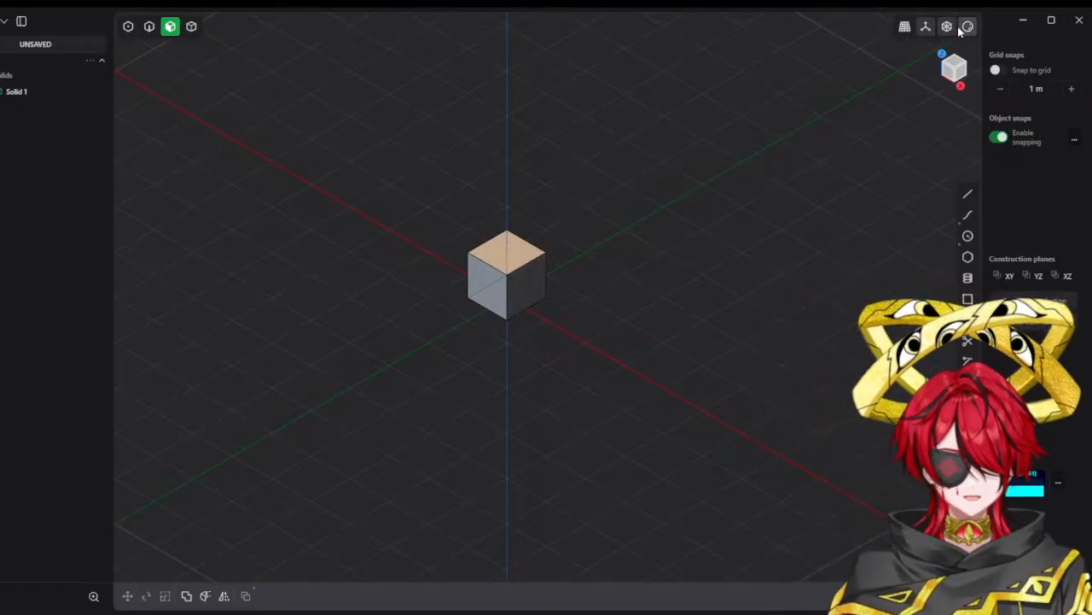
middle_click_drag(571, 253, 589, 222)
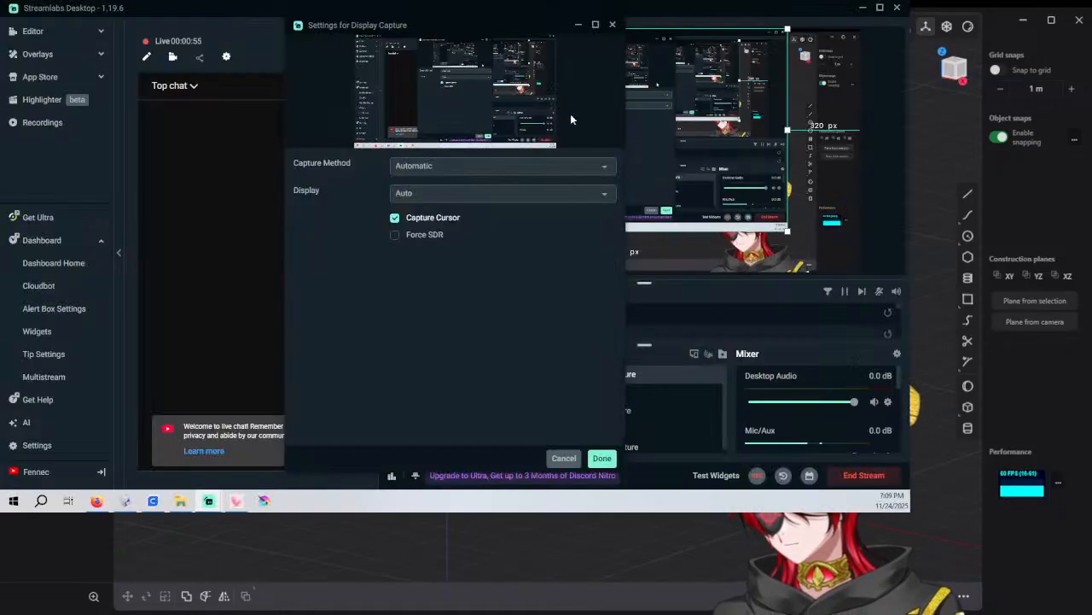
Switch to Streamlabs Desktop, reopen the Display Capture source's settings and open the capture method options
left_click_drag(535, 17, 441, 68)
left_click(507, 502)
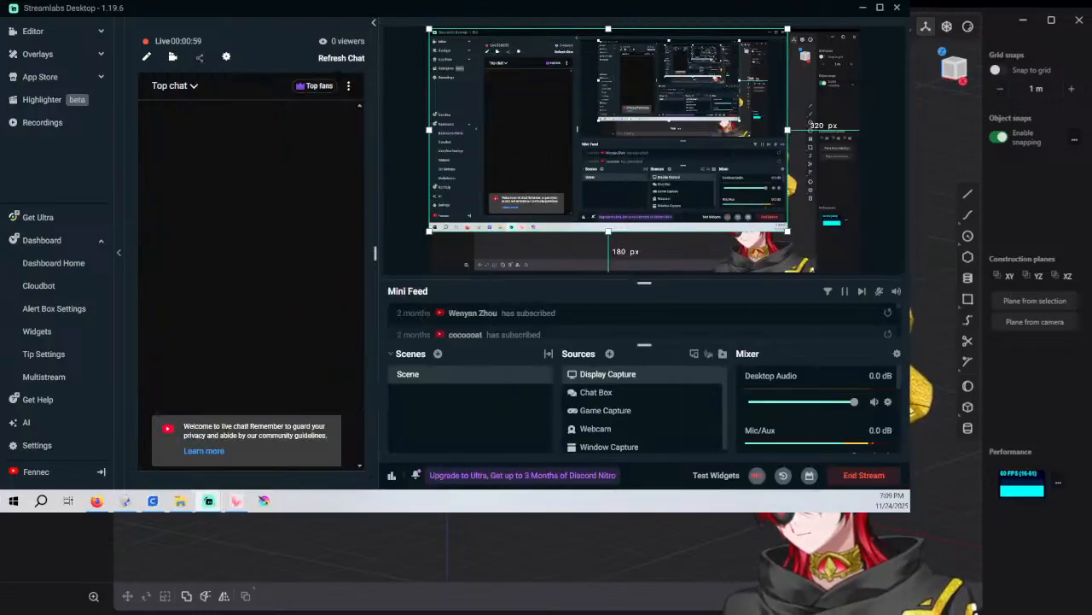
left_click_drag(492, 96, 325, 75)
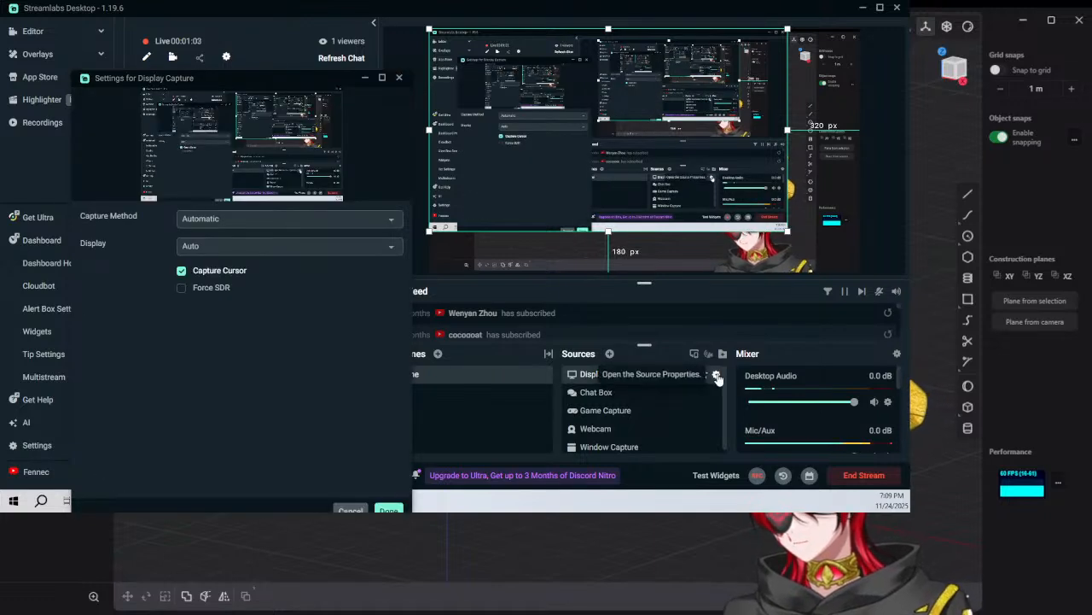
left_click(282, 220)
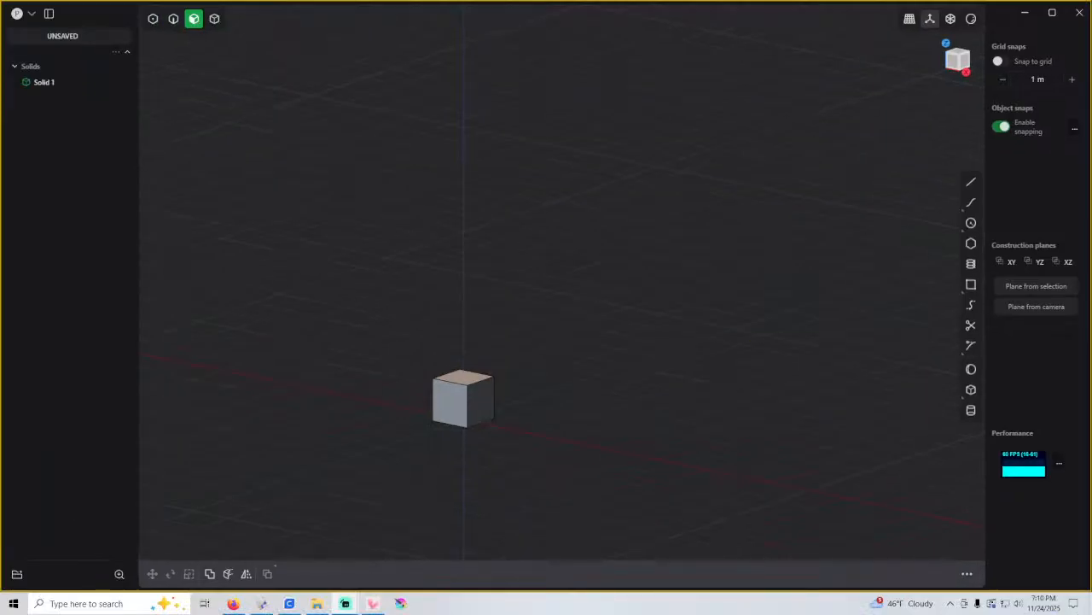
left_click_drag(1, 193, 760, 0)
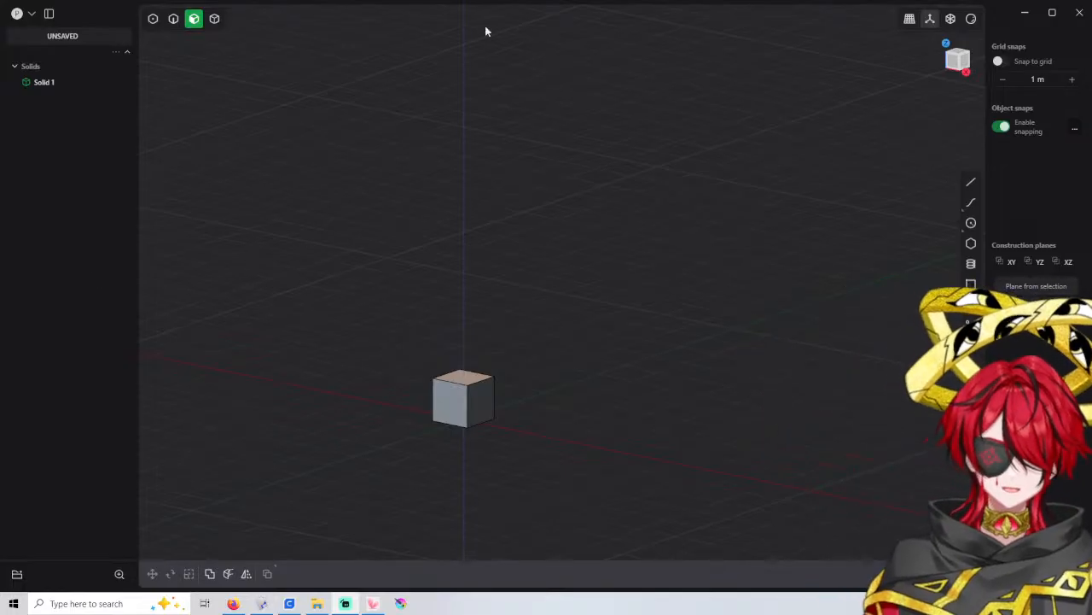
left_click_drag(897, 0, 705, 72)
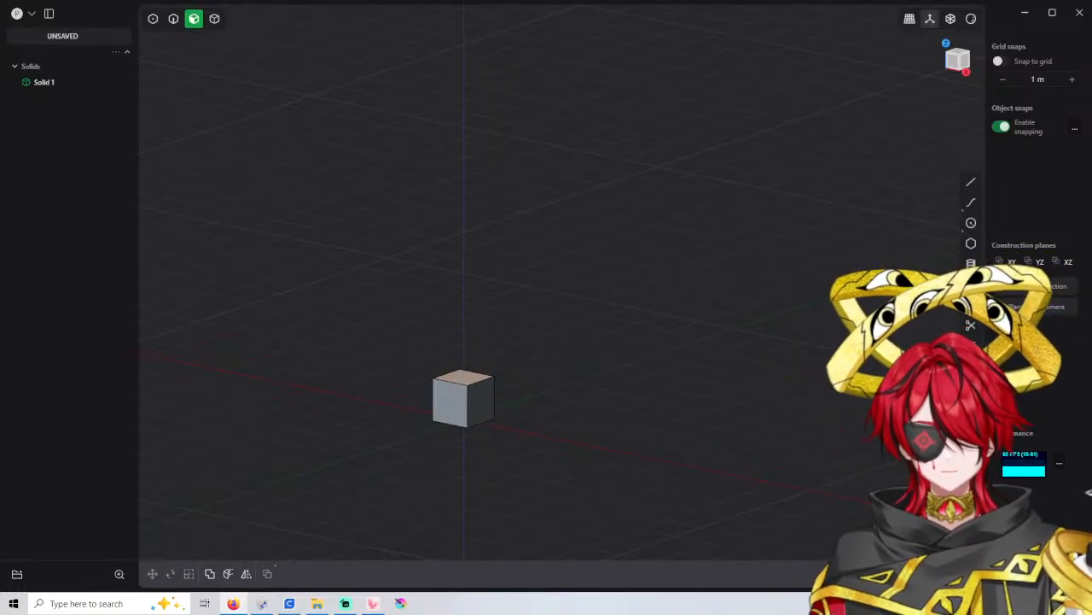
Move the whole cube straight up along the Z axis and undo the move
middle_click_drag(506, 316, 552, 268, "shift")
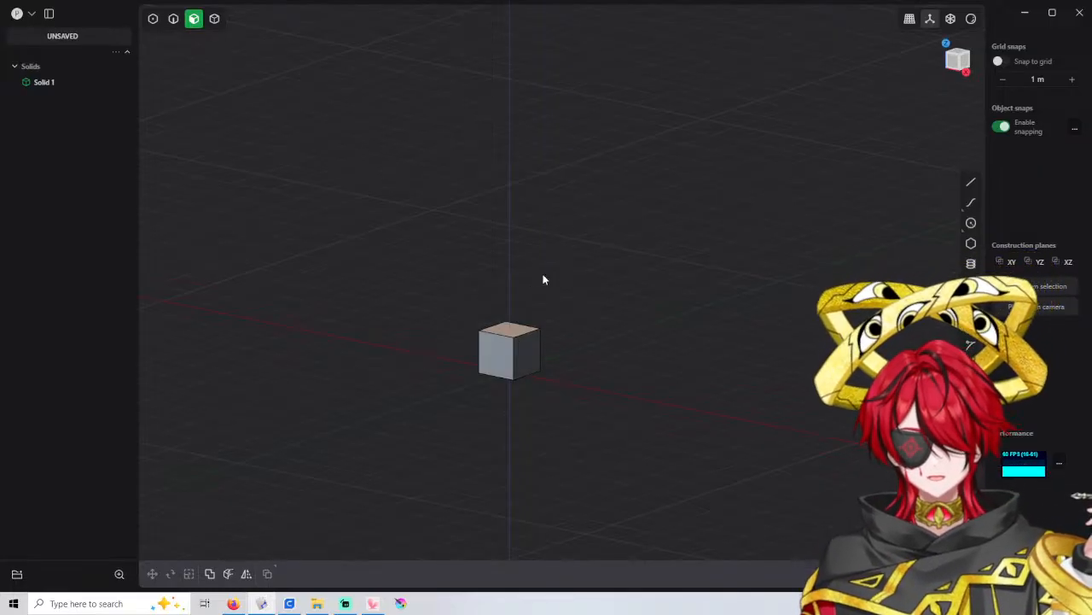
key("4")
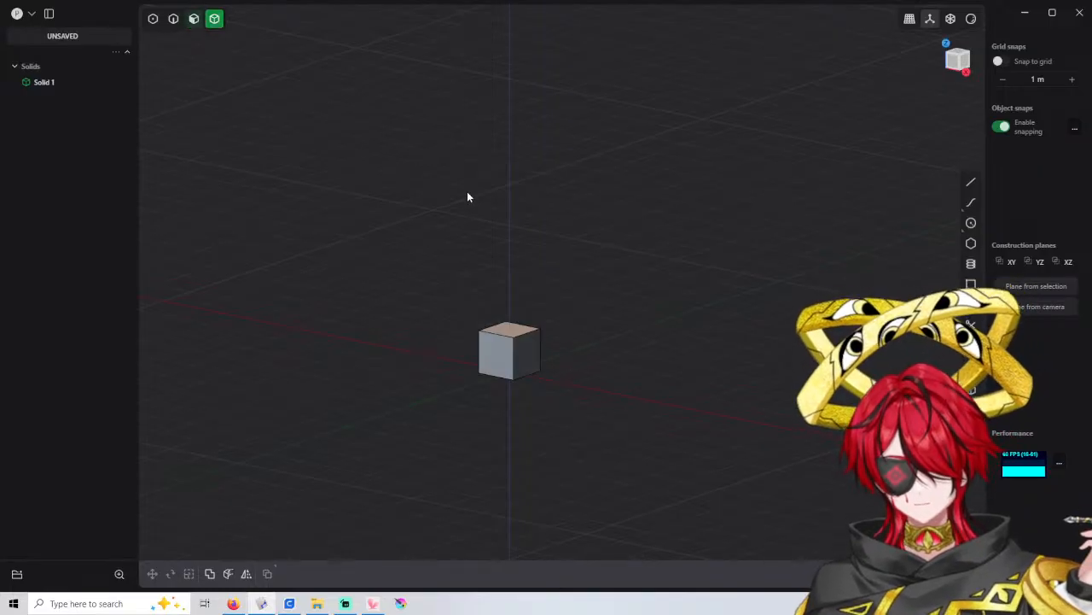
left_click(498, 343)
key("g")
left_click_drag(510, 309, 512, 62)
middle_click_drag(595, 171, 595, 291, "shift")
middle_click_drag(551, 236, 546, 263)
key("Return")
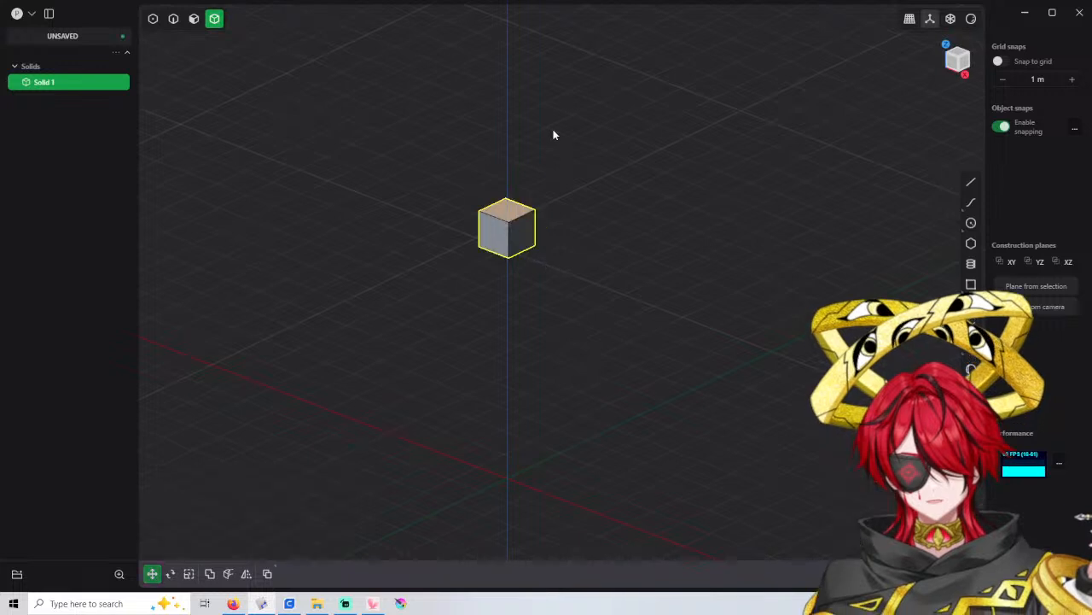
left_click(555, 134)
key("3")
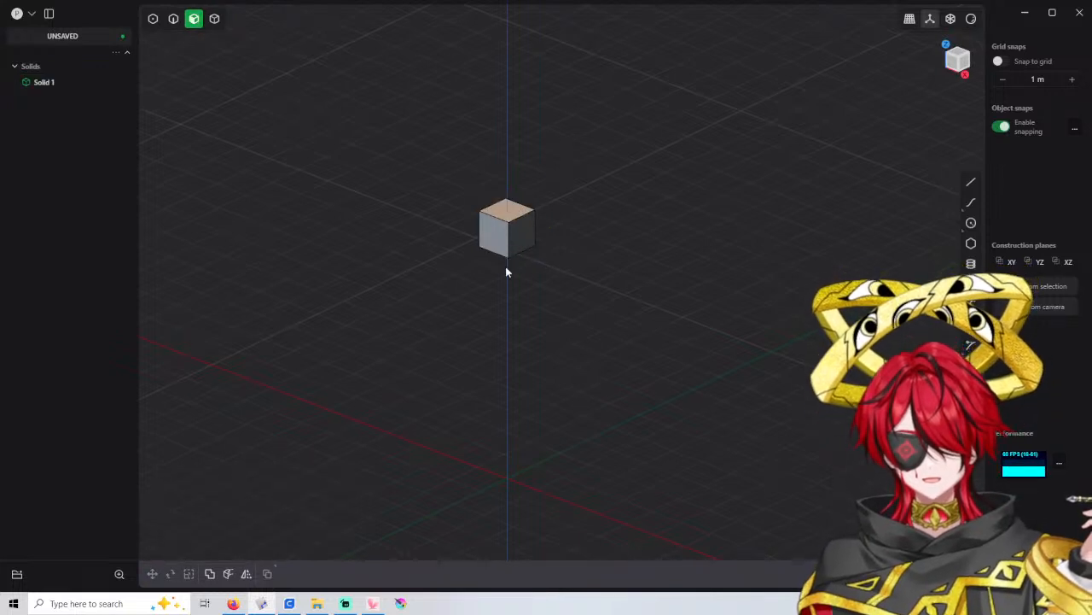
key("ctrl+z")
key("ctrl+z")
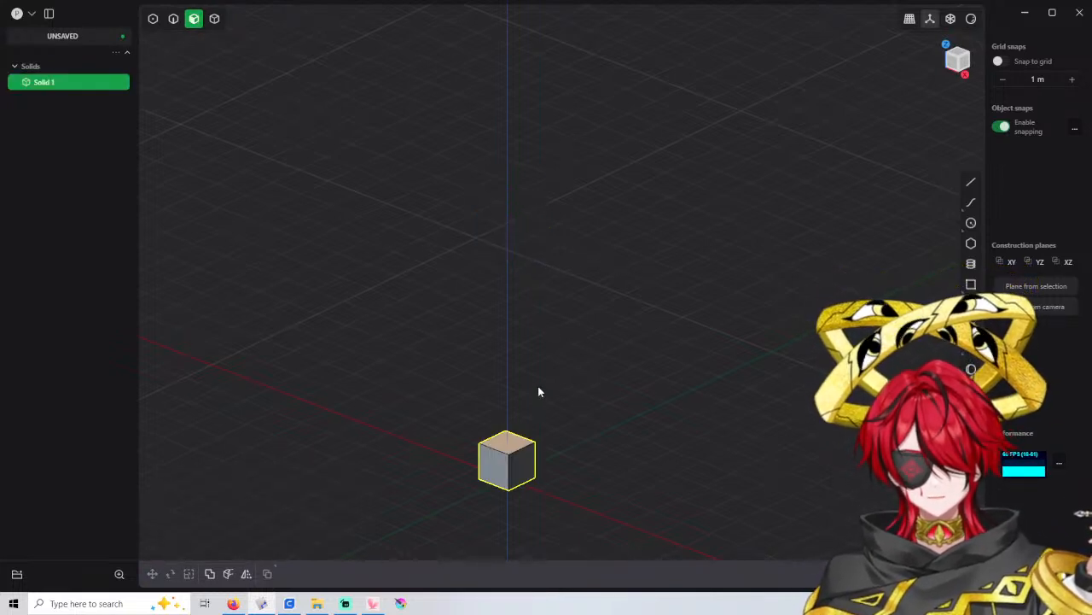
Offset the cube's top face upward by 5 m to form a tall block
key("2")
middle_click_drag(560, 408, 511, 443)
key("3")
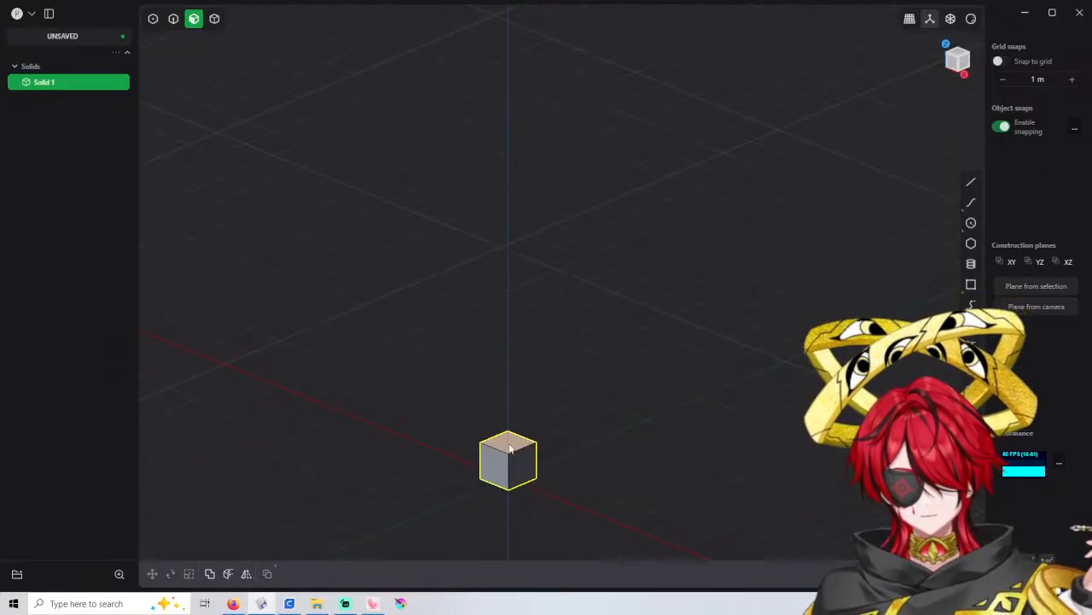
left_click_drag(513, 446, 530, 218)
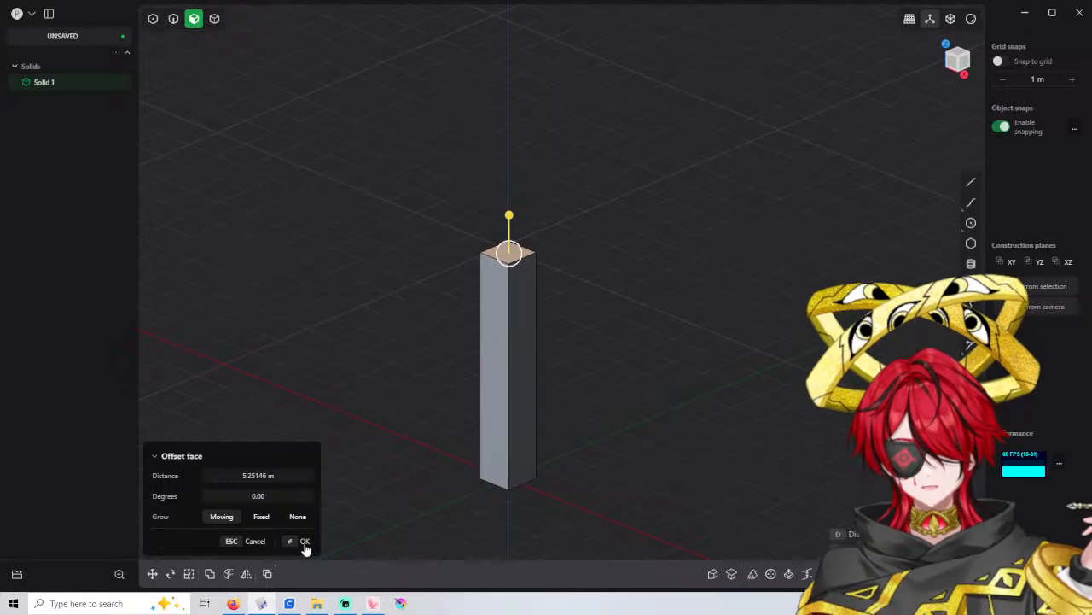
left_click(283, 479)
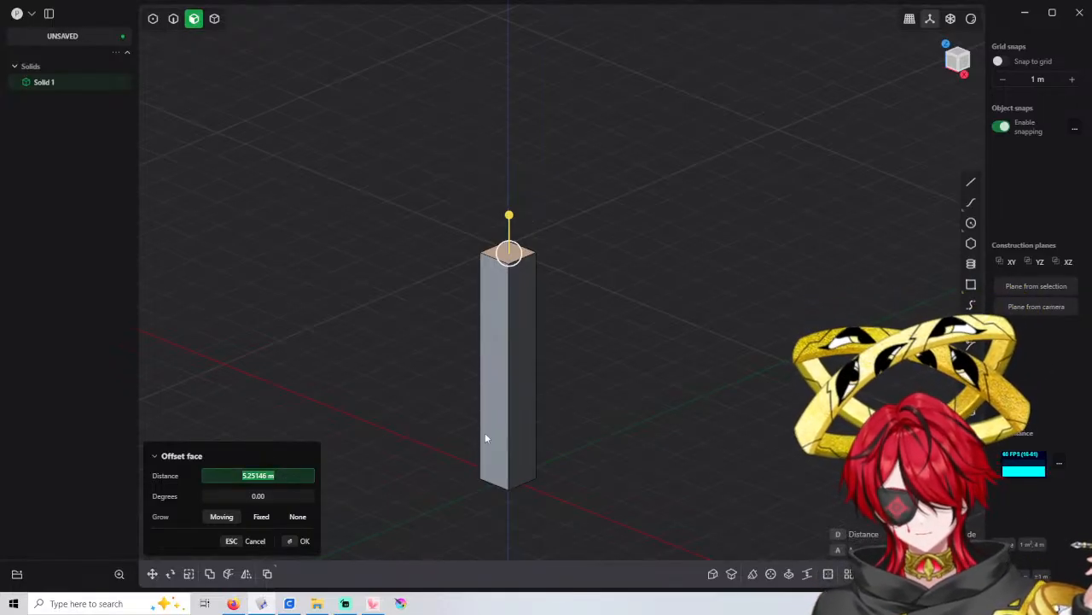
type("5")
key("Return")
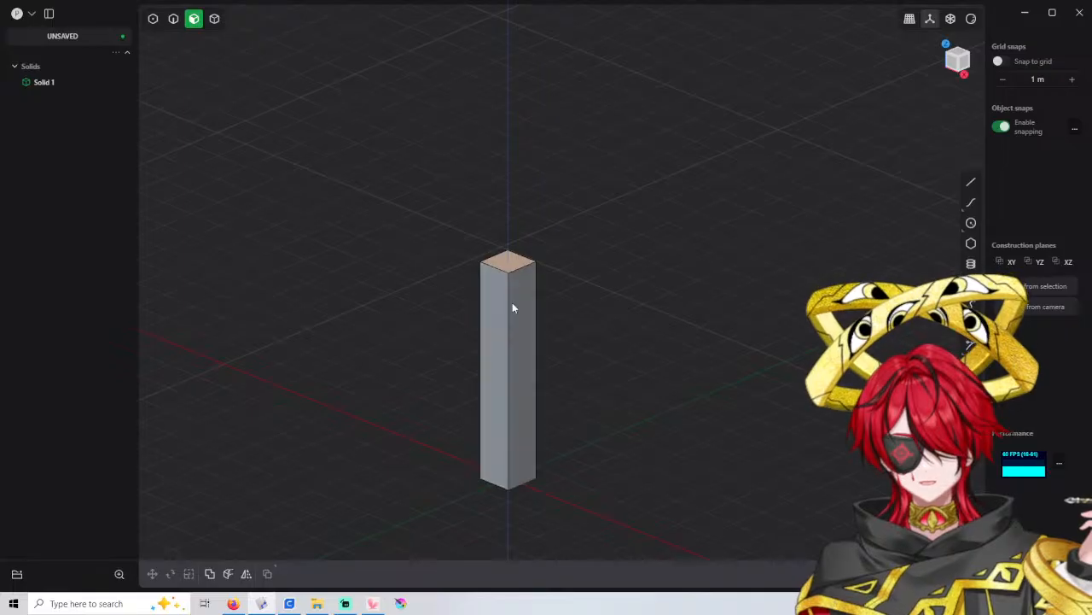
mouse_move(573, 297)
middle_mouse_down()
mouse_move(541, 285)
mouse_move(538, 303)
mouse_move(527, 295)
mouse_move(571, 288)
middle_mouse_up()
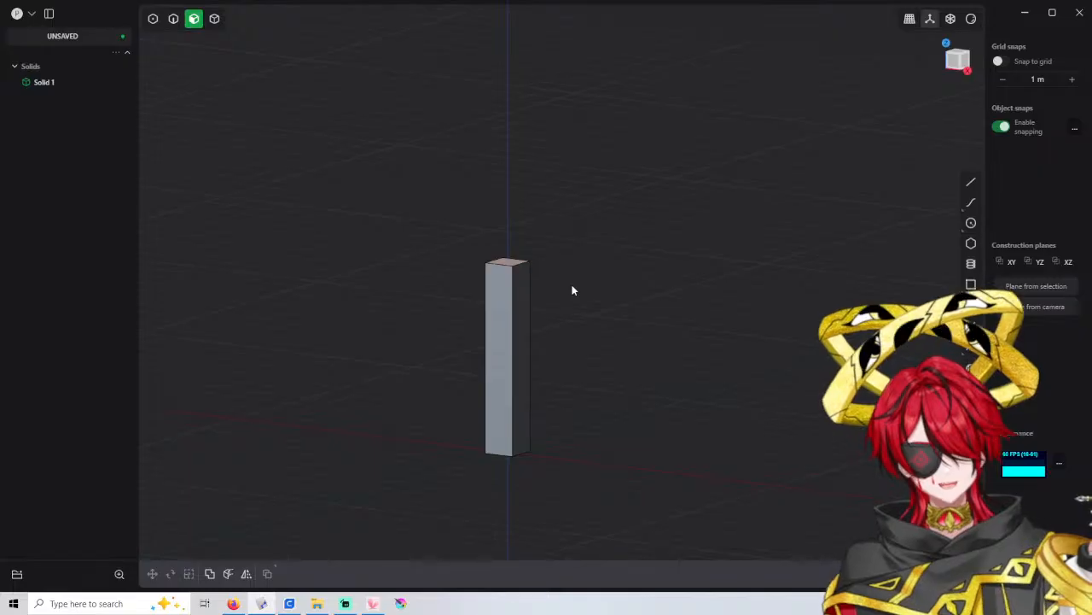
left_click(967, 70)
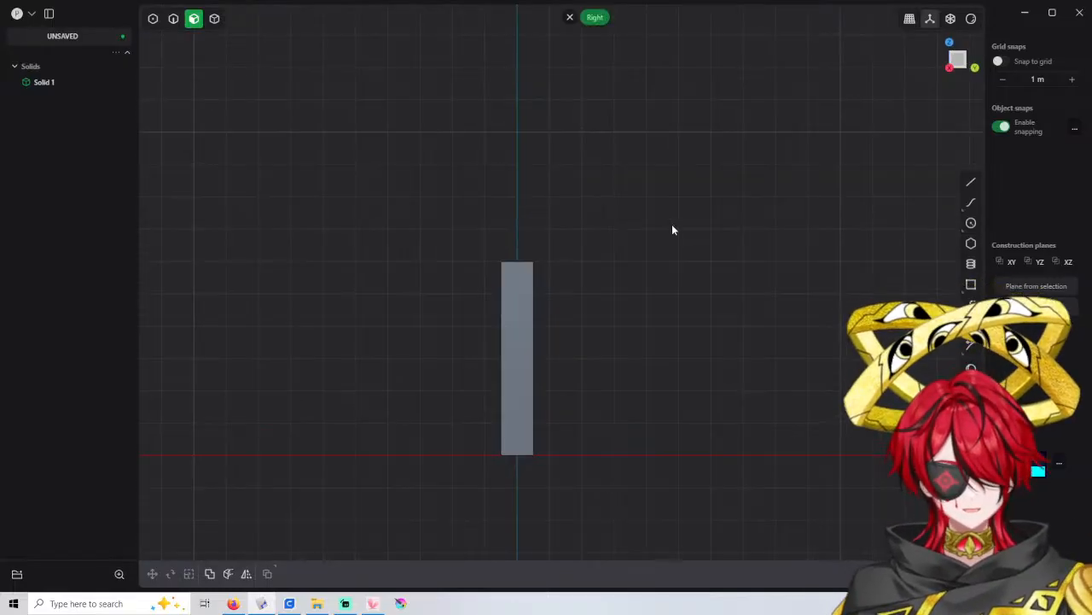
left_click(970, 182)
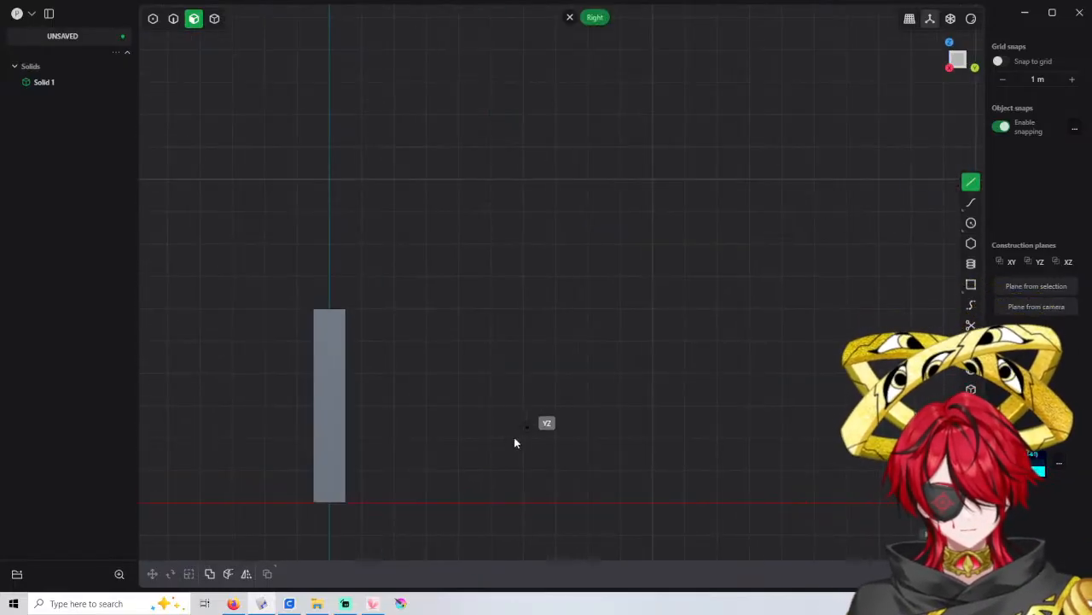
left_click(346, 502)
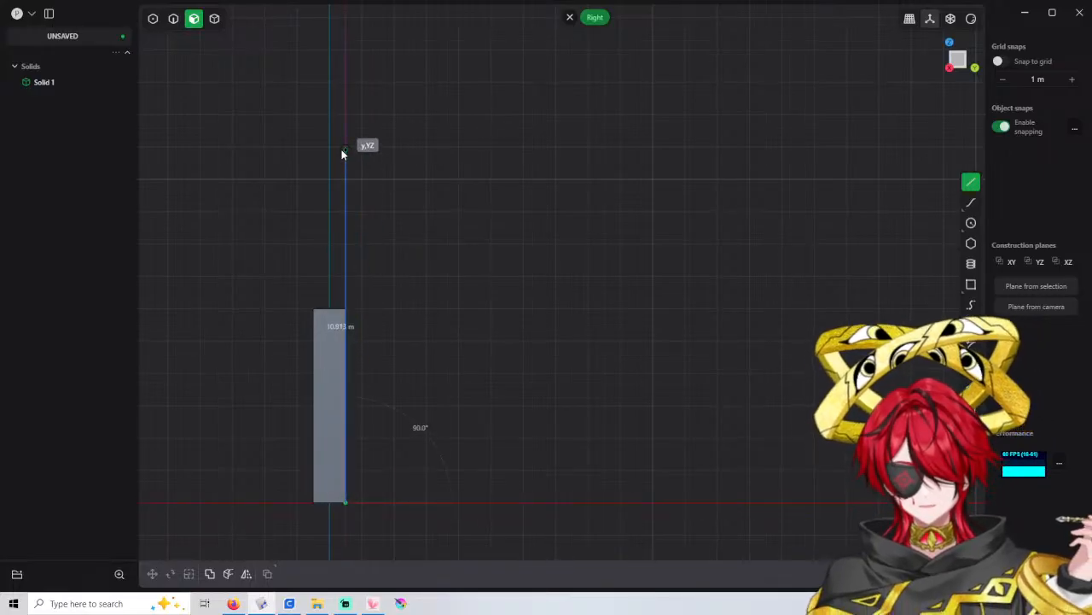
key("Escape")
Offset the block's top face upward by 18 m to make a long bar
middle_click_drag(352, 306, 466, 327)
left_click(429, 311)
left_click_drag(426, 271, 425, 100)
left_click(267, 475)
type("18")
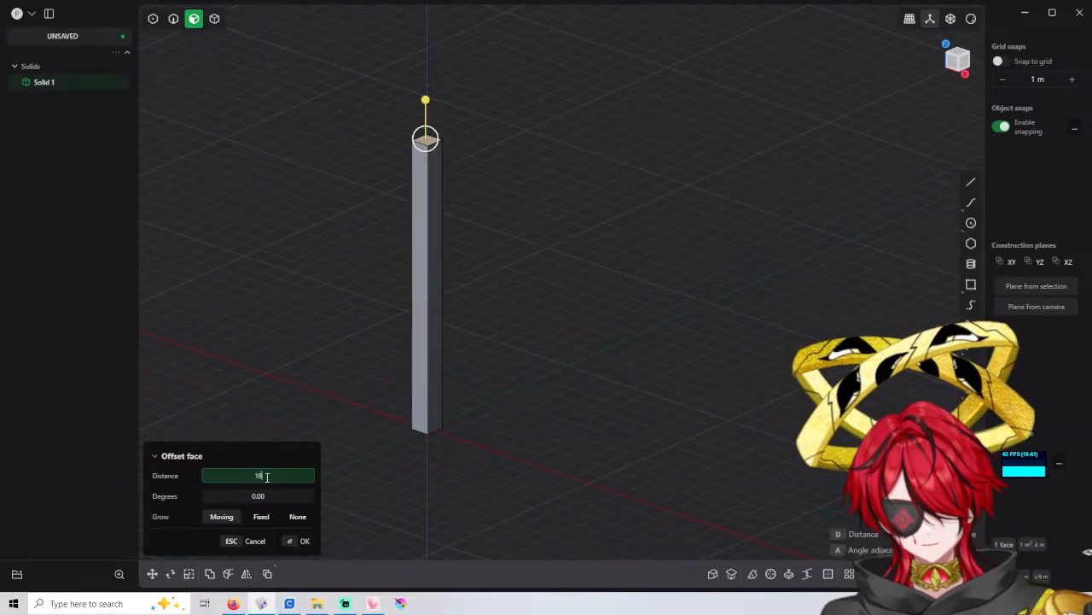
key("Return")
left_click(549, 285)
scroll(584, 467, "down", 2)
middle_click_drag(555, 272, 604, 282, "shift")
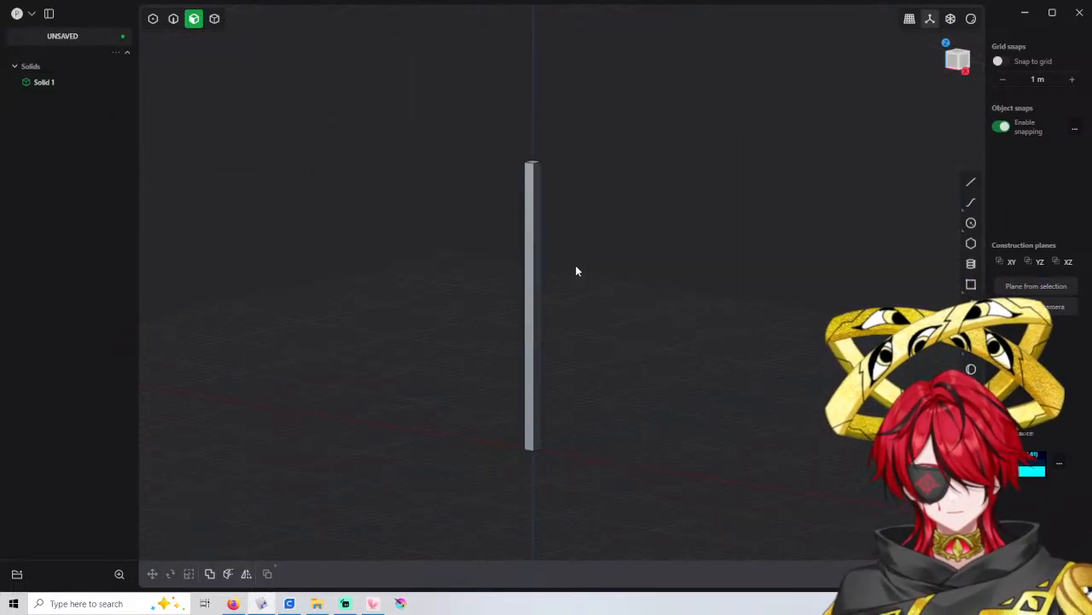
Offset two opposite side faces of the bar outward by 0.5 m each
middle_click_drag(538, 218, 525, 254)
left_click(538, 213)
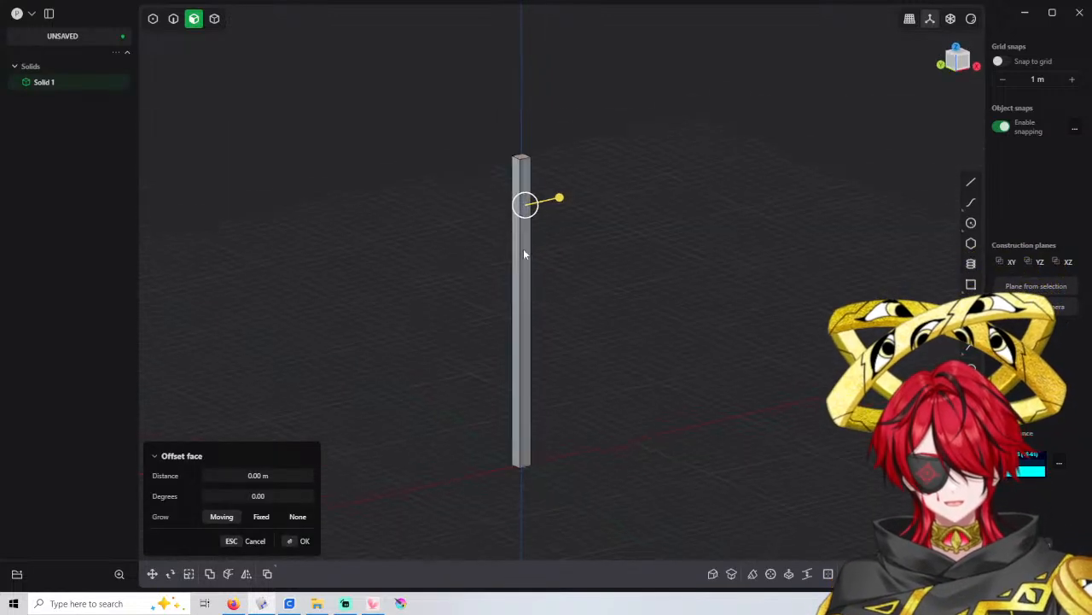
scroll(524, 254, "up", 2)
left_click(517, 261, "shift")
left_click_drag(480, 266, 473, 267)
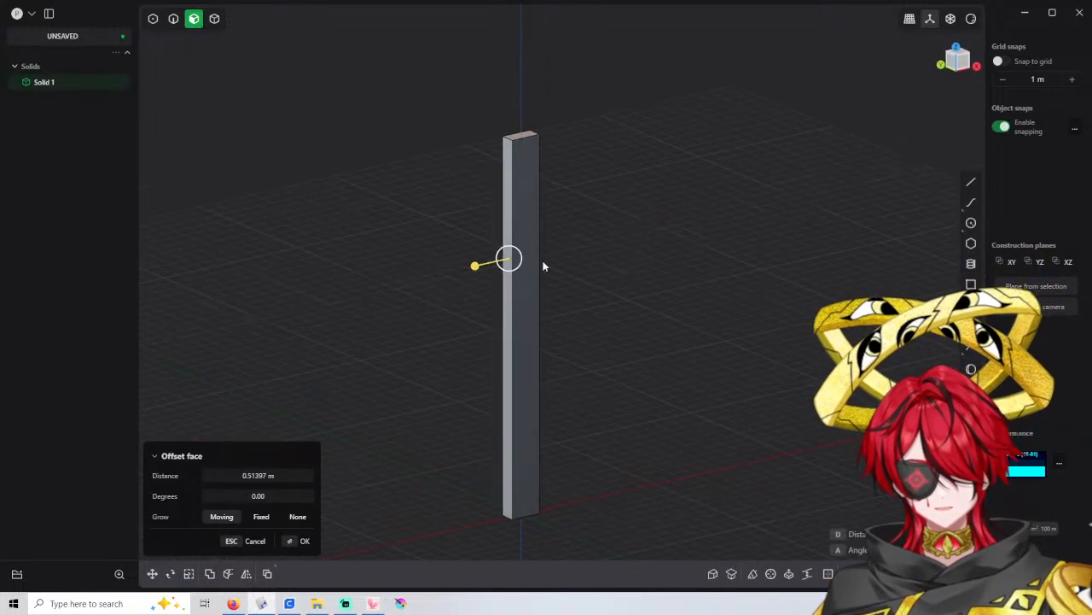
middle_click_drag(543, 267, 415, 372)
left_click(292, 476)
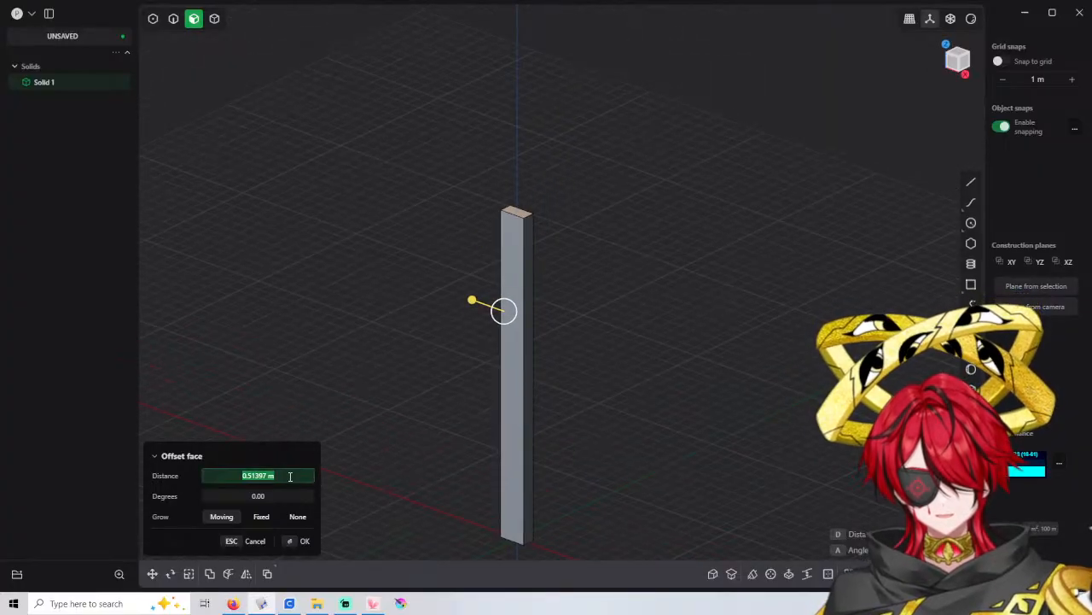
type("0.5")
key("Return")
key("Return")
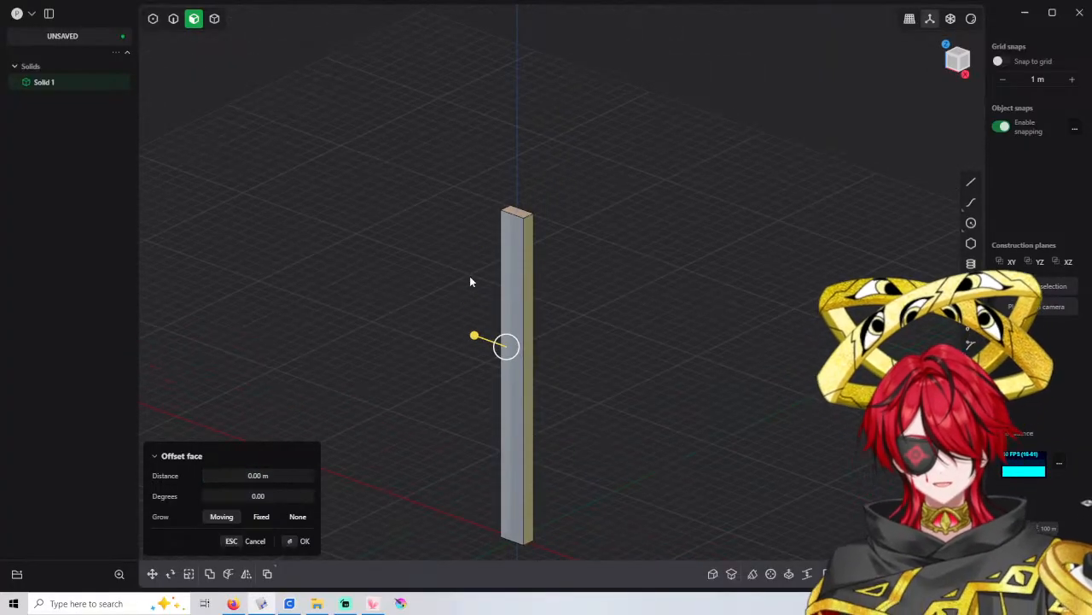
key("Escape")
Try to chamfer the edge at the bar's top corner with a first distance of -0.30 m
scroll(543, 251, "down", 1)
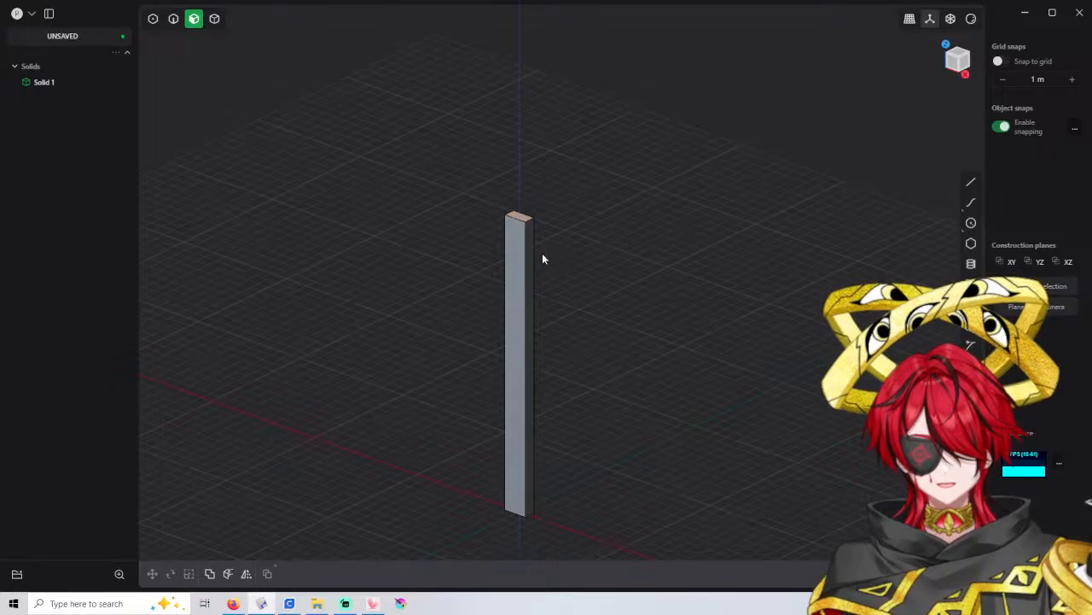
key("2")
left_click(534, 222)
key("f")
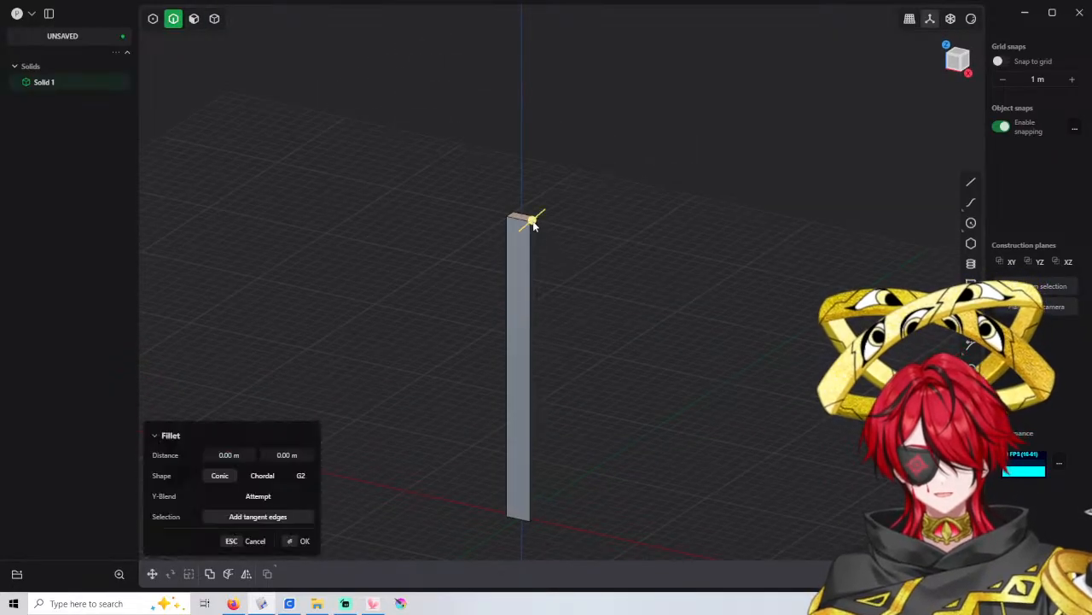
scroll(533, 223, "up", 2)
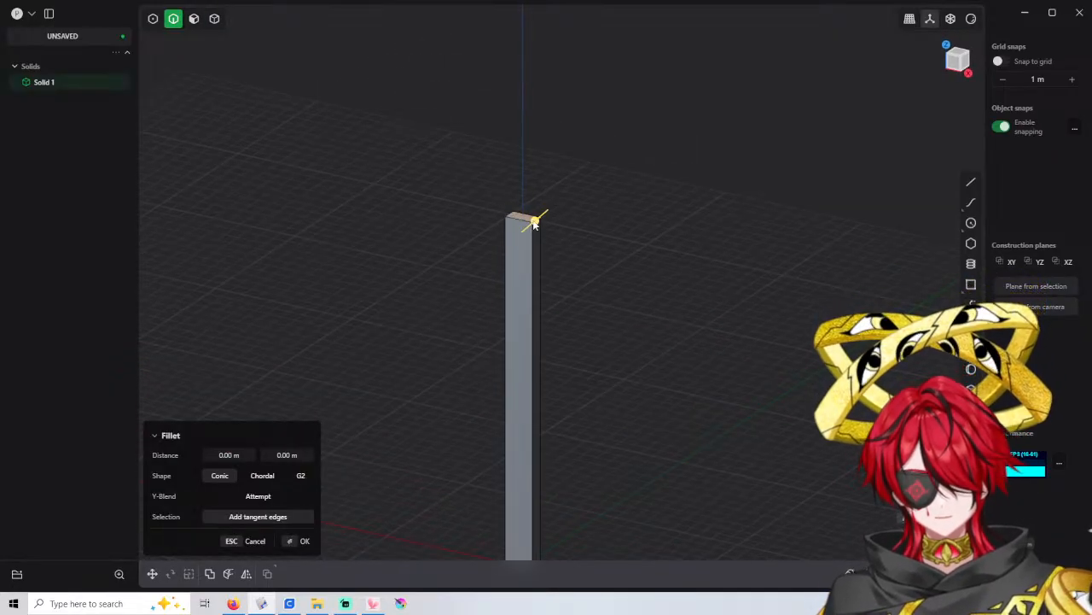
left_click_drag(534, 224, 532, 226)
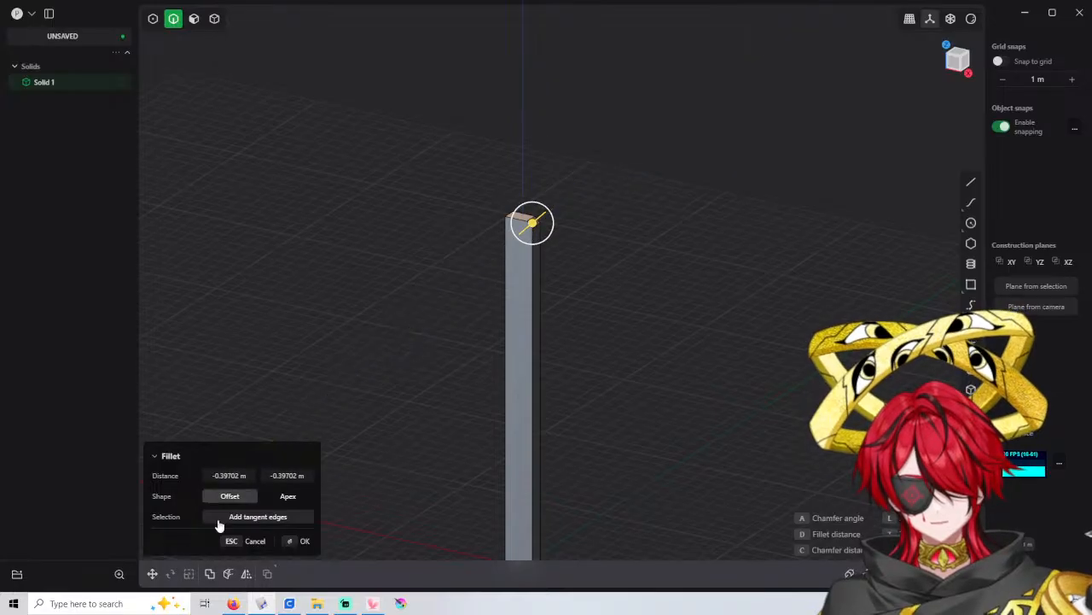
left_click(245, 478)
type("-0.30 m")
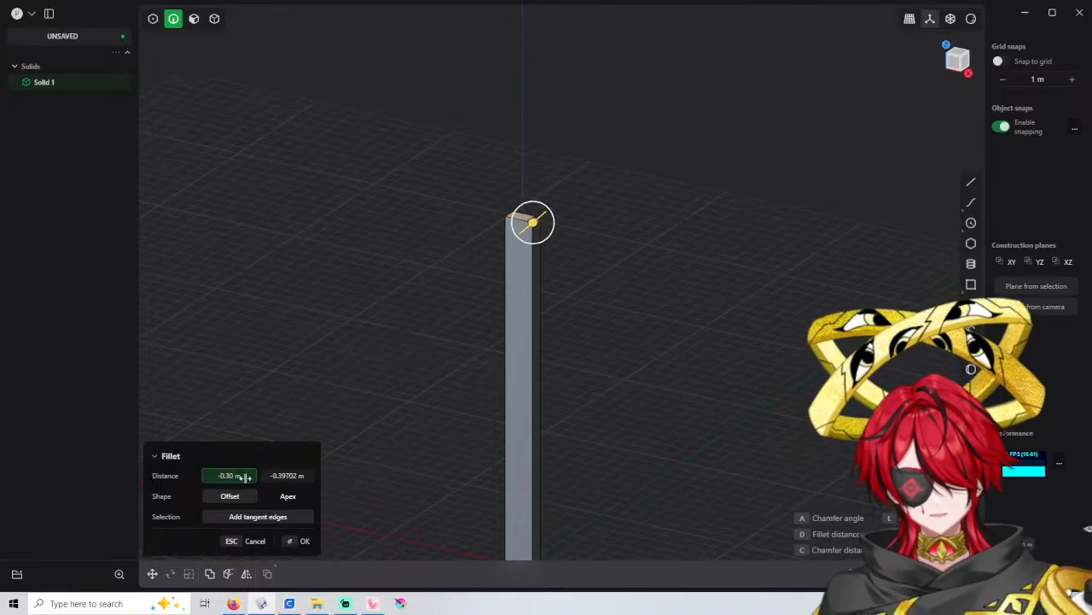
key("Return")
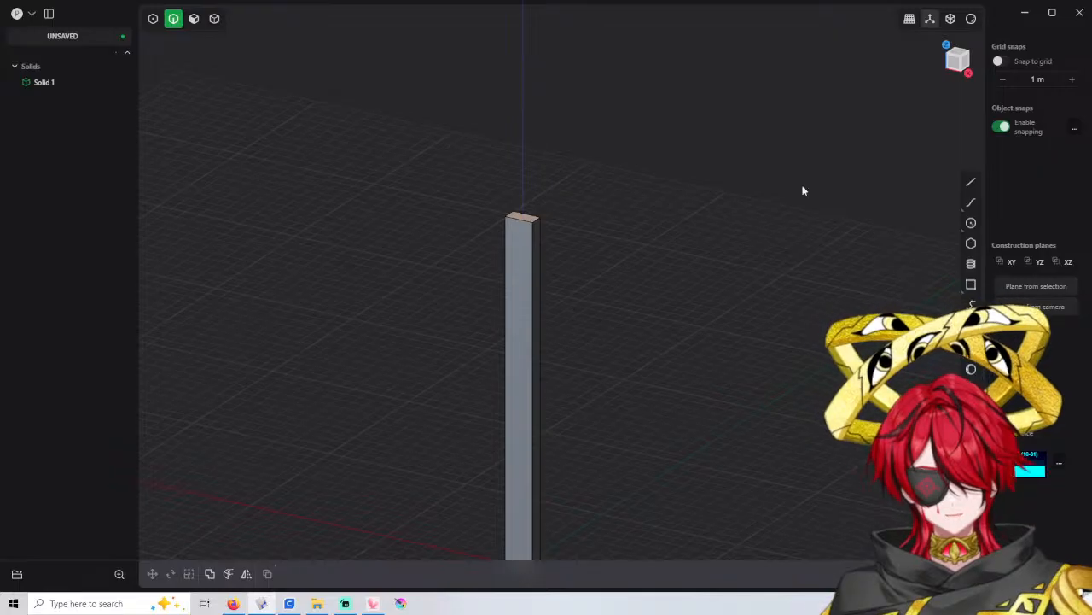
Measure the width of the bar's top edge from the back view using the Line tool
scroll(562, 224, "up", 6)
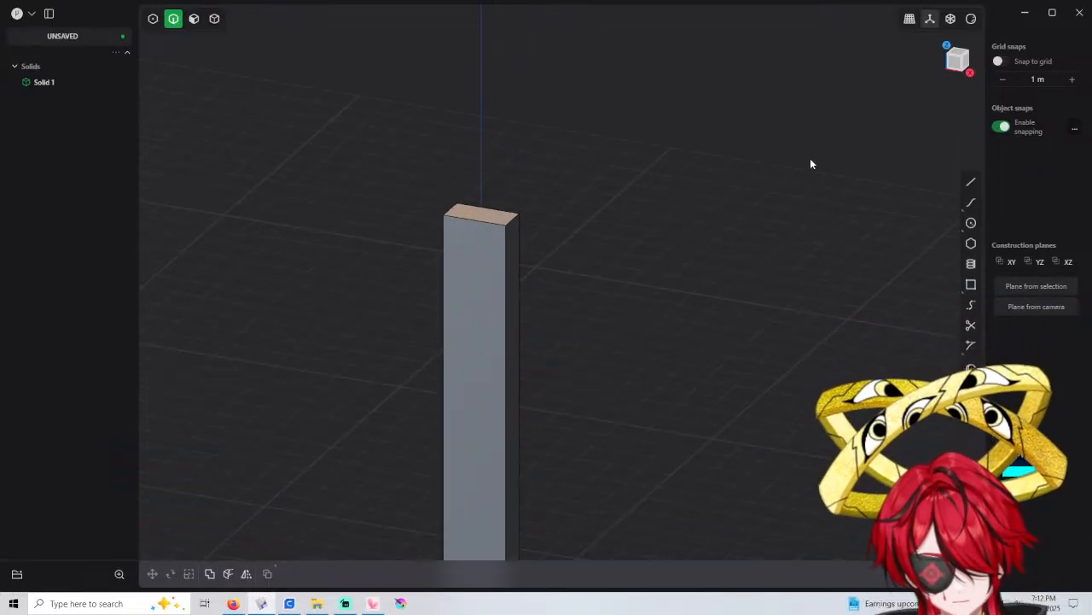
middle_click_drag(811, 164, 442, 308)
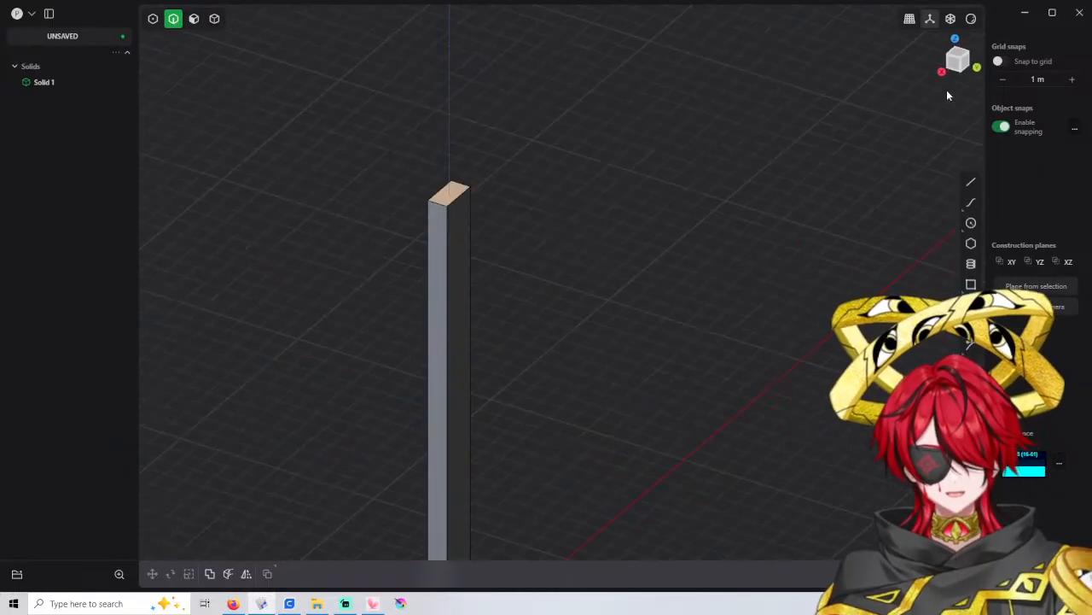
left_click(977, 68)
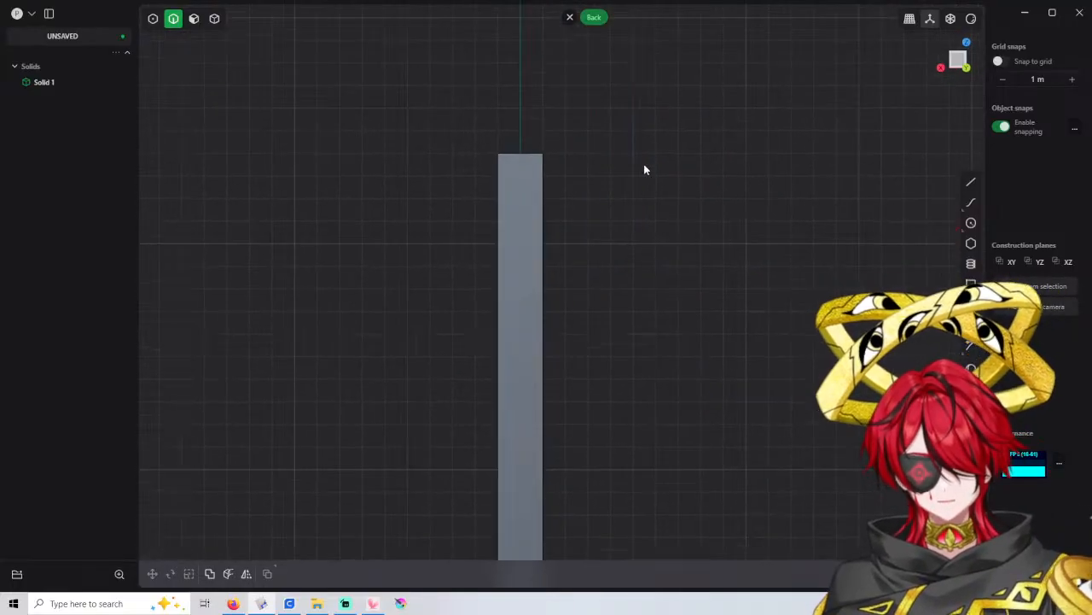
left_click(970, 185)
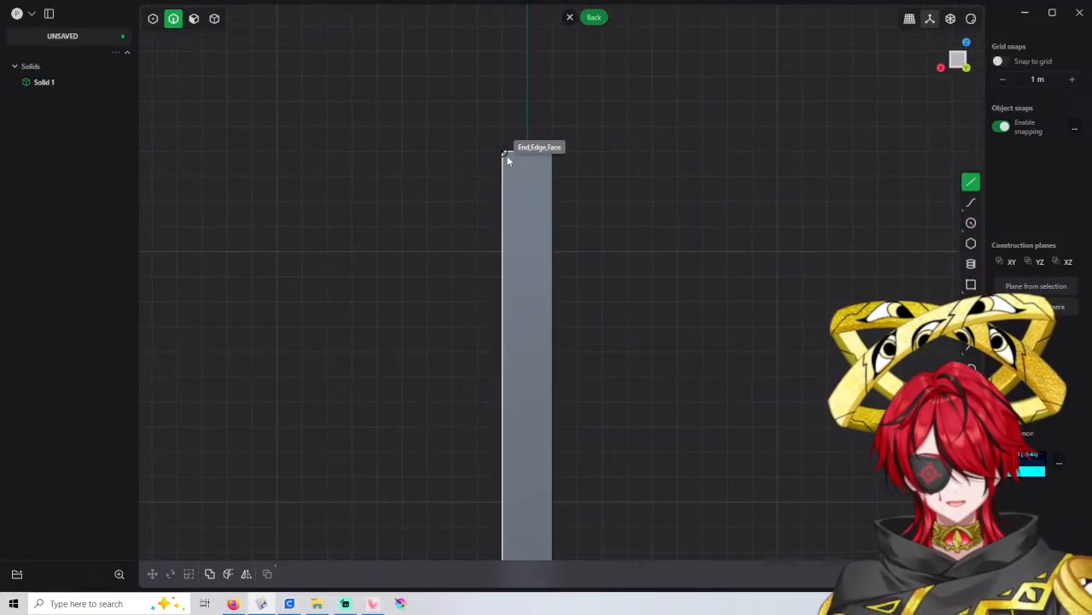
left_click(504, 153)
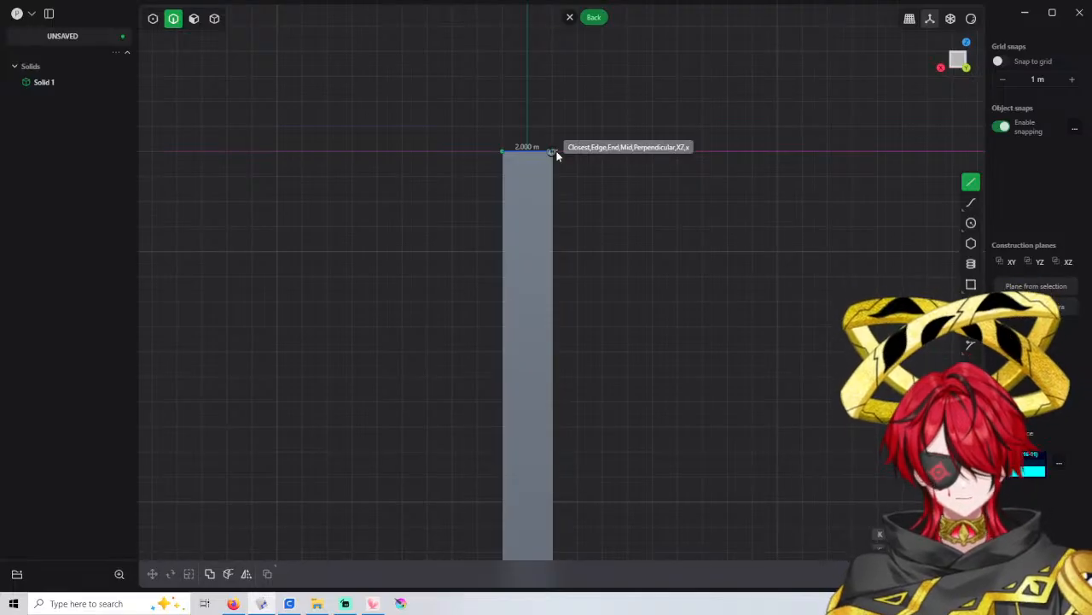
key("Escape")
Offset the two opposite narrow side faces of the bar outward by 2 m each
middle_click_drag(576, 178, 566, 224)
scroll(601, 230, "down", 2)
key("3")
left_click(563, 246)
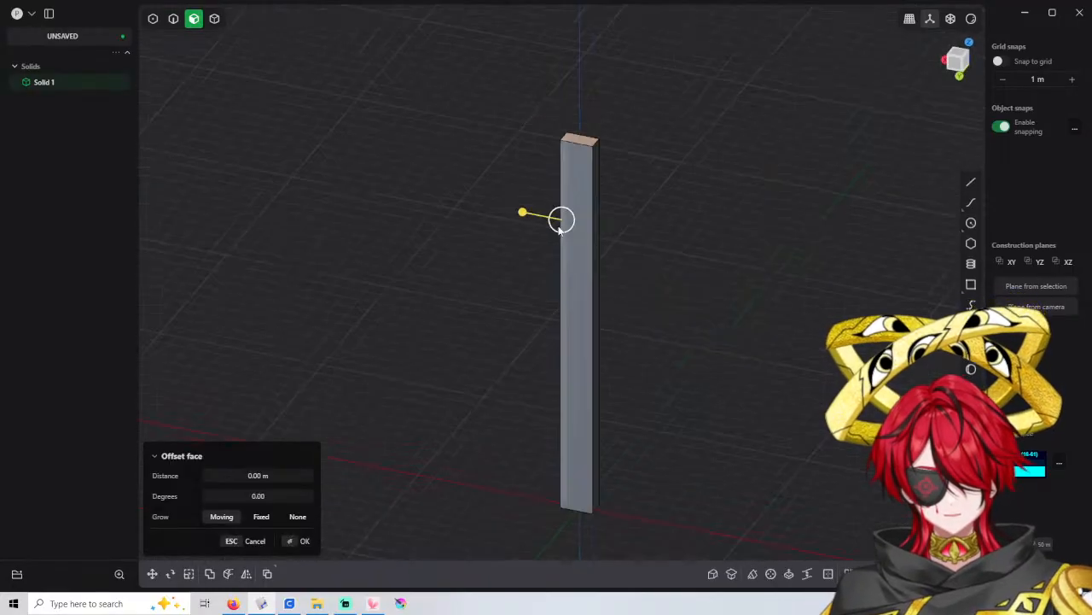
left_click_drag(599, 231, 547, 306)
left_click(299, 471)
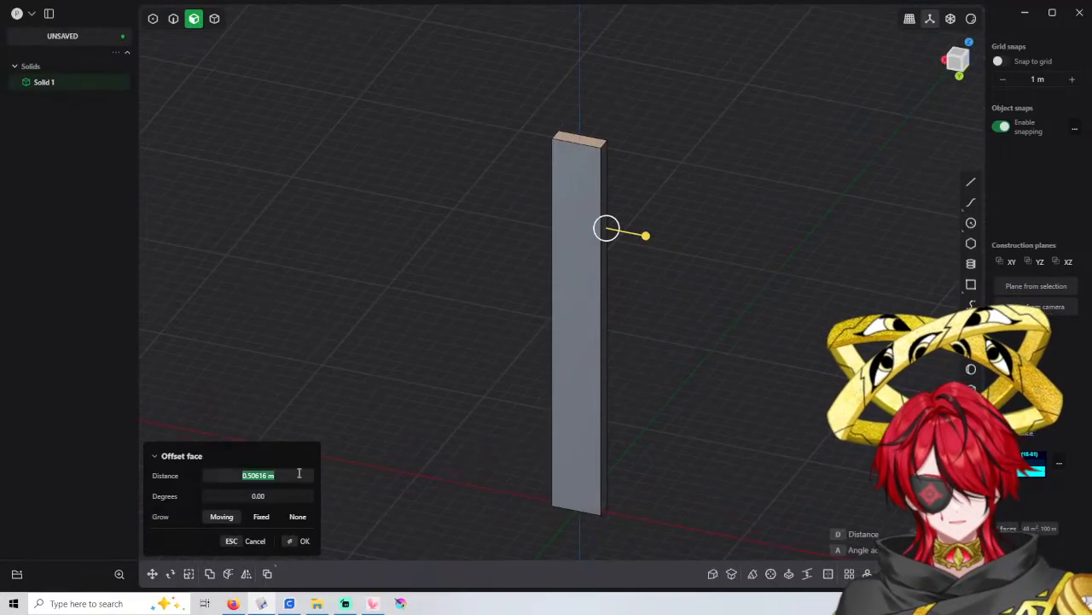
type("2")
key("Return")
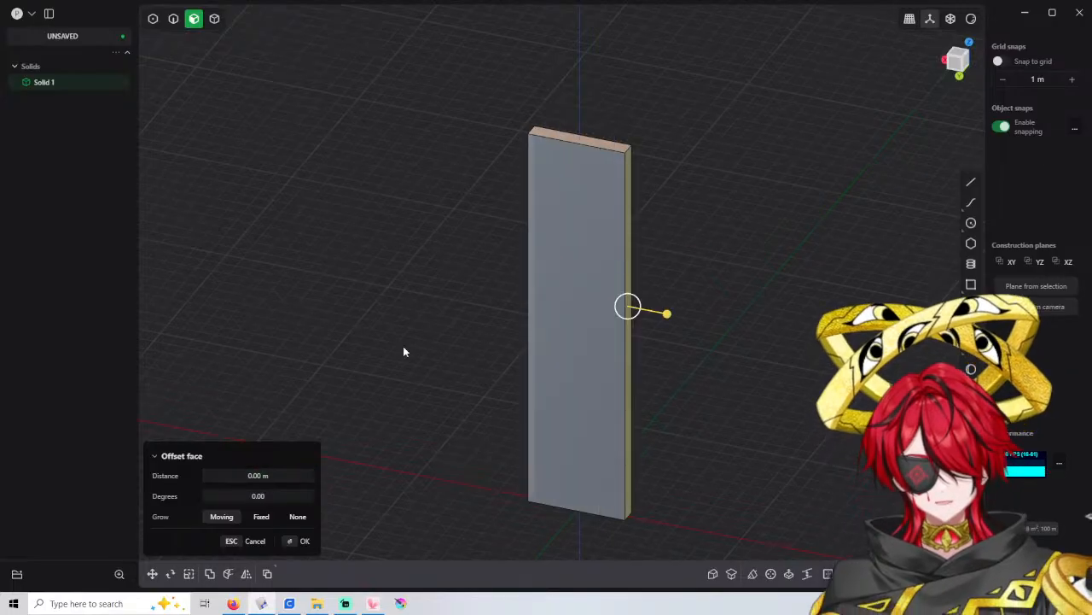
key("Return")
Offset the bar's two opposite broad faces outward by 1.5 m each
middle_click_drag(402, 346, 766, 367)
left_click(607, 318)
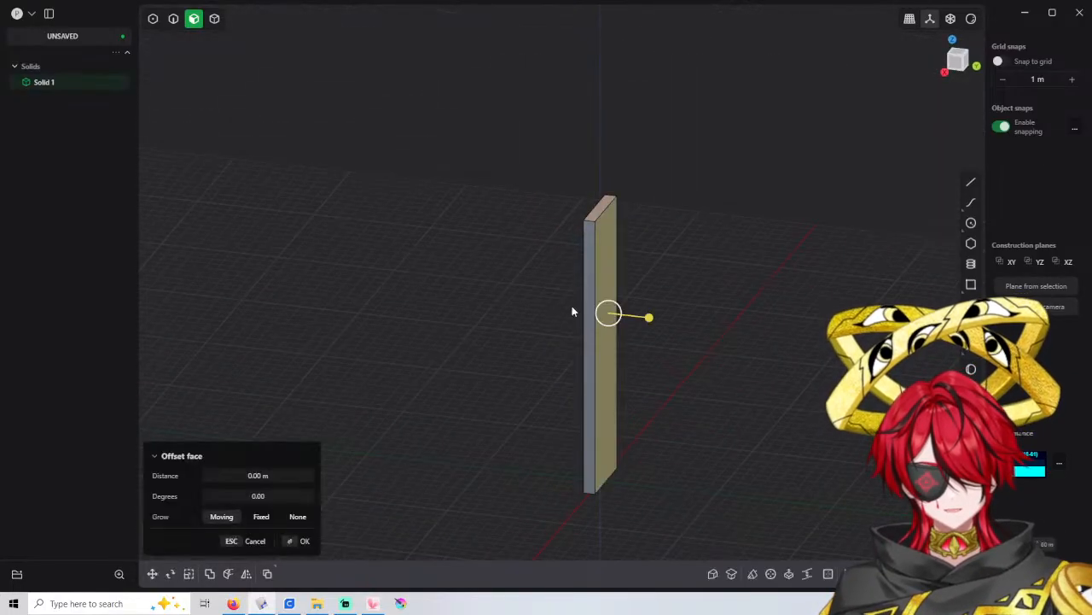
middle_click_drag(574, 307, 613, 244)
left_click(272, 474)
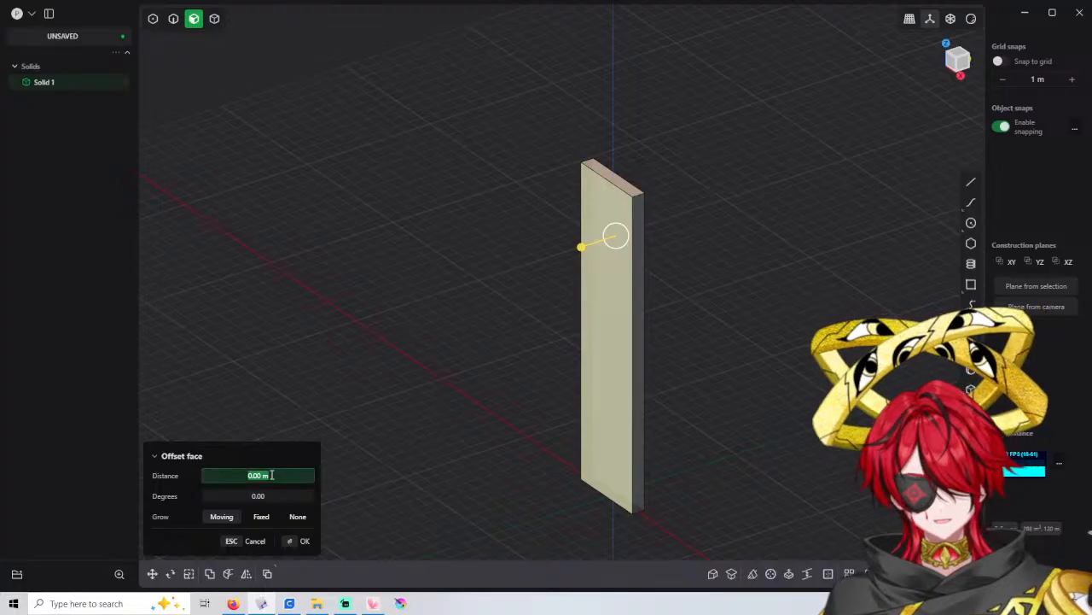
type("1.5")
key("Return")
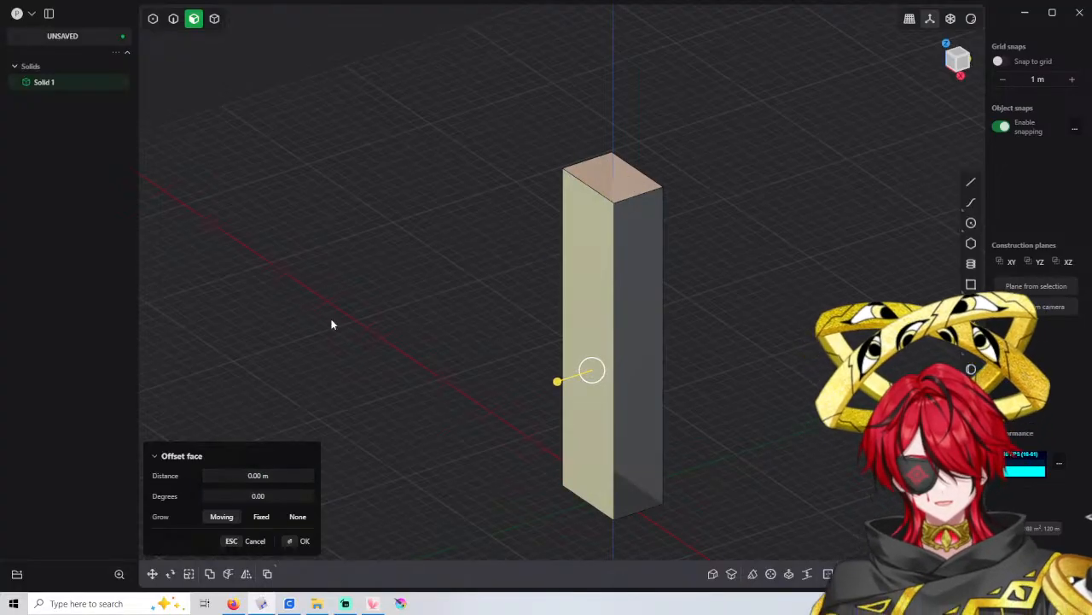
key("Return")
Offset the bar's two opposite broad faces inward by 0.5 m each
middle_click_drag(555, 321, 483, 296)
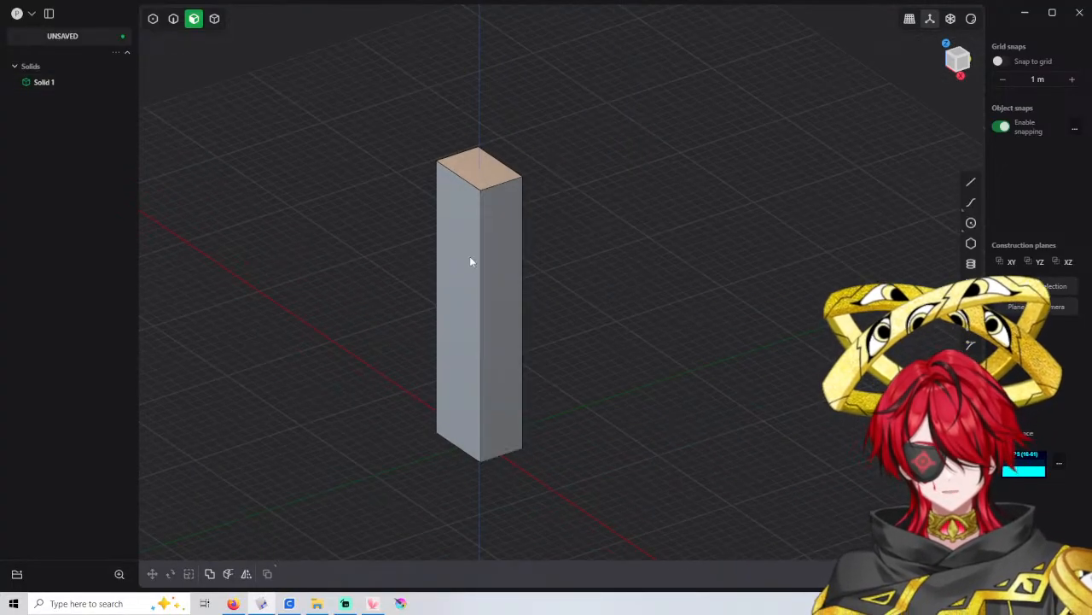
left_click(479, 228)
middle_click_drag(580, 220, 517, 225)
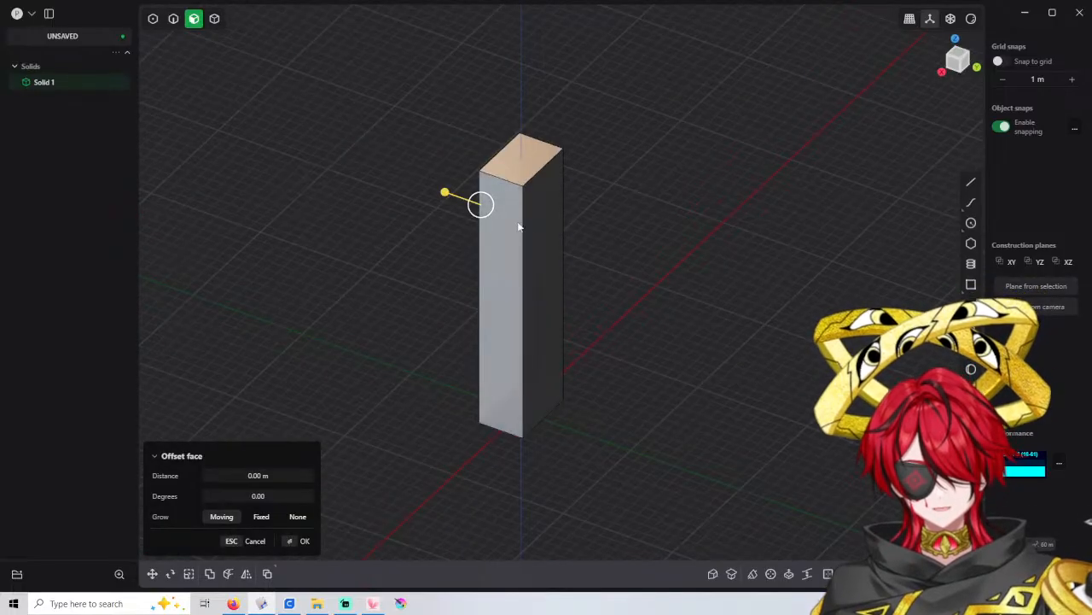
left_click(548, 219)
left_click(266, 468)
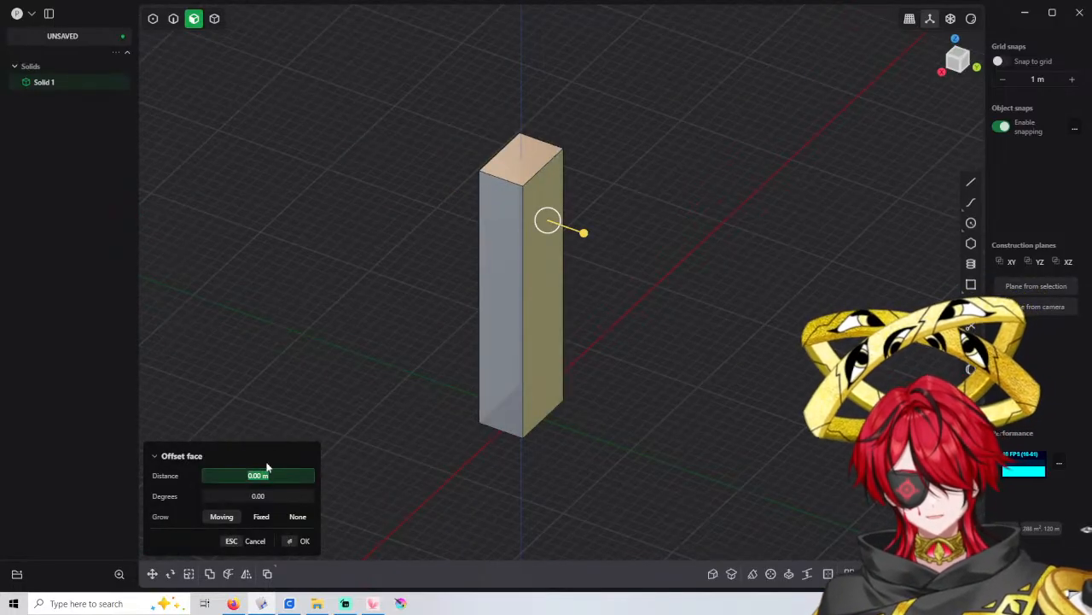
type("-")
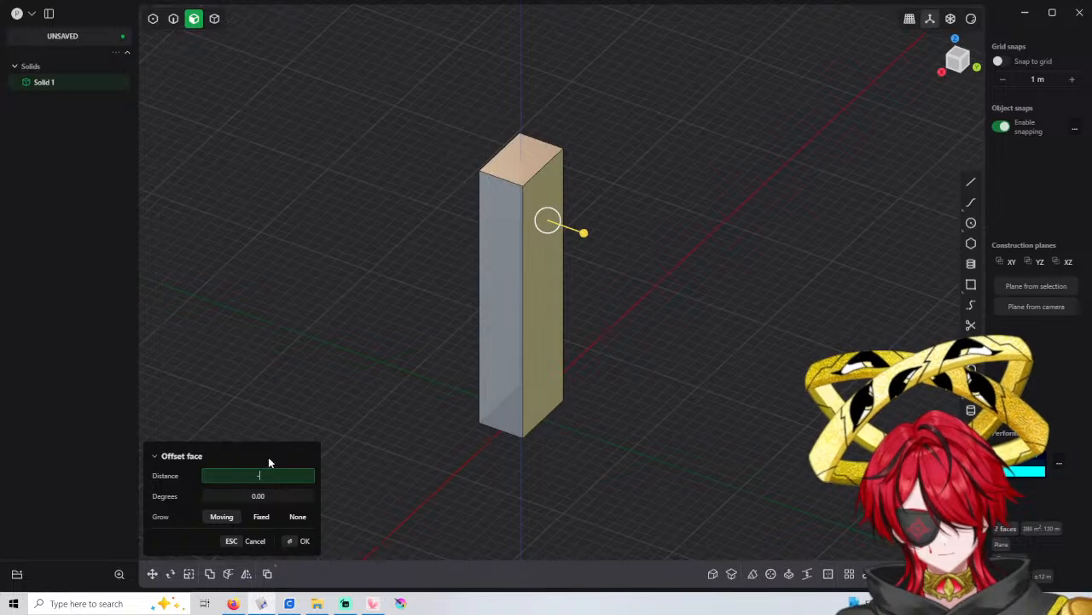
type("0.5")
key("Return")
left_click(185, 297)
right_click_drag(308, 216, 312, 218)
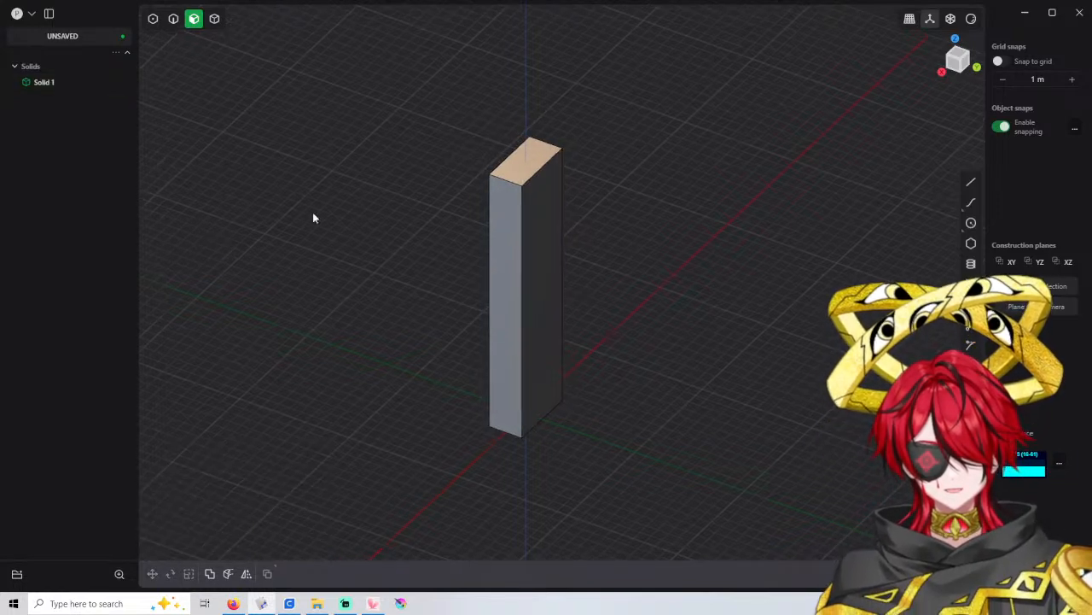
Try to chamfer the two short edges of the bar's top face with a first distance of -1 m
middle_click_drag(314, 212, 542, 177)
right_click_drag(422, 184, 501, 186)
scroll(502, 186, "up", 5)
key("2")
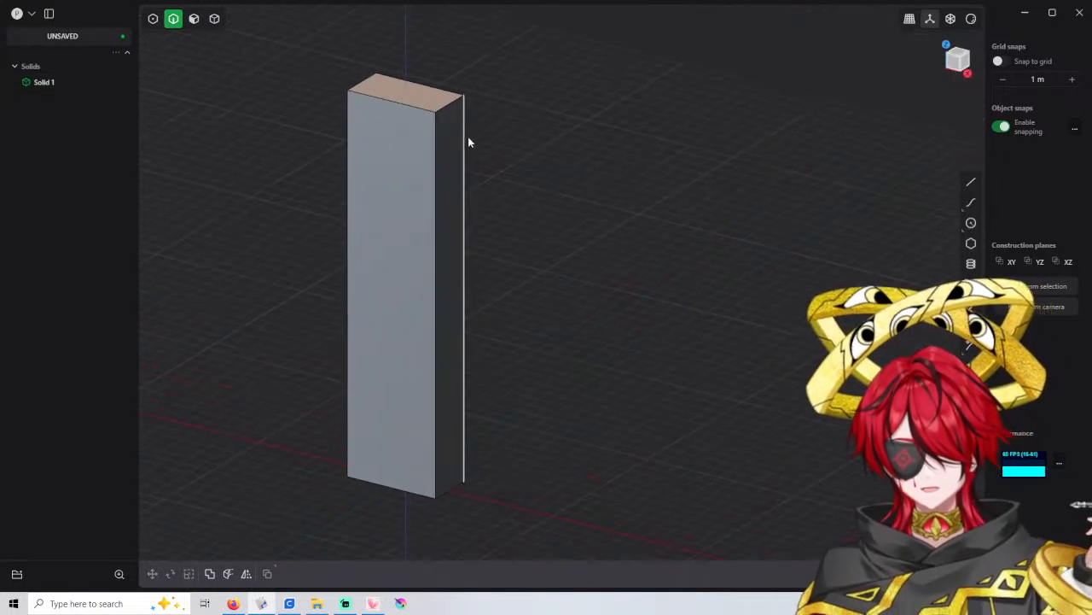
left_click(449, 108)
key("f")
left_click(369, 82, "shift")
left_click_drag(369, 82, 378, 95)
left_click(252, 475)
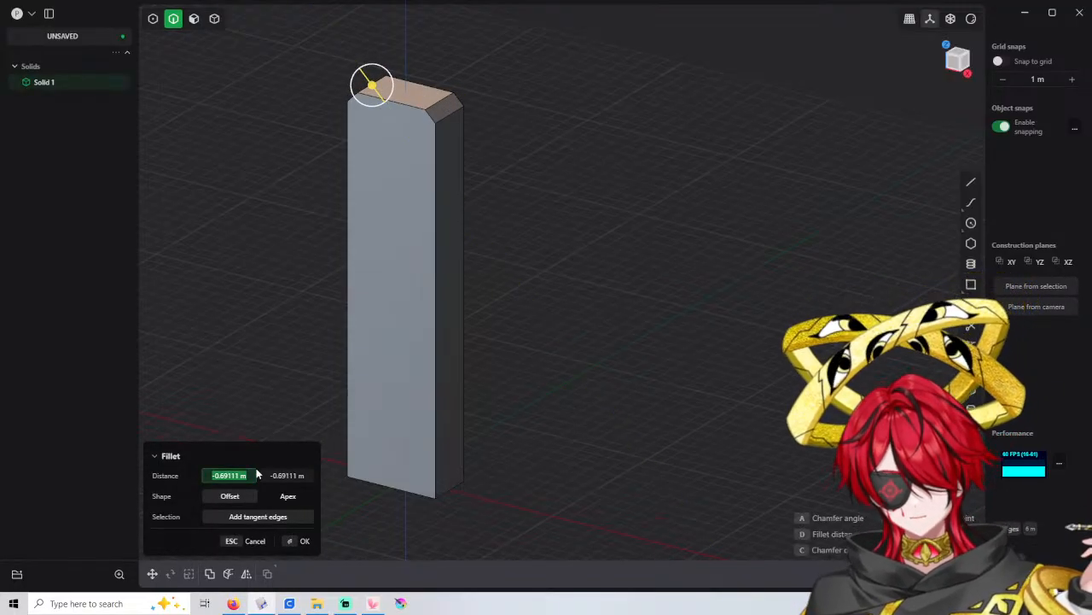
type("-1")
key("Return")
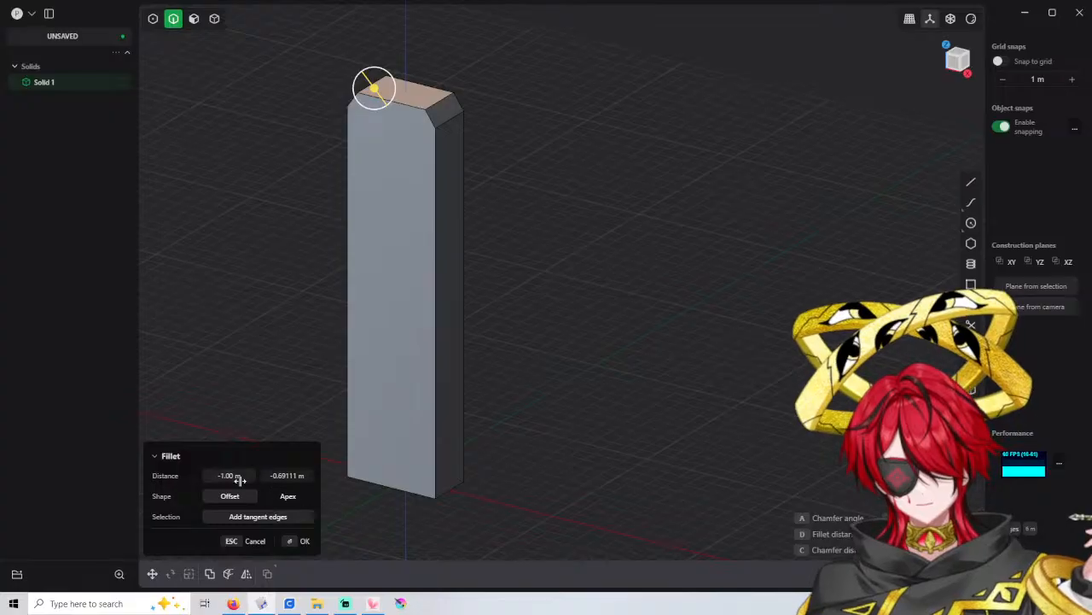
Try chamfer distances of -24 m and -0.5 m on the two short top edges to taper the bar
left_click(240, 479)
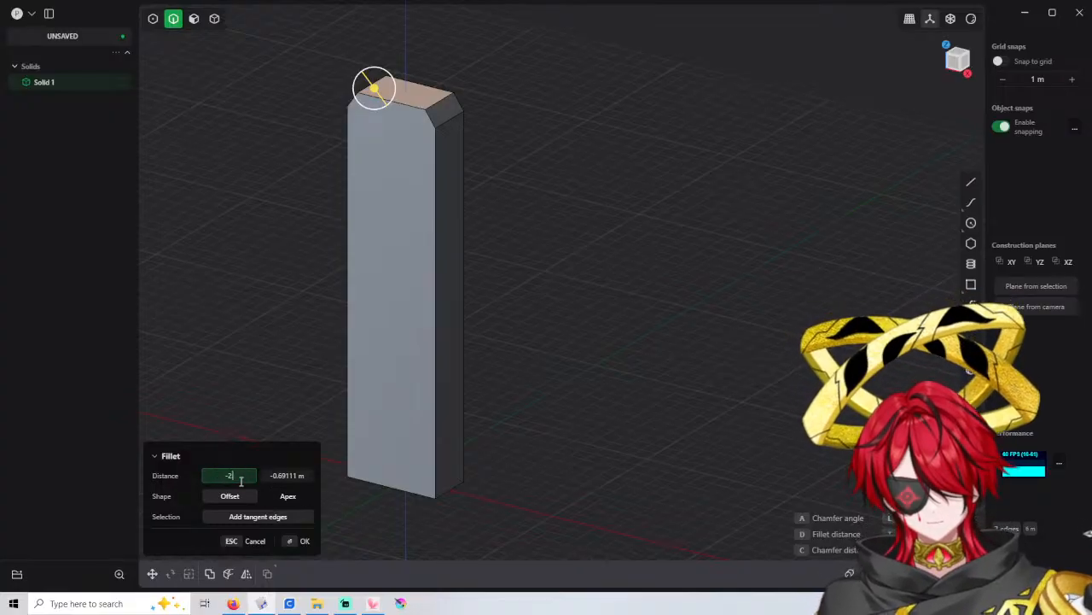
type("-24")
key("Return")
middle_click_drag(327, 390, 475, 309)
left_click(297, 475)
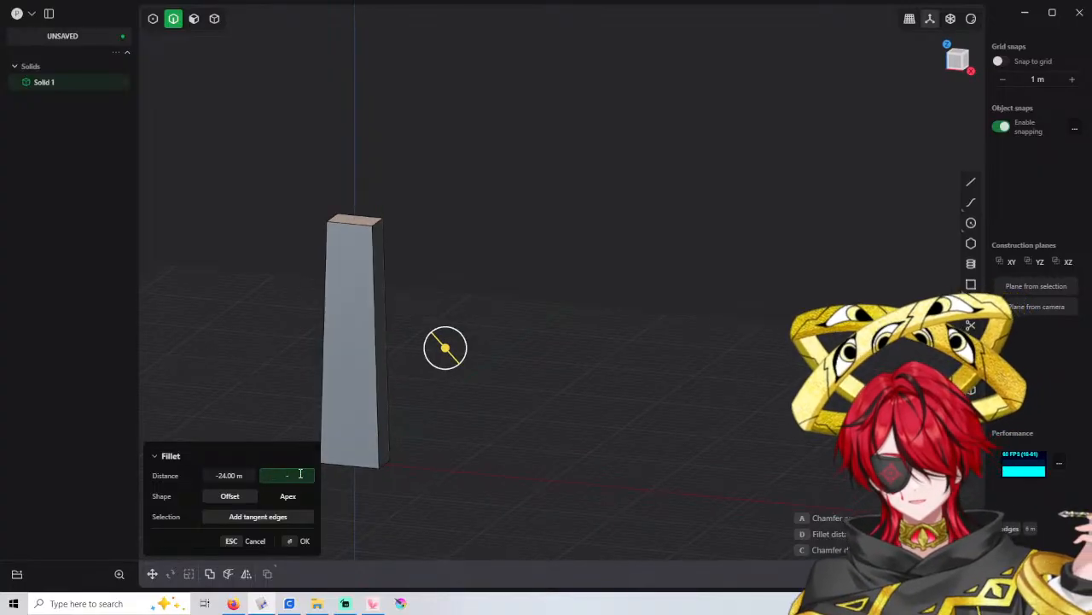
type("-")
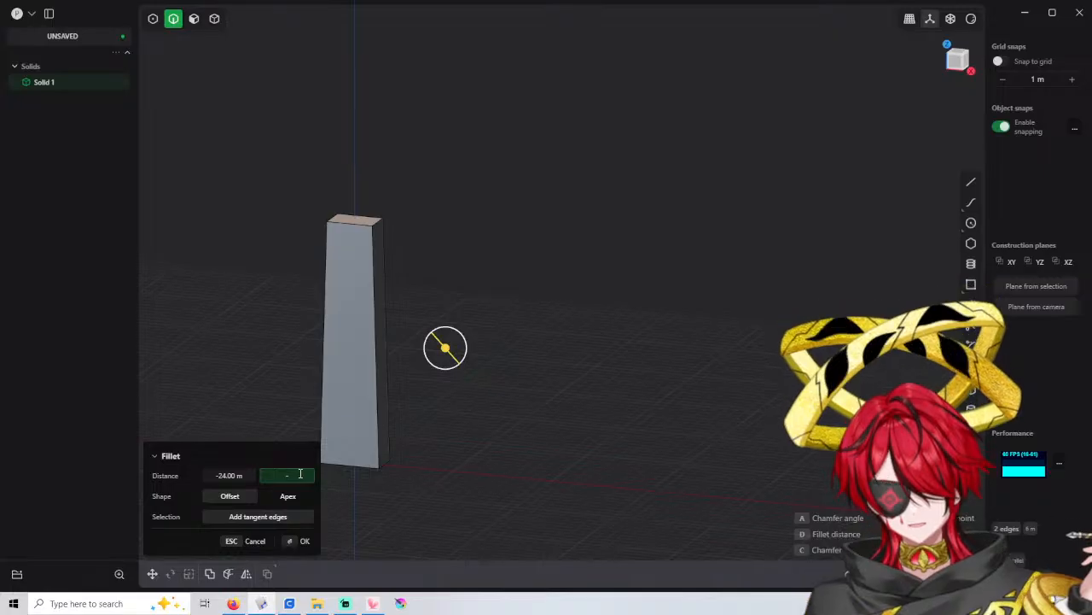
type("0.5")
key("Return")
middle_click_drag(336, 449, 445, 438)
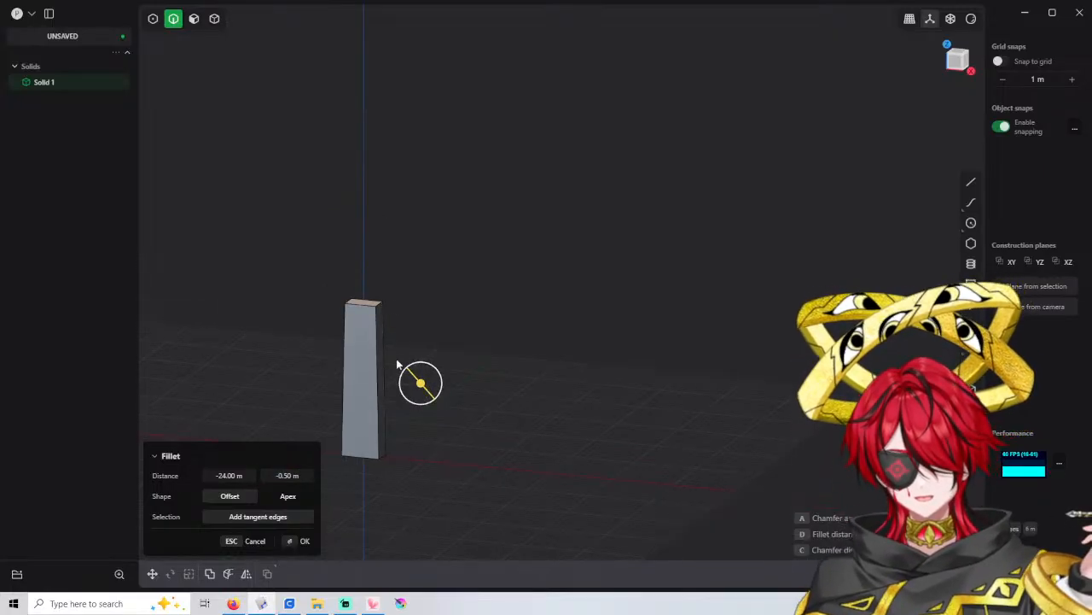
Try a second chamfer distance of -2 m on the two short top edges, and cancel the edge operation
left_click(304, 473)
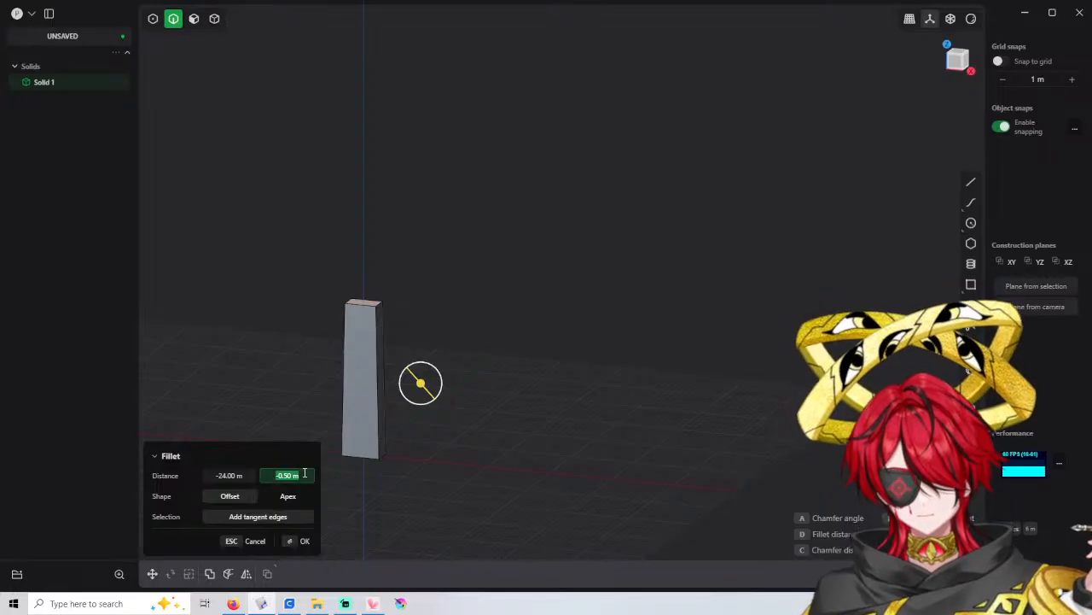
type("-2")
key("Return")
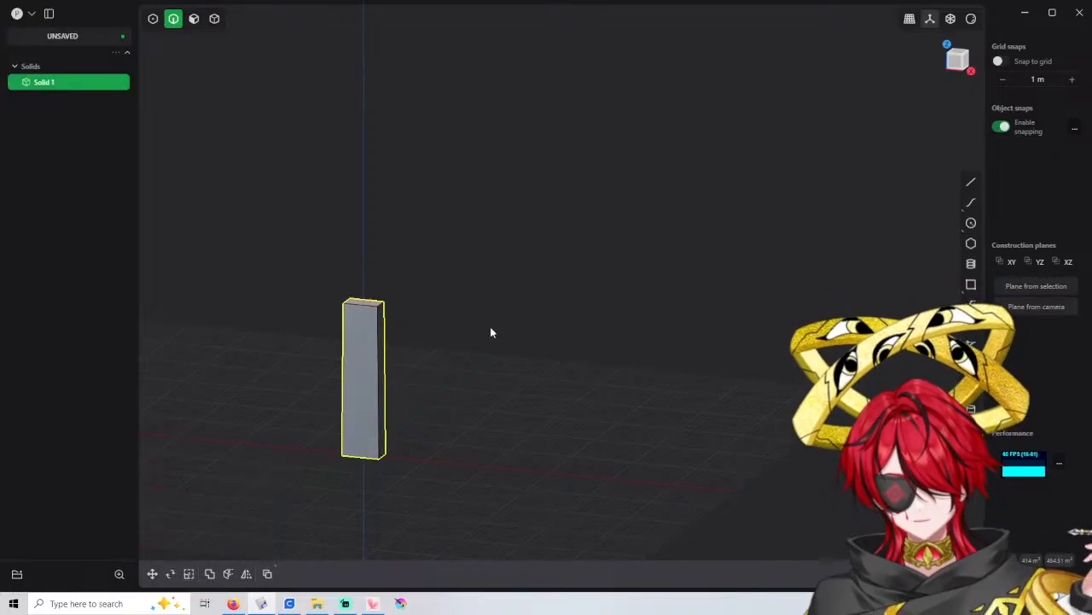
key("3")
key("f")
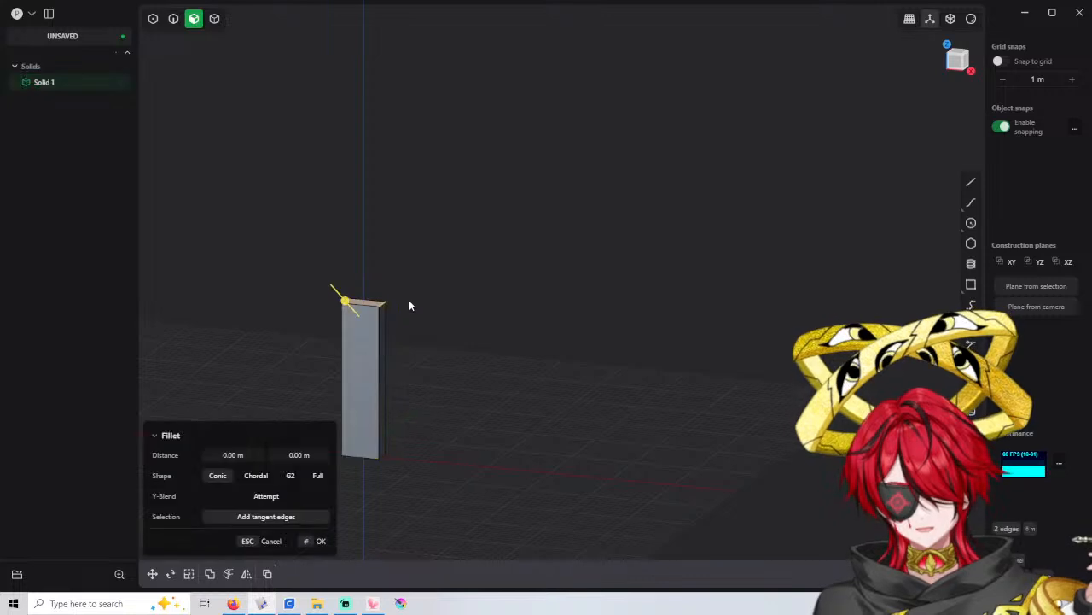
key("Escape")
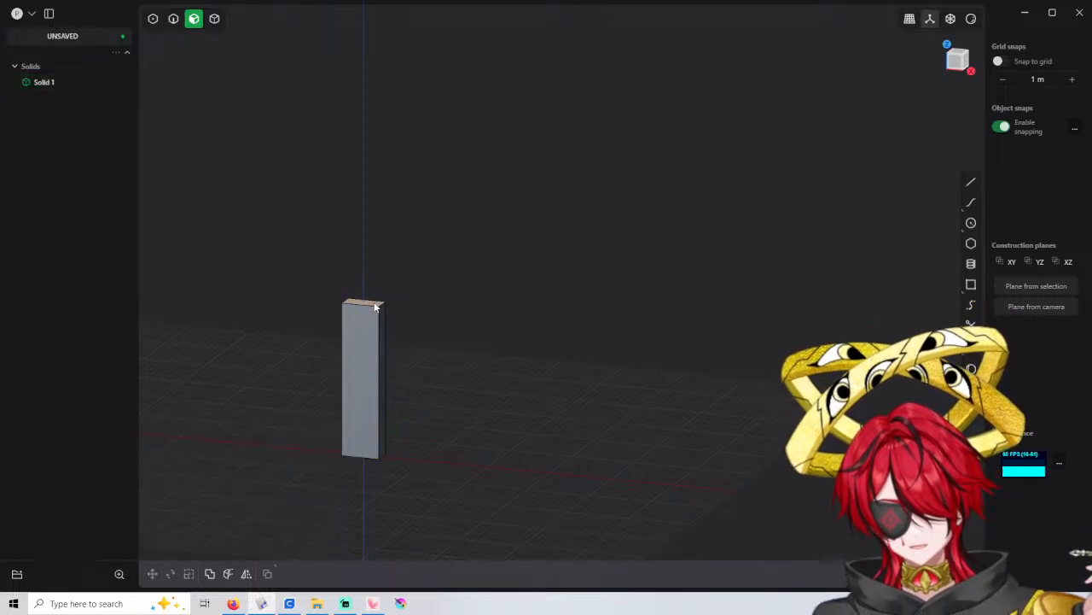
left_click_drag(375, 307, 373, 196)
left_click(285, 475)
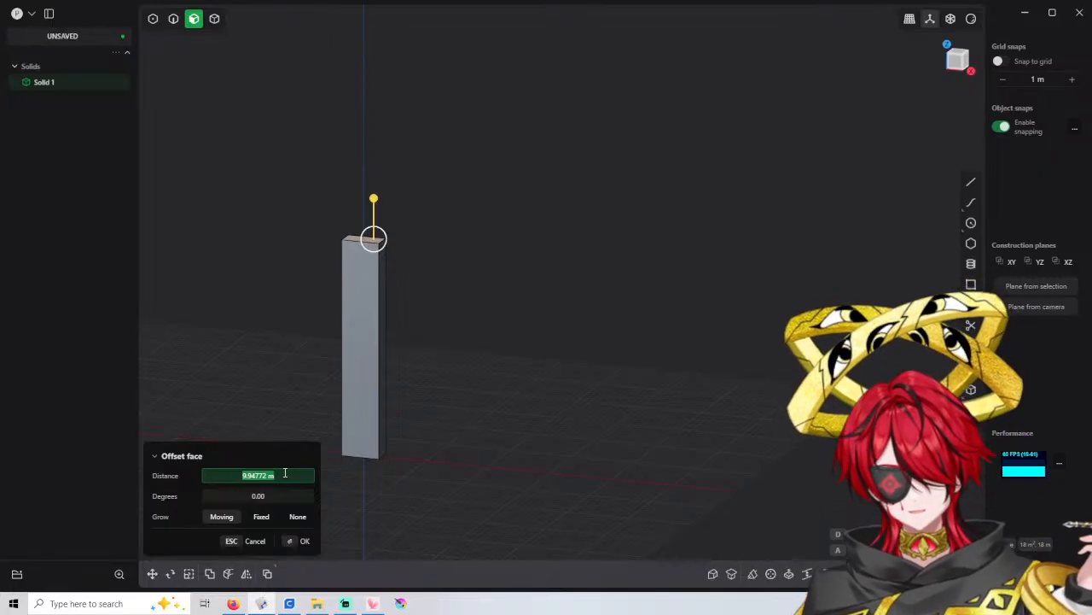
key("Escape")
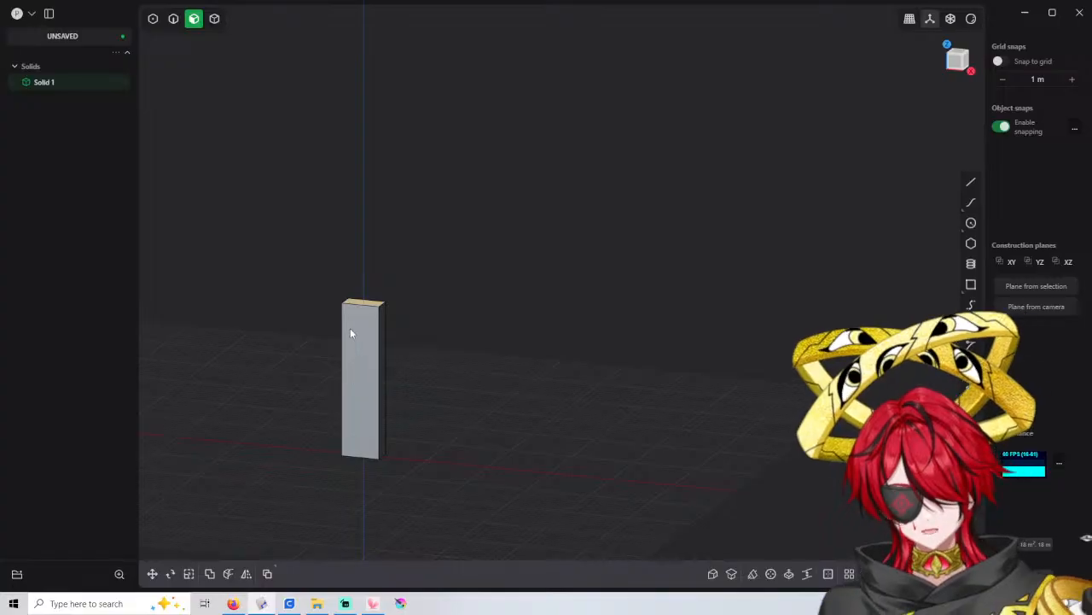
Try to offset the top of the bar by 12 m
left_click(370, 311)
left_click_drag(370, 270, 372, 209)
left_click(278, 476)
type("12")
key("Return")
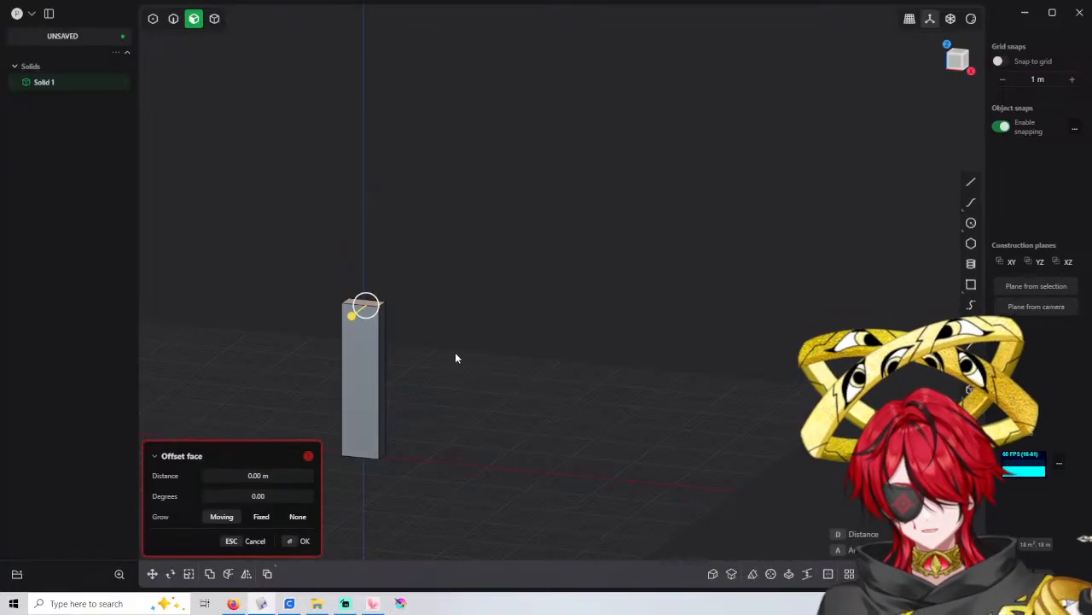
left_click(250, 475)
type("12")
key("Return")
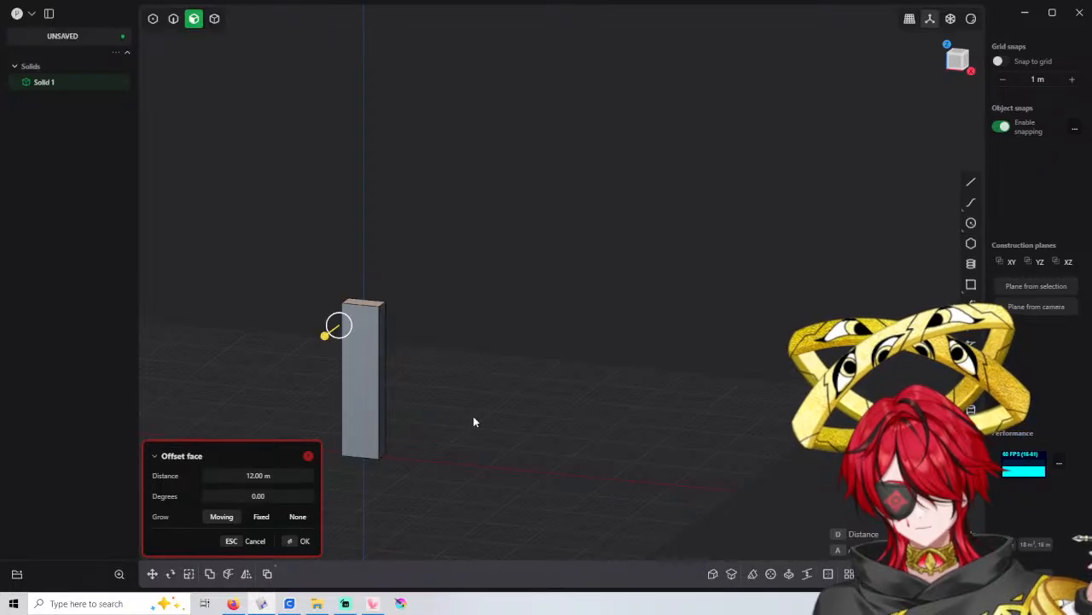
key("Escape")
key("Escape")
Offset the bar's top face upward by 12 m
left_click(372, 303)
left_click(266, 475)
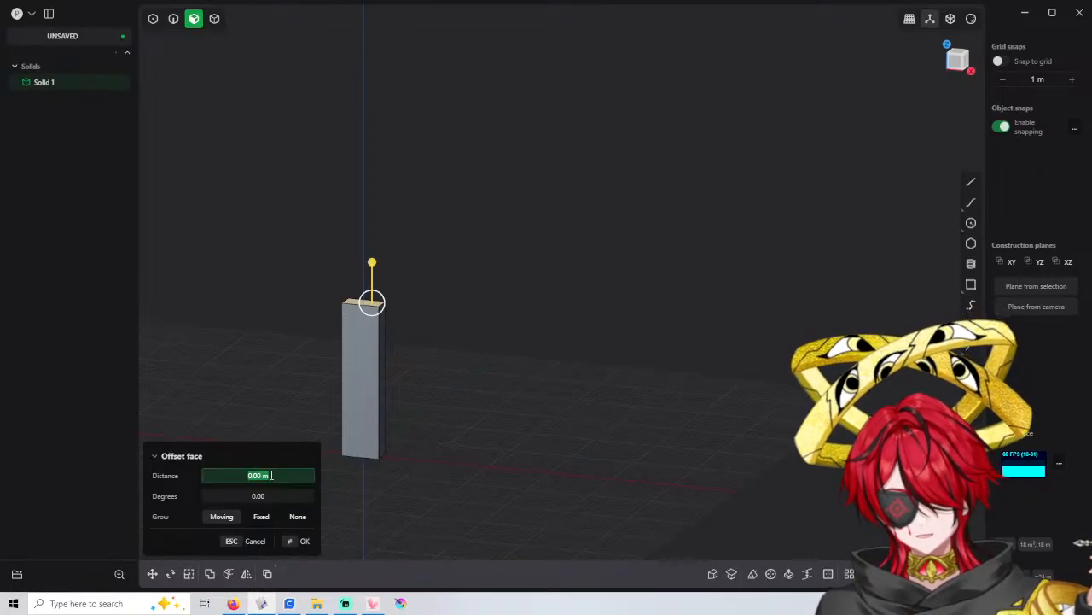
type("12")
key("Return")
key("Return")
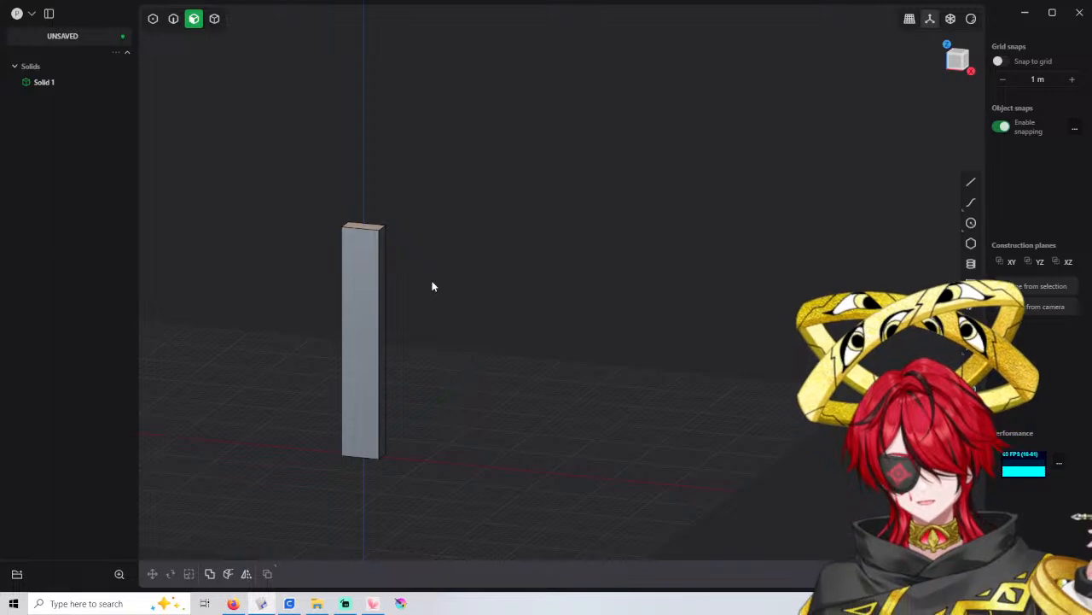
Try chamfering the bar's two short top edges with a first distance of -36 m
key("2")
middle_click_drag(432, 283, 526, 281)
scroll(415, 275, "down", 1)
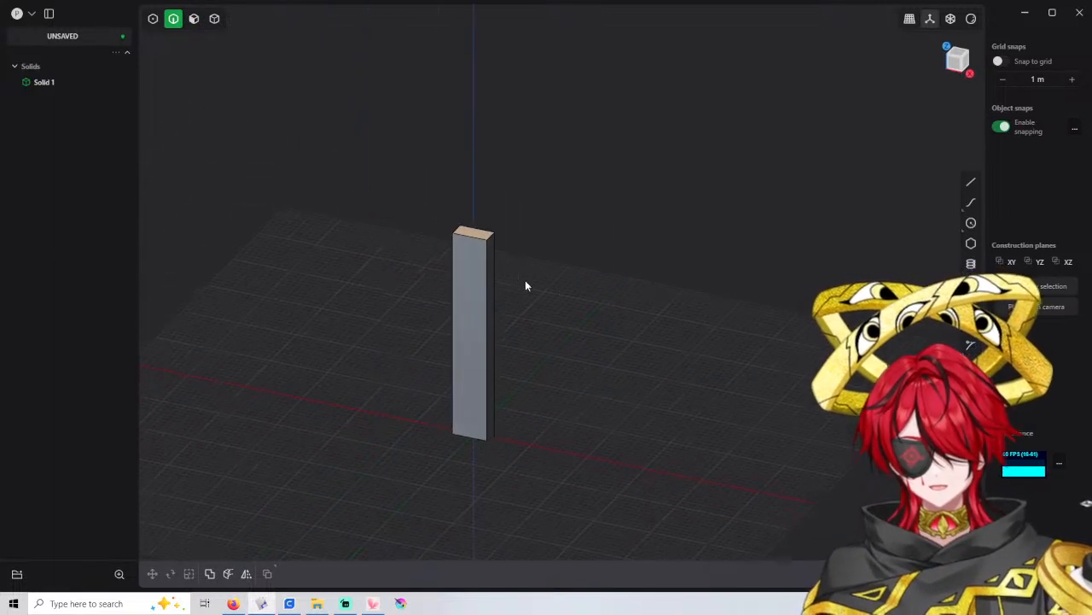
scroll(503, 260, "up", 1)
left_click(490, 236)
key("f")
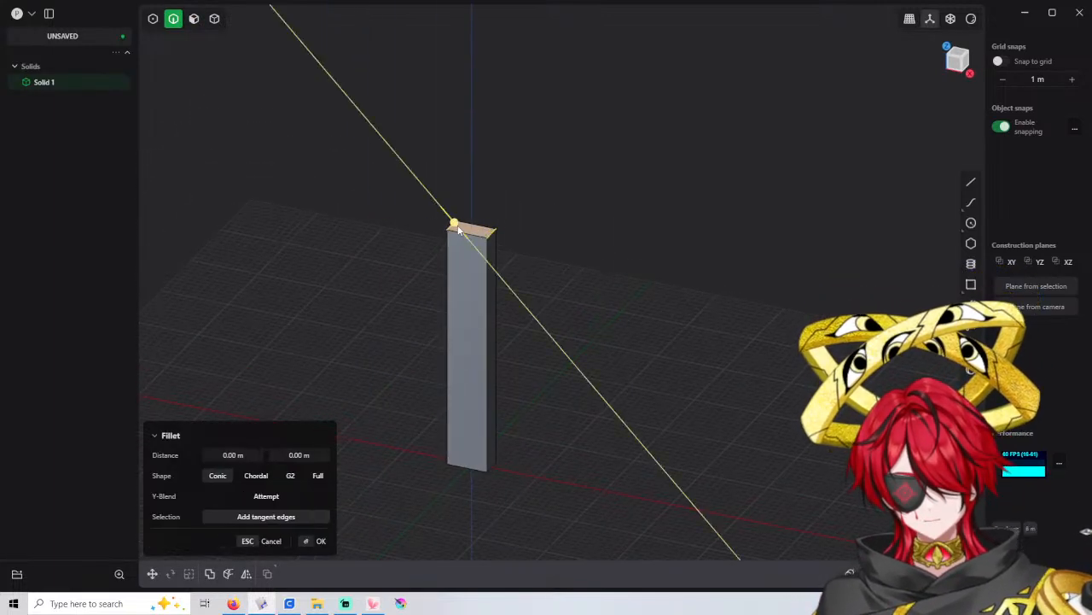
left_click_drag(458, 229, 313, 444)
left_click(230, 473)
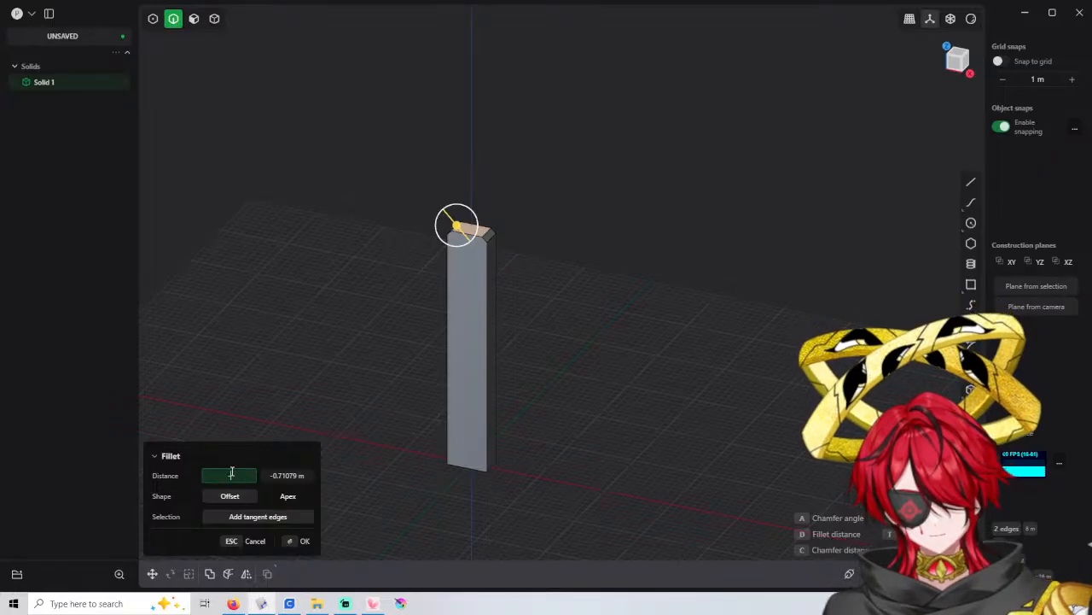
type("-36")
key("Return")
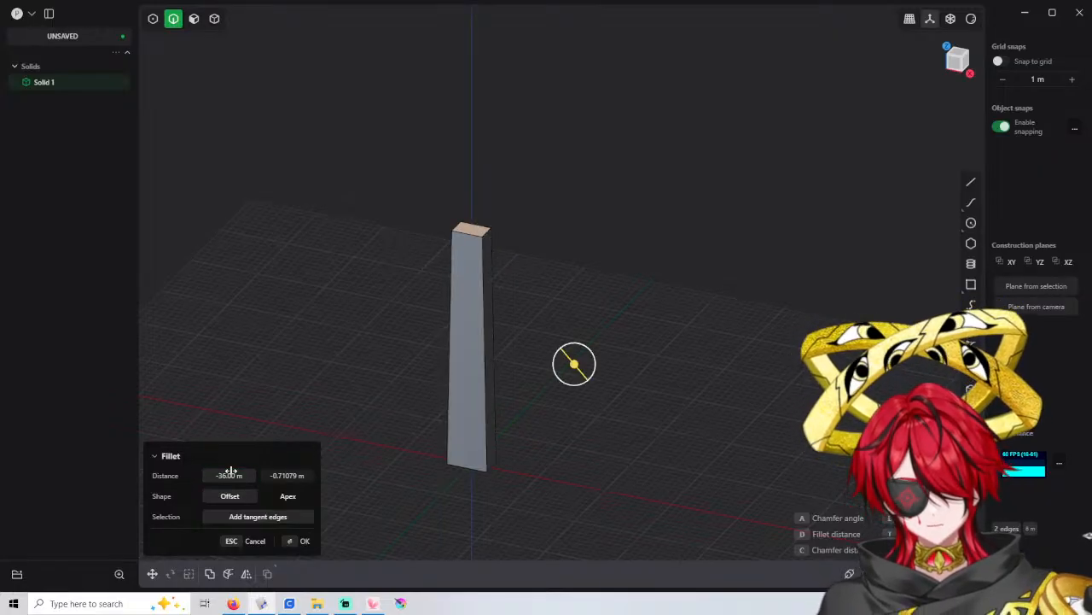
Try a first chamfer distance of -32 m and return it to -36 m
left_click(230, 474)
type("-3")
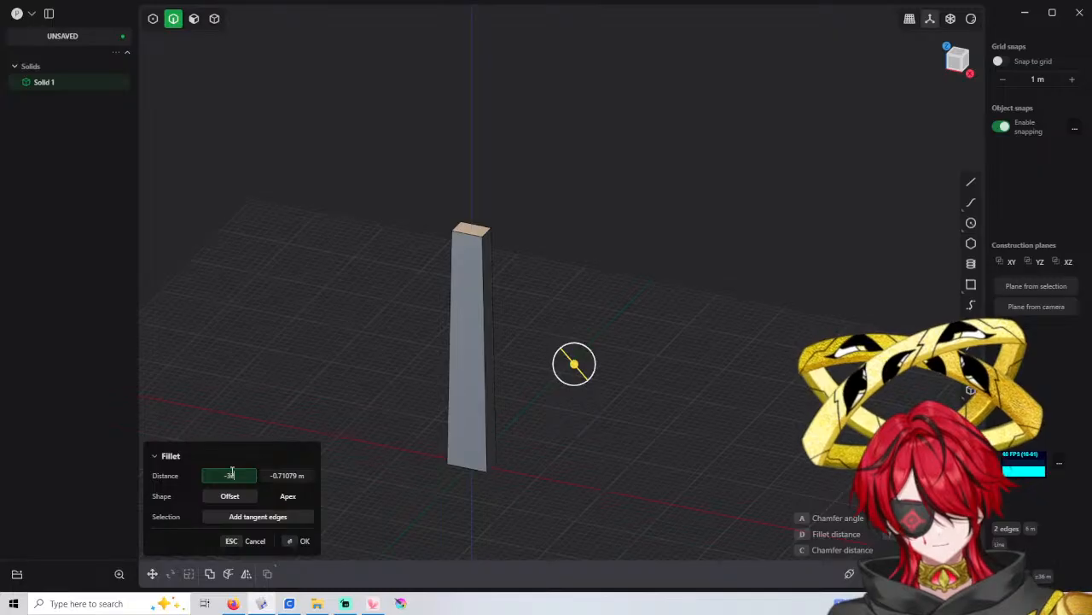
type("2")
key("Return")
left_click(230, 474)
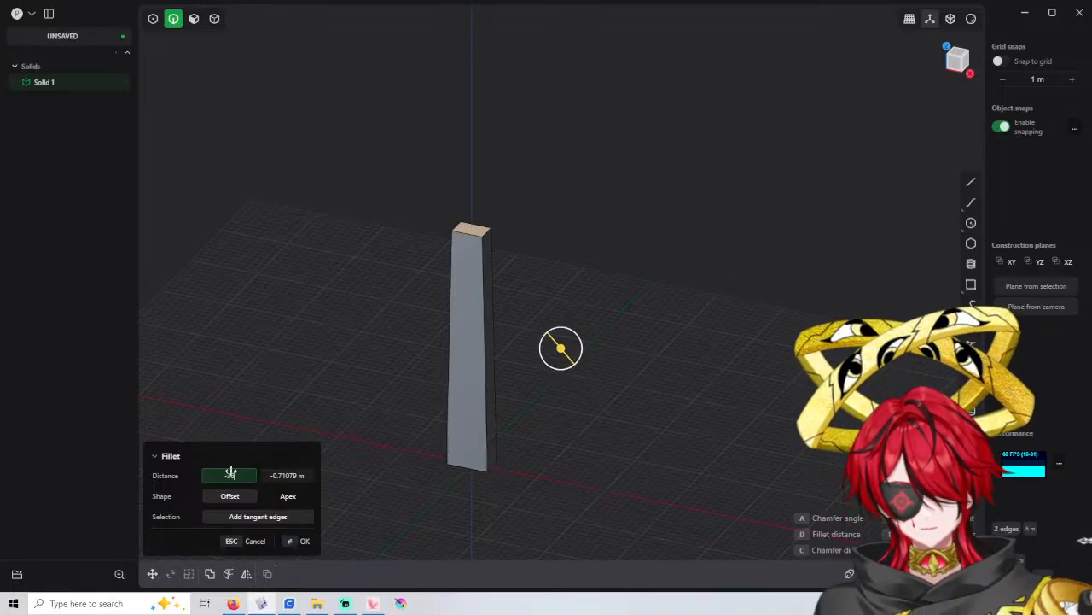
key("Return")
Set the second chamfer distance to -0.5 m, check the taper from several angles and finish the chamfer
middle_click_drag(300, 437, 456, 288)
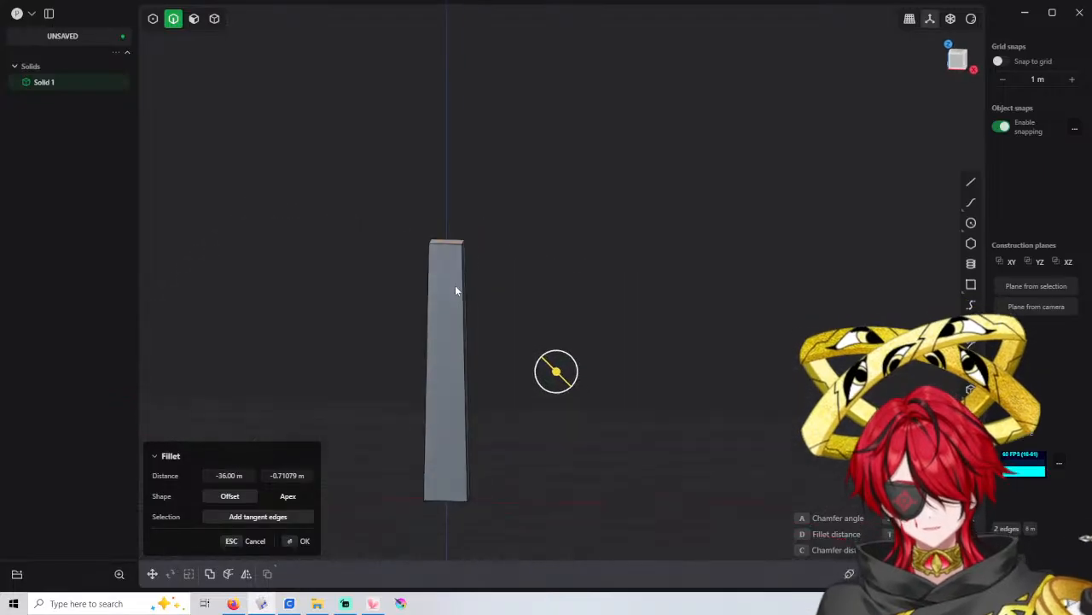
left_click(301, 479)
type("-")
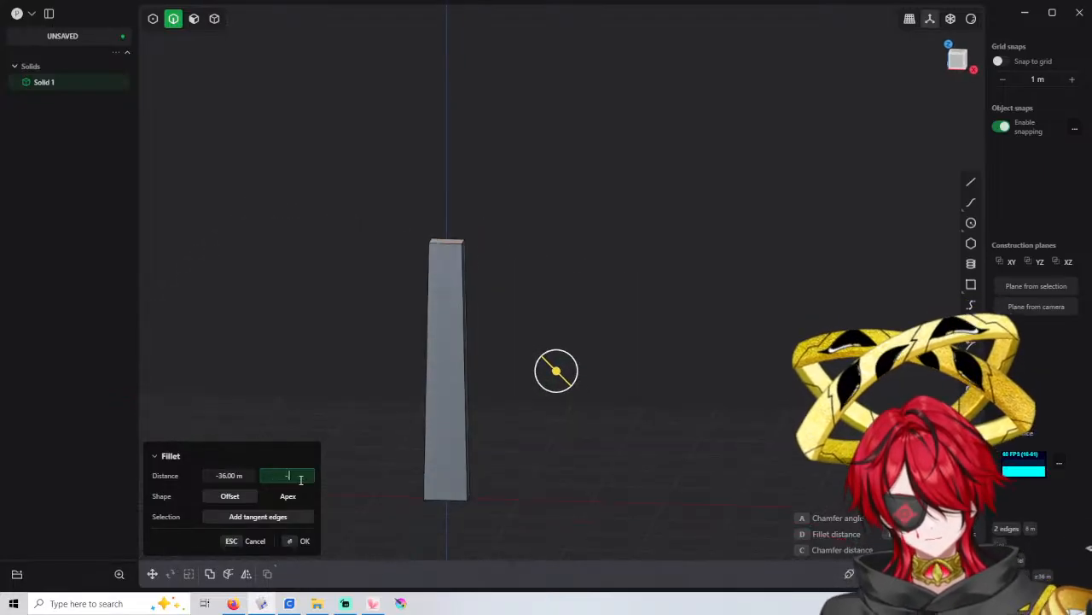
type("0.5")
key("Return")
middle_click_drag(298, 478, 417, 405)
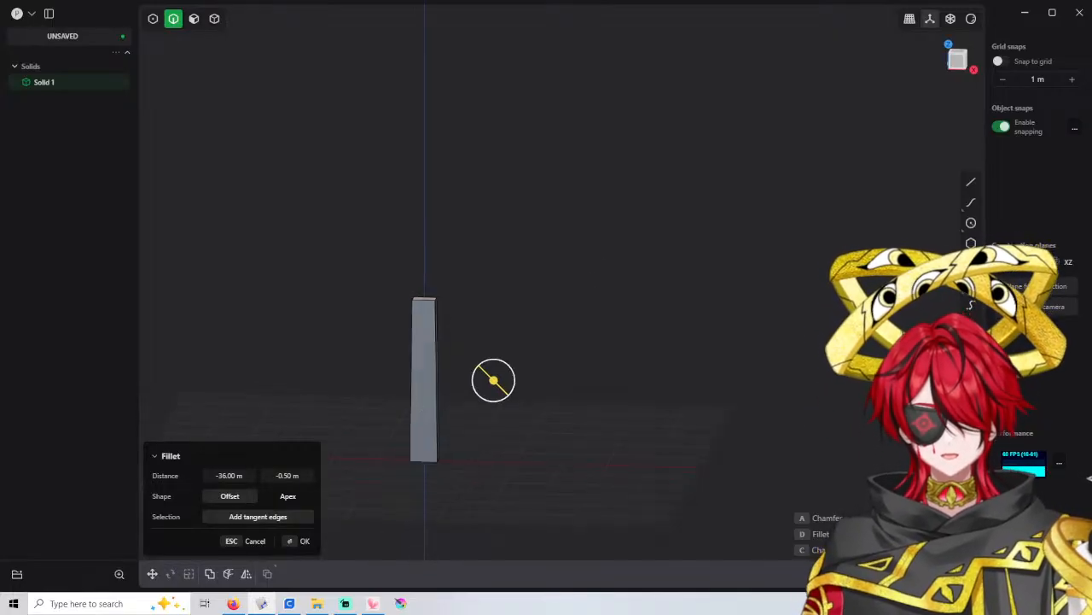
middle_click_drag(444, 212, 379, 320)
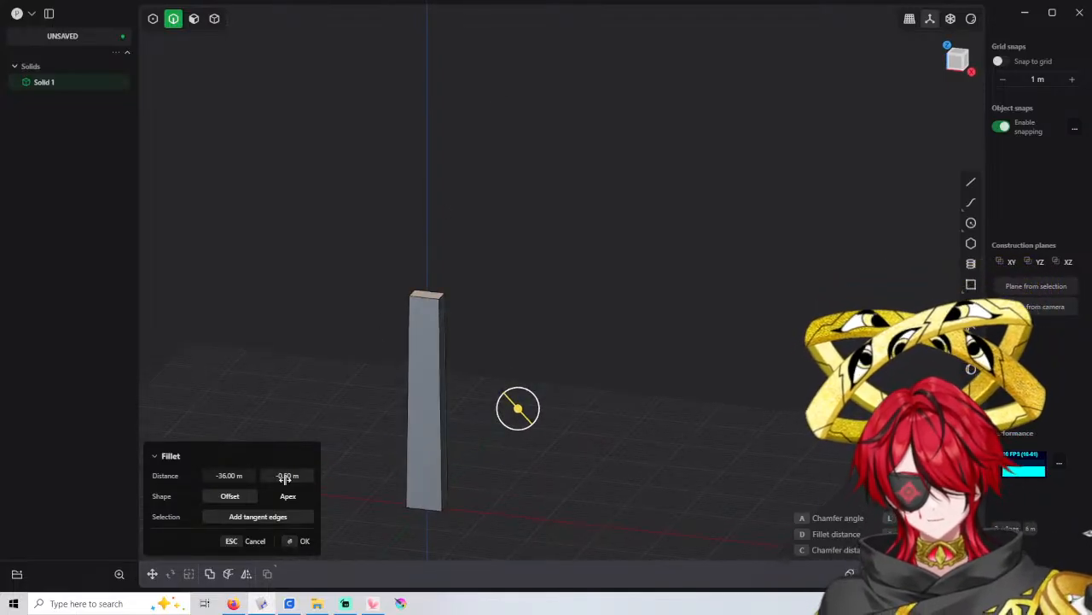
scroll(419, 395, "up", 1)
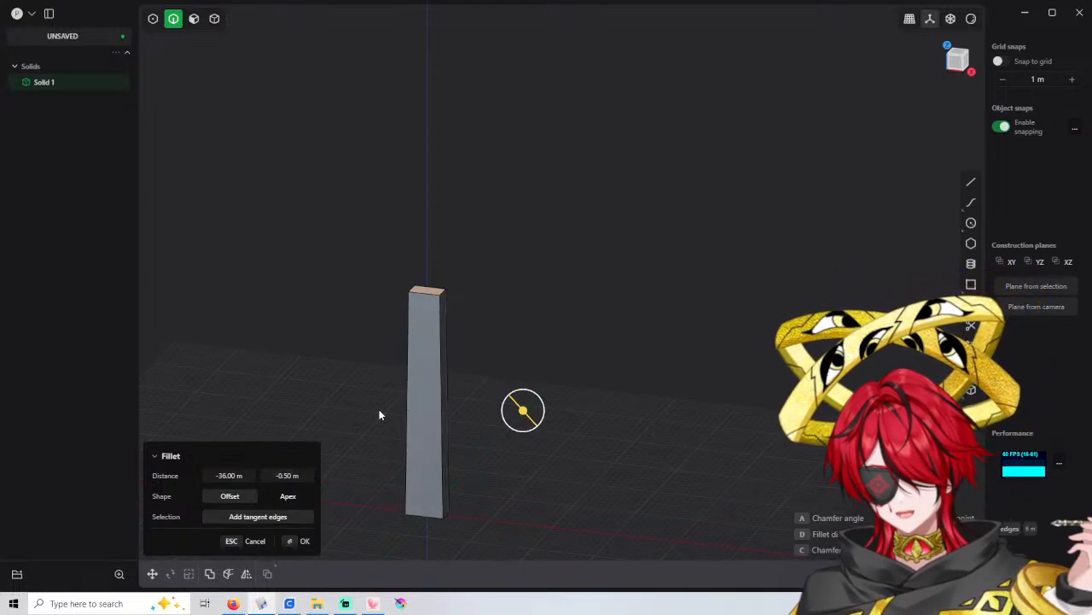
key("Escape")
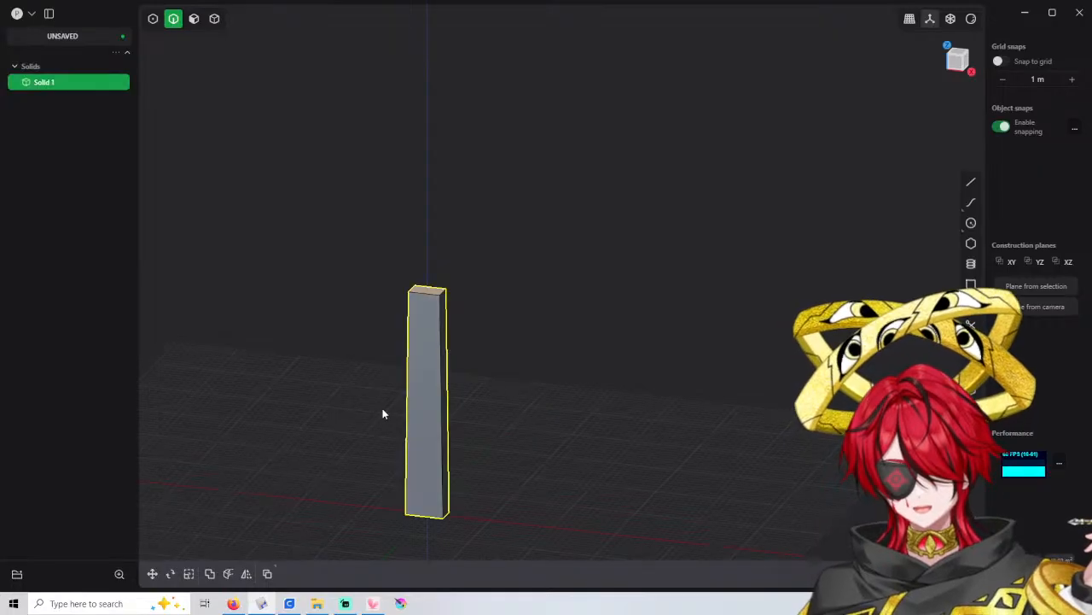
Undo the chamfer on the bar's two short top edges
key("3")
left_click(446, 409)
middle_click_drag(414, 398, 423, 400)
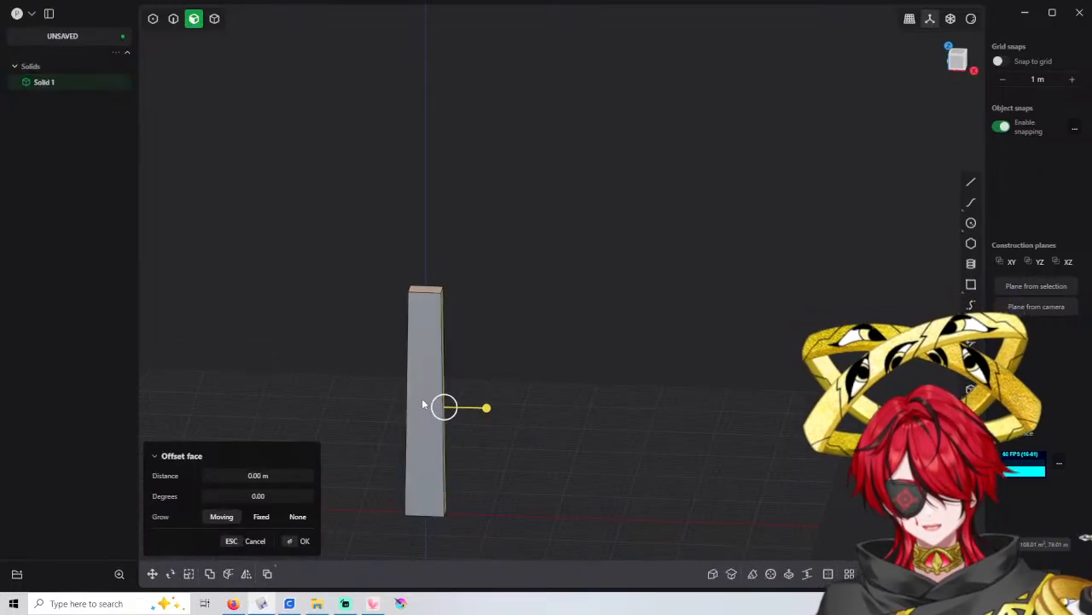
key("ctrl+z")
key("ctrl+z")
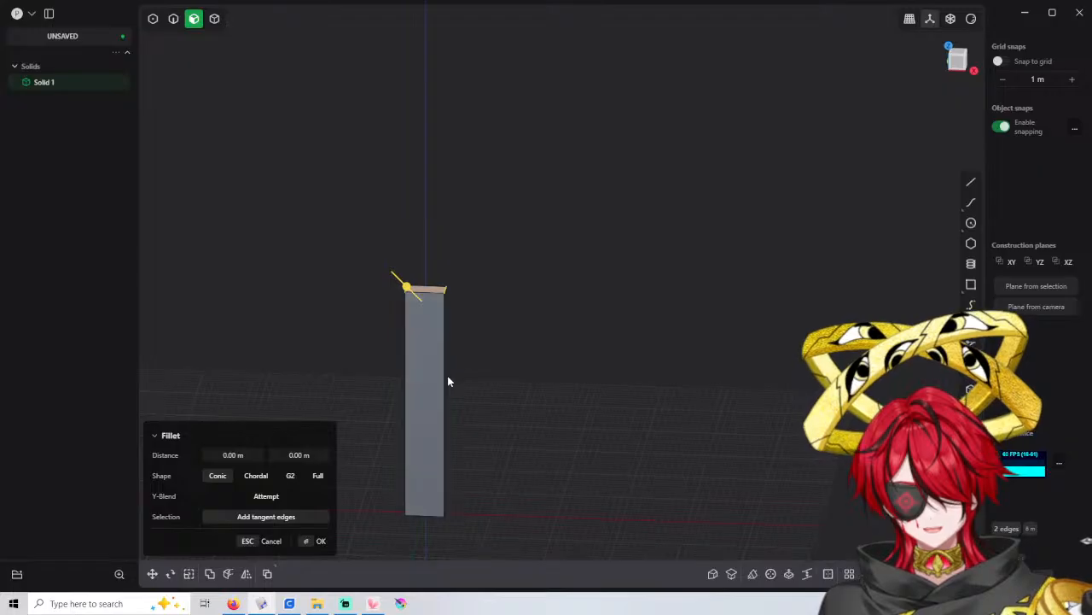
Offset the bar's two opposite narrow side faces inward by -0.5 m
left_click(446, 376)
middle_click_drag(408, 398, 394, 400)
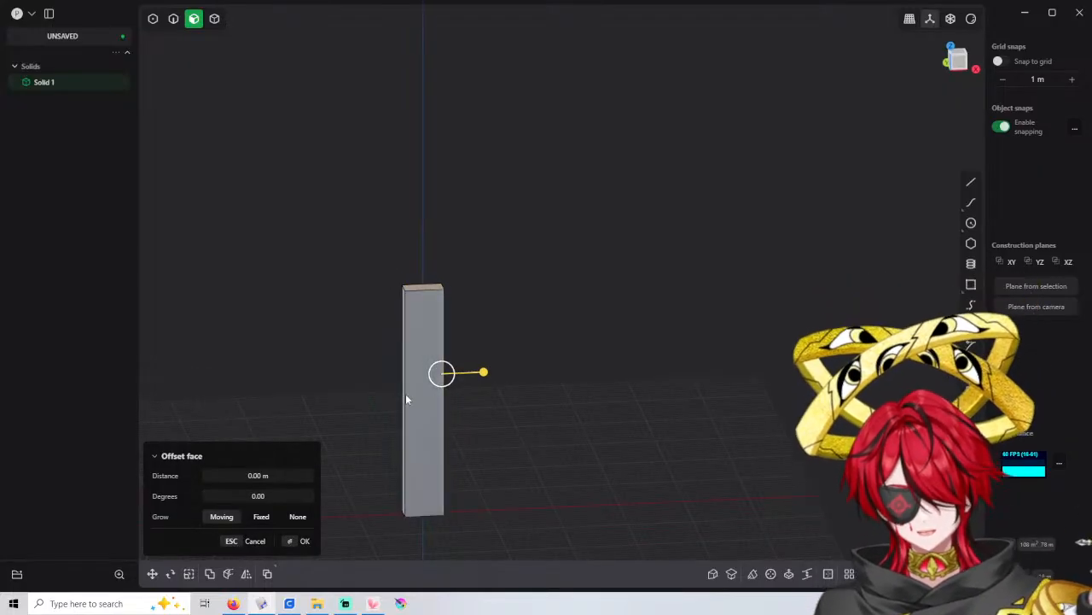
left_click(406, 394, "shift")
left_click_drag(361, 397, 365, 397)
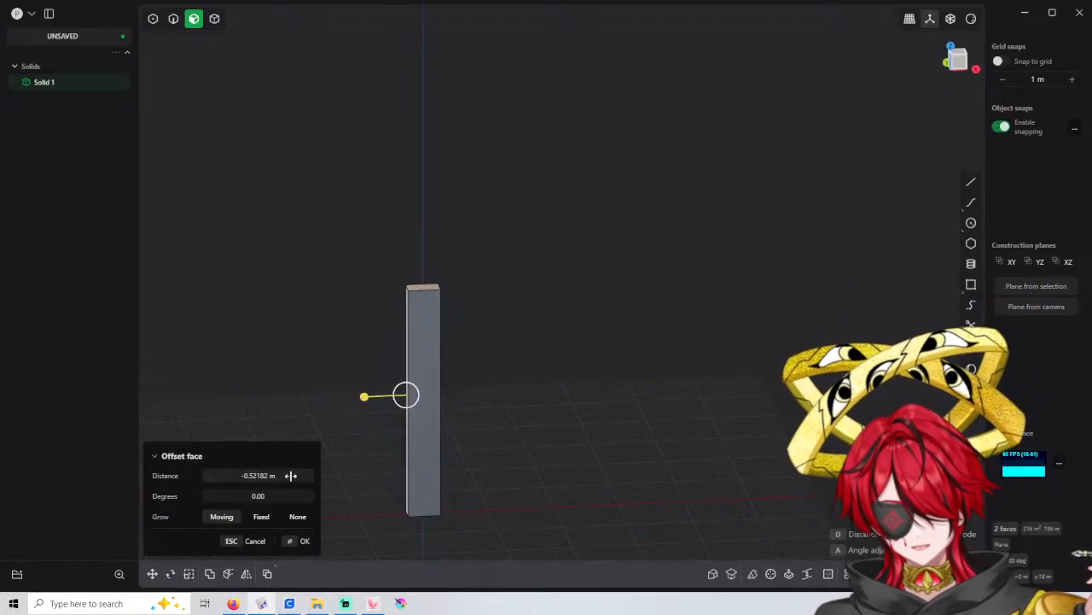
left_click(291, 476)
type("-0.5")
key("Return")
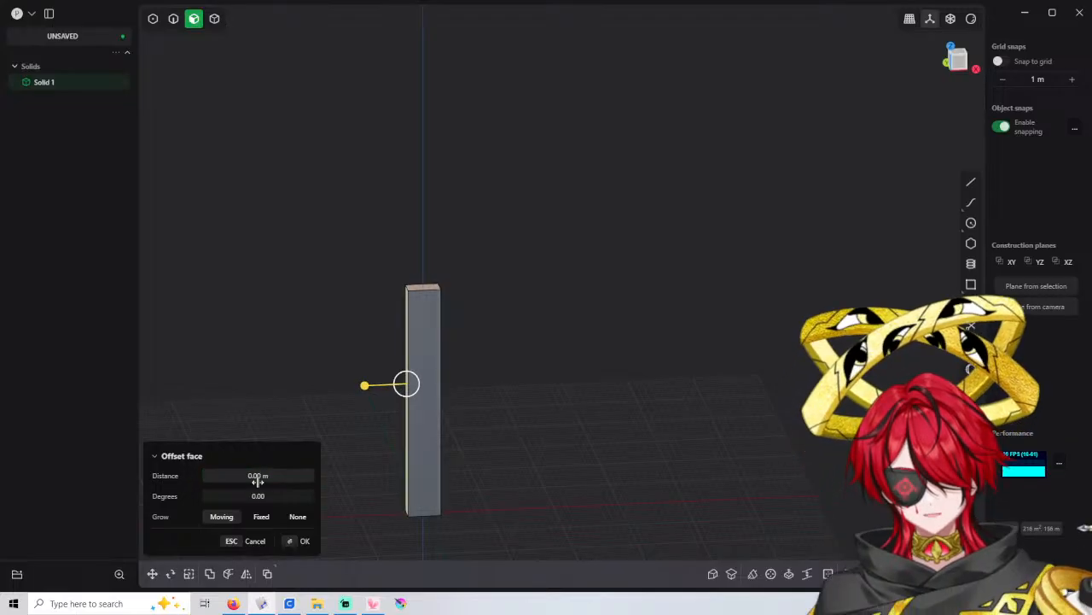
key("Return")
Chamfer the two short top edges of the narrowed bar with distances of -36 m and -0.5 m
key("2")
middle_click_drag(457, 326, 390, 335)
scroll(433, 289, "up", 2)
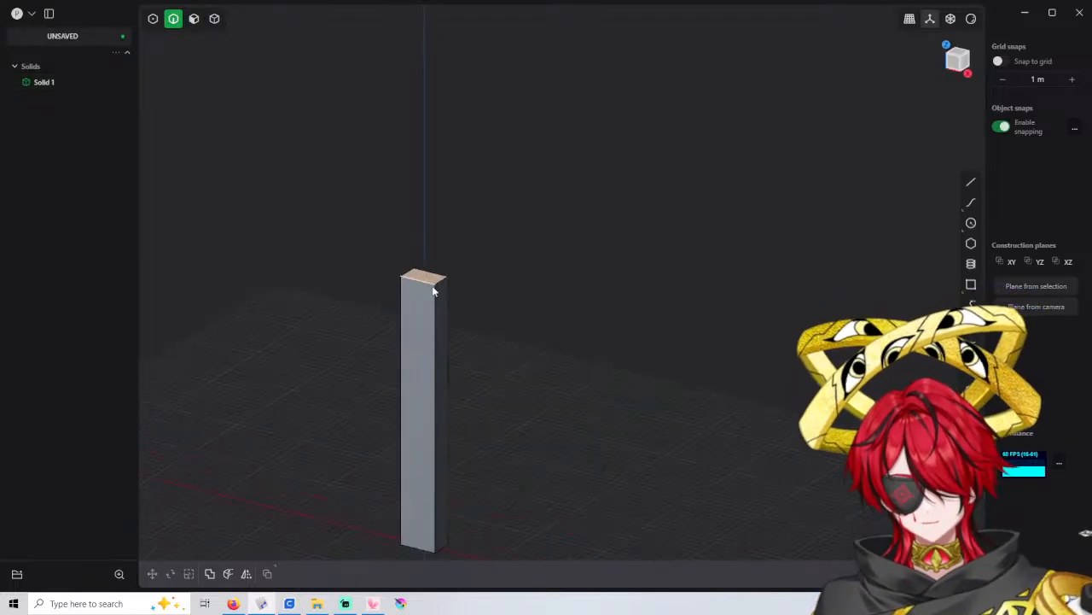
left_click(436, 282)
left_click(403, 263)
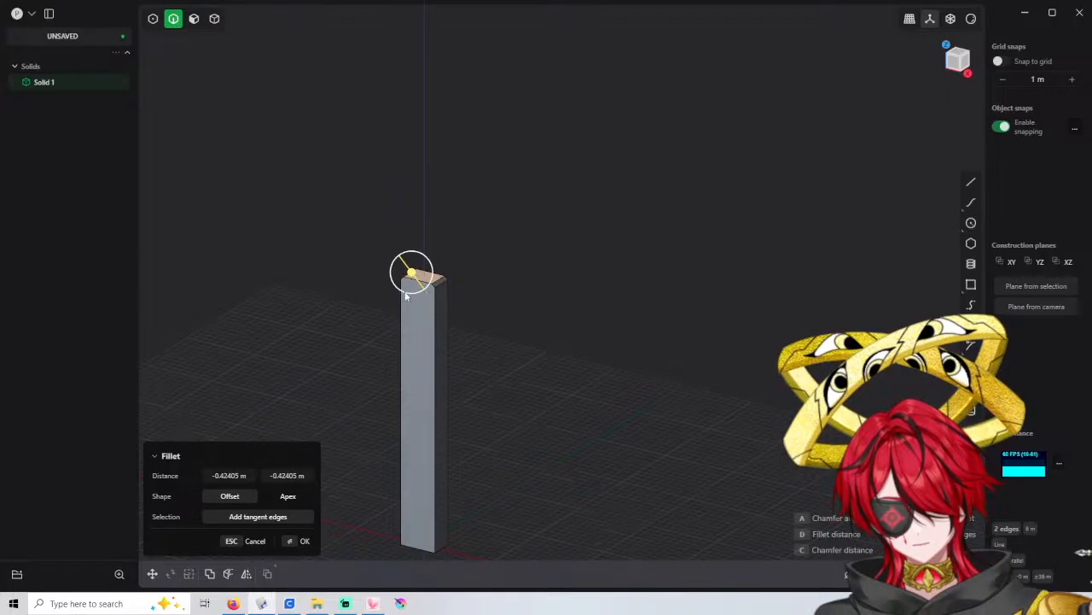
left_click(241, 471)
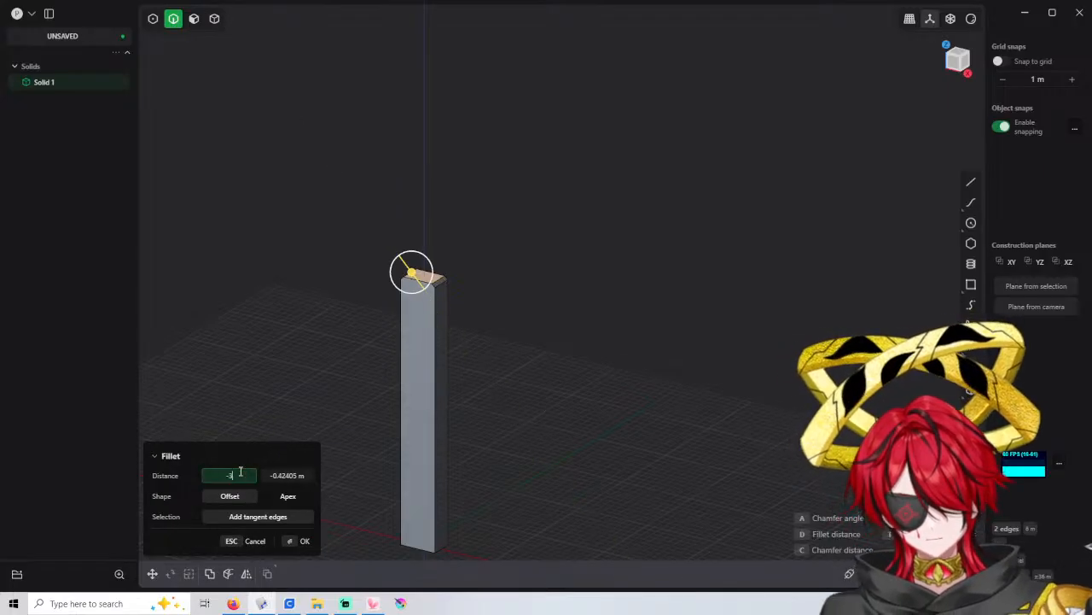
type("-36")
left_click(289, 476)
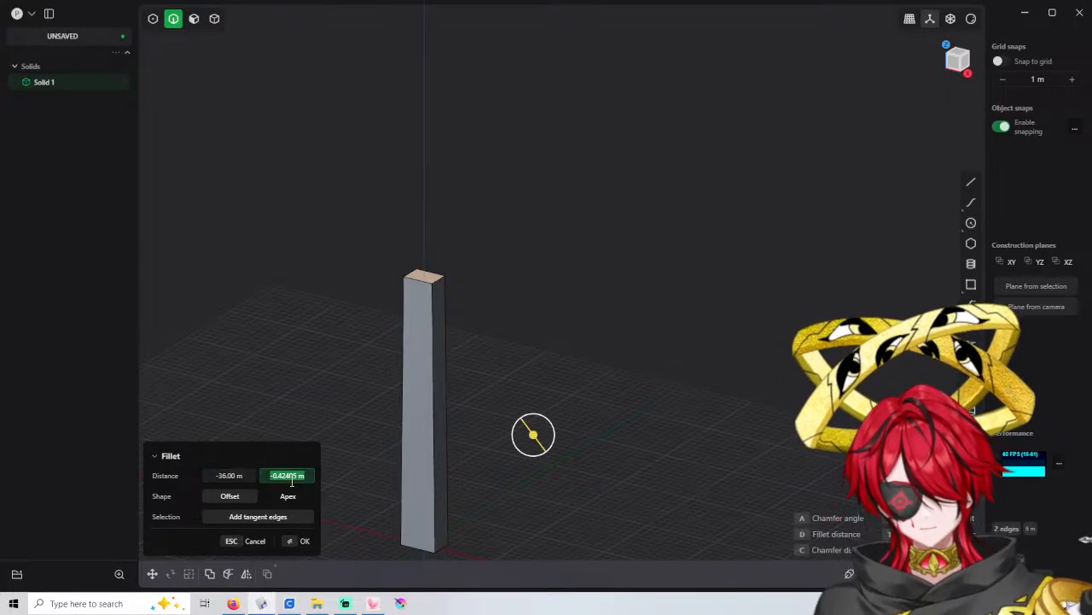
type("-0.5")
key("Return")
Reduce the second chamfer distance for a slighter taper, finish the chamfer and clear the selection
scroll(448, 365, "down", 3)
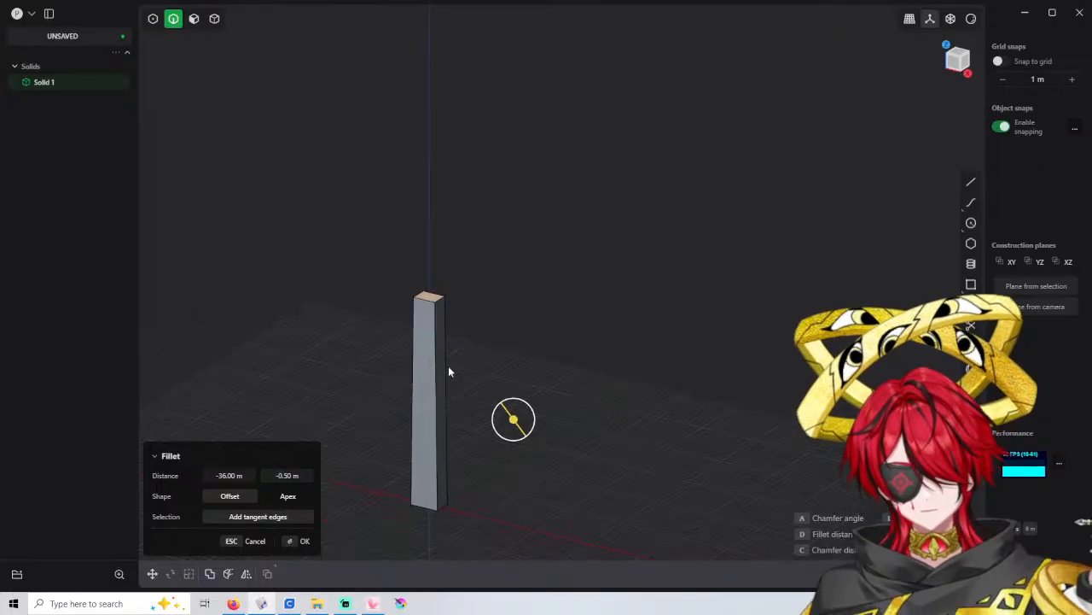
middle_click_drag(448, 365, 437, 404)
left_click(293, 474)
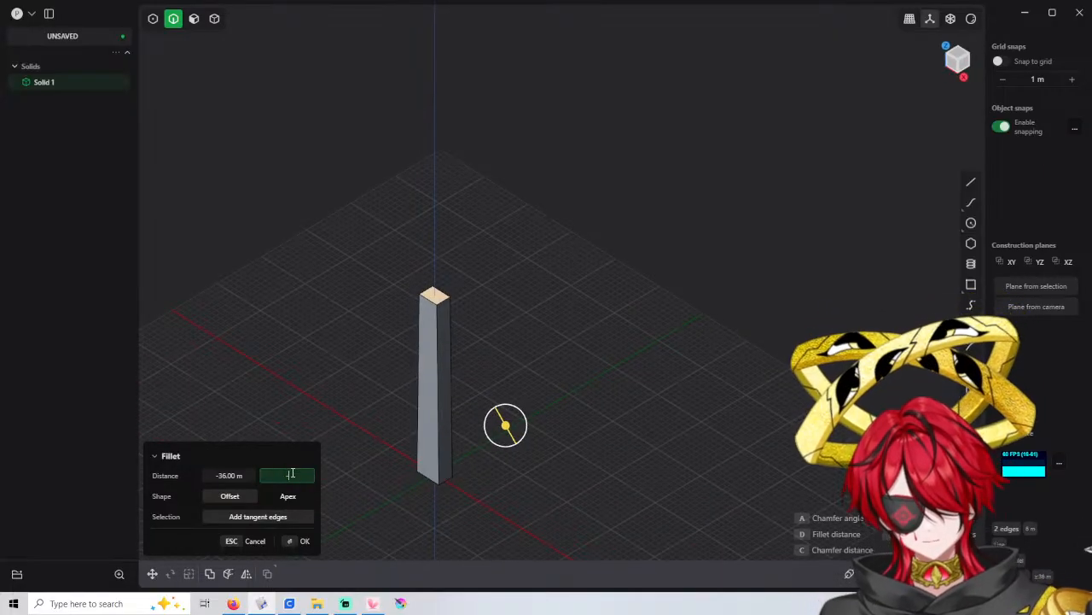
key("Escape")
left_click(579, 256)
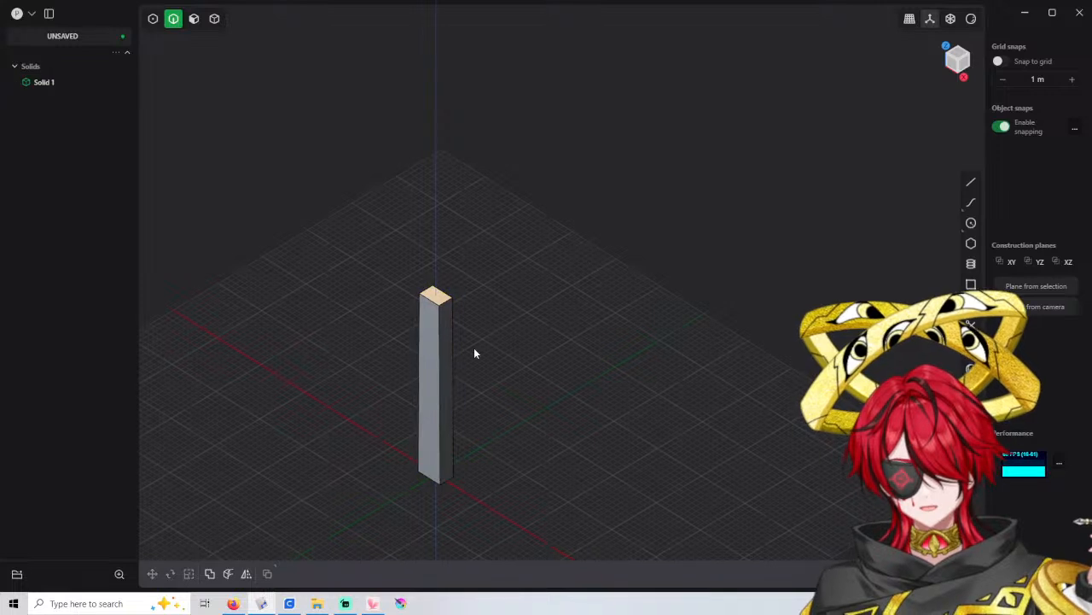
Select the whole tapered bar and try moving it about 30 m upward along the Z axis
middle_click_drag(474, 348, 485, 329)
key("3")
key("4")
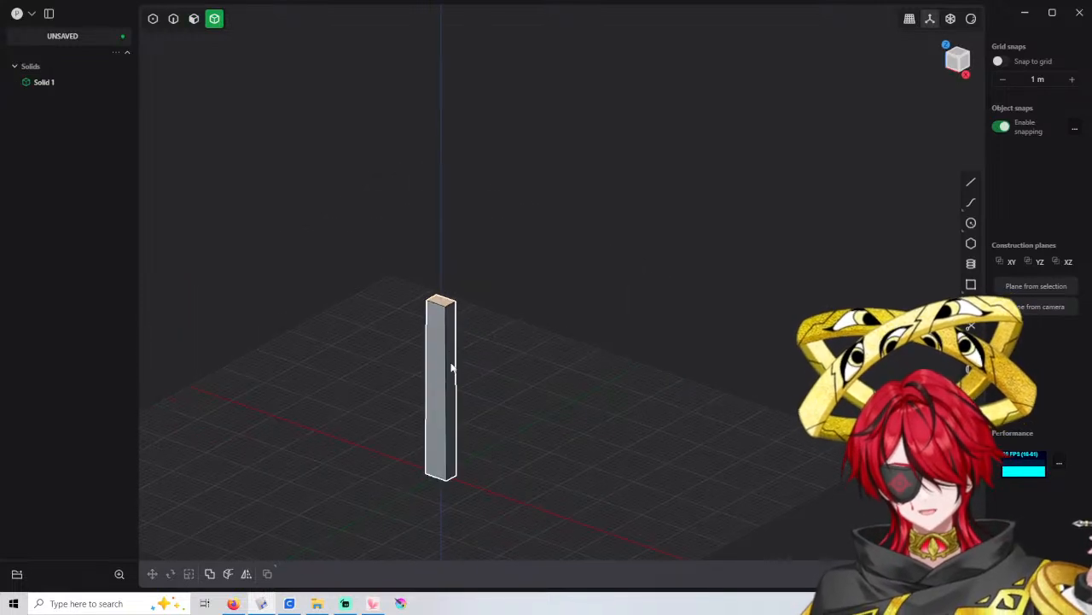
left_click(452, 363)
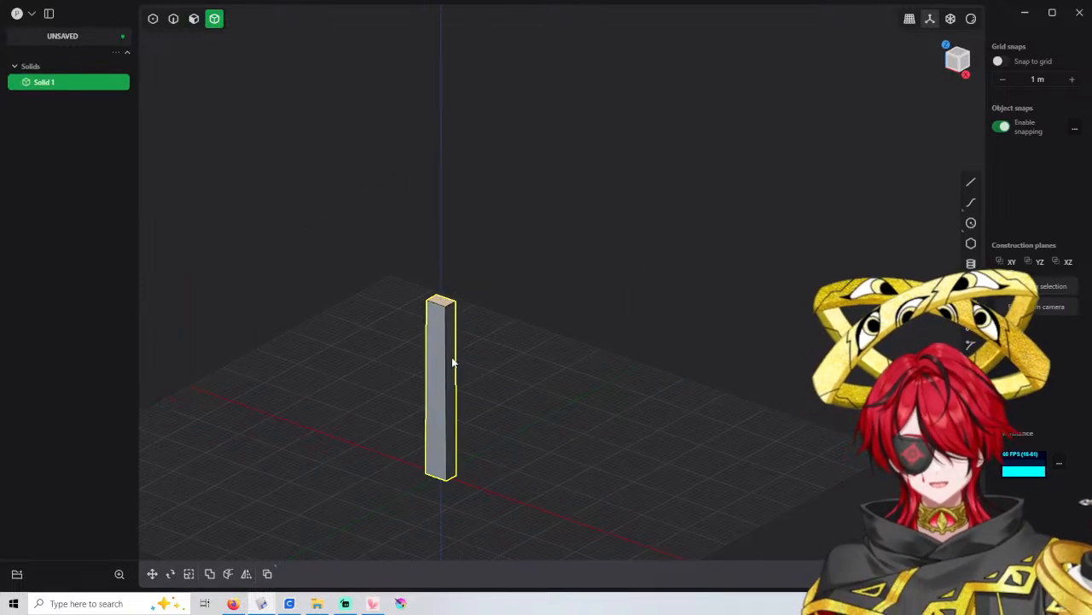
scroll(450, 365, "up", 3)
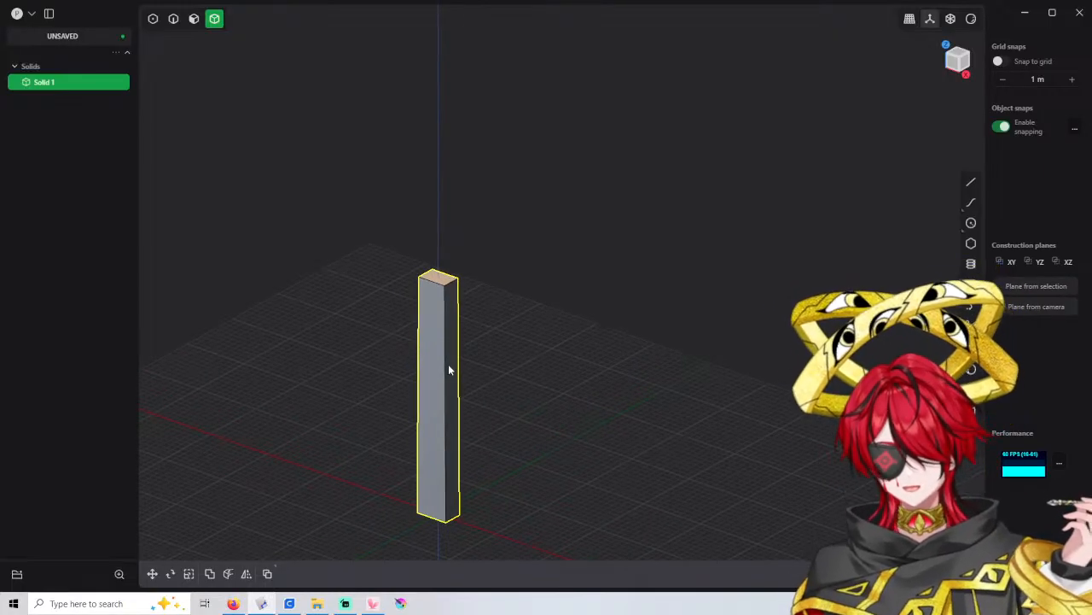
key("g")
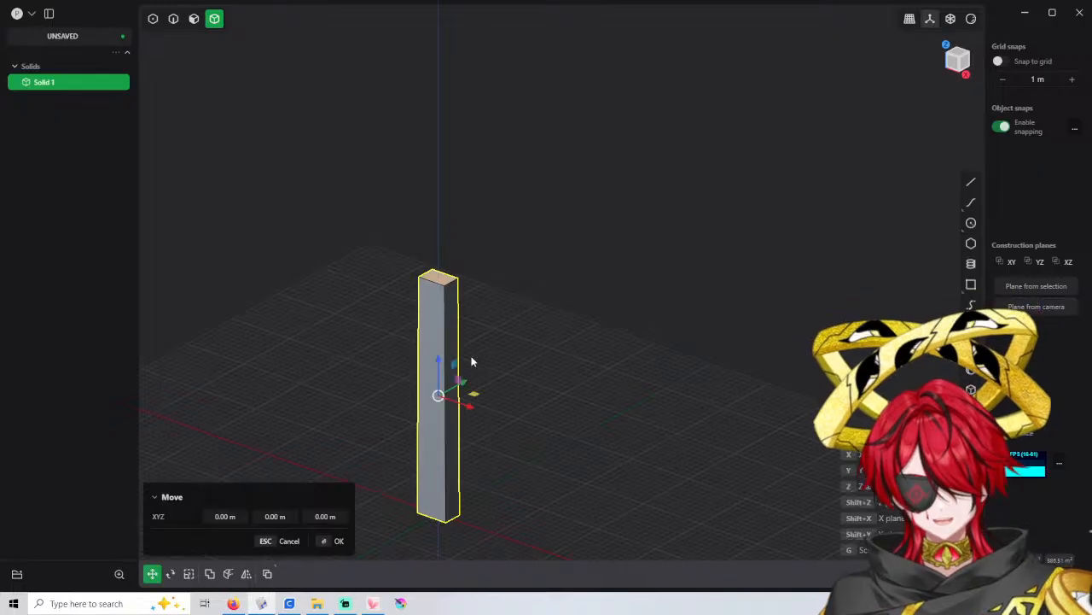
key("z")
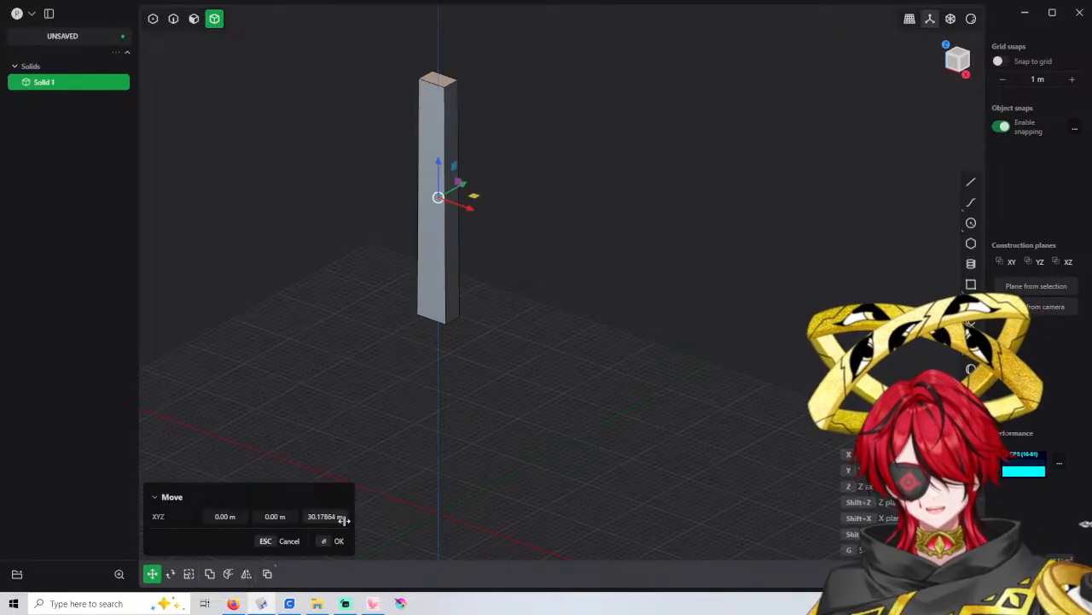
key("Escape")
Sketch a rectangle about 4.9 m wide and 8.3 m high on the bar's broad face, starting from its bottom corner
scroll(444, 473, "down", 1)
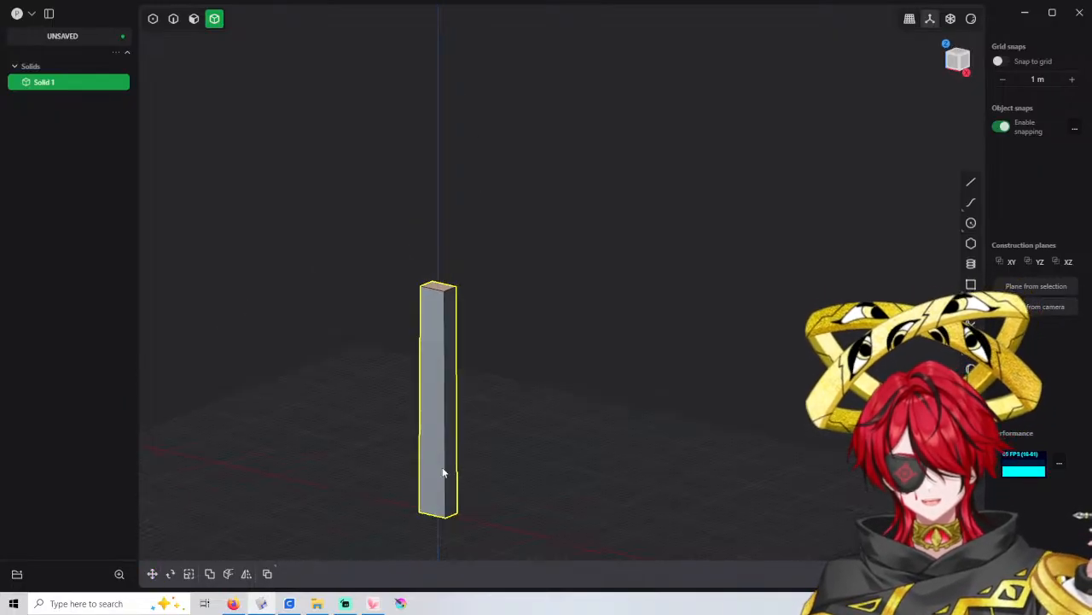
middle_click_drag(444, 473, 487, 285, "shift")
scroll(487, 285, "up", 5)
middle_click_drag(546, 360, 503, 366)
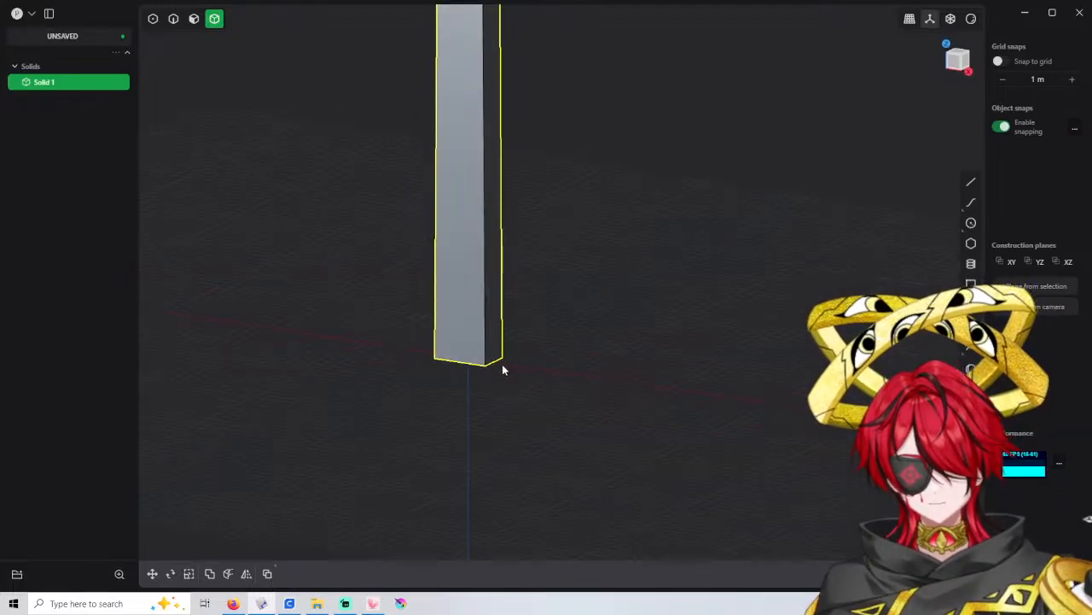
key("3")
left_click(971, 284)
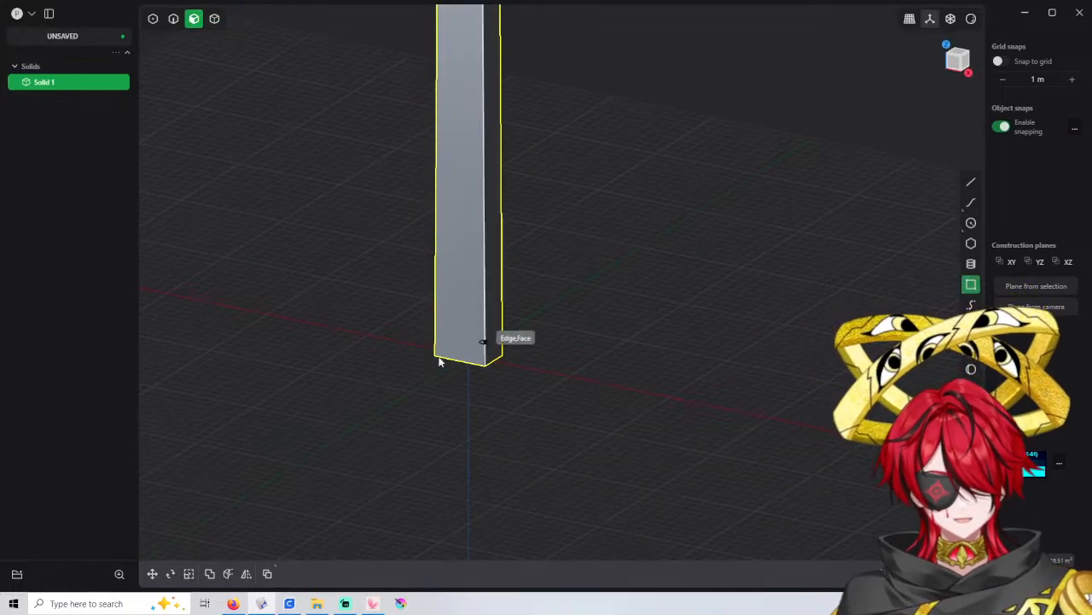
left_click(441, 365)
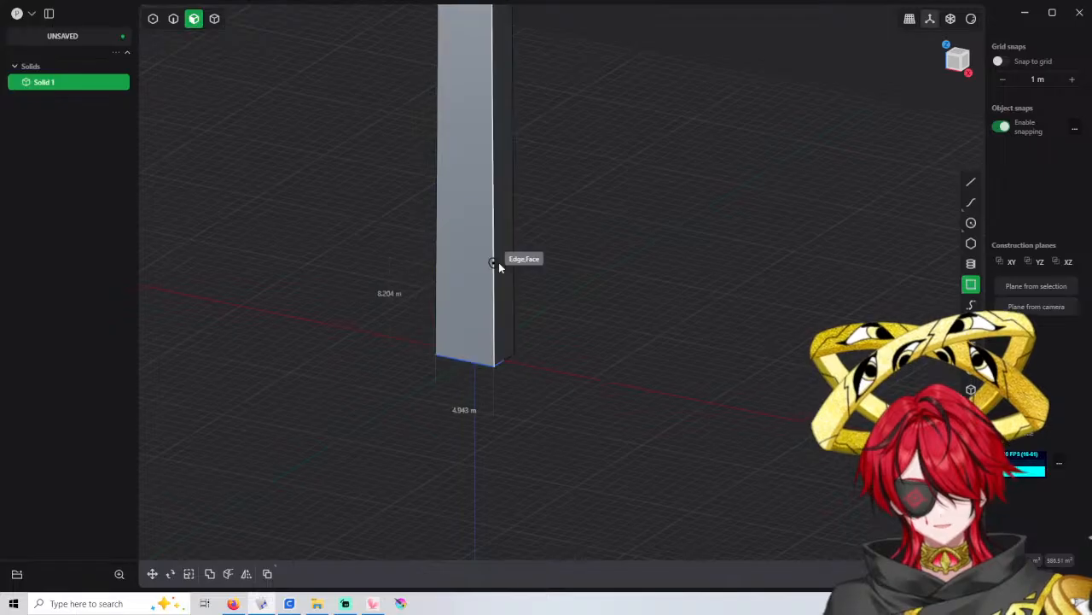
left_click(496, 261)
middle_click_drag(548, 261, 527, 260)
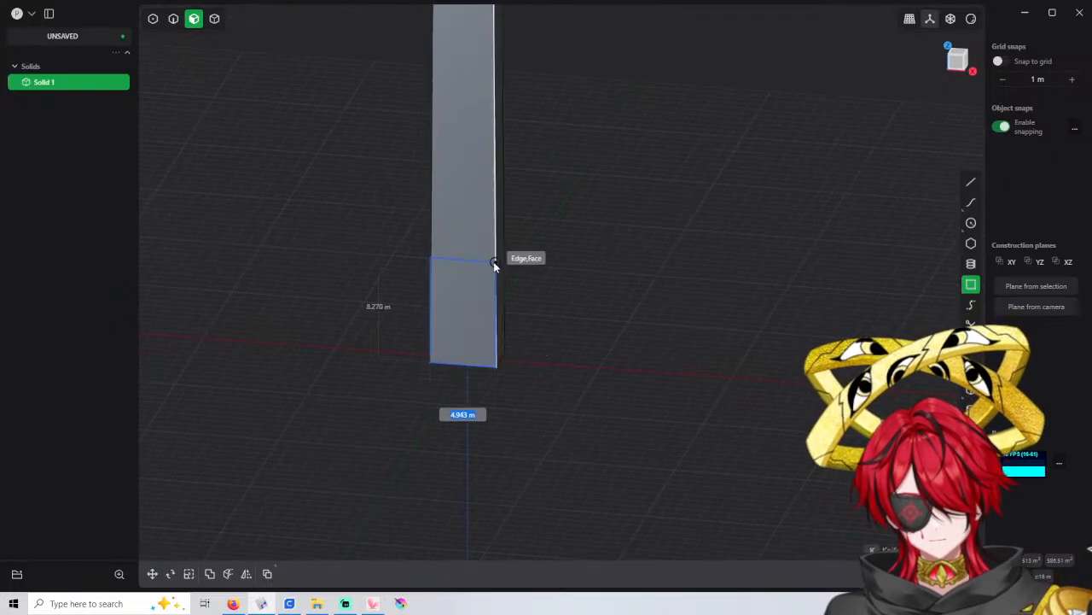
Set the base rectangle's width to 5 m and its height to 8 m, and finish it
type("5")
key("Tab")
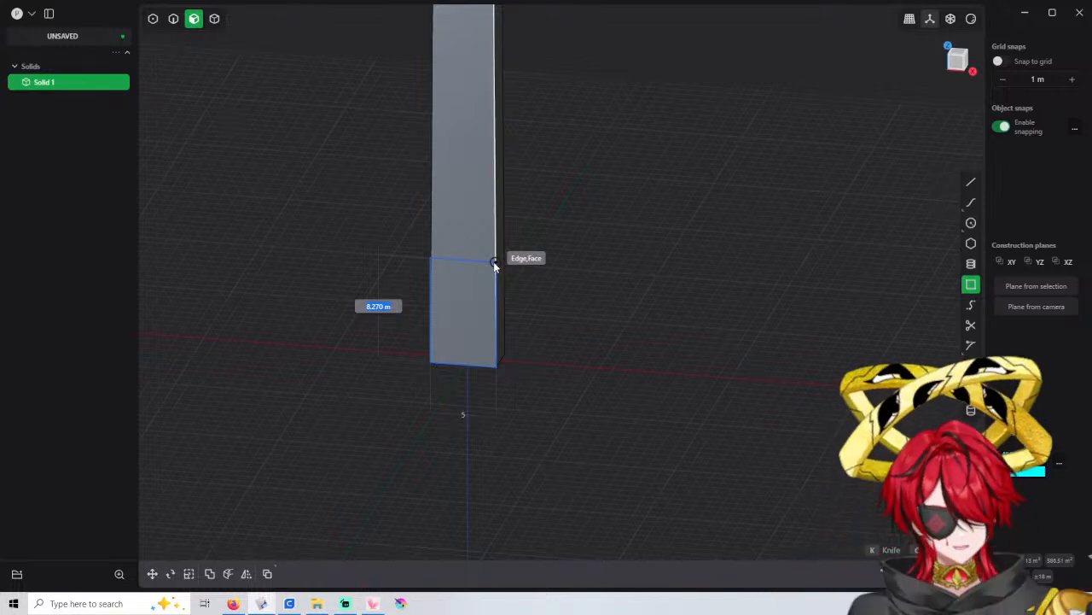
type("6")
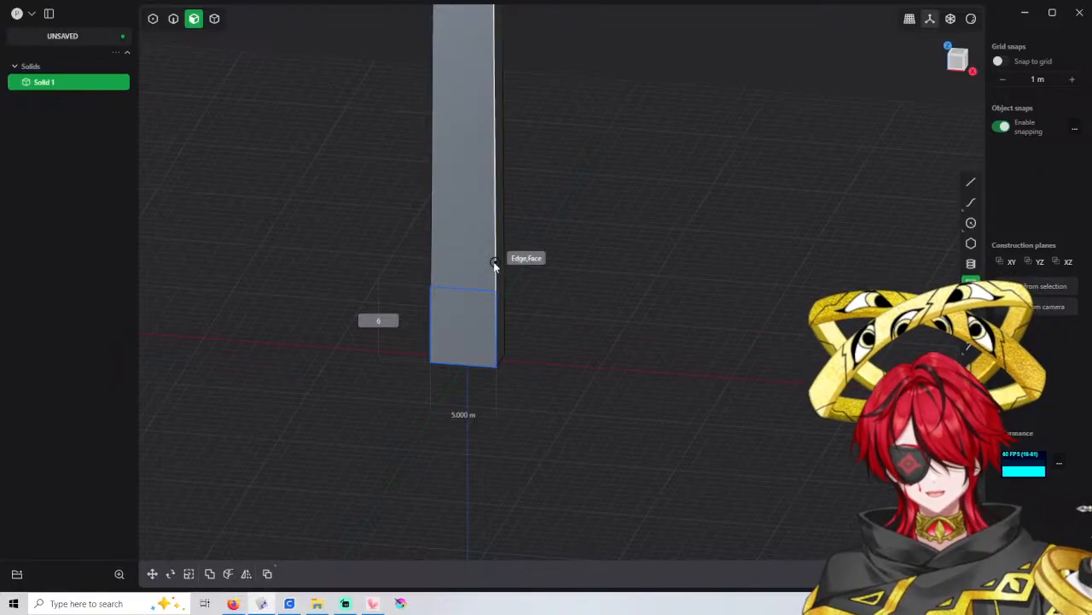
key("BackSpace")
type("8")
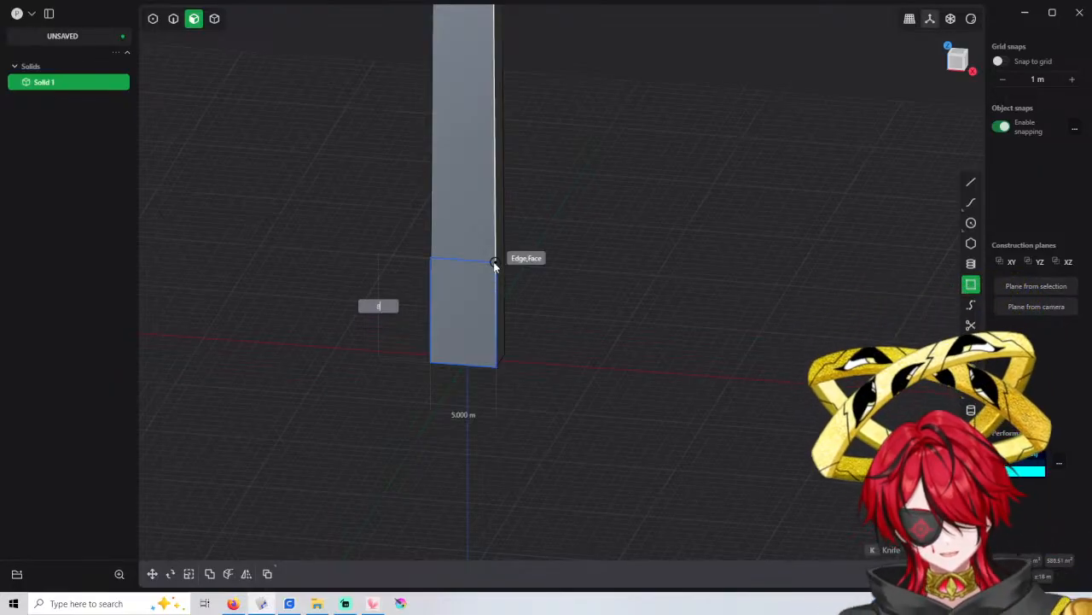
key("Return")
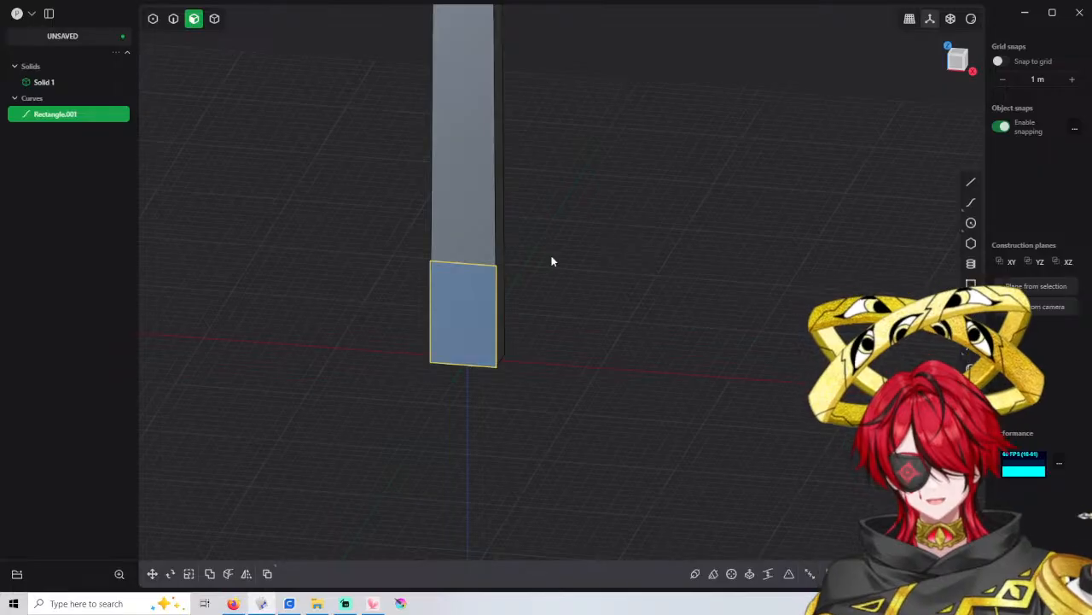
Extrude the base rectangle slightly outward from the bar's face into a thin separate plate
left_click(483, 289)
key("e")
scroll(486, 288, "up", 2)
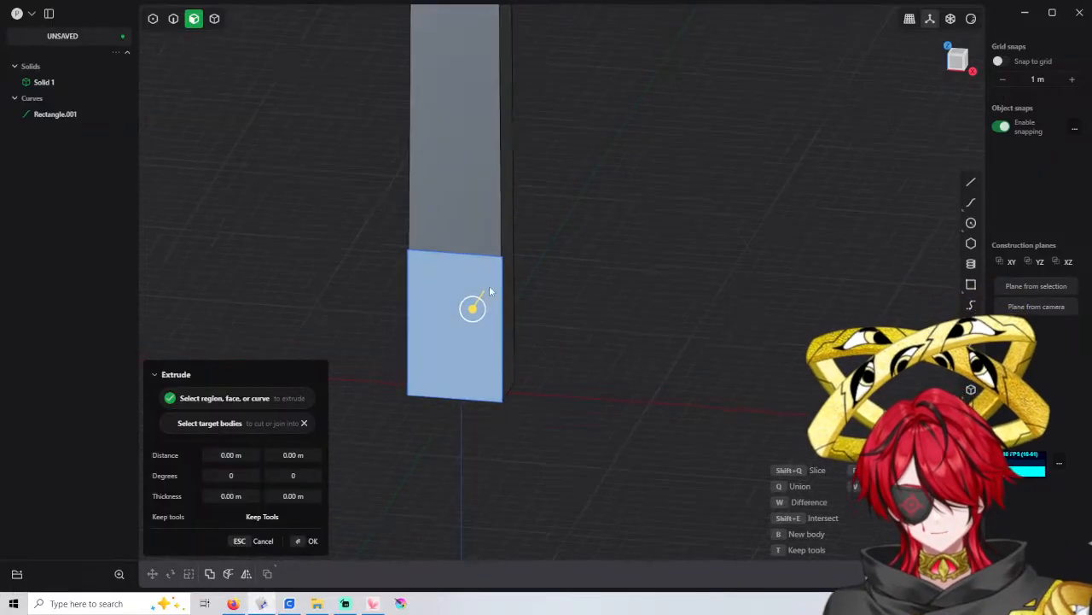
middle_click_drag(490, 287, 457, 297)
left_click_drag(448, 302, 442, 305)
left_click(245, 455)
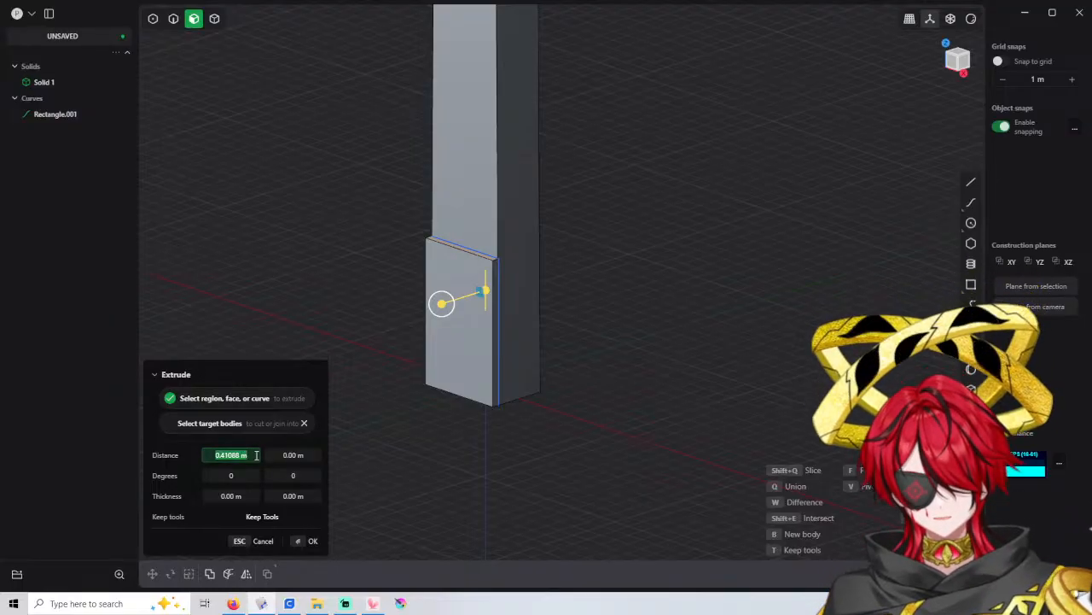
key("Return")
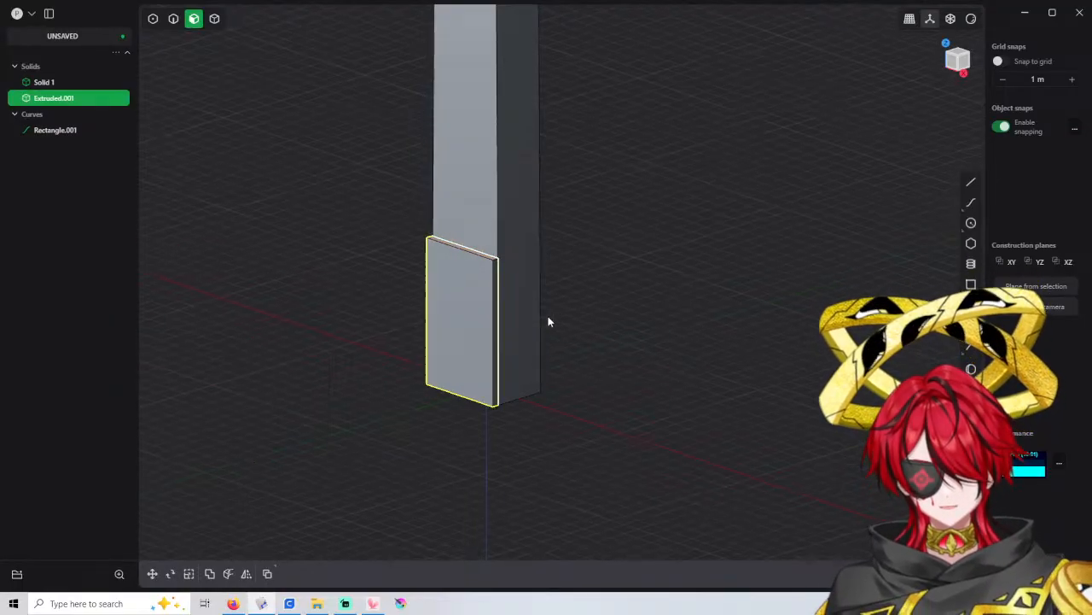
Cut the thin plate flush with the bar's side face and delete the overhanging sliver
middle_click_drag(549, 319, 466, 271)
key("4")
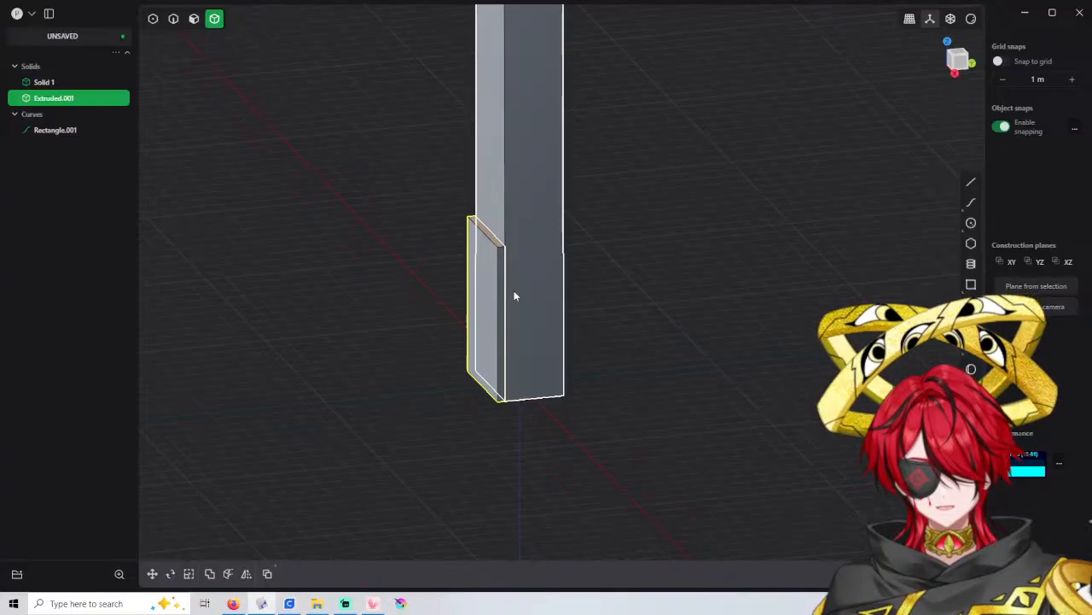
key("c")
left_click(522, 293)
right_click(522, 292)
left_click(502, 290)
key("x")
Trim the plate flush with the bar's opposite side and delete the leftover rectangle curve
middle_click_drag(503, 290, 534, 284)
left_click(504, 301)
key("c")
left_click(444, 293)
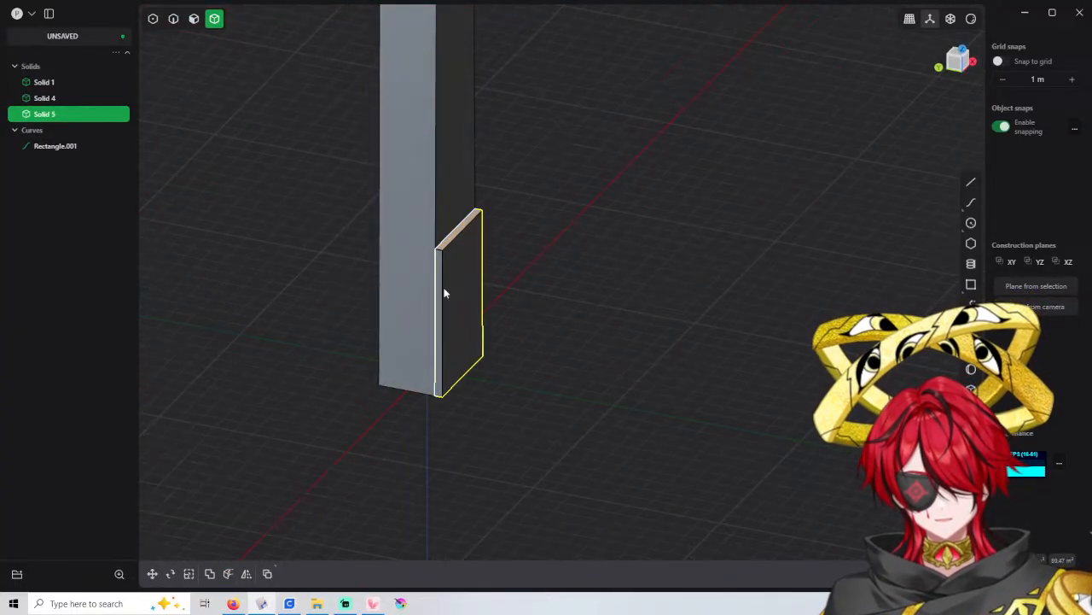
middle_click_drag(441, 295, 367, 224)
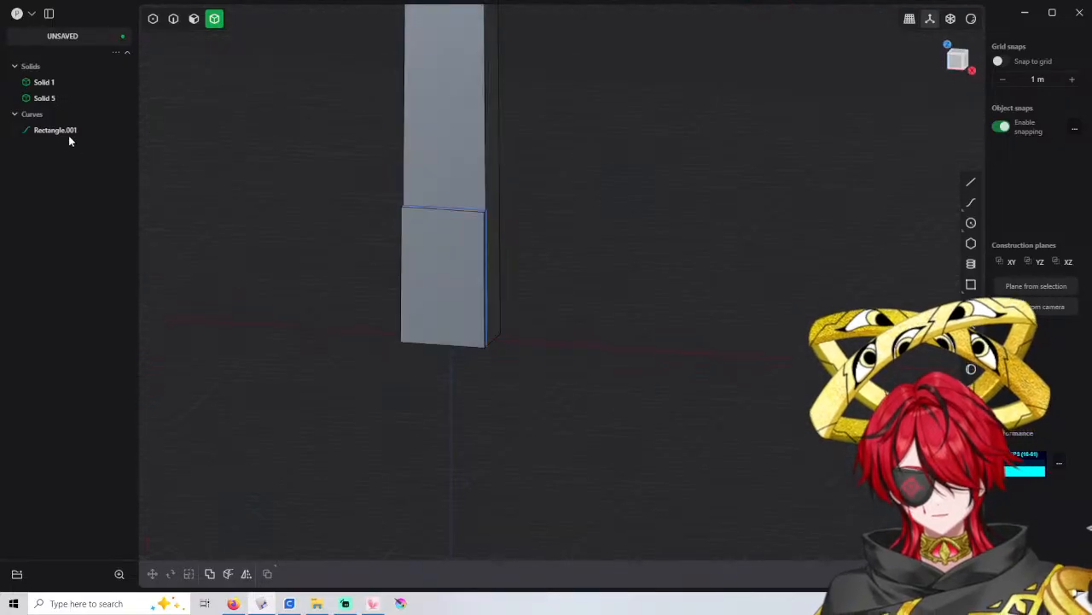
left_click(69, 130)
key("x")
middle_click_drag(497, 256, 472, 268)
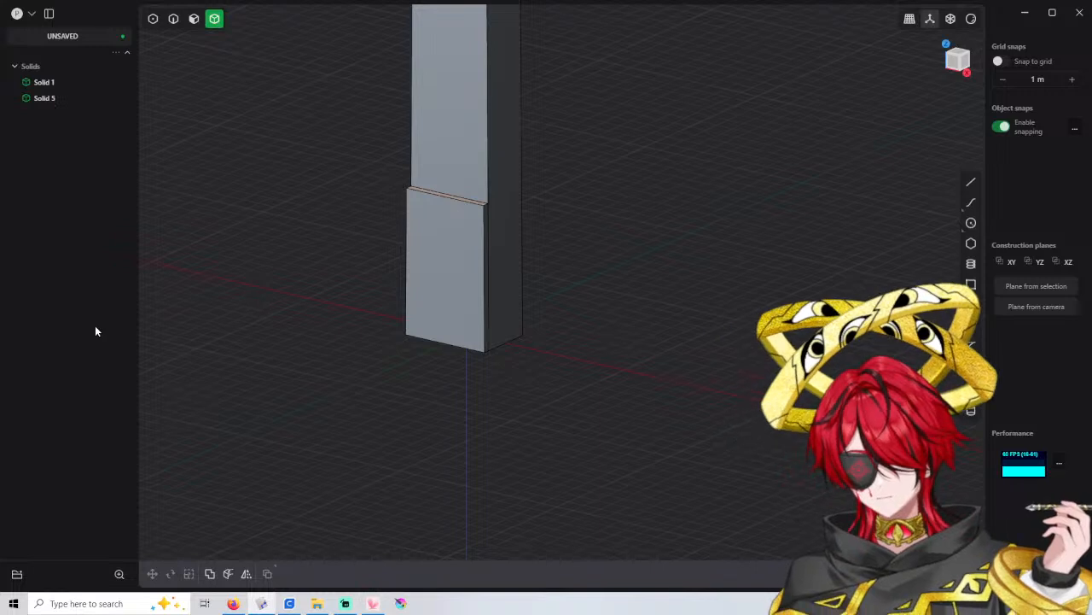
middle_click_drag(553, 237, 511, 321)
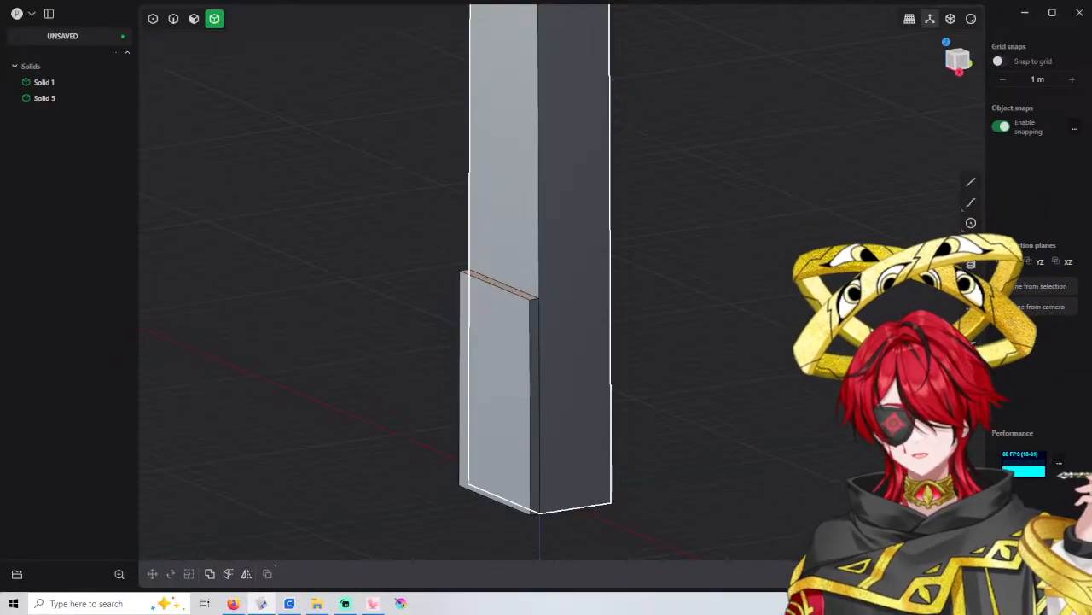
Switch to the reference artwork in the browser, examine the long weapon and its fittings, and return to the Plasticity model
left_click_drag(700, 2, 554, 72)
scroll(576, 271, "down", 5)
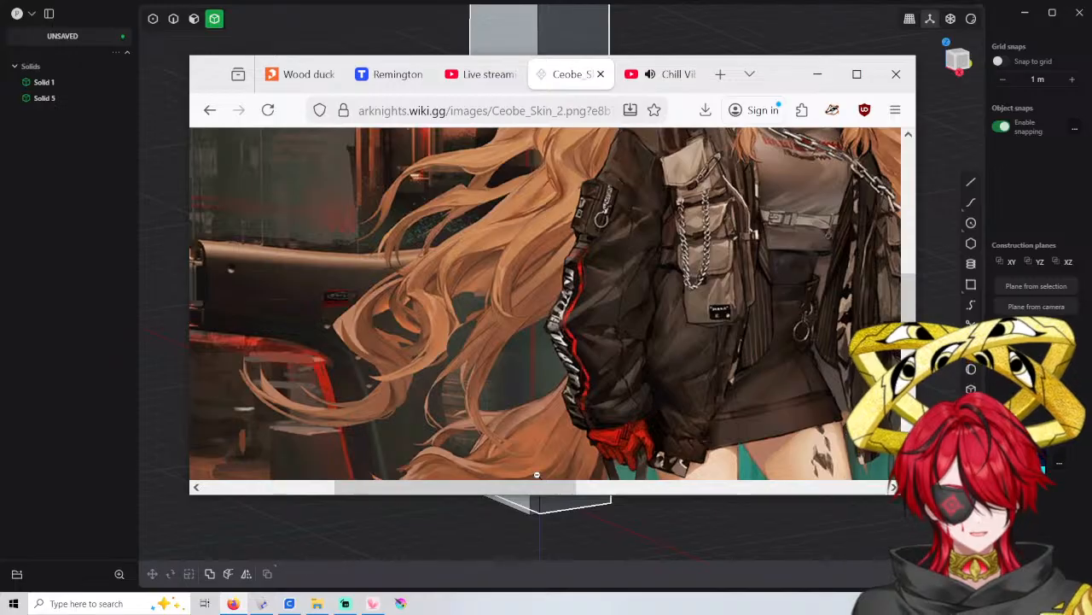
left_click_drag(537, 486, 704, 487)
scroll(582, 310, "up", 4)
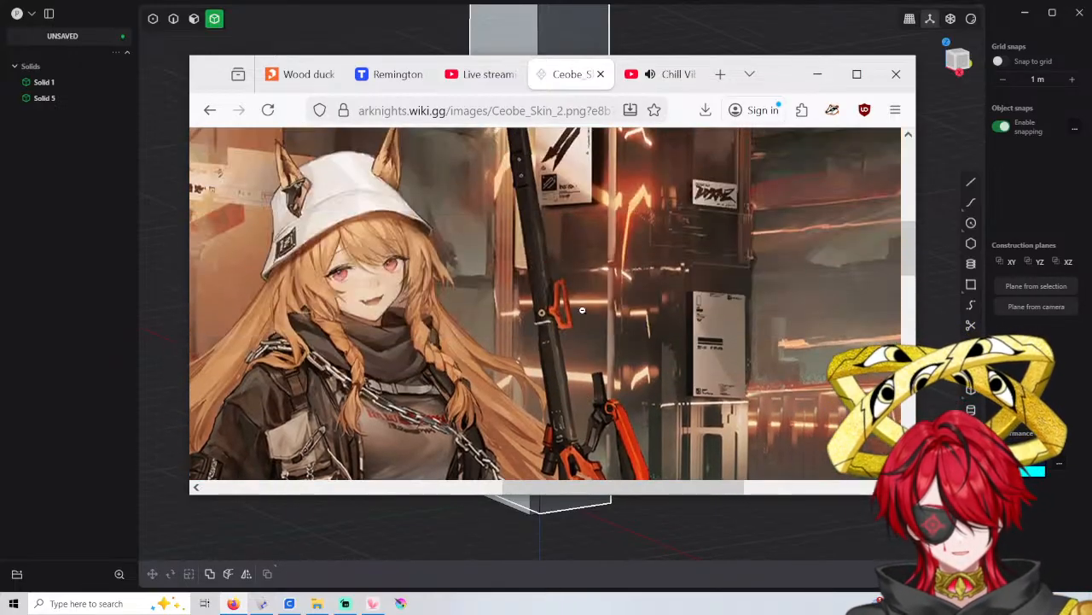
scroll(530, 289, "up", 3)
scroll(524, 295, "down", 3)
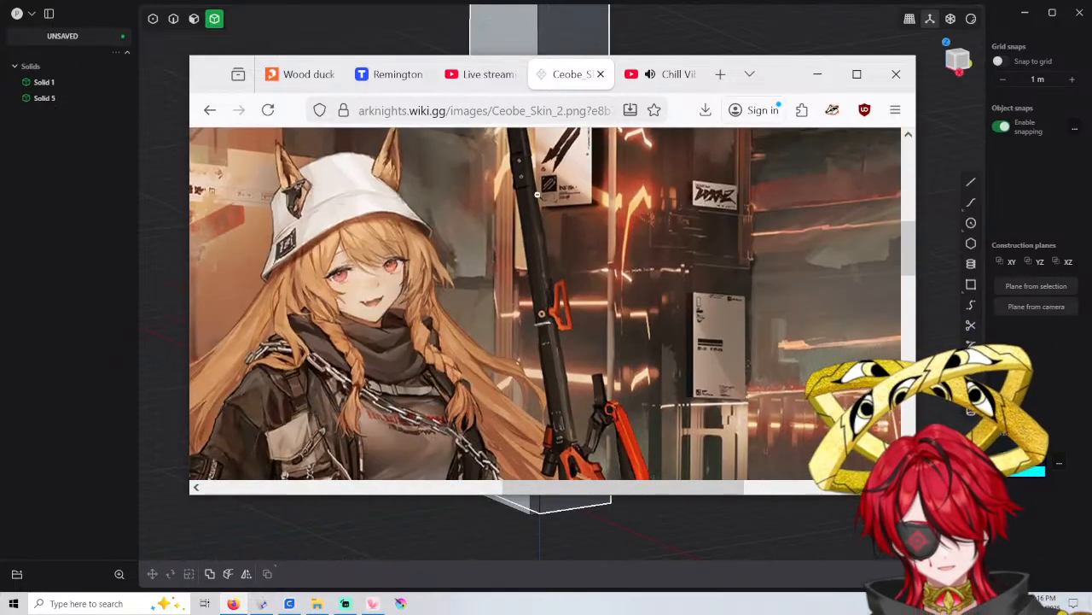
scroll(519, 303, "up", 1)
left_click_drag(739, 77, 751, 0)
left_click(618, 165)
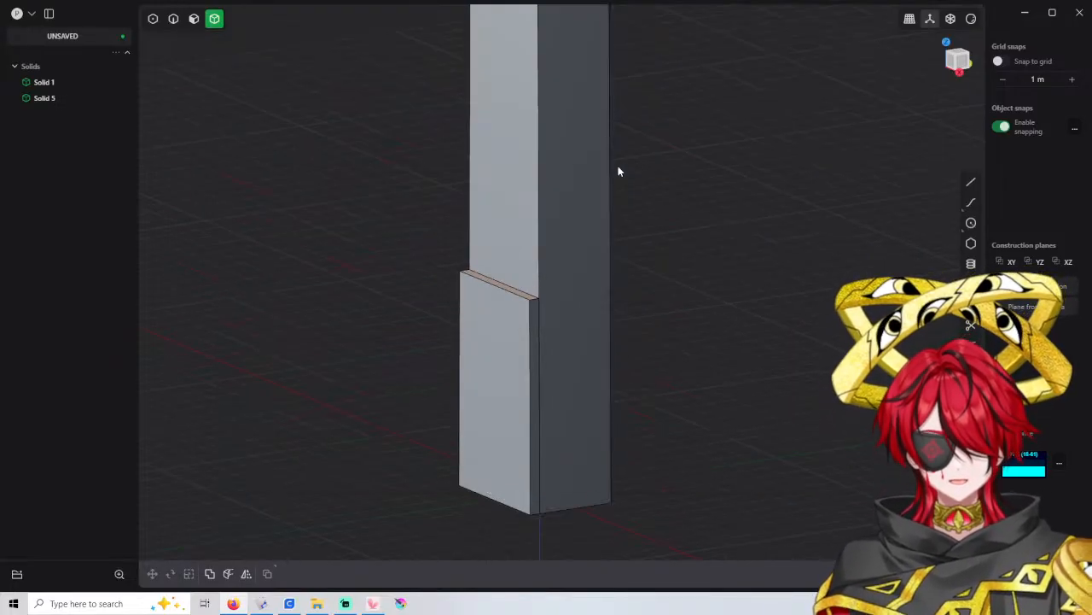
Draw a circle 1.5 m in diameter on the base plate's front face, below its middle
middle_click_drag(496, 331, 714, 283)
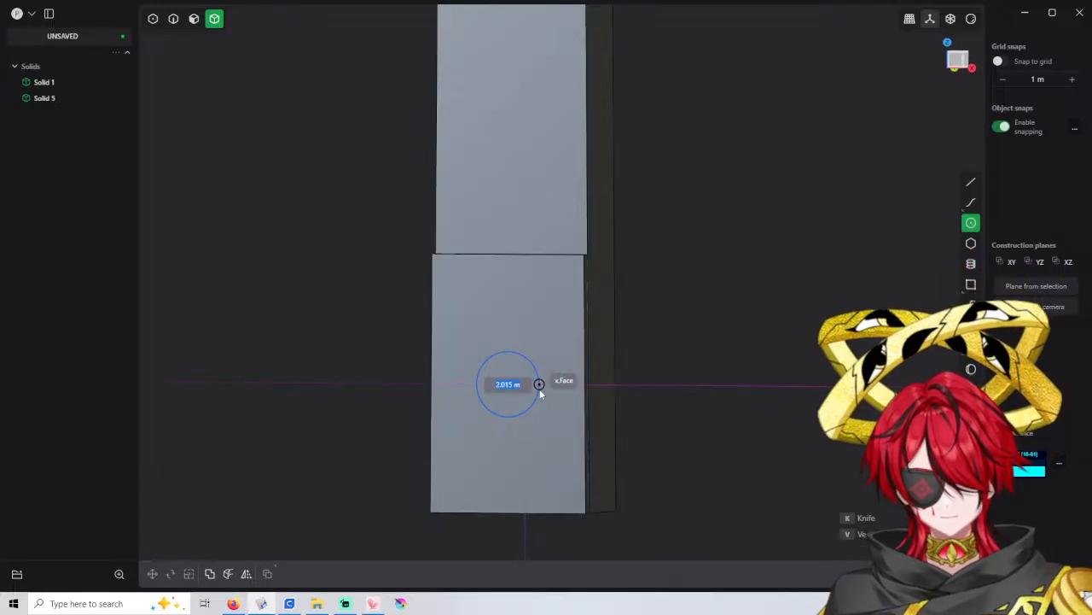
type("2")
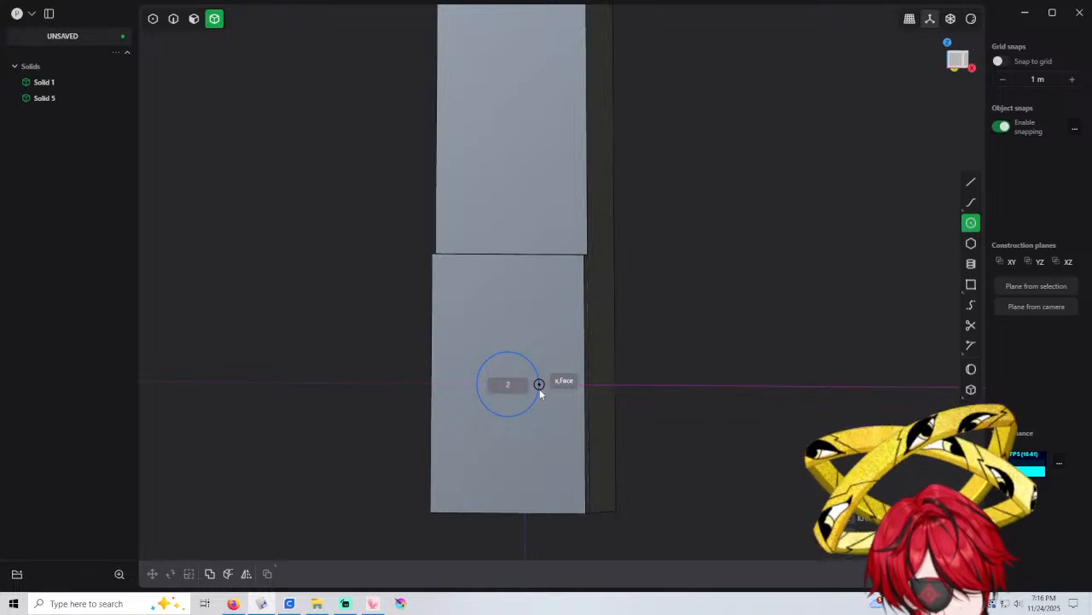
key("BackSpace")
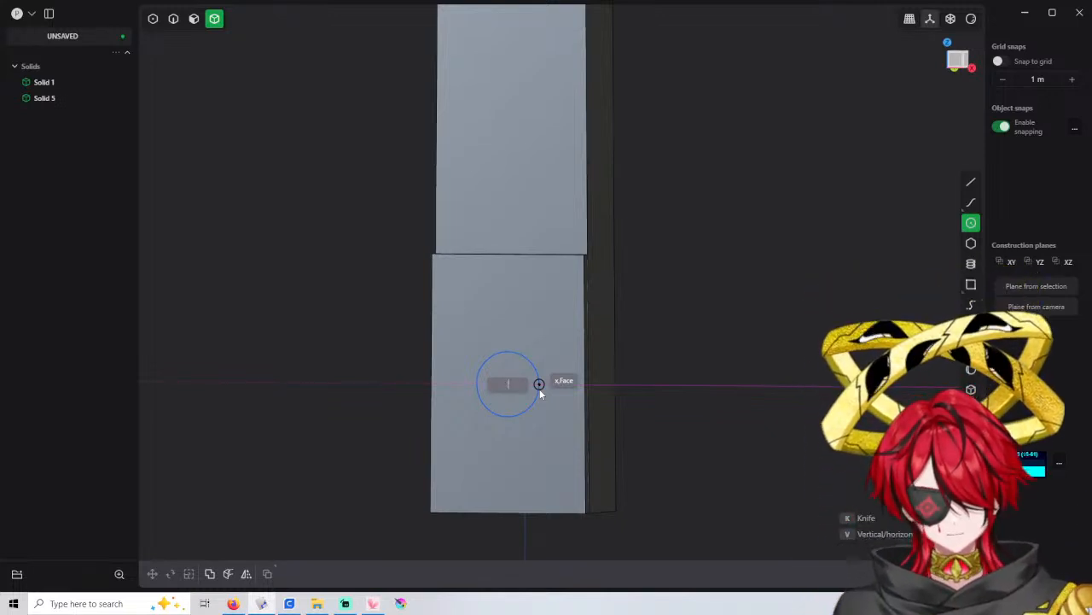
type("1.5")
key("Return")
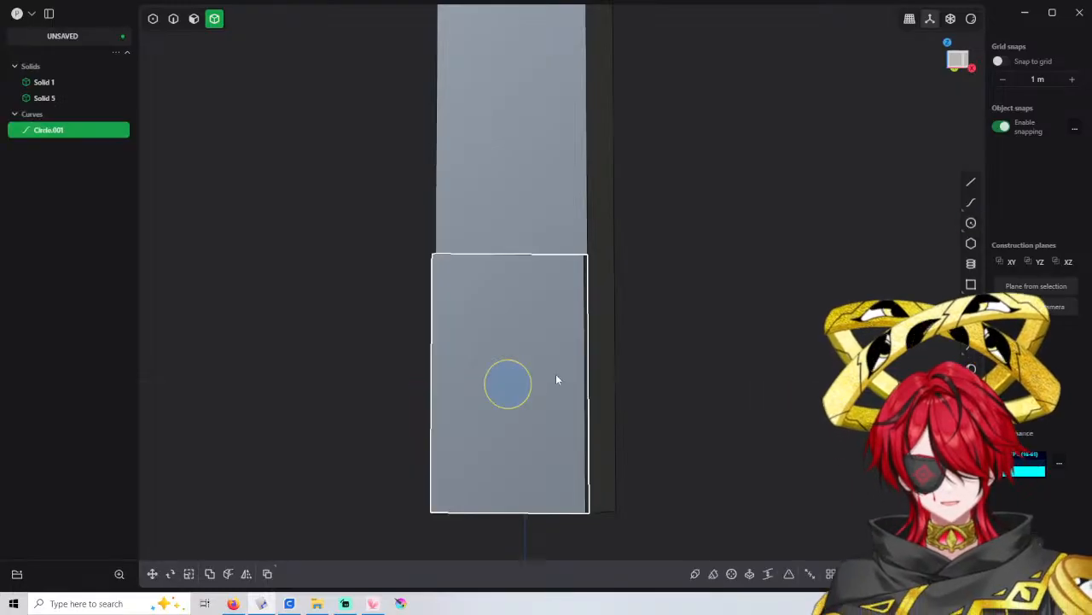
Add a smaller concentric circle inside the first one and extrude the ring between them slightly outward from the plate
left_click(971, 223)
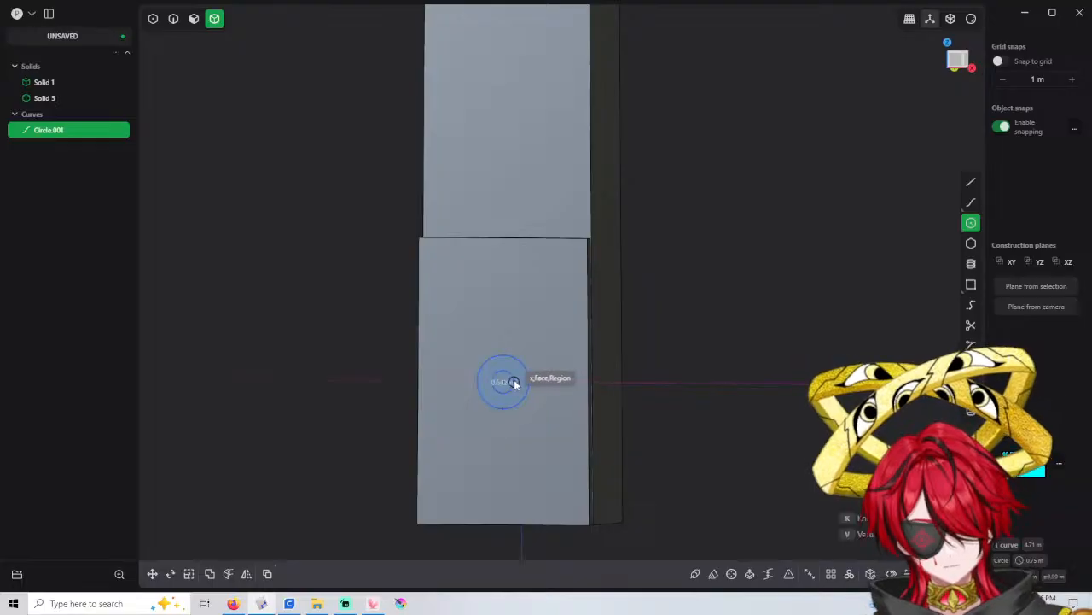
left_click(515, 385)
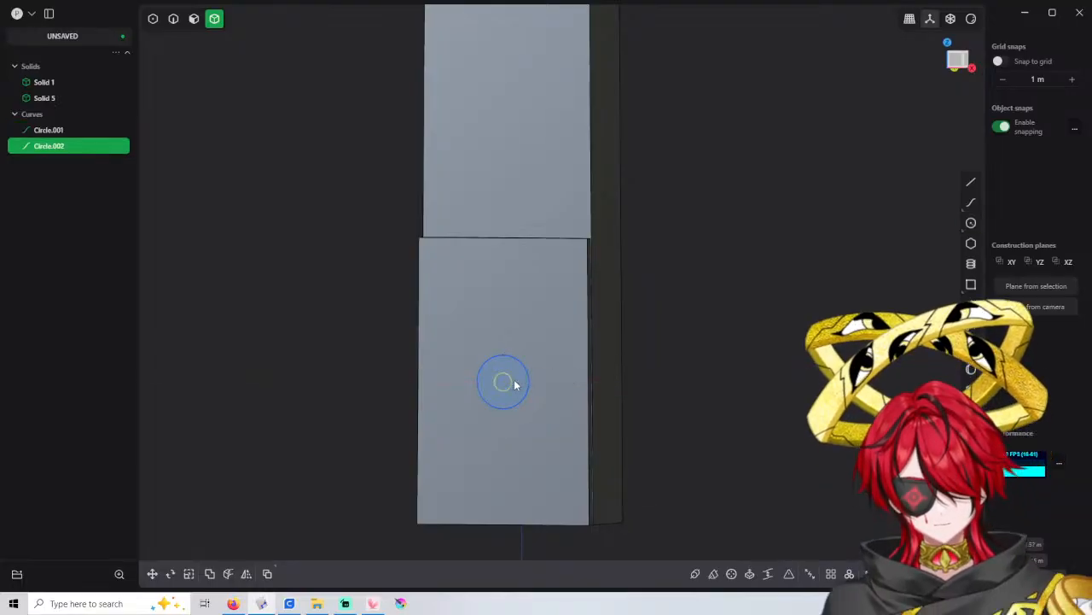
key("e")
middle_click_drag(507, 391, 495, 384)
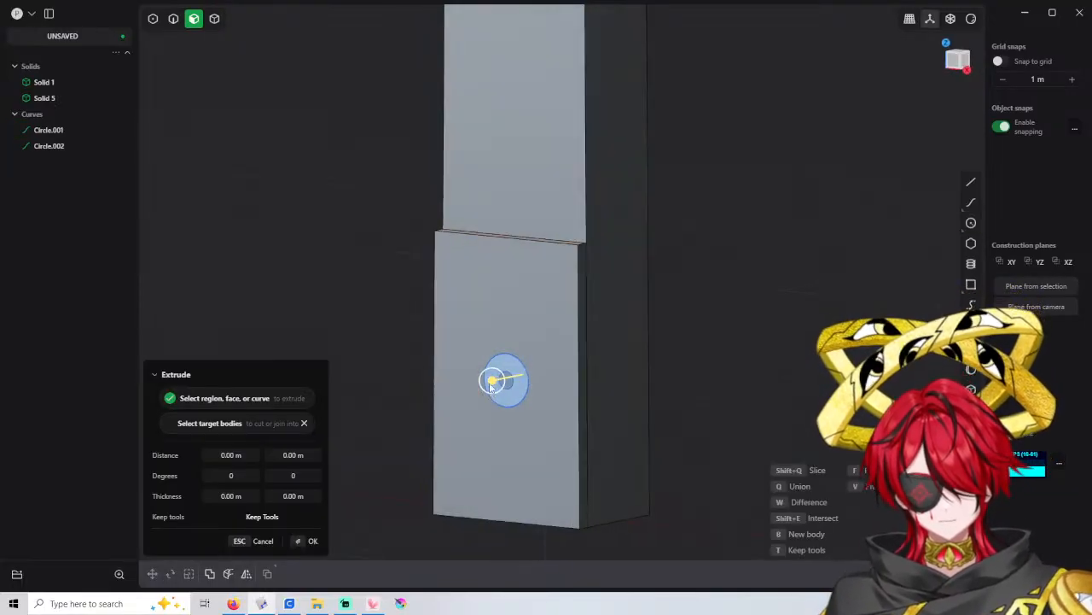
left_click_drag(493, 382, 486, 383)
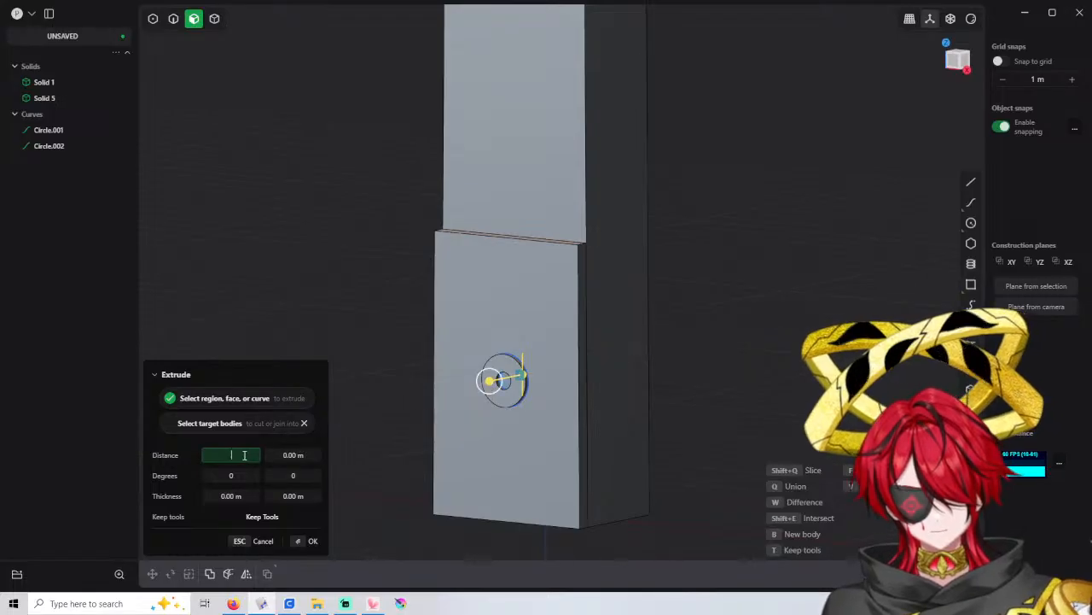
key("Return")
Select the extruded ring body and move it about 2 m upward along the Z axis on the plate
key("4")
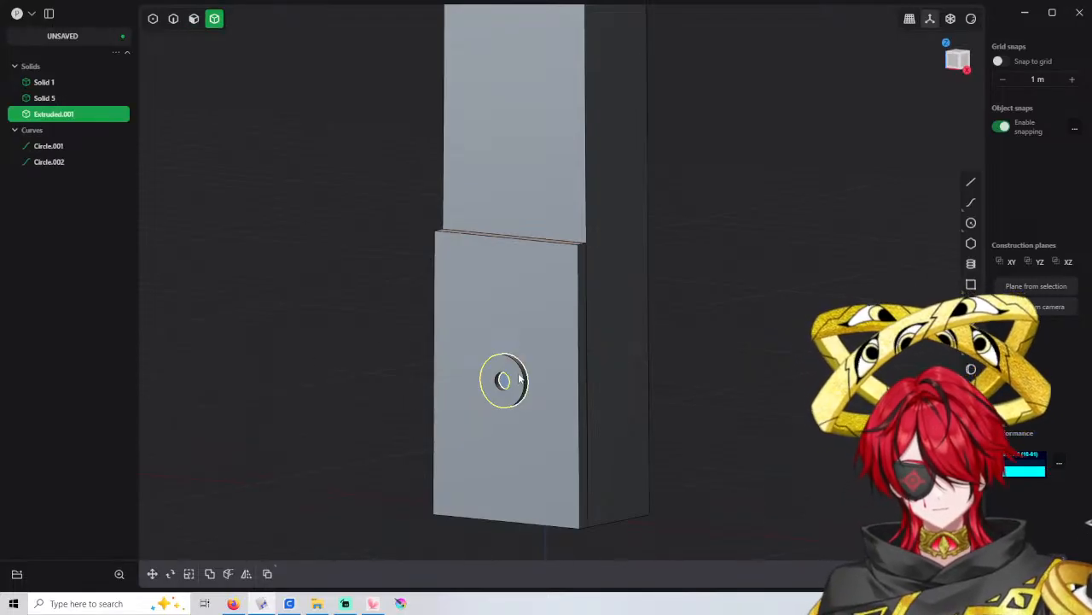
key("c")
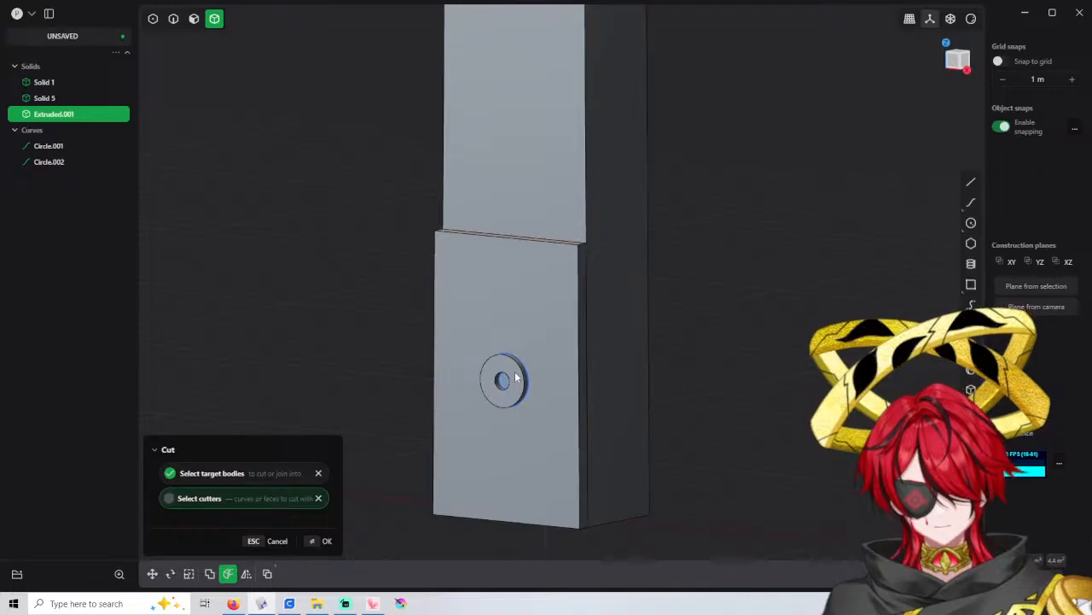
left_click(515, 378)
key("g")
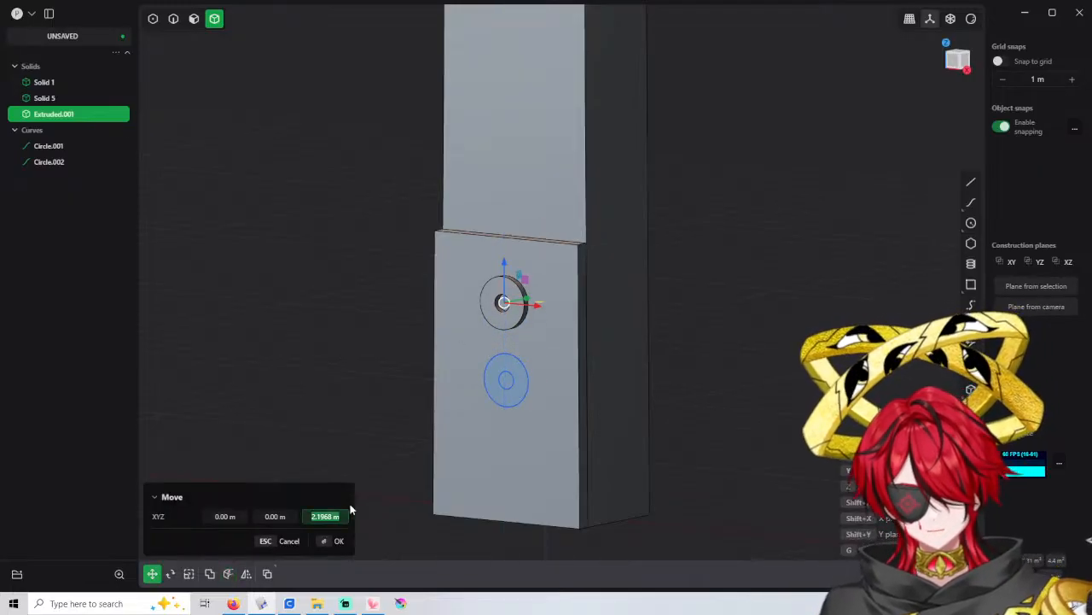
left_click(378, 343)
Delete the two leftover circle curves below the ring
left_click(56, 163)
key("x")
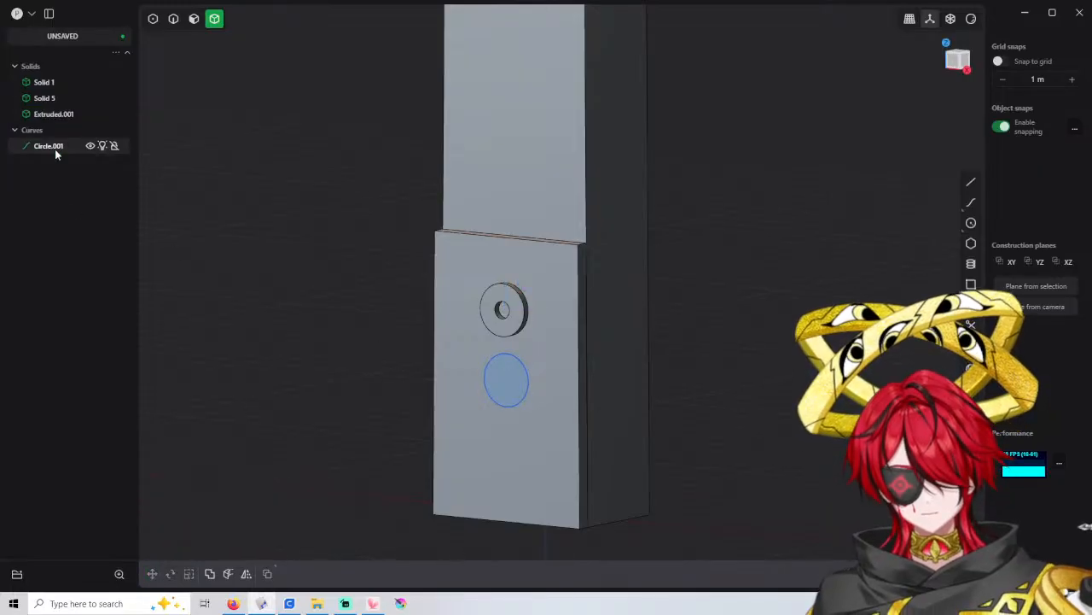
left_click(55, 149)
key("x")
Fillet the outer front edge of the ring on the base plate by 0.10 m
key("3")
scroll(524, 320, "up", 2)
key("2")
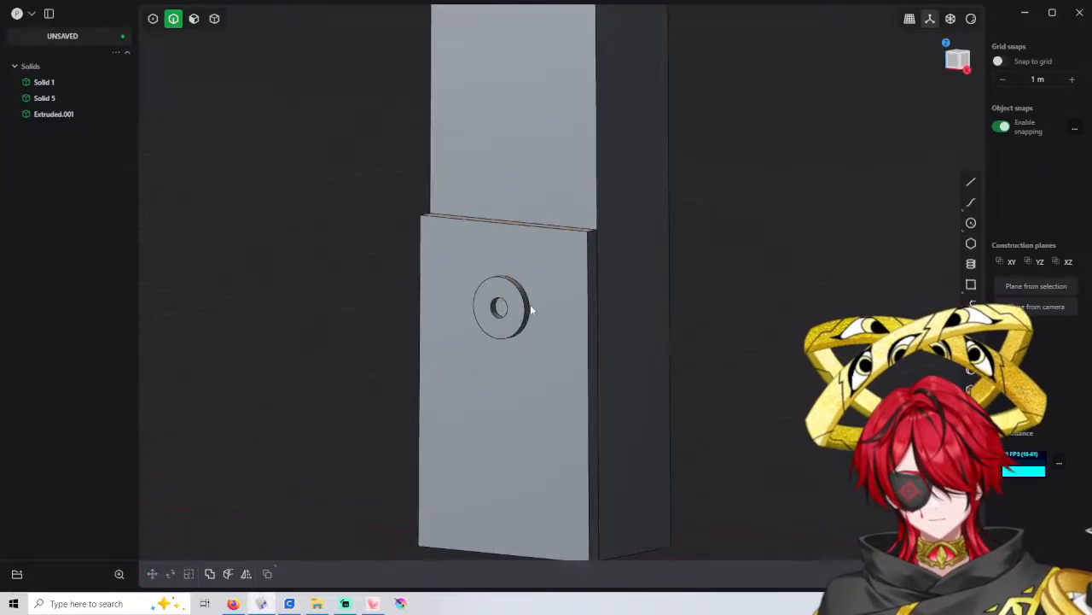
scroll(531, 307, "up", 1)
left_click(519, 300)
left_click_drag(520, 298, 523, 297)
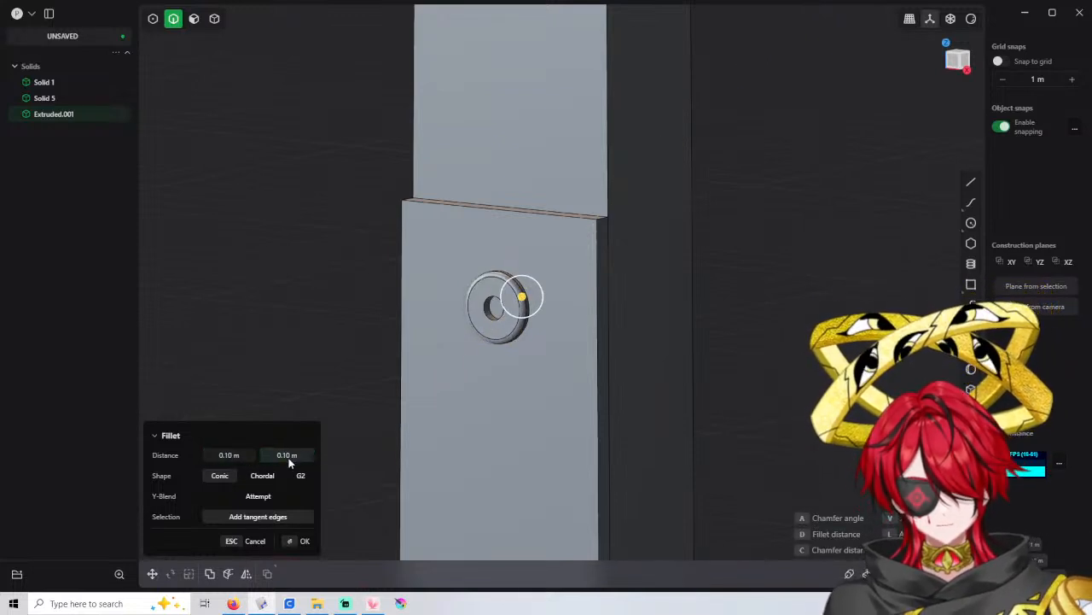
key("Return")
left_click(377, 369)
Duplicate the filleted ring and move the copy -4 m along the Z axis on the plate
scroll(375, 358, "up", 3)
middle_click_drag(487, 360, 450, 313, "shift")
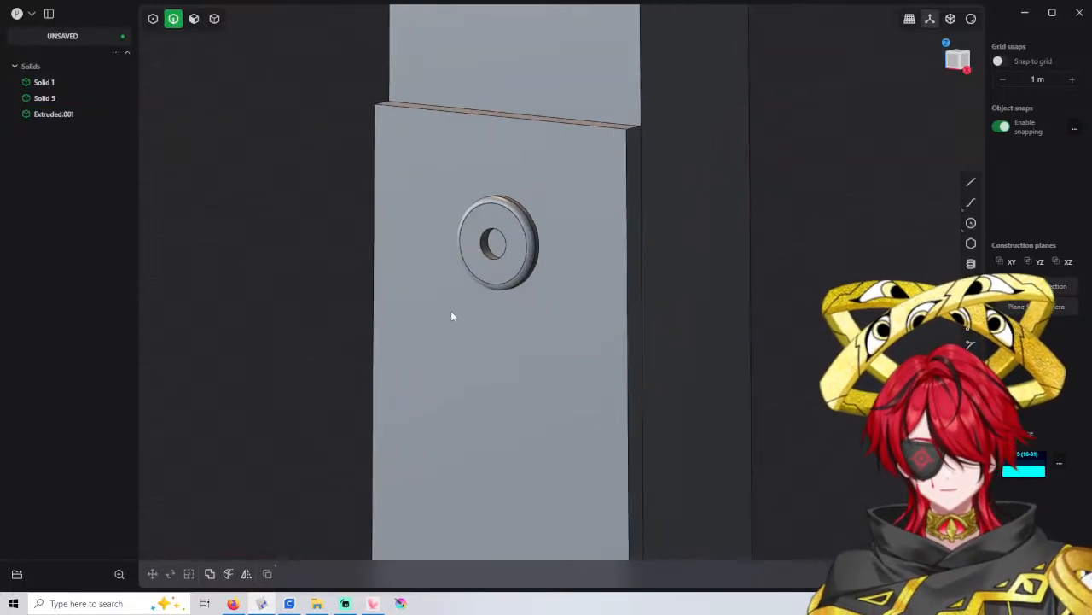
scroll(451, 310, "down", 1)
middle_click_drag(495, 349, 509, 234, "shift")
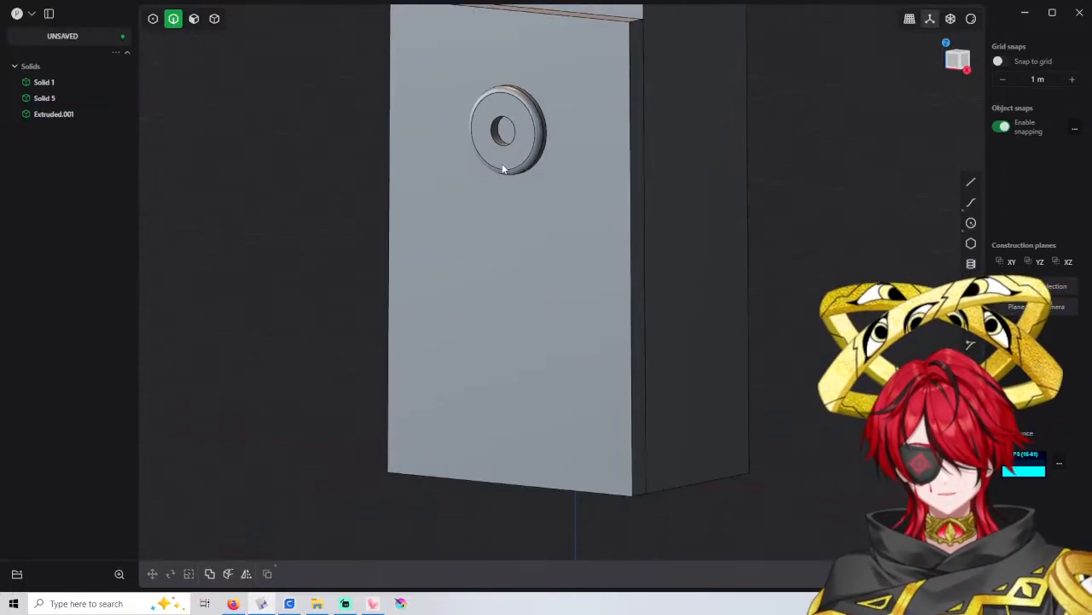
key("4")
left_click(525, 169)
key("ctrl+d")
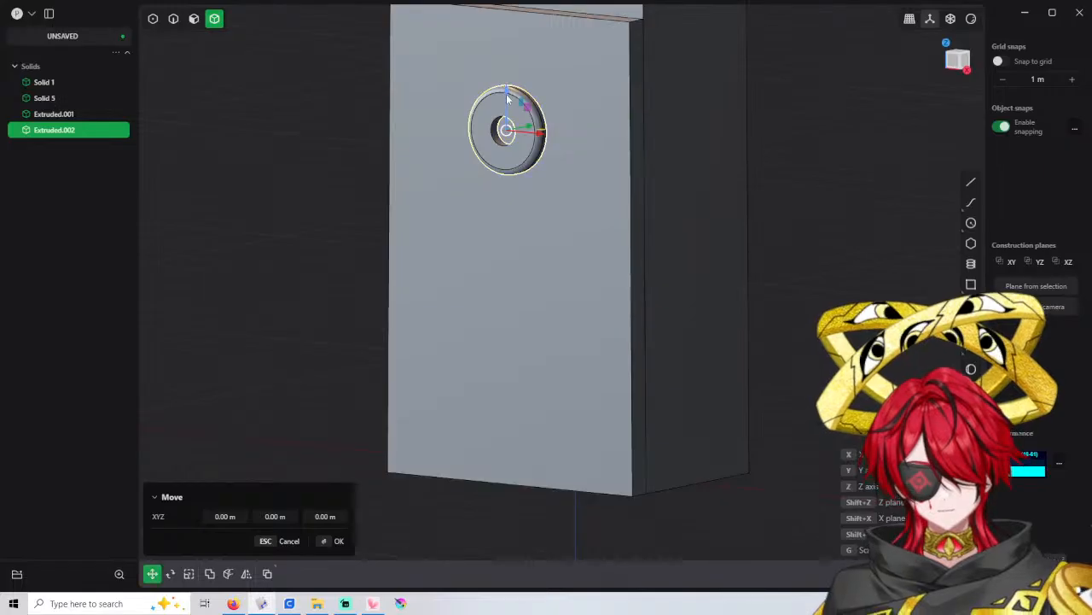
left_click_drag(506, 94, 499, 322)
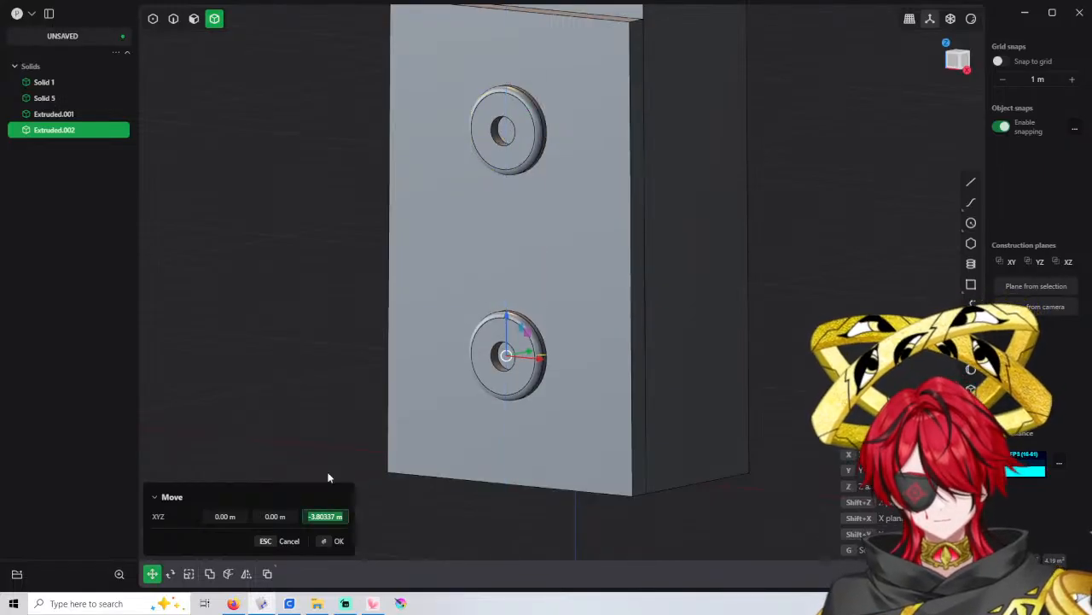
type("-4")
key("Return")
key("Return")
left_click(335, 442)
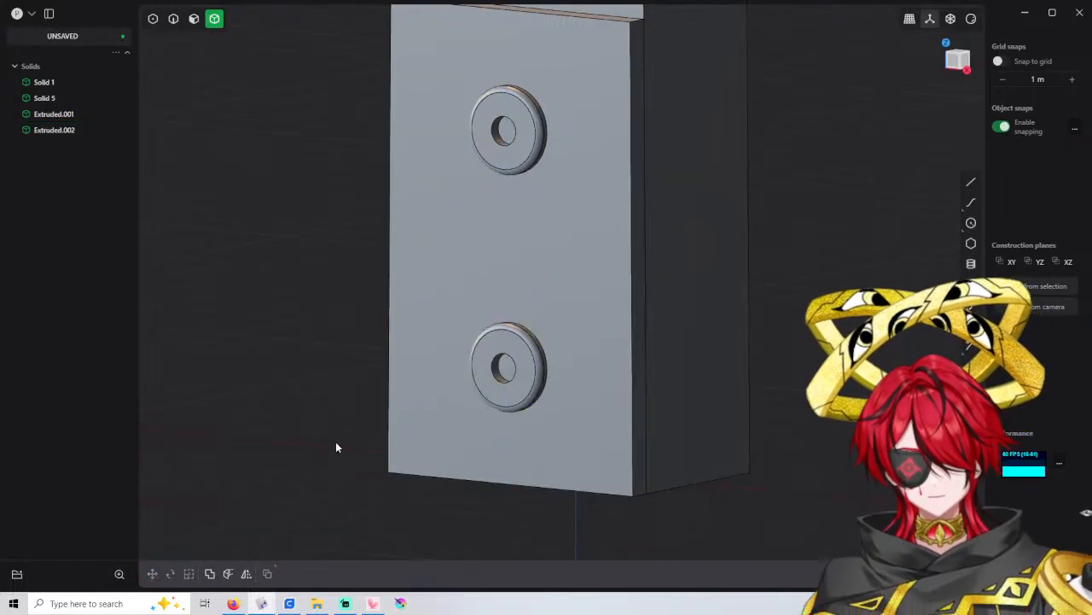
Chamfer the upper front edge of the base plate by 0.2 m
scroll(500, 317, "down", 3)
scroll(500, 318, "down", 2)
middle_click_drag(585, 292, 527, 289)
scroll(527, 289, "down", 3)
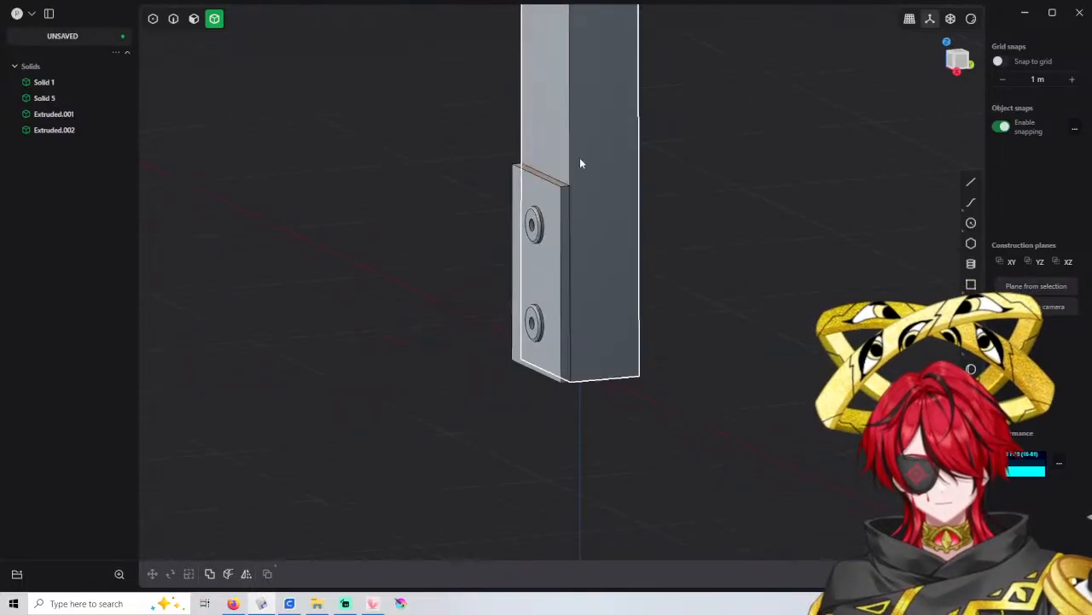
scroll(580, 159, "up", 2)
key("3")
key("2")
left_click(541, 185)
key("f")
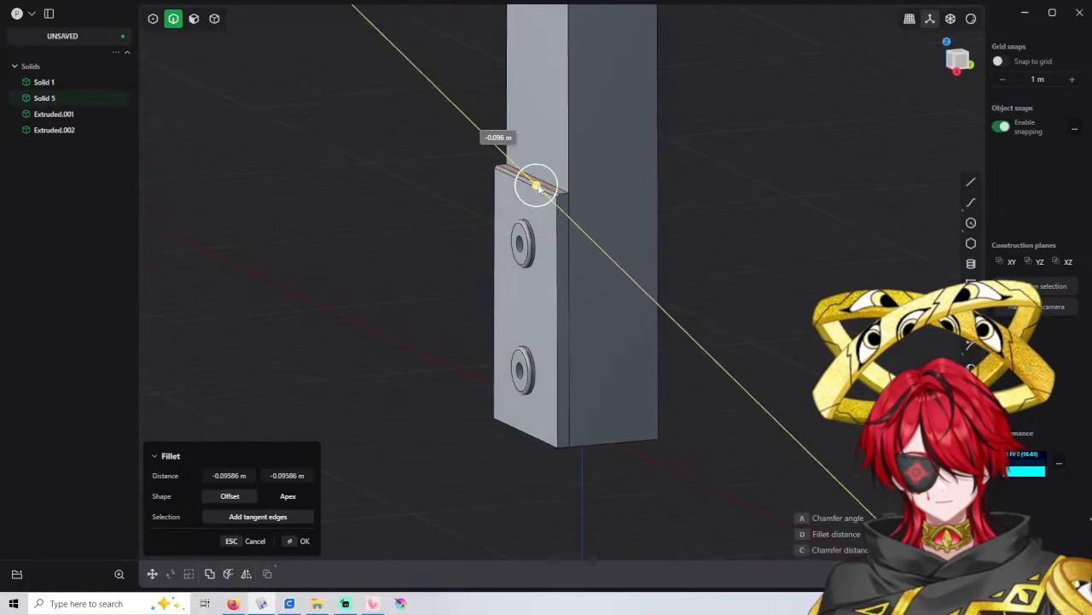
left_click_drag(541, 190, 537, 186)
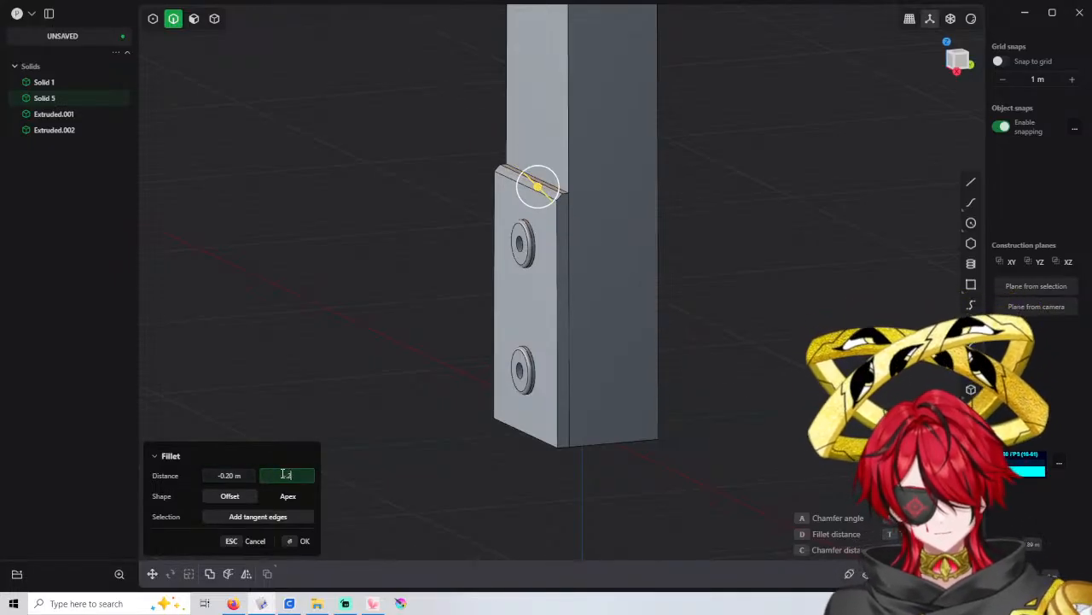
key("Return")
key("Escape")
key("4")
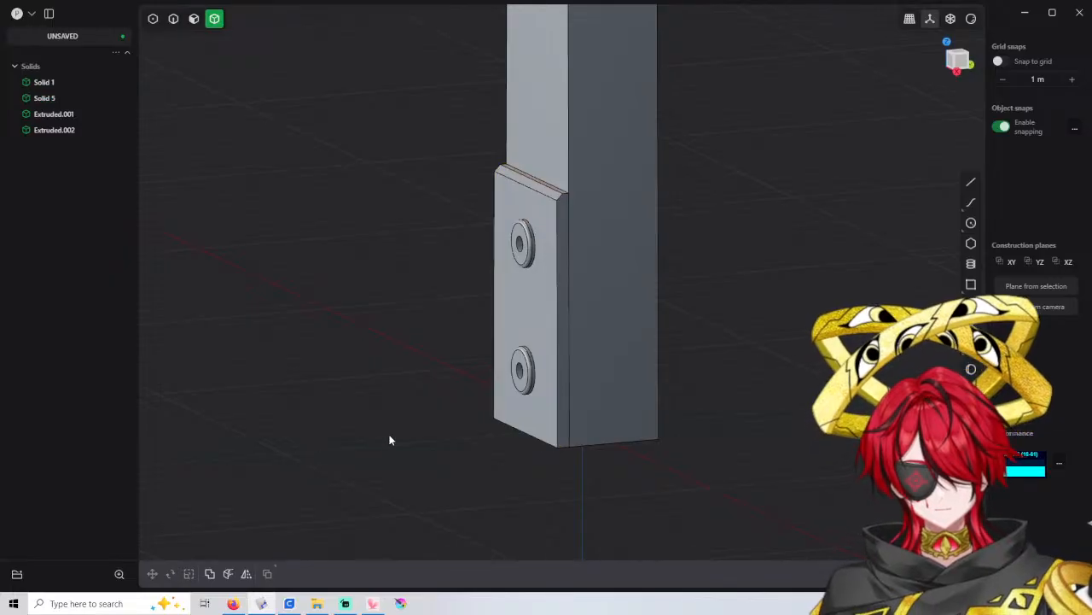
Union the base plate and its two rings into one solid
left_click(558, 329)
left_click(533, 249, "shift")
left_click(522, 367, "shift")
key("q")
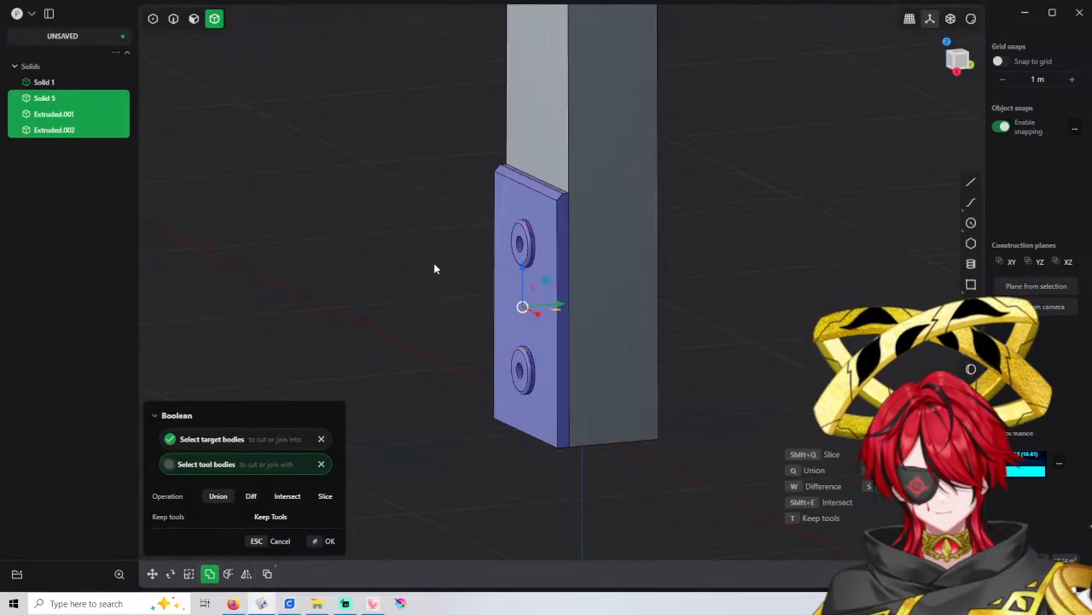
key("Return")
left_click(434, 268)
Mirror the plate with its rings along the Y axis onto the opposite side of the bar
scroll(531, 279, "down", 2)
left_click(556, 319)
key("alt+x")
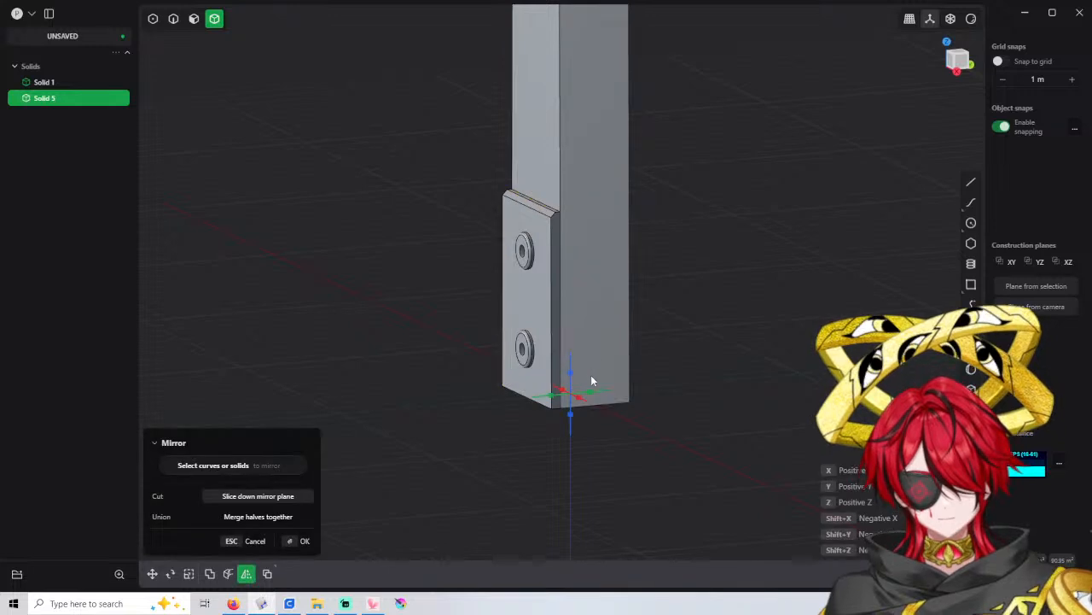
left_click(592, 392)
key("Return")
left_click(702, 297)
Try to union the bar with the two side plates
scroll(662, 309, "down", 2)
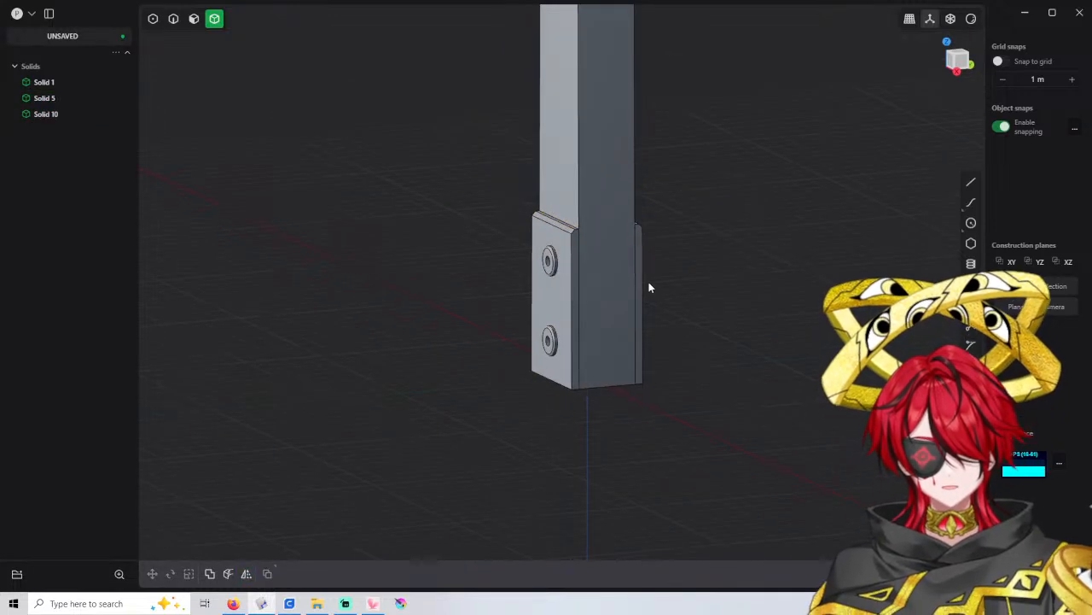
middle_click_drag(648, 288, 636, 350)
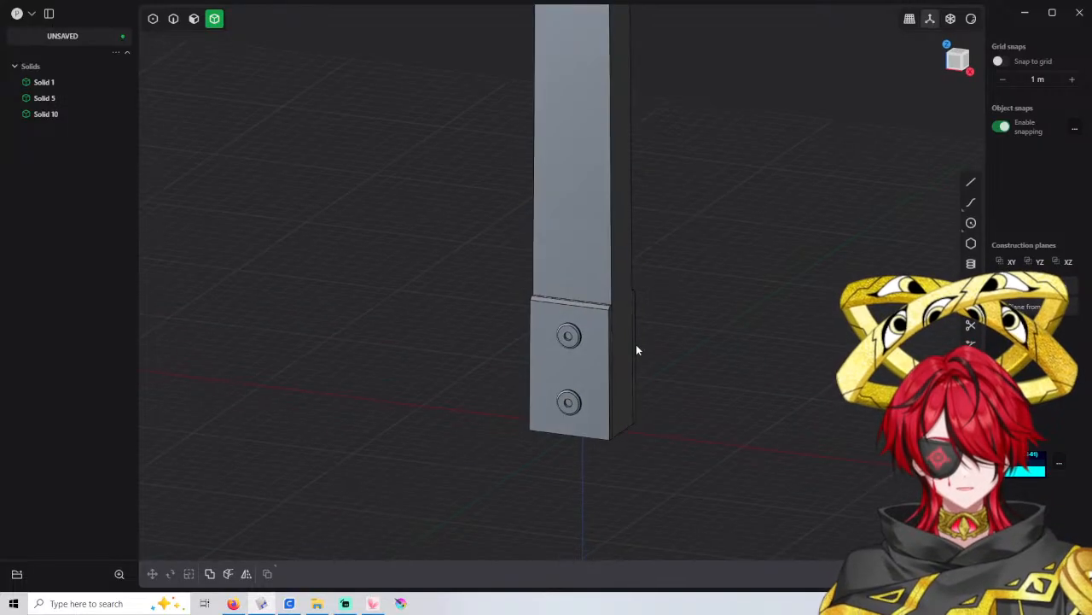
scroll(636, 349, "up", 3)
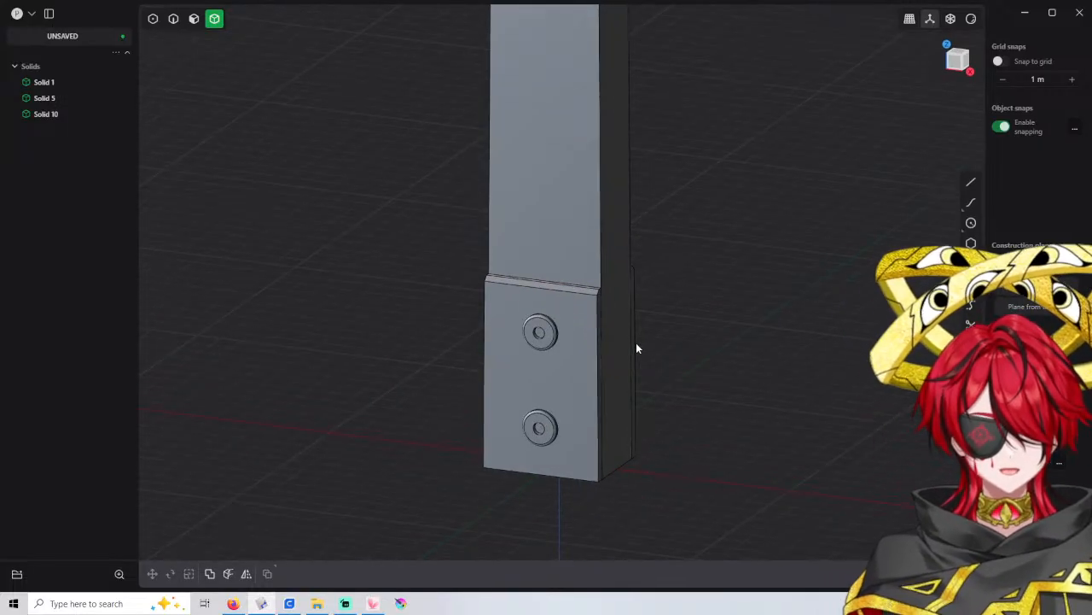
middle_click_drag(597, 280, 559, 270)
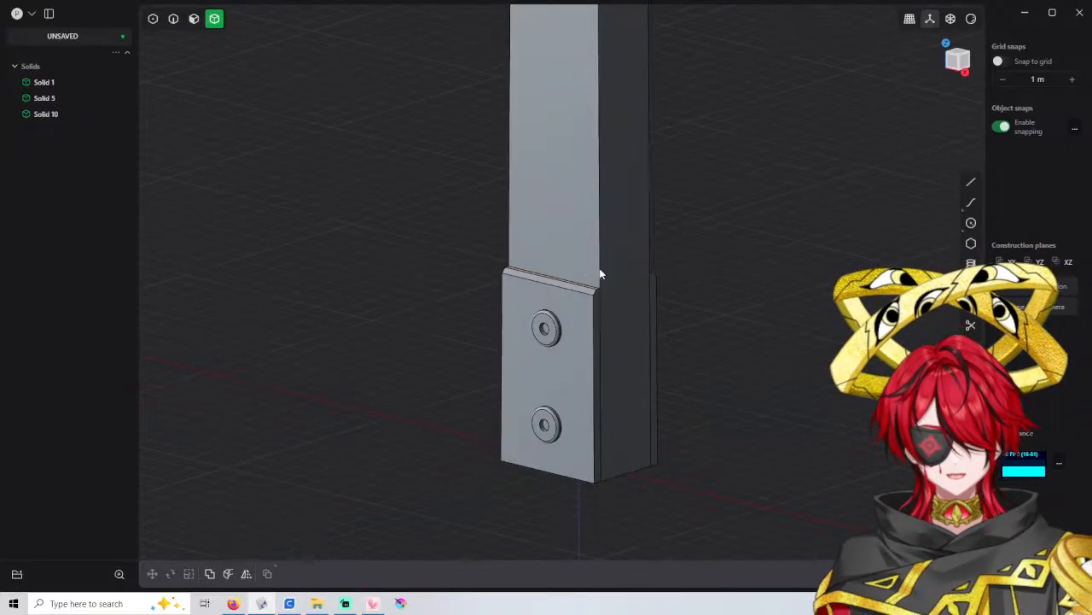
left_click(602, 273)
left_click(588, 307, "shift")
left_click(656, 341, "shift")
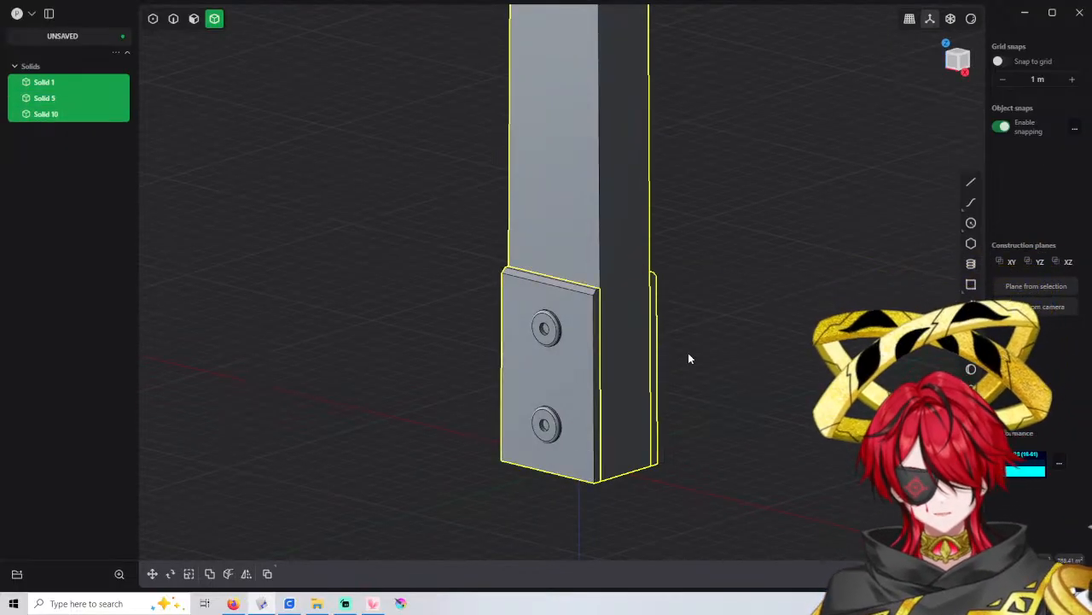
key("q")
right_click(699, 328)
Try to fillet the bar's long vertical edges above the plates
left_click(597, 234)
key("f")
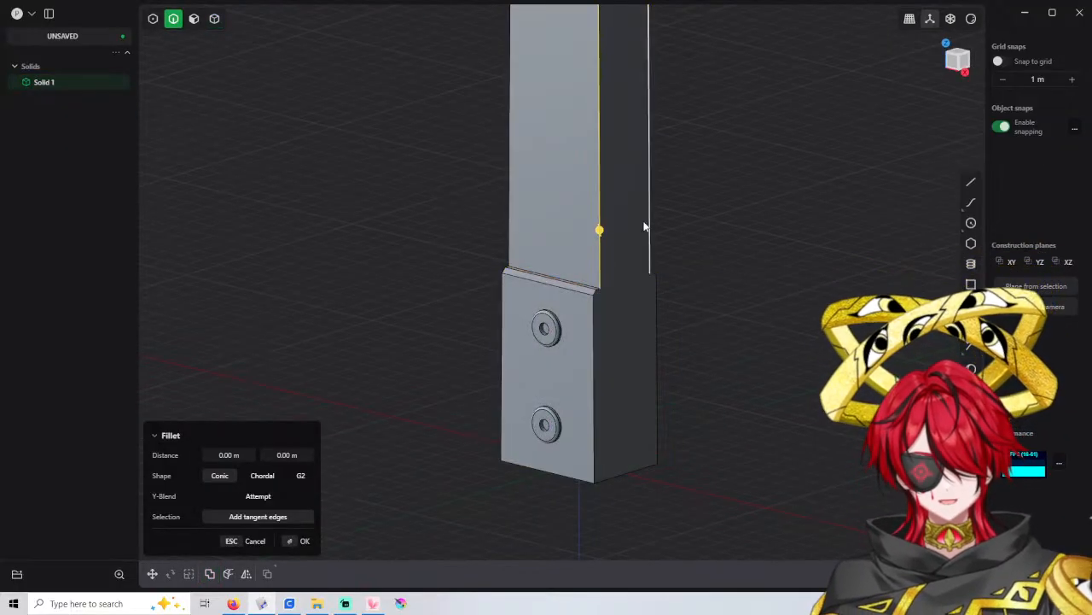
left_click(653, 224)
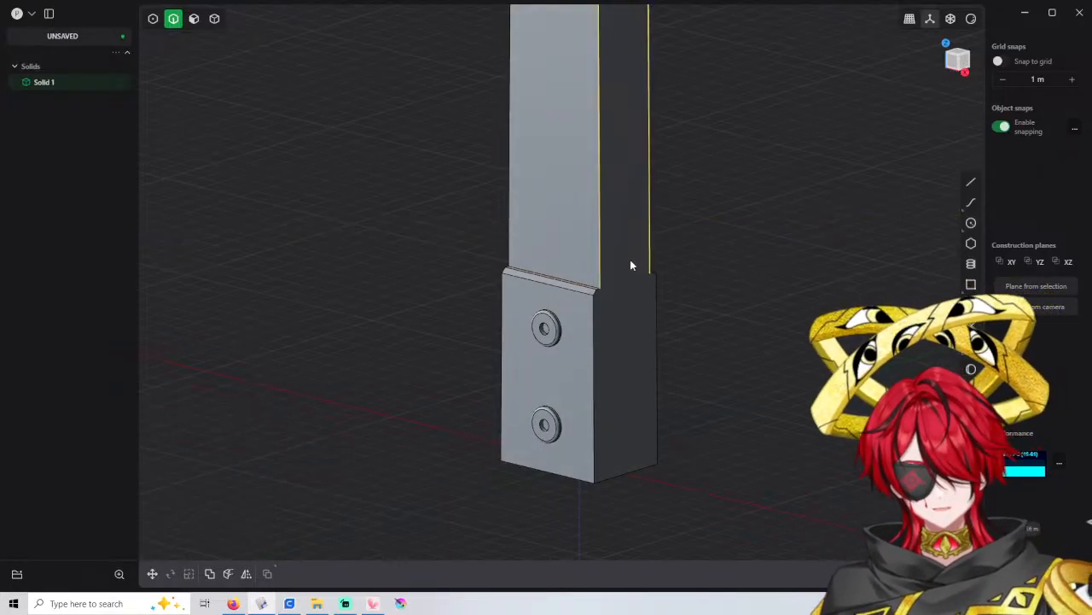
middle_click_drag(630, 265, 478, 231)
left_click(466, 217)
key("f")
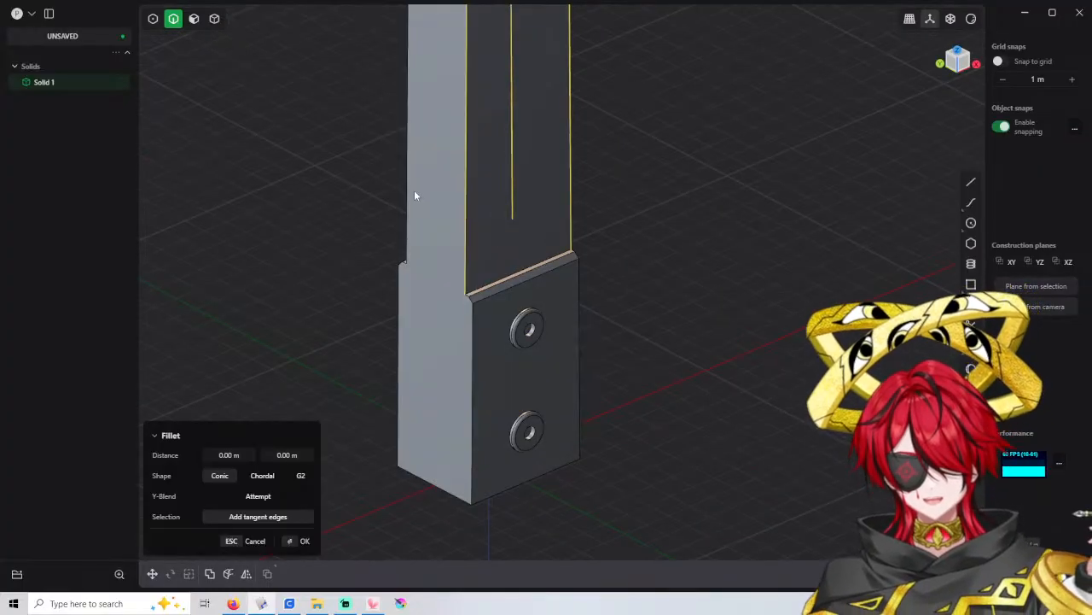
middle_click_drag(411, 198, 407, 284)
Cancel the edge fillet and undo the union of the bar with both plates
key("Escape")
scroll(408, 279, "down", 1)
key("ctrl+z")
key("ctrl+z")
key("ctrl+z")
key("ctrl+z")
key("ctrl+z")
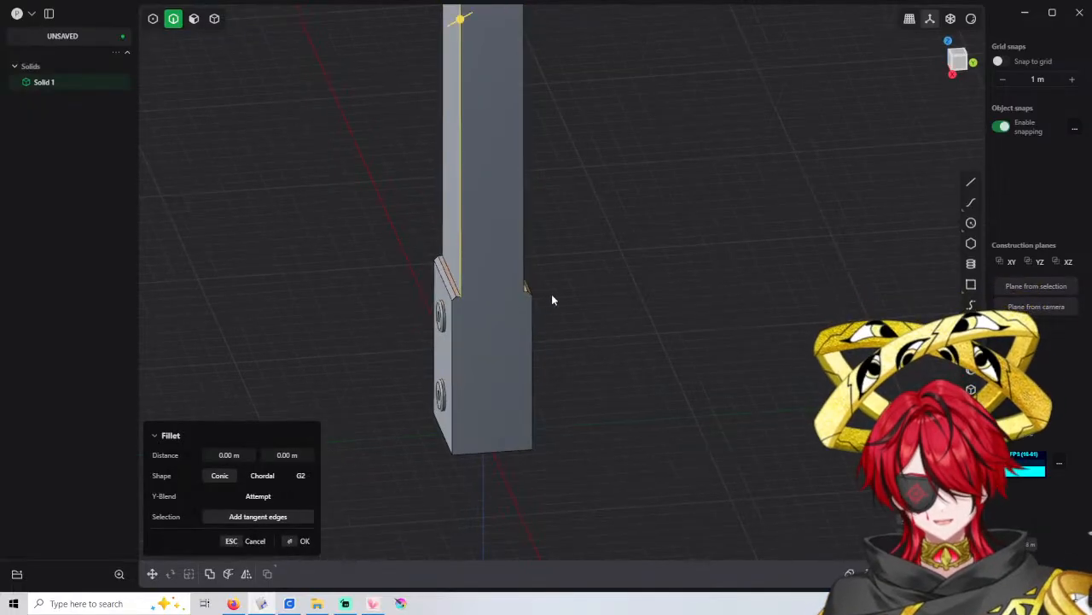
left_click(550, 302)
right_click_drag(538, 315, 541, 280)
scroll(546, 283, "down", 1)
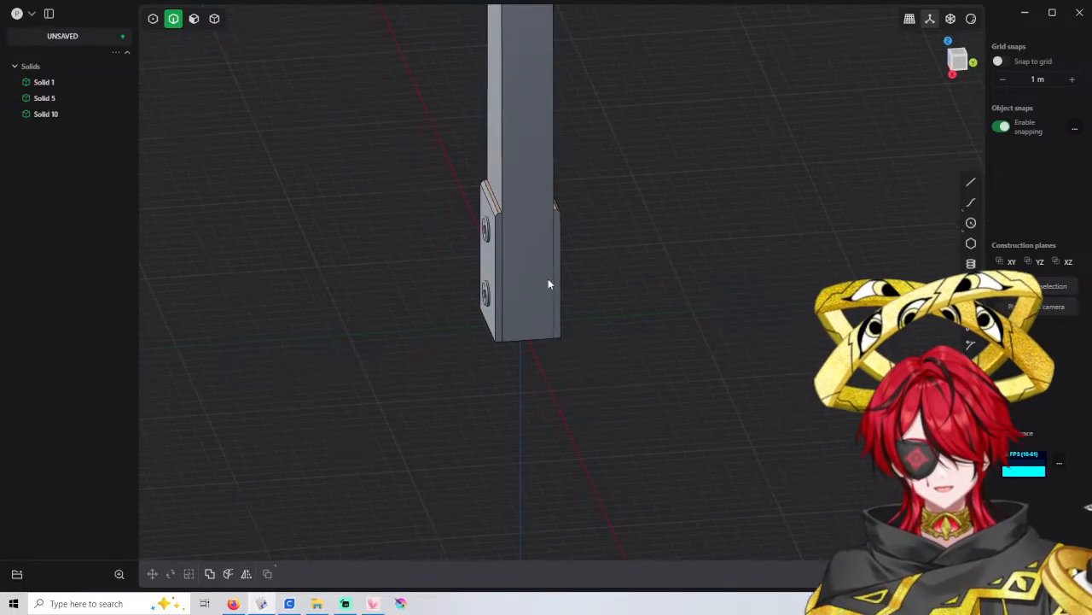
Select the bar and both plates and move them 36 m upward along the Z axis
scroll(551, 290, "up", 1)
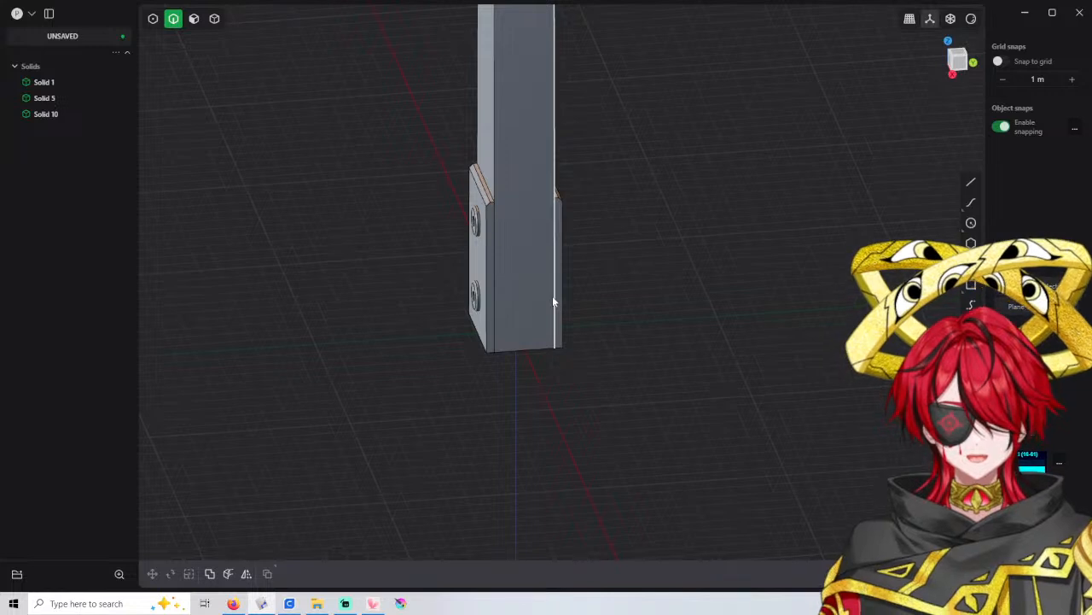
right_click_drag(505, 285, 649, 226)
scroll(649, 227, "down", 3)
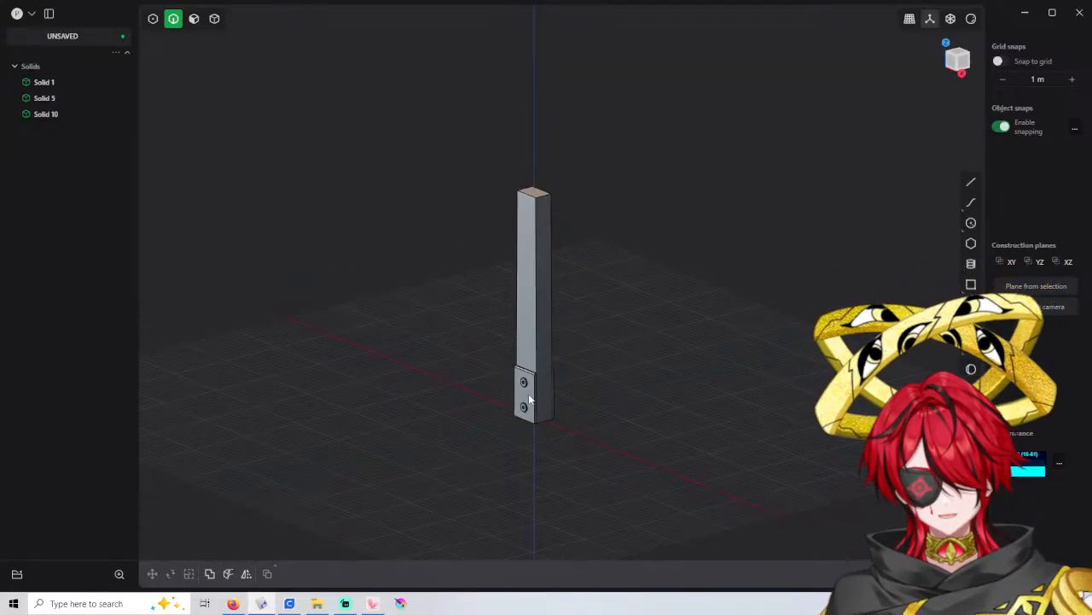
left_click(529, 413)
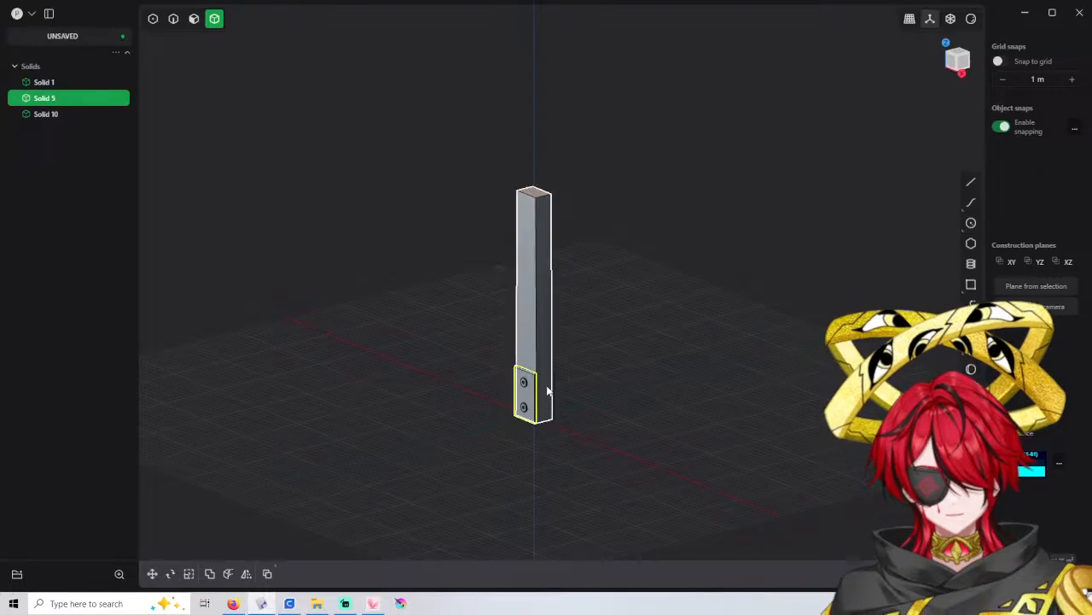
left_click(50, 83)
left_click(48, 113, "shift")
scroll(498, 237, "down", 2)
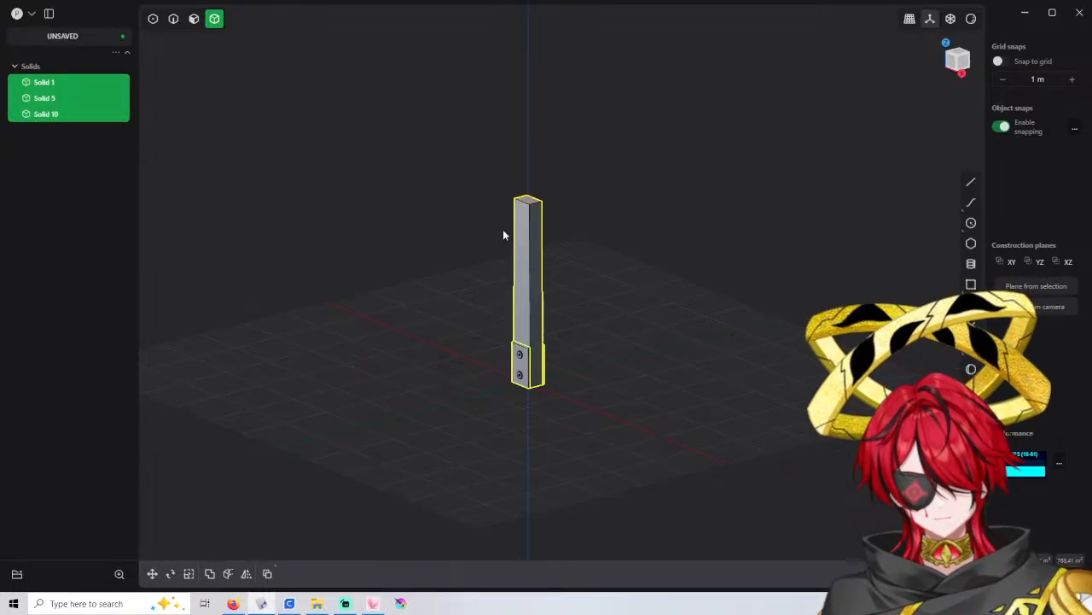
middle_click_drag(526, 239, 530, 328, "shift")
key("g")
left_click_drag(530, 343, 530, 236)
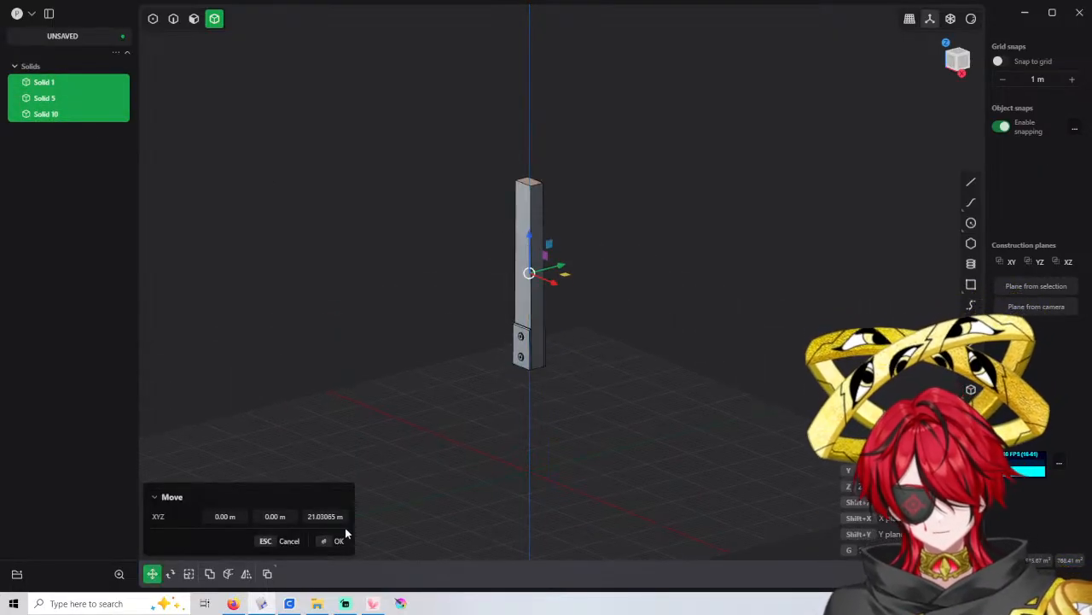
type("36")
key("Return")
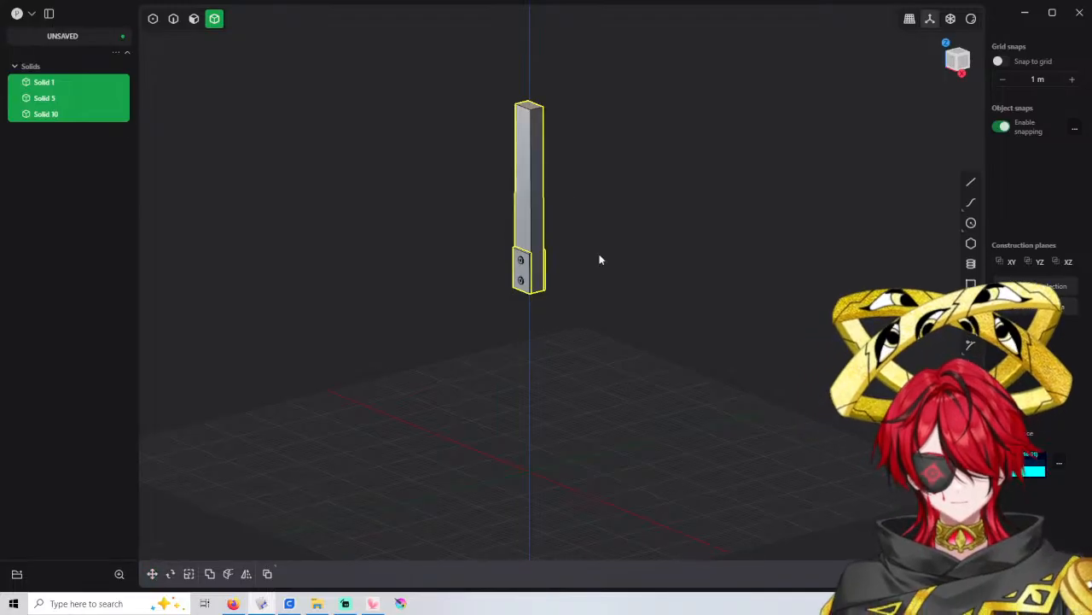
Offset the bar's bottom face 36 m downward to lengthen the bar below the plates
scroll(600, 256, "up", 2)
key("3")
middle_click_drag(514, 260, 516, 171)
left_click(519, 315)
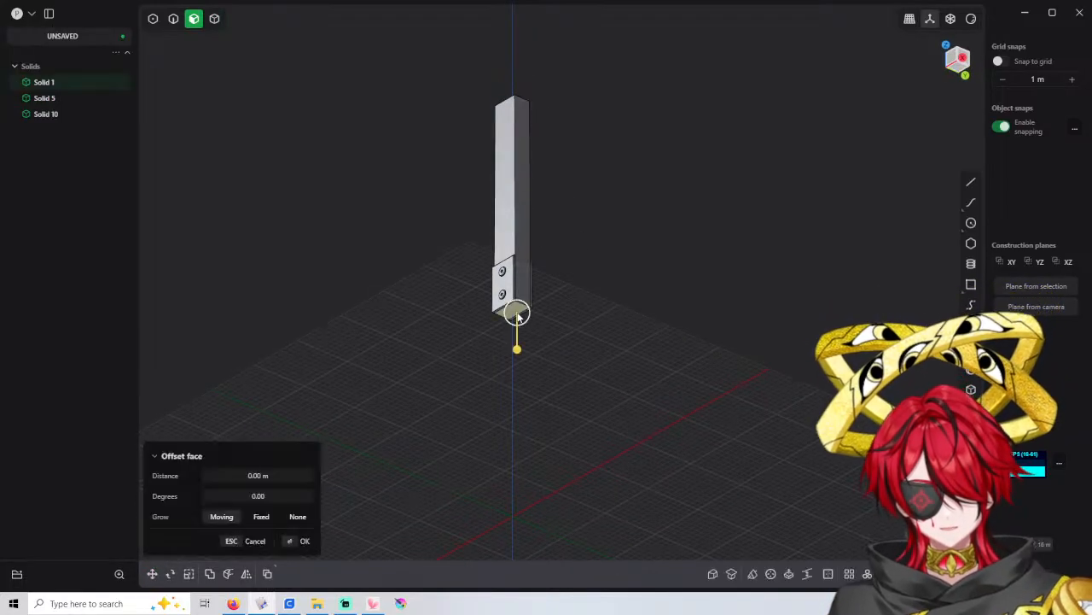
middle_click_drag(518, 317, 508, 412)
scroll(508, 411, "down", 2)
left_click_drag(514, 379, 510, 510)
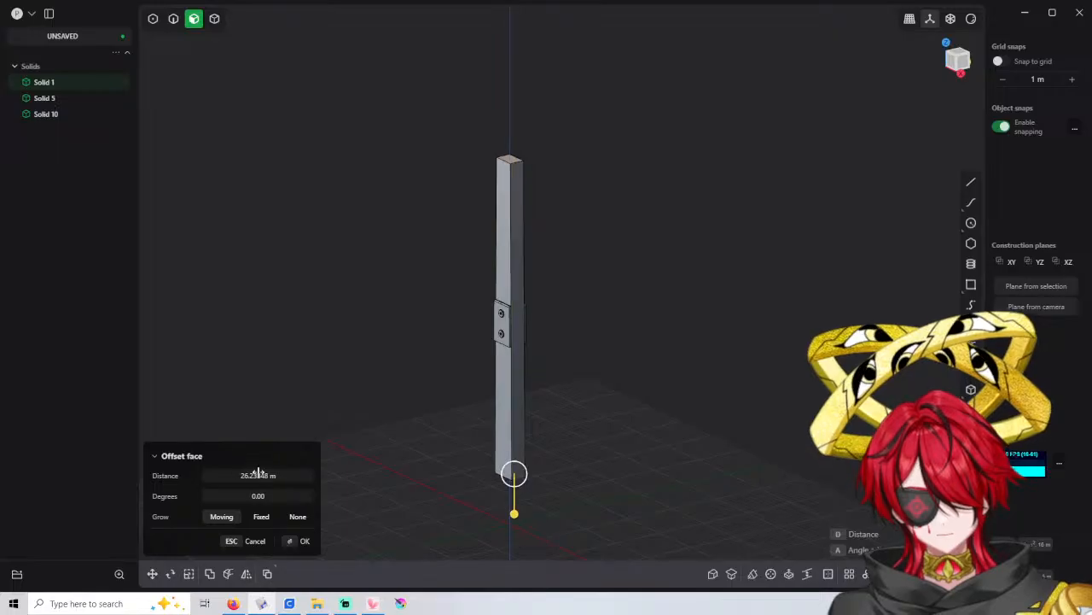
left_click(252, 474)
type("30")
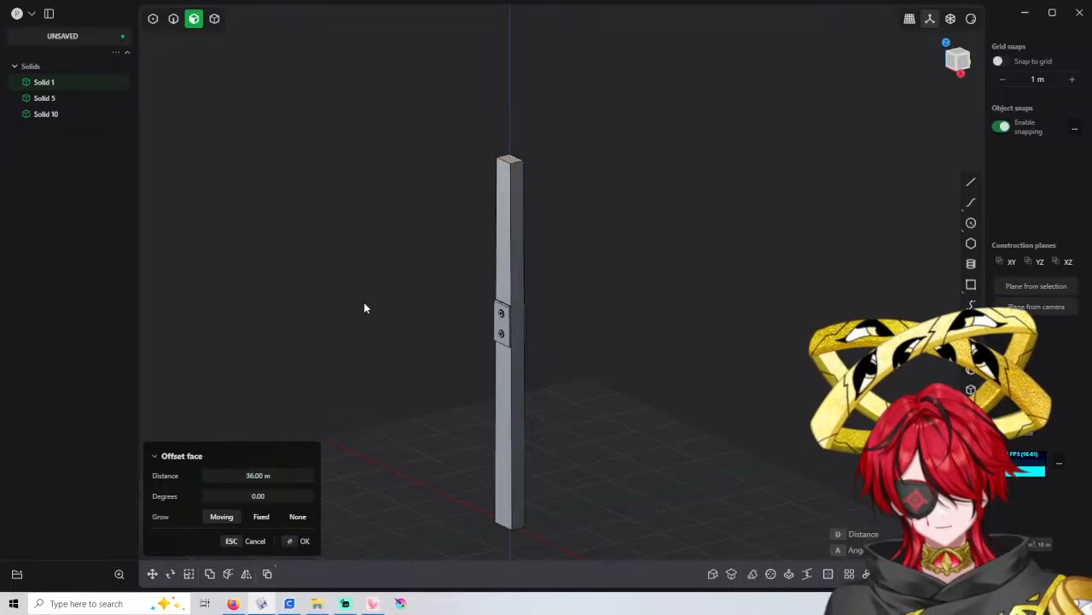
key("Return")
middle_click_drag(399, 365, 509, 294)
scroll(509, 292, "up", 5)
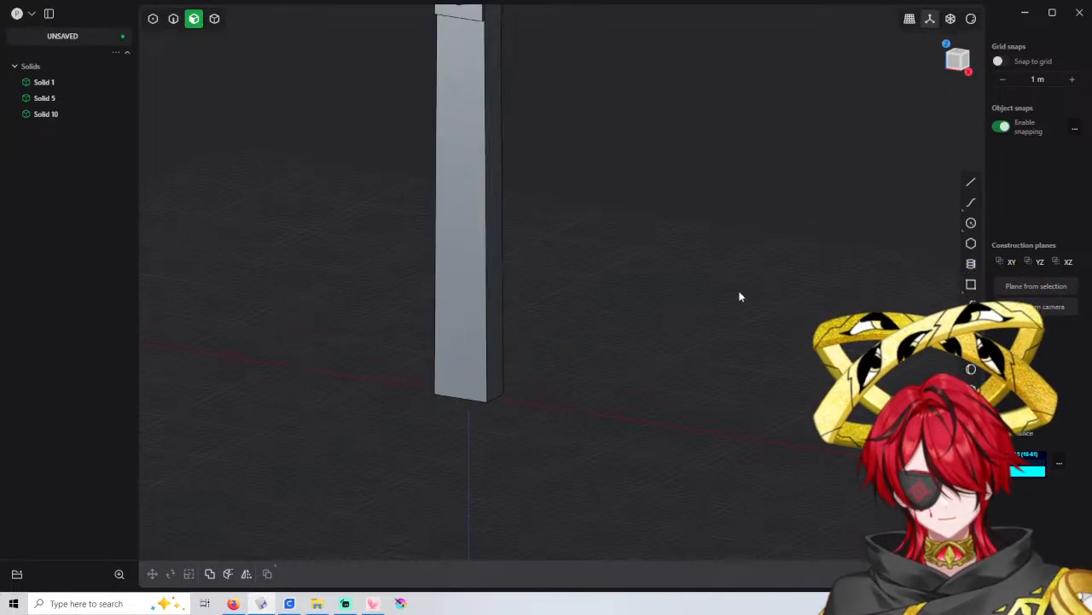
left_click(970, 224)
scroll(523, 365, "up", 2)
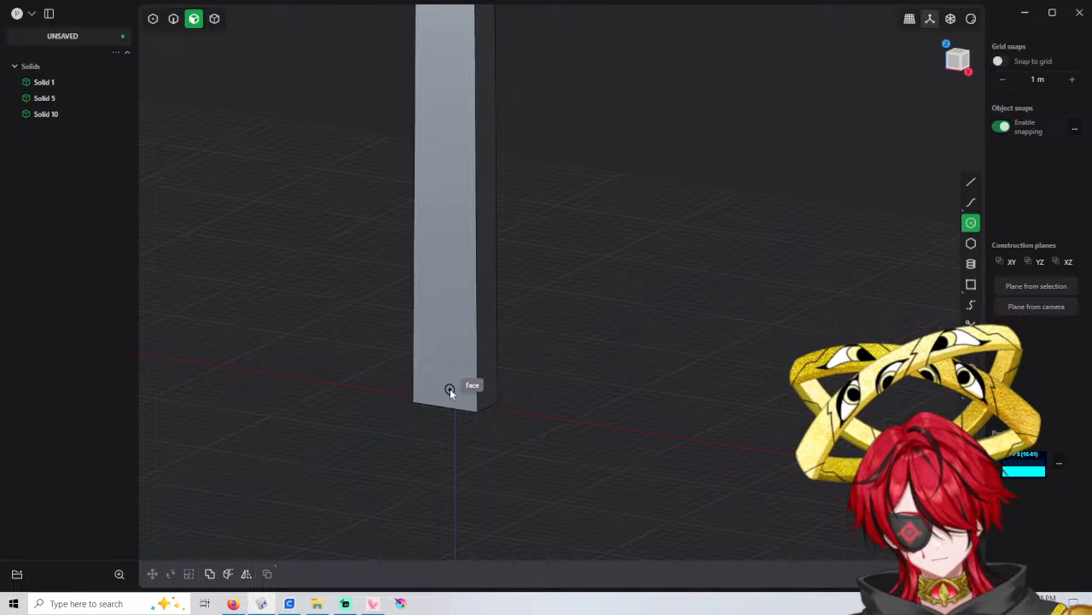
key("Escape")
left_click(971, 183)
scroll(450, 358, "up", 2)
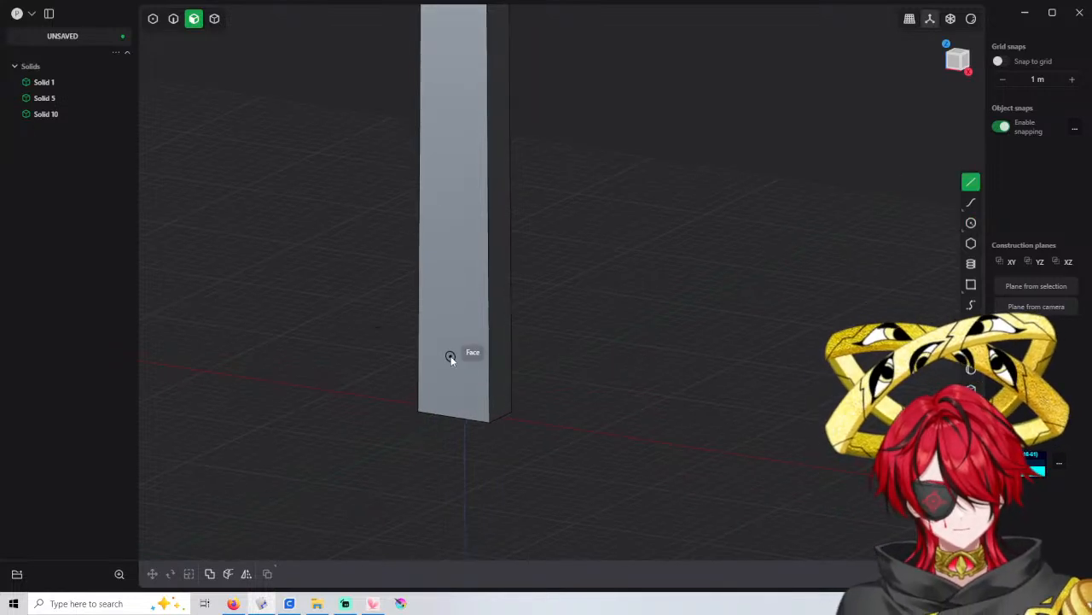
middle_click_drag(451, 358, 579, 365)
key("Escape")
left_click(971, 284)
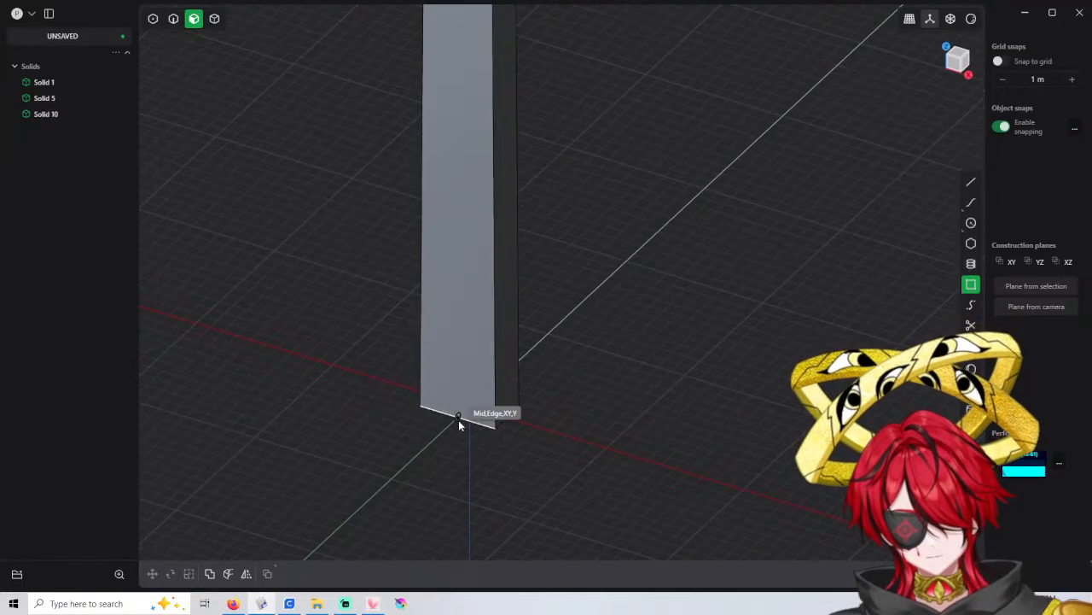
left_click(460, 419)
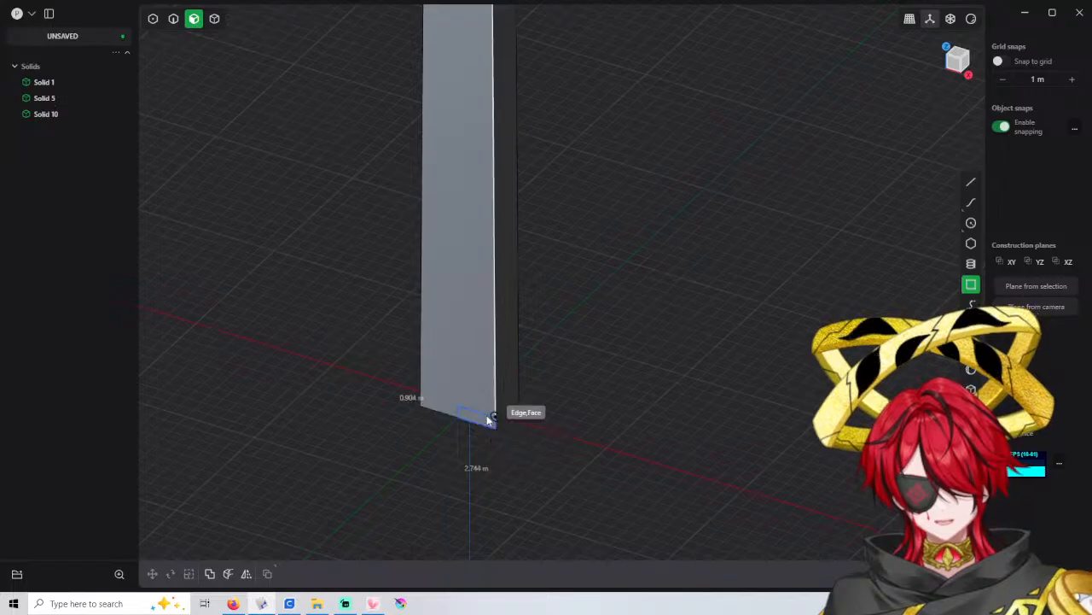
type("5.5")
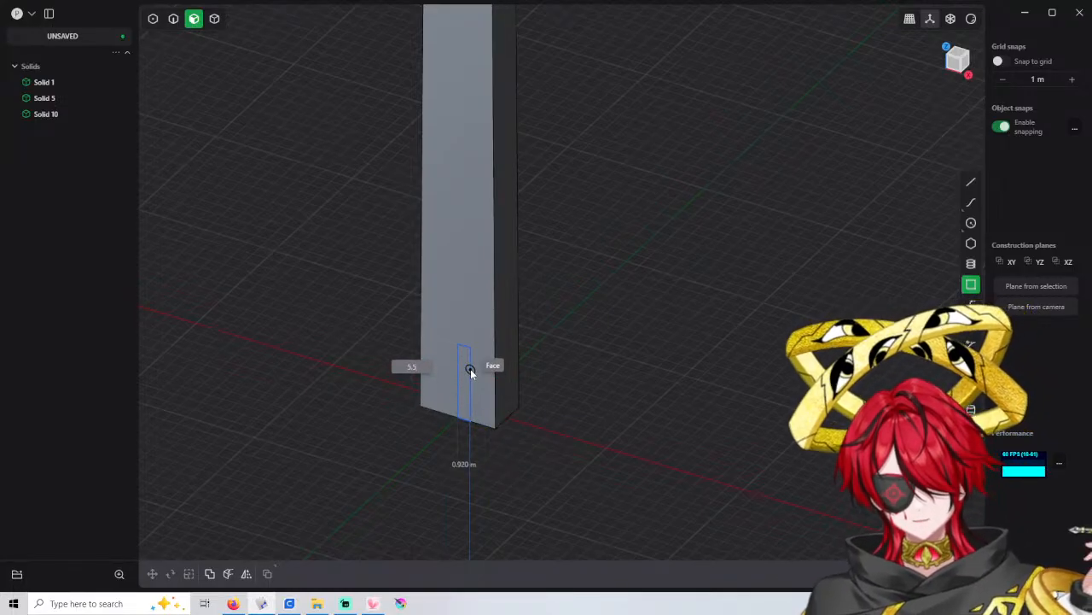
key("Return")
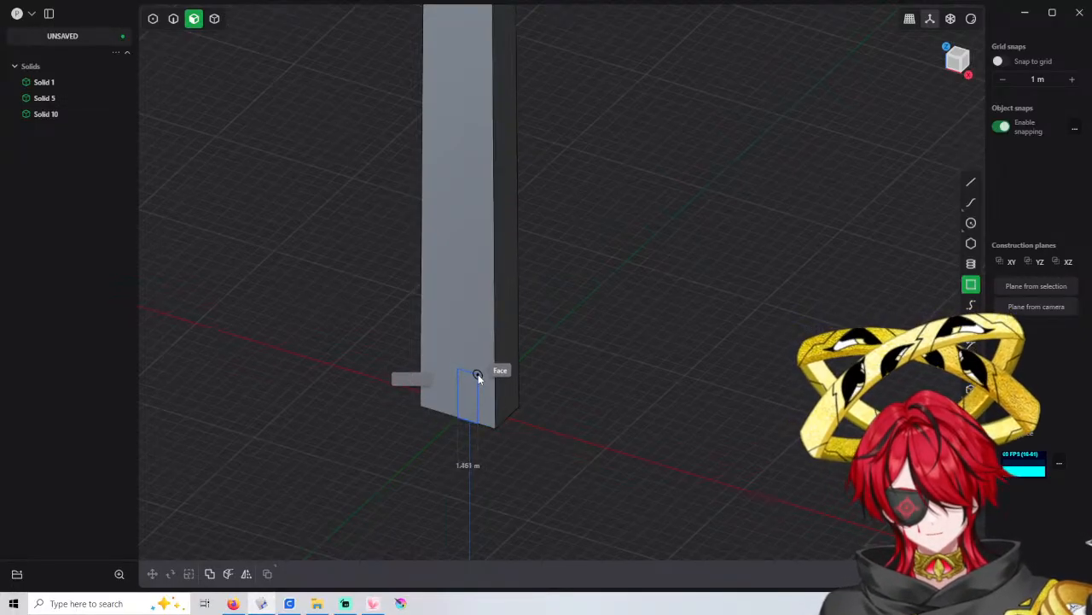
Draw a 2.75 m vertical guide line upward from the midpoint of the bar's bottom front edge
left_click(972, 183)
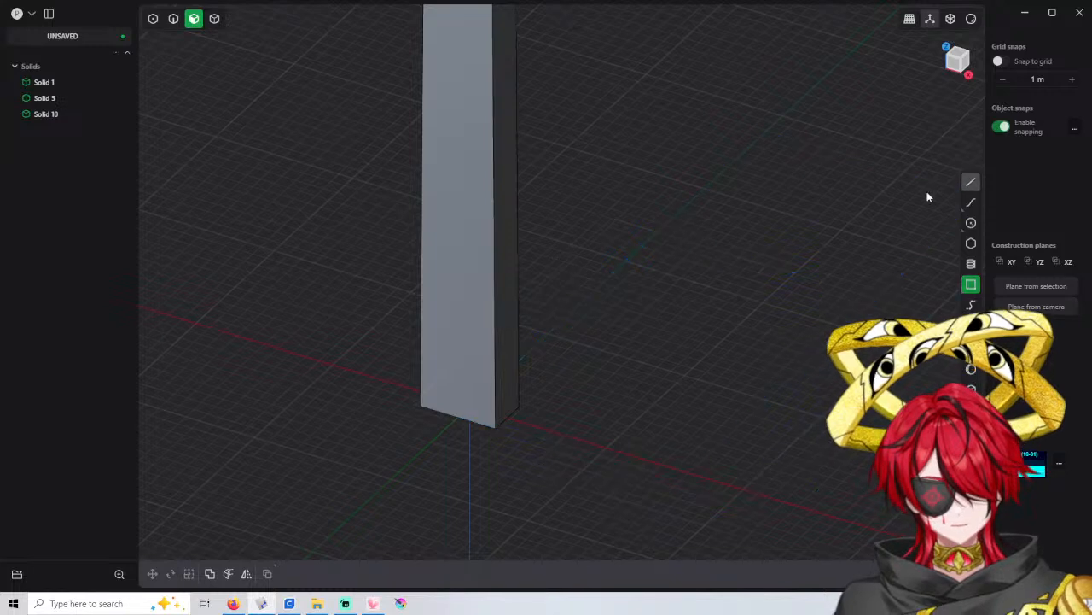
left_click(458, 414)
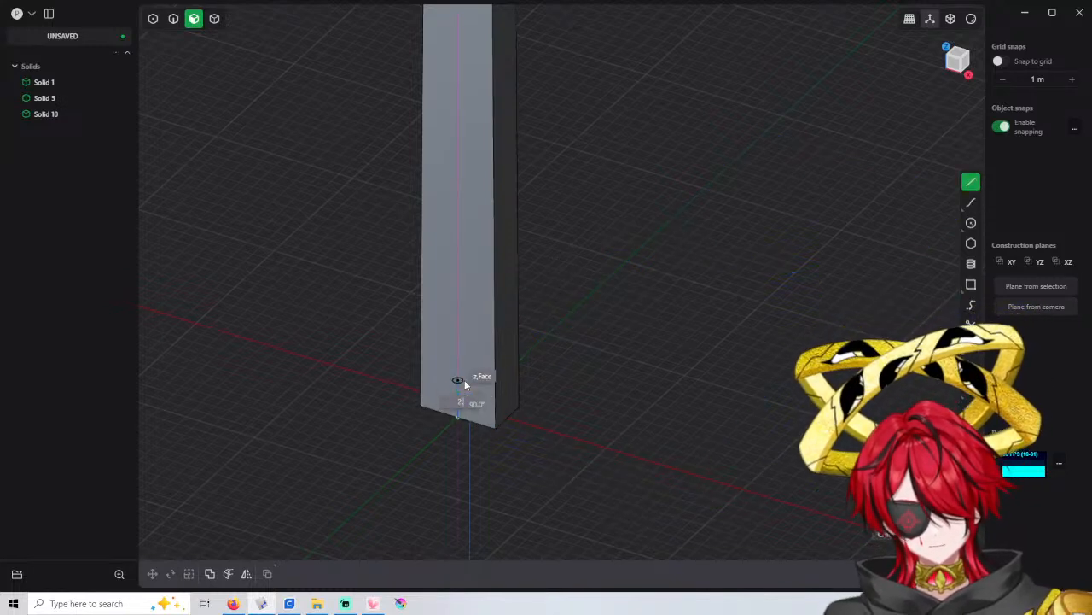
left_click(464, 381)
middle_click_drag(464, 380, 954, 249)
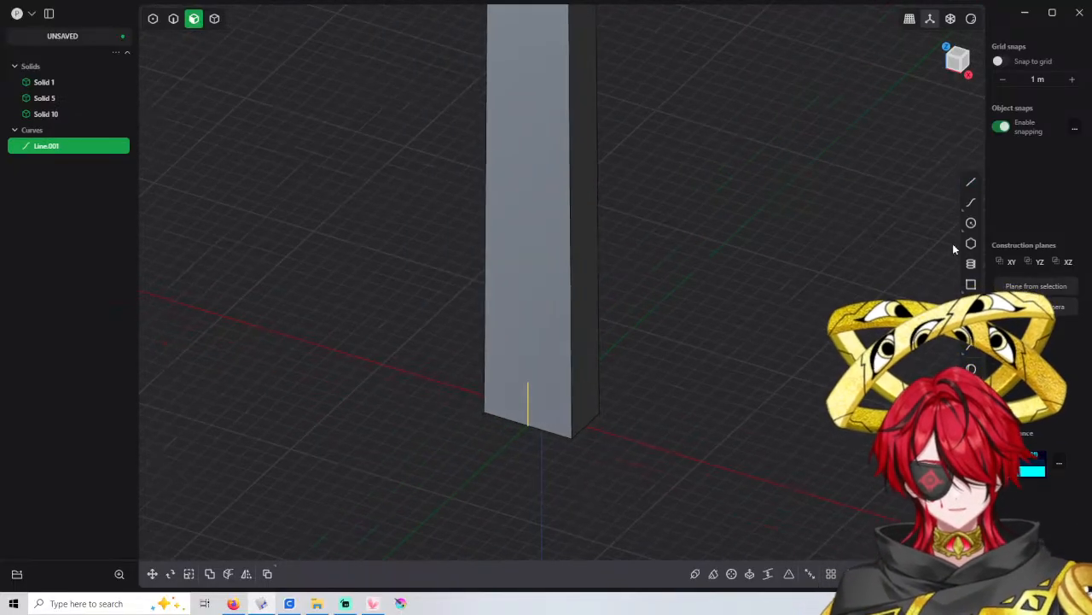
Draw a 2.5 m diameter circle on the bar's front face centred at the guide line's upper end, and delete the line
left_click(523, 389)
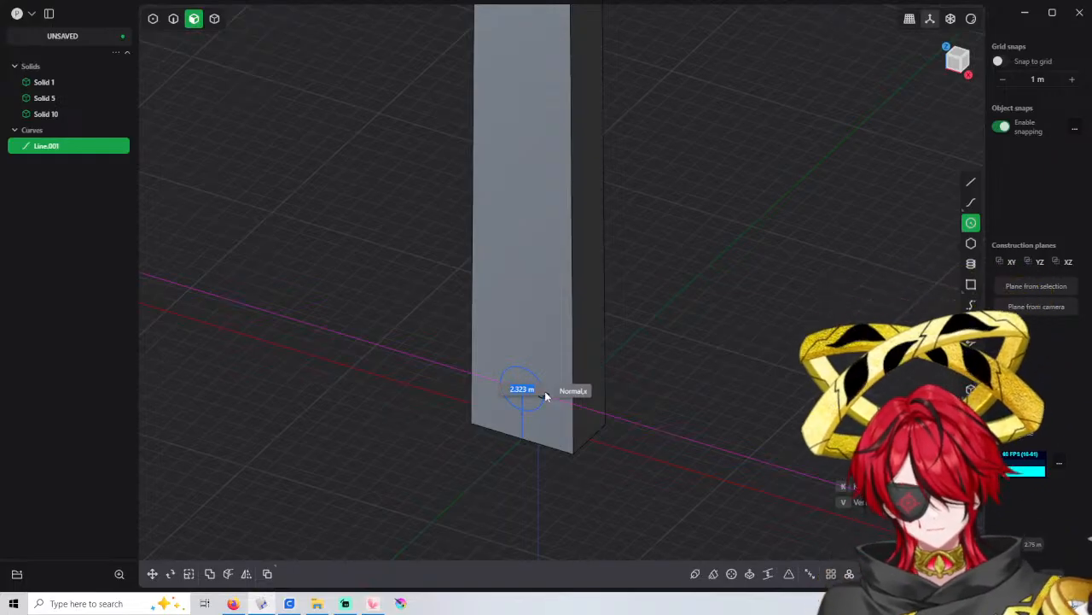
type("2.5")
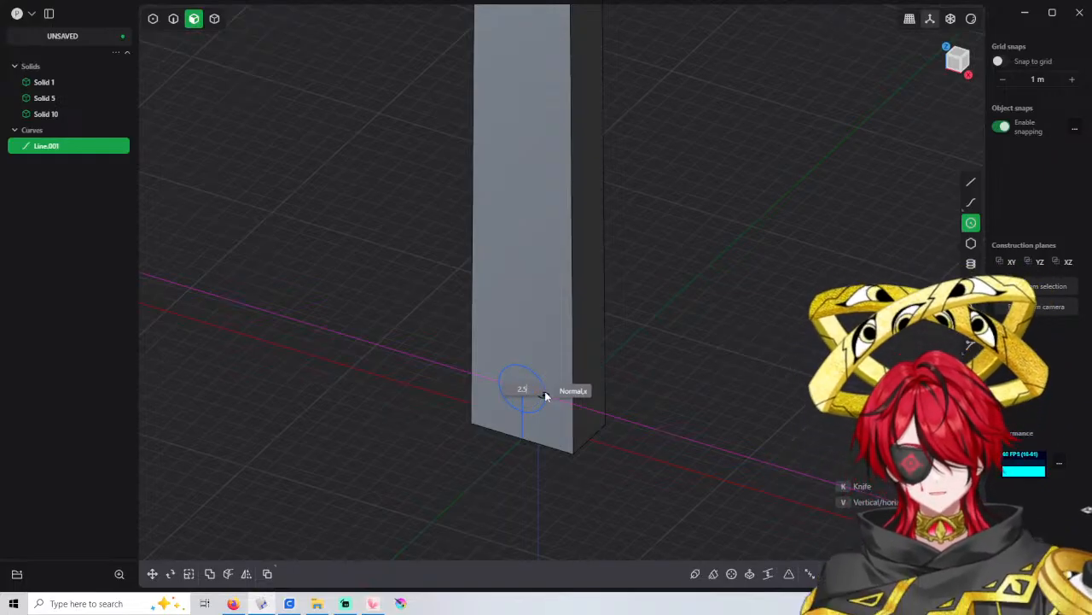
key("Return")
middle_click_drag(546, 391, 563, 418)
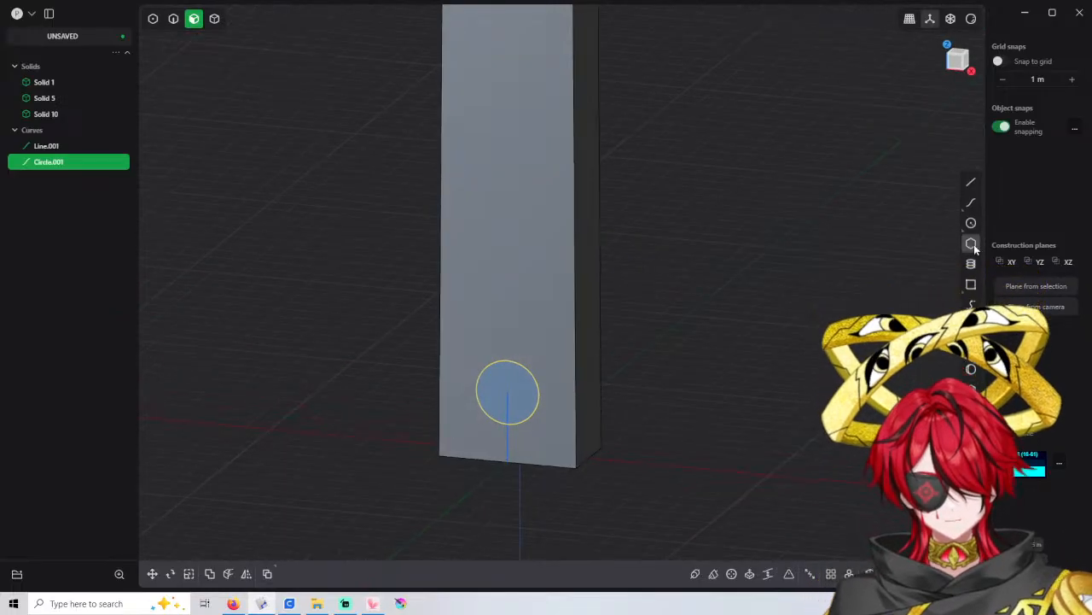
left_click(43, 147)
key("Delete")
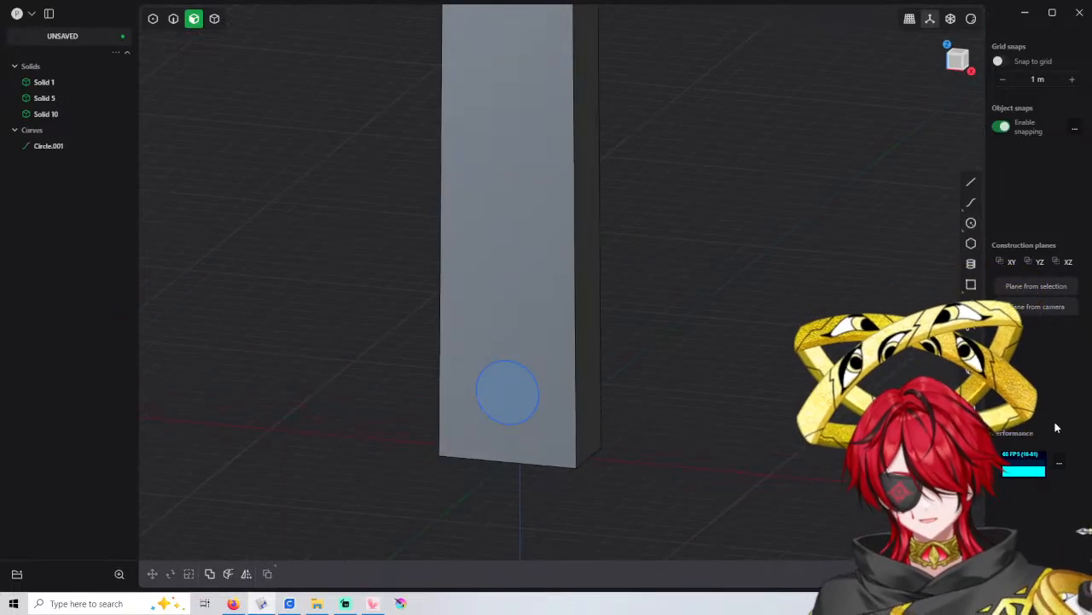
Draw a concentric 1.2 m diameter circle inside the circle at the bar's lower end
left_click(970, 223)
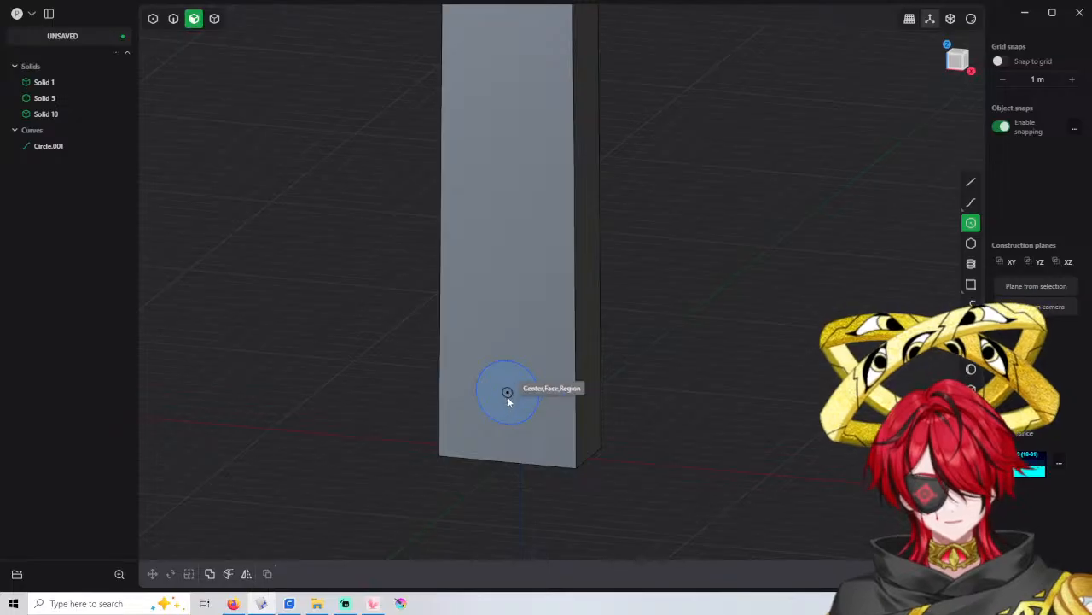
left_click(508, 392)
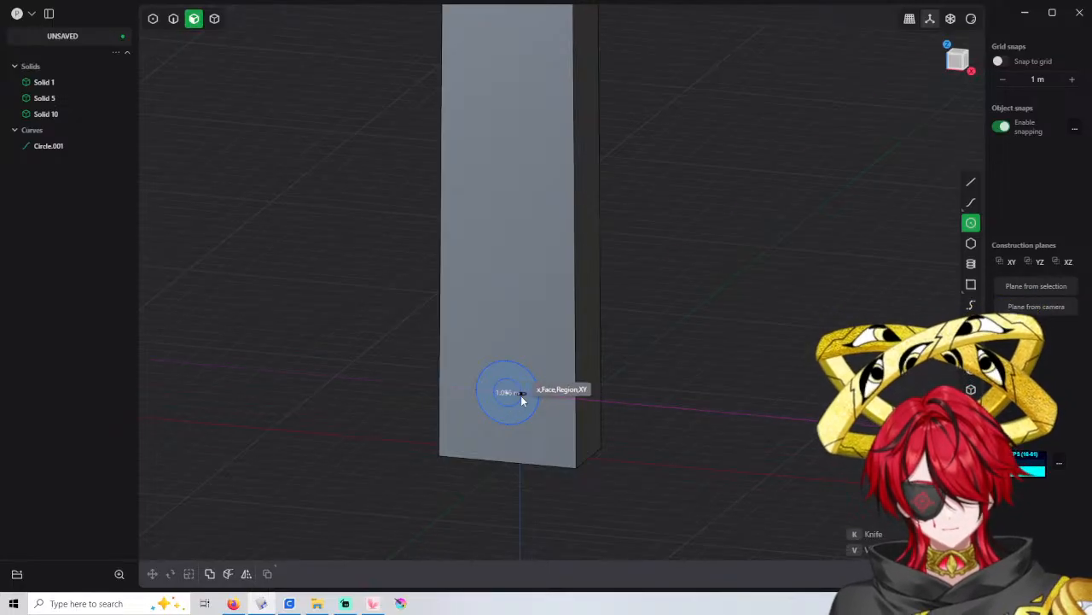
key("Tab")
type("1.2")
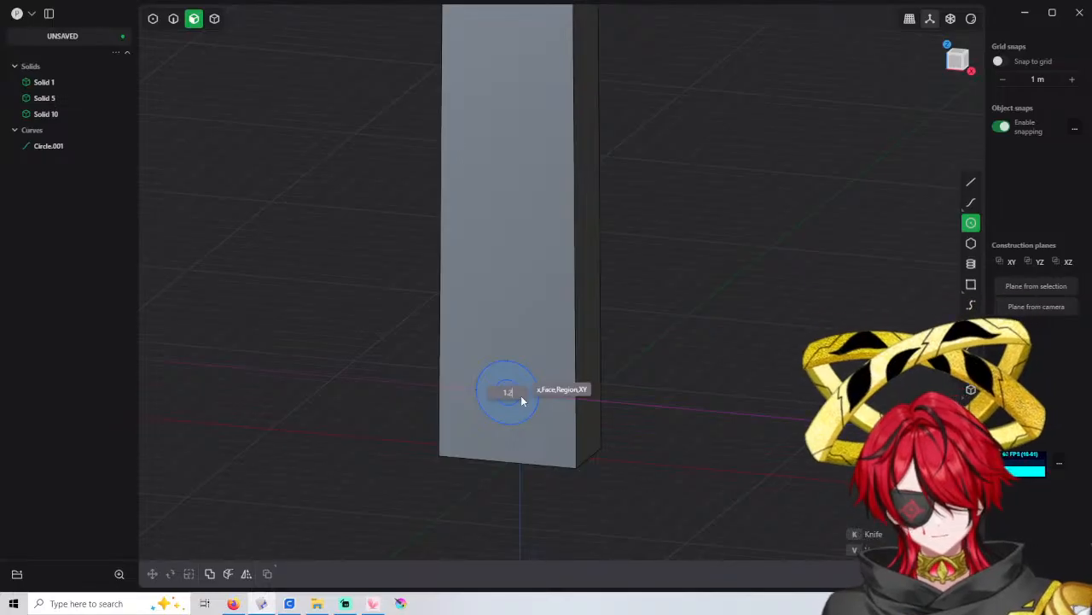
key("Return")
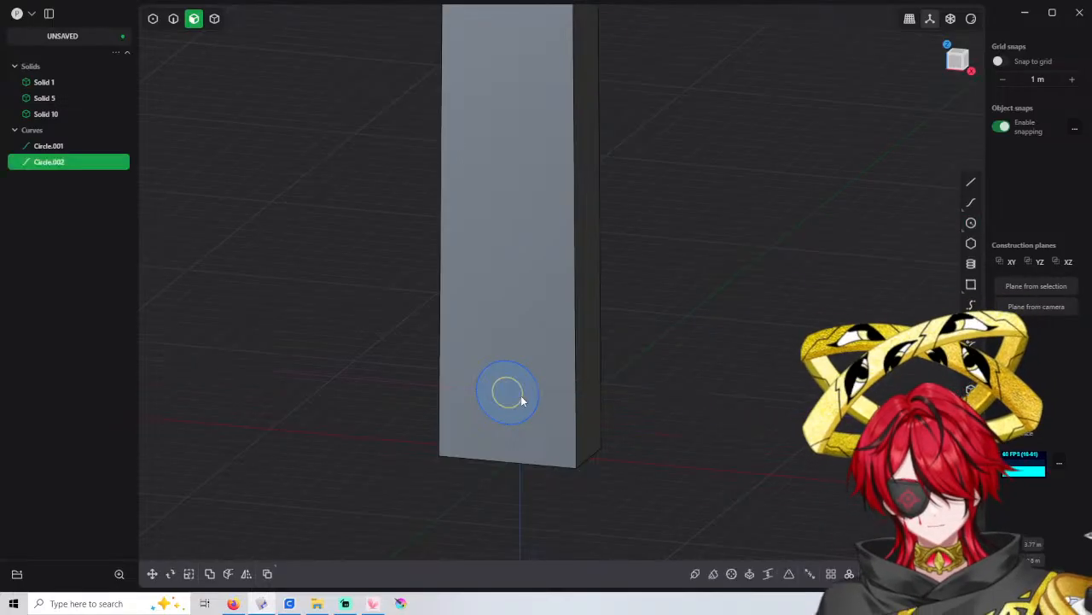
Extrude the ring region between the two circles 0.4 m outward from the bar's front face
key("e")
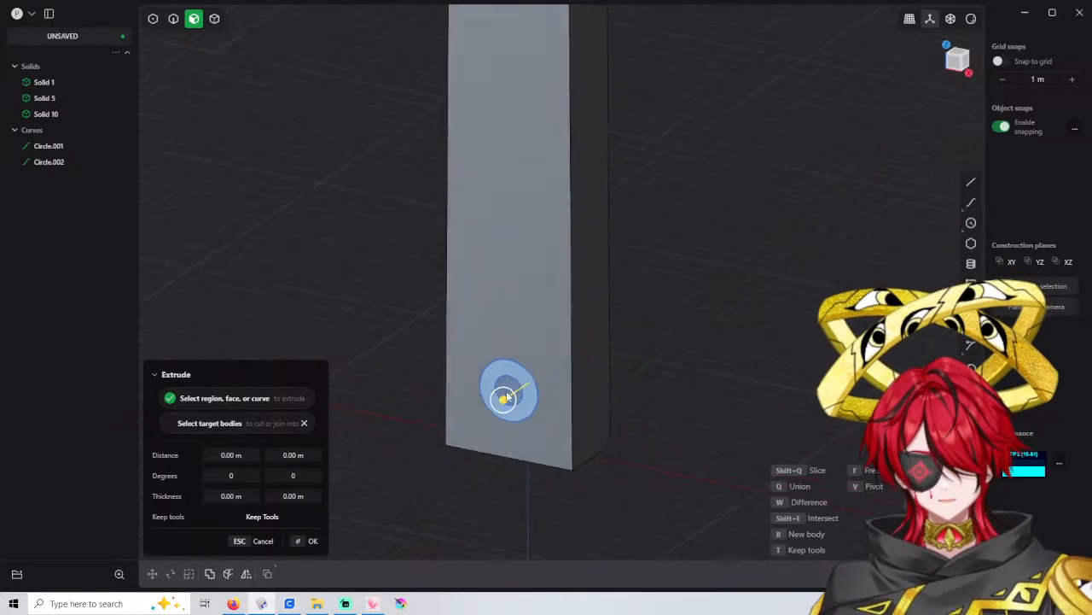
left_click(230, 454)
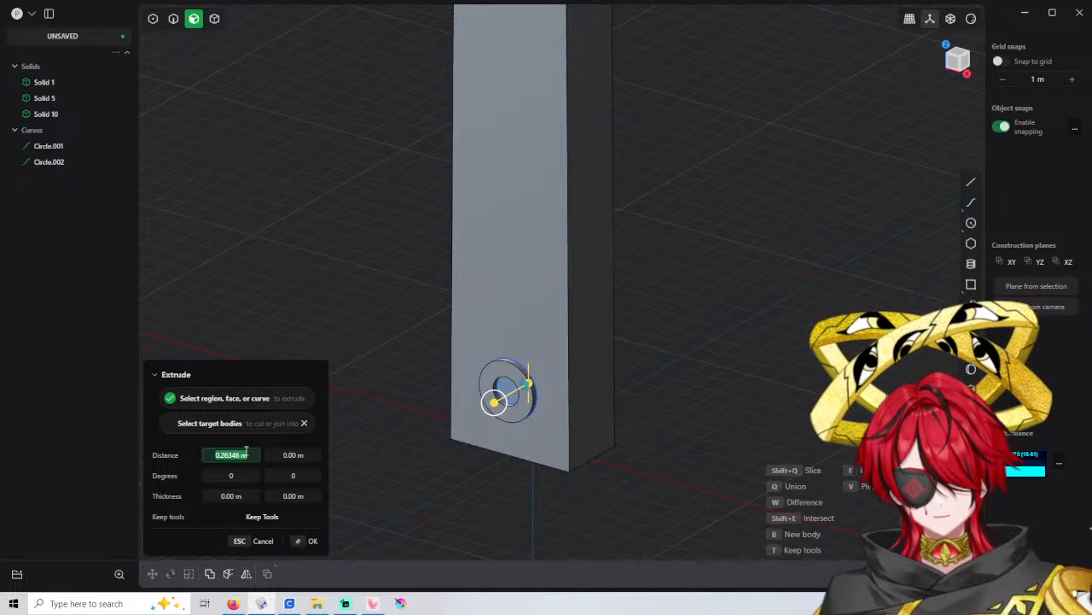
type("0.4")
key("Return")
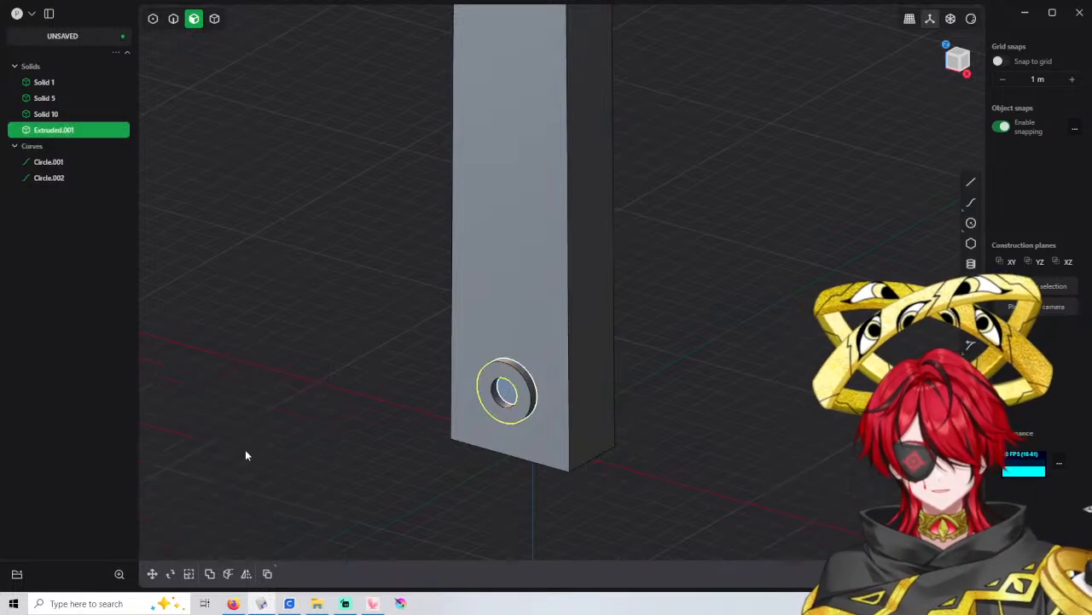
Fillet the extruded ring's front edges with a distance of 0.15 m
key("2")
left_click(527, 394)
key("f")
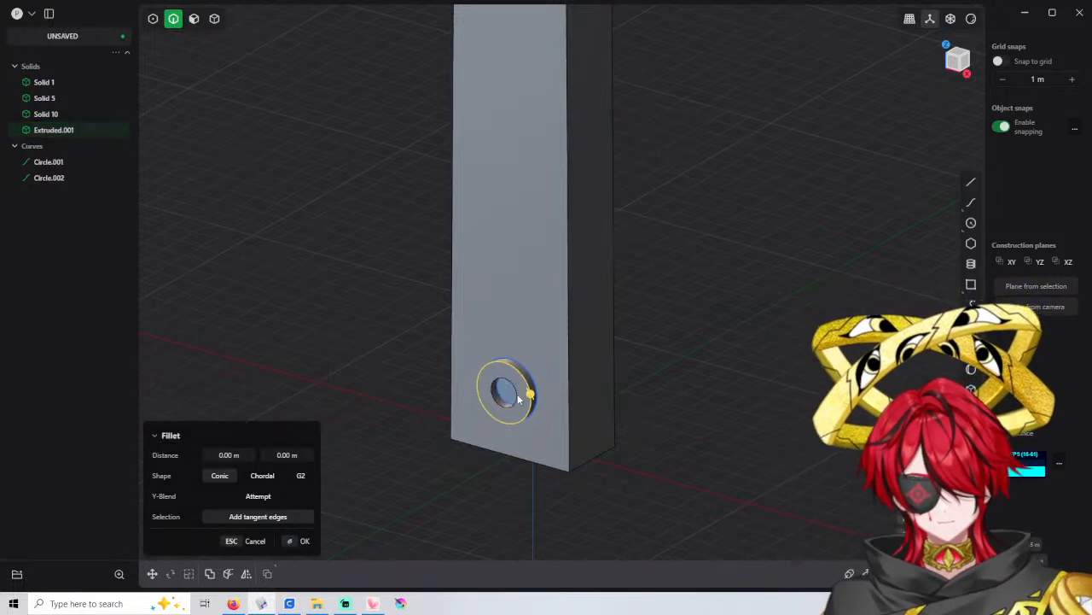
left_click_drag(518, 398, 516, 402)
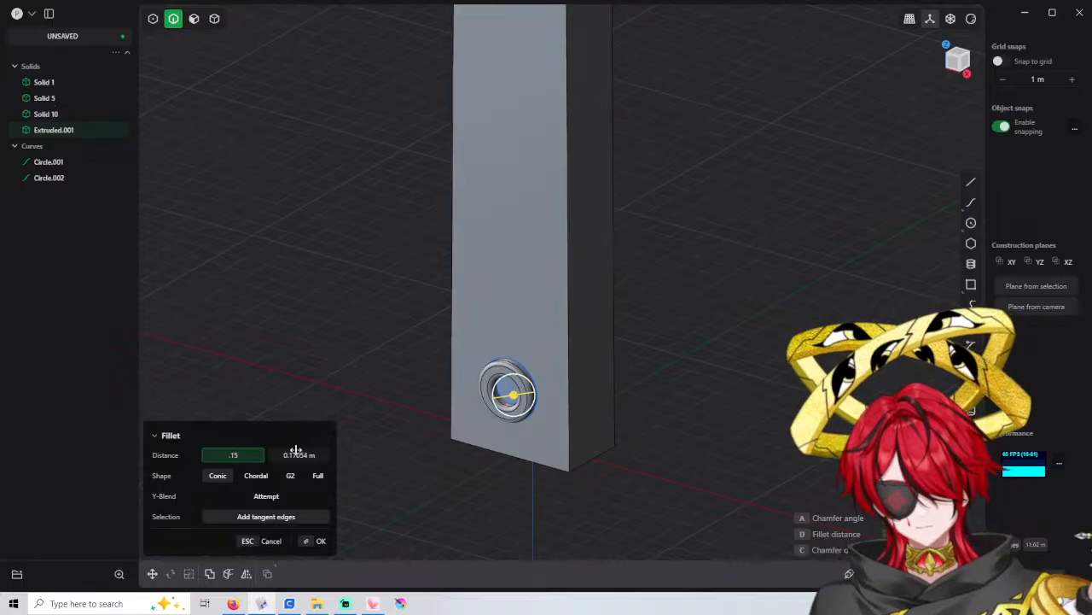
key("Tab")
key("Return")
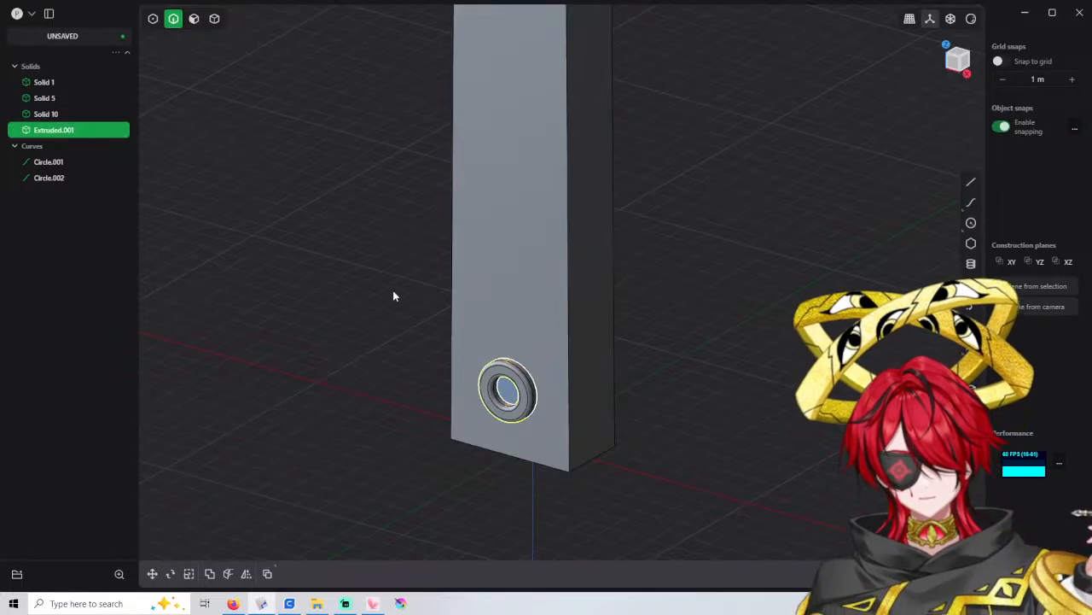
Move the ring 0.1 m along the Y axis so it sinks into the bar's face
key("4")
scroll(506, 384, "up", 1)
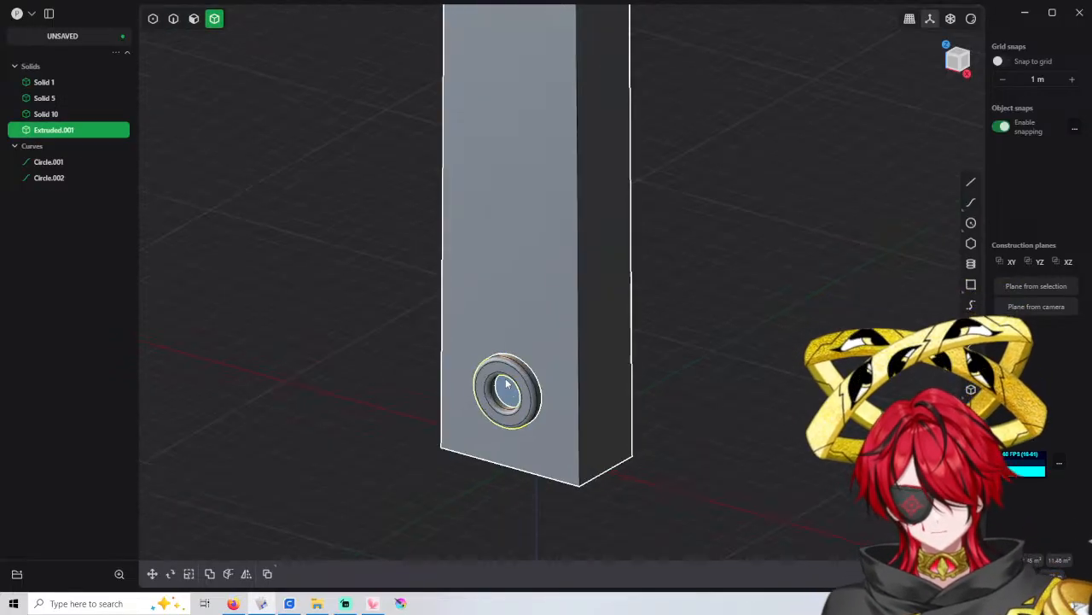
left_click(506, 385)
key("g")
key("y")
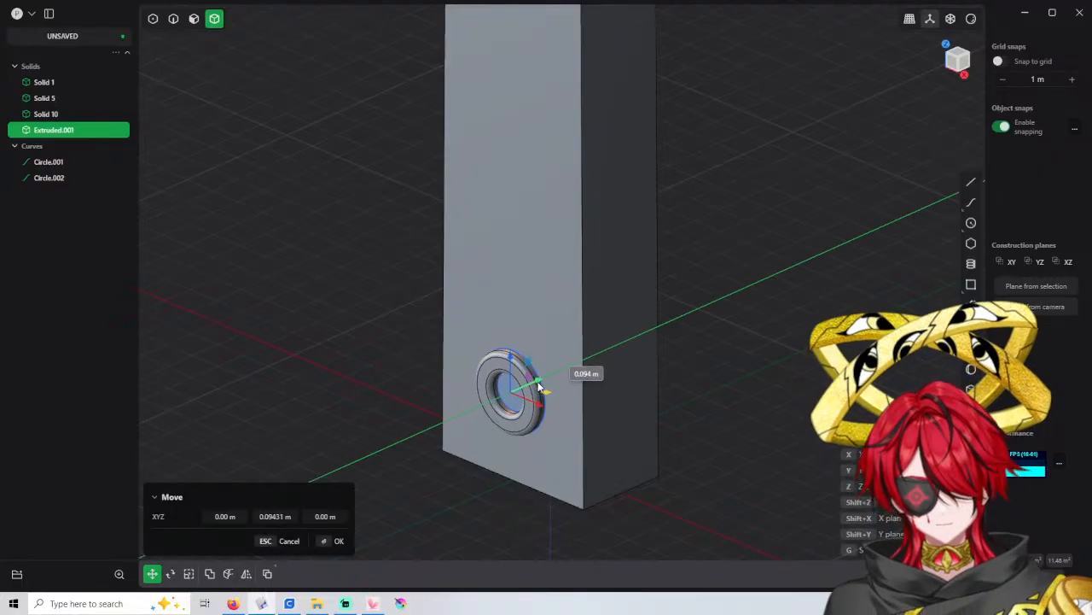
left_click(296, 513)
type("0.1")
key("Return")
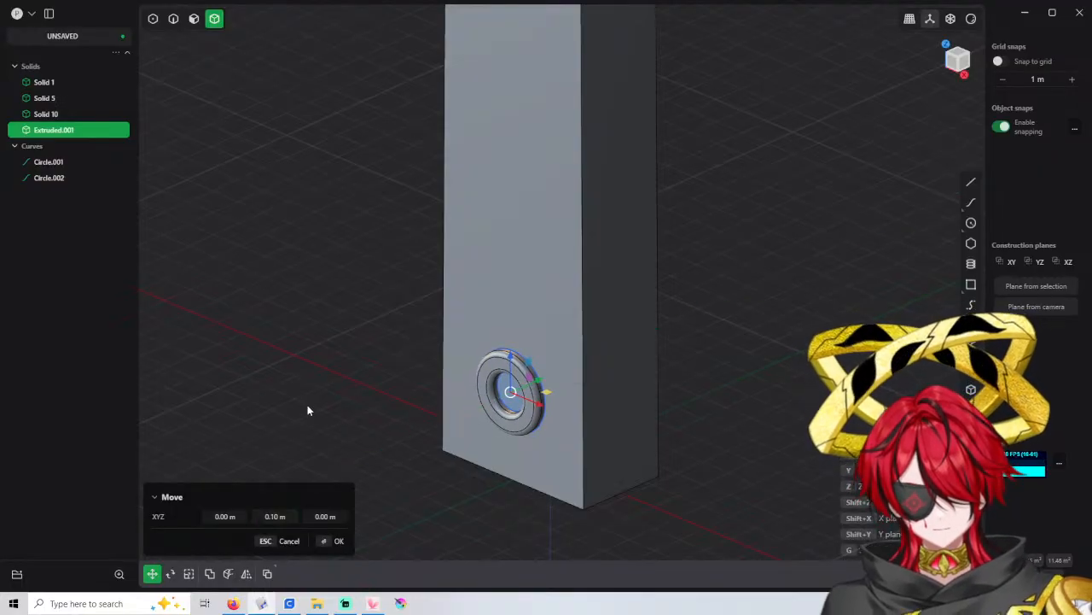
key("Return")
Delete both circle curves used for the ring
left_click(325, 359)
left_click(51, 179)
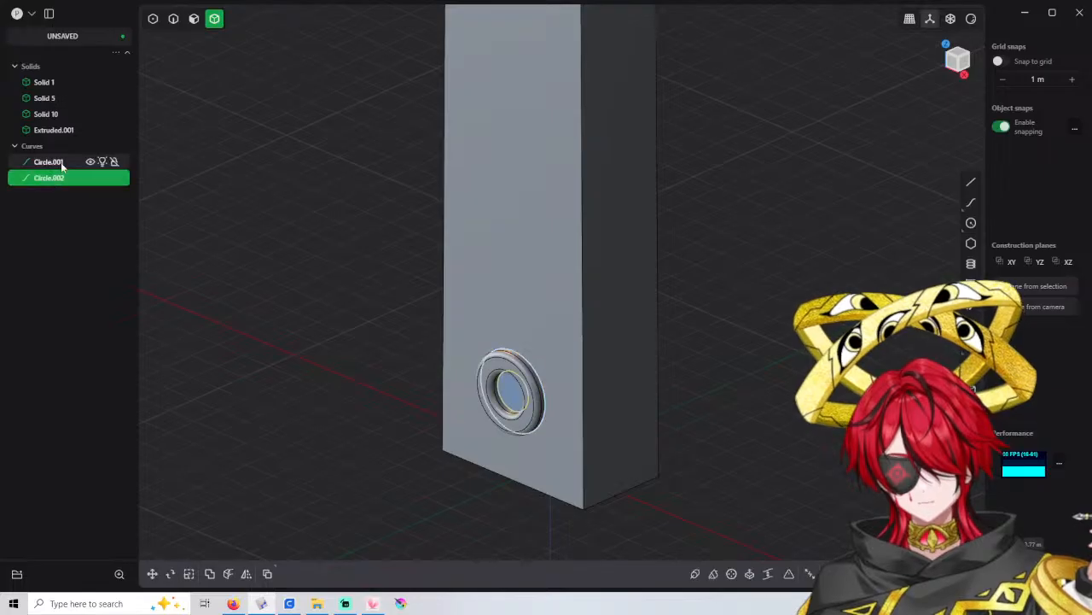
left_click(61, 162, "shift")
key("Delete")
left_click(510, 379)
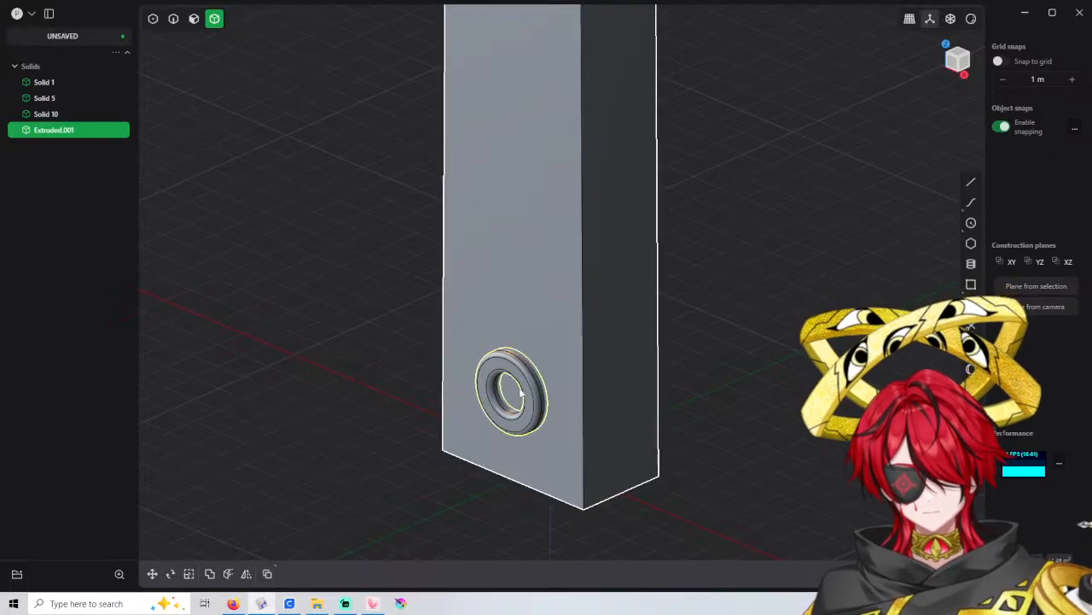
key("g")
key("Escape")
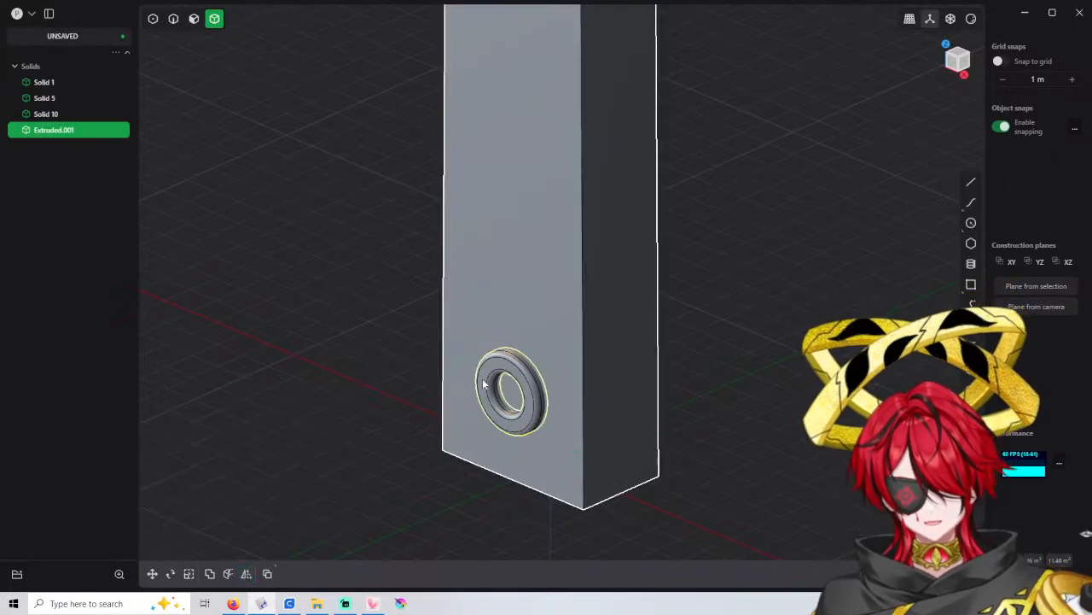
left_click(409, 347)
left_click(535, 386)
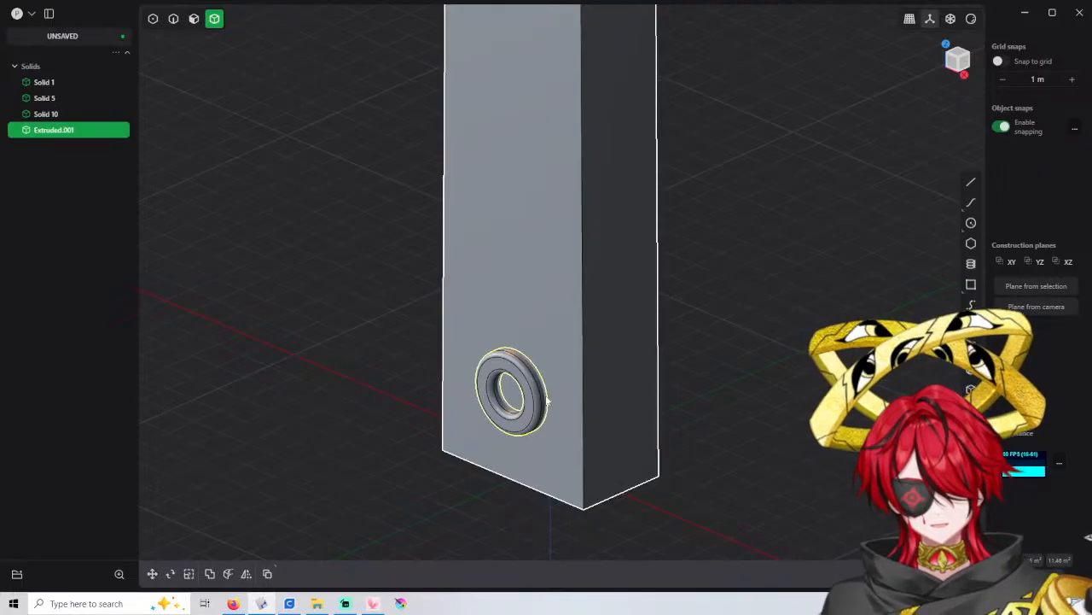
left_click(390, 401)
Mirror the lower ring across the Y axis onto the opposite face of the bar
left_click(529, 388)
key("alt+x")
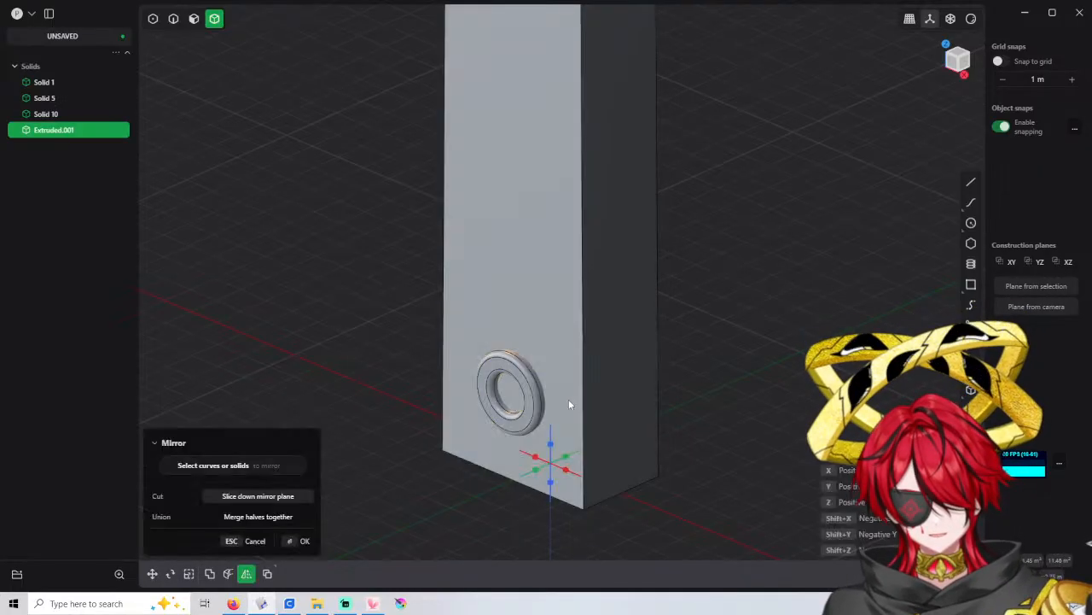
left_click(564, 452)
left_click(748, 321)
scroll(748, 321, "down", 1)
middle_click_drag(747, 322, 534, 445)
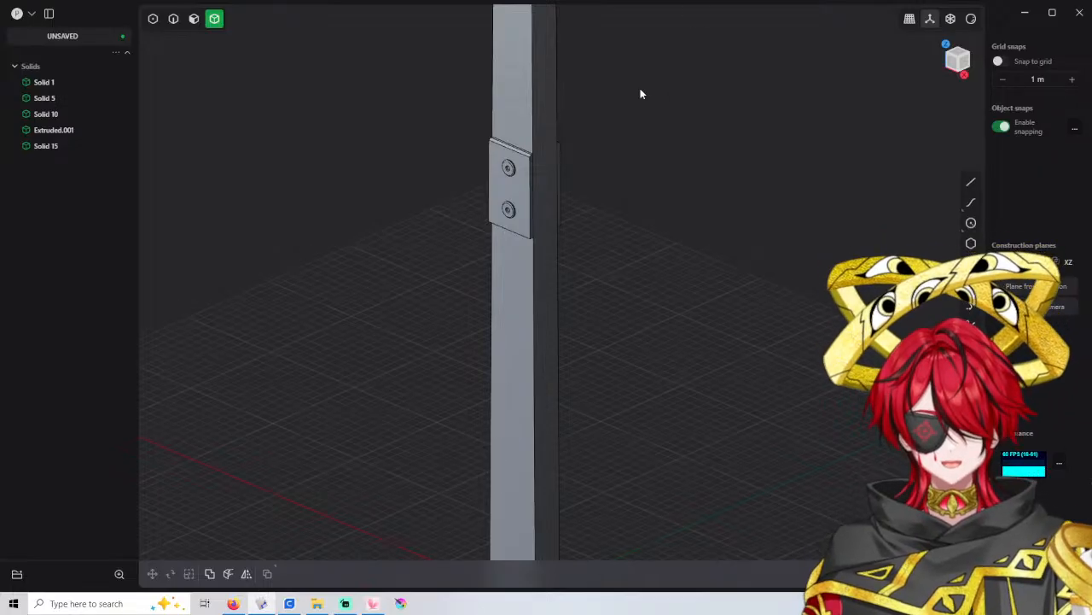
middle_click_drag(532, 319, 922, 96)
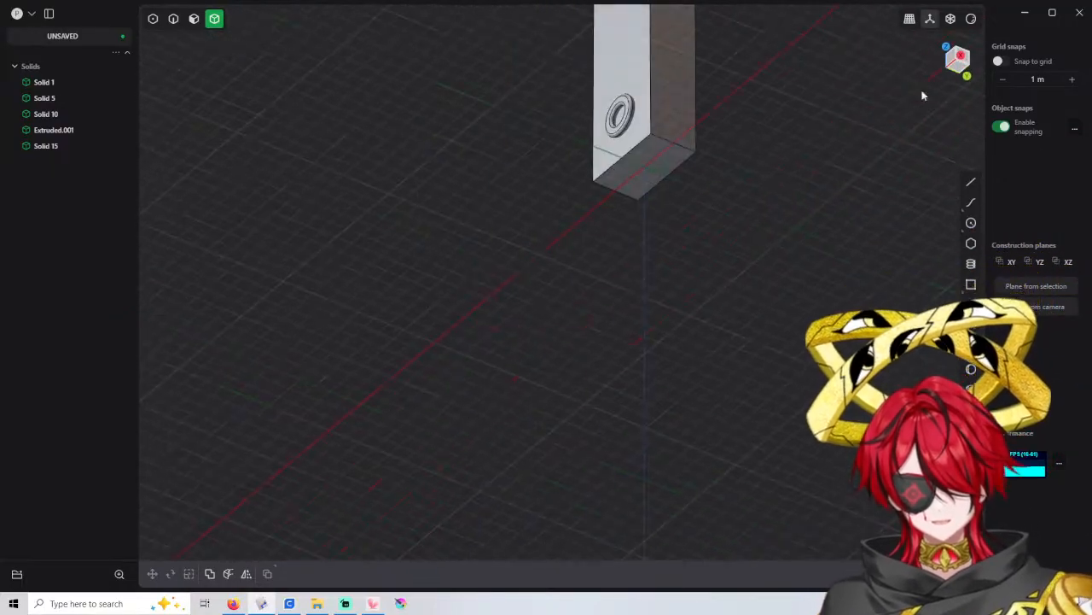
middle_click_drag(660, 149, 512, 242, "shift")
scroll(510, 247, "up", 3)
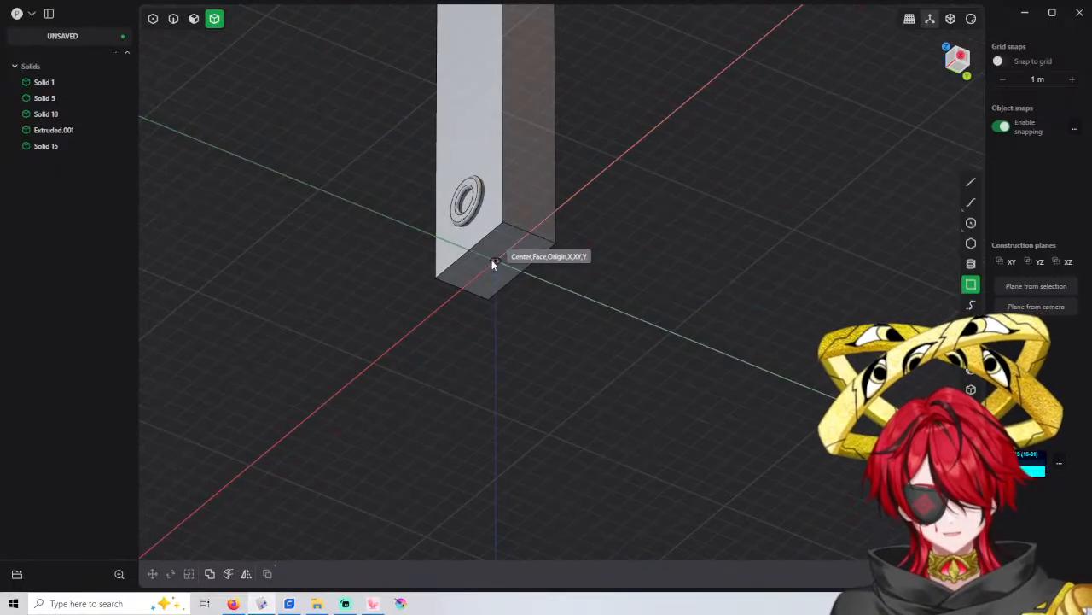
left_click(492, 260)
scroll(522, 250, "up", 1)
scroll(523, 253, "up", 3)
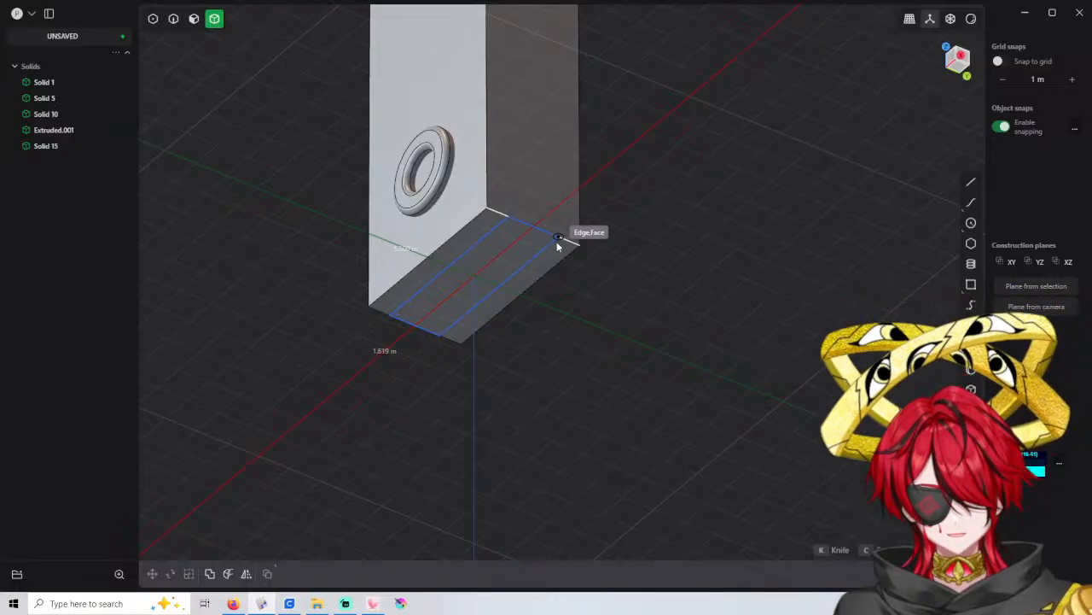
key("Tab")
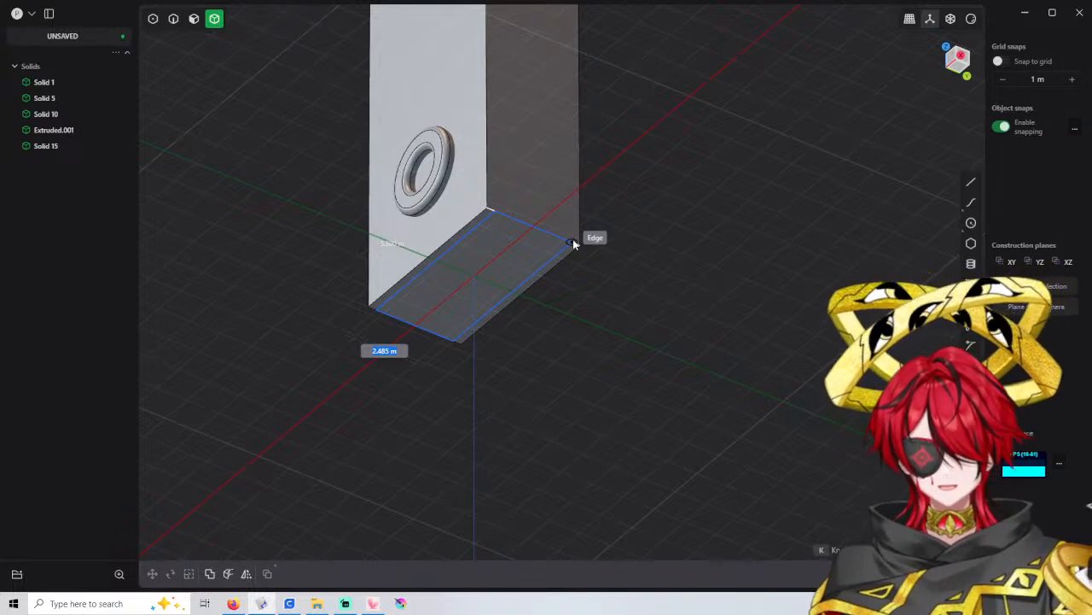
left_click(573, 239)
Chamfer the bar's two top edges above the plated faces with offset distances of -72 m and -0.25 m
middle_click_drag(572, 239, 556, 376)
scroll(579, 338, "down", 5)
scroll(555, 375, "up", 2)
scroll(548, 384, "down", 2)
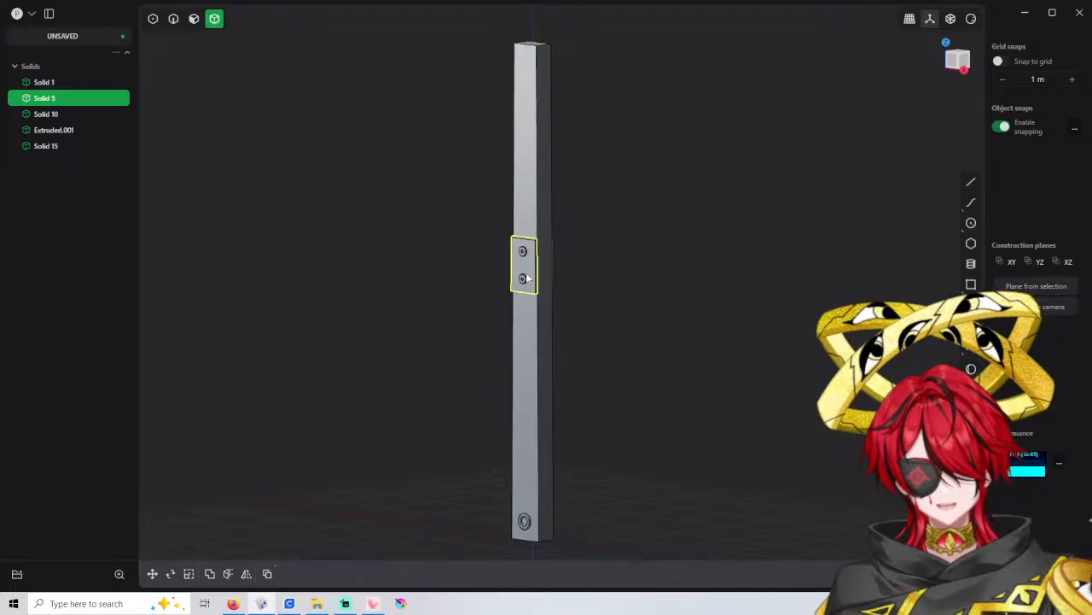
scroll(538, 289, "down", 2)
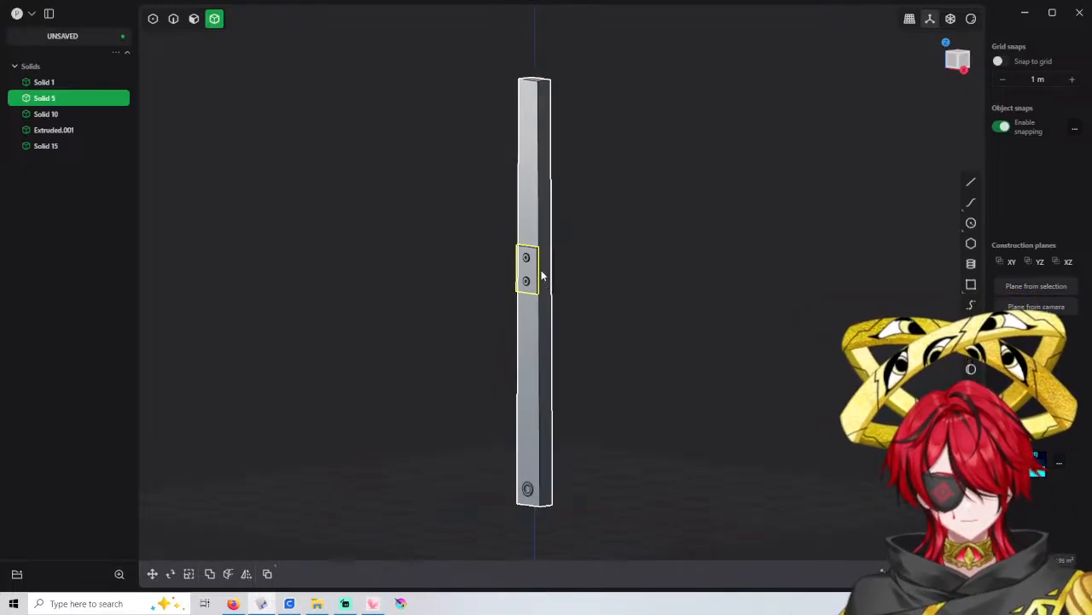
key("3")
middle_click_drag(553, 161, 572, 266, "shift")
key("2")
scroll(564, 225, "up", 2)
left_click(548, 184)
key("b")
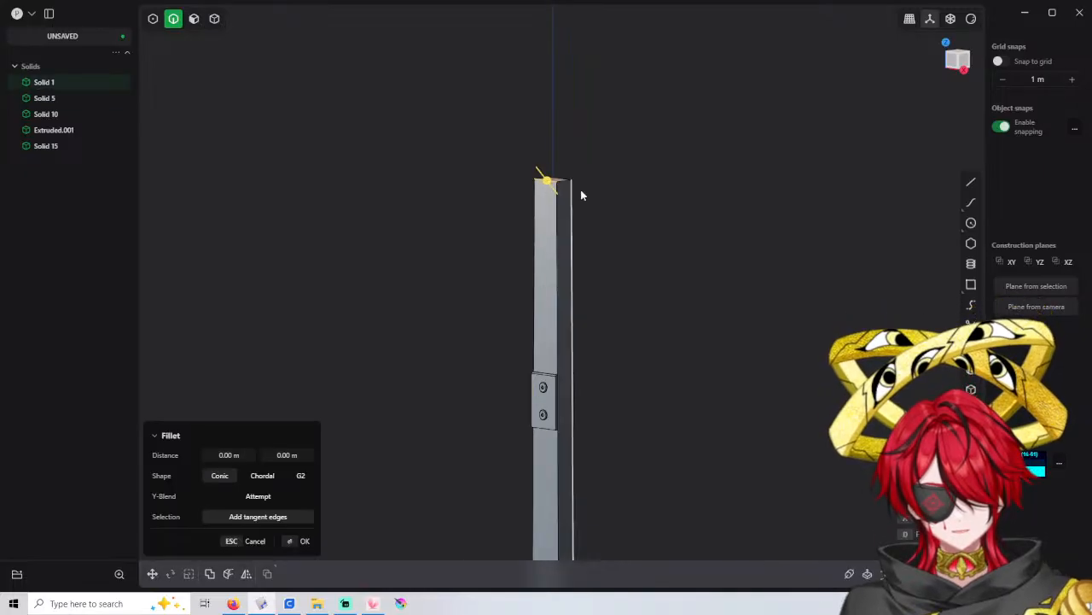
middle_click_drag(580, 191, 573, 192)
left_click(577, 172)
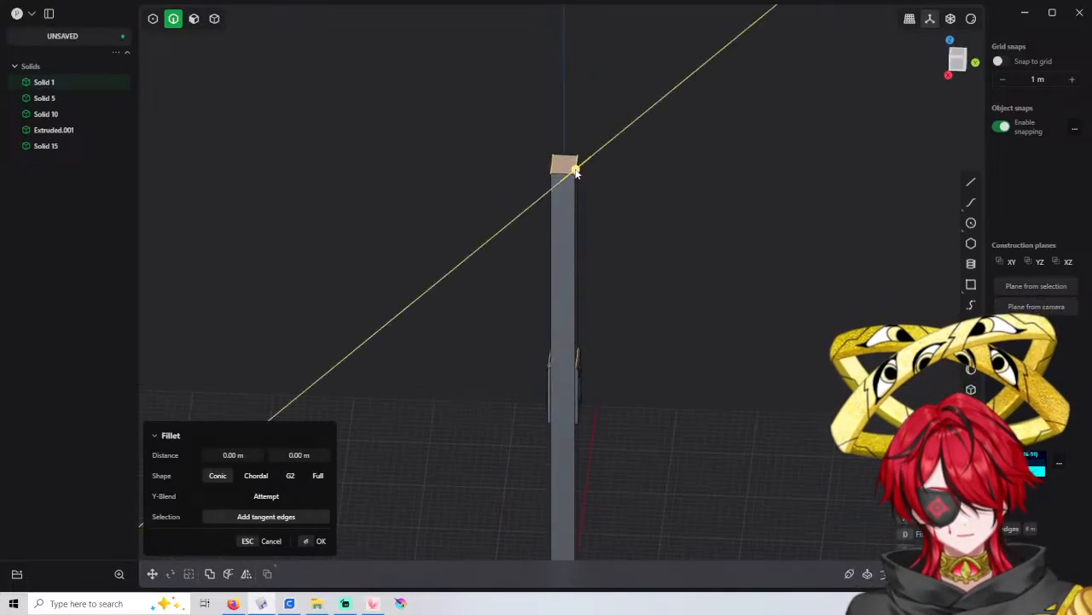
left_click_drag(576, 172, 574, 171)
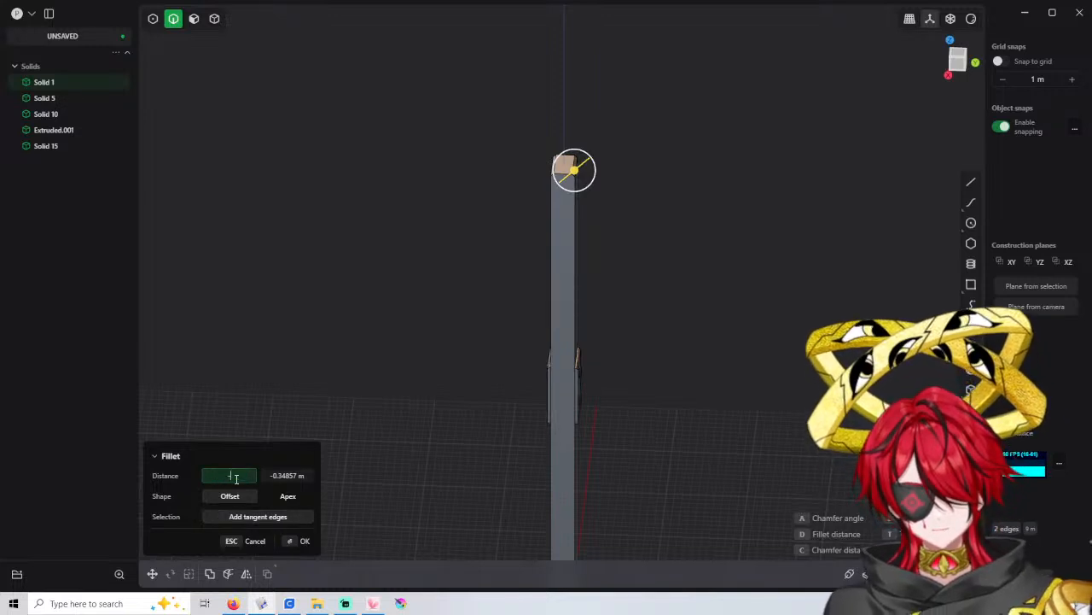
middle_click_drag(325, 431, 536, 355)
type("-72")
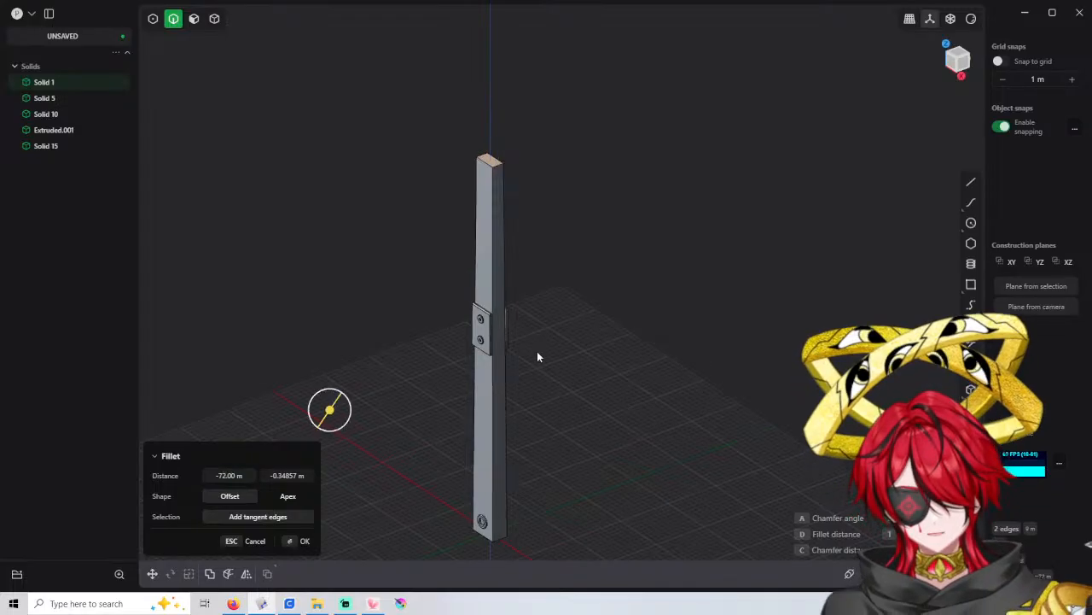
key("Return")
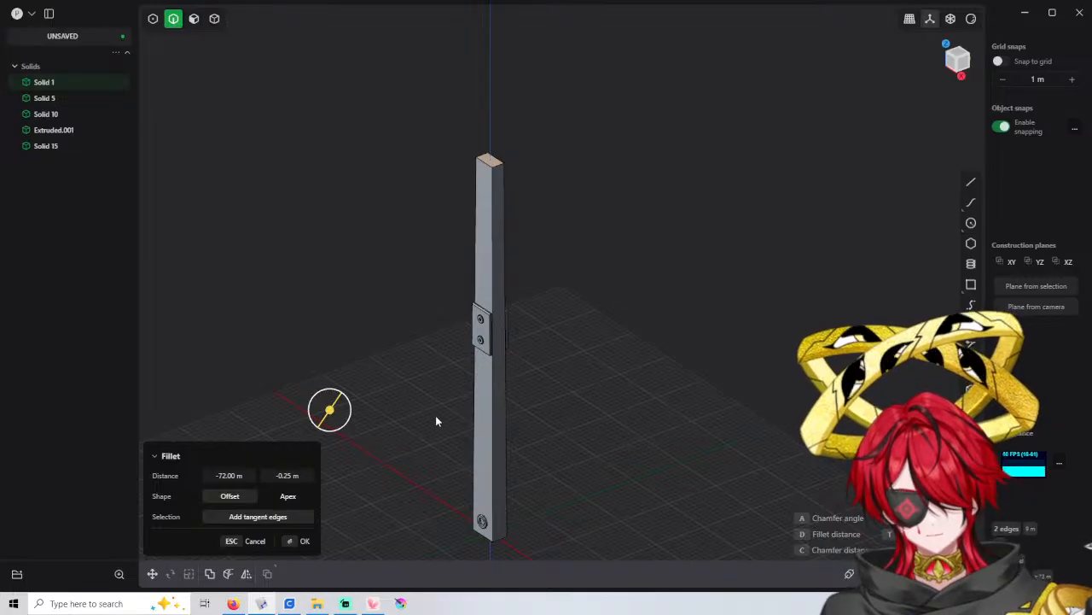
key("Return")
left_click(572, 443)
scroll(531, 439, "up", 1)
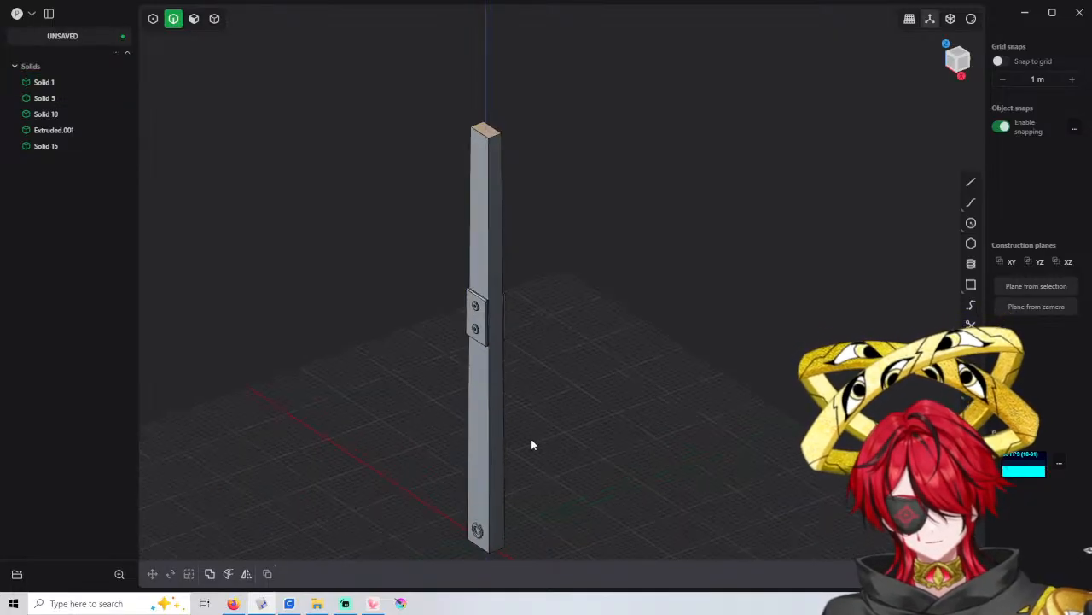
Offset the bar's two opposite ringed side faces outward by 0.25 m
key("3")
left_click(473, 421)
middle_click_drag(473, 420, 382, 402)
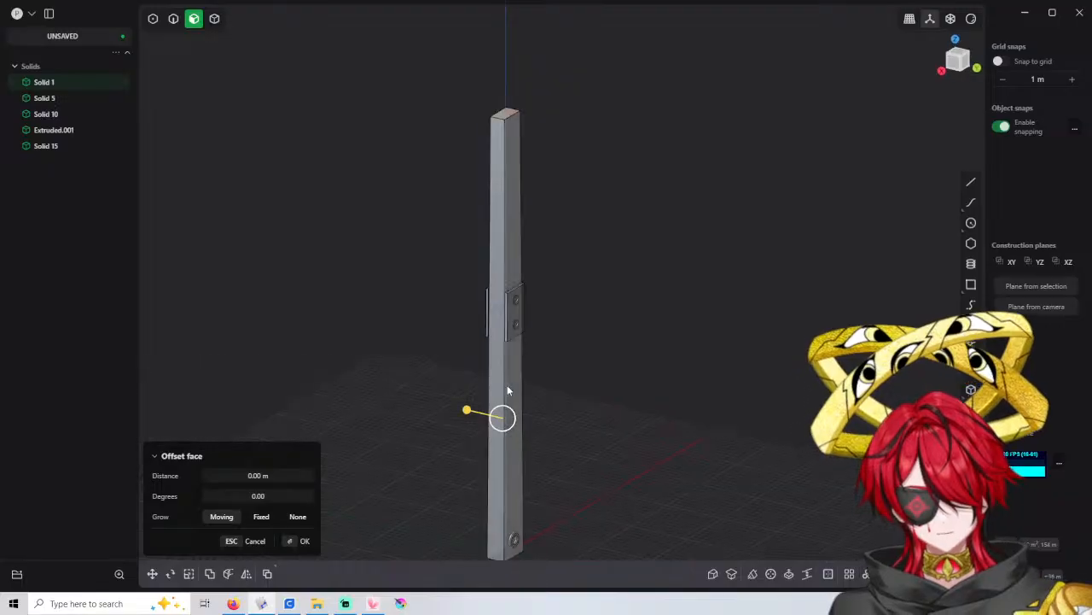
left_click(511, 386, "shift")
left_click_drag(544, 388, 407, 427)
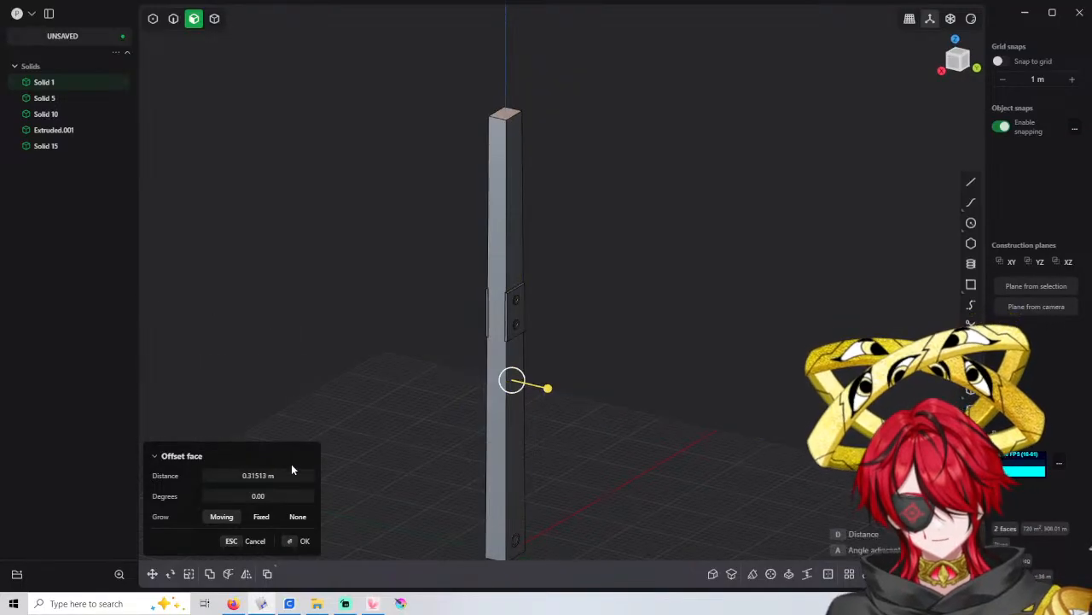
type("0")
key("Return")
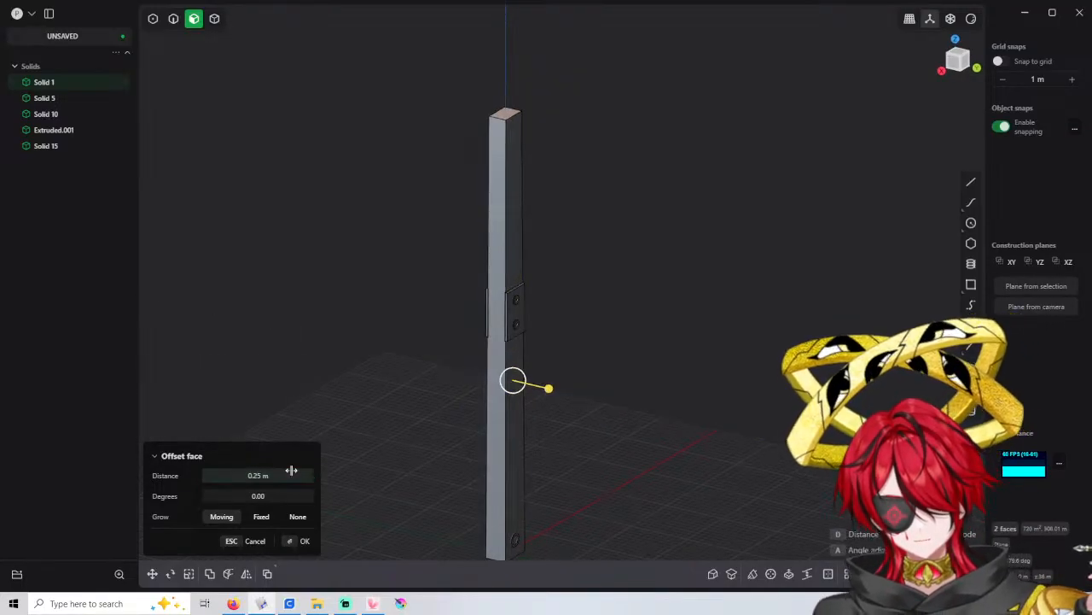
key("Escape")
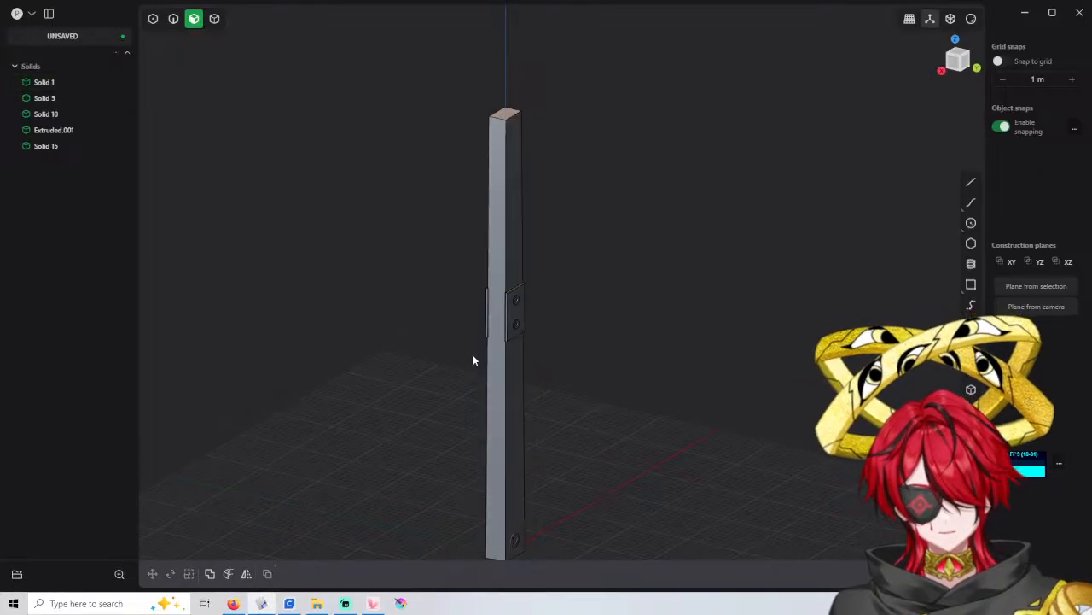
Delete the mirrored copy of the ring at the bar's lower end
middle_click_drag(474, 360, 545, 311)
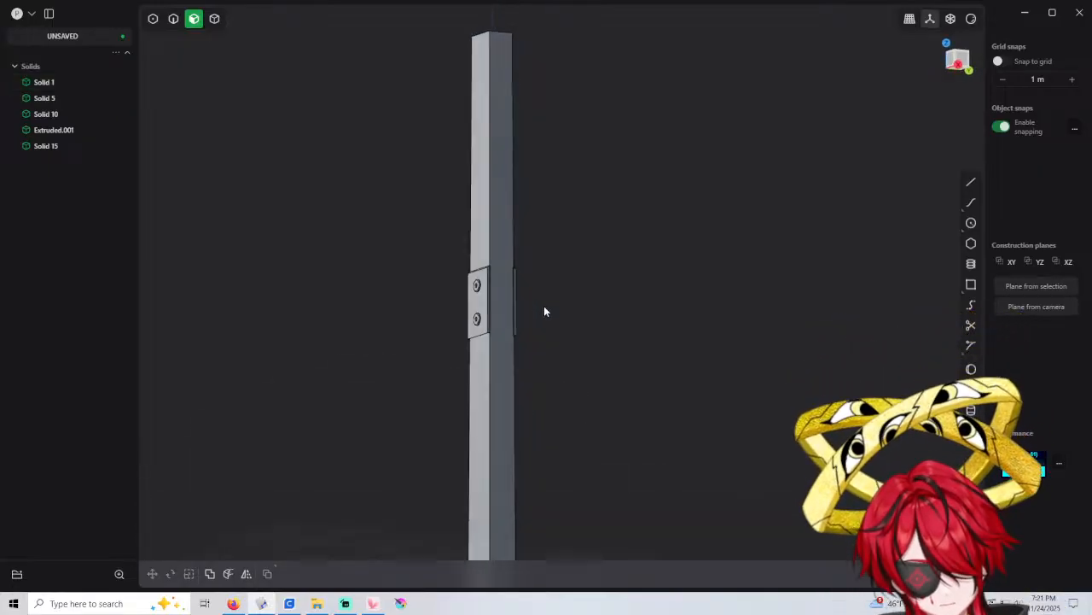
scroll(494, 313, "up", 5)
middle_click_drag(480, 322, 538, 315)
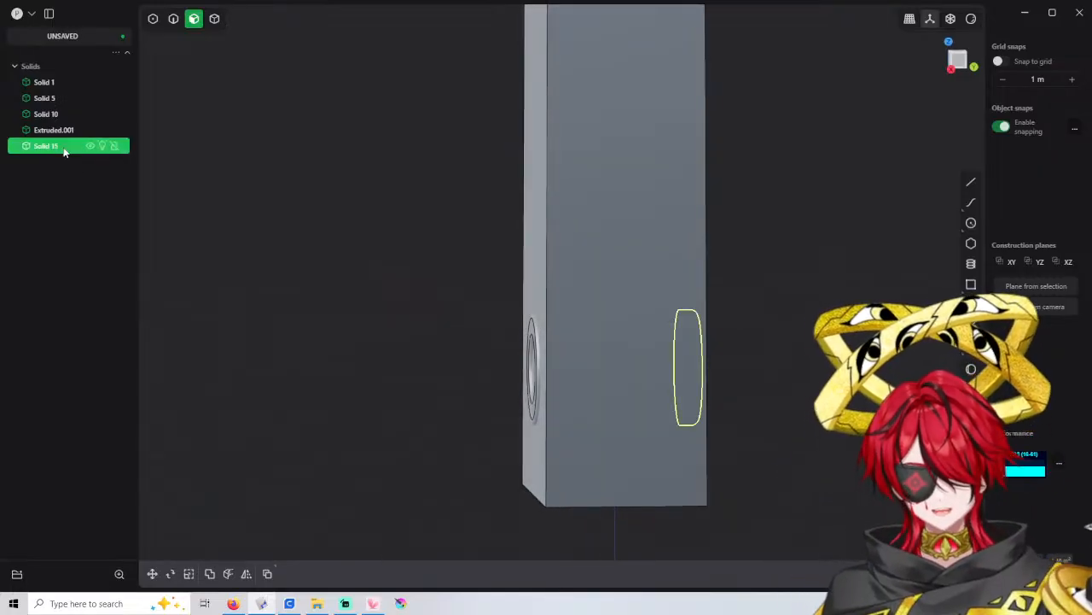
key("Delete")
Move the remaining lower ring outward along the Y axis by about -0.23 m so it protrudes from the bar's face
left_click(532, 369)
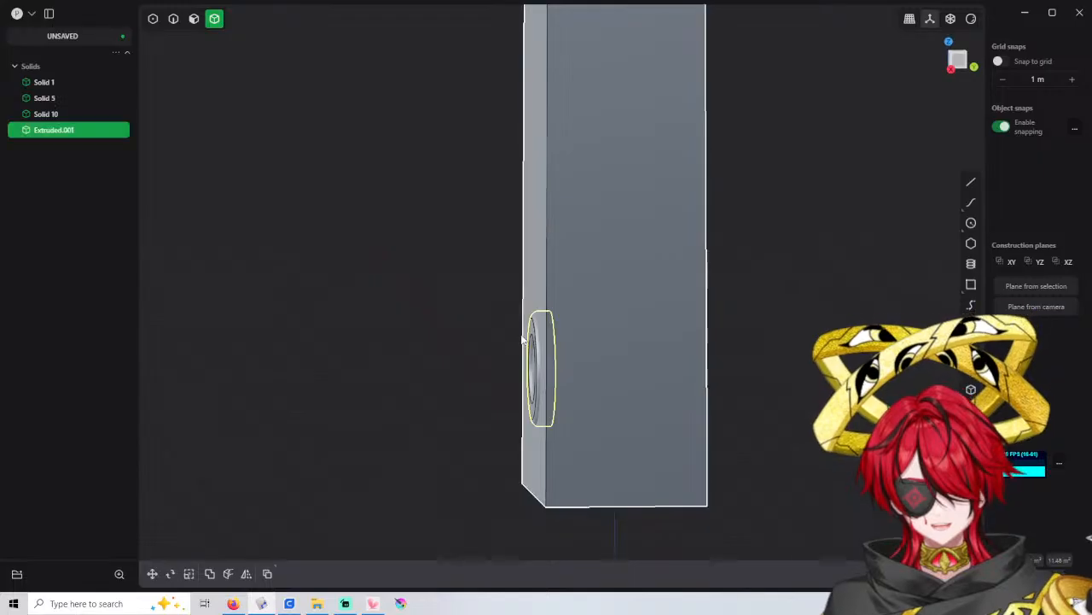
middle_click_drag(532, 368, 560, 348)
key("g")
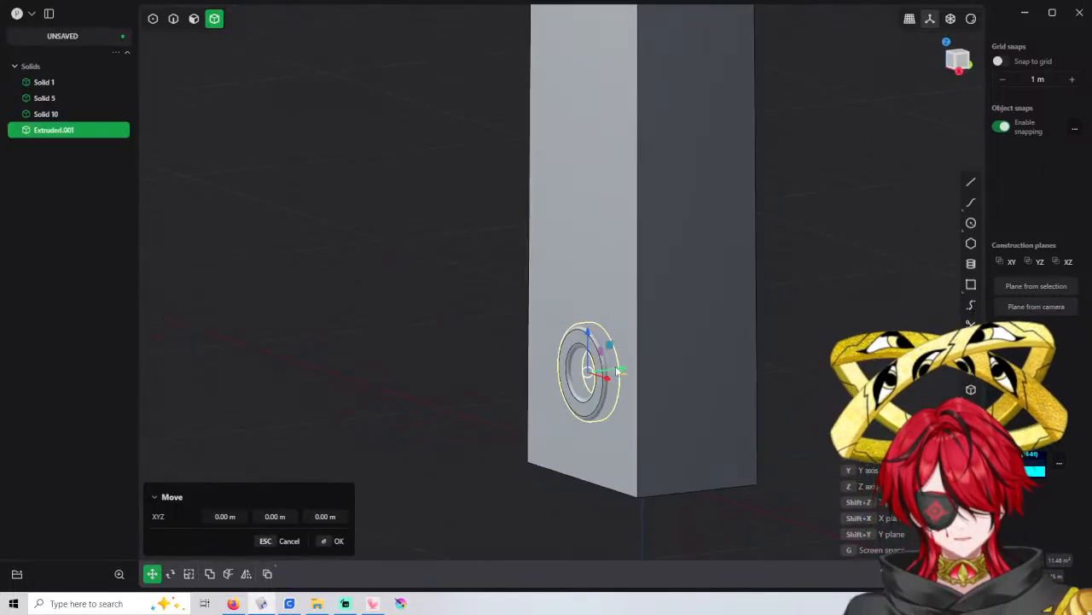
left_click_drag(617, 369, 611, 371)
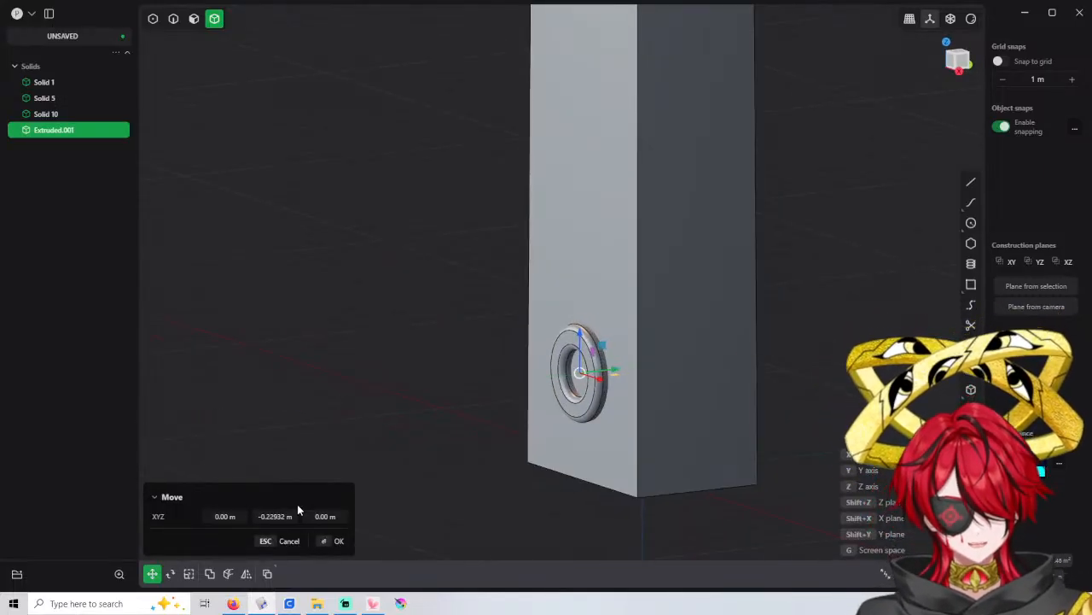
right_click(417, 430)
scroll(531, 385, "down", 2)
left_click(452, 383)
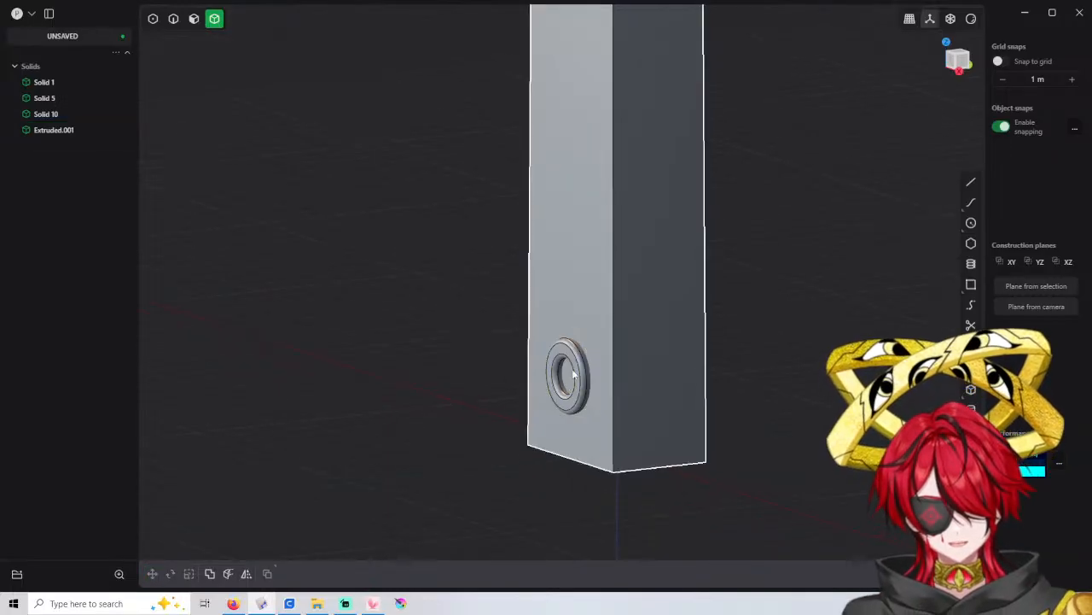
Mirror the repositioned lower ring across the Y axis onto the bar's opposite face
scroll(574, 372, "down", 1)
key("alt+x")
left_click(638, 440)
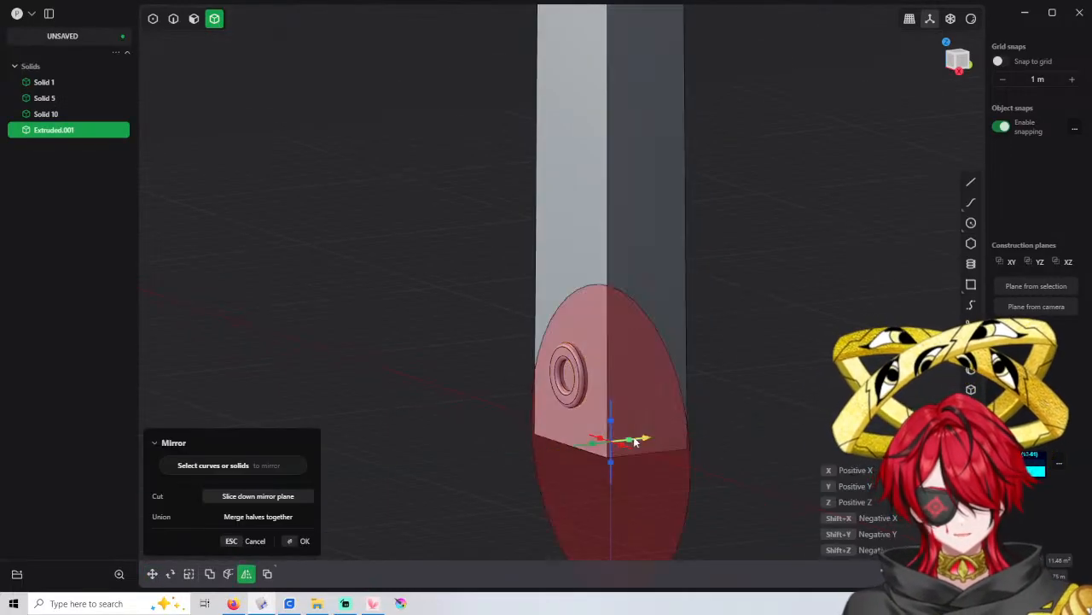
right_click(634, 437)
left_click(483, 349)
Examine the whole bar from several angles, checking its taper, the side plates and the lower rings
scroll(483, 350, "down", 1)
middle_click_drag(483, 350, 426, 576, "shift")
scroll(496, 405, "down", 3)
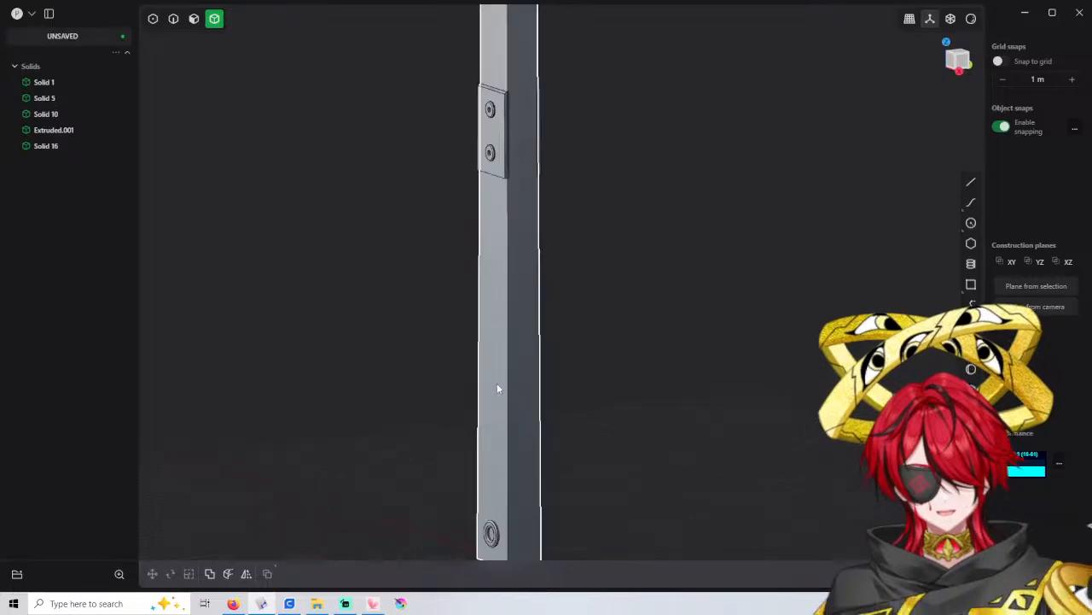
middle_click_drag(497, 383, 538, 402)
scroll(548, 352, "down", 1)
middle_click_drag(547, 352, 457, 279)
scroll(456, 280, "up", 1)
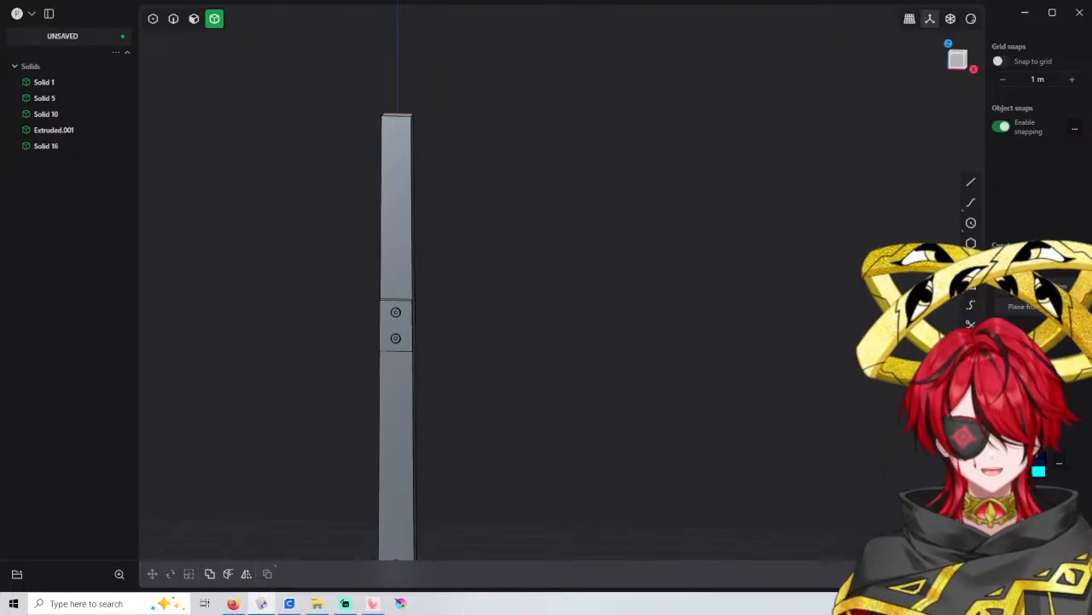
middle_click_drag(486, 132, 618, 19, "shift")
middle_click_drag(551, 110, 490, 122)
scroll(499, 121, "down", 2)
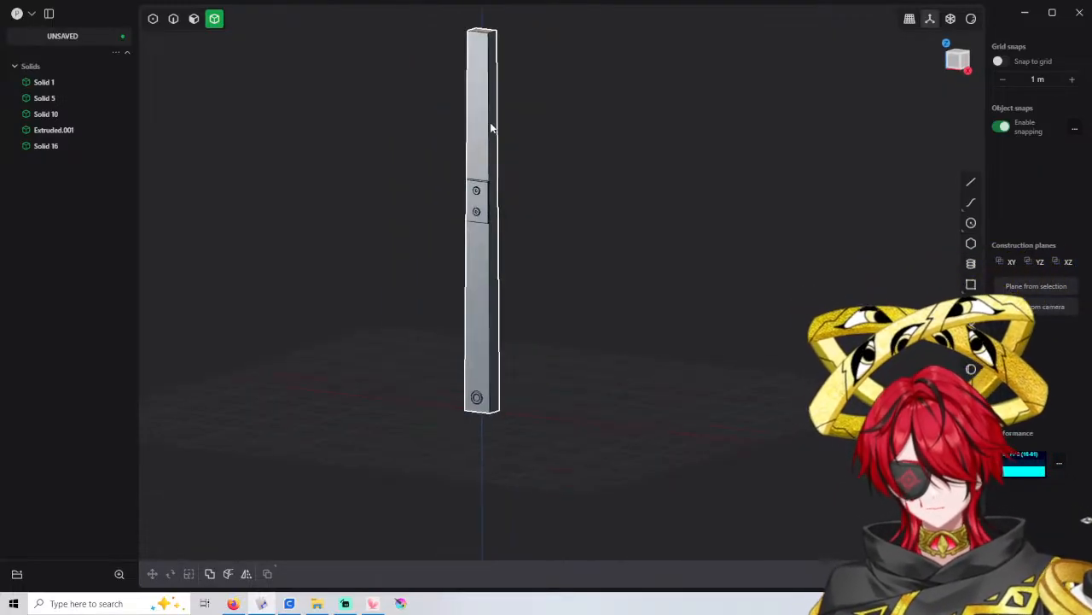
scroll(490, 122, "up", 1)
scroll(495, 187, "up", 1)
scroll(496, 193, "up", 1)
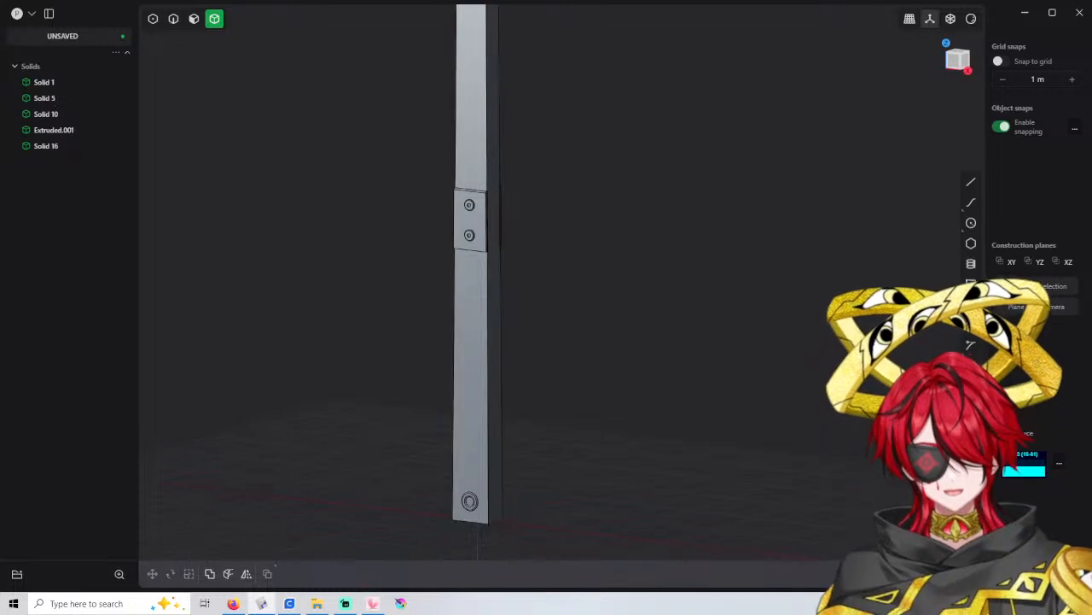
middle_click_drag(513, 403, 512, 181, "shift")
scroll(484, 280, "up", 2)
scroll(488, 271, "up", 1)
middle_click_drag(481, 254, 483, 301)
scroll(534, 304, "up", 1)
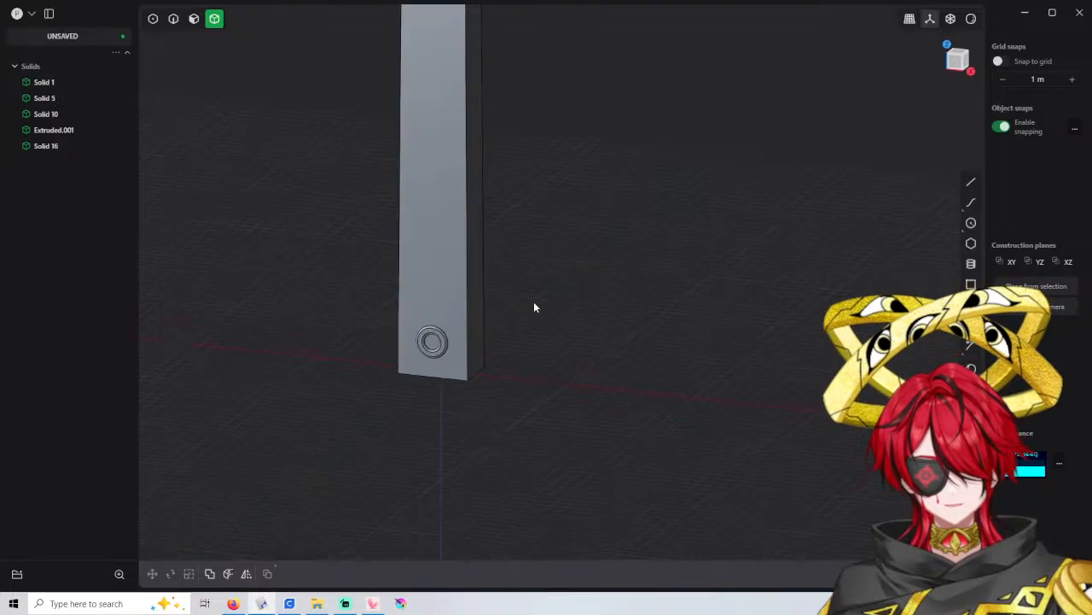
left_click(971, 285)
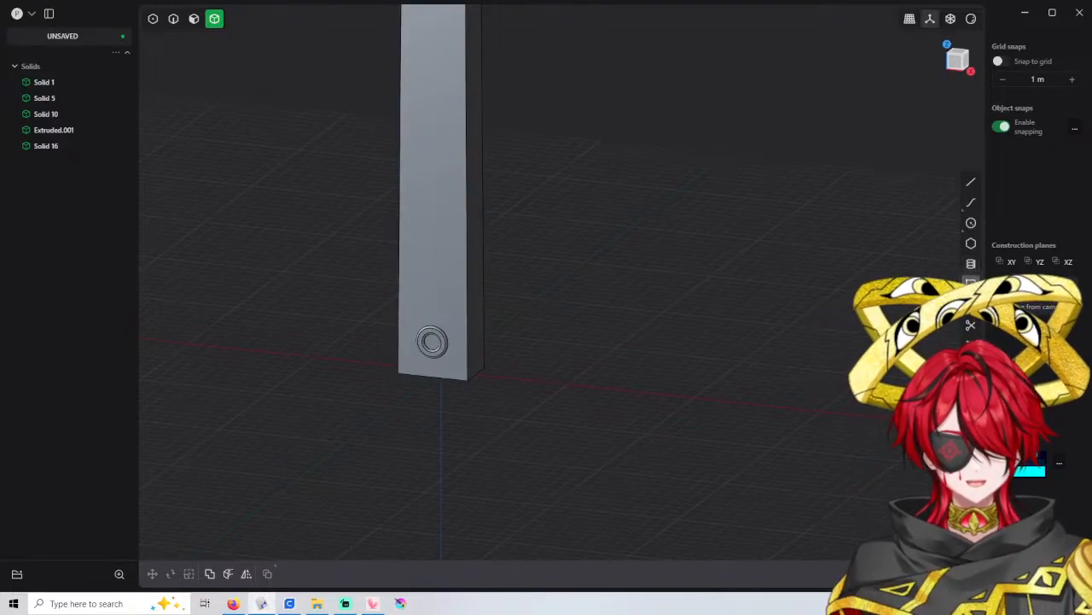
middle_click_drag(454, 334, 461, 306)
scroll(480, 335, "up", 1)
key("Escape")
Draw a 2.5 m vertical line upward from the midpoint of the bottom edge on the bar's side face without rings
left_click(972, 182)
scroll(432, 268, "up", 1)
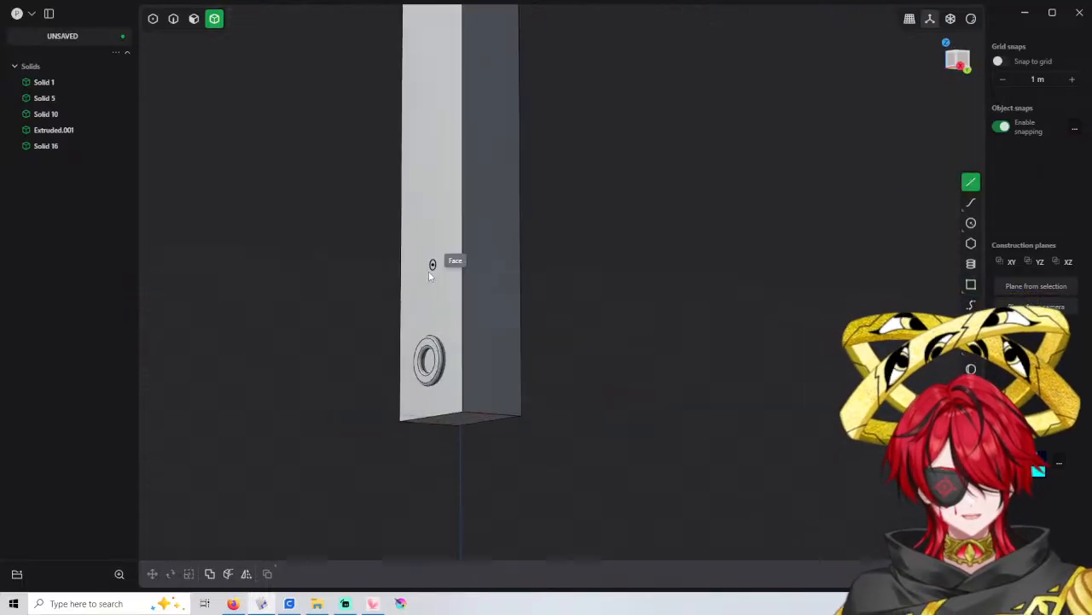
left_click(496, 420)
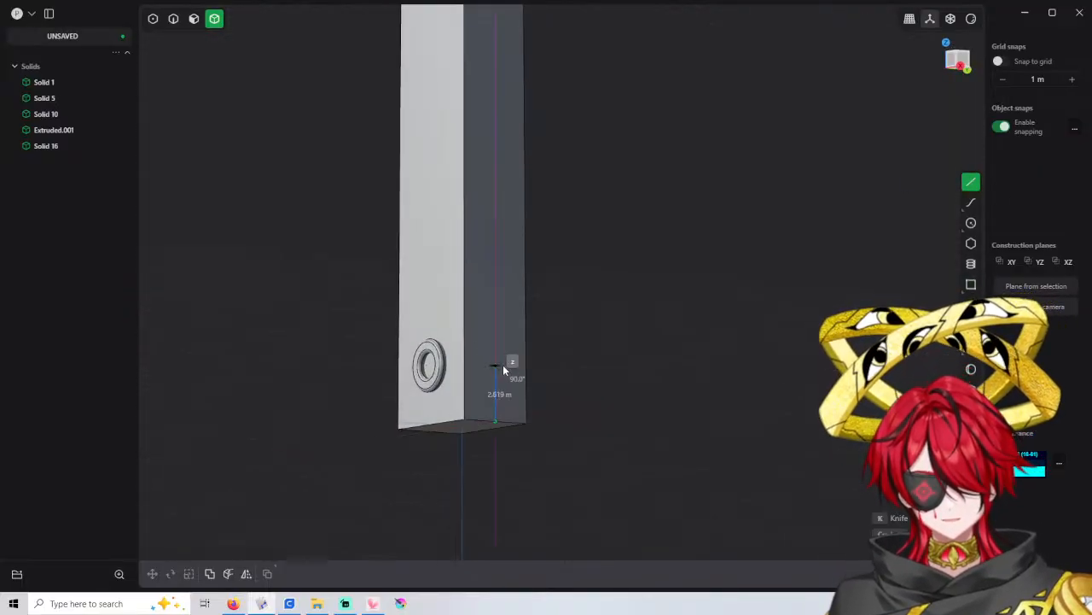
type("2.5")
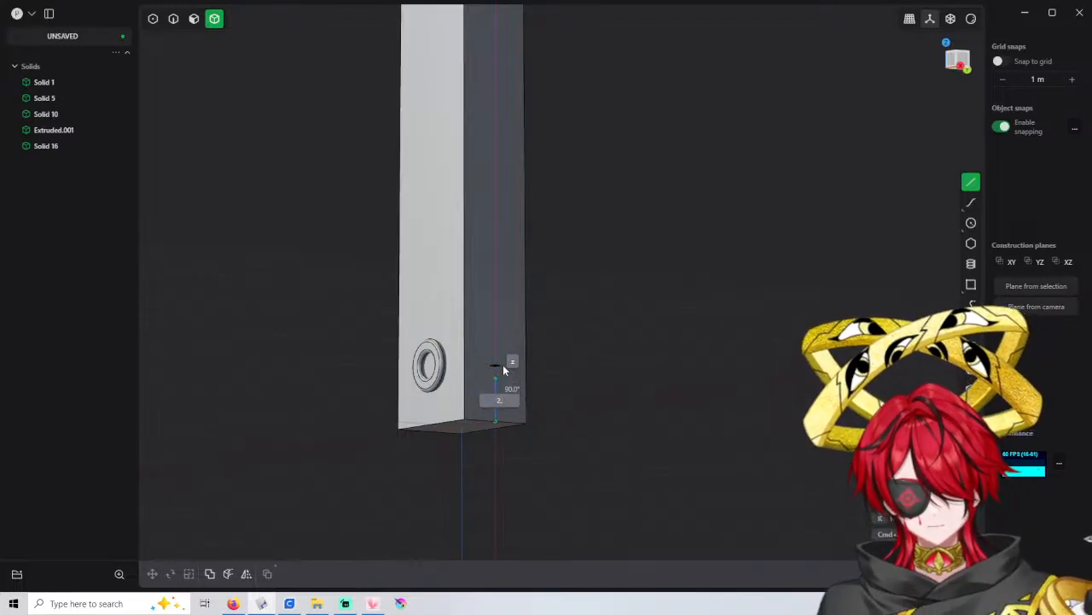
key("Return")
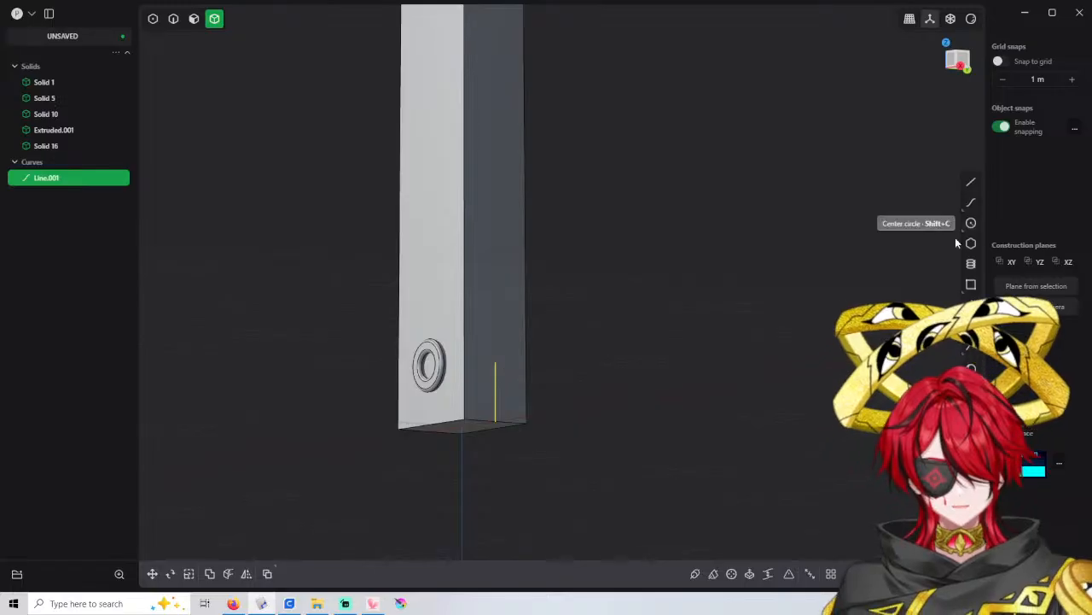
Draw a 2.5 m by 2.5 m square on the side face, centred on the upper end of the vertical line
left_click(972, 285)
scroll(491, 364, "up", 1)
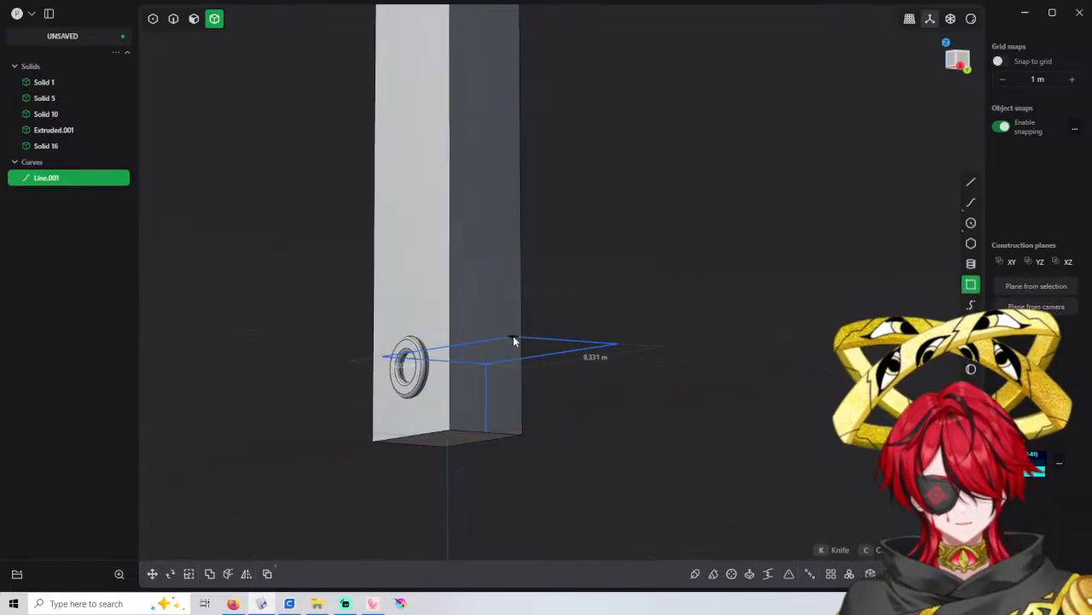
left_click(961, 66)
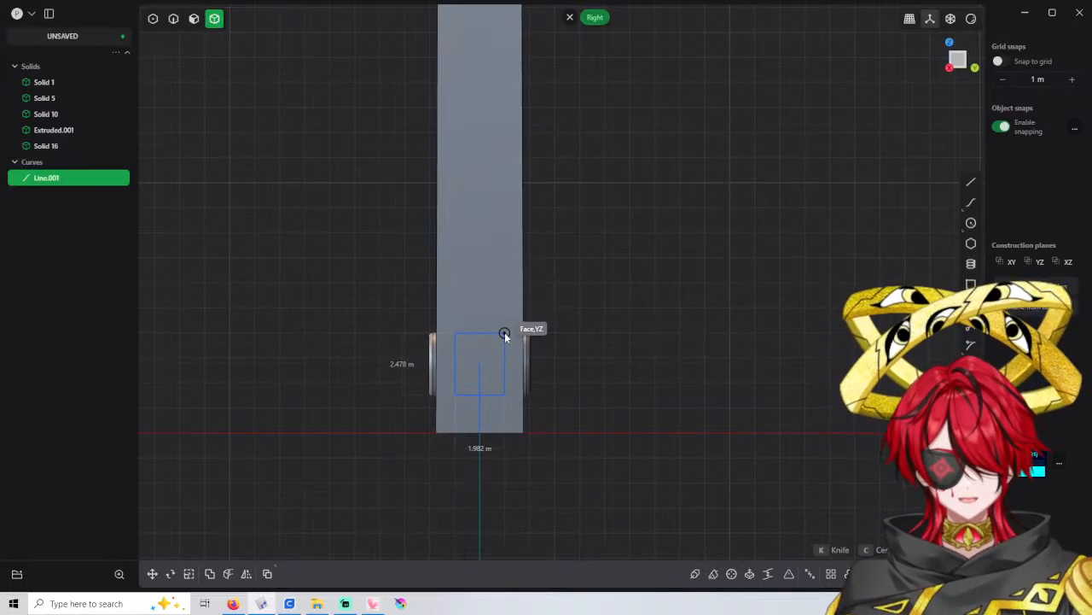
key("Tab")
key("Tab")
type("2")
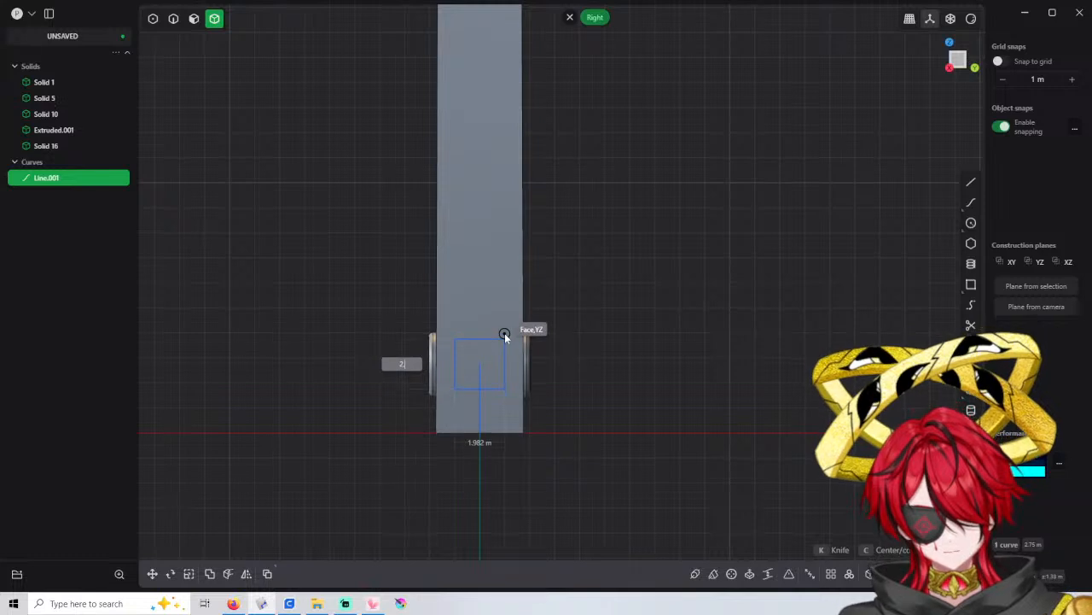
type(".5")
key("Tab")
type("2")
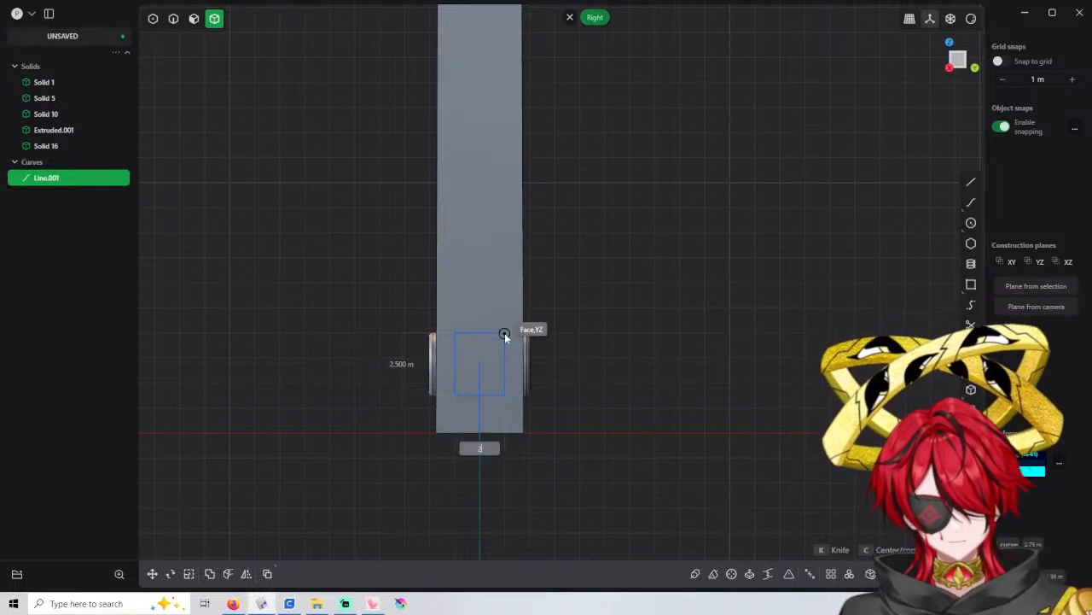
type(".5")
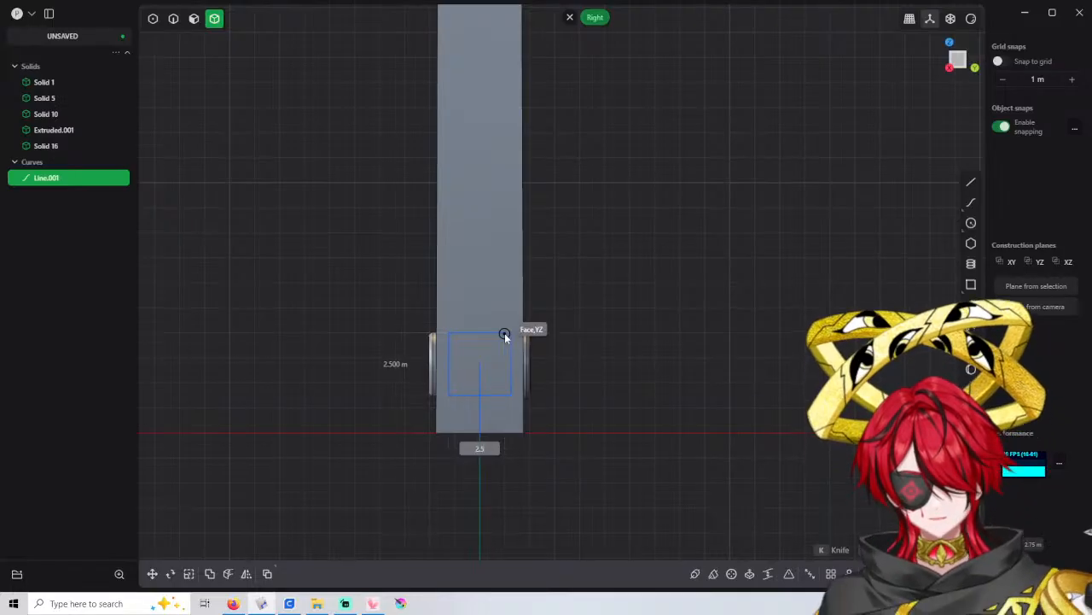
key("Return")
Extrude the square into a very thin separate solid and delete its rectangle curve
middle_click_drag(507, 331, 526, 350)
left_click(525, 349)
key("e")
left_click_drag(554, 342, 549, 342)
key("Return")
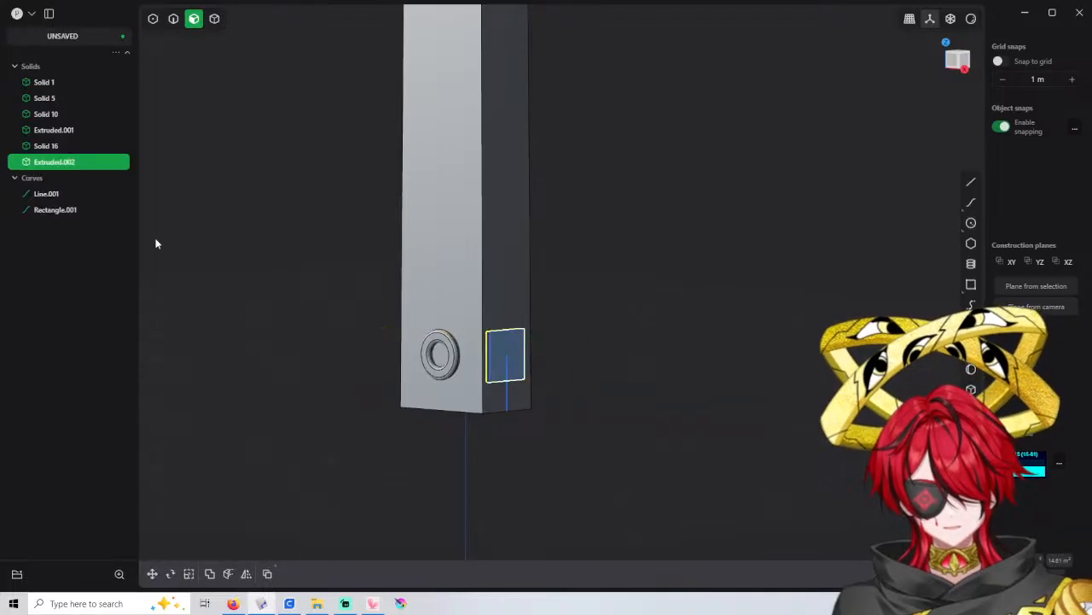
left_click(61, 210)
key("Delete")
Offset the thin square solid's outer face by 1.5 m to form a block protruding from the bar
left_click(497, 334)
key("o")
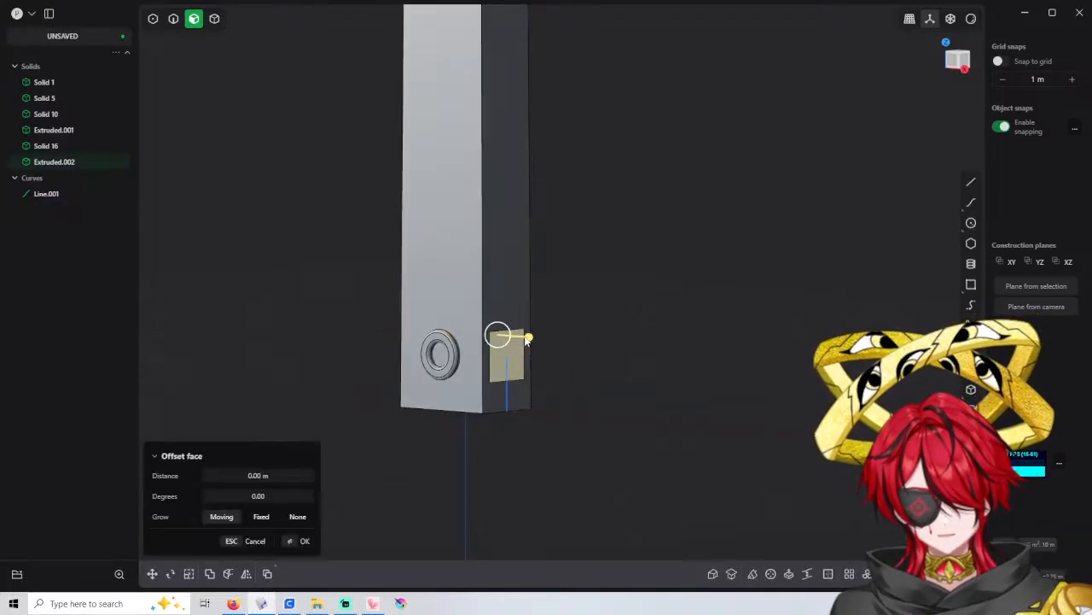
left_click_drag(498, 333, 540, 346)
middle_click_drag(540, 346, 590, 341)
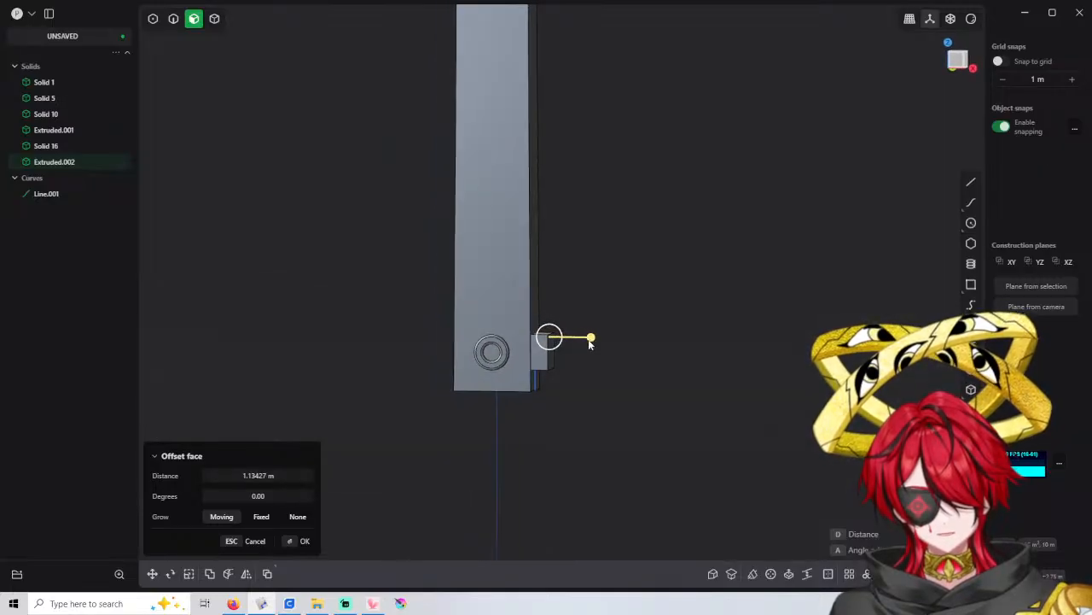
left_click_drag(604, 341, 597, 341)
left_click(287, 477)
type("1.5")
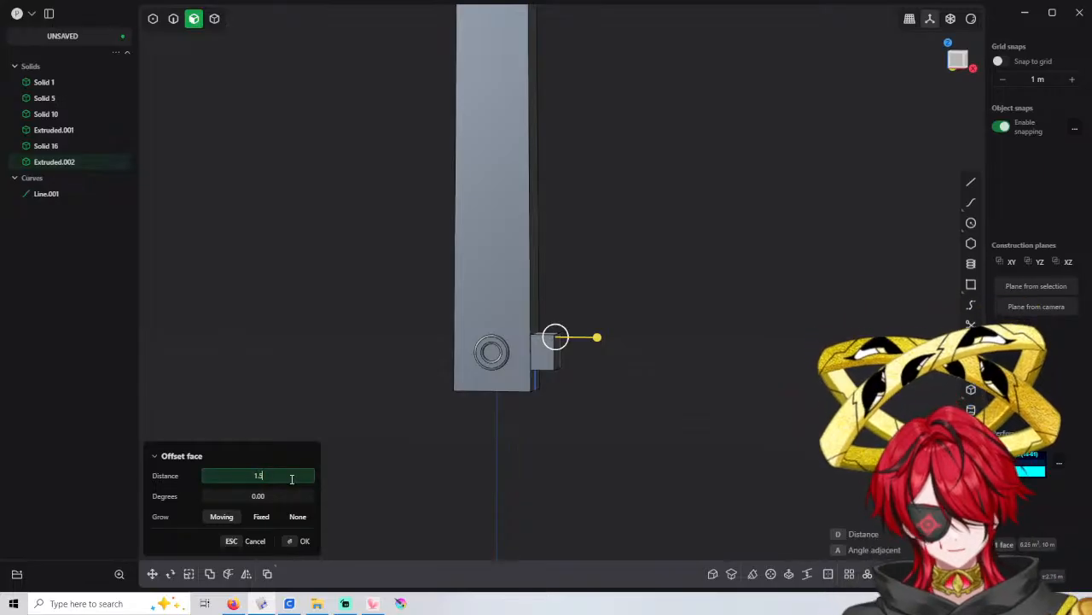
key("Return")
key("Return")
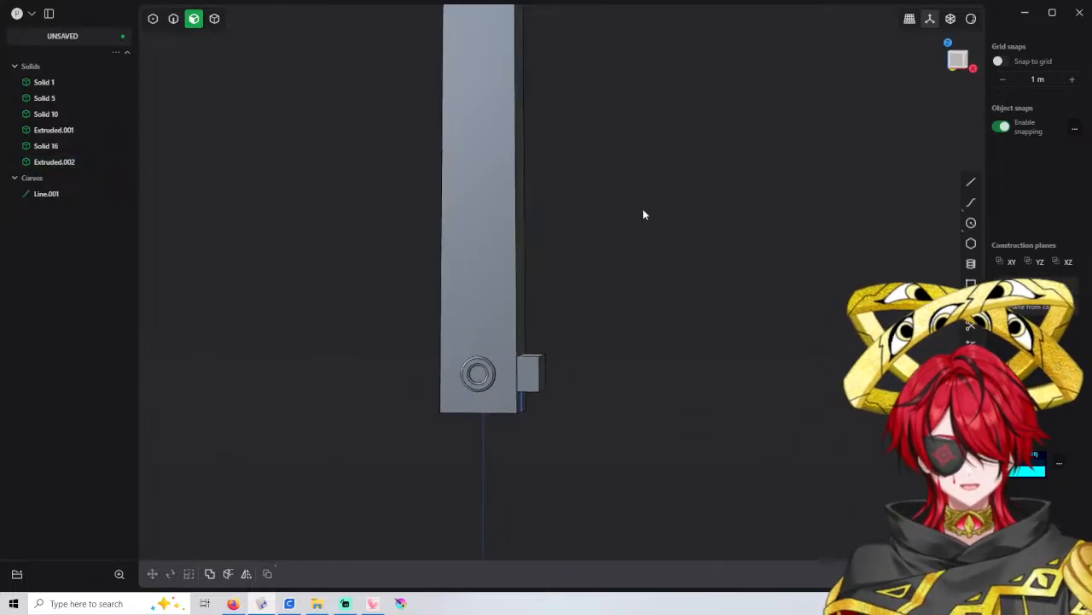
In back view, start a polyline at the block's upper outer corner with an 8 m outward-slanting segment and a 3 m horizontal segment
left_click(954, 75)
middle_click_drag(672, 256, 631, 220, "shift")
middle_click_drag(526, 219, 862, 234, "shift")
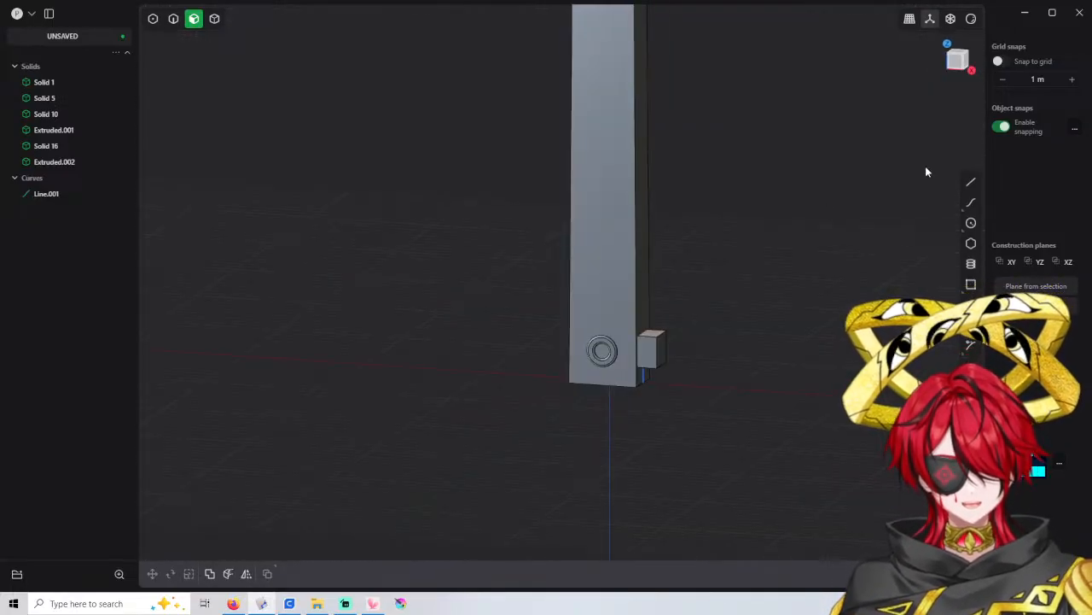
middle_click_drag(826, 203, 218, 241)
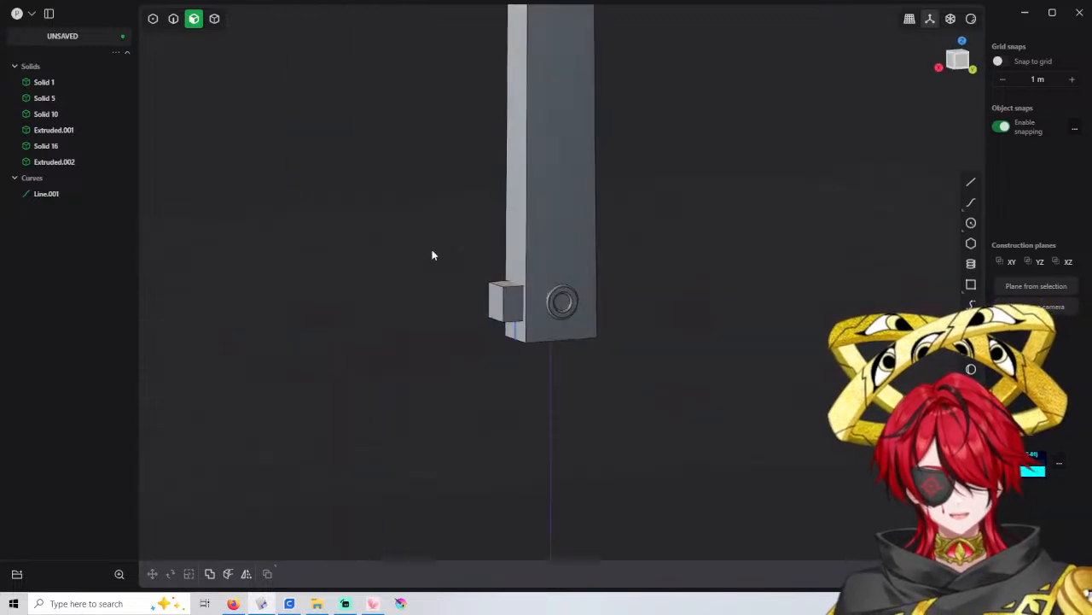
left_click(554, 260)
left_click(961, 61)
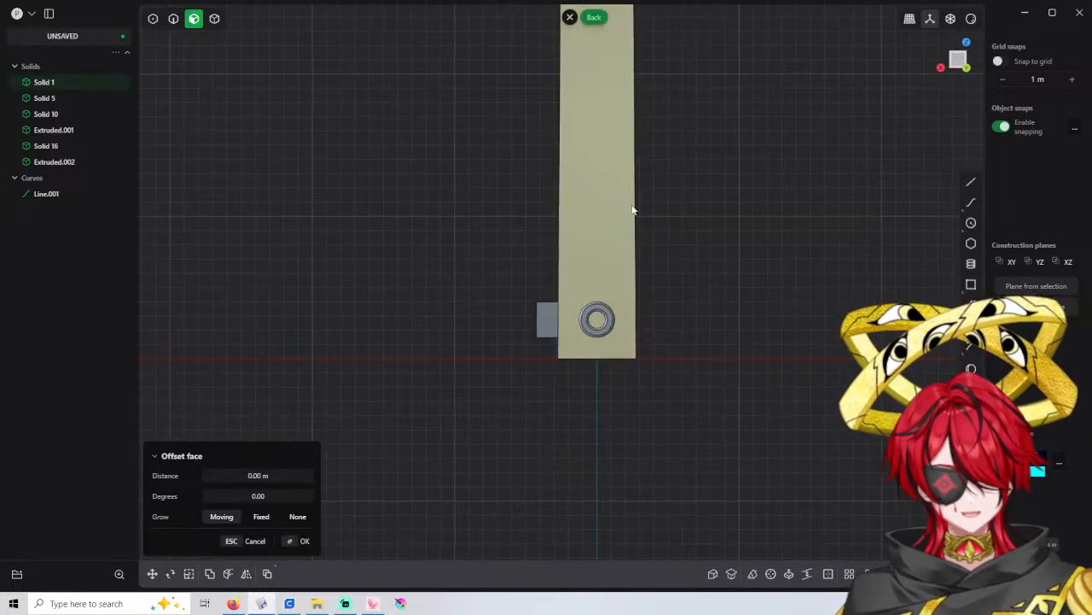
left_click(483, 196)
left_click(970, 182)
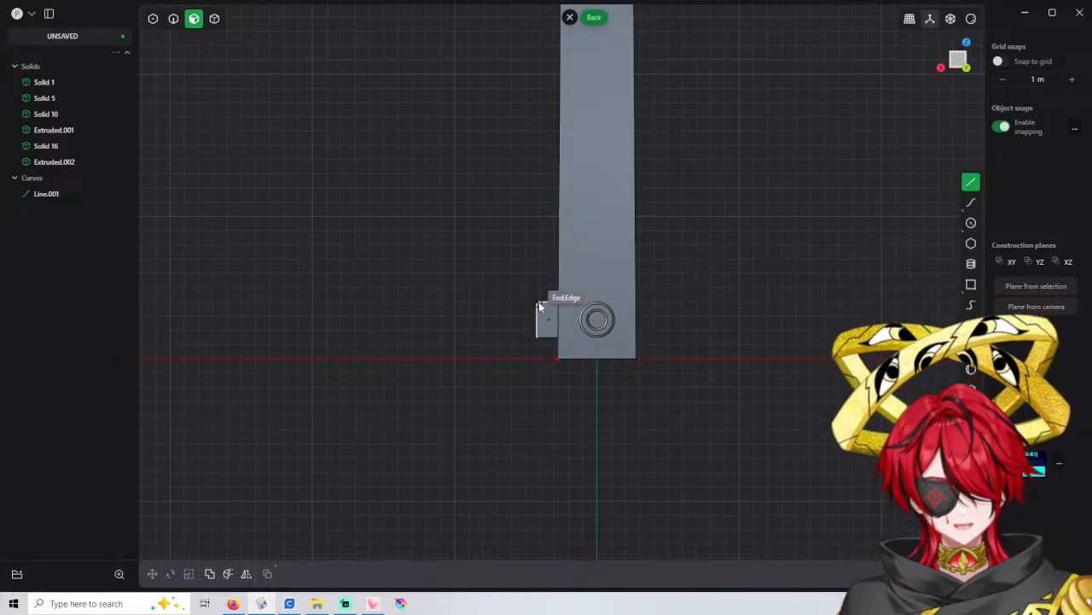
left_click(536, 302)
middle_click_drag(498, 243, 526, 282, "shift")
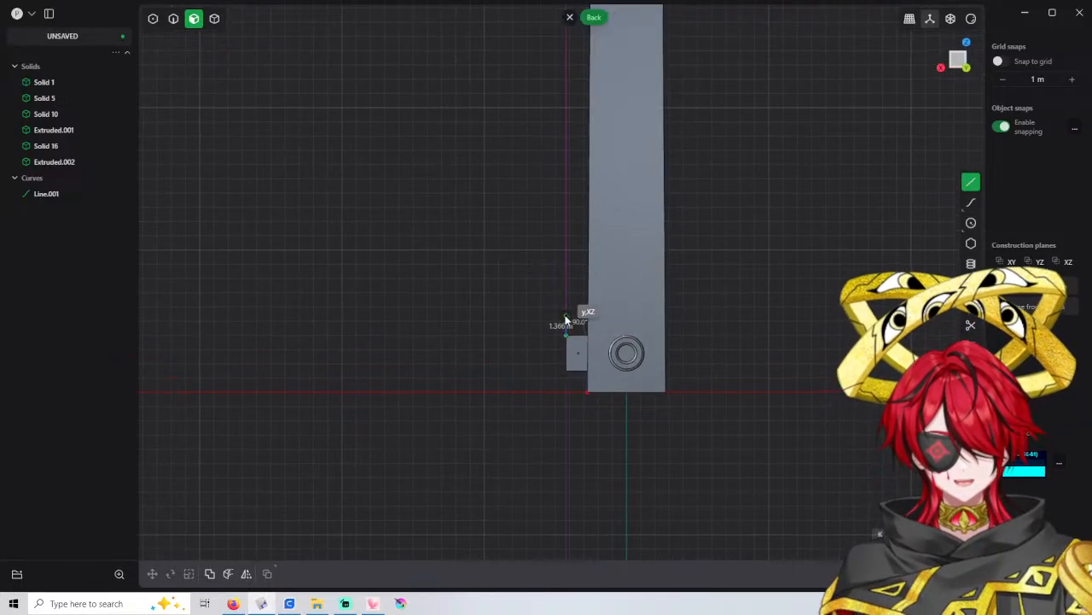
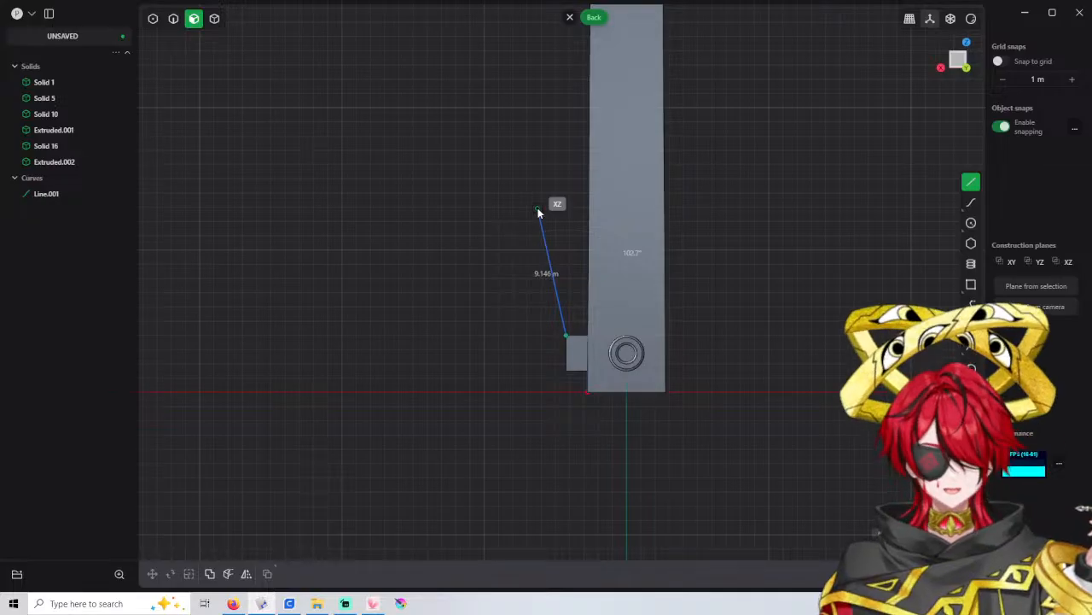
key("Tab")
type("8")
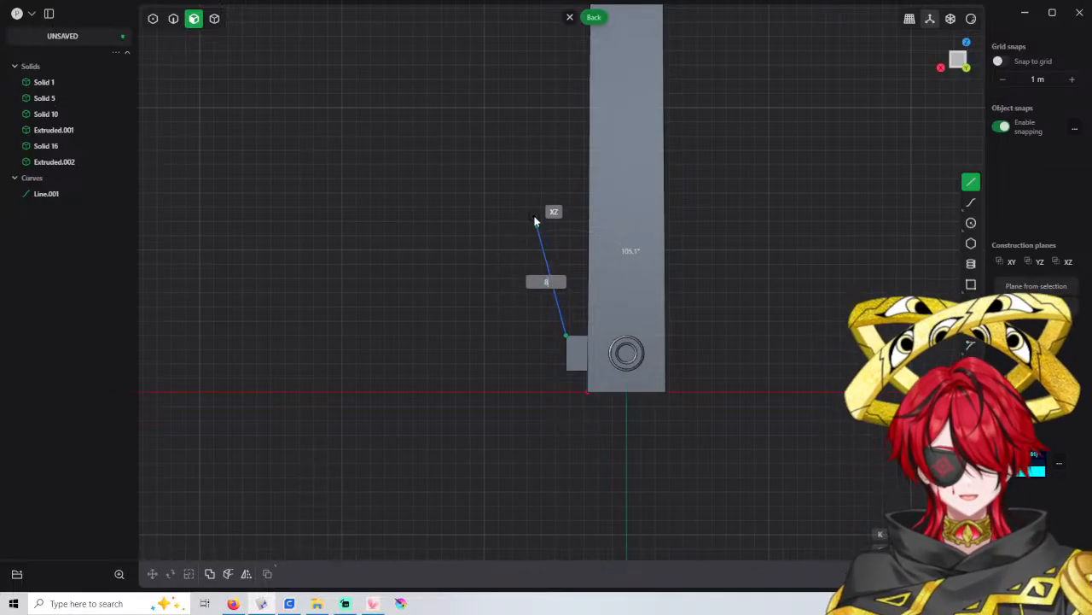
key("Return")
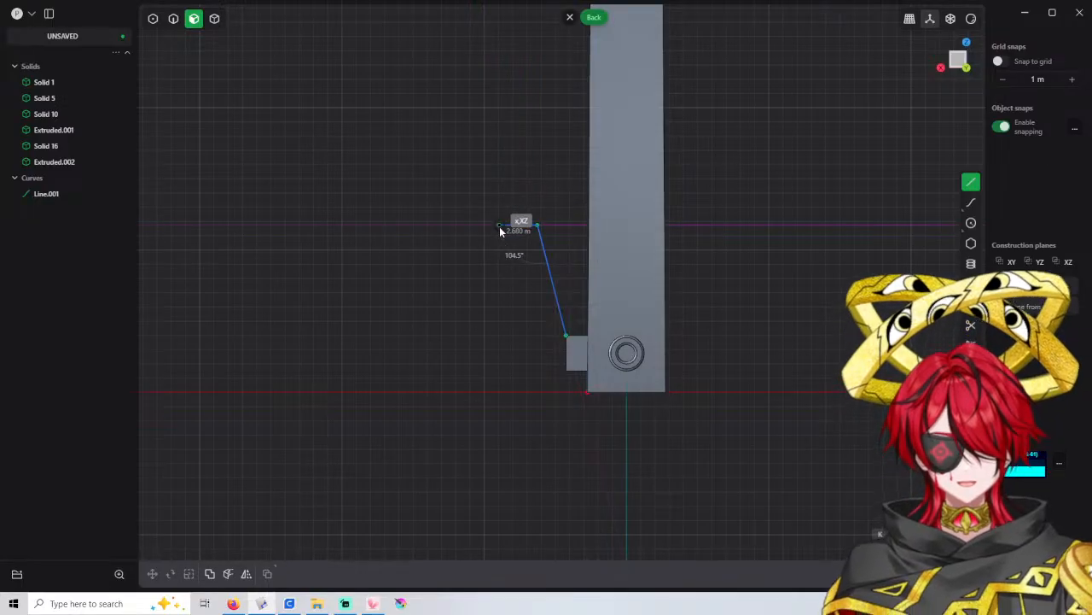
key("Tab")
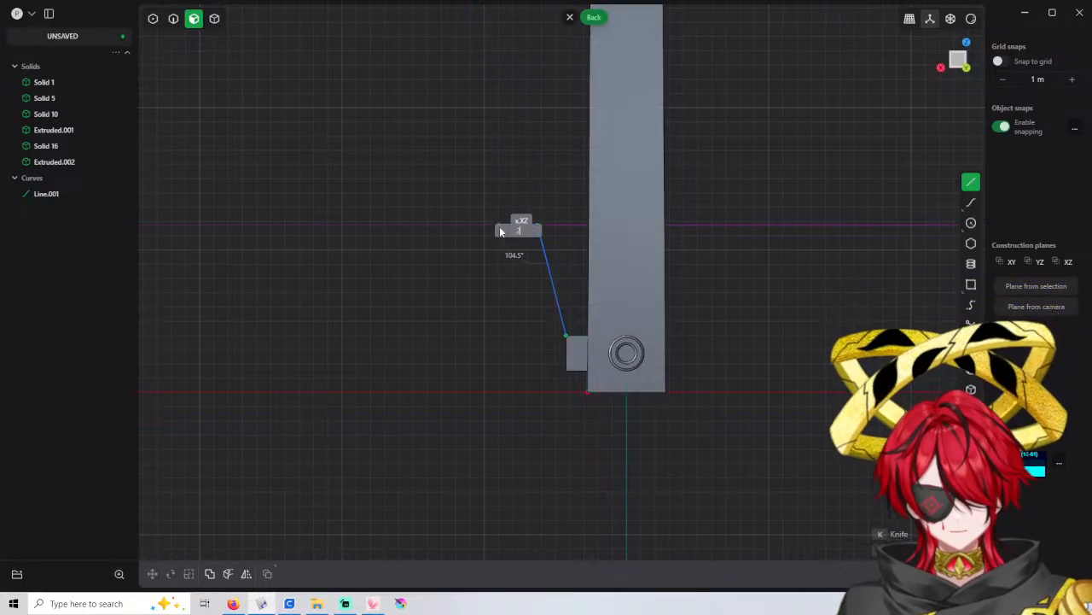
type("3")
key("Return")
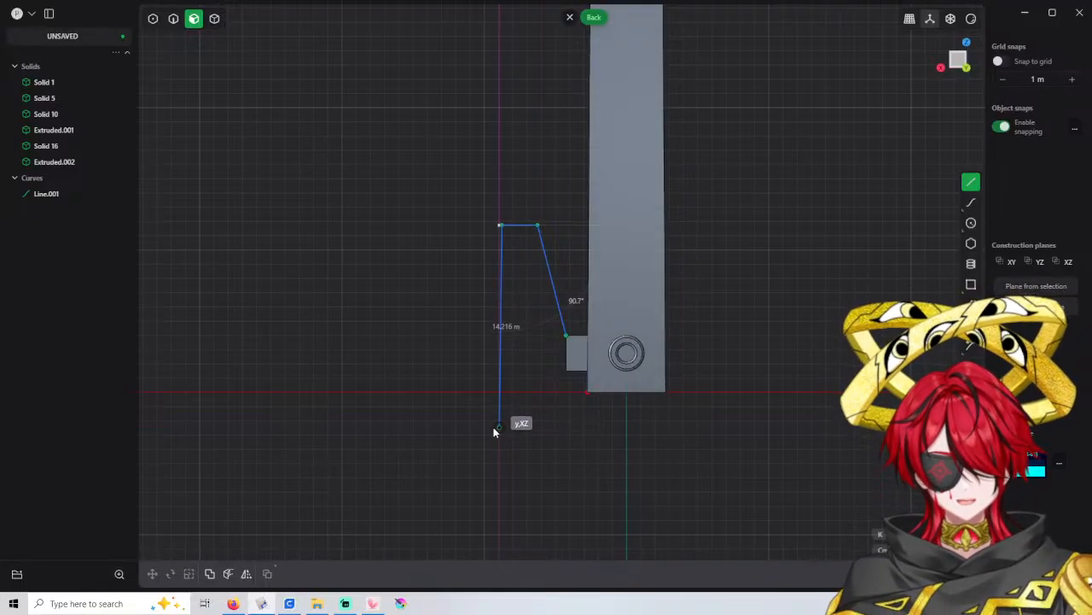
Continue the polyline about 14.2 m downward, add a horizontal bottom segment, and close it through the block's lower outer corner
left_click(499, 429)
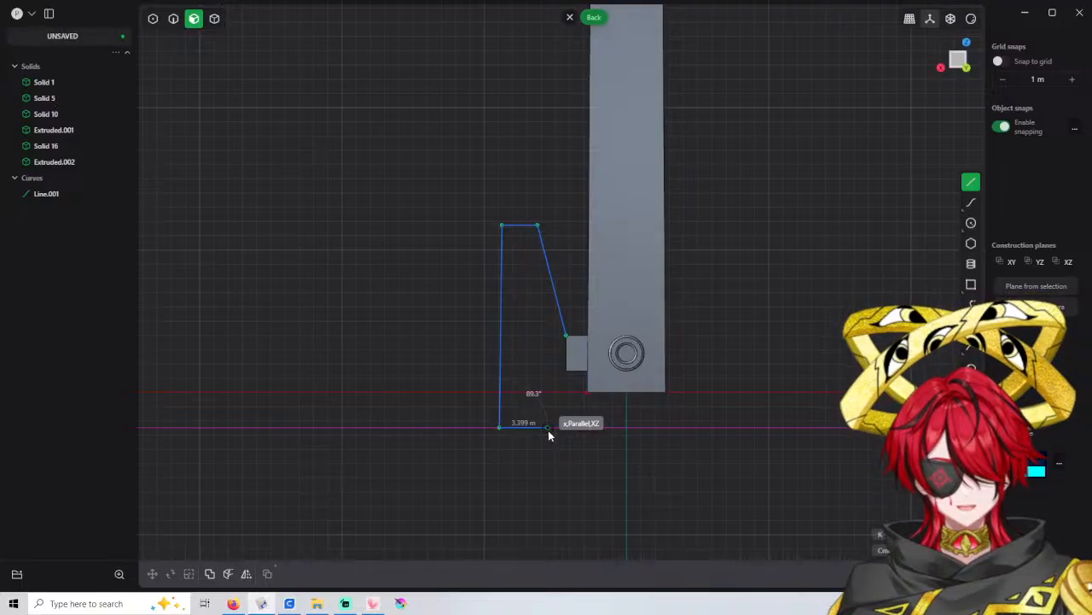
left_click(555, 430)
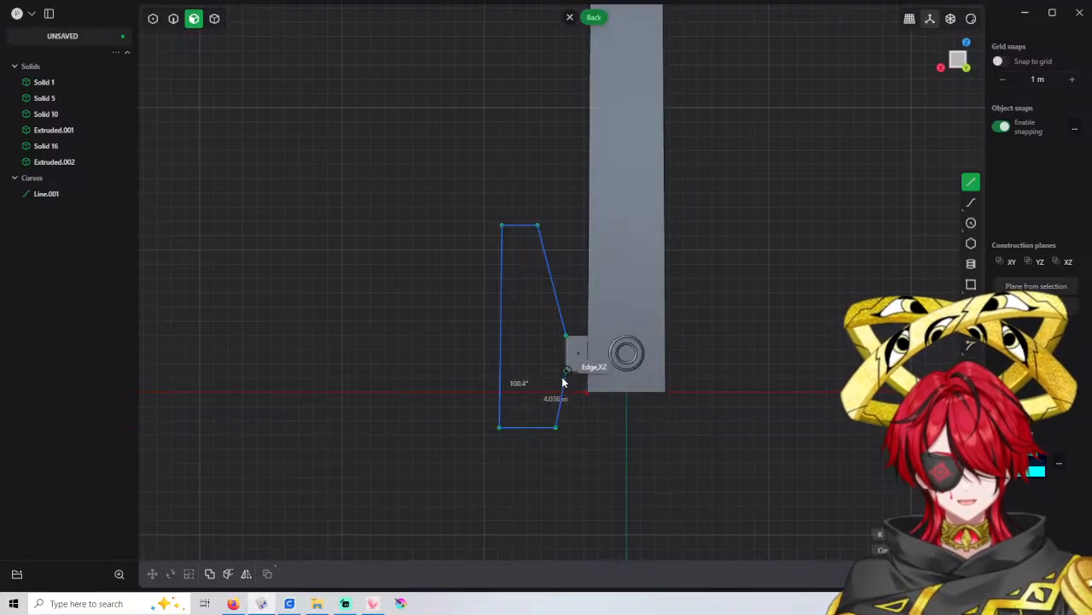
scroll(562, 379, "up", 2)
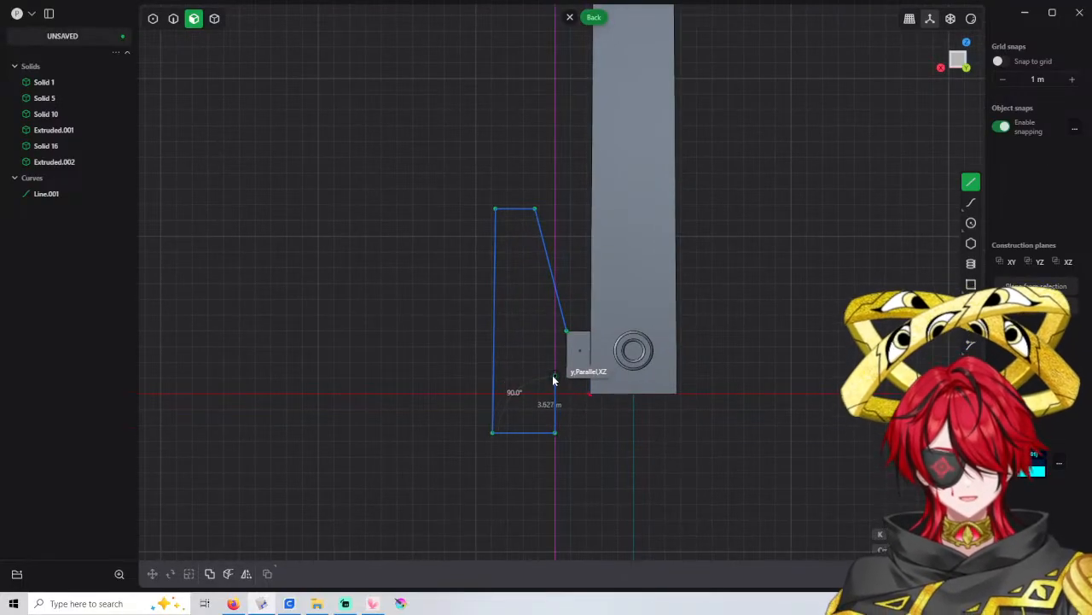
scroll(554, 377, "up", 1)
left_click(569, 372)
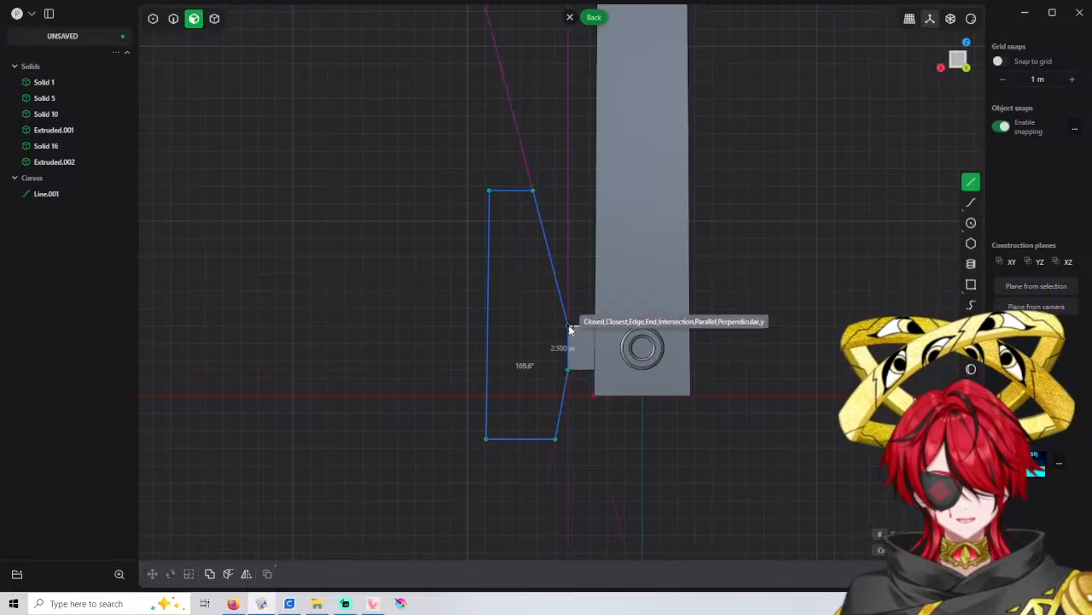
left_click(570, 329)
middle_click_drag(577, 373, 555, 366)
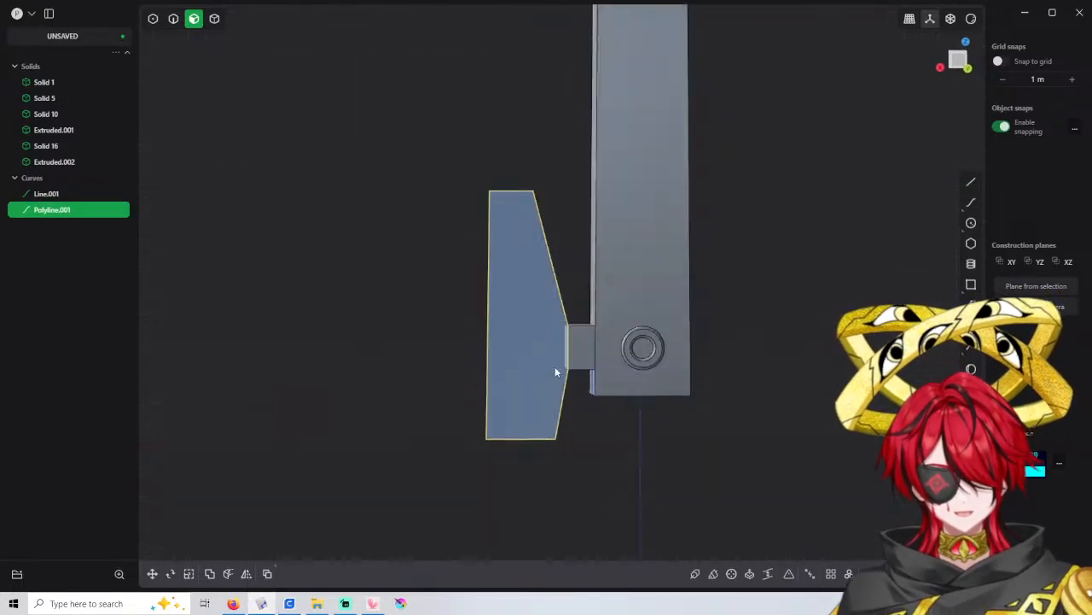
left_click(969, 69)
left_click(971, 182)
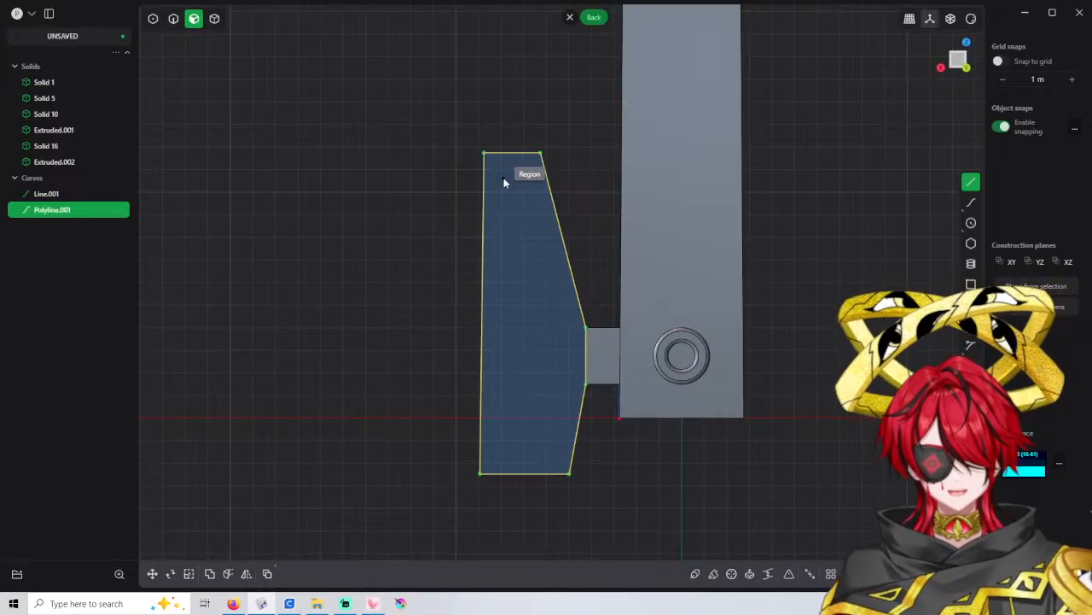
left_click(503, 179)
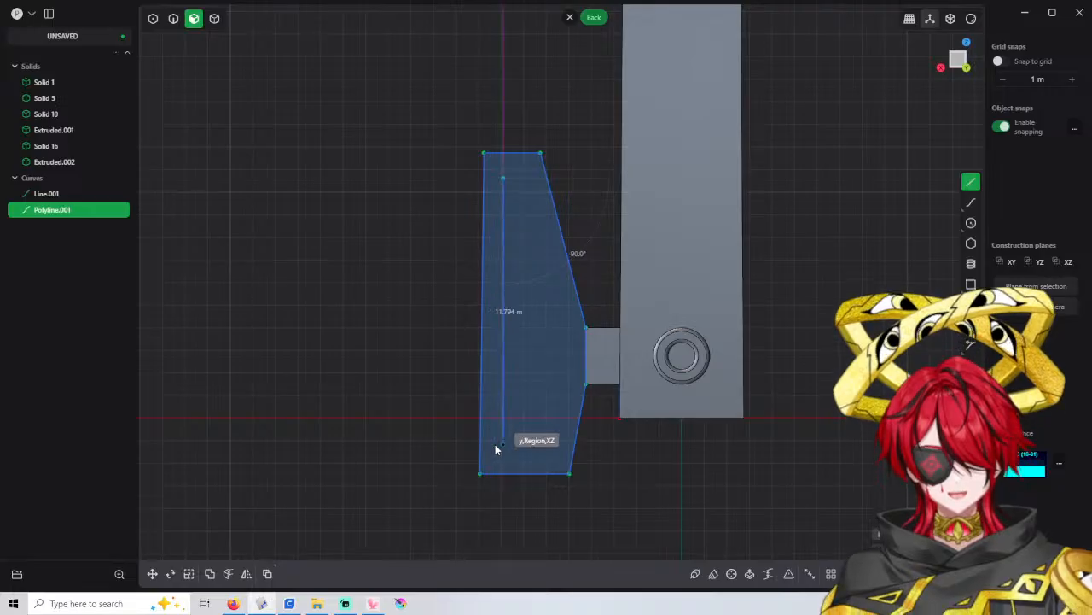
key("Escape")
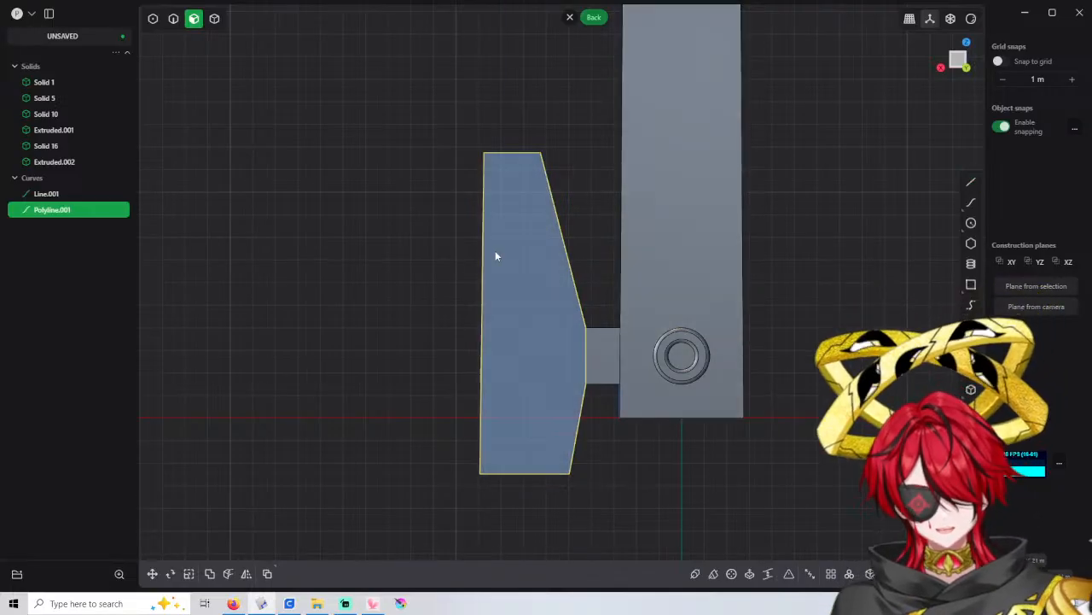
Duplicate the closed polyline and scale the copy to about 0.74 in X and 0.89 in Z as an inner outline
key("ctrl+d")
key("s")
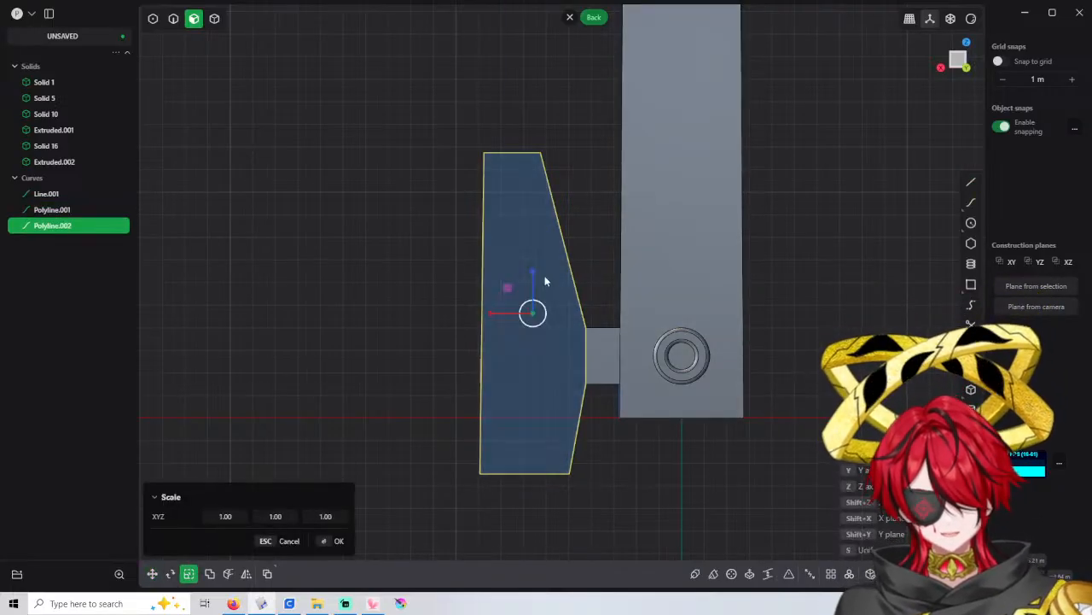
left_click_drag(536, 276, 504, 317)
left_click(327, 519)
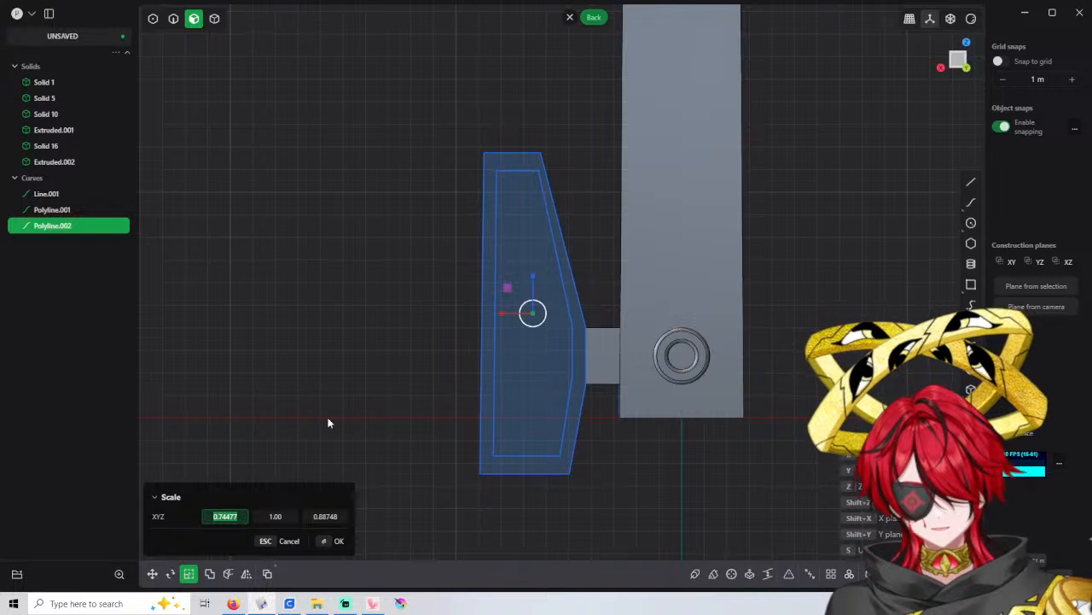
key("Return")
Shift the inner outline slightly outward along X, then scale it further to about 0.70 in X and 0.90 in Z
key("g")
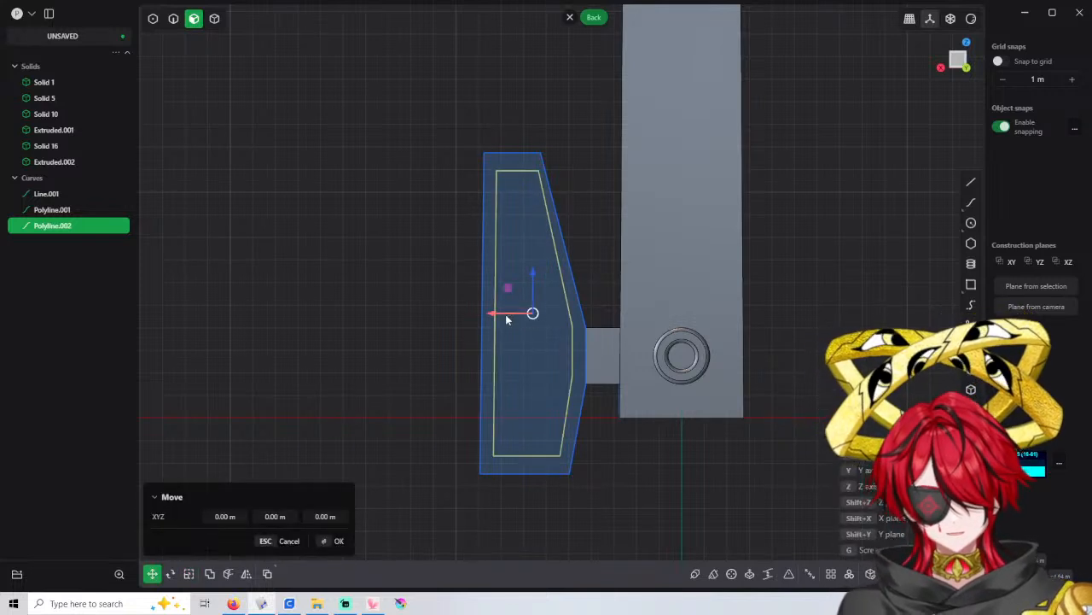
left_click_drag(506, 315, 495, 318)
key("Return")
key("s")
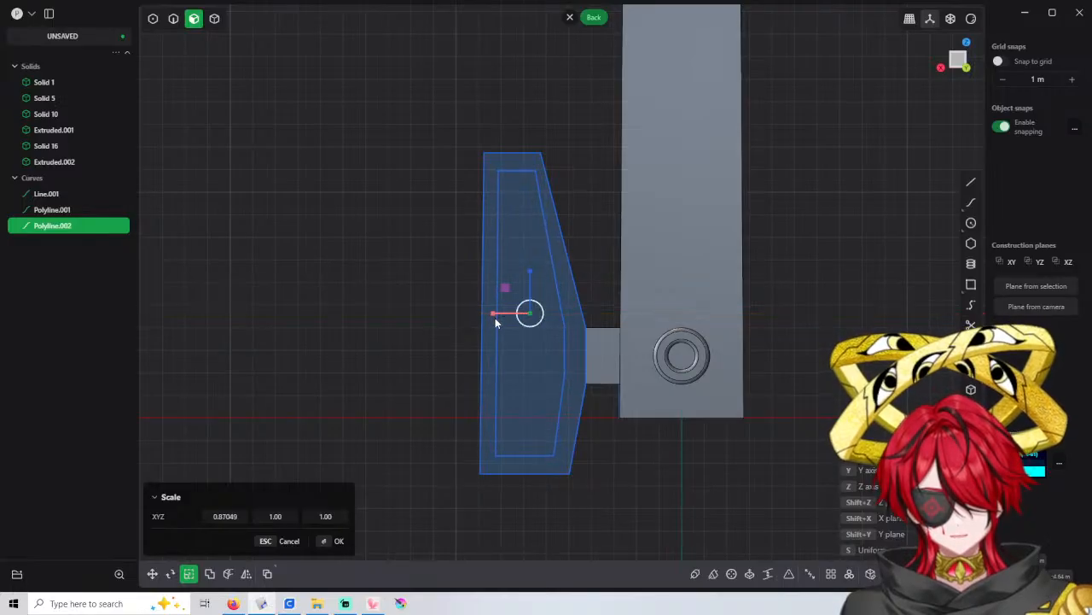
left_click_drag(530, 274, 530, 283)
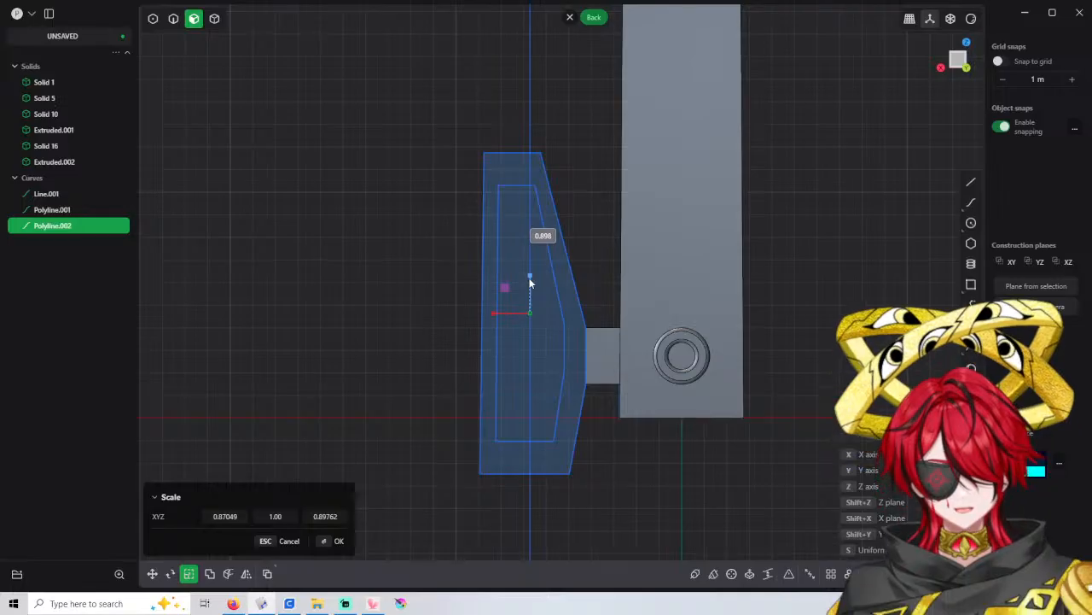
left_click_drag(530, 282, 530, 283)
left_click_drag(495, 315, 502, 318)
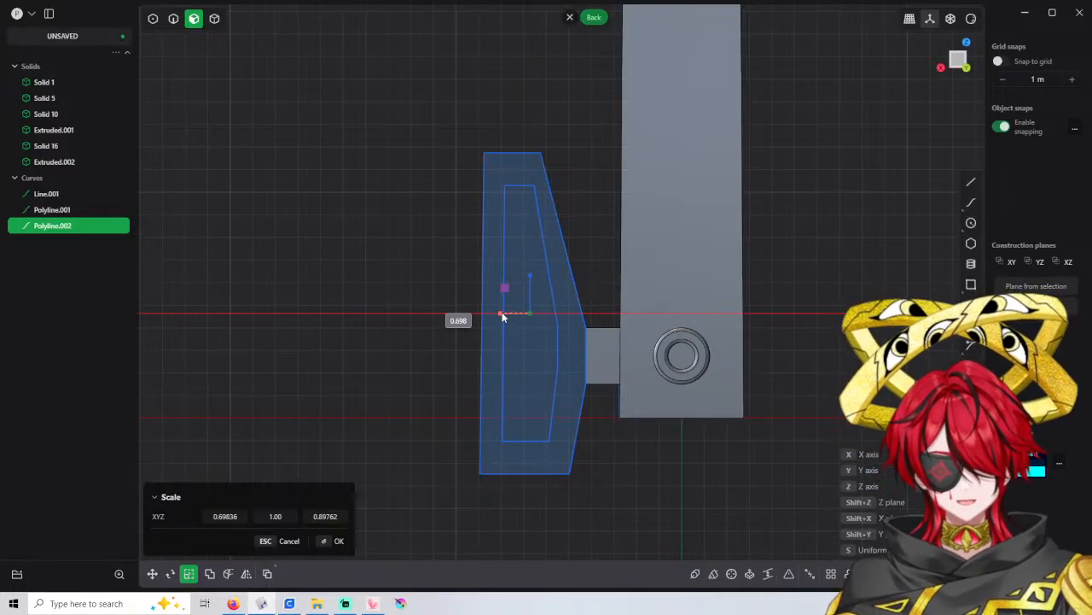
right_click(413, 319)
left_click(413, 319)
middle_click_drag(434, 309, 588, 335)
key("4")
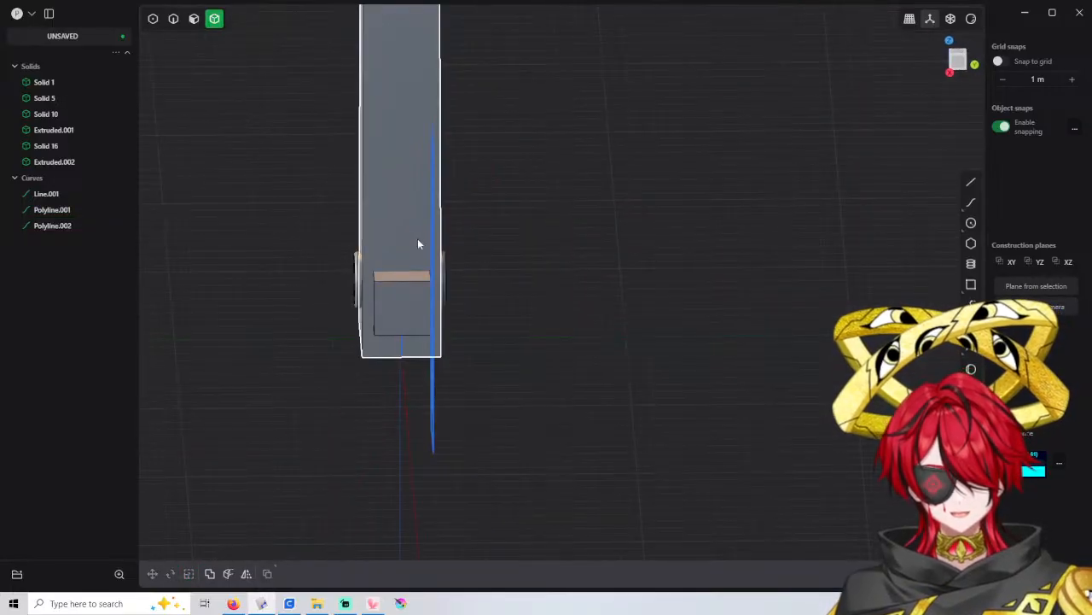
Extrude the region between the two tapered outlines about 2.49 m to form a hollow frame
middle_click_drag(420, 209, 475, 193)
key("3")
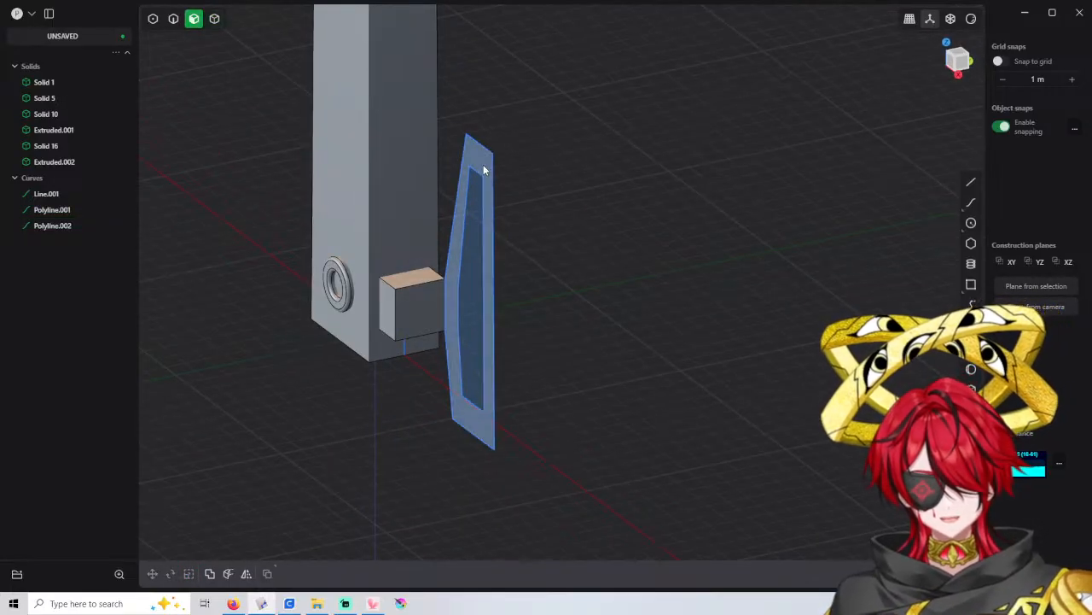
key("e")
left_click_drag(513, 167, 483, 186)
middle_click_drag(442, 226, 570, 242)
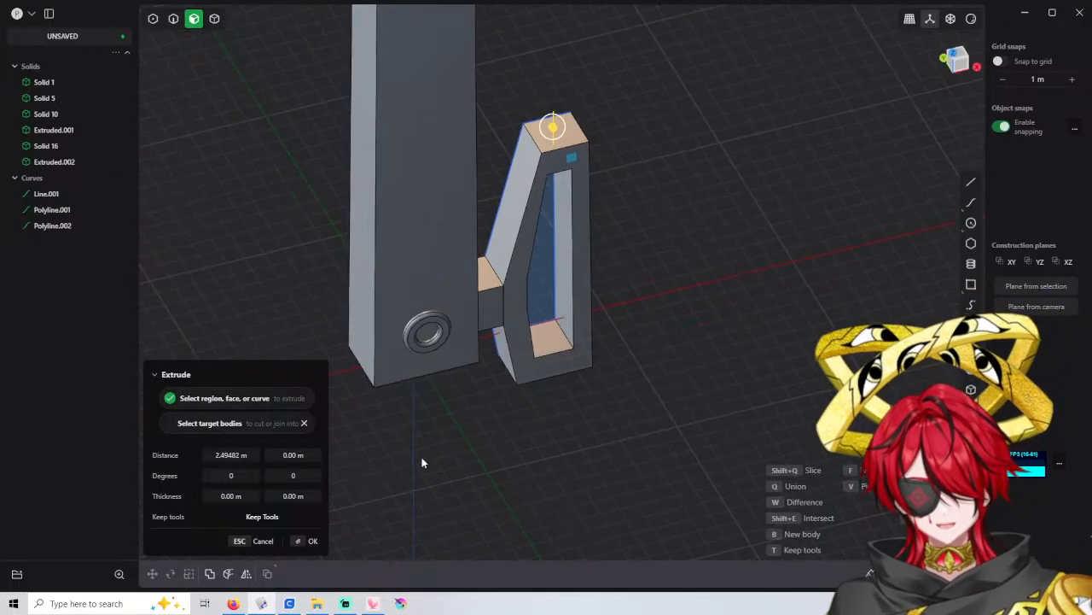
key("Return")
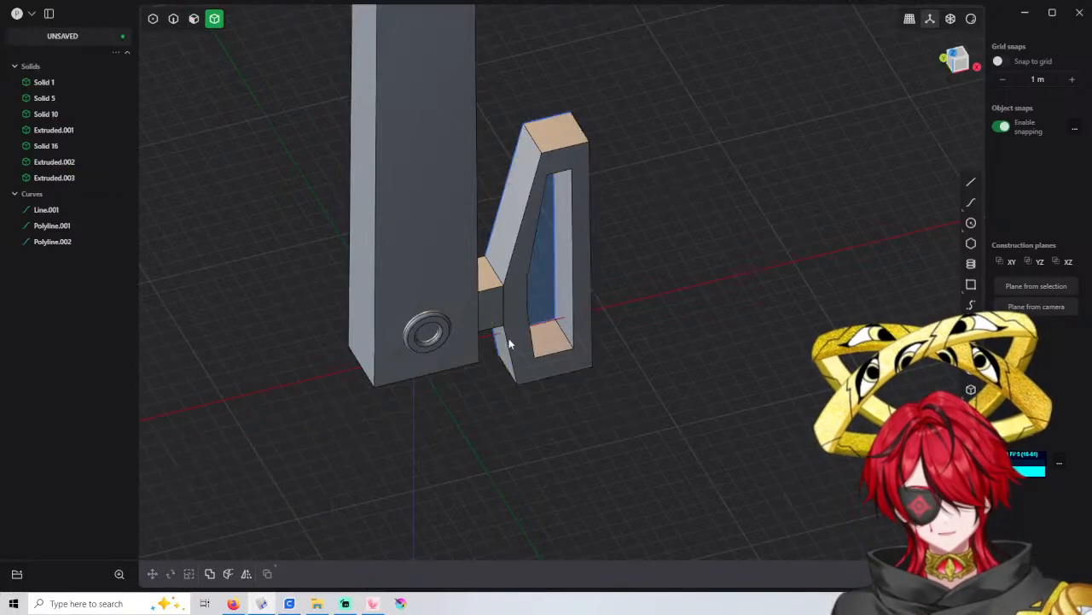
Try to cut the frame body along the connecting block's side face, then undo the deletion of the body
left_click(516, 328)
key("c")
left_click(495, 309)
key("Return")
left_click(520, 327)
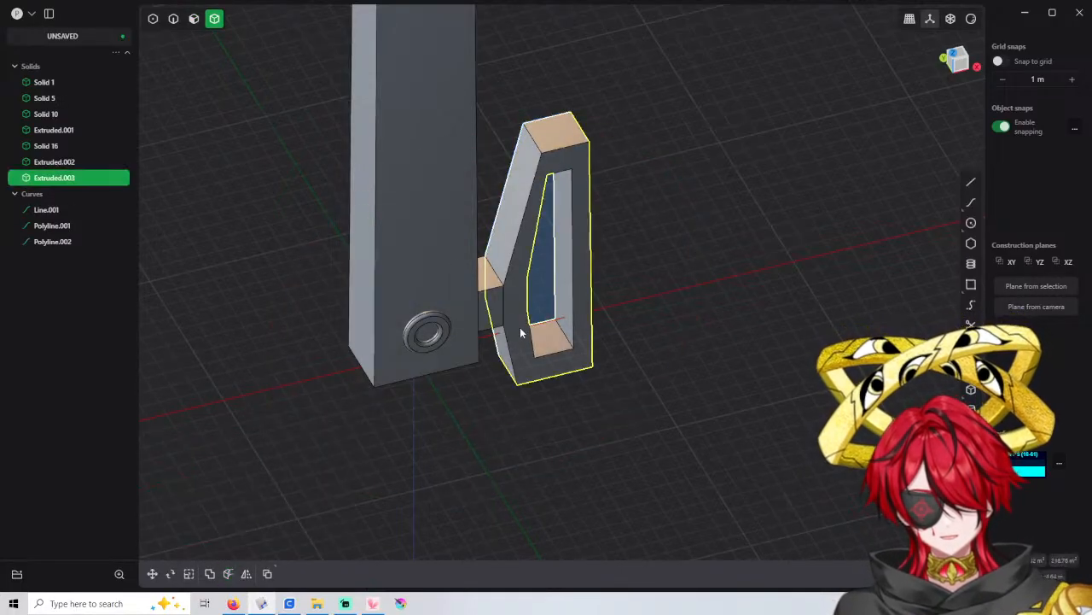
key("Delete")
key("ctrl+z")
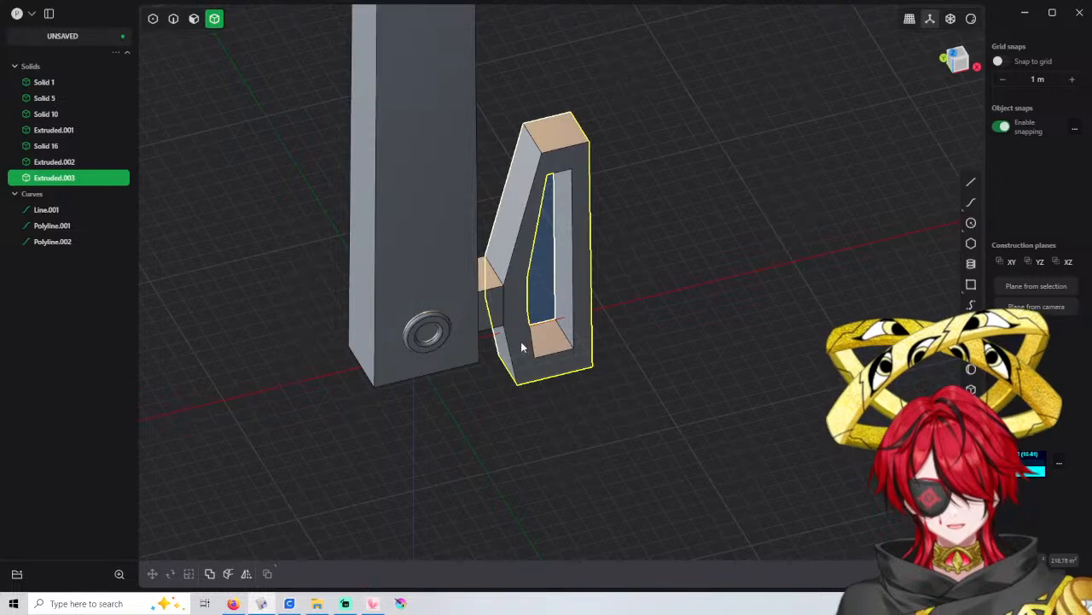
Offset the frame's large side face slightly outward past the connecting block's side
key("3")
left_click(522, 334)
key("o")
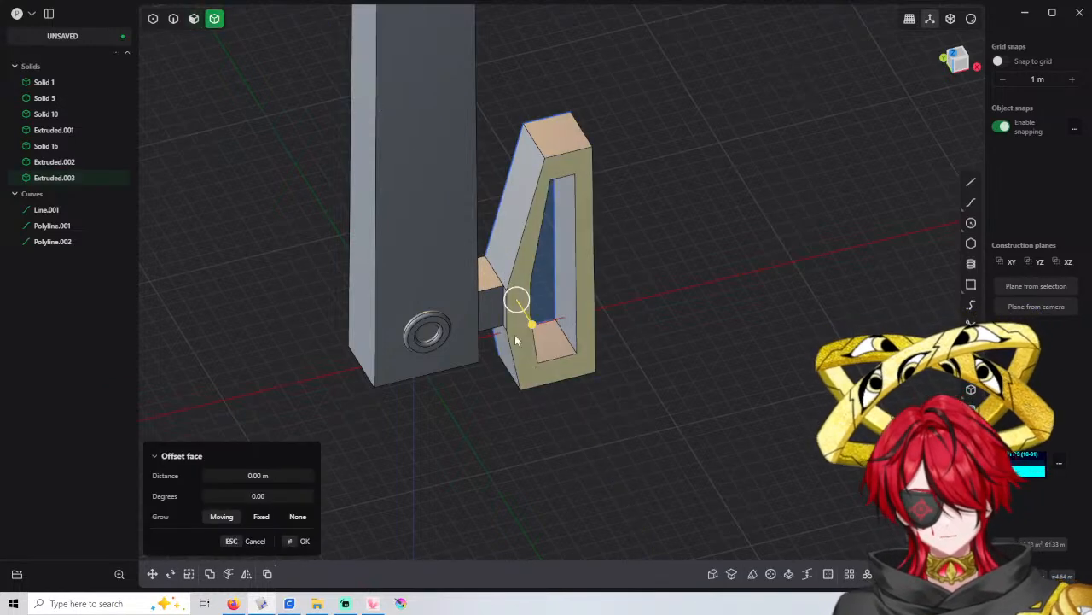
key("Escape")
Cut the frame along the connecting block's side face and delete the thin excess slice
left_click(523, 360)
key("c")
left_click(490, 306)
key("Return")
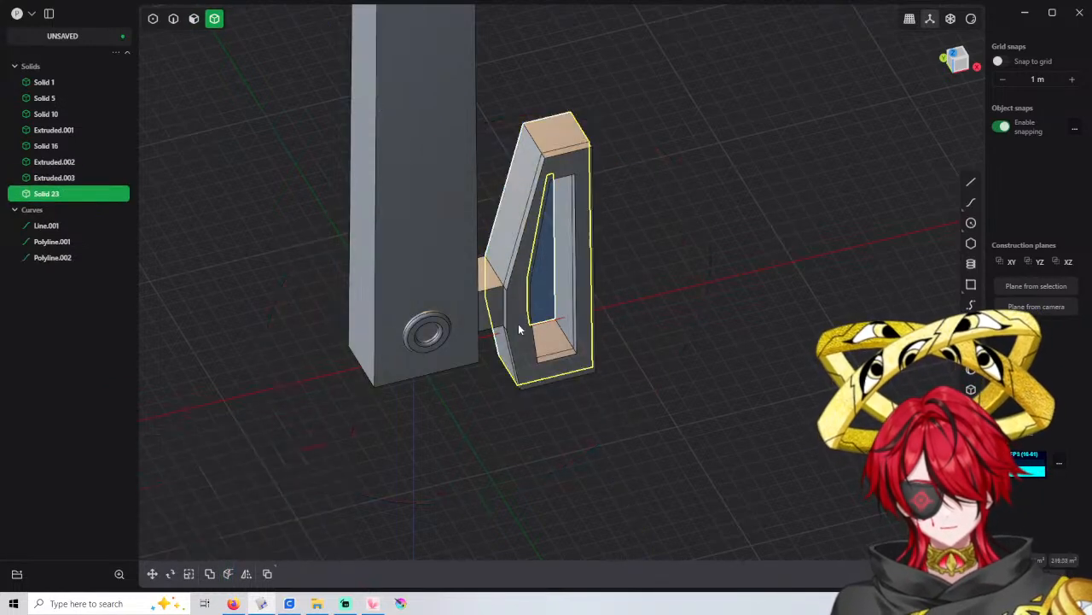
left_click(520, 329)
key("Delete")
Join the tapered frame and the connecting block into one solid with a Boolean union
middle_click_drag(585, 303, 504, 300)
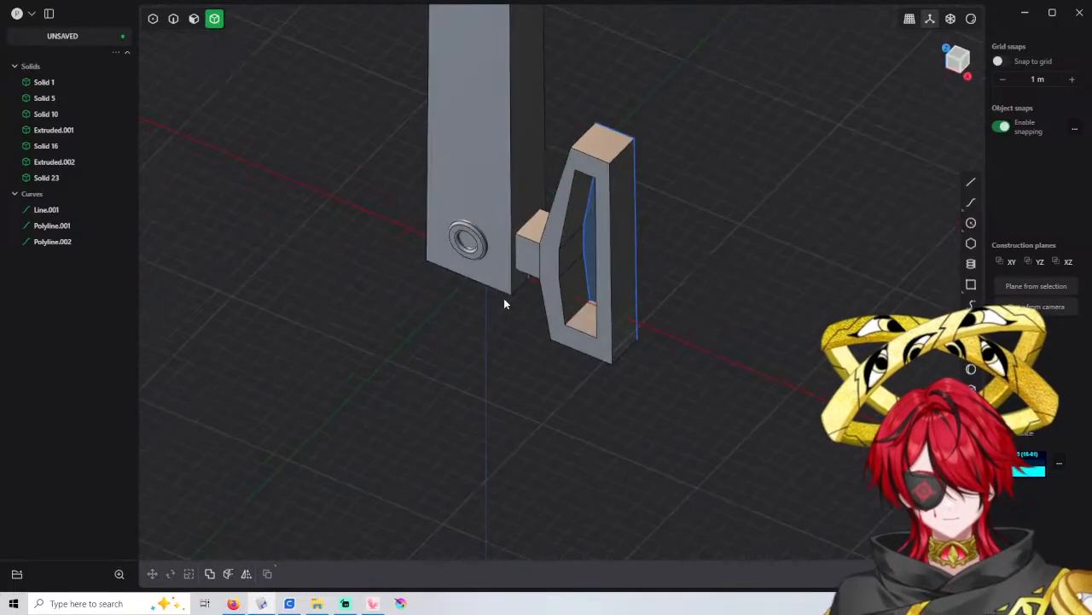
middle_click_drag(703, 288, 688, 264)
scroll(663, 247, "up", 3)
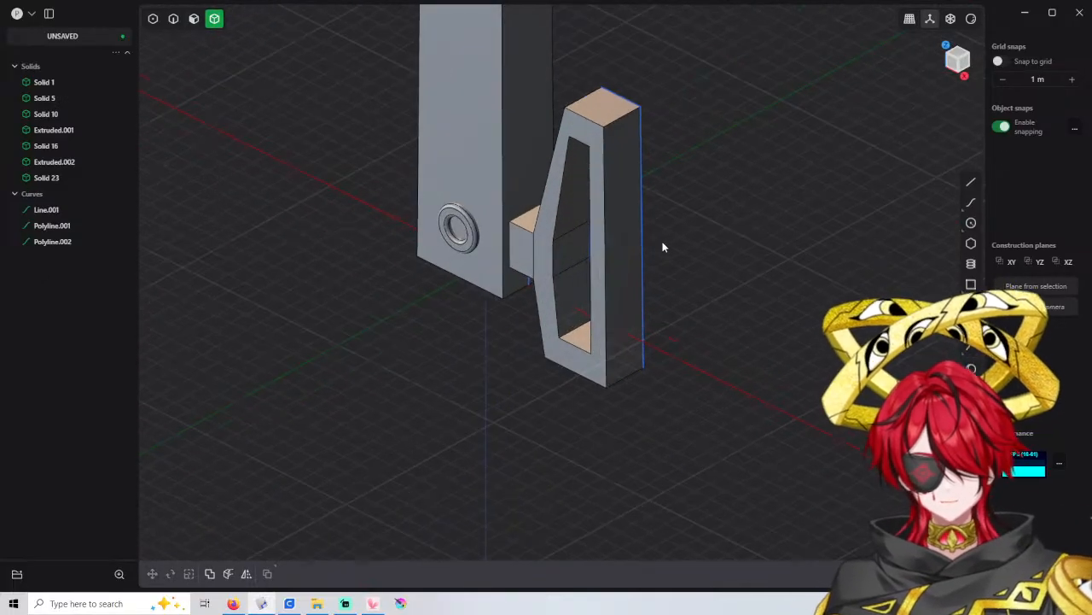
key("3")
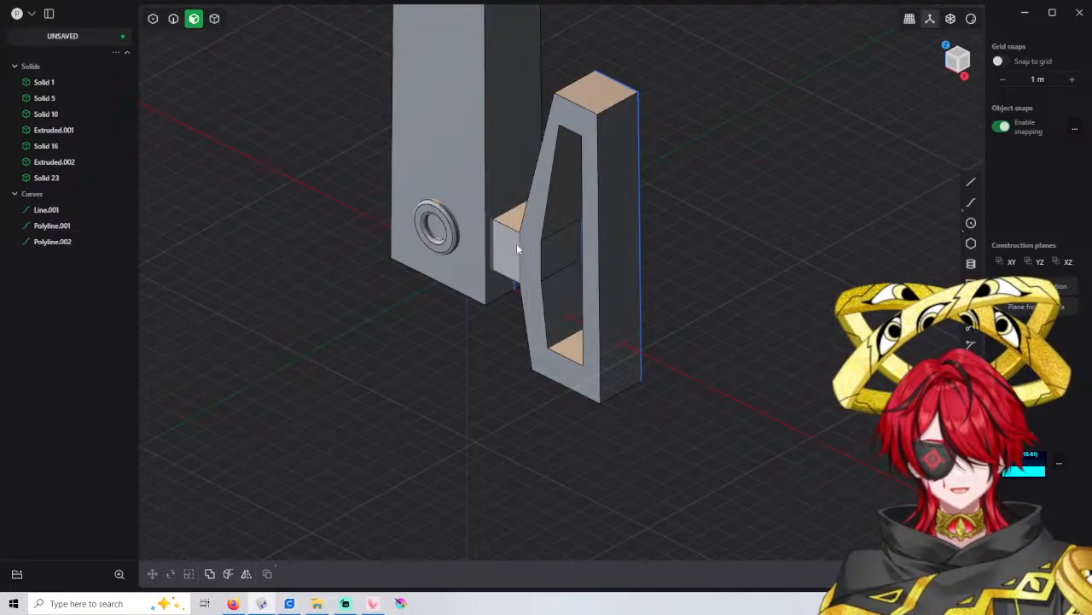
left_click(515, 252)
key("4")
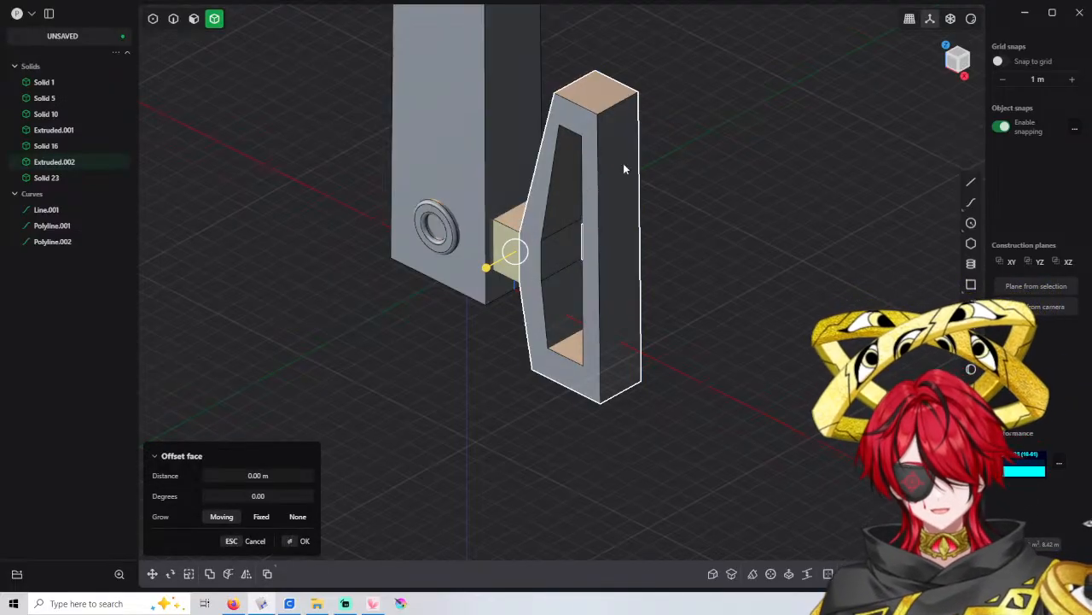
key("Escape")
left_click(609, 202)
left_click(511, 256, "shift")
key("q")
key("w")
key("Return")
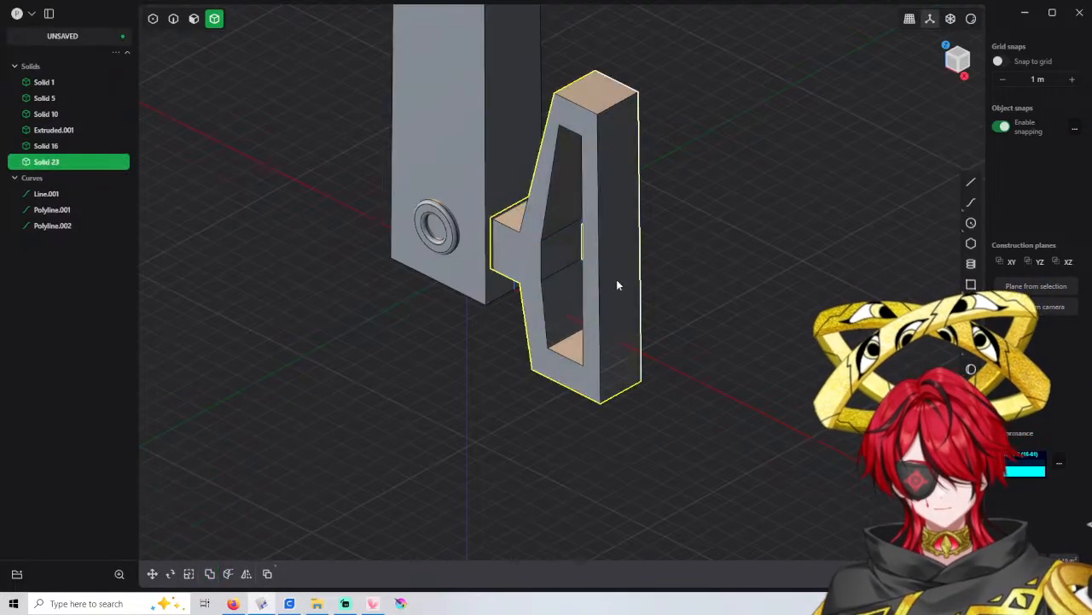
Delete the leftover curves Polyline.002, Line.001 and Polyline.001
key("3")
left_click(536, 264)
middle_click_drag(535, 258, 516, 253)
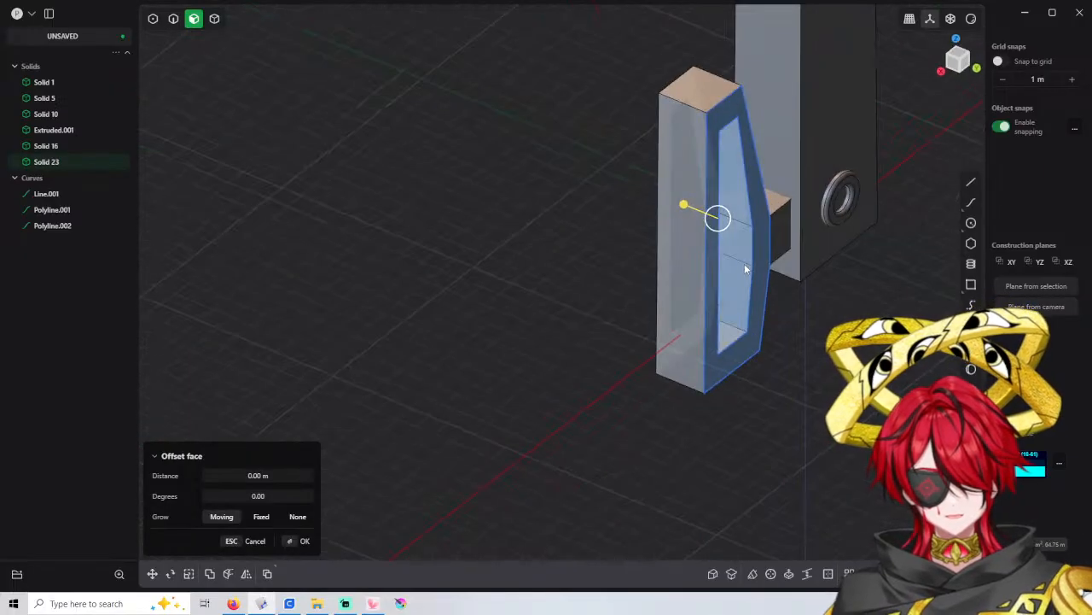
left_click(60, 226)
key("Delete")
left_click(55, 194)
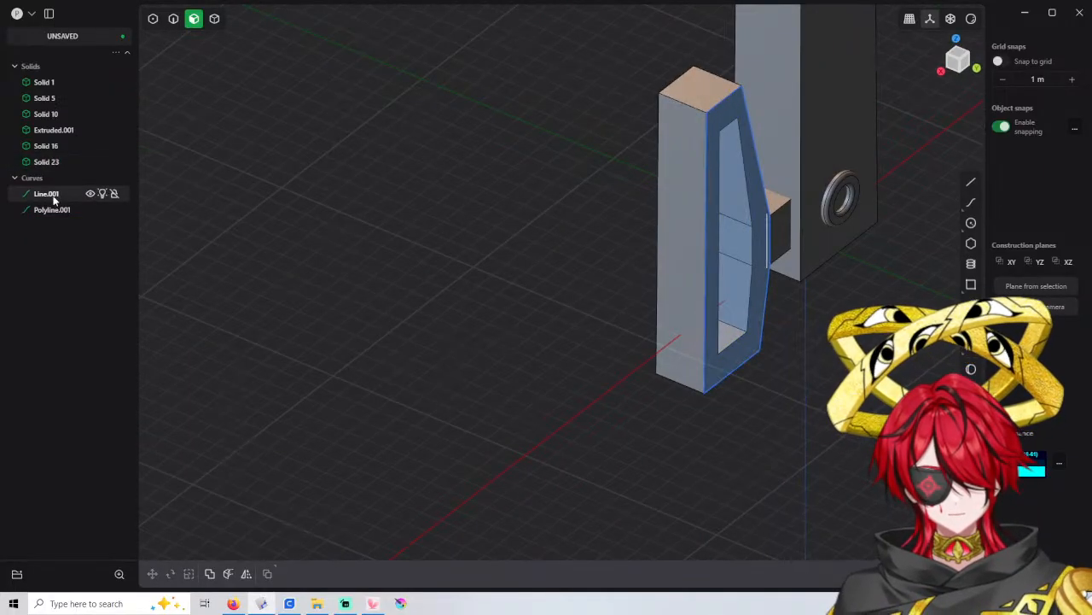
key("Delete")
left_click(57, 193)
key("Delete")
Offset both large side faces of the joined frame inward by 0.25 m
left_click(757, 273)
middle_click_drag(756, 273, 646, 341)
left_click(647, 342, "shift")
left_click_drag(619, 359, 624, 356)
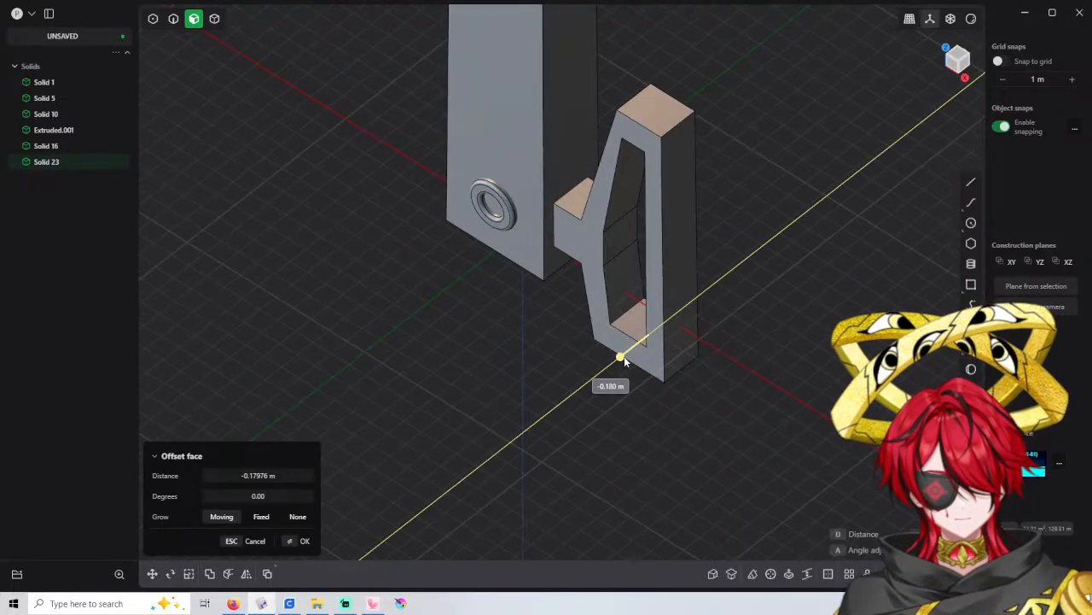
left_click(272, 475)
type("-")
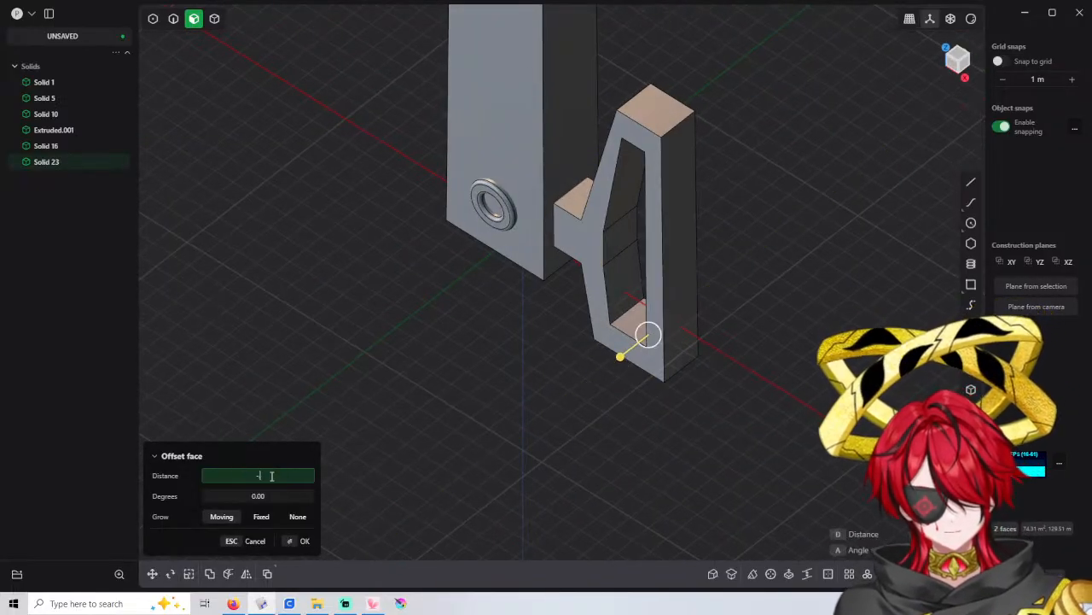
type(".3")
key("Return")
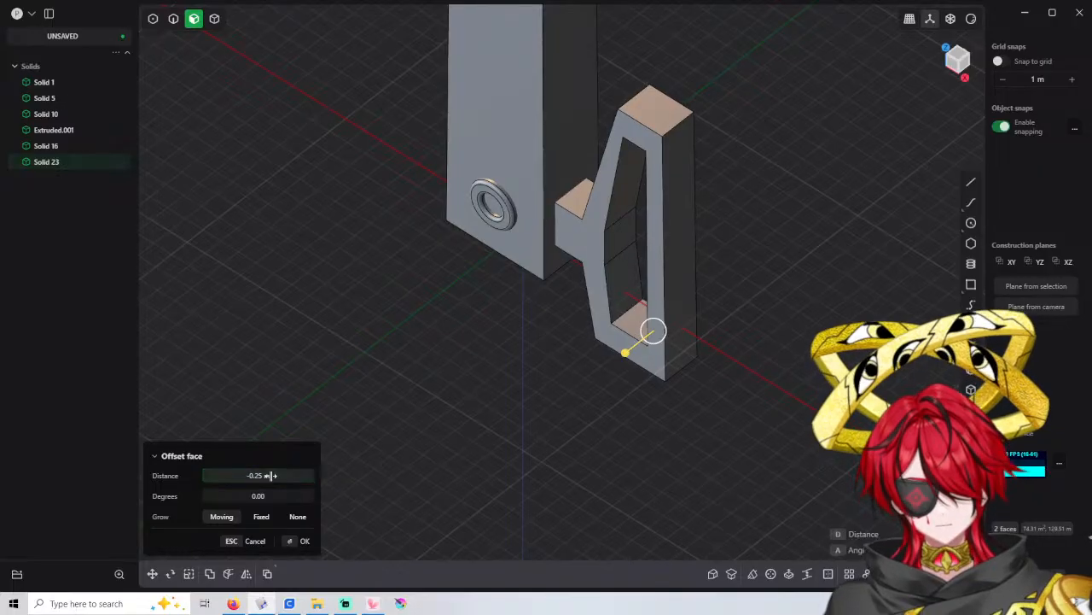
key("Return")
key("Escape")
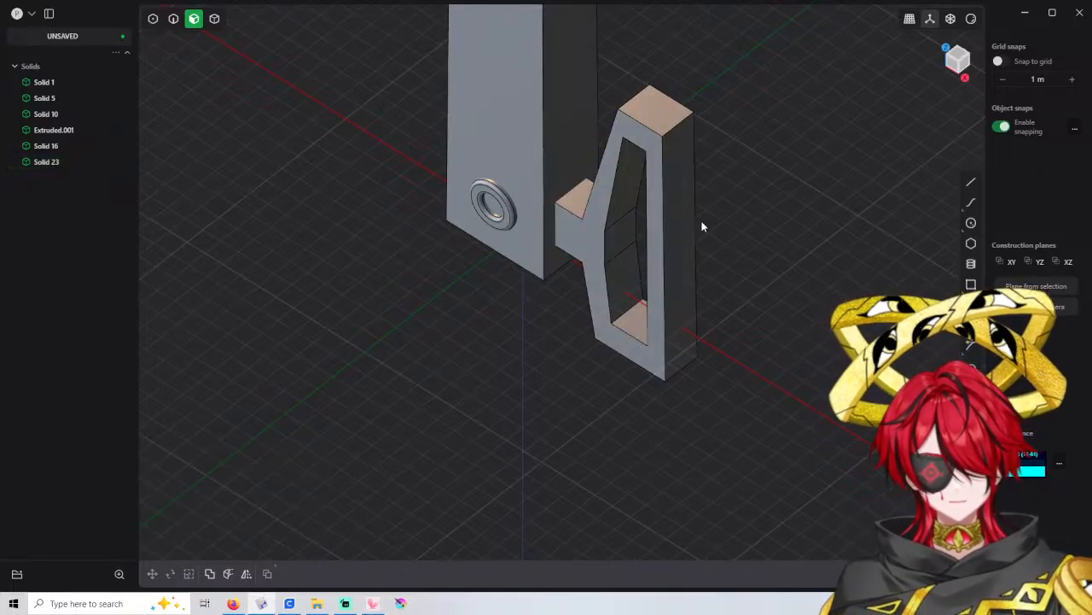
scroll(701, 225, "down", 2)
middle_click_drag(690, 211, 712, 199)
scroll(711, 199, "down", 2)
scroll(704, 207, "up", 2)
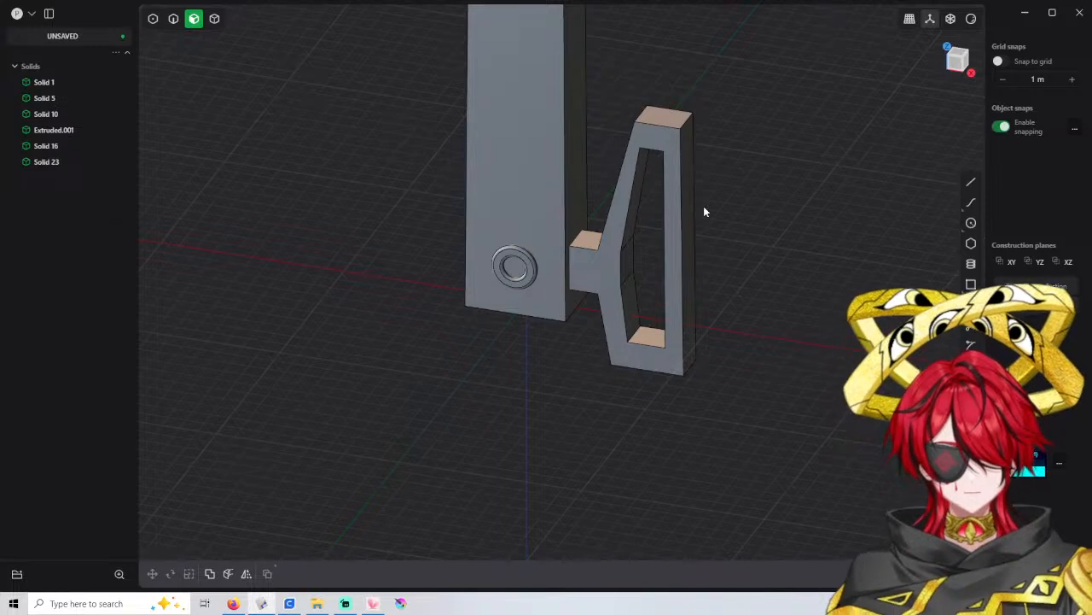
key("4")
scroll(686, 216, "up", 1)
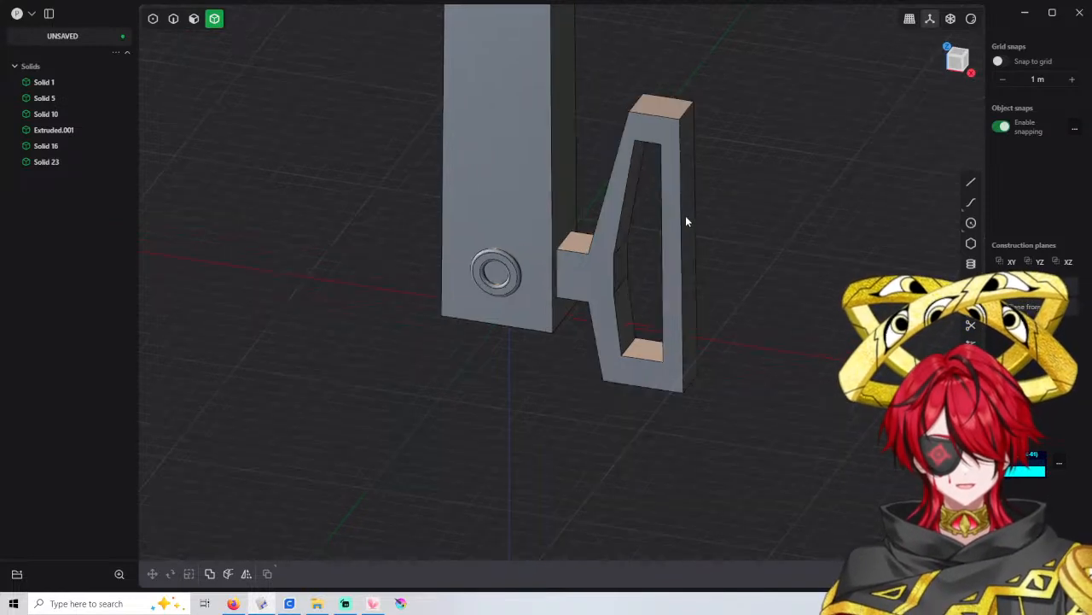
scroll(685, 217, "down", 3)
Chamfer the edges around the frame's inner opening on both sides with both distances at -0.20 m
scroll(685, 216, "up", 5)
key("2")
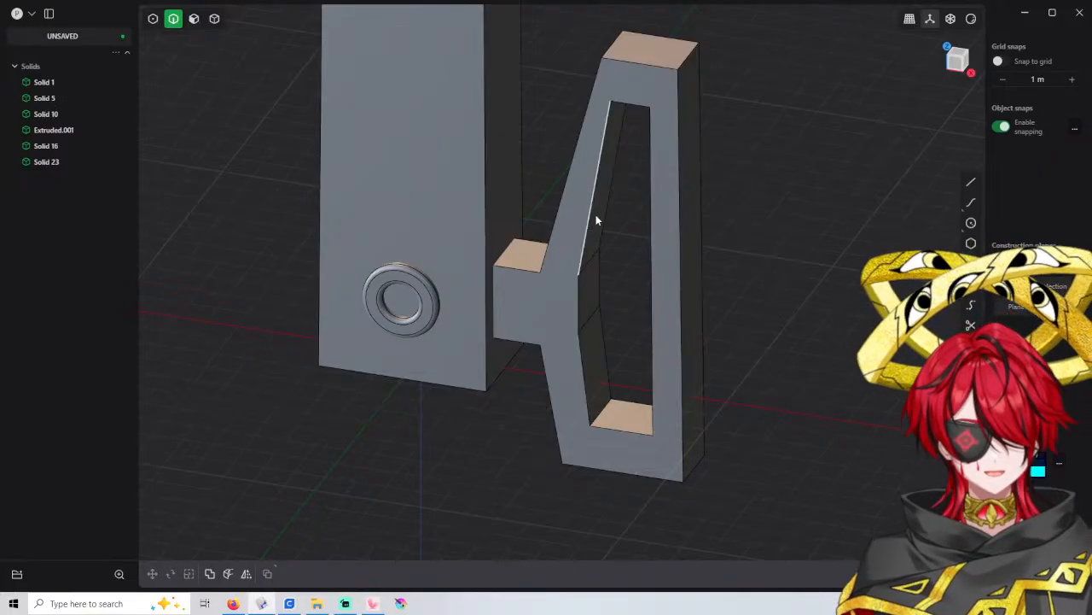
left_click(592, 216)
key("f")
left_click(578, 287)
left_click(615, 427)
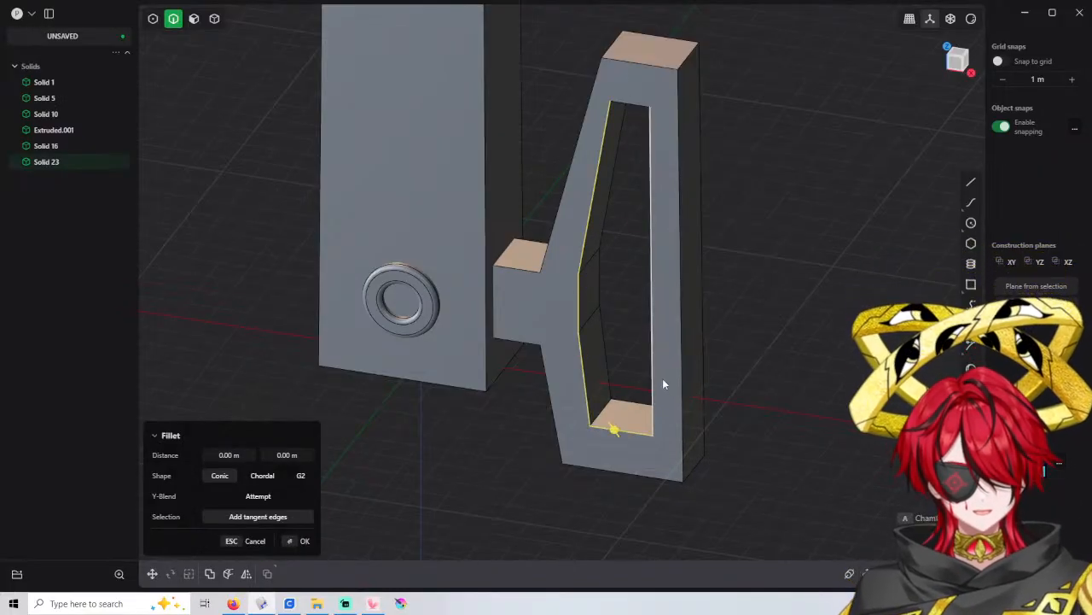
left_click(612, 220)
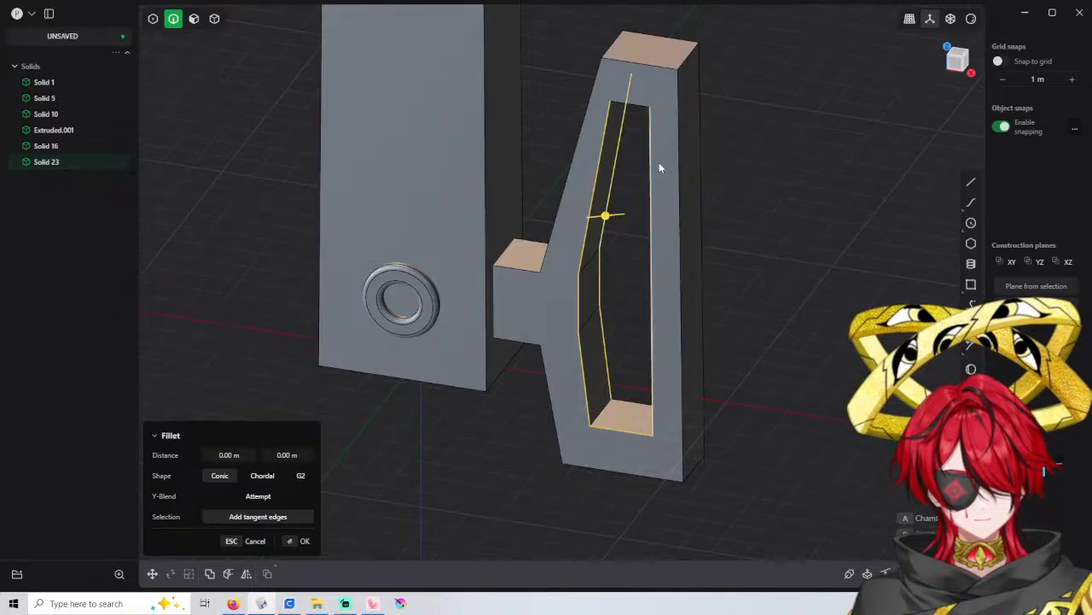
middle_click_drag(659, 163, 444, 178)
left_click(749, 416)
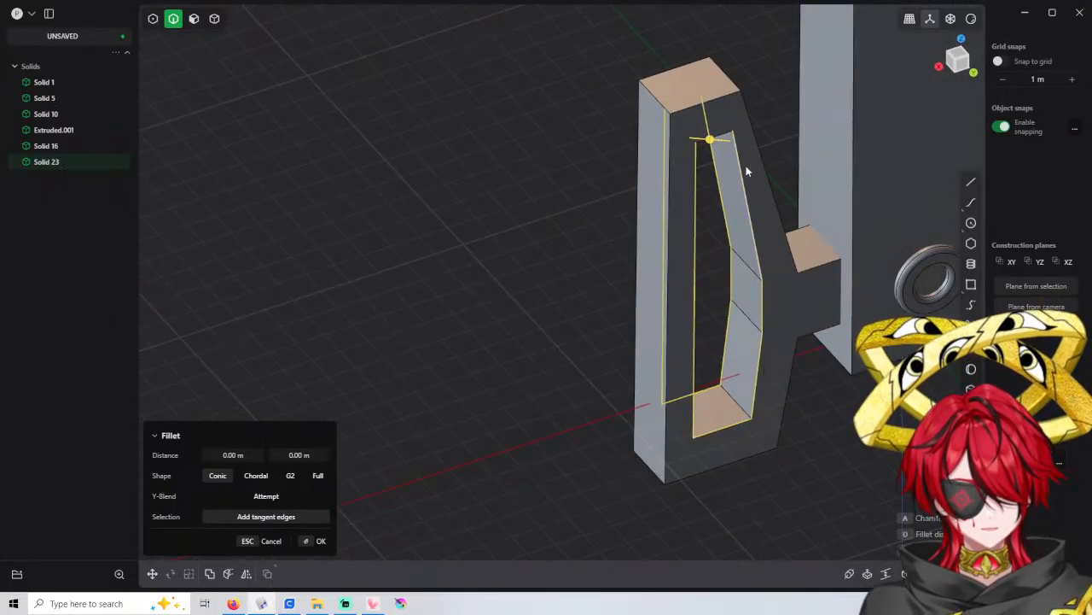
middle_click_drag(747, 172, 741, 145)
left_click(722, 129)
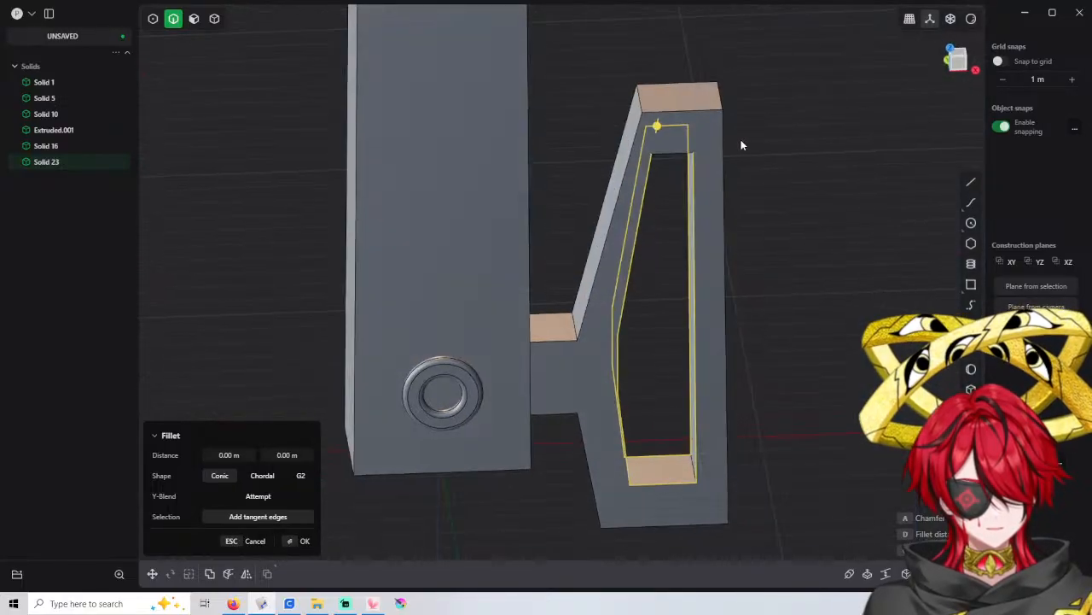
left_click_drag(670, 157, 663, 146)
left_click(232, 476)
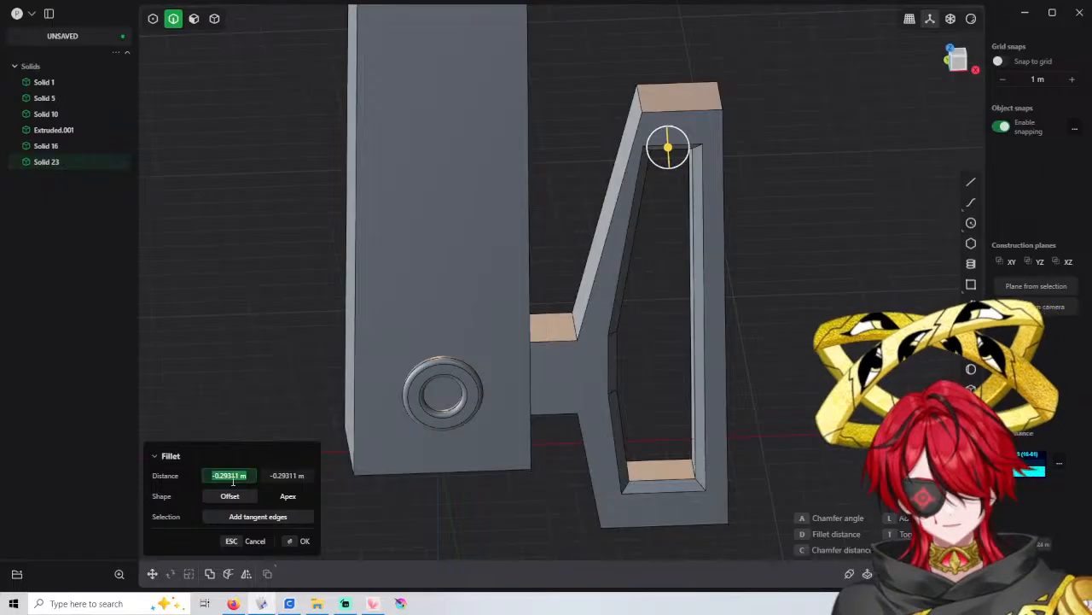
type("-0.20")
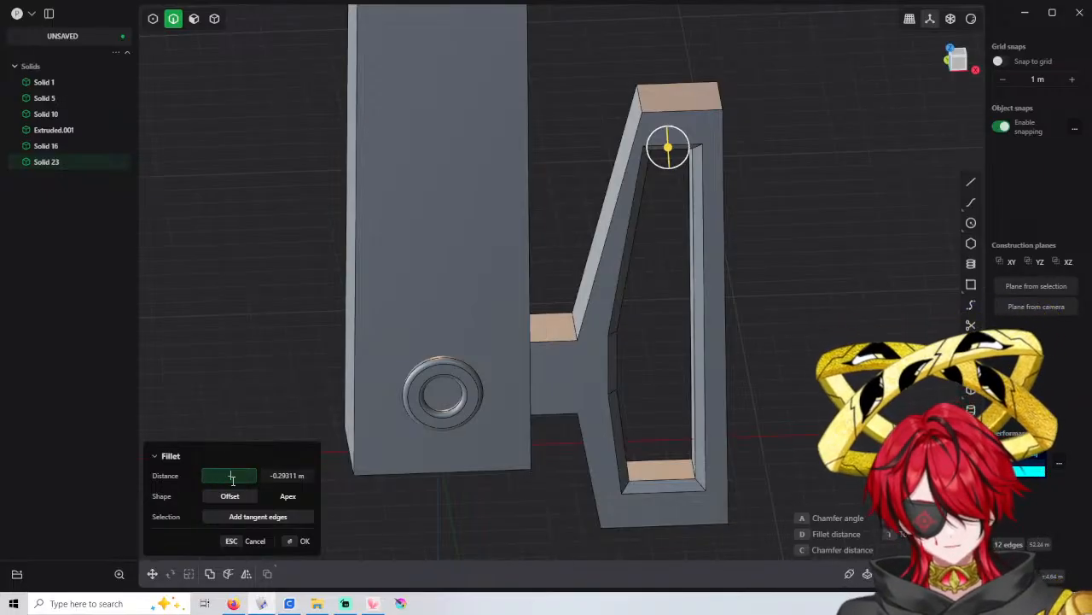
left_click(291, 475)
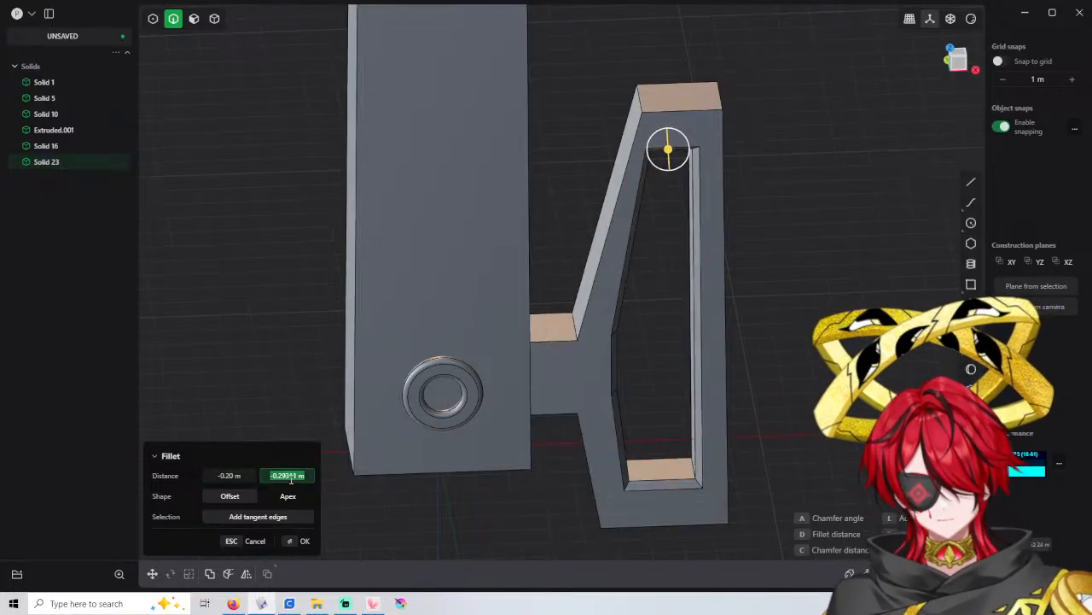
type("-0.20")
key("Return")
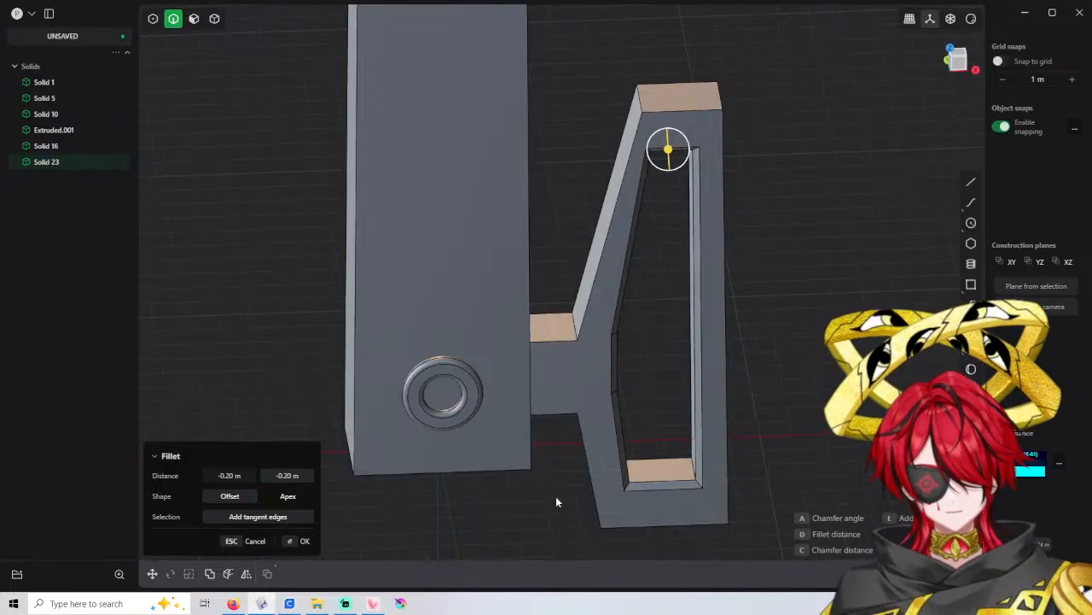
right_click(786, 219)
Chamfer the outer perimeter edges on both sides of the tapered frame with both distances at -0.10 m
left_click(724, 233)
middle_click_drag(724, 243, 627, 258)
left_click(771, 248)
left_click(715, 112)
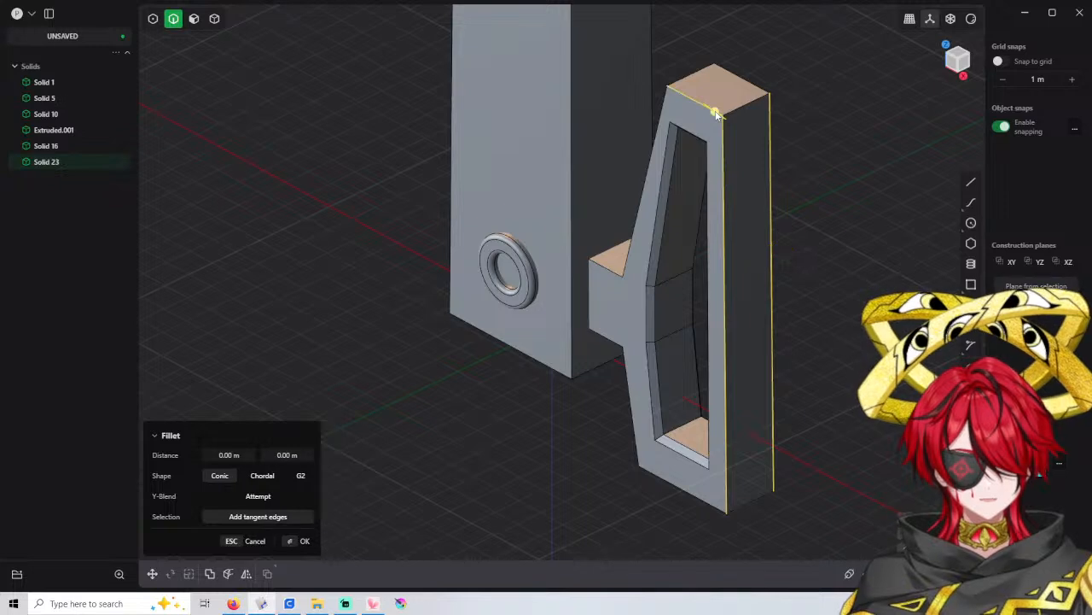
left_click(740, 78)
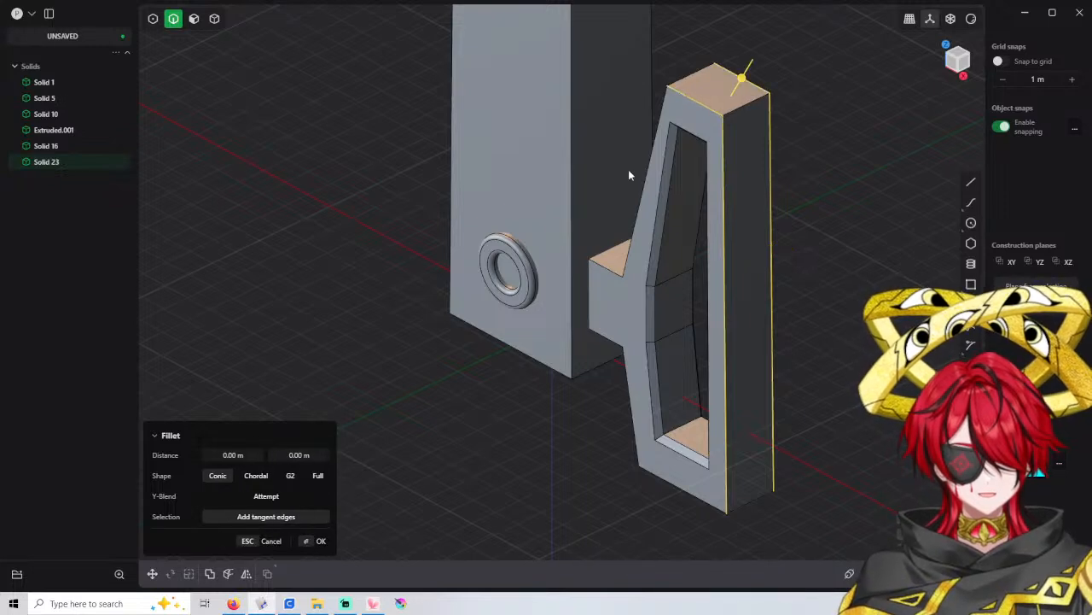
left_click(688, 485)
middle_click_drag(768, 446, 729, 464)
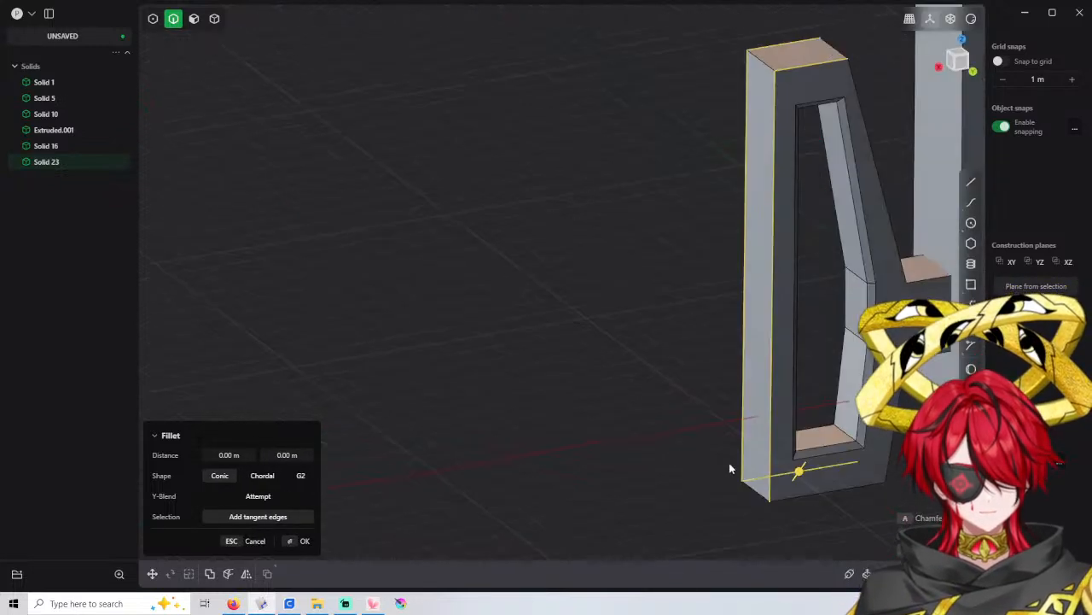
left_click(824, 488)
middle_click_drag(825, 488, 725, 437)
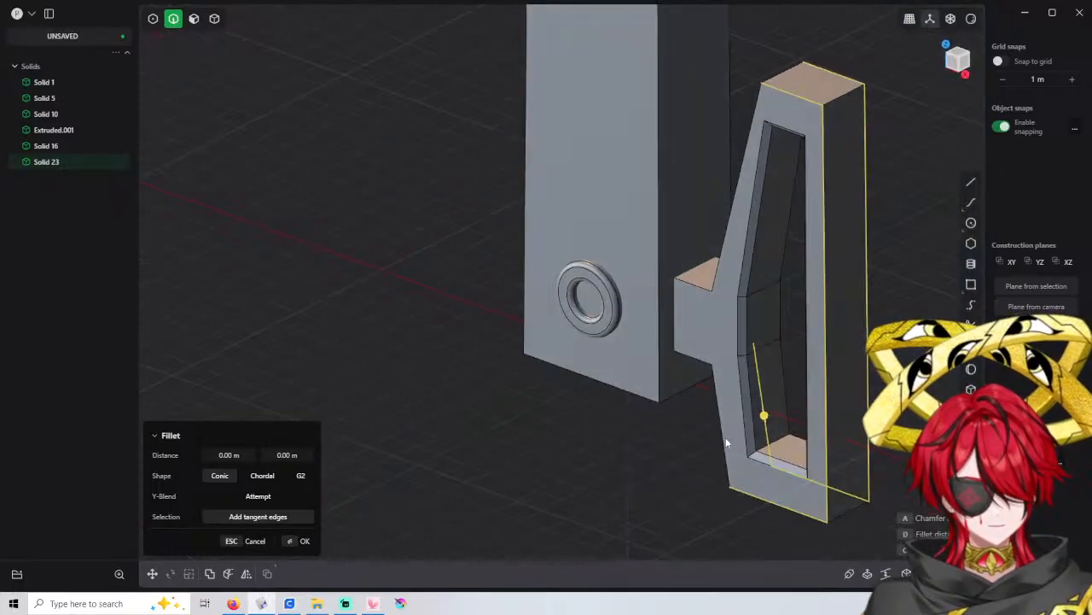
left_click(739, 202)
middle_click_drag(744, 198, 833, 270)
left_click(833, 270)
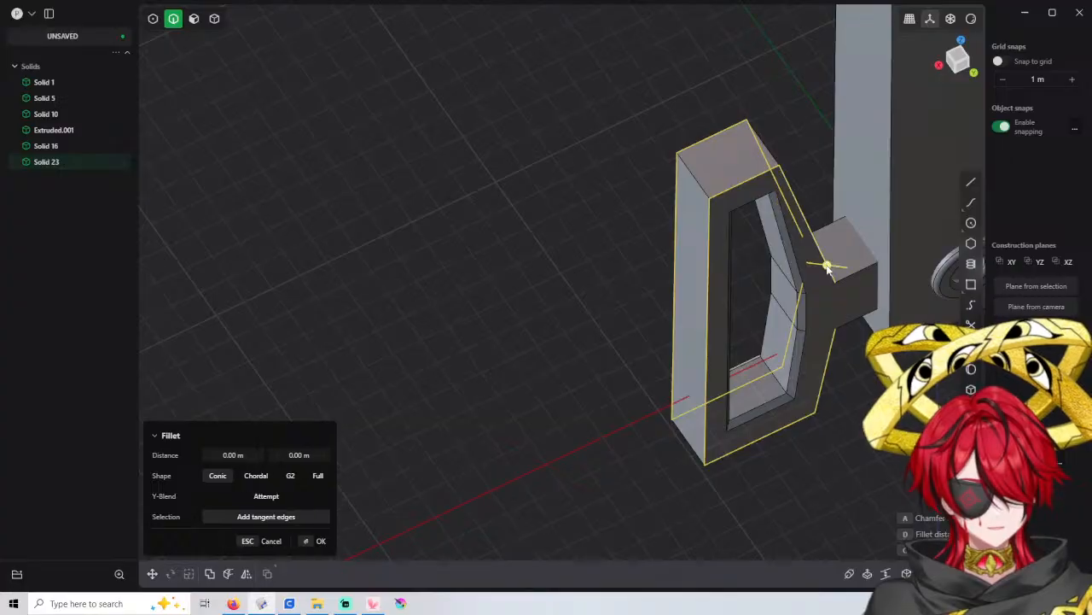
mouse_move(781, 237)
middle_mouse_down()
mouse_move(822, 210)
mouse_move(783, 226)
middle_mouse_up()
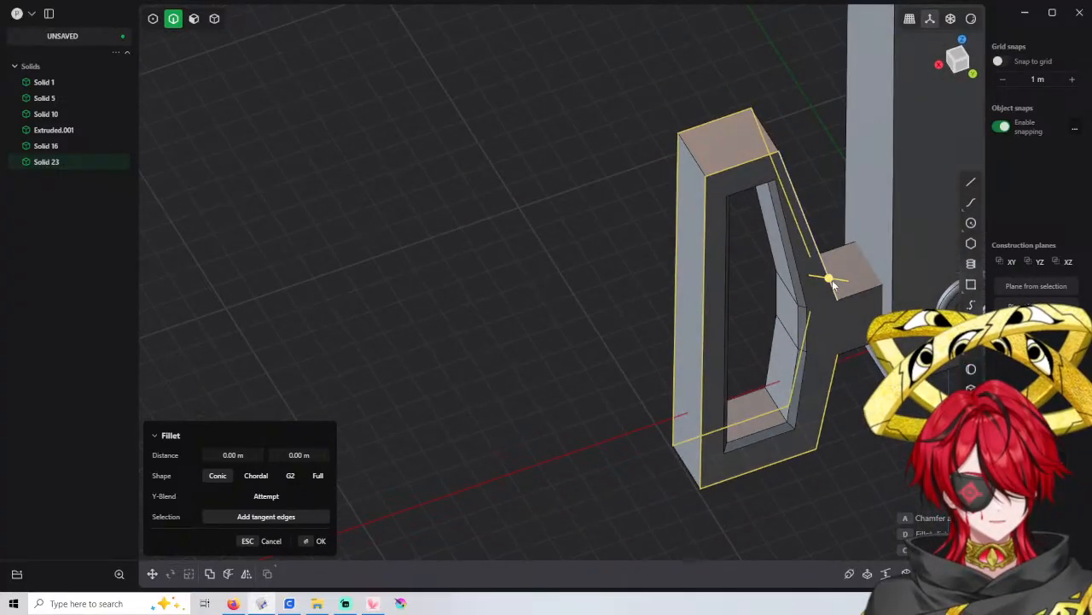
left_click_drag(828, 278, 825, 279)
middle_click_drag(630, 403, 680, 358)
left_click(252, 479)
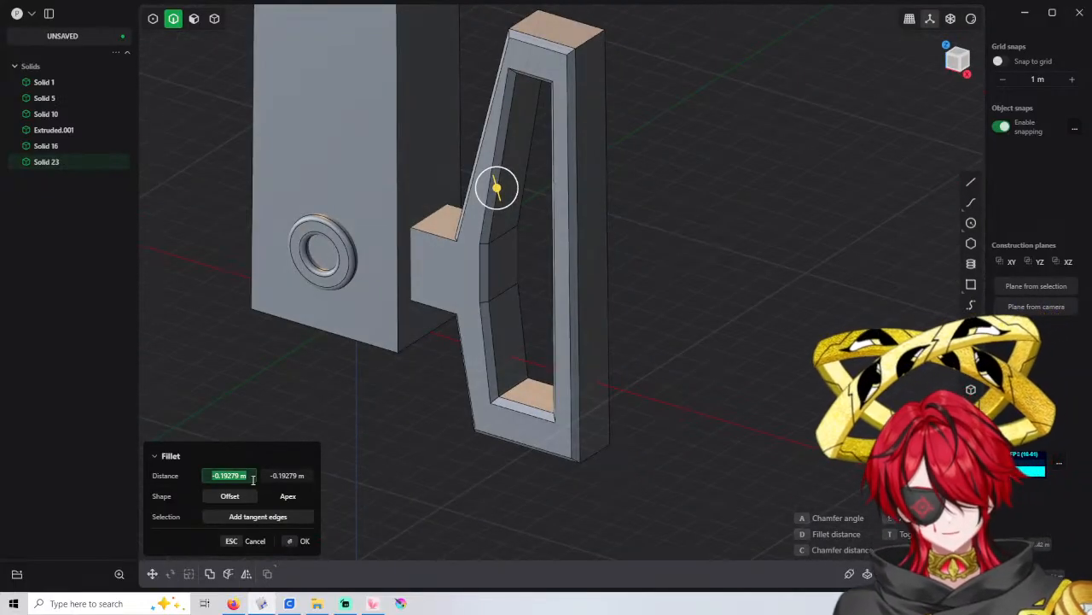
type("-0.1")
left_click(282, 475)
type("-0.1")
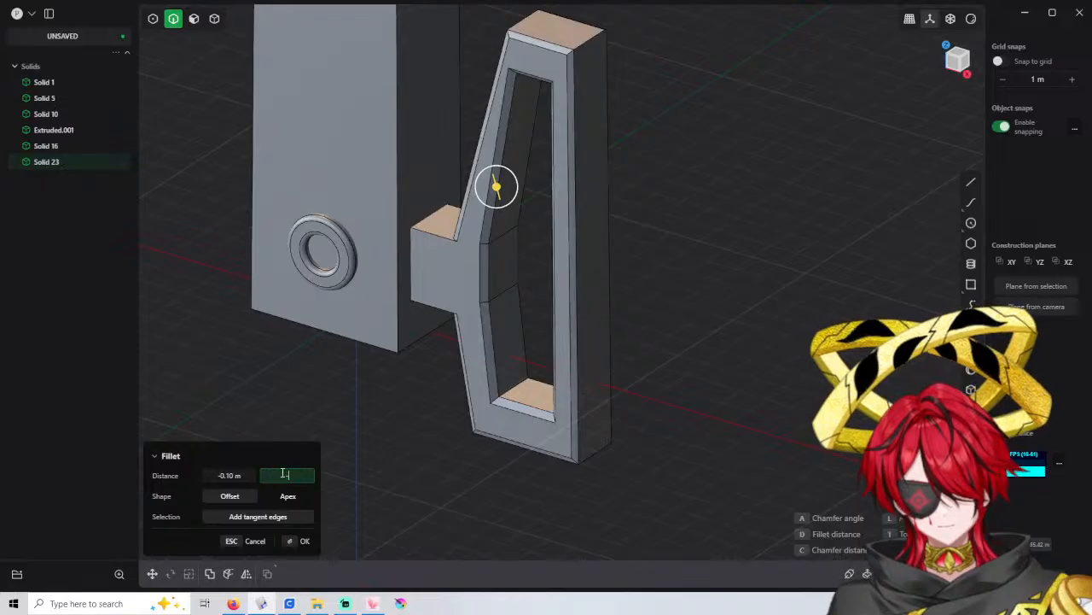
key("Return")
left_click(695, 433)
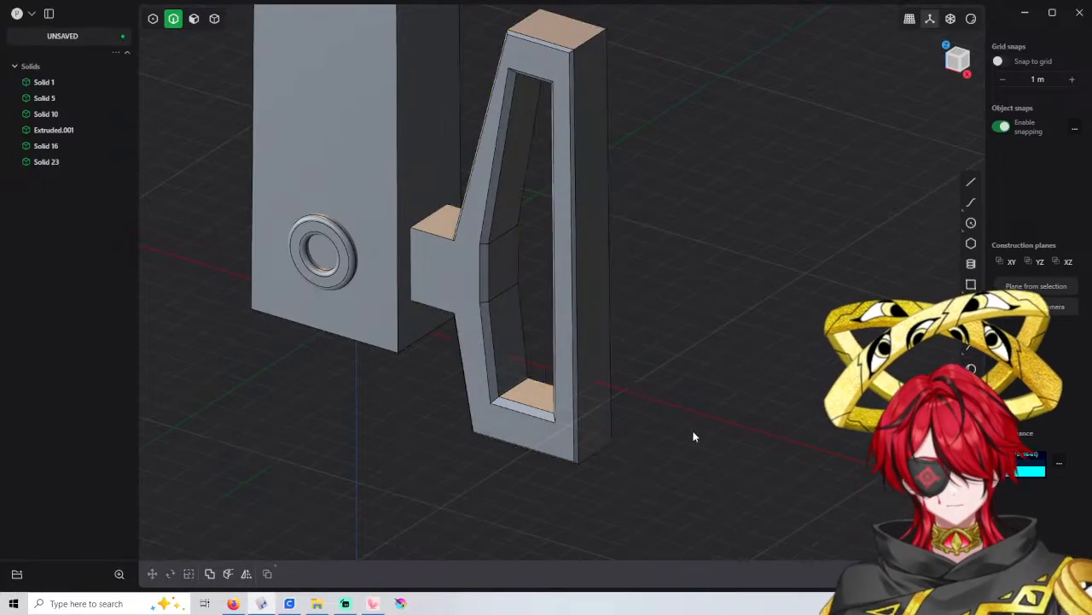
Join the long bar's solids, Solid 1, Solid 5 and Solid 10, into one with a Boolean union
scroll(365, 220, "down", 3)
key("4")
middle_click_drag(364, 220, 559, 271)
scroll(434, 227, "down", 4)
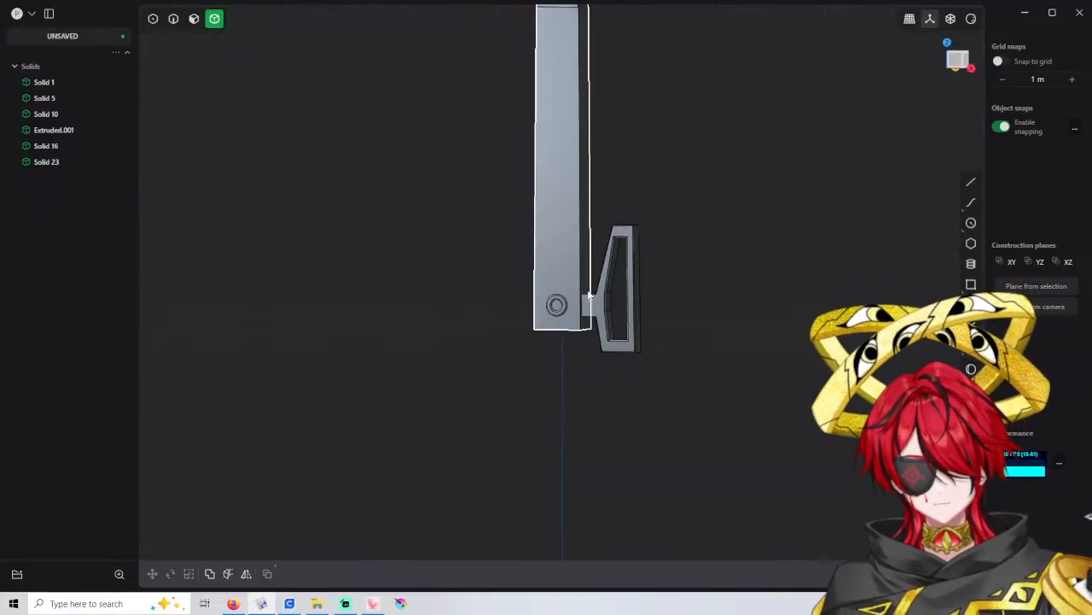
mouse_move(589, 294)
middle_mouse_down()
mouse_move(578, 292)
mouse_move(583, 245)
mouse_move(588, 334)
mouse_move(628, 357)
middle_mouse_up()
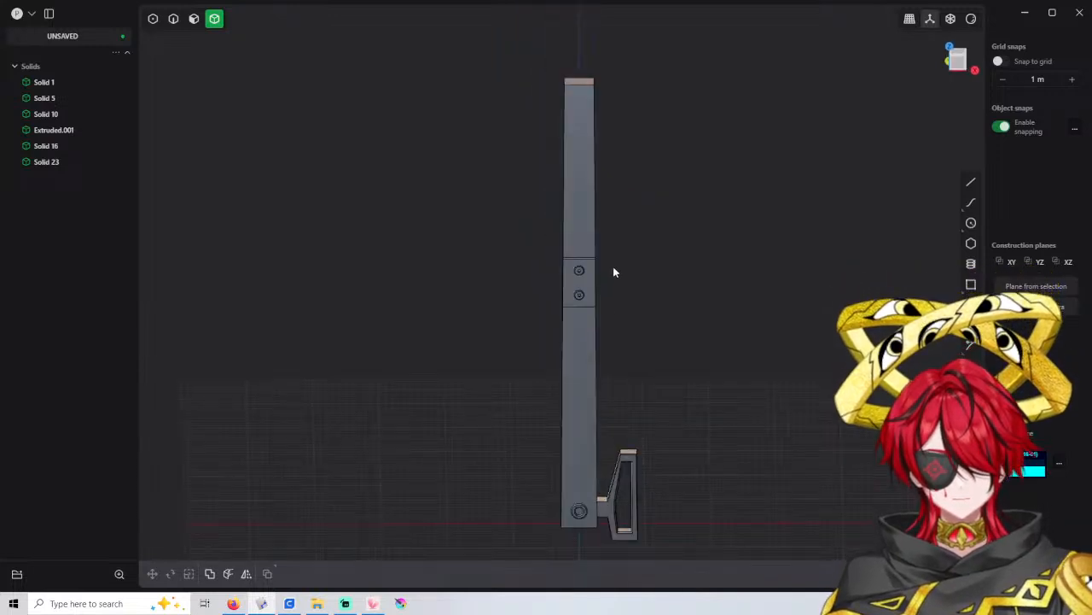
middle_click_drag(613, 266, 463, 139)
left_click(500, 146)
left_click(489, 139, "shift")
left_click(546, 135, "shift")
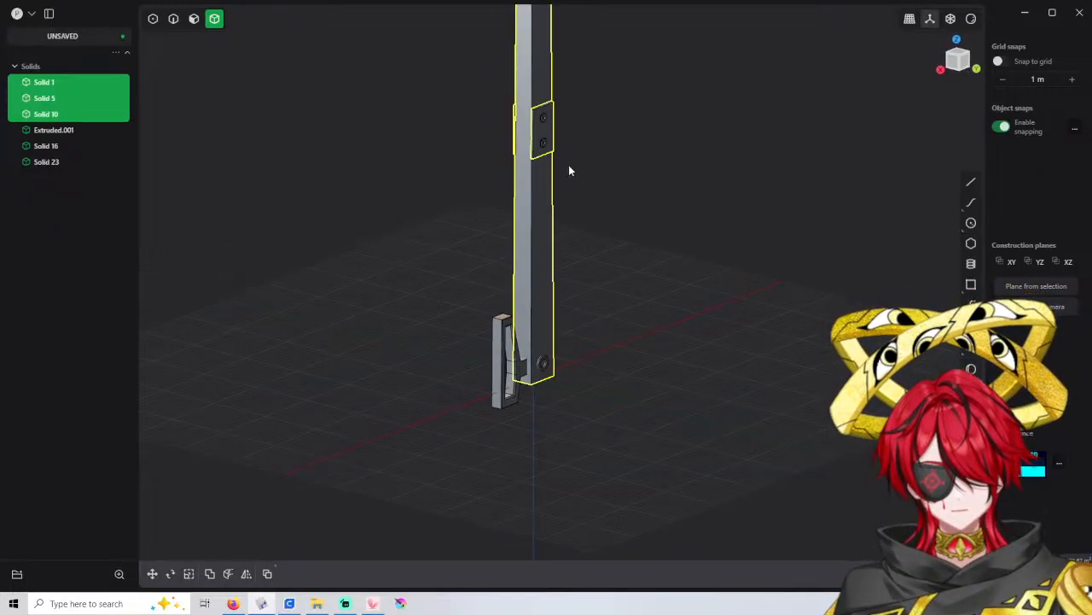
key("shift+u")
key("Return")
Sketch a centred rectangle just inside the edges of the bar's bottom end face, with one side about 2.83 m
middle_click_drag(535, 241, 570, 320)
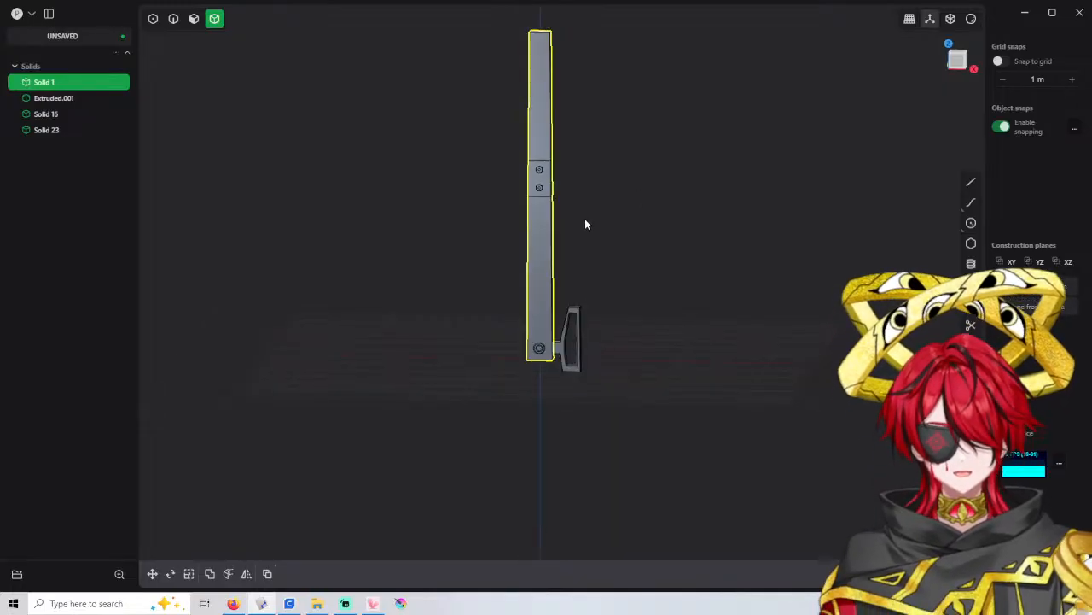
middle_click_drag(537, 285, 549, 364)
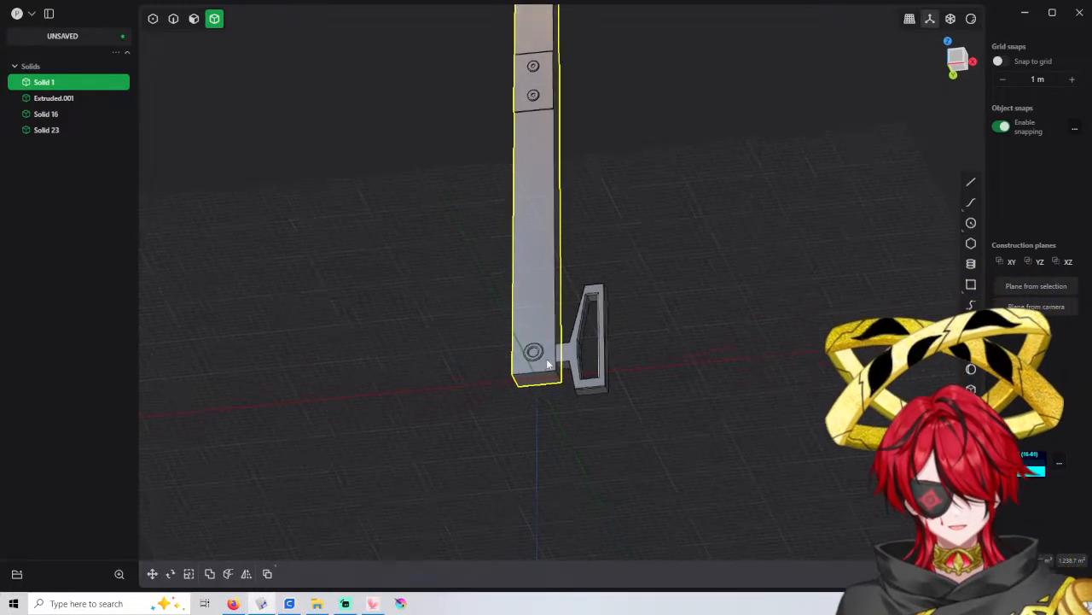
scroll(548, 364, "up", 5)
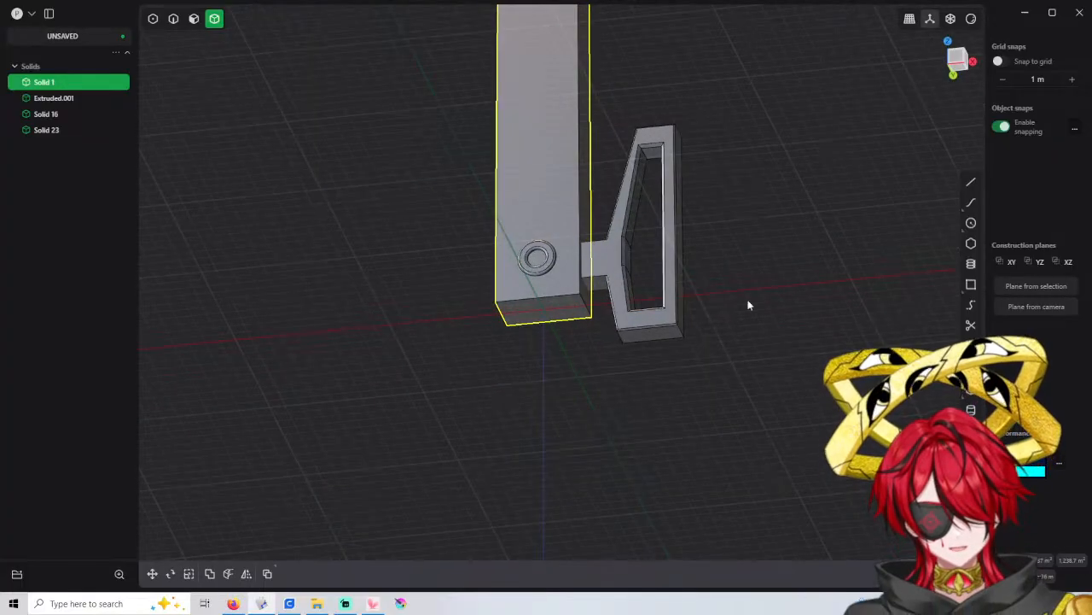
middle_click_drag(538, 301, 550, 240)
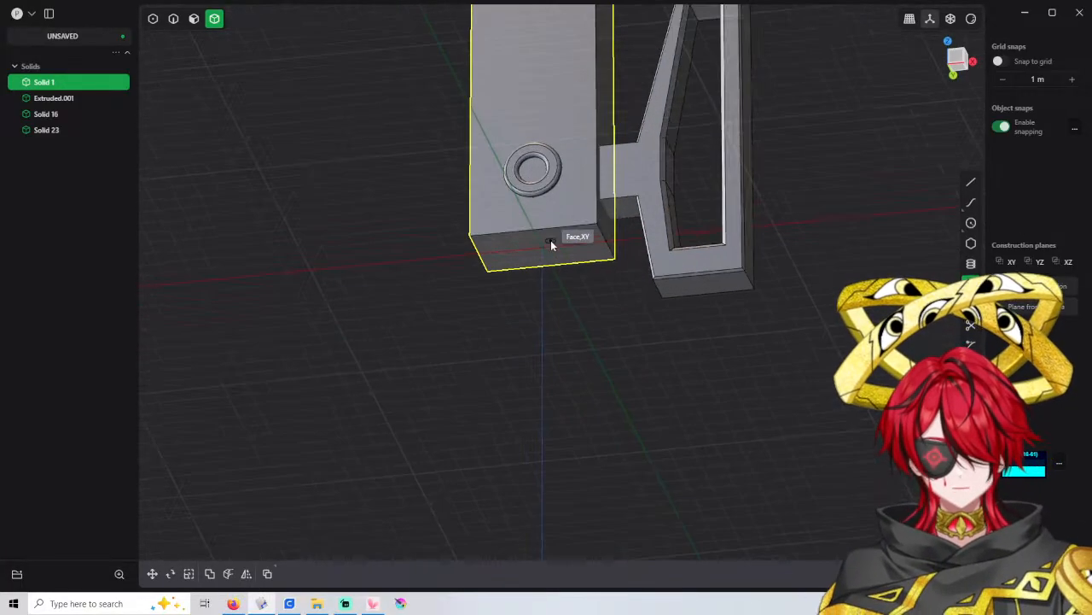
left_click(543, 248)
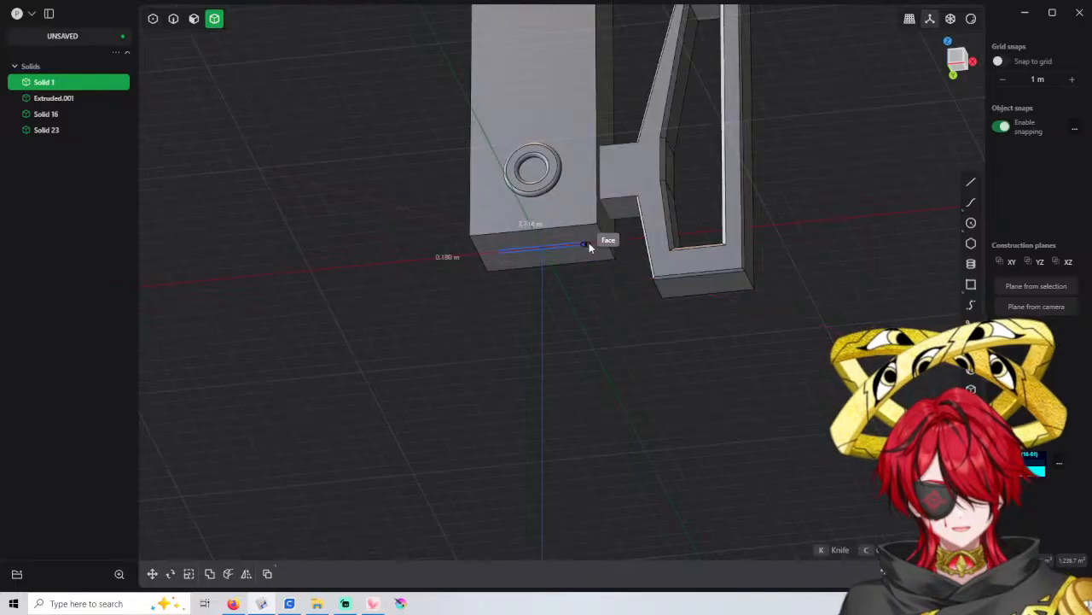
mouse_move(598, 238)
middle_mouse_down()
mouse_move(580, 203)
mouse_move(604, 239)
middle_mouse_up()
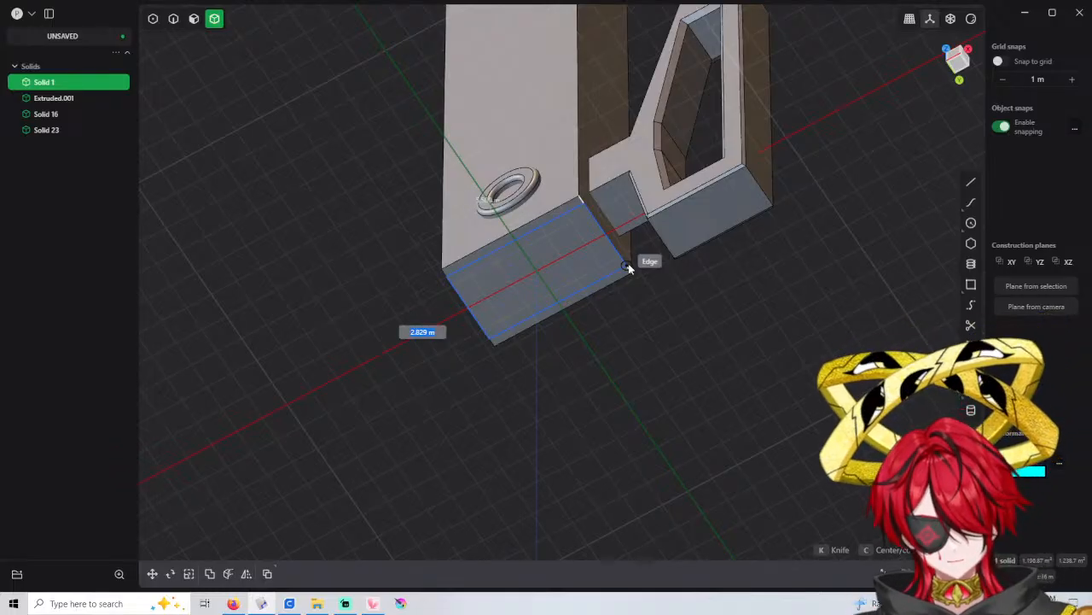
left_click(628, 268)
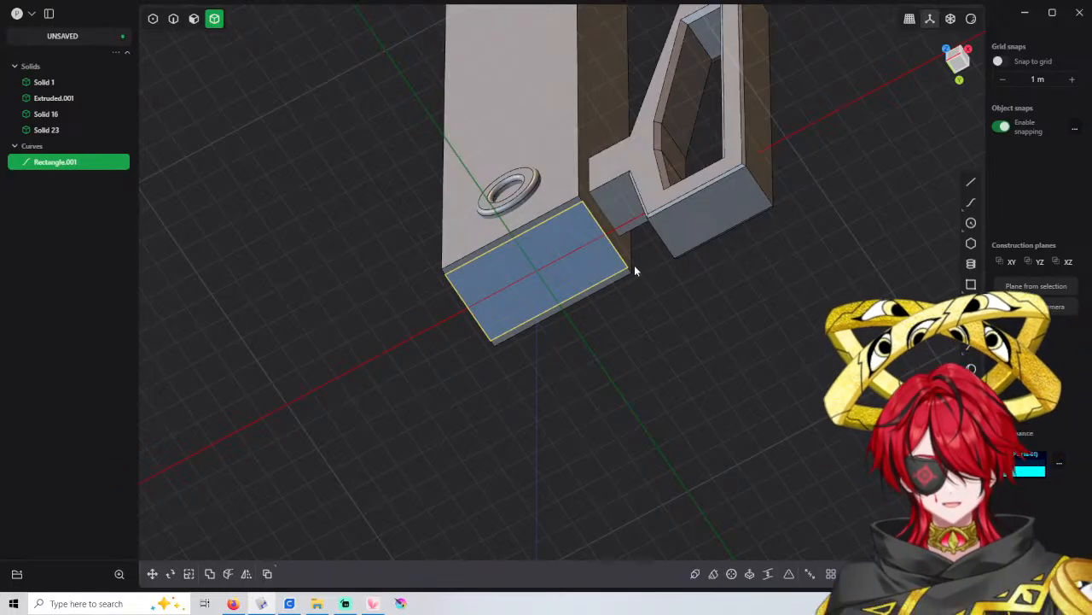
key("3")
middle_click_drag(536, 242, 541, 262)
left_click(541, 261)
key("e")
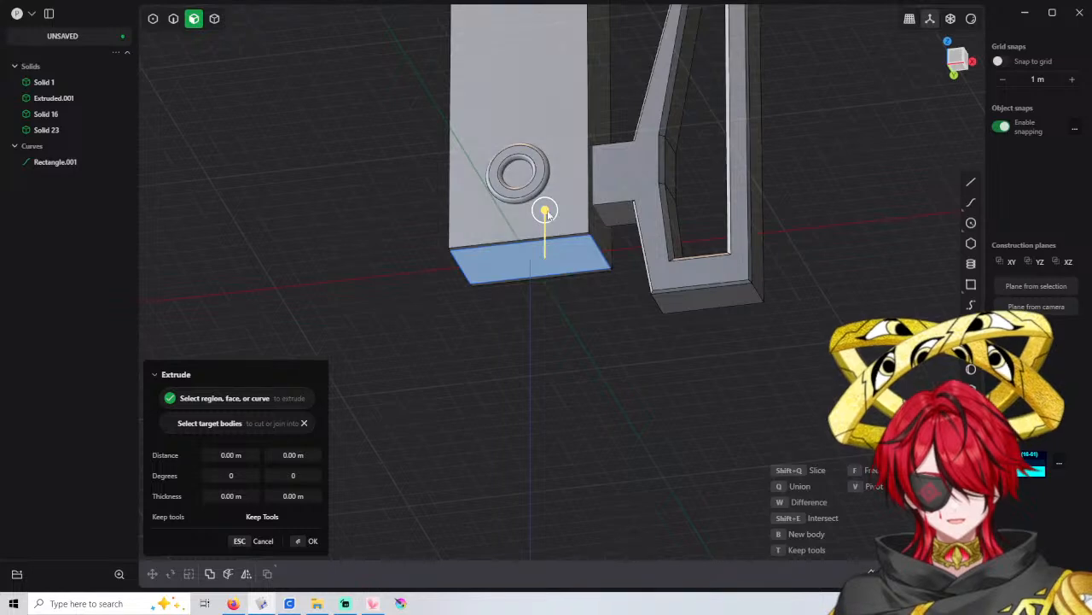
left_click_drag(546, 211, 581, 147)
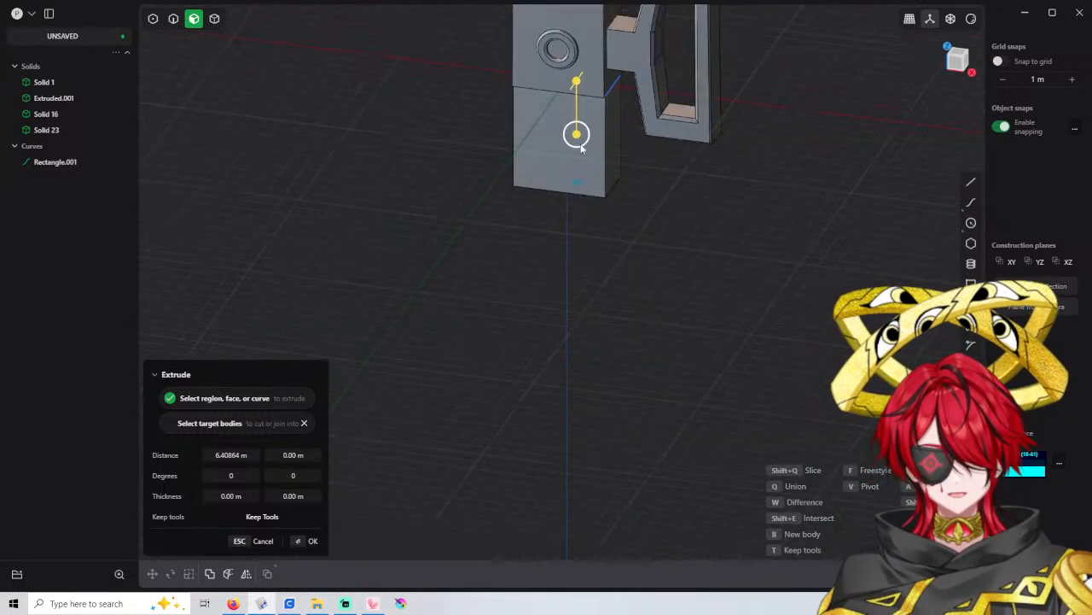
middle_click_drag(581, 147, 499, 174)
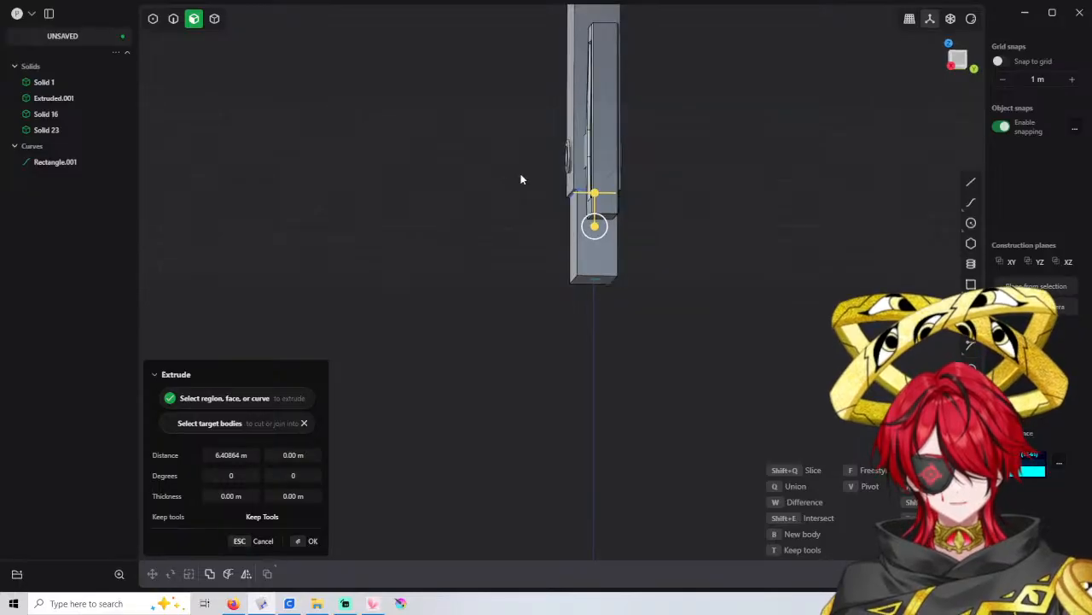
key("Escape")
Try extruding the rectangle region downward by about 5.29 m and undo the extrusion
key("e")
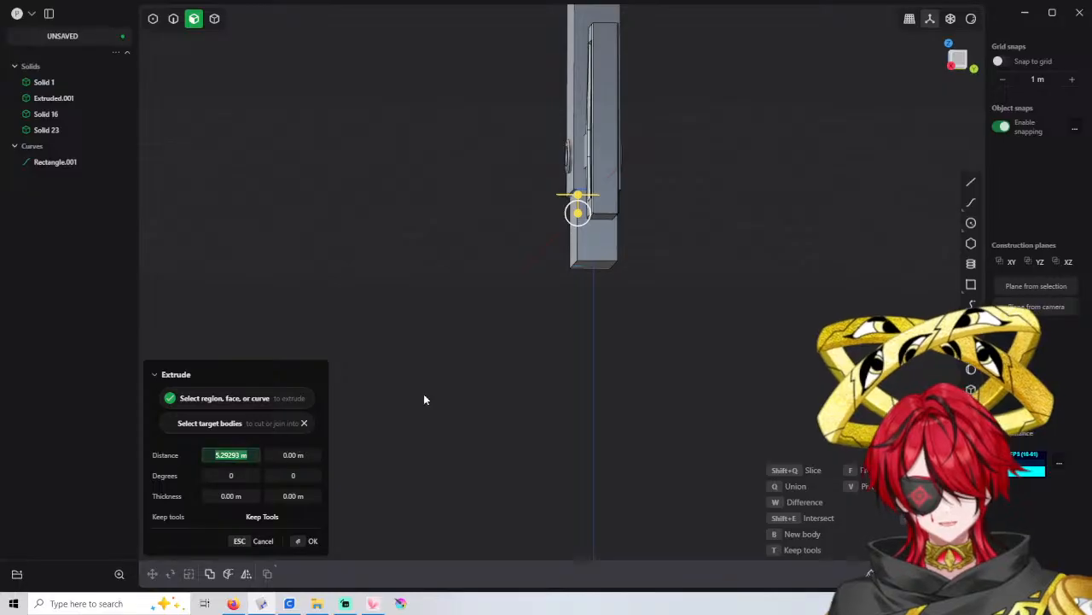
key("Return")
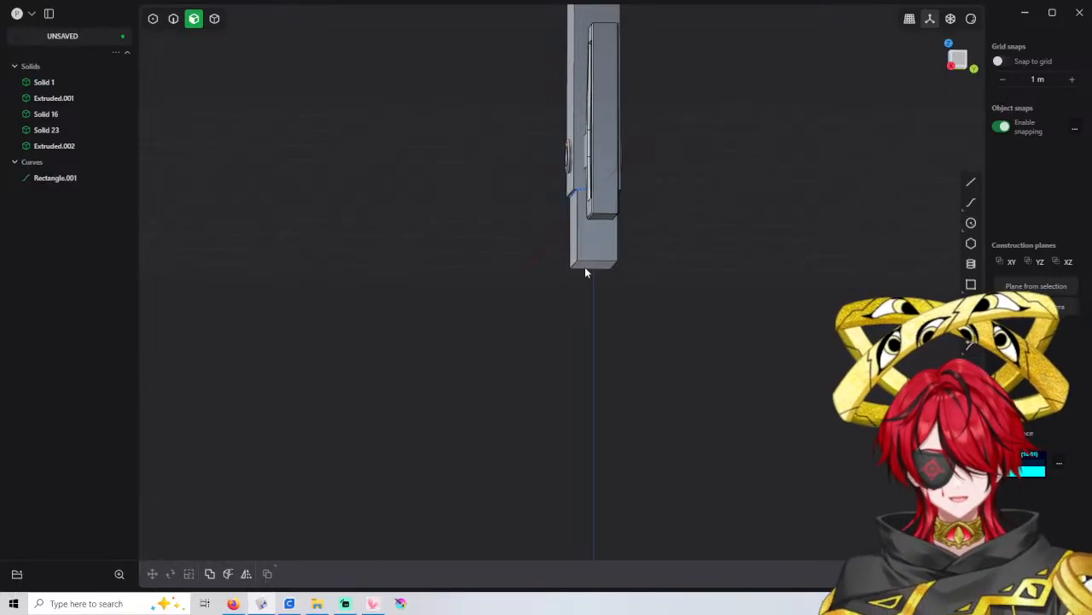
left_click(587, 245)
key("ctrl+z")
Extrude the rectangle region at the bar's bottom end downward by 5 m as a separate block
key("e")
middle_click_drag(584, 232, 586, 202)
left_click_drag(587, 176, 588, 238)
type("5")
key("Return")
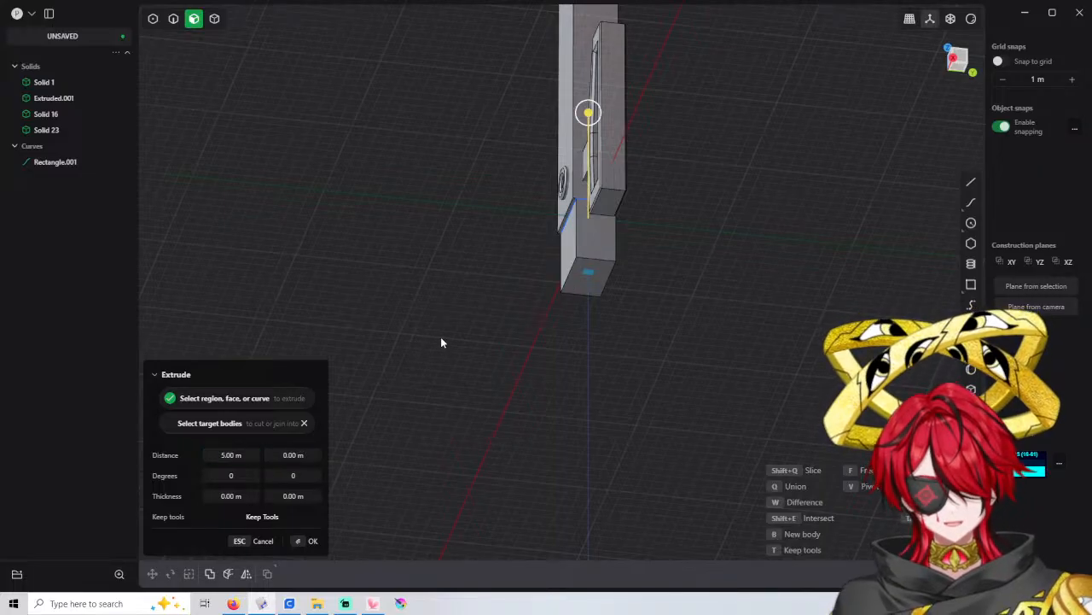
key("Return")
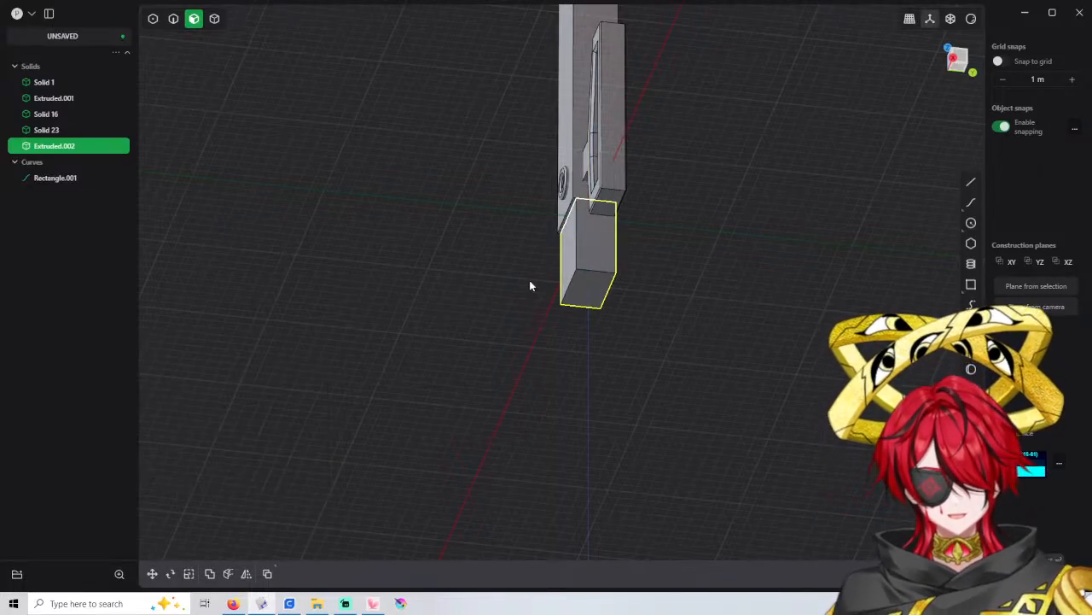
Offset the bottom block's two ring-side faces outward so they extend well past the bar
left_click(576, 259)
middle_click_drag(632, 243, 598, 262)
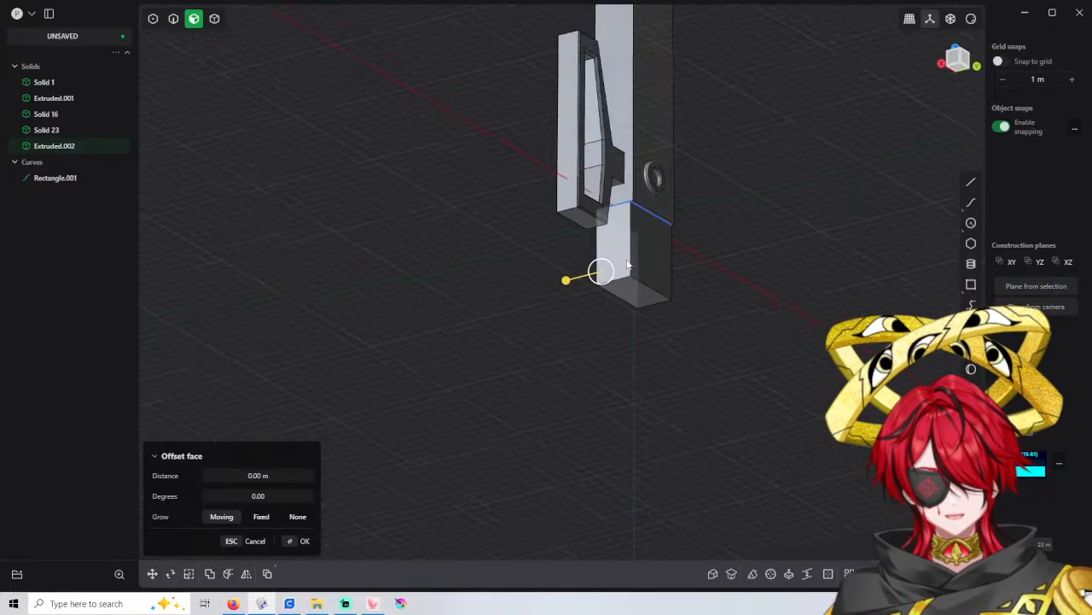
left_click(646, 258)
left_click_drag(680, 246, 725, 244)
Cut the widened block with one of the bar's ring-side faces and delete the piece sticking out beyond it
key("4")
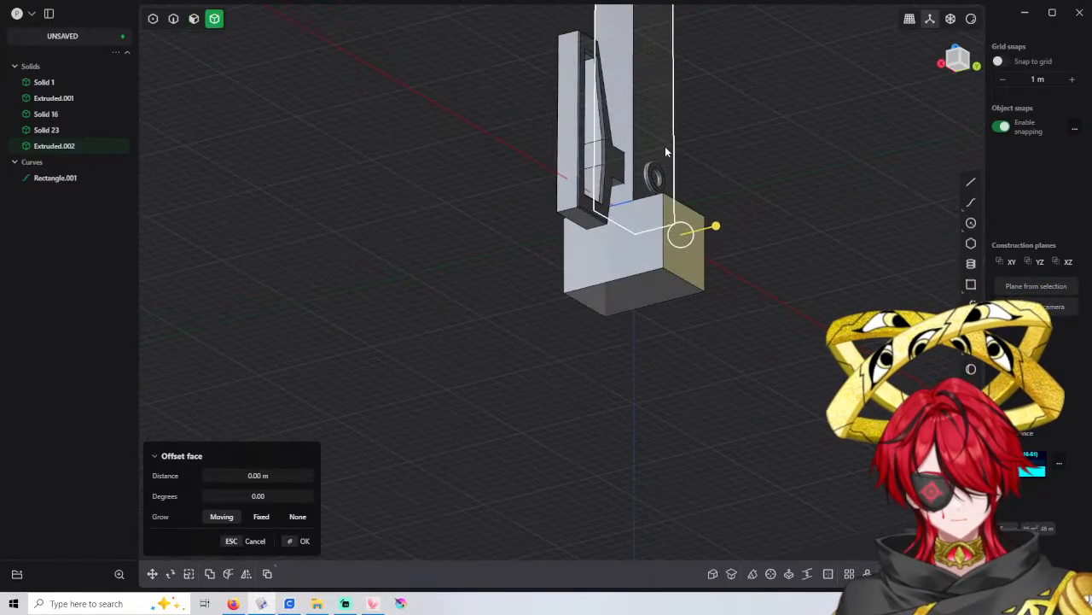
left_click(644, 248)
key("c")
left_click(661, 132)
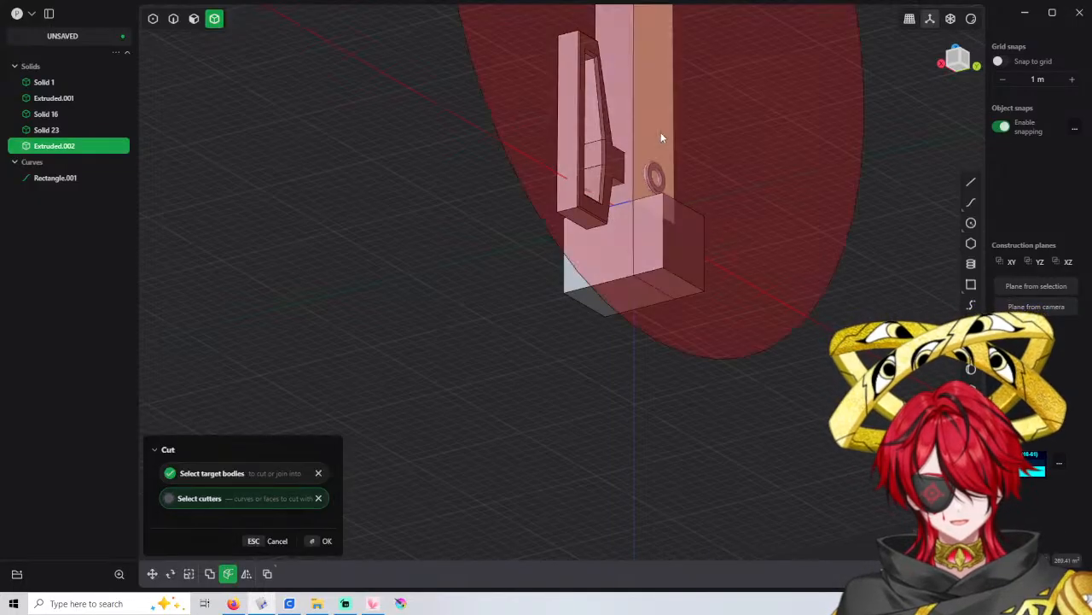
right_click(661, 133)
left_click(641, 231)
key("Delete")
Trim the block's other protruding side by cutting it with the bar's opposite ring-side face and deleting the surplus
middle_click_drag(597, 241, 561, 155)
left_click(547, 260)
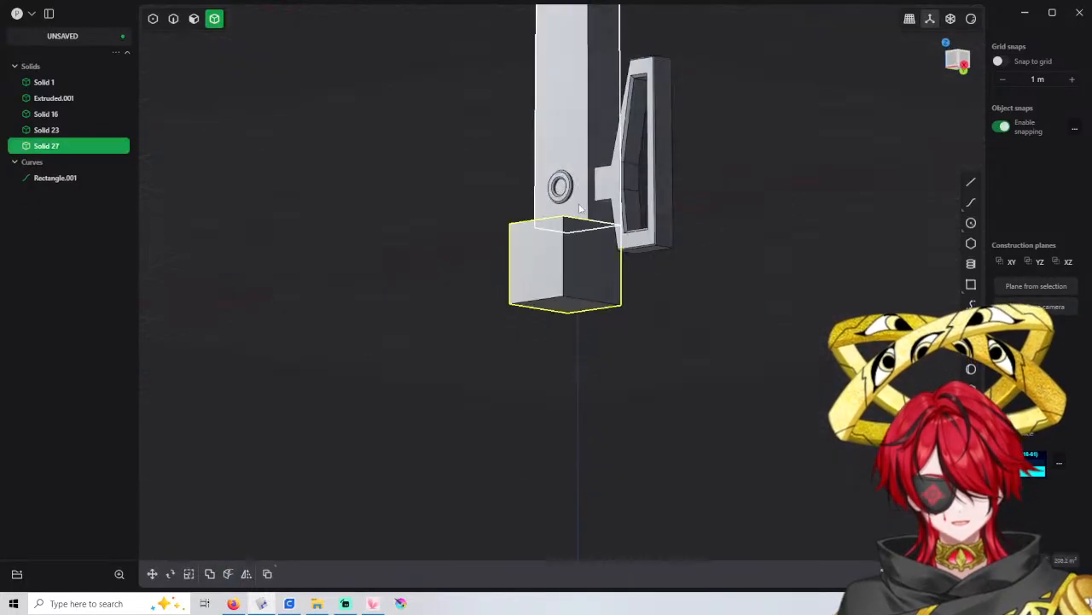
key("c")
left_click(583, 123)
right_click(583, 124)
left_click(550, 266)
key("Delete")
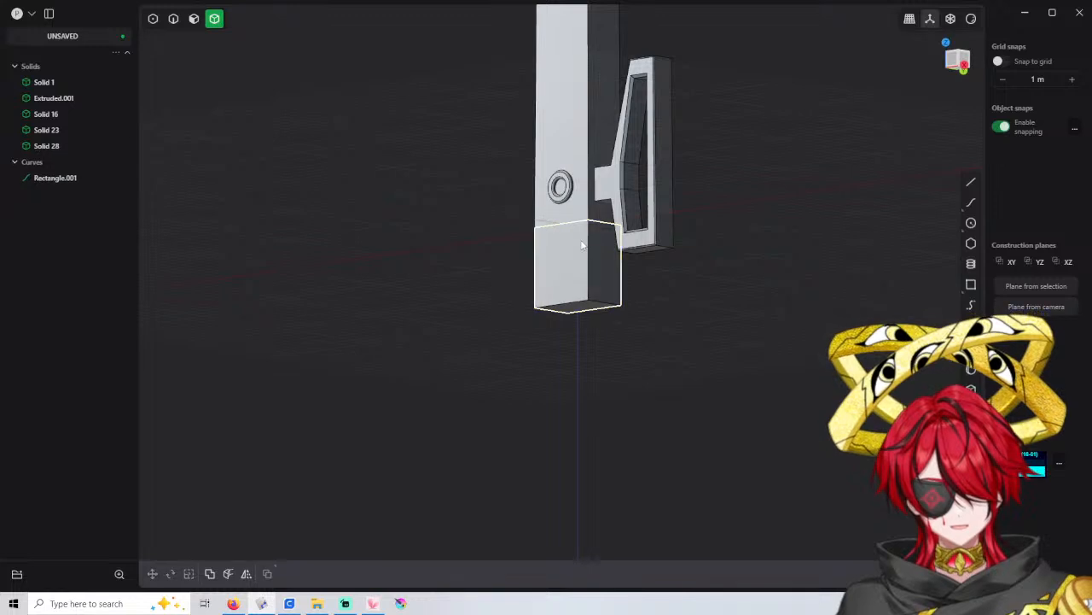
Offset both ring-side faces of the bottom block slightly inward from the bar's surfaces
scroll(580, 244, "up", 2)
key("3")
left_click(564, 274)
middle_click_drag(588, 270, 461, 275)
left_click(645, 281)
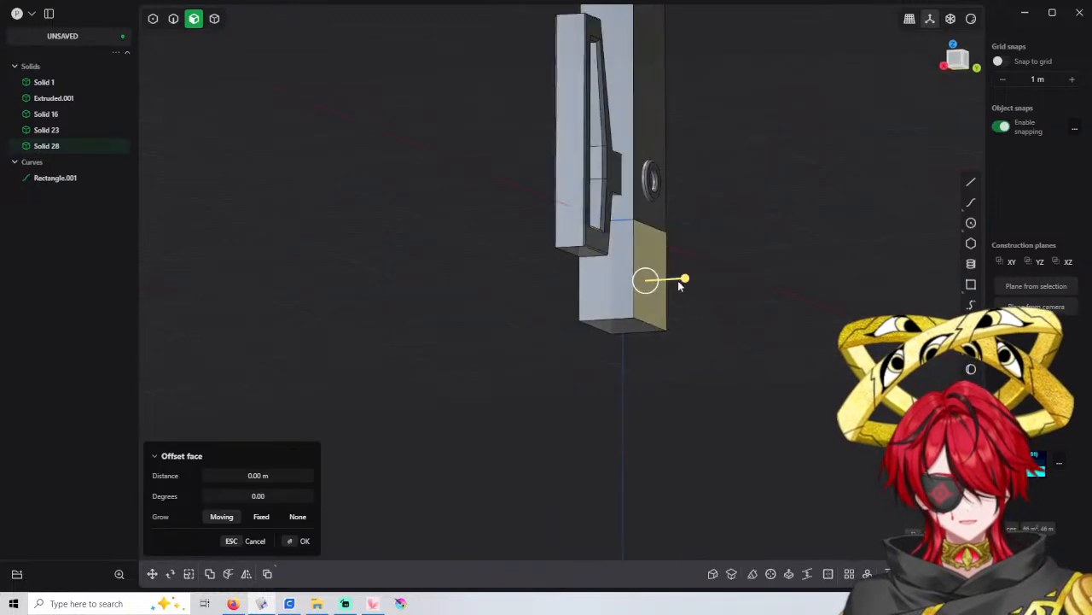
left_click_drag(685, 281, 681, 280)
middle_click_drag(681, 280, 493, 402)
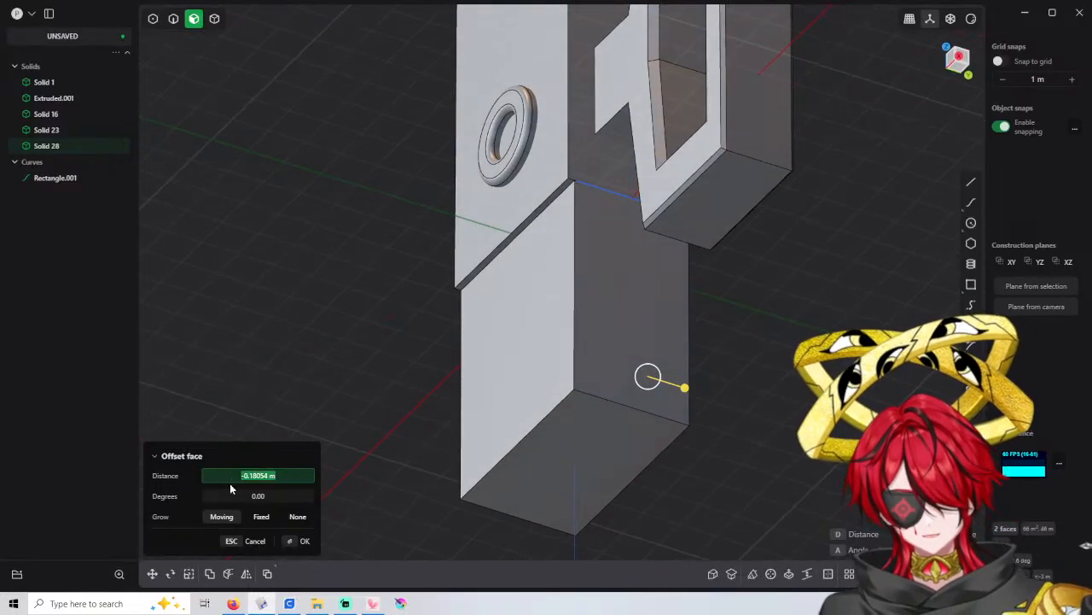
type("0")
key("Return")
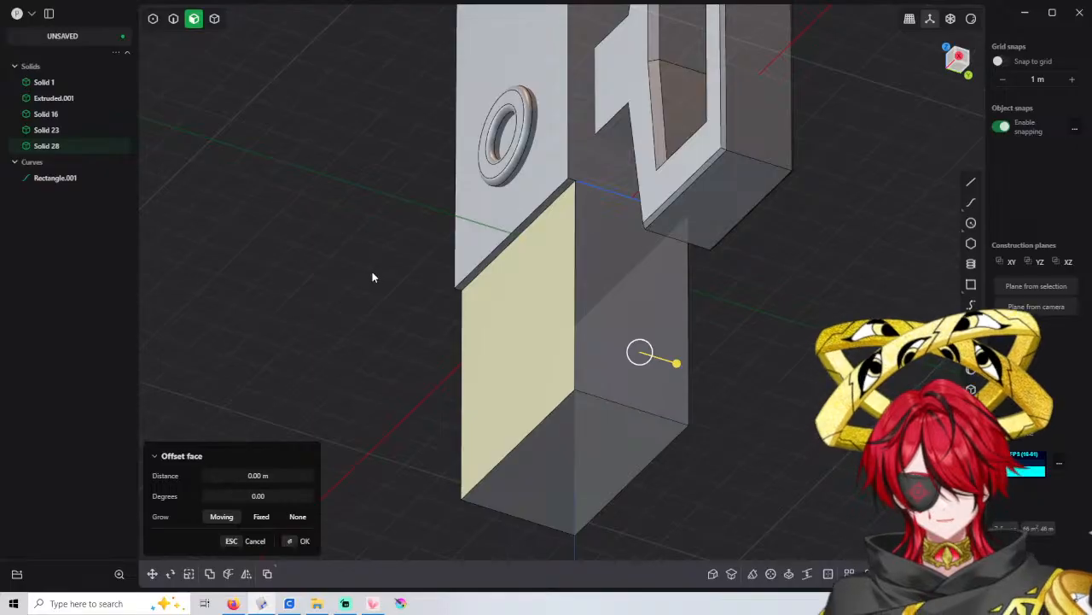
left_click(372, 277)
Examine the overall proportions of the bar, its side frame and the bottom block from several angles
scroll(403, 269, "down", 5)
middle_click_drag(578, 210, 563, 295)
scroll(548, 258, "down", 2)
middle_click_drag(525, 235, 518, 371, "shift")
scroll(517, 371, "down", 4)
scroll(507, 303, "down", 2)
middle_click_drag(486, 280, 619, 418)
scroll(601, 326, "up", 2)
scroll(606, 322, "down", 2)
scroll(606, 322, "up", 1)
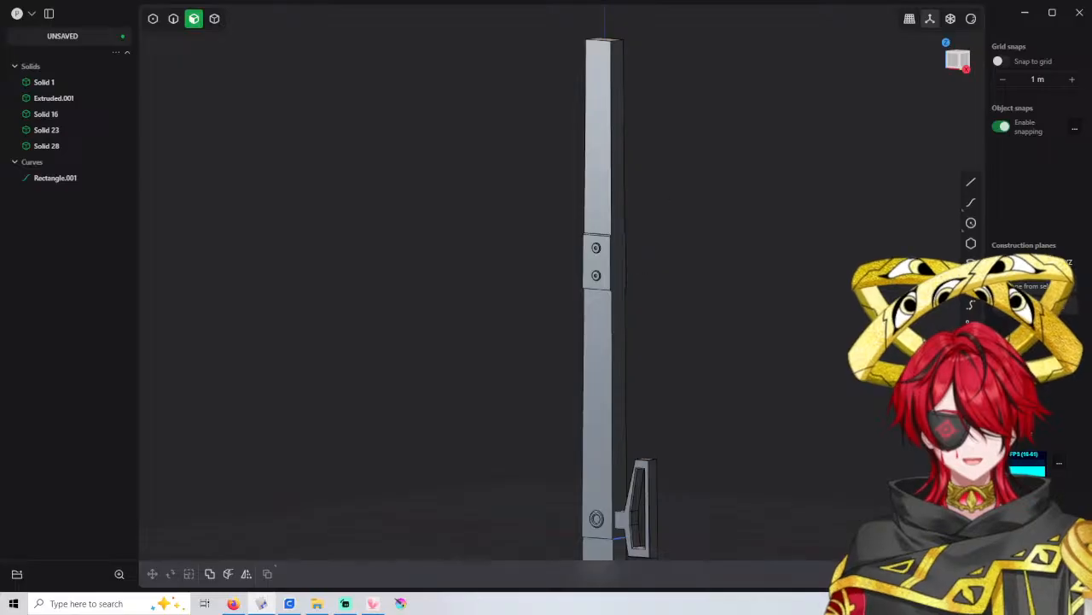
Move all solids together with the rectangle curve straight up along the Z axis
middle_click_drag(651, 162, 595, 130, "shift")
scroll(595, 131, "down", 1)
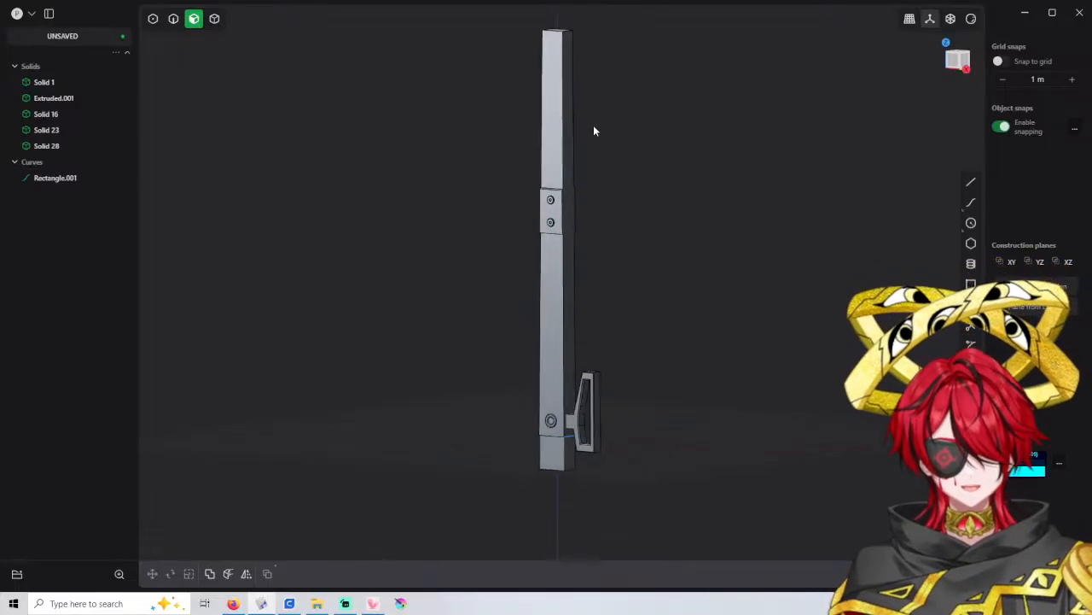
middle_click_drag(604, 195, 605, 118, "shift")
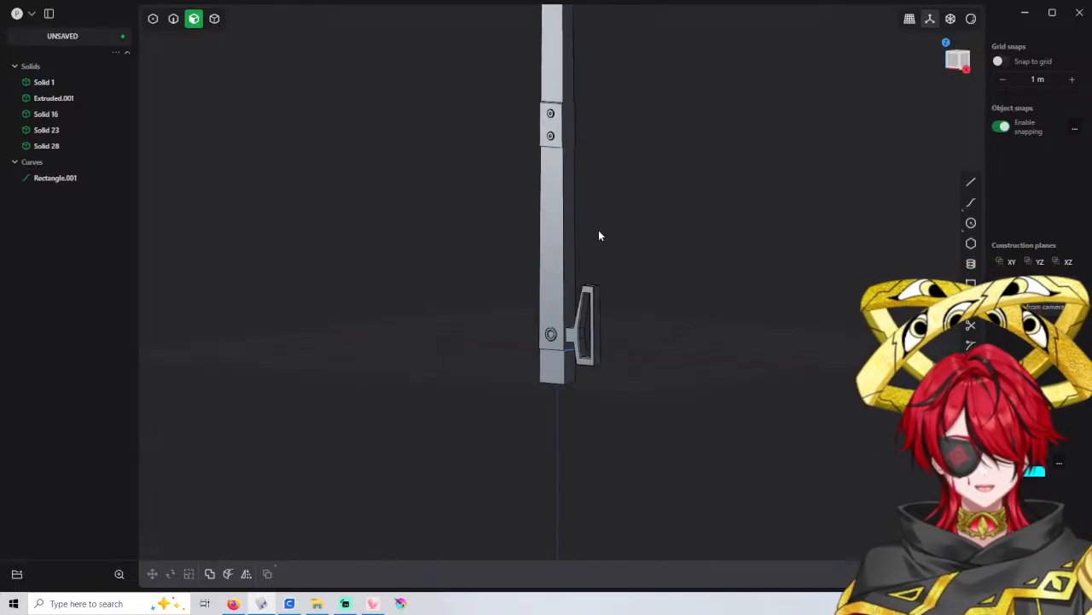
middle_click_drag(568, 193, 576, 298, "shift")
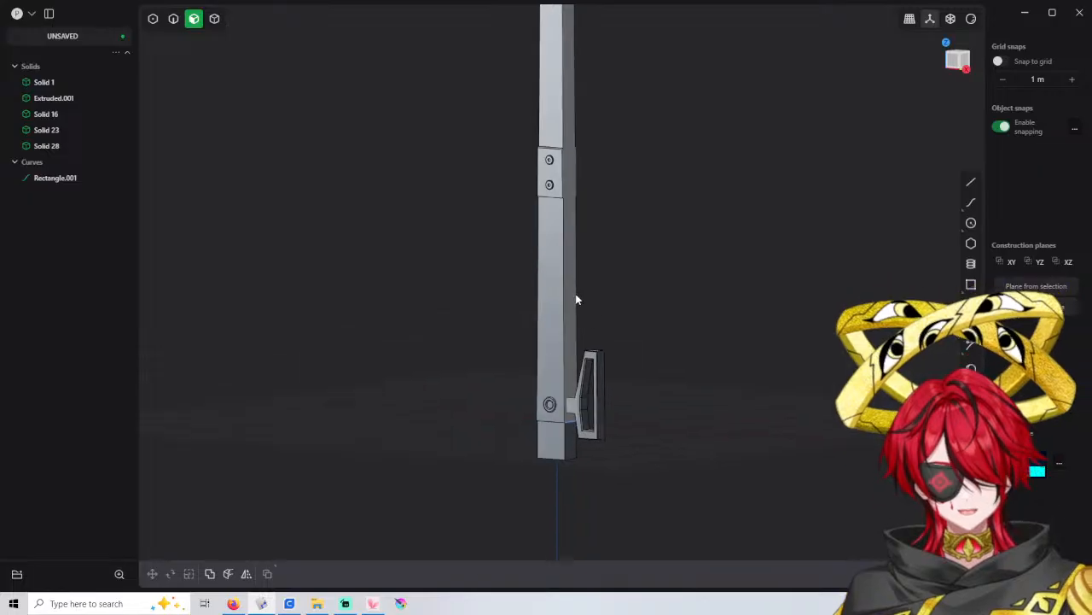
left_click(214, 19)
left_click(52, 81)
left_click(58, 179, "shift")
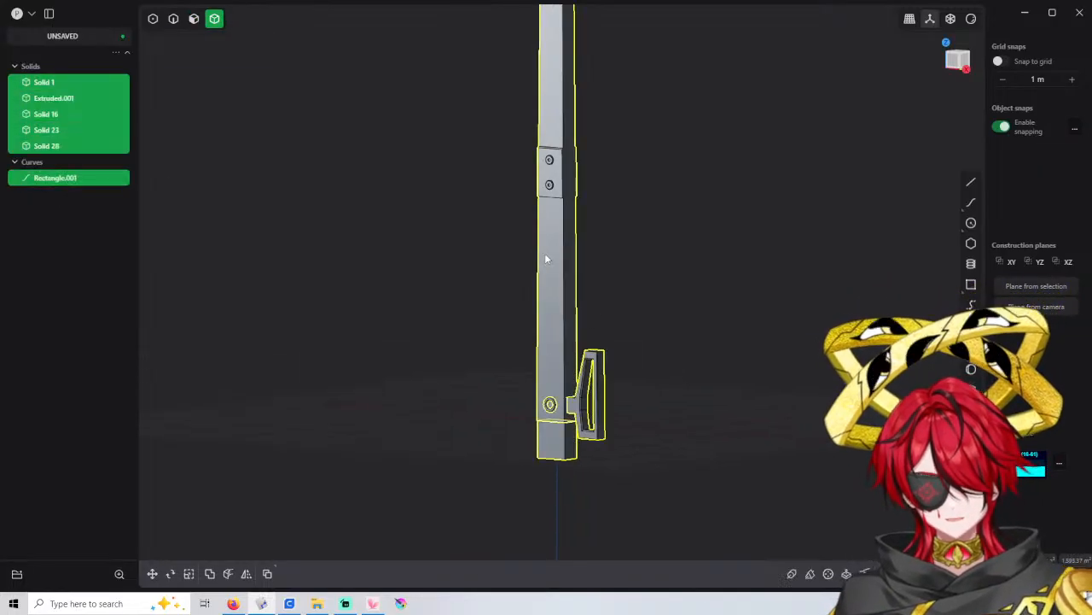
key("g")
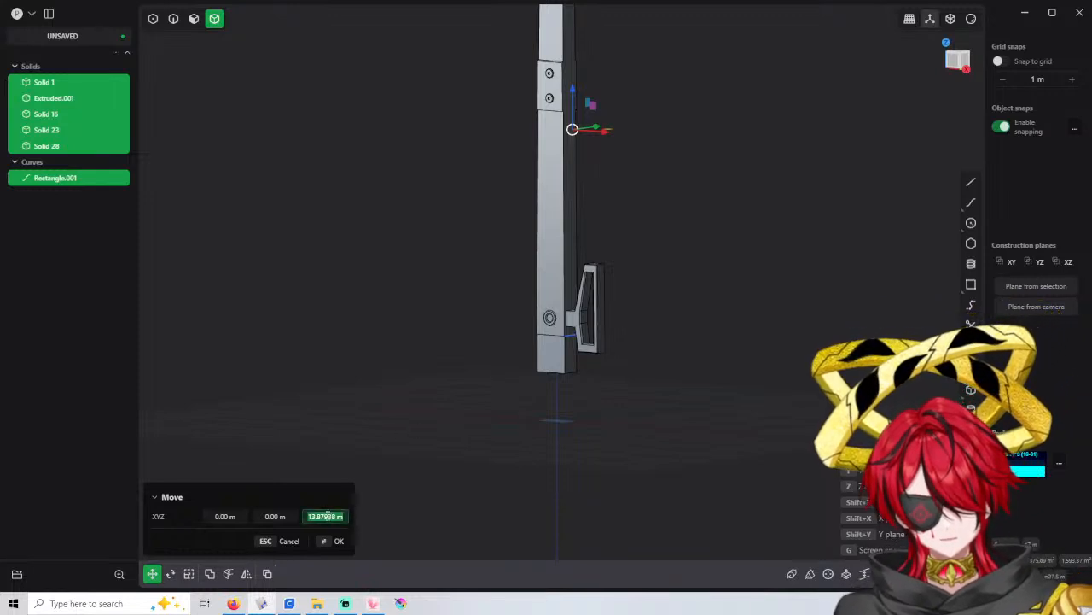
type("1")
key("Return")
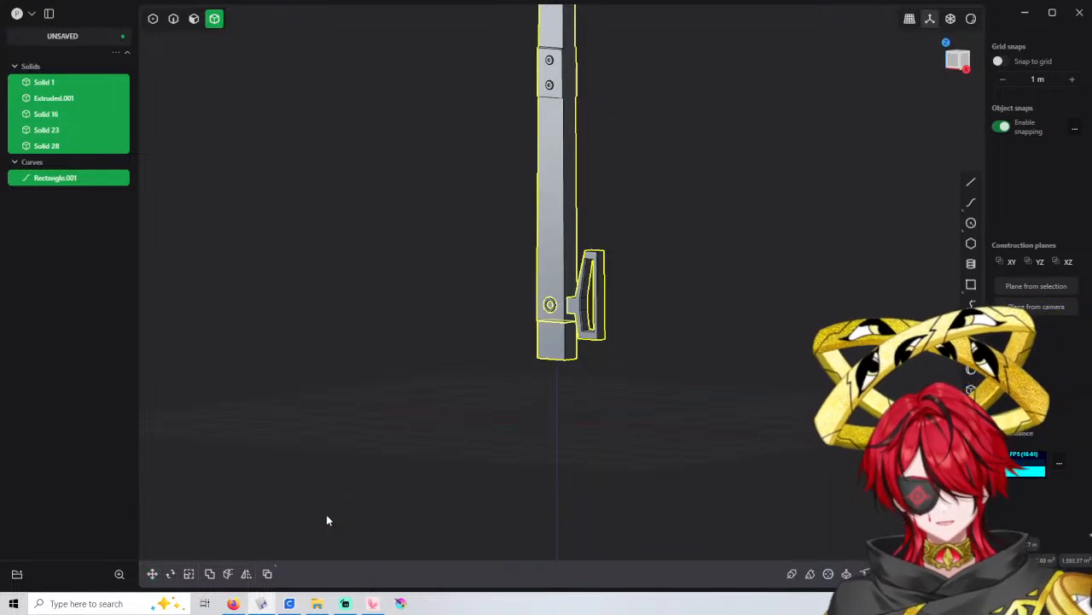
left_click(669, 272)
Fillet the long vertical edges of the bar's upper, middle and lower sections with both distances set to 0.25 m
middle_click_drag(677, 254, 593, 529, "shift")
key("2")
scroll(485, 298, "up", 2)
left_click(477, 230)
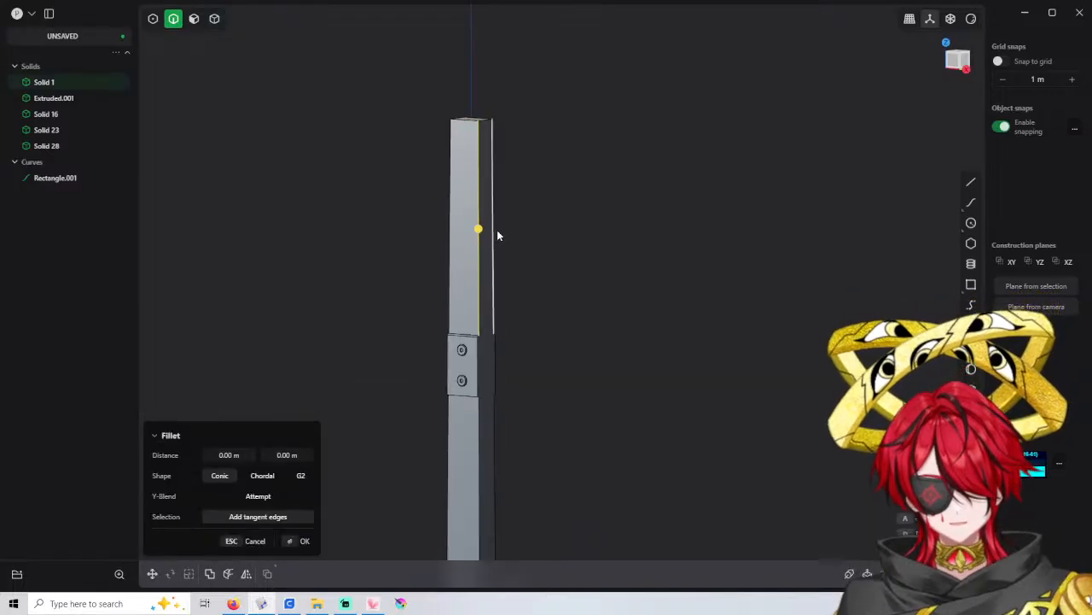
left_click(495, 231)
left_click(450, 256)
middle_click_drag(516, 253, 474, 255)
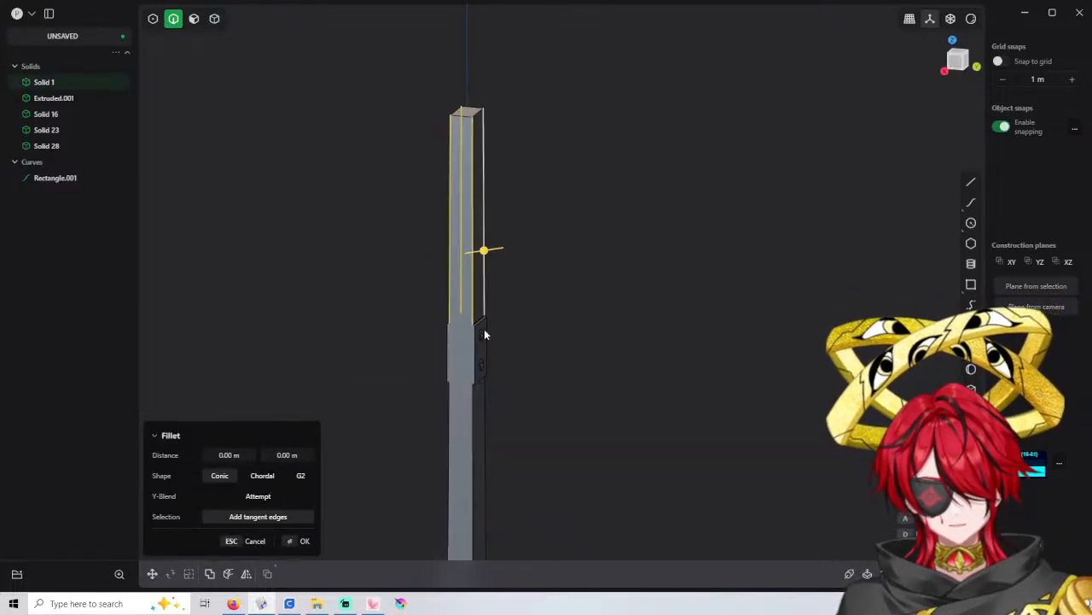
scroll(484, 334, "up", 3)
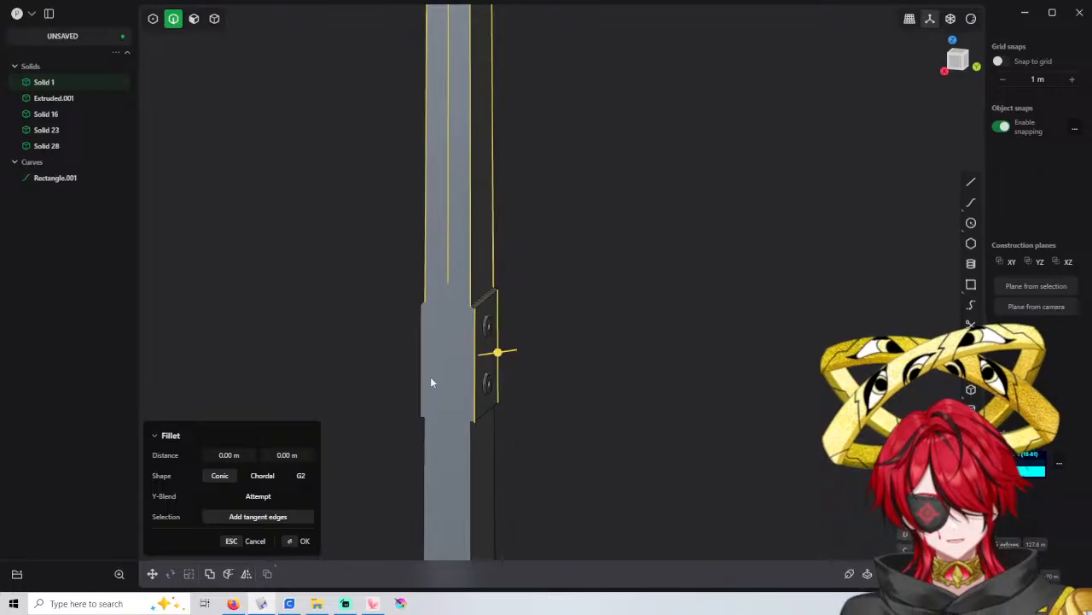
middle_click_drag(443, 351, 451, 323)
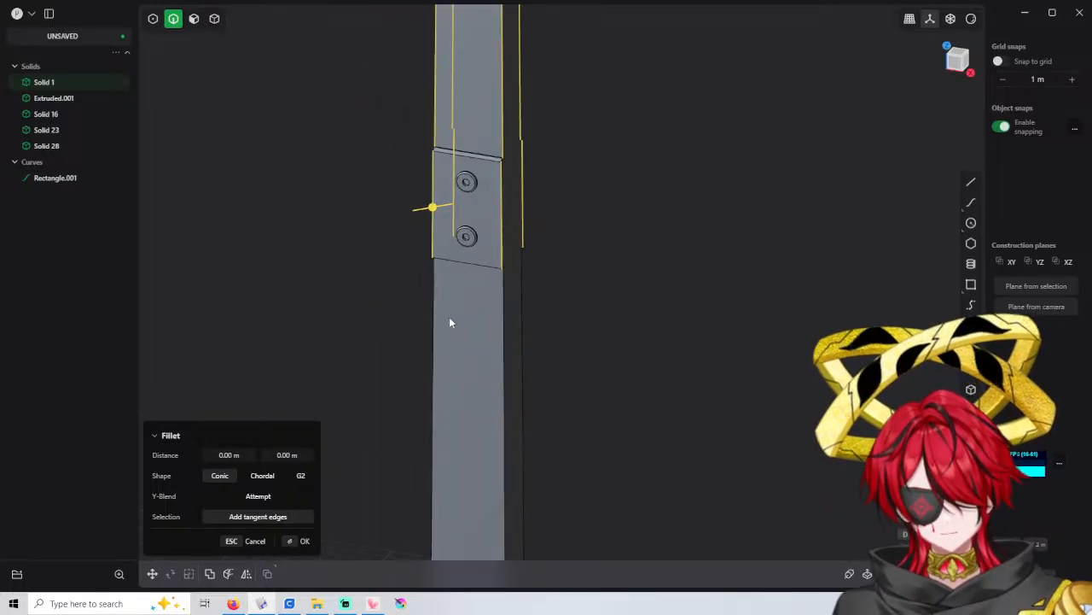
middle_click_drag(447, 393, 431, 388)
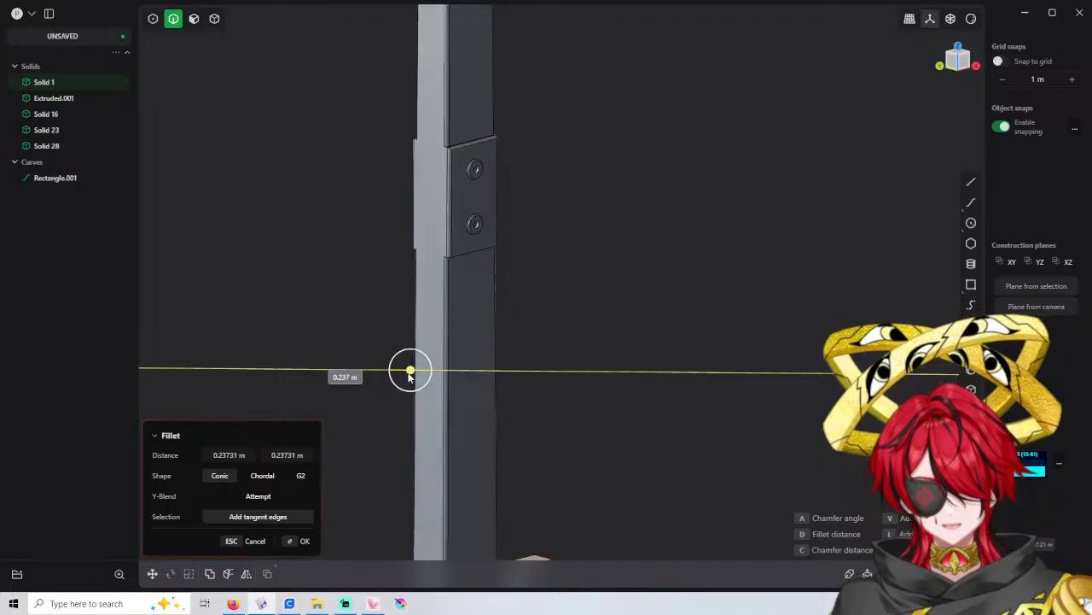
left_click(409, 374)
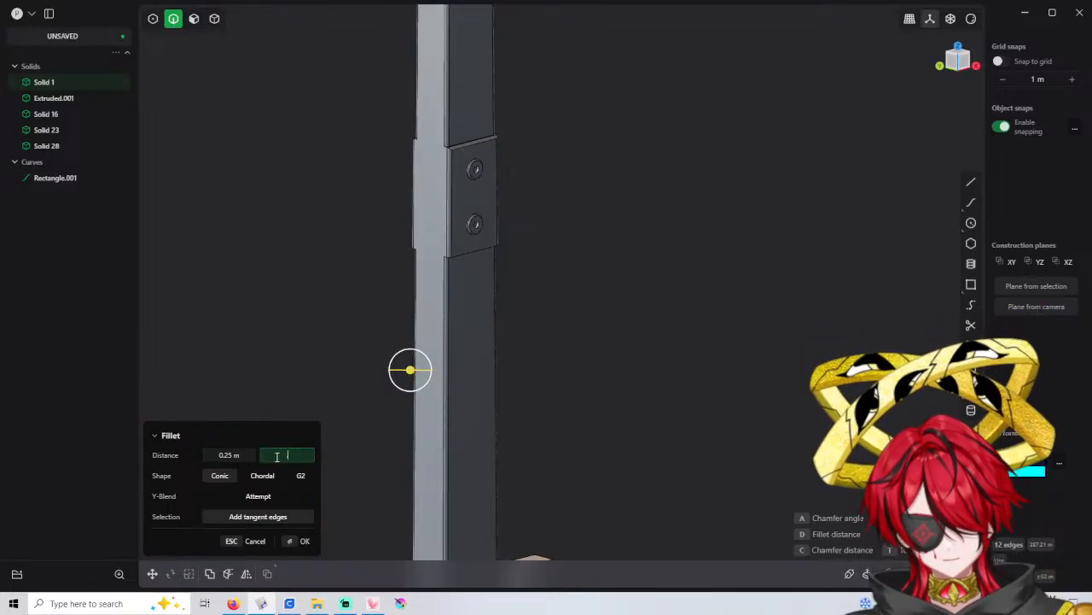
type("0.25")
key("Return")
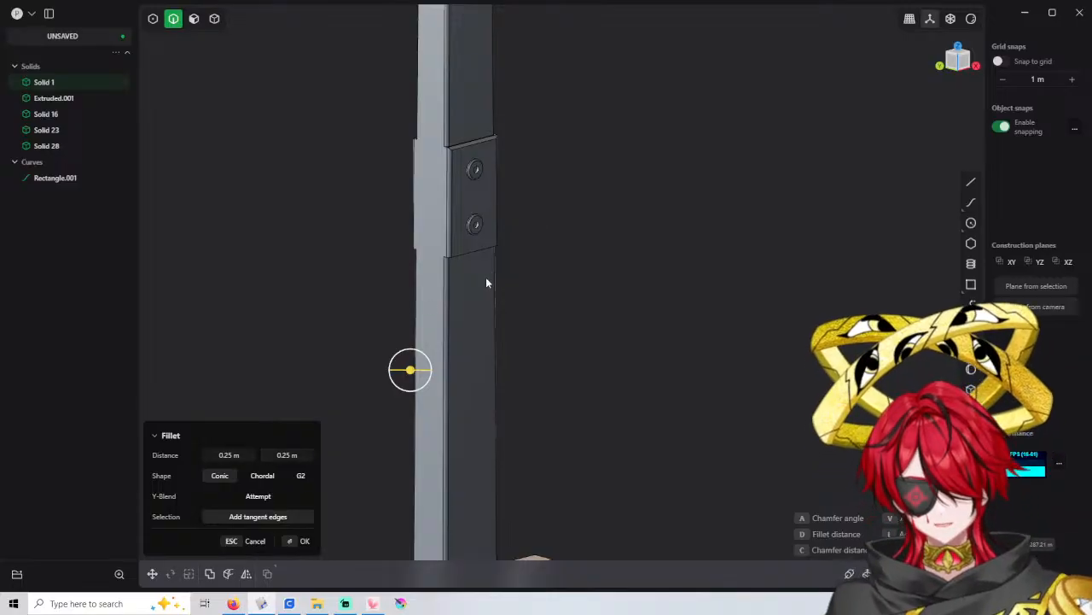
middle_click_drag(487, 279, 347, 270)
key("Return")
left_click(347, 270)
Delete the leftover rectangle curve at the joint between the bar and the bottom block
middle_click_drag(498, 231, 534, 263)
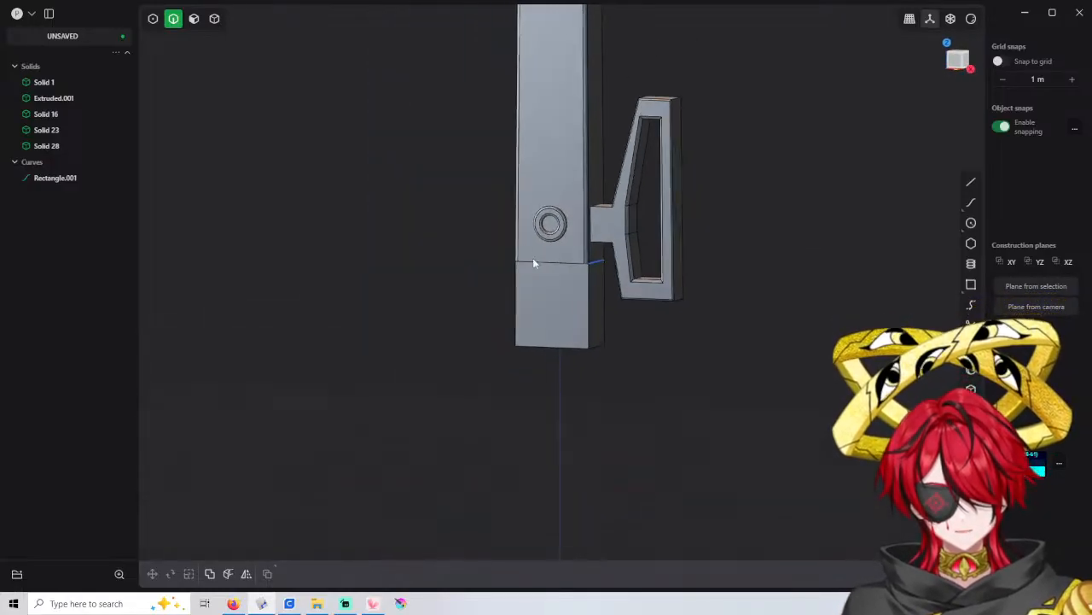
key("Delete")
scroll(624, 302, "down", 2)
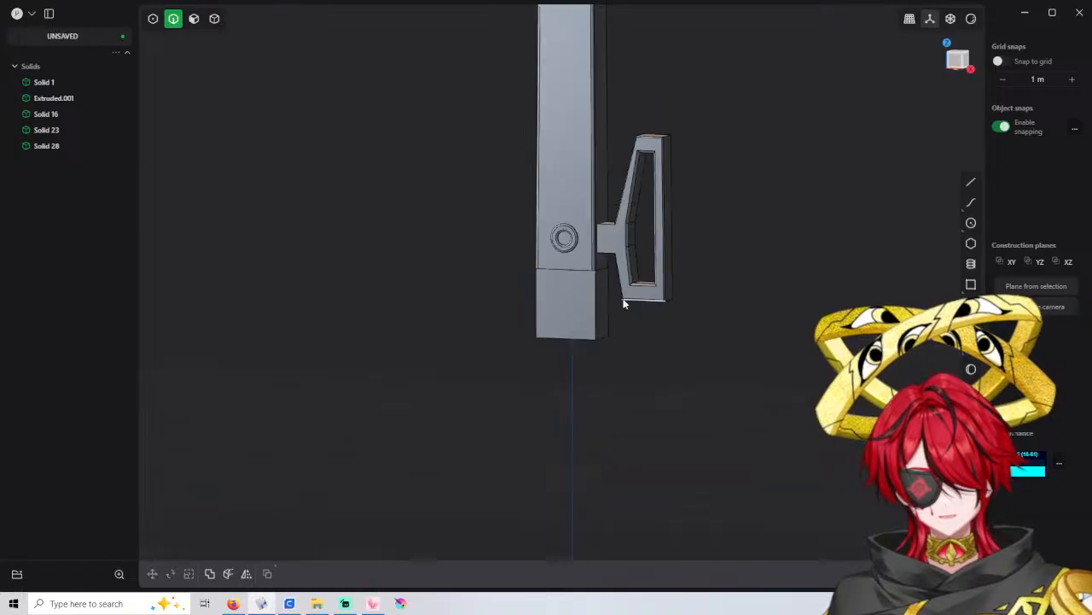
Switch to face selection and bring the bottom block's underside into view
middle_click_drag(624, 303, 539, 217, "shift")
key("3")
middle_click_drag(525, 269, 524, 256)
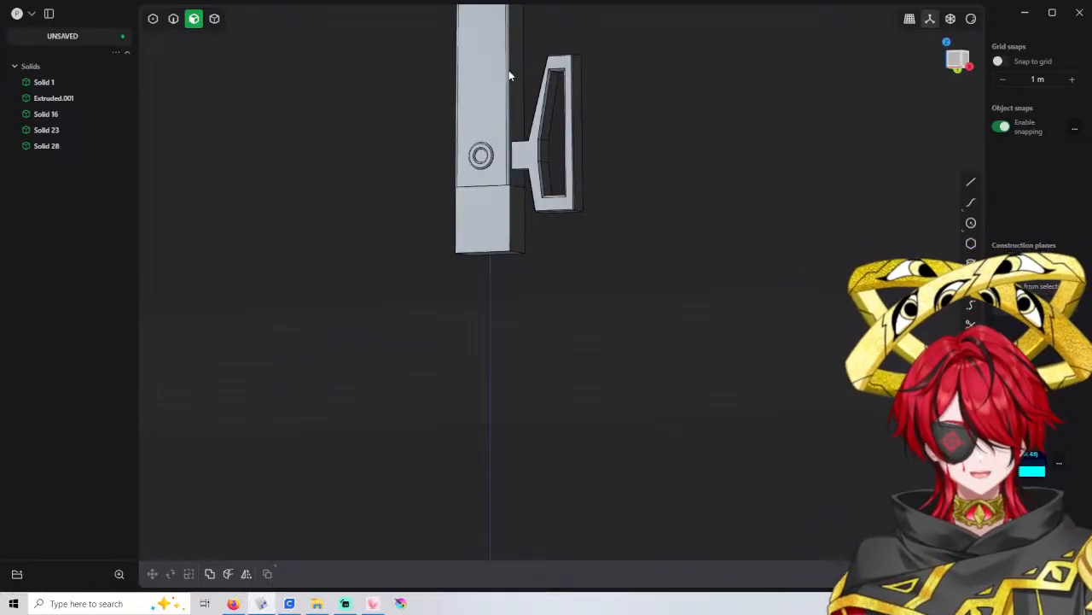
middle_click_drag(539, 246, 526, 195)
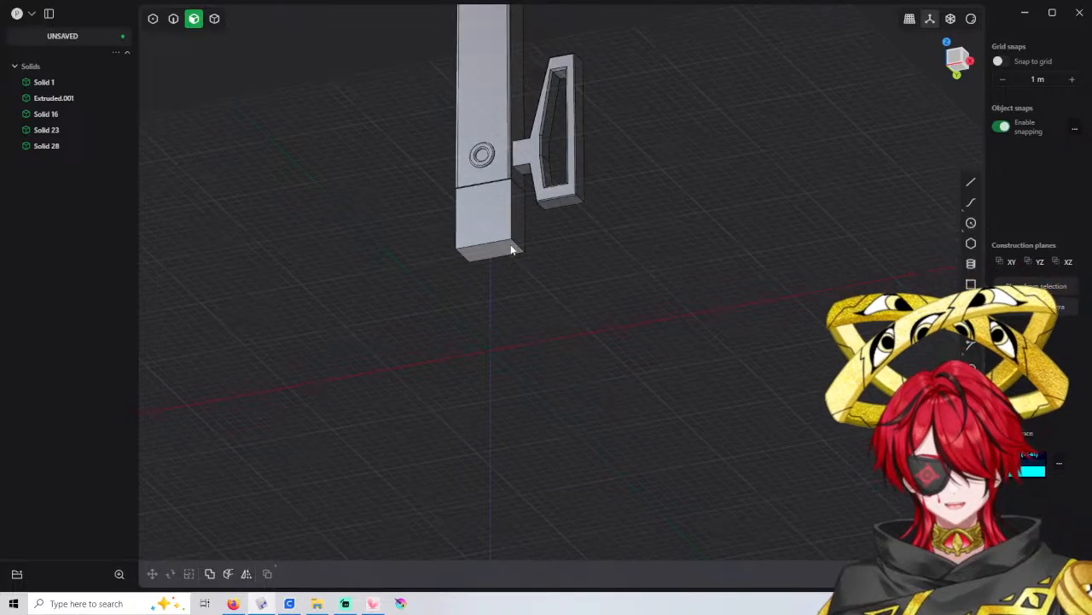
Offset the bottom face of the lower block downward by 36 m
left_click(511, 246)
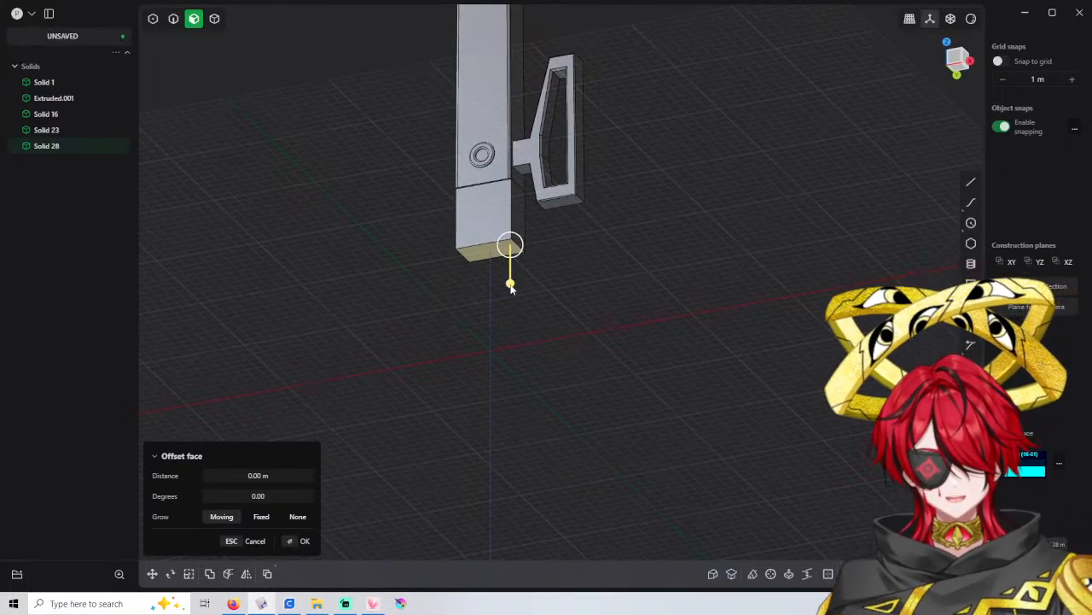
left_click_drag(511, 288, 510, 405)
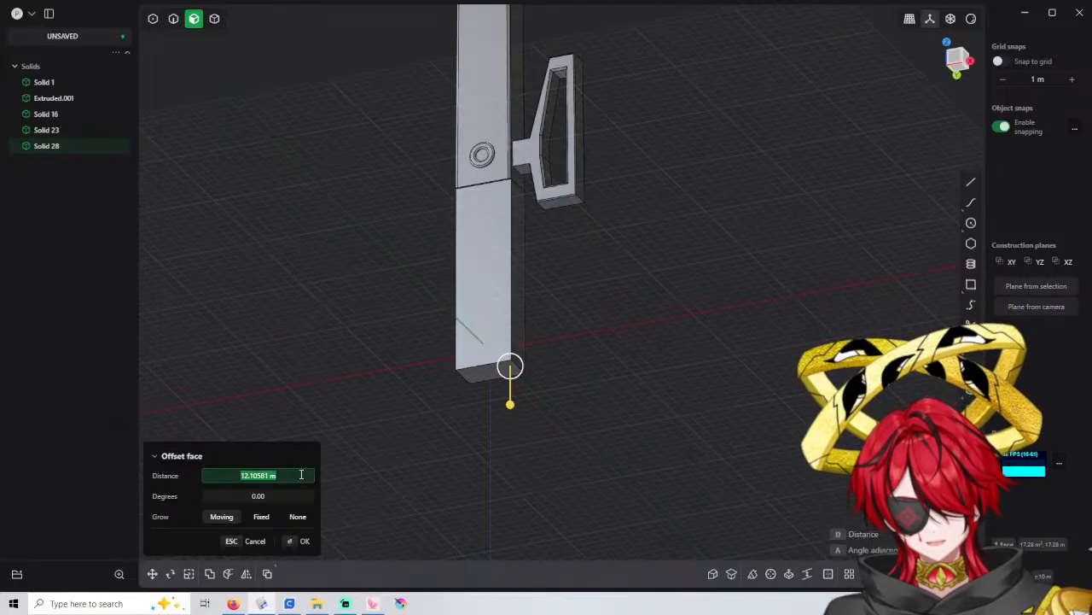
left_click(301, 474)
type("36")
key("Return")
left_click(701, 253)
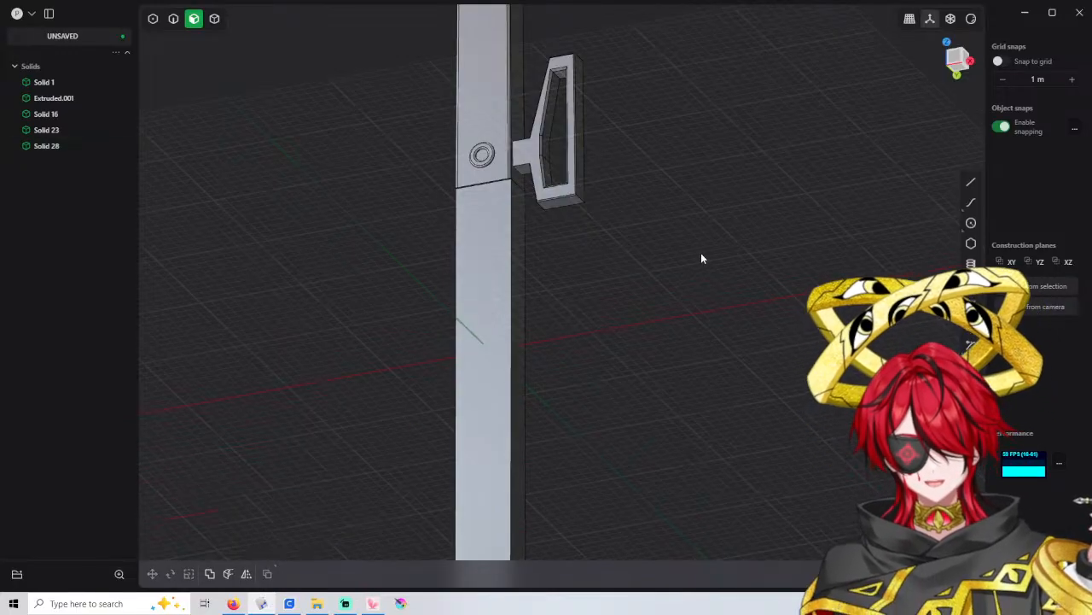
Move all five solids 20 m up along the Z axis
scroll(683, 256, "down", 2)
middle_click_drag(648, 262, 630, 324)
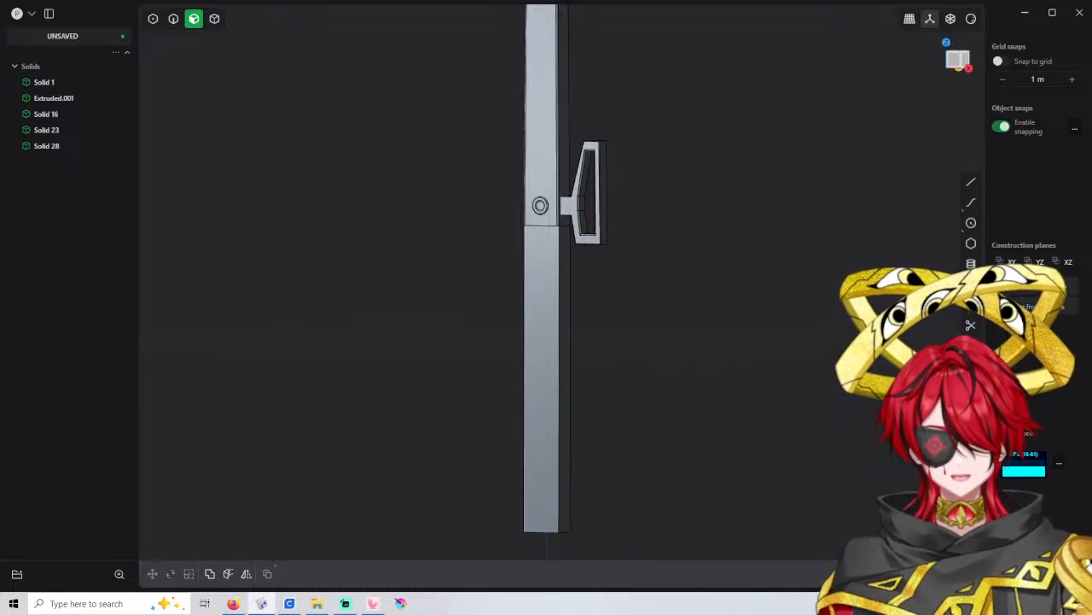
scroll(671, 127, "down", 5)
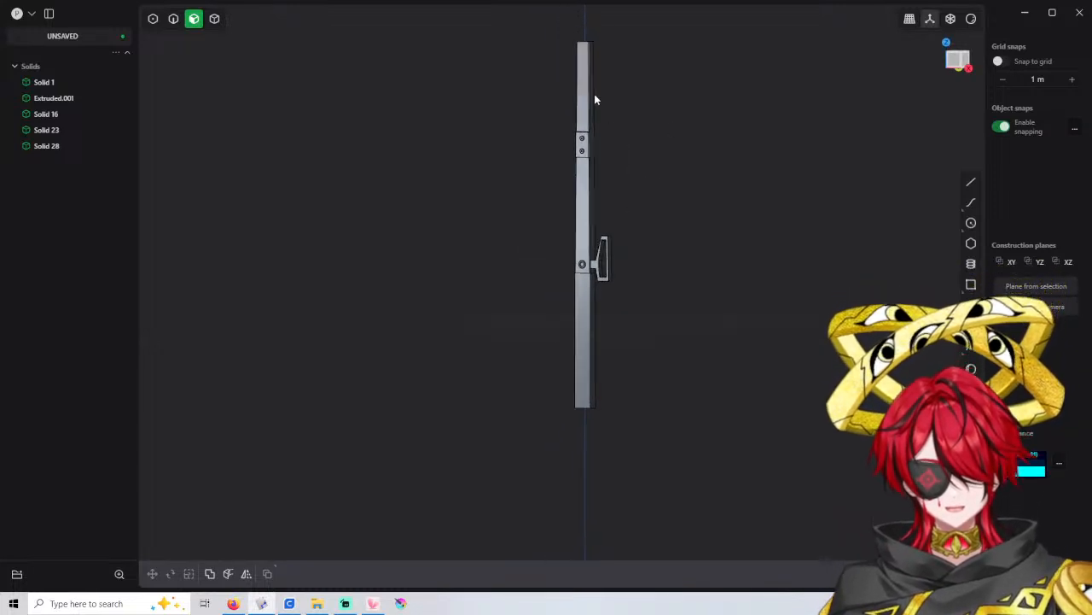
left_click(214, 17)
left_click(43, 82)
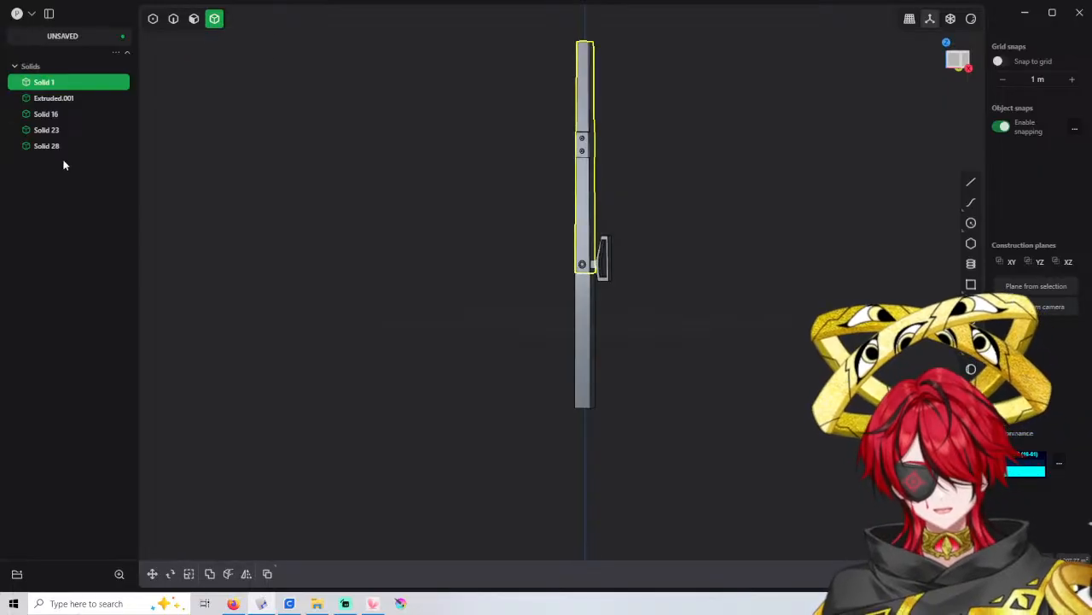
left_click(46, 146, "shift")
key("g")
left_click_drag(595, 189, 595, 118)
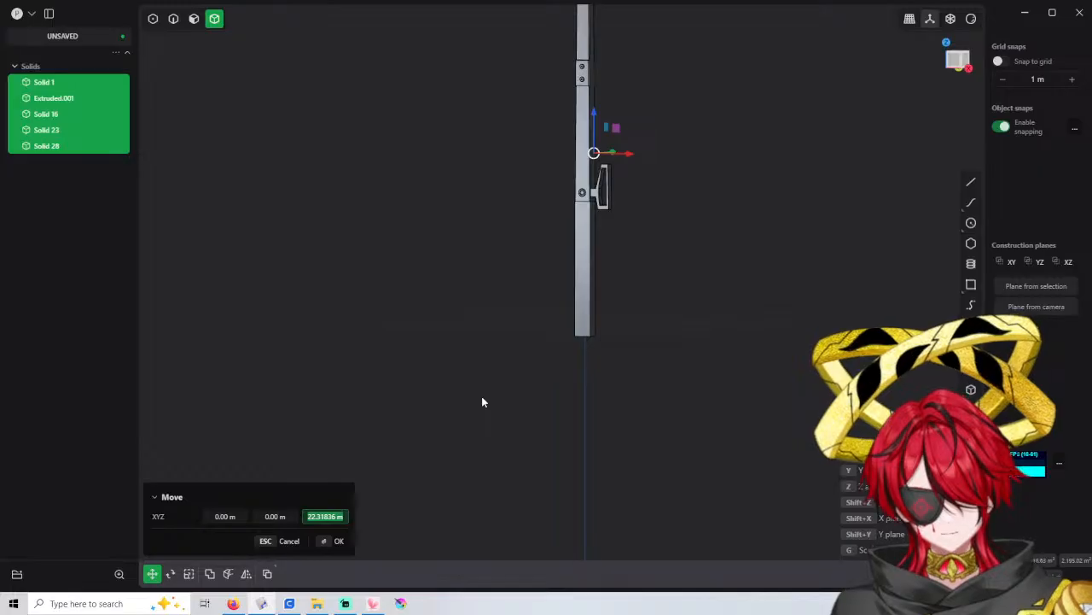
type("20")
key("Return")
key("Return")
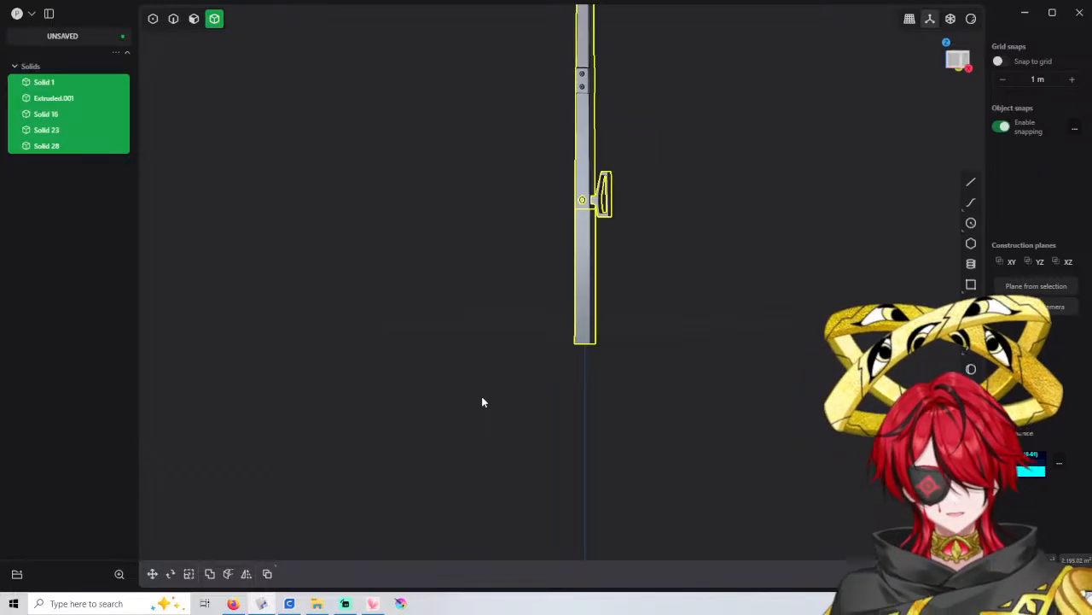
left_click(481, 401)
Raise the whole set of solids a little farther along the Z axis
left_click(66, 83)
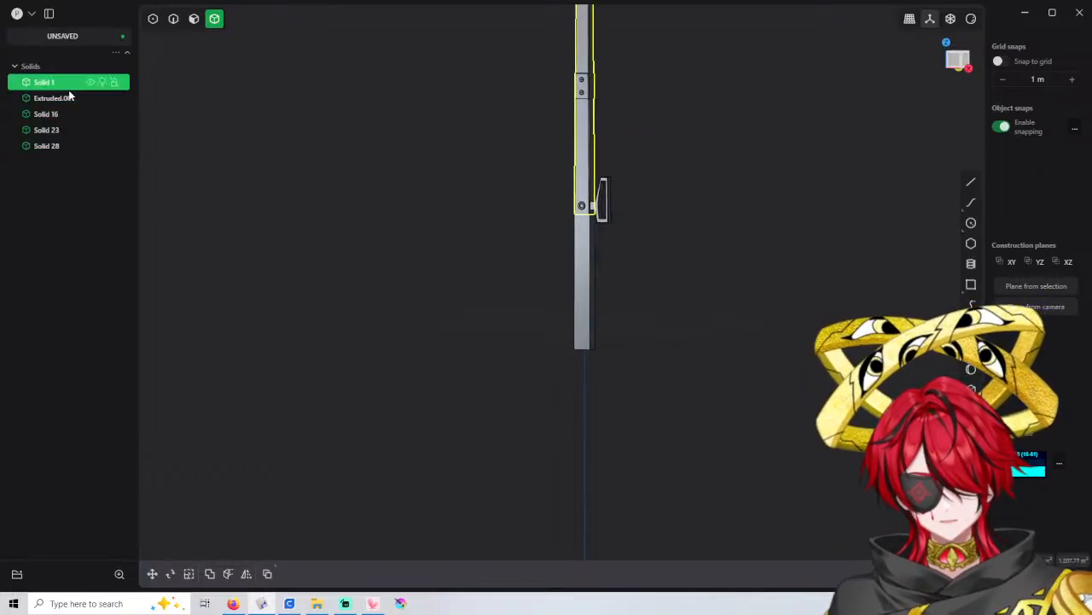
left_click(63, 145, "shift")
key("g")
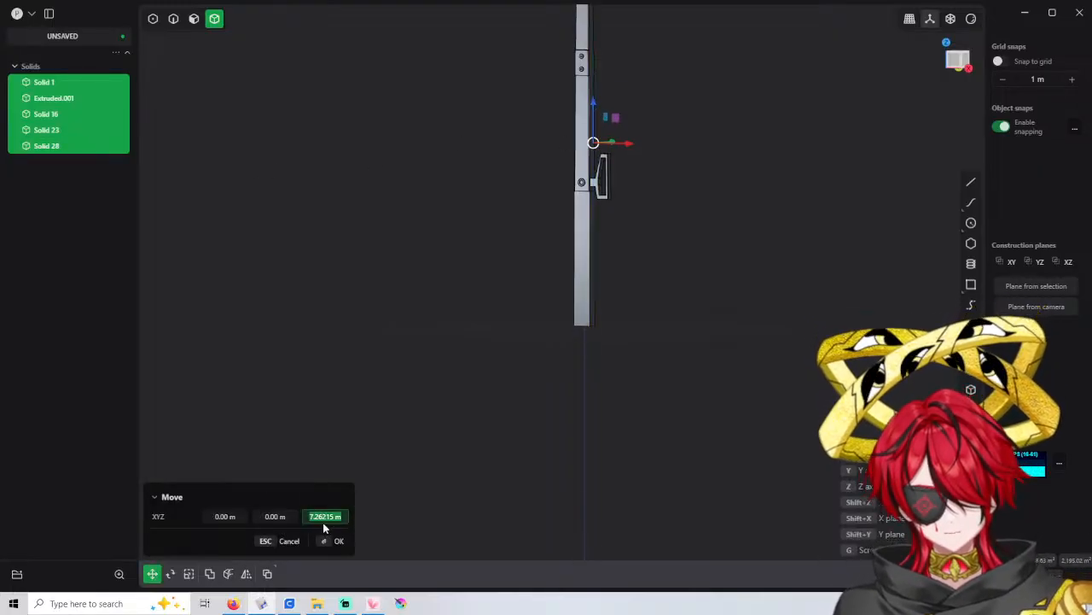
key("Return")
left_click(410, 426)
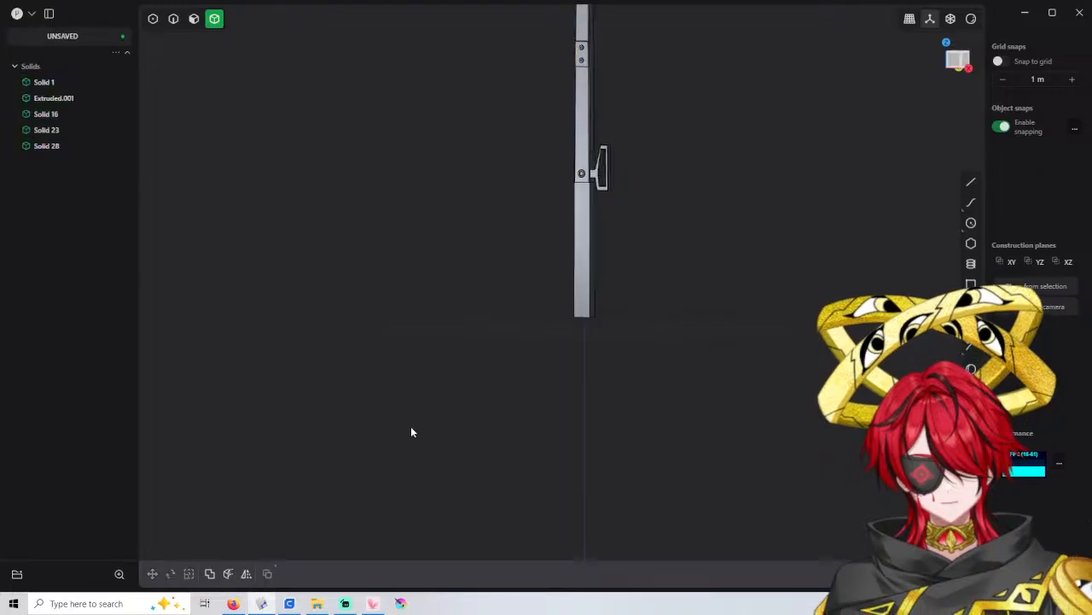
middle_click_drag(531, 337, 597, 219)
scroll(449, 193, "up", 3)
scroll(592, 218, "up", 2)
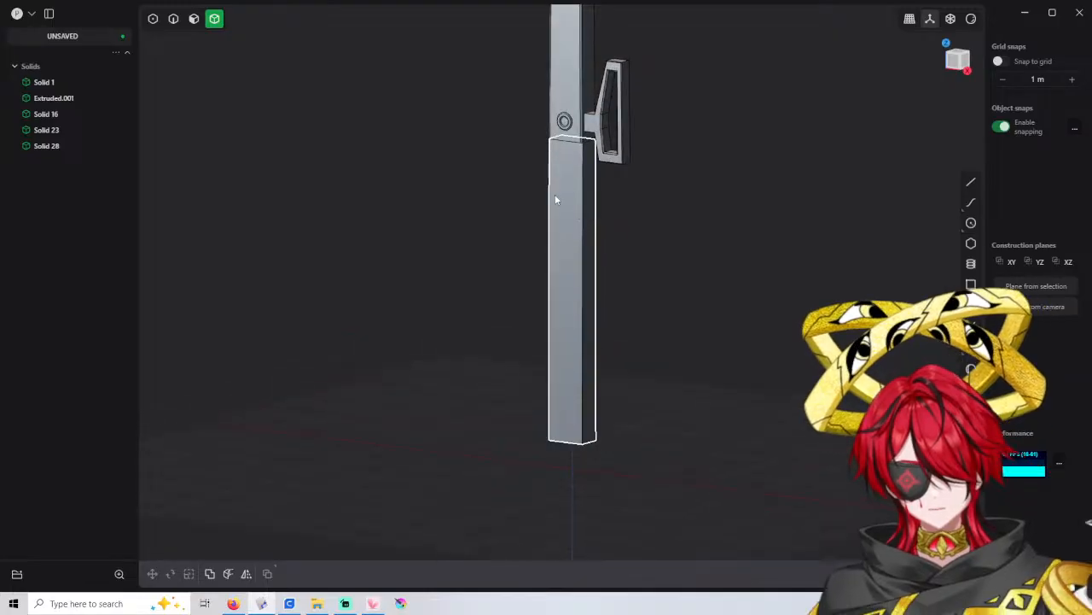
scroll(554, 195, "up", 2)
key("2")
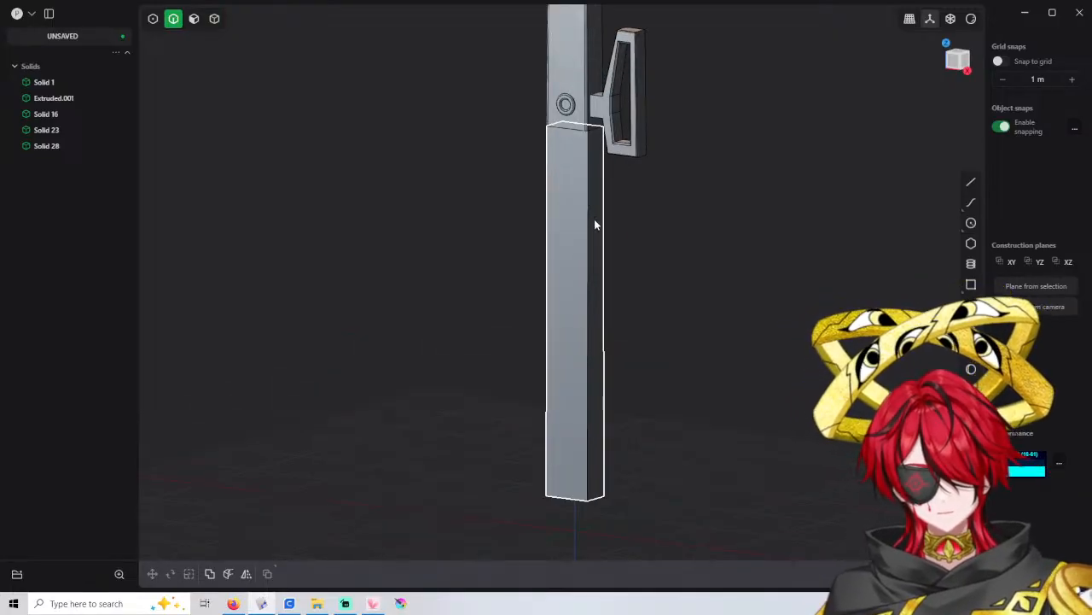
middle_click_drag(592, 222, 588, 246)
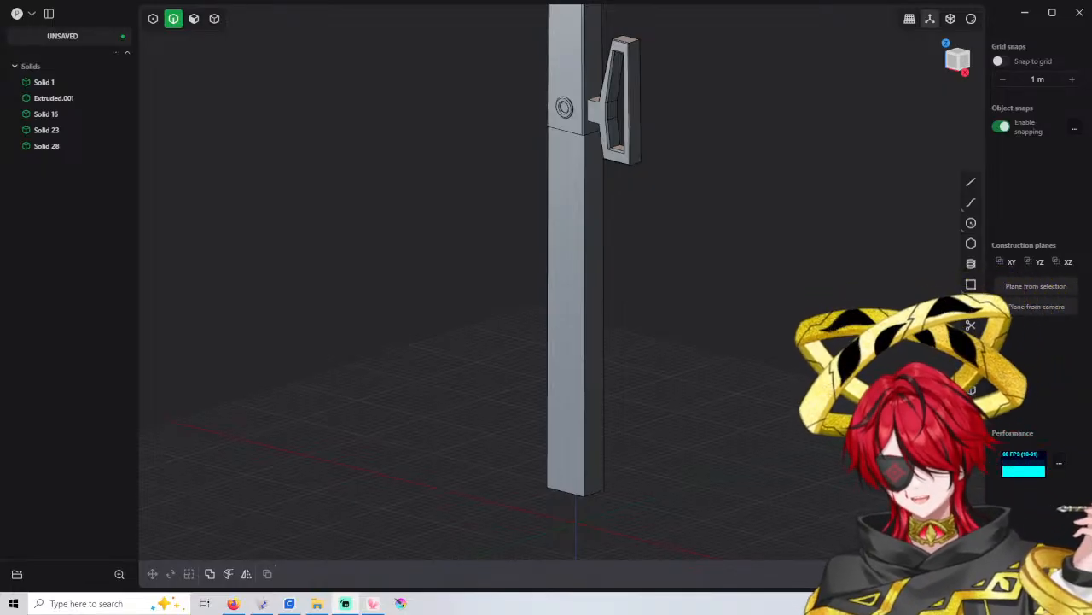
middle_click_drag(639, 253, 530, 294, "shift")
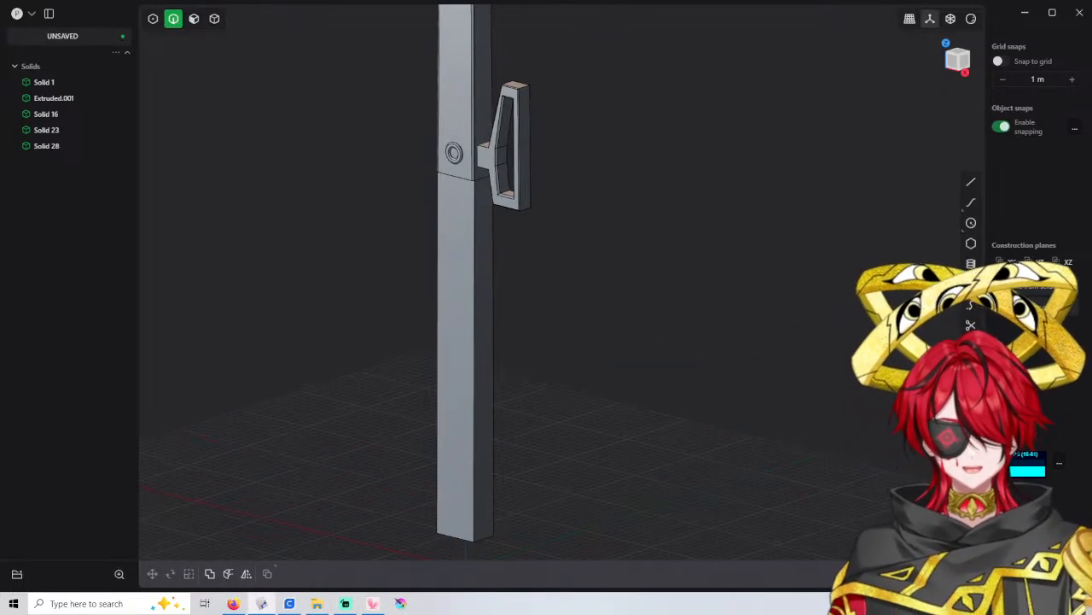
scroll(432, 225, "up", 3)
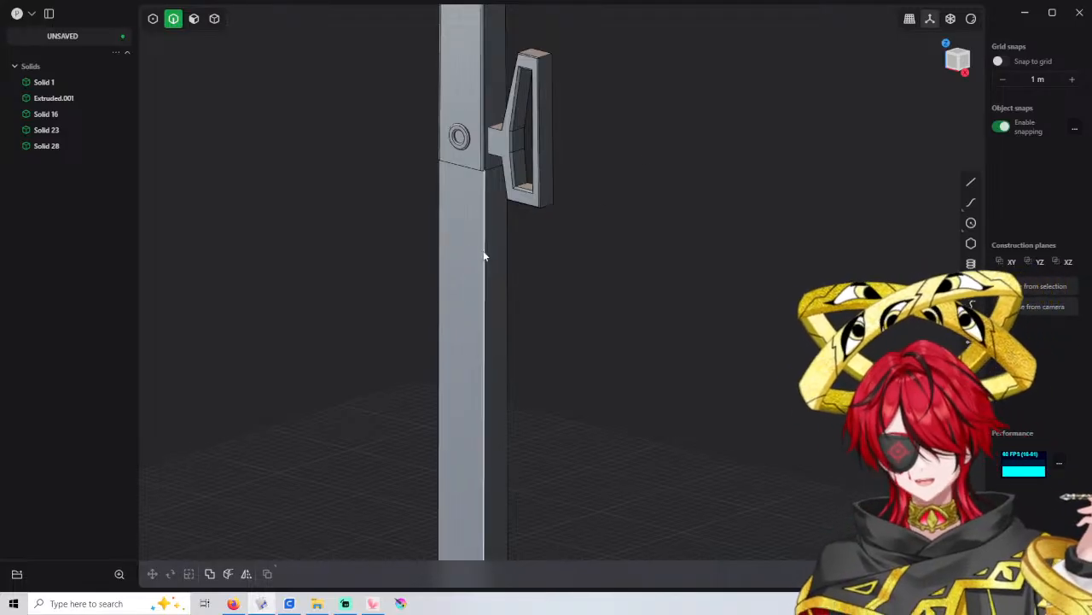
middle_click_drag(483, 256, 559, 239, "shift")
key("3")
scroll(559, 244, "up", 2)
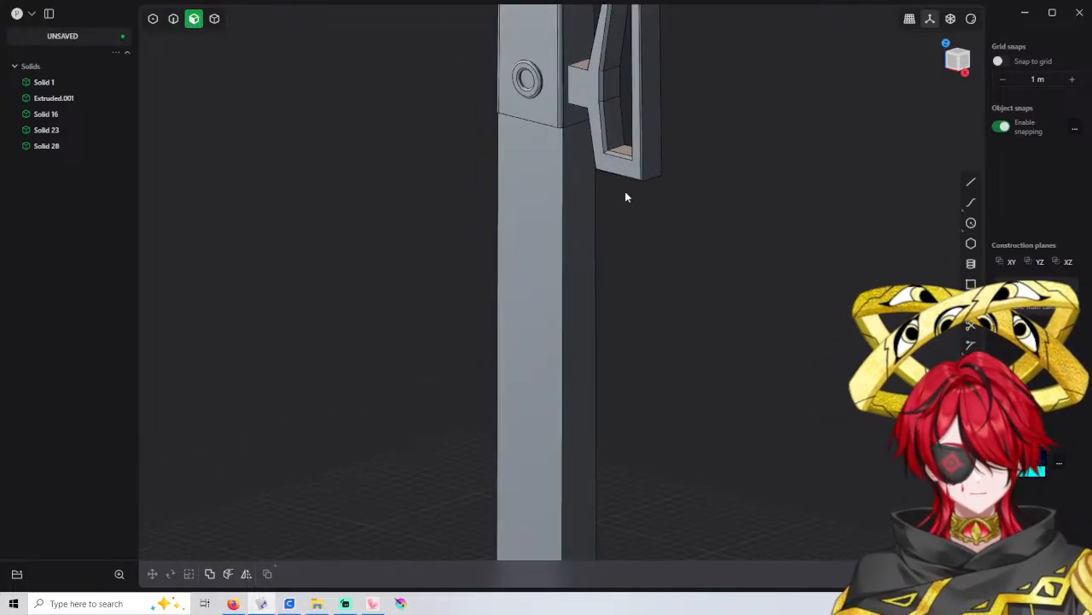
left_click(970, 284)
scroll(517, 220, "up", 2)
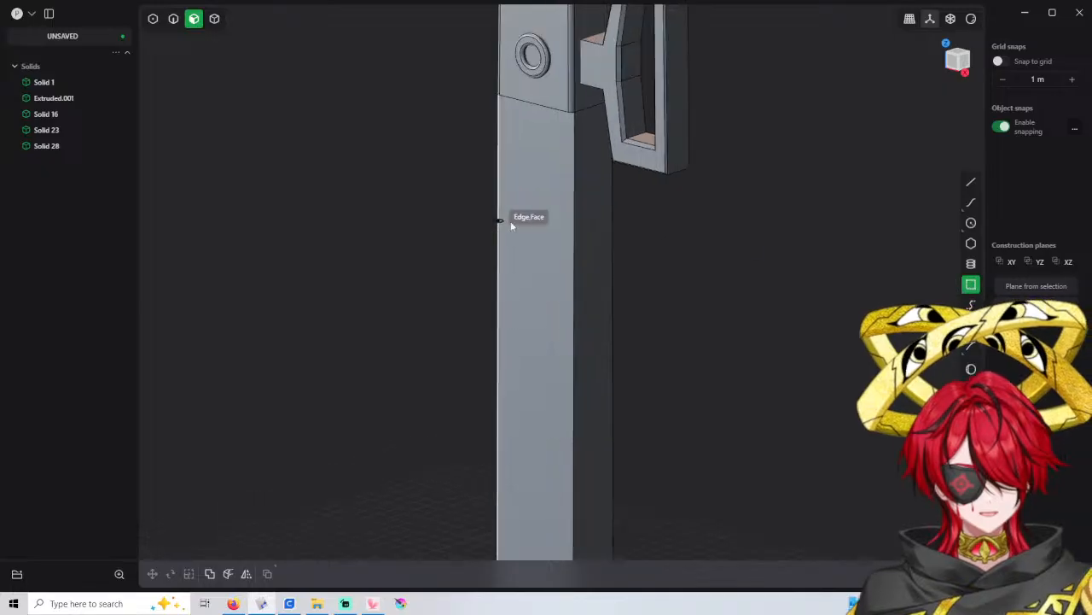
scroll(571, 218, "up", 1)
scroll(546, 196, "up", 1)
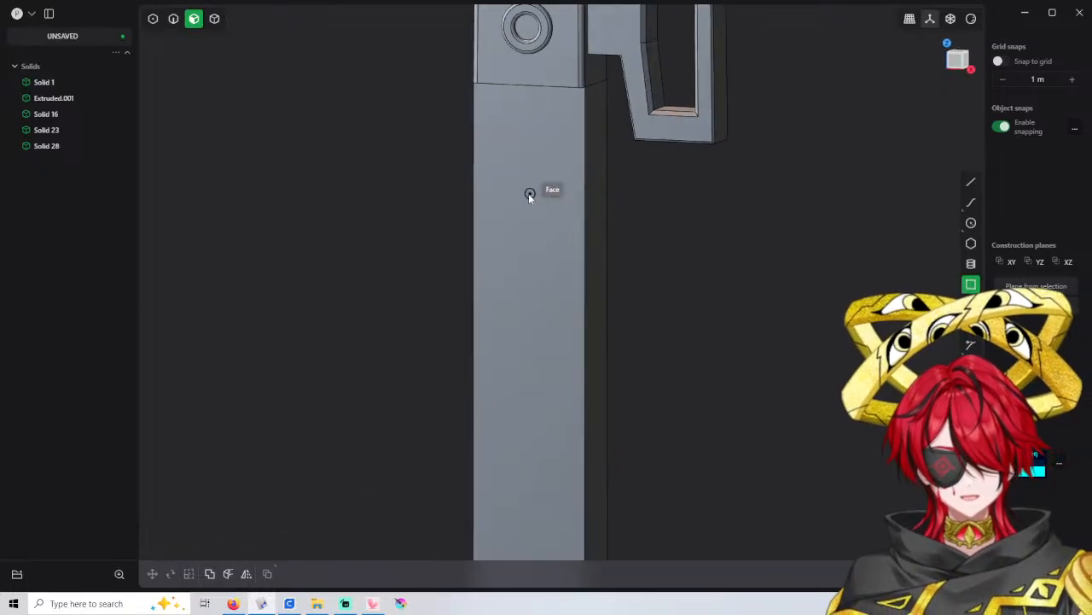
left_click(479, 192)
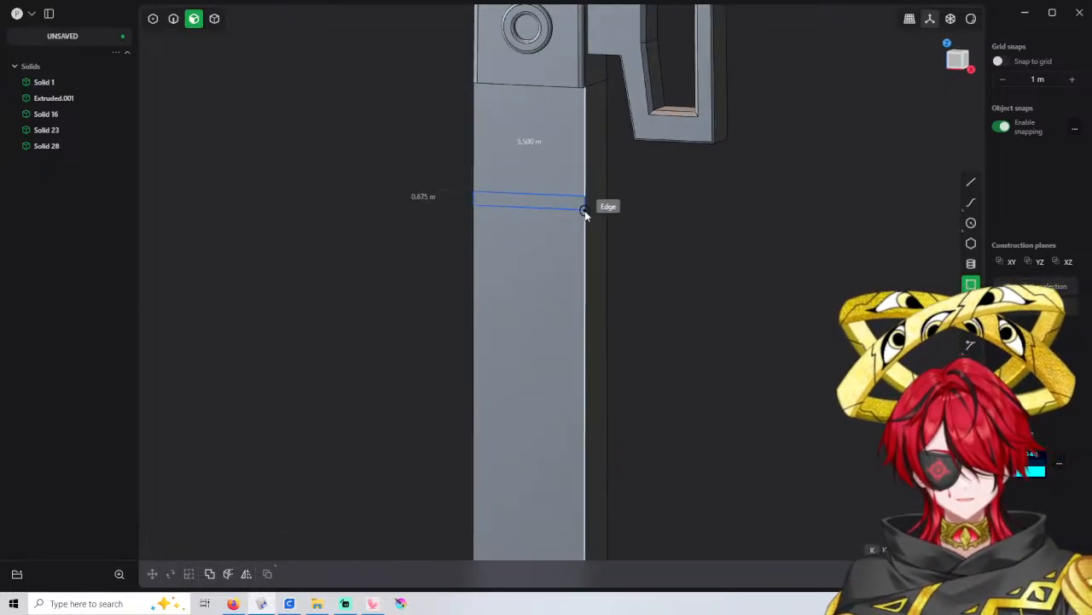
scroll(583, 251, "down", 1)
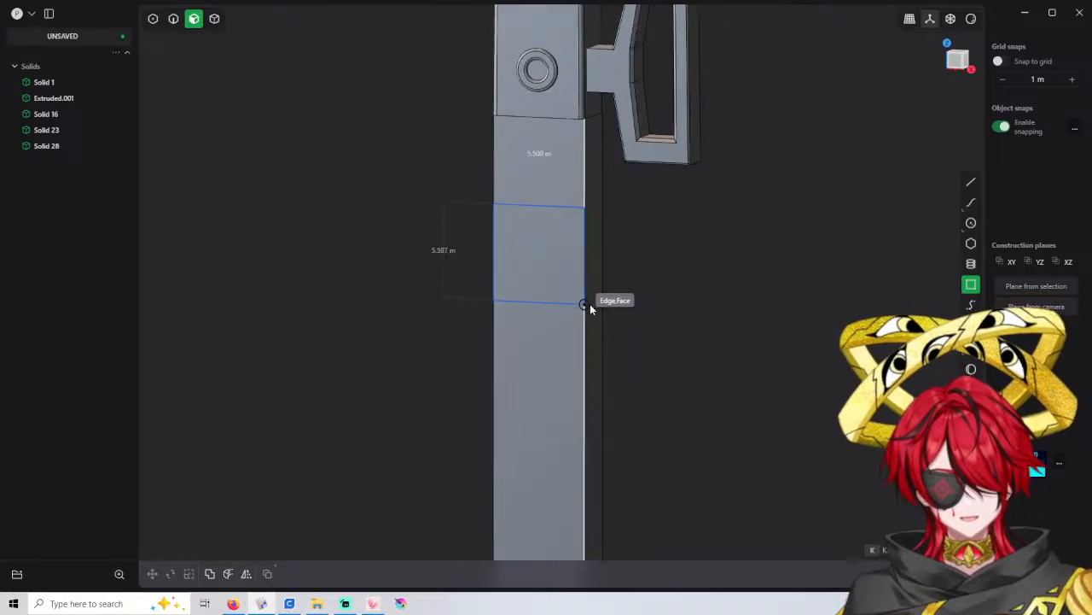
middle_click_drag(592, 321, 628, 75)
scroll(615, 308, "down", 1)
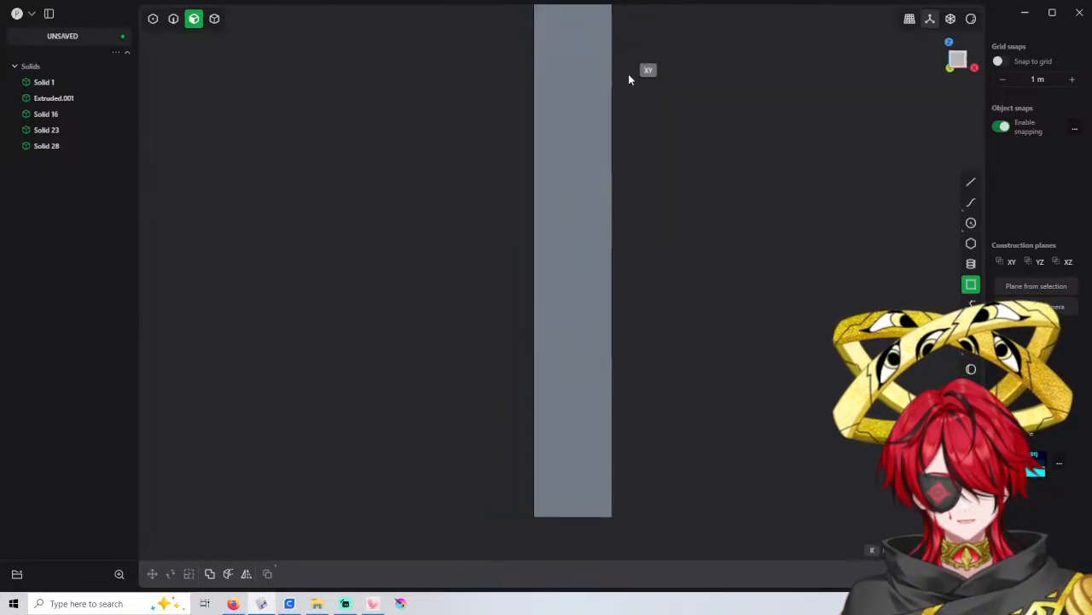
middle_click_drag(607, 168, 597, 245, "shift")
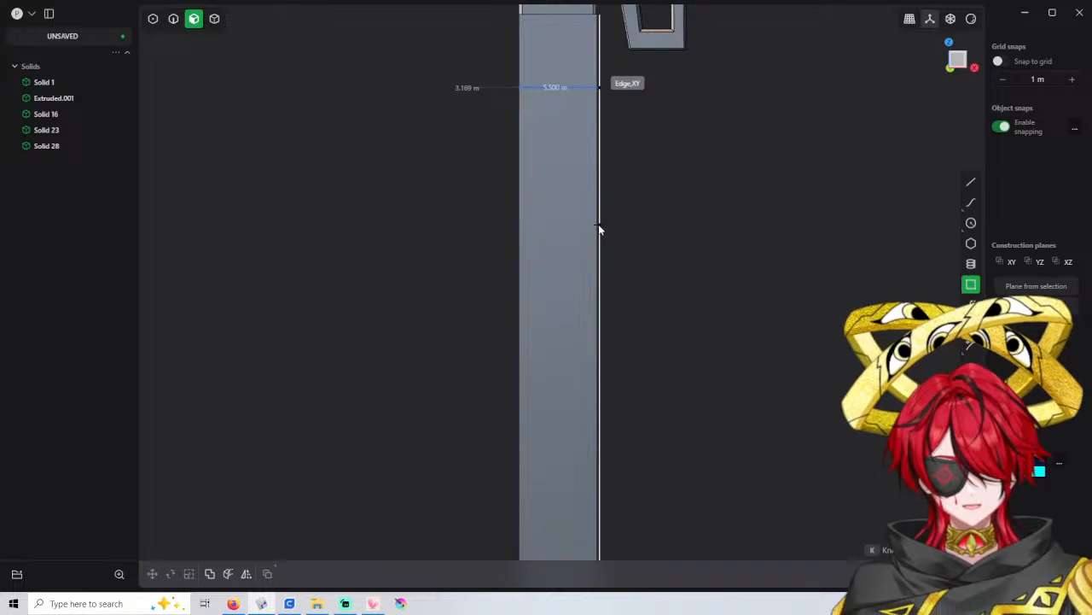
key("Escape")
Offset both narrow side faces of the lower block outward by about 2.14 m
scroll(662, 147, "down", 2)
middle_click_drag(629, 107, 614, 171, "shift")
key("4")
left_click(614, 177)
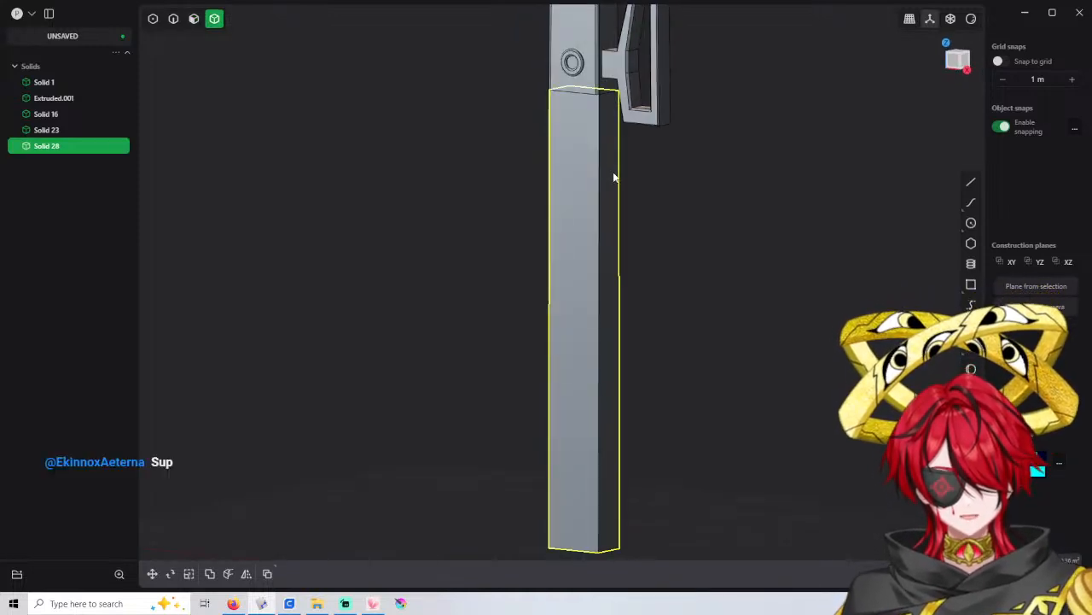
key("3")
left_click(614, 174)
middle_click_drag(578, 173, 550, 203)
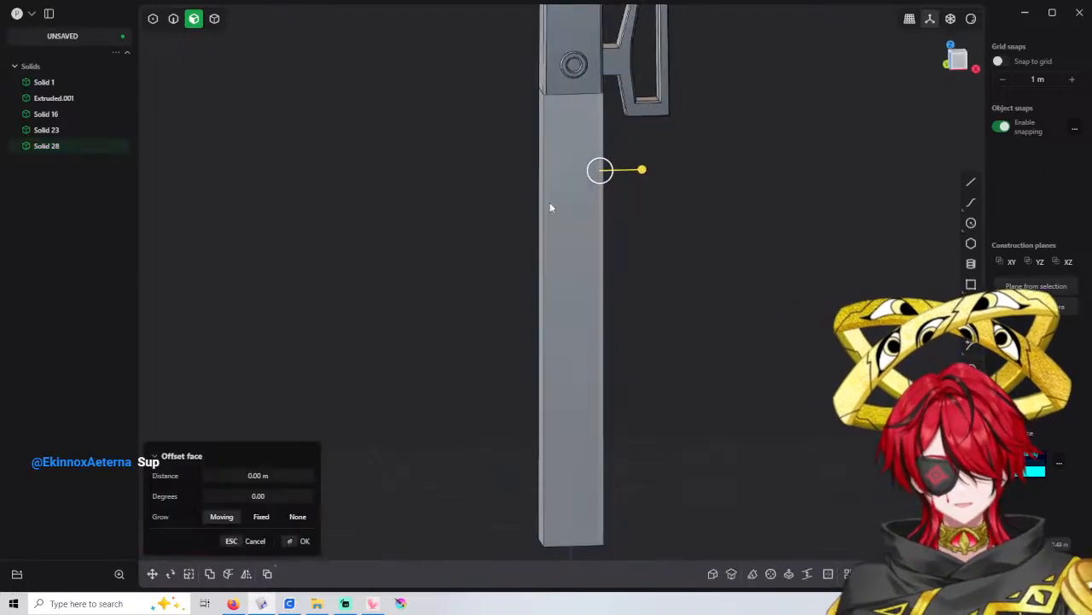
left_click(541, 209)
left_click_drag(501, 209, 481, 215)
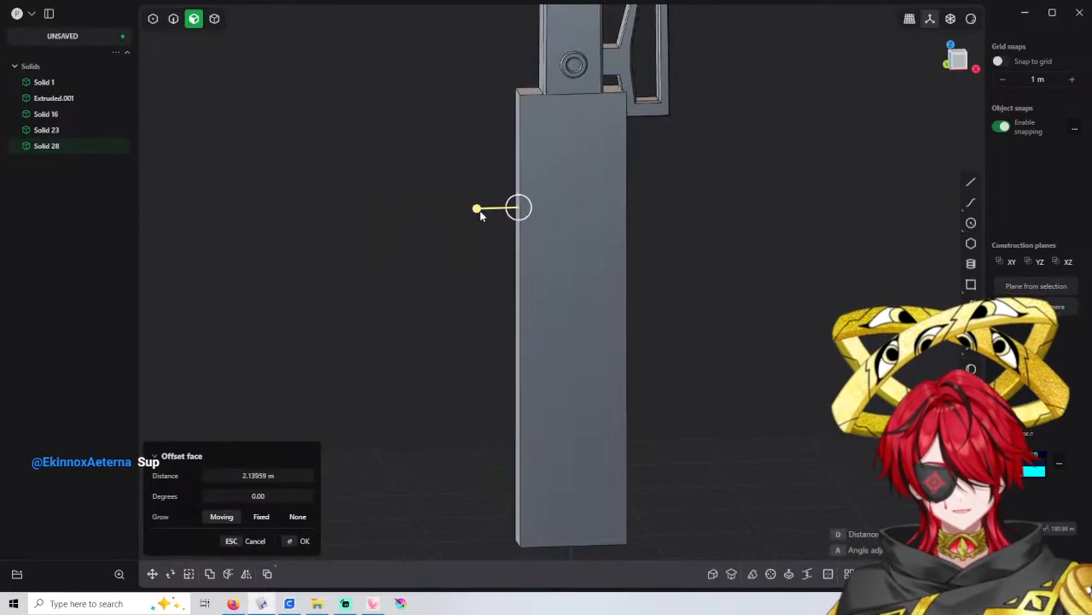
Cut the widened lower block along one side face of the tapered upper body and delete the excess piece
key("4")
middle_click_drag(560, 195, 570, 218)
left_click(546, 179)
key("c")
left_click(539, 154)
right_click(538, 153)
left_click(530, 211)
key("Delete")
Cut the lower block along the upper body's opposite side face, on the handle side, and delete the leftover strip
left_click(597, 181)
key("c")
left_click(612, 86)
right_click(612, 86)
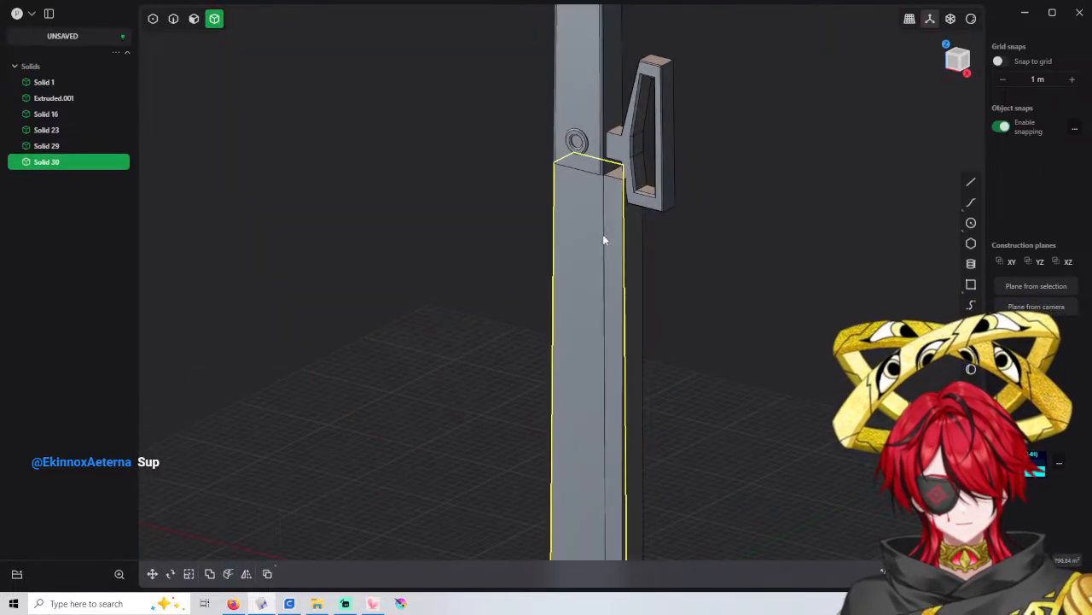
left_click(620, 261)
key("Delete")
Set a temporary construction plane on the front face of the trimmed lower block and view it straight on
scroll(602, 223, "down", 3)
key("3")
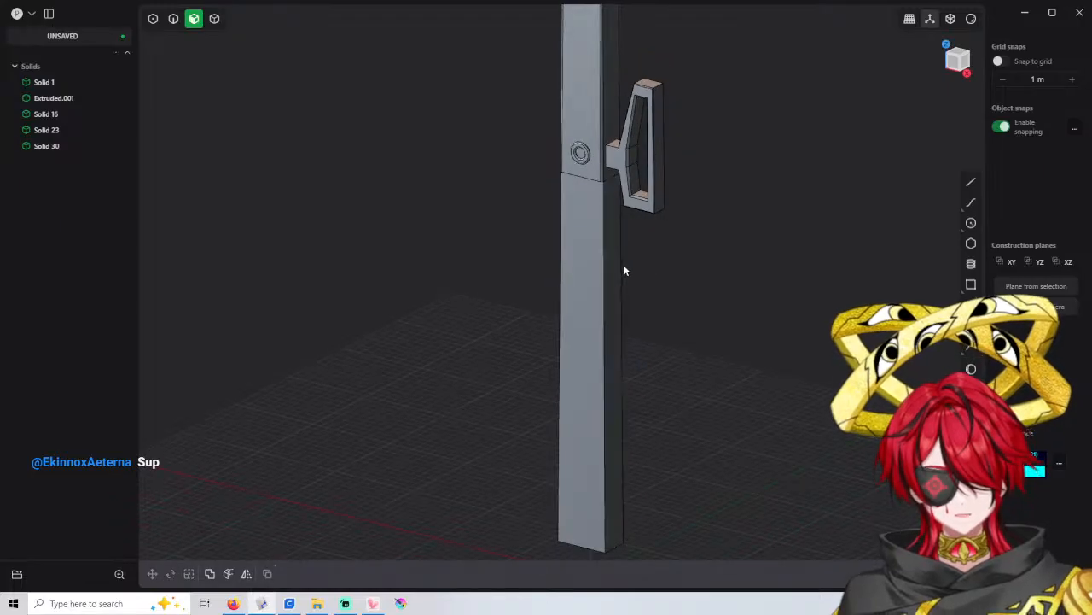
middle_click_drag(623, 270, 534, 166)
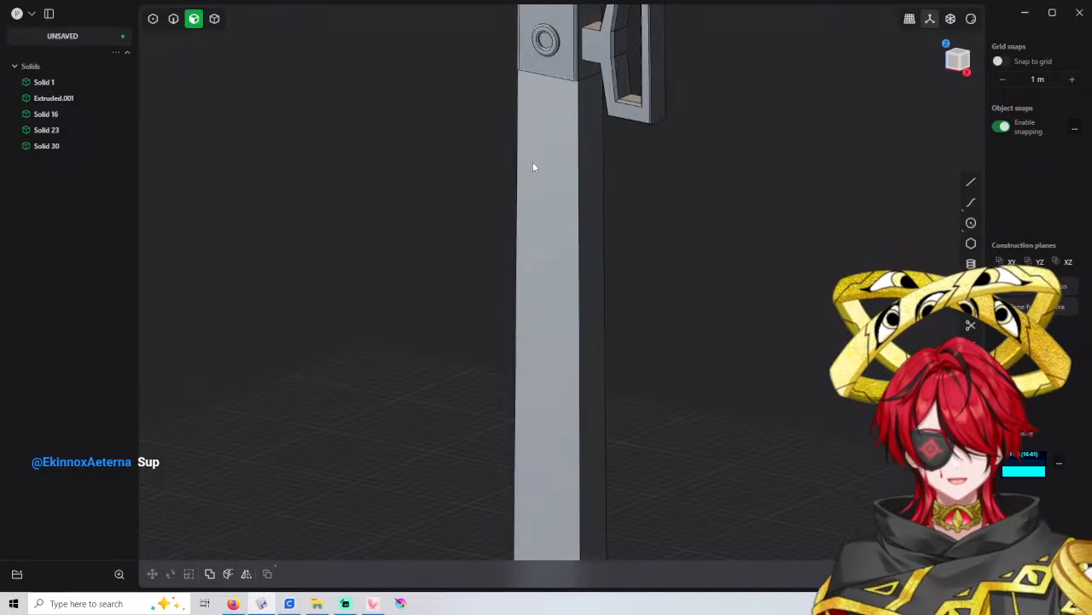
left_click(559, 205)
key("space")
left_click(711, 184)
middle_click_drag(711, 184, 861, 258, "shift")
Sketch a 24 m tall rectangle, about 8.75 m wide, from the lower block's edge opposite the handle, extending past its handle-side edge
left_click(971, 284)
scroll(581, 201, "up", 2)
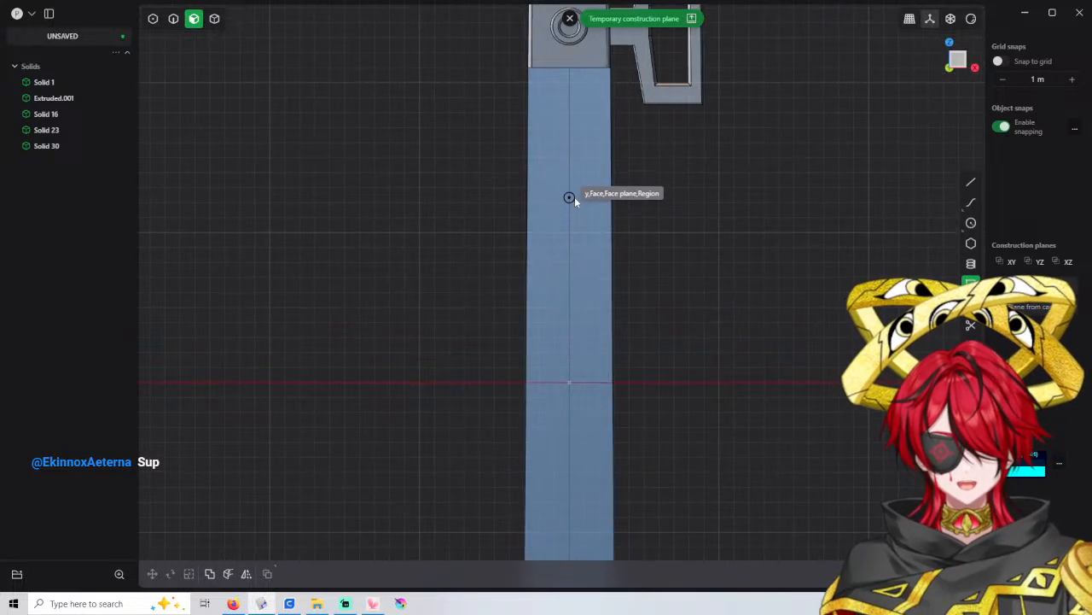
left_click(529, 155)
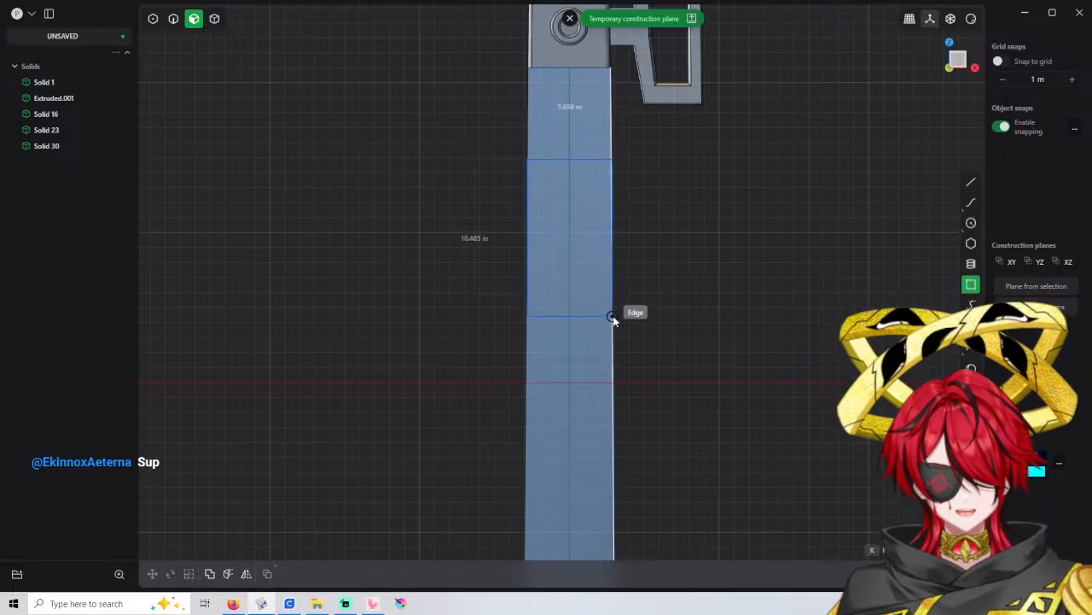
scroll(612, 318, "down", 3)
middle_click_drag(612, 317, 613, 218, "shift")
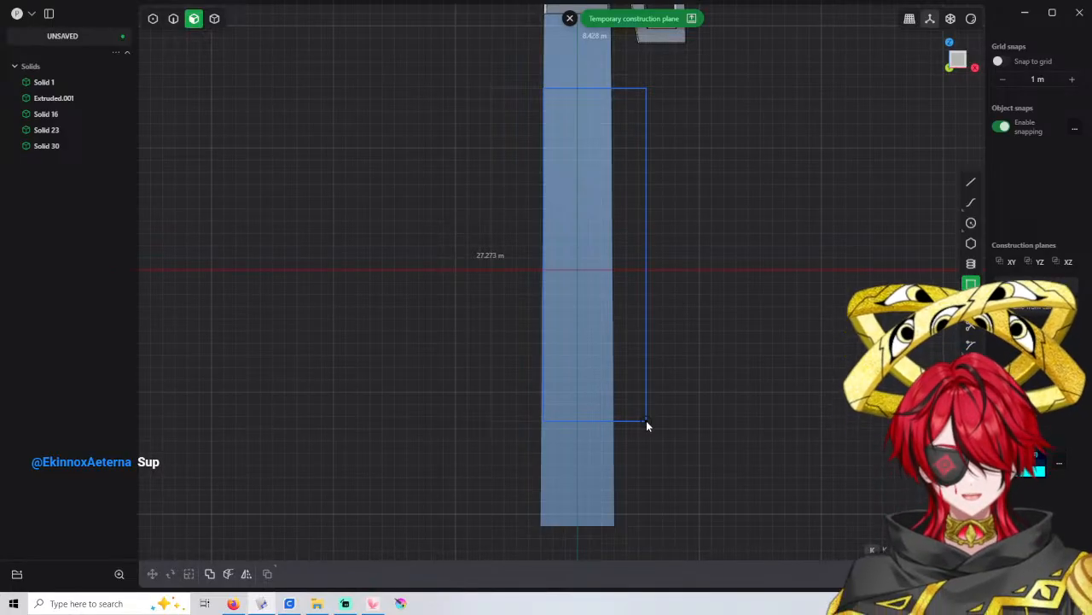
key("Tab")
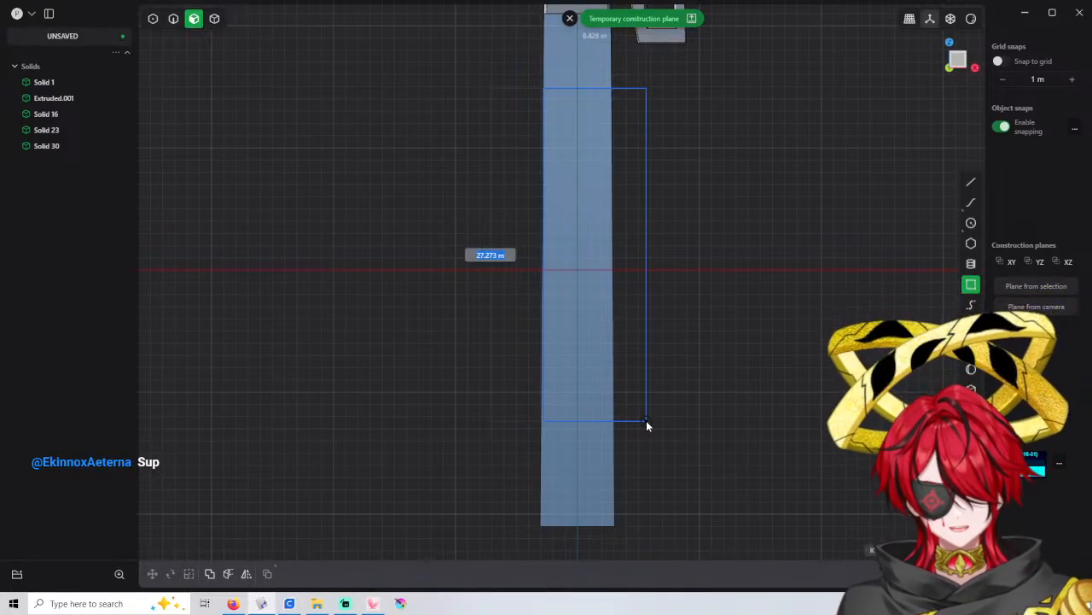
type("26")
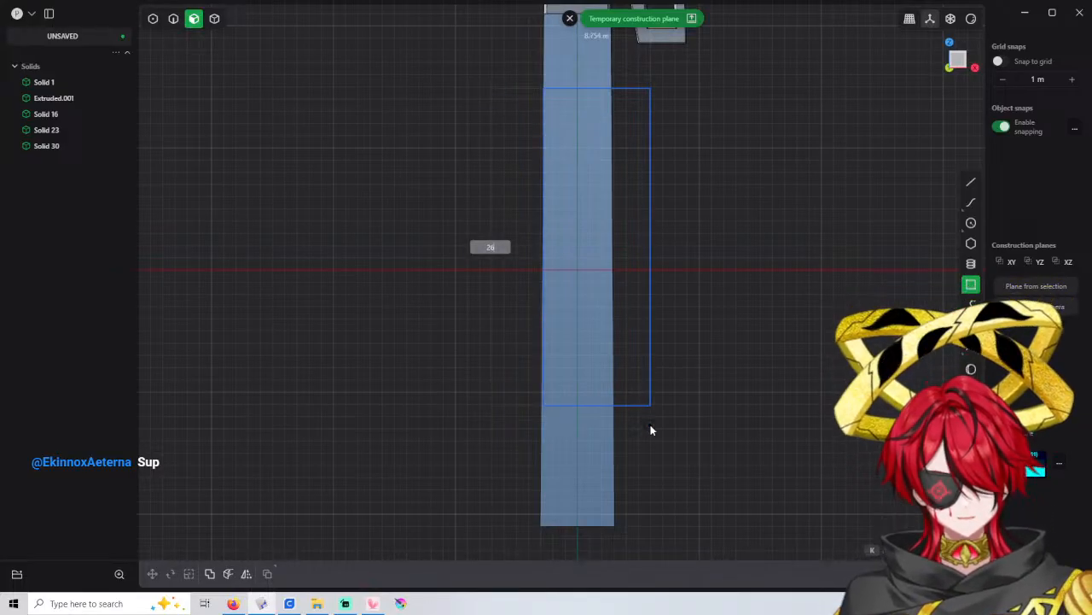
type("4")
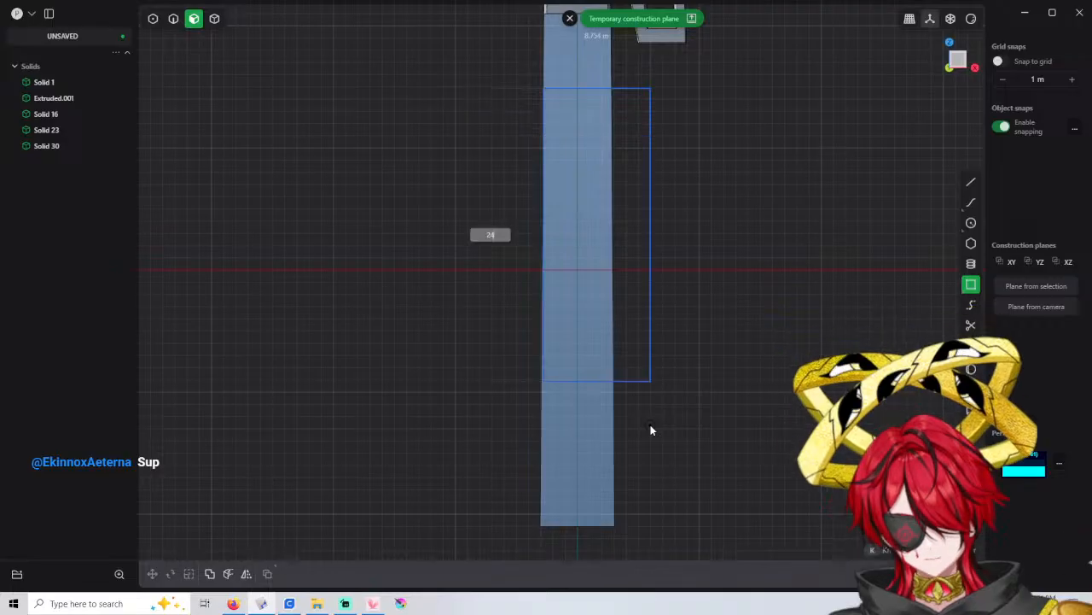
key("Return")
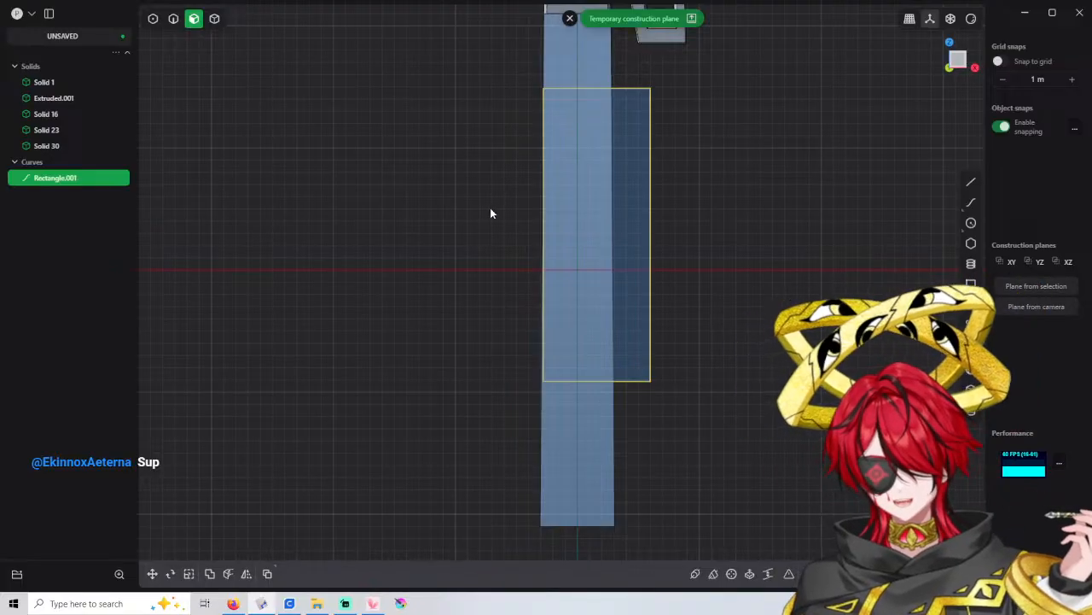
left_click(600, 242)
key("e")
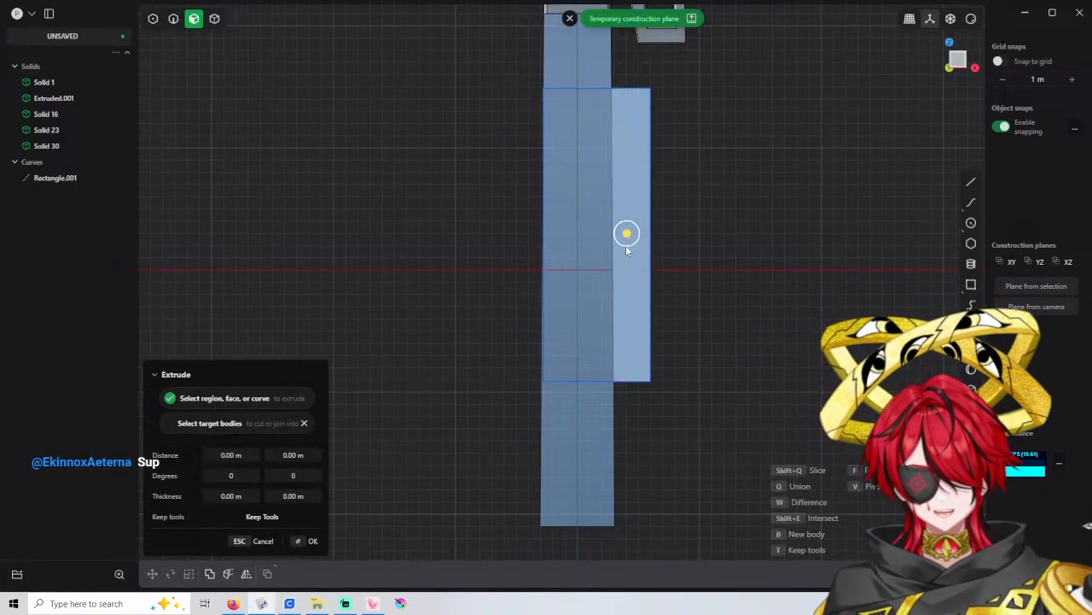
middle_click_drag(555, 215, 674, 229)
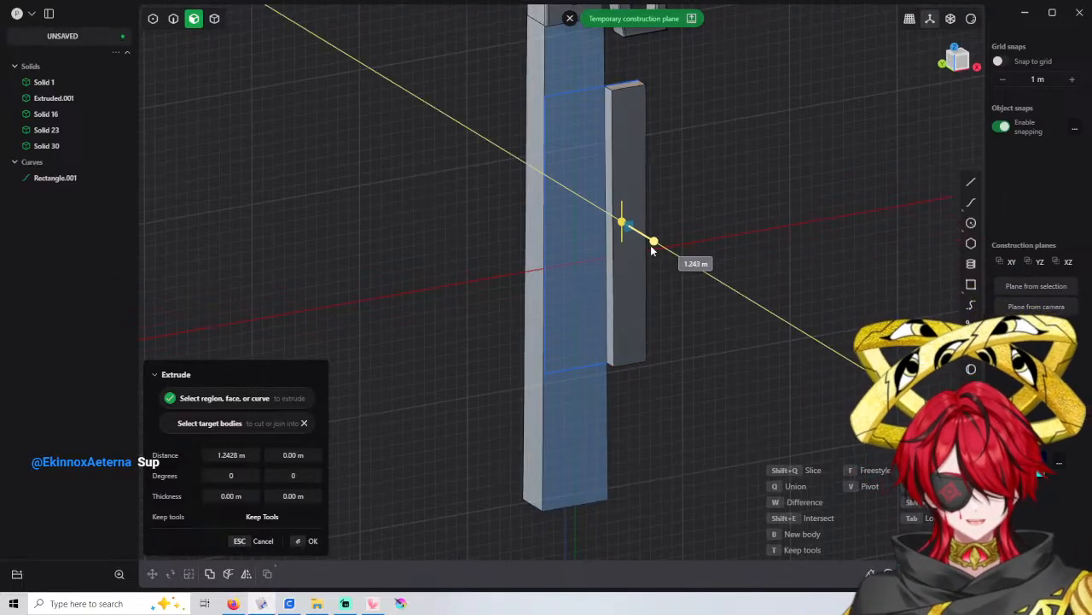
key("Escape")
middle_click_drag(621, 177, 541, 125)
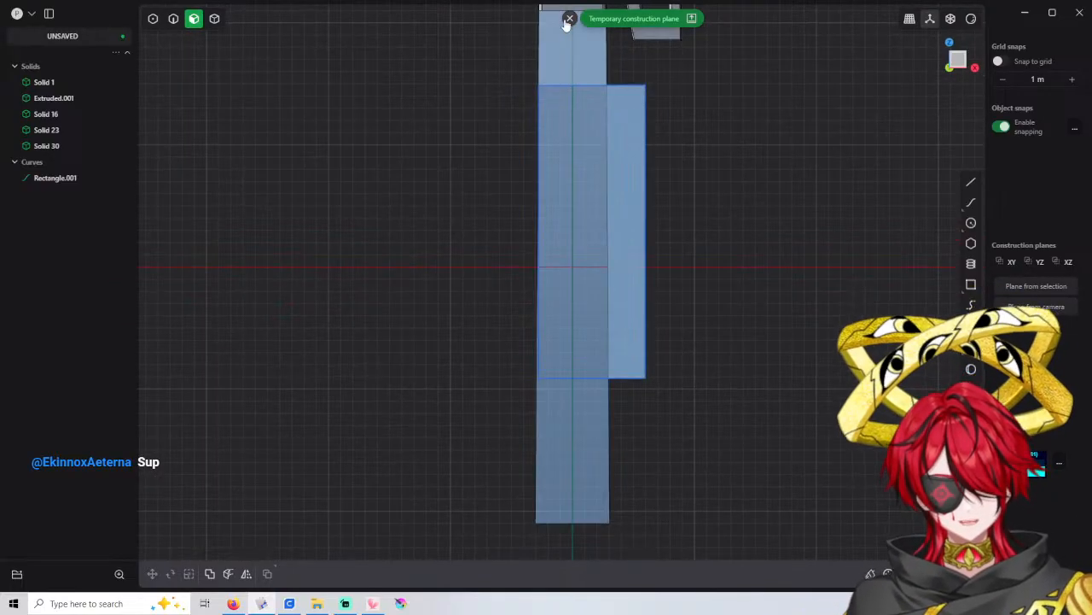
Exit the temporary construction plane and extrude the full rectangle 0.5 m outward from the block's front face
left_click(569, 19)
middle_click_drag(631, 200, 570, 223)
key("e")
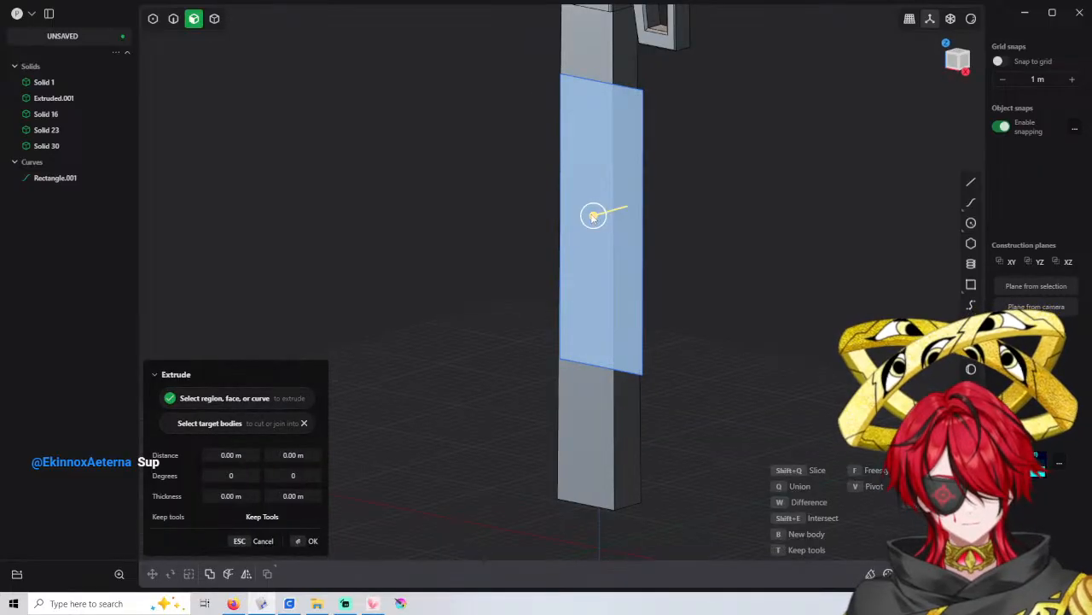
mouse_move(594, 215)
left_mouse_down()
mouse_move(571, 229)
mouse_move(582, 226)
left_mouse_up()
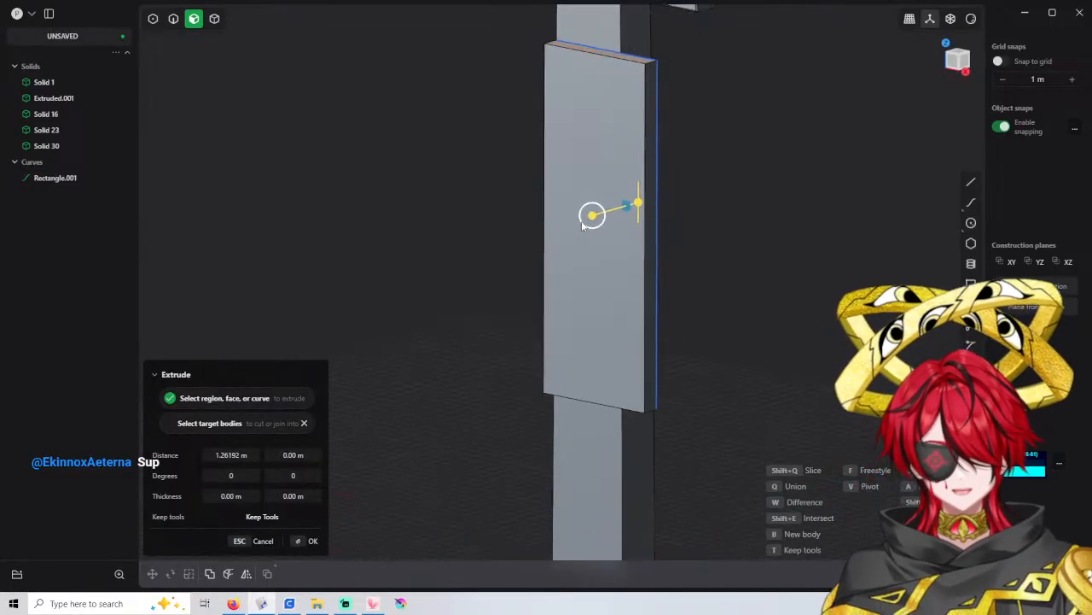
scroll(583, 225, "up", 2)
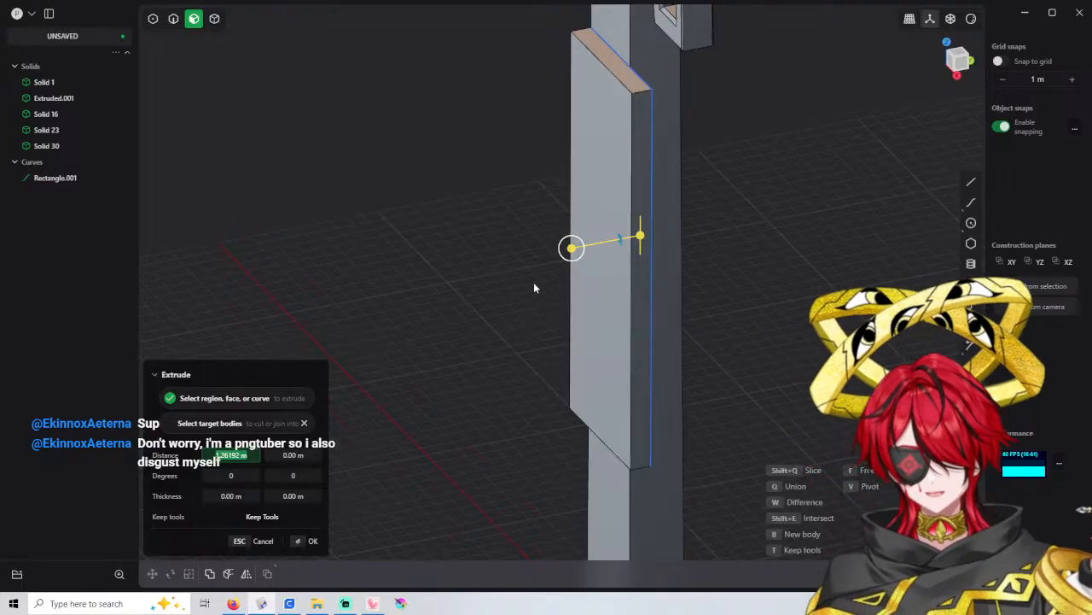
middle_click_drag(549, 292, 571, 330)
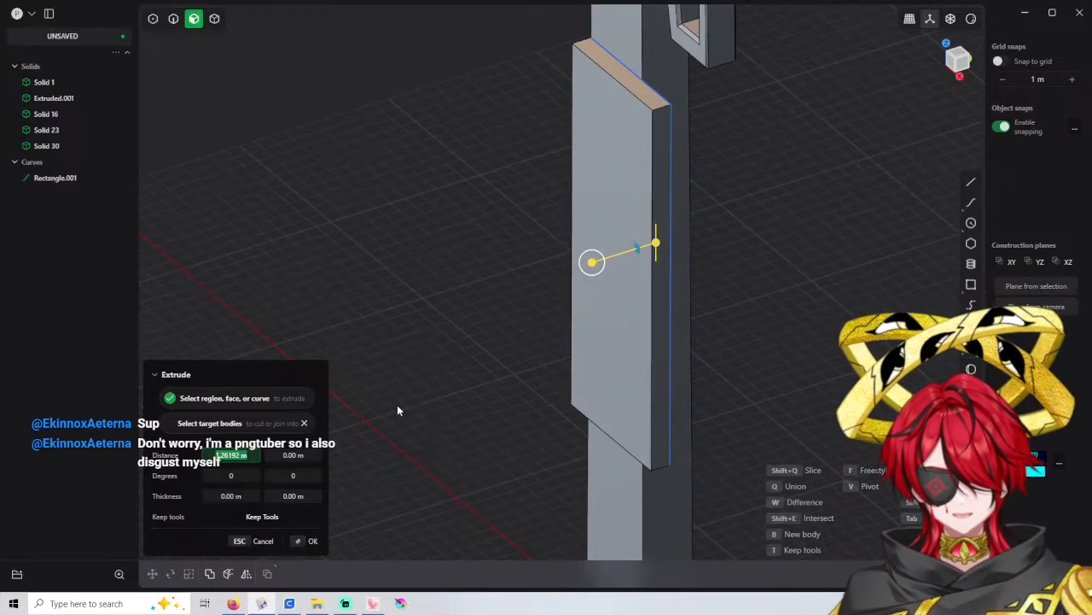
key("BackSpace")
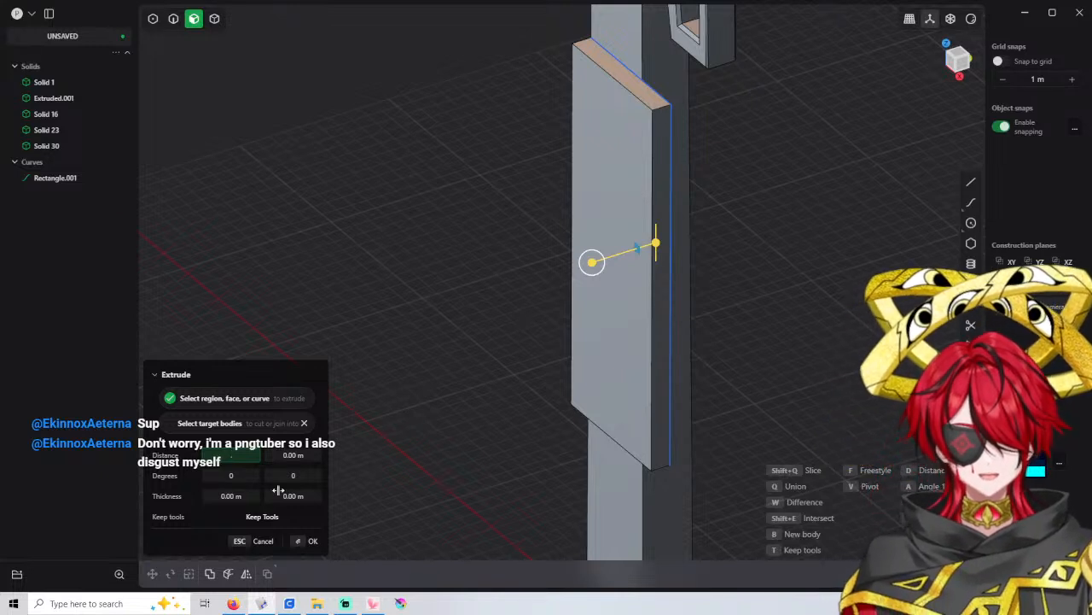
type("0.5")
key("Return")
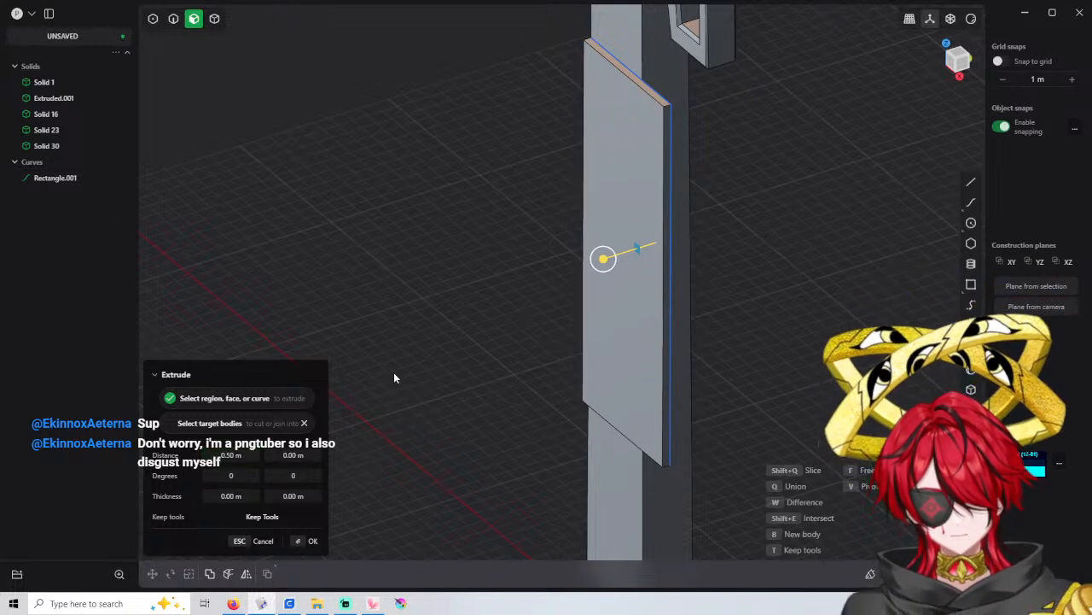
key("Return")
Offset the extruded plate's narrow side face opposite the handle outward by about 1.3 m
middle_click_drag(595, 210, 653, 205)
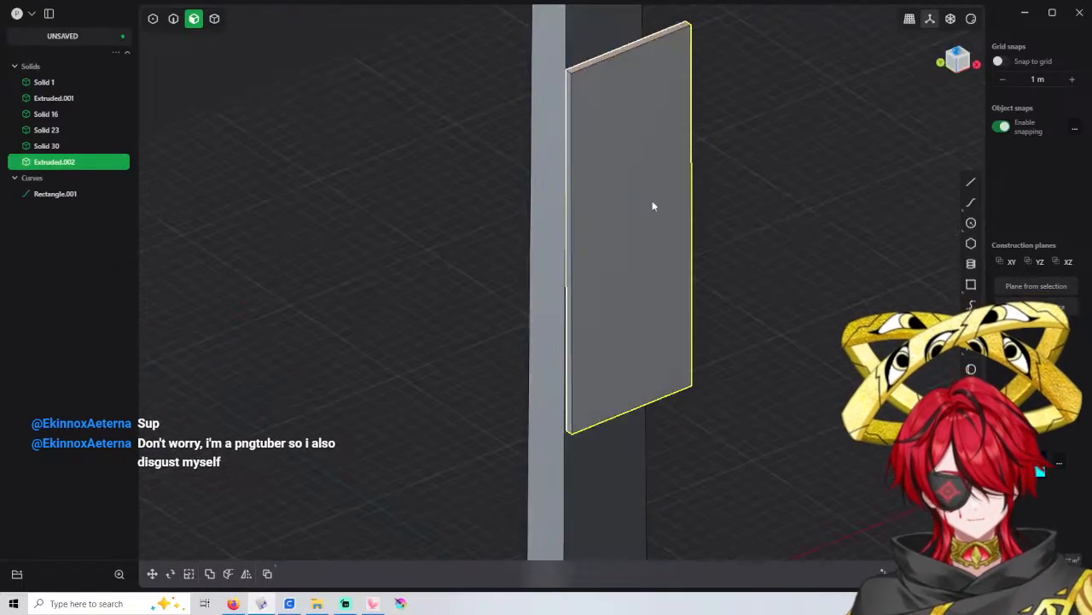
scroll(613, 205, "up", 1)
key("g")
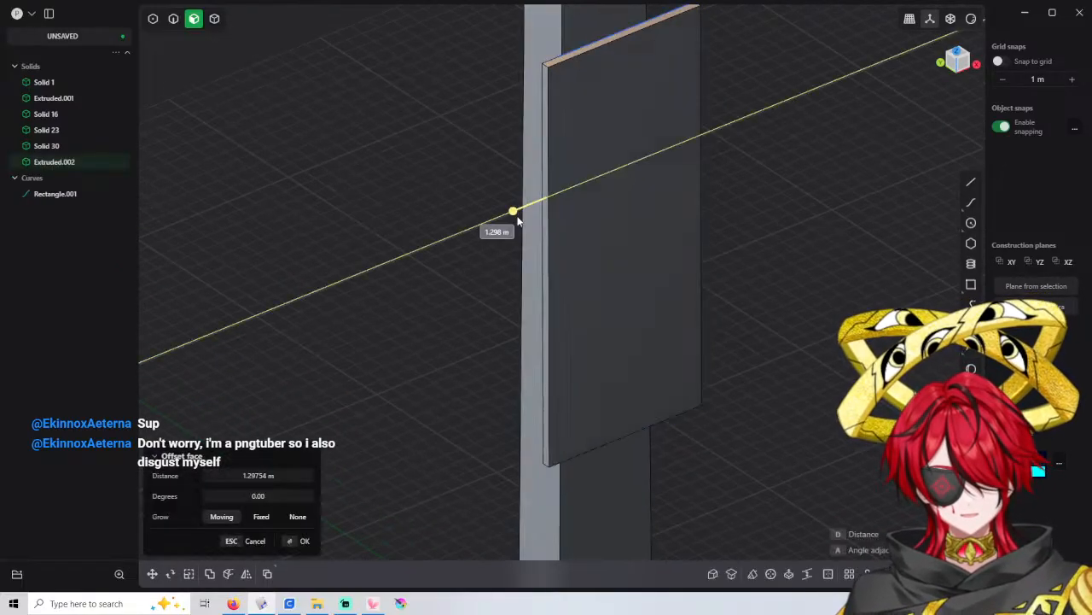
left_click(516, 215)
Cut the plate along the lower block's handle-side face and delete the overhanging piece
key("4")
key("KP_1")
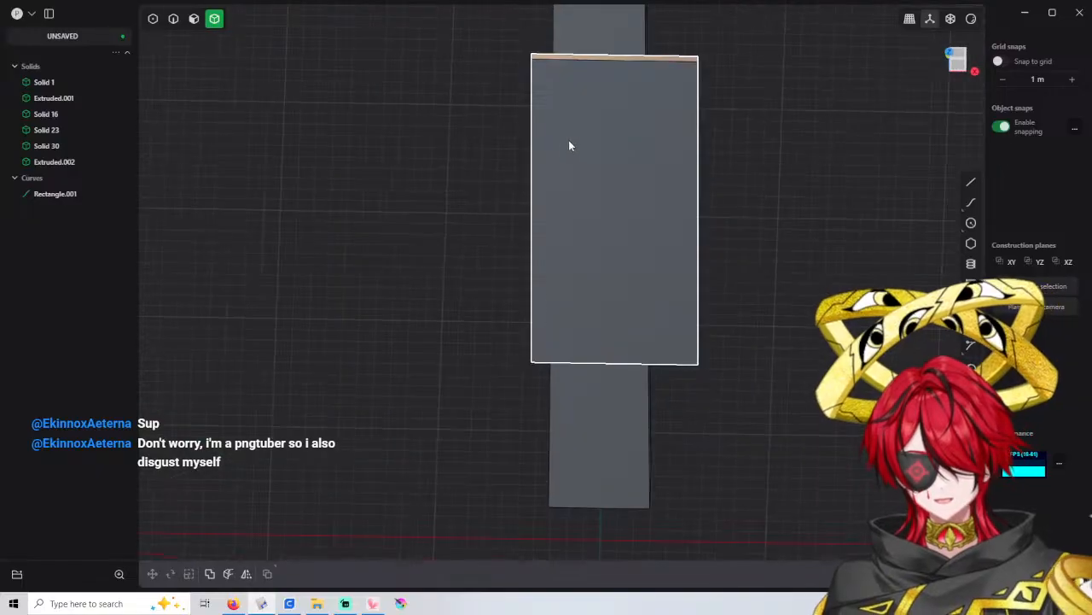
left_click(576, 141)
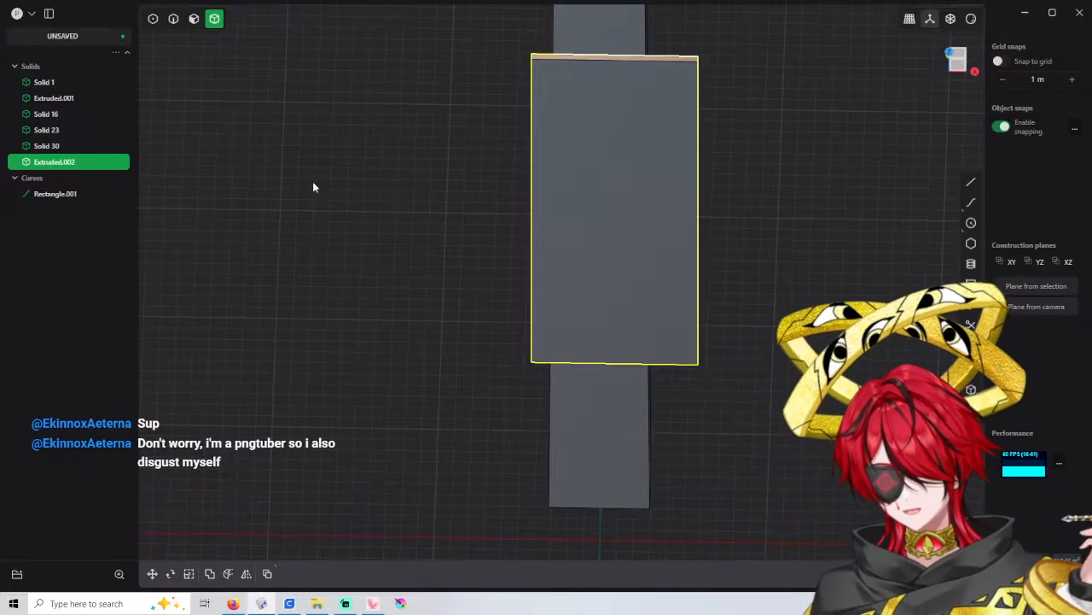
middle_click_drag(506, 170, 632, 168)
key("c")
left_click(651, 179)
right_click(651, 179)
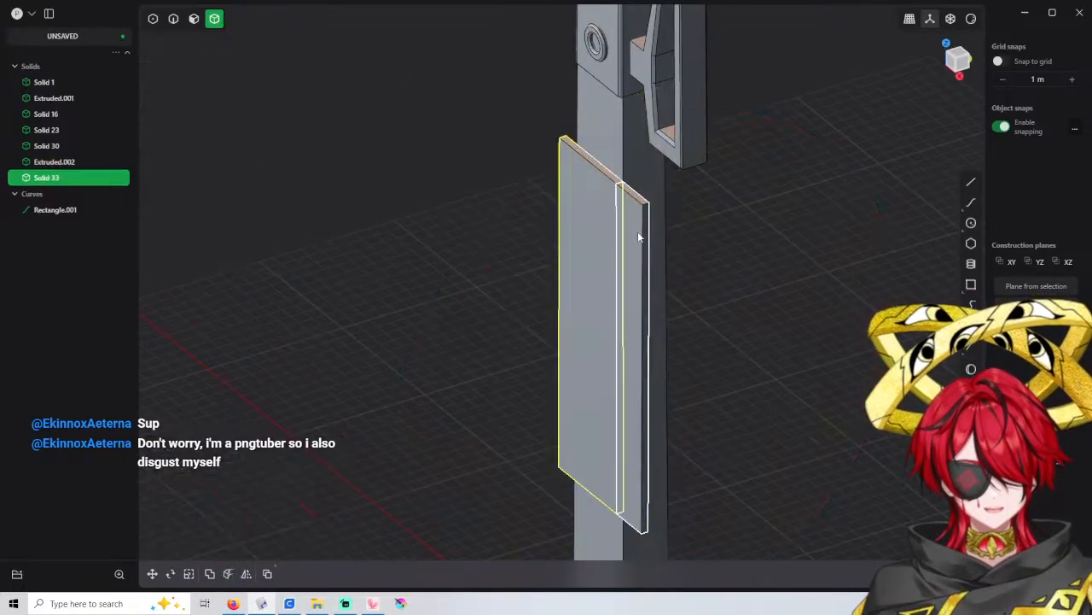
left_click(637, 231)
key("x")
Cut the plate along the lower block's side face opposite the handle and delete the leftover strip
middle_click_drag(584, 237, 642, 248)
left_click(634, 239)
key("c")
middle_click_drag(530, 140, 556, 151)
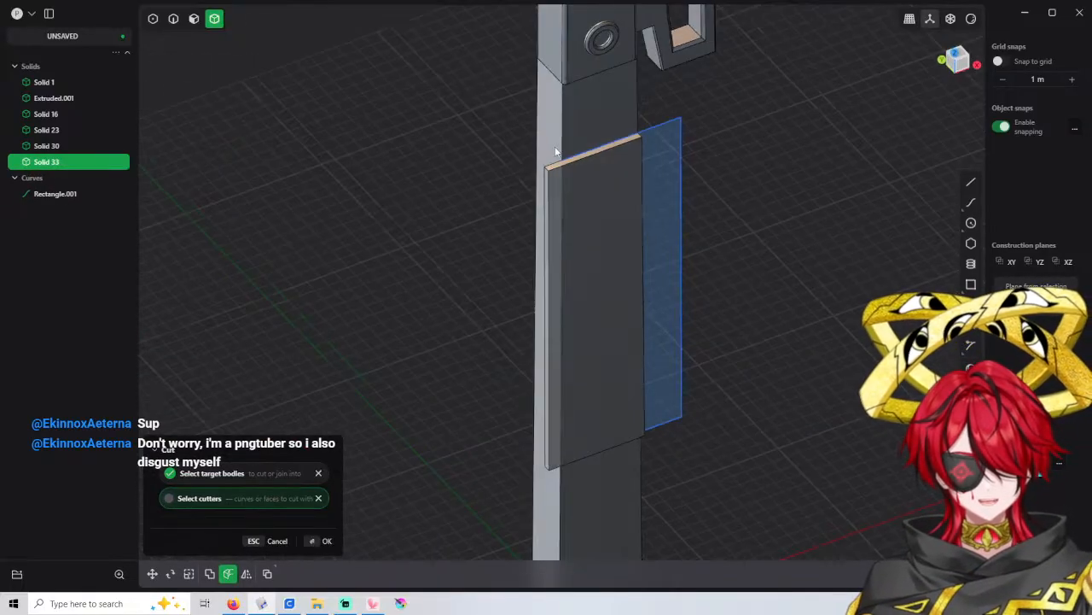
left_click(553, 161)
right_click(554, 167)
left_click(555, 201)
key("x")
Delete the leftover rectangle curve used for the plate
middle_click_drag(601, 222, 577, 203)
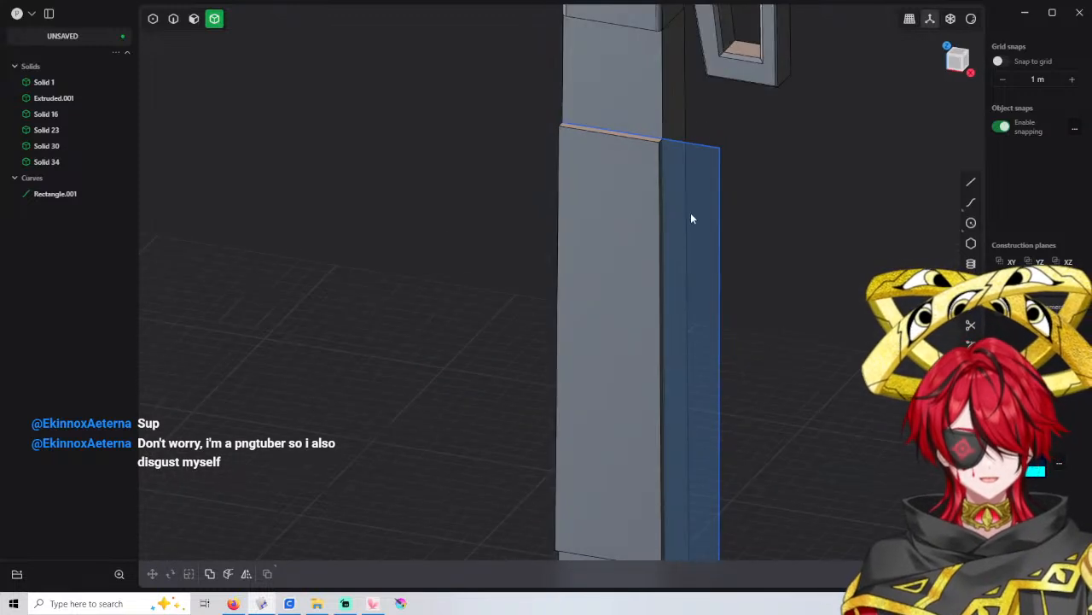
left_click(58, 195)
key("x")
key("3")
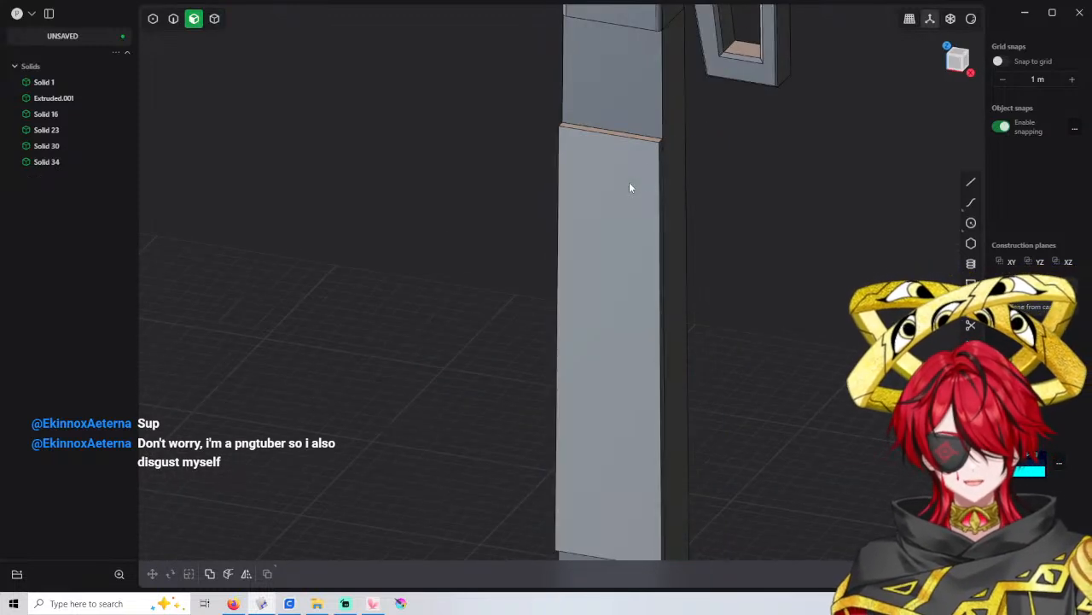
middle_click_drag(632, 187, 633, 145)
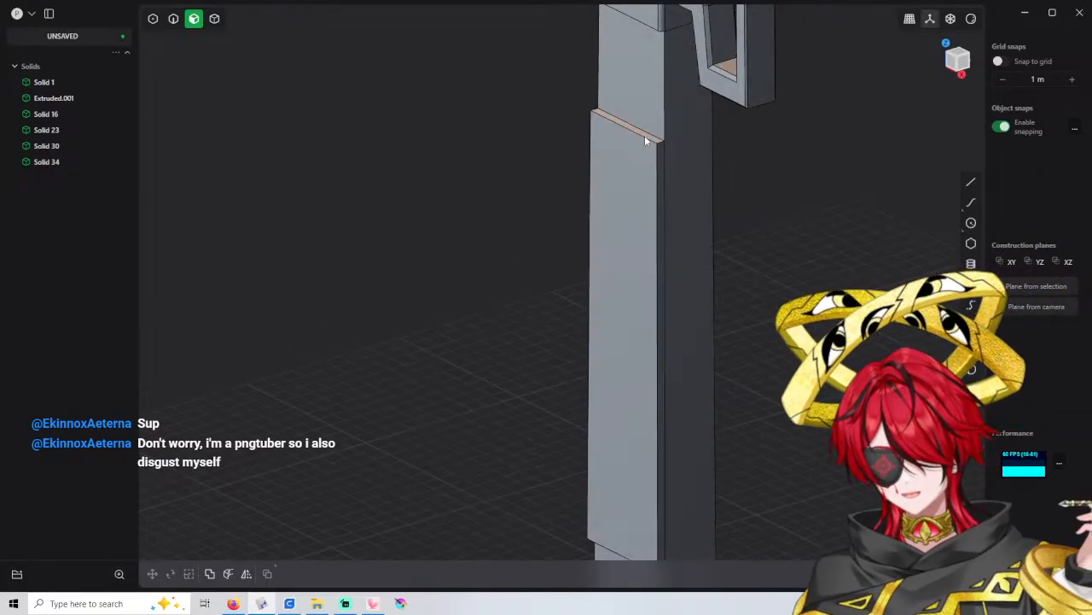
Chamfer the plate's top outer edge with distances of -0.5 m and -0.25 m
key("2")
left_click(645, 140)
key("f")
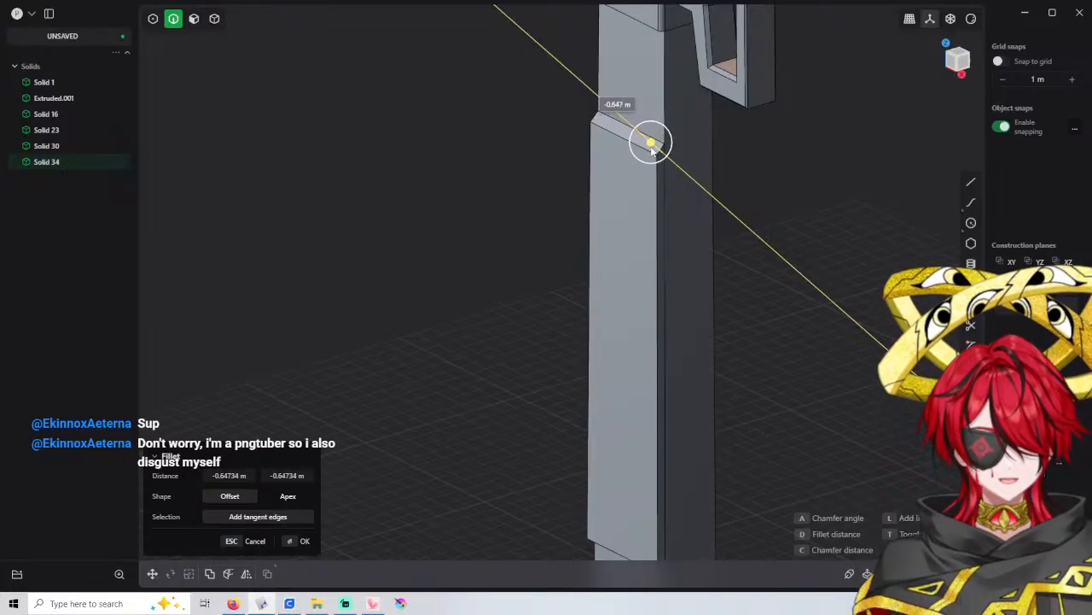
left_click(652, 152)
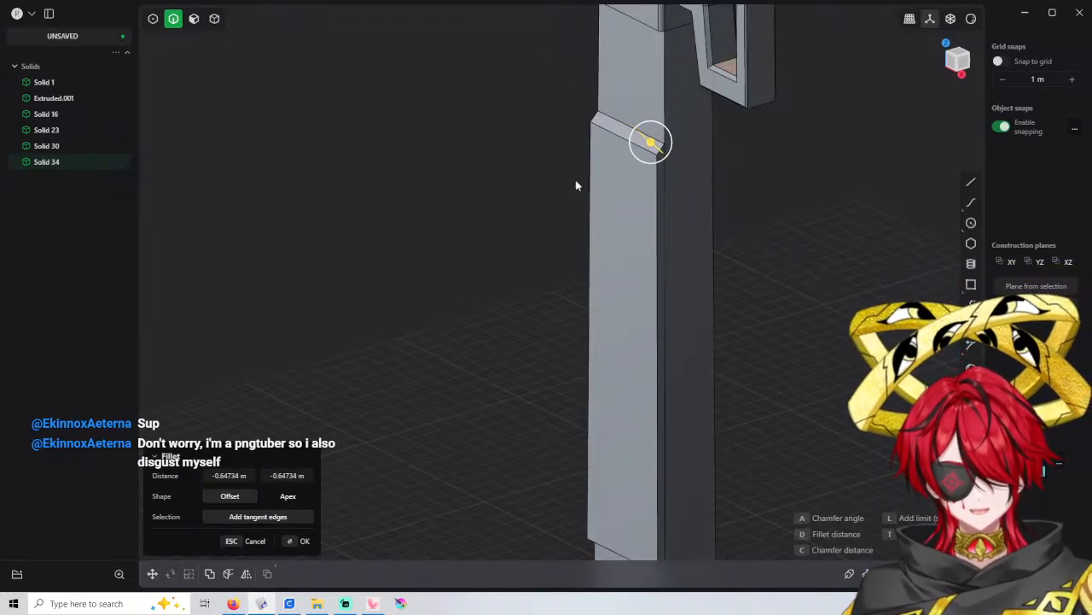
left_click(239, 475)
type("-.5")
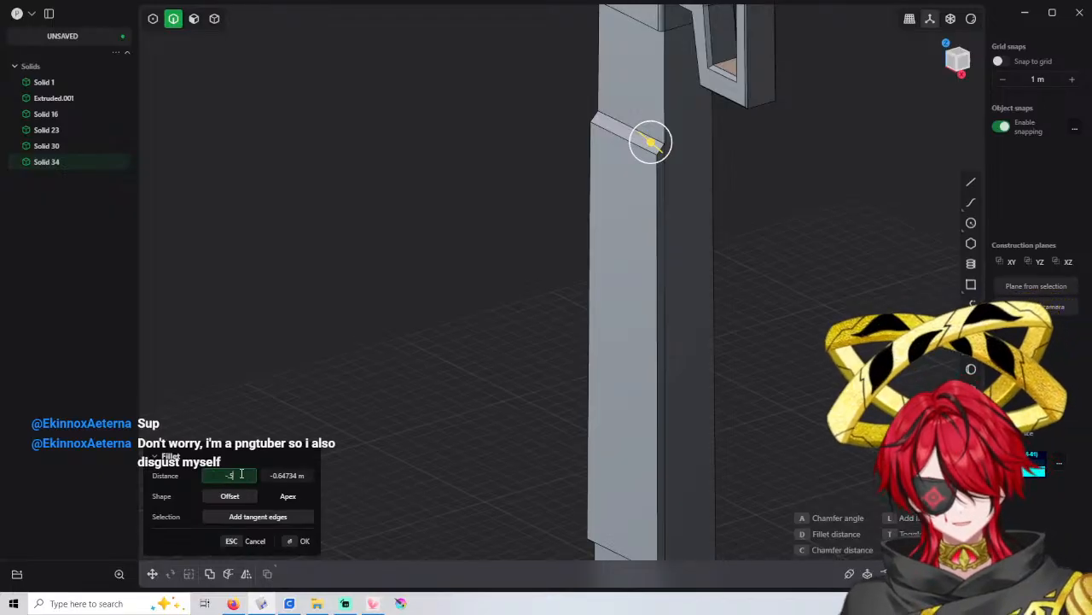
key("Return")
left_click(295, 475)
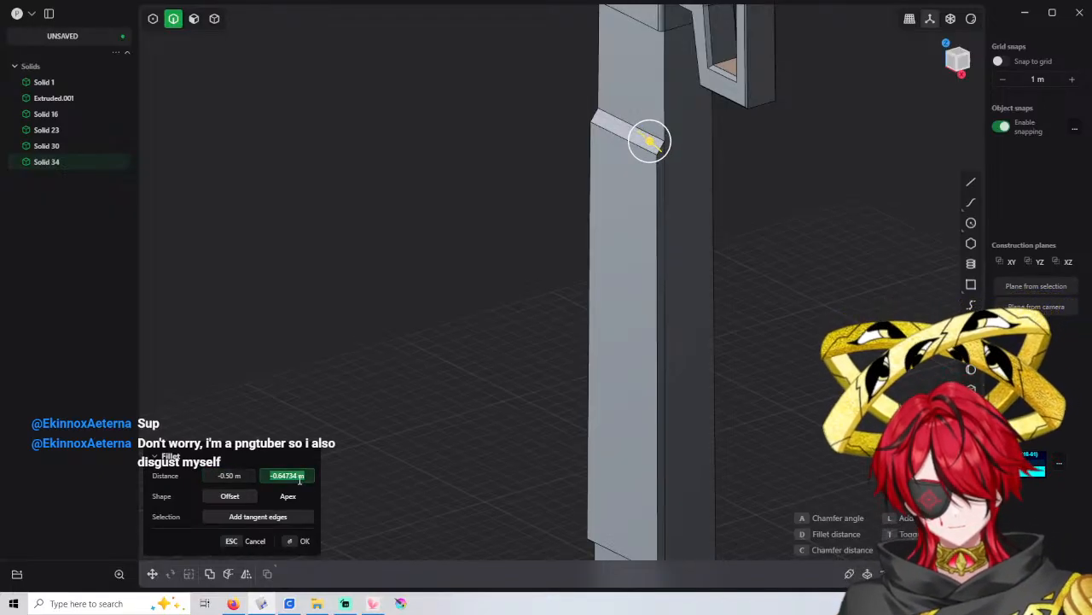
type("-0.25")
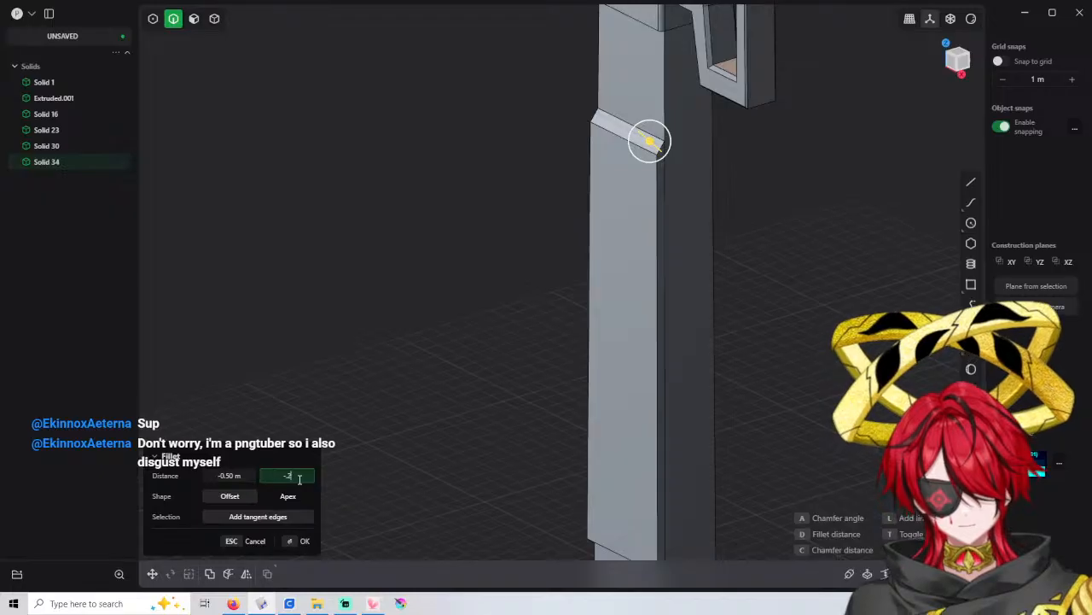
key("Return")
key("Return")
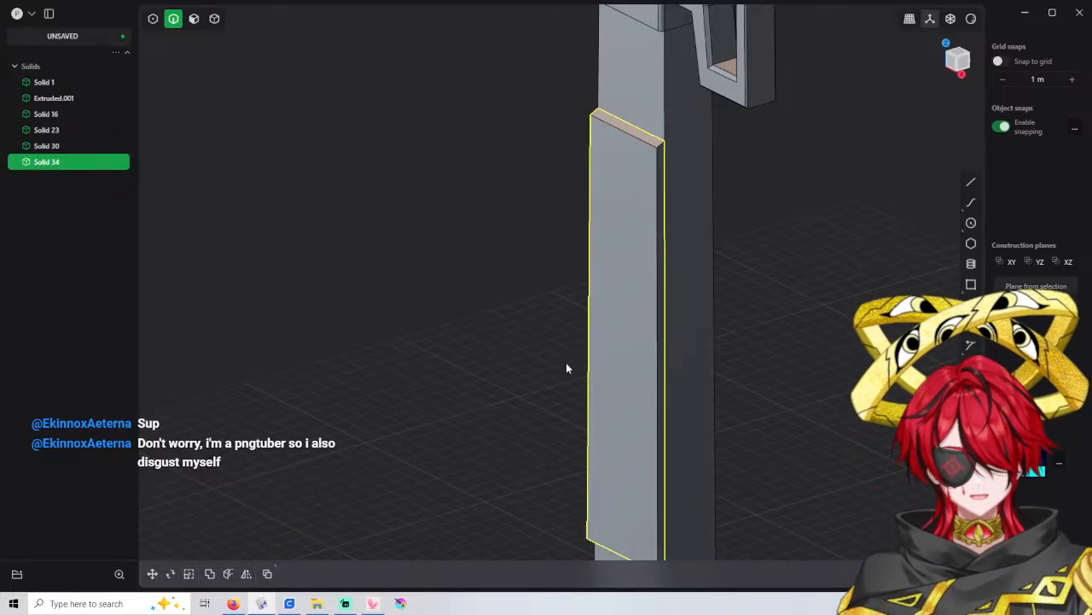
Chamfer the plate's bottom outer edge with distances of -0.5 m and -0.25 m
scroll(567, 364, "down", 3)
middle_click_drag(622, 486, 634, 325, "shift")
scroll(636, 296, "up", 8)
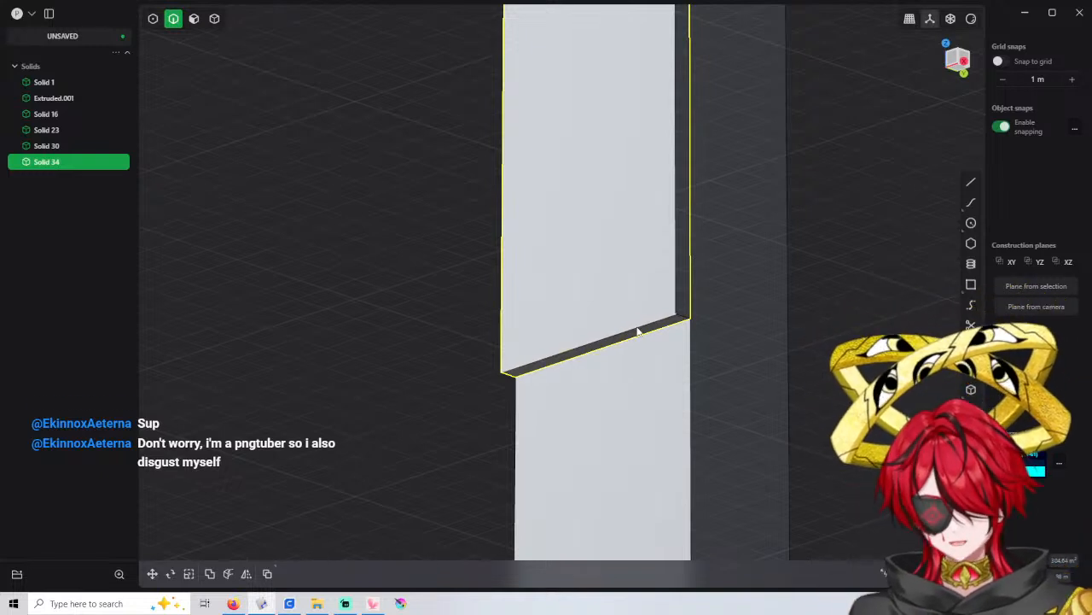
left_click(635, 331)
key("f")
left_click_drag(653, 329, 647, 323)
left_click(229, 475)
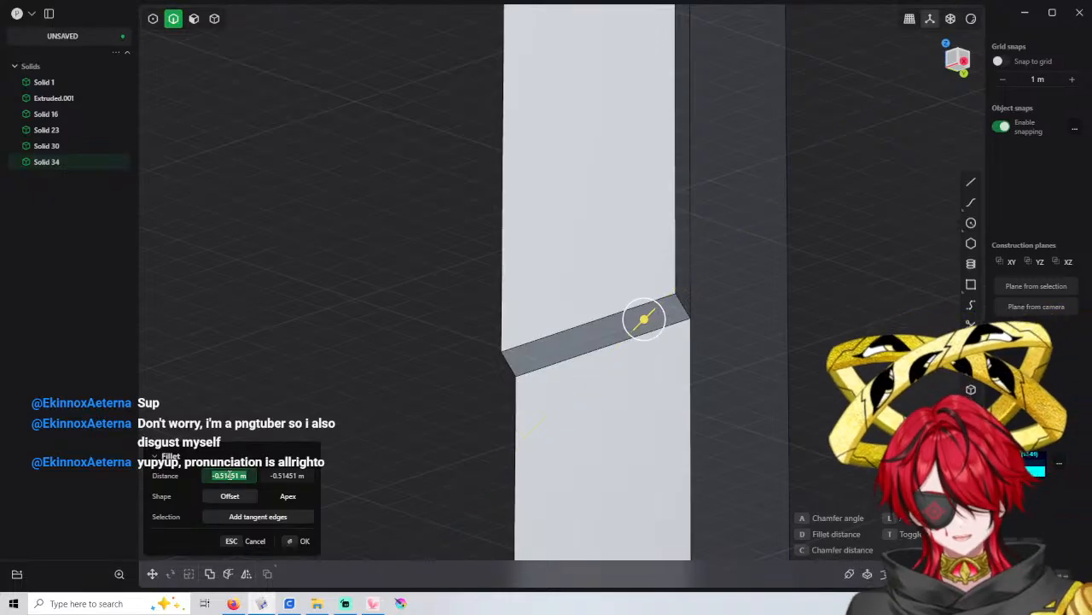
type("-0.5")
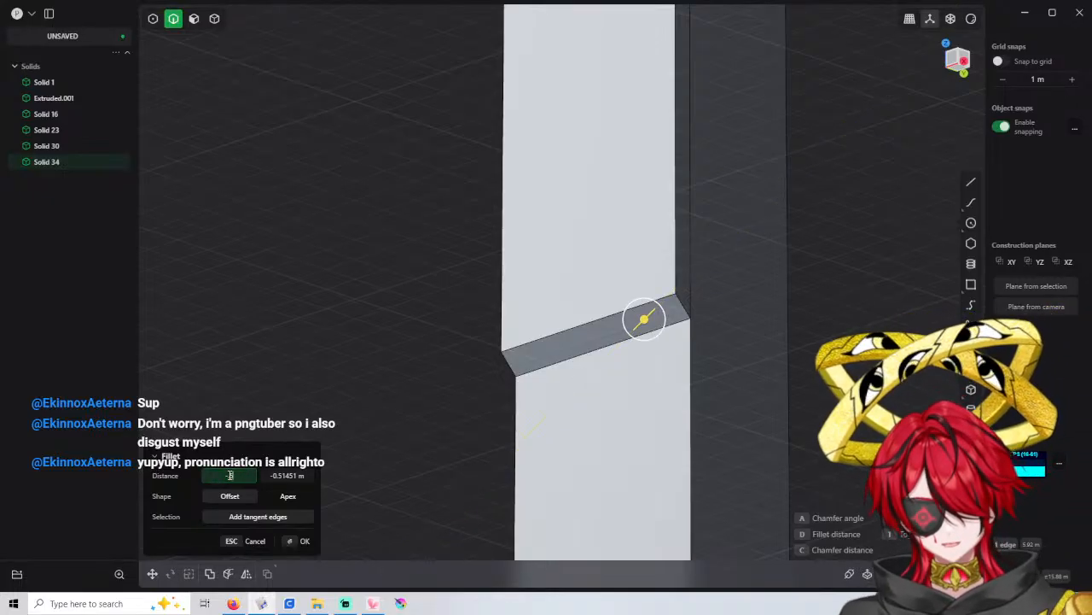
key("Return")
left_click(290, 475)
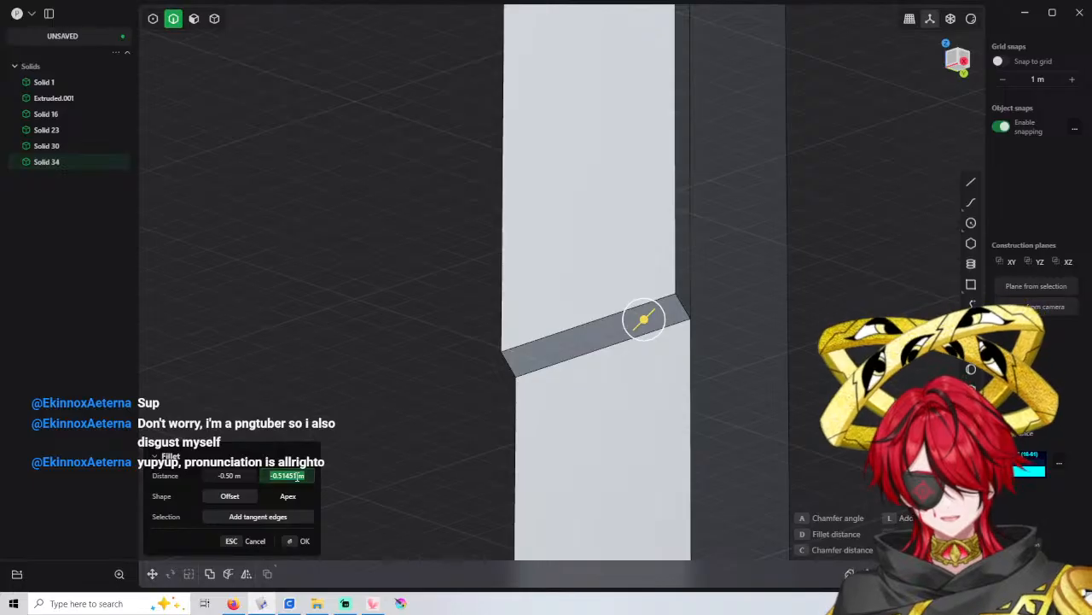
type("-0.25")
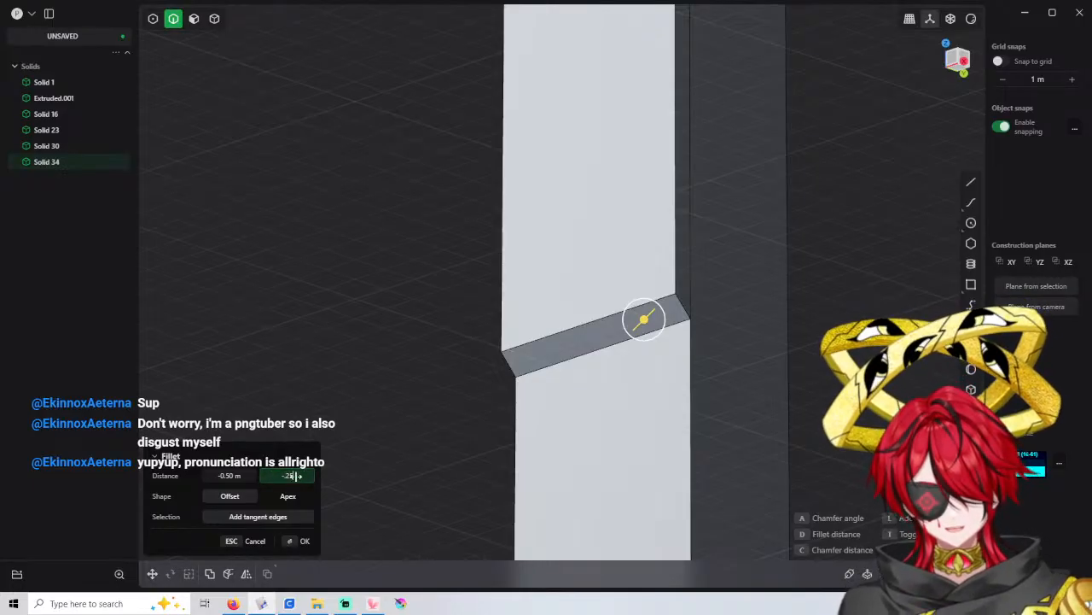
key("Return")
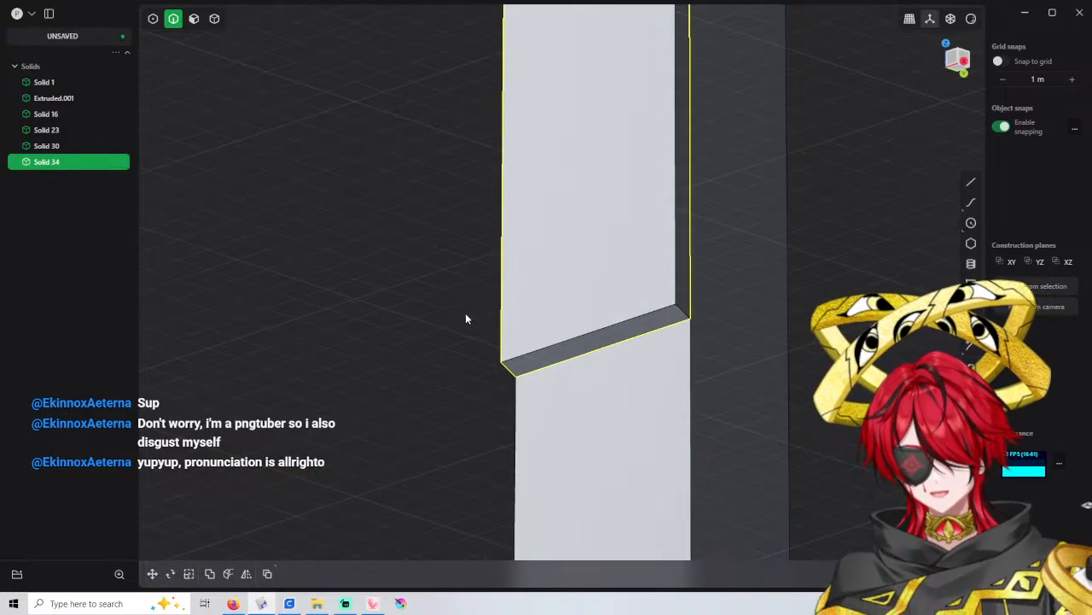
middle_click_drag(637, 234, 608, 327, "shift")
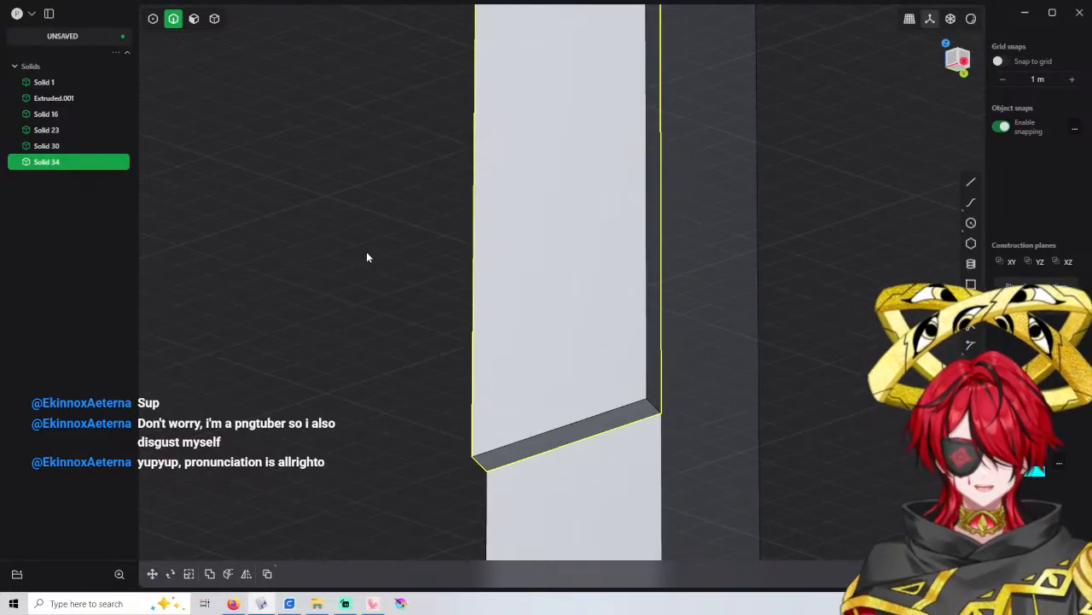
Switch to the browser to compare the plated lower block with the weapon in the Ceobe reference artwork, and return to the model
left_click(366, 251)
scroll(523, 201, "down", 2)
mouse_move(523, 202)
middle_mouse_down()
mouse_move(590, 300)
mouse_move(601, 253)
mouse_move(625, 314)
mouse_move(602, 281)
mouse_move(588, 202)
mouse_move(594, 217)
middle_mouse_up()
key("3")
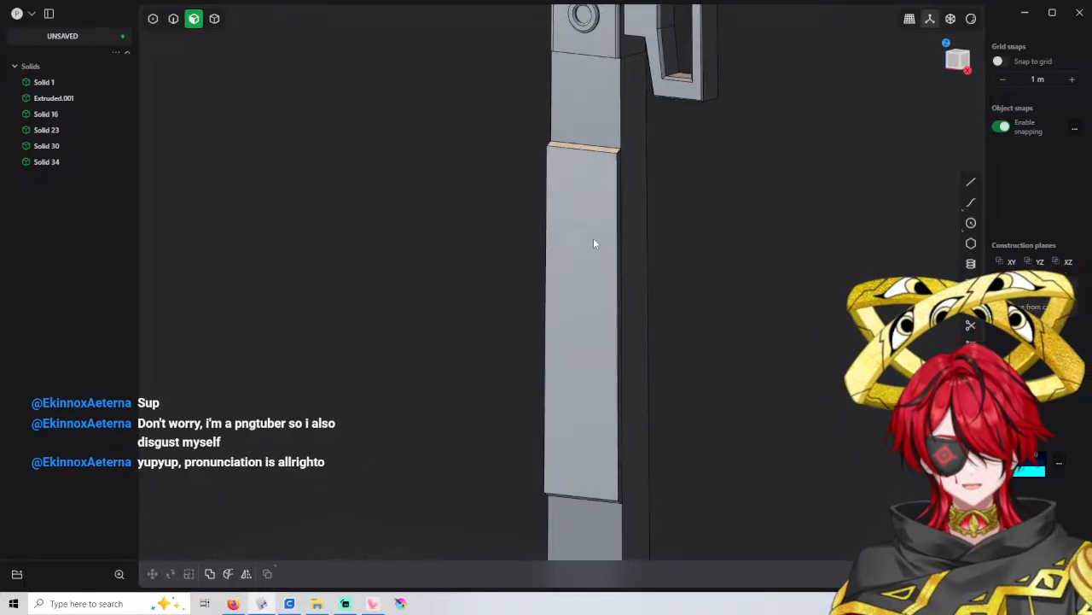
key("4")
left_click(597, 273)
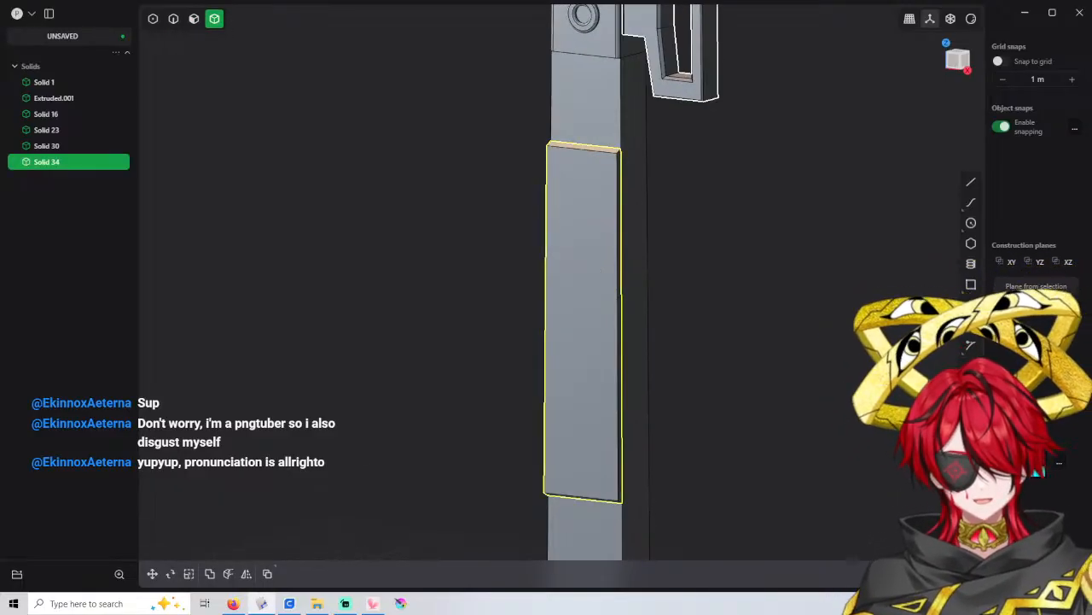
key("alt+Tab")
left_click_drag(826, 75, 804, 141)
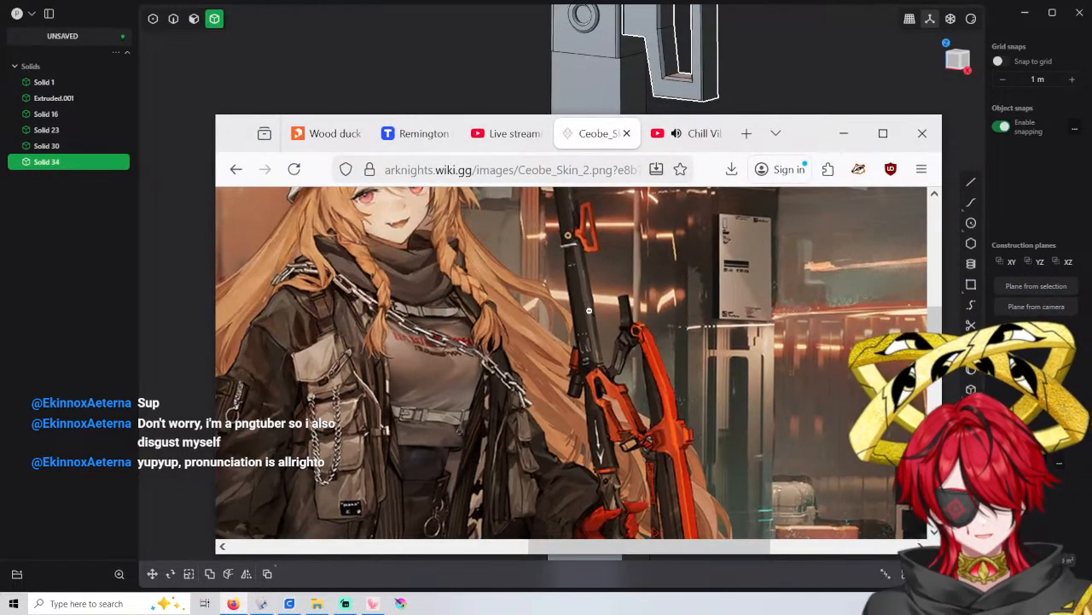
left_click(843, 133)
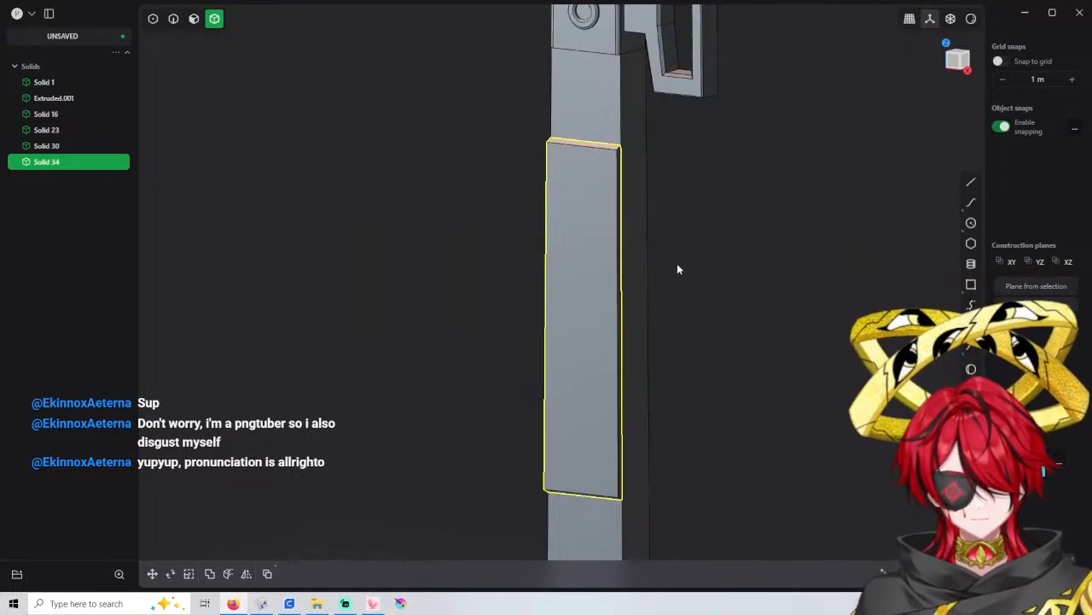
Mirror the chamfered plate along the Y axis onto the opposite face of the lower block
scroll(677, 263, "down", 3)
middle_click_drag(618, 439, 565, 346, "shift")
left_click(391, 256)
left_click(527, 238)
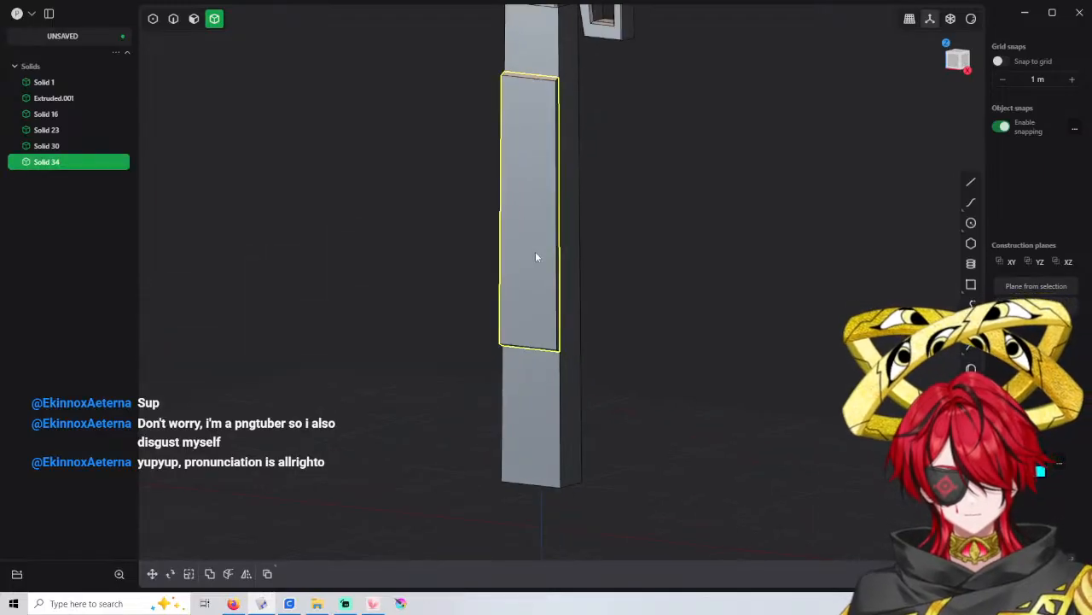
key("alt+x")
middle_click_drag(571, 466, 598, 376)
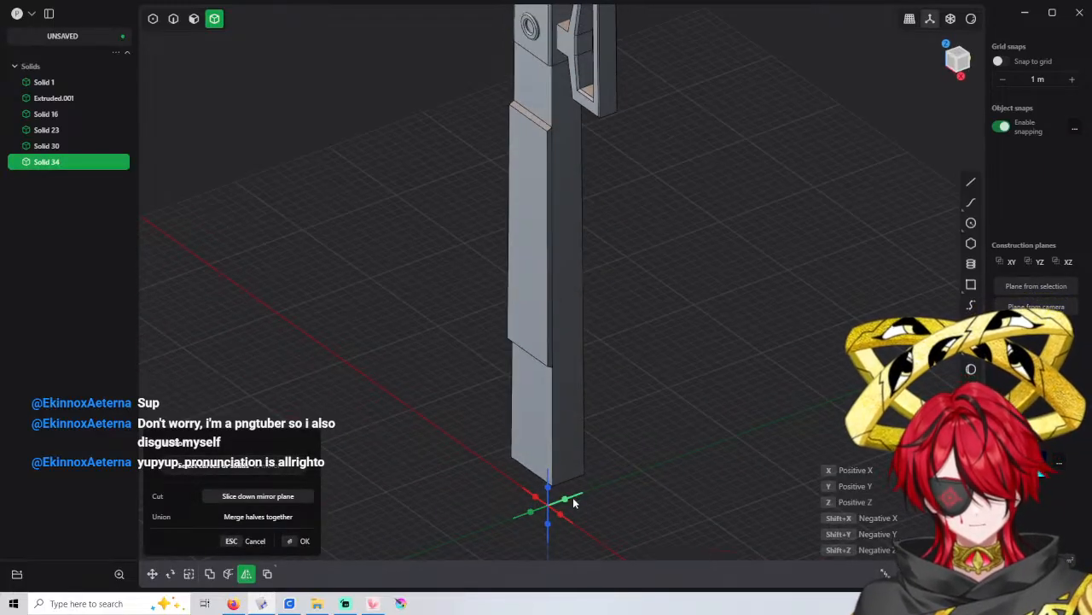
key("Return")
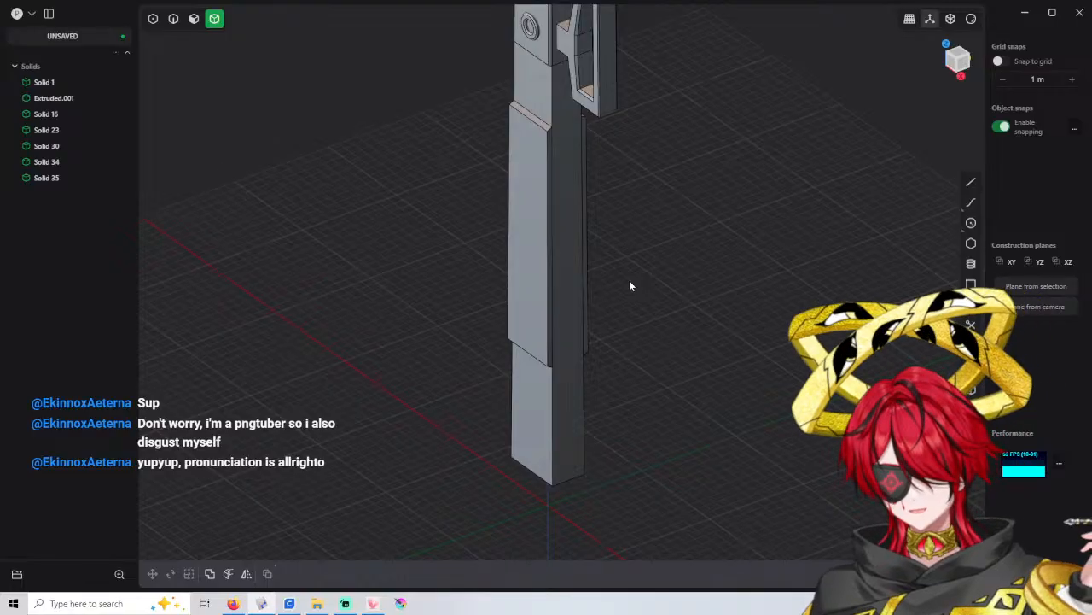
Unite the lower block and its two plates into a single solid with a Boolean union
left_click(564, 221)
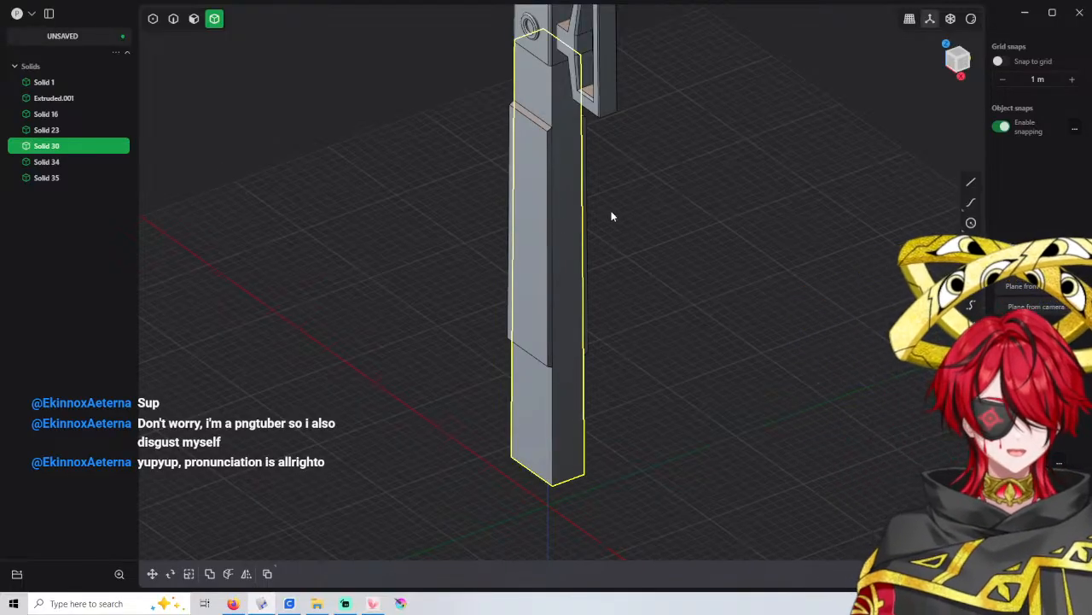
left_click(552, 262, "shift")
left_click(587, 256, "shift")
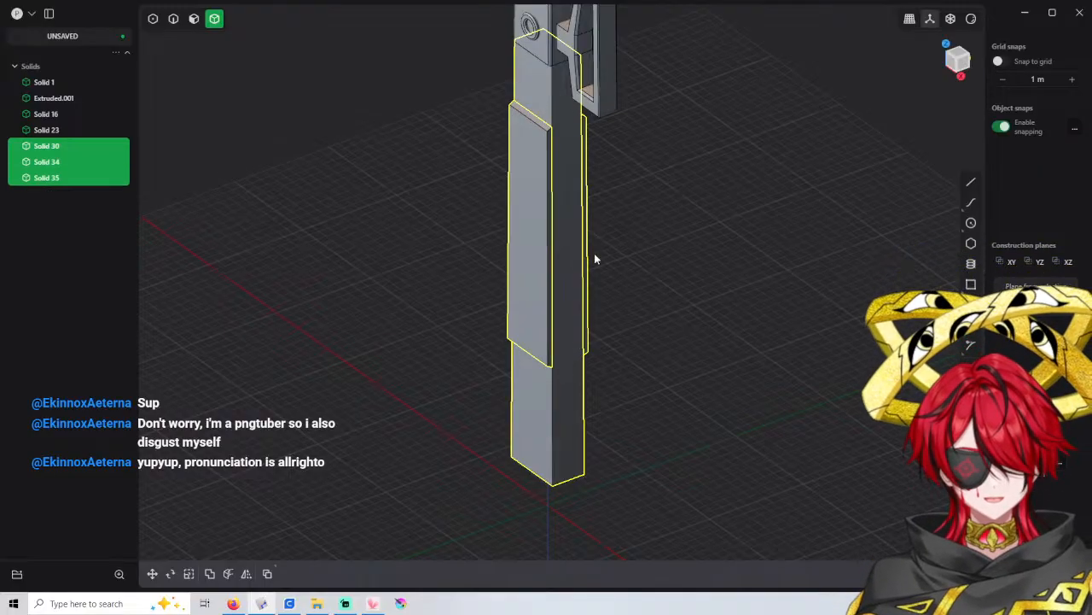
key("w")
key("q")
right_click(663, 250)
Examine the united lower block and its proportions against the handle and the sections above
middle_click_drag(621, 214, 598, 427)
scroll(577, 255, "down", 3)
scroll(598, 426, "down", 3)
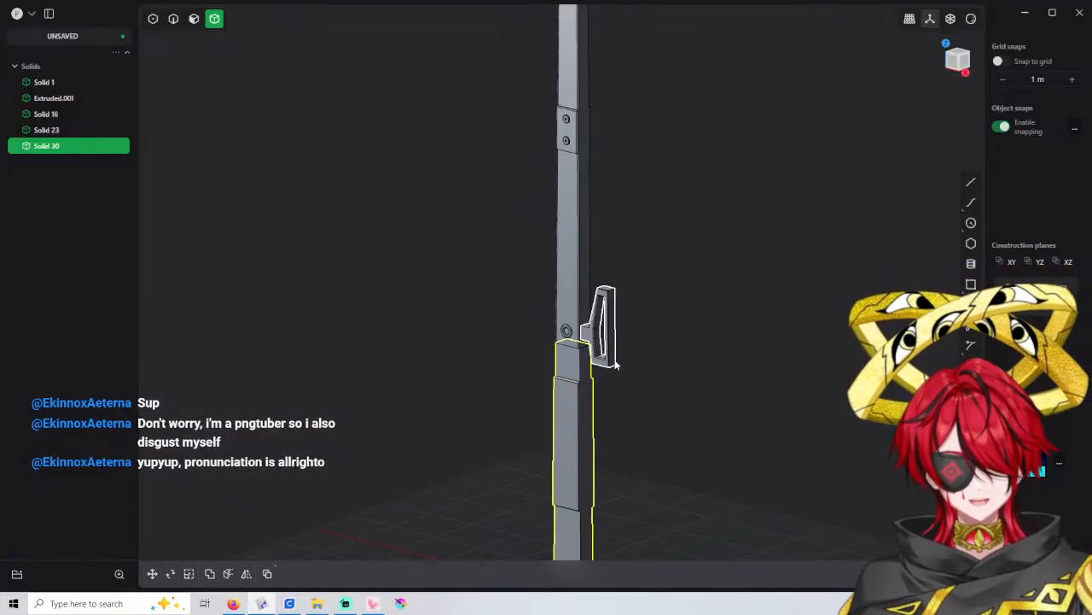
scroll(616, 363, "down", 3)
scroll(616, 363, "up", 2)
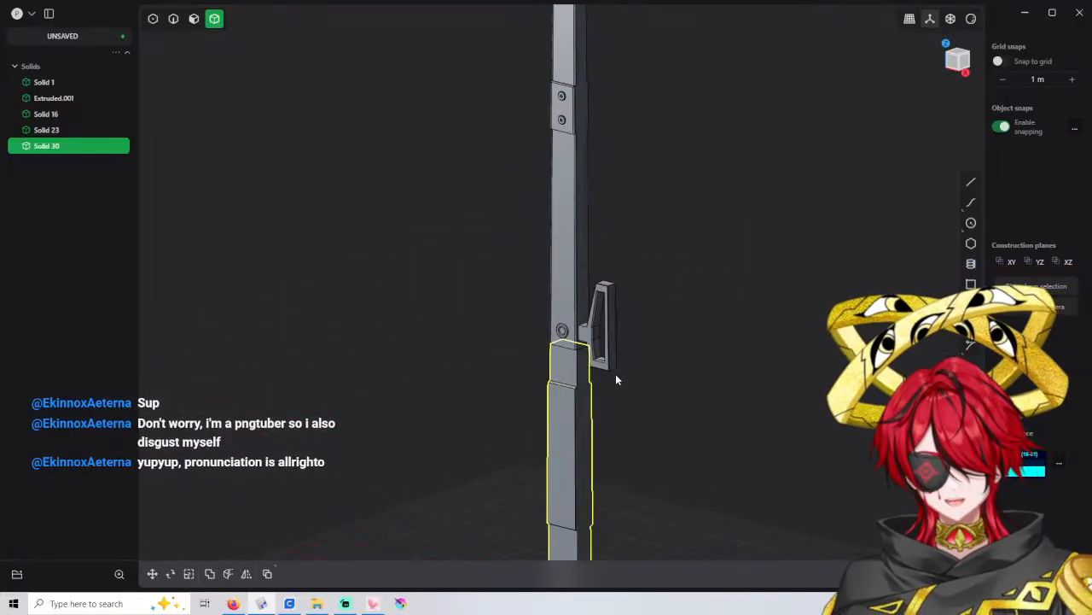
middle_click_drag(615, 374, 616, 283, "shift")
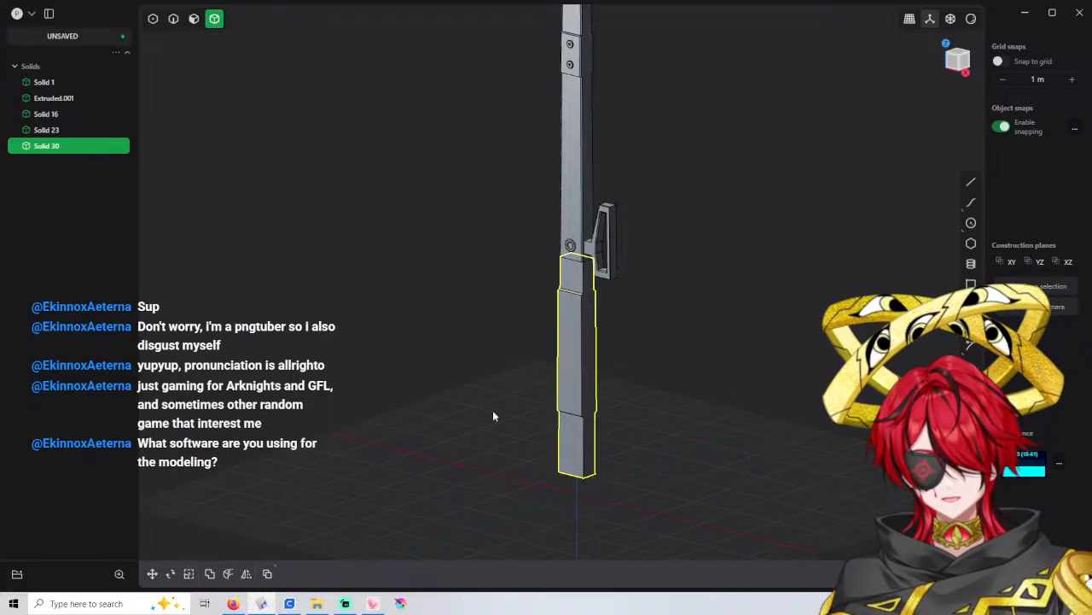
middle_click_drag(475, 383, 477, 331)
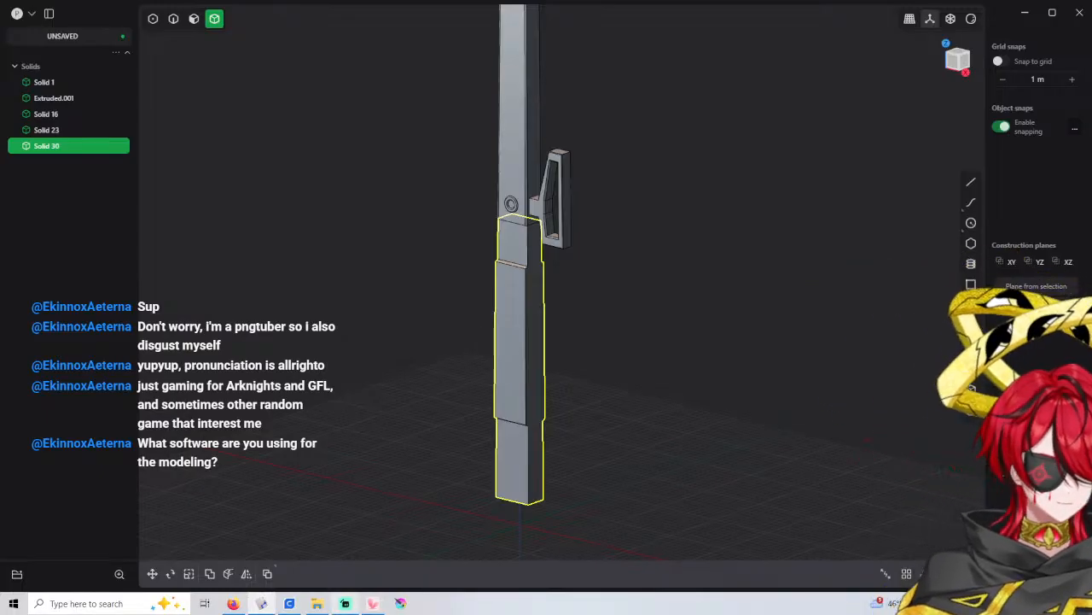
mouse_move(317, 603)
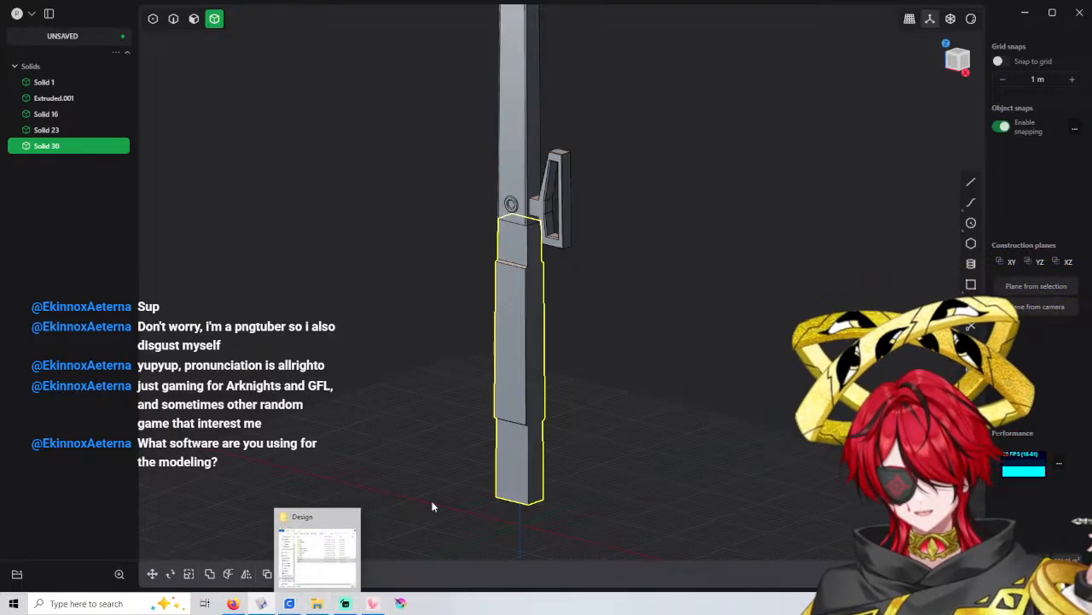
left_click(618, 367)
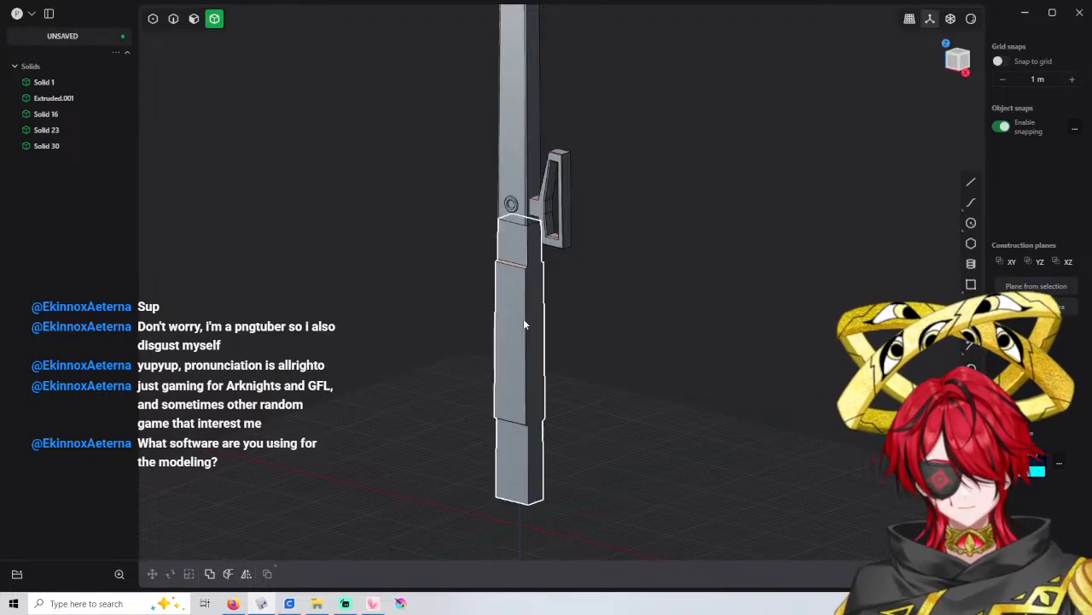
Start a Fillet on the long vertical corner edges of the lower block's plated part and the short section above it
middle_click_drag(530, 335, 569, 295, "shift")
scroll(539, 278, "up", 4)
scroll(547, 345, "up", 2)
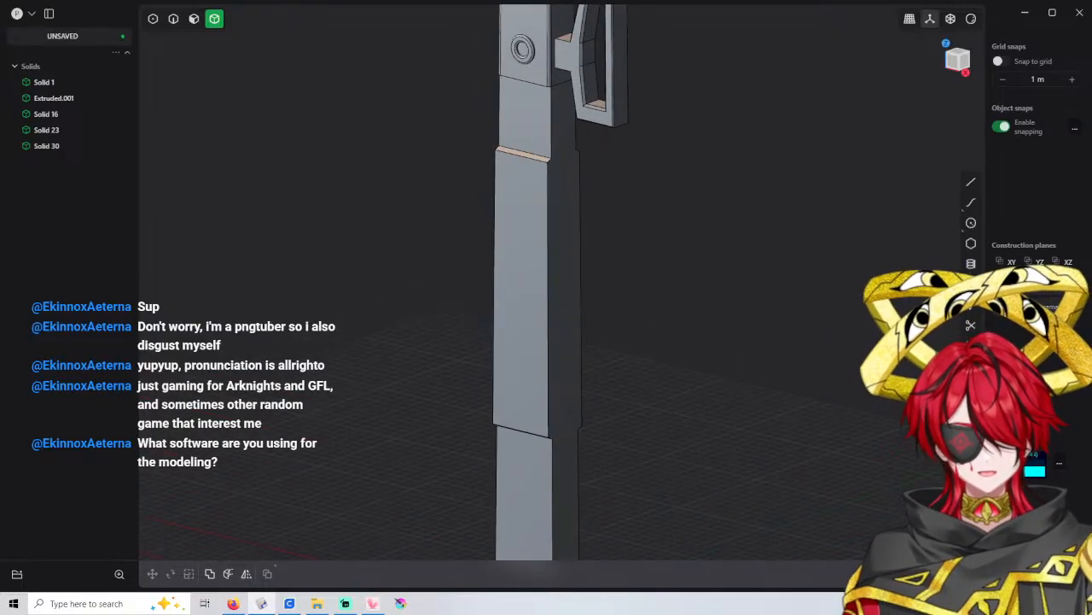
key("3")
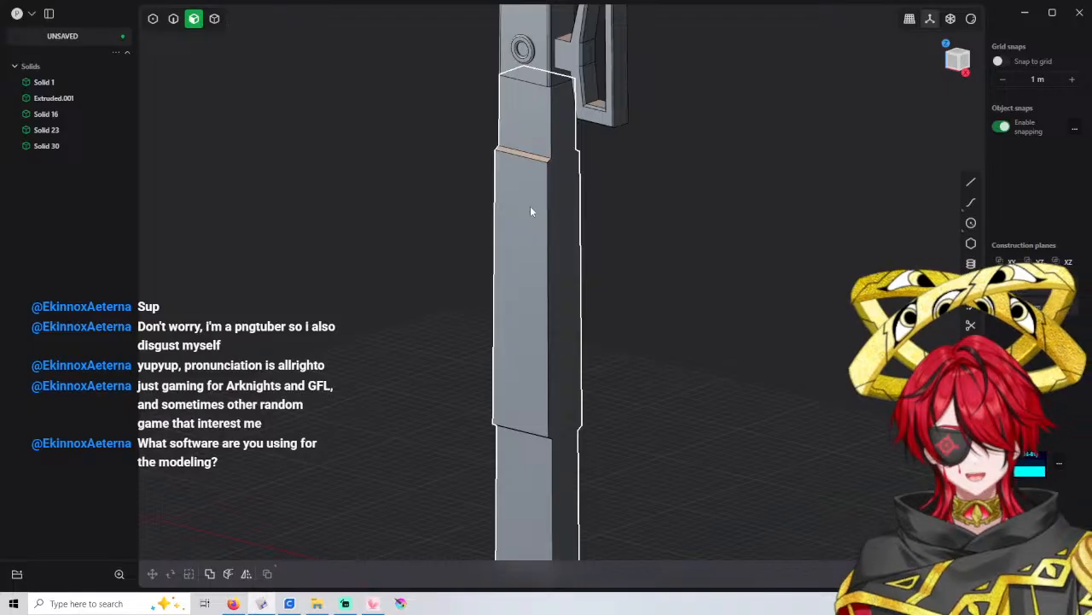
key("2")
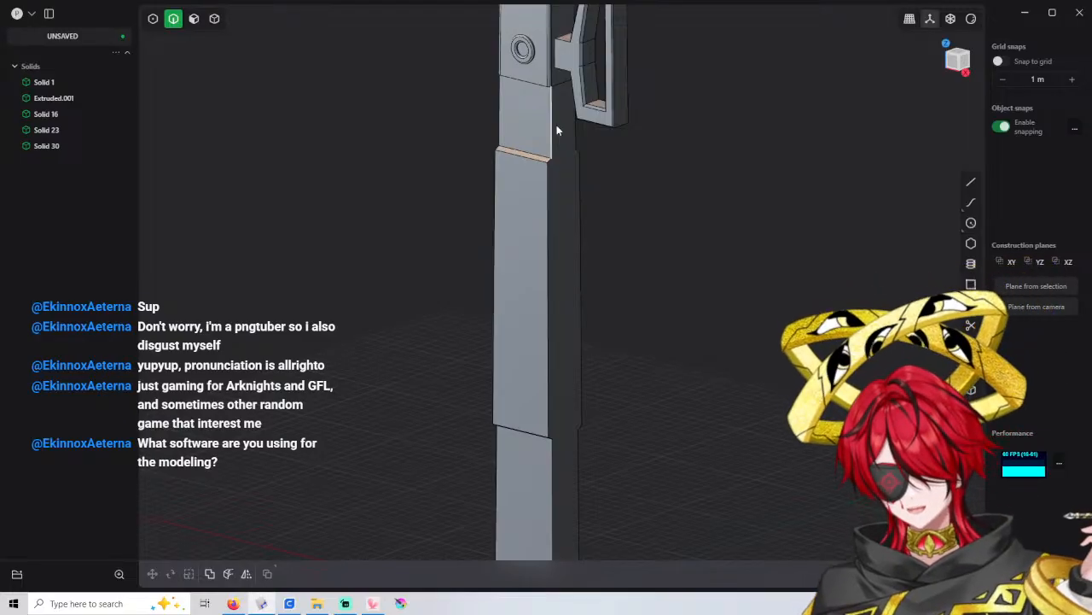
middle_click_drag(571, 277, 577, 236, "shift")
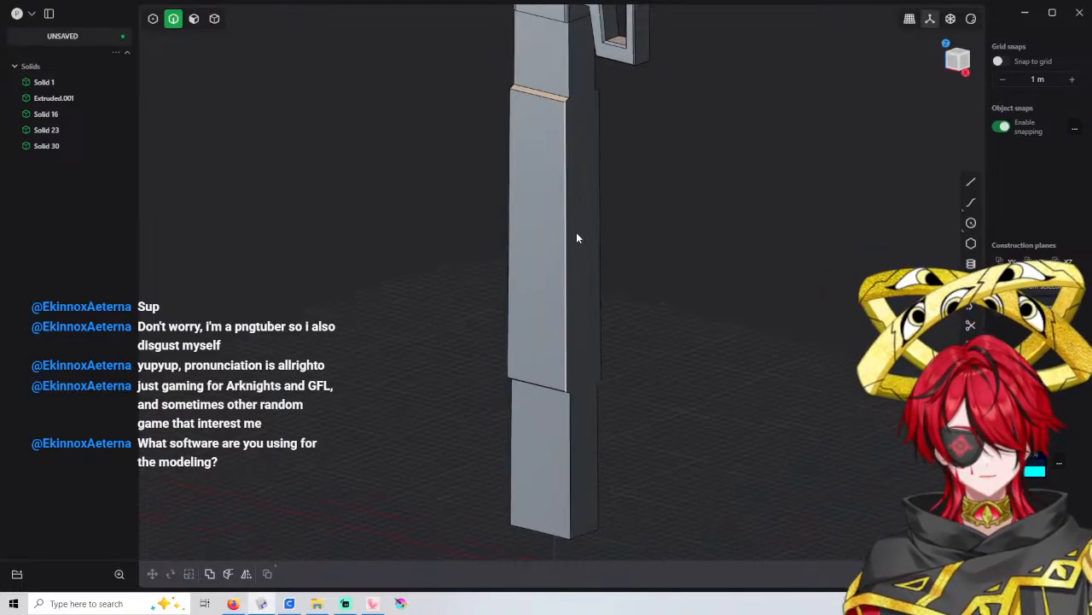
scroll(569, 227, "up", 2)
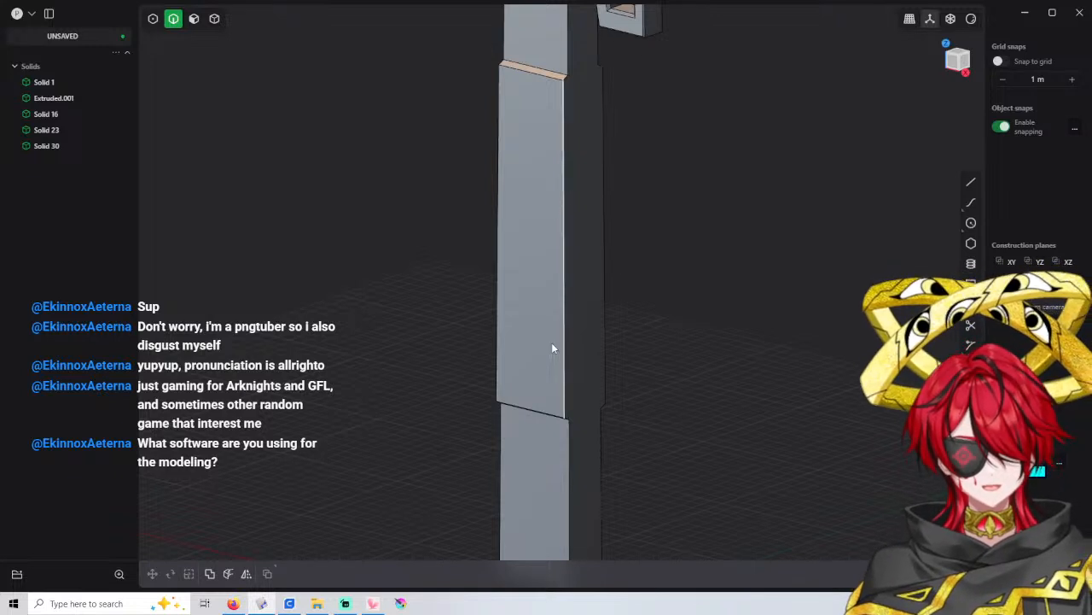
middle_click_drag(567, 365, 574, 379)
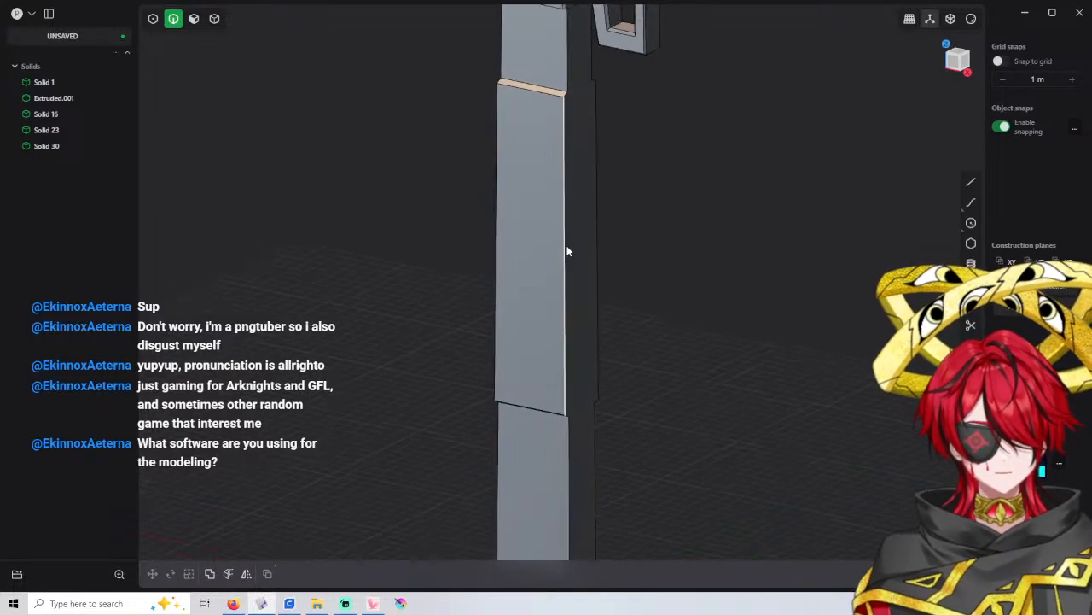
left_click(565, 156)
key("f")
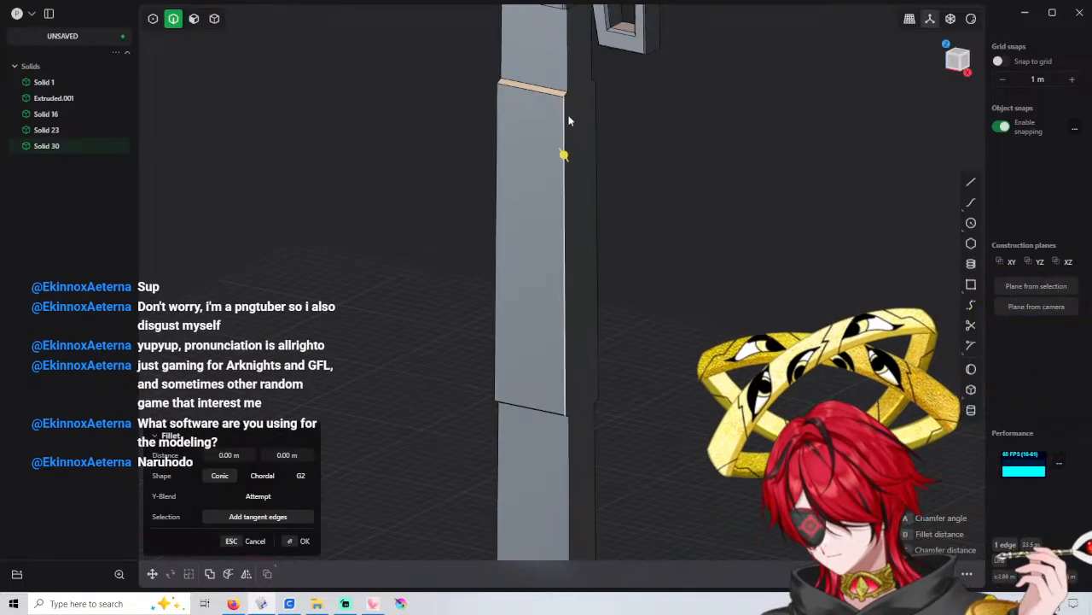
left_click(567, 67)
left_click(593, 69)
left_click(596, 110)
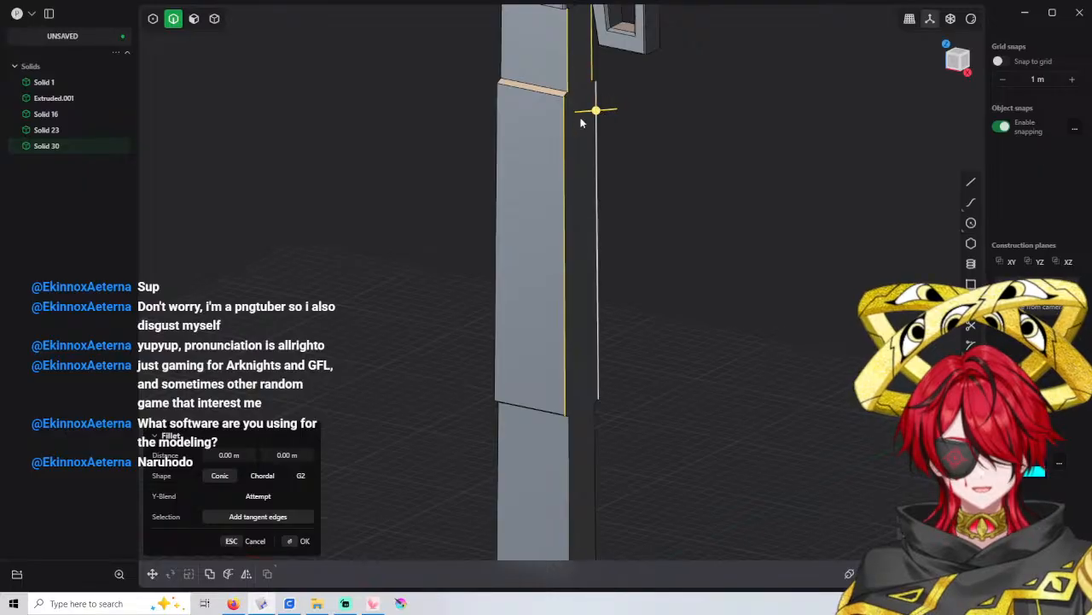
middle_click_drag(533, 125, 583, 146)
mouse_move(544, 107)
middle_mouse_down("shift")
mouse_move(563, 173)
mouse_move(537, 113)
middle_mouse_up("shift")
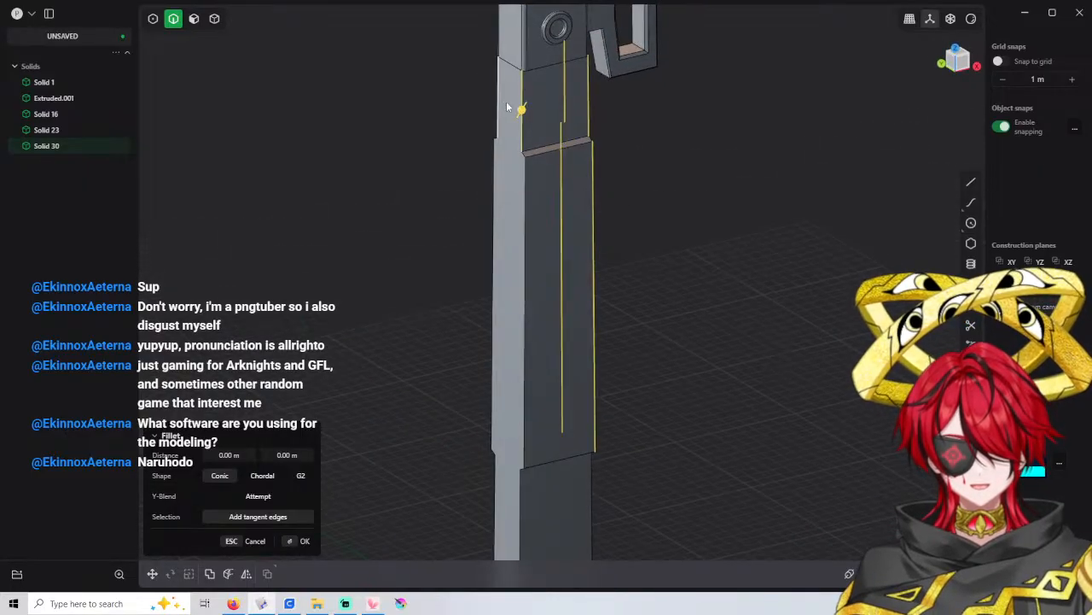
left_click(491, 180)
middle_click_drag(541, 234, 527, 205)
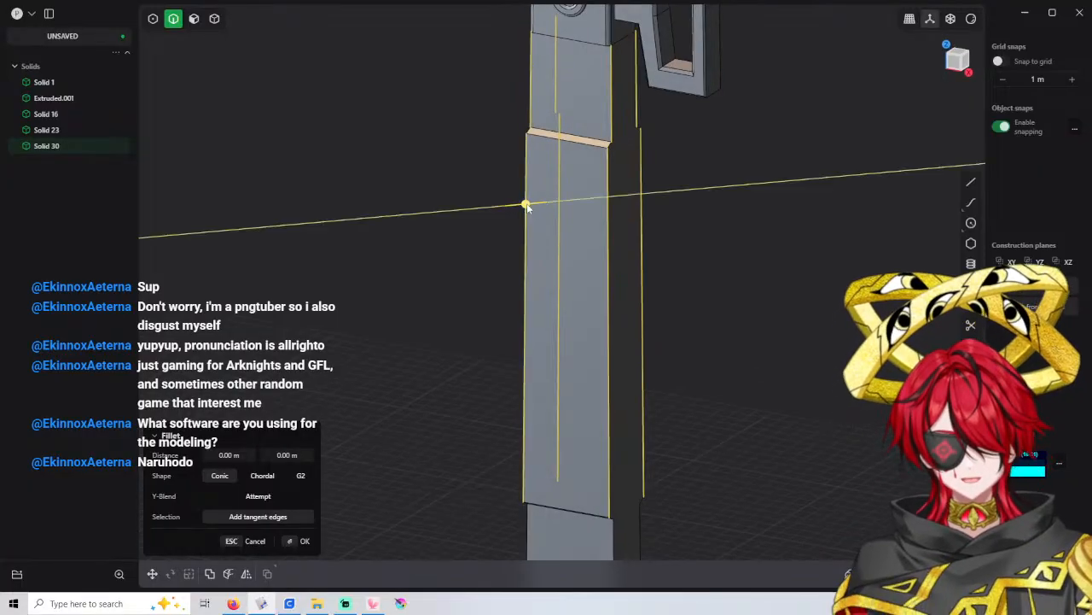
Fillet the long vertical corner edges of the lower block's plated part and the short section above it with both distances at 0.5 m
left_click_drag(526, 205, 524, 207)
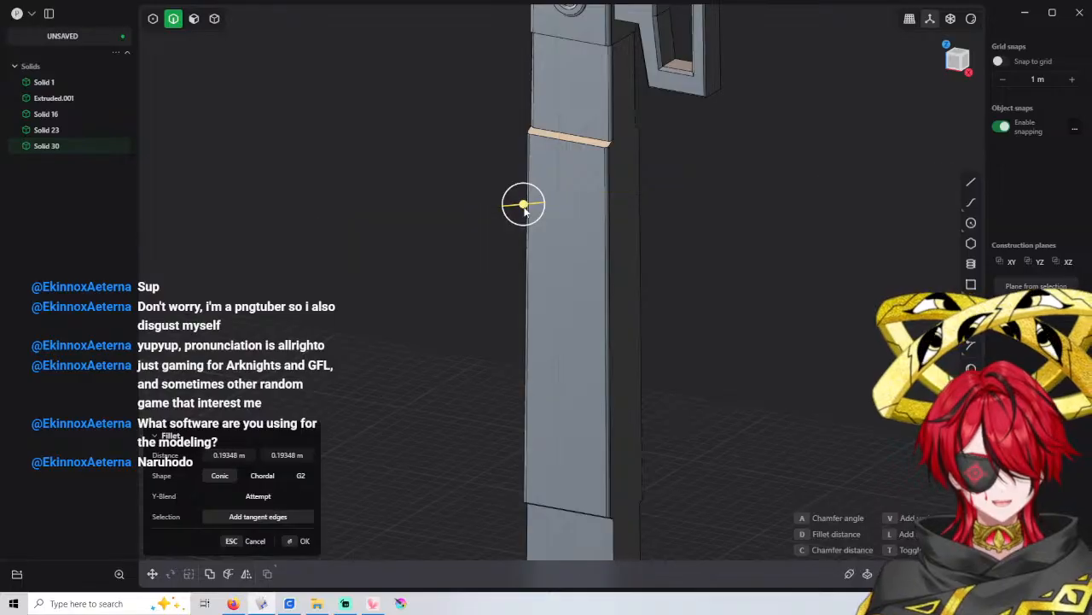
key("Return")
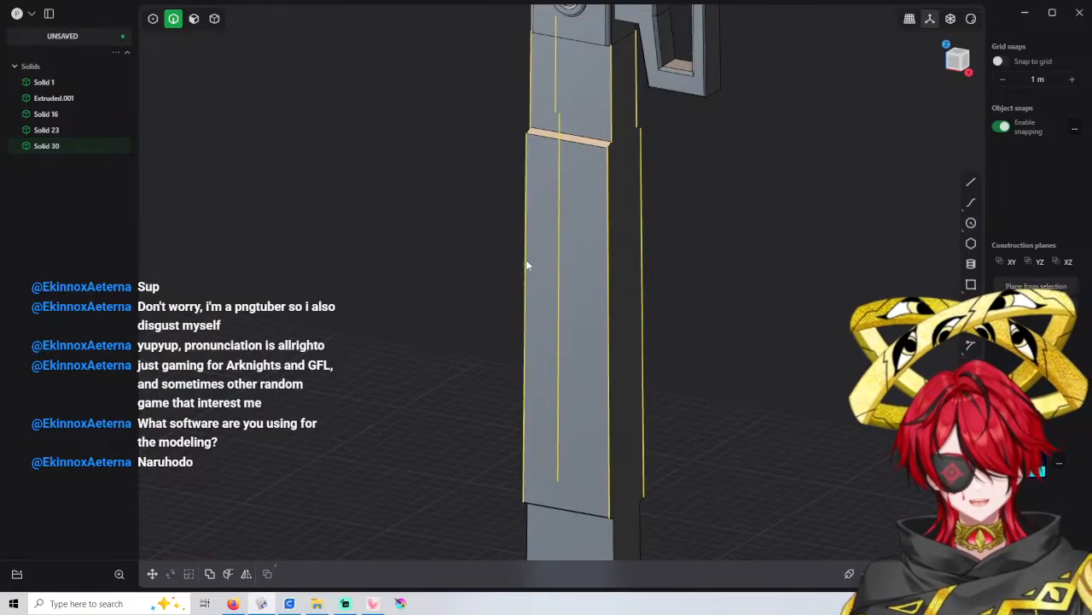
key("b")
left_click_drag(525, 261, 522, 269)
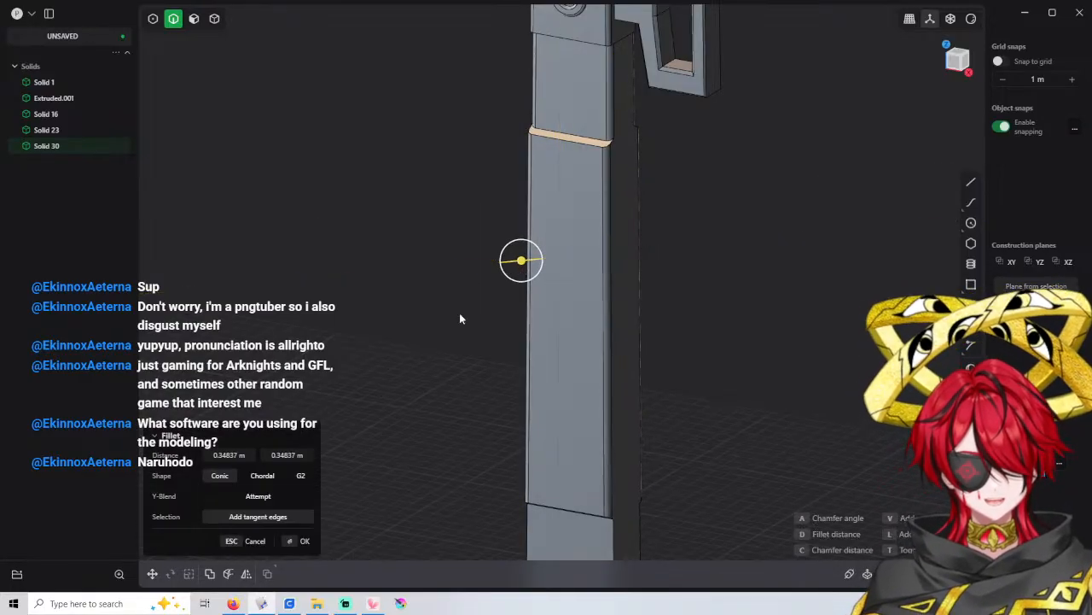
left_click(245, 456)
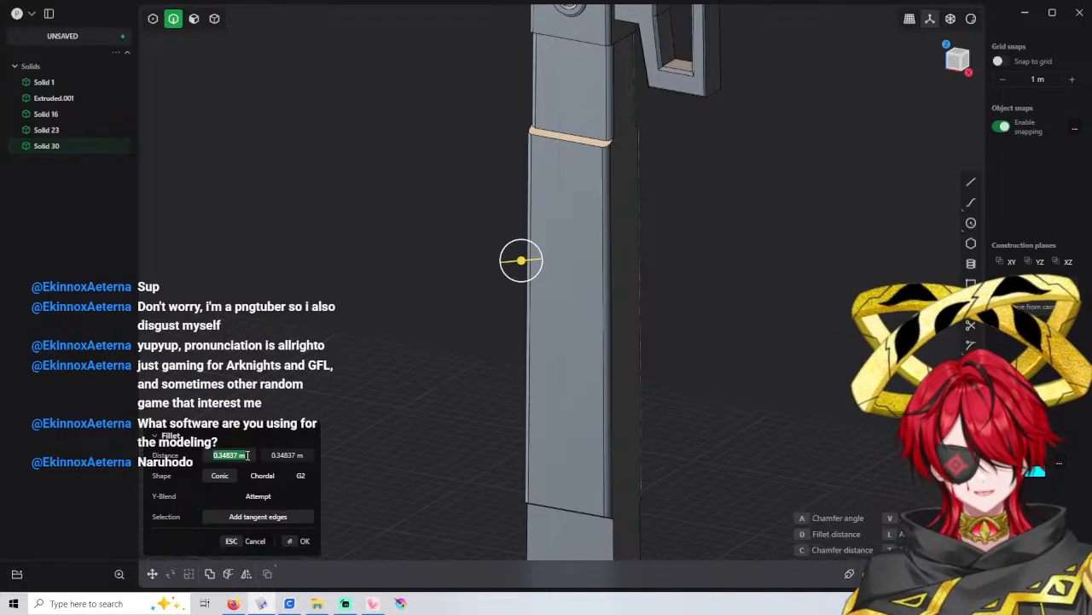
type("0.5")
key("Return")
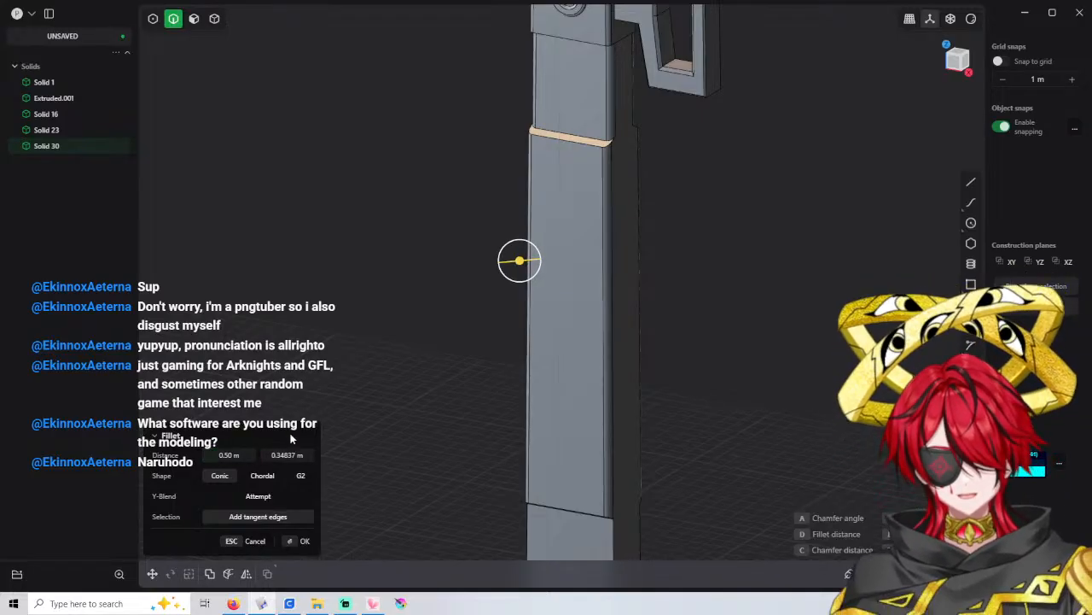
left_click(295, 455)
type("0.5")
key("Return")
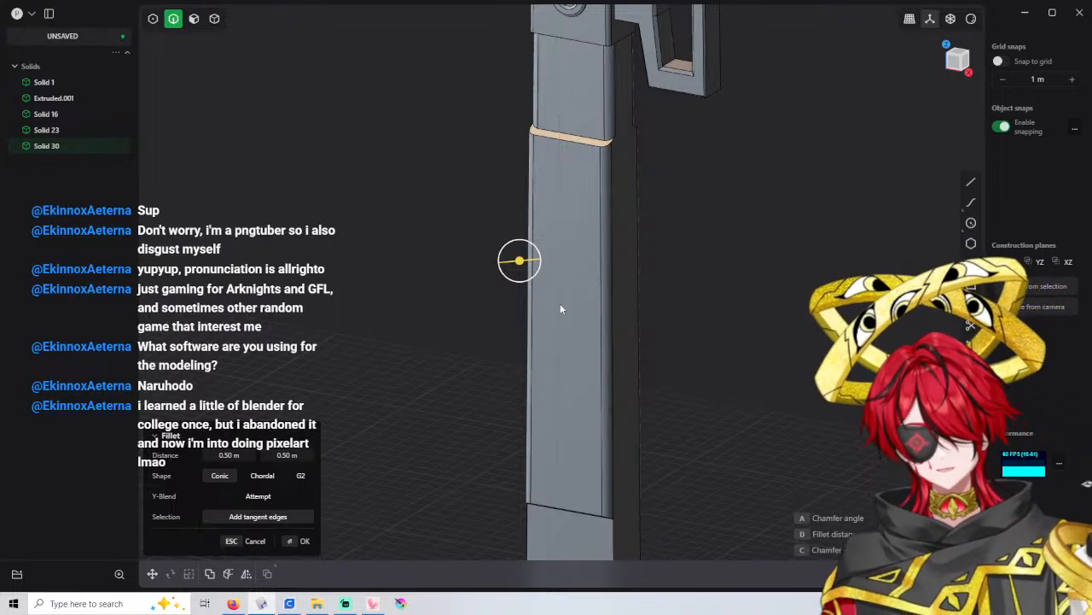
key("Return")
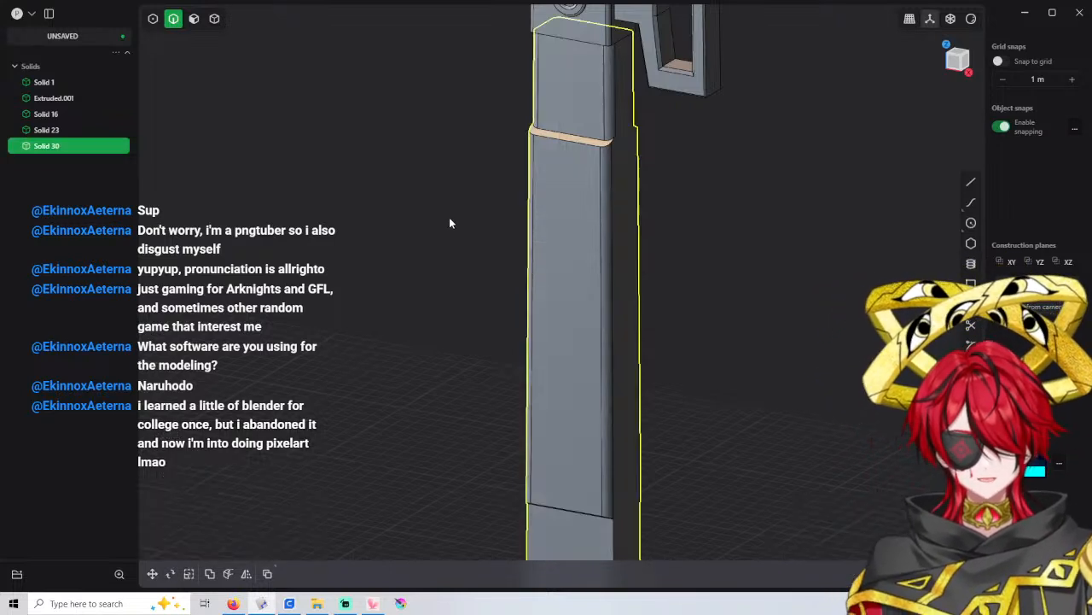
left_click(450, 220)
Examine the rounded edges of the plated part and the plain lower end of the block from several sides
scroll(459, 202, "down", 3)
middle_click_drag(584, 231, 555, 208)
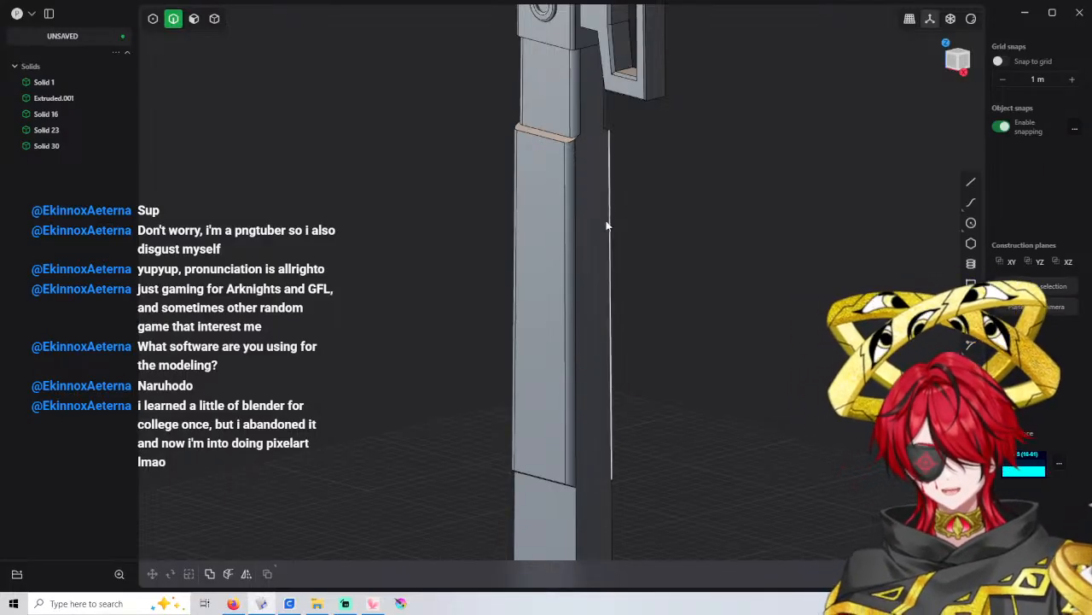
middle_click_drag(610, 241, 588, 205, "shift")
scroll(588, 205, "down", 2)
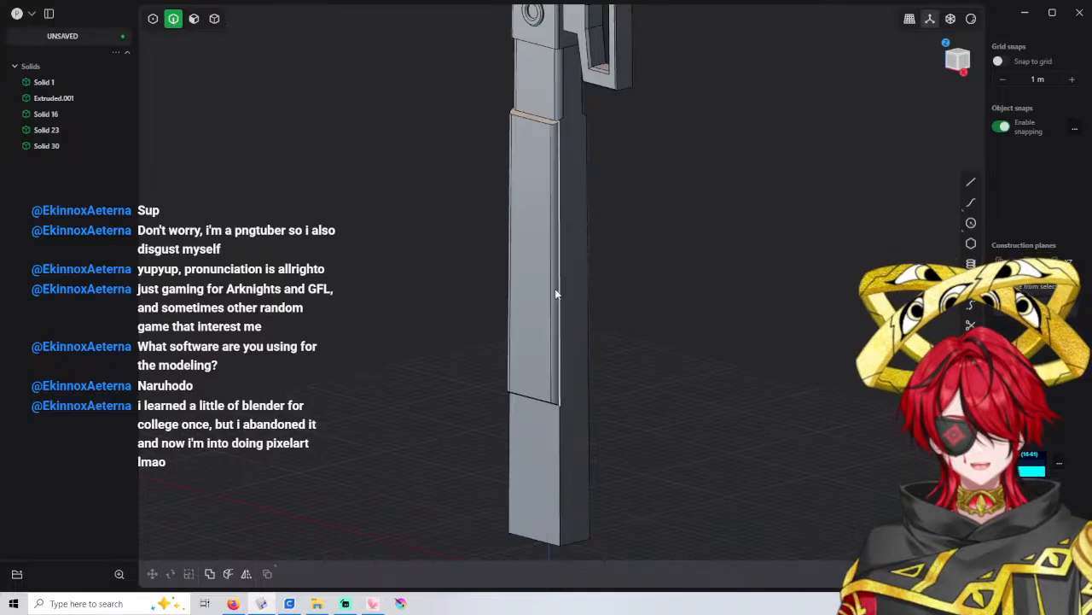
scroll(591, 262, "up", 3)
middle_click_drag(595, 304, 575, 275)
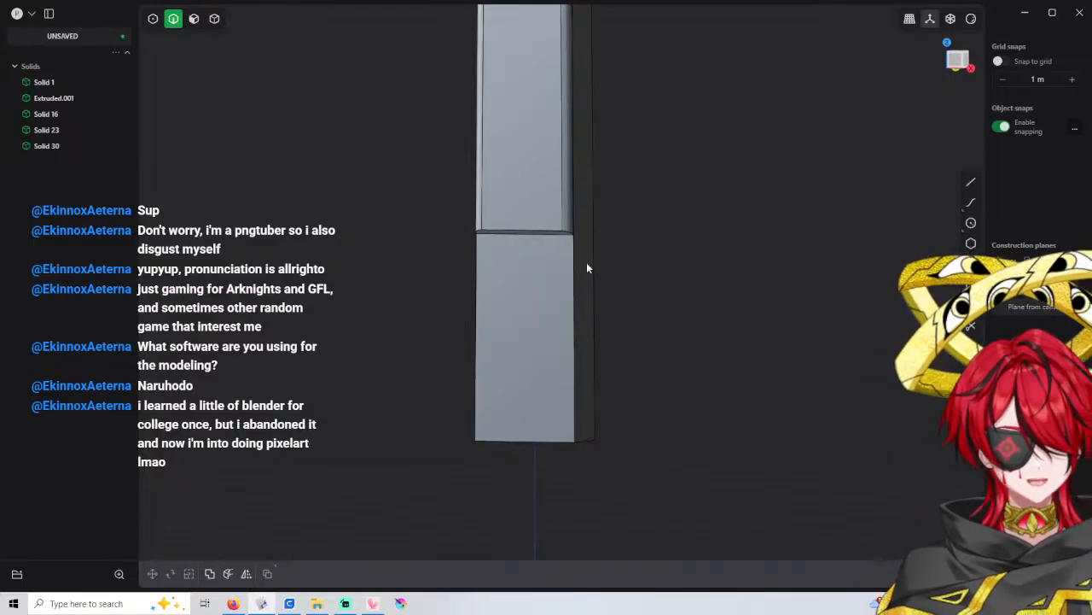
mouse_move(561, 303)
middle_mouse_down()
mouse_move(609, 316)
mouse_move(564, 301)
middle_mouse_up()
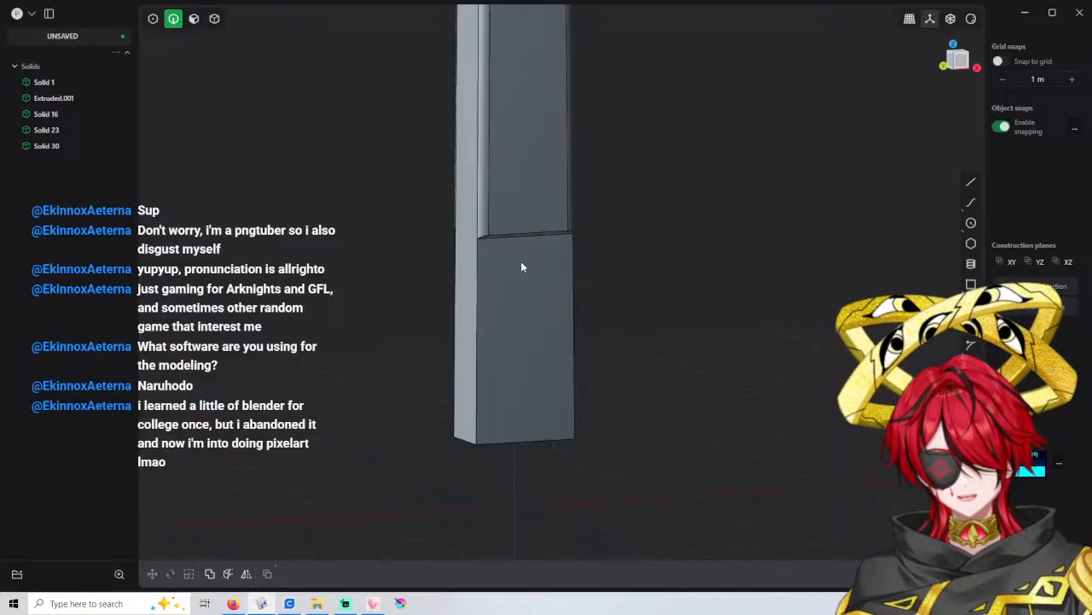
middle_click_drag(522, 267, 534, 278)
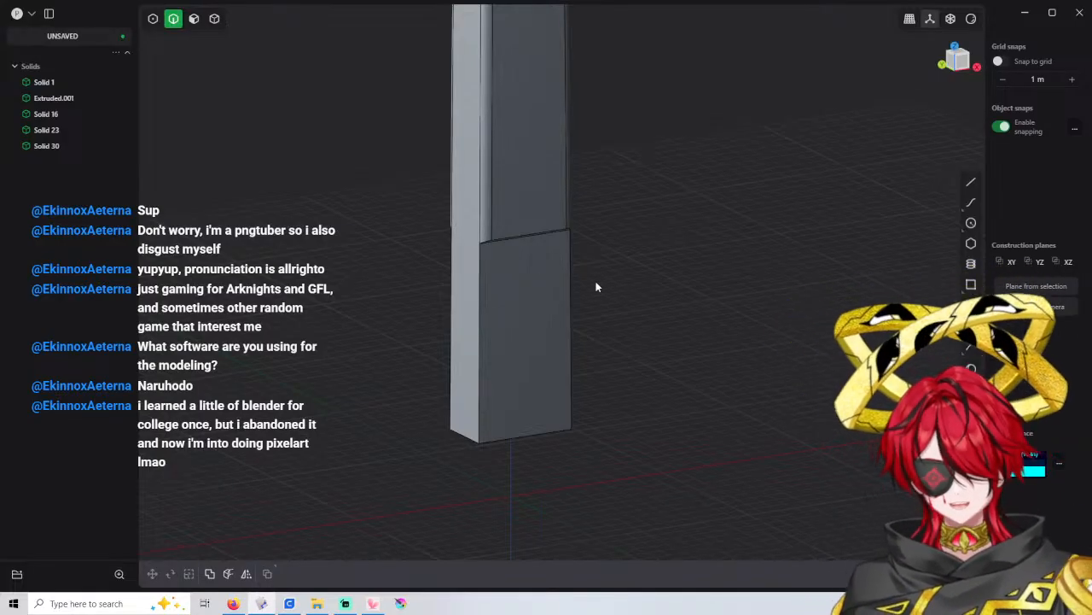
middle_click_drag(547, 276, 555, 284)
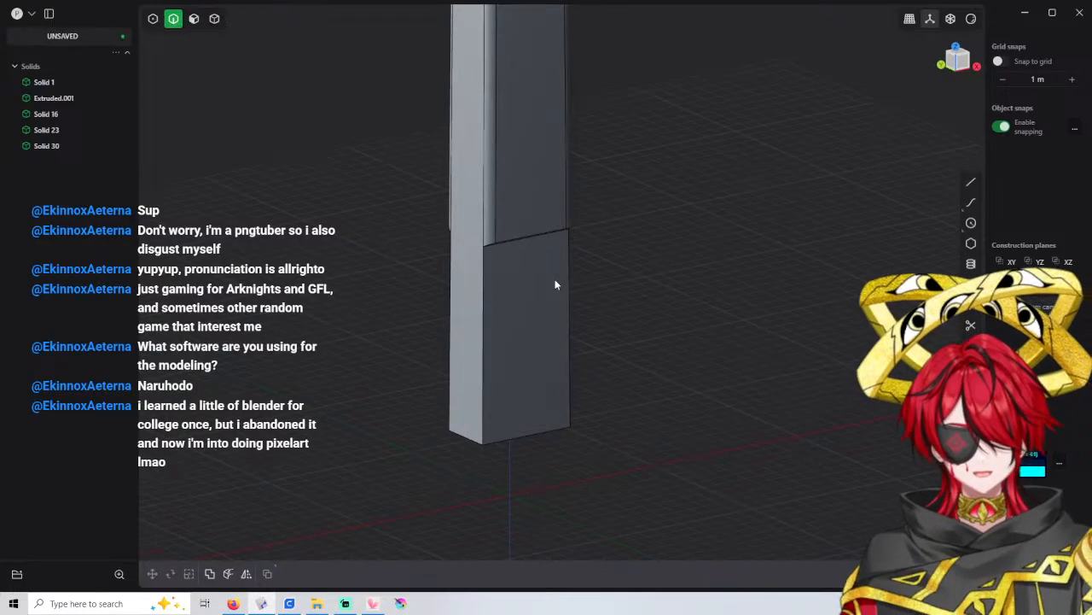
scroll(555, 285, "up", 2)
left_click(971, 224)
scroll(483, 303, "up", 1)
middle_click_drag(482, 300, 463, 321)
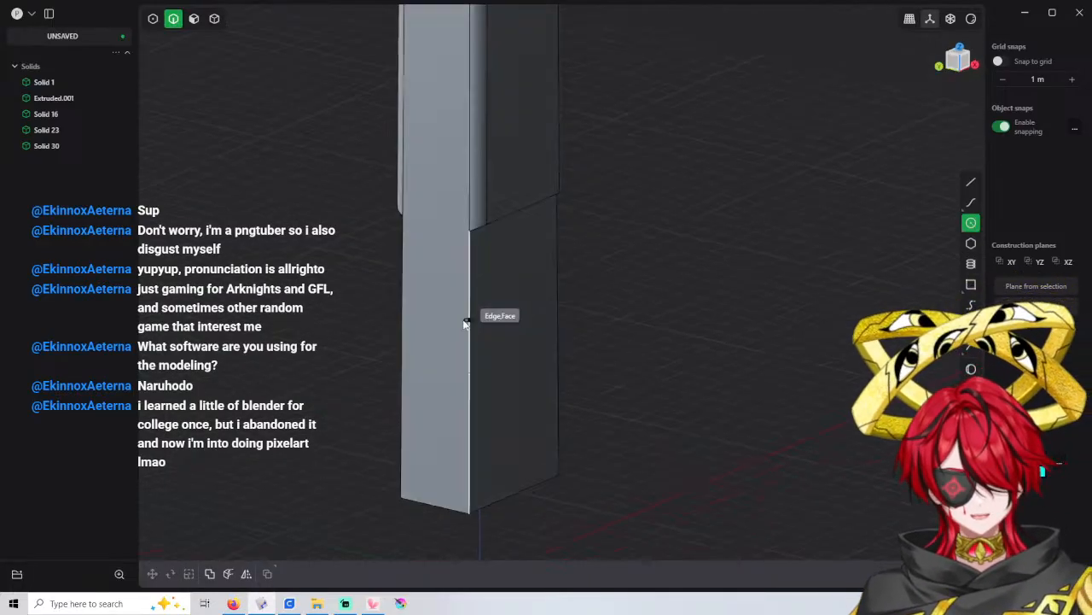
left_click(971, 182)
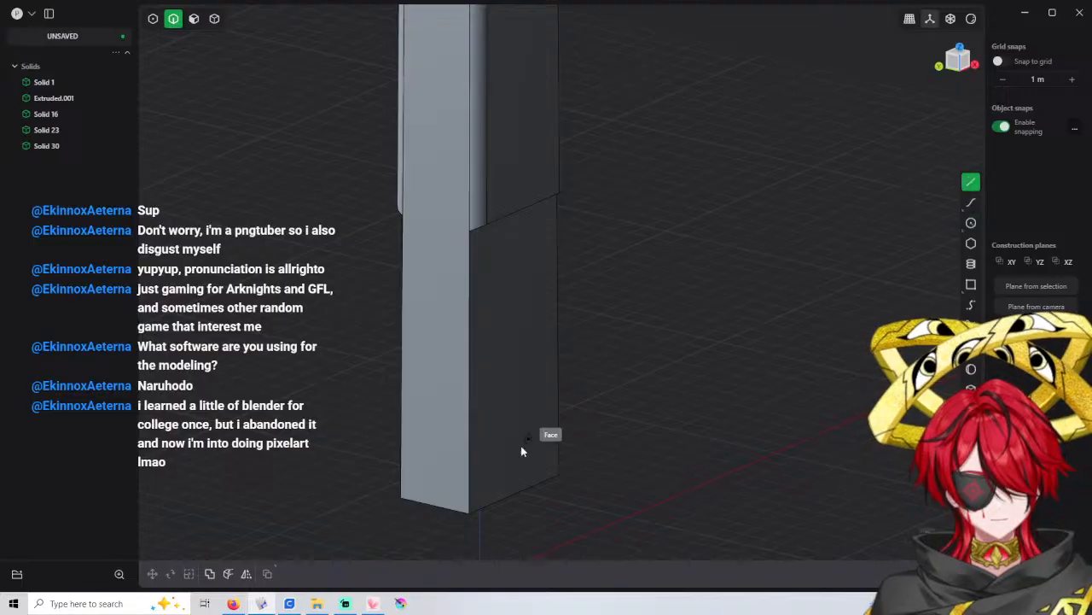
left_click(435, 505)
key("Escape")
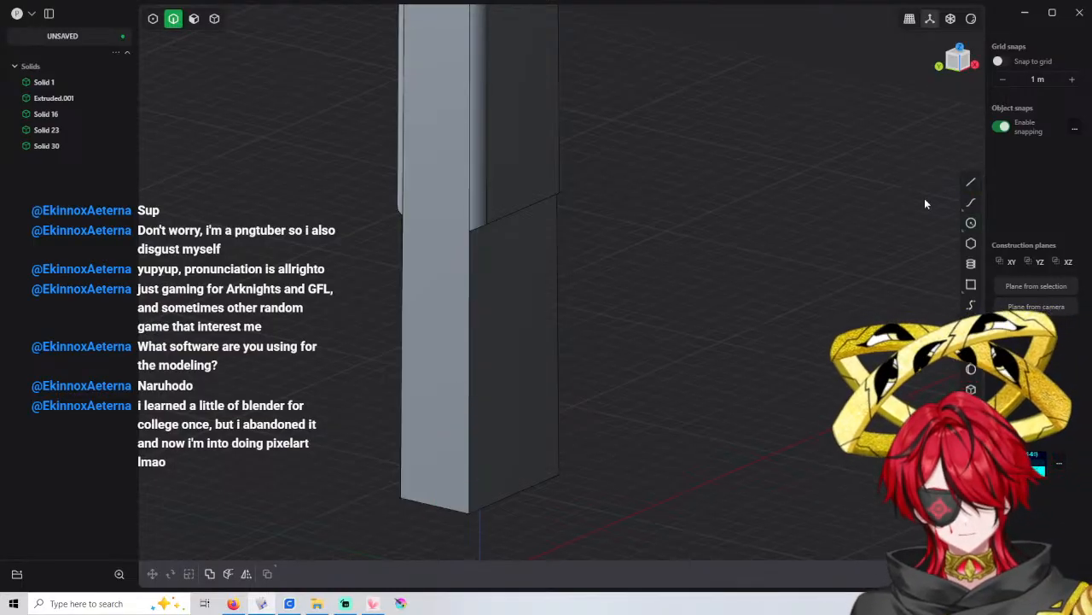
Draw a 9 m vertical line up the lower block's narrow side face, starting from the midpoint of its bottom edge
left_click(971, 183)
middle_click_drag(446, 410, 478, 447)
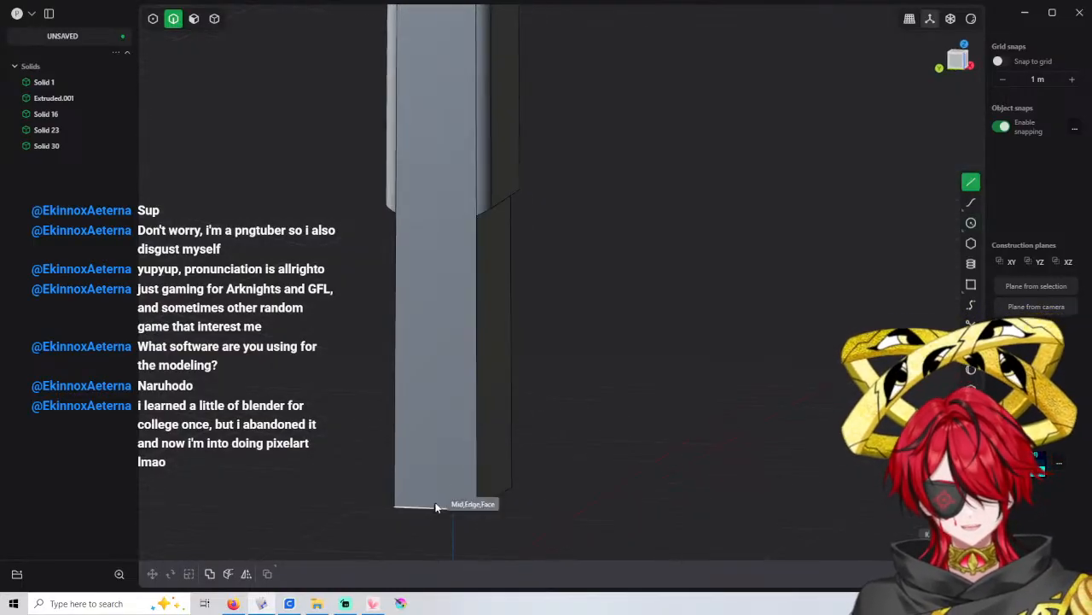
mouse_move(439, 512)
middle_mouse_down()
mouse_move(466, 527)
mouse_move(434, 511)
middle_mouse_up()
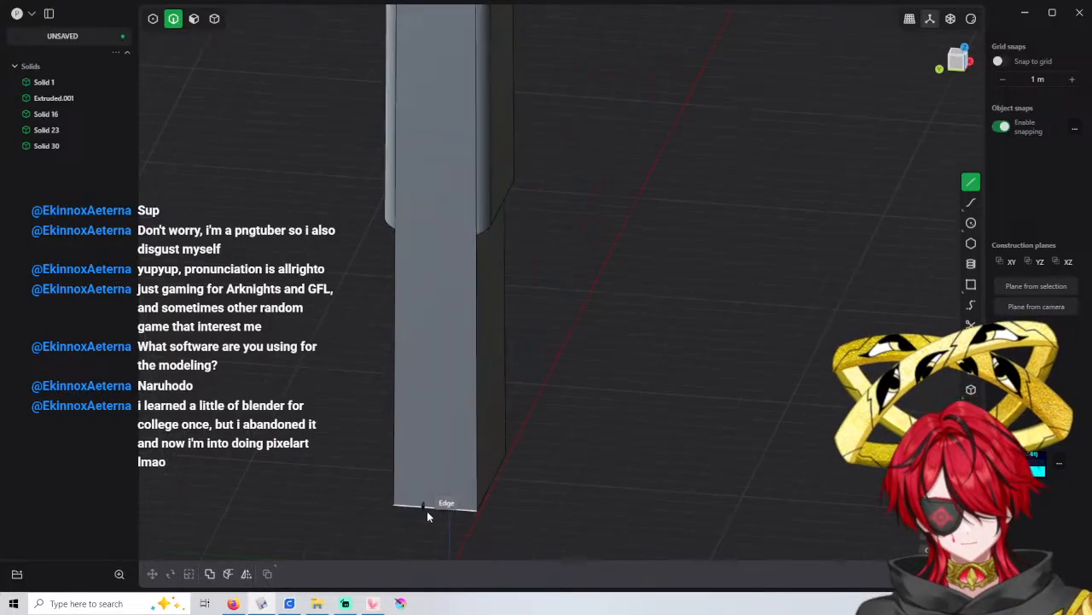
left_click(433, 507)
middle_click_drag(441, 345, 413, 317)
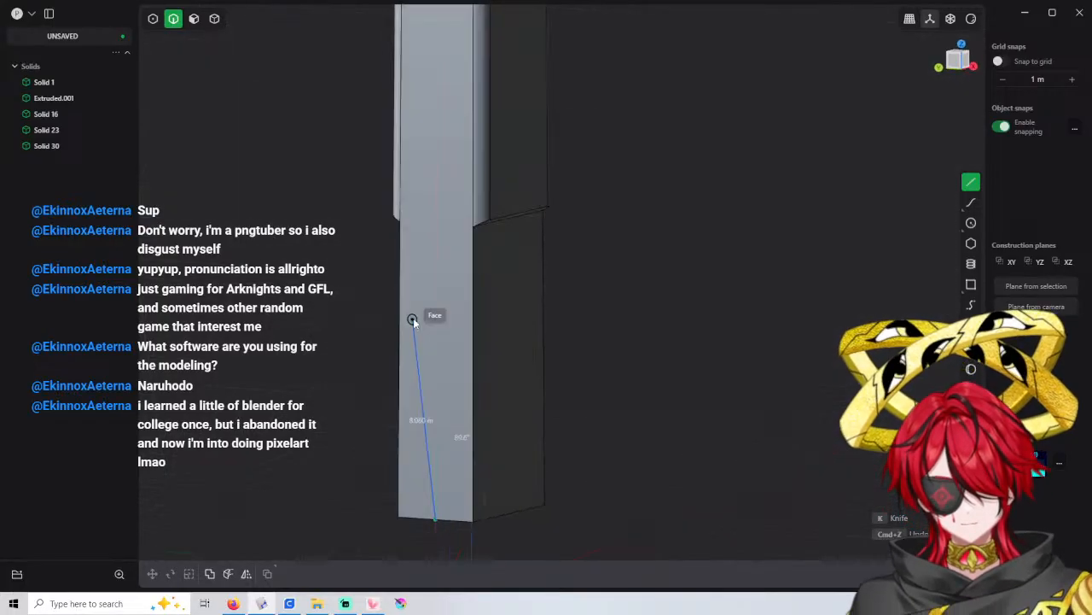
type("8")
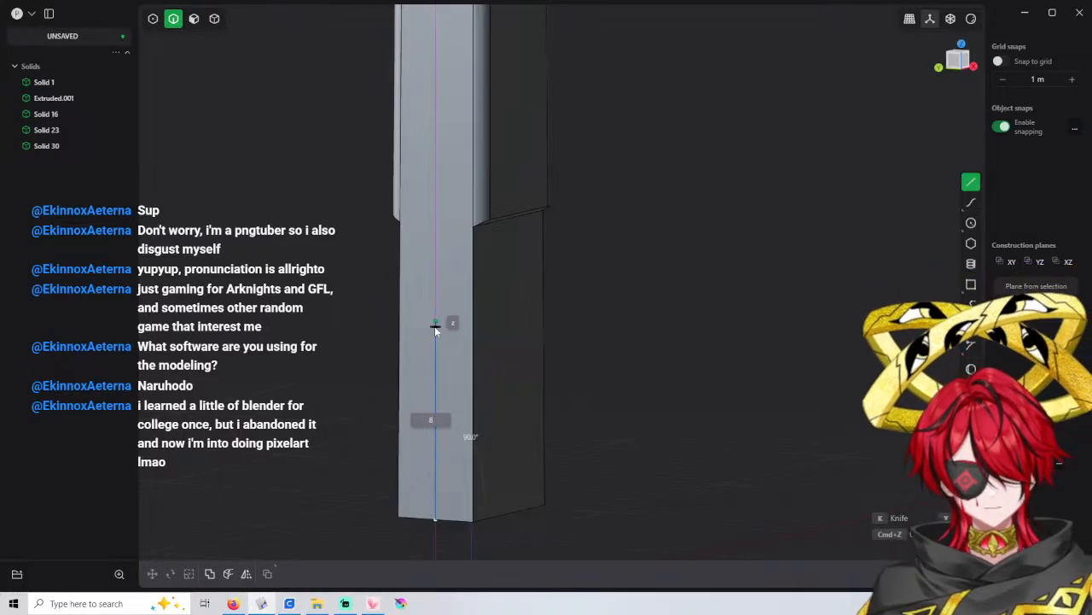
key("BackSpace")
type("10")
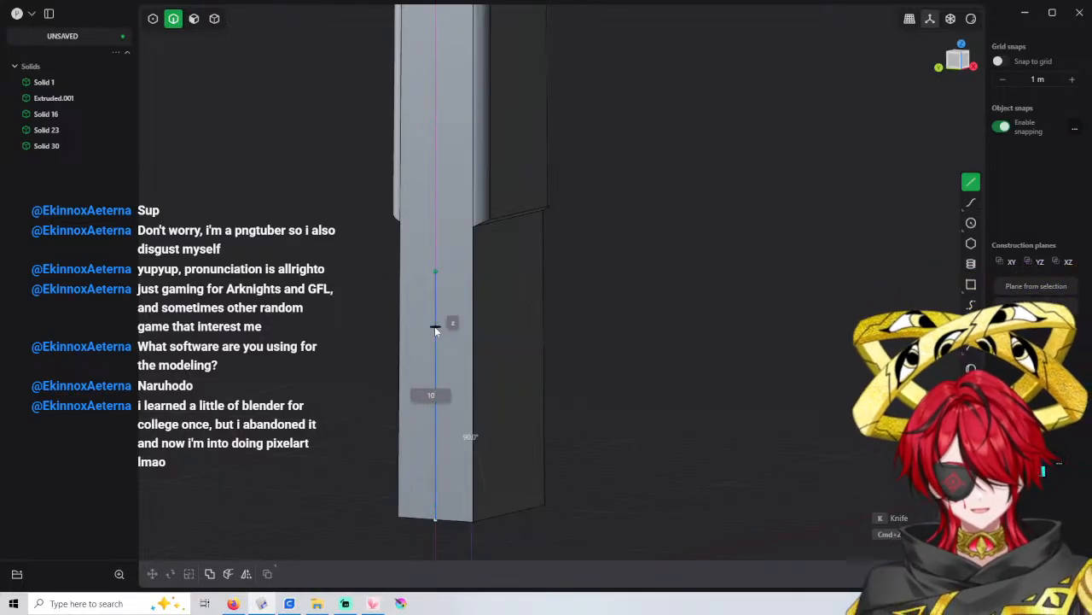
key("BackSpace")
key("BackSpace")
type("8")
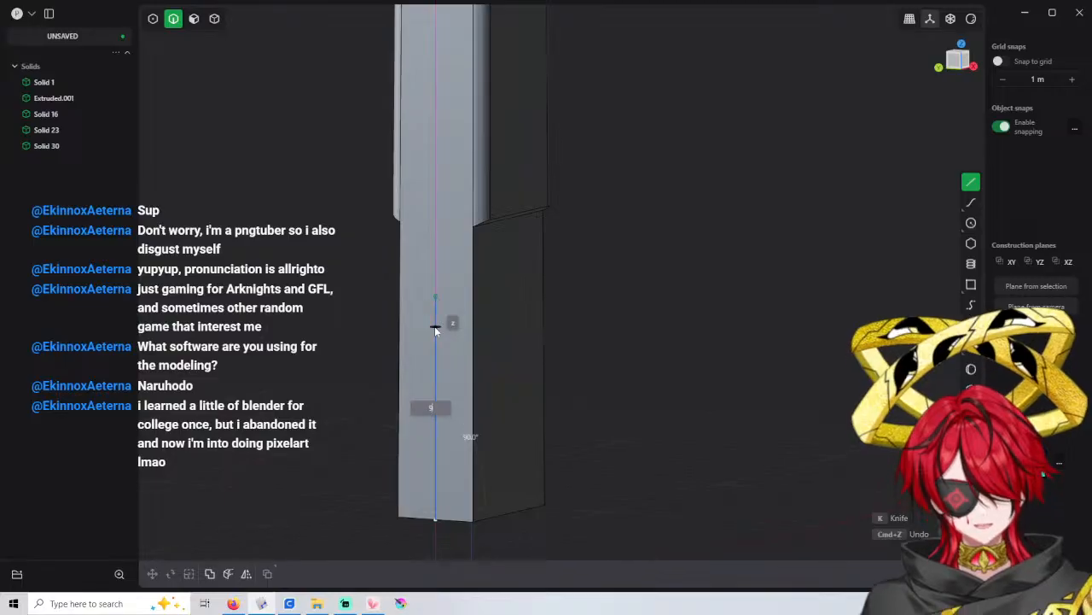
key("Return")
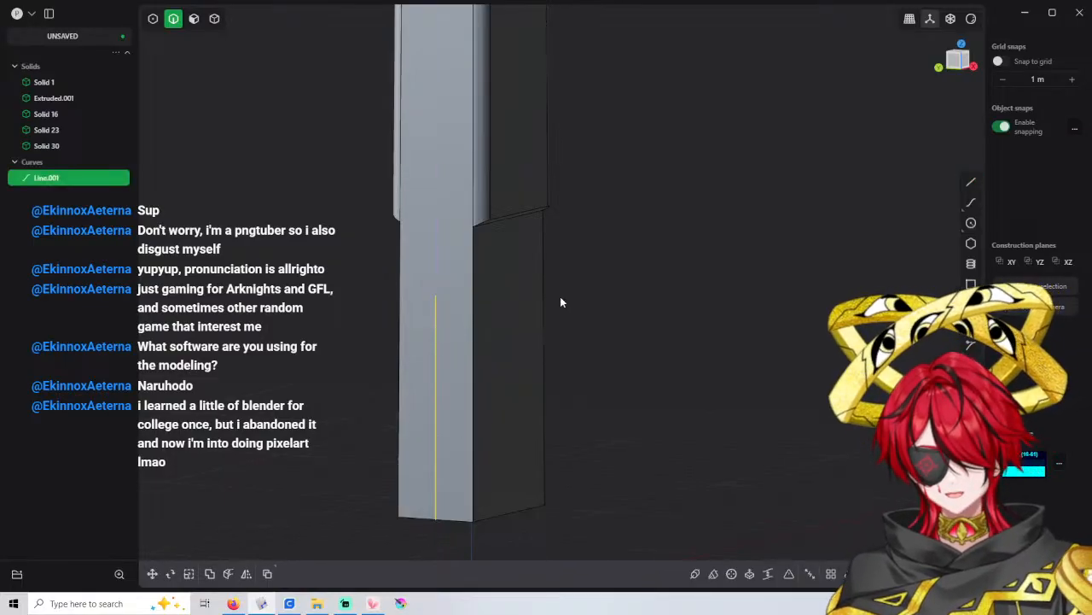
Draw a vertical circle 2.5 m in diameter on the narrow side face, centred on the upper end of the guide line
middle_click_drag(560, 296, 548, 270)
left_click(970, 222)
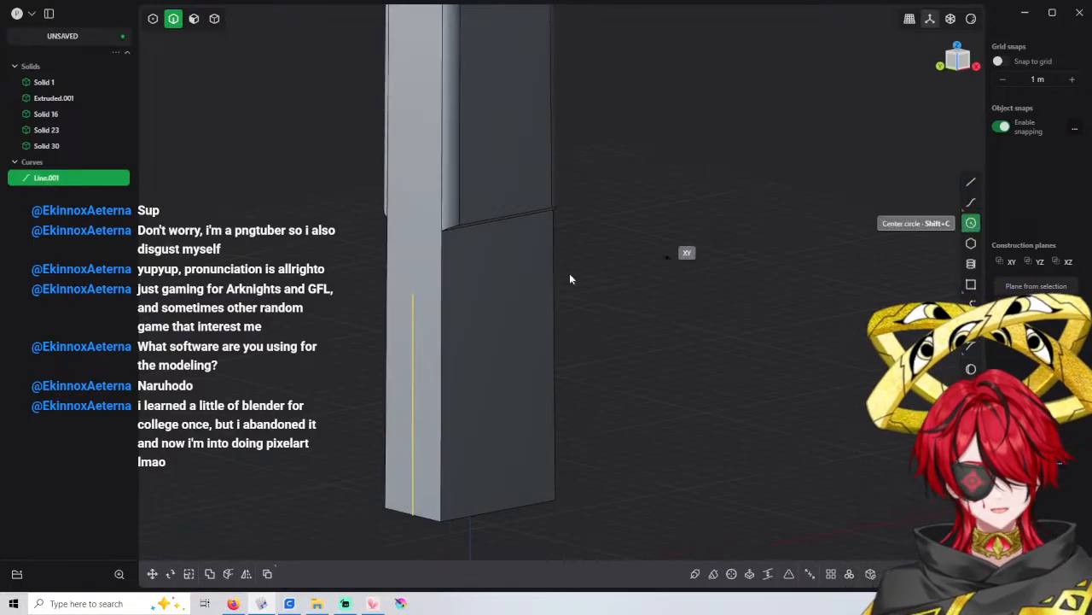
scroll(491, 285, "up", 2)
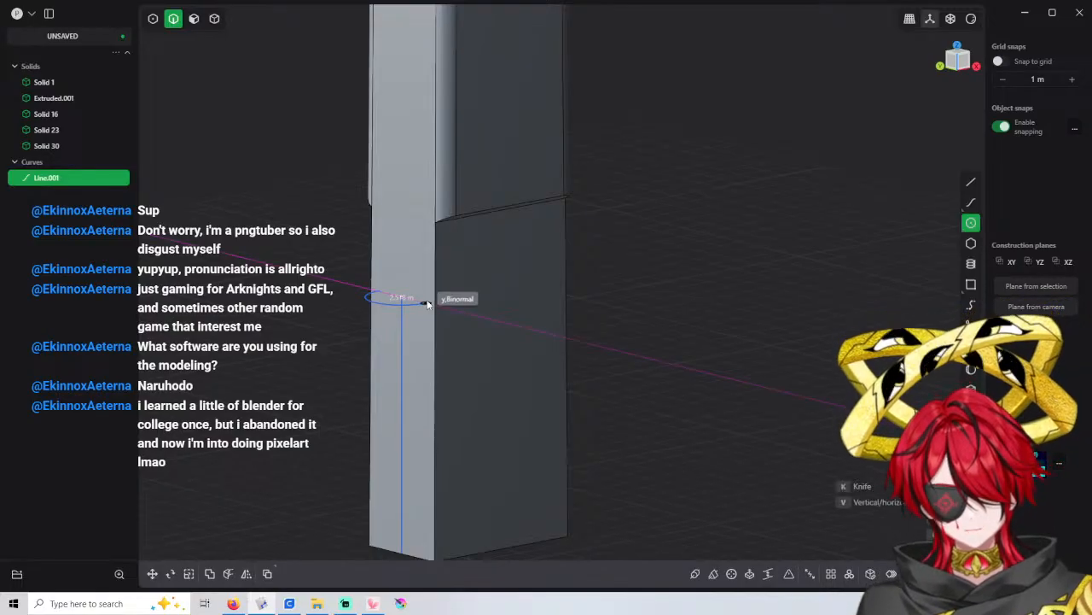
key("v")
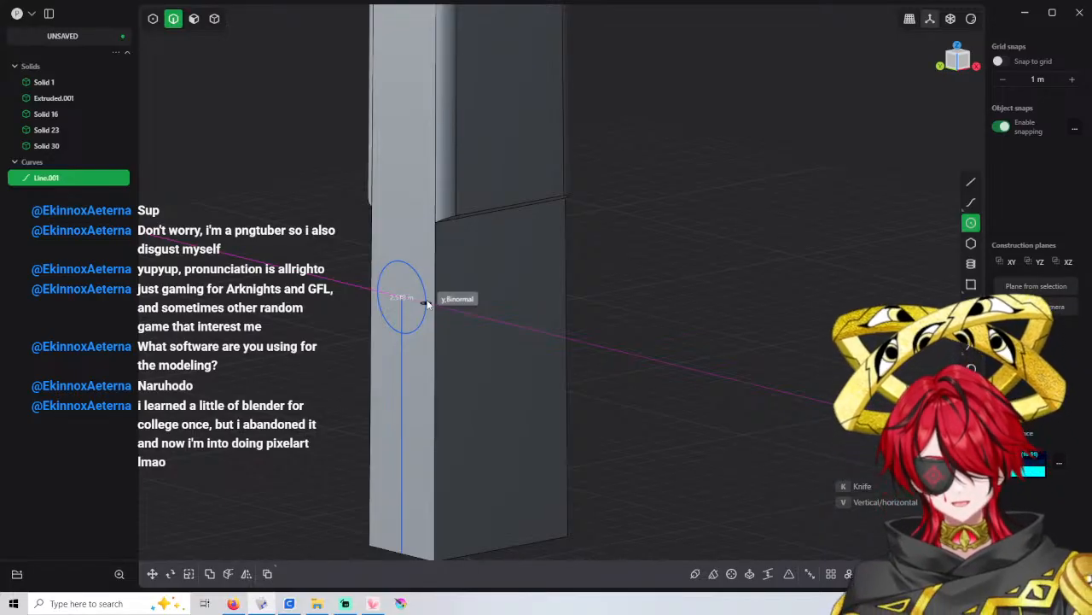
type("2.5")
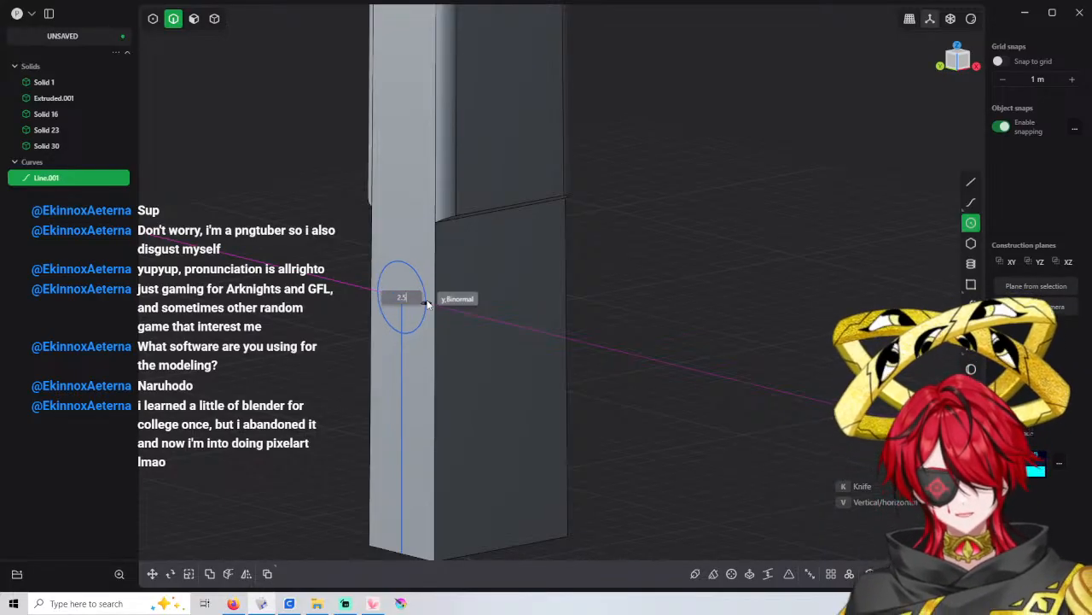
key("Return")
Extrude the circle 4 m outward from the block's narrow side face as a separate cylinder
scroll(429, 304, "down", 2)
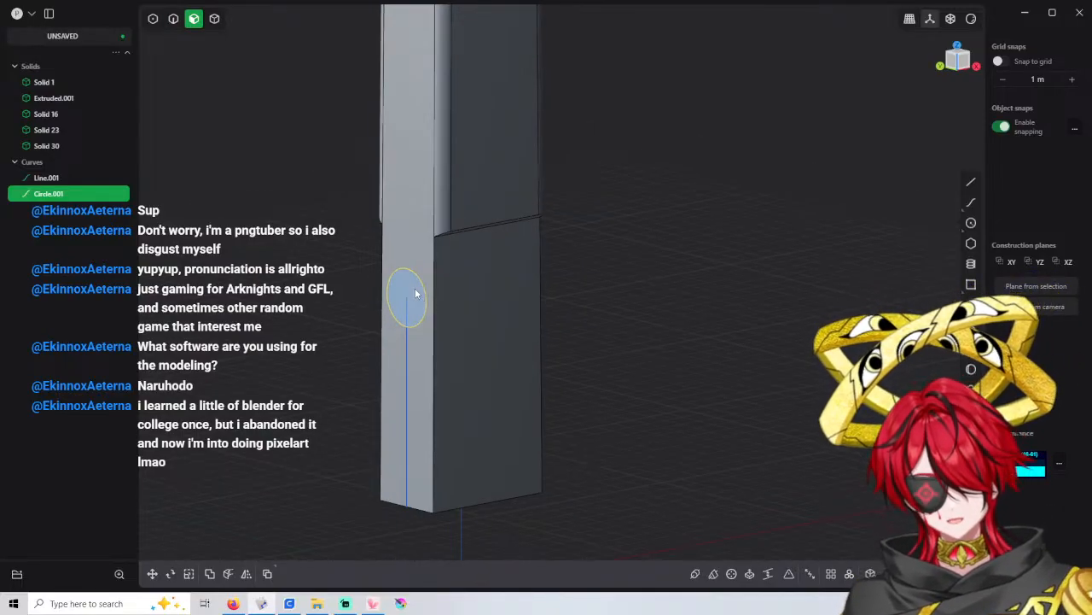
key("x")
left_click_drag(456, 285, 381, 293)
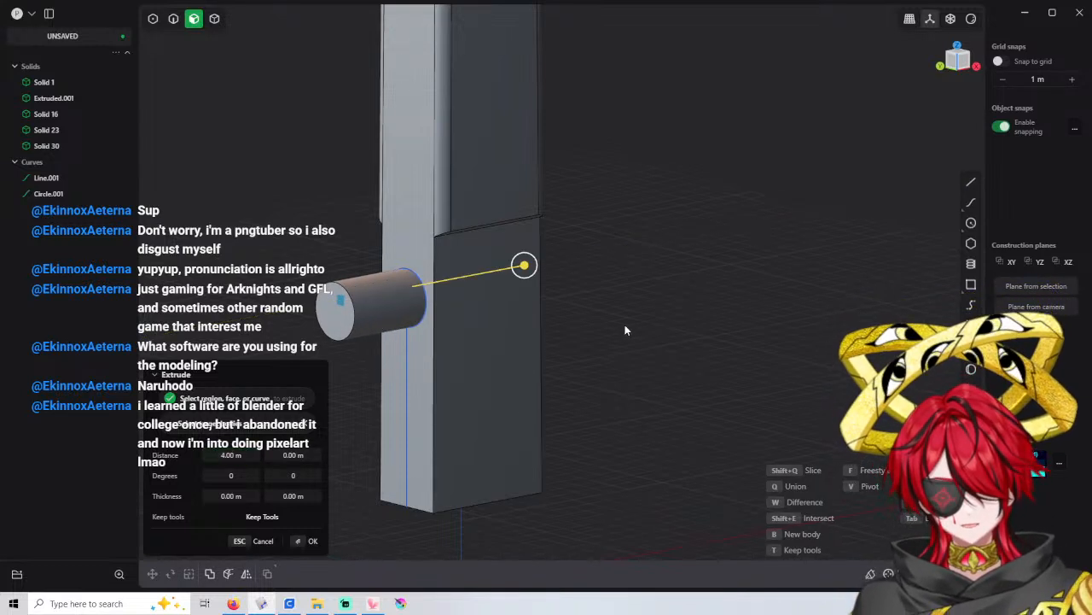
key("Return")
Rotate the new side cylinder 70 degrees about the Y axis so it leans towards the block's narrow side
left_click(385, 314)
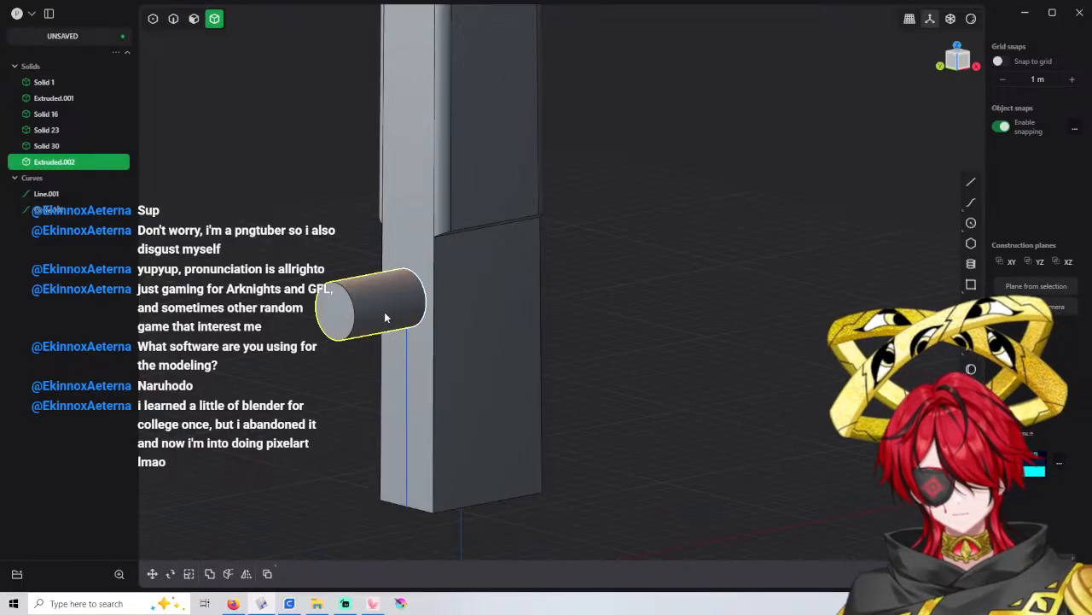
key("r")
left_click_drag(387, 314, 338, 295)
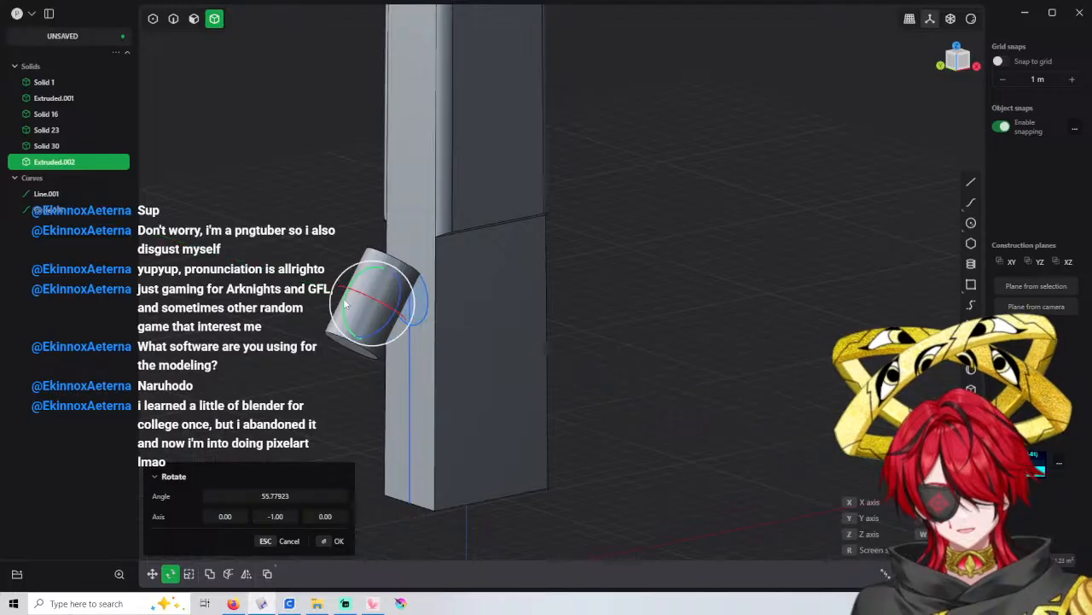
left_click(297, 498)
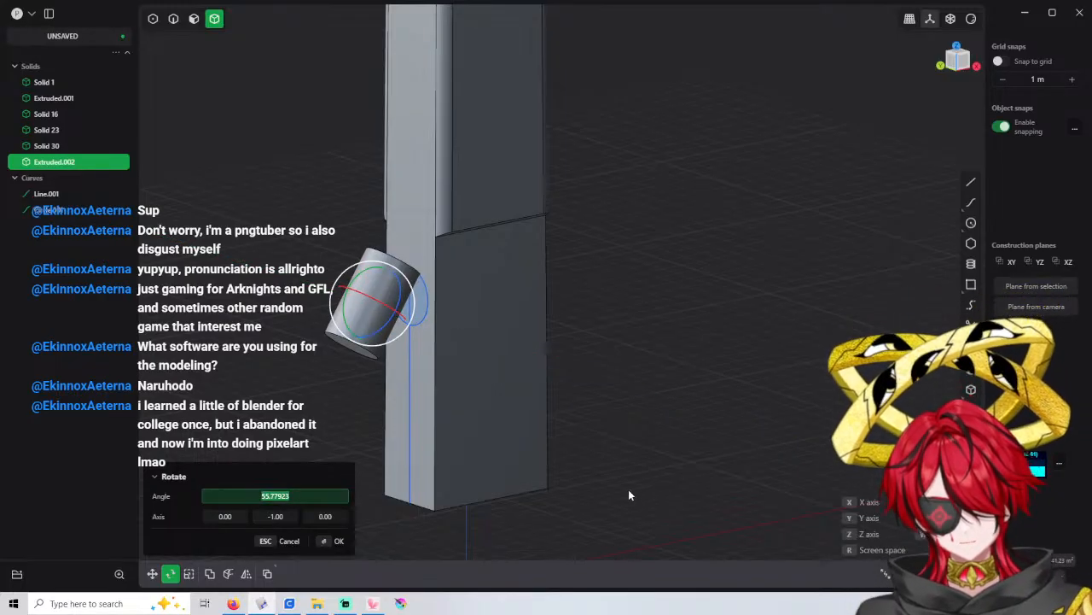
type("60")
key("Return")
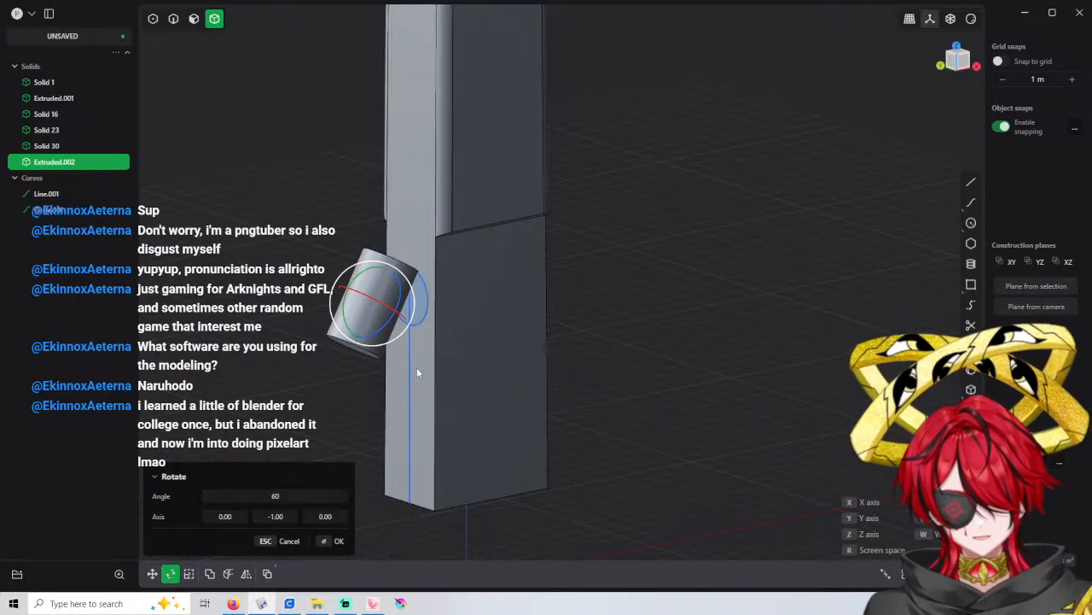
middle_click_drag(417, 367, 345, 357)
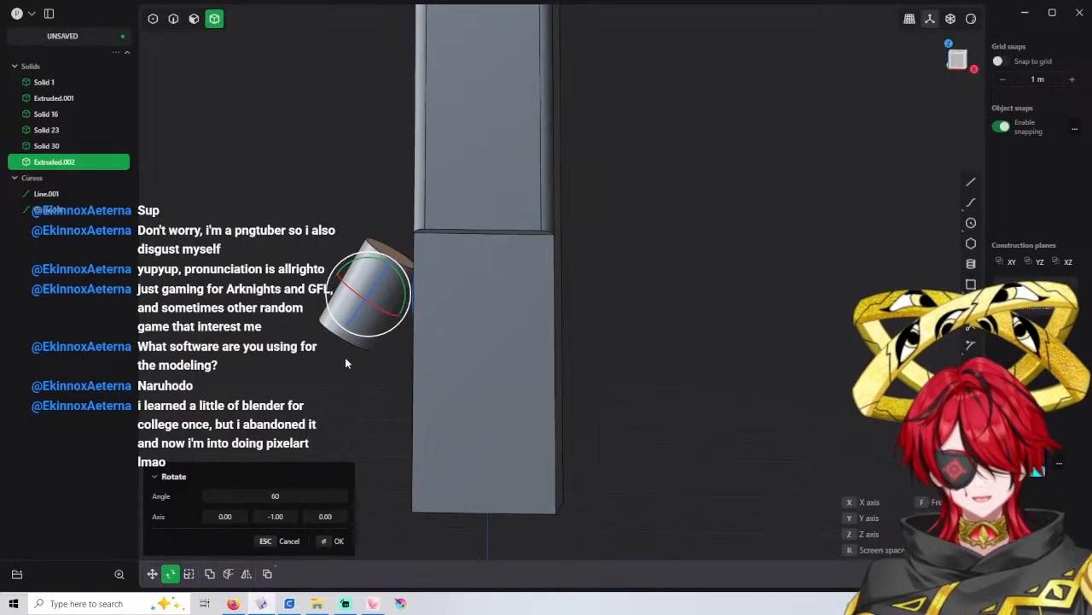
left_click(298, 496)
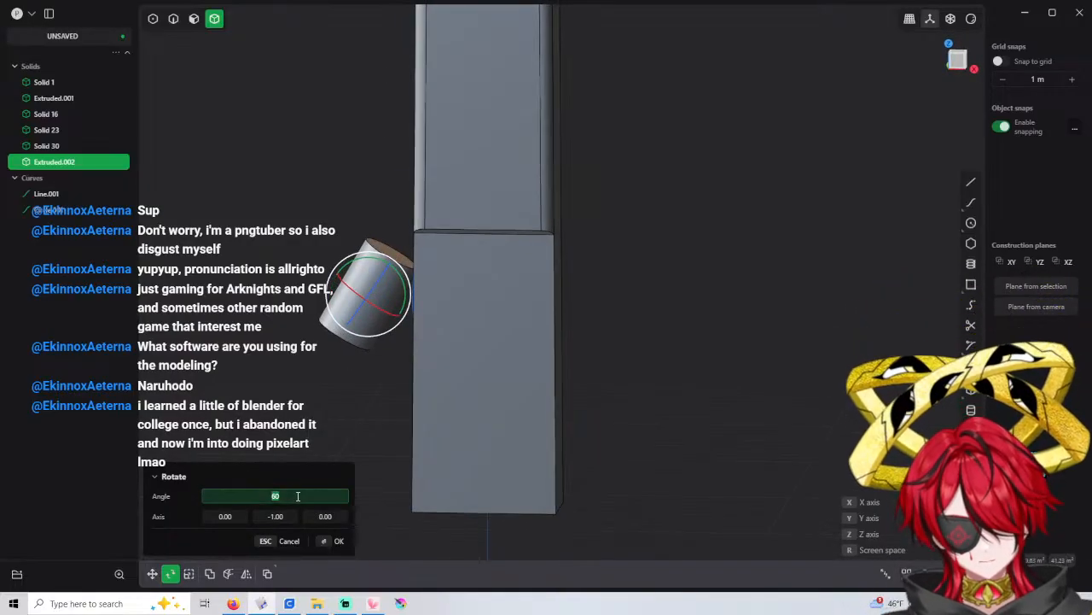
type("70")
key("Return")
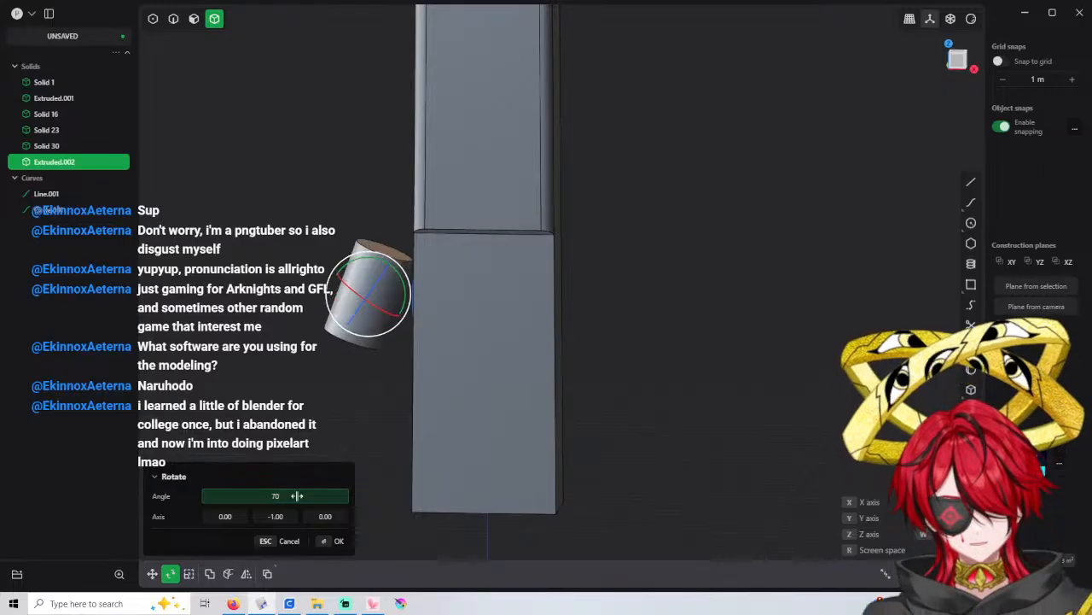
key("Return")
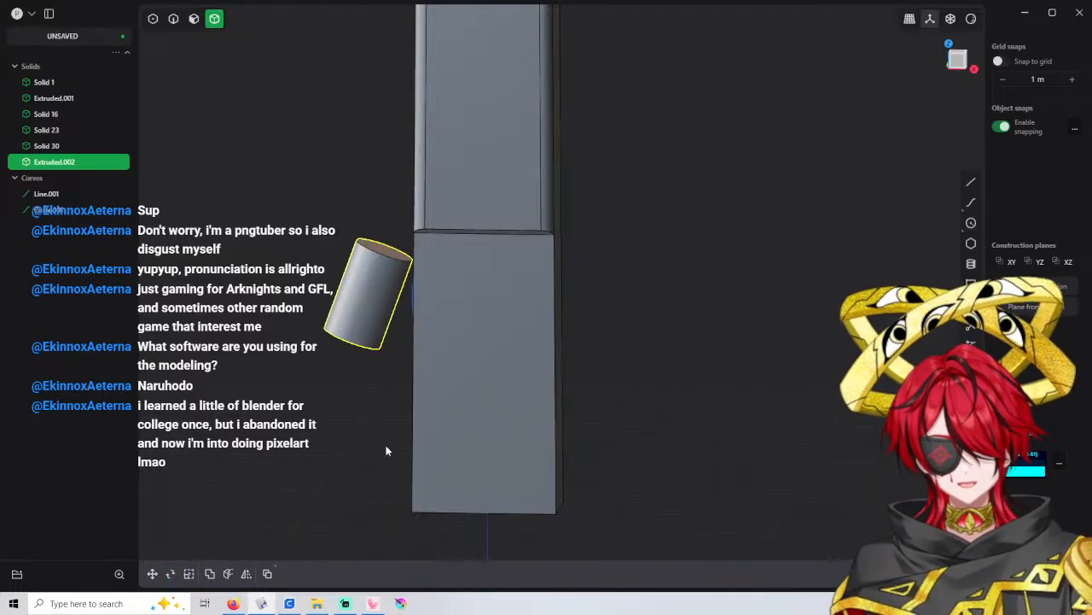
Offset the tilted cylinder's curved side face by 0.1 m
middle_click_drag(386, 450, 450, 274)
key("3")
left_click(431, 245)
left_click_drag(441, 258, 464, 285)
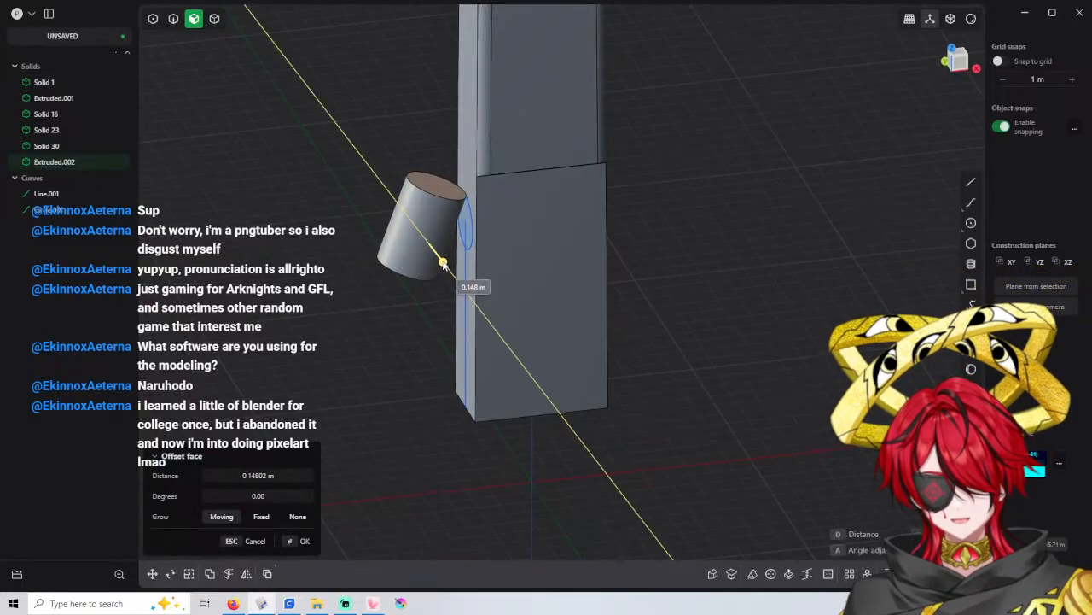
left_click(294, 474)
type(".001")
key("Return")
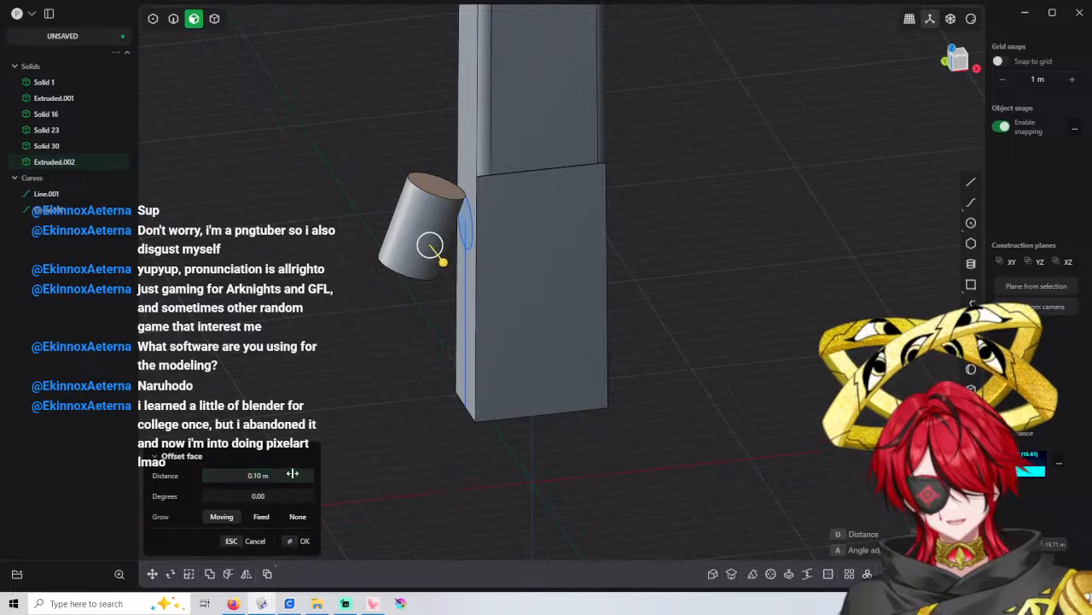
key("Return")
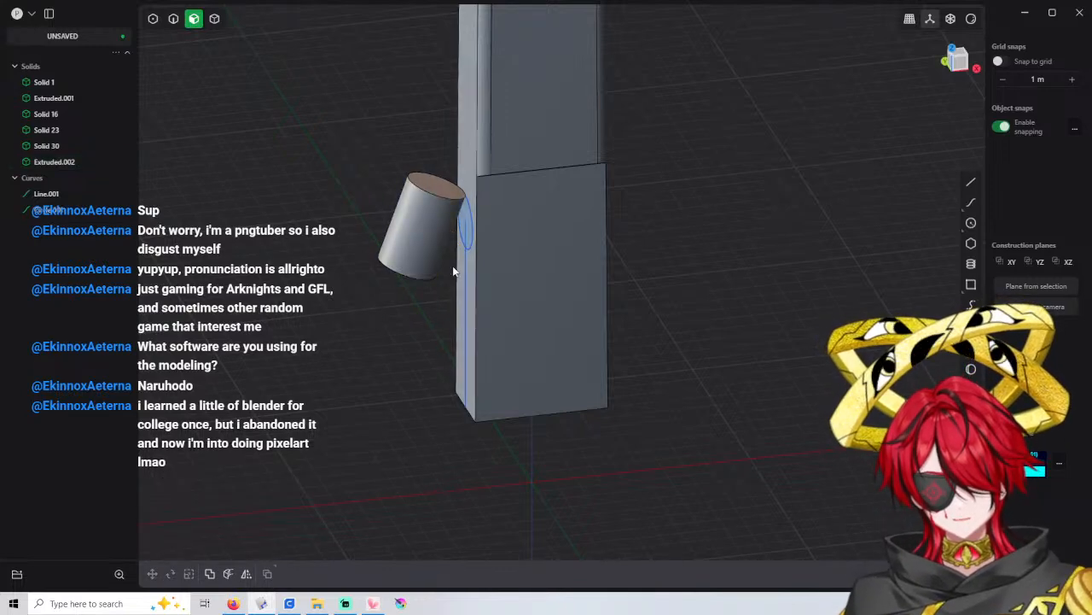
Lengthen the tilted cylinder by offsetting its lower end face outward along its axis
middle_click_drag(438, 252, 452, 220)
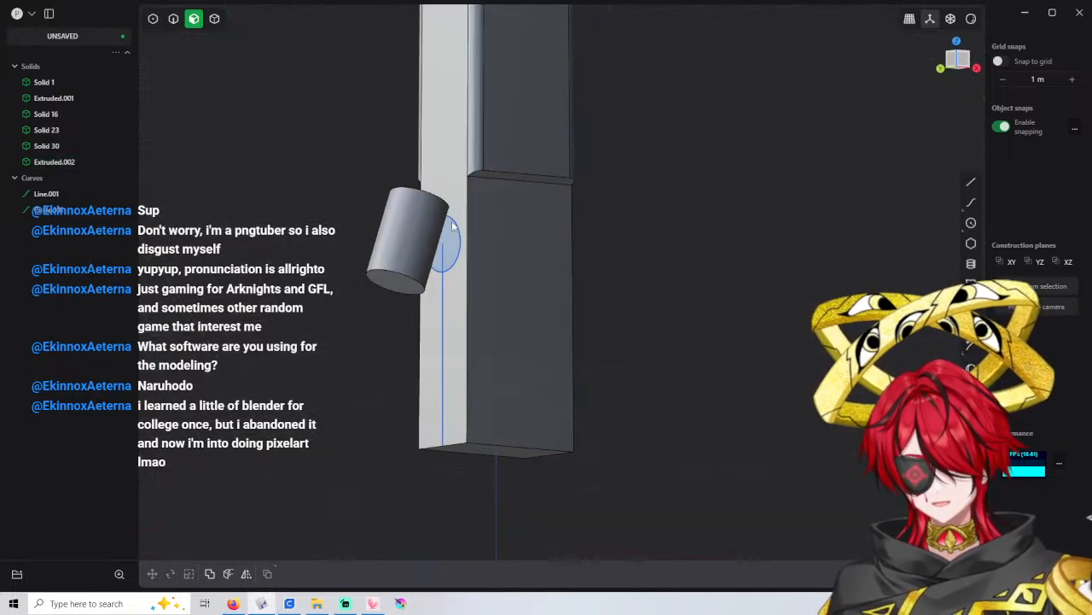
left_click(408, 282)
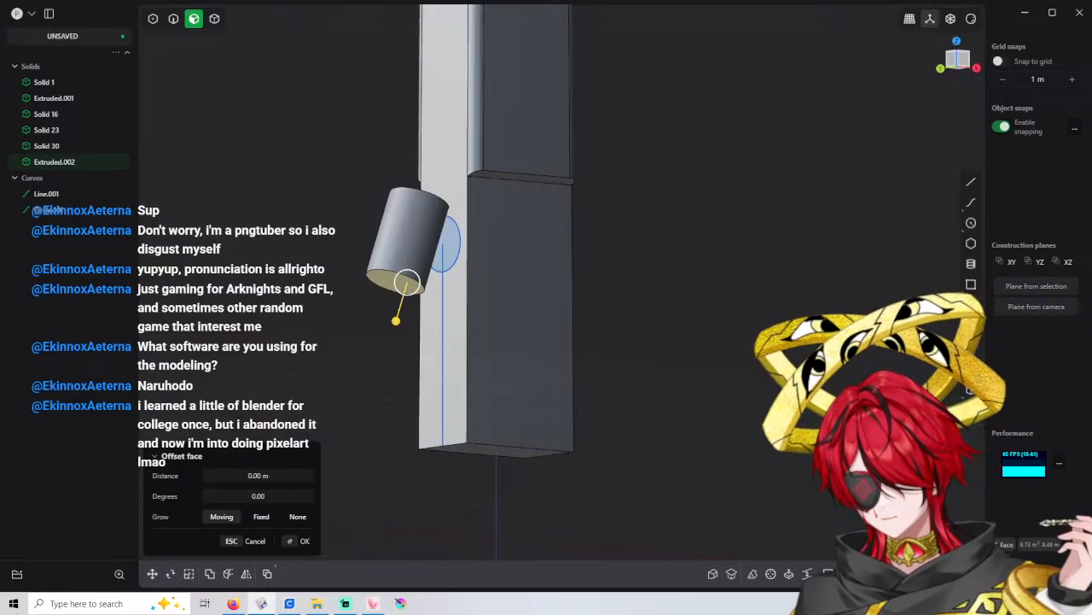
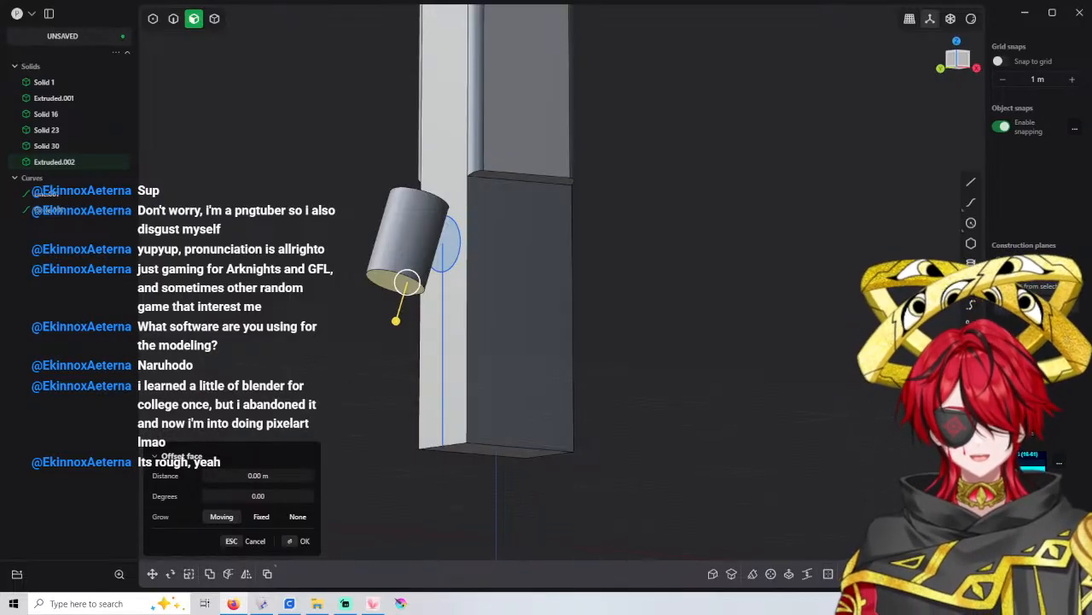
middle_click_drag(371, 375, 453, 189)
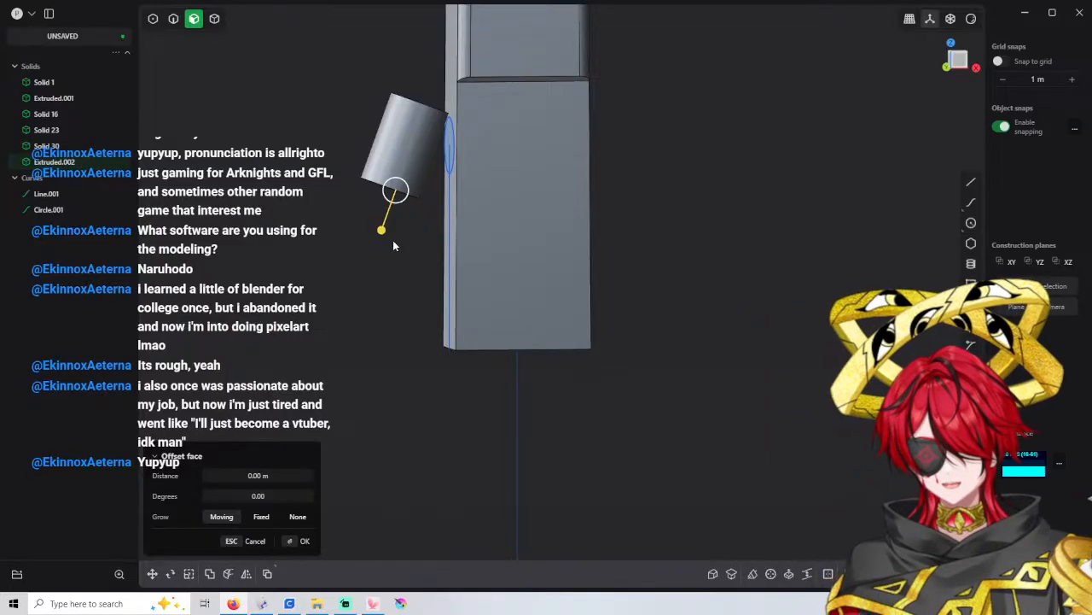
left_click_drag(381, 230, 348, 346)
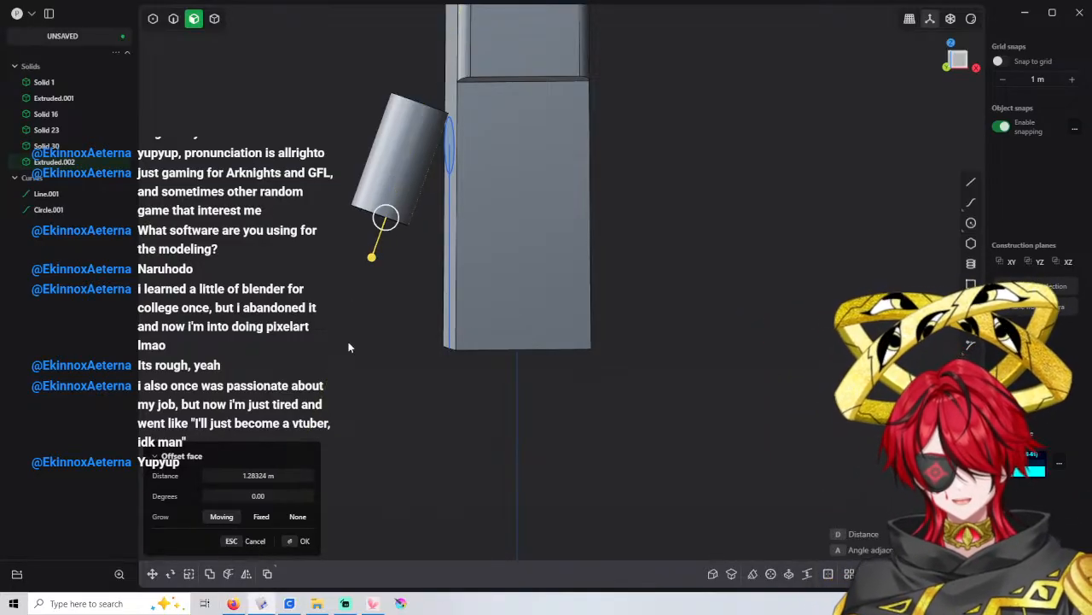
left_click(284, 475)
key("Return")
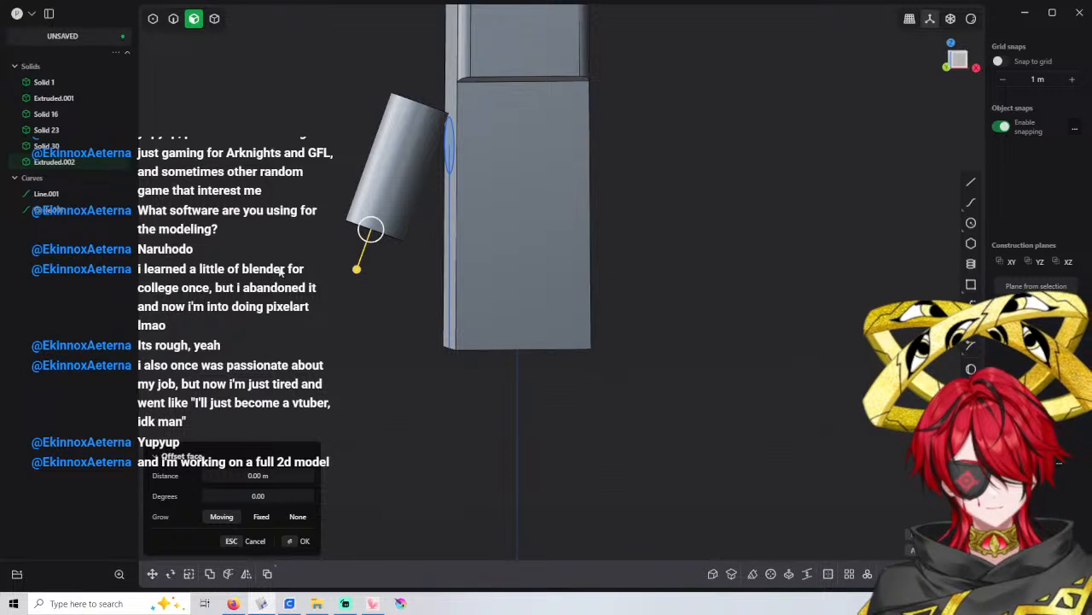
key("Escape")
left_click(970, 182)
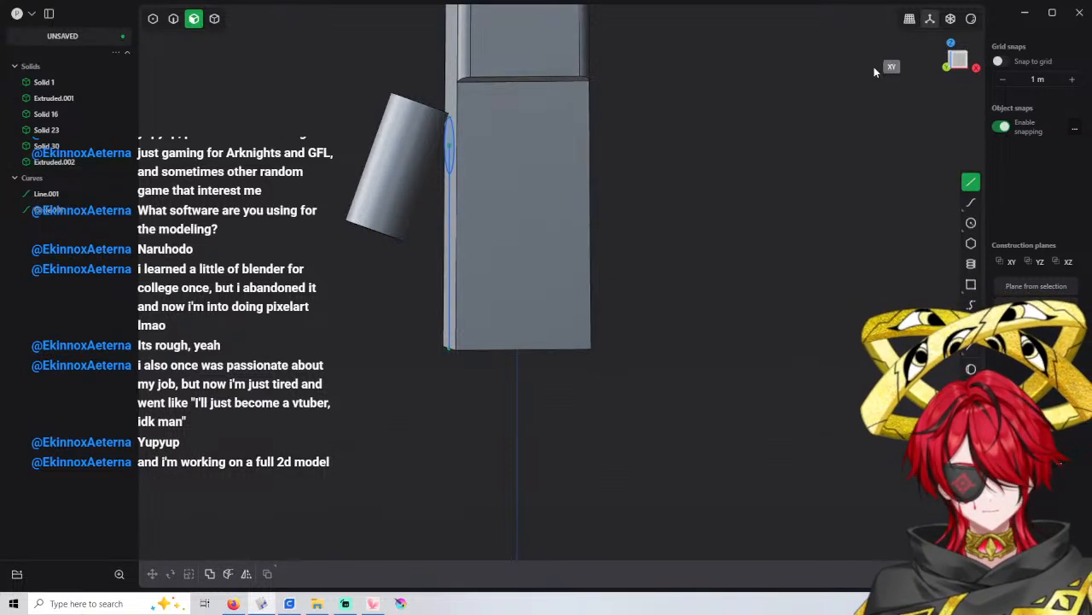
left_click(958, 60)
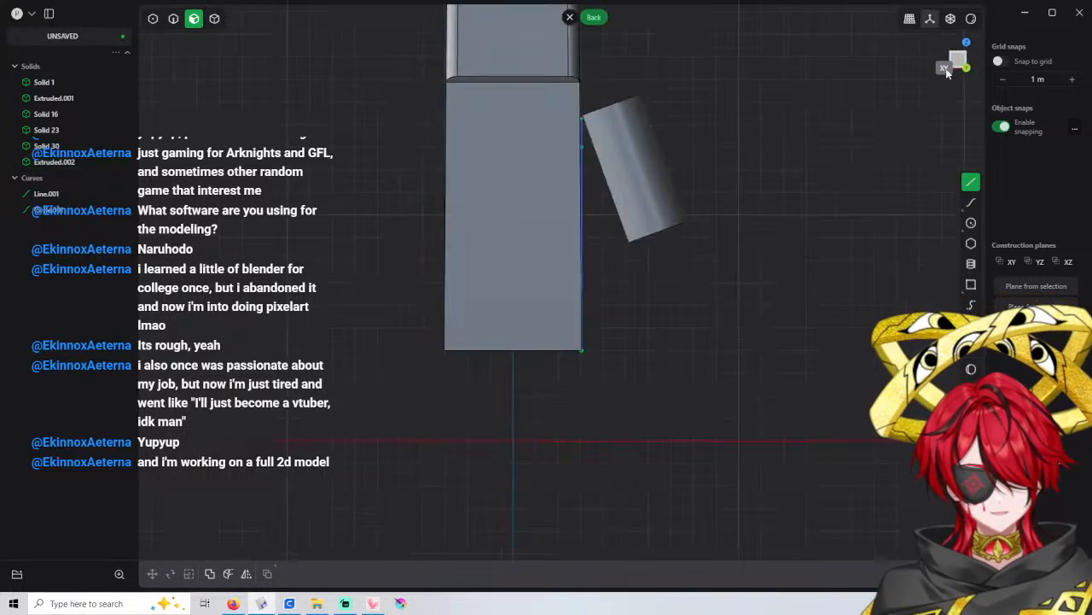
left_click(659, 233)
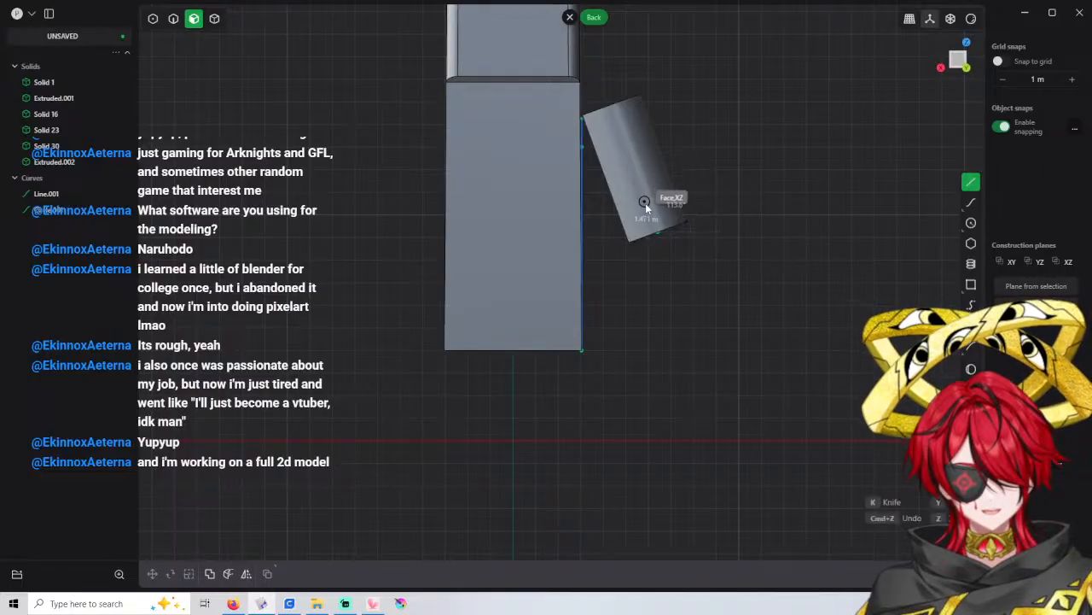
key("Escape")
middle_click_drag(700, 227, 510, 233)
middle_click_drag(658, 209, 548, 203)
middle_click_drag(877, 174, 783, 168, "shift")
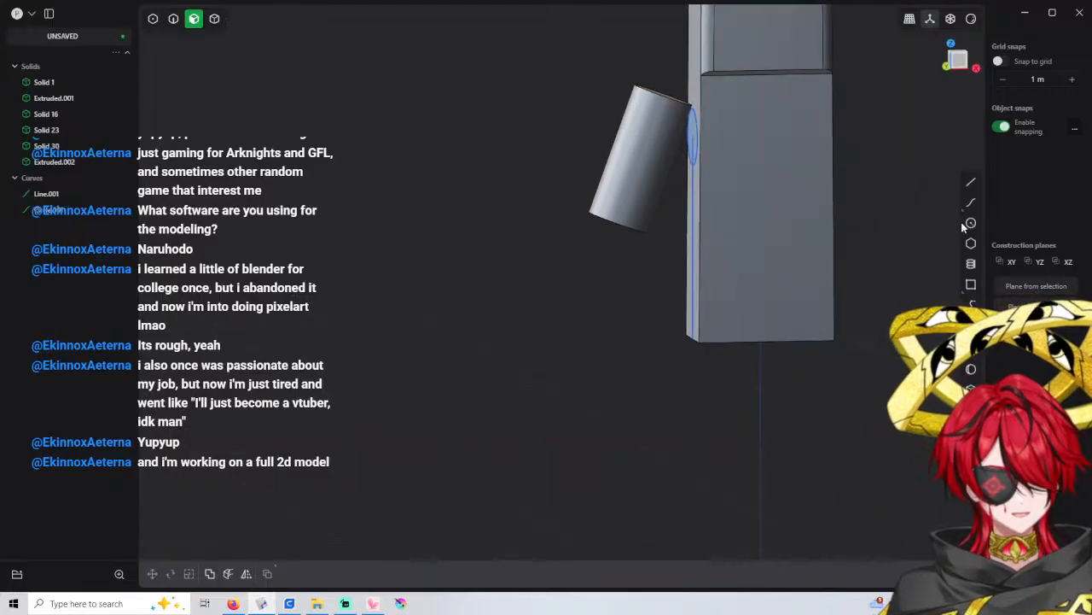
Draw a rectangle on the plane of the cylinder's lower end face, from the face's centre to beyond its rim
middle_click_drag(654, 173, 680, 143)
left_click(631, 215)
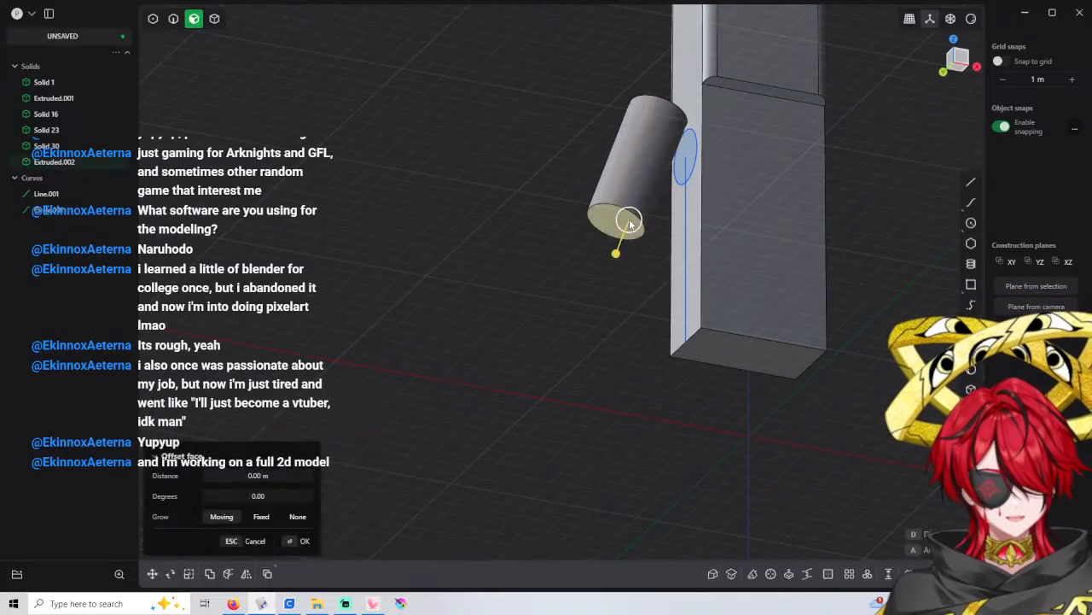
key("space")
left_click(971, 284)
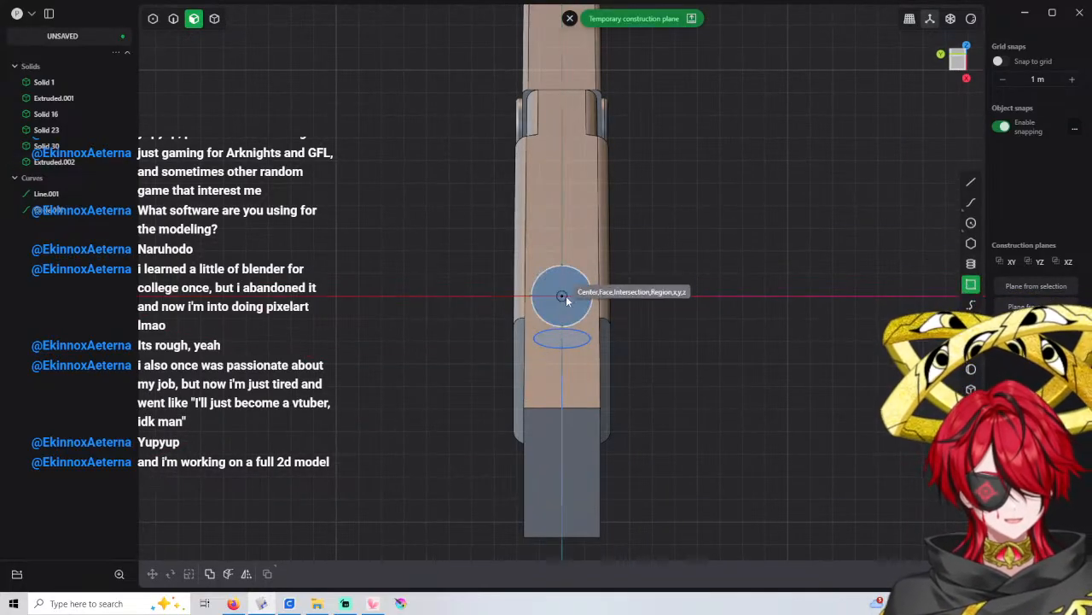
left_click(562, 296)
left_click(651, 254)
mouse_move(651, 253)
middle_mouse_down()
mouse_move(600, 285)
mouse_move(677, 129)
middle_mouse_up()
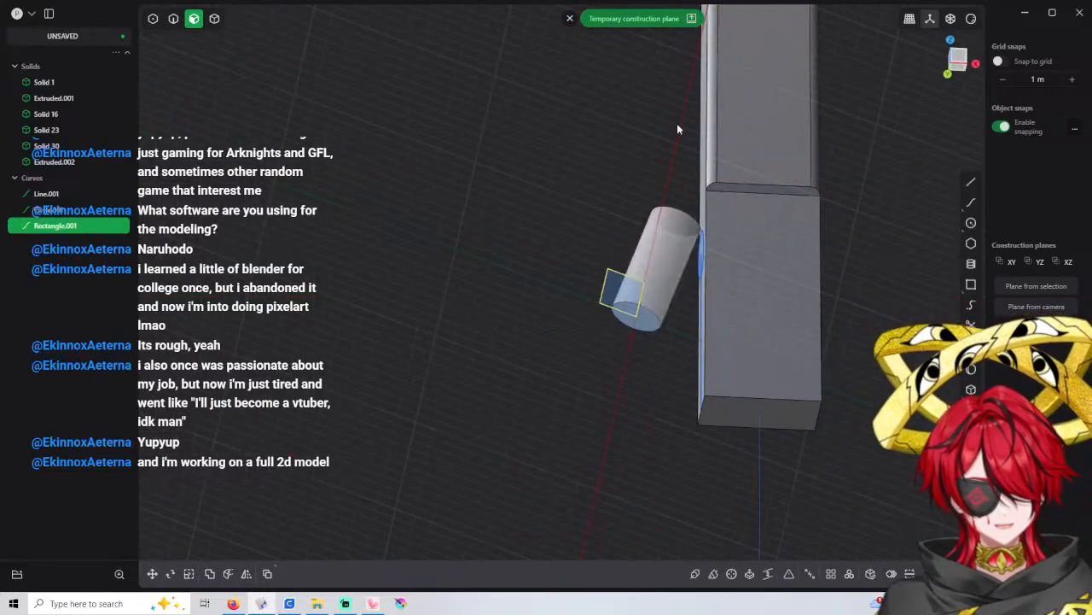
left_click(570, 18)
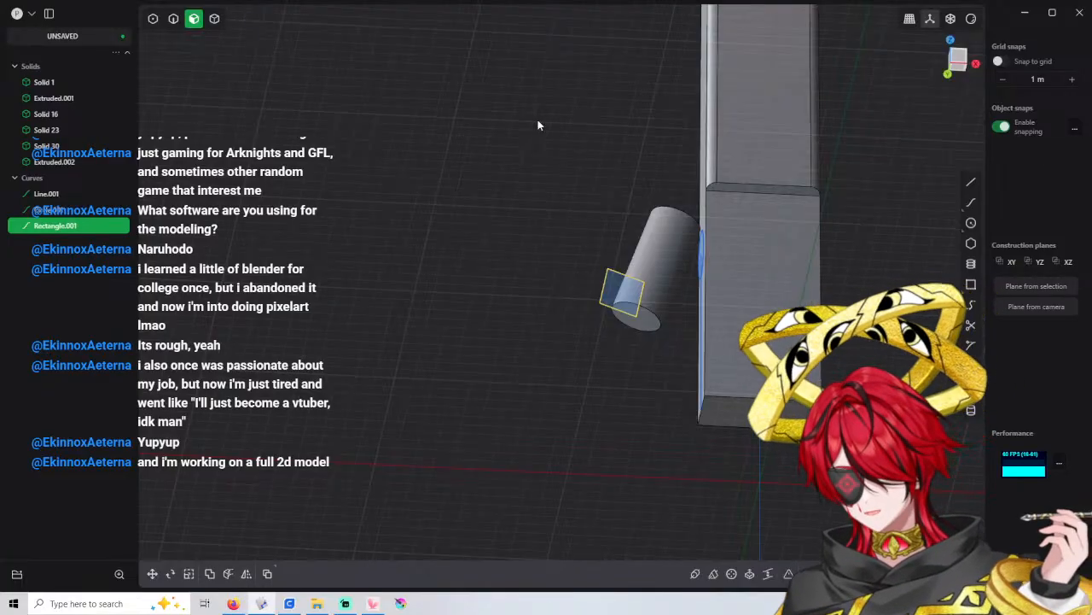
Extrude the rectangle 1.5 m upward along the tilted cylinder as a separate box
middle_click_drag(636, 271, 625, 322)
scroll(625, 322, "down", 2)
key("e")
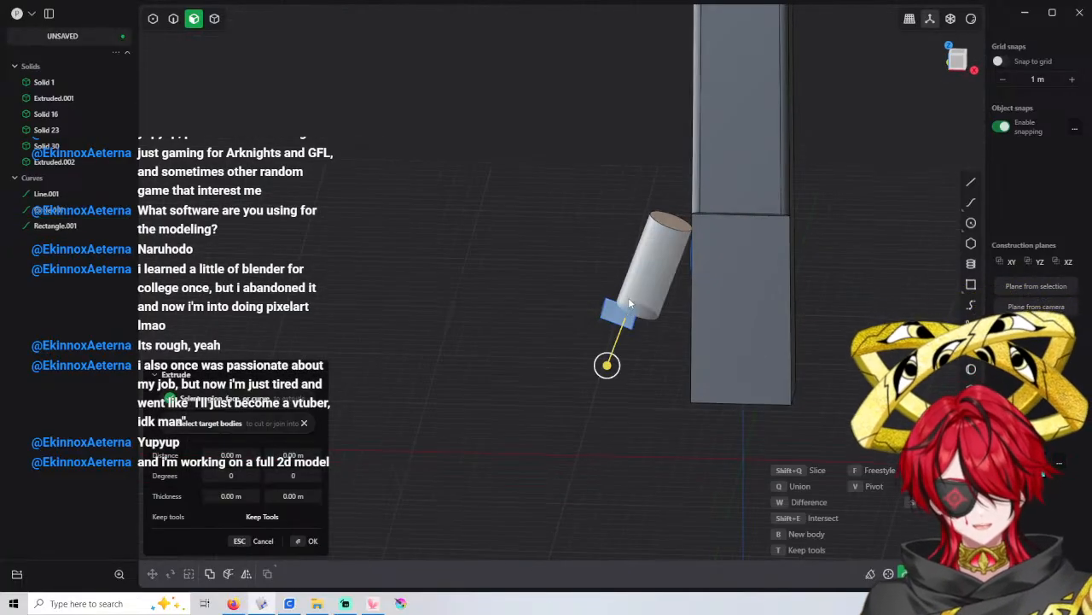
scroll(623, 320, "up", 3)
left_click_drag(605, 372, 628, 346)
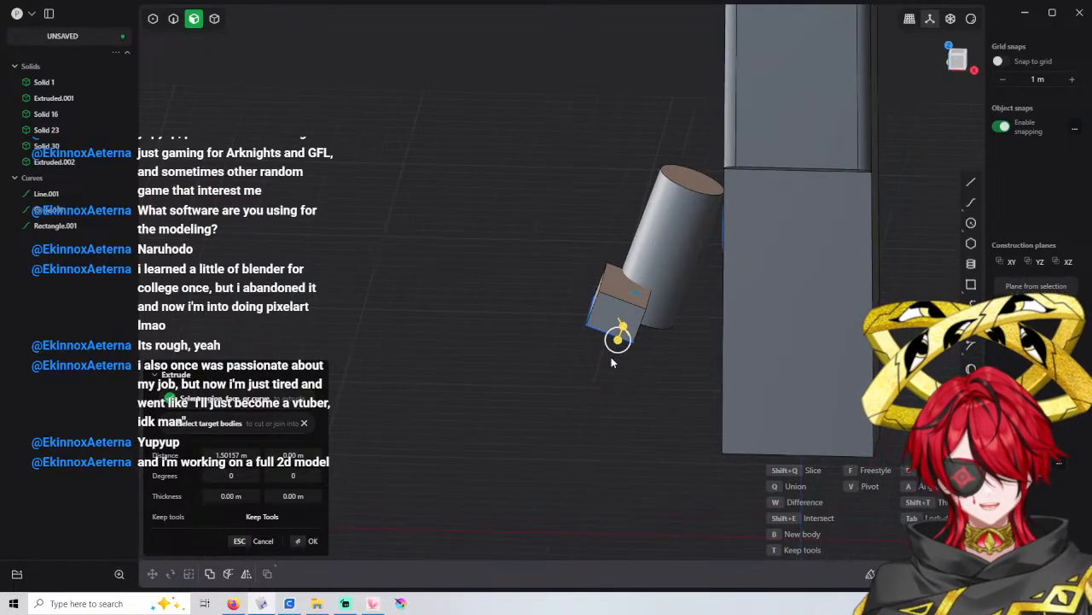
middle_click_drag(622, 353, 623, 338)
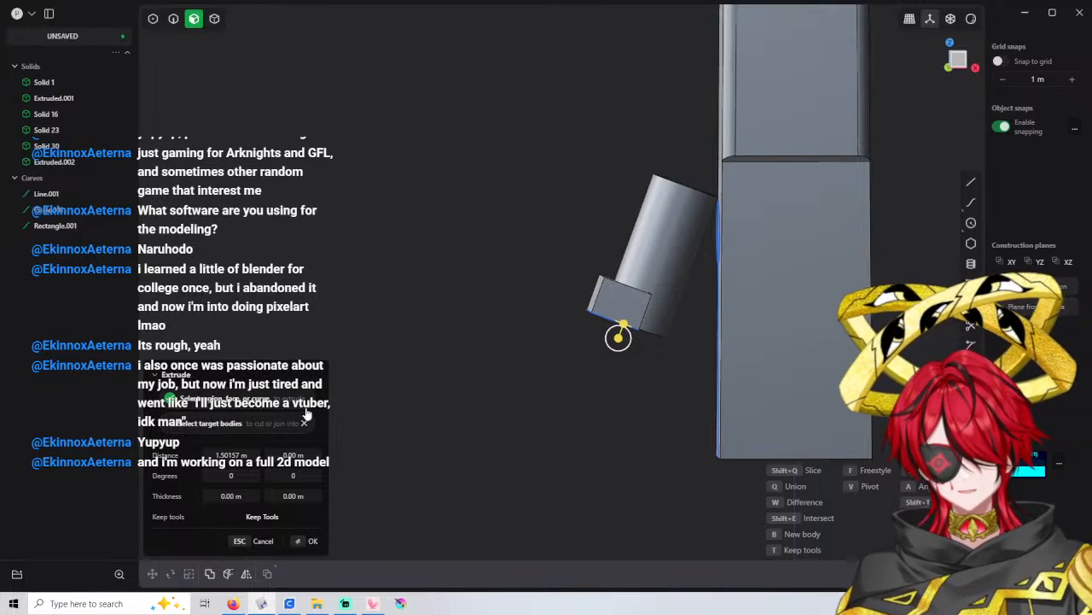
left_click(232, 455)
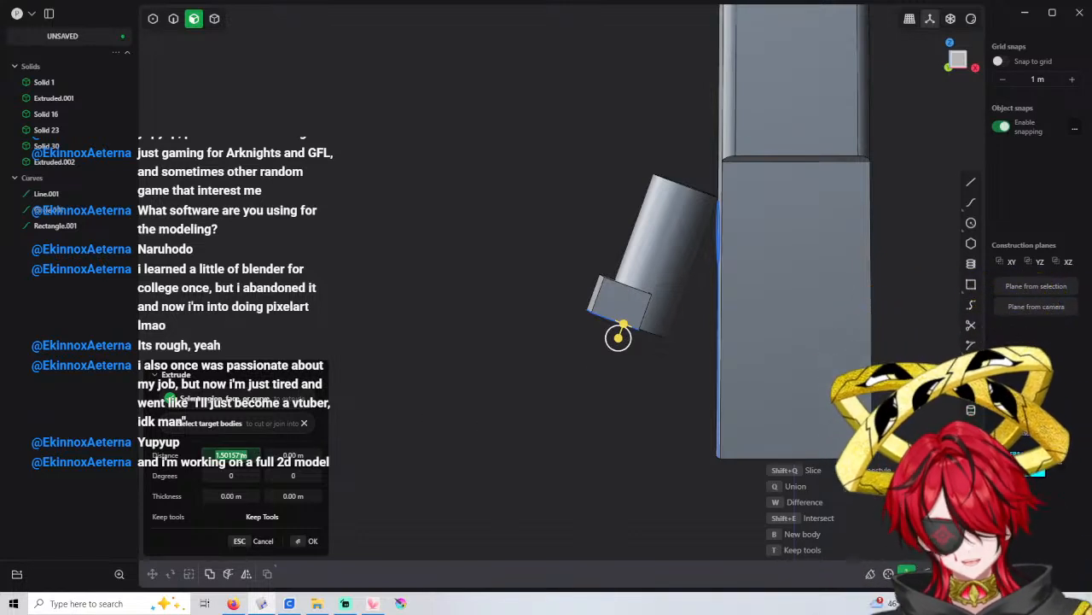
type("1.5")
key("Return")
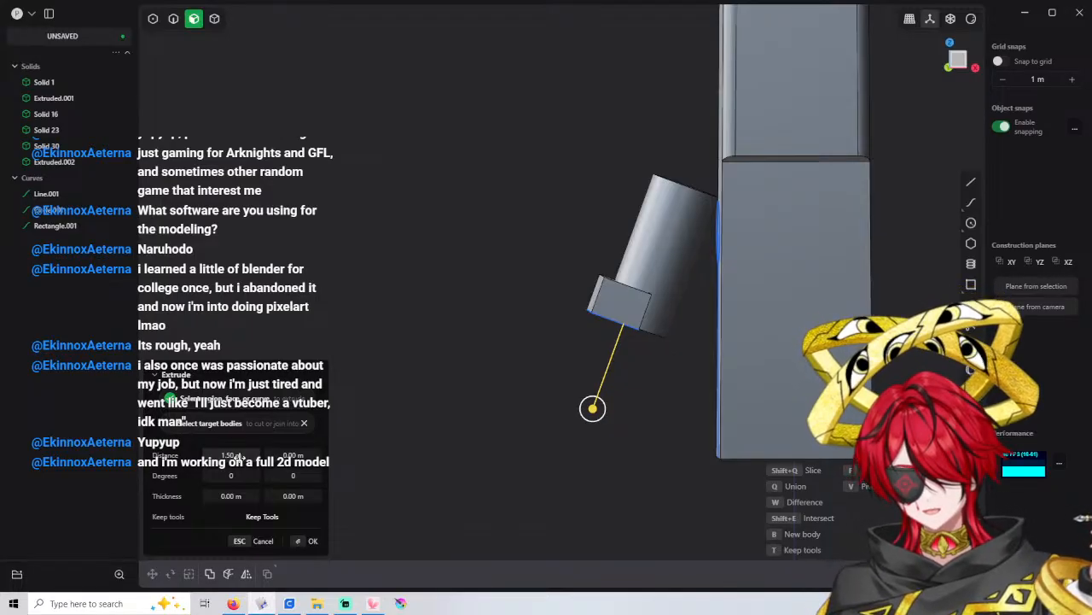
key("Return")
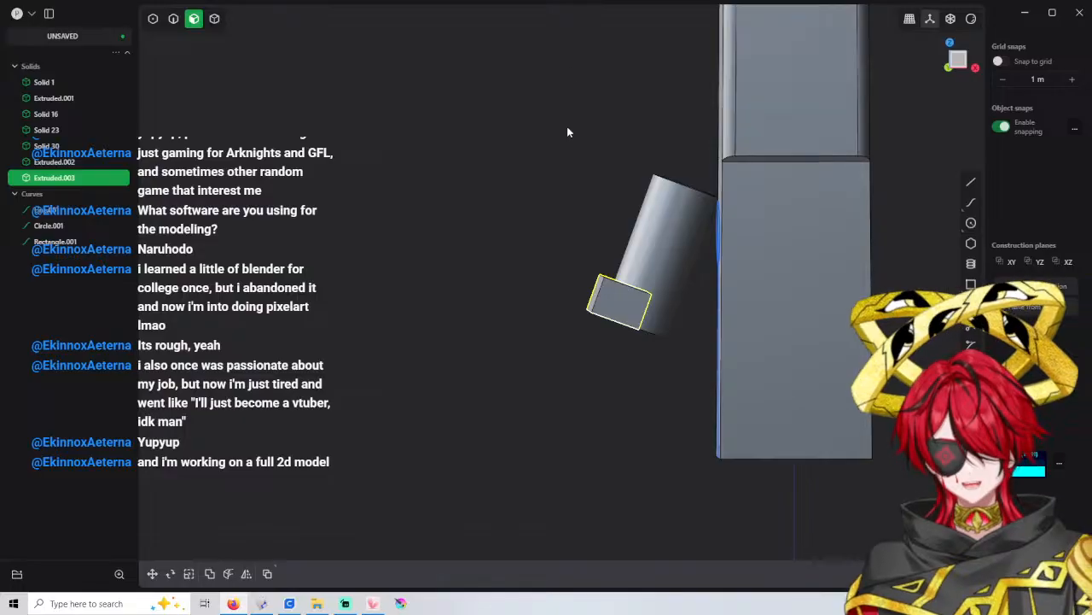
Split the tilted cylinder into two bodies with Cut, using the plane of the box's upper face as cutter
middle_click_drag(626, 177, 626, 199)
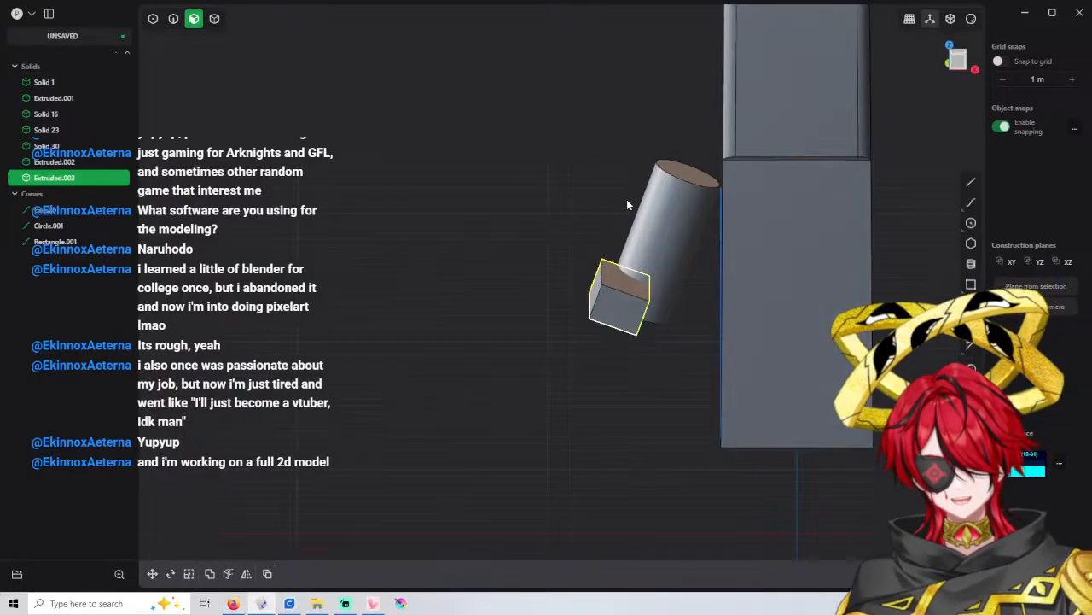
key("4")
left_click(669, 246)
key("c")
left_click(622, 280)
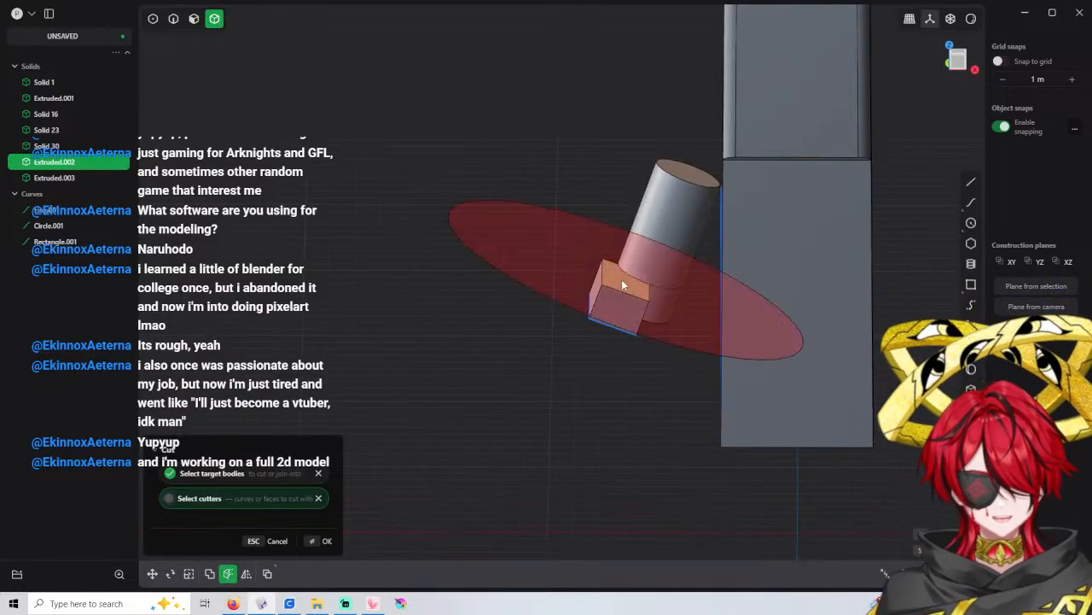
right_click(611, 285)
Delete the helper box at the cylinder's lower end
left_click(622, 293)
key("Delete")
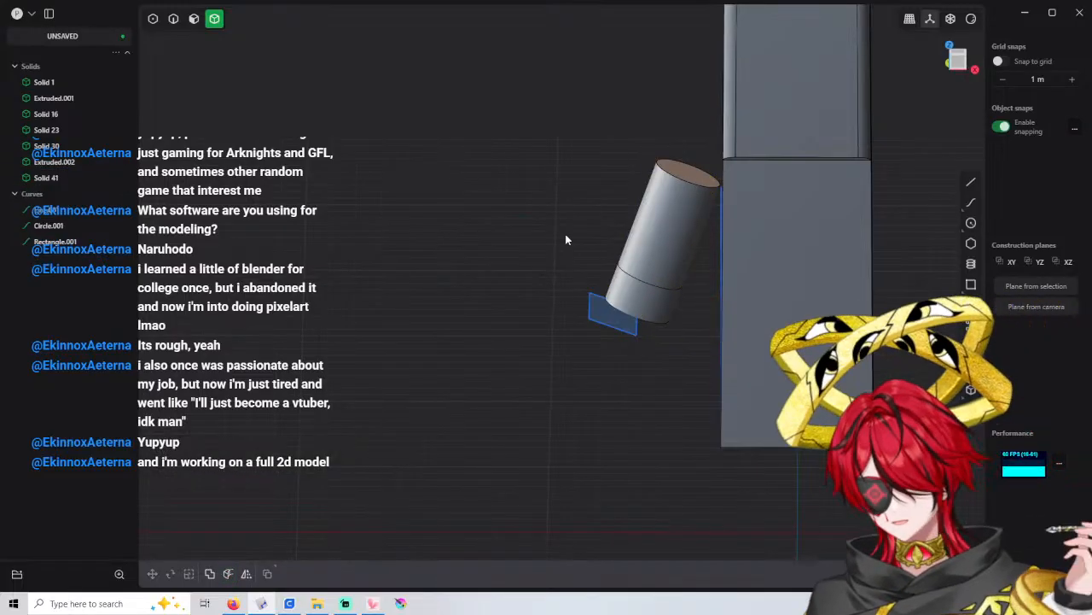
scroll(644, 288, "up", 2)
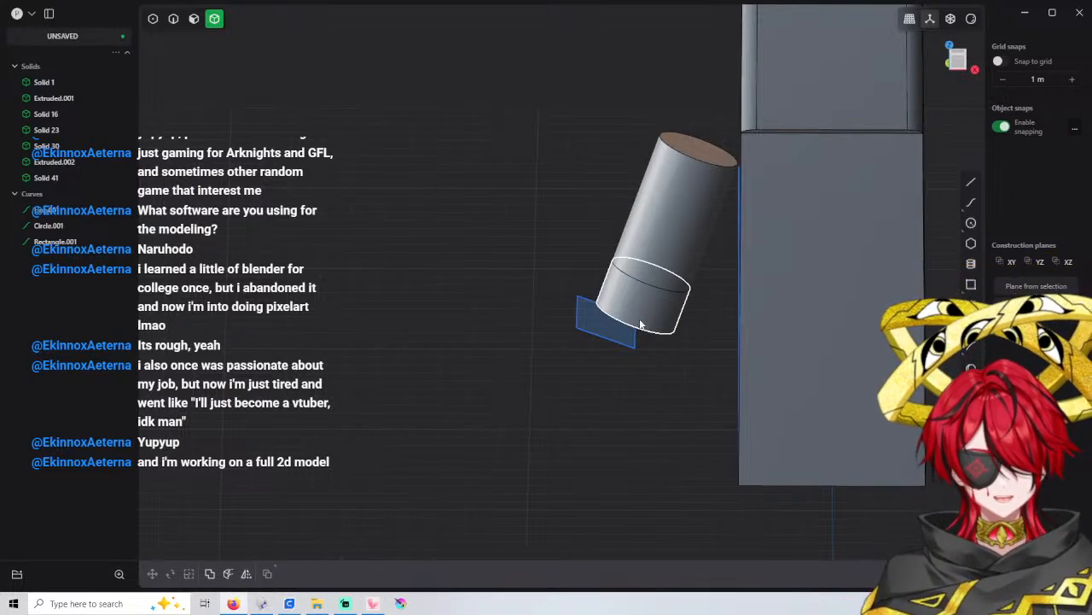
Offset the side face of the tilted cylinder's lower section inward, with a distance of -0.25 m
left_click(483, 266)
key("3")
left_click(644, 311)
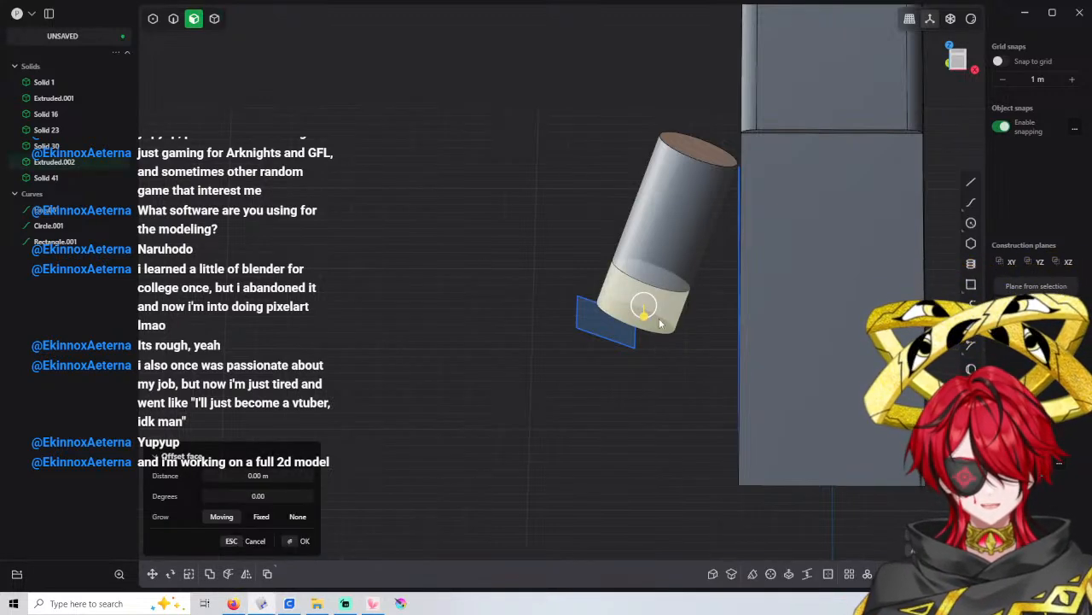
middle_click_drag(658, 322, 680, 331)
scroll(674, 331, "up", 3)
left_click_drag(653, 318, 649, 314)
left_click(300, 476)
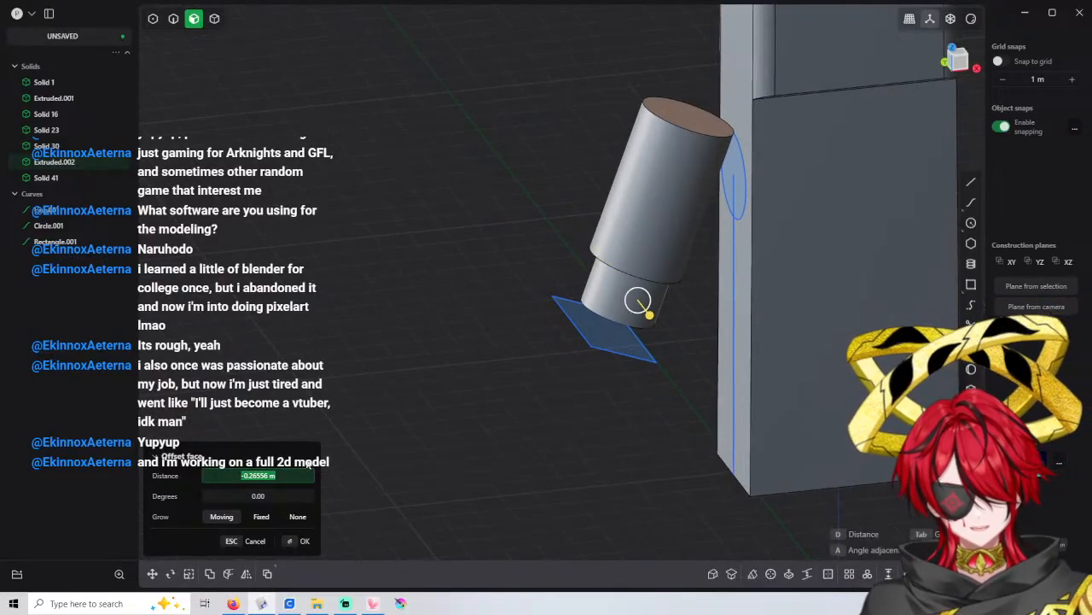
type("-0.25")
key("Return")
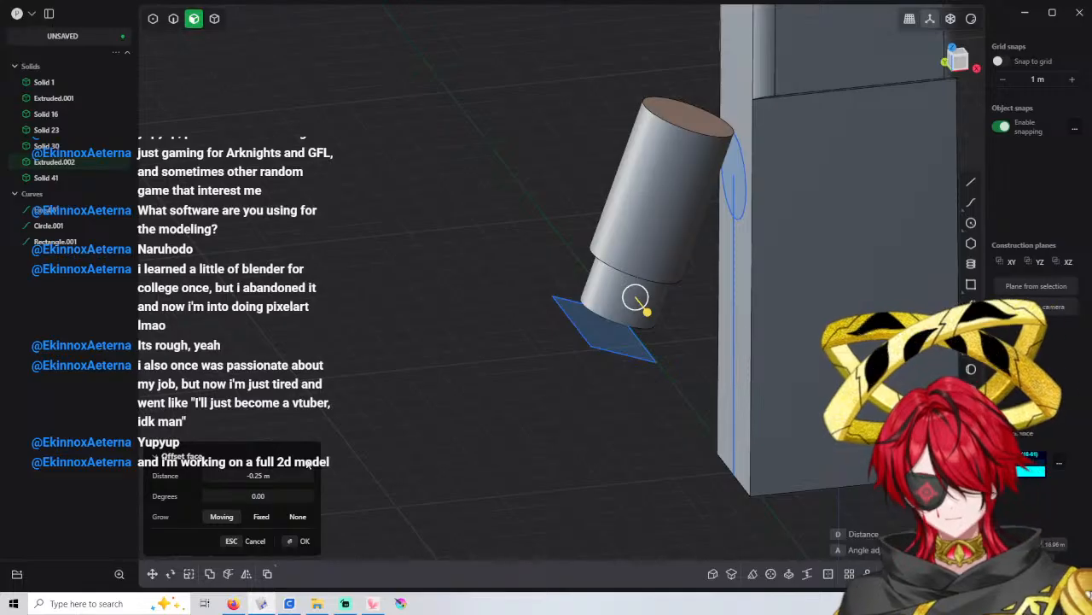
middle_click_drag(639, 313, 602, 280)
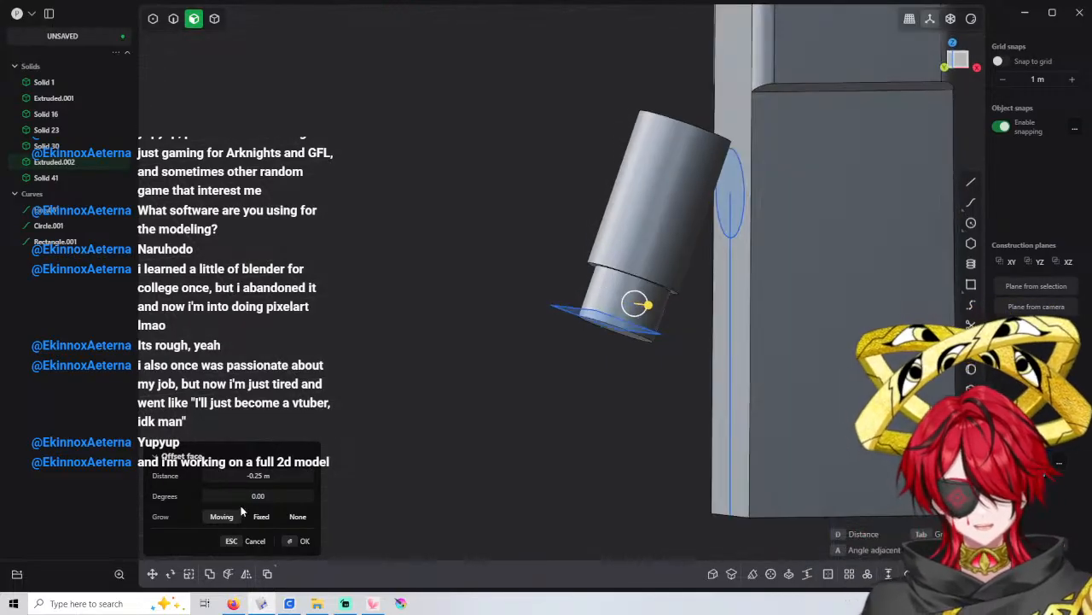
Try a distance of -0.2 m for the lower section's face offset
left_click(260, 475)
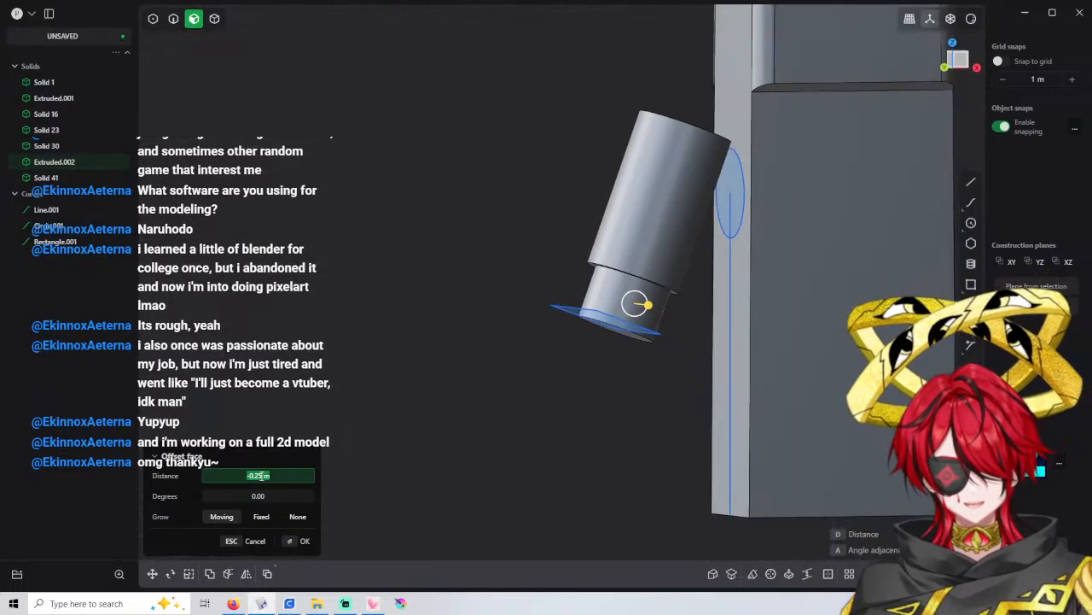
key("BackSpace")
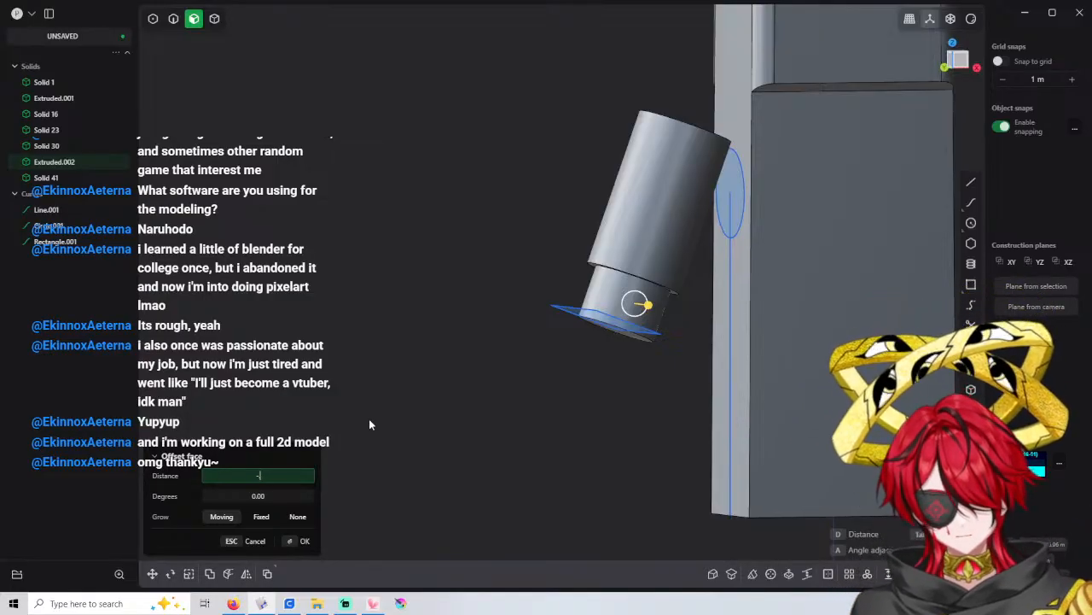
type("0.2")
key("Return")
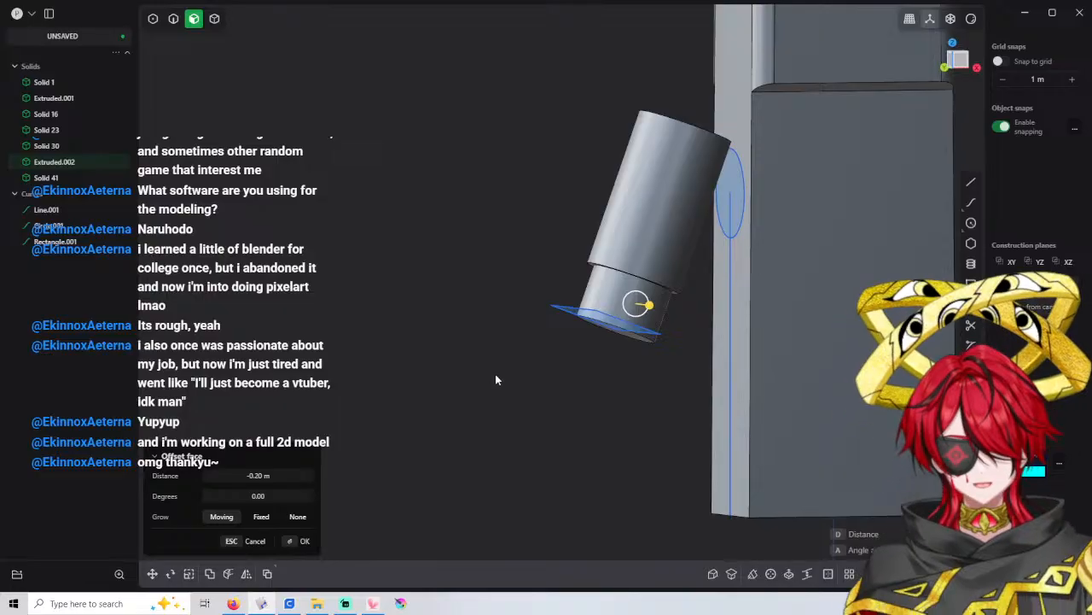
Set the lower section's face offset distance to -0.25 m and apply the offset
left_click(275, 475)
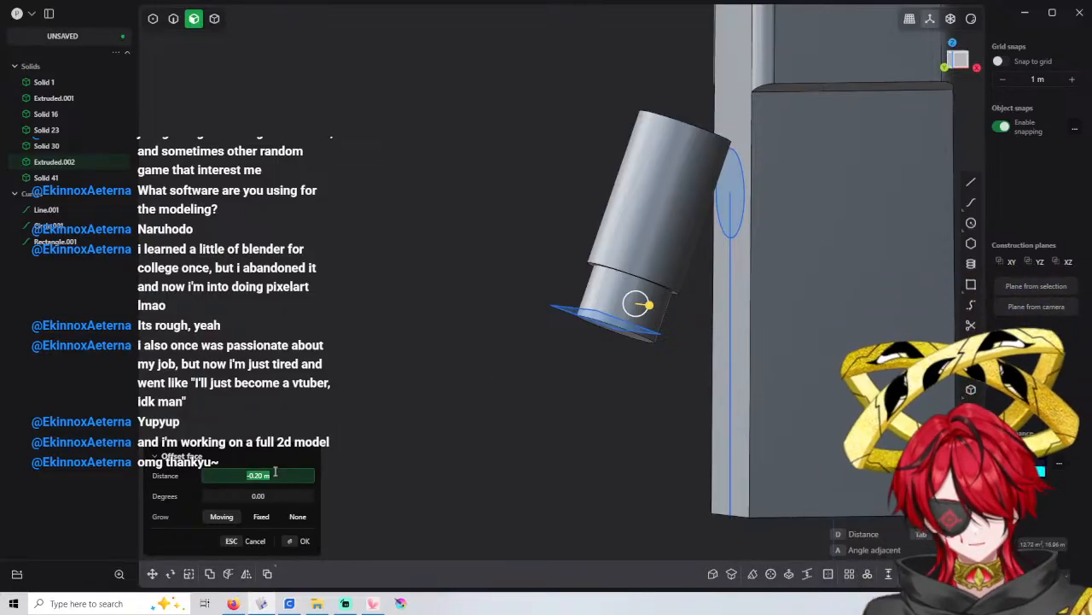
type("-0.25")
key("Return")
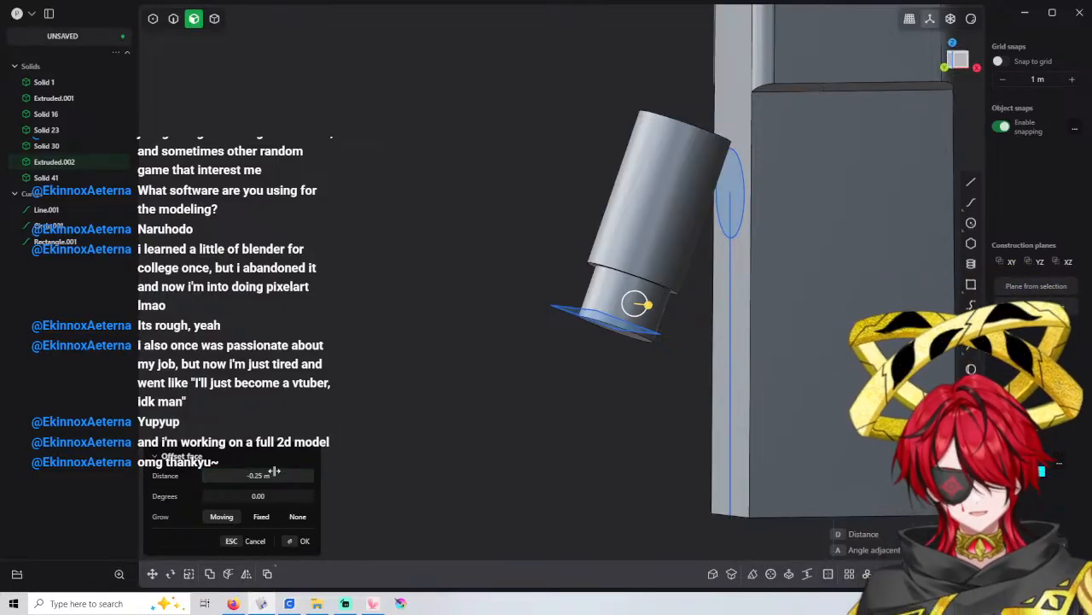
key("Return")
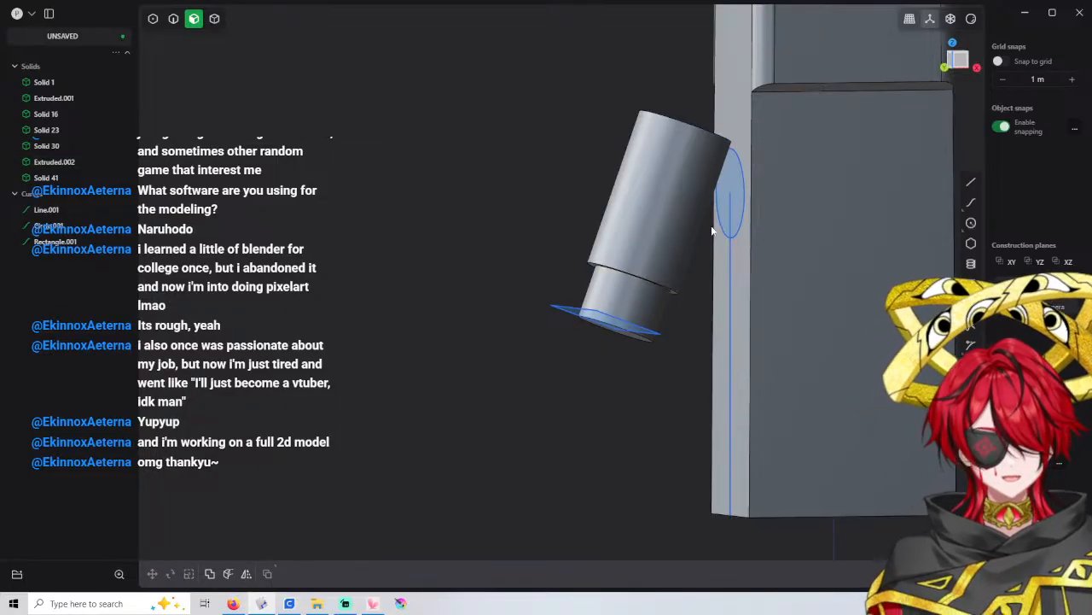
Chamfer the rim edge of the tilted cylinder's upper end using Fillet, with both distances set to -0.15 m
key("2")
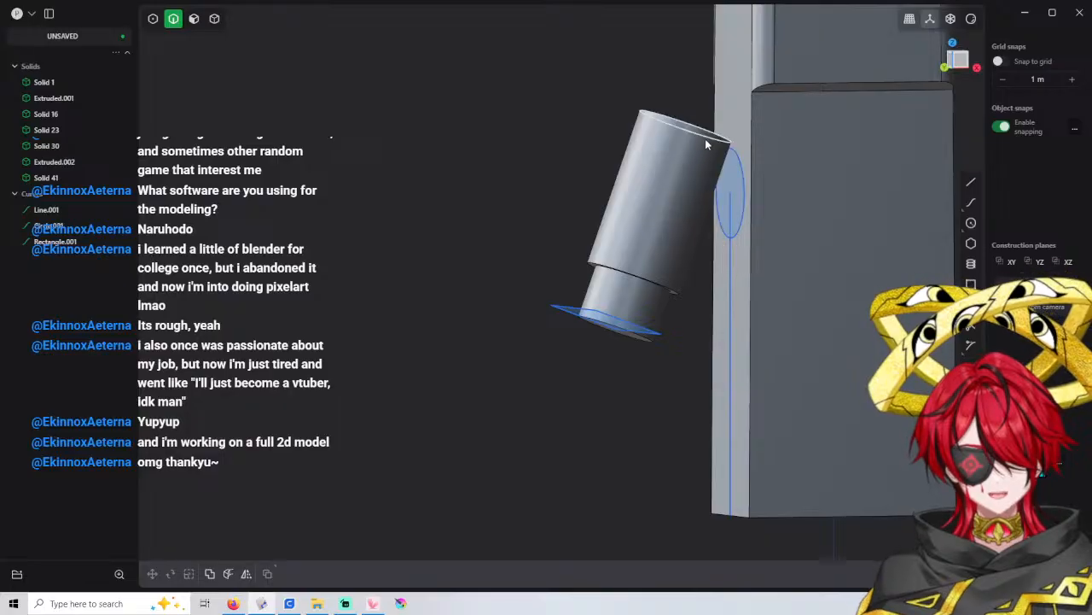
middle_click_drag(682, 162, 684, 202)
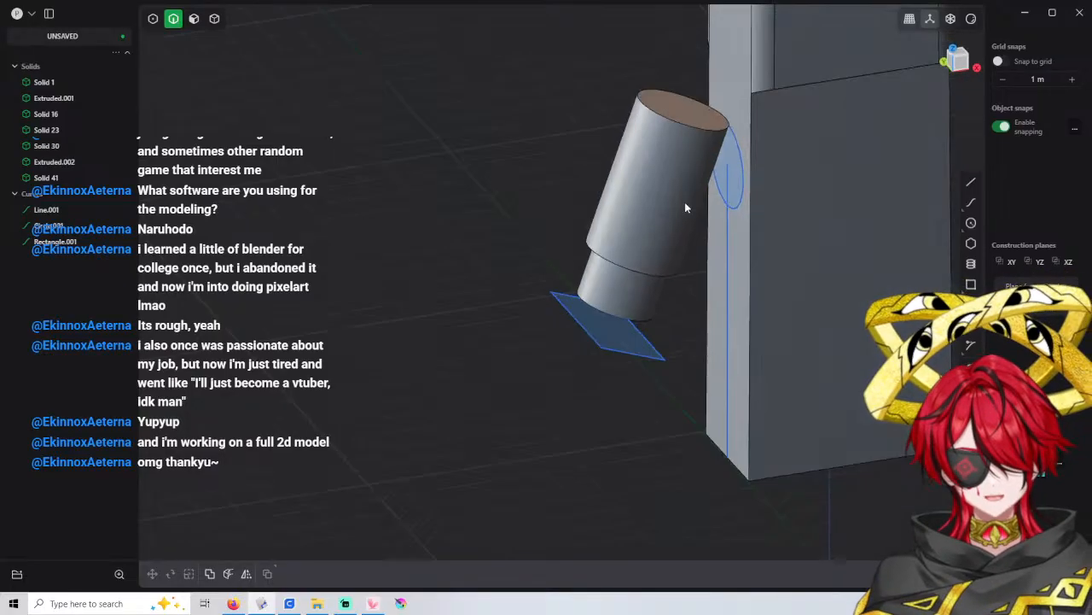
left_click(702, 131)
key("f")
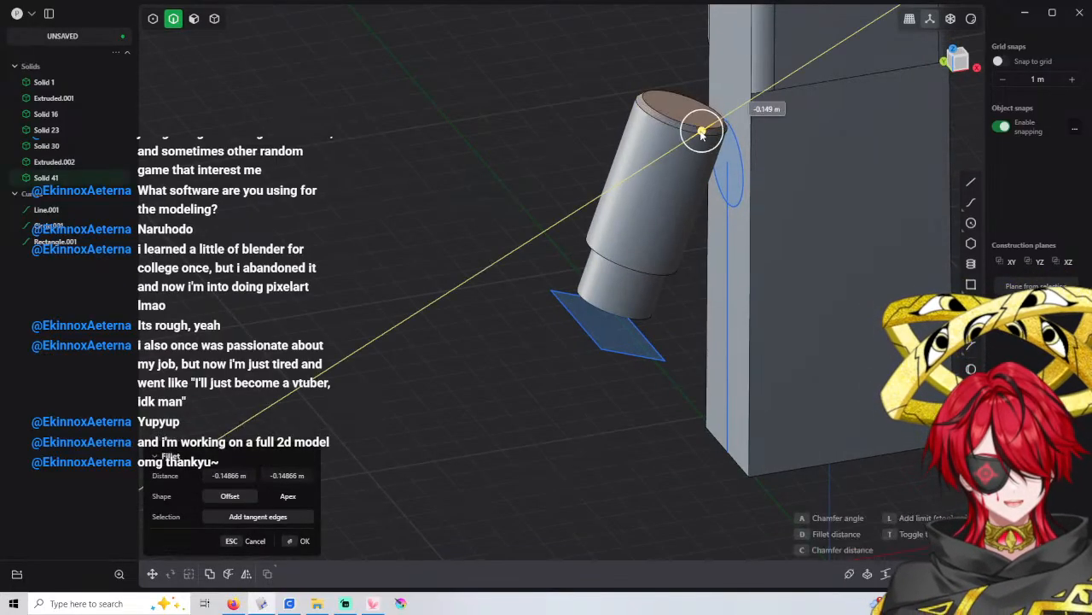
left_click(230, 475)
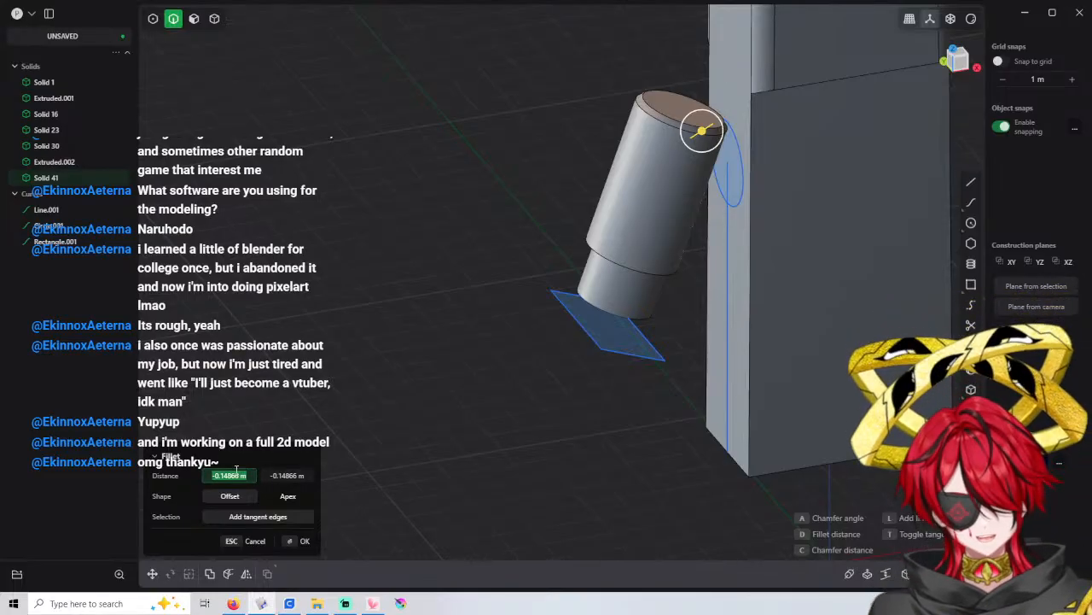
type("-")
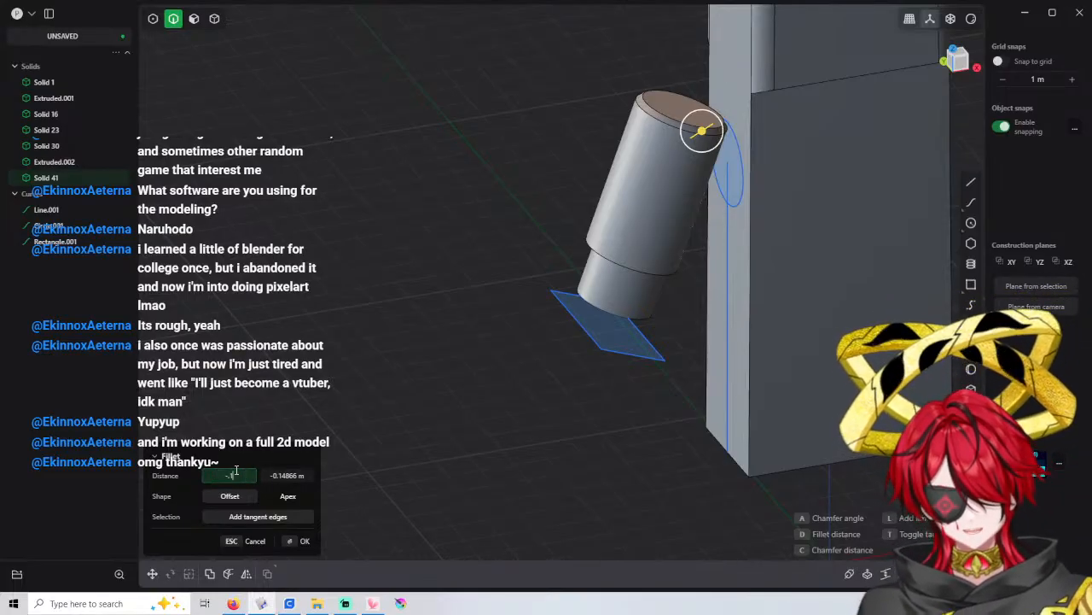
type("0.15")
left_click(288, 474)
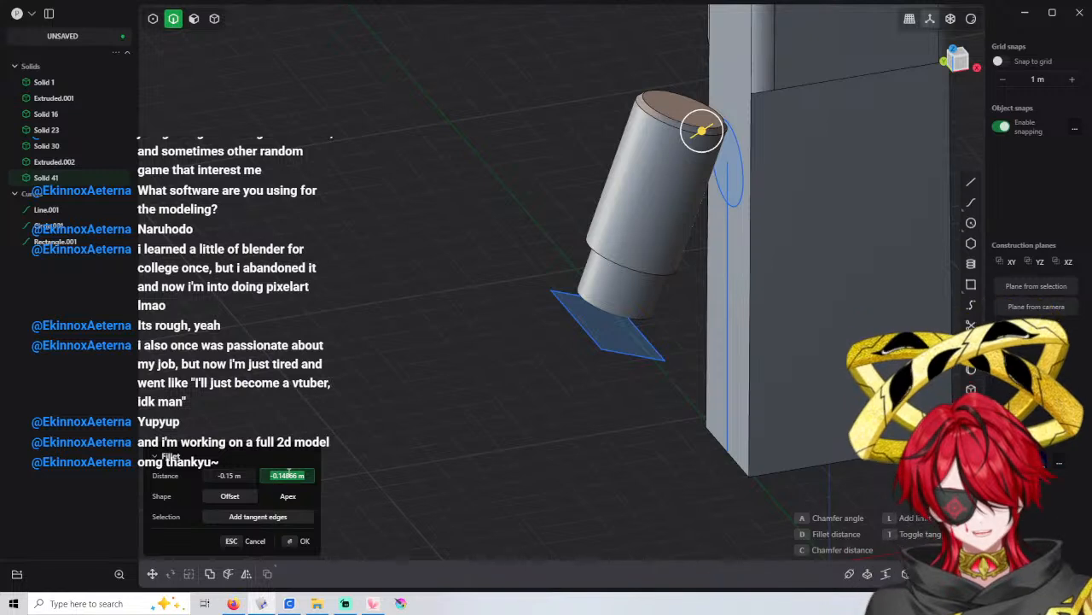
key("BackSpace")
key("Tab")
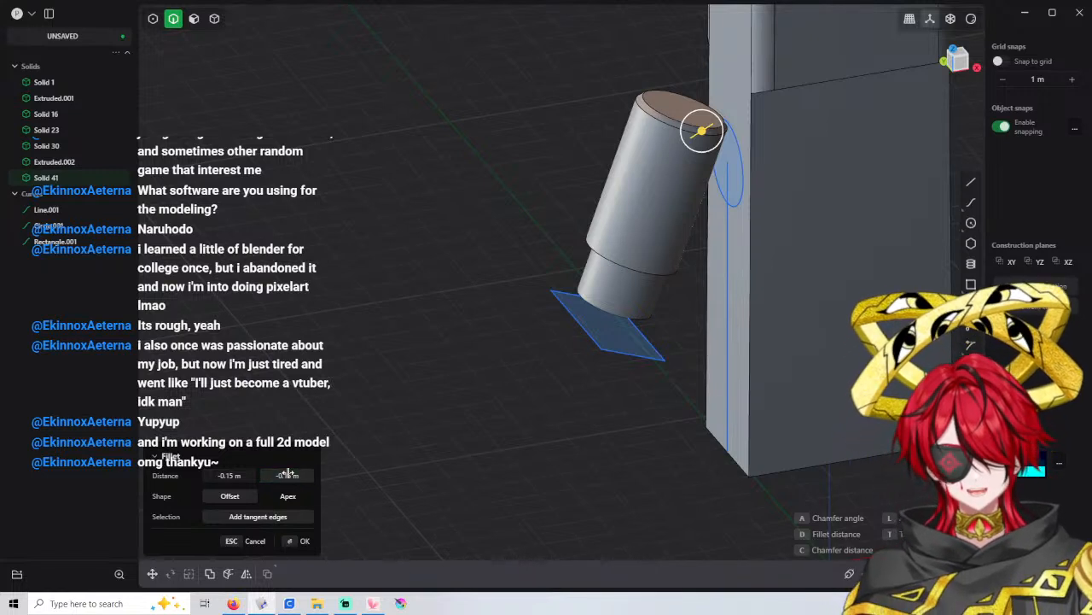
key("Return")
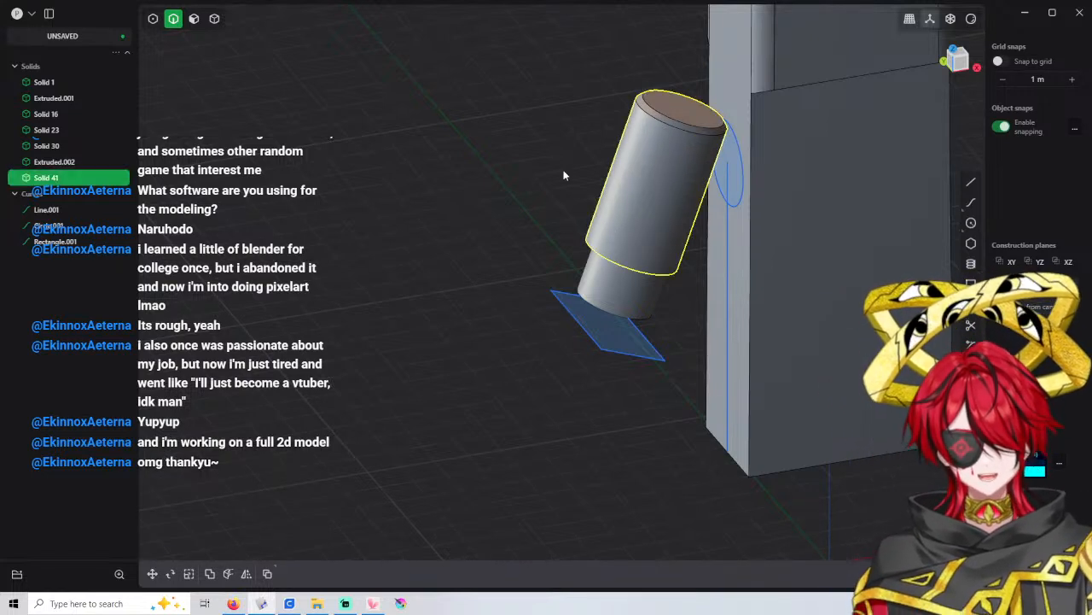
middle_click_drag(563, 175, 514, 167)
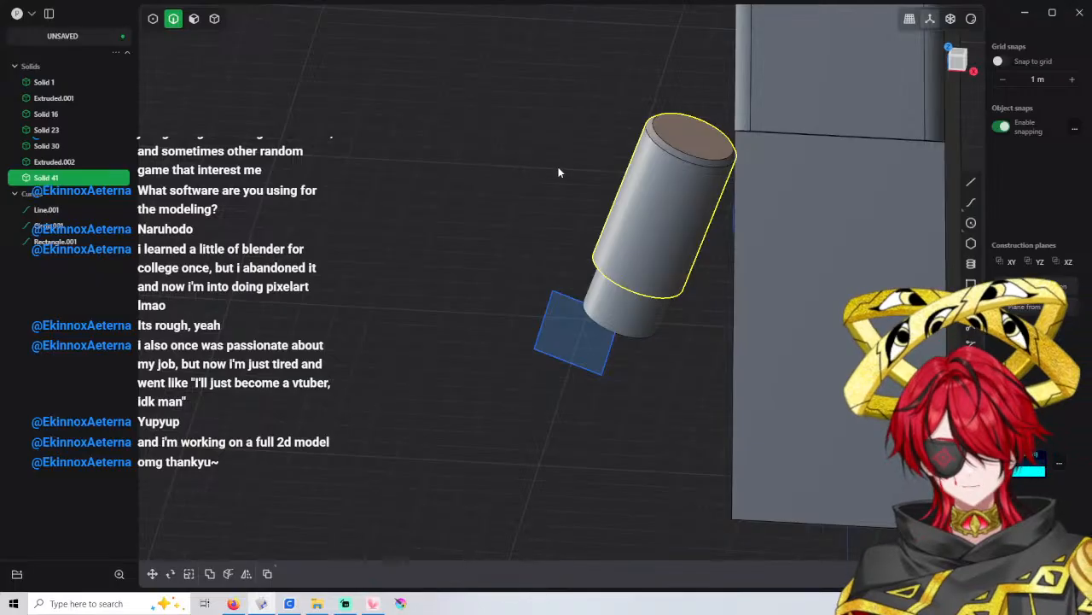
left_click(584, 125)
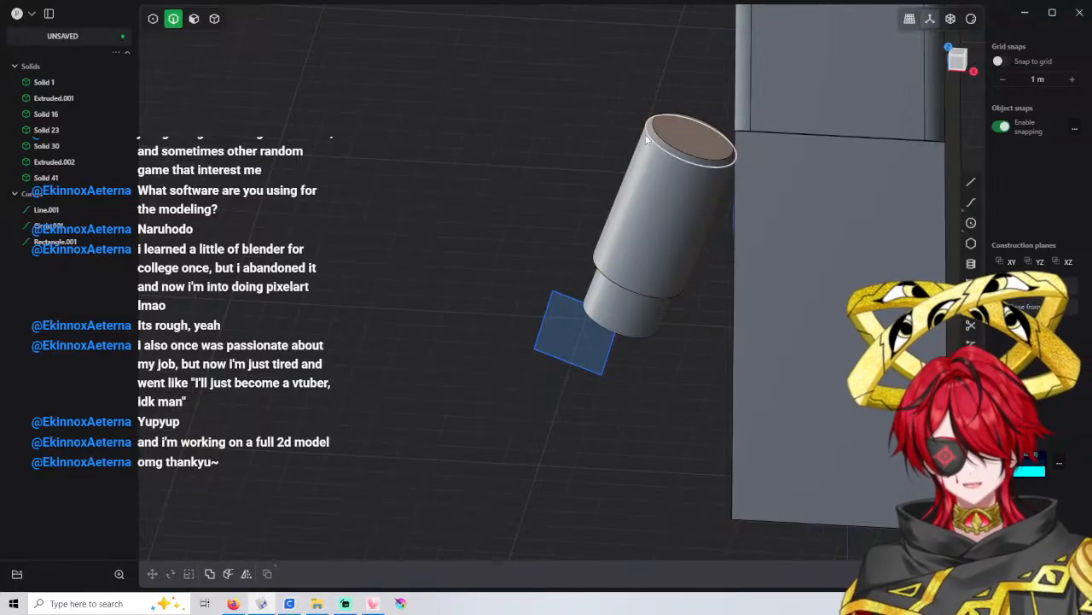
middle_click_drag(584, 125, 550, 175)
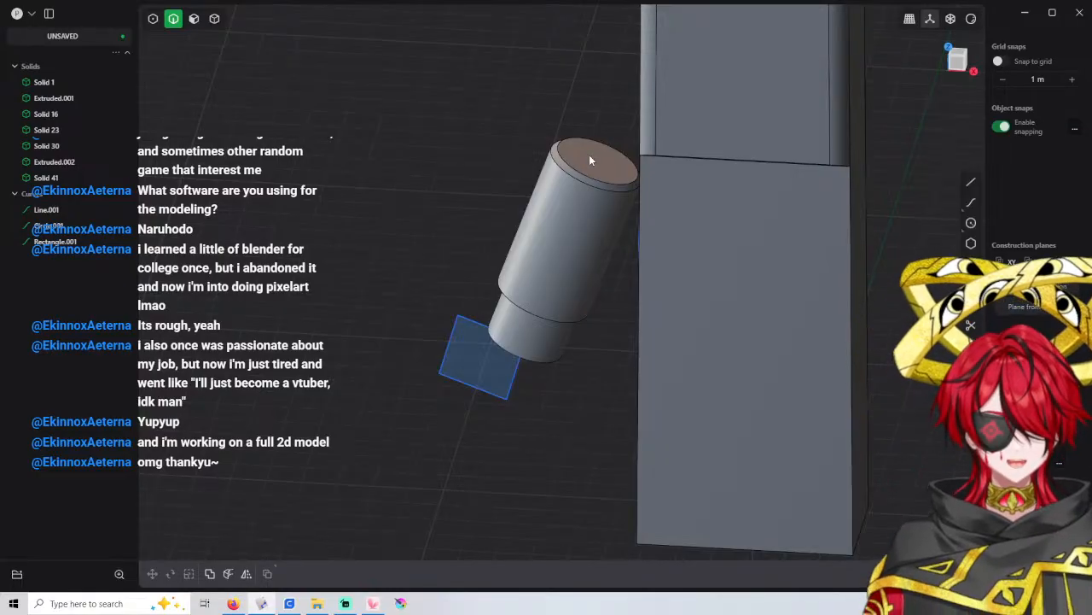
Move both sections of the tilted cylinder together slightly toward the block's narrow side
key("4")
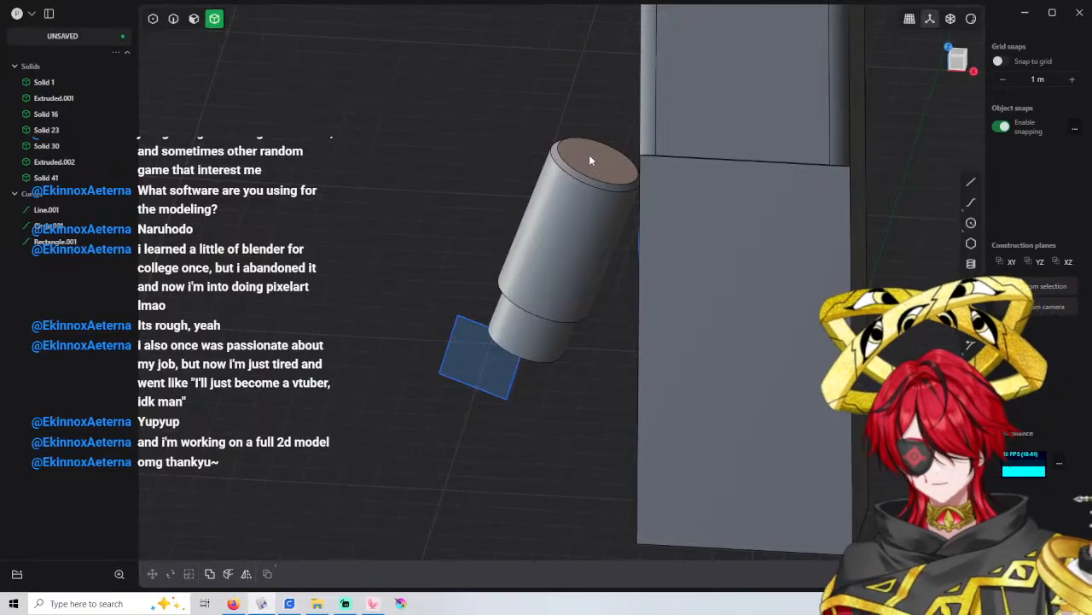
left_click(589, 154)
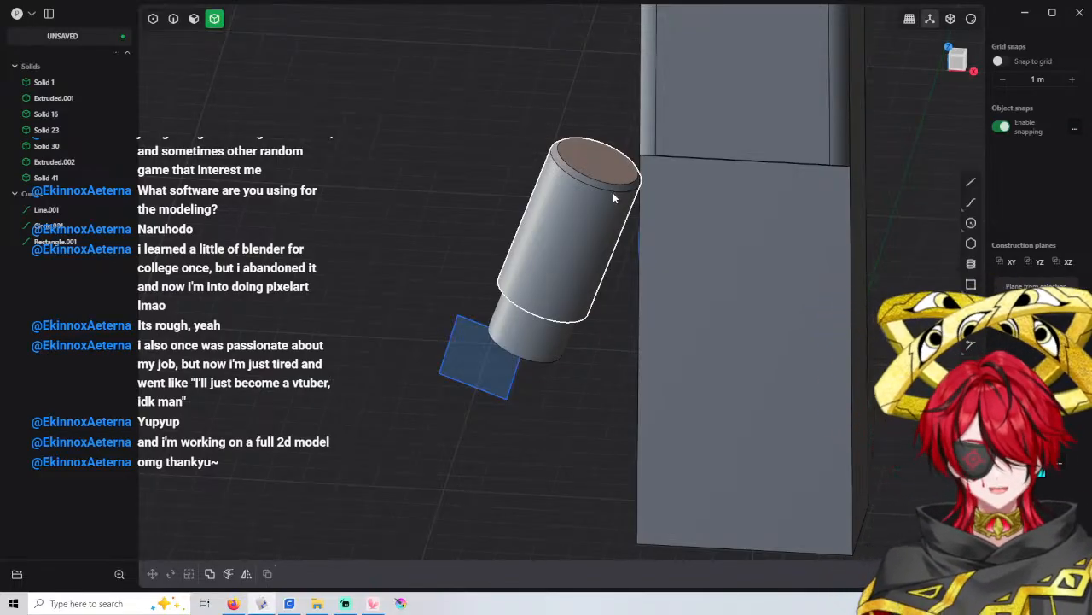
left_click(517, 334)
left_click(558, 251, "shift")
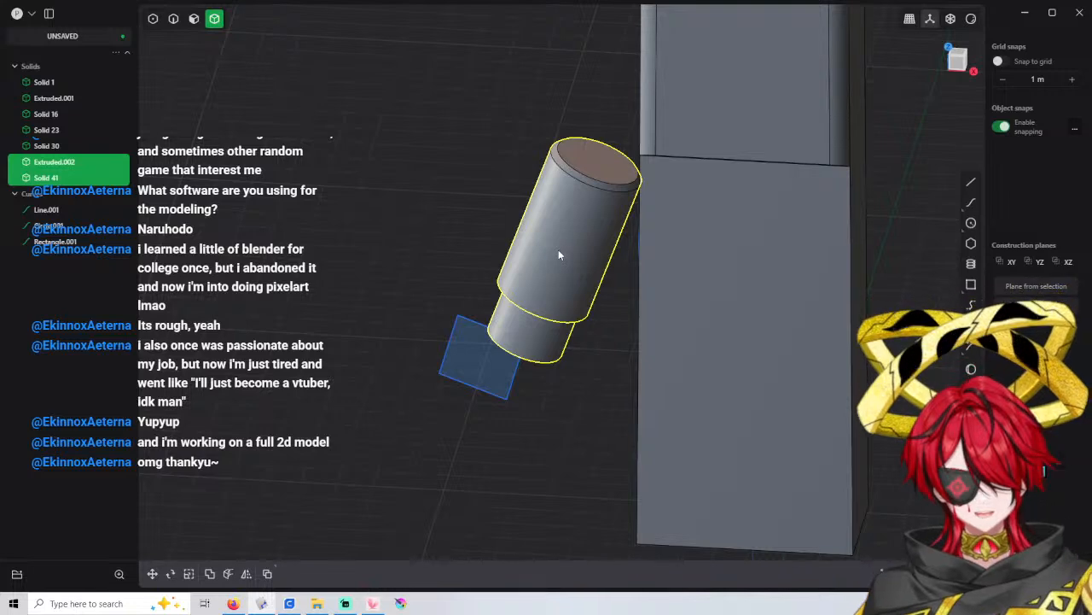
key("g")
left_click_drag(603, 261, 623, 257)
middle_click_drag(629, 255, 502, 207)
right_click(467, 180)
left_click(467, 180)
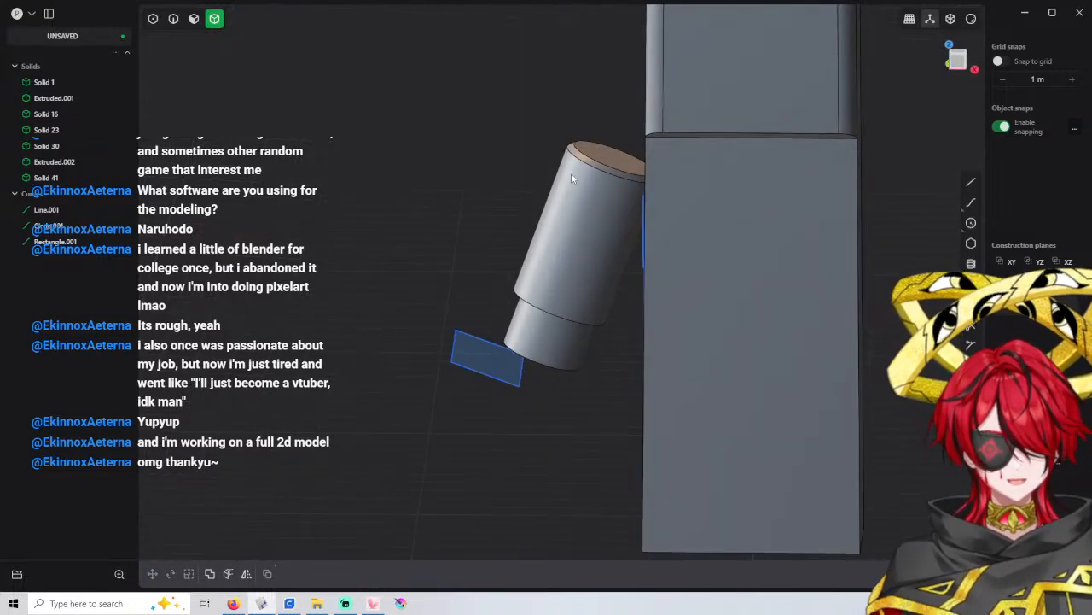
Draw a square from the centre of the tilted cylinder's upper end face
key("3")
middle_click_drag(571, 174, 670, 215)
left_click(971, 285)
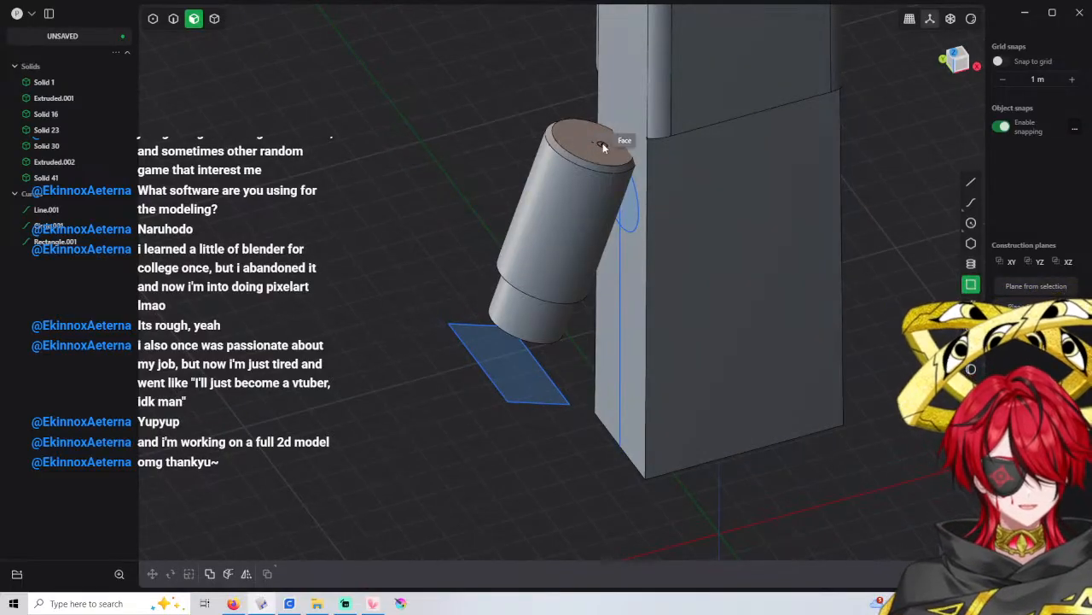
left_click(598, 145)
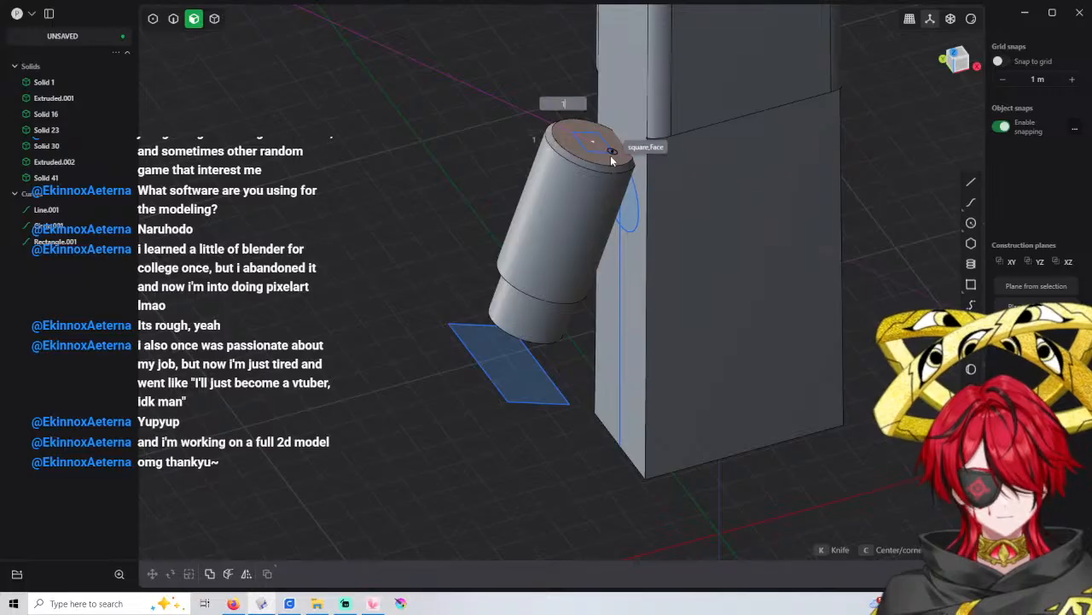
left_click(605, 158)
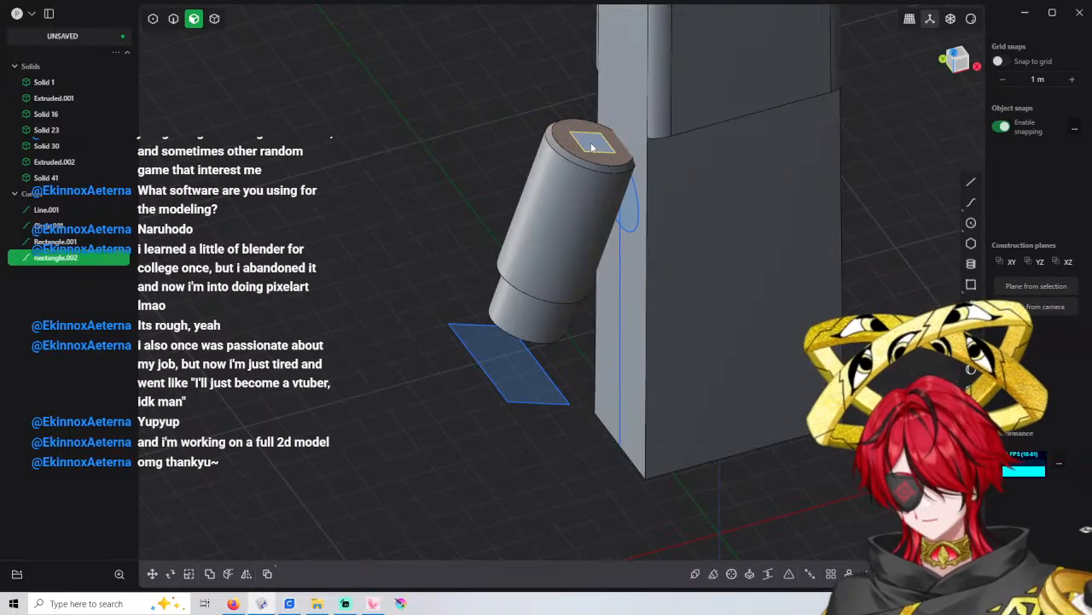
Extrude the square upward along the cylinder's axis until the new box reaches into the main body
key("e")
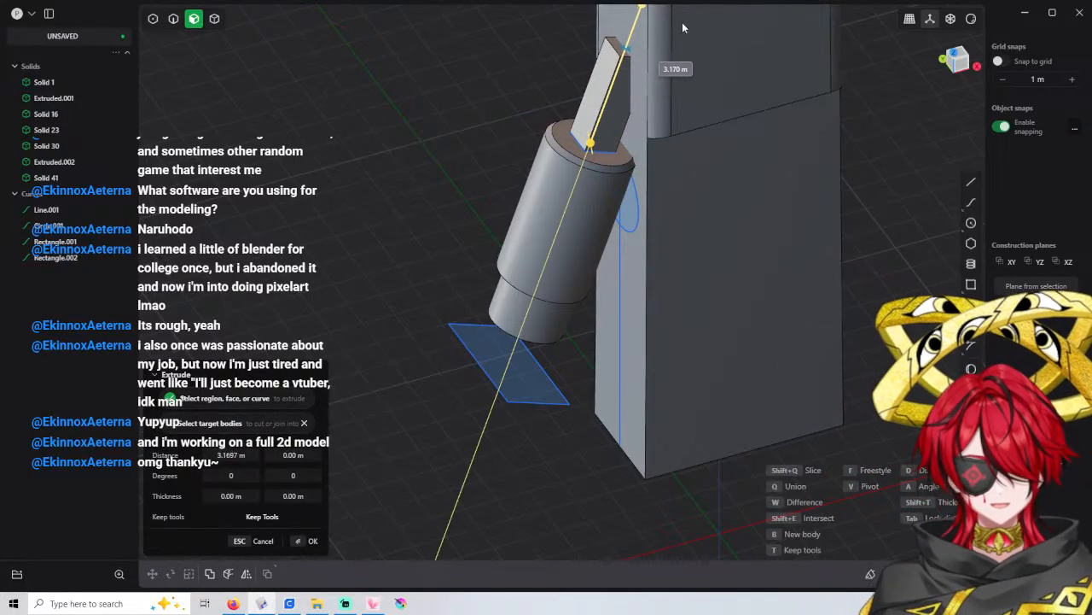
left_click(688, 36)
right_click(718, 111)
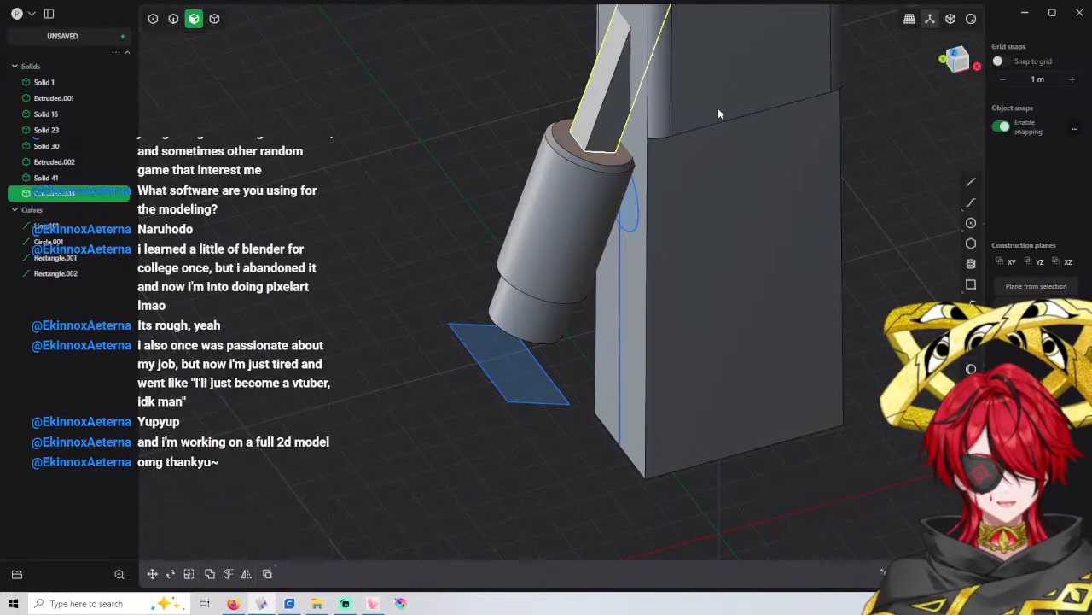
Offset the front side face of the box above the cylinder inward to make the box thinner
middle_click_drag(719, 111, 569, 118)
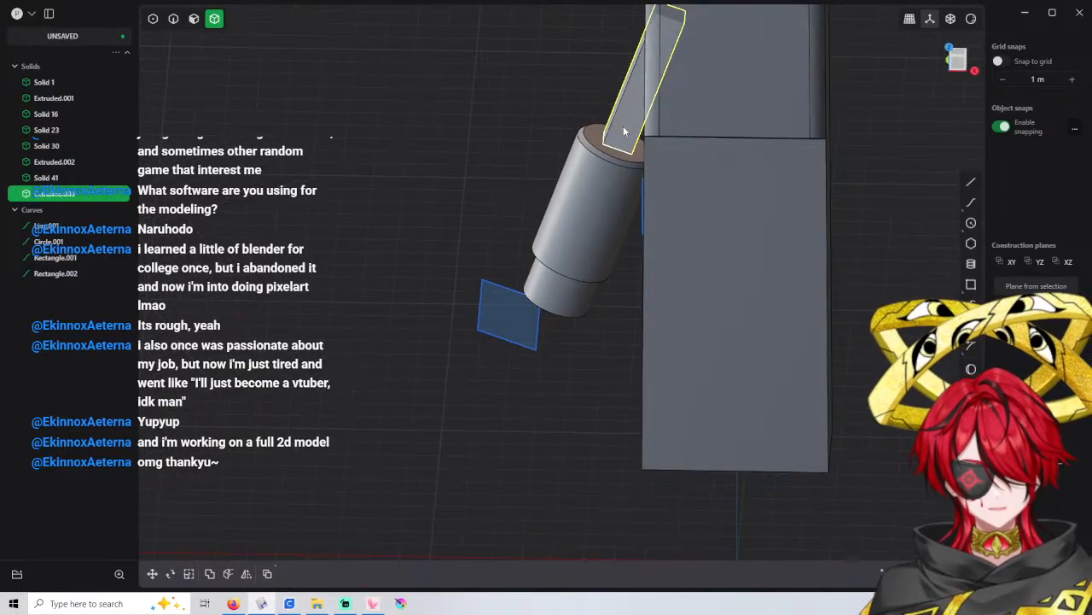
middle_click_drag(640, 117, 627, 123)
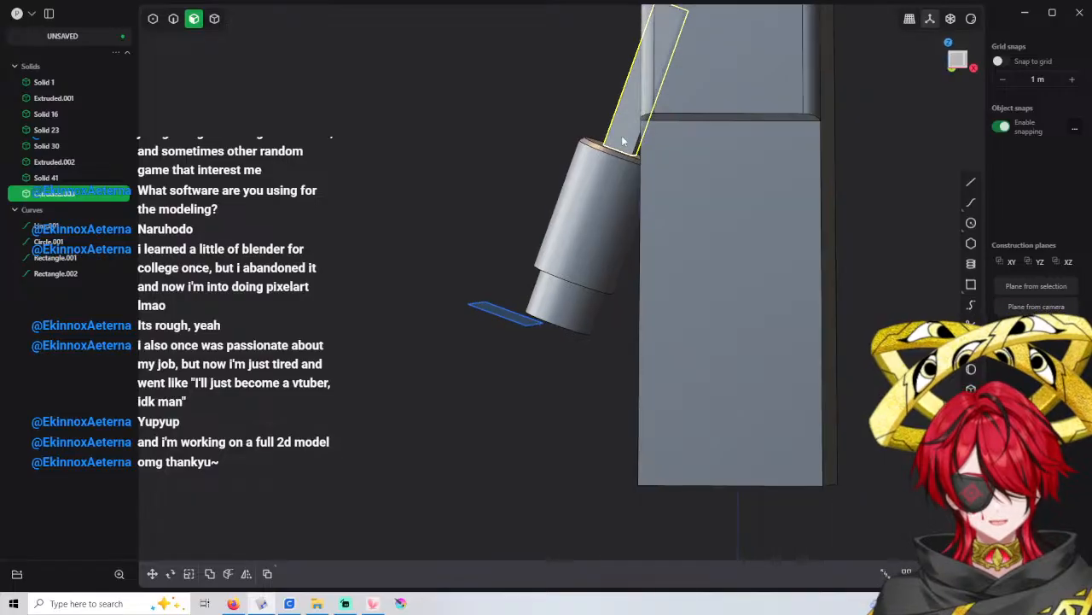
left_click(636, 150)
left_click_drag(674, 170, 694, 181)
key("Return")
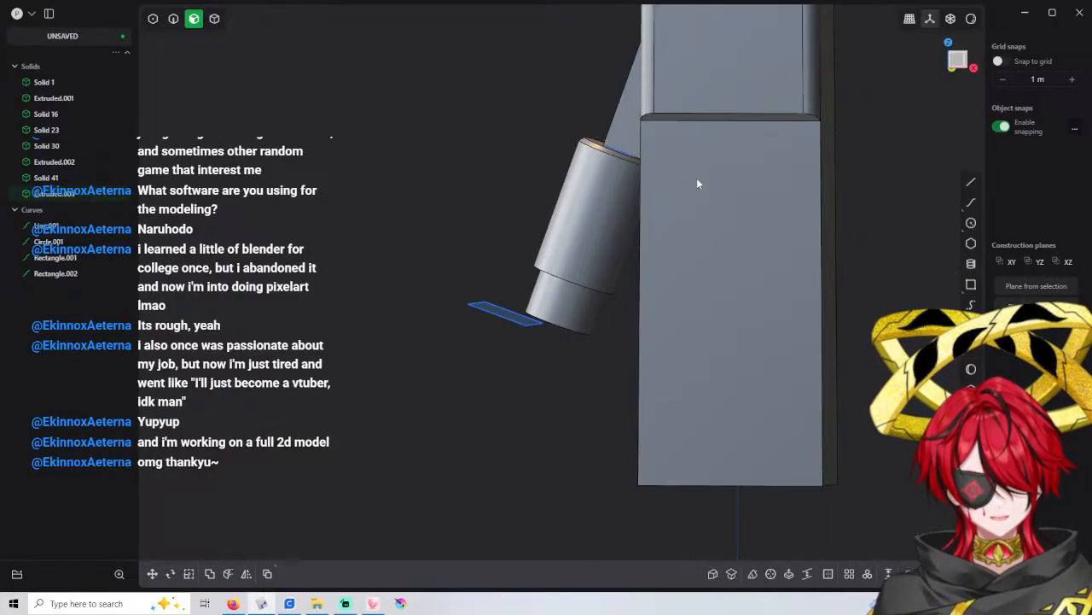
Delete all leftover construction curves, the line, the circle and both rectangles
key("4")
middle_click_drag(465, 172, 555, 216)
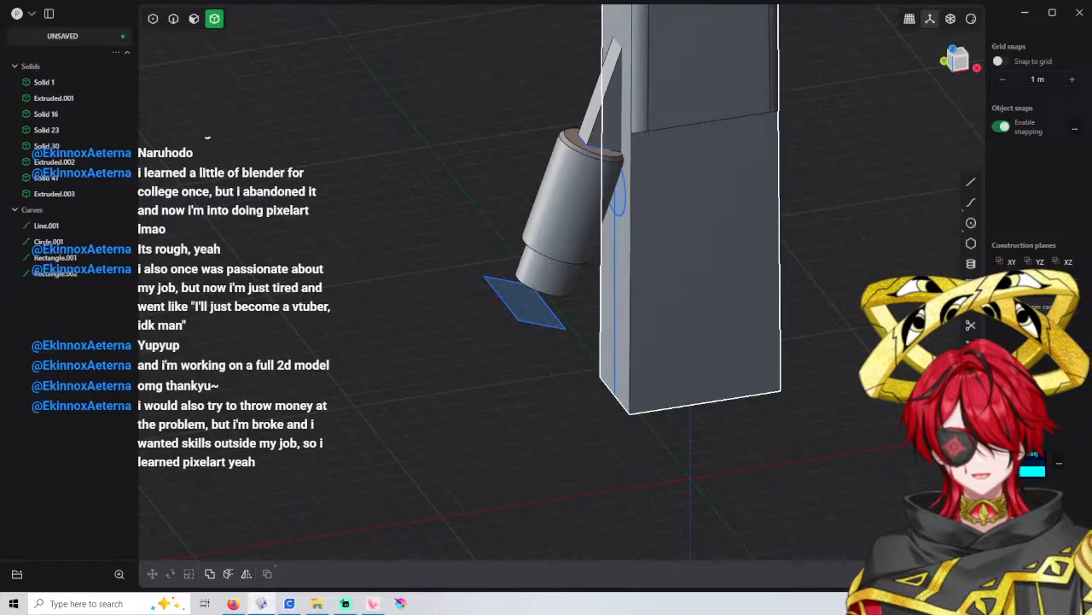
left_click(42, 228)
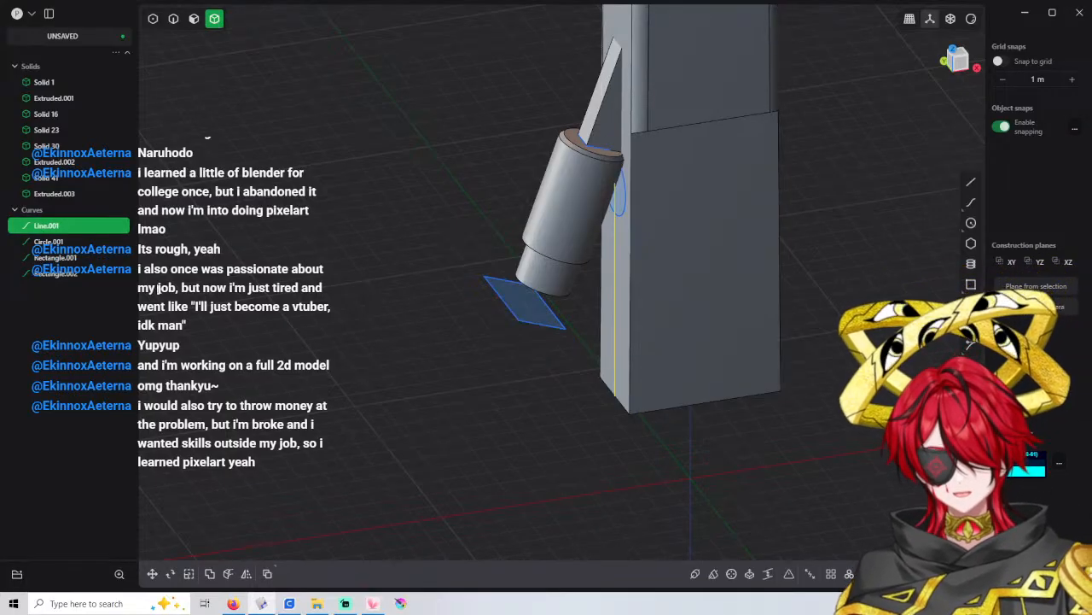
left_click(63, 275, "shift")
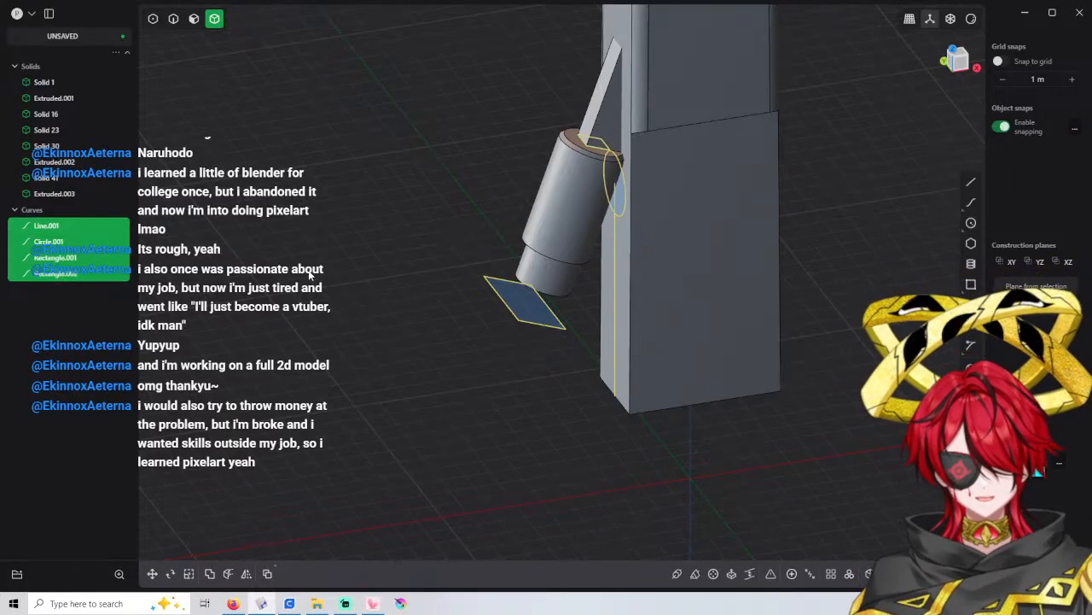
key("Delete")
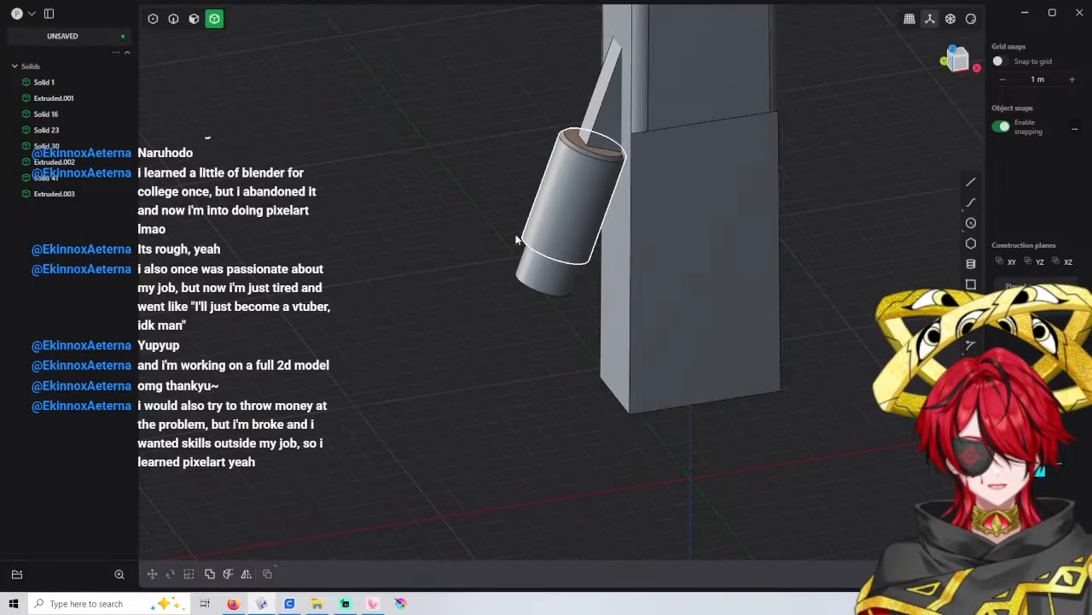
Duplicate both sections of the tilted cylinder and place the copy about 4.5 m straight below the original
middle_click_drag(518, 239, 515, 164)
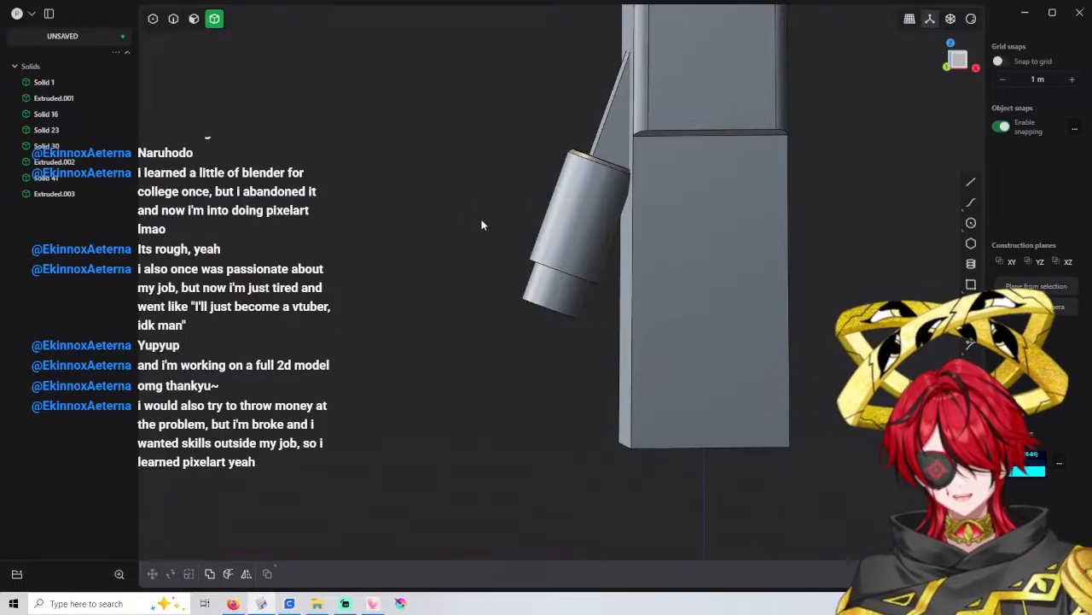
scroll(577, 242, "up", 3)
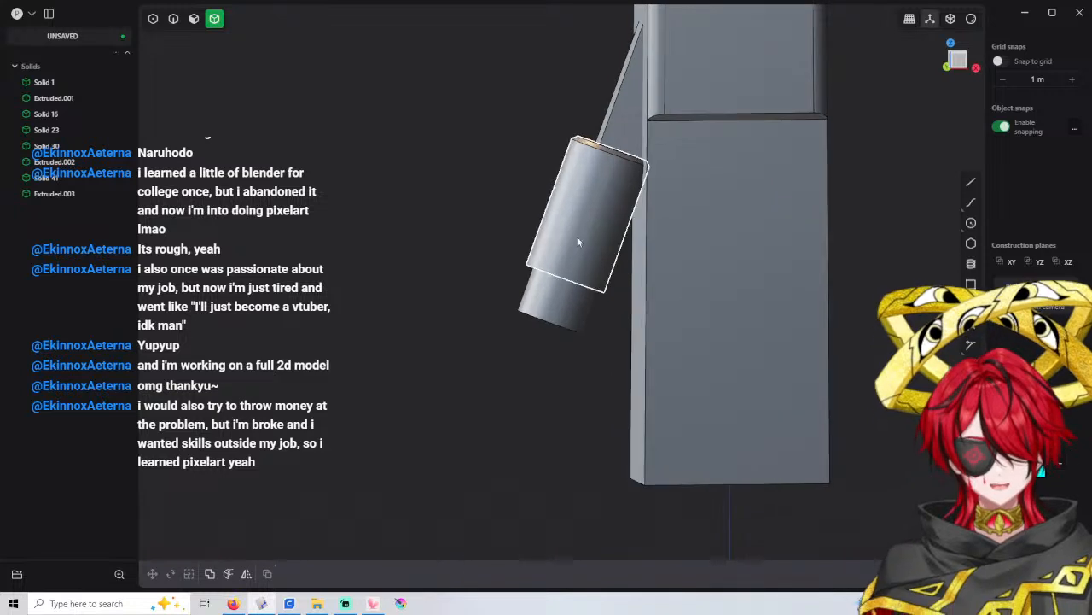
scroll(606, 274, "up", 1)
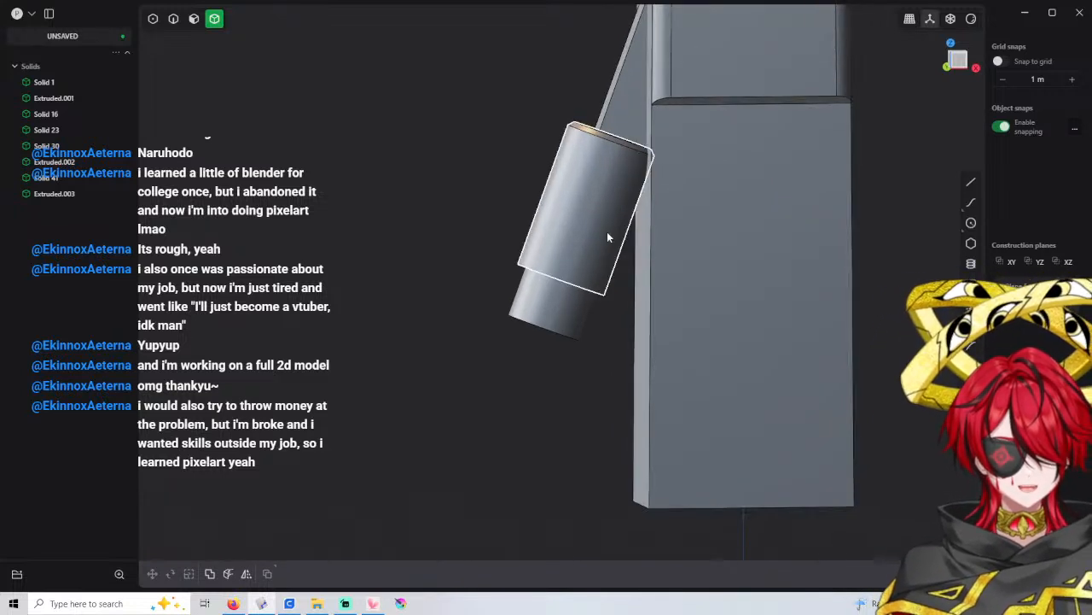
left_click(592, 236)
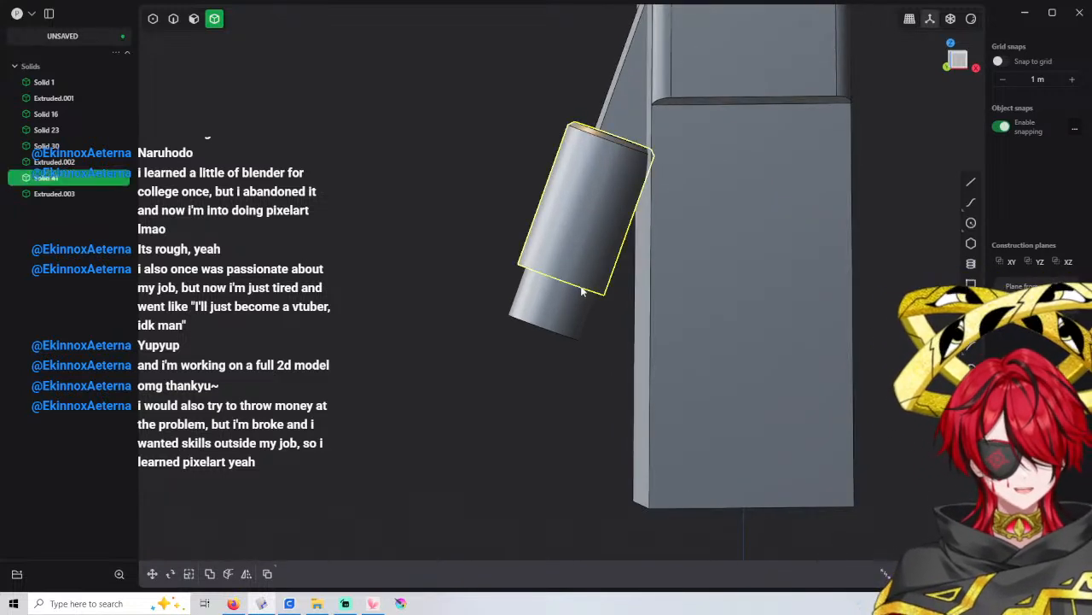
left_click(568, 309)
key("g")
left_click_drag(583, 193, 528, 350)
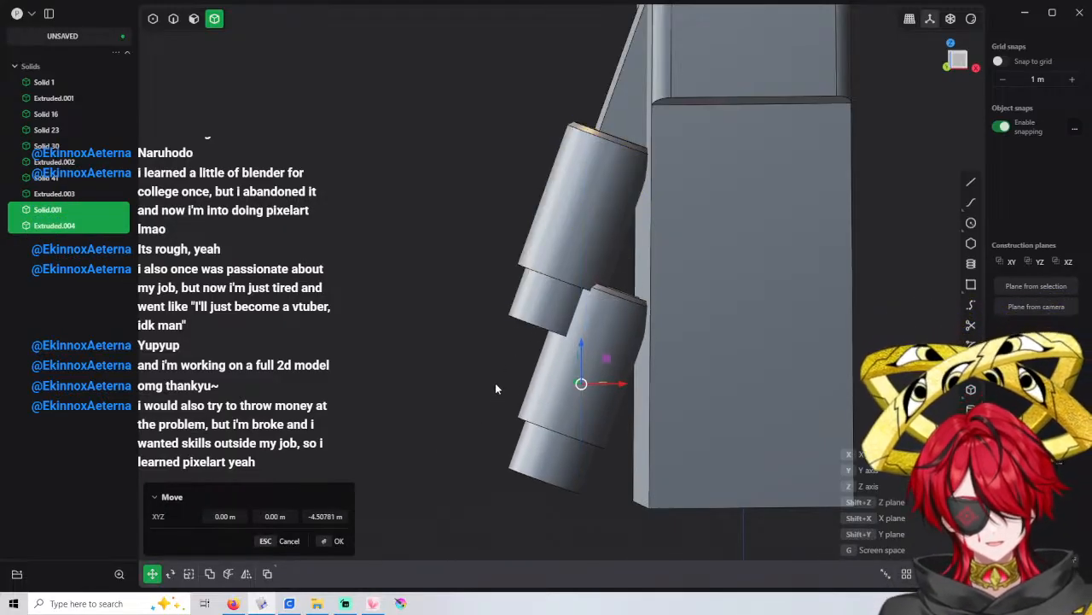
Set the vertical move of the duplicated cylinder sections to -6 m
scroll(495, 383, "down", 2)
middle_click_drag(514, 348, 488, 252, "shift")
left_click_drag(543, 246, 550, 295)
left_click(337, 514)
type("-")
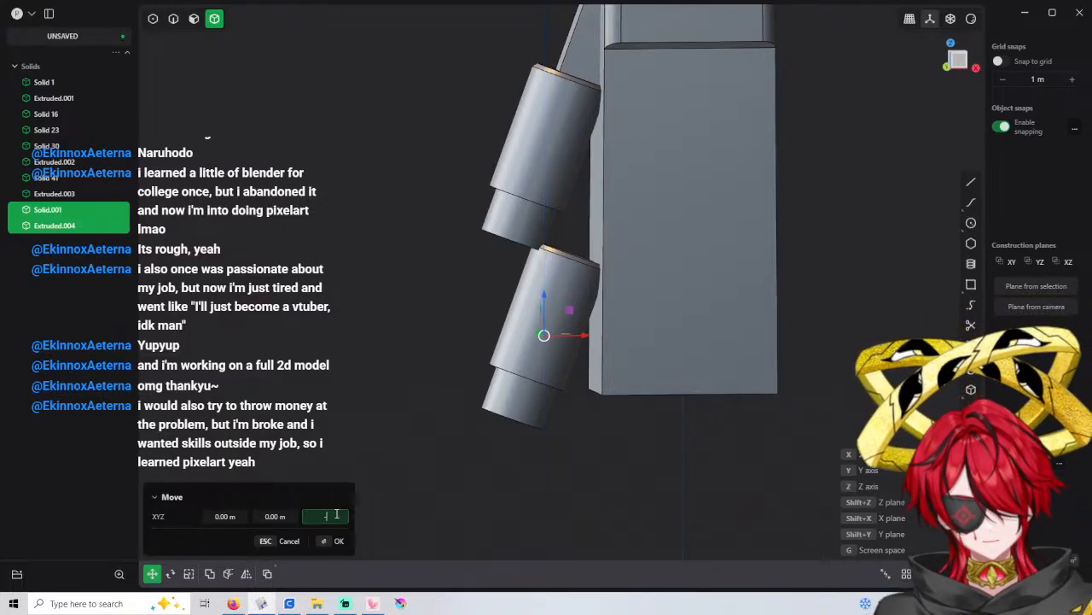
type("6")
key("Return")
key("Return")
Move both sections of the lower cylinder copy down about 0.5 m and about 0.43 m toward the block
key("3")
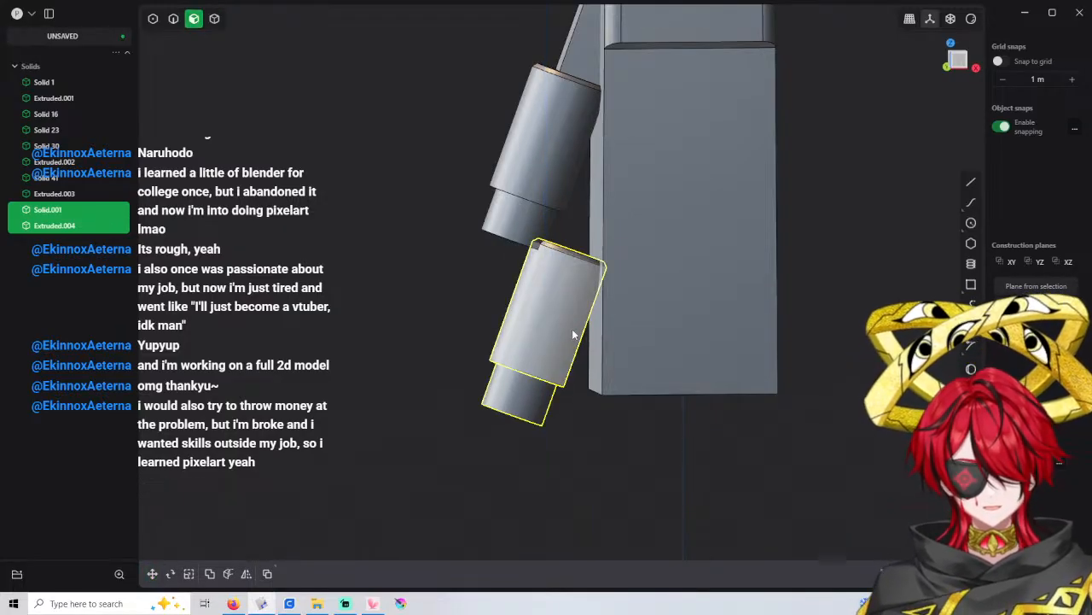
left_click(365, 301)
left_click(50, 212)
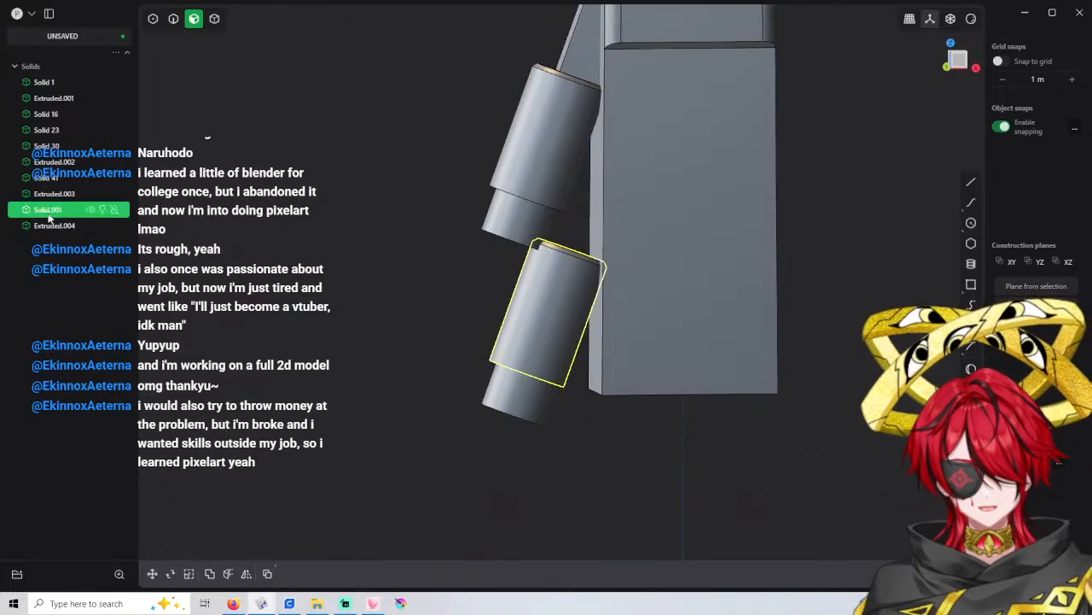
left_click(60, 226, "shift")
key("g")
key("z")
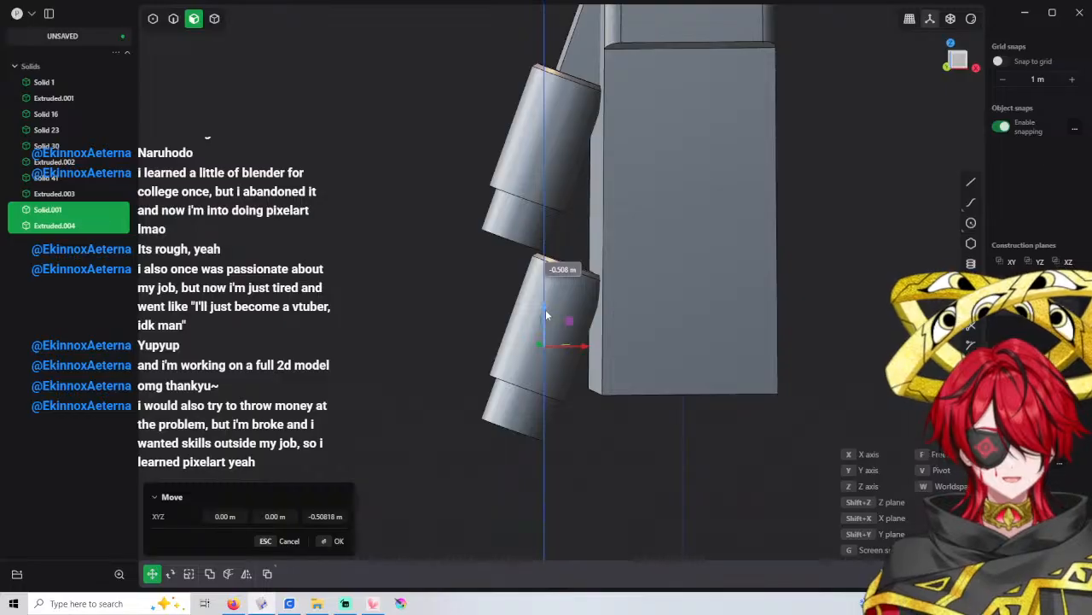
key("Escape")
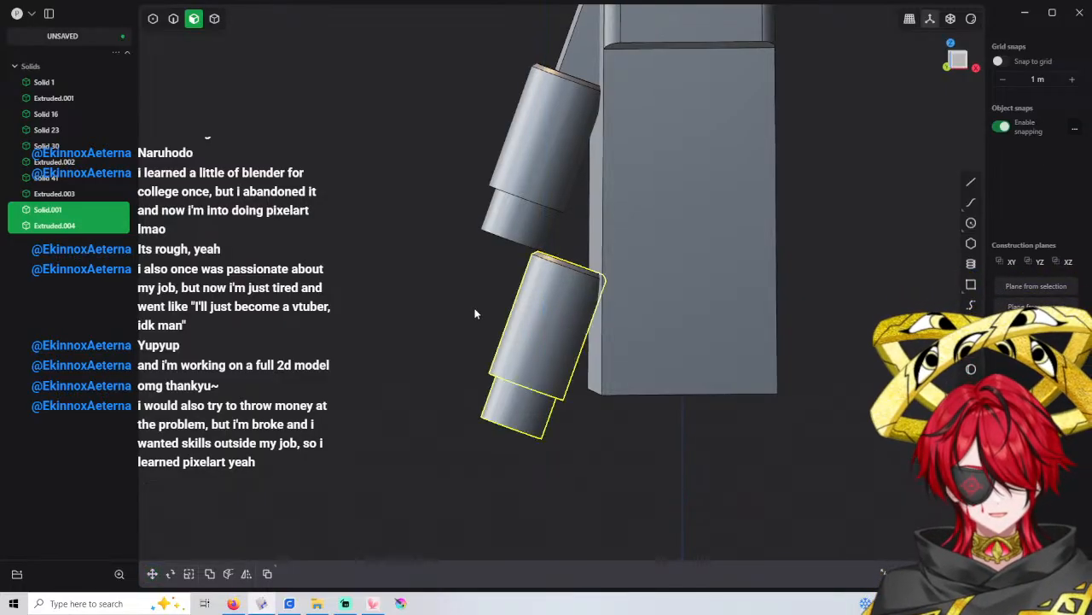
left_click_drag(589, 345, 602, 345)
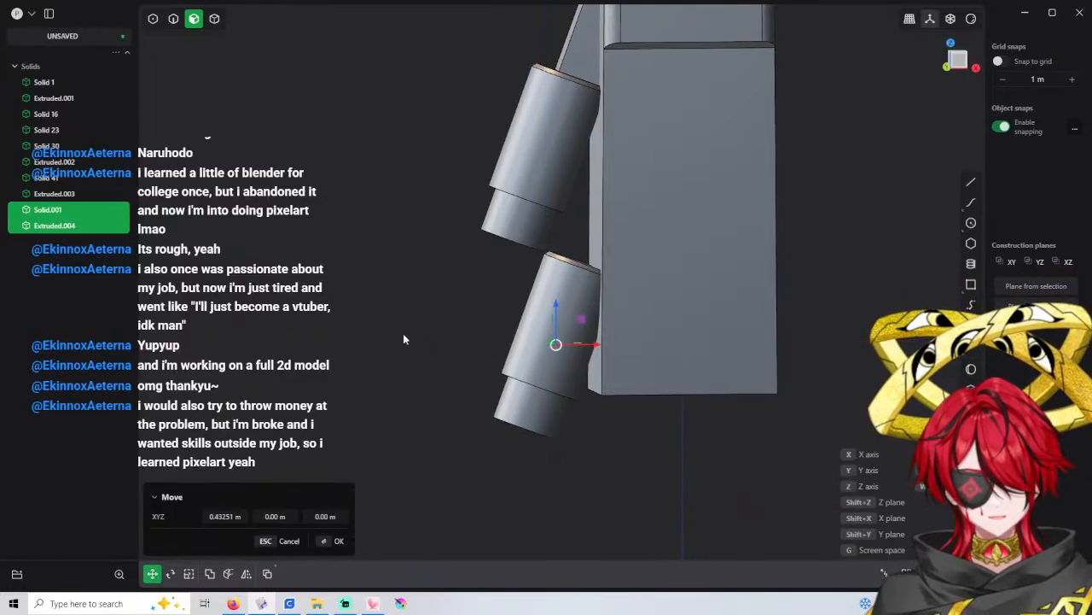
right_click(403, 334)
Offset the chamfer face on the lower cylinder's upper edge outward about 1.19 m to remove the chamfer
key("4")
key("3")
left_click(541, 325)
left_click_drag(521, 314, 567, 266)
left_click(566, 264)
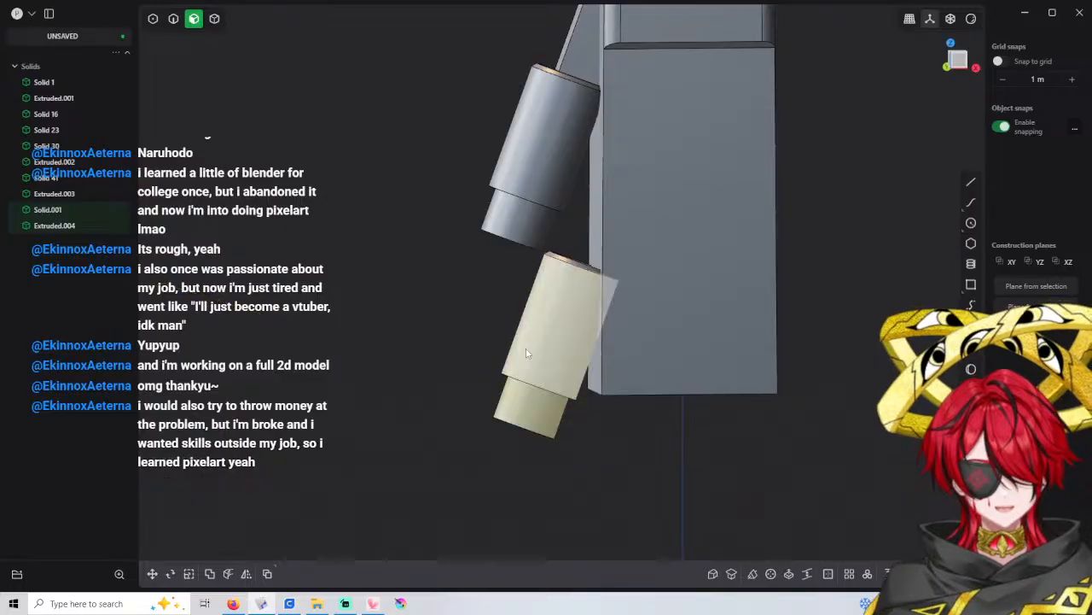
left_click(568, 263)
middle_click_drag(569, 263, 555, 286)
left_click_drag(556, 243, 549, 224)
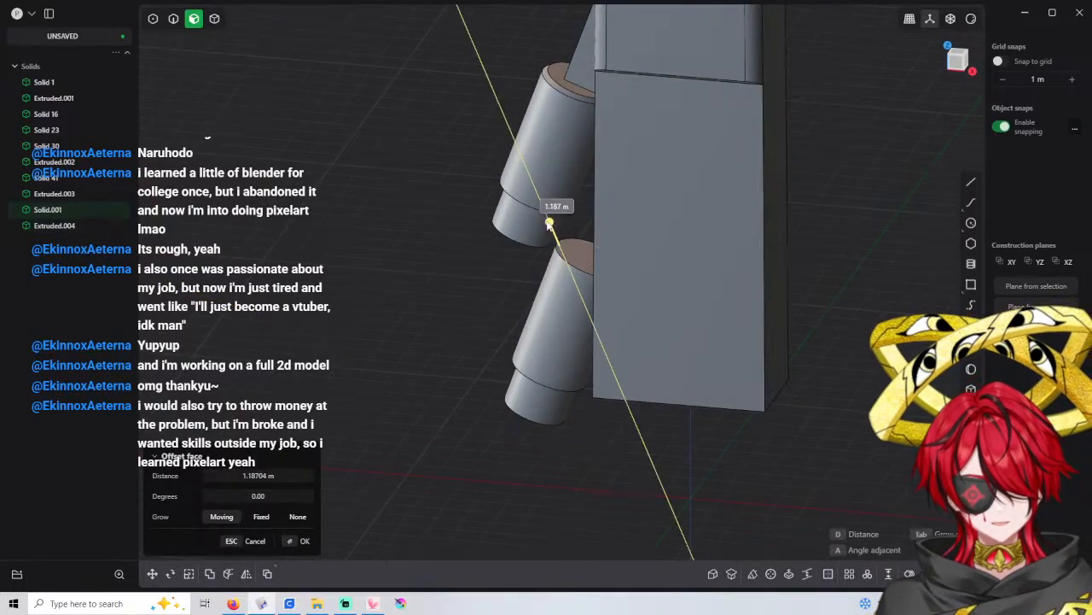
Offset the round side face of the lower cylinder's larger section outward by 0.5 m
left_click(548, 334)
middle_click_drag(539, 360, 575, 327)
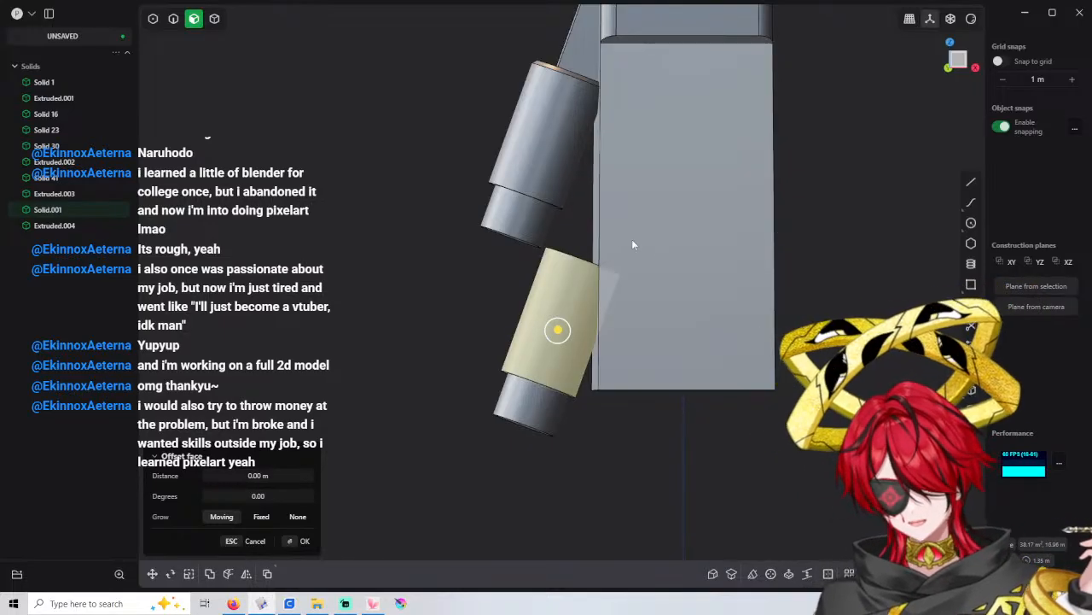
left_click_drag(558, 329, 563, 334)
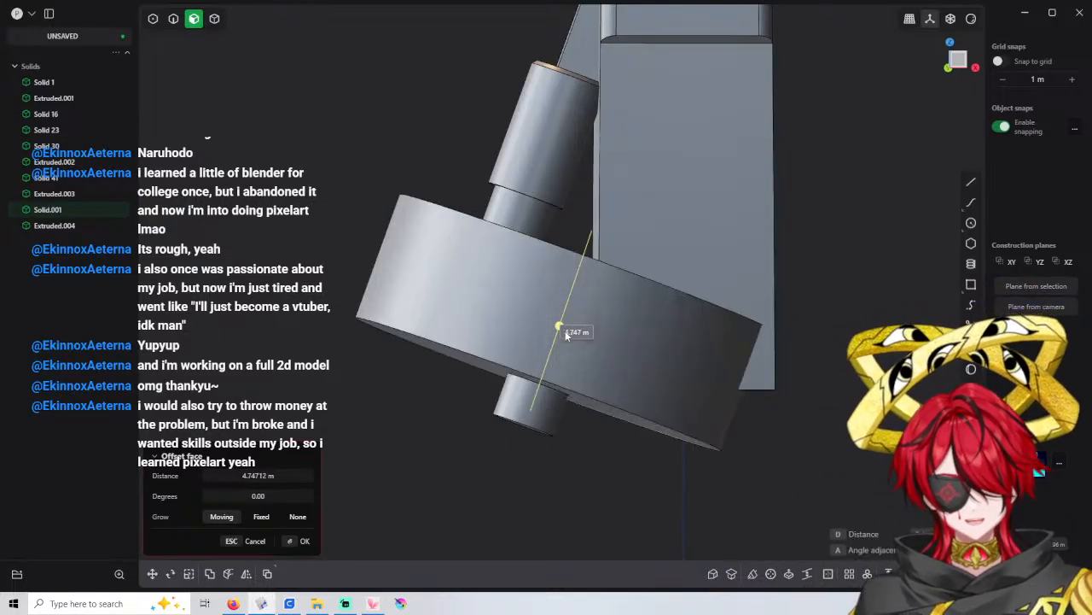
middle_click_drag(558, 324, 627, 385)
left_click_drag(651, 395, 632, 369)
middle_click_drag(633, 368, 570, 303)
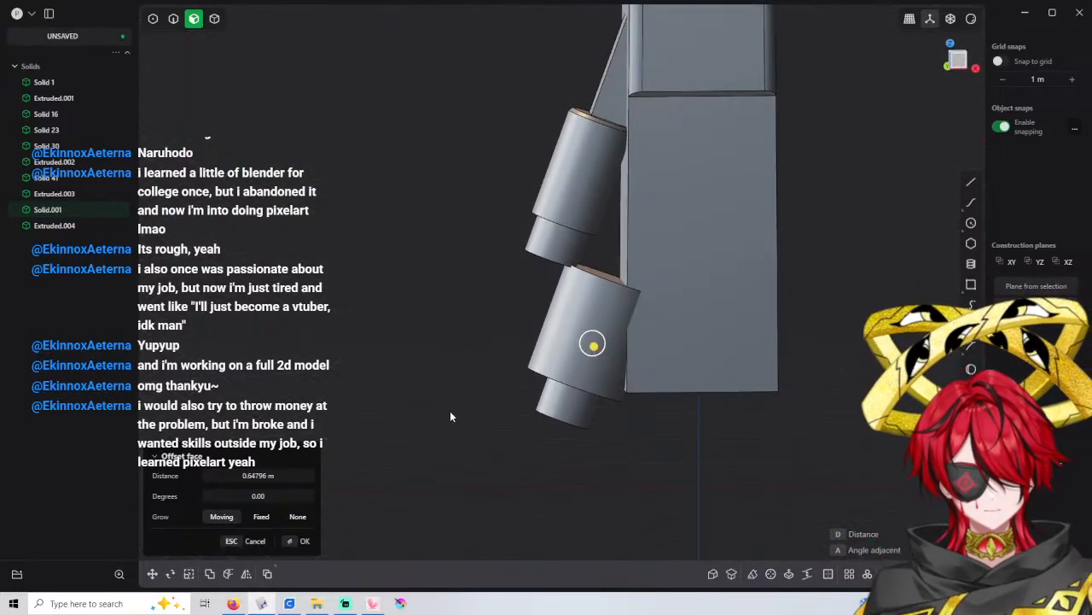
left_click(282, 475)
type("0.5")
key("Return")
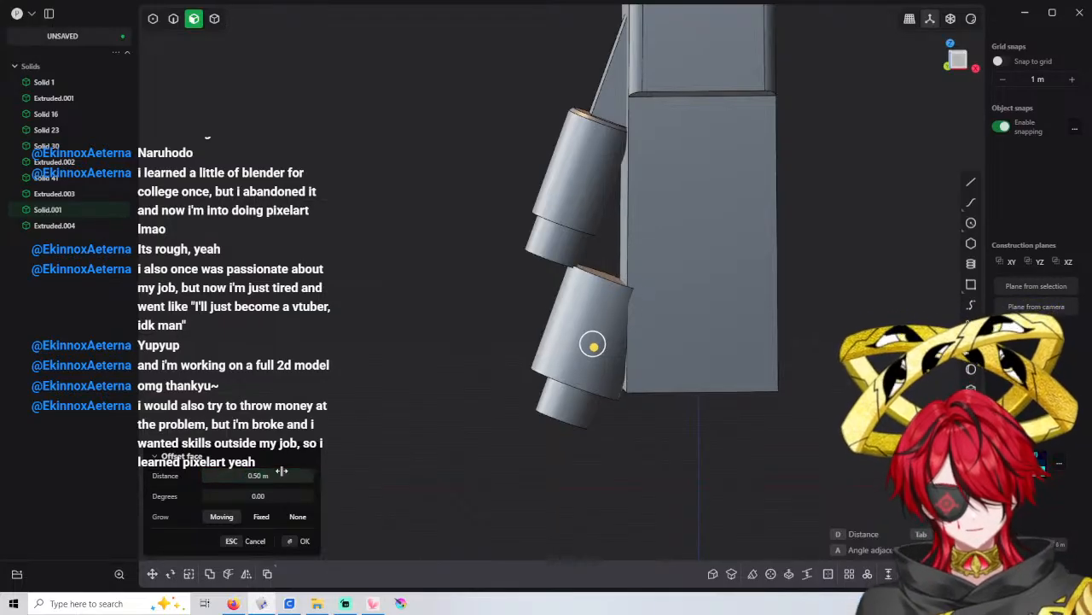
Move both sections of the lower cylinder up about 1.19 m and about 0.82 m toward the block
left_click(615, 324)
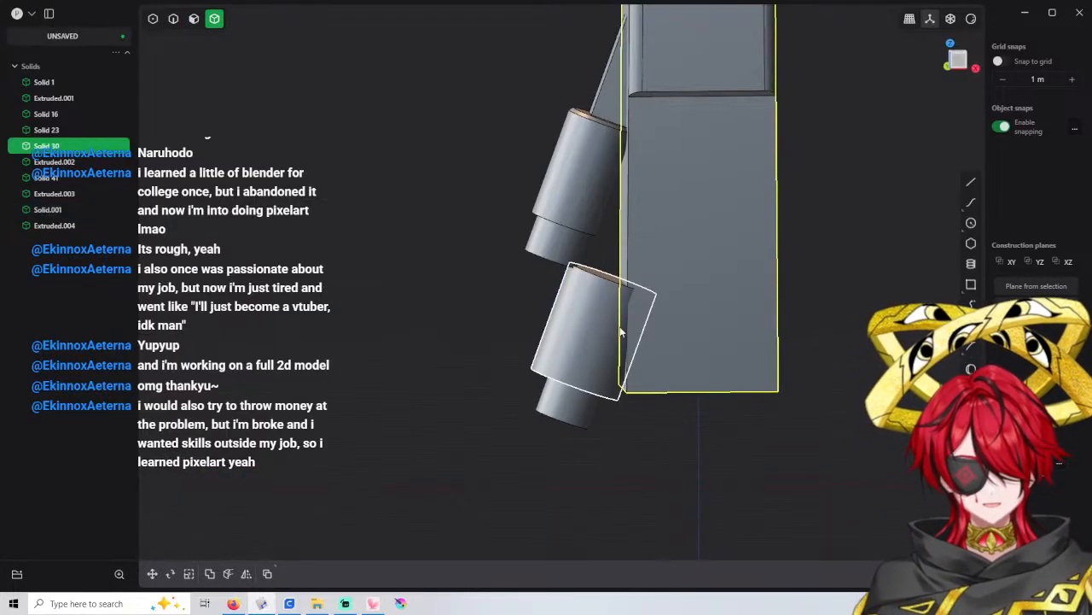
left_click(570, 386)
left_click(567, 400, "shift")
key("g")
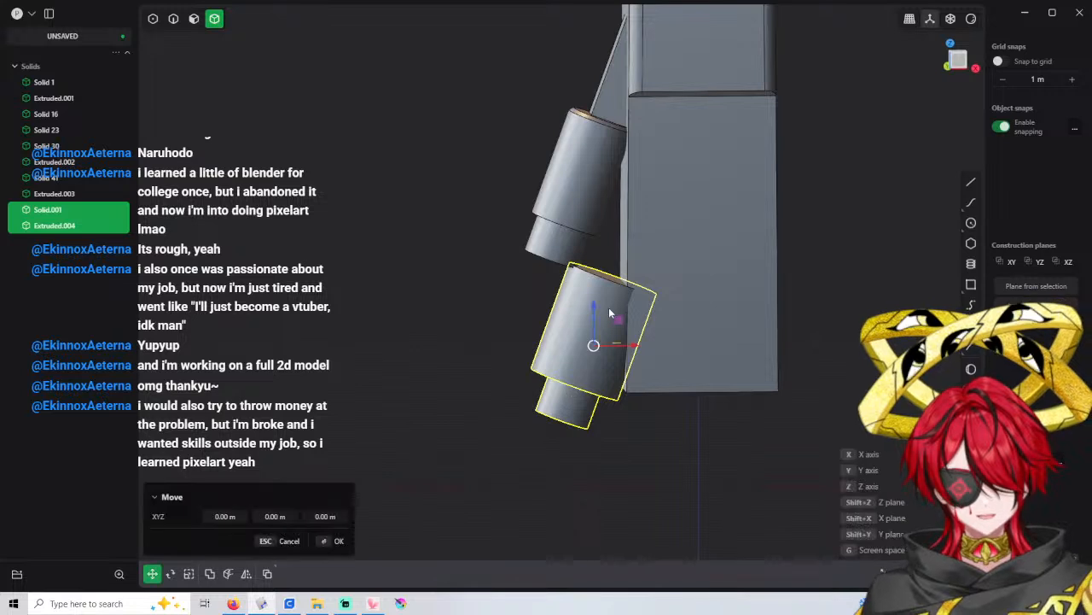
key("z")
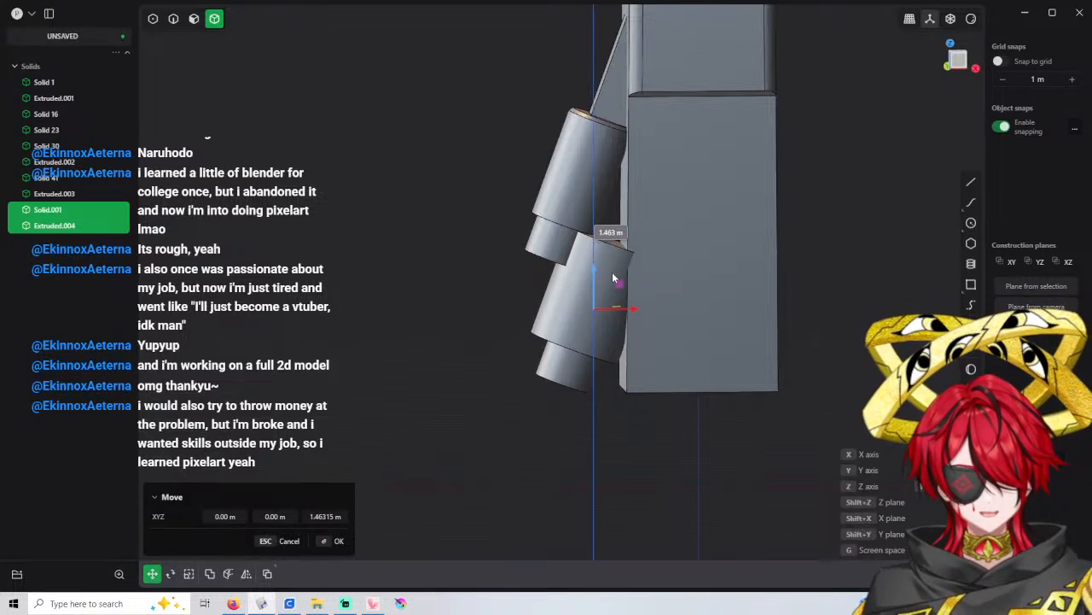
left_click_drag(613, 274, 649, 319)
scroll(578, 294, "up", 4)
mouse_move(580, 295)
middle_mouse_down()
mouse_move(604, 237)
mouse_move(577, 279)
middle_mouse_up()
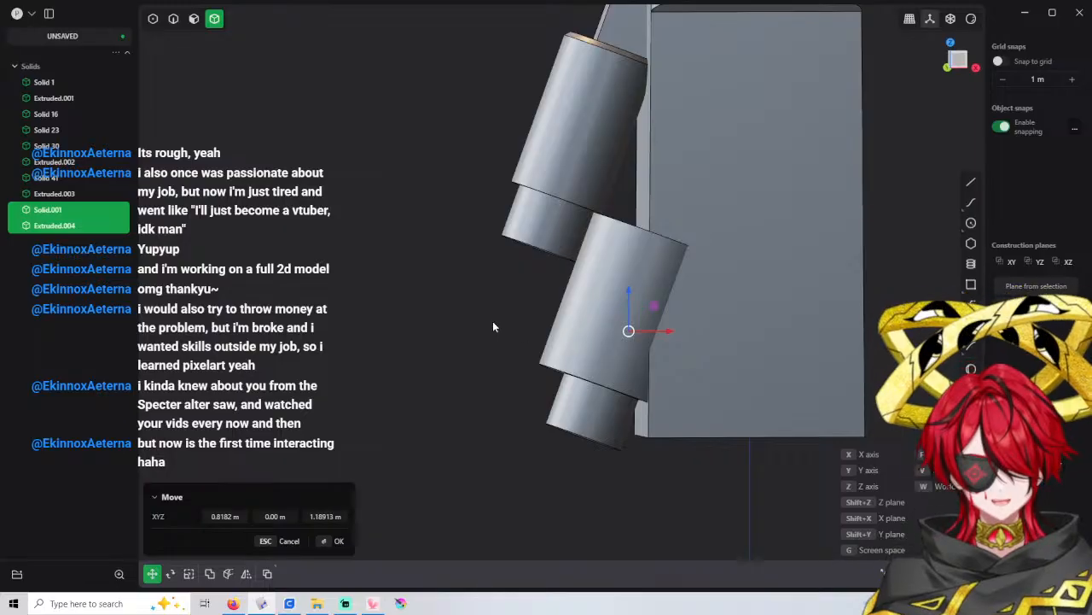
Set the vertical move of the lower cylinder sections to 1 m
left_click(338, 517)
type("0")
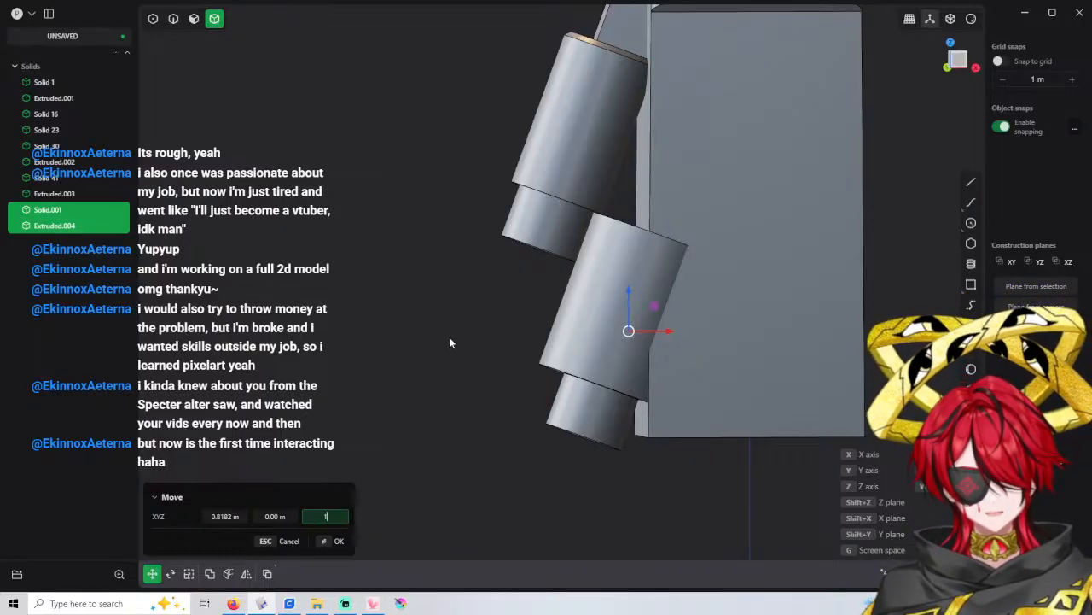
key("Return")
key("Return")
left_click(471, 333)
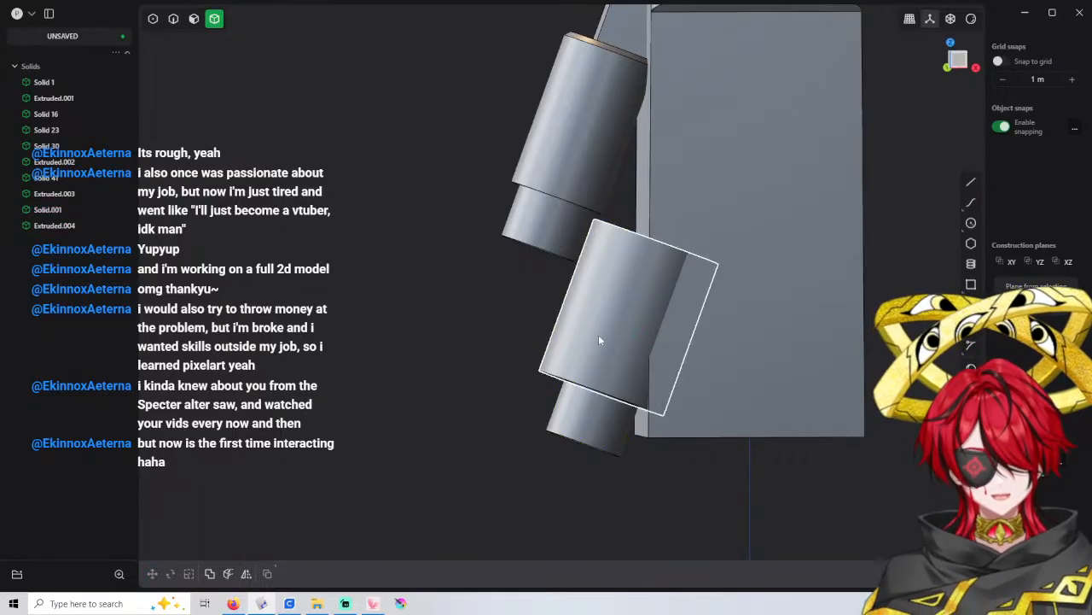
Offset the round side face of the lower cylinder's larger section outward by another 0.1 m
key("3")
left_click(634, 307)
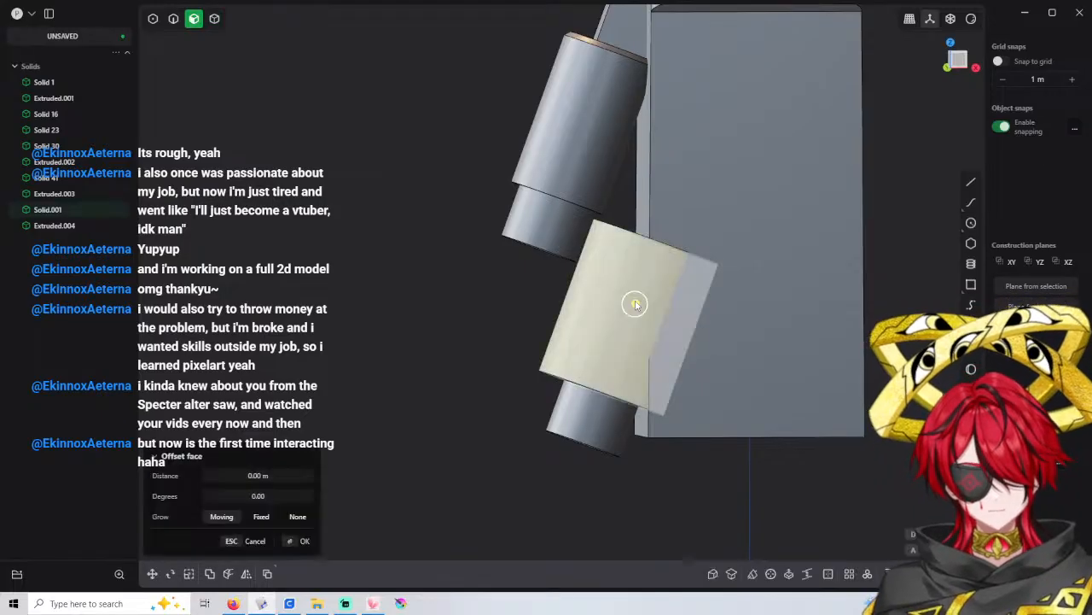
middle_click_drag(634, 307, 656, 333)
left_click_drag(646, 322, 641, 314)
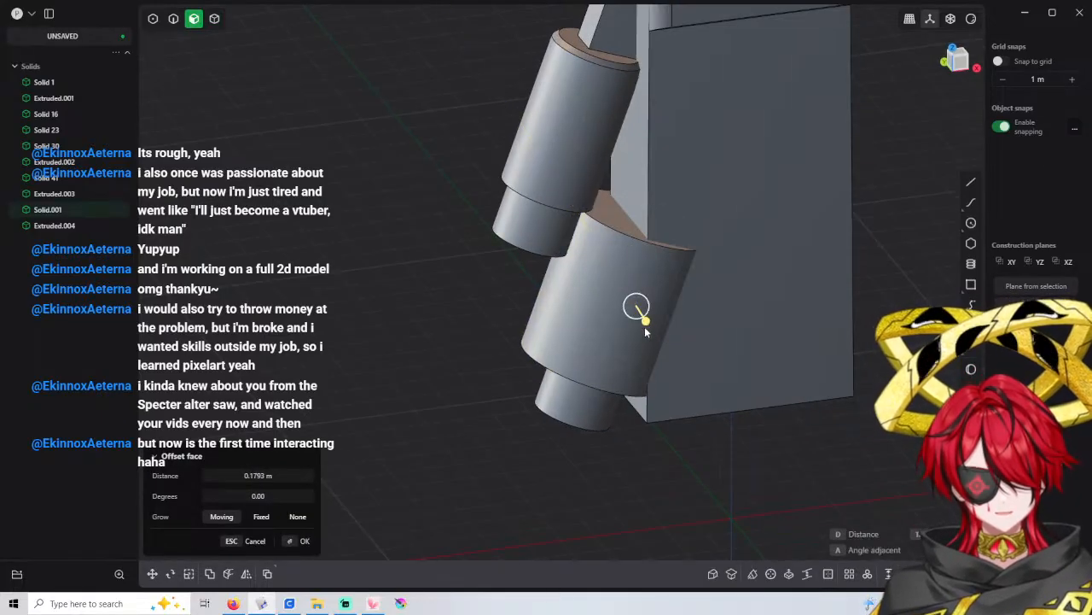
left_click(256, 475)
type("0")
key("Return")
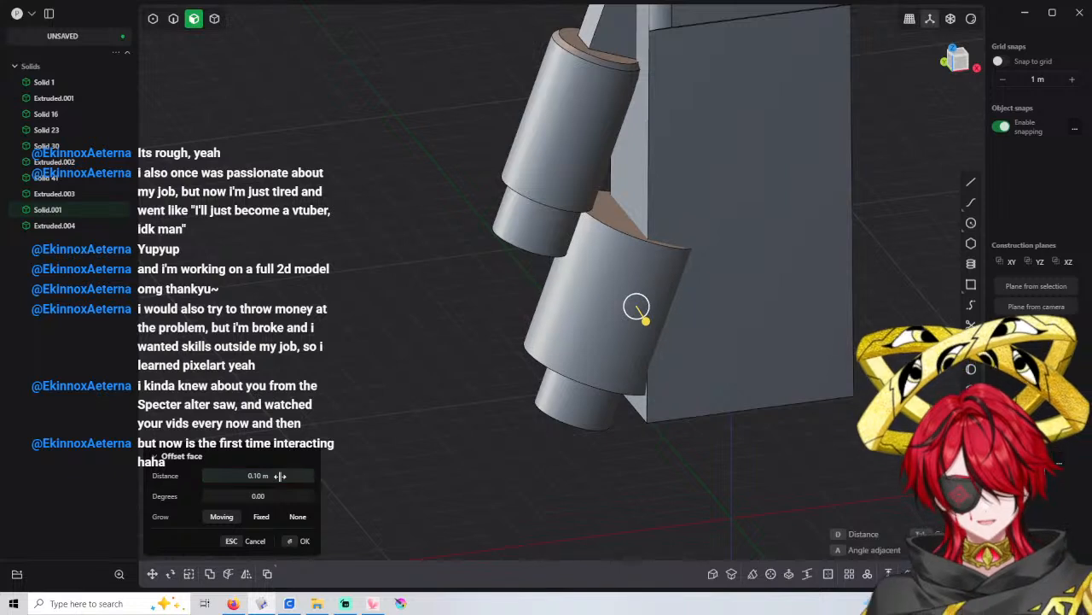
key("Escape")
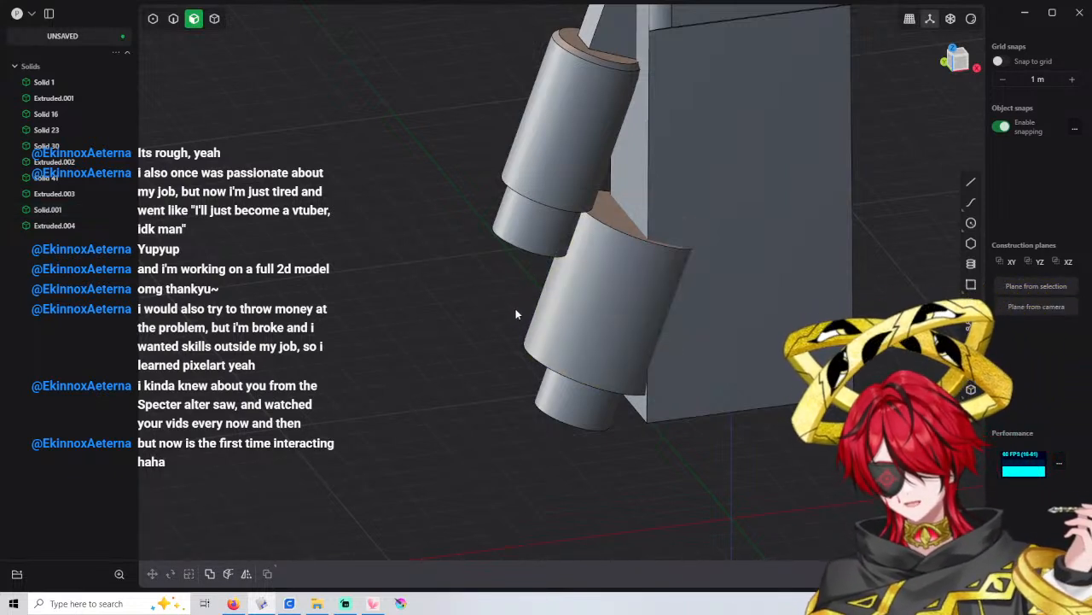
Offset the round side face of the lower cylinder's smaller section outward to nearly the larger section's width
middle_click_drag(681, 248, 633, 223)
middle_click_drag(545, 275, 515, 281)
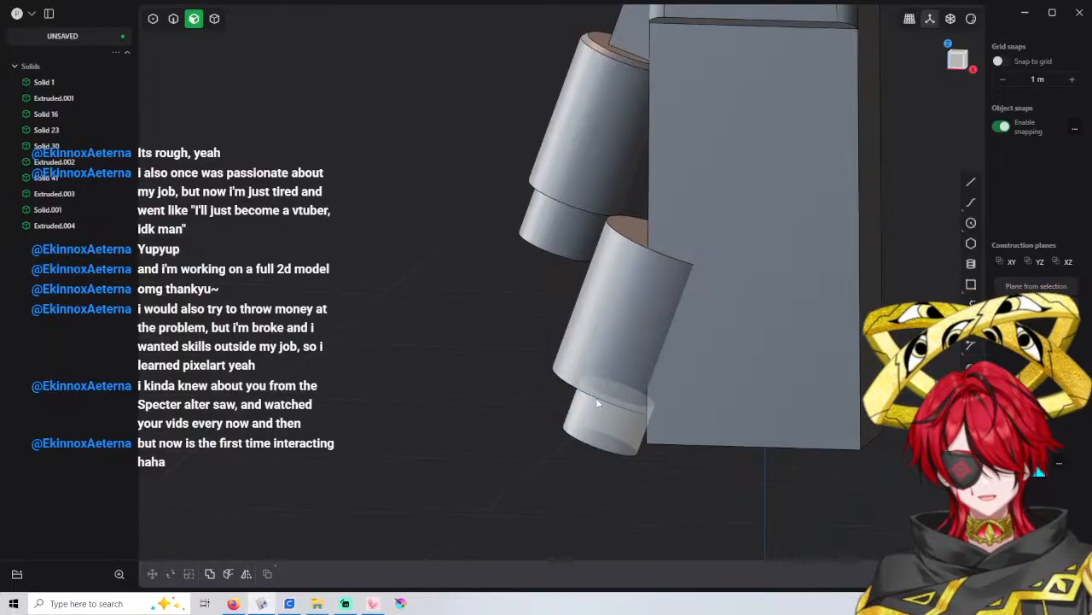
mouse_move(598, 413)
middle_mouse_down()
mouse_move(608, 403)
mouse_move(591, 422)
middle_mouse_up()
left_click(602, 423)
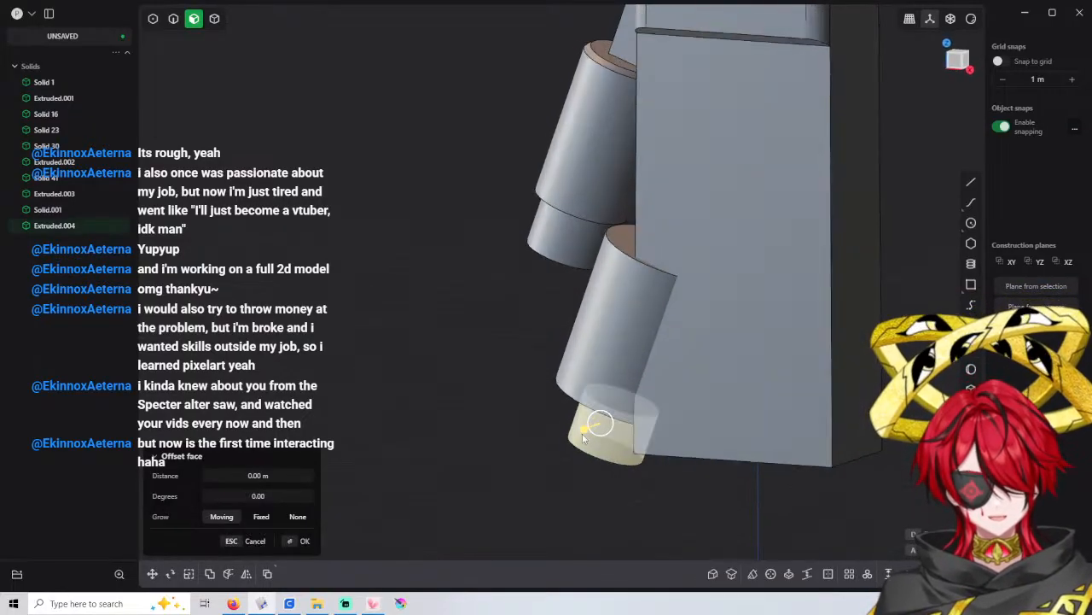
left_click_drag(591, 421, 576, 436)
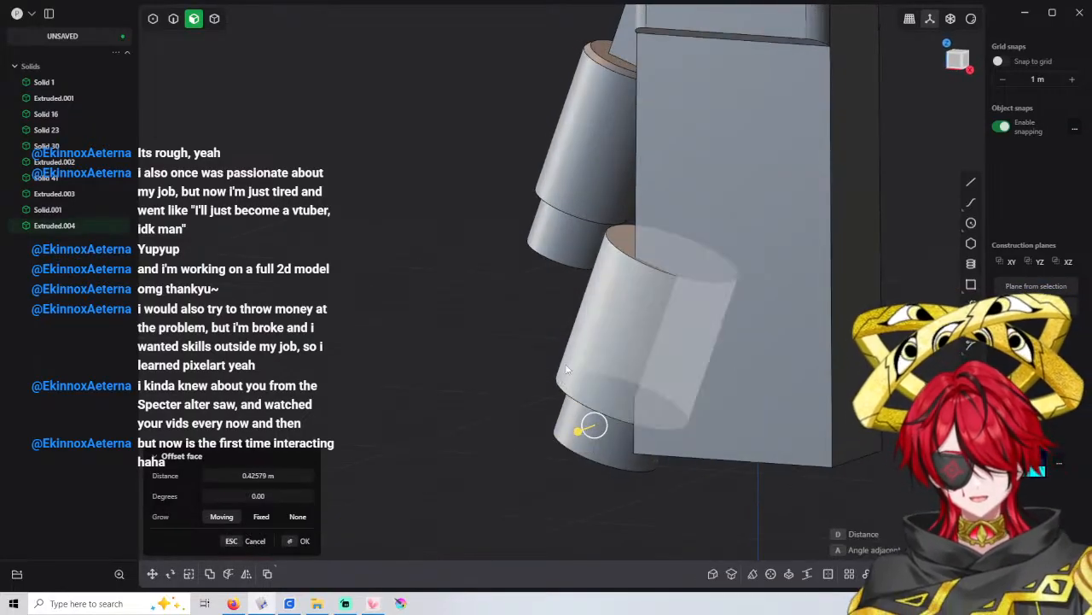
middle_click_drag(588, 345, 620, 333)
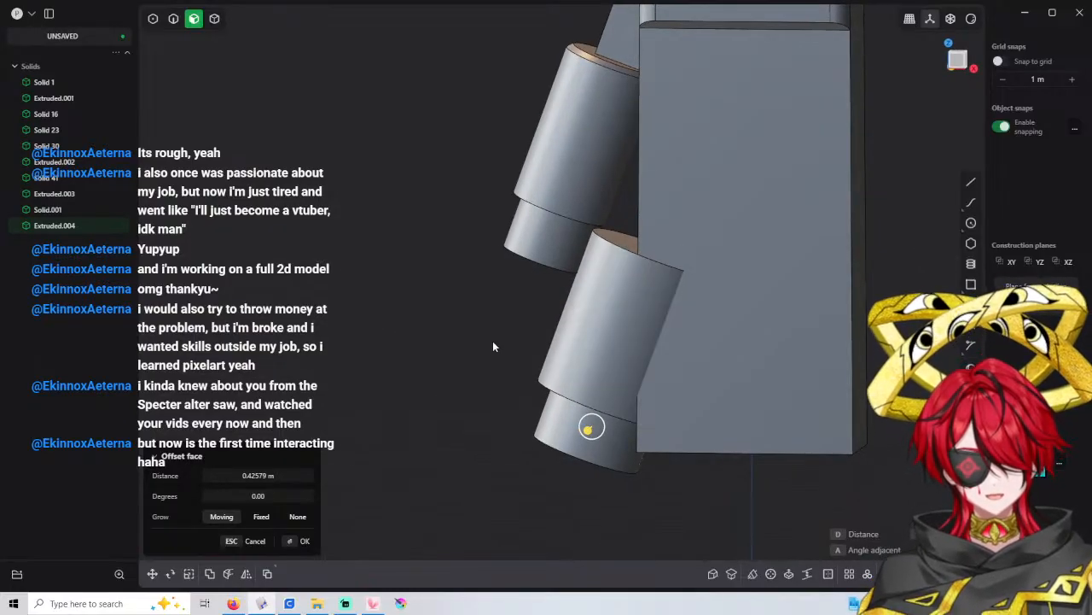
left_click(285, 475)
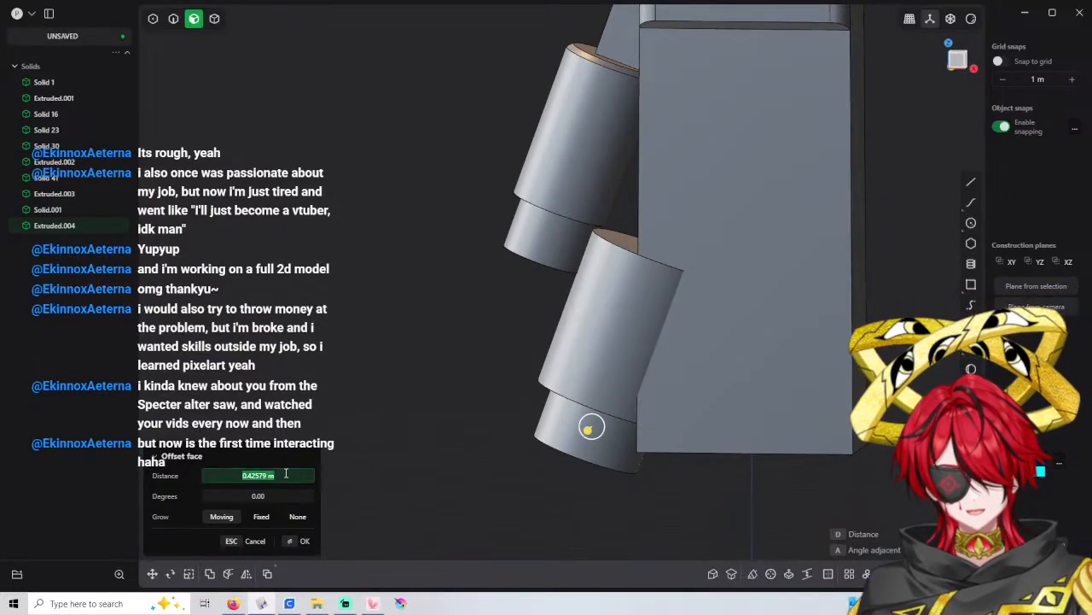
type("0")
key("Return")
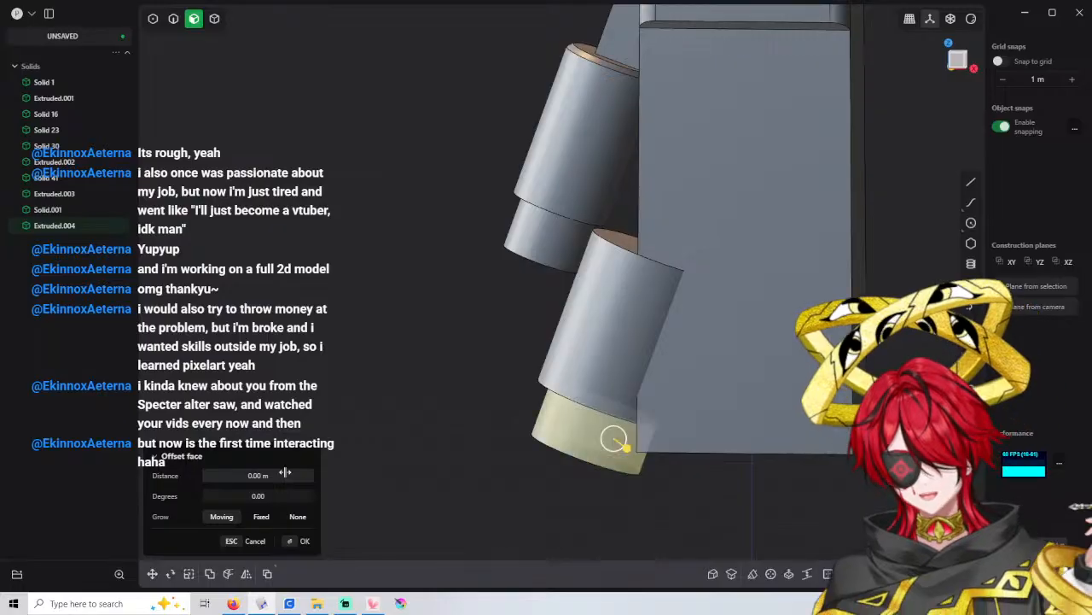
left_click(396, 375)
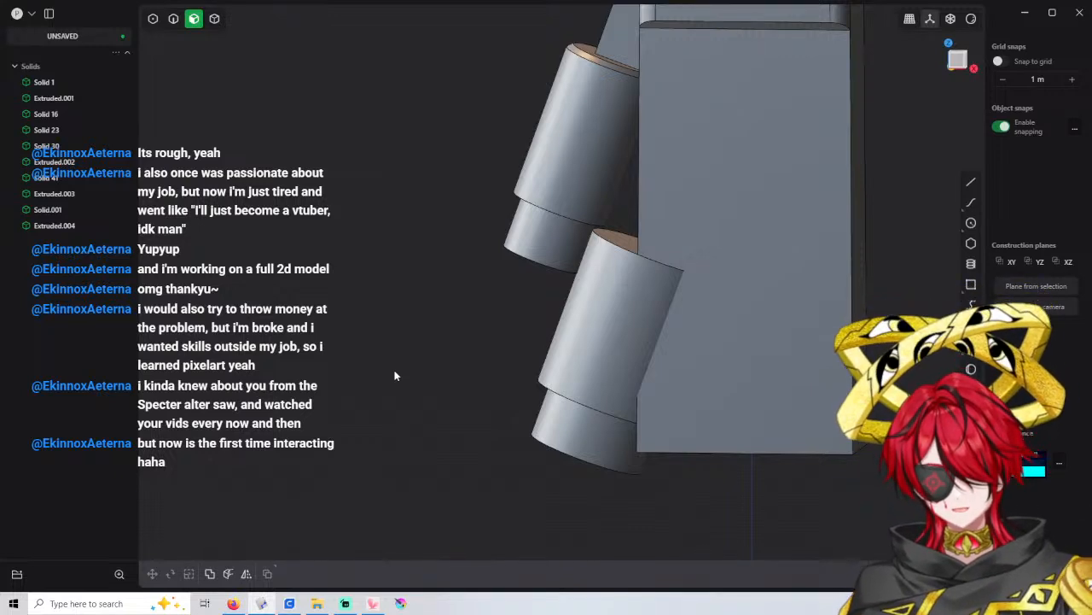
Offset the bottom face of the lower cylinder's larger section inward by 1 m to shorten it
middle_click_drag(512, 332, 564, 294)
left_click(558, 389)
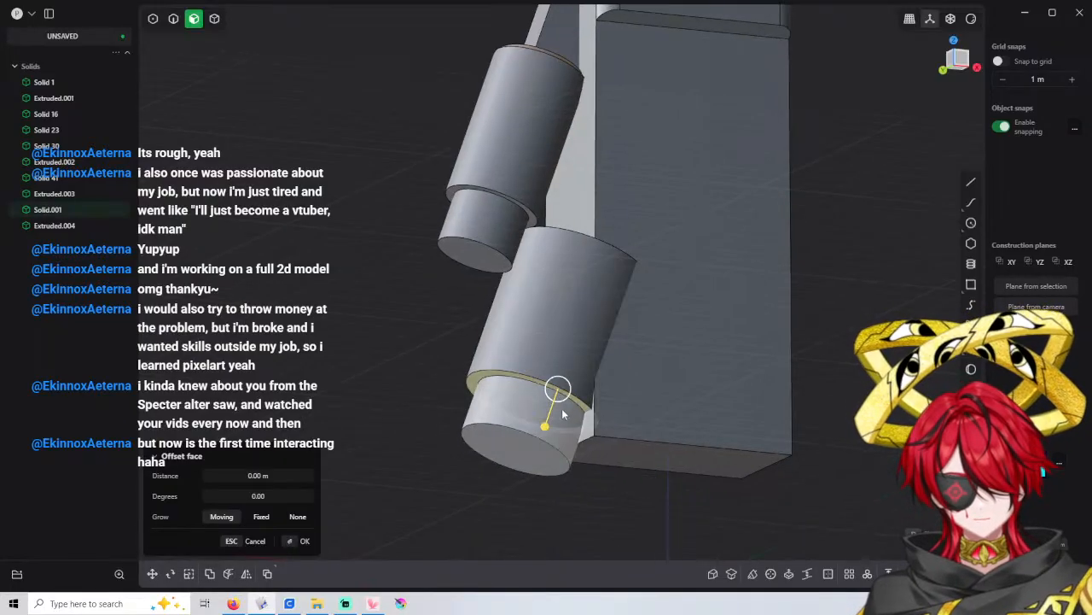
left_click_drag(564, 414, 569, 392)
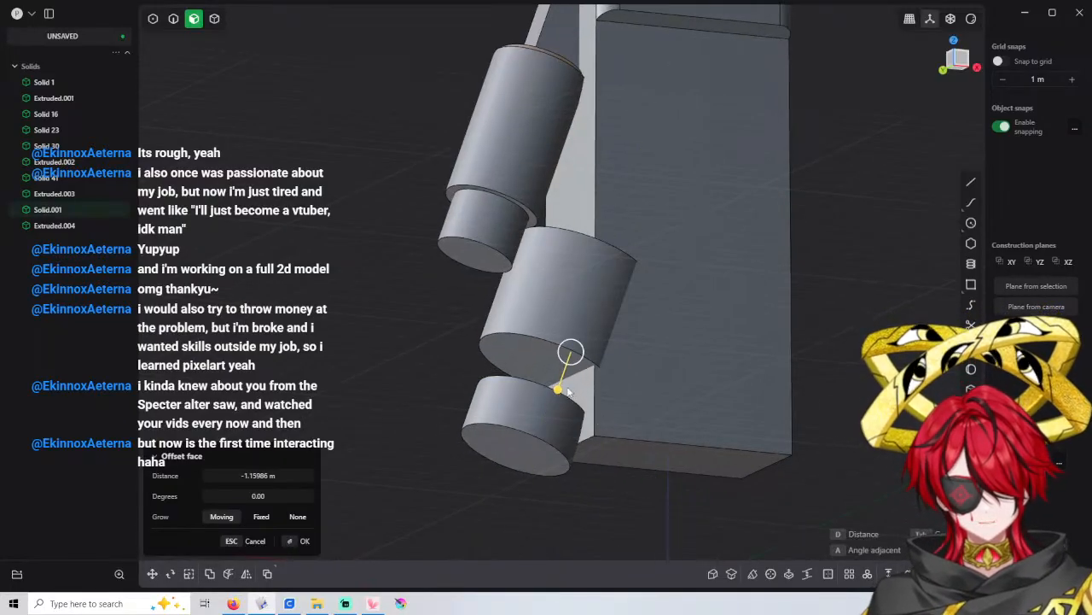
middle_click_drag(569, 391, 475, 405)
key("Return")
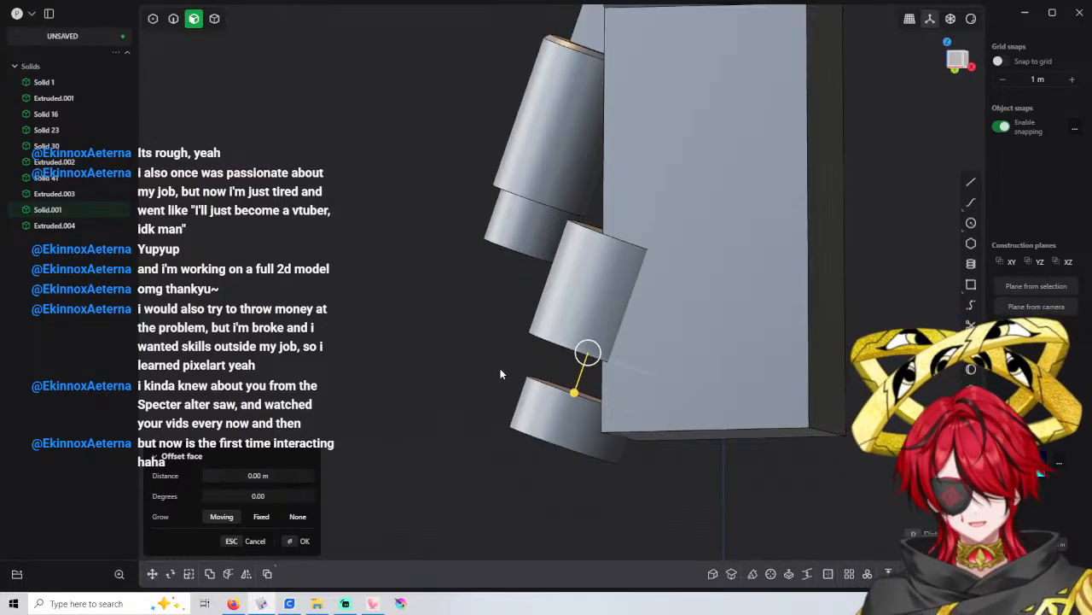
middle_click_drag(507, 376, 523, 455)
left_click_drag(523, 455, 537, 422)
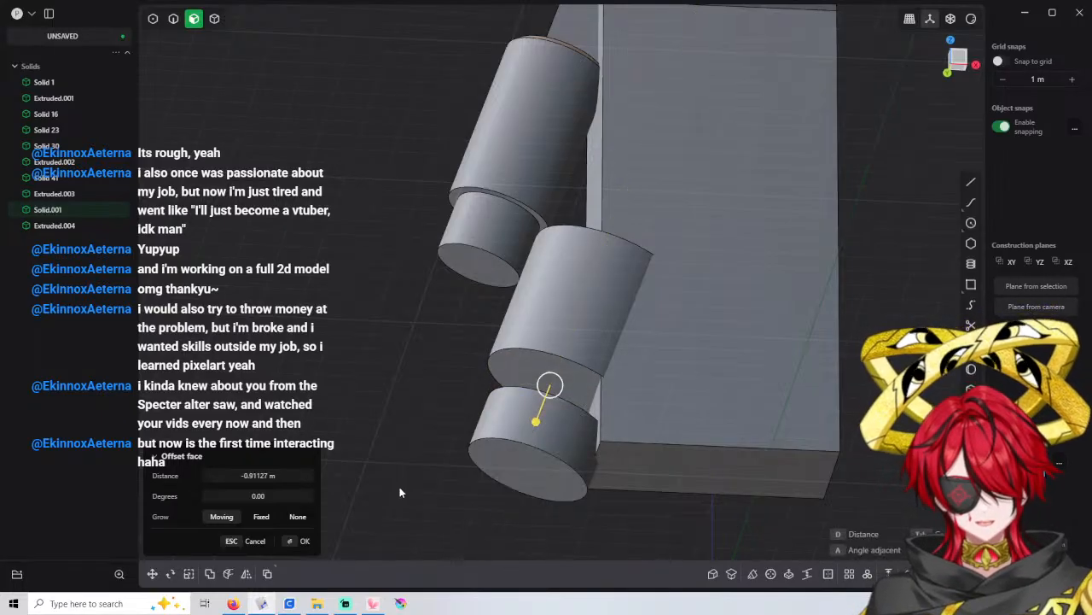
left_click(308, 472)
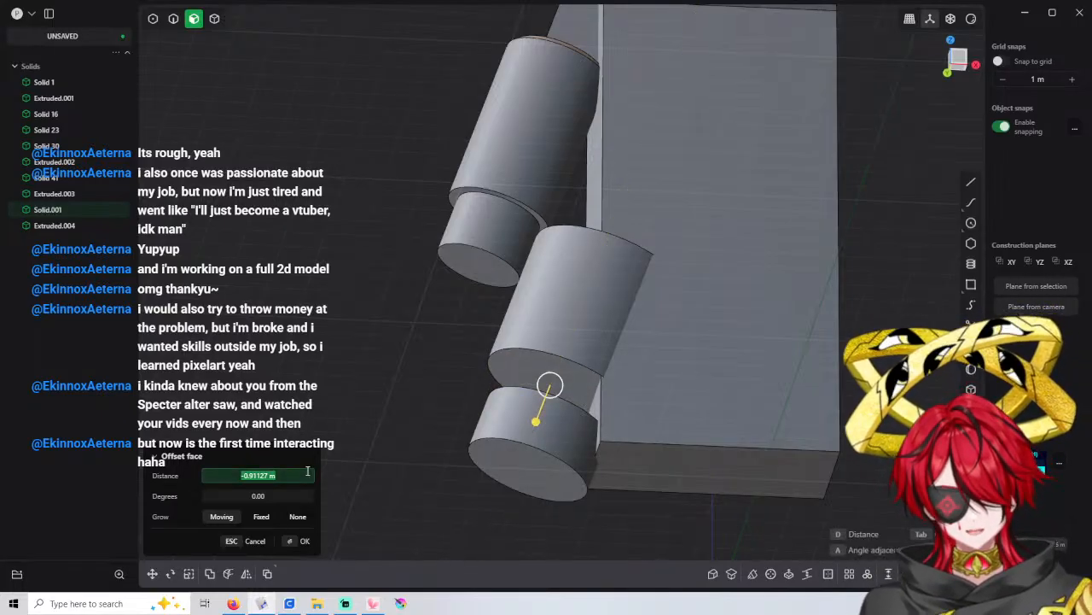
type("-1")
key("Return")
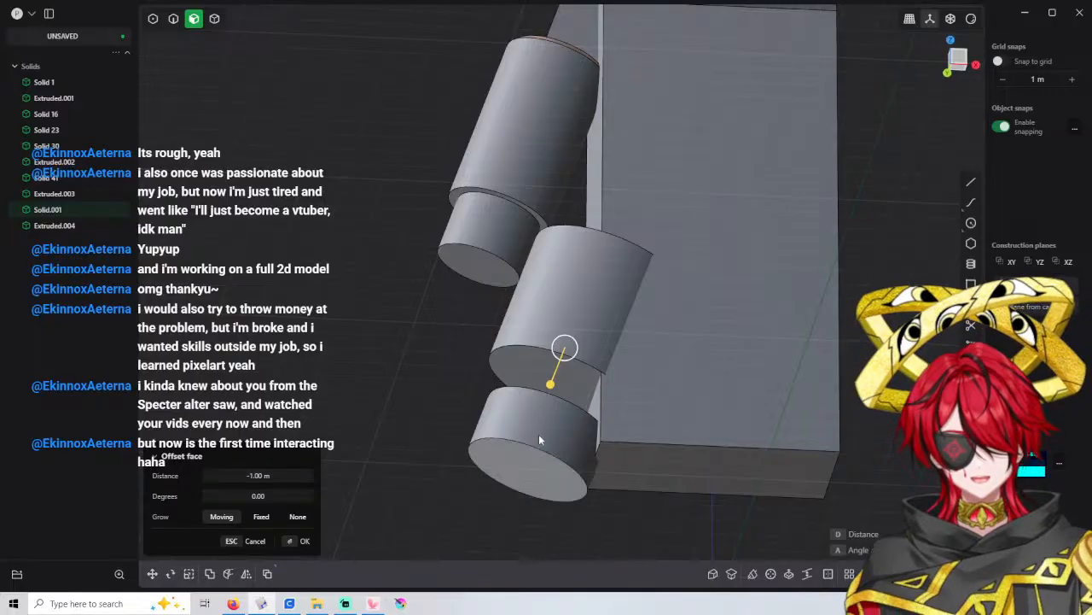
Change the inward offset of the larger section's bottom face to -1.5 m
middle_click_drag(538, 434, 639, 338)
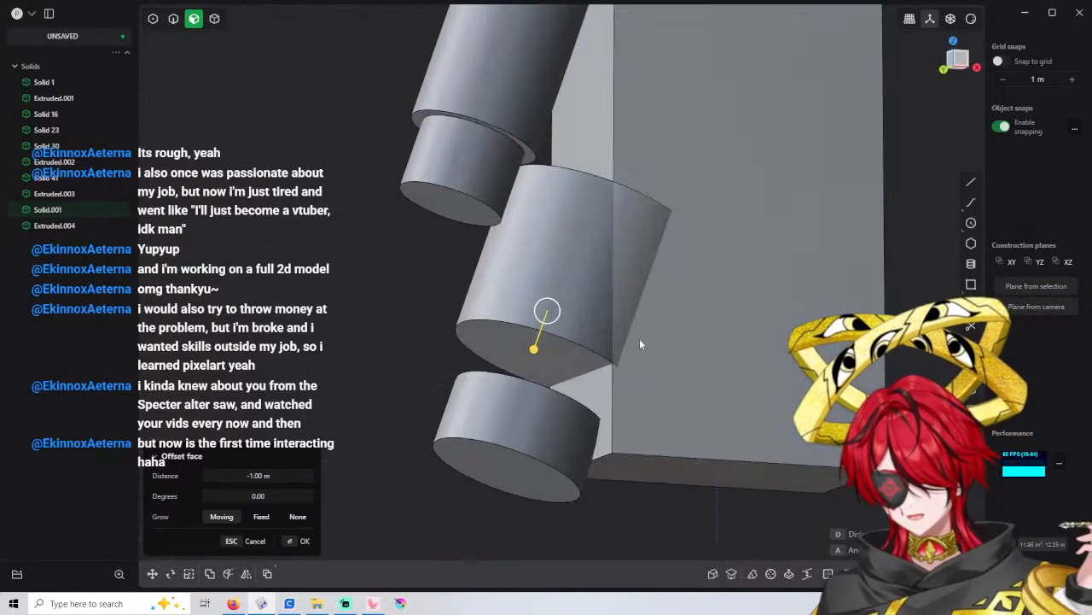
left_click_drag(540, 348, 497, 379)
left_click(242, 474)
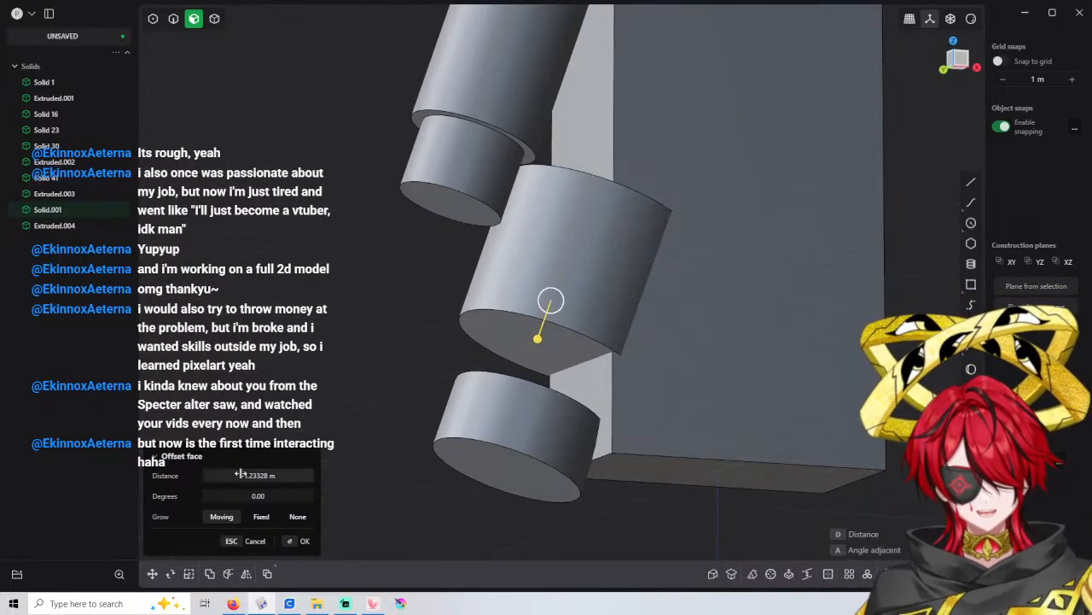
type("-1")
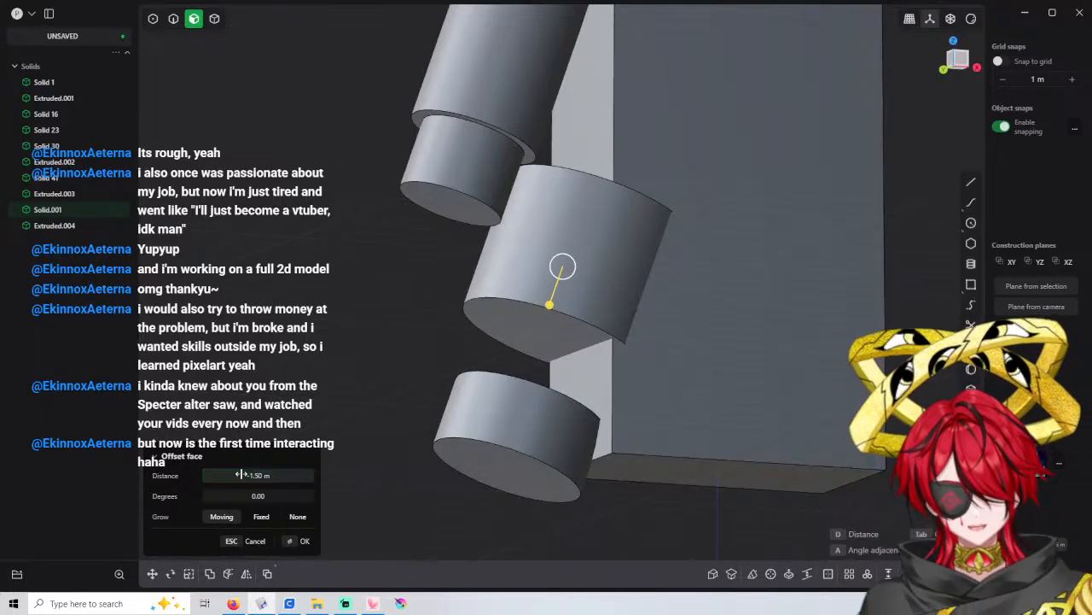
key("Return")
Offset the top face of the lower cylinder's smaller section upward to close the gap to the larger section
middle_click_drag(512, 368, 515, 405)
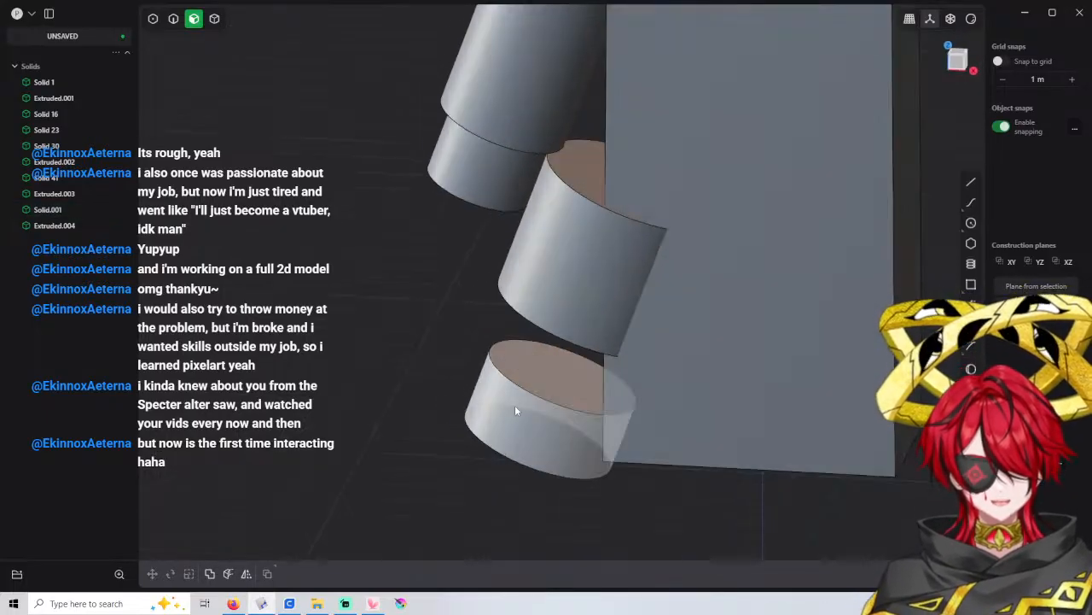
left_click(574, 395)
left_click_drag(596, 328, 626, 287)
right_click(441, 308)
middle_click_drag(441, 308, 489, 288)
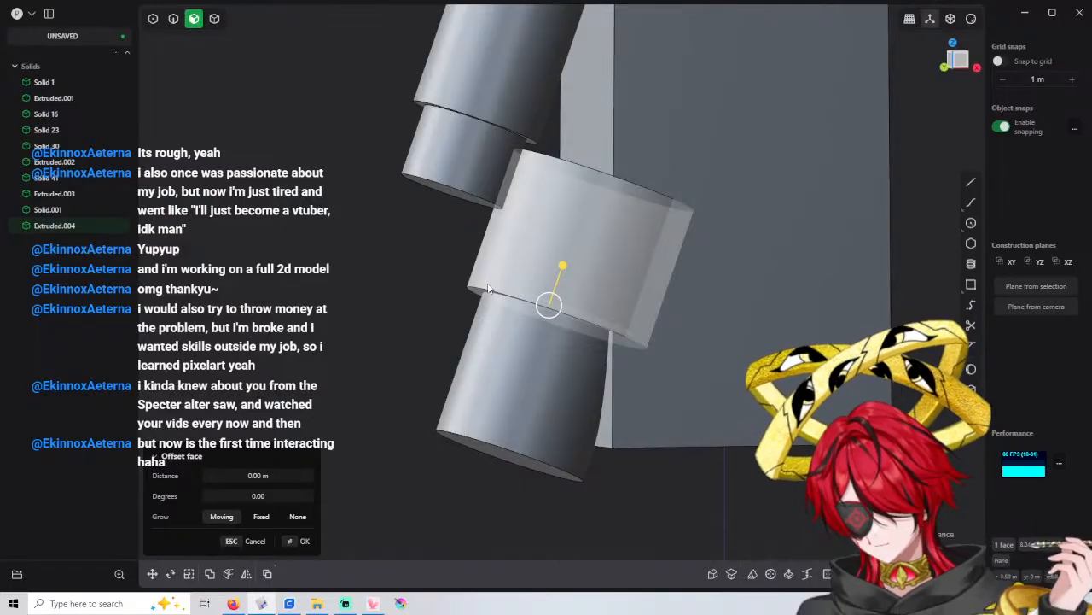
left_click(406, 319)
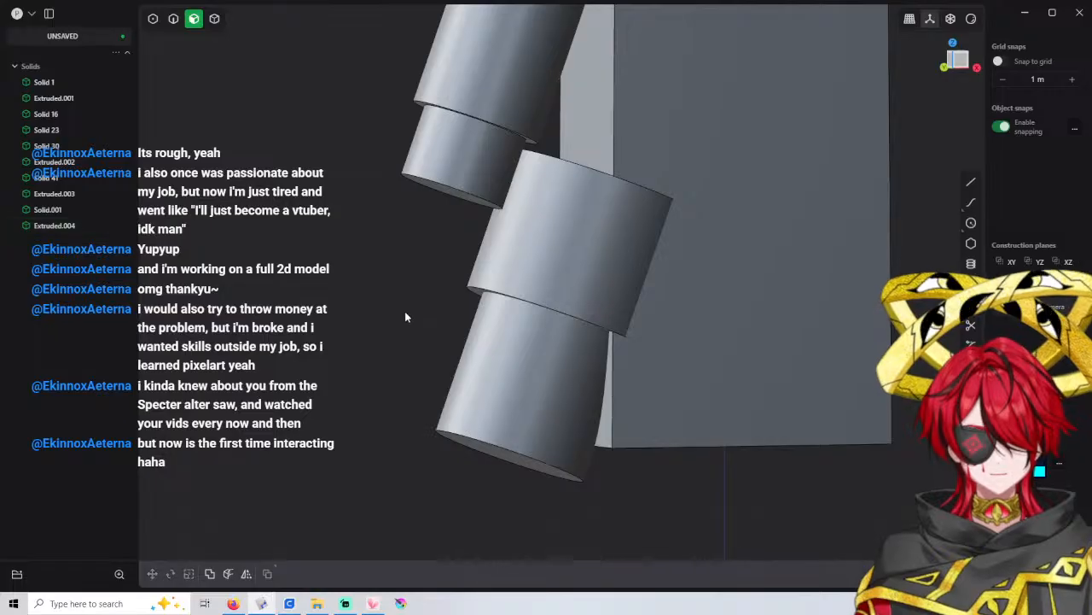
Examine the bottom block and both stepped cylinders from several angles and distances
middle_click_drag(552, 294, 431, 315)
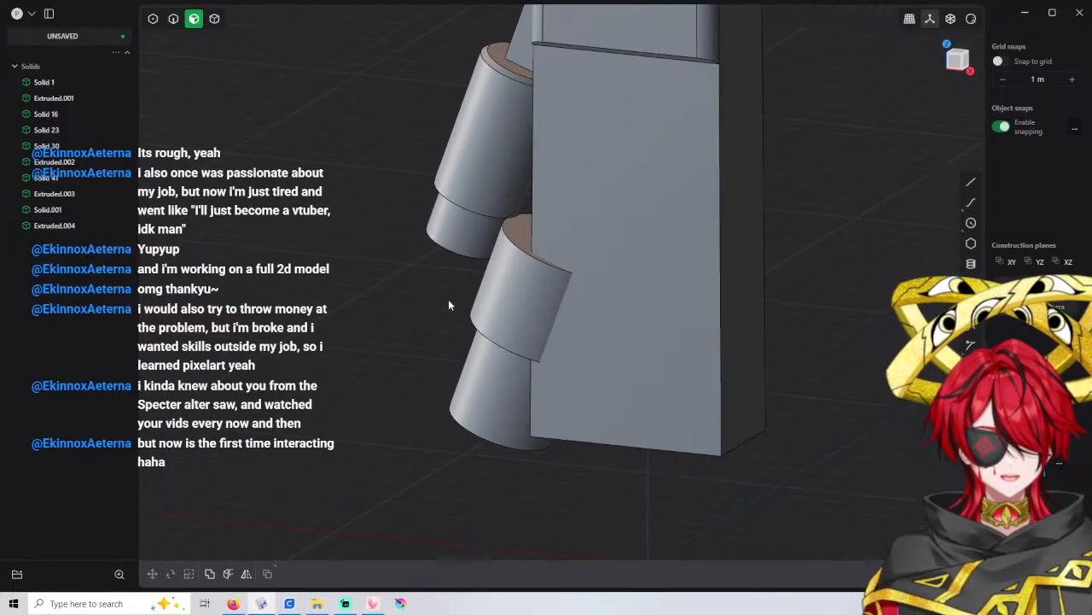
middle_click_drag(505, 325, 636, 298)
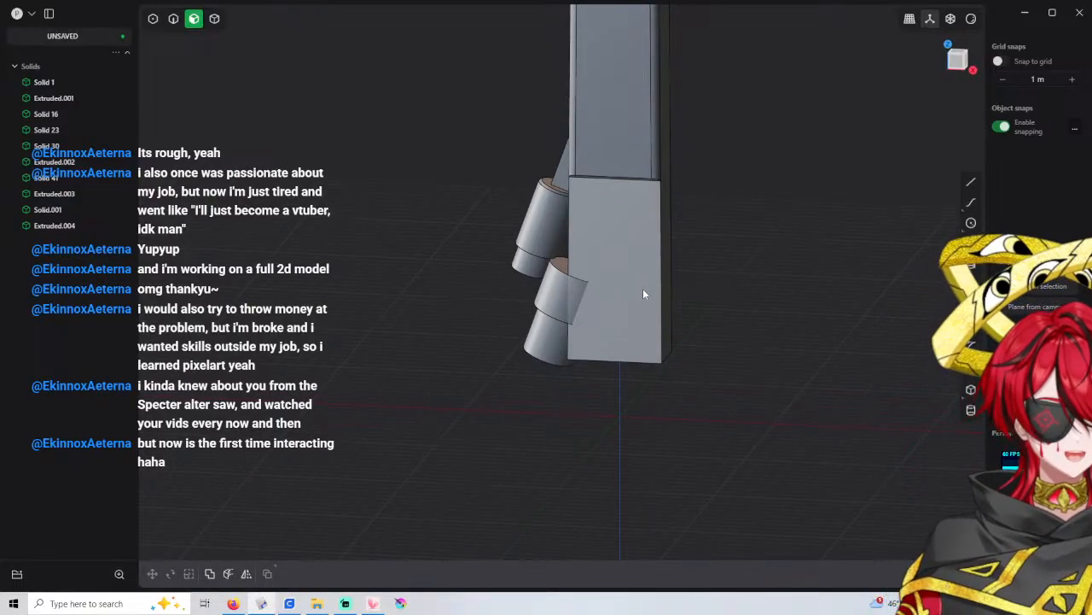
scroll(693, 290, "down", 2)
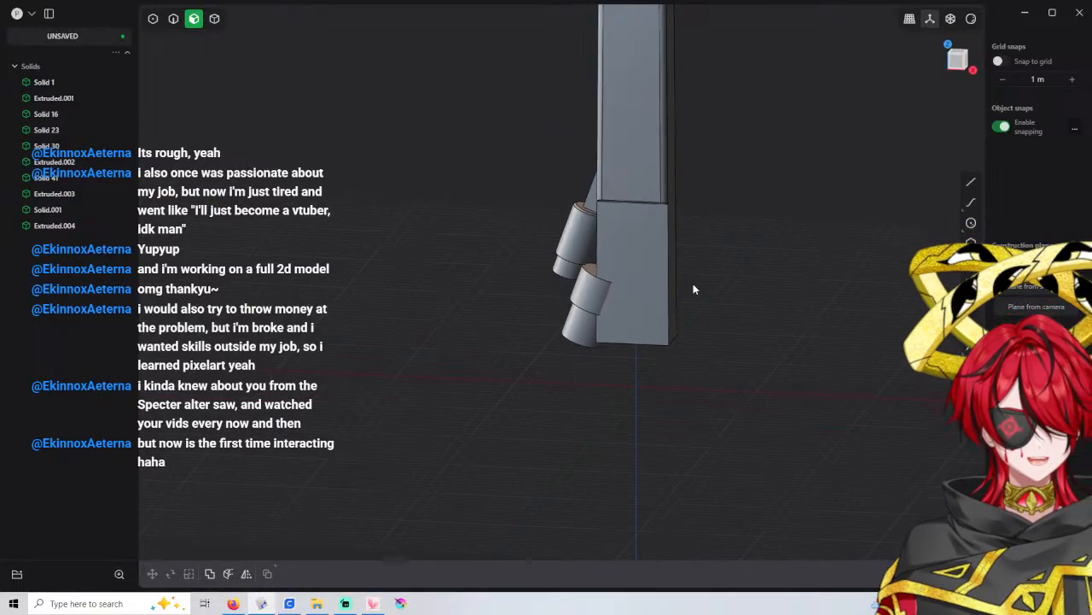
scroll(693, 290, "up", 1)
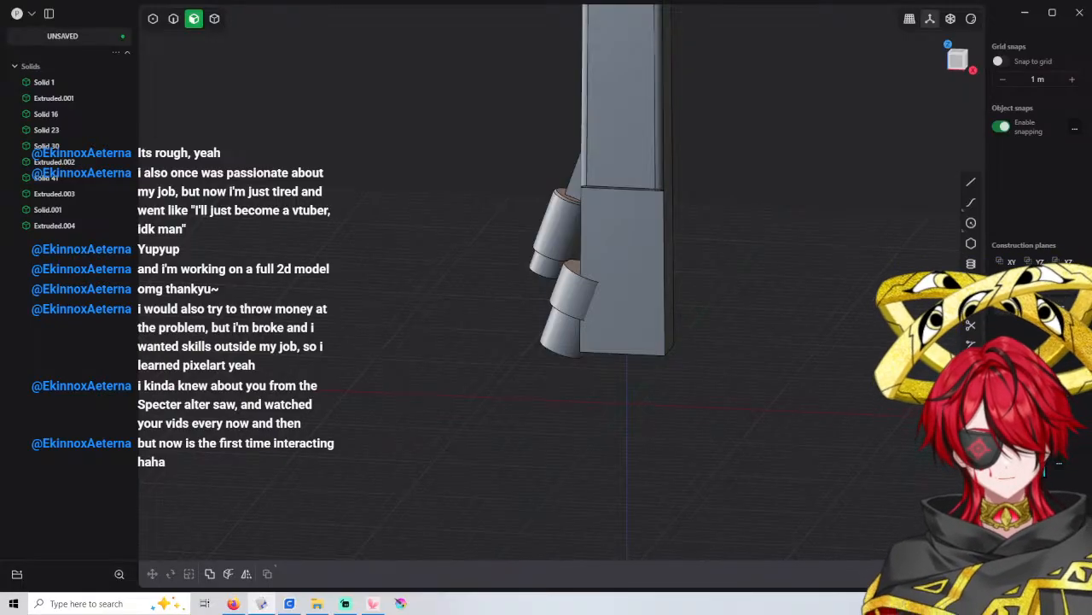
left_click_drag(756, 2, 828, 0)
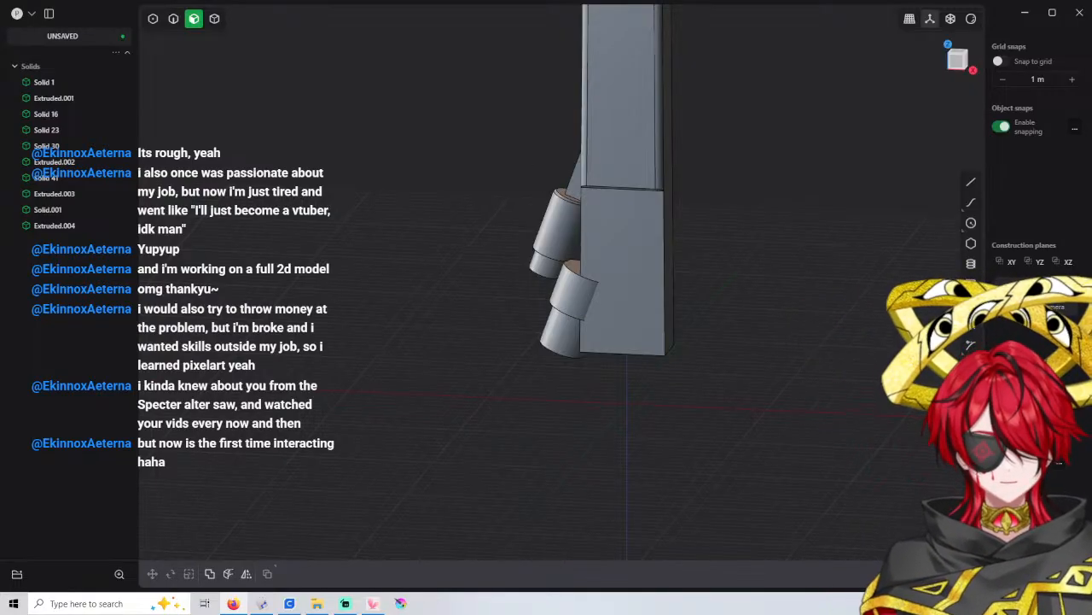
scroll(564, 192, "up", 5)
middle_click_drag(620, 200, 492, 160, "shift")
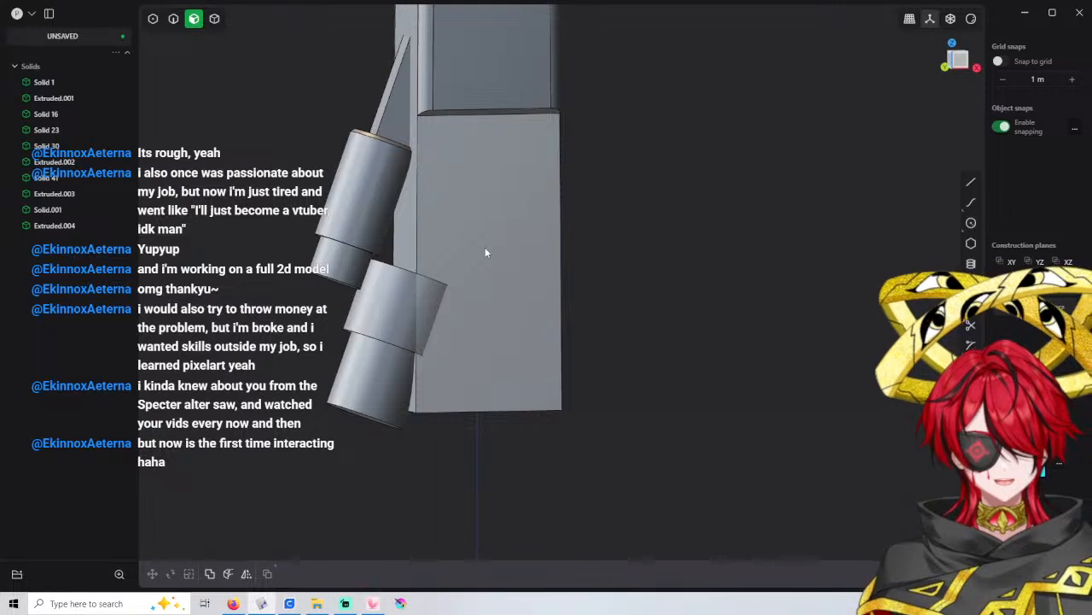
middle_click_drag(582, 237, 460, 248)
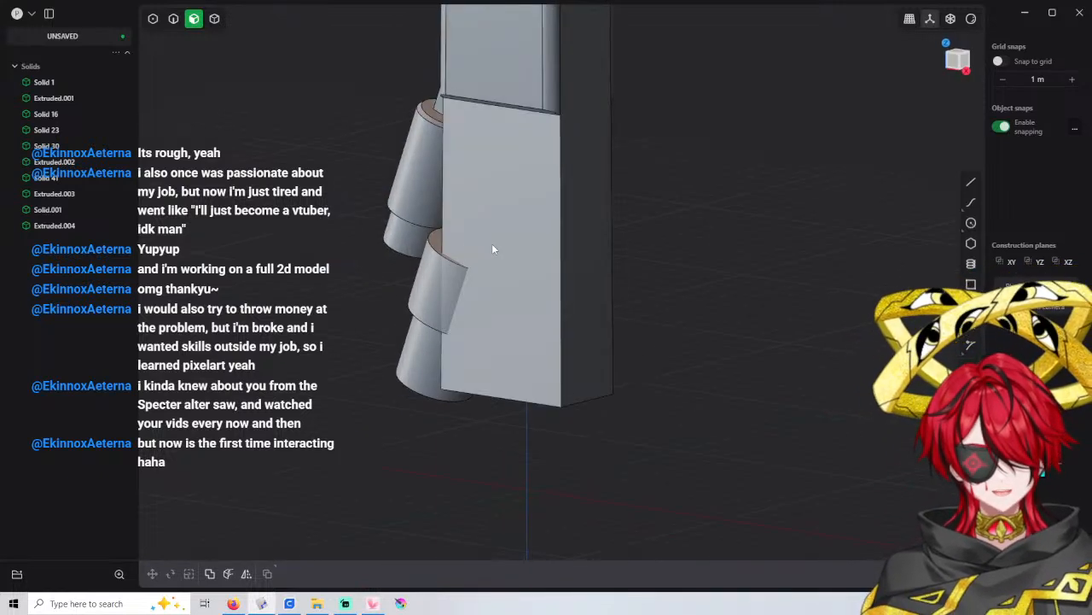
middle_click_drag(538, 243, 481, 286, "shift")
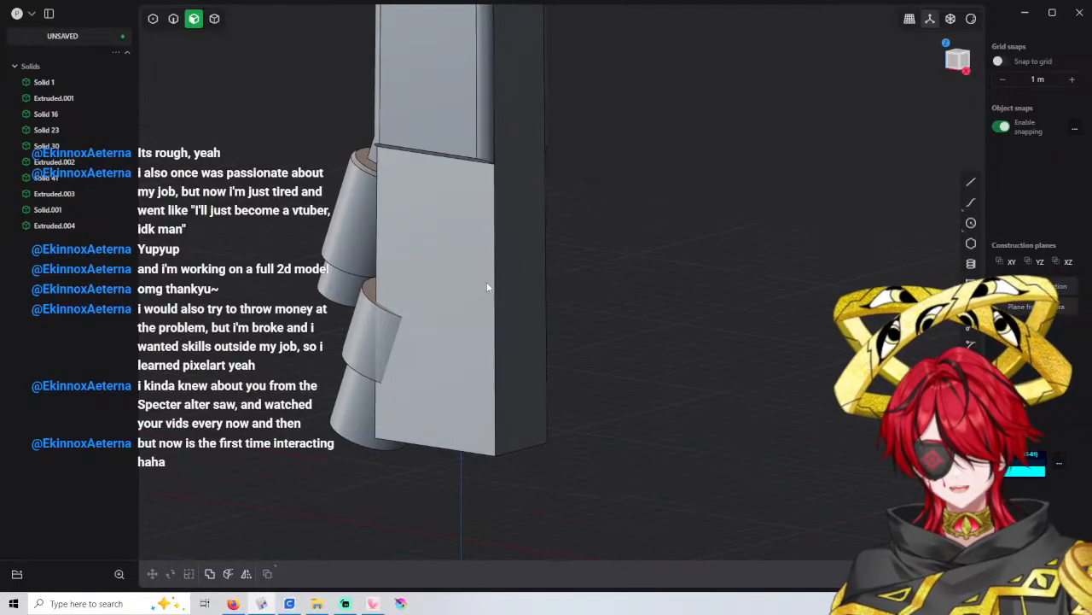
Offset the bottom face of the large block by -2 m to shorten the block
middle_click_drag(488, 287, 566, 203)
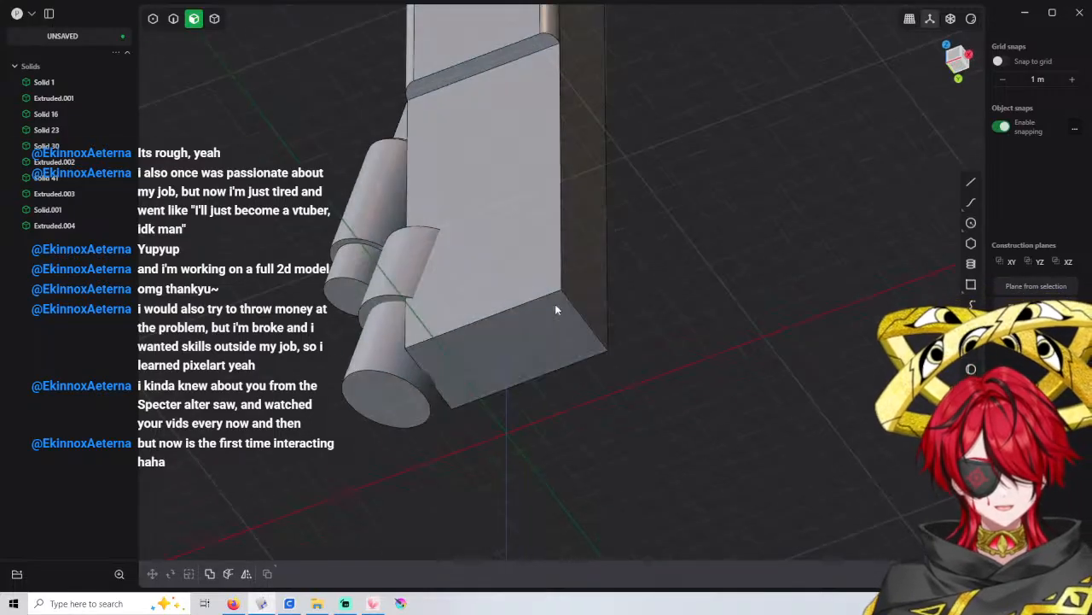
left_click(556, 305)
left_click_drag(556, 343, 566, 308)
middle_click_drag(566, 307, 534, 372)
left_click(313, 474)
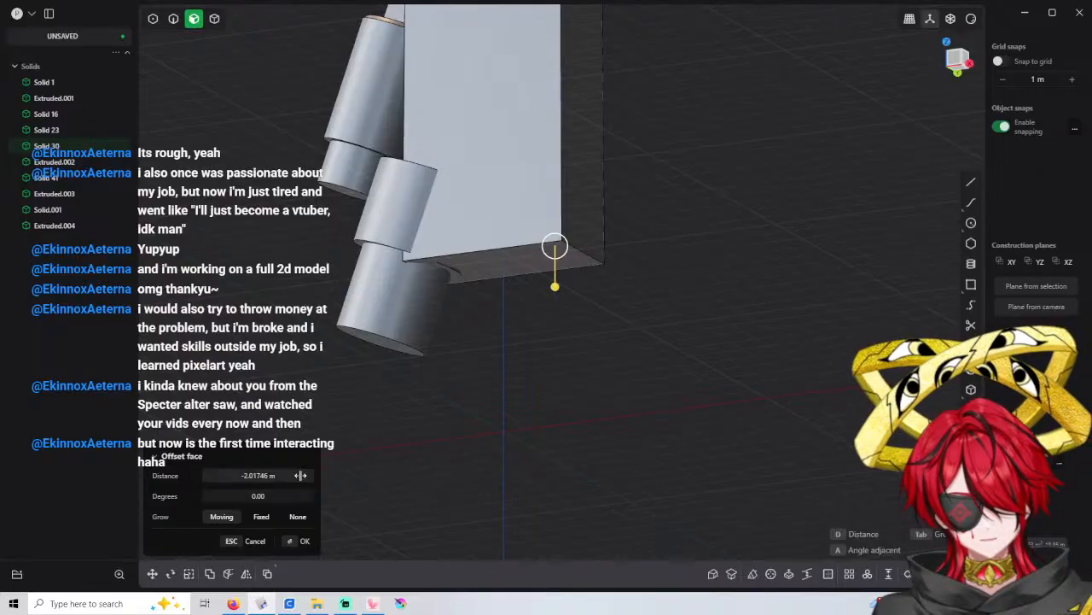
type("2")
type("-2")
key("Return")
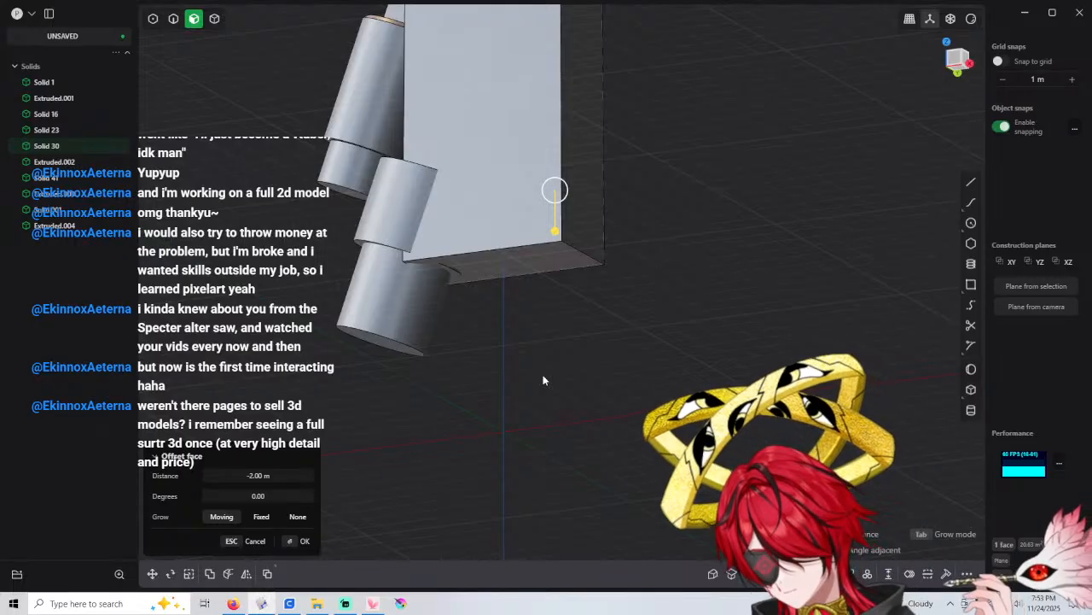
key("Return")
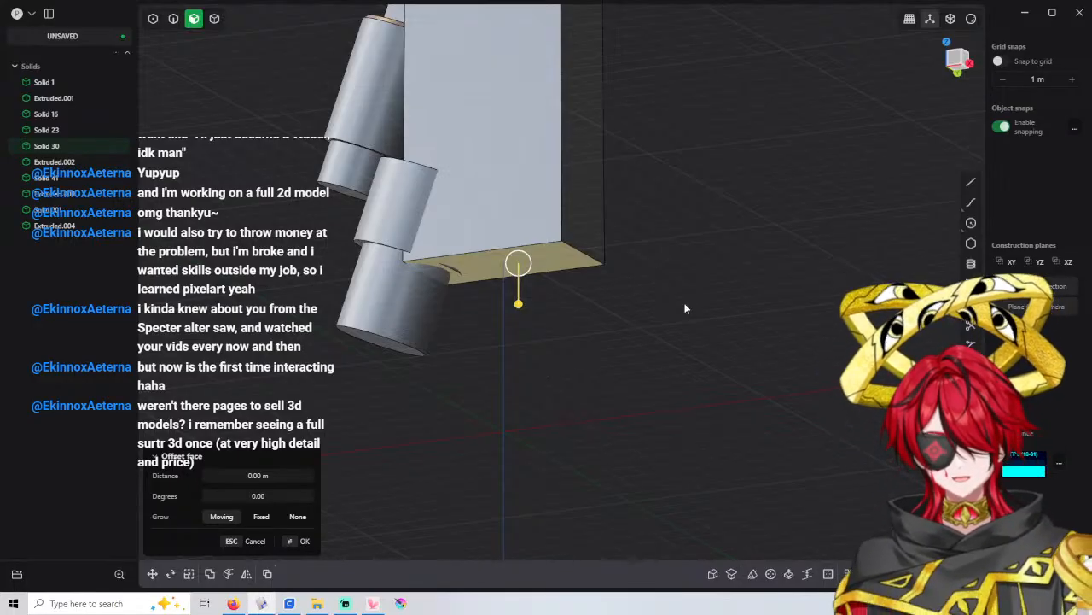
key("Escape")
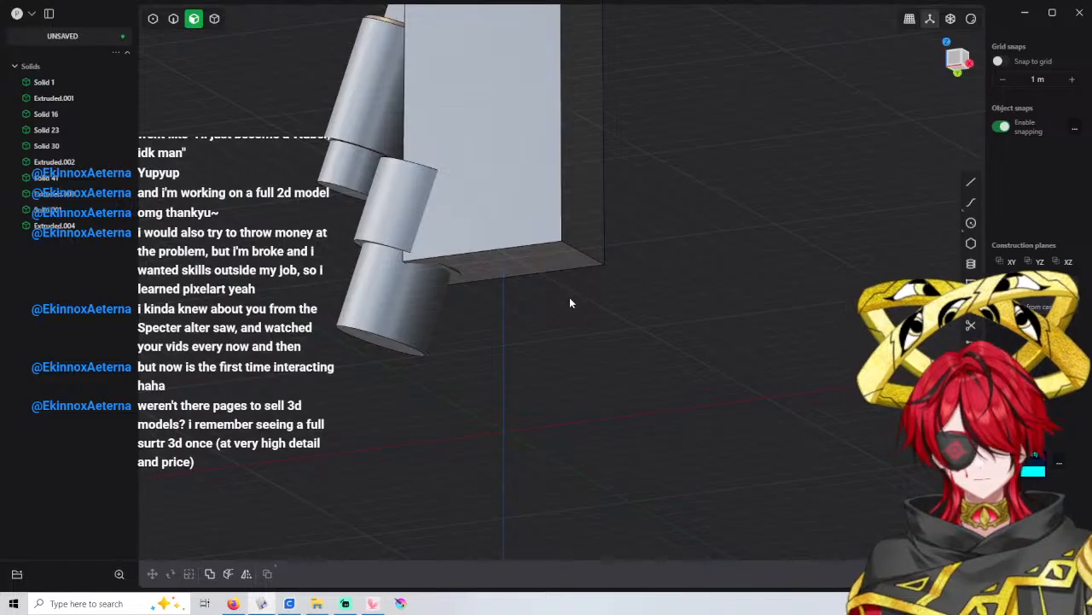
Sketch a center rectangle covering the whole bottom face of the large block, reaching its corner
middle_click_drag(676, 226, 683, 244, "shift")
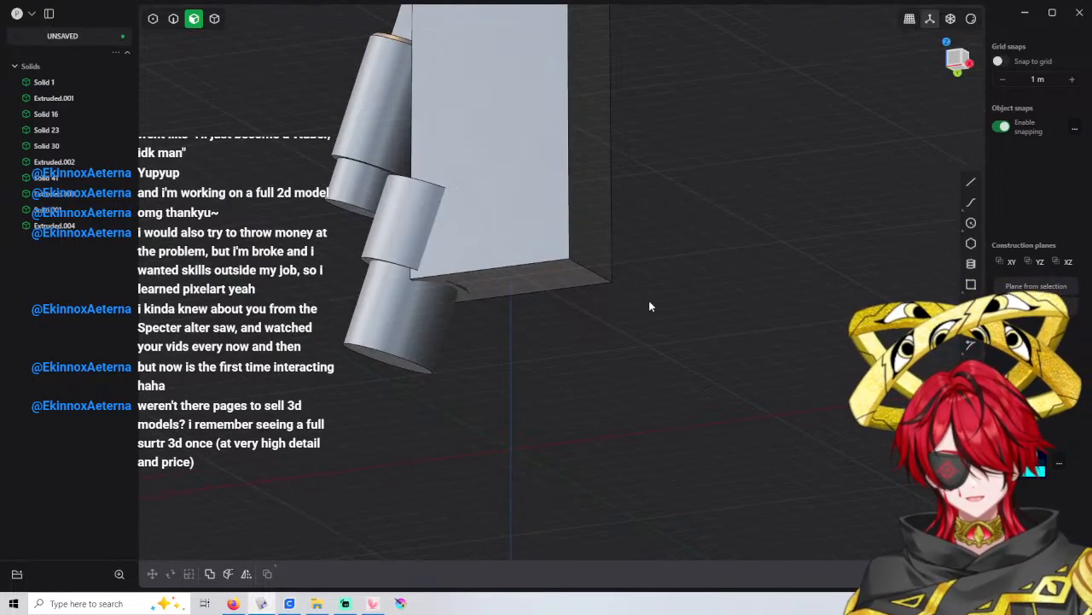
middle_click_drag(649, 301, 610, 324, "shift")
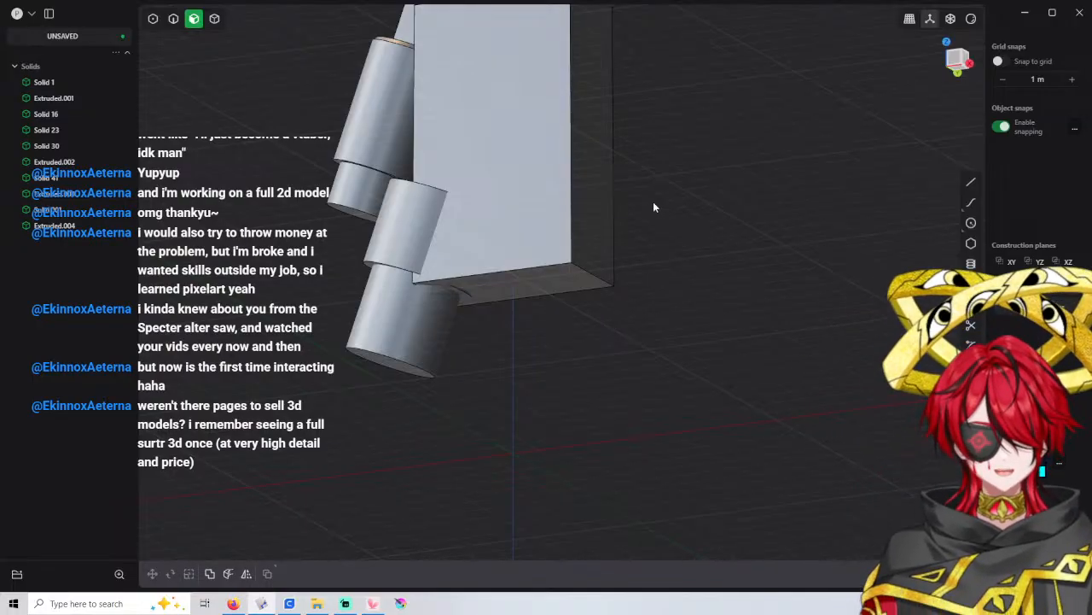
left_click(971, 284)
middle_click_drag(546, 308, 532, 284)
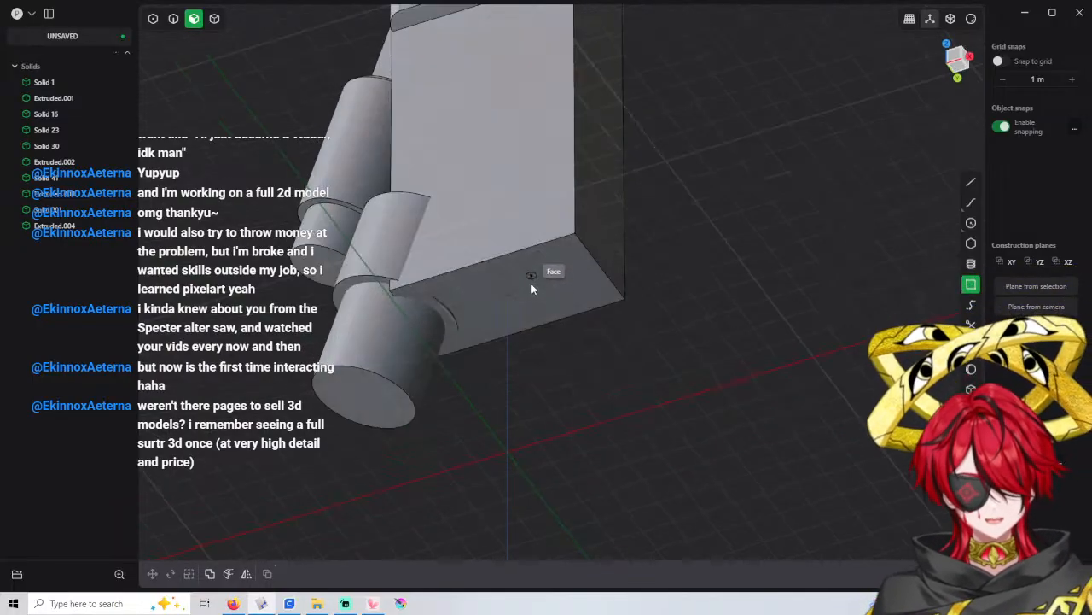
left_click(512, 295)
key("c")
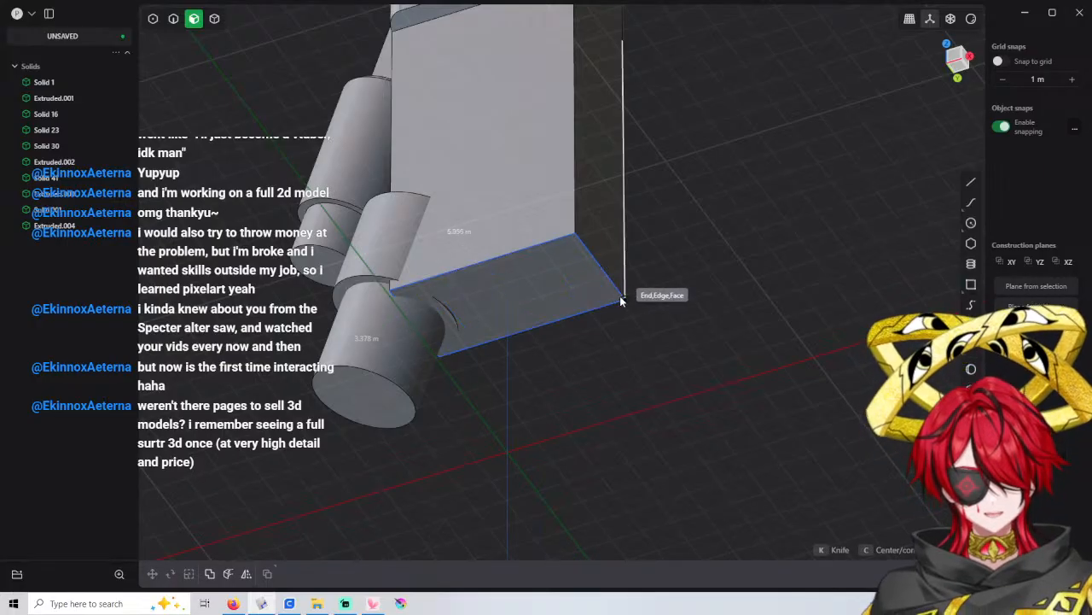
left_click(621, 300)
Extrude the rectangle 3 m downward as a separate solid below the block
key("e")
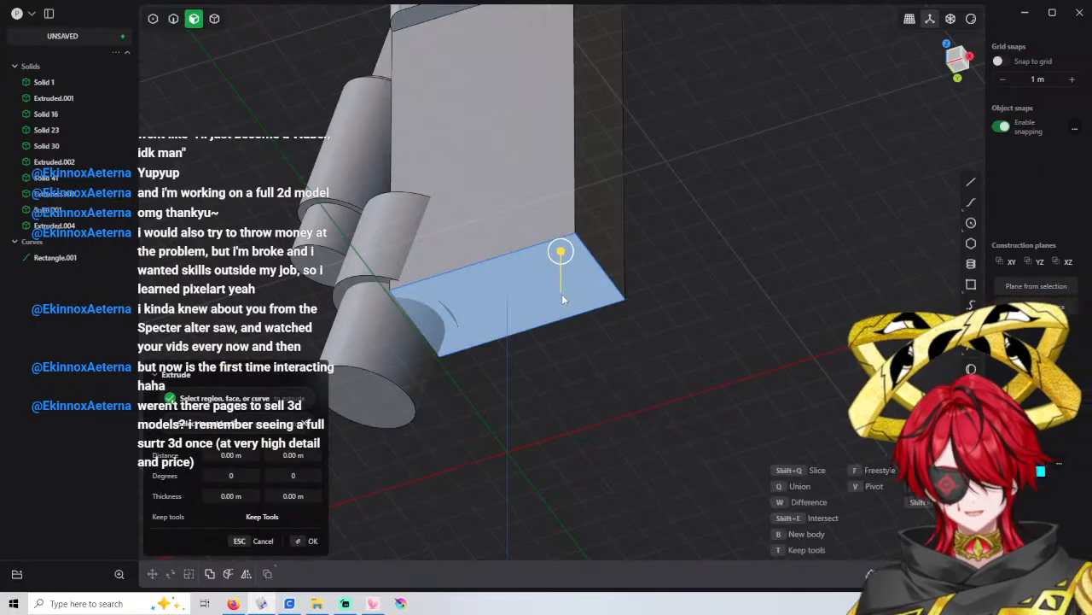
middle_click_drag(561, 295, 573, 348)
left_click_drag(561, 244, 548, 343)
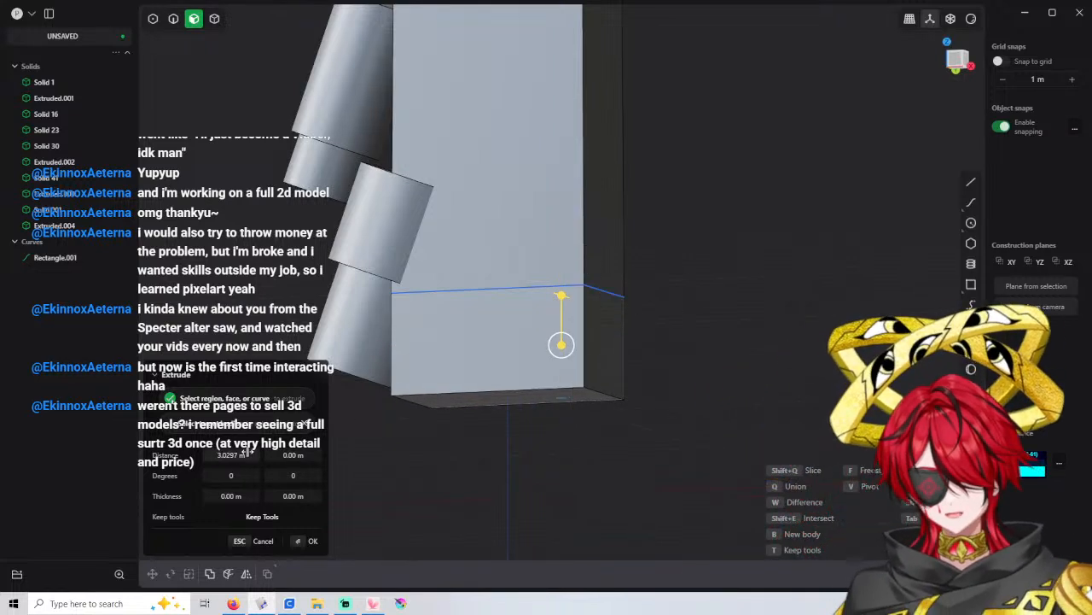
left_click(246, 454)
type("3")
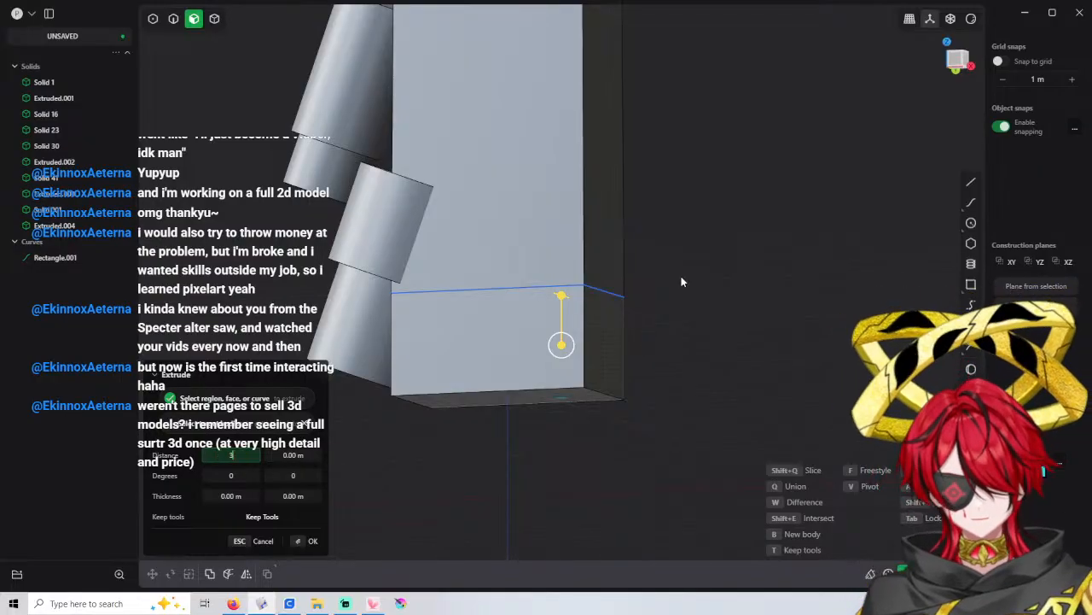
key("Return")
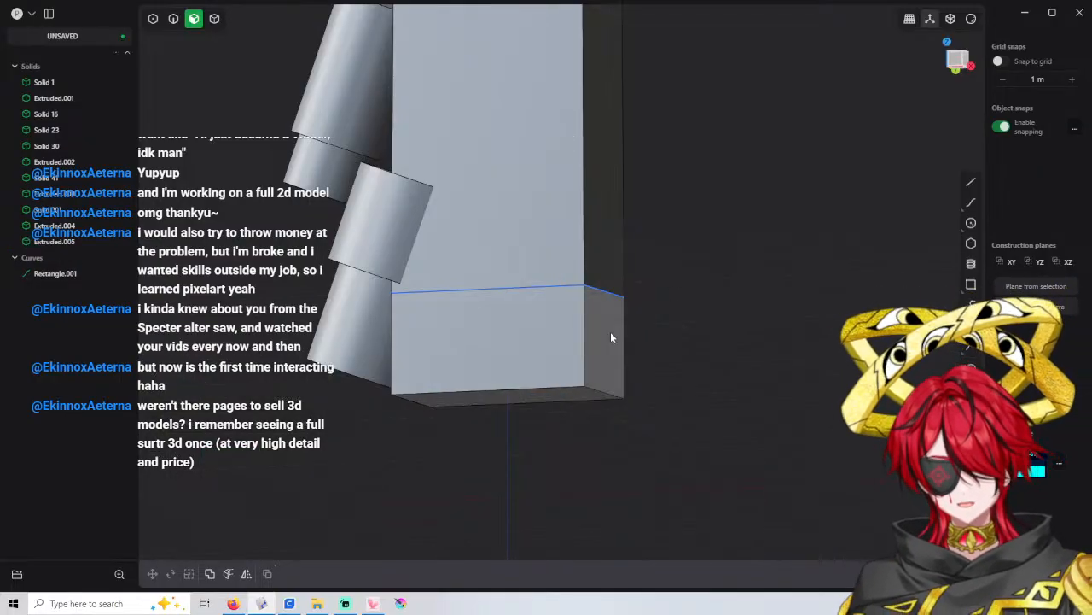
Offset the new base solid's side face opposite the cylinders outward by 1.5 m
left_click_drag(610, 337, 692, 344)
left_click(285, 475)
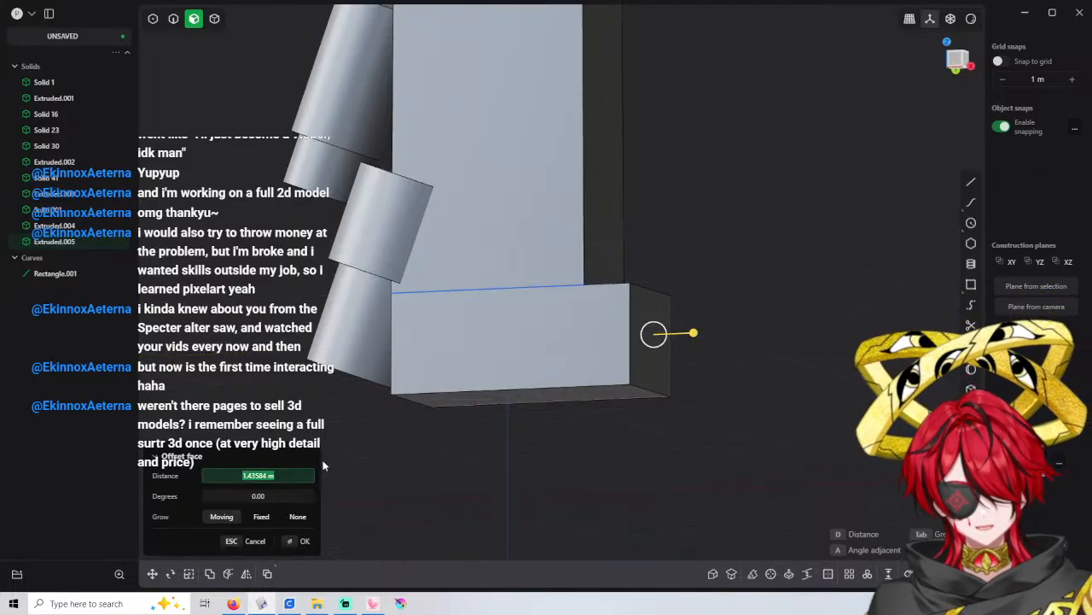
type("1.5")
key("Return")
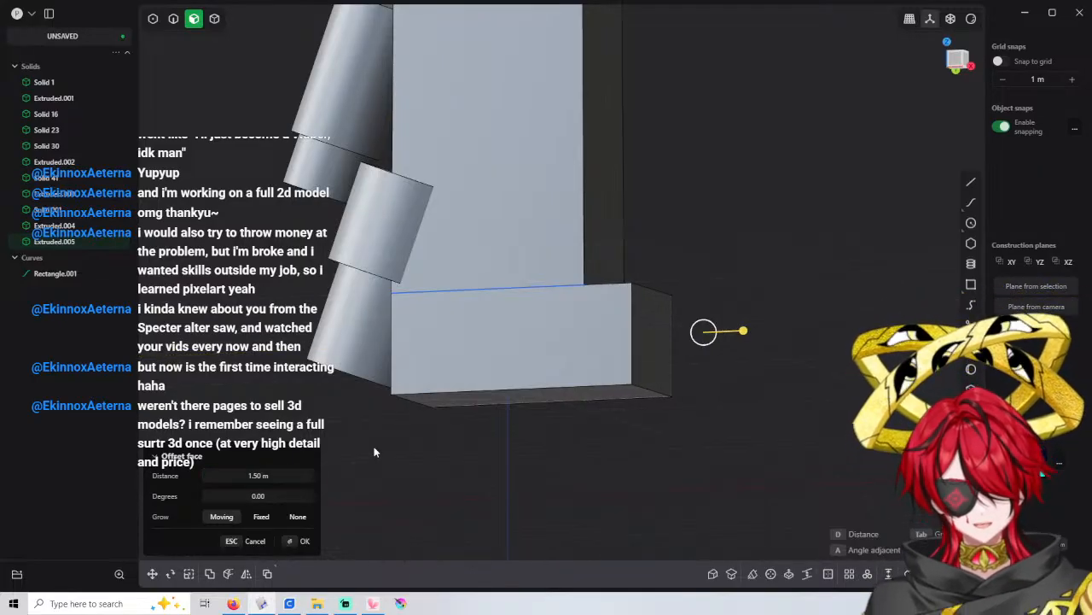
key("Return")
Chamfer the upper outer edge of the base's overhang, setting the first distance to -1.5 m
key("2")
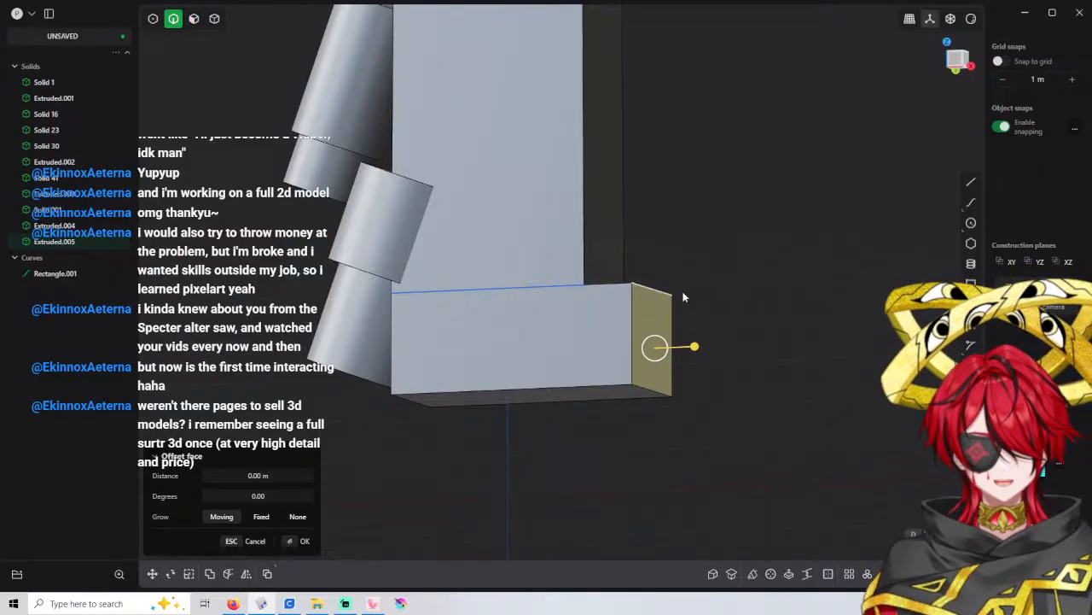
left_click(662, 295)
key("b")
left_click_drag(649, 304, 623, 329)
middle_click_drag(584, 325, 549, 351)
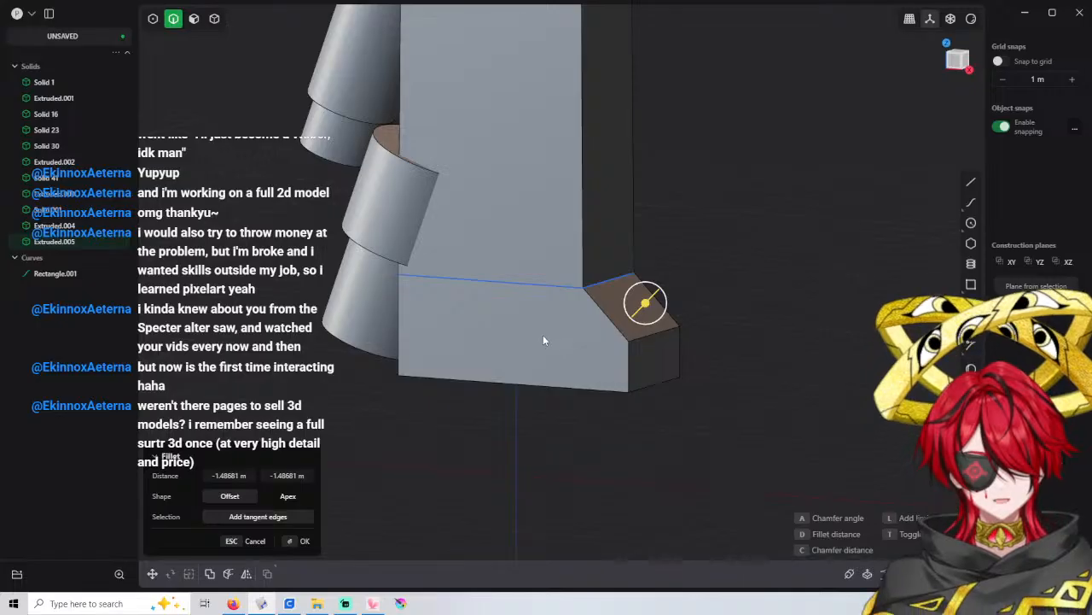
left_click(247, 475)
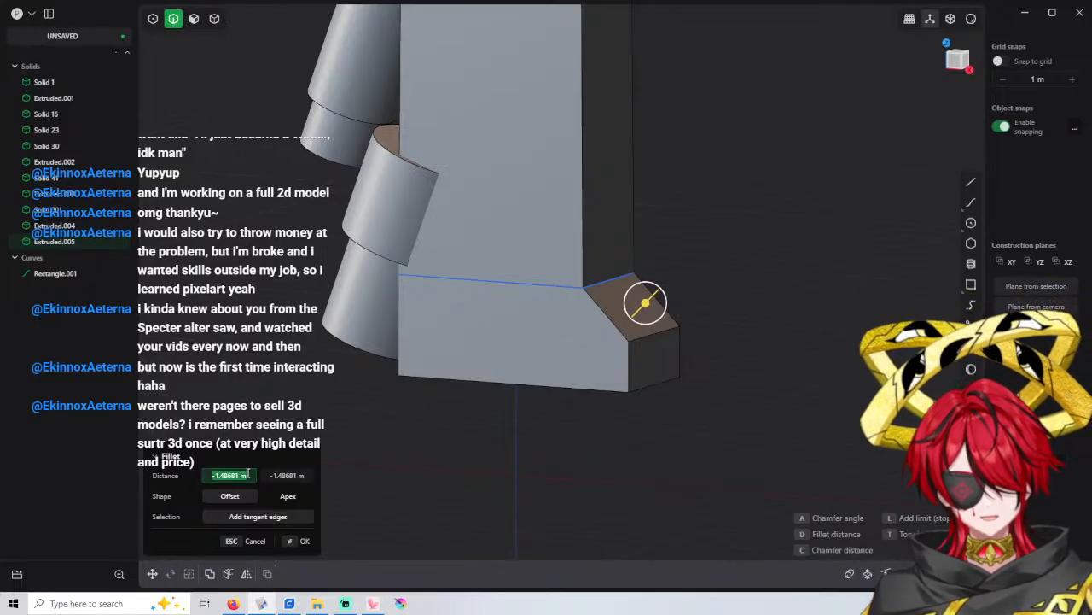
key("BackSpace")
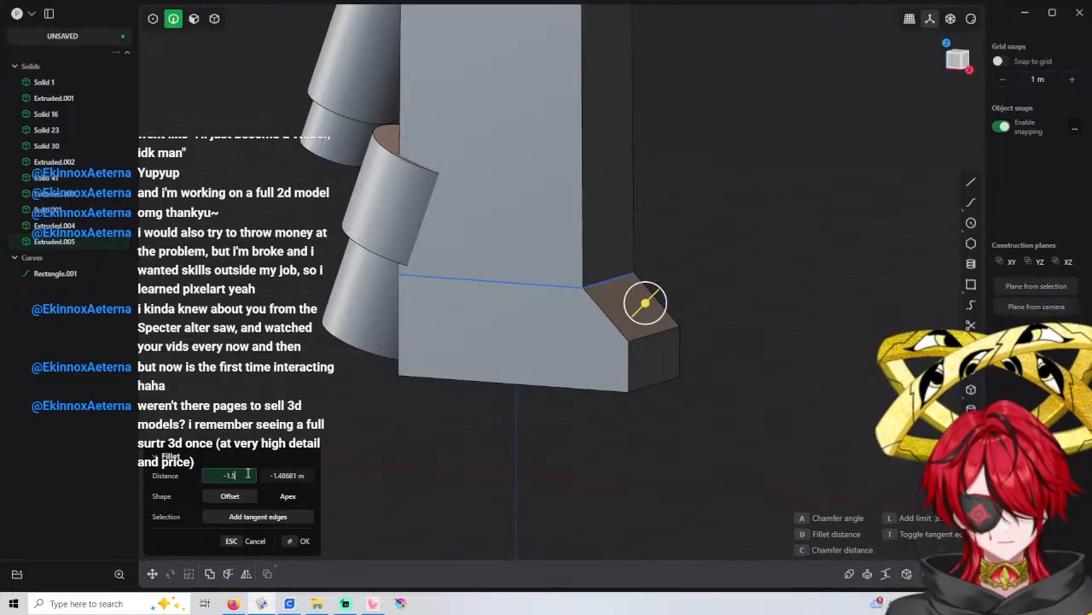
key("Return")
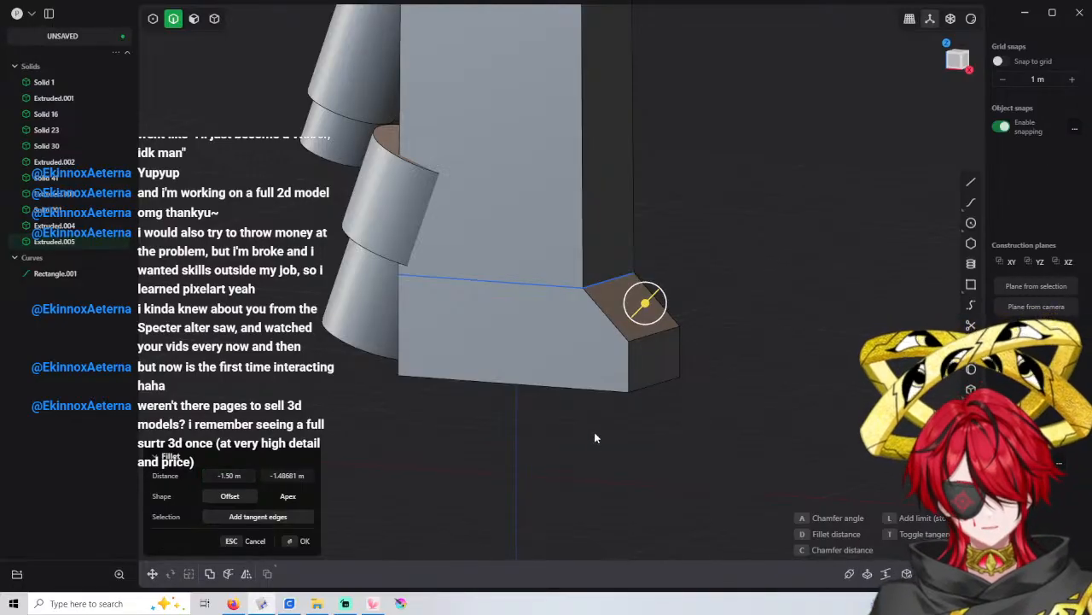
Try -1.5 m and -3 m as the chamfer's second distance
left_click(282, 475)
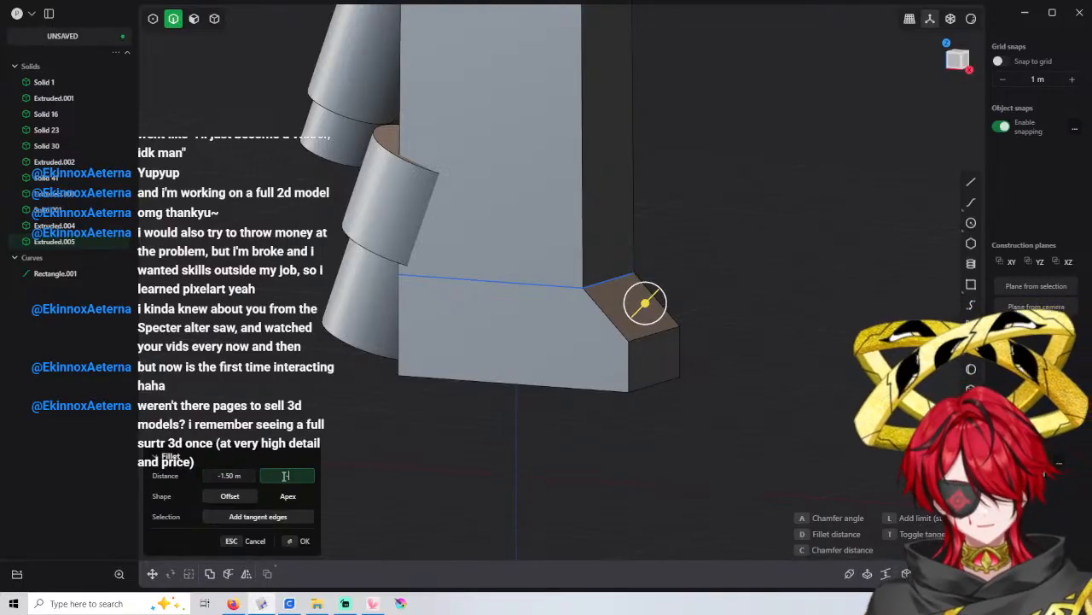
type("-1.5")
key("Return")
left_click(282, 476)
type("-3")
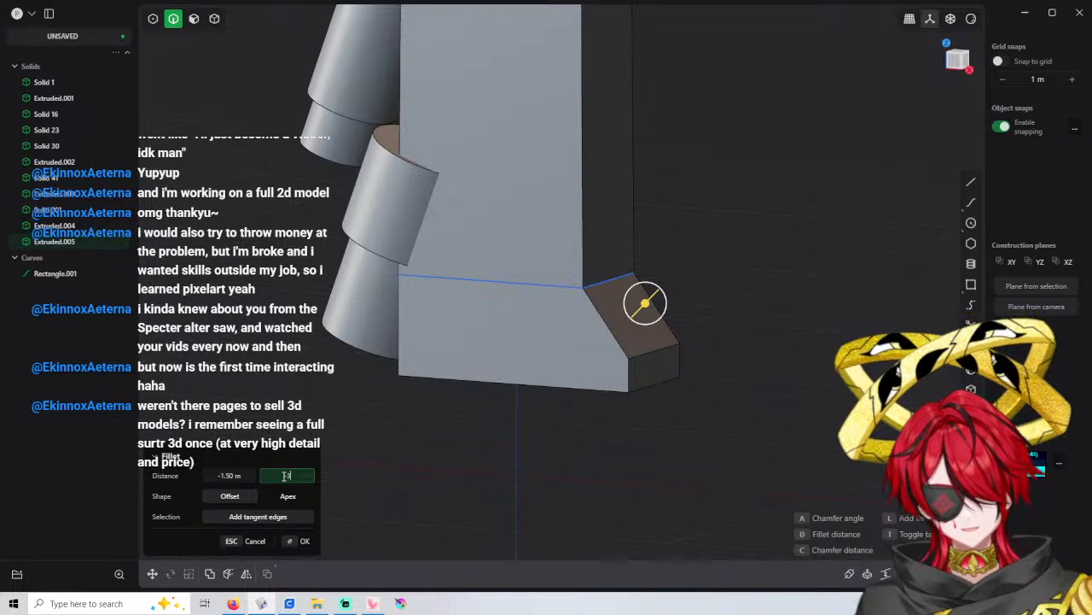
key("Return")
Set the chamfer's second distance to -2 m and apply it to the base
middle_click_drag(561, 373, 588, 364)
left_click(276, 477)
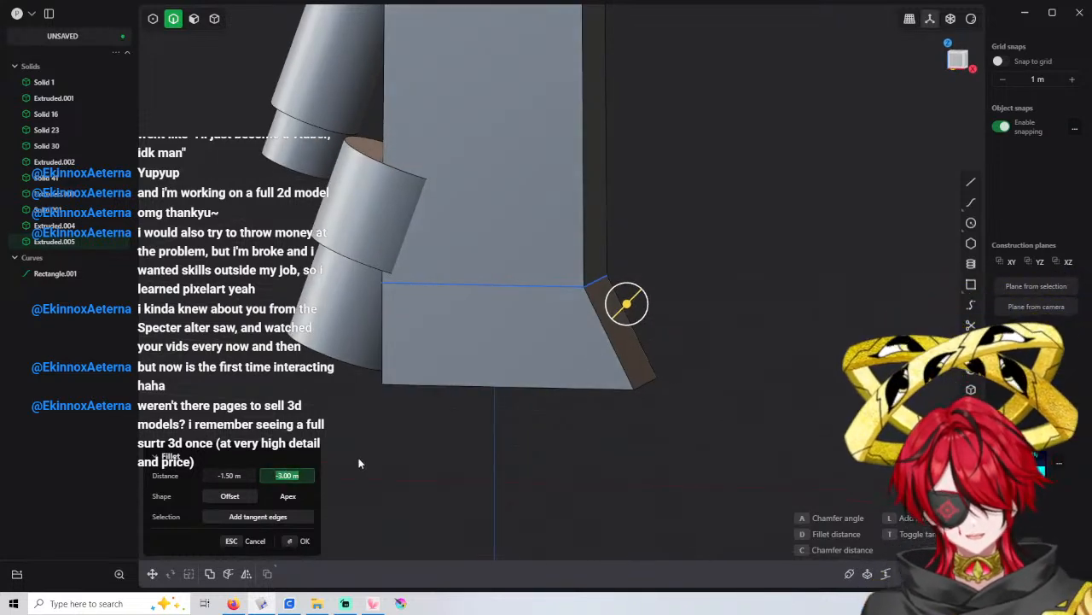
type("-2")
key("Return")
key("Return")
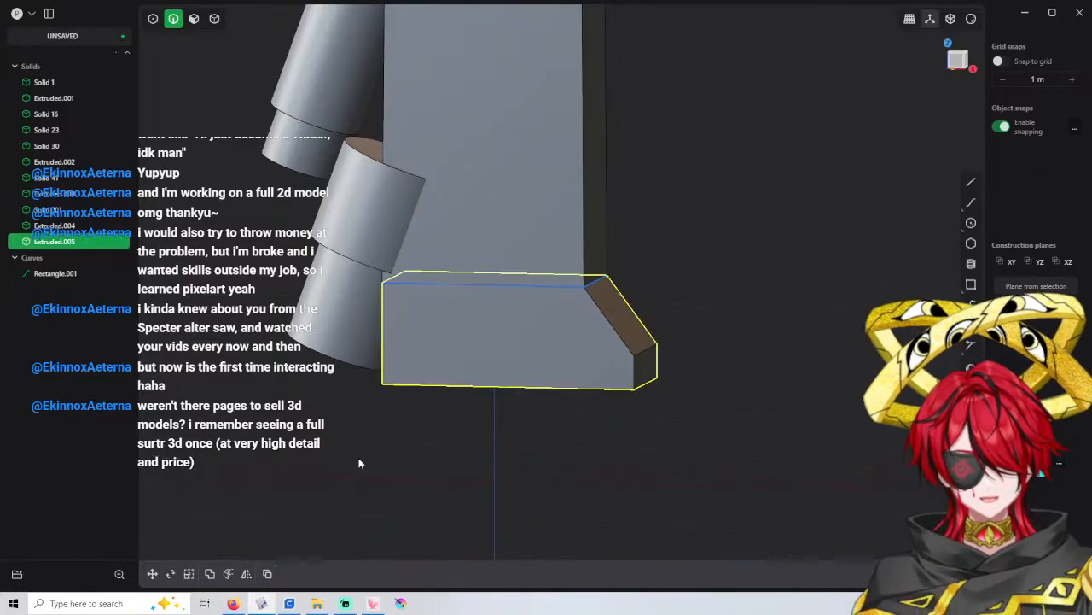
left_click(804, 301)
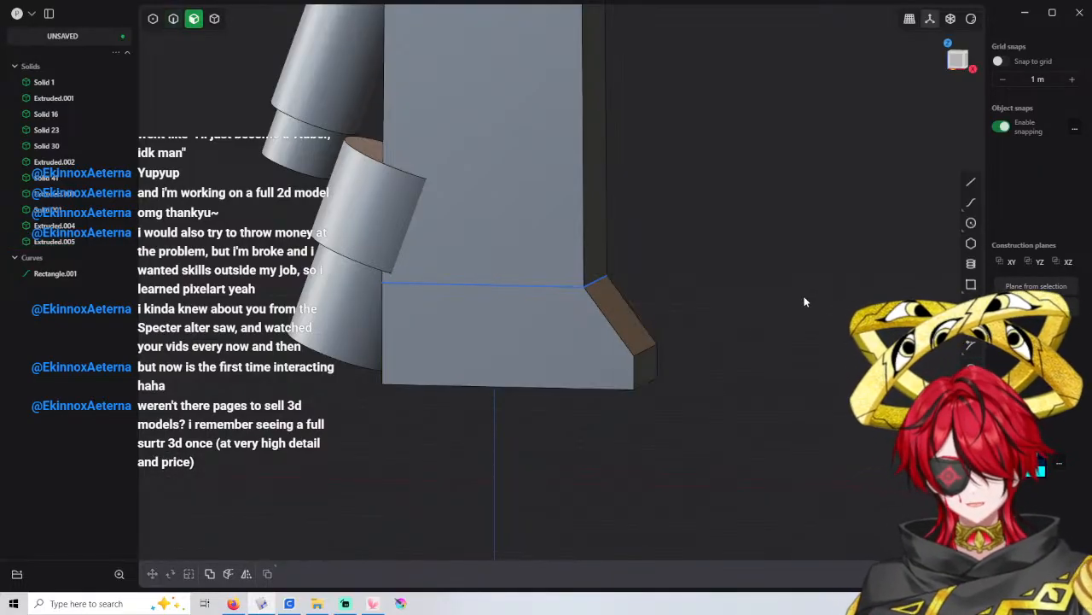
Offset the base's short vertical end face outward until the sloped face meets the bottom edge
left_click(644, 365)
left_click_drag(684, 367, 711, 374)
left_click(693, 309)
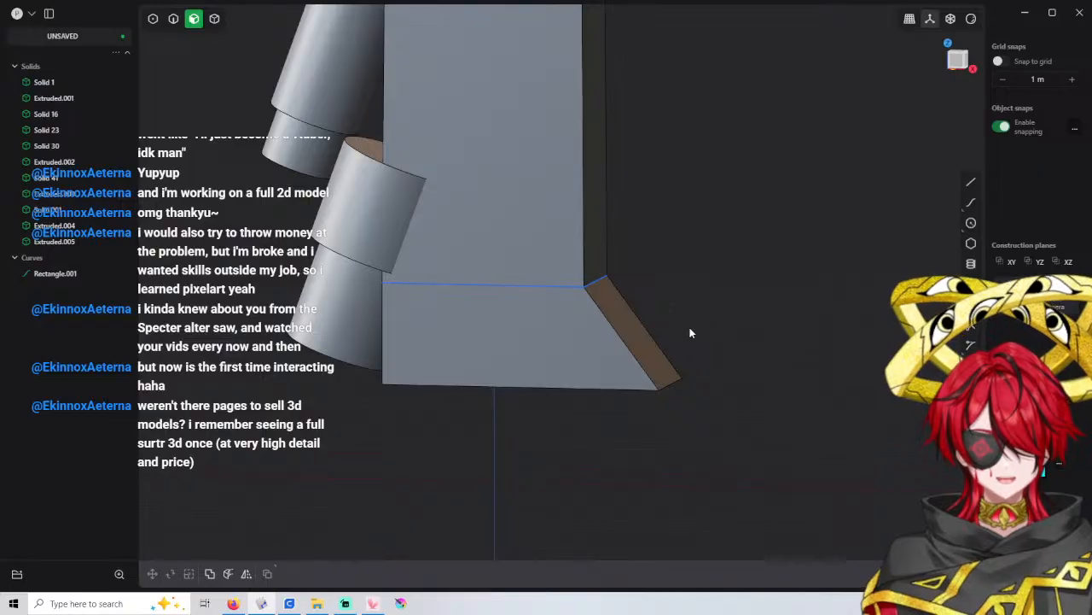
Mirror all solids and the rectangle curve together by scaling them to -1 along X
middle_click_drag(691, 333, 581, 317)
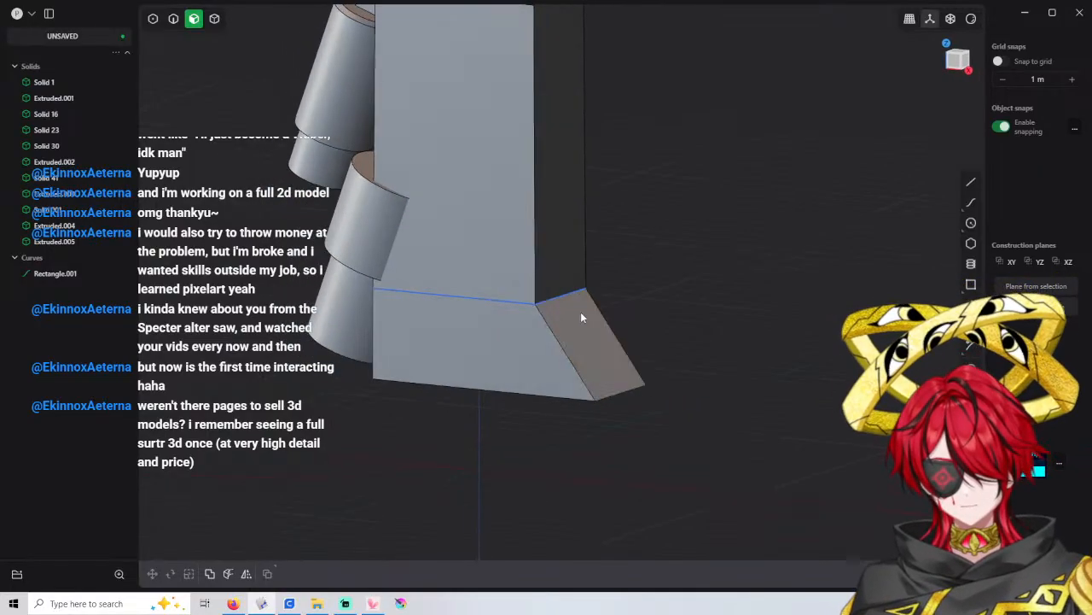
middle_click_drag(669, 333, 602, 314, "shift")
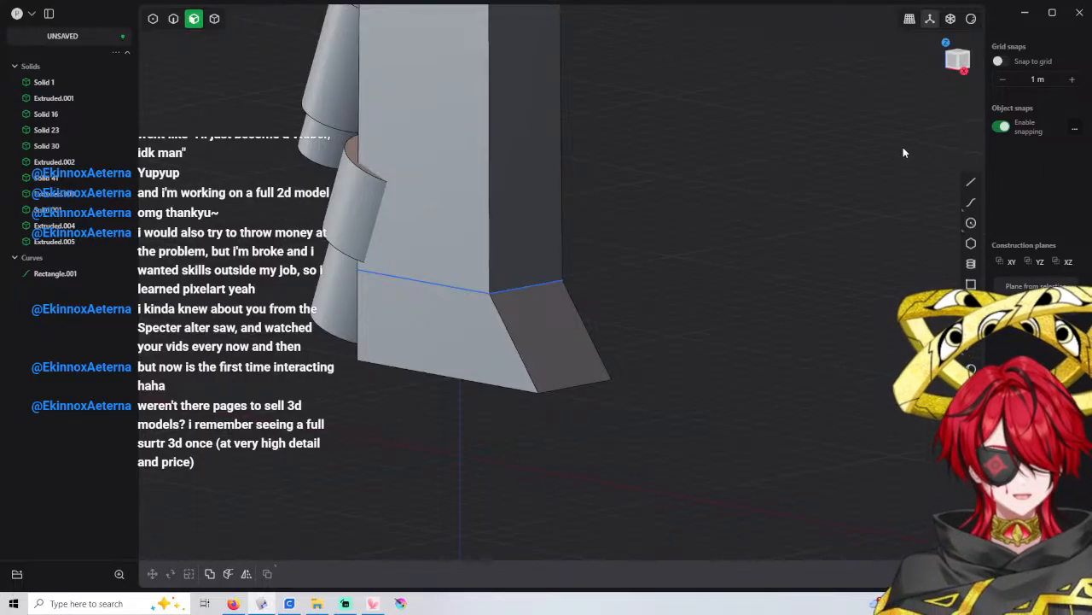
left_click(970, 83)
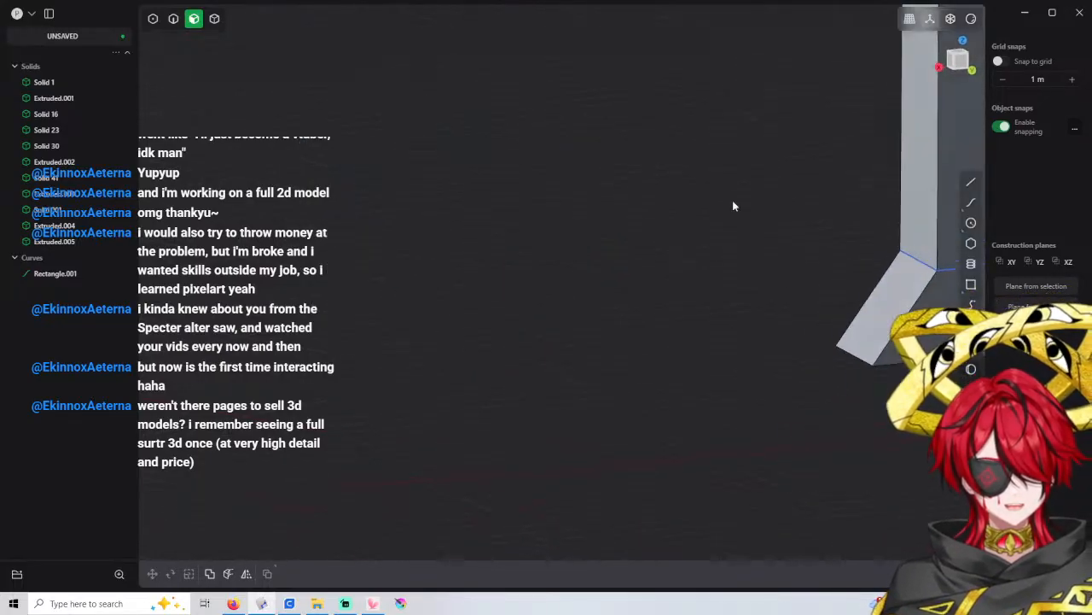
middle_click_drag(734, 206, 450, 191, "shift")
scroll(783, 160, "down", 5)
middle_click_drag(760, 155, 599, 457, "shift")
scroll(597, 314, "down", 2)
scroll(599, 457, "down", 2)
left_click(47, 84)
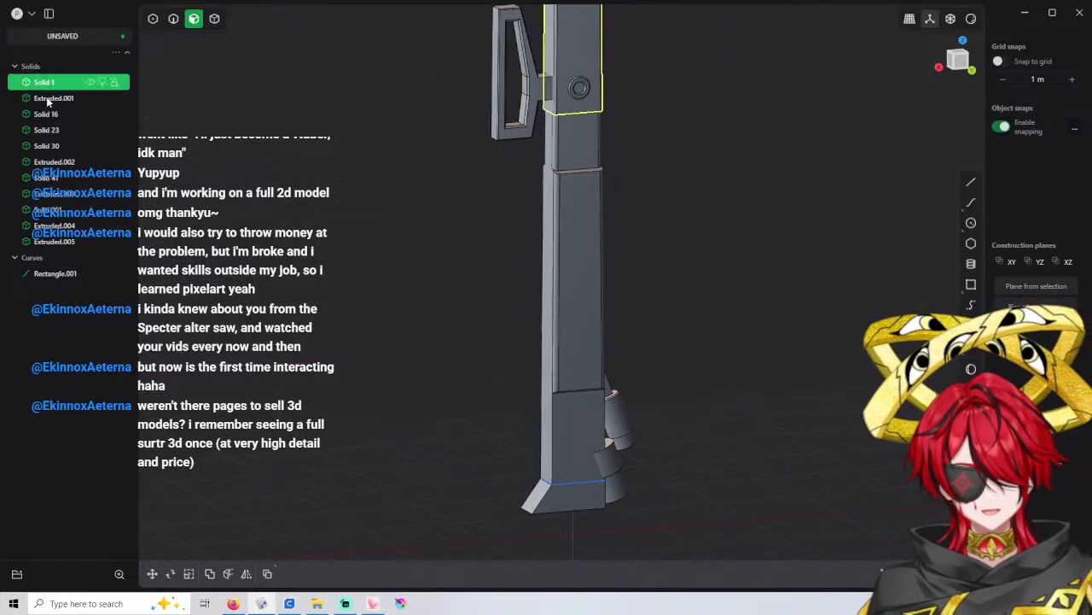
left_click(68, 276, "shift")
middle_click_drag(624, 205, 657, 350)
key("s")
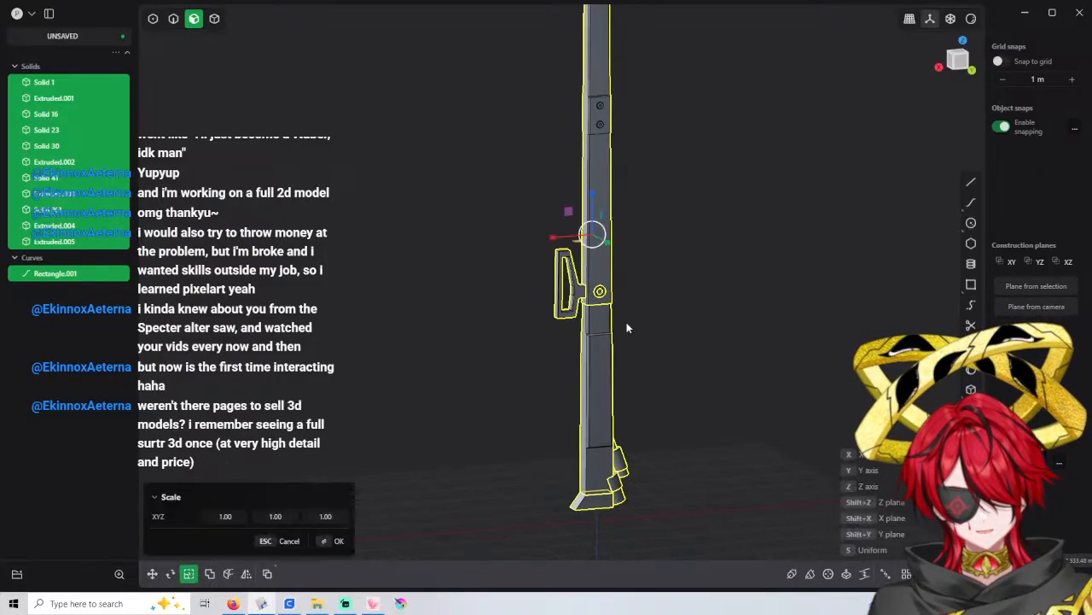
key("x")
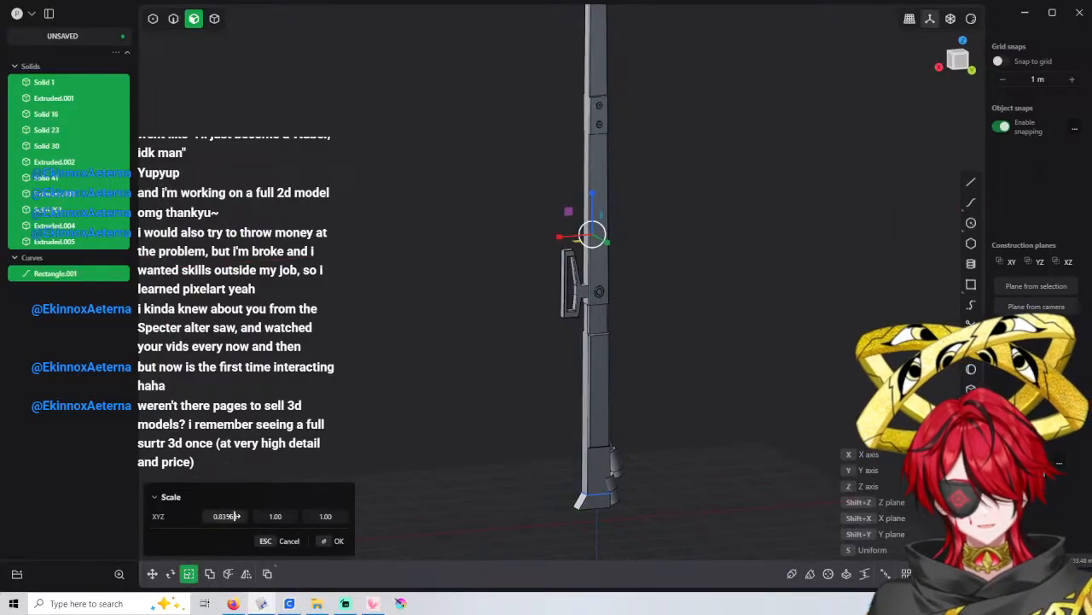
left_click(226, 515)
type("-1")
key("Return")
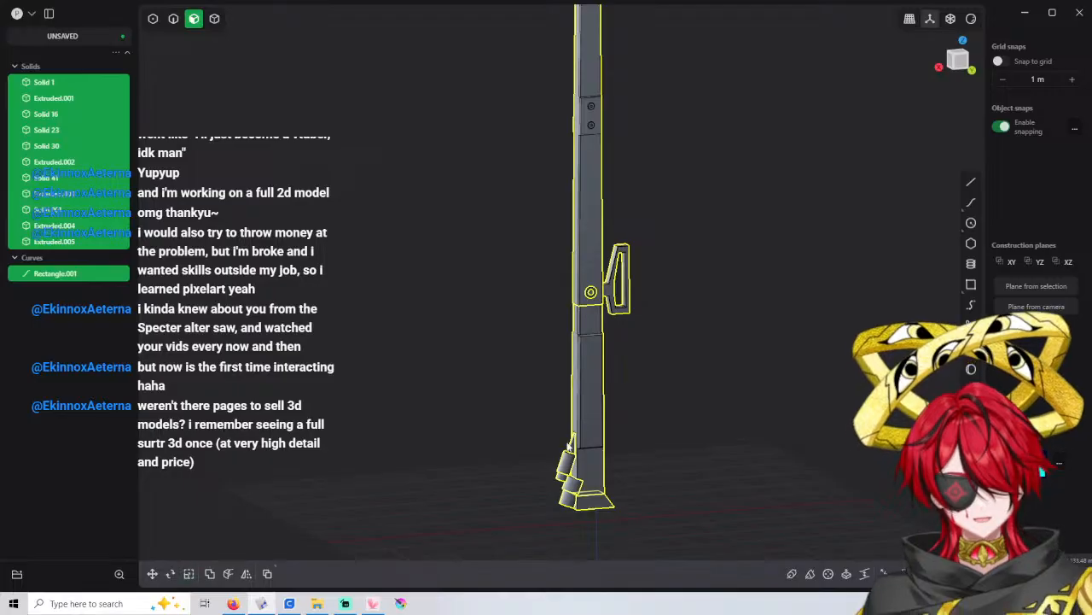
left_click(624, 415)
Align the view to the back of the prop and delete the leftover rectangle curve
middle_click_drag(664, 323, 659, 285)
middle_click_drag(659, 285, 614, 247, "shift")
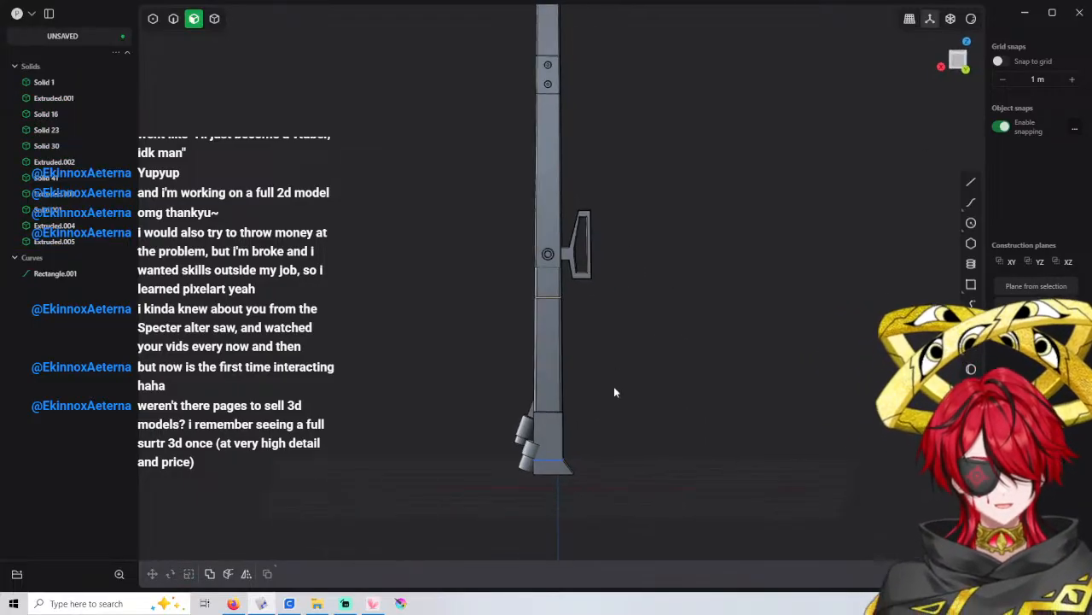
scroll(598, 409, "up", 3)
left_click(962, 68)
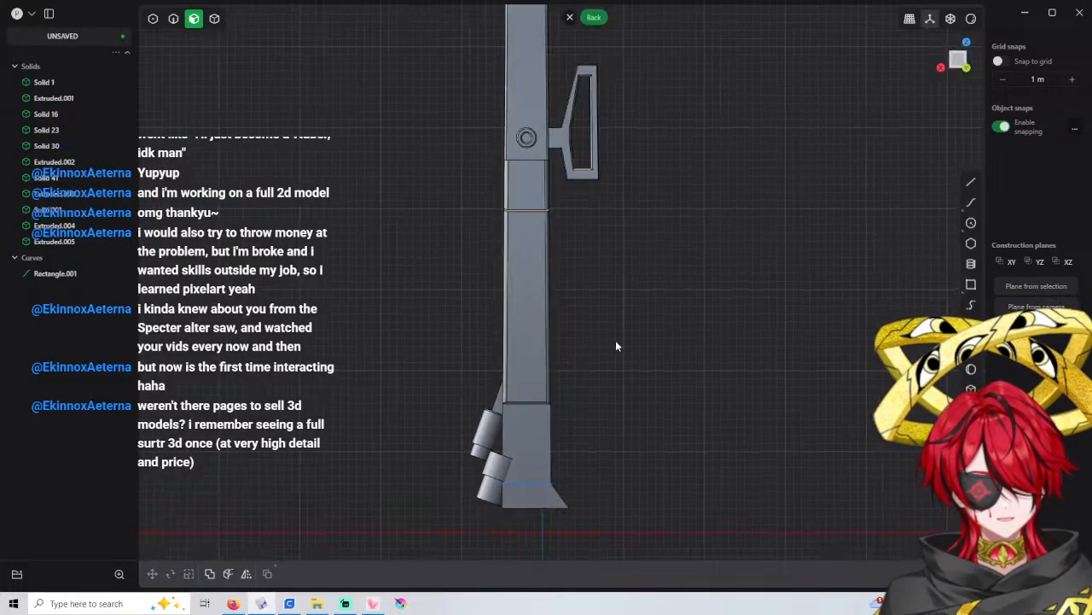
scroll(589, 283, "up", 2)
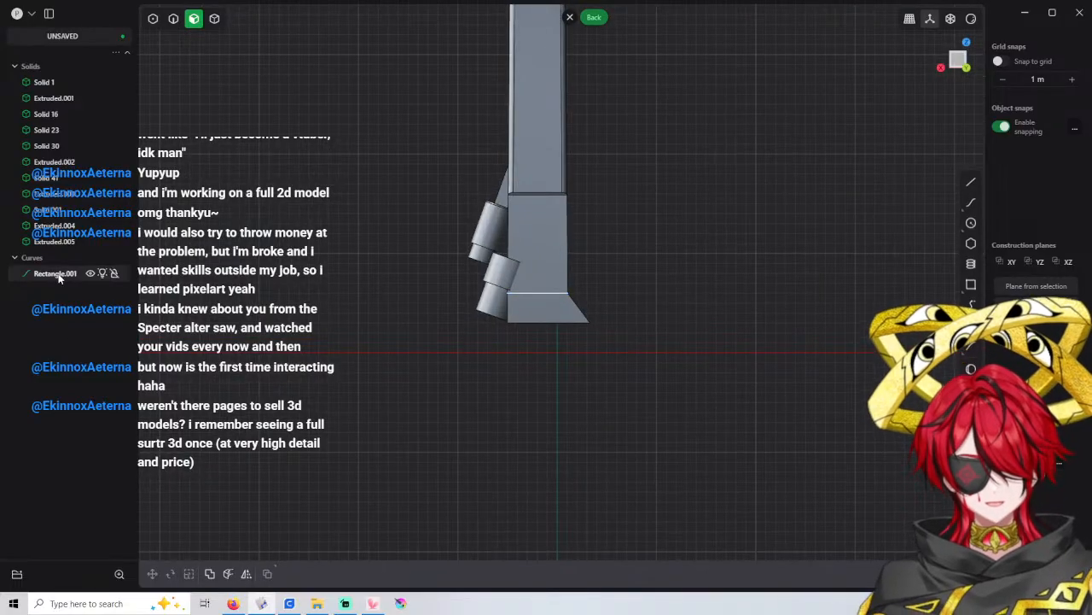
scroll(721, 332, "up", 1)
scroll(612, 300, "up", 3)
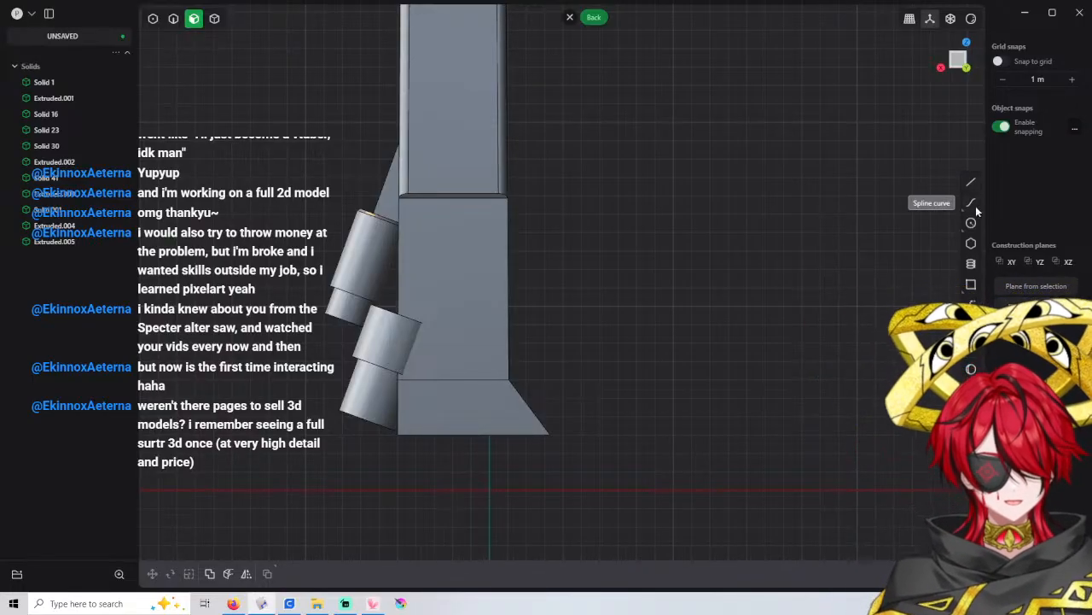
Start a polyline on the base's sloped edge and turn off object snapping
left_click(972, 183)
scroll(518, 383, "up", 3)
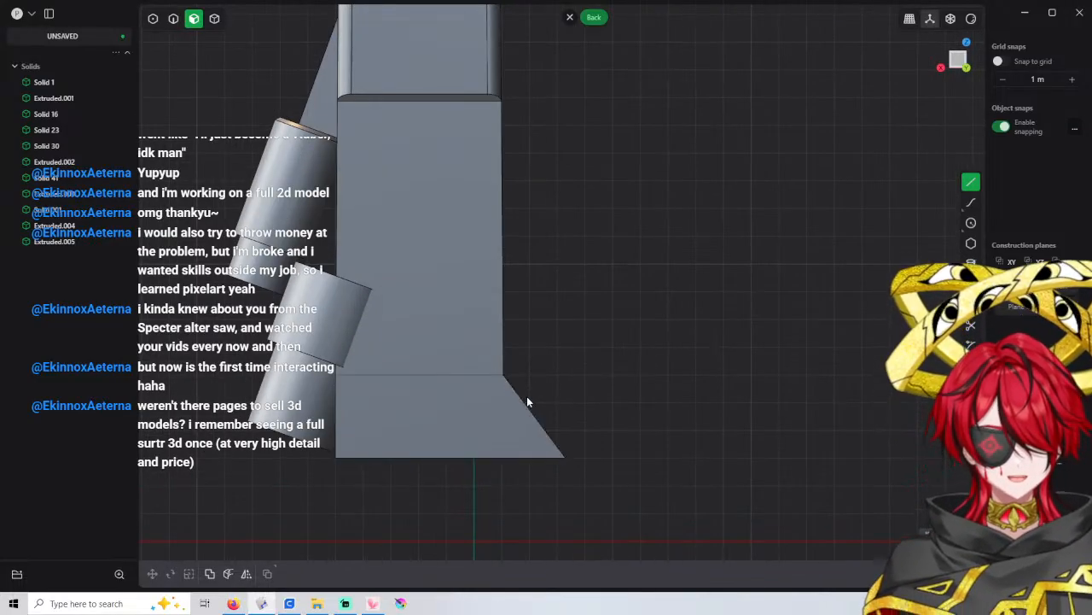
left_click(525, 399)
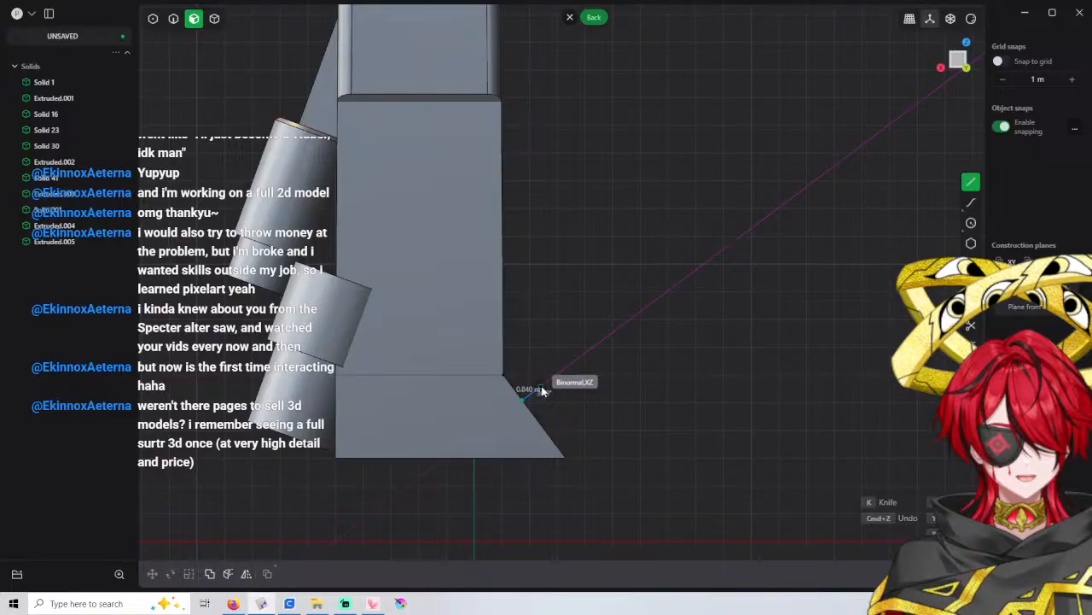
left_click(1012, 127)
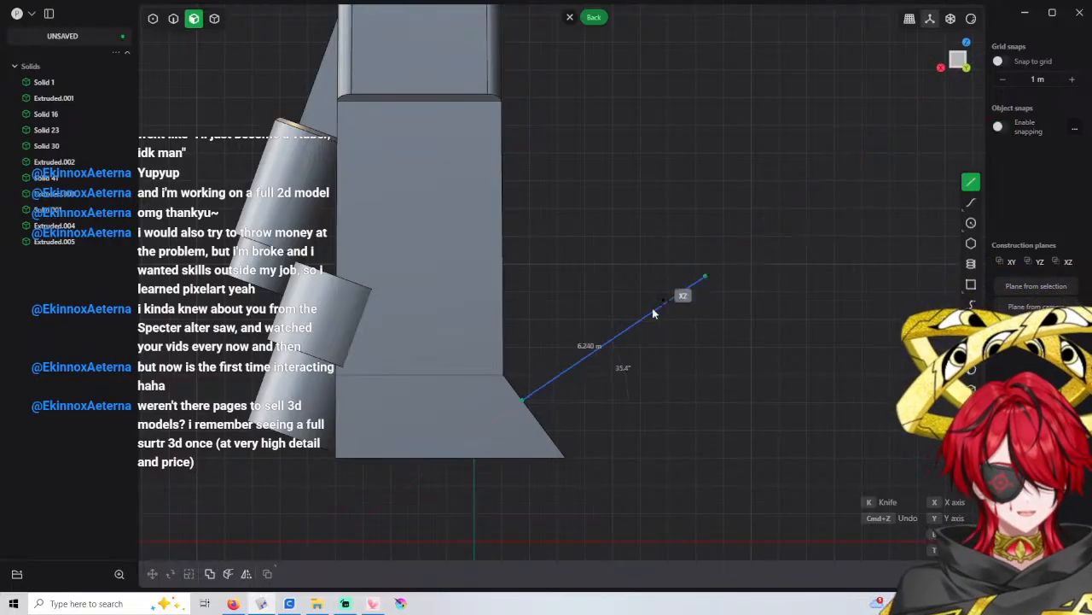
Try a short outline segment about 1.75 m long from the slope, followed by a steeper segment beside the prop's lower section
left_click(561, 372)
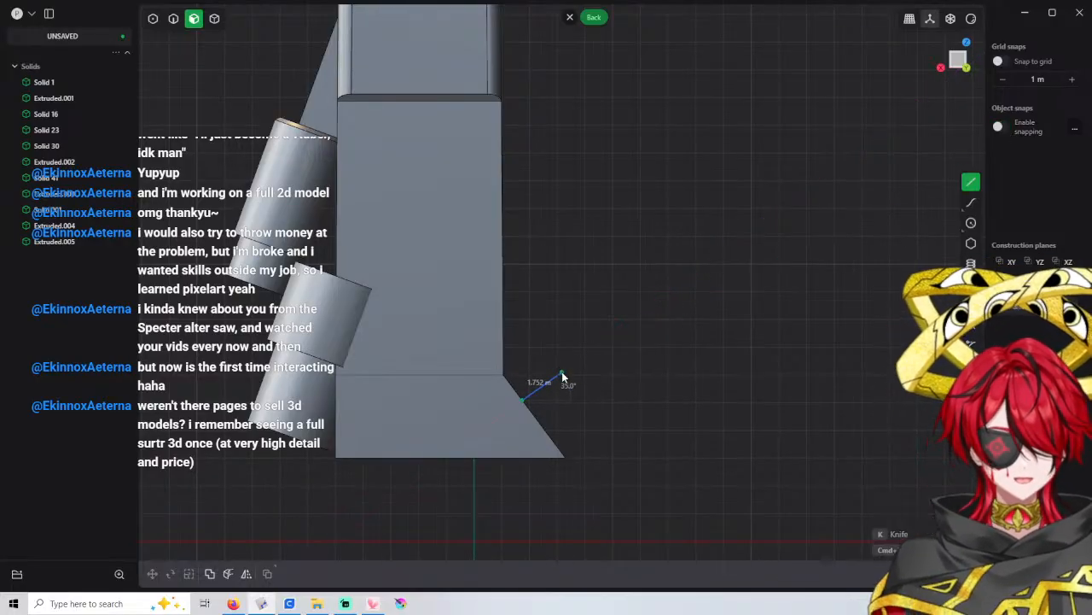
left_click(604, 295)
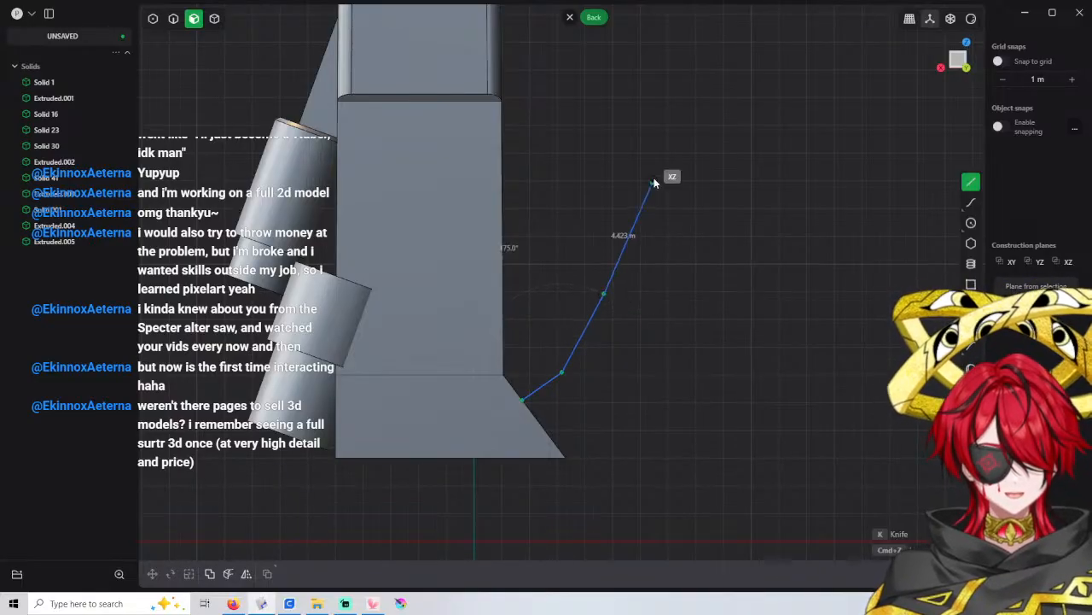
scroll(650, 180, "down", 3)
middle_click_drag(651, 180, 634, 265, "shift")
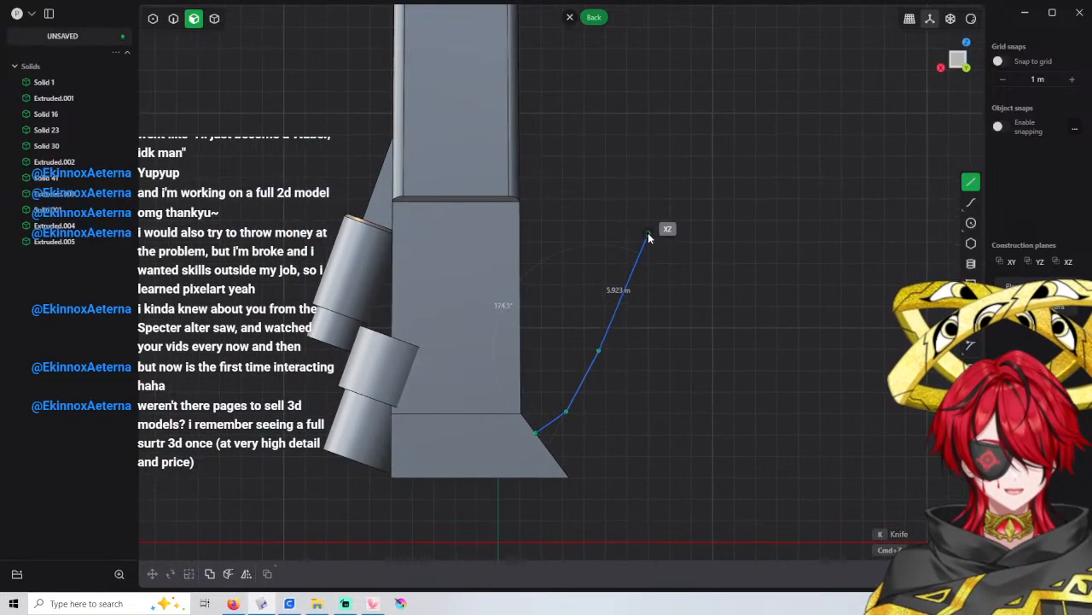
scroll(641, 233, "down", 2)
scroll(640, 234, "down", 4)
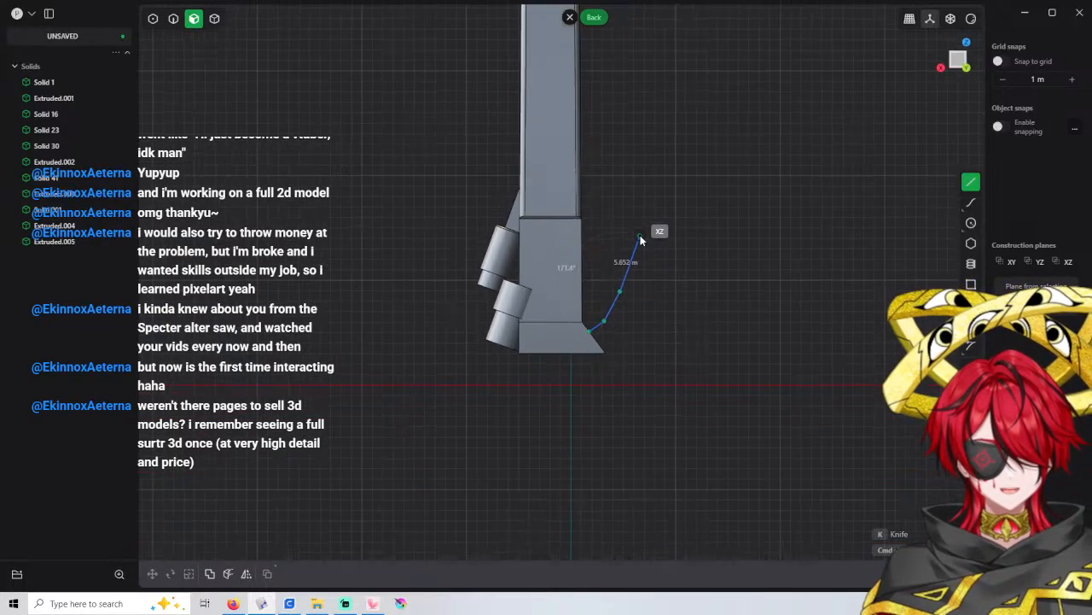
middle_click_drag(640, 234, 624, 288, "shift")
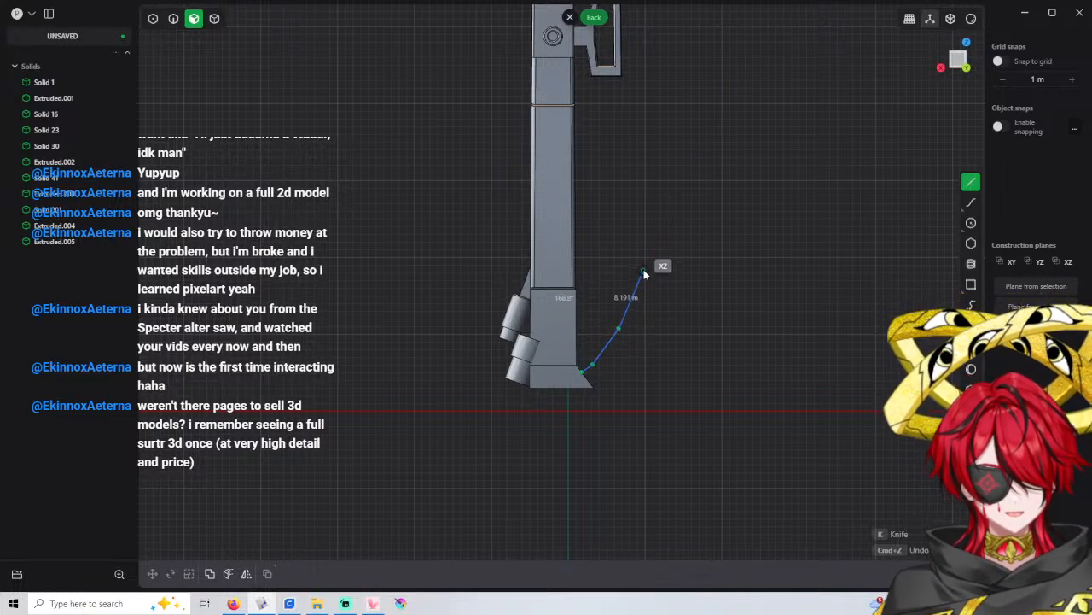
Try a longer first segment from the slope, continued with a steep edge rising alongside the prop's shaft
left_click(607, 351)
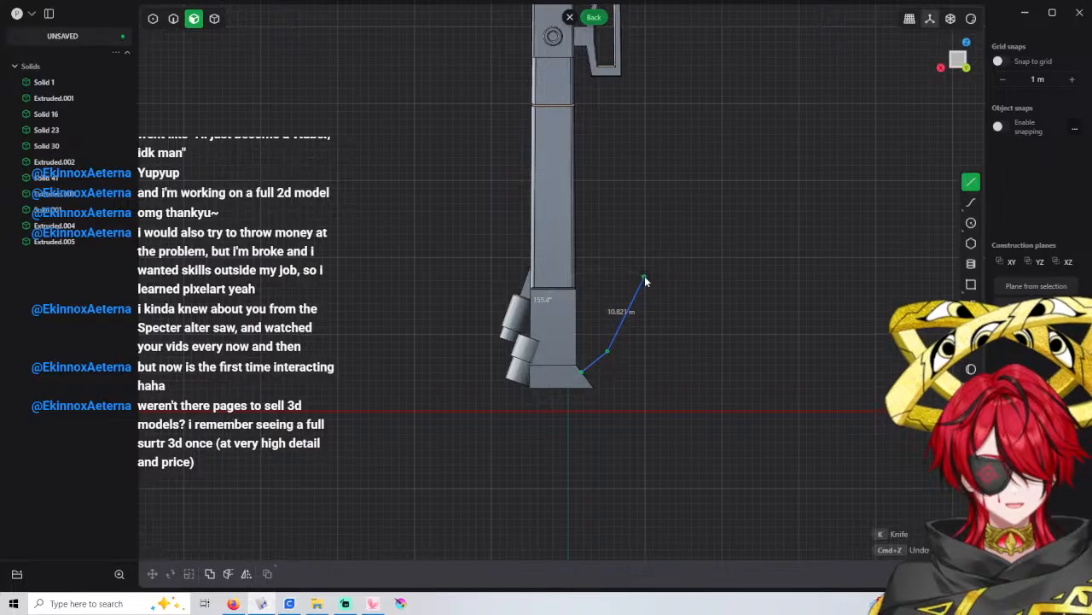
scroll(645, 280, "down", 2)
left_click(645, 278)
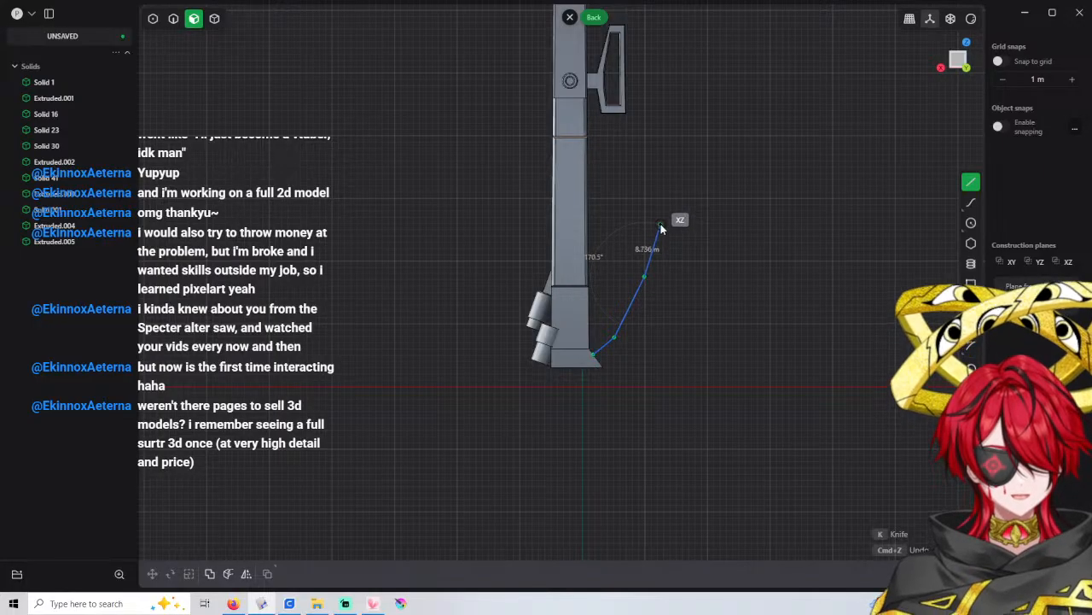
left_click(660, 226)
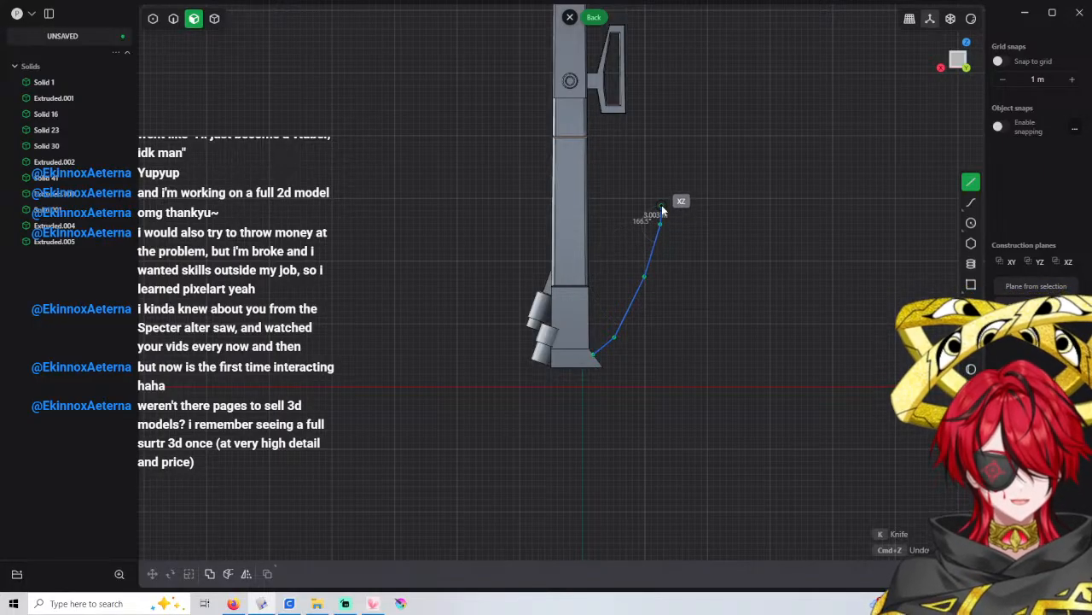
left_click(663, 205)
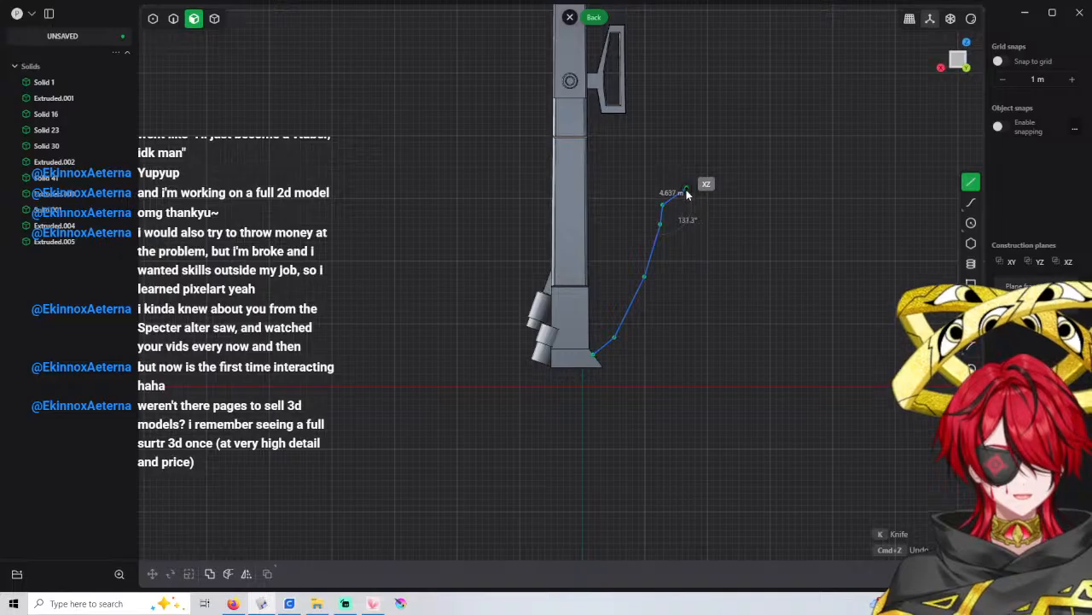
Undo the placed points back to the polyline's start on the base's slope
key("ctrl+z")
key("ctrl+z")
key("ctrl+z")
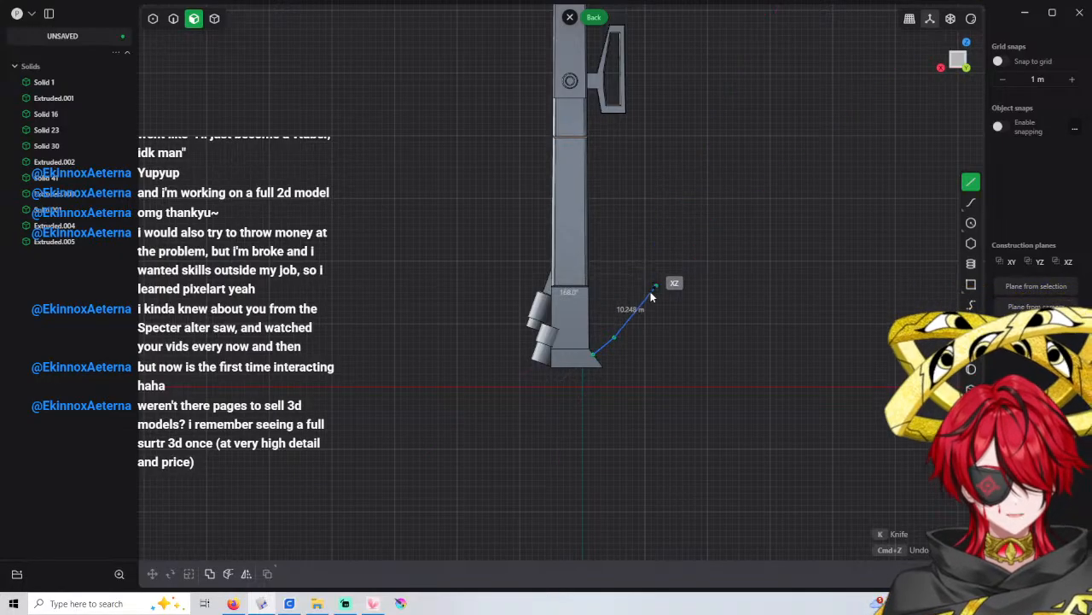
key("ctrl+z")
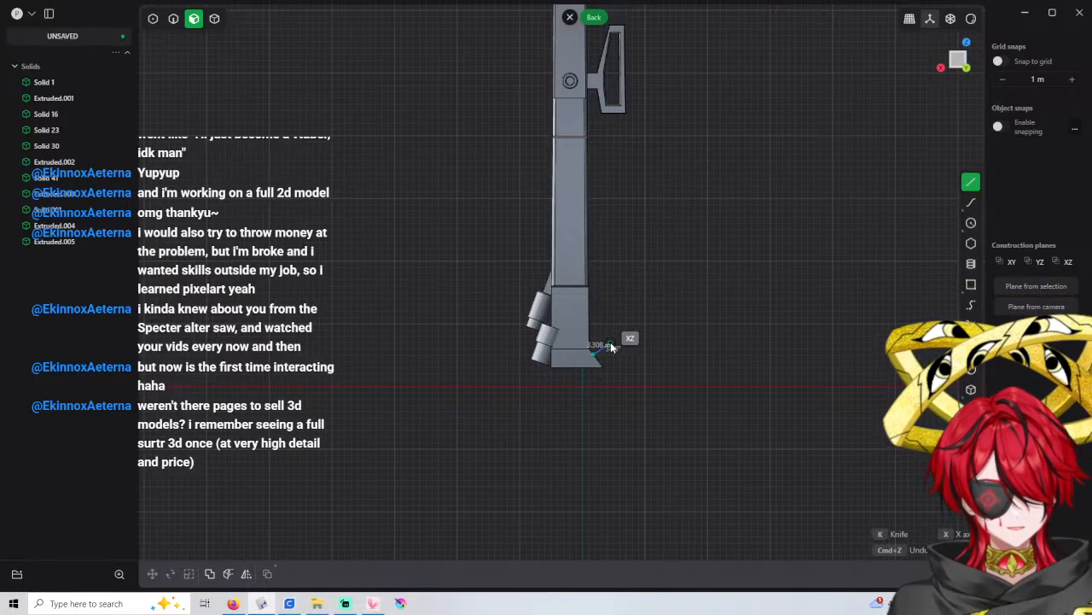
Try a bent blade outline that rises outward to a peak, turns at a wide corner and returns toward the base
left_click(610, 343)
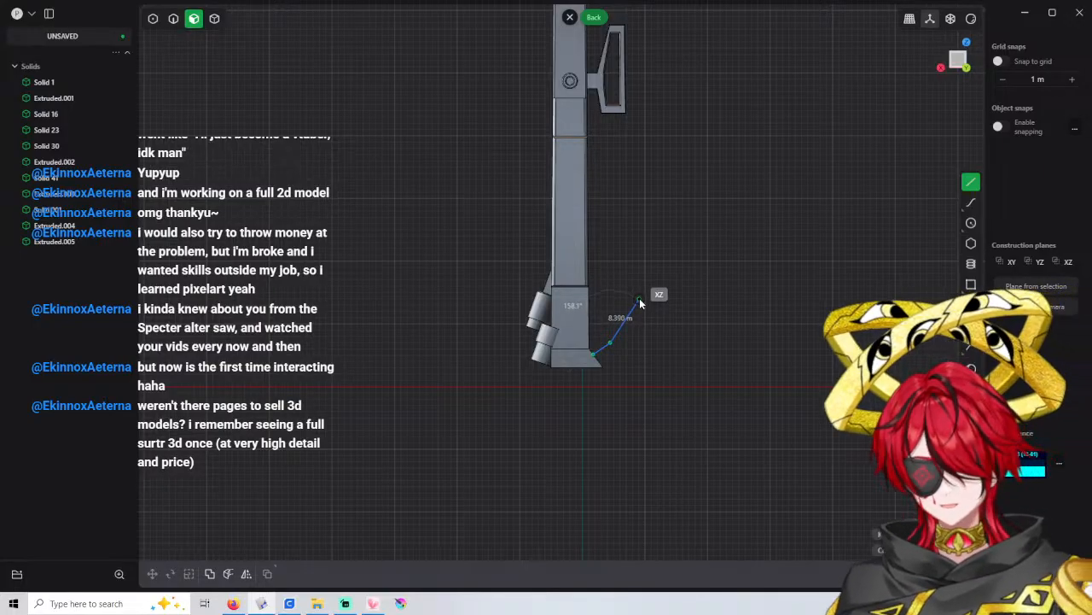
left_click(640, 300)
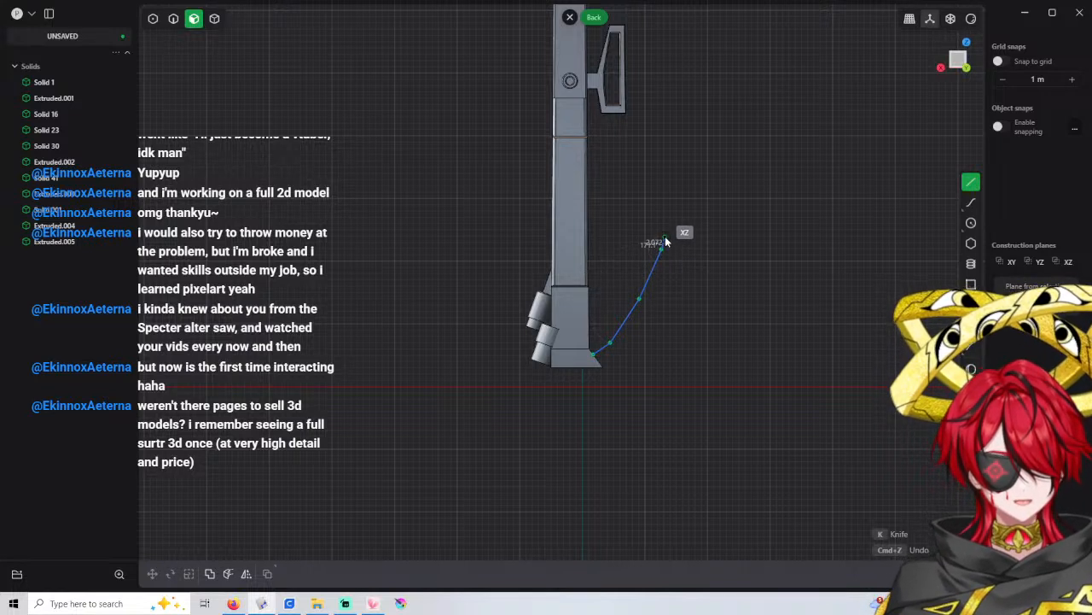
left_click(665, 240)
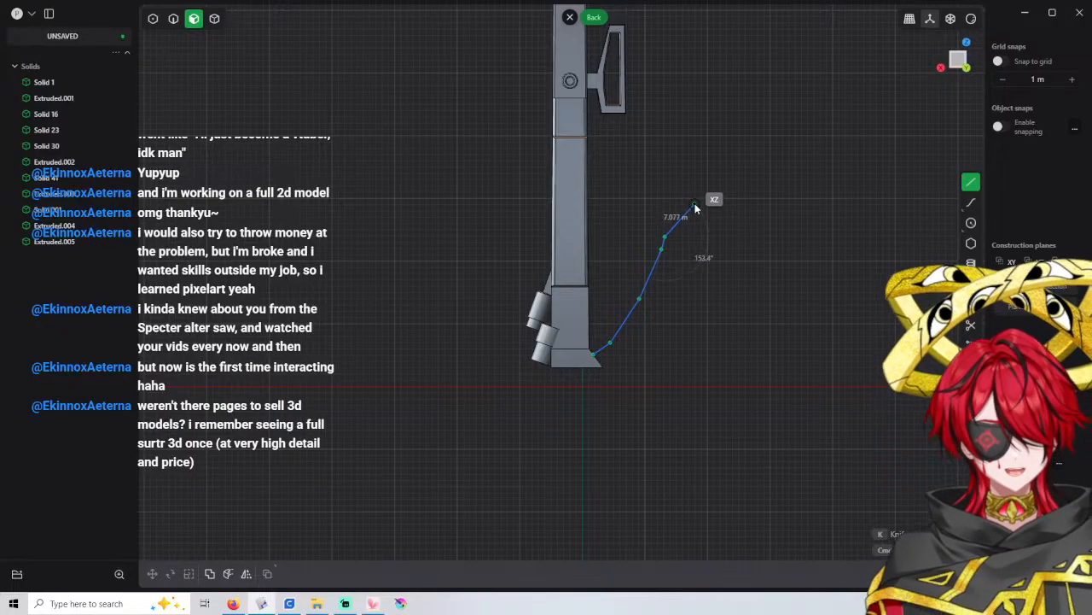
left_click(695, 205)
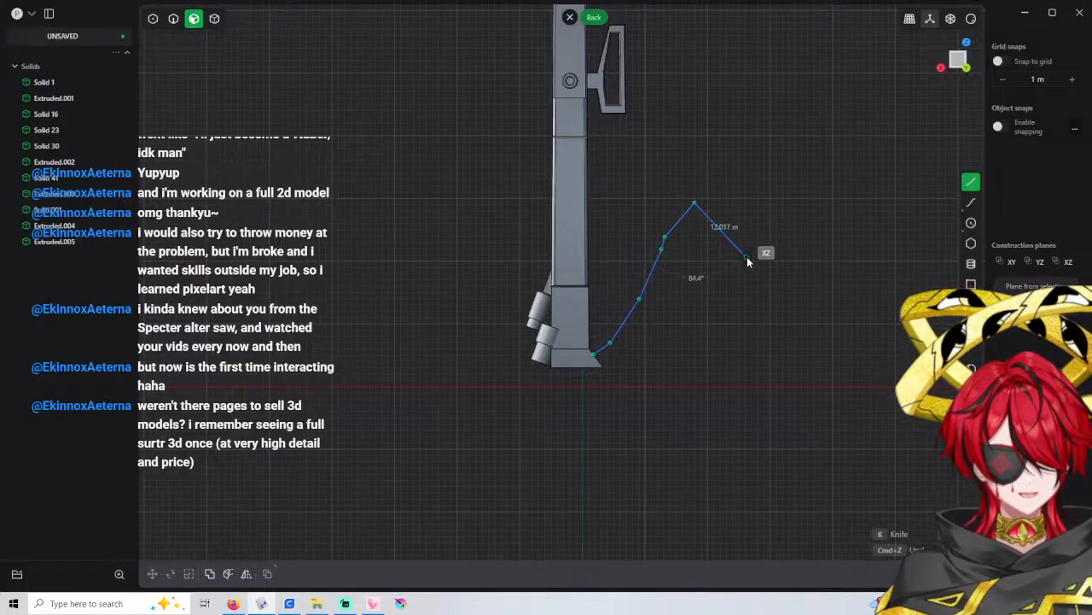
left_click(743, 258)
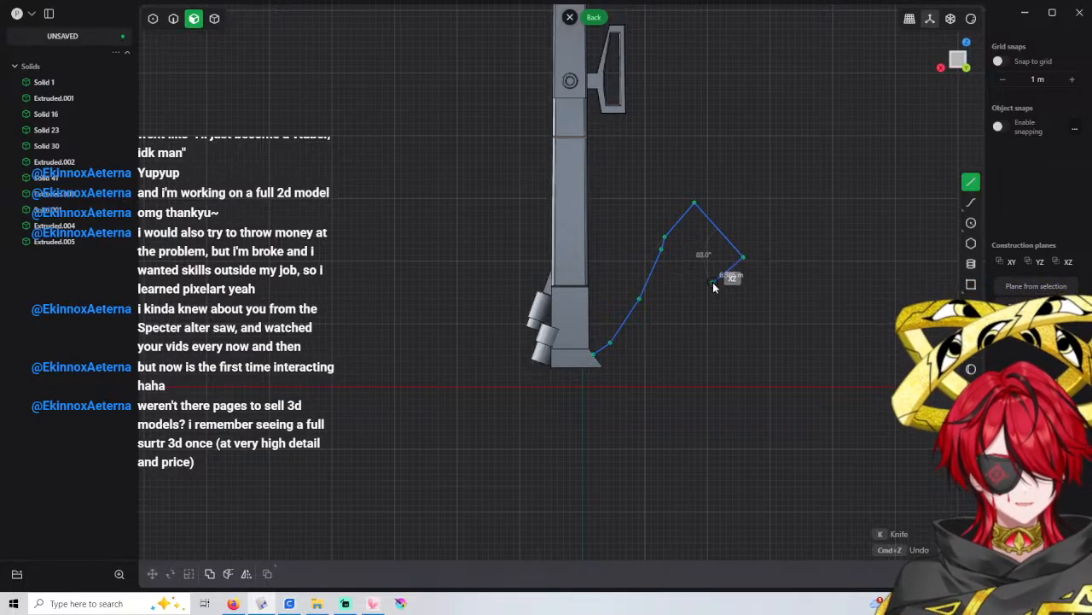
left_click(713, 284)
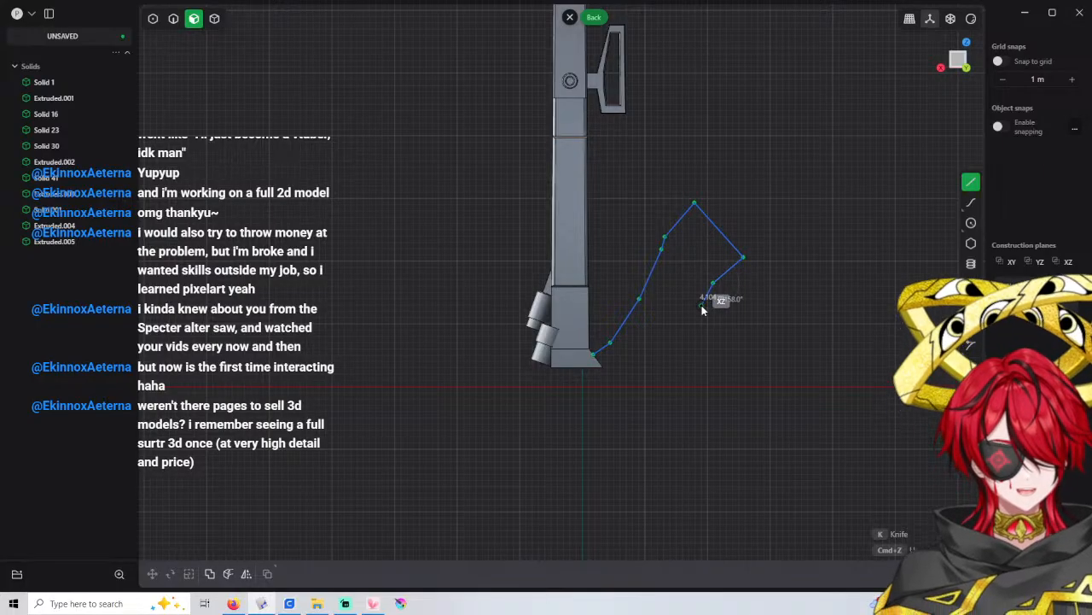
left_click(676, 343)
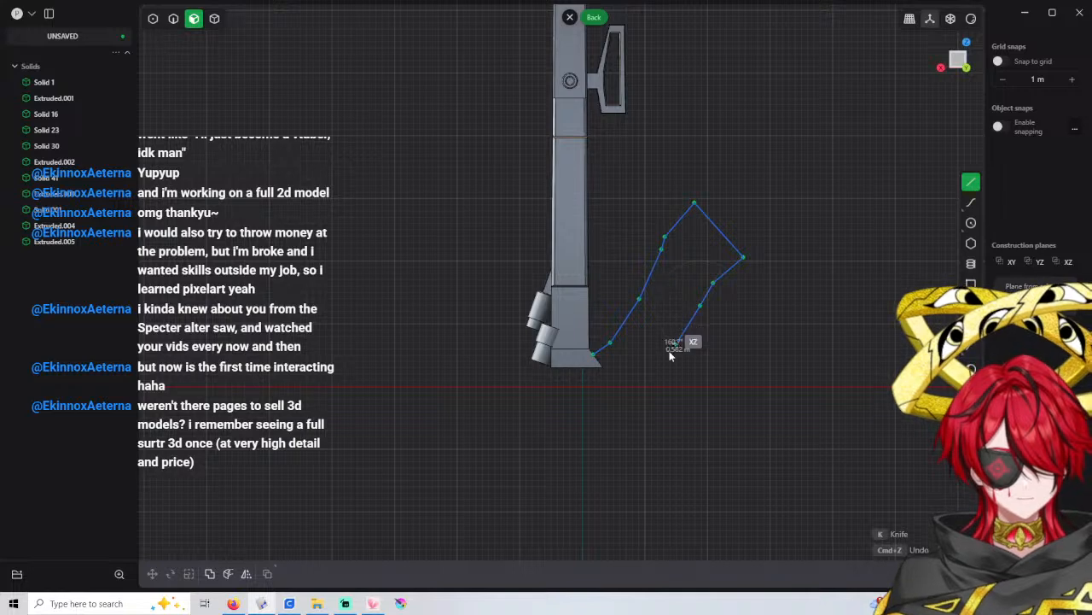
scroll(661, 350, "up", 3)
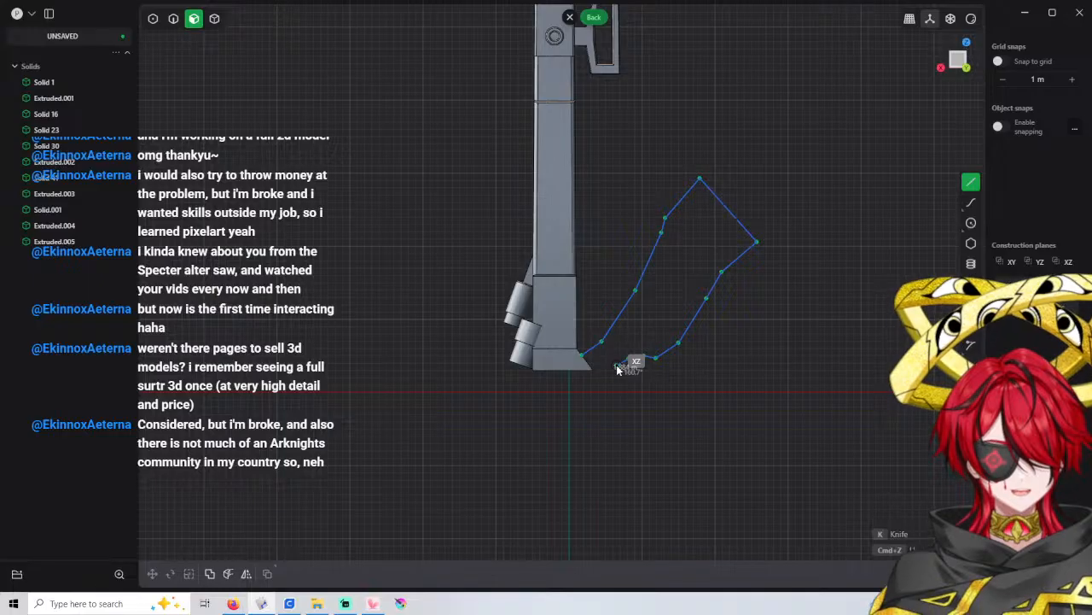
Undo the bent blade outline, keeping only its starting point on the slope
key("ctrl+z")
key("ctrl+z")
key("ctrl+z")
key("ctrl+z")
key("ctrl+z")
key("ctrl+z")
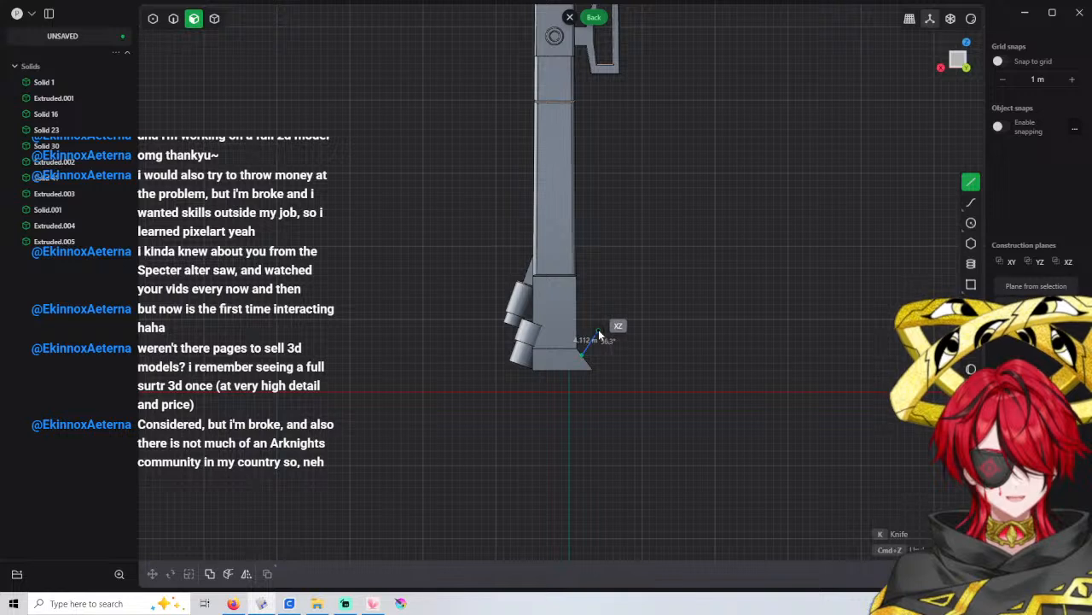
Draw the blade's inner edge from the slope diagonally outward, then steeper, ending with an outward-slanted segment to the peak
left_click(626, 267)
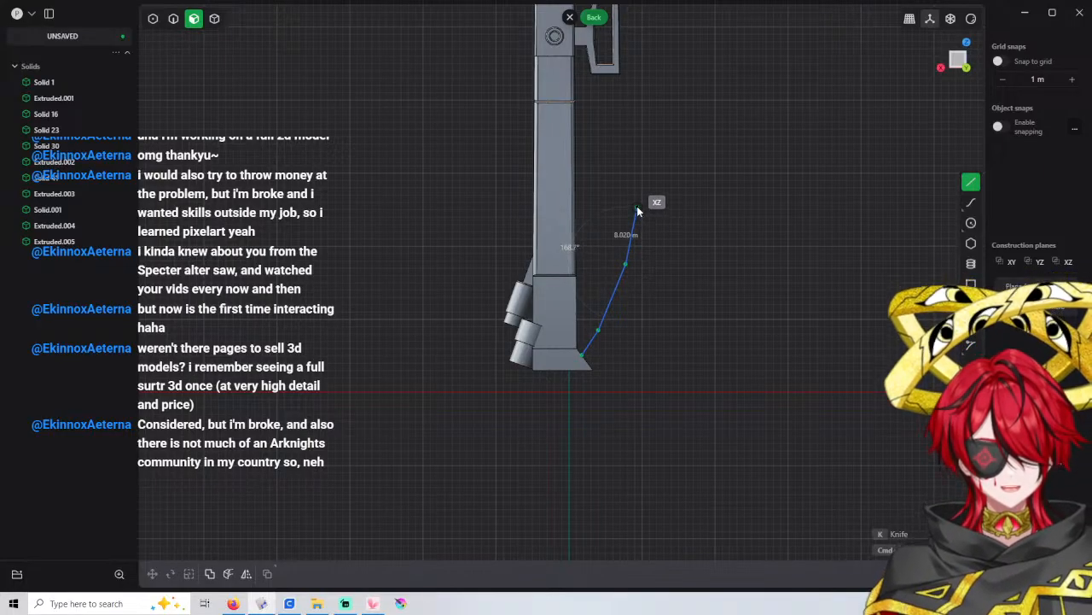
key("ctrl+z")
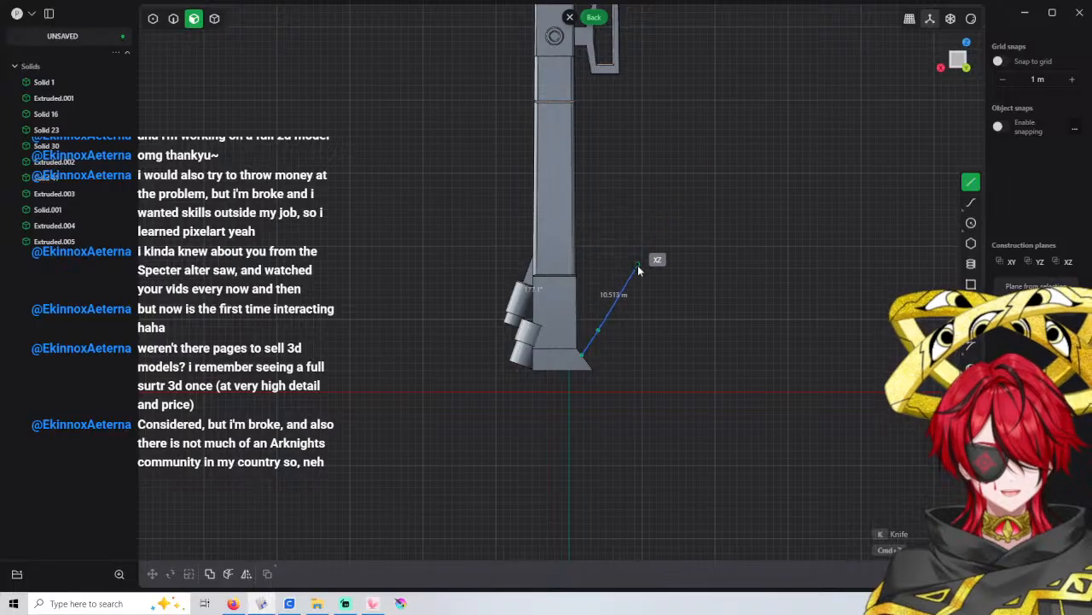
left_click(638, 264)
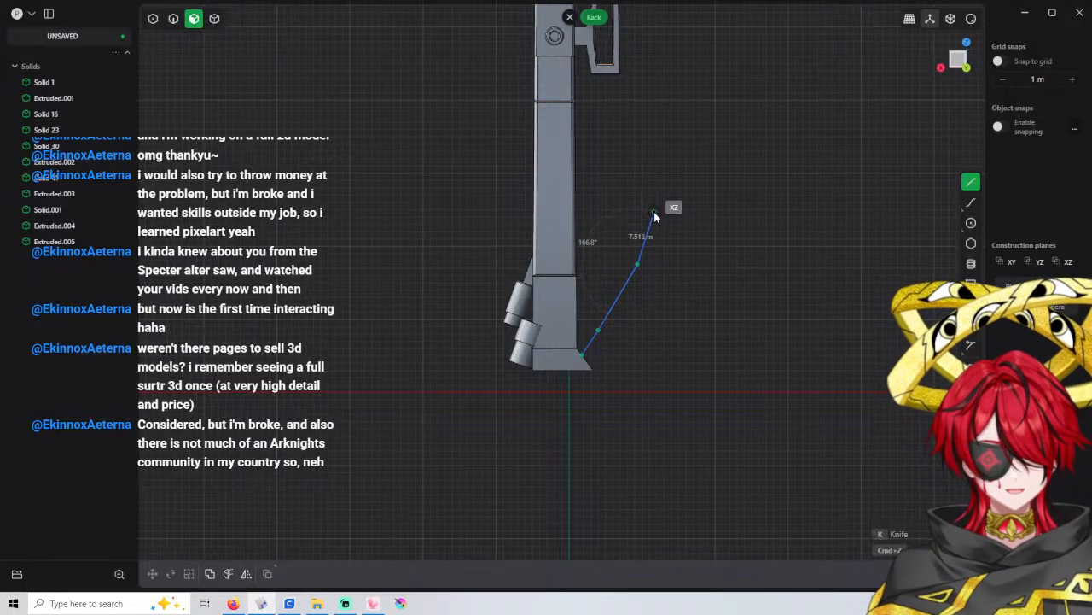
left_click(650, 222)
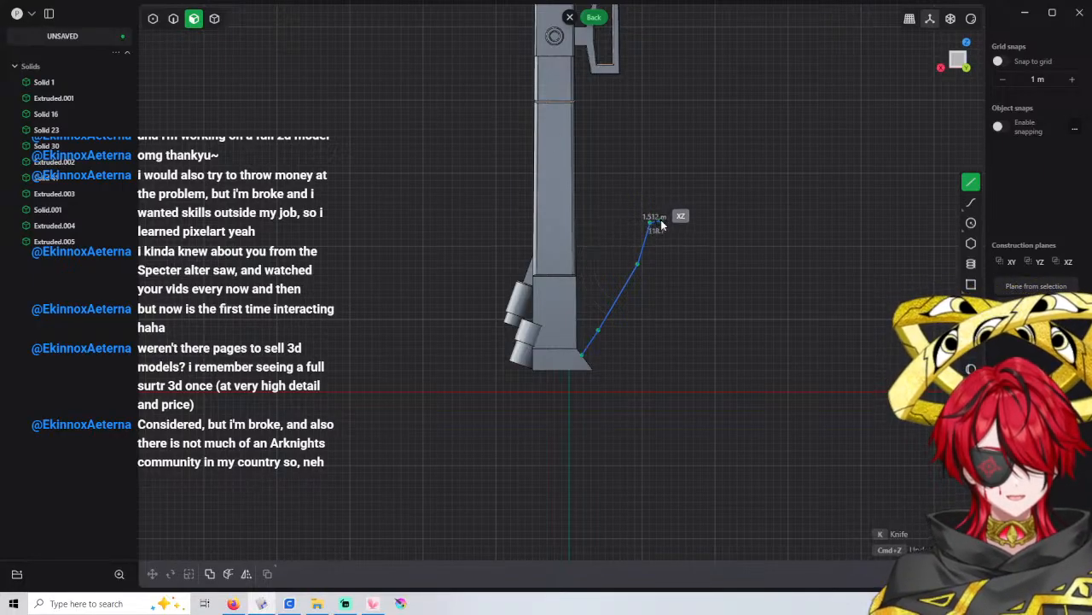
left_click(675, 199)
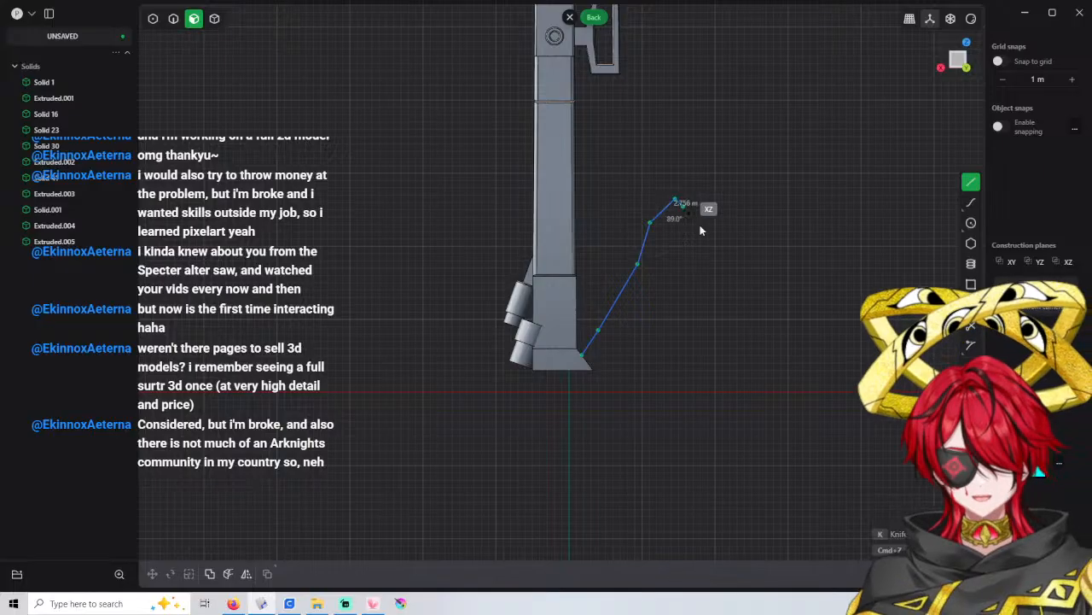
Draw the blade's outer edge from the peak's far corner down to a bend and back toward the base's bottom corner
left_click(698, 277)
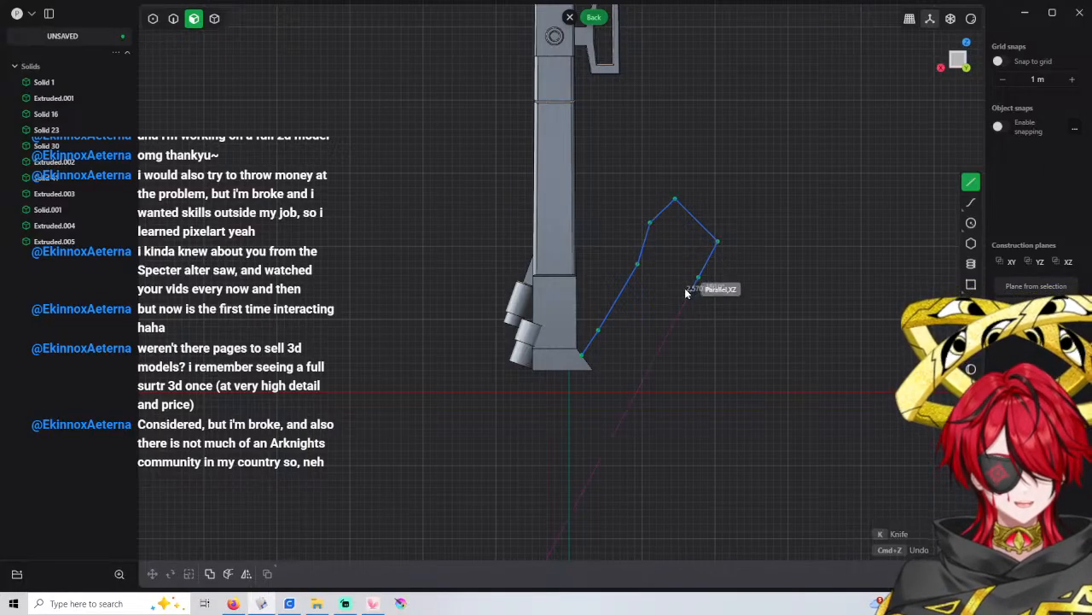
left_click(681, 285)
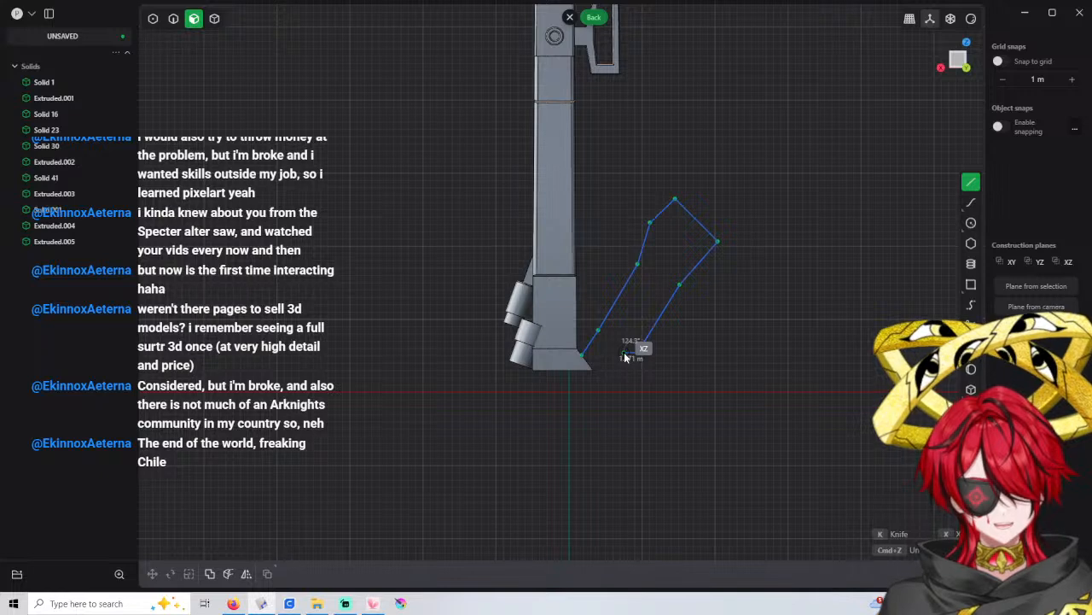
scroll(623, 351, "up", 2)
scroll(624, 352, "up", 1)
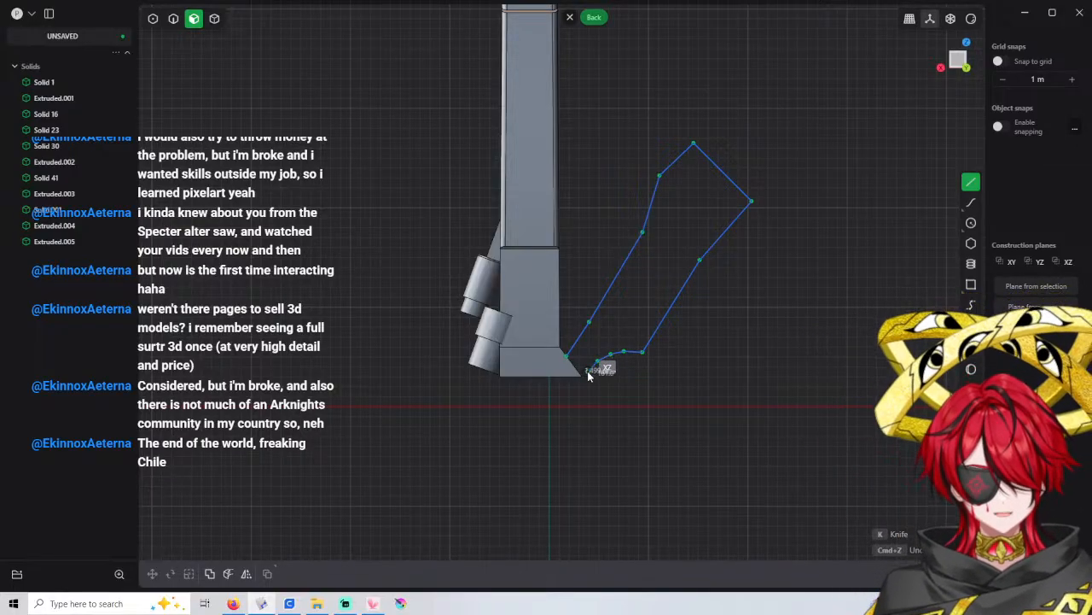
Re-enable object snapping and close the blade outline through the base's bottom corner to its starting point on the slope
middle_click_drag(586, 372, 871, 133)
left_click(1000, 126)
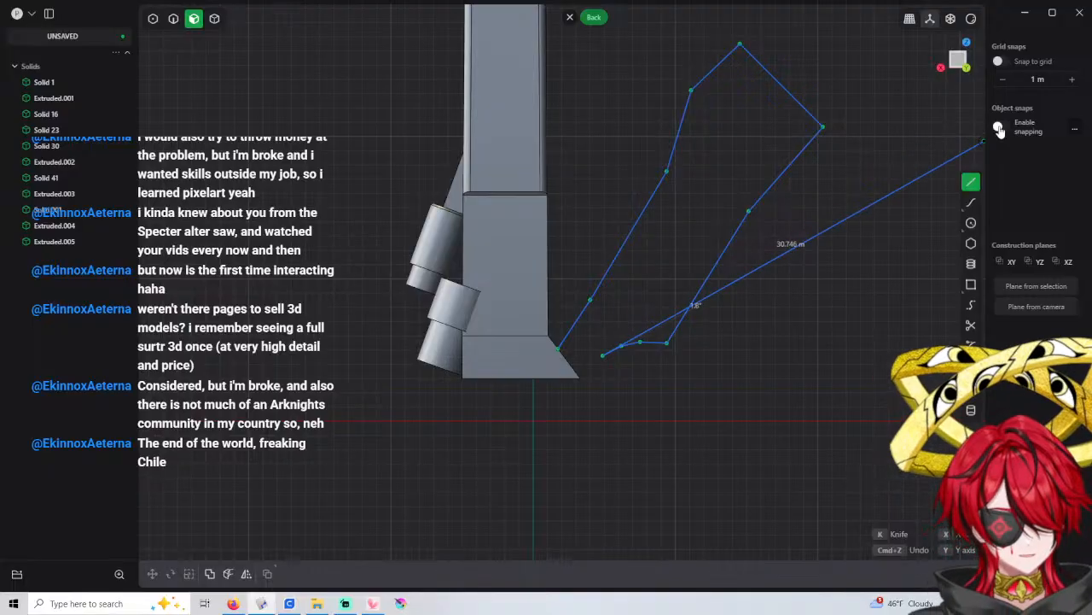
left_click(583, 380)
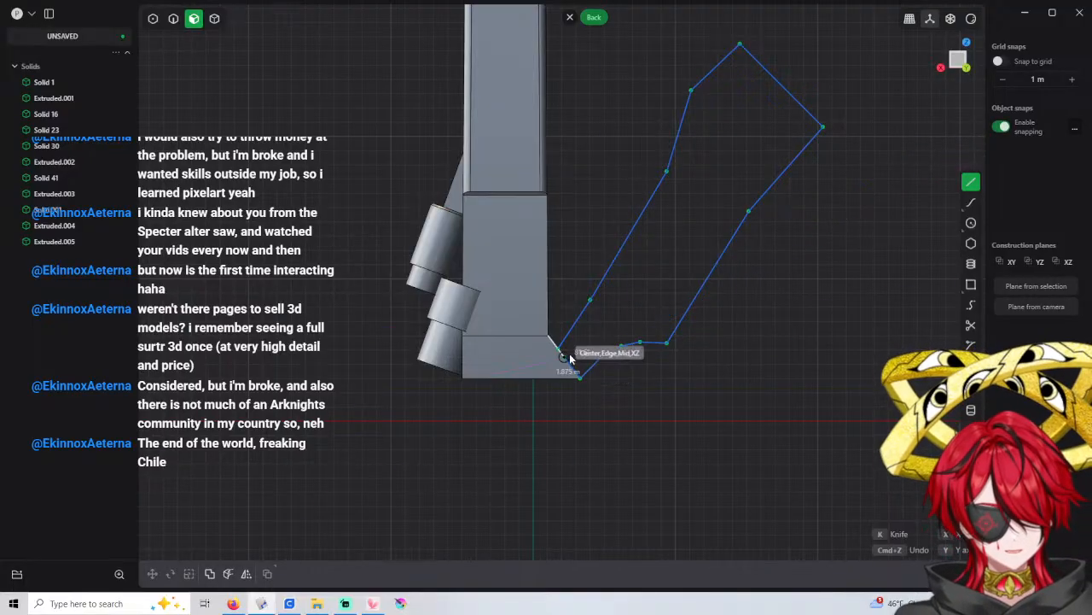
scroll(563, 351, "up", 3)
scroll(563, 354, "up", 4)
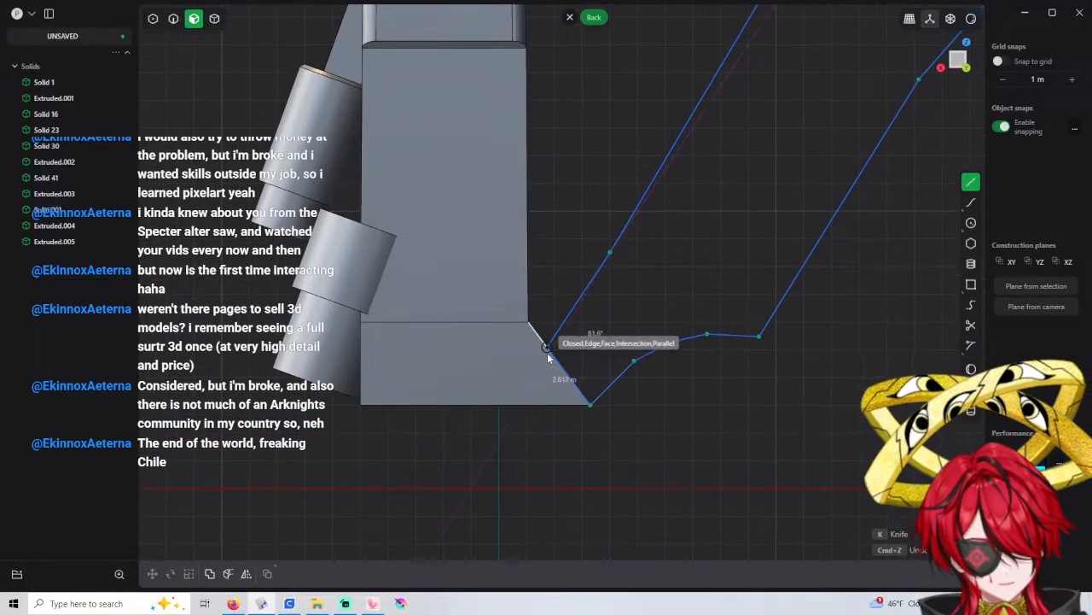
left_click(547, 348)
scroll(567, 343, "down", 5)
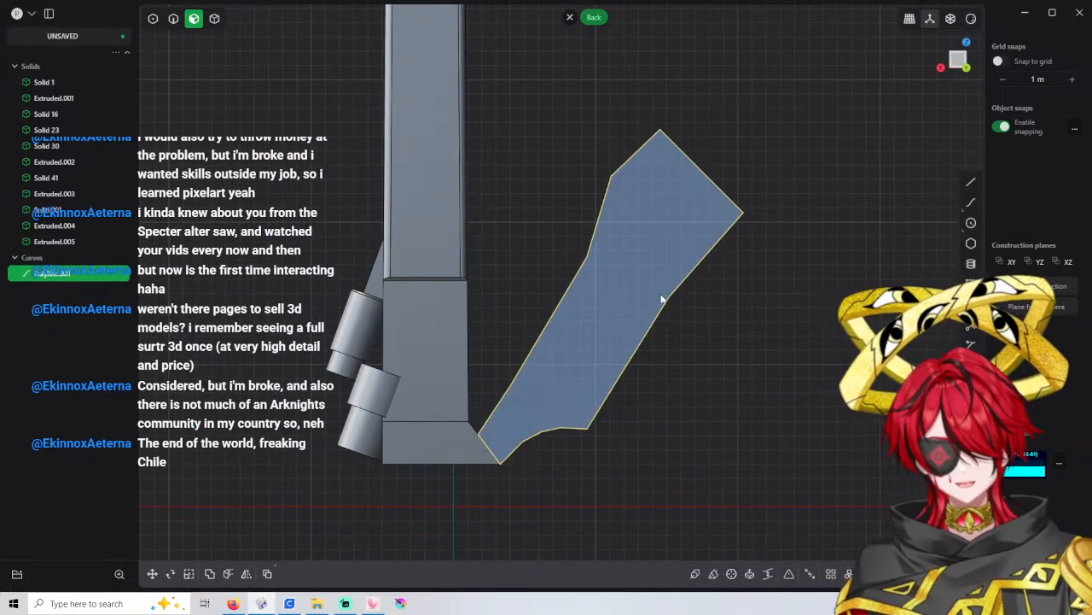
scroll(668, 290, "up", 1)
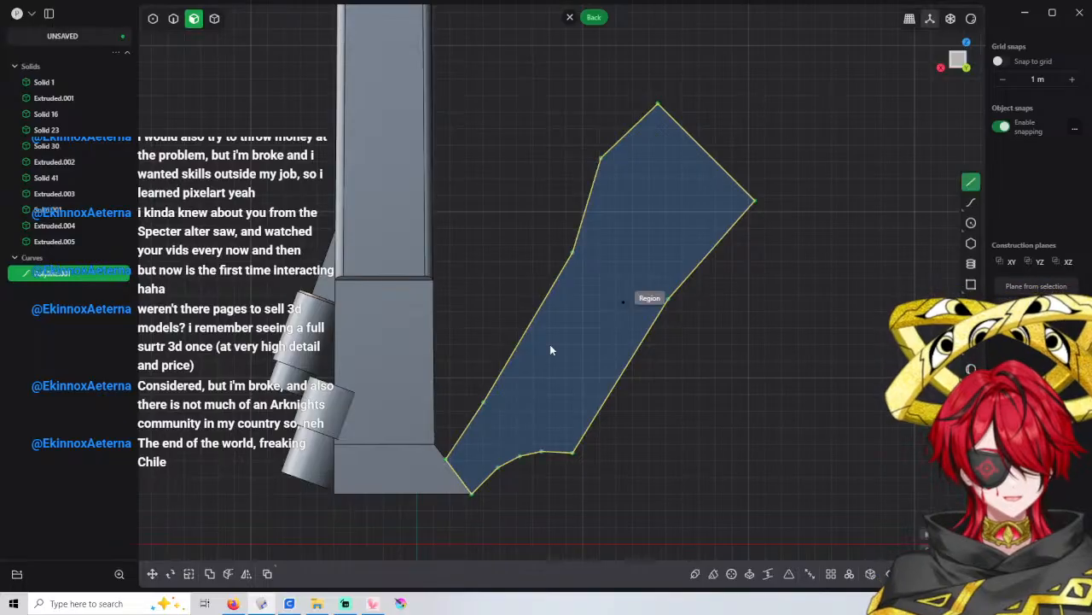
left_click(529, 402)
scroll(517, 422, "up", 1)
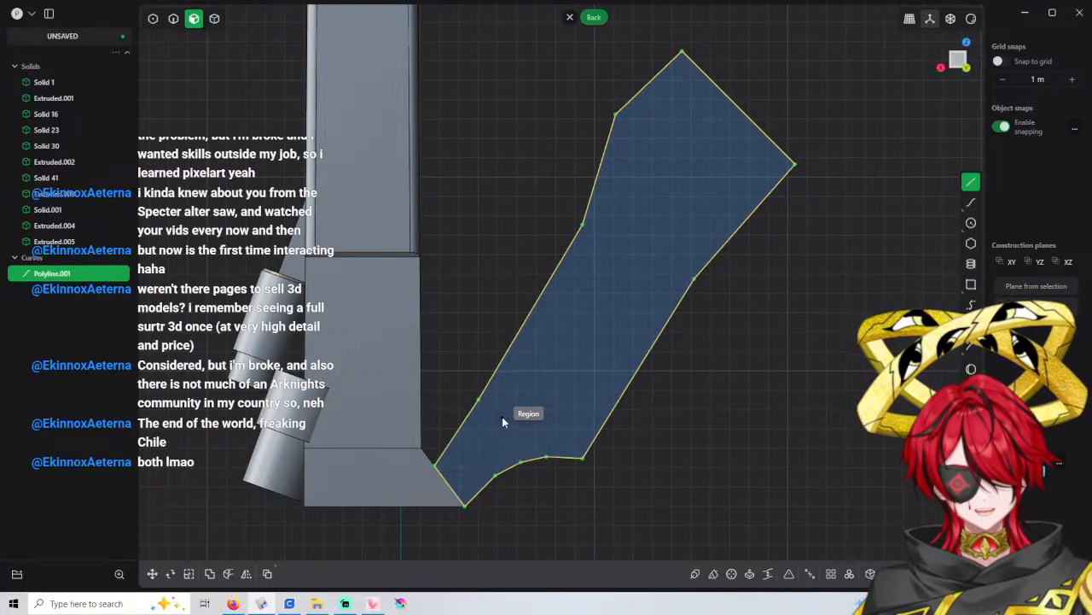
key("k")
left_click(502, 417)
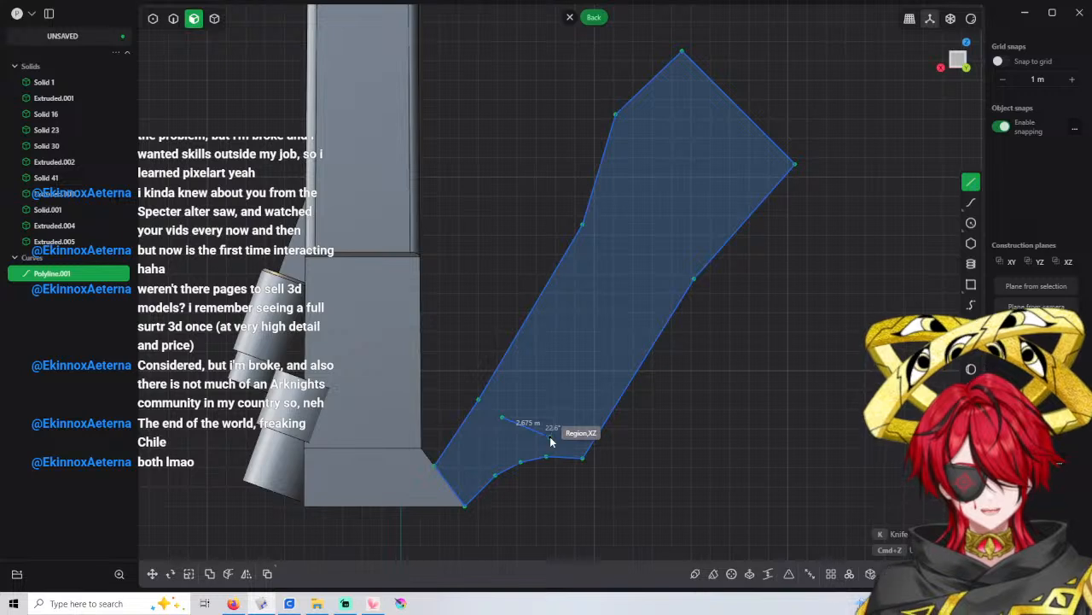
key("Escape")
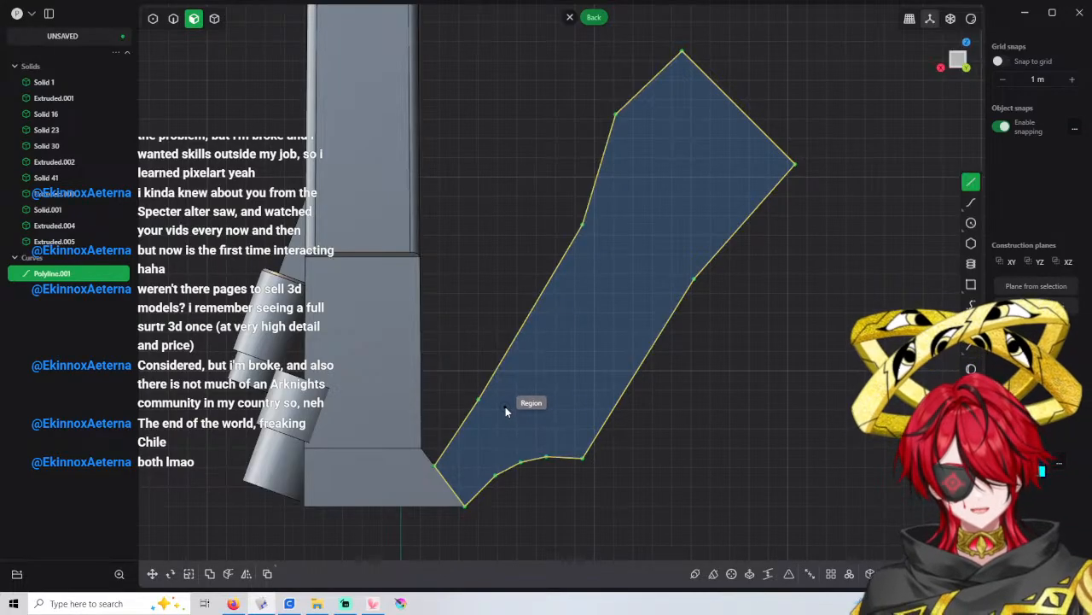
Draw a closed slanted slot outline, about 3 m by 11.3 m, inside the blade's lower shaft, following the blade's direction
key("k")
left_click(505, 407)
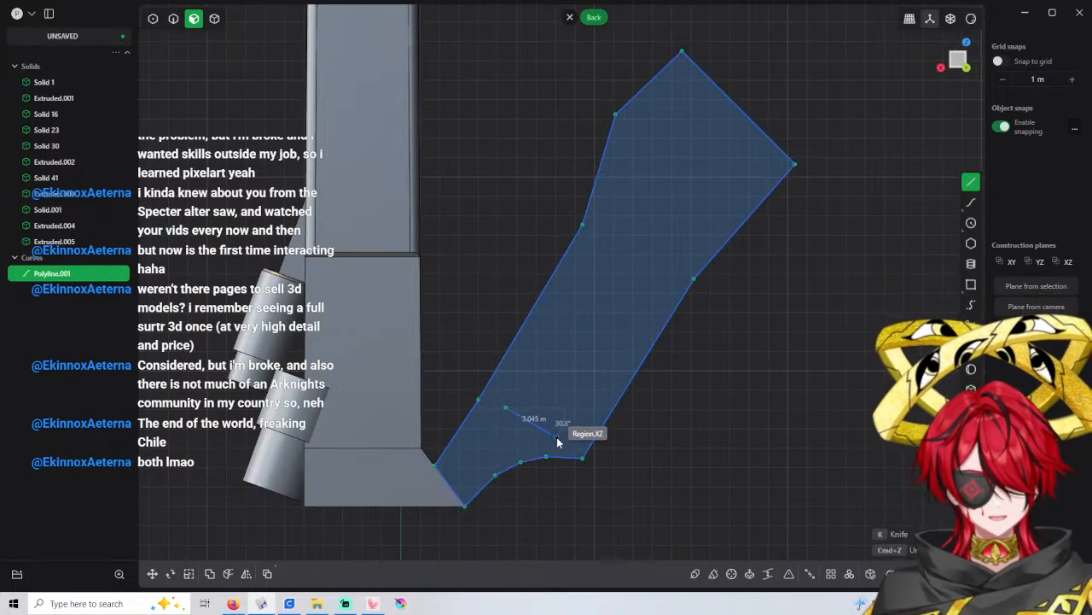
left_click(559, 435)
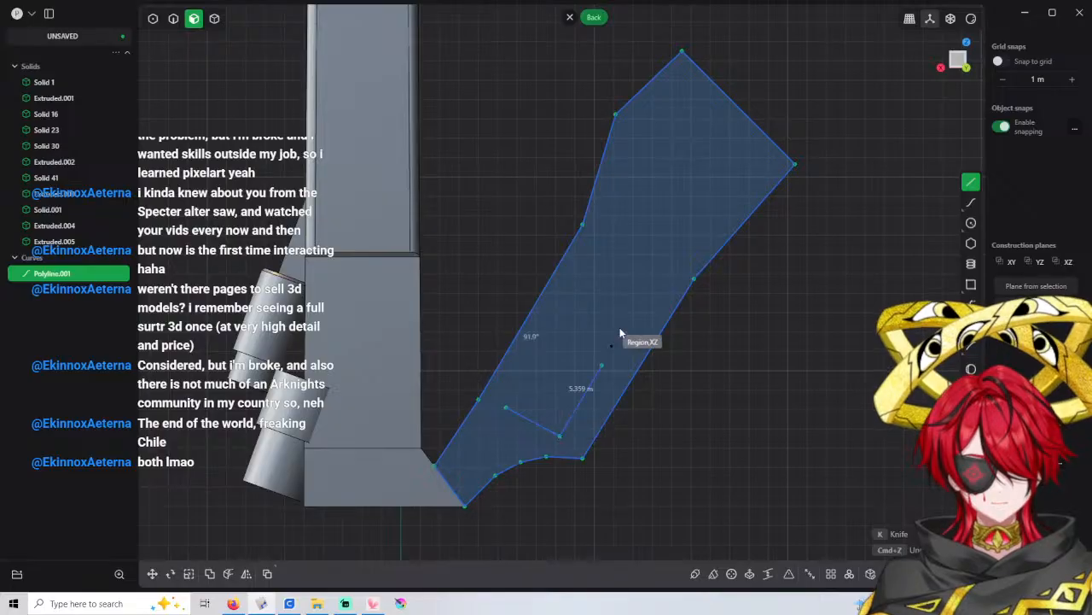
scroll(654, 267, "down", 1)
scroll(655, 267, "up", 1)
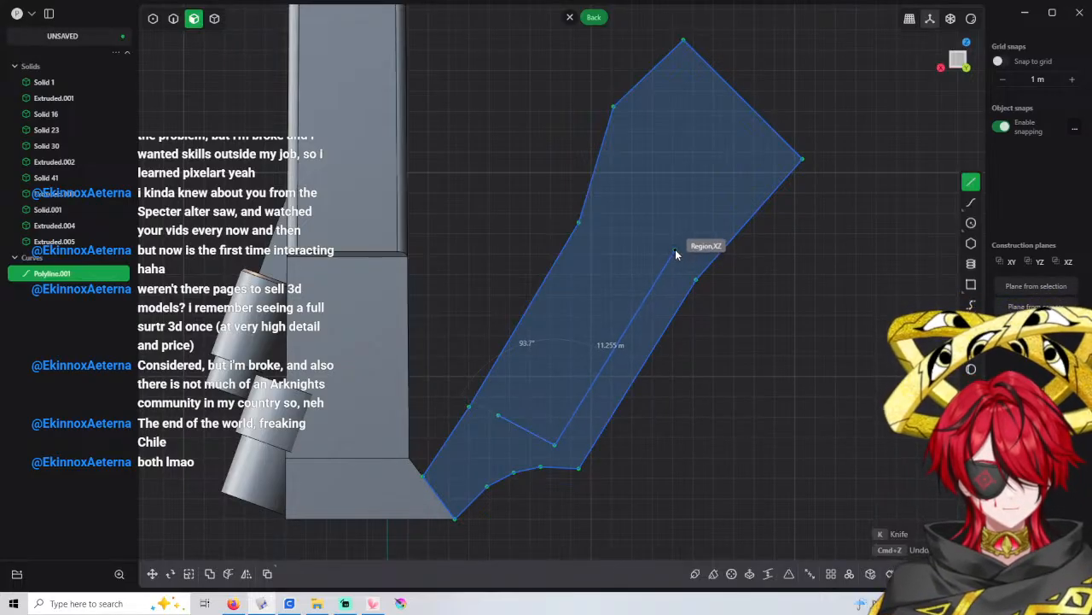
left_click(675, 253)
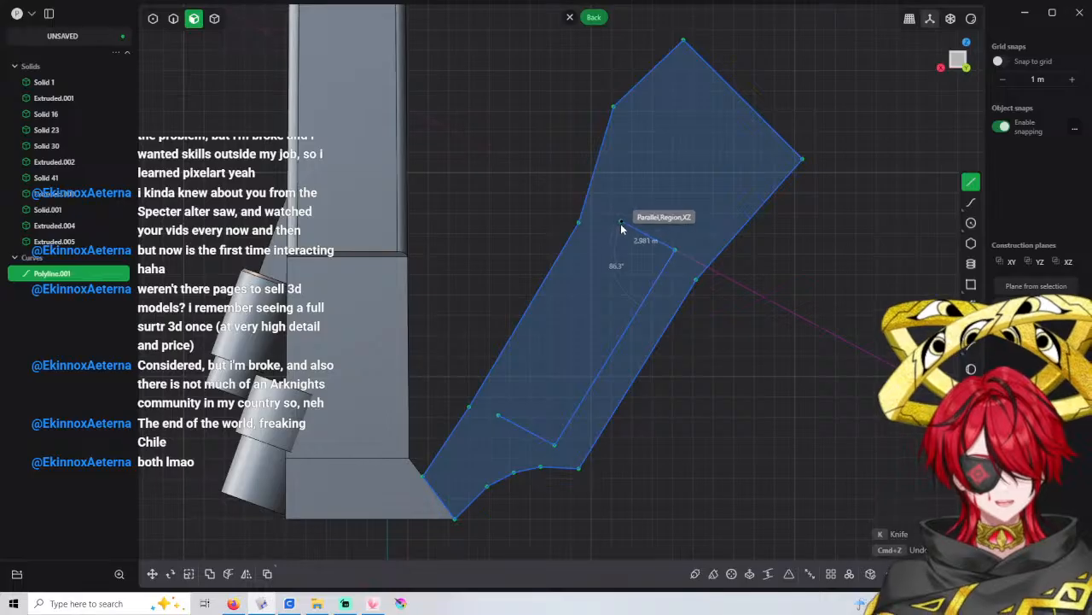
left_click(621, 224)
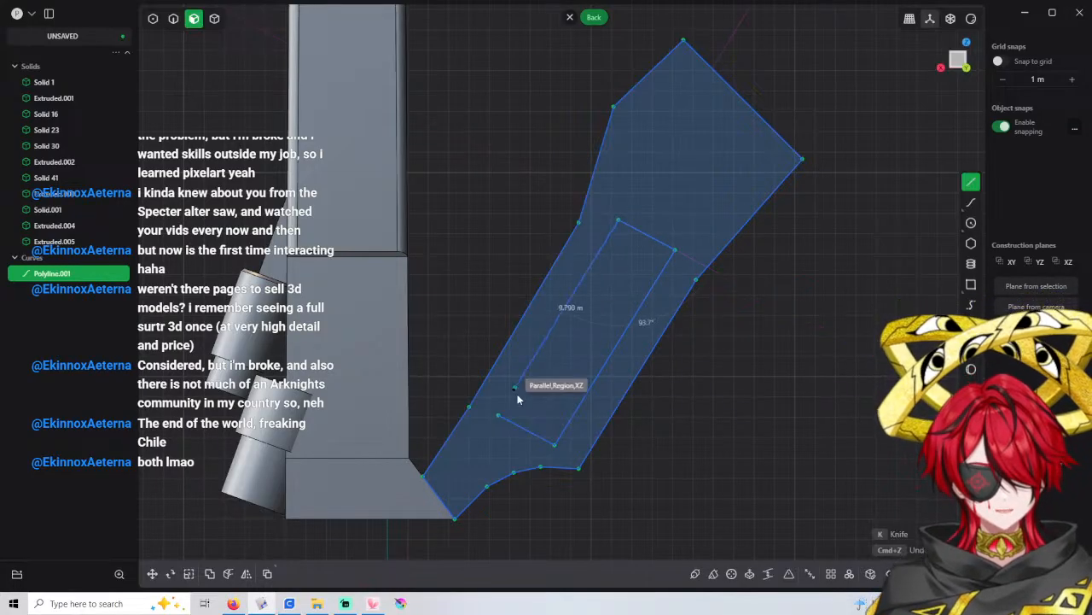
left_click(502, 411)
Extrude the blade region surrounding the slot into a solid across the base's depth, leaving the slot open
right_click_drag(589, 332, 628, 276)
left_click(650, 261)
key("e")
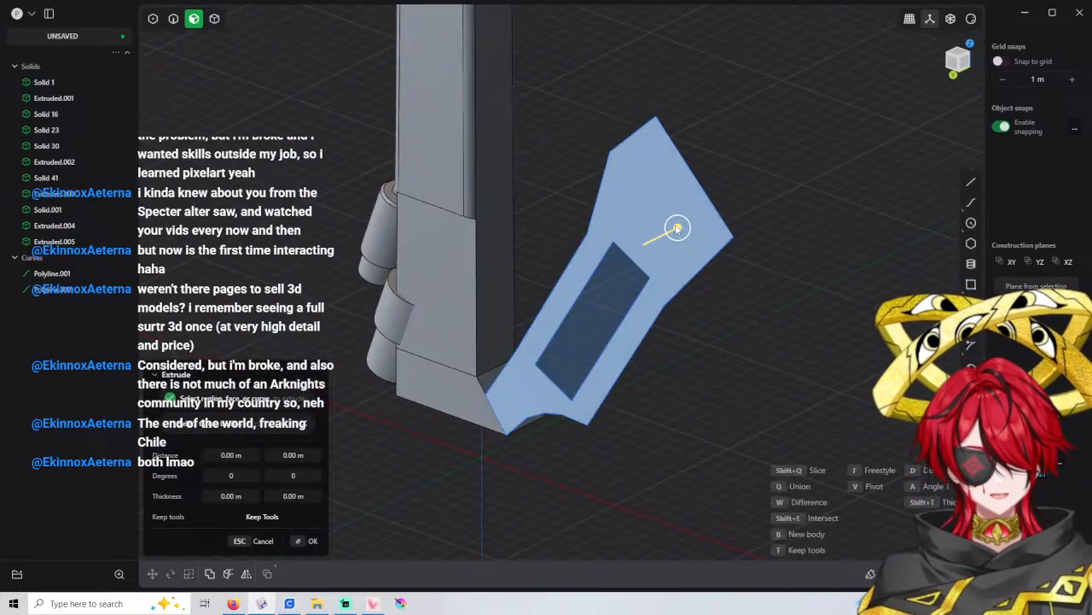
left_click_drag(682, 232, 728, 230)
middle_click_drag(726, 248, 575, 313)
key("Return")
Cut the extruded blade solid with the base's flat face next to the slope
key("4")
middle_click_drag(645, 314, 605, 286)
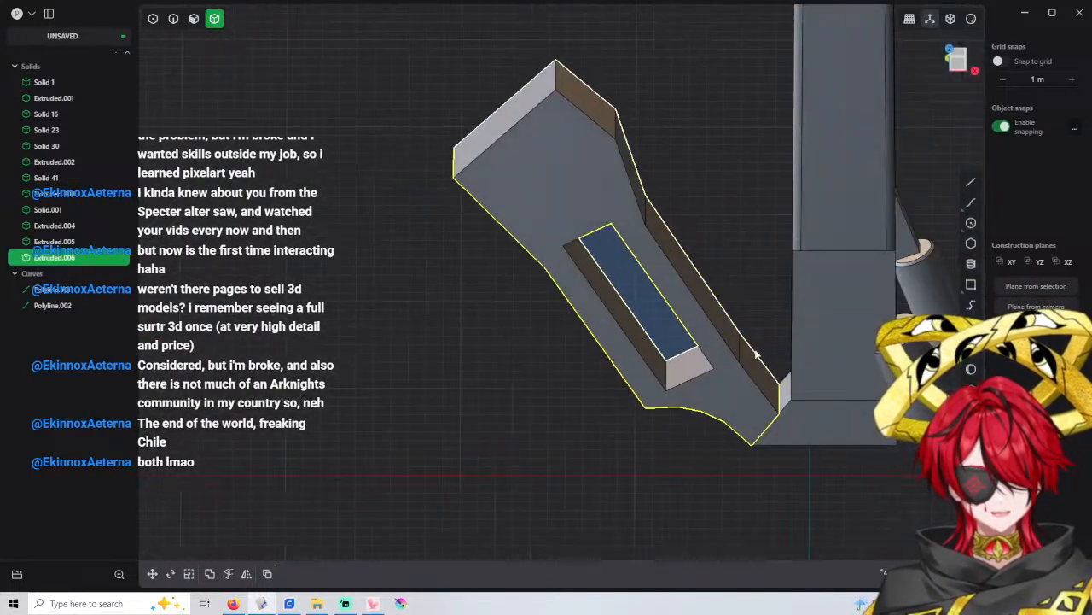
key("c")
left_click(795, 417)
key("Return")
Hide both outline curves used for the blade and its slot
mouse_move(740, 392)
middle_mouse_down()
mouse_move(872, 410)
mouse_move(751, 394)
middle_mouse_up()
scroll(751, 394, "up", 2)
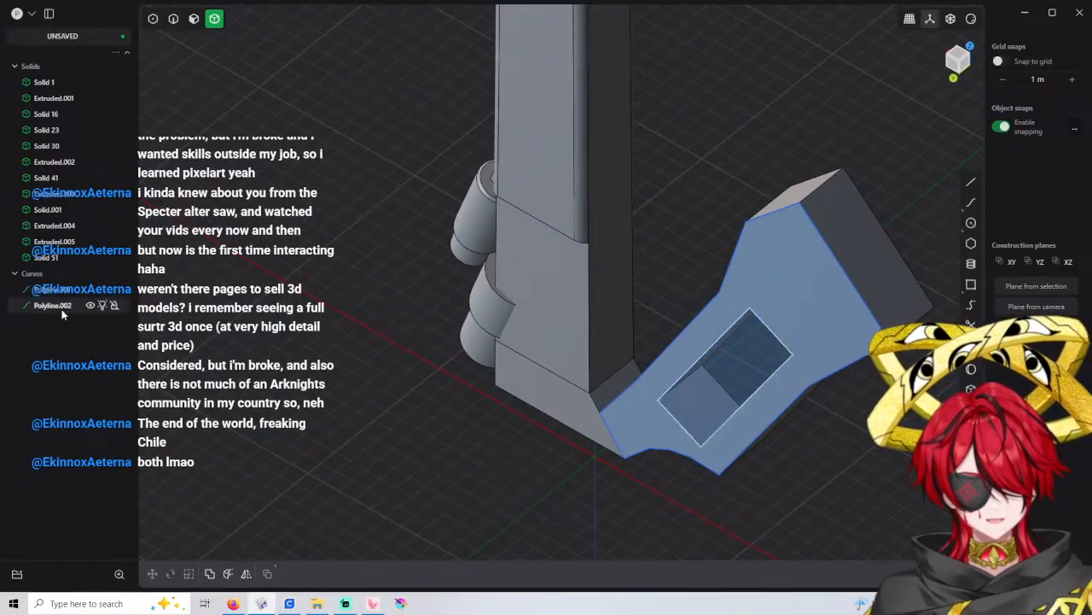
left_click(63, 307)
left_click(62, 291, "shift")
key("h")
Chamfer the rim edges of the slot's openings on both faces of the blade with a distance of -0.07375 m
middle_click_drag(497, 390, 776, 273)
scroll(716, 249, "up", 2)
scroll(776, 272, "up", 4)
key("3")
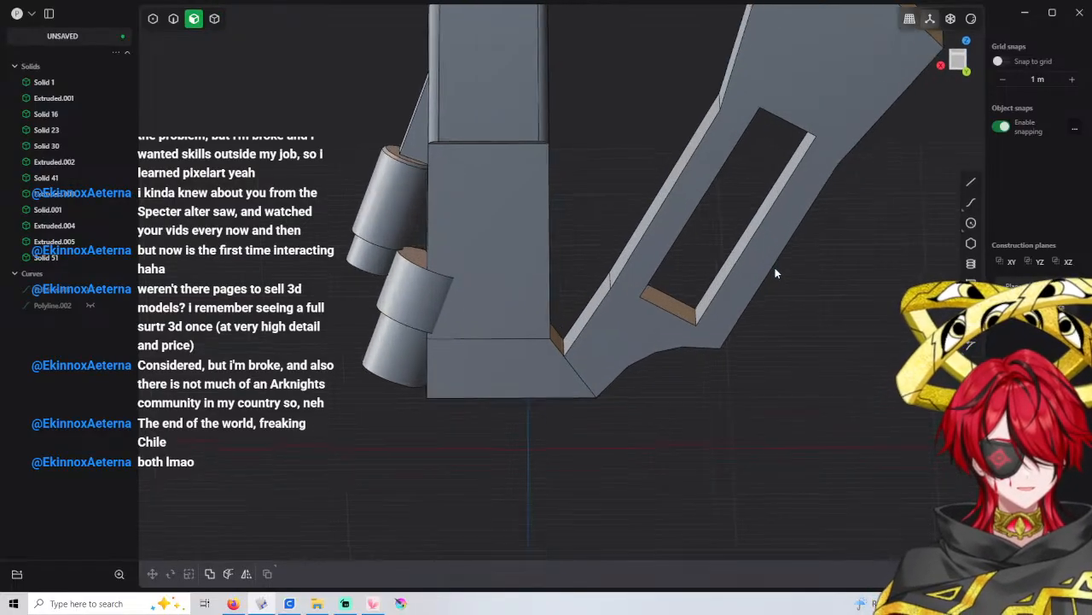
middle_click_drag(721, 224, 718, 274)
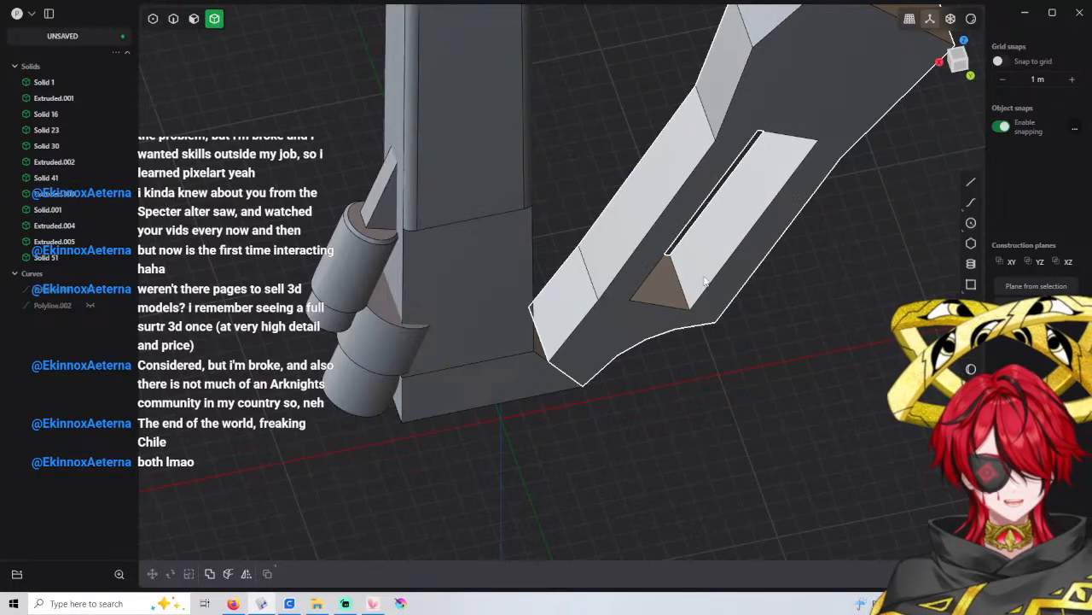
key("2")
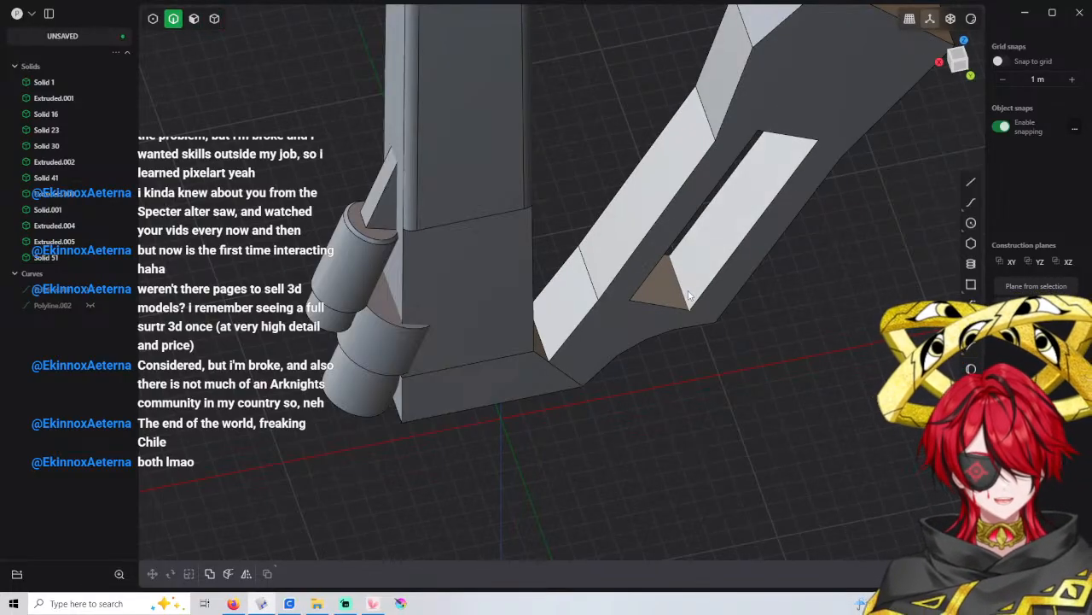
middle_click_drag(661, 272, 700, 224)
left_click(741, 269)
key("f")
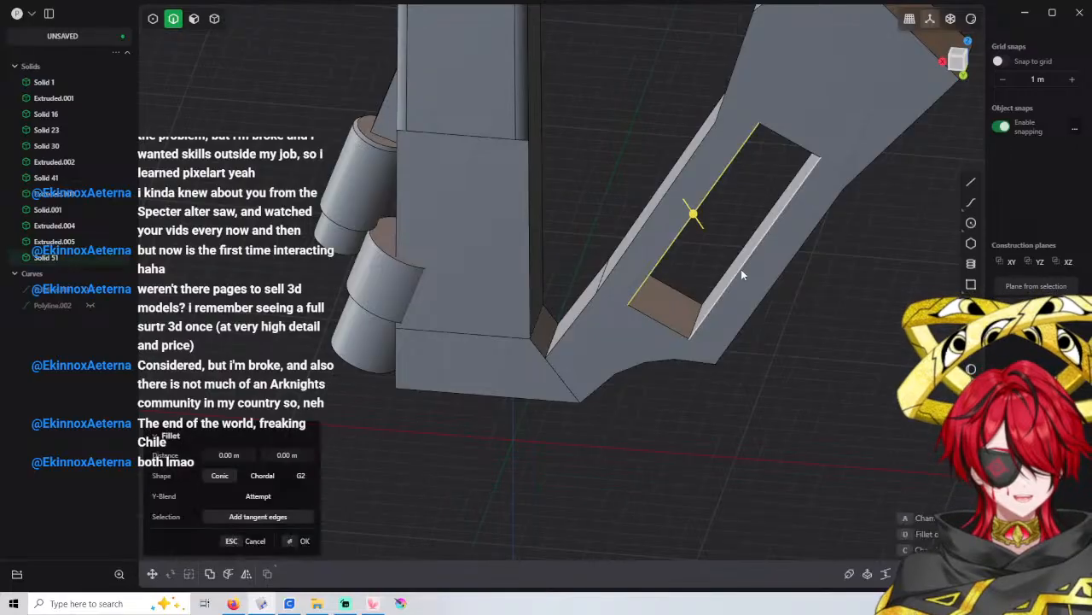
left_click(664, 327)
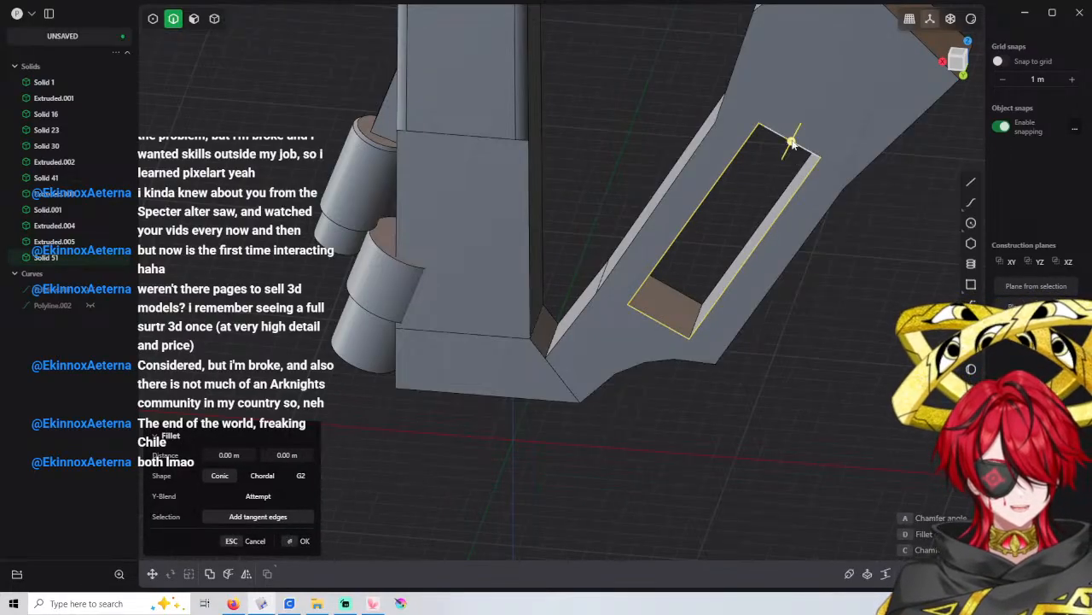
middle_click_drag(792, 143, 638, 191)
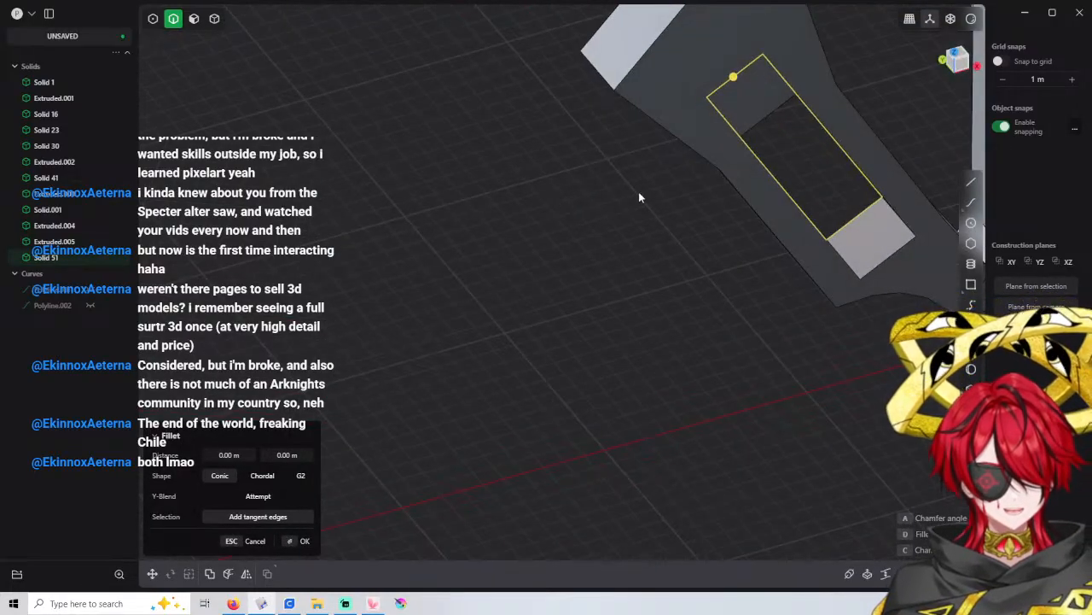
left_click(885, 263)
middle_click_drag(895, 211, 719, 78)
left_click(710, 120)
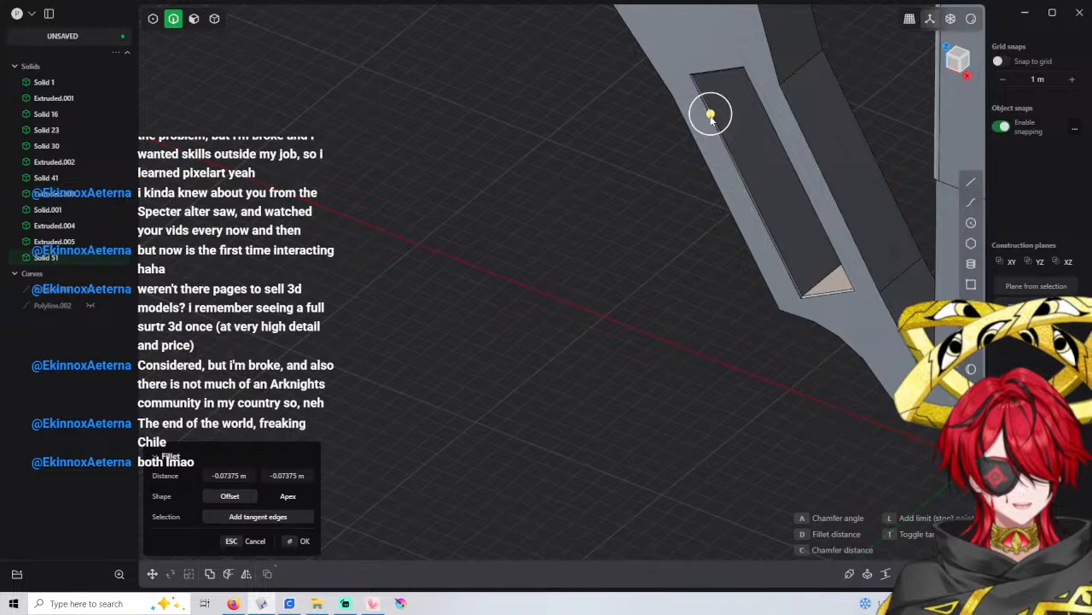
left_click_drag(709, 119, 742, 191)
scroll(739, 188, "down", 3)
scroll(732, 174, "up", 5)
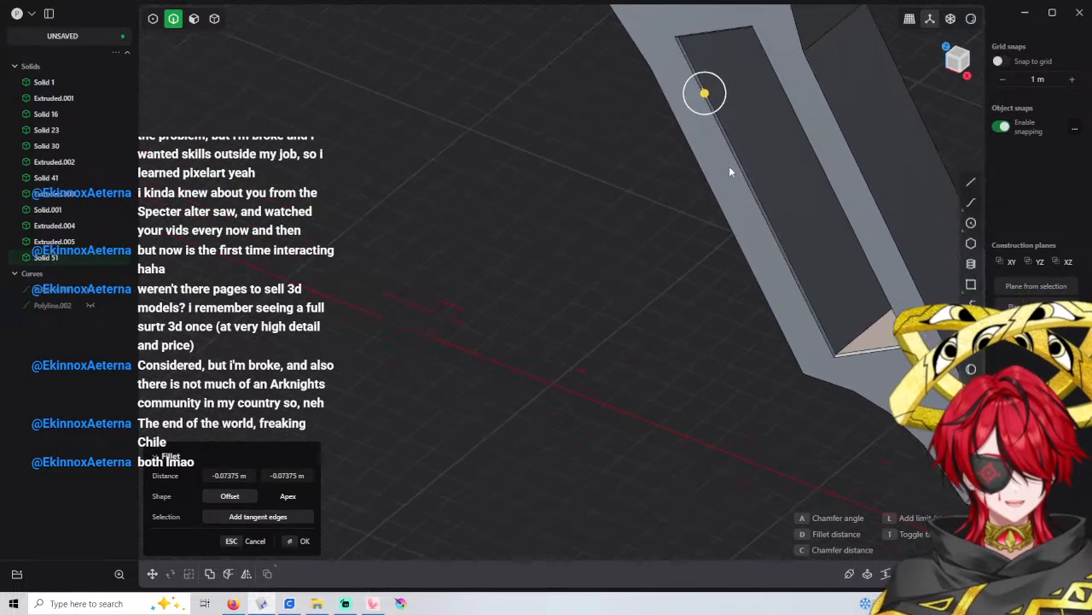
Cancel the current fillet and offset the inner wall faces of the angled stock's slot by 0.2 m
key("Escape")
key("Escape")
key("3")
left_click(763, 163)
middle_click_drag(777, 168, 740, 59)
left_click(885, 195)
left_click(740, 64, "shift")
left_click_drag(757, 86, 759, 90)
left_click(271, 474)
type("0")
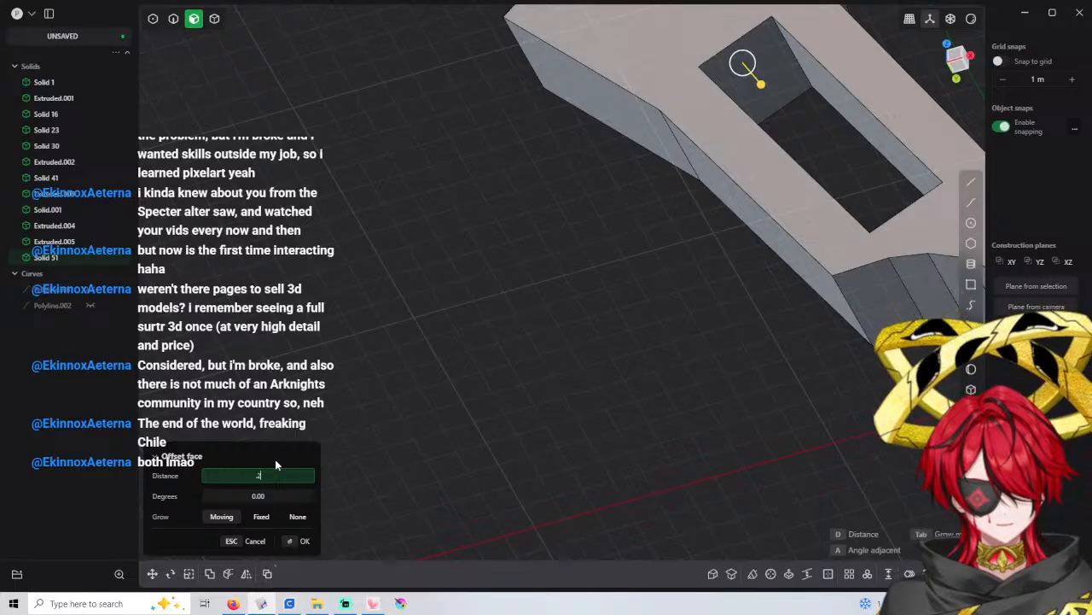
key("Return")
Chamfer the rim edges of the angled stock's slot by about 0.44 m
middle_click_drag(407, 373, 735, 344)
key("2")
left_click(730, 339)
key("f")
left_click(657, 341, "shift")
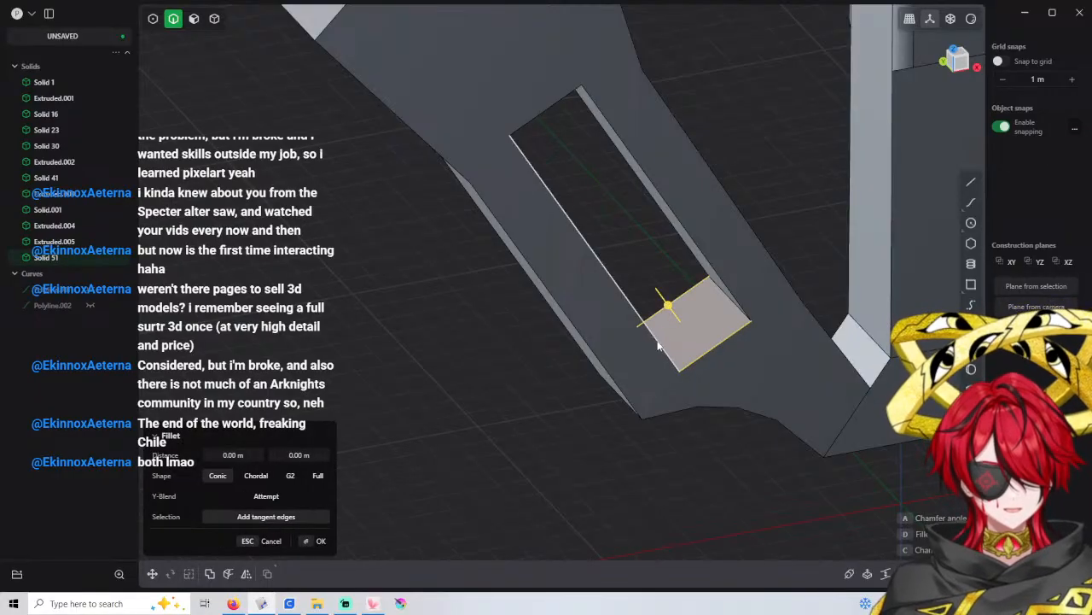
left_click(669, 235, "shift")
middle_click_drag(668, 234, 542, 130)
key("d")
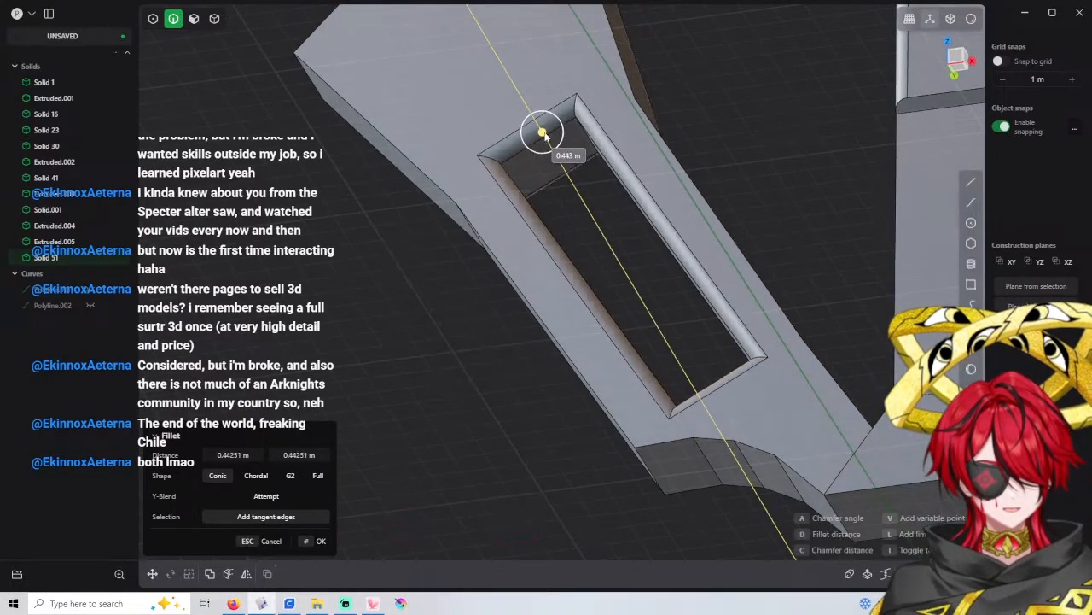
left_click(540, 129)
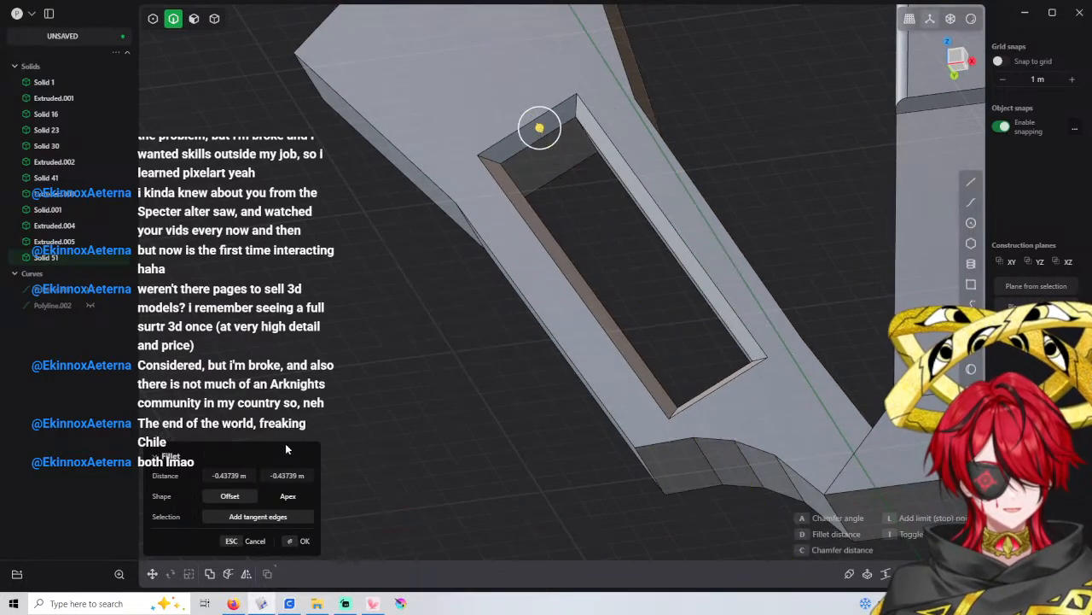
Set both chamfer distances on the slot's rim to -0.2 m and apply the chamfer
left_click(229, 476)
type("-0.1")
key("Return")
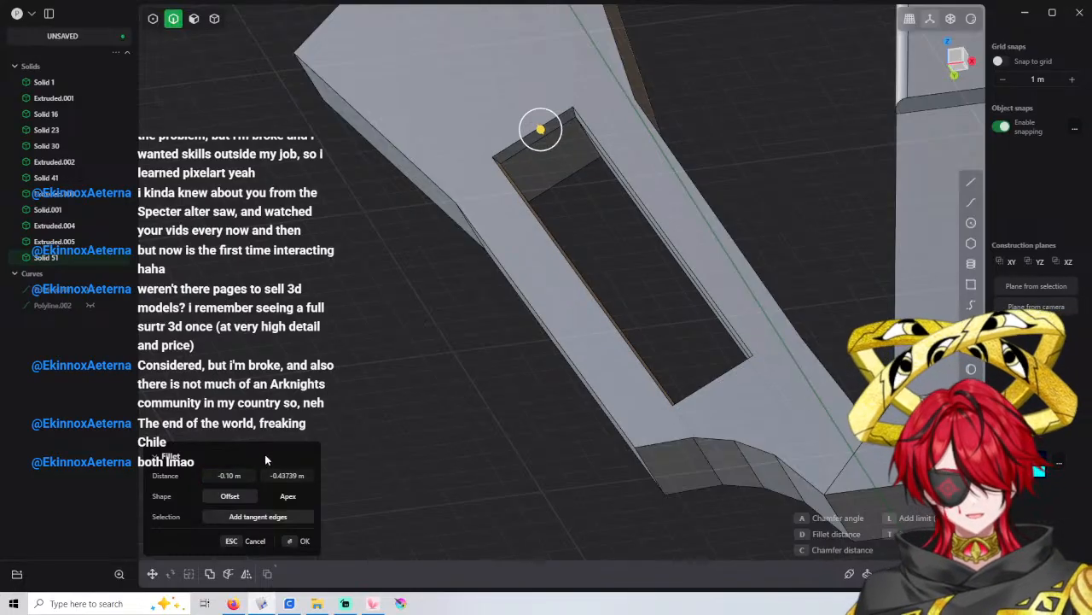
left_click(232, 476)
type("-0.2")
key("Return")
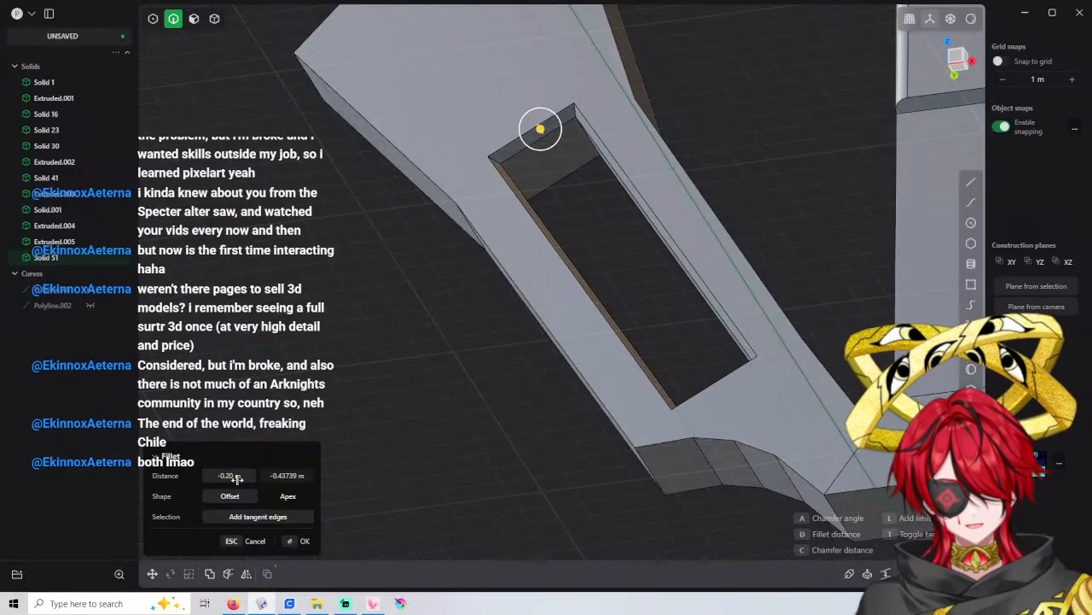
left_click(288, 475)
type("-0.2")
key("Return")
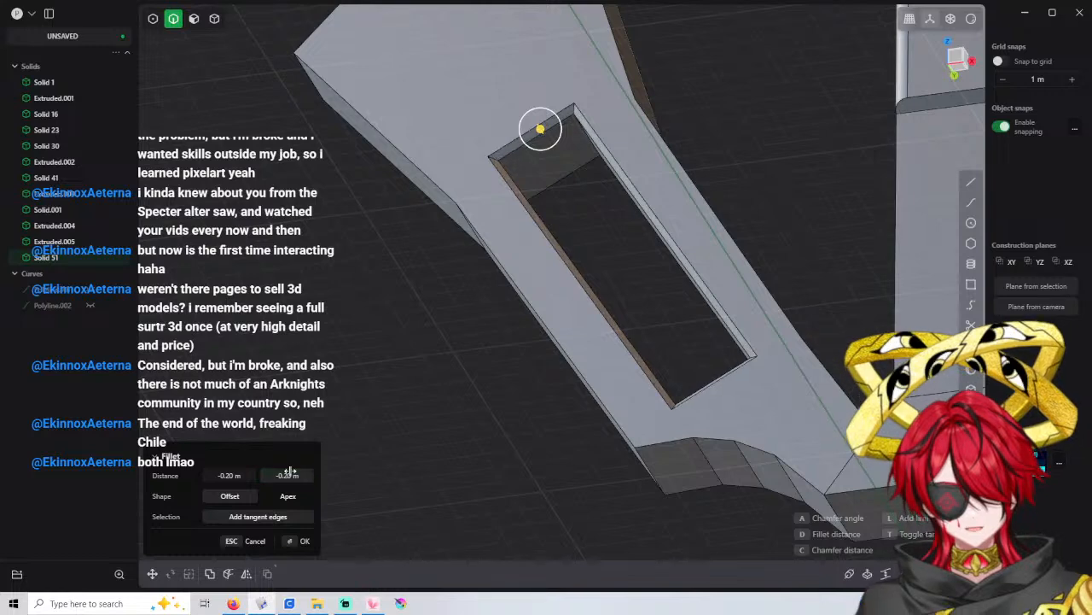
middle_click_drag(569, 261, 602, 244)
key("Return")
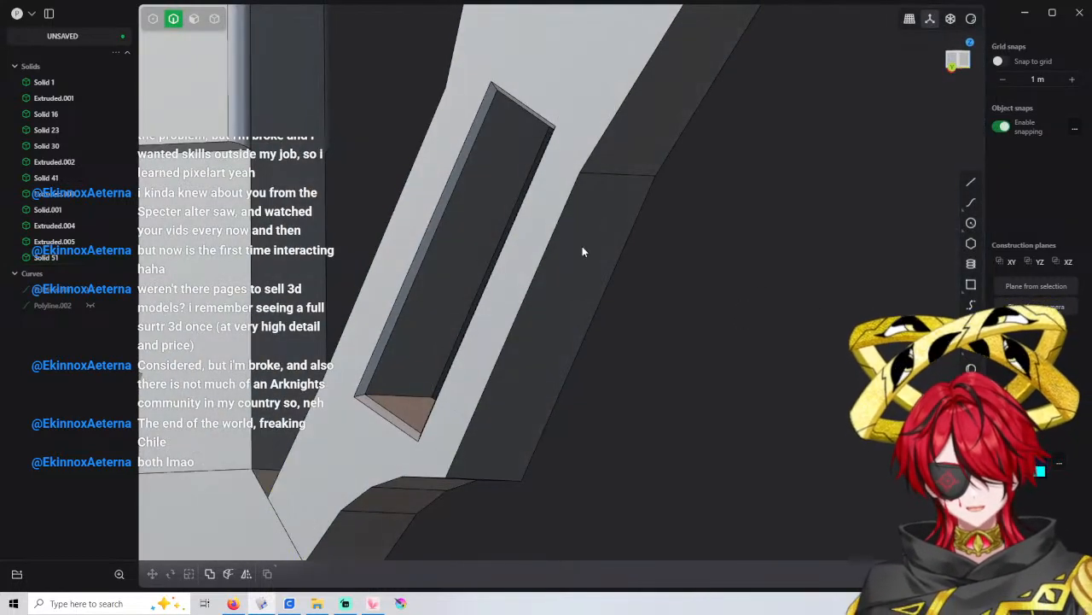
Try offsetting the angled stock's two large side faces by -0.5 m
middle_click_drag(500, 215, 513, 358)
scroll(513, 354, "up", 2)
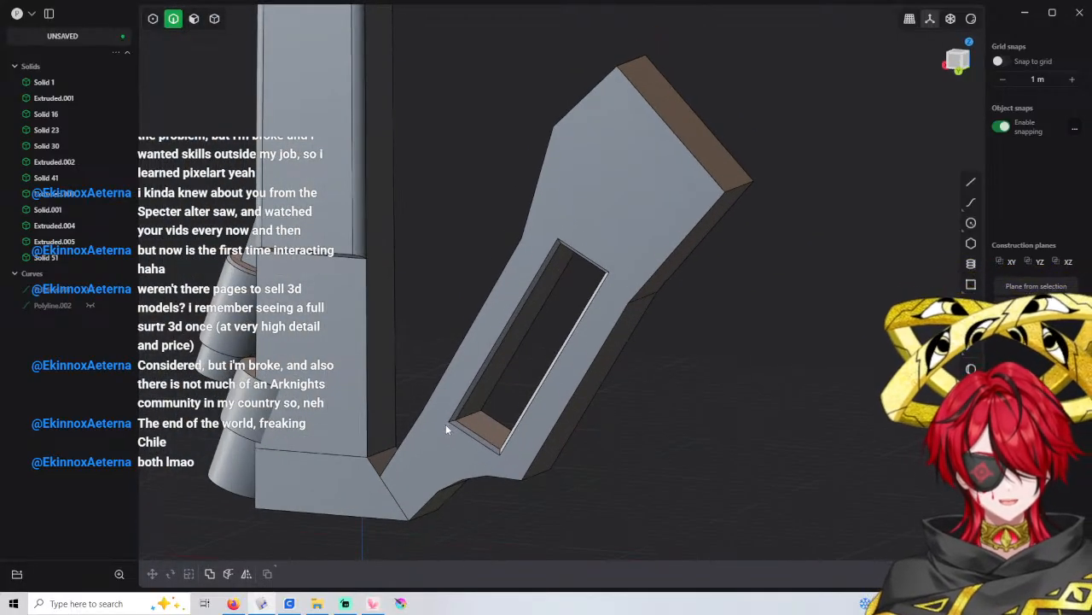
key("3")
left_click(626, 236)
middle_click_drag(591, 342, 483, 321)
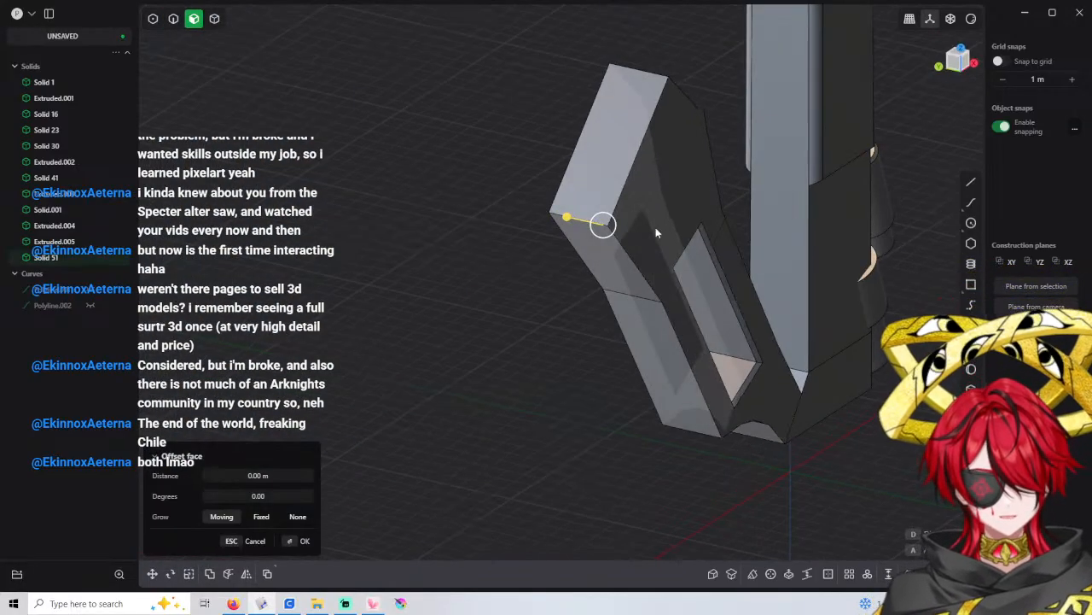
left_click(655, 227)
left_click_drag(692, 237, 684, 237)
middle_click_drag(662, 356, 772, 375)
left_click(282, 475)
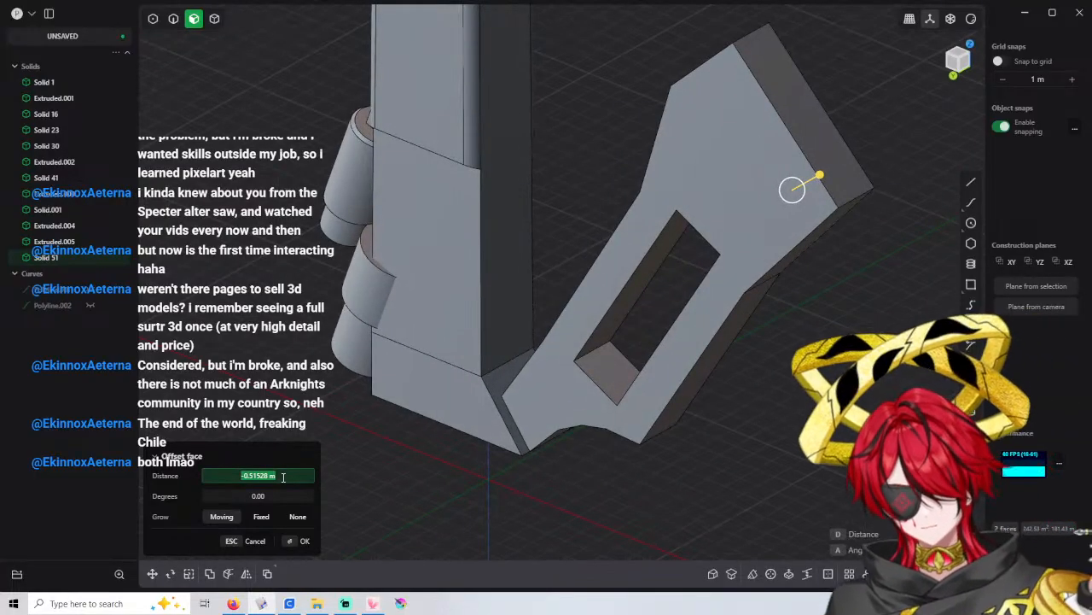
type("-0.5")
key("Return")
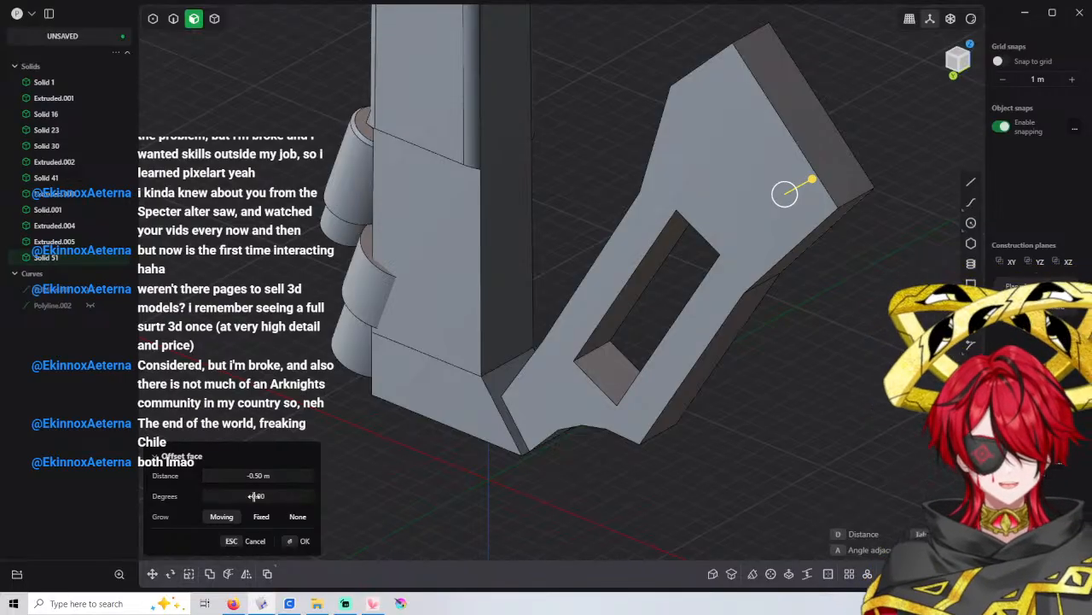
Try a -1 m offset on the stock's side faces, reset the distance to 0 m and close the command
left_click(260, 476)
type("-1.")
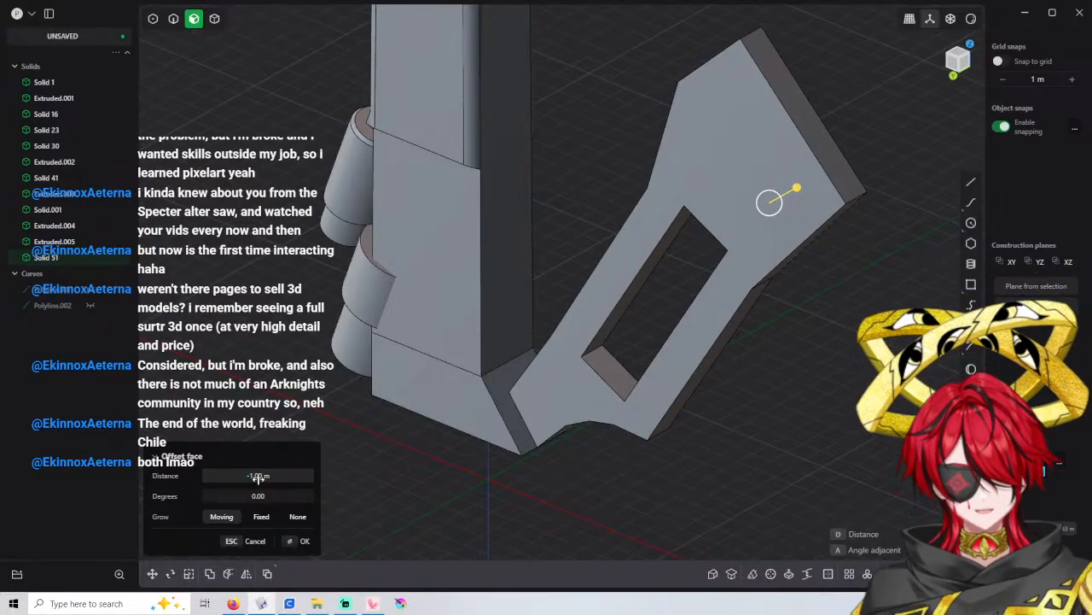
key("Return")
middle_click_drag(589, 240, 609, 252)
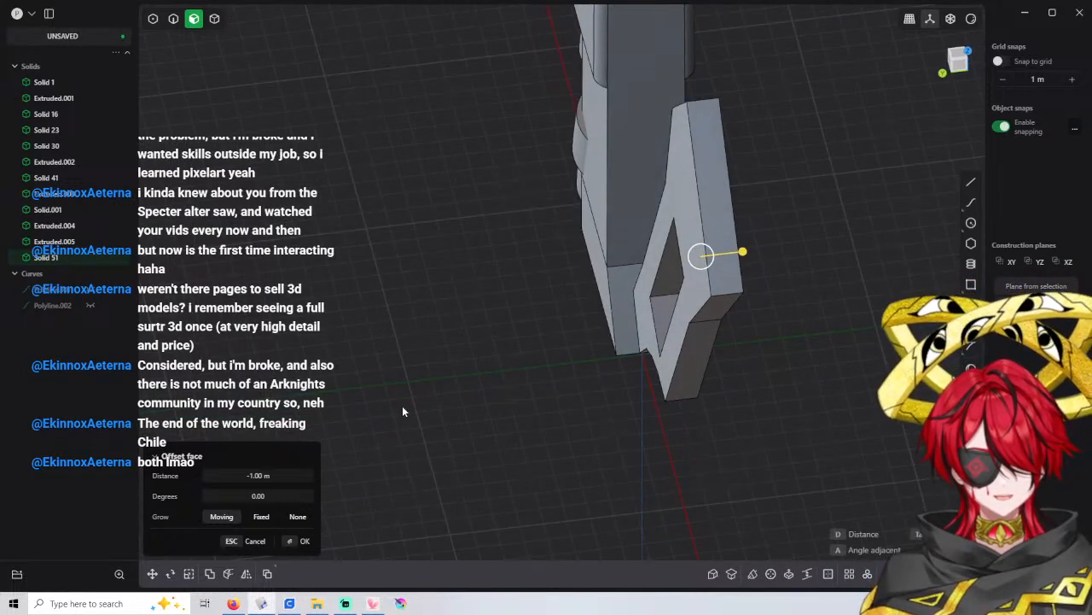
left_click(283, 477)
key("BackSpace")
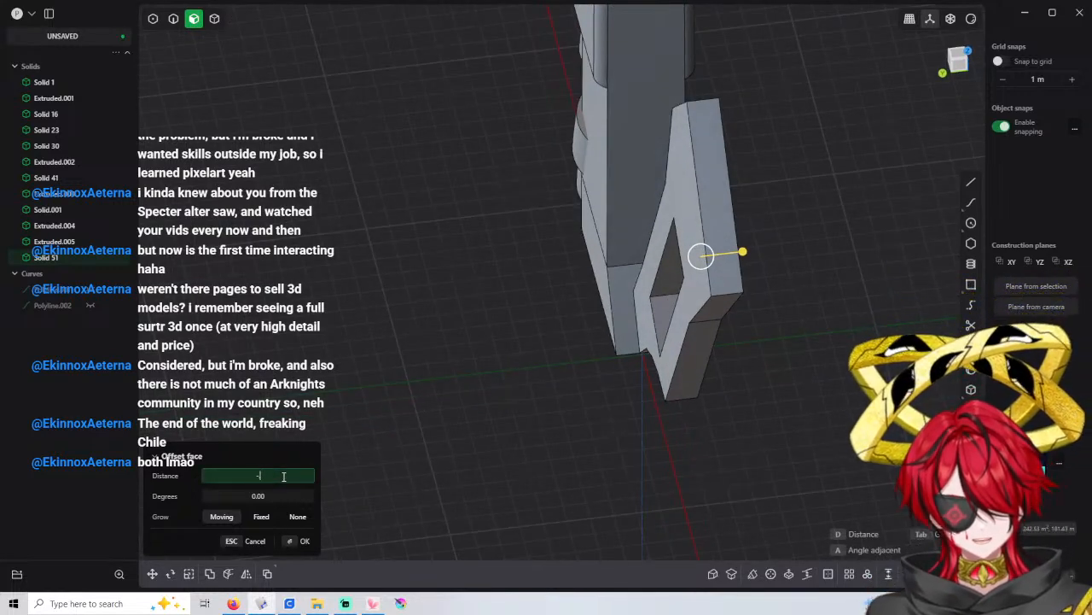
type("-0")
key("Return")
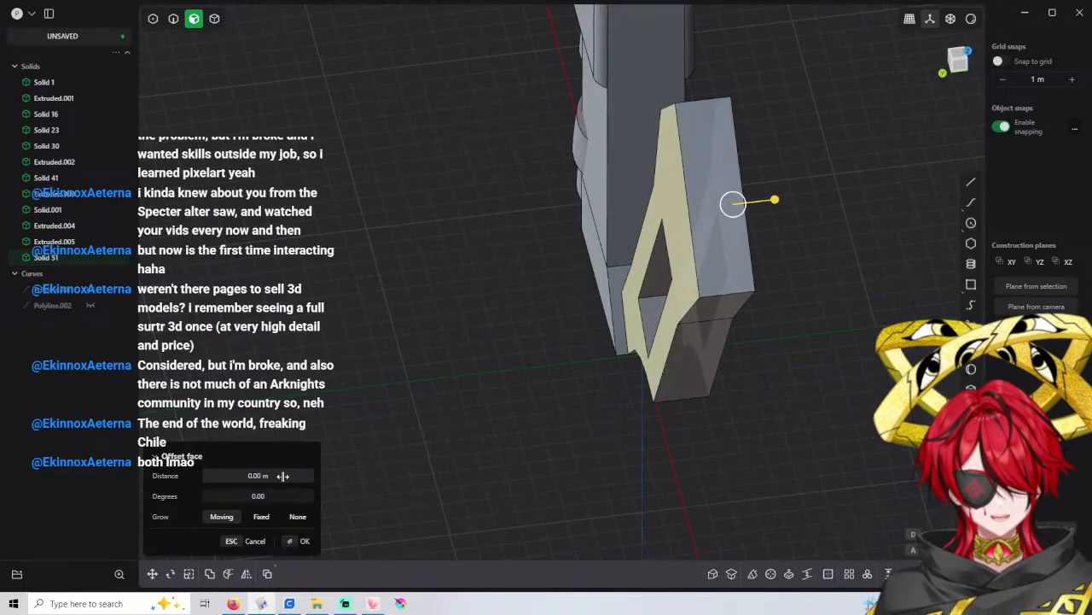
right_click(483, 330)
Compare the angled stock with the weapon in the Ceobe reference artwork in the Firefox window
scroll(495, 324, "down", 3)
middle_click_drag(630, 302, 413, 364)
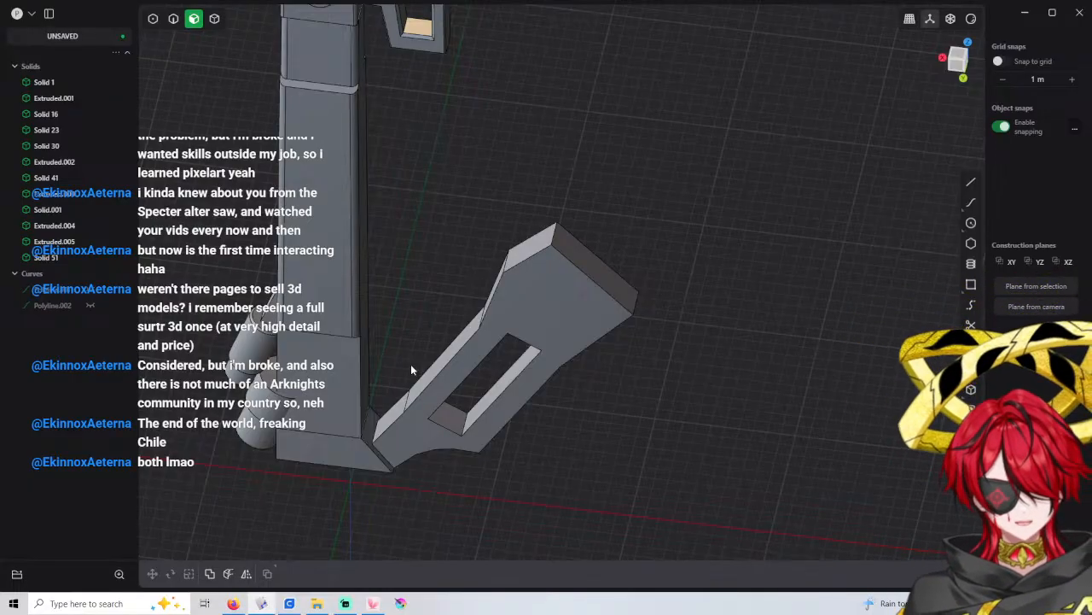
scroll(417, 404, "down", 2)
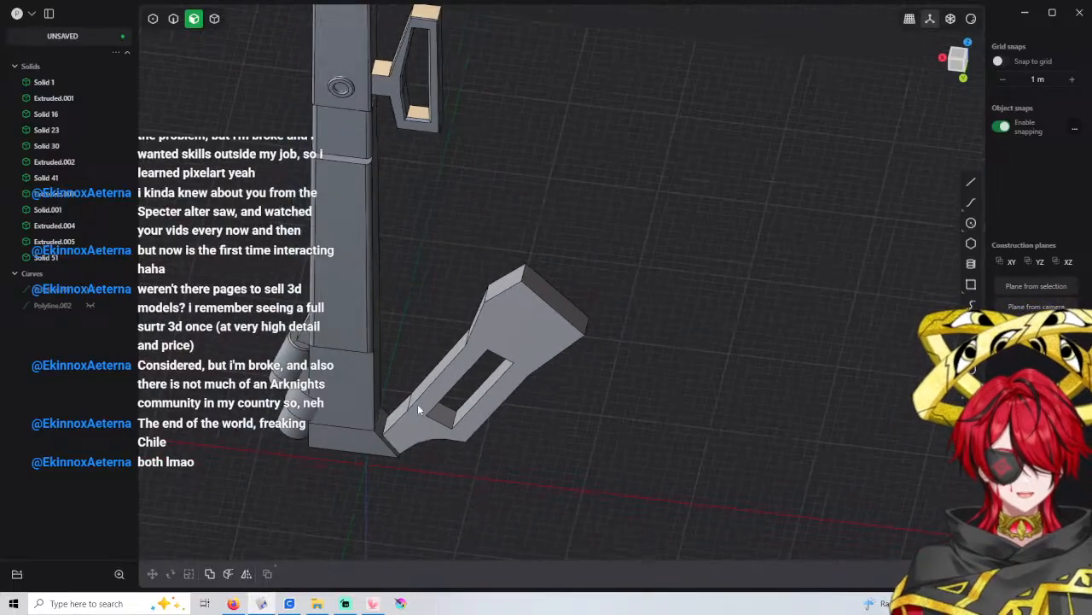
middle_click_drag(417, 404, 373, 444)
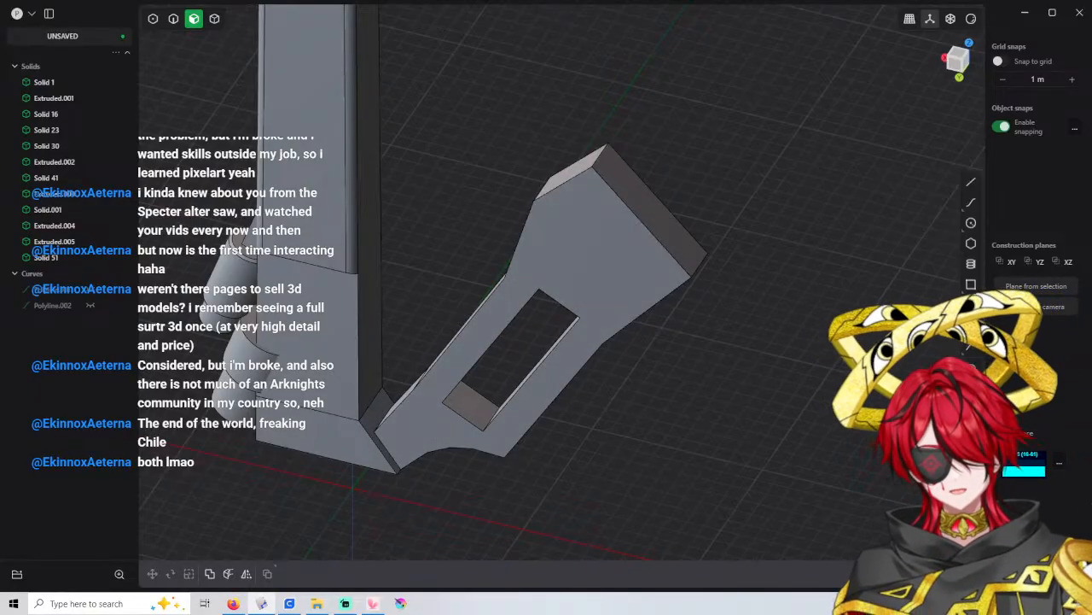
left_click_drag(849, 0, 783, 104)
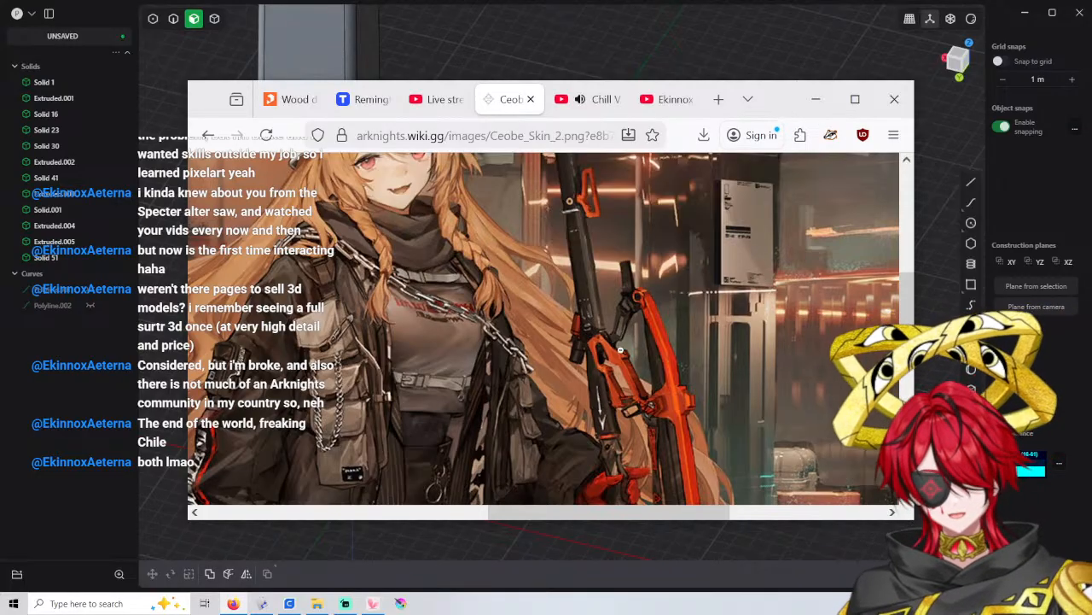
left_click_drag(794, 107, 801, 0)
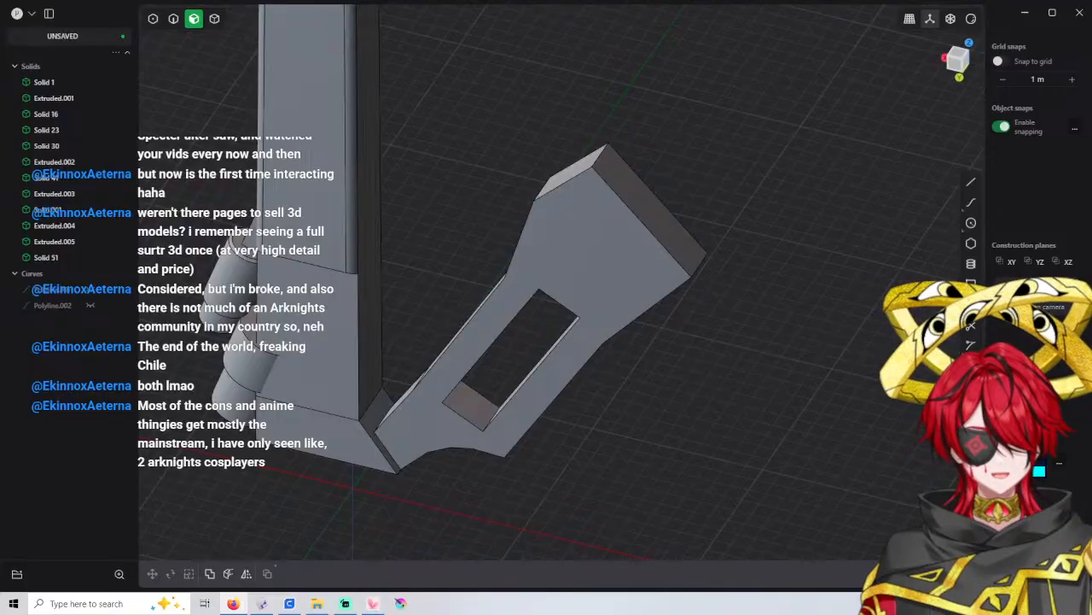
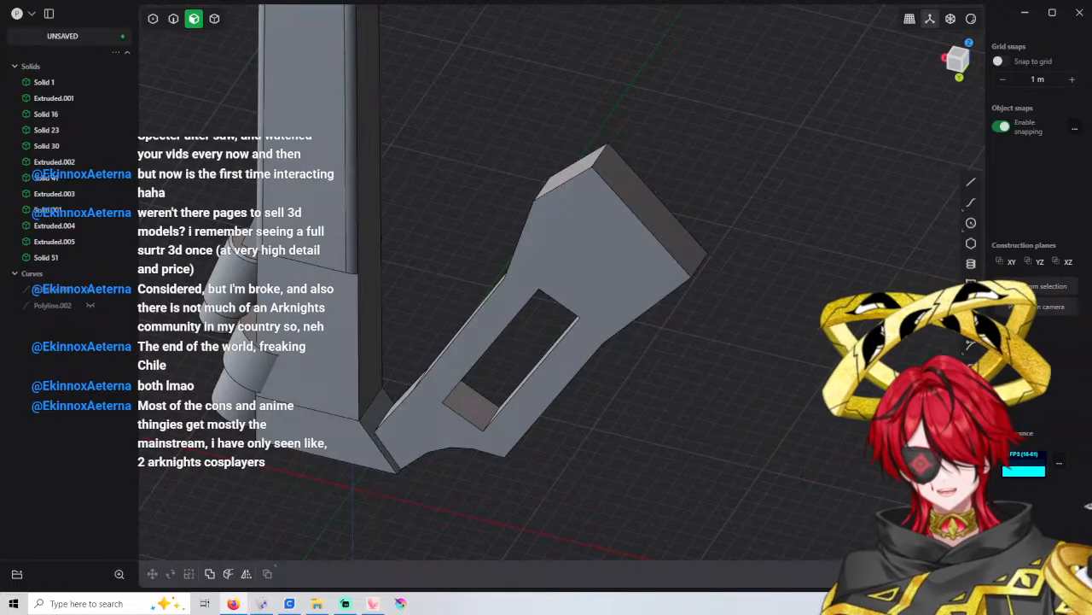
Chamfer the slot's eight rim edges on both sides of the angled stock by about 0.23 m
middle_click_drag(534, 147, 504, 173)
key("2")
left_click(499, 267)
key("f")
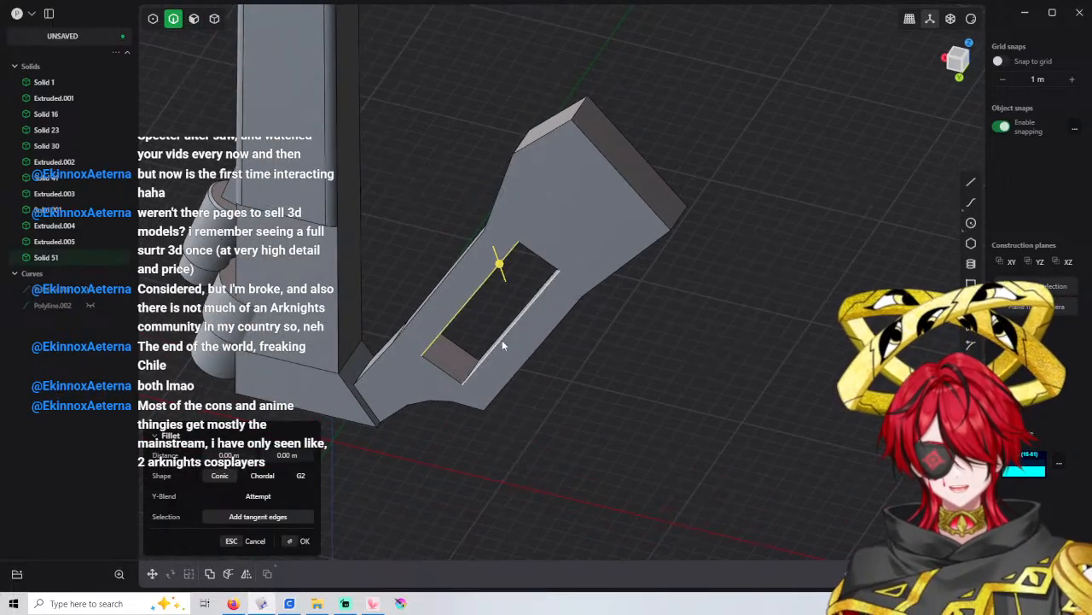
middle_click_drag(440, 371, 507, 349)
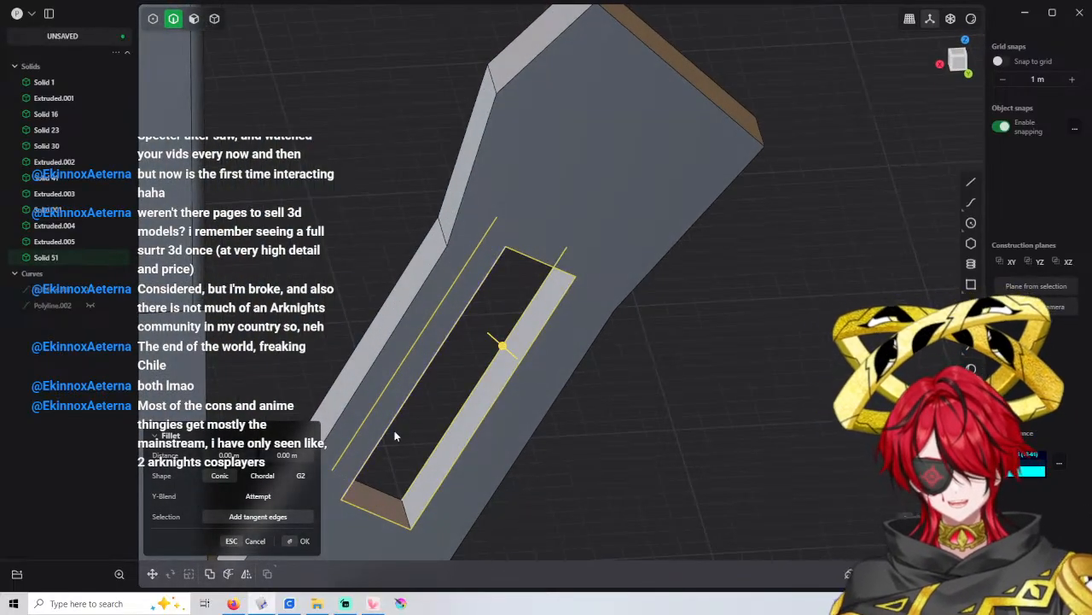
middle_click_drag(516, 311, 543, 232)
left_click(542, 241)
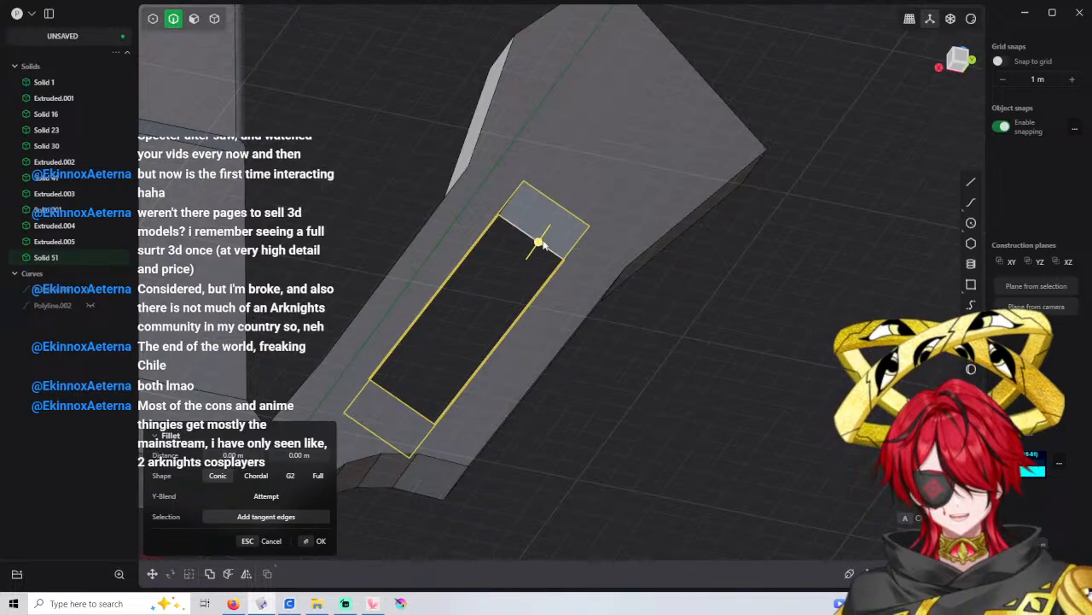
mouse_move(541, 240)
left_mouse_down()
mouse_move(550, 243)
mouse_move(538, 241)
left_mouse_up()
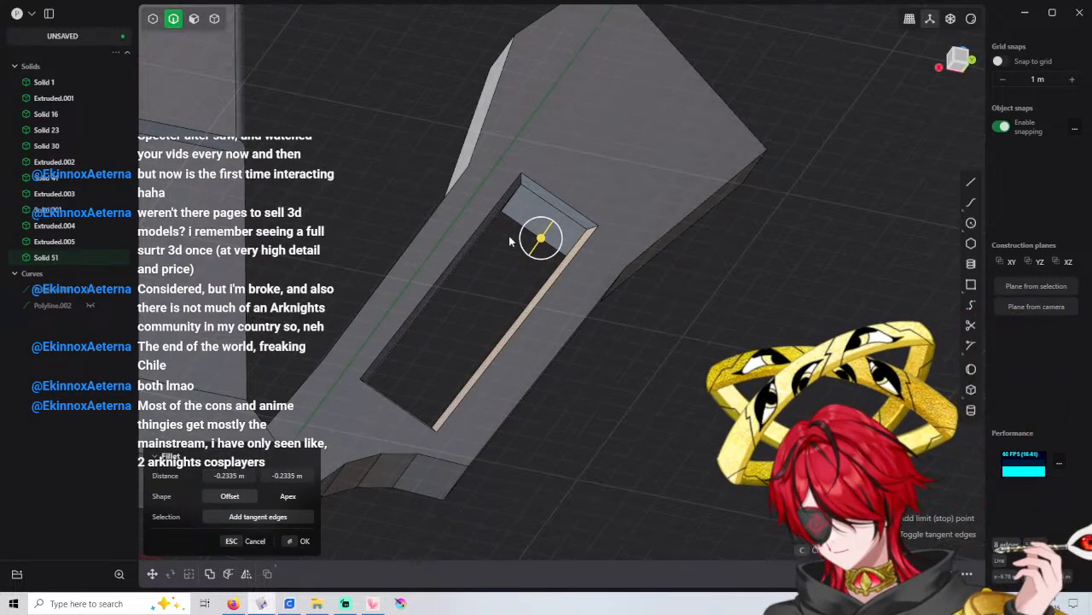
middle_click_drag(523, 237, 483, 198)
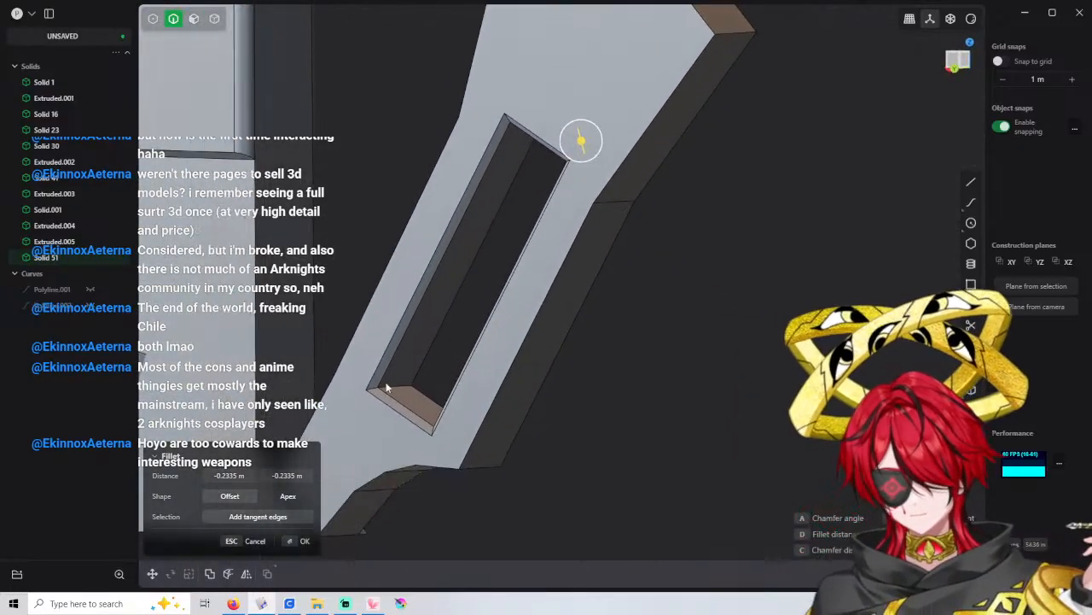
Set both distances of the two-sided slot chamfer to -0.2 m and apply it
left_click(251, 474)
type("-0.2")
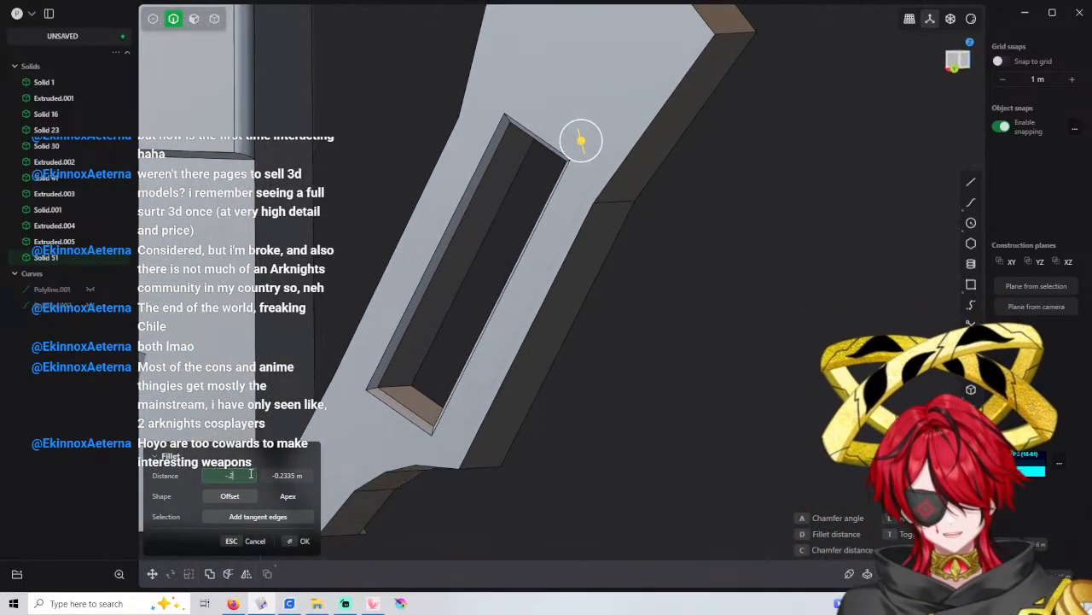
key("Return")
left_click(284, 476)
type("-0.2")
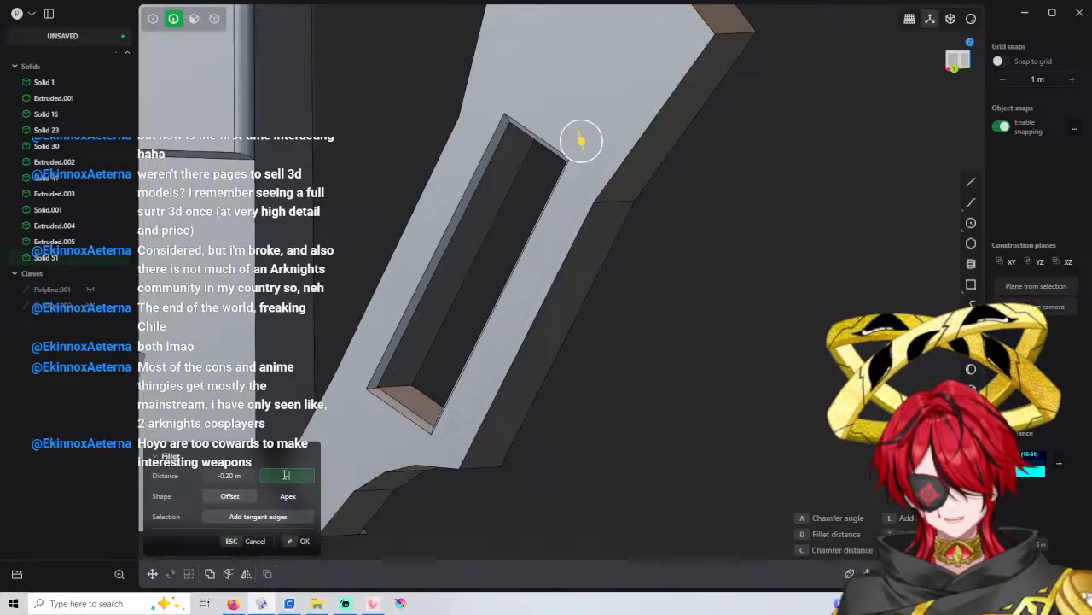
key("Return")
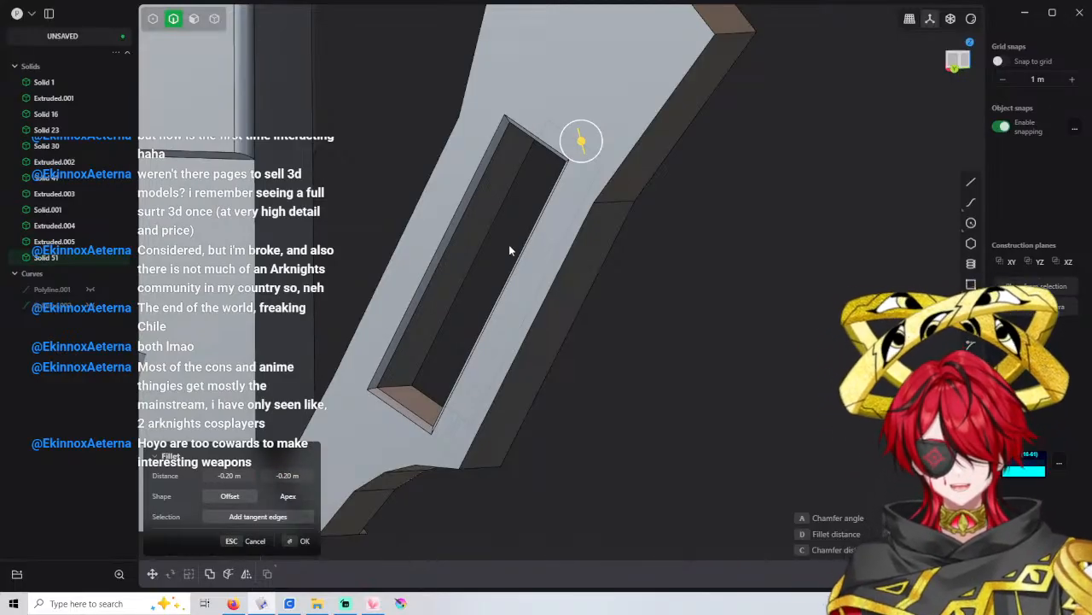
key("Return")
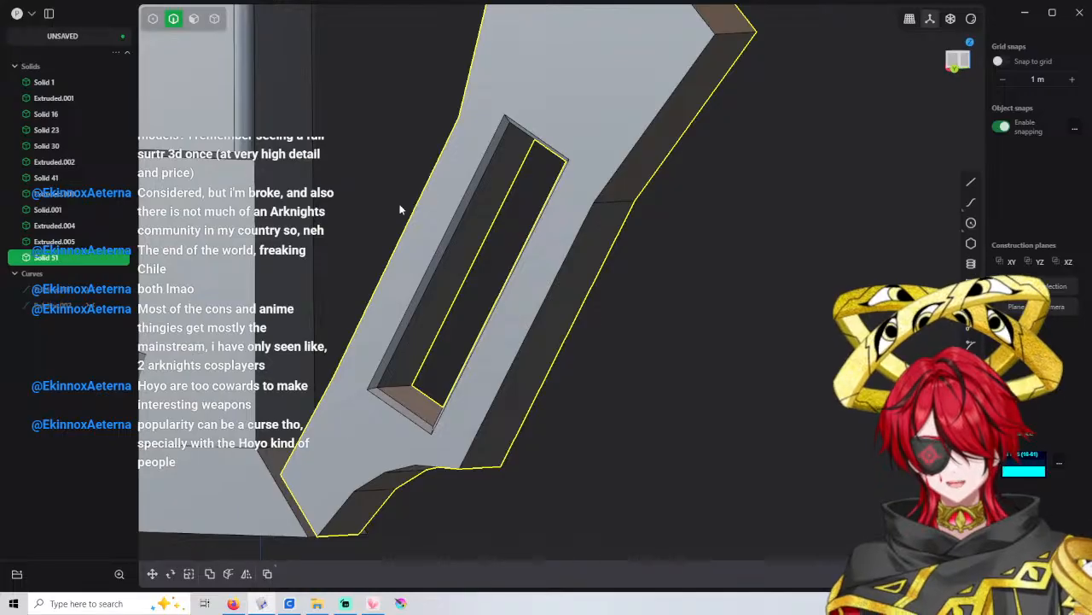
Examine the angled stock with its chamfered slot and the weapon body beside it, and set selection to whole solids
middle_click_drag(400, 209, 530, 195)
key("ctrl+a")
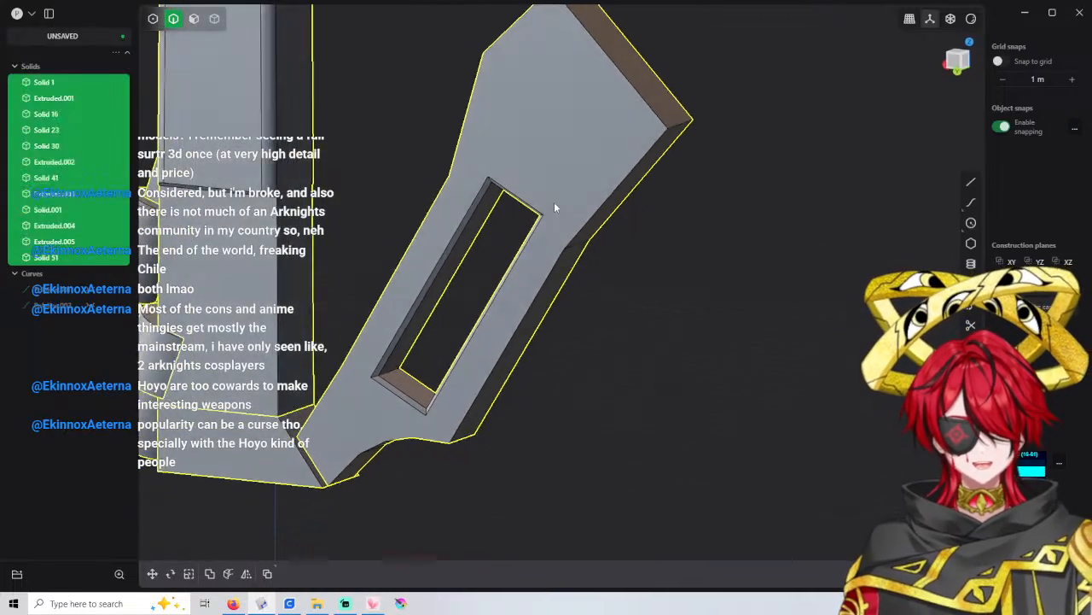
left_click(440, 103)
scroll(513, 171, "down", 2)
middle_click_drag(526, 135, 540, 254, "shift")
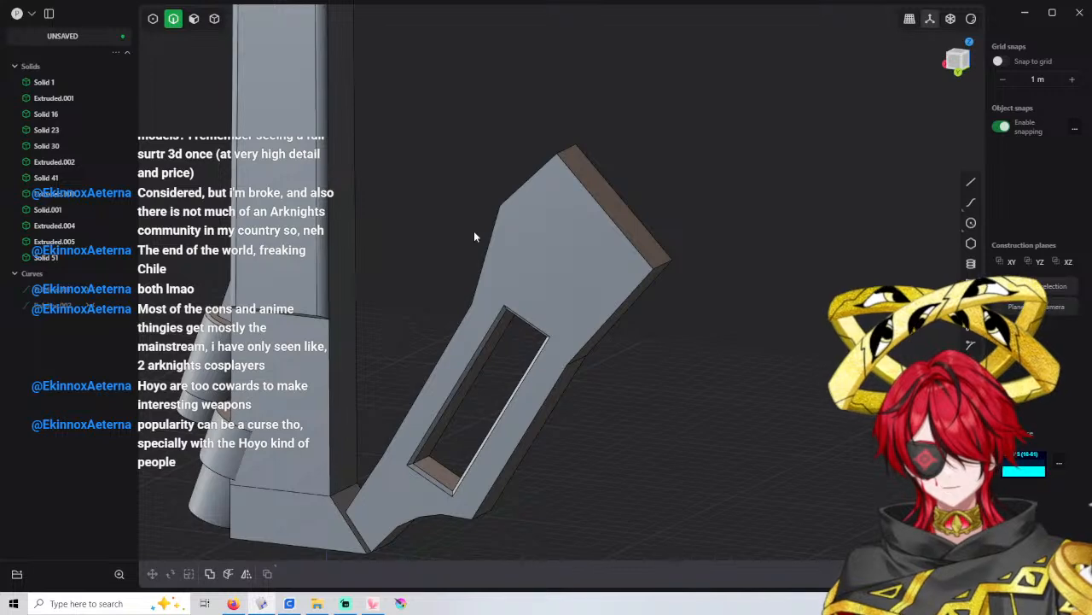
scroll(450, 220, "down", 2)
middle_click_drag(450, 220, 413, 469, "shift")
scroll(443, 373, "down", 2)
middle_click_drag(426, 309, 546, 325)
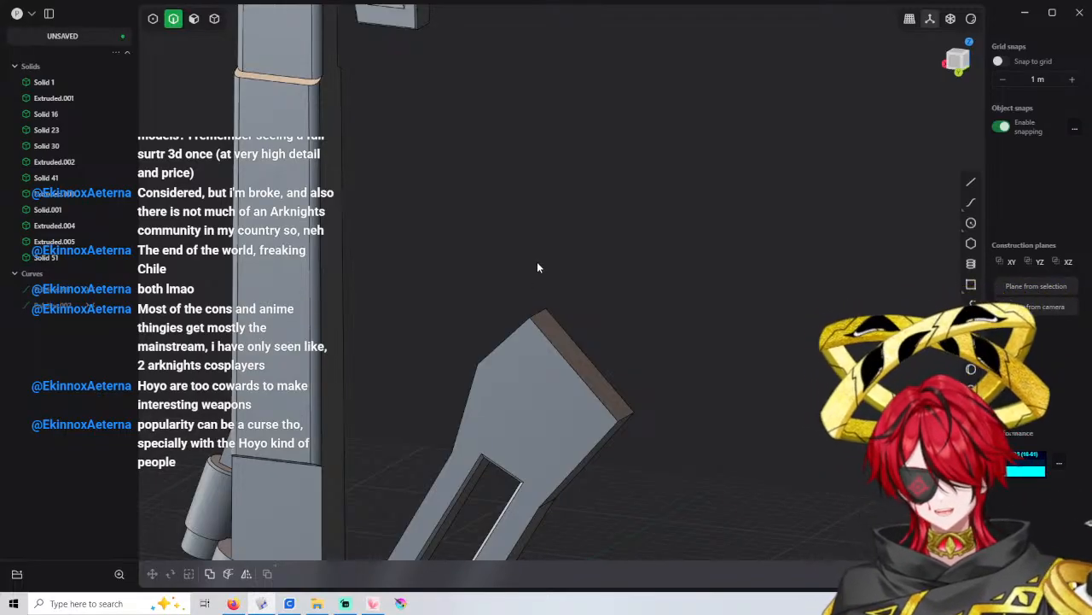
key("4")
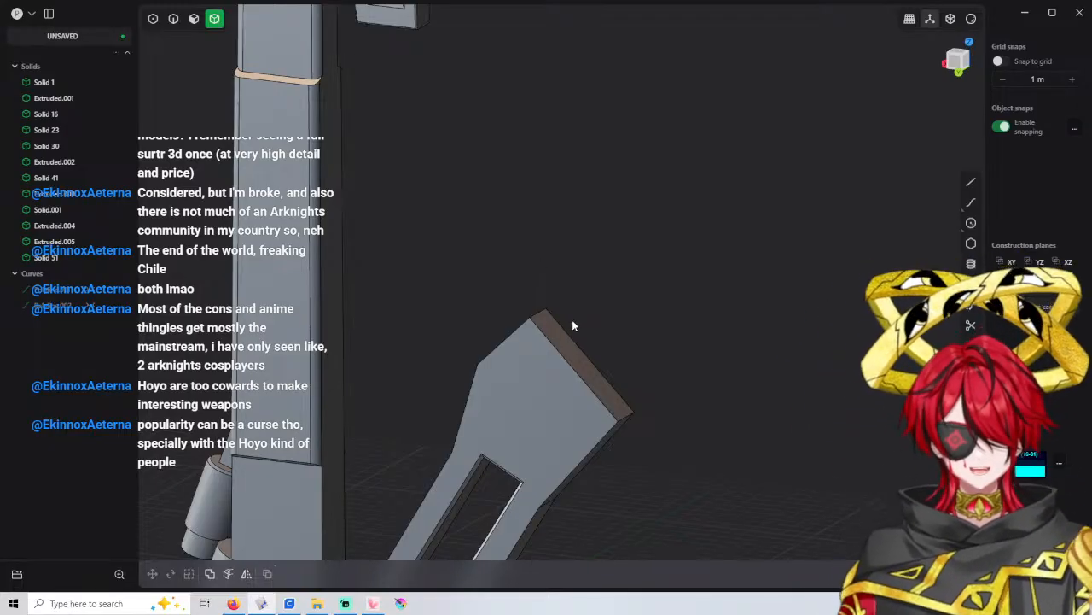
Draw a circle centred on the wide end face of the angled stock
middle_click_drag(573, 321, 578, 253)
scroll(579, 253, "up", 2)
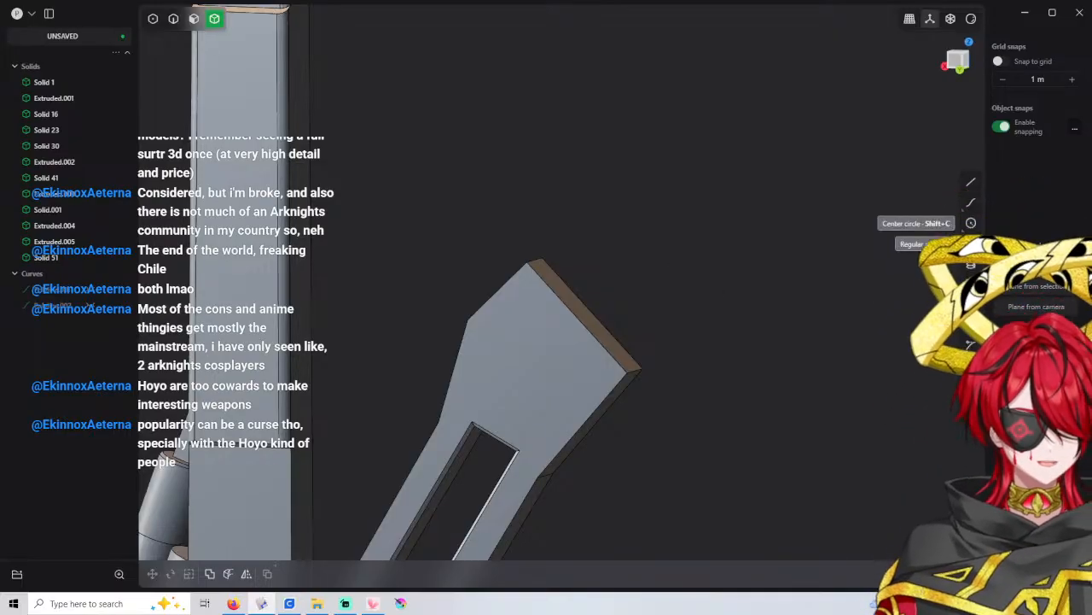
left_click(970, 224)
middle_click_drag(655, 320, 574, 345)
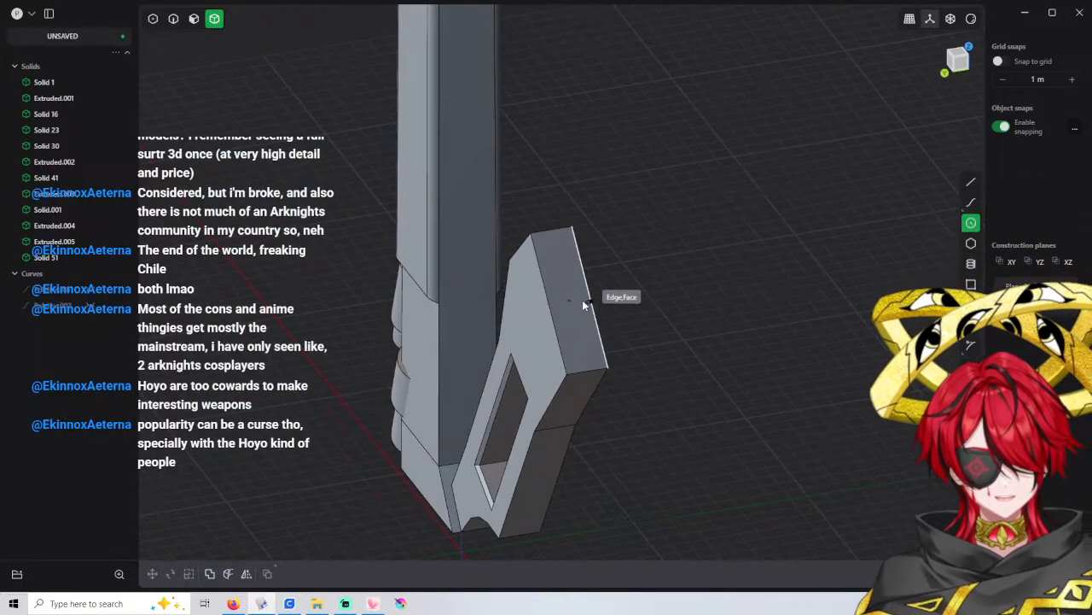
left_click(569, 300)
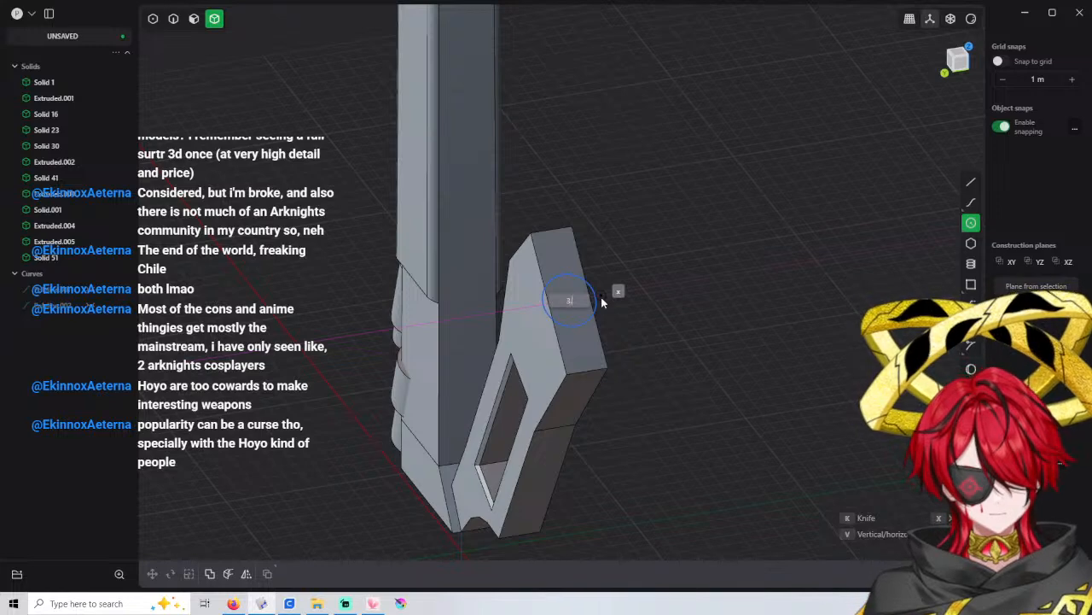
left_click(600, 302)
Rotate the new circle 90 degrees about the Y axis so it stands across the stock's end face
middle_click_drag(601, 302, 664, 284)
key("r")
key("y")
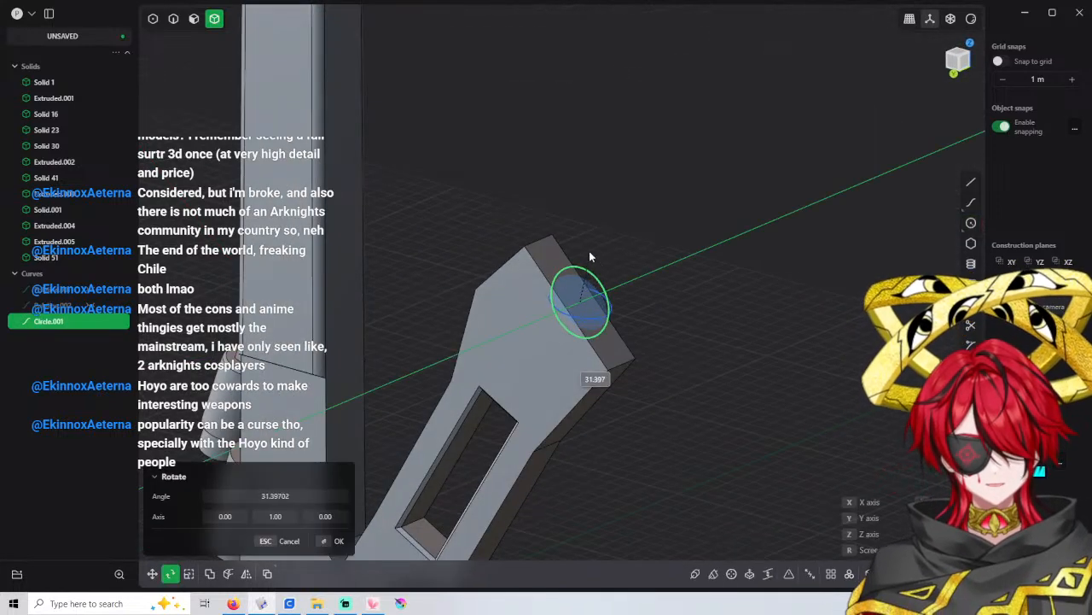
left_click(587, 252)
left_click(293, 495)
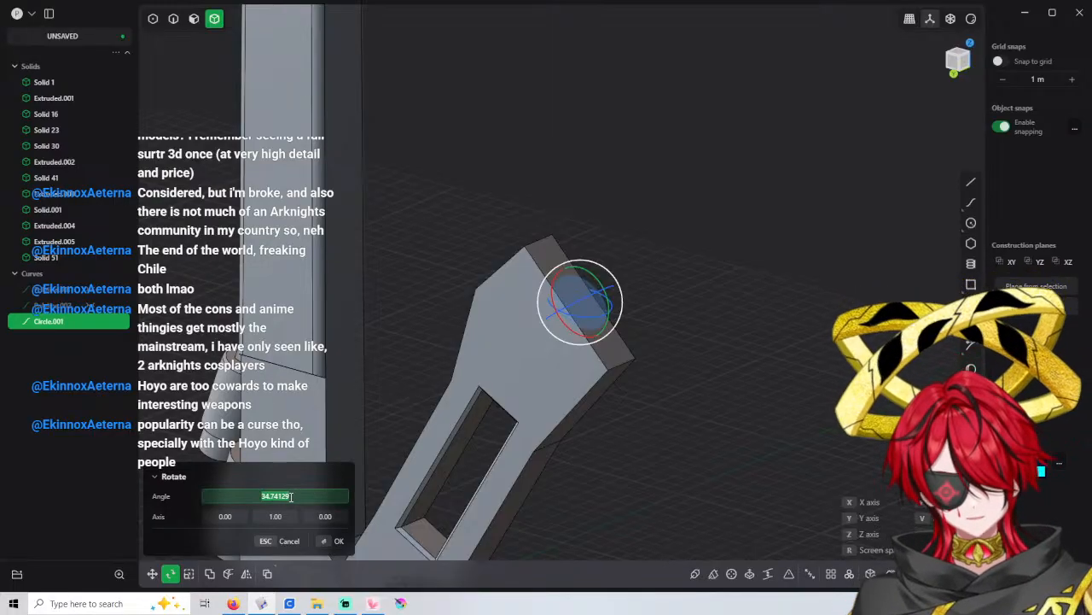
type("90")
key("Return")
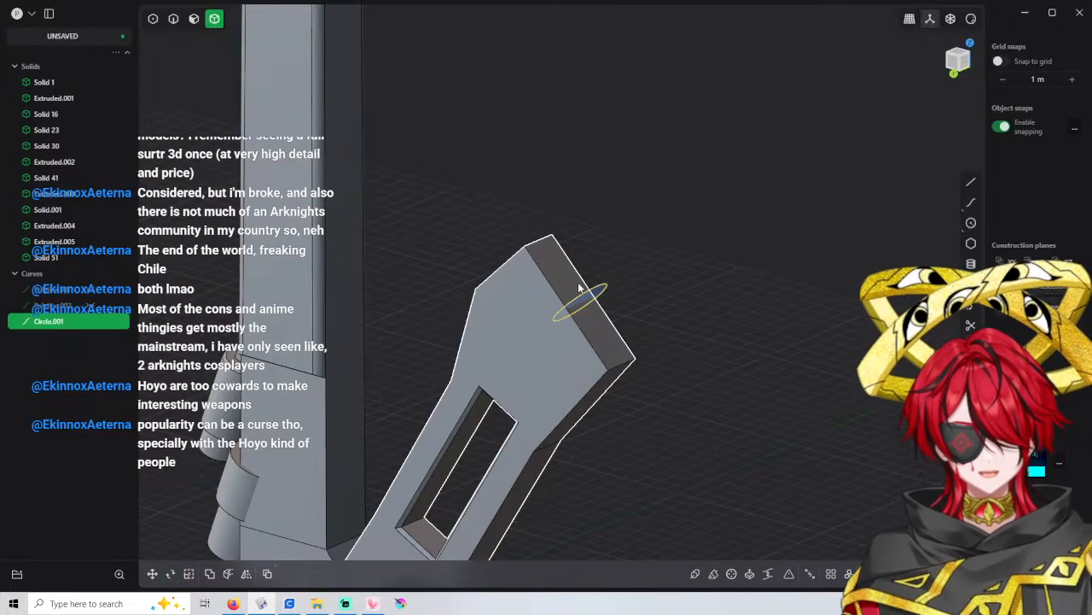
Extrude the rotated circle along the stock's end face past its lower edge into a cylinder, and delete the source circle
left_click(587, 311)
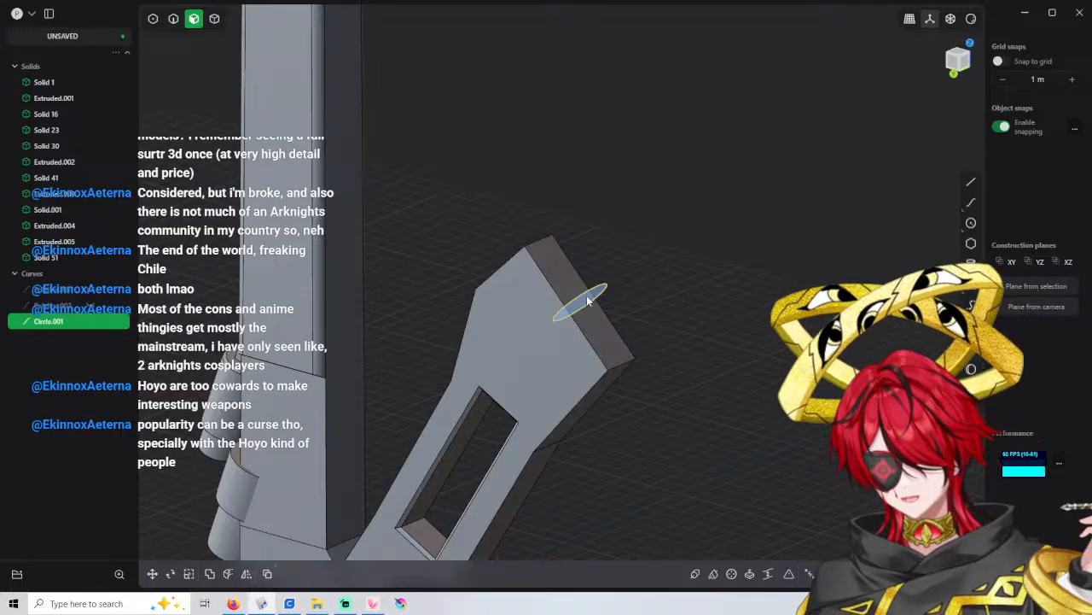
key("e")
left_click_drag(584, 284, 595, 335)
key("Return")
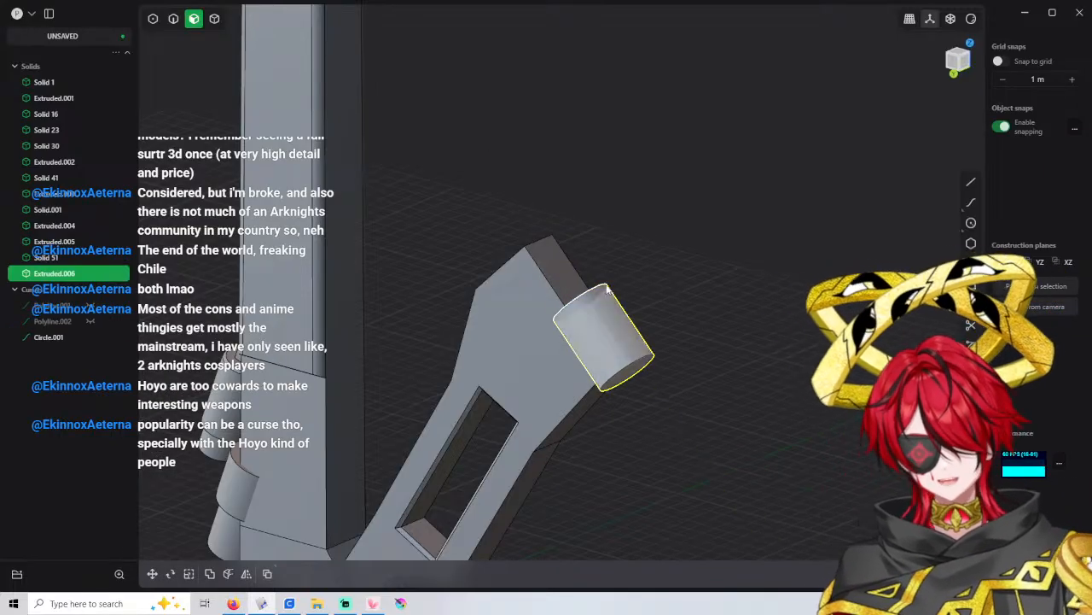
middle_click_drag(575, 275, 609, 293)
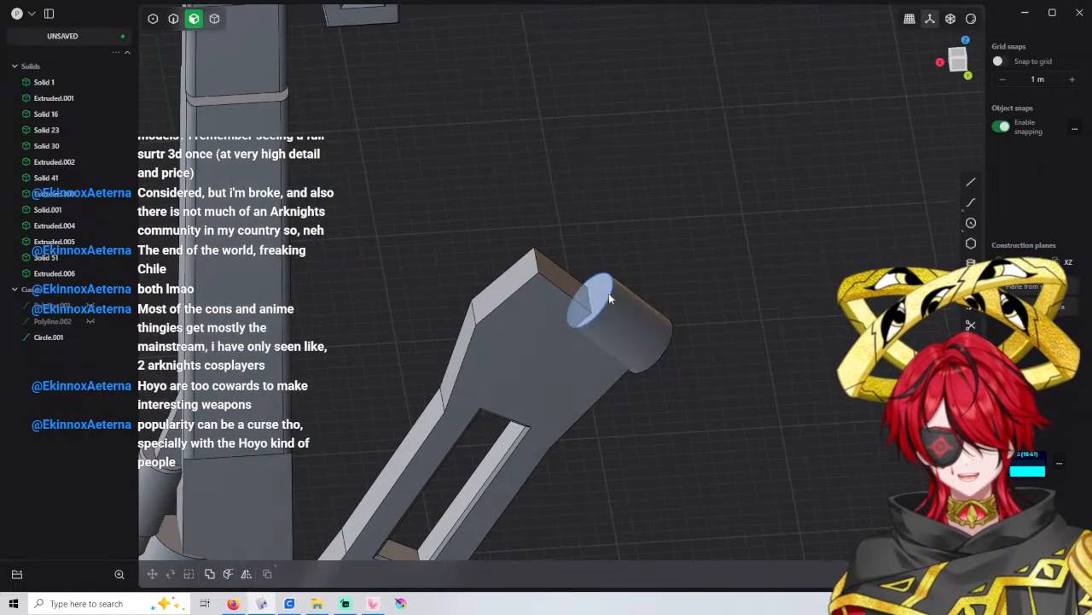
left_click(47, 337)
key("Delete")
Pull the cylinder's upper end past the stock's upper edge and cut the cylinder with the stock's slanted side face
left_click_drag(564, 293, 488, 249)
key("c")
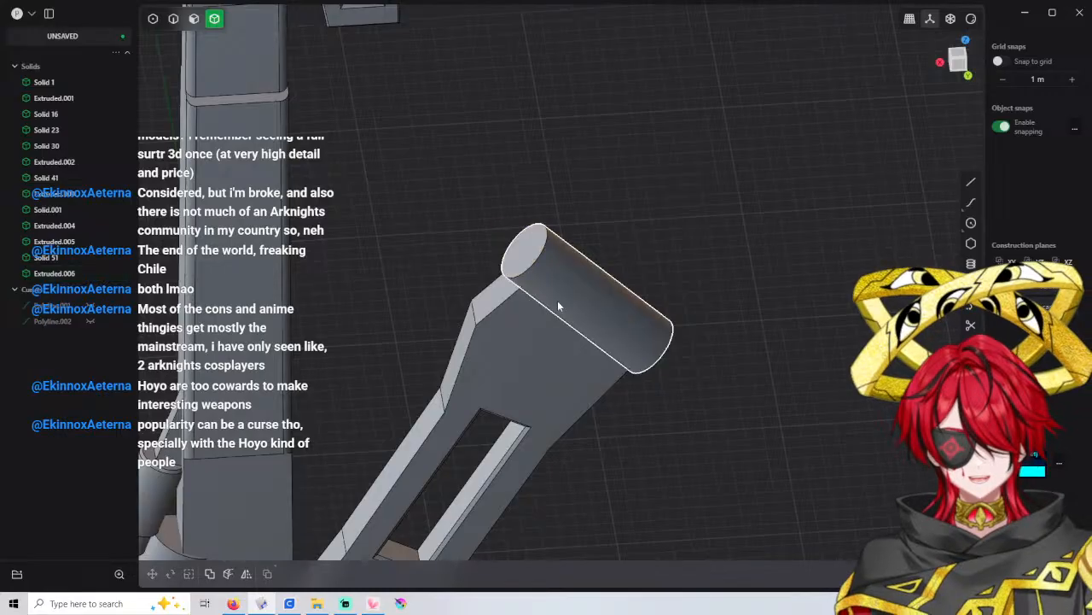
left_click(504, 316)
left_click(495, 295)
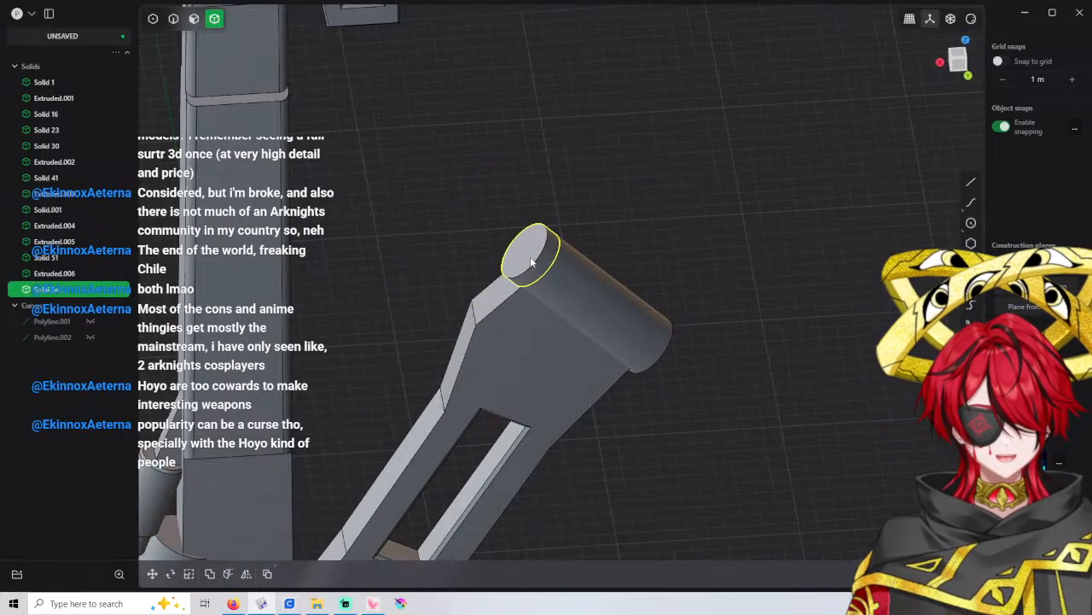
key("Escape")
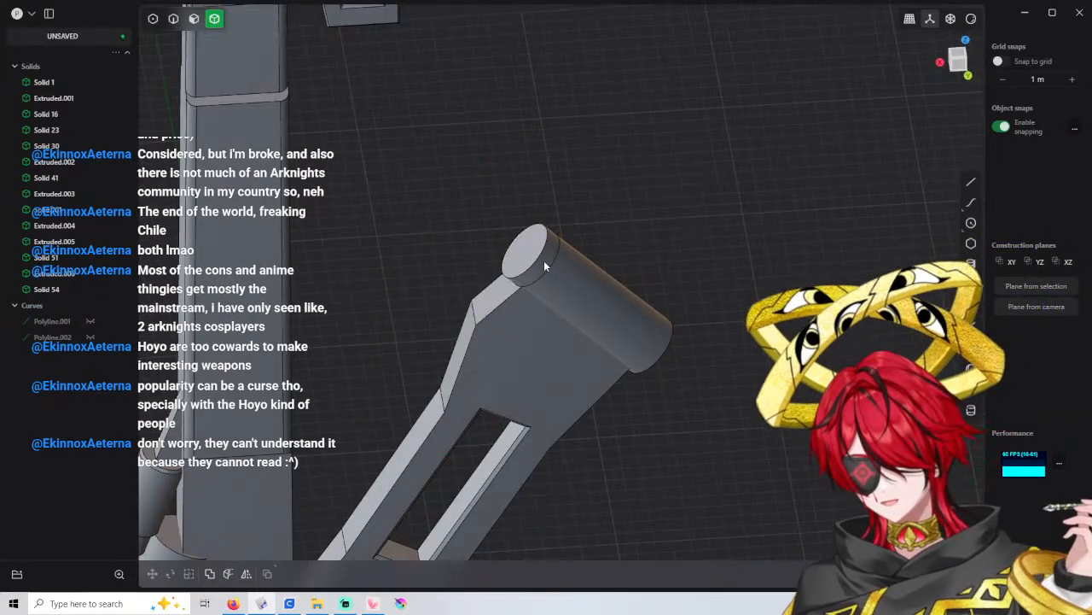
Cut the cylinder's lower end with the stock's opposite slanted side face and delete the offcut
middle_click_drag(542, 251, 637, 312)
left_click(638, 318)
key("c")
left_click(657, 405)
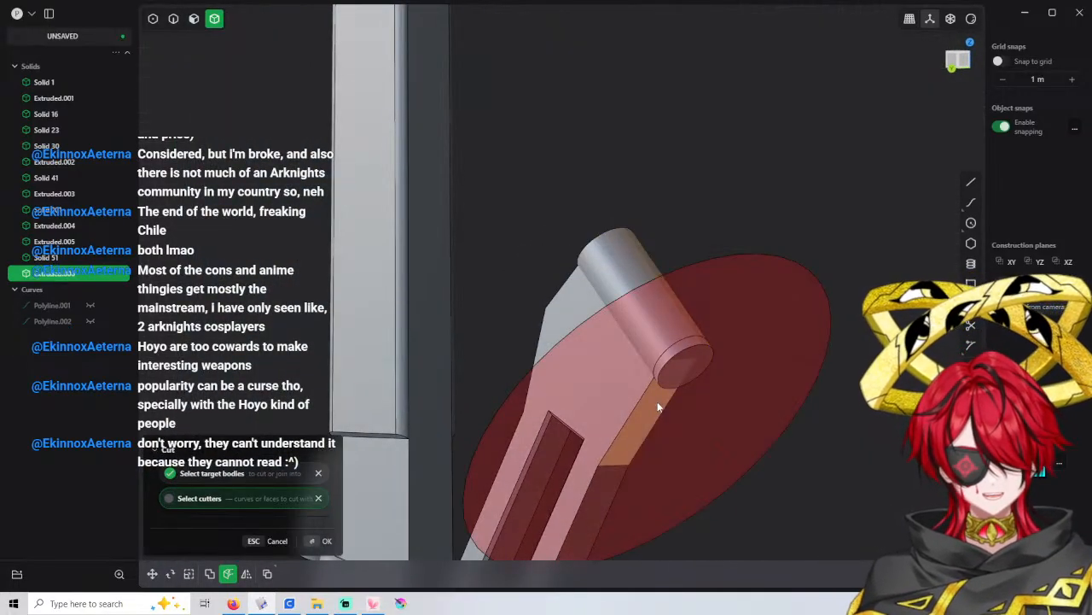
right_click(657, 405)
key("Escape")
left_click(676, 373)
key("x")
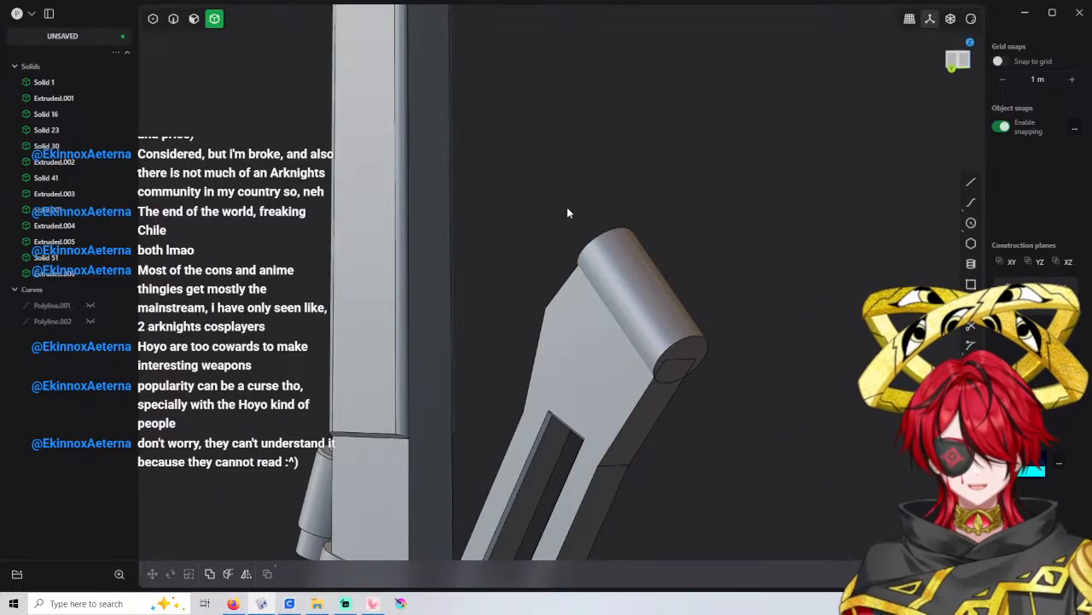
Offset the cylinder's upper end face outward by 1 m
key("3")
middle_click_drag(606, 243, 666, 297)
left_click(602, 235)
key("o")
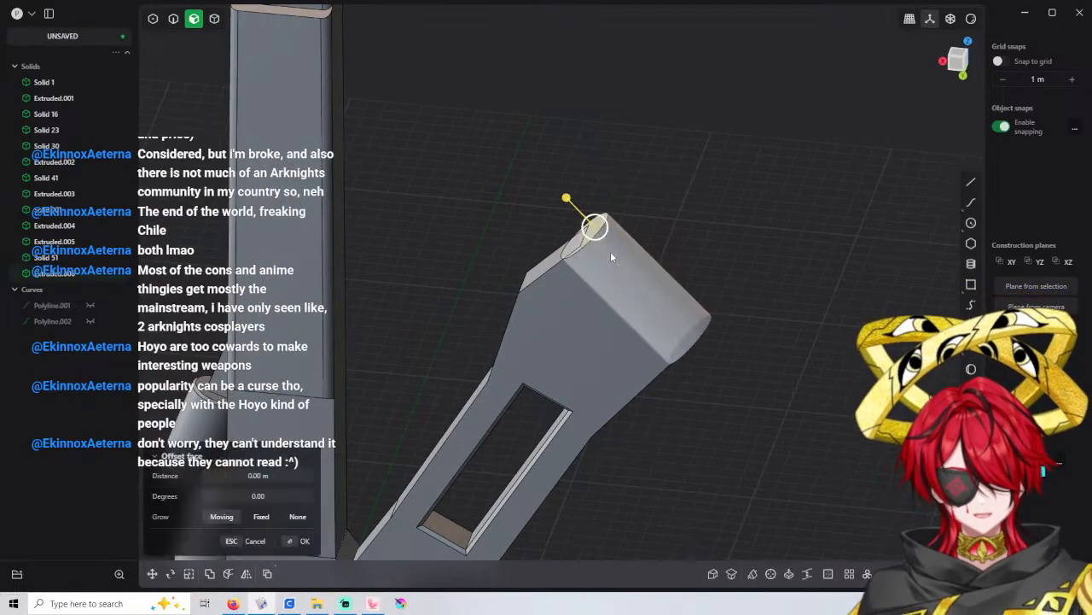
left_click_drag(567, 201, 562, 195)
left_click(274, 477)
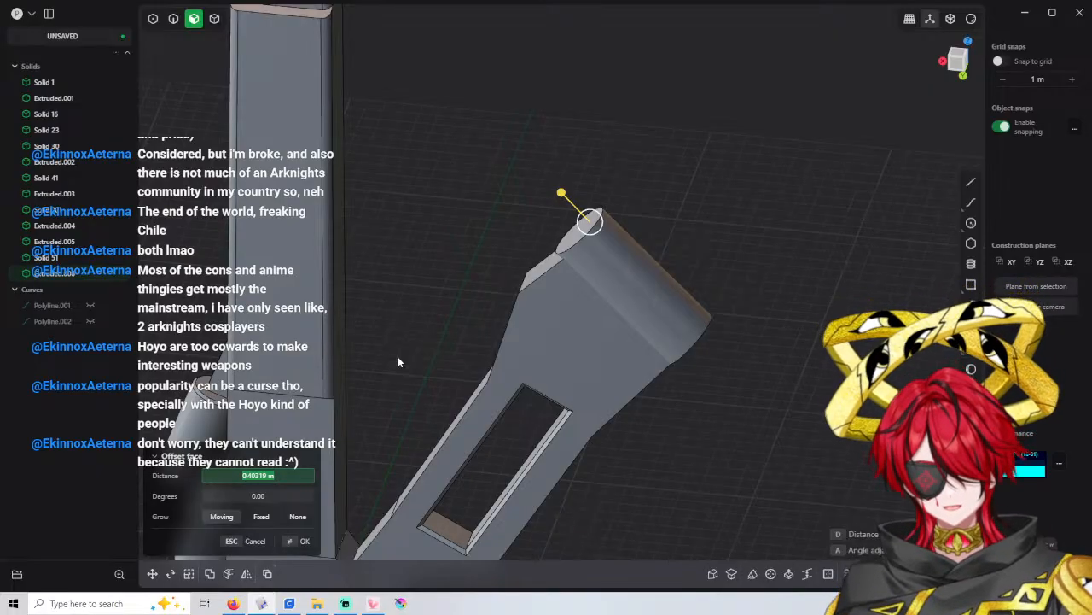
type("1")
key("Return")
key("Return")
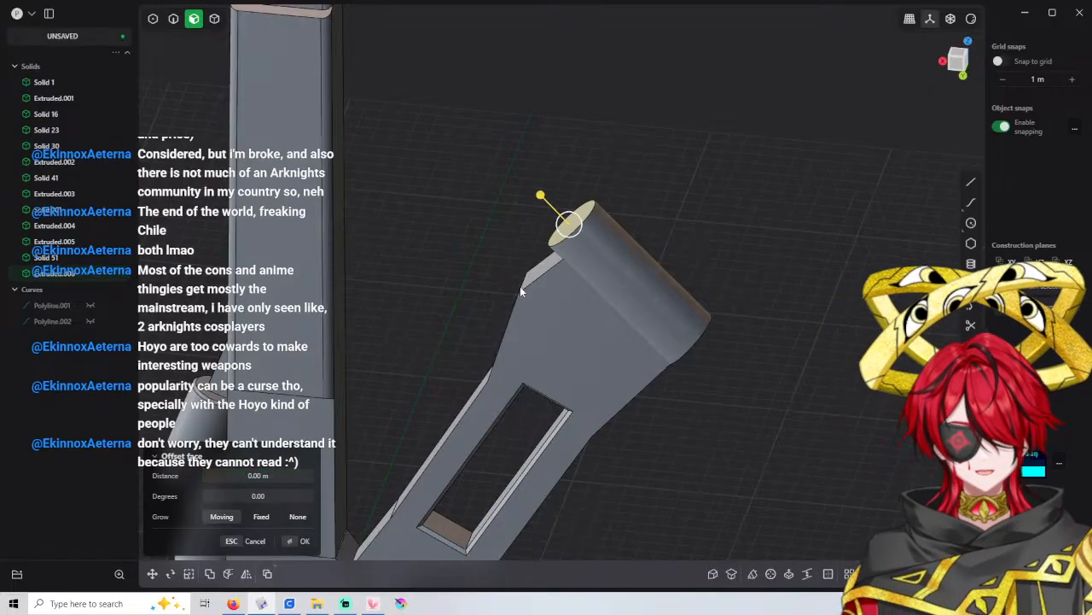
Offset the cylinder's upper end face back inward, to just inside the stock's upper edge
left_click_drag(541, 198, 562, 224)
left_click(274, 477)
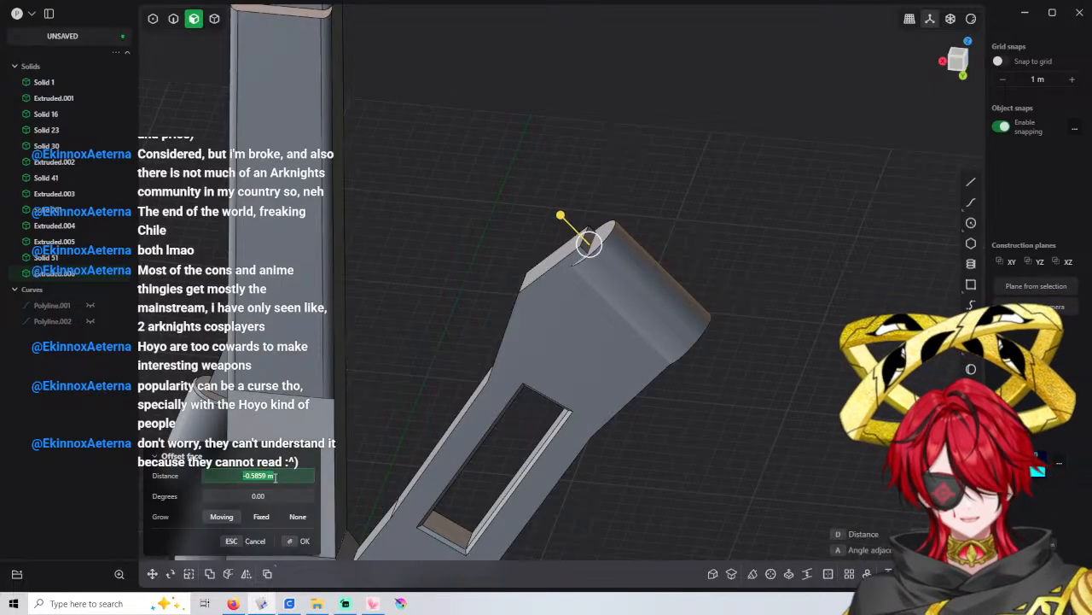
key("Return")
key("Return")
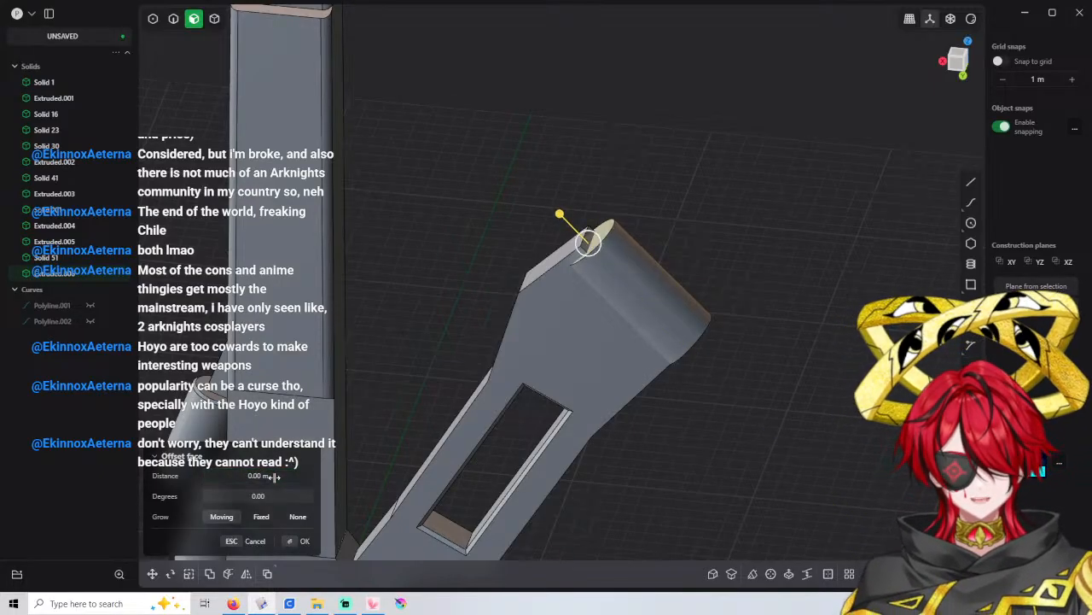
left_click(483, 321)
Offset the cylinder's lower end face inward so it sits inside the stock's lower edge
middle_click_drag(581, 323, 543, 283)
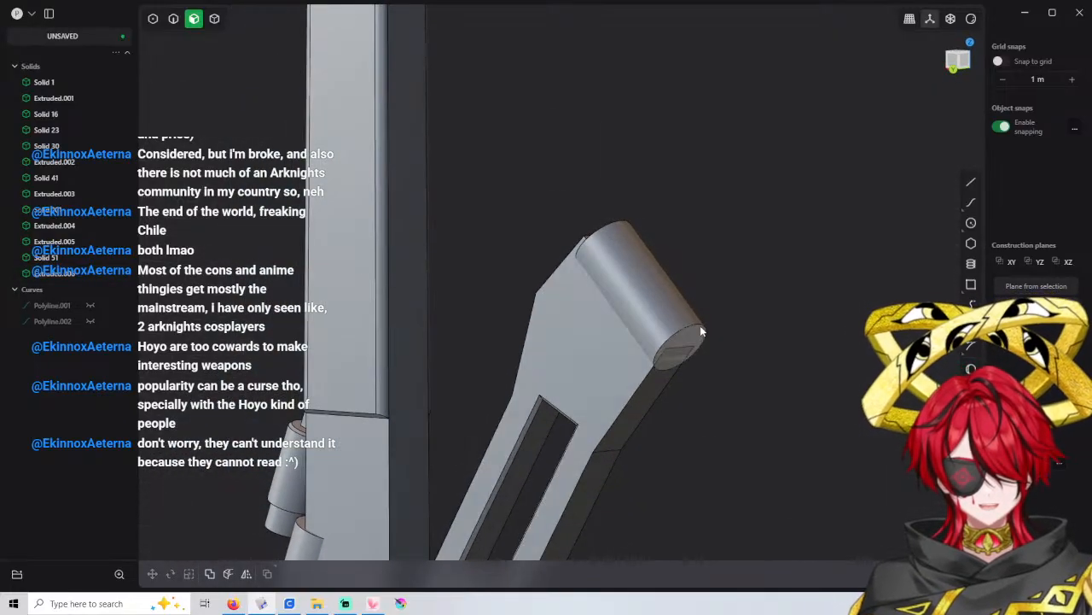
left_click(700, 334)
mouse_move(723, 364)
left_mouse_down()
mouse_move(760, 390)
mouse_move(719, 359)
left_mouse_up()
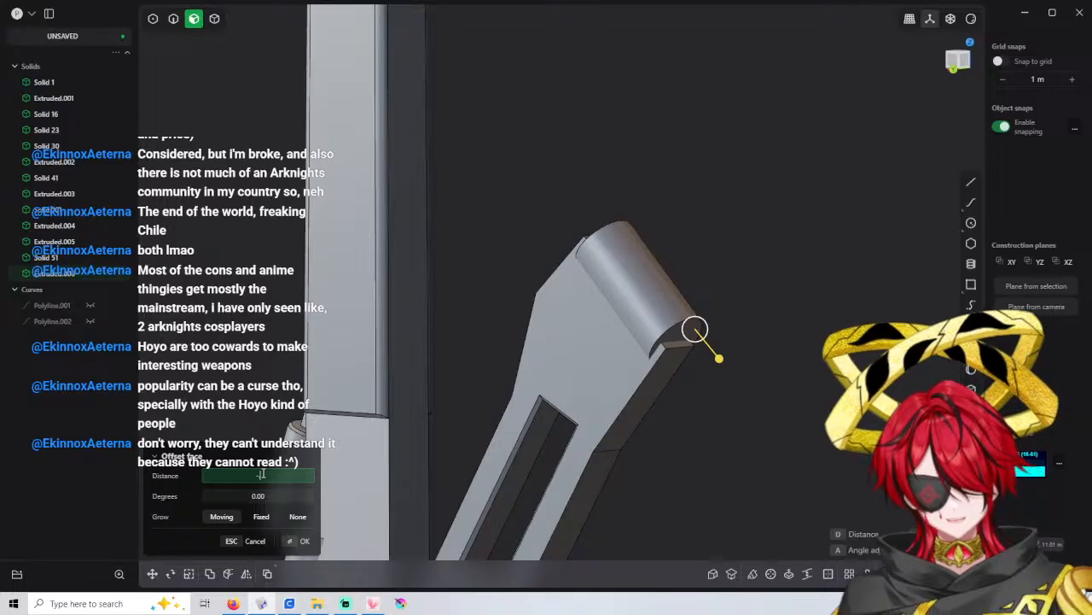
key("Return")
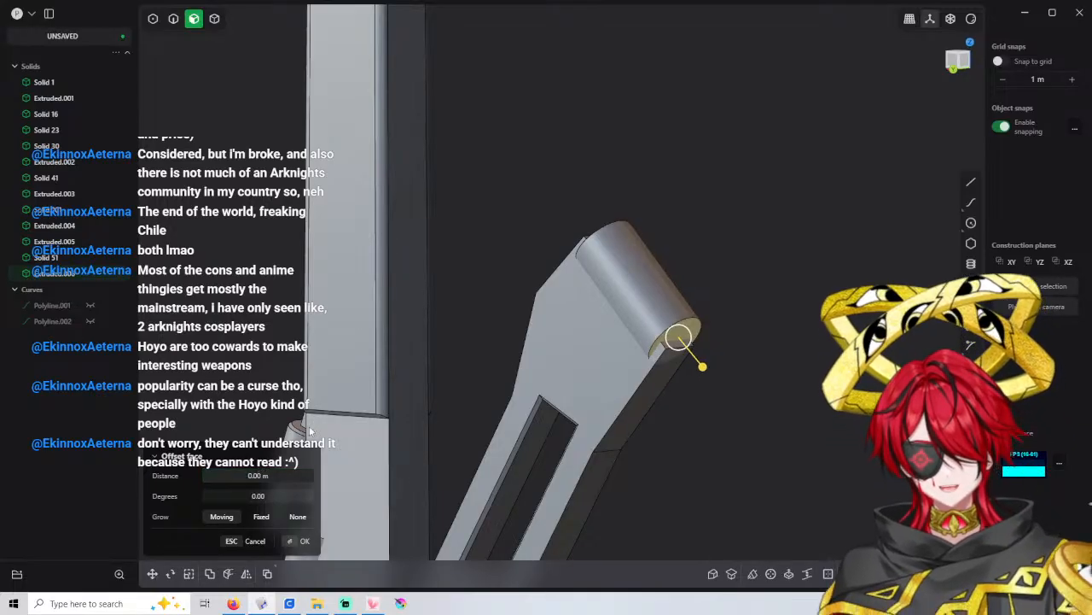
left_click(584, 165)
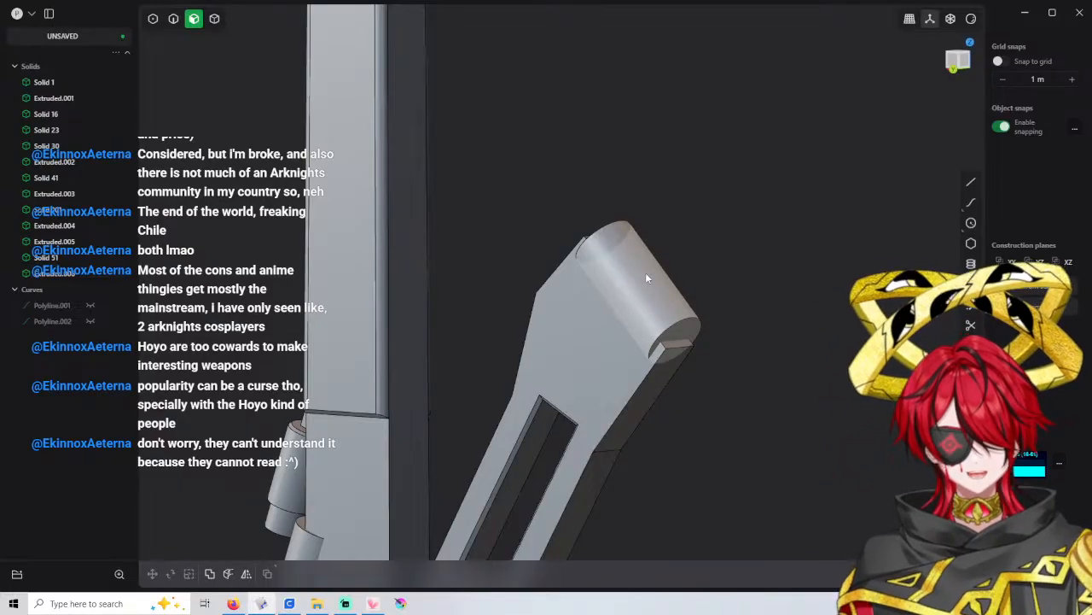
Thicken the cylinder by offsetting its curved face outward by 0.5 m
left_click(646, 277)
middle_click_drag(537, 298, 510, 280)
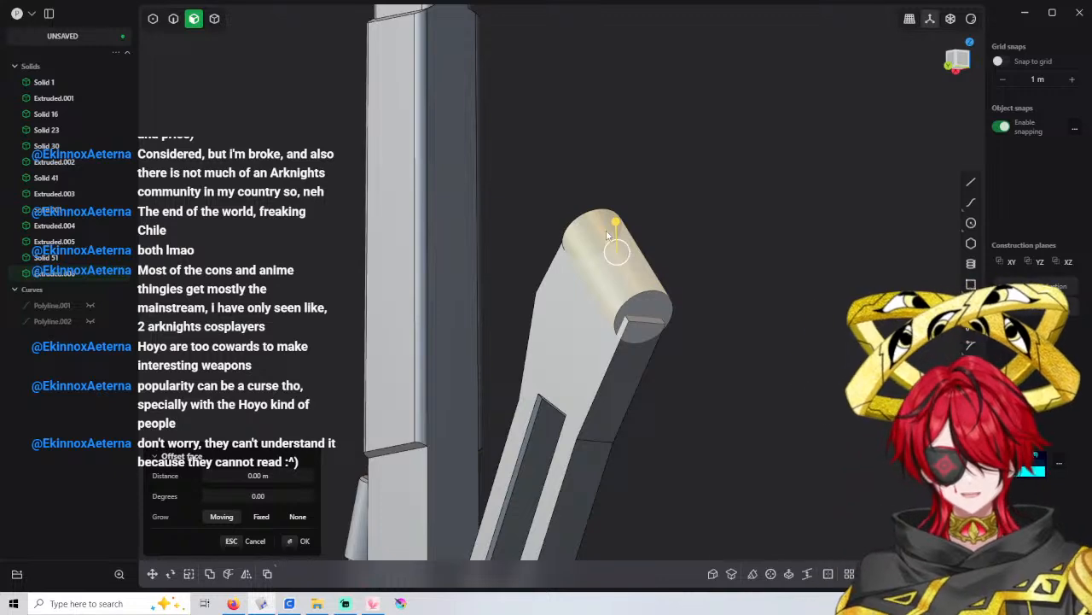
scroll(595, 248, "up", 2)
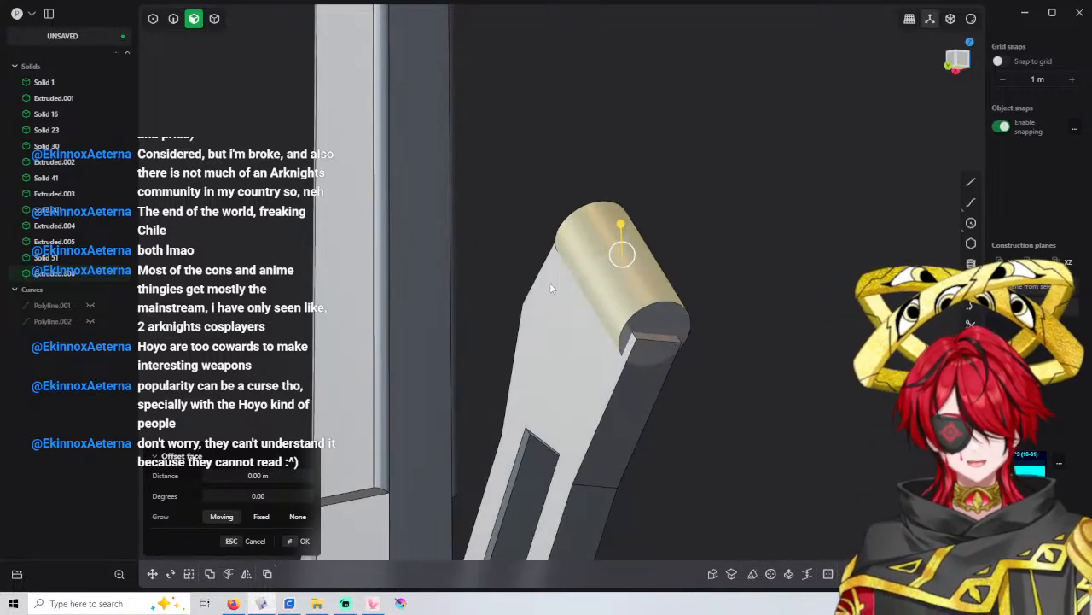
middle_click_drag(549, 282, 625, 302)
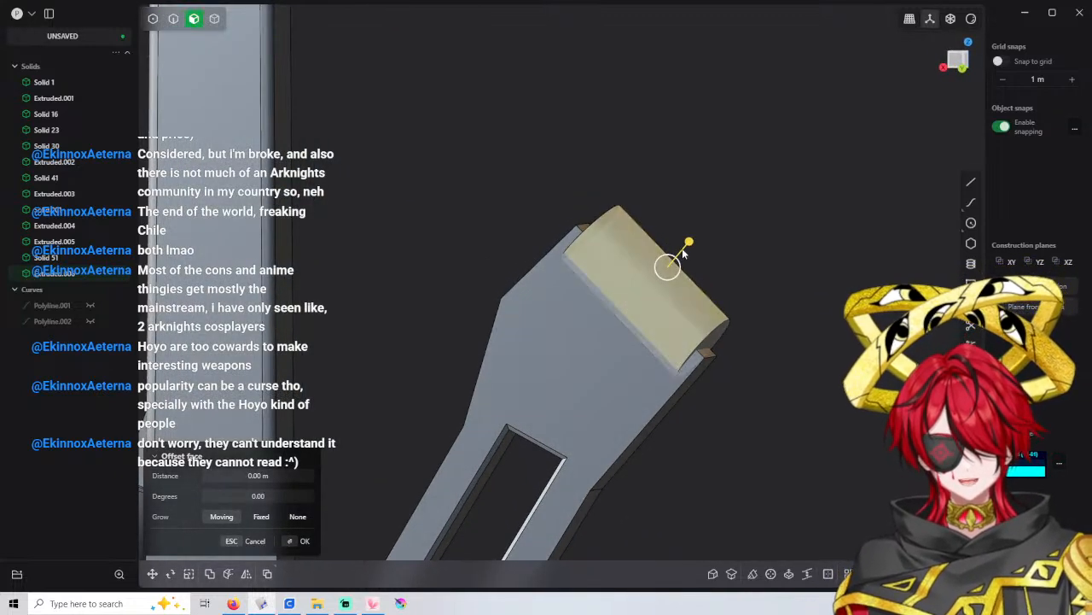
left_click_drag(688, 248, 696, 234)
left_click(302, 470)
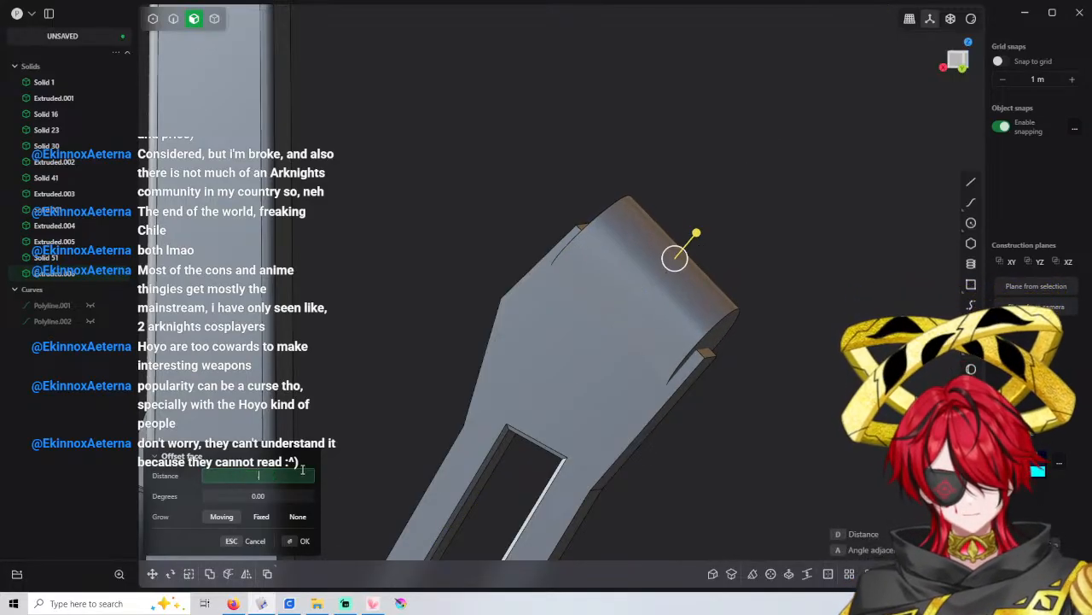
type("0.5")
key("Return")
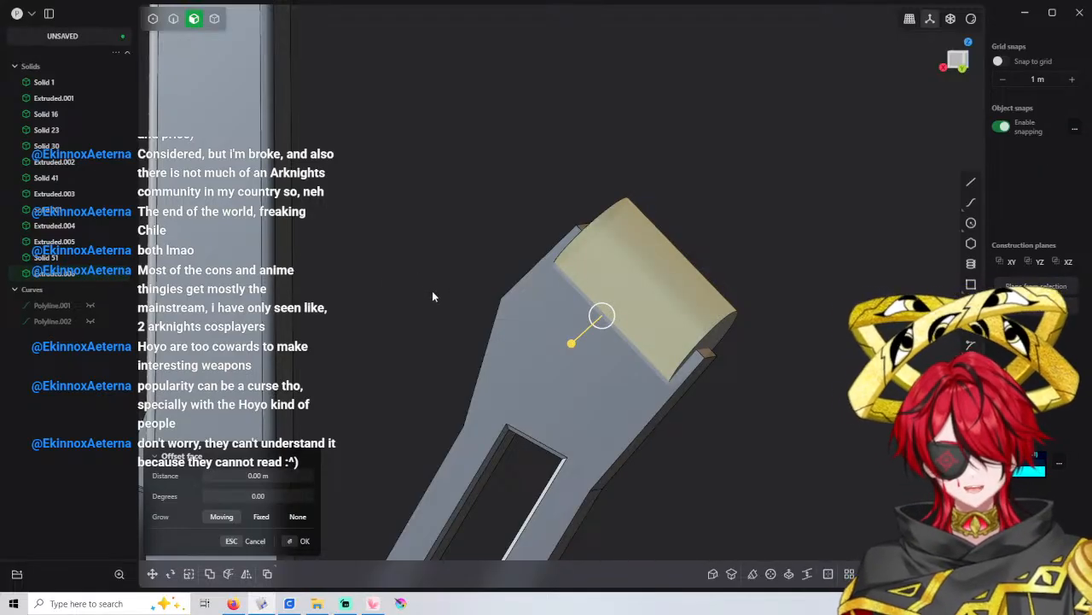
left_click(442, 227)
Offset the cylinder's whole curved surface outward by a further 1 m
key("4")
middle_click_drag(519, 274, 563, 329)
left_click(607, 282)
key("3")
left_click(635, 274)
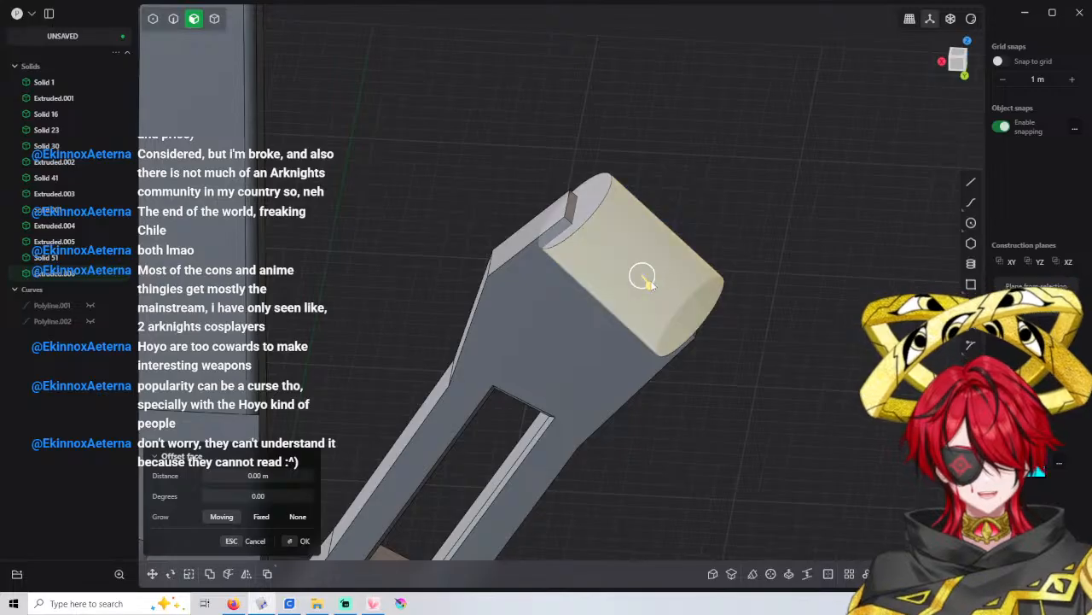
left_click_drag(644, 277, 666, 279)
middle_click_drag(666, 281, 642, 352)
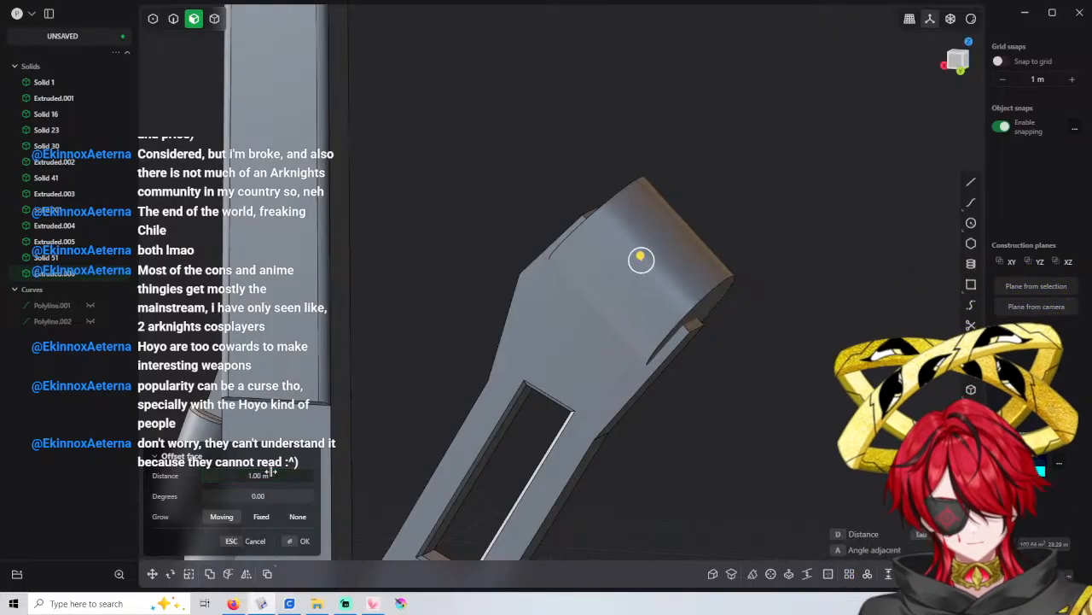
key("Return")
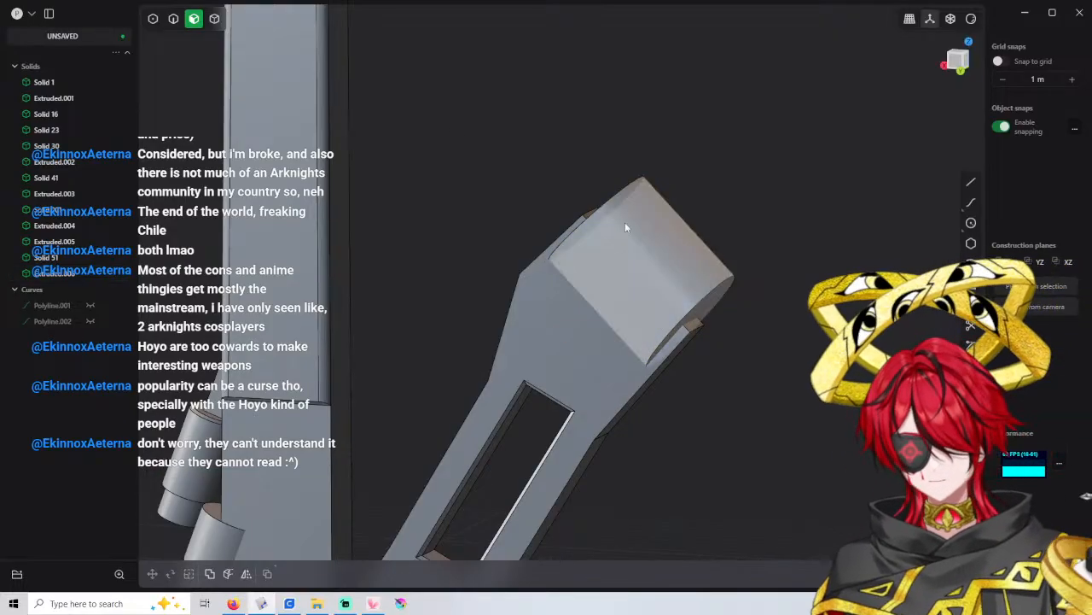
Draw a centre rectangle 4 m wide and about 7.2 m long on the cylinder's outer curved face
middle_click_drag(702, 213, 691, 215)
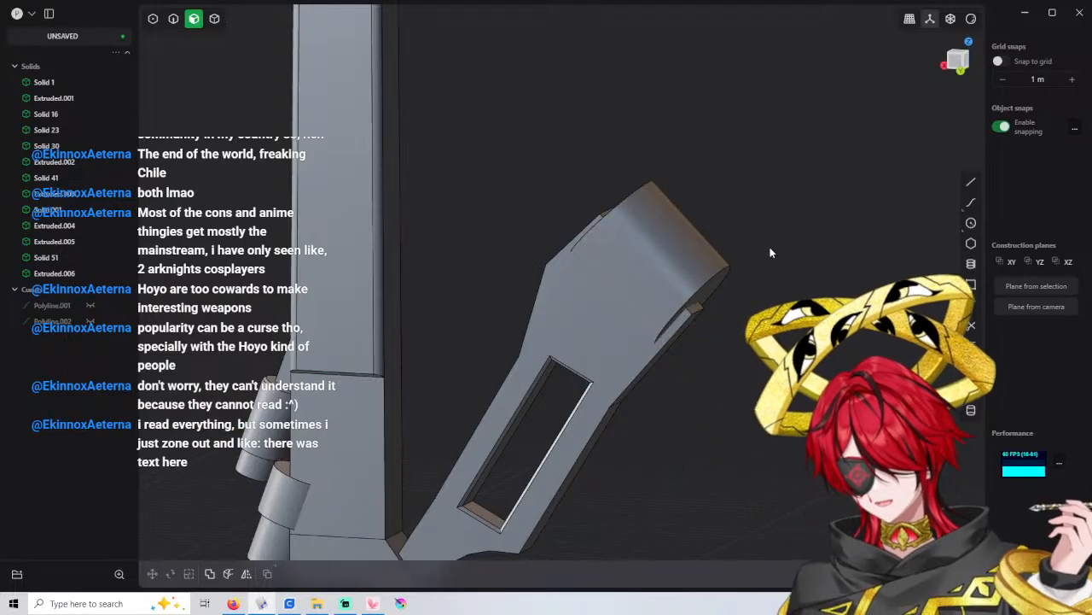
middle_click_drag(764, 223, 663, 214)
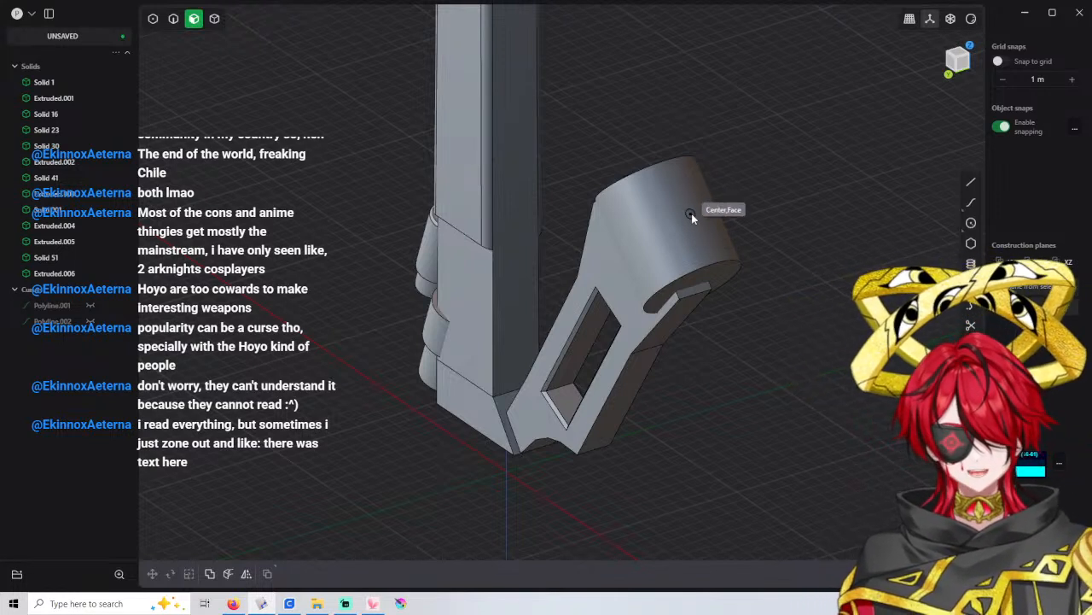
left_click(691, 214)
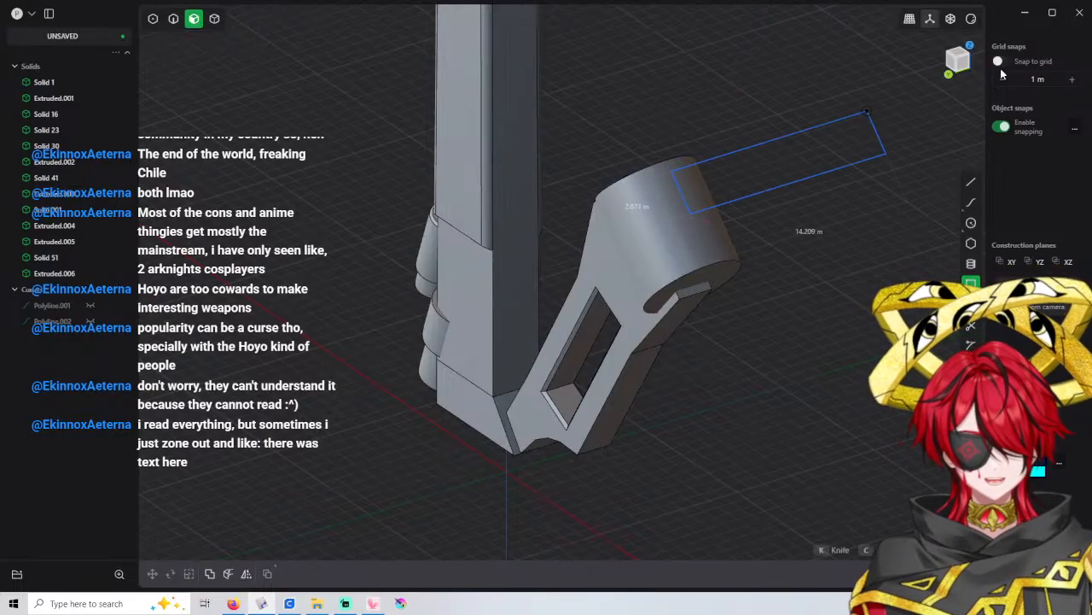
middle_click_drag(684, 198, 680, 168)
key("c")
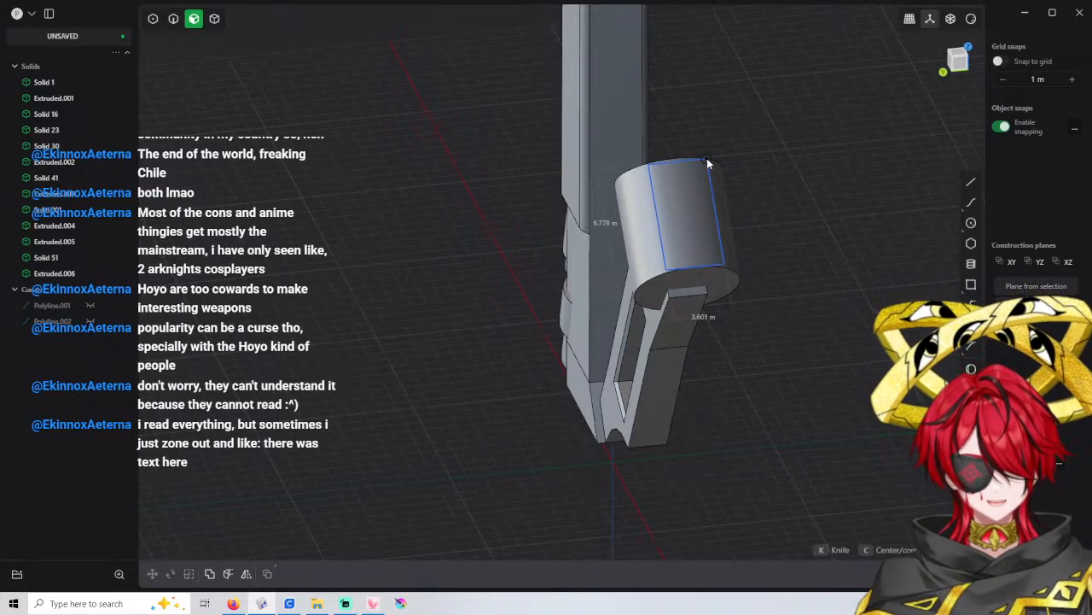
key("Tab")
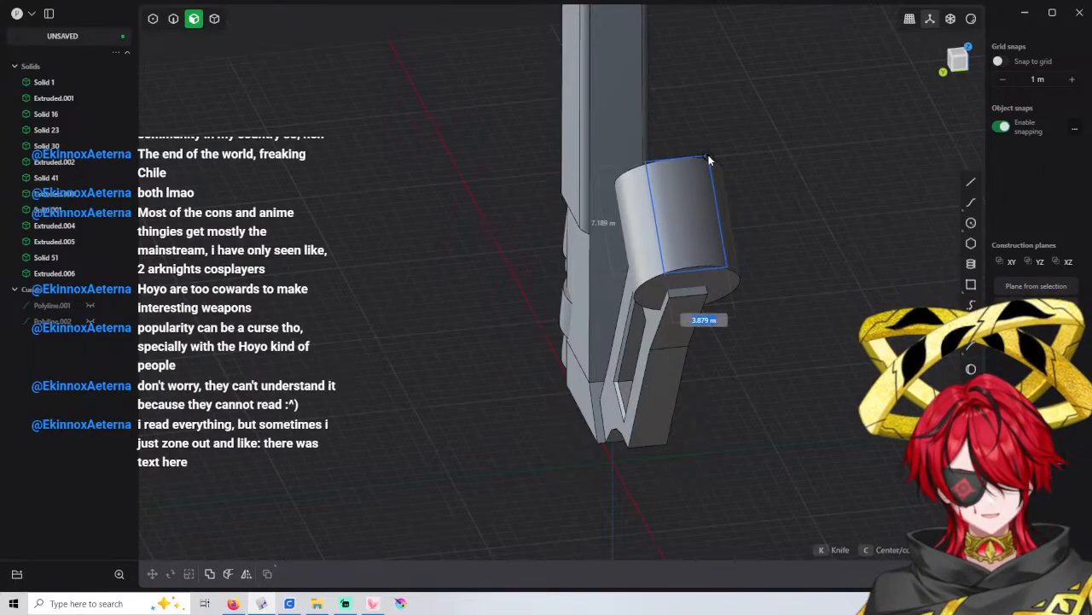
type("4")
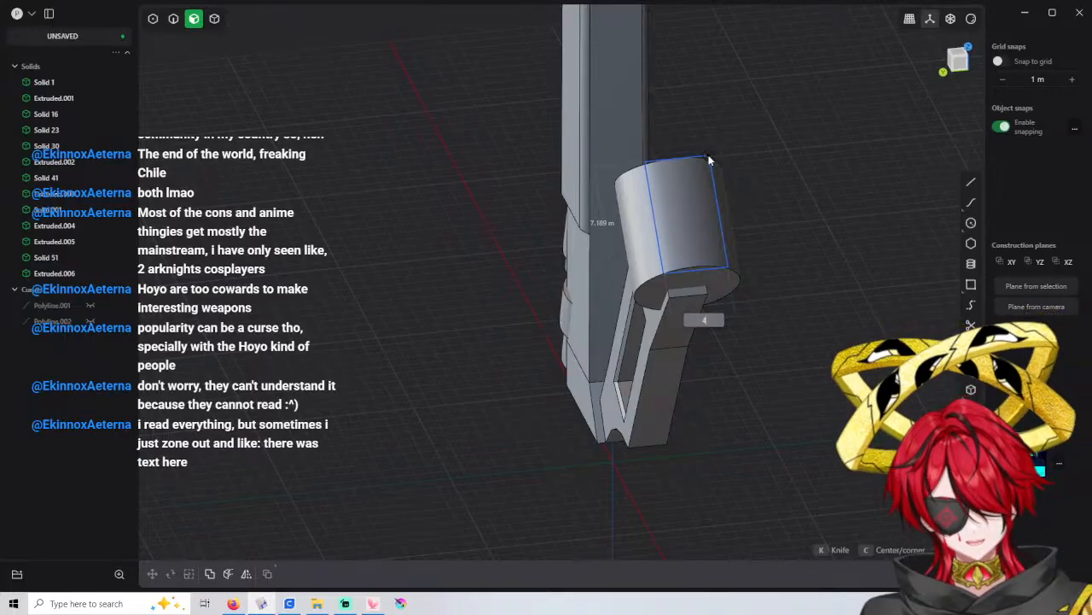
key("Tab")
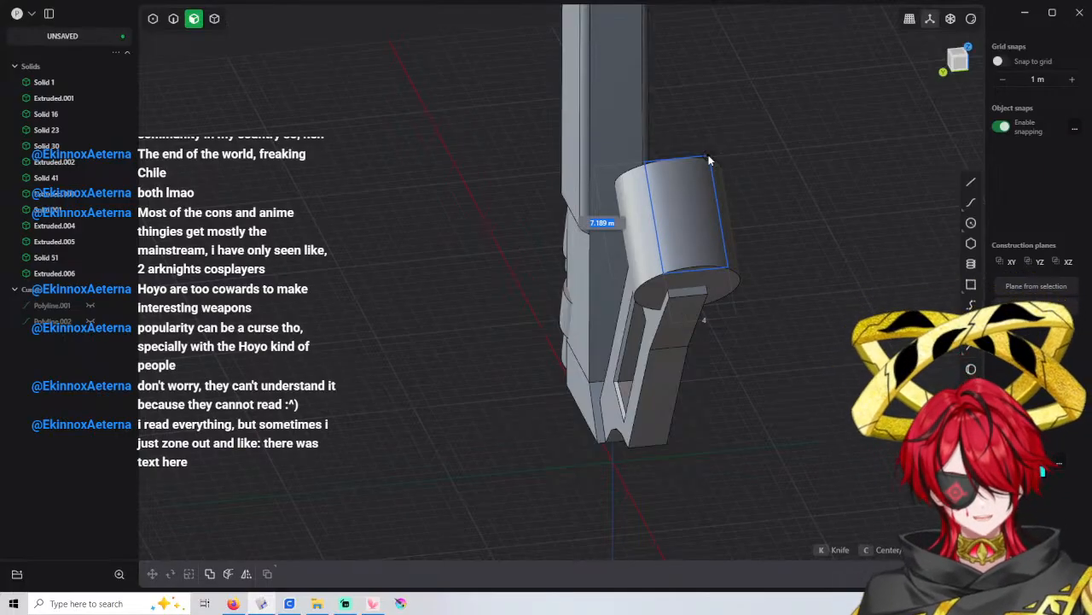
key("Return")
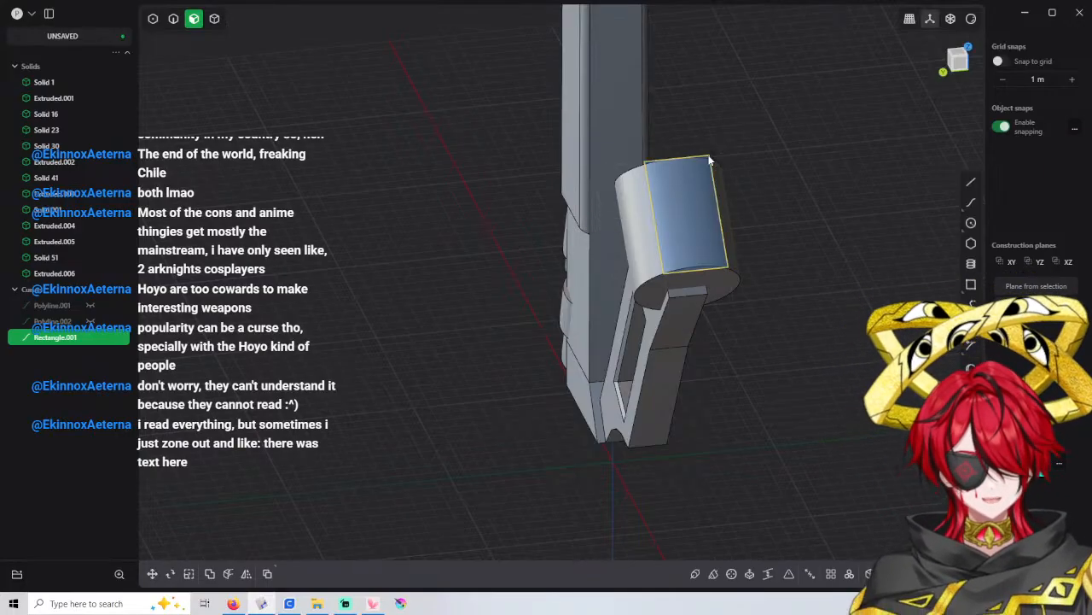
Try to extrude the rectangle about 1 m into the cylinder
scroll(707, 161, "up", 2)
scroll(683, 196, "up", 2)
key("e")
middle_click_drag(673, 201, 771, 184)
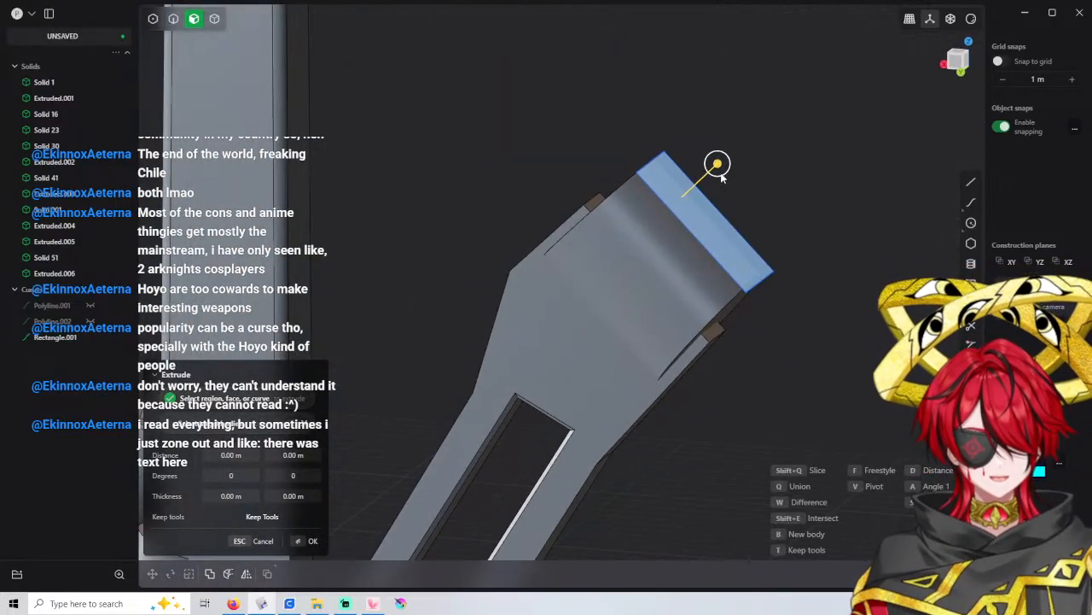
left_click_drag(721, 175, 705, 184)
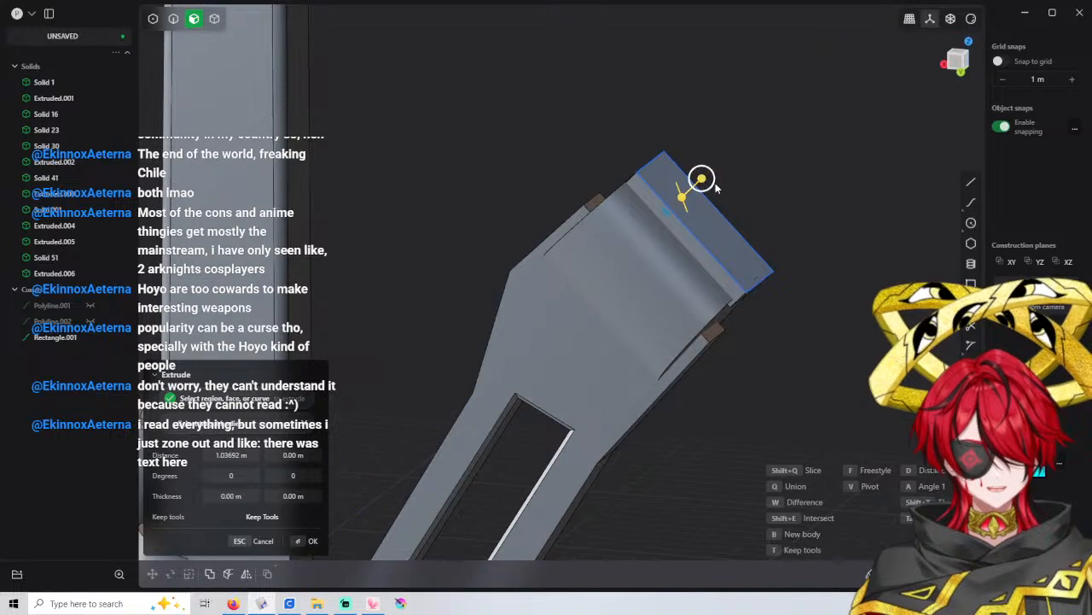
key("Return")
key("Escape")
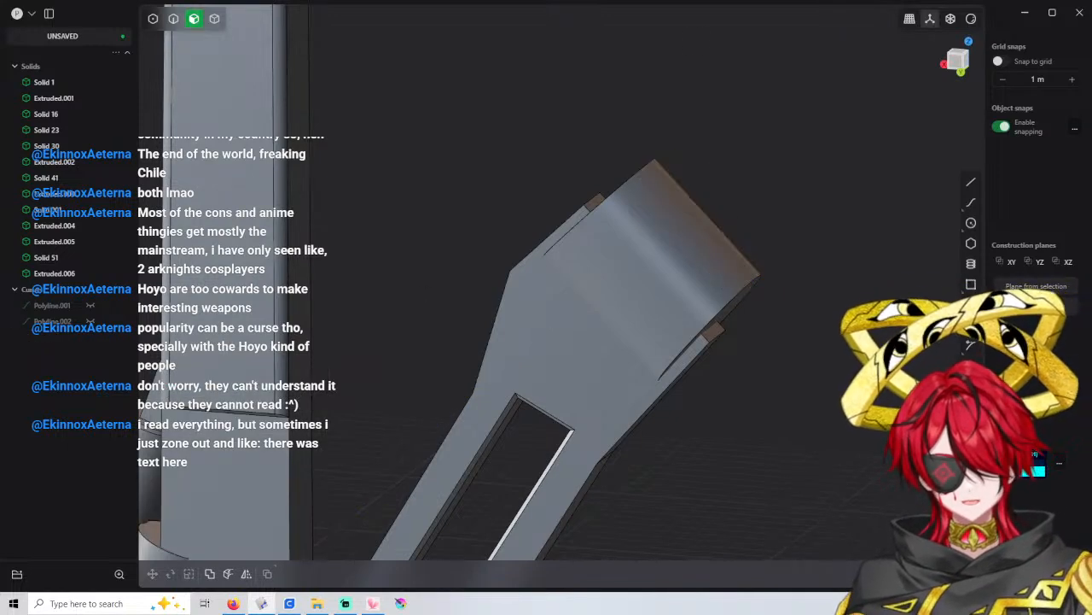
Check the weapon in the Ceobe reference artwork and delete the cylinder from the stock's end
left_click_drag(819, 2, 811, 117)
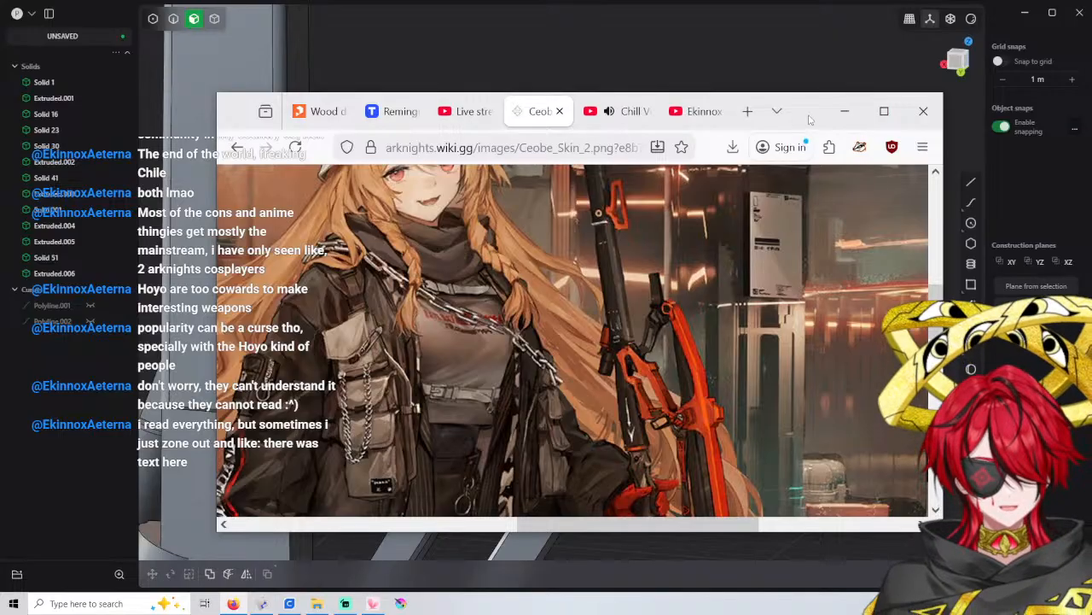
left_click_drag(809, 119, 891, 0)
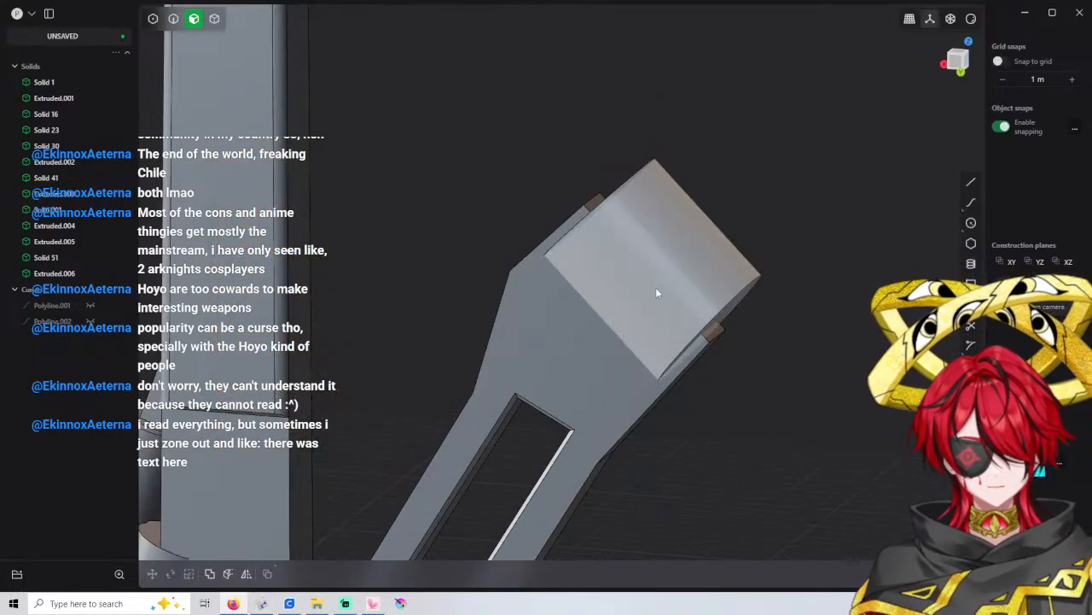
left_click(656, 287)
key("4")
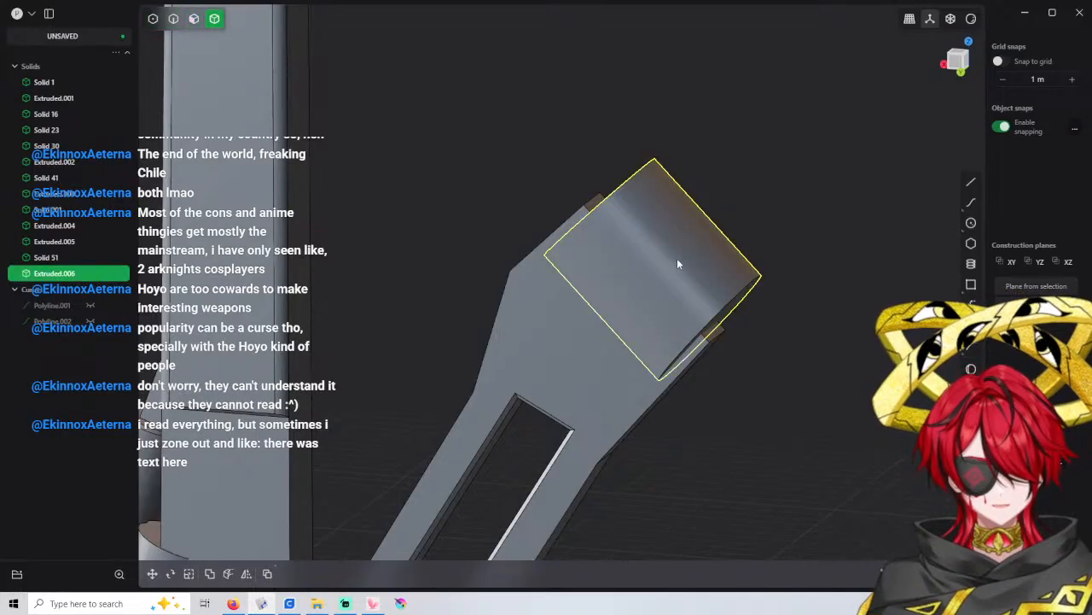
key("Delete")
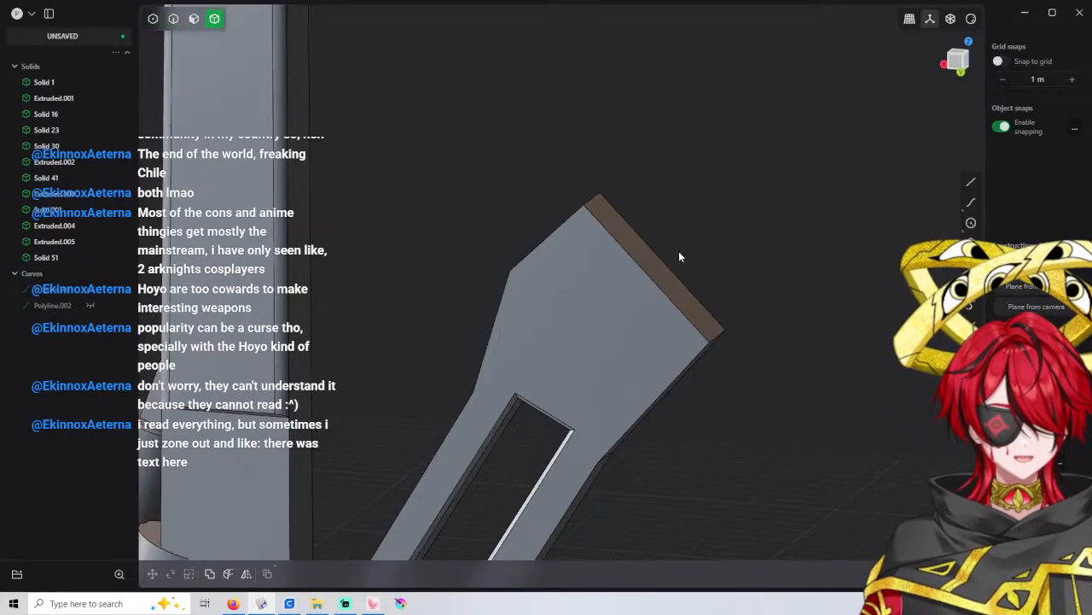
In the back view, draw a closed square notch outline about 4 m per side, inward from the stock's slanted end edge, with a 90° corner
left_click(960, 75)
key("l")
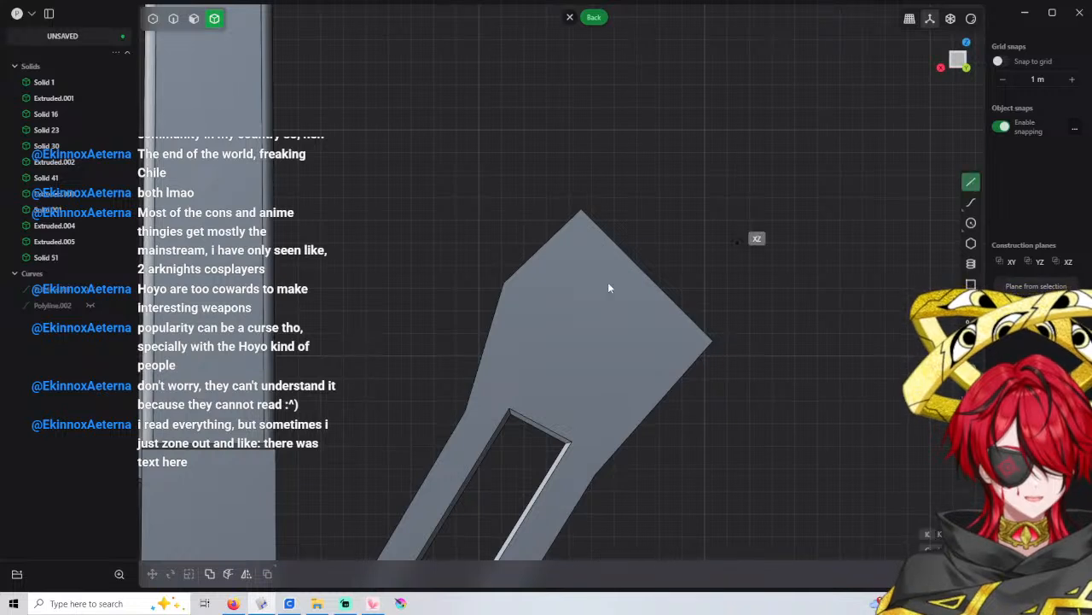
left_click(606, 236)
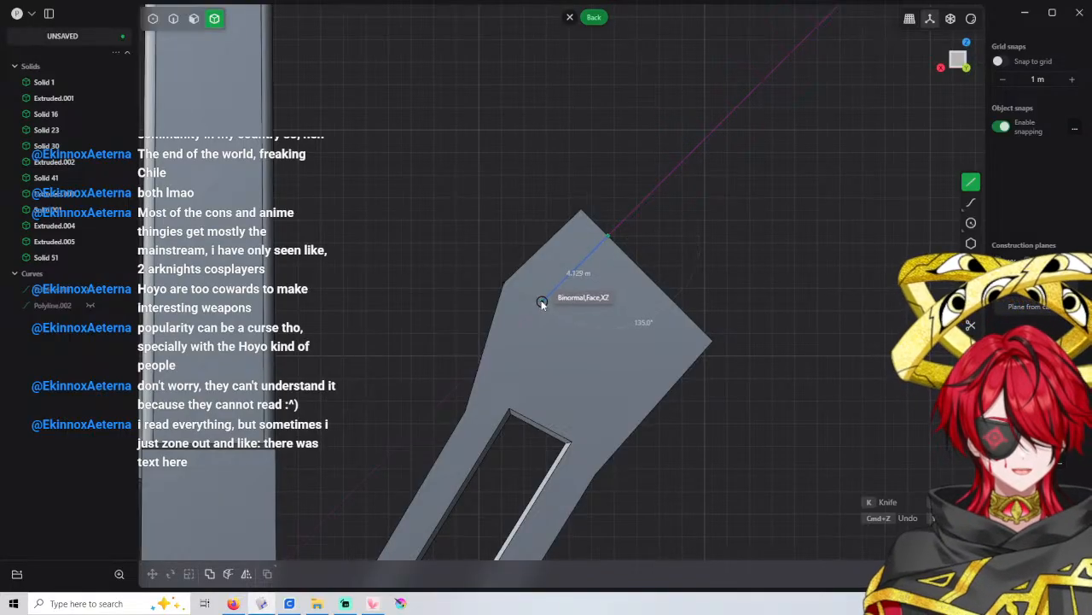
left_click(539, 307)
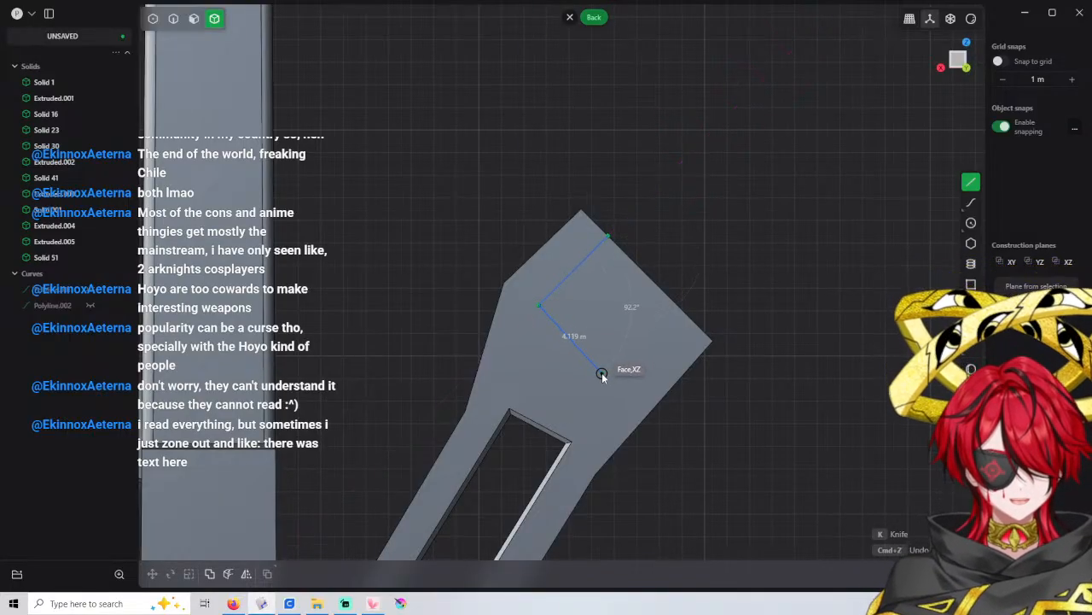
key("Tab")
key("Tab")
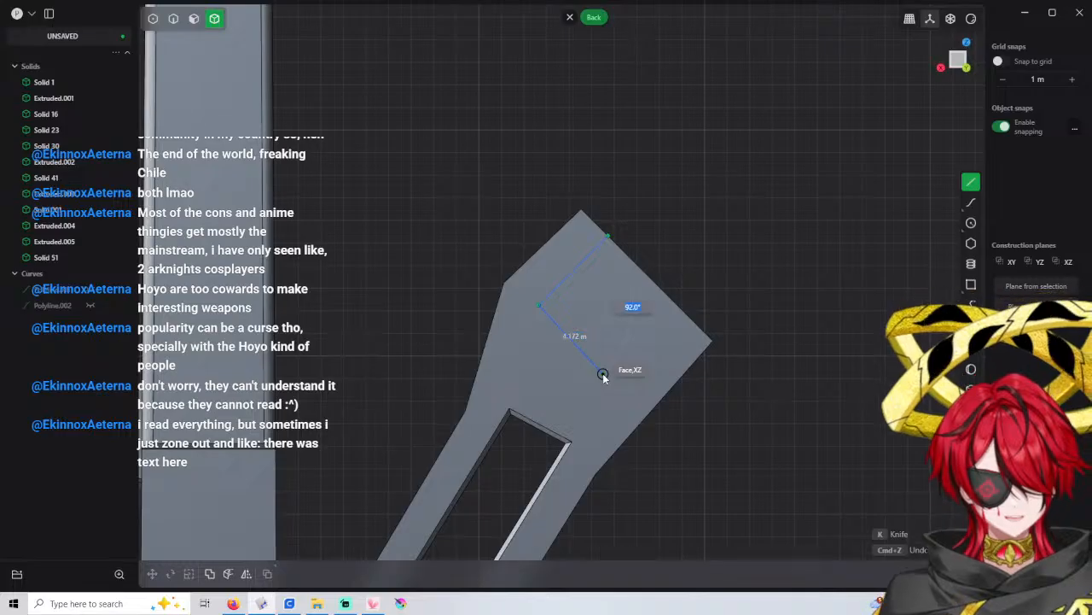
type("90")
key("Return")
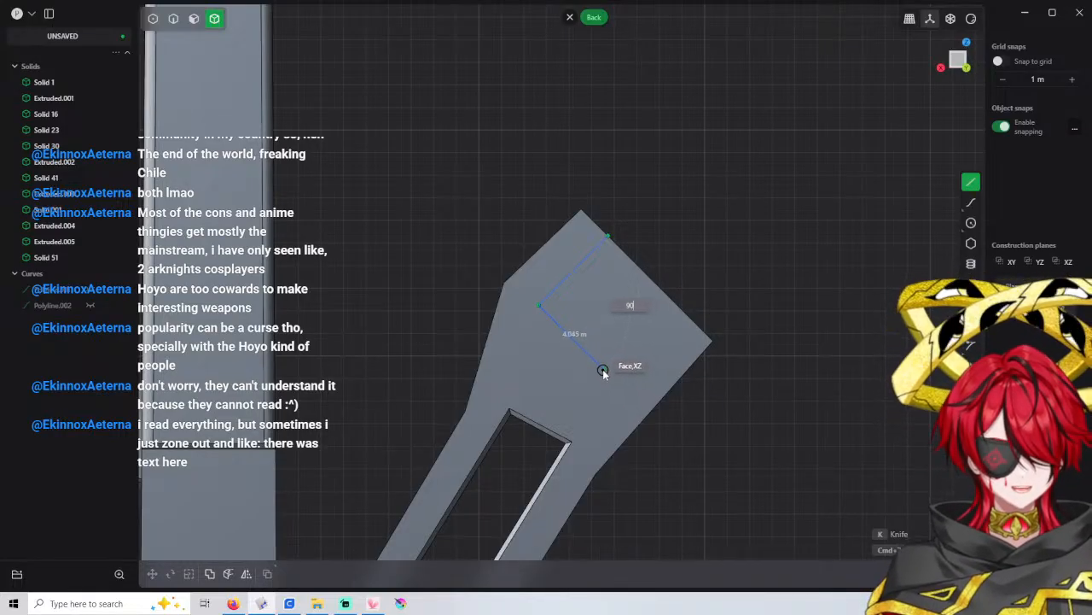
left_click(603, 369)
left_click(670, 303)
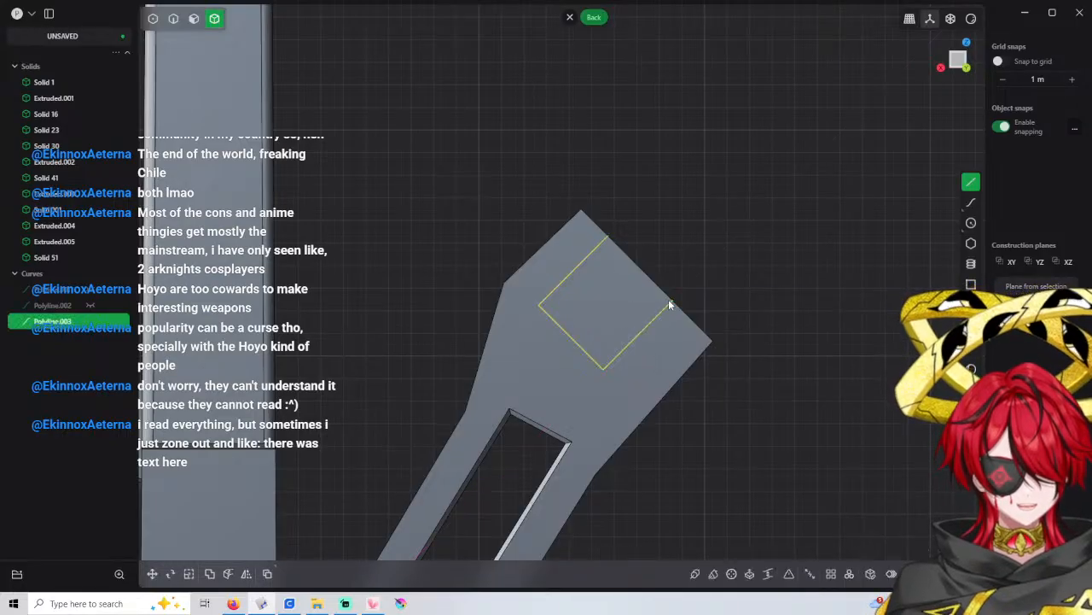
left_click(973, 183)
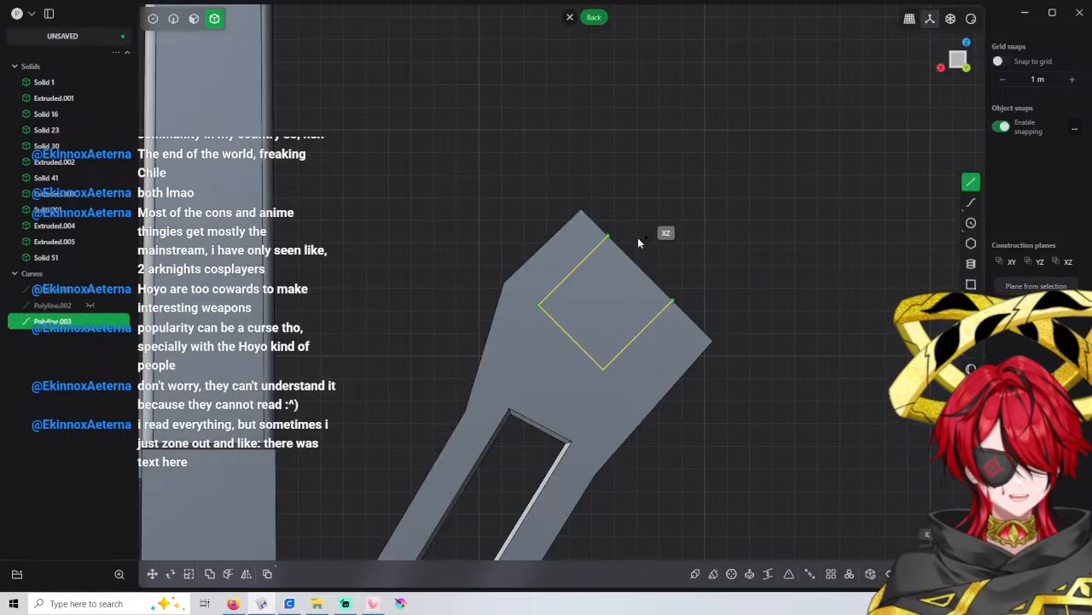
left_click(608, 237)
left_click(675, 301)
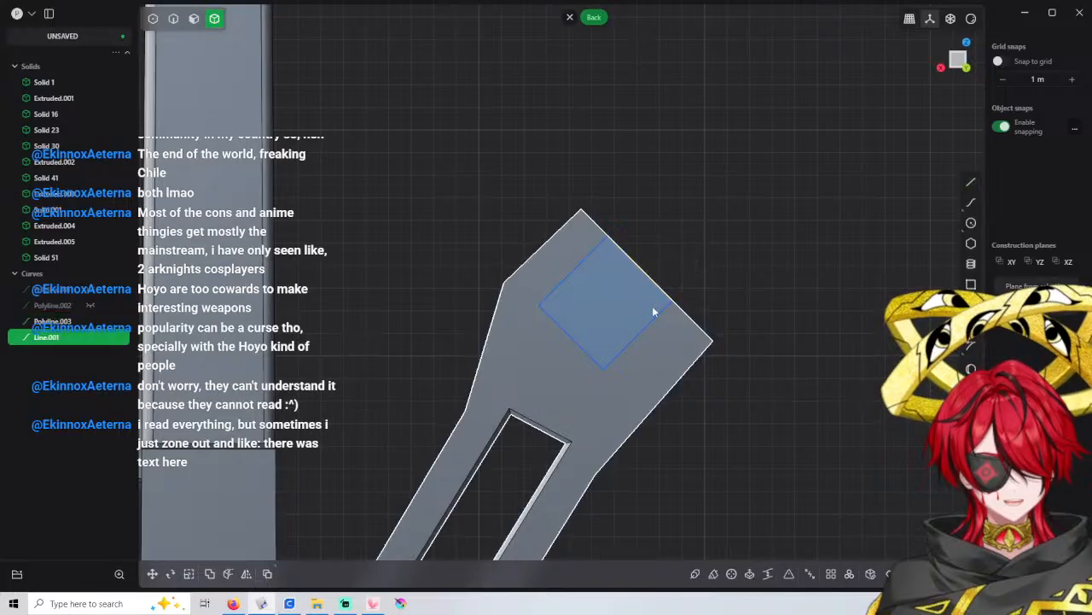
Extrude the square region through the stock's full thickness to cut an open notch into its end
key("3")
left_click(619, 299)
key("e")
middle_click_drag(671, 302, 583, 313)
left_click_drag(584, 312, 706, 281)
key("Return")
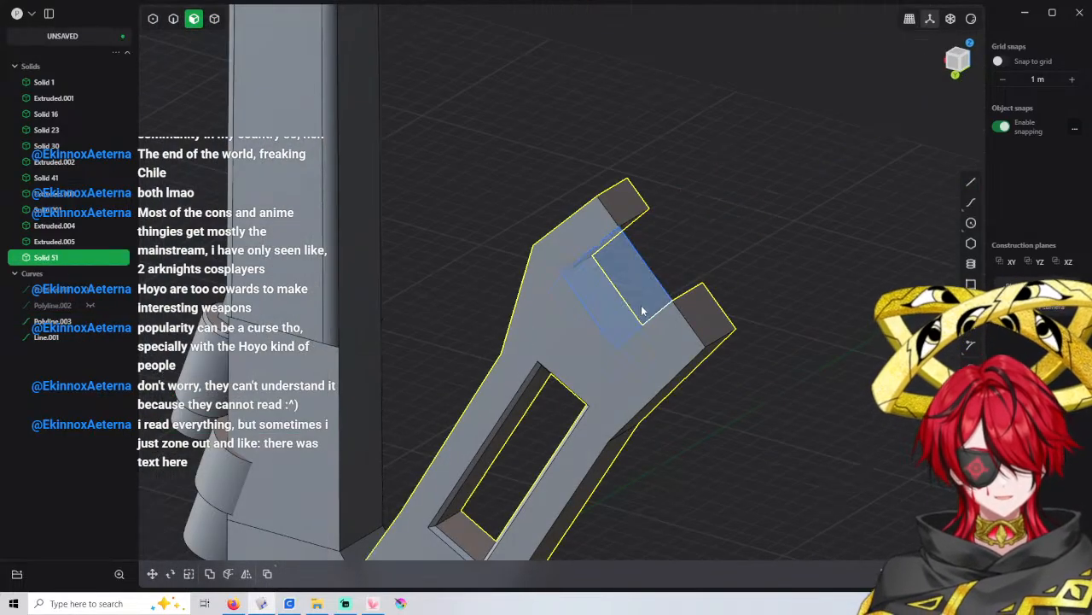
Delete the polyline and closing line used for the notch outline
left_click(53, 338)
left_click(67, 323, "shift")
key("Delete")
In the top view, draw a centre rectangle 3.6 m long and as wide as the stock, centred on the upper prong's tip
scroll(660, 180, "down", 2)
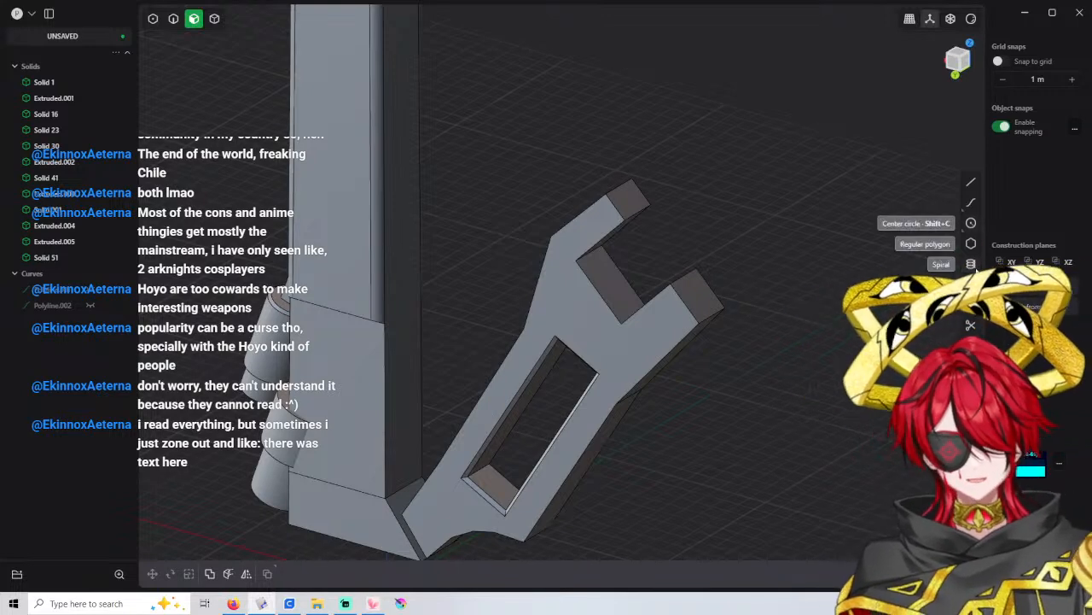
middle_click_drag(744, 142, 610, 189)
scroll(620, 178, "up", 3)
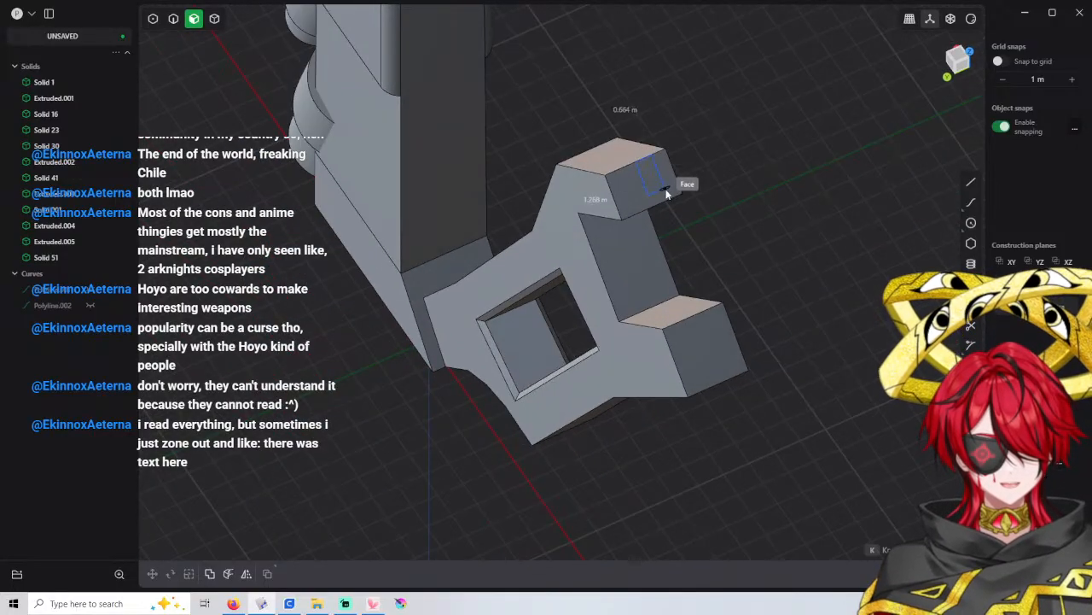
left_click(640, 162)
left_click(958, 53)
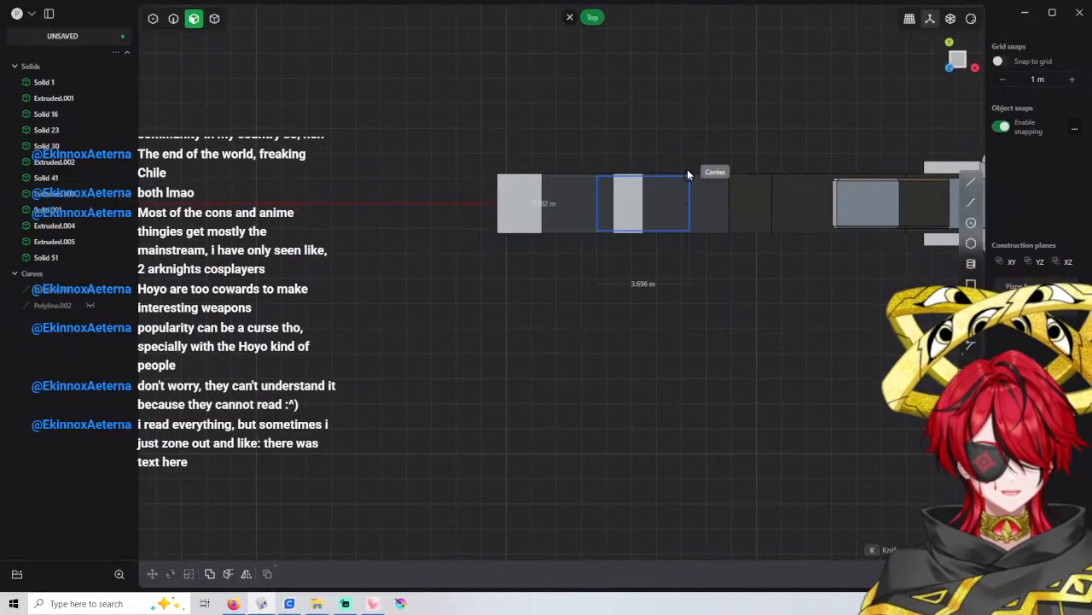
key("Tab")
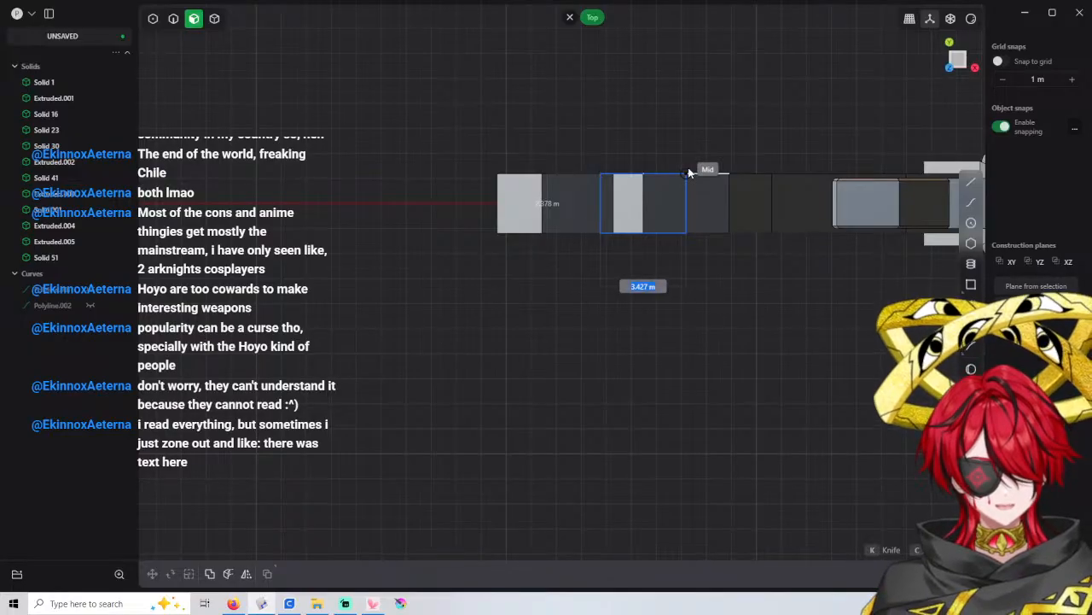
type("3")
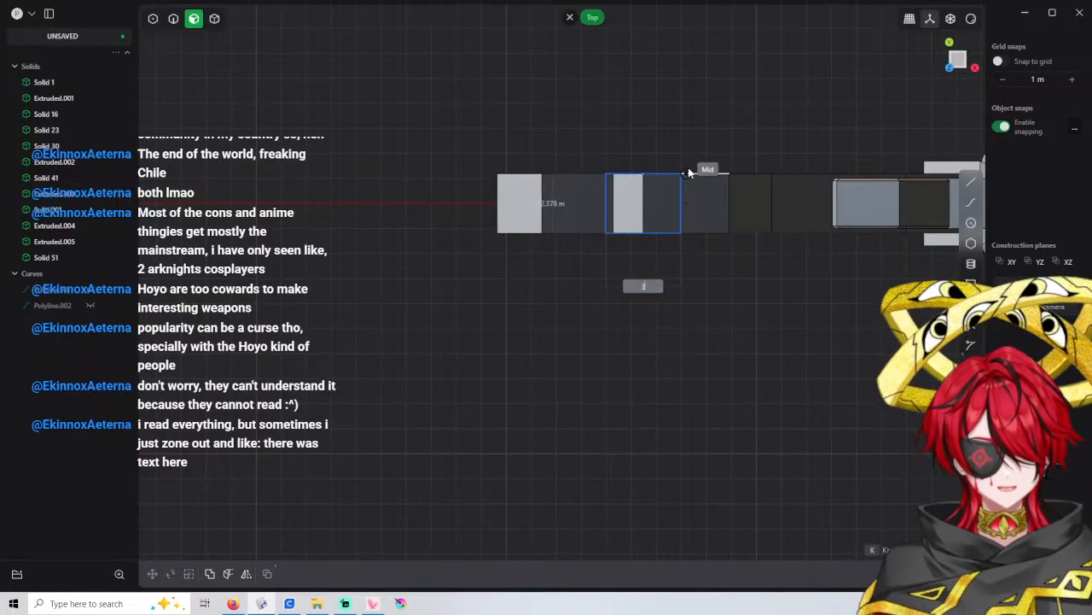
type(".6")
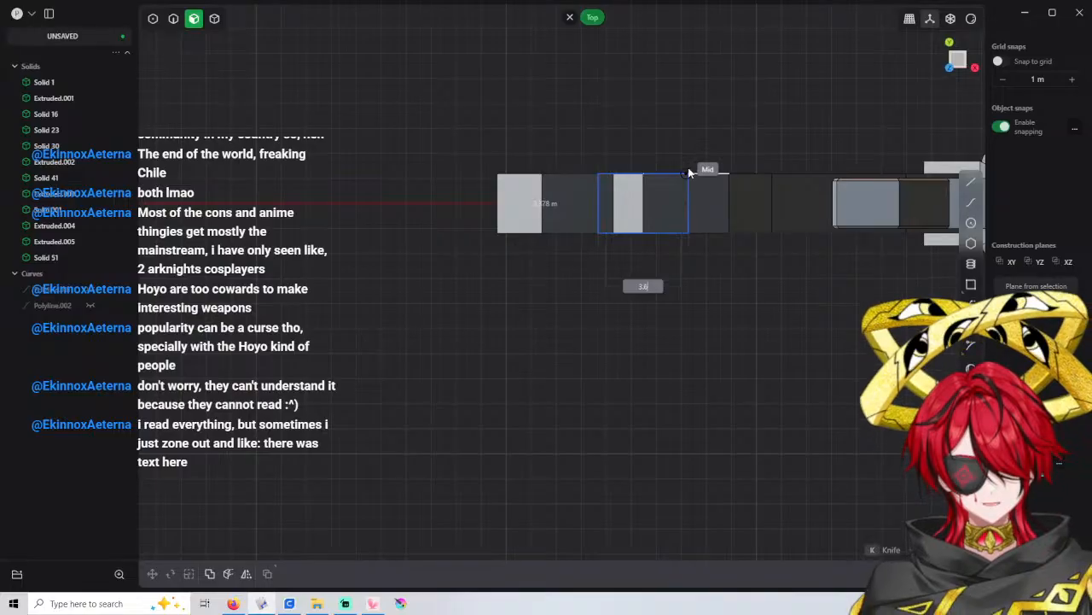
key("Return")
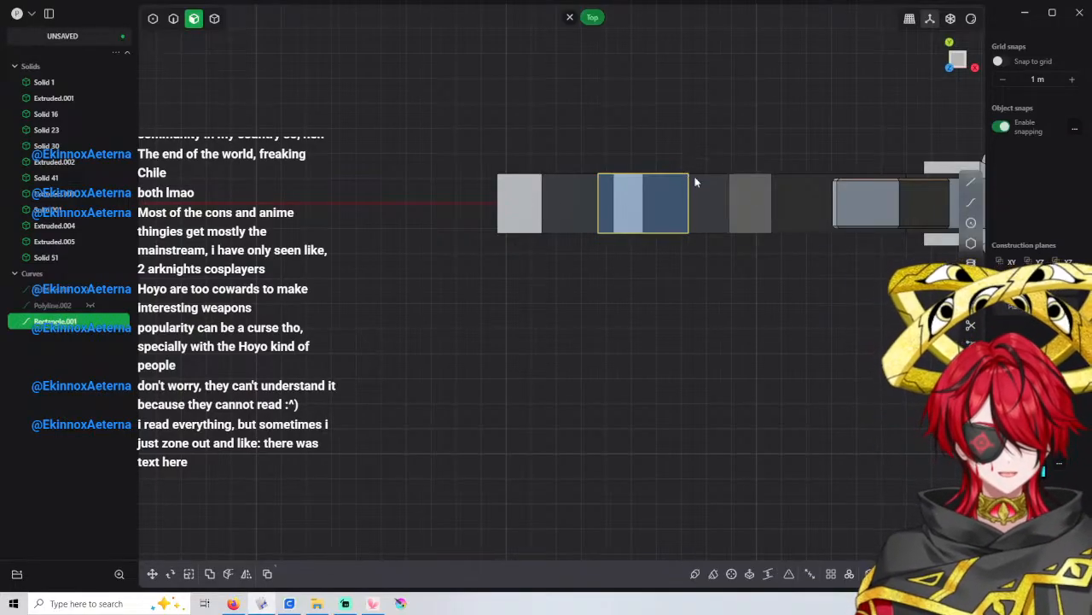
Extrude the rectangle above the upper prong 8 m upward as a block and delete its source rectangle
middle_click_drag(695, 180, 657, 136)
middle_click_drag(629, 200, 615, 238)
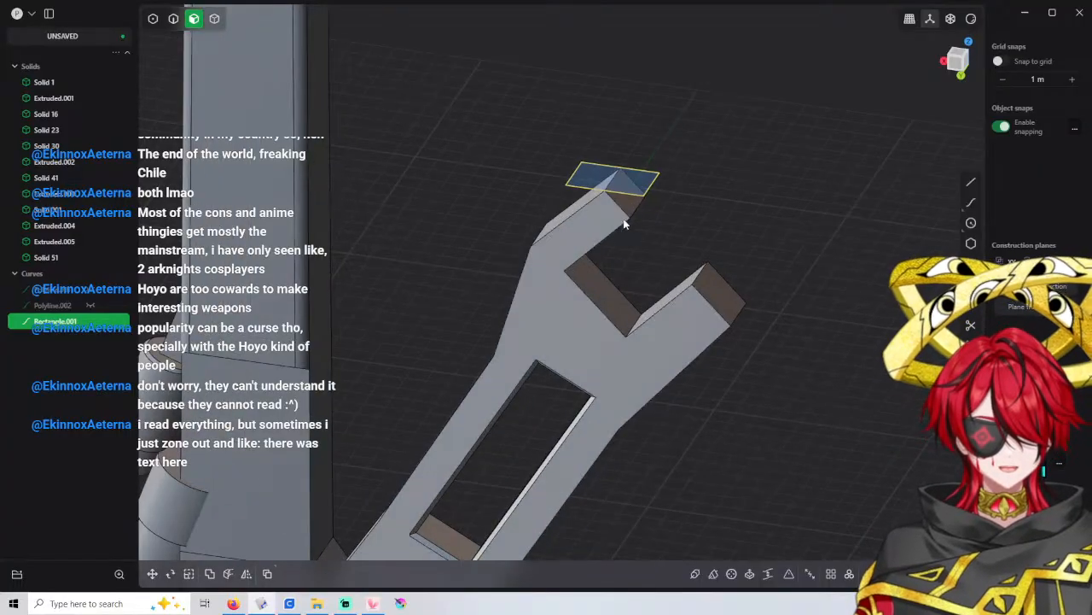
key("e")
left_click_drag(638, 136, 637, 62)
middle_click_drag(637, 63, 602, 186)
left_click_drag(603, 181, 602, 107)
middle_click_drag(602, 108, 613, 142)
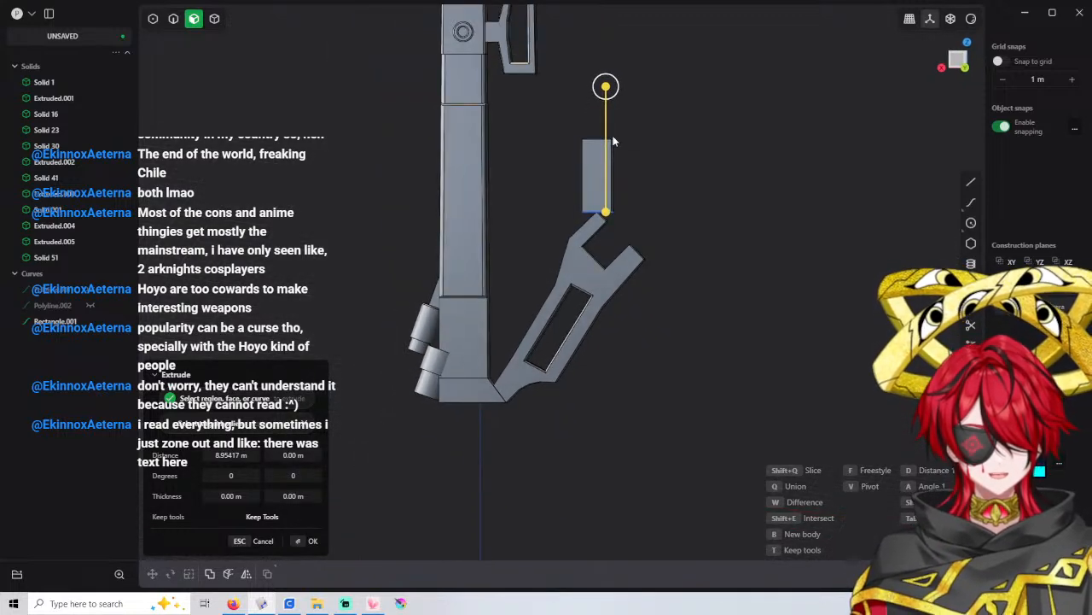
left_click_drag(606, 86, 606, 95)
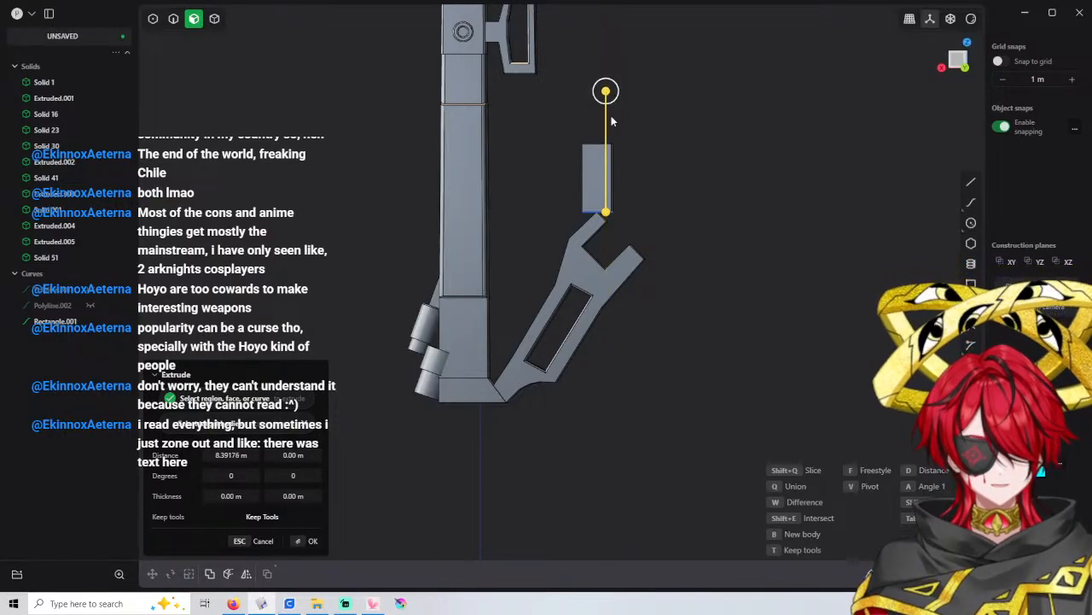
left_click(253, 457)
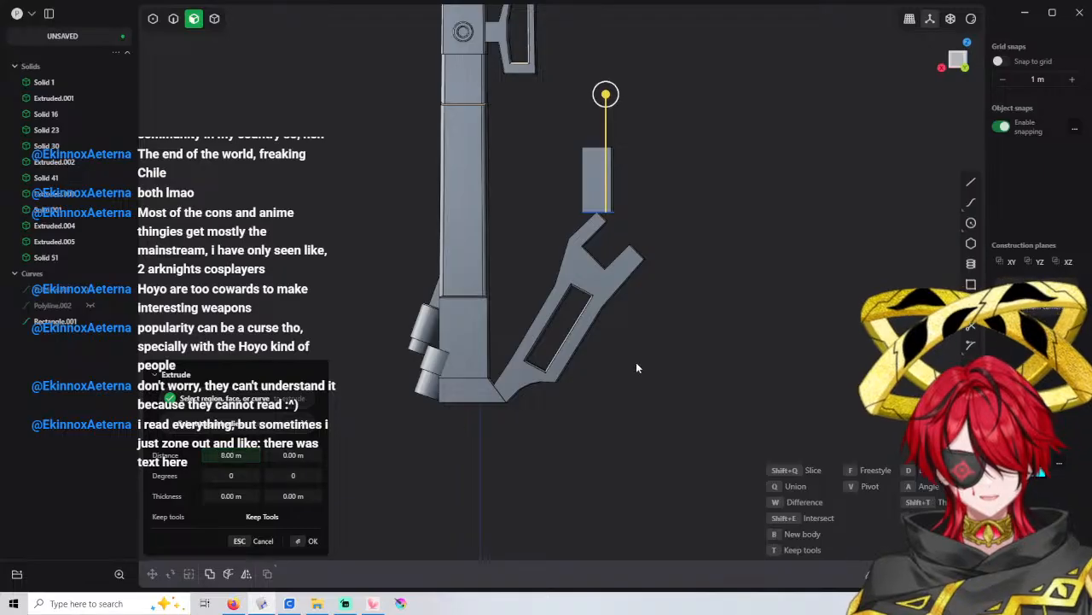
key("Return")
scroll(600, 192, "up", 2)
mouse_move(601, 170)
middle_mouse_down()
mouse_move(575, 180)
mouse_move(620, 208)
mouse_move(614, 165)
middle_mouse_up()
scroll(574, 181, "up", 6)
left_click(68, 337)
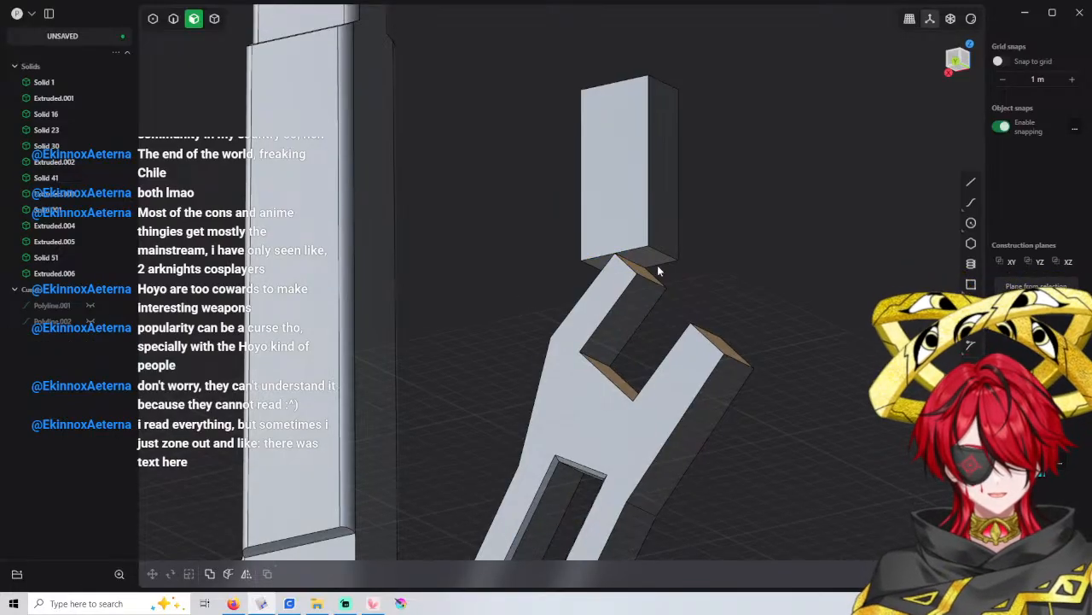
Offset the block's bottom face 1.5 m downward so it overlaps the upper prong's tip
left_click_drag(658, 266, 659, 339)
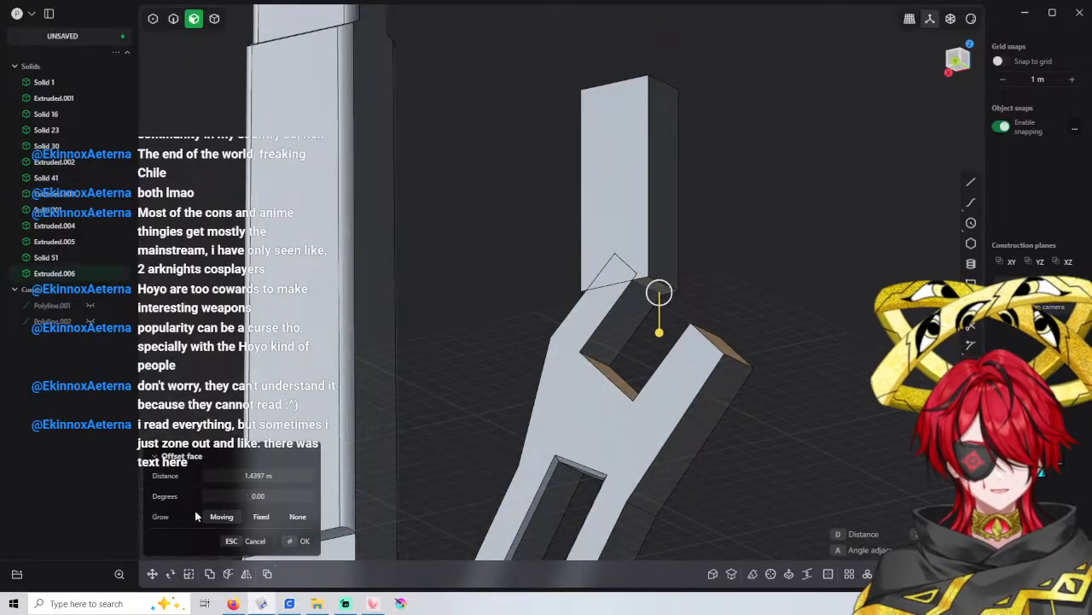
left_click(258, 476)
type("0")
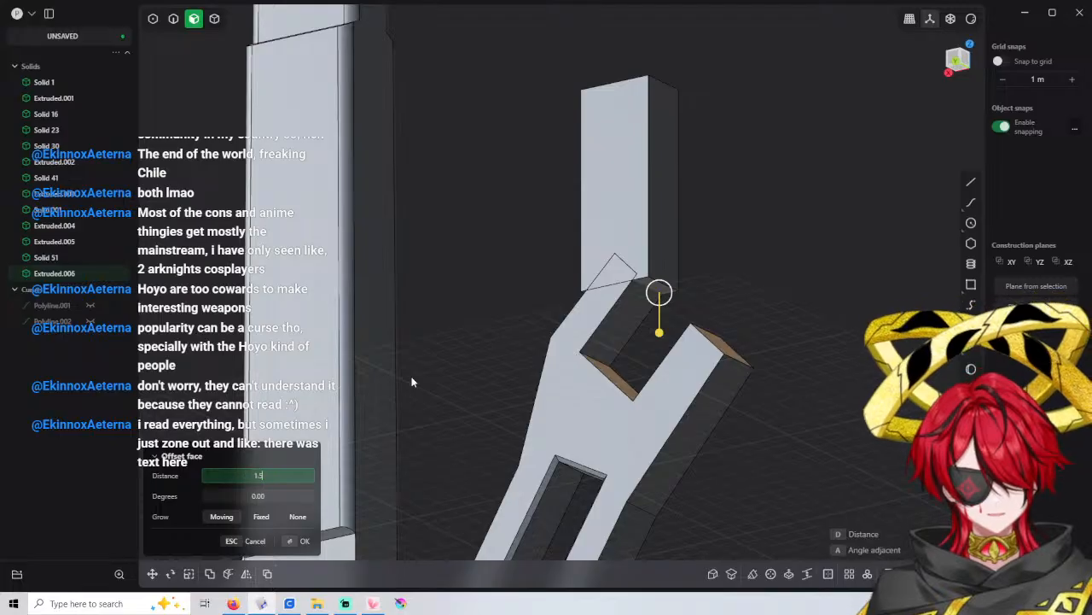
key("Return")
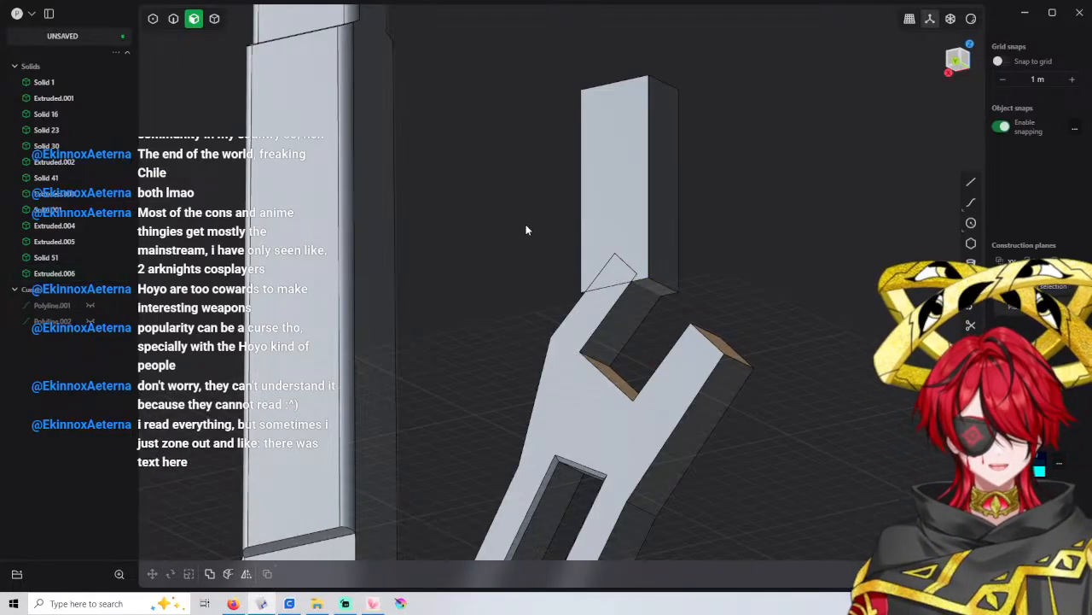
middle_click_drag(674, 214, 655, 210)
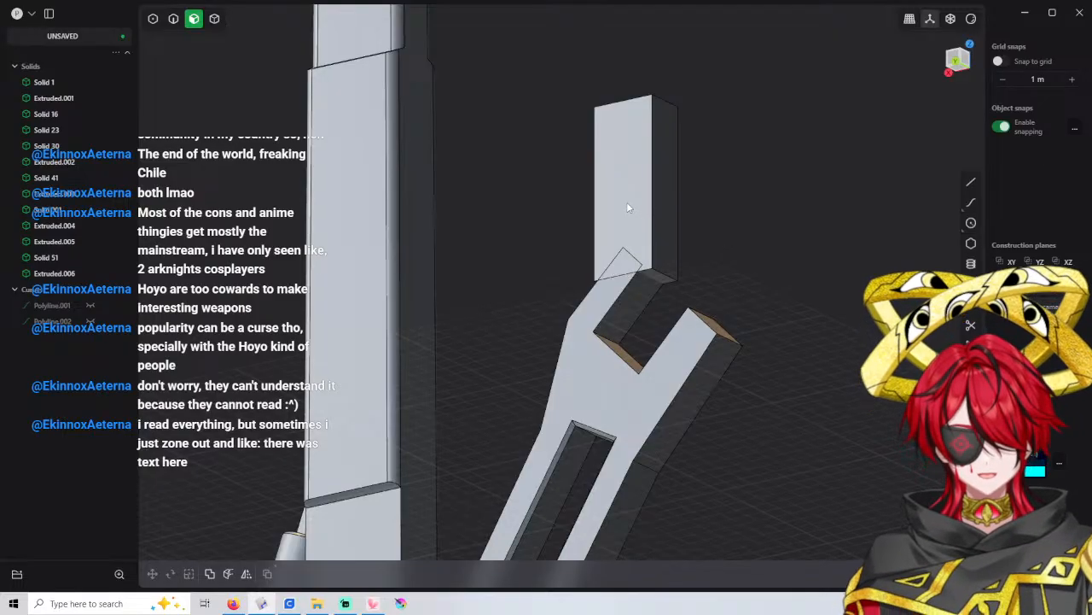
key("4")
middle_click_drag(629, 205, 638, 232)
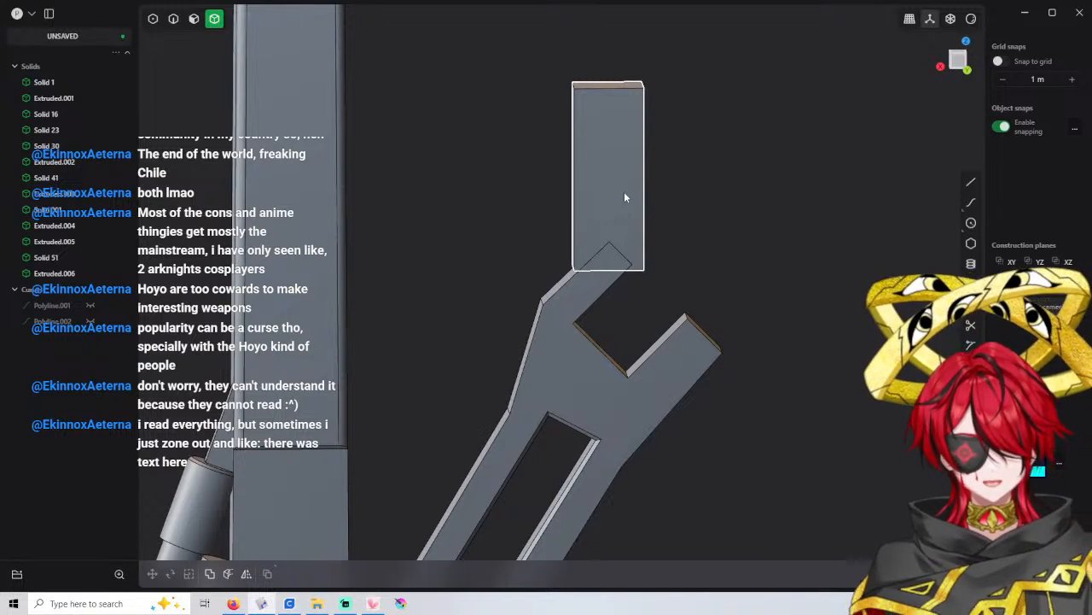
key("3")
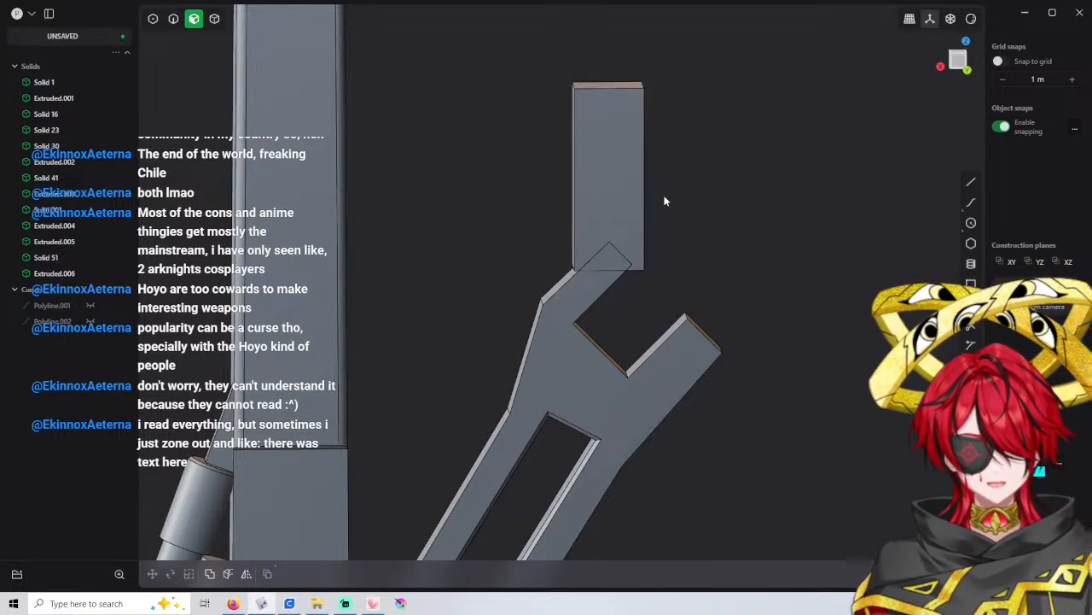
middle_click_drag(665, 198, 610, 190)
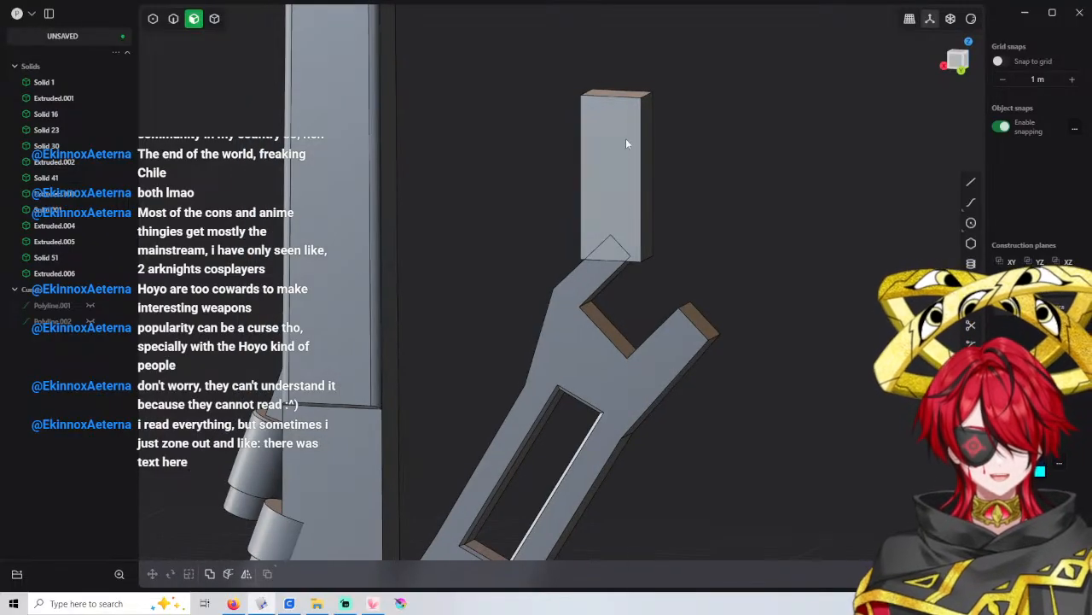
Switch to the browser and examine the weapon in the Ceobe reference artwork along its full length, including the lower mechanical parts
key("alt+Tab")
left_click_drag(814, 176, 791, 114)
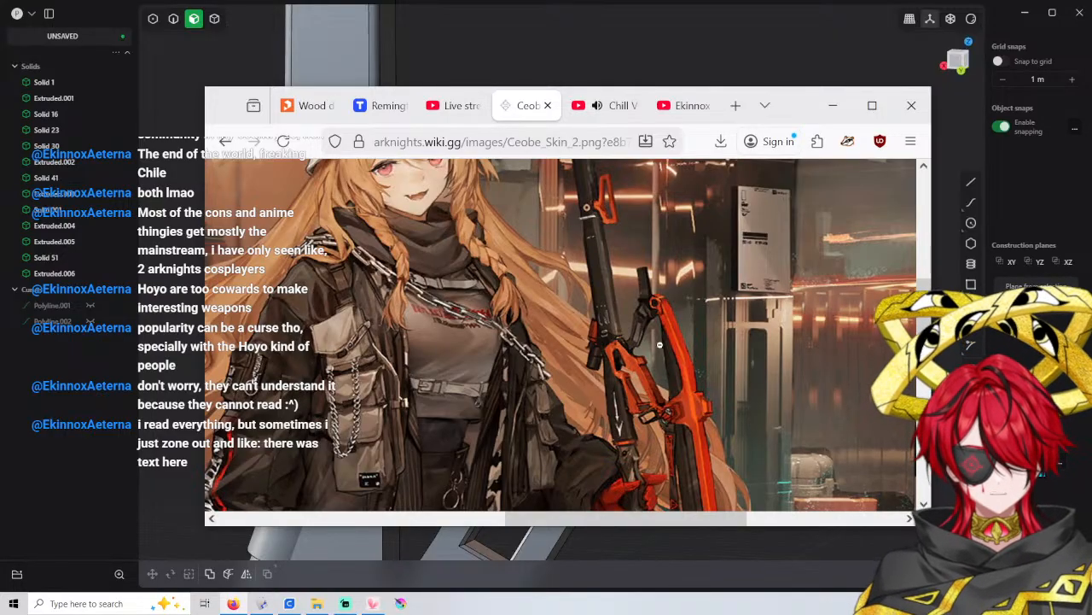
left_click_drag(795, 112, 813, 0)
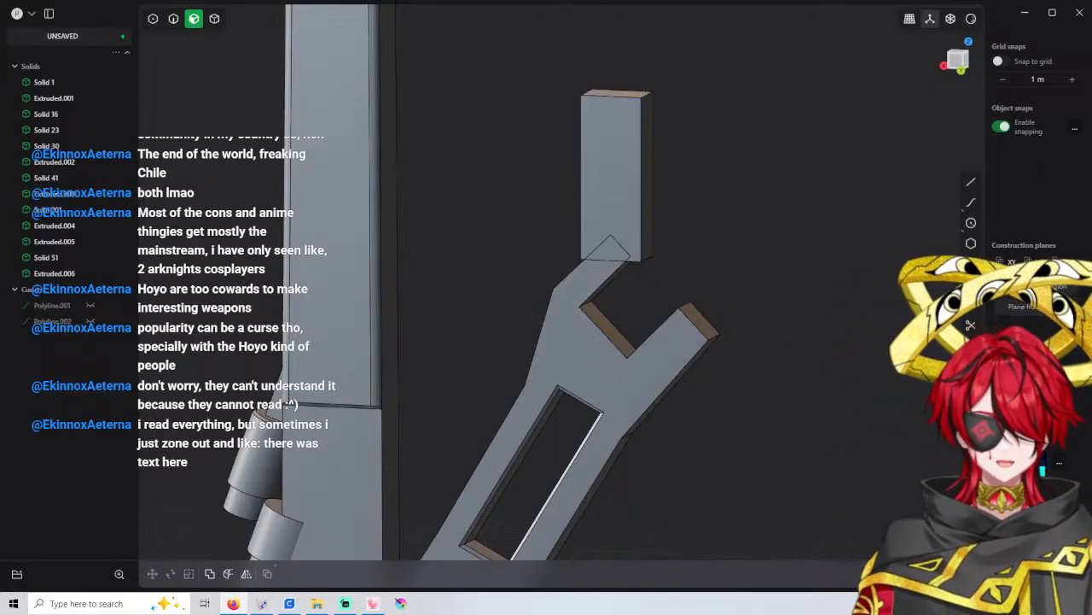
left_click_drag(794, 0, 707, 53)
scroll(643, 383, "down", 3)
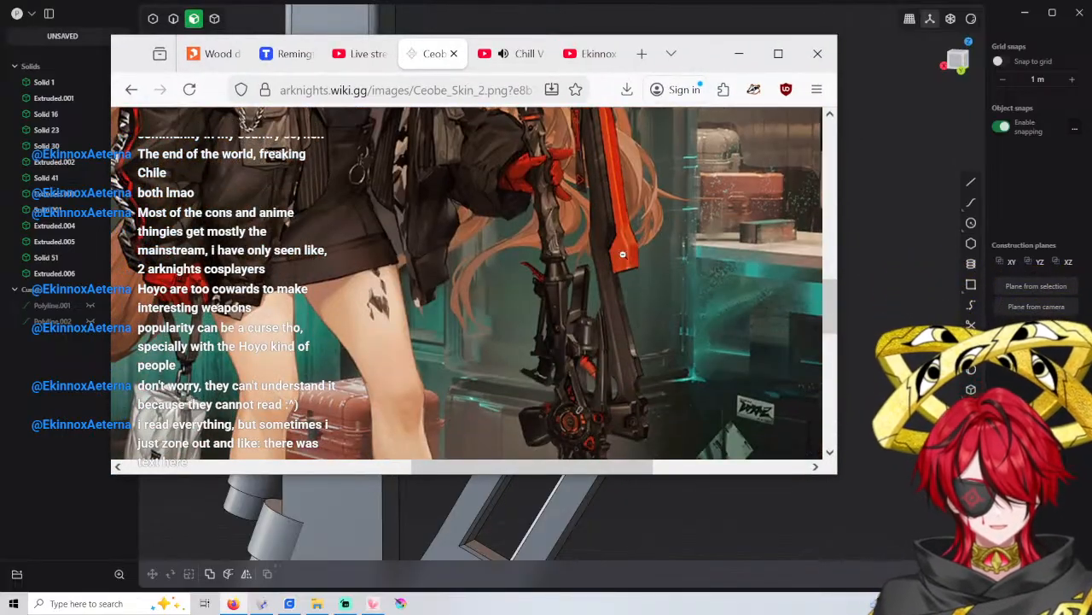
scroll(598, 195, "up", 3)
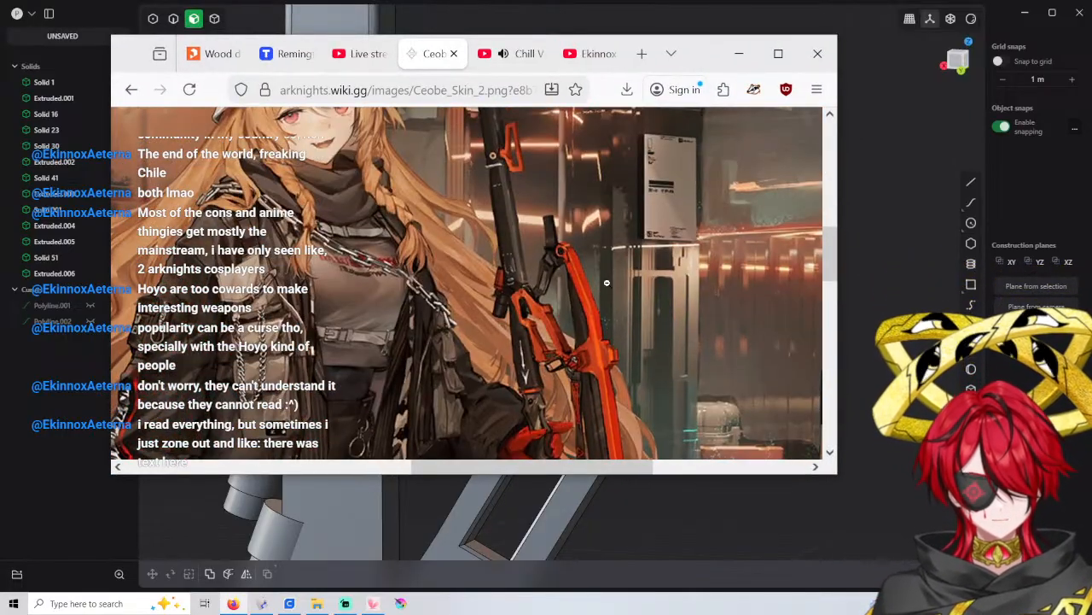
right_click(604, 261)
left_click(587, 297)
left_click(545, 279)
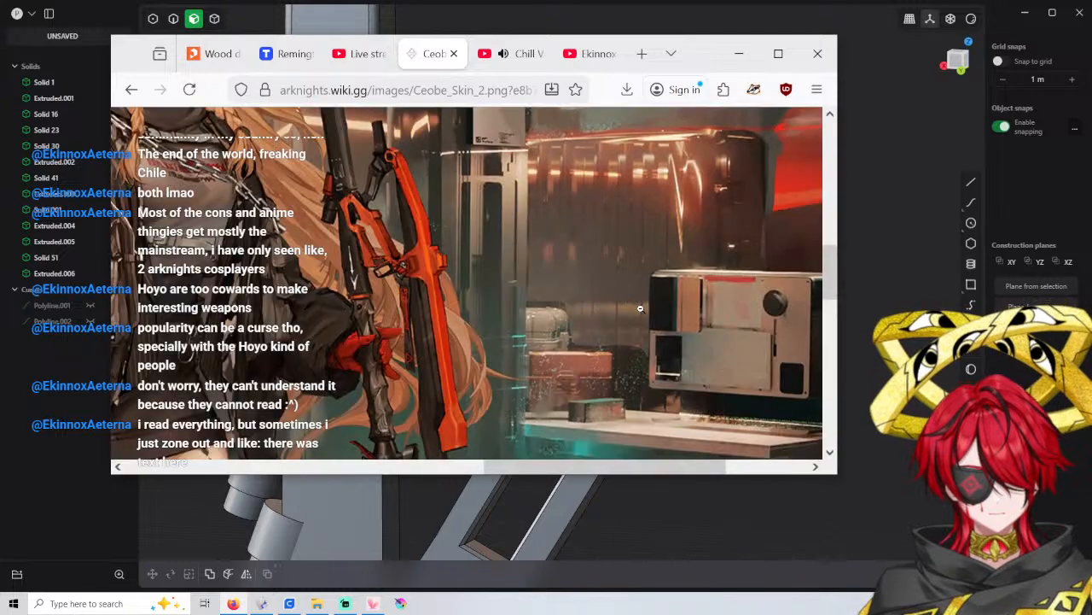
scroll(445, 306, "down", 2)
scroll(445, 347, "down", 3)
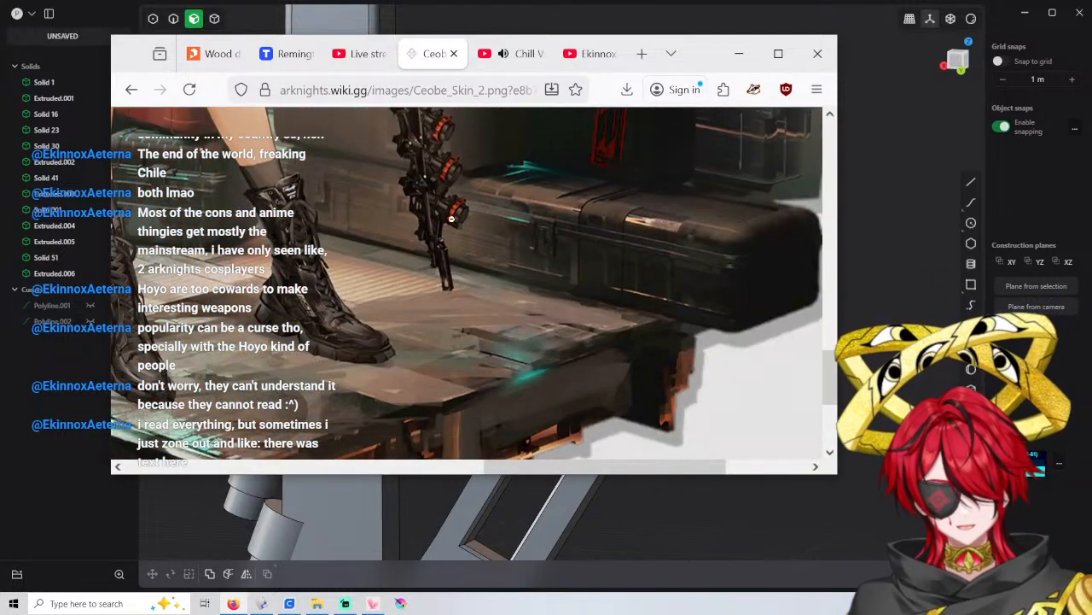
scroll(453, 288, "up", 3)
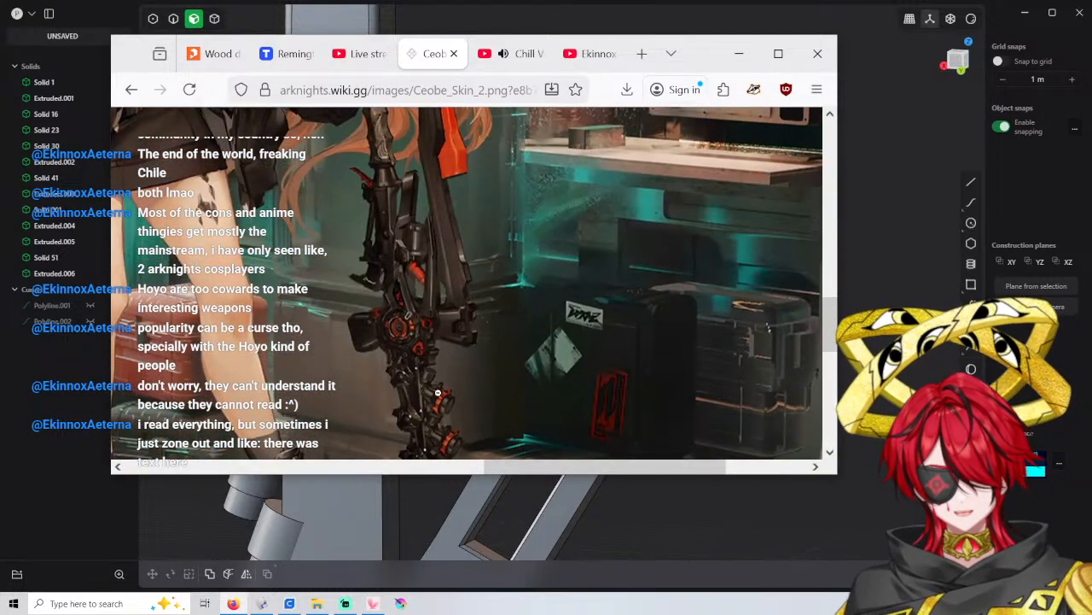
scroll(441, 375, "down", 3)
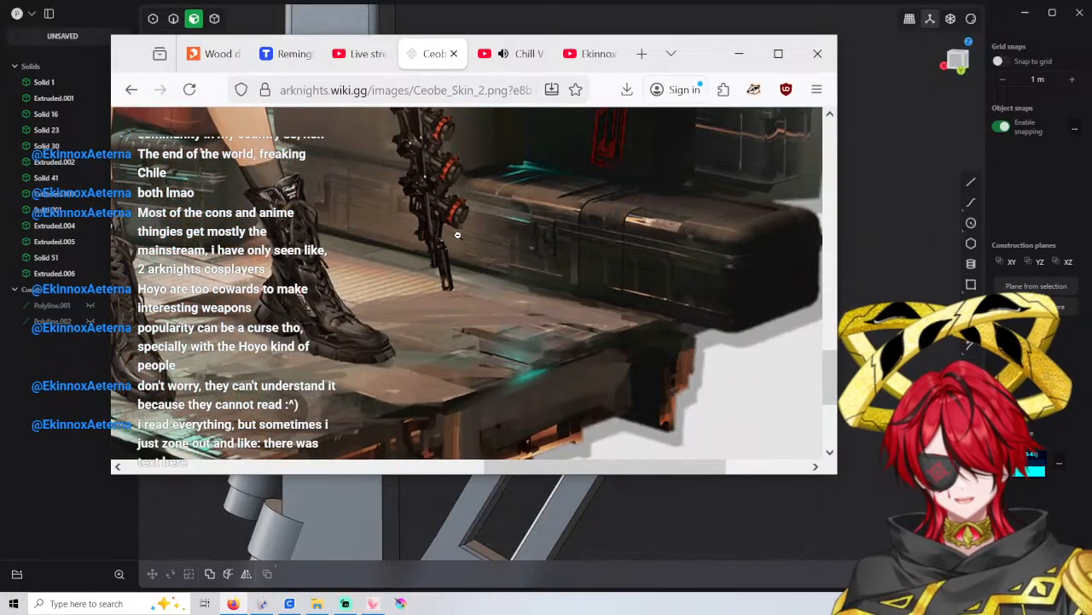
scroll(456, 222, "up", 3)
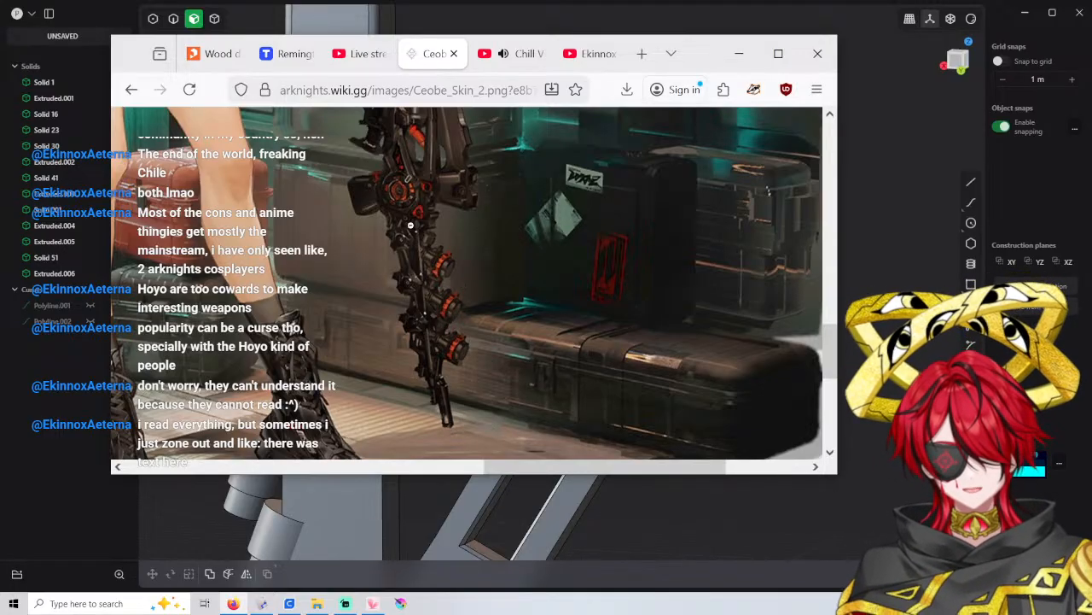
scroll(408, 283, "up", 3)
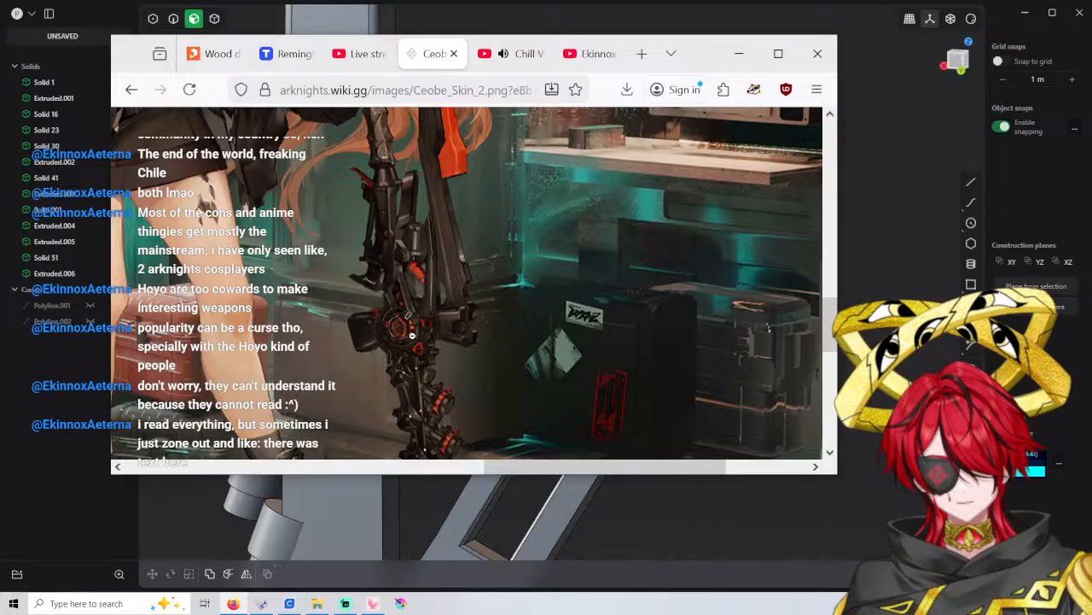
scroll(423, 314, "up", 3)
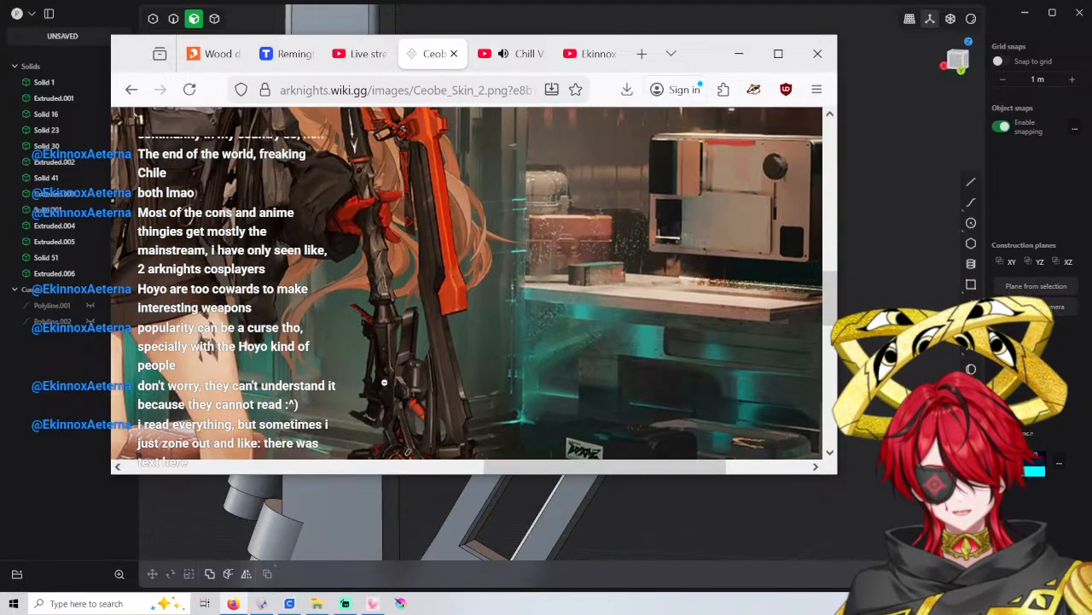
scroll(396, 355, "up", 3)
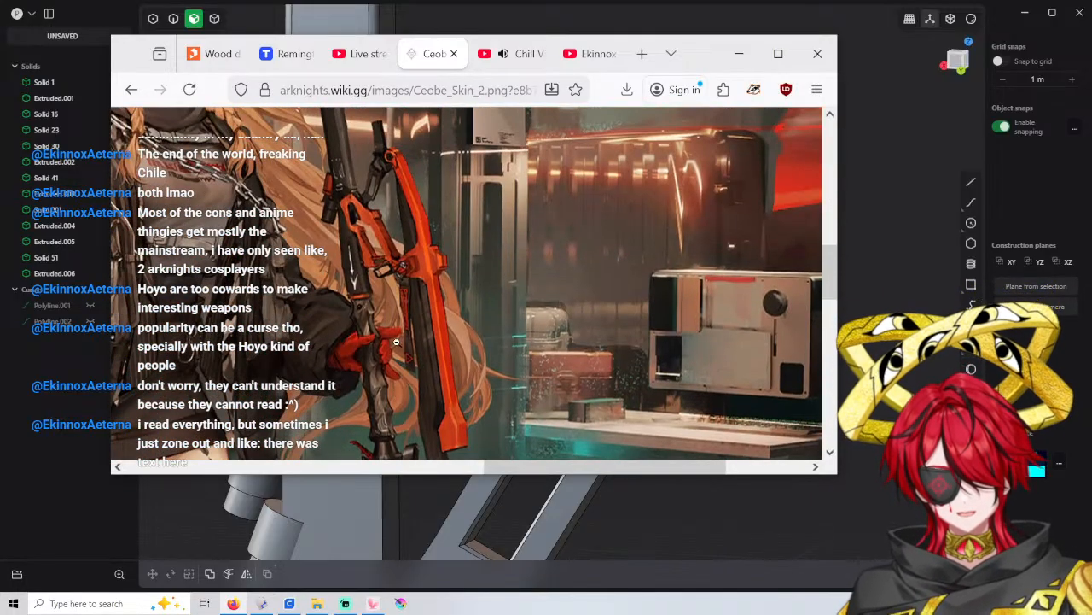
scroll(529, 179, "up", 3)
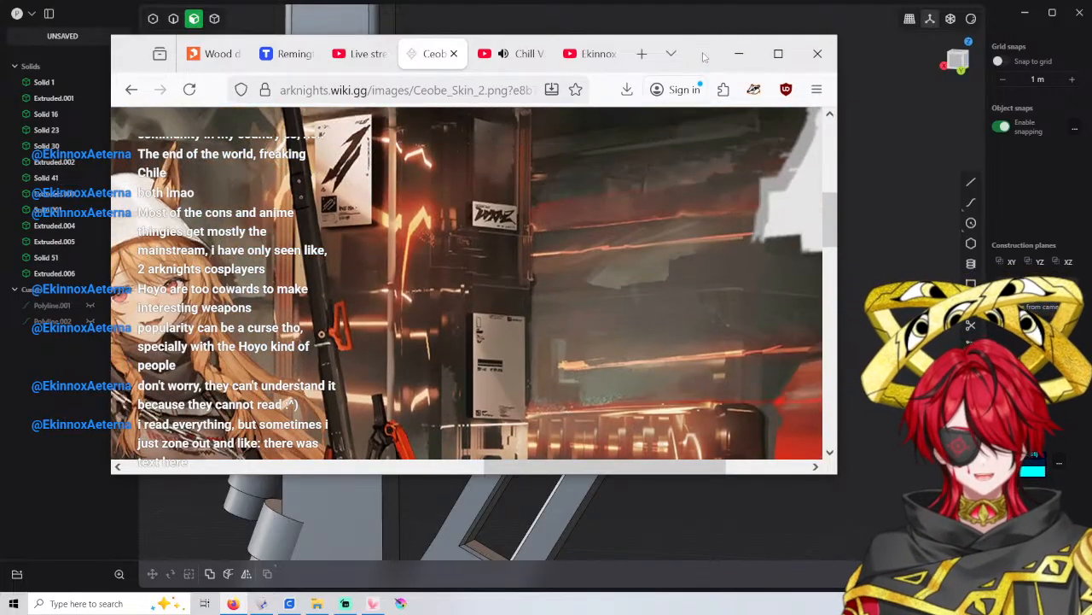
left_click(739, 54)
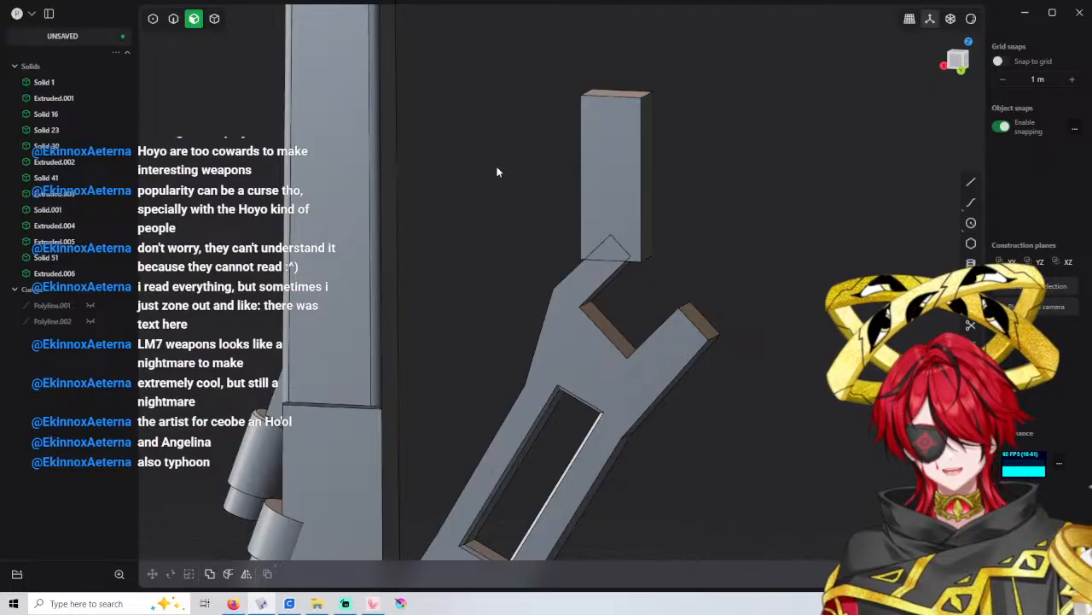
Chamfer the two opposite top edges on the block's front and back faces, with the first distance at -1 m
key("2")
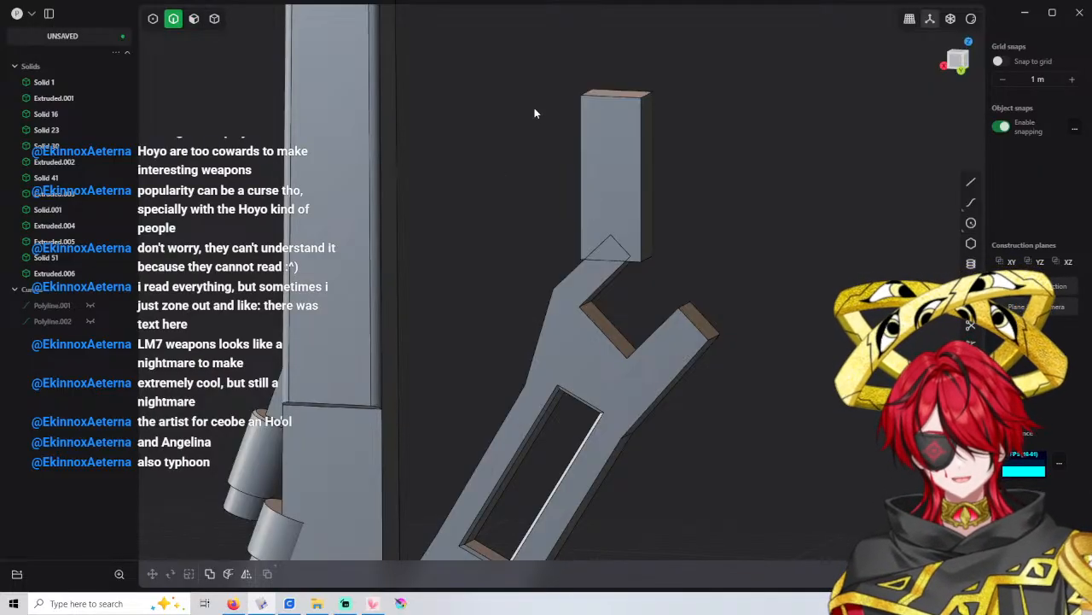
middle_click_drag(622, 132, 619, 104)
left_click(622, 88)
left_click(670, 85, "shift")
key("b")
left_click_drag(669, 87, 657, 100)
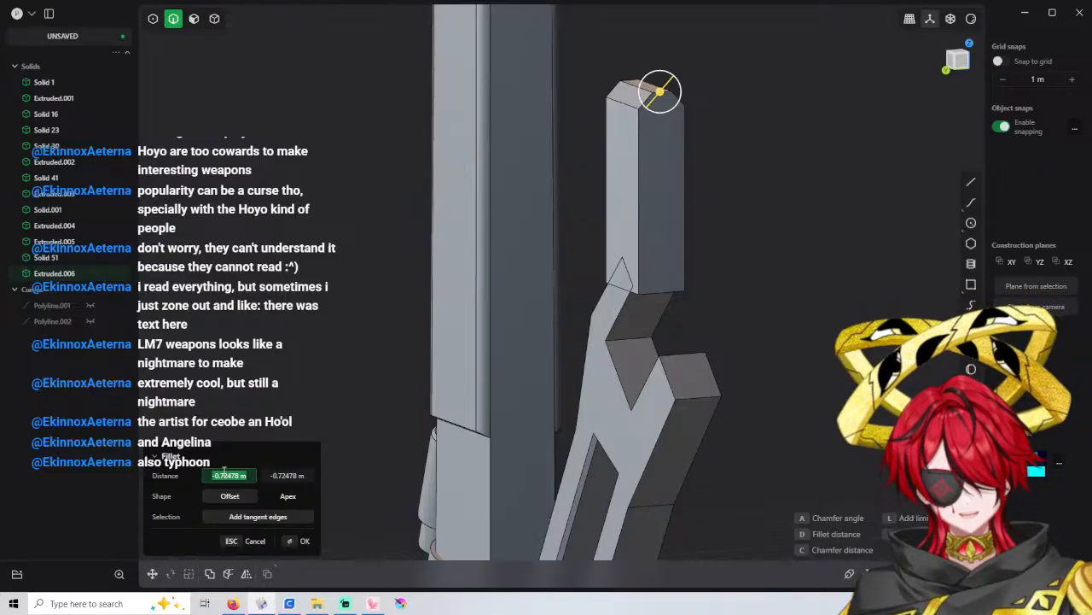
type("-1")
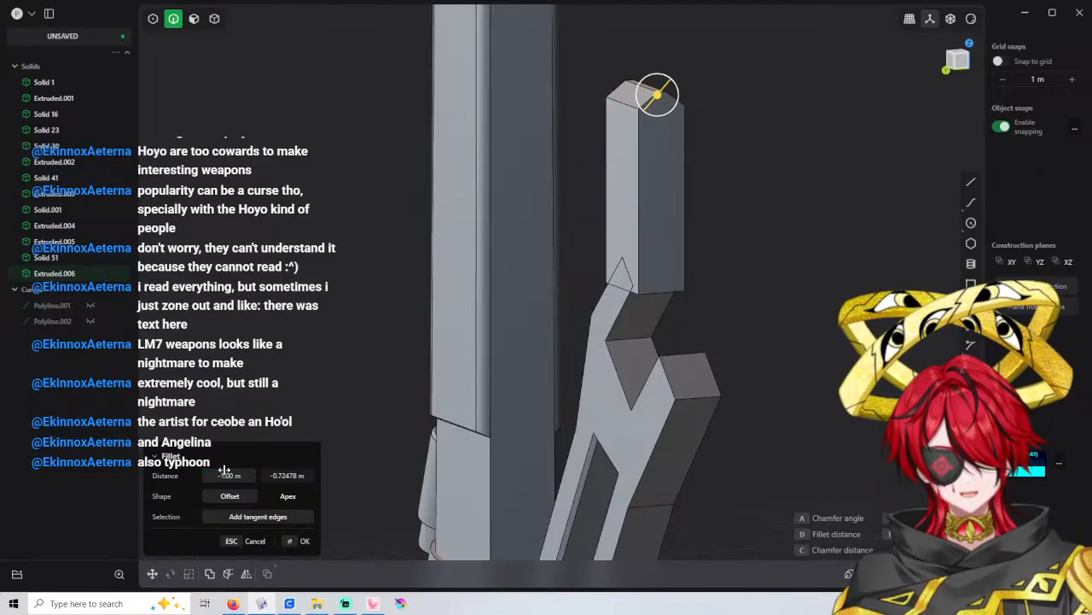
Stretch the block's top chamfers with the second distance, trying -4, -6 and -8 m before settling between the last two, and apply them
left_click(277, 475)
type("-")
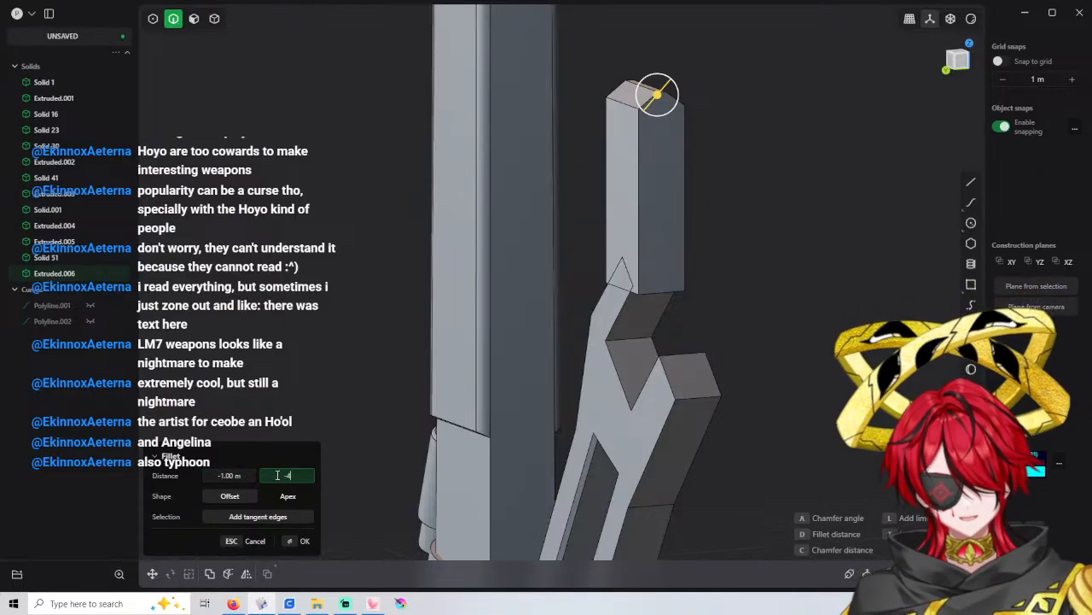
type("1")
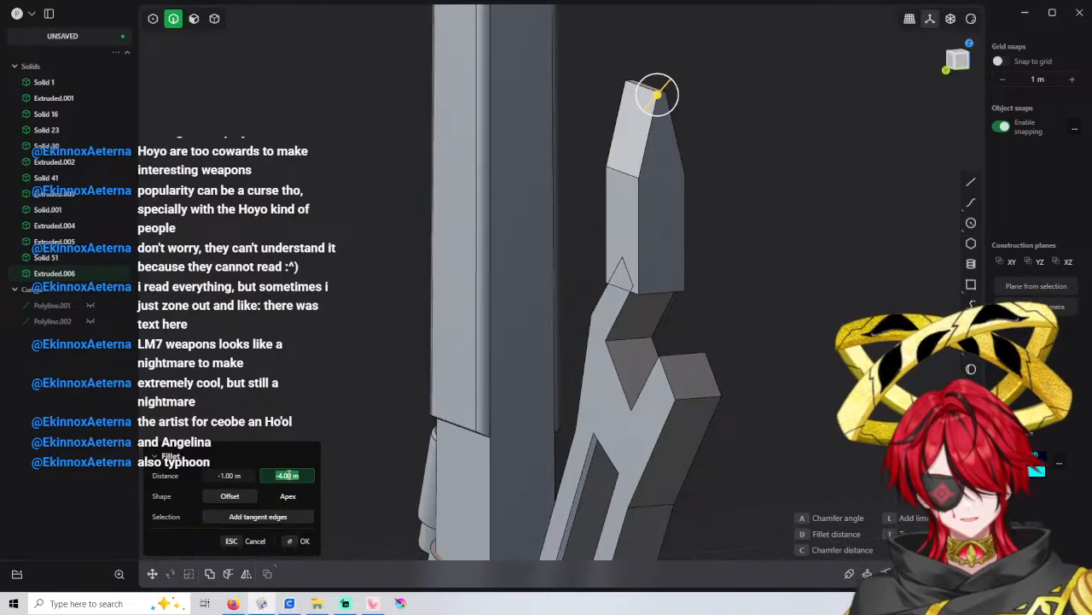
type("-6")
key("Return")
left_click(288, 474)
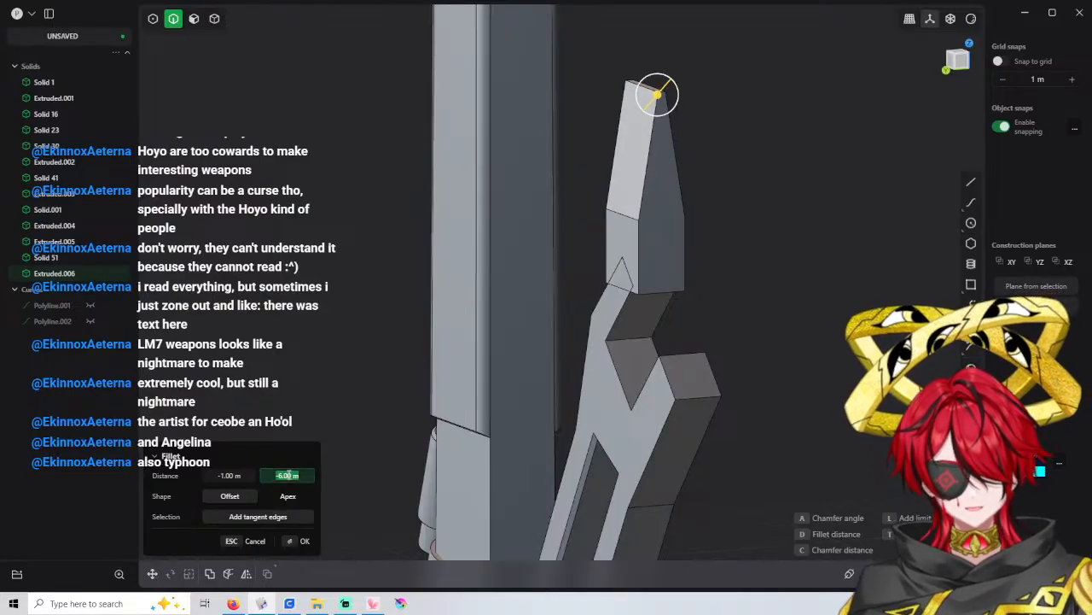
type("-8")
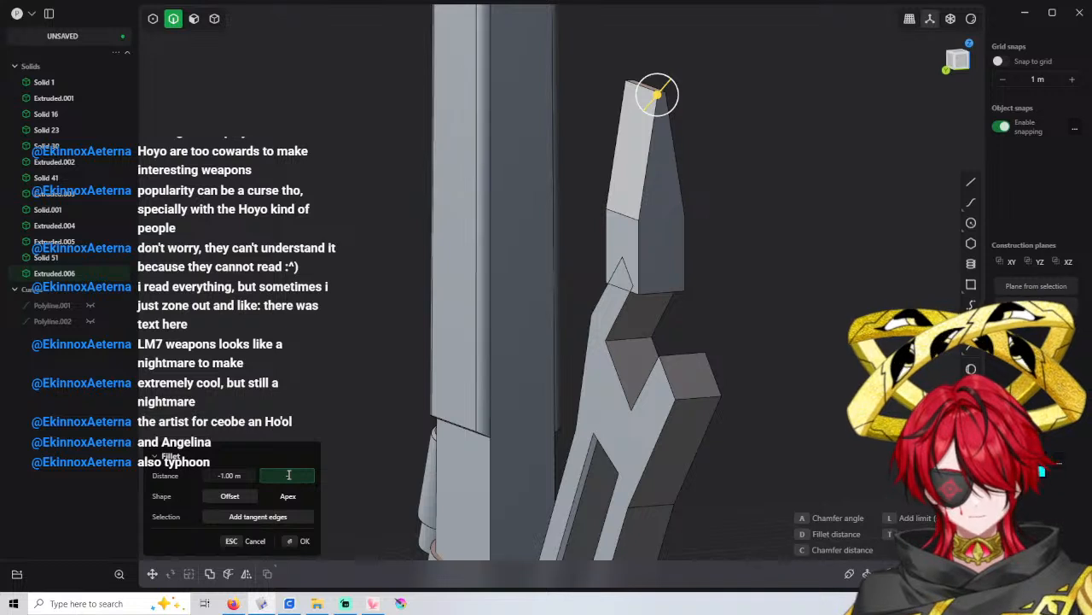
key("Return")
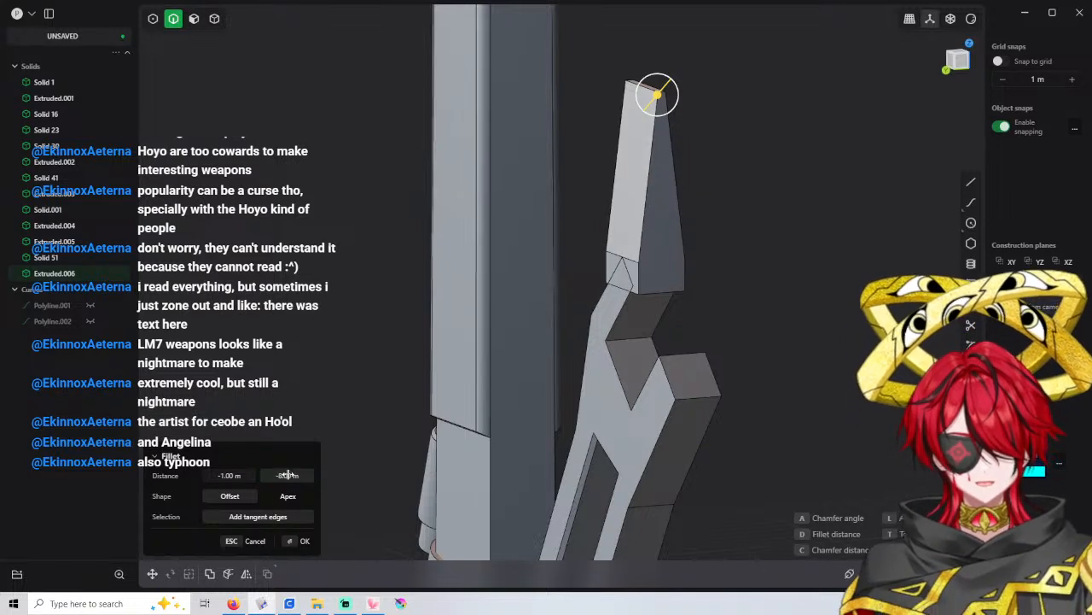
left_click(288, 475)
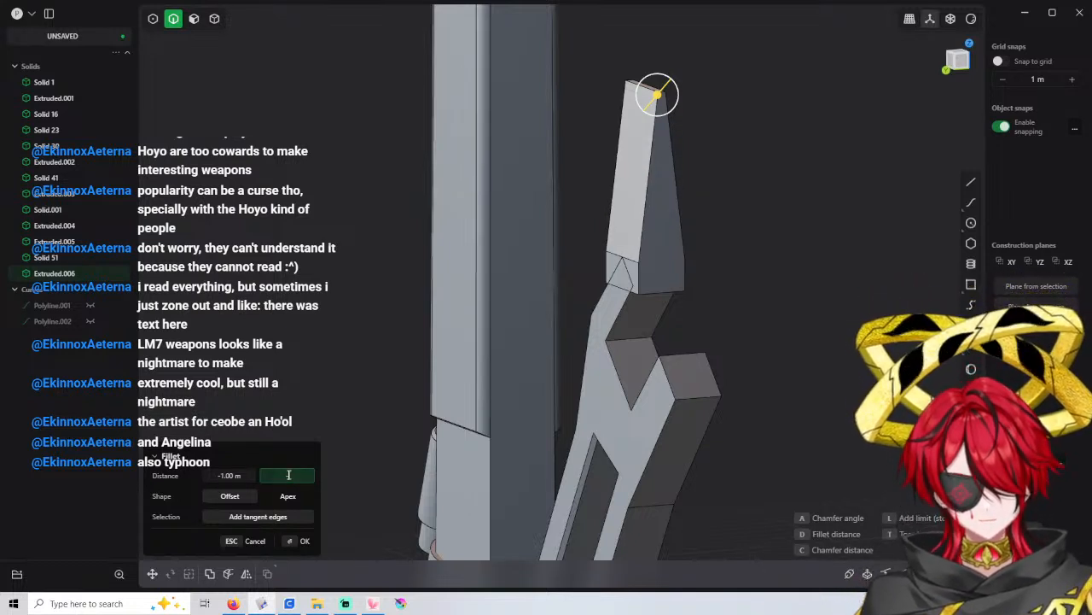
key("Return")
left_click(796, 280)
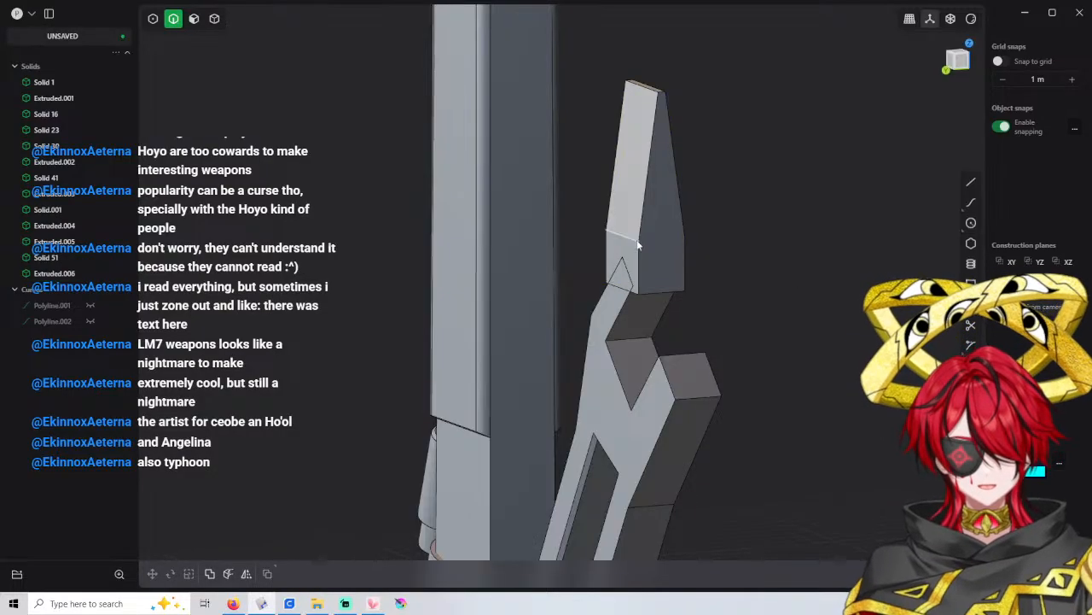
Fillet the tapered block's two opposite bottom edges with both distances at 0.8 m
scroll(633, 291, "up", 5)
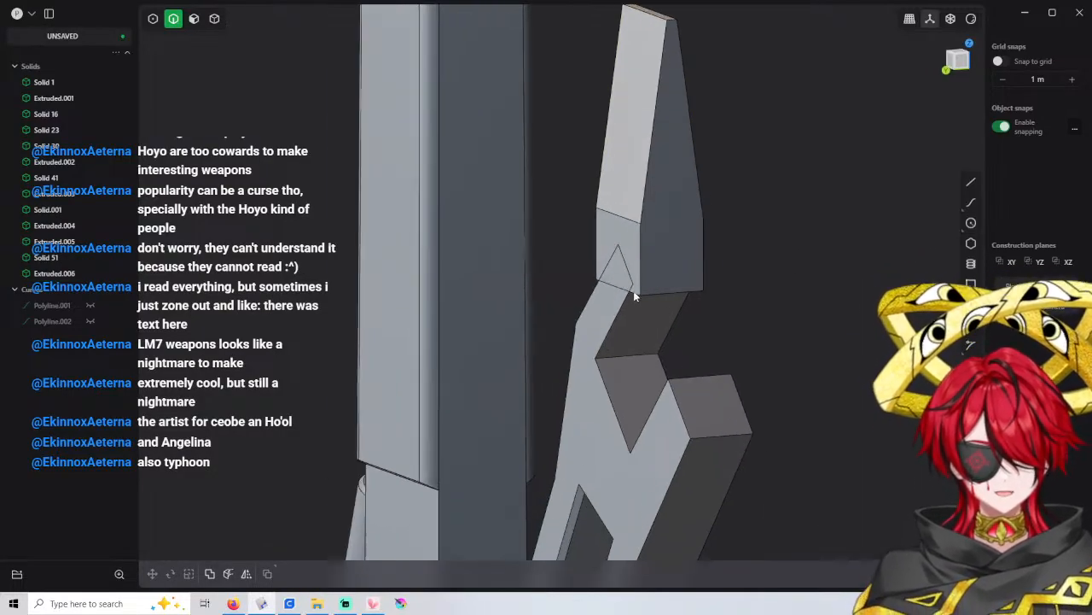
middle_click_drag(634, 291, 680, 266)
left_click(647, 291)
key("b")
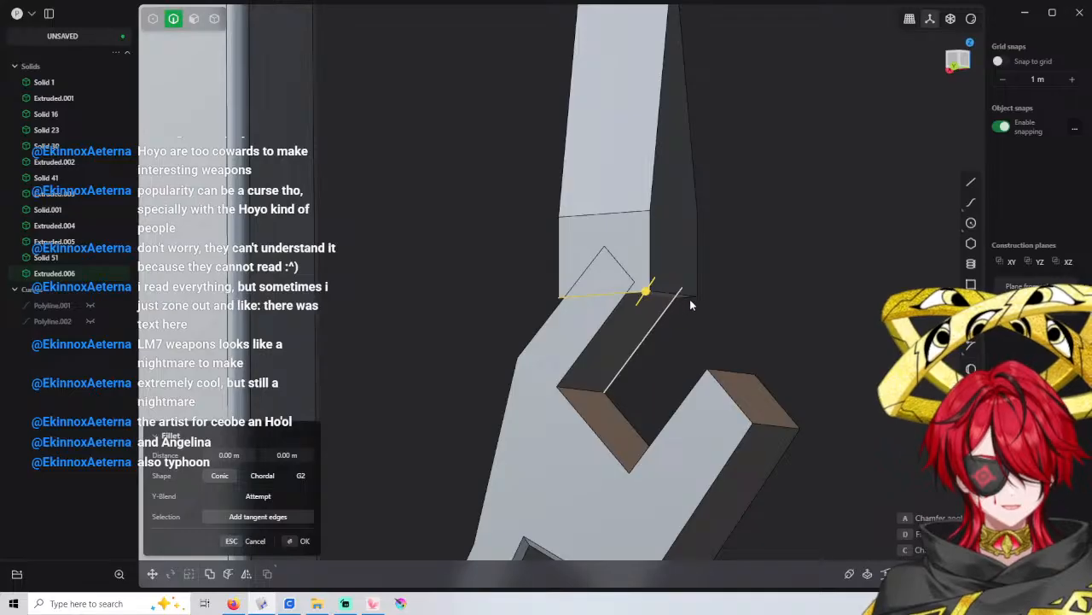
left_click(688, 297)
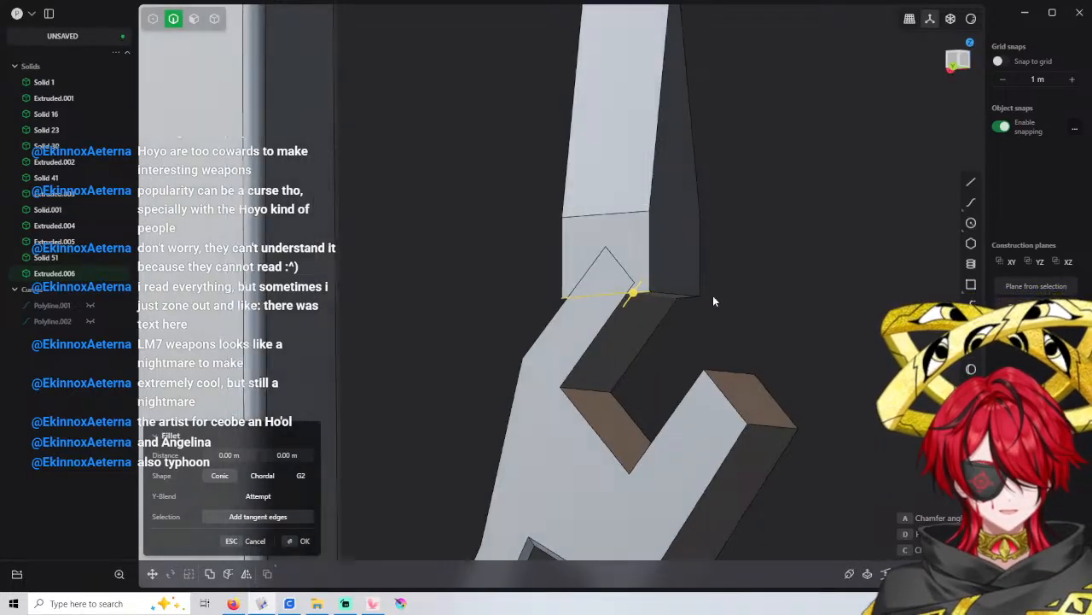
middle_click_drag(713, 297, 749, 312)
left_click_drag(760, 291, 695, 299)
middle_click_drag(695, 304, 772, 304)
left_click_drag(656, 296, 655, 294)
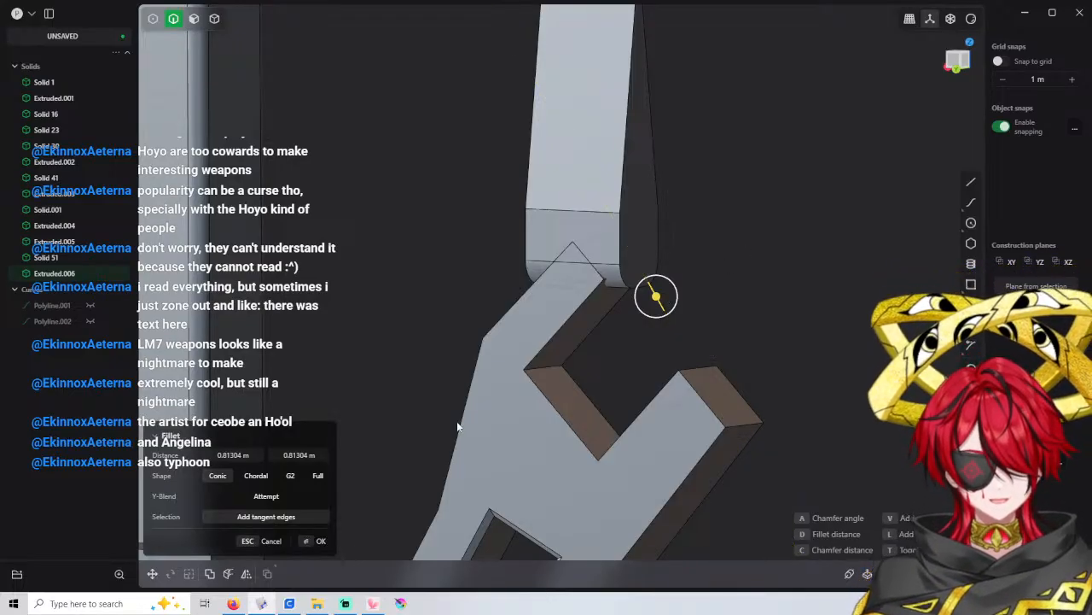
left_click(251, 454)
key("BackSpace")
type("0.8")
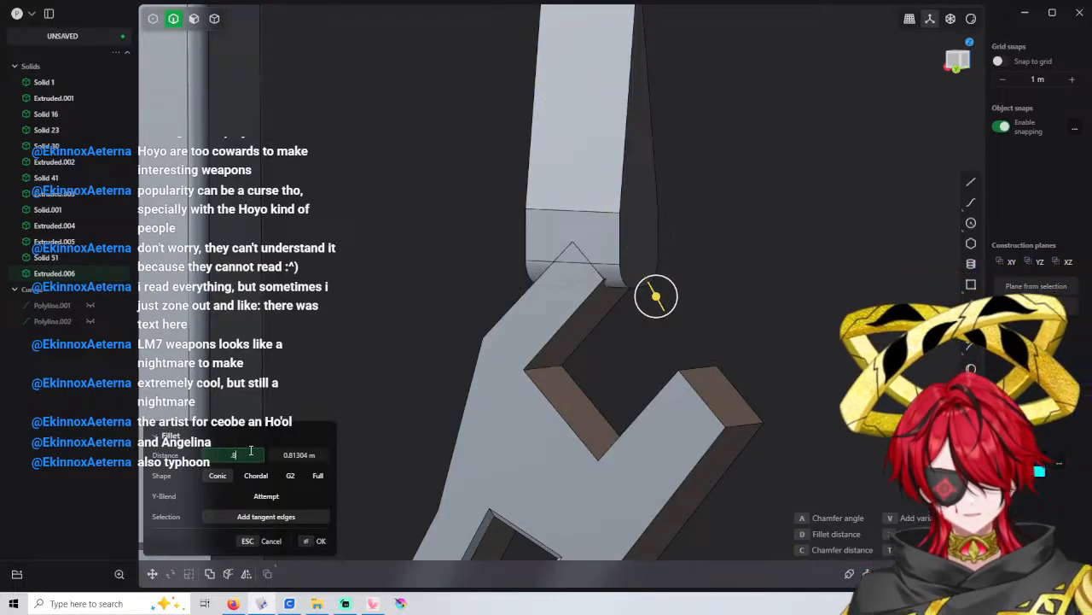
left_click(297, 454)
type("0.8")
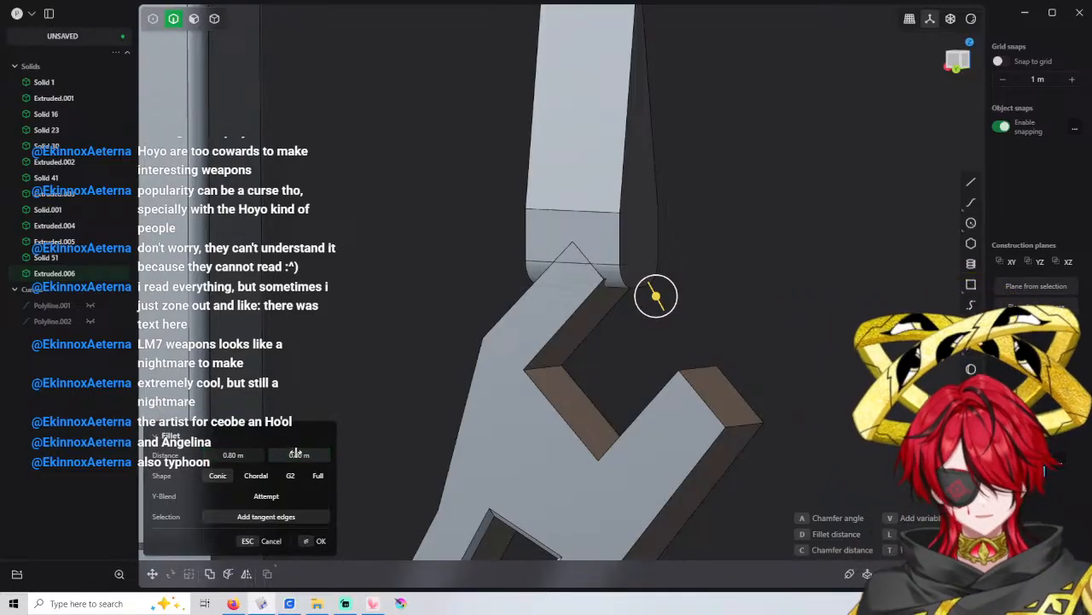
key("Return")
middle_click_drag(446, 256, 583, 247)
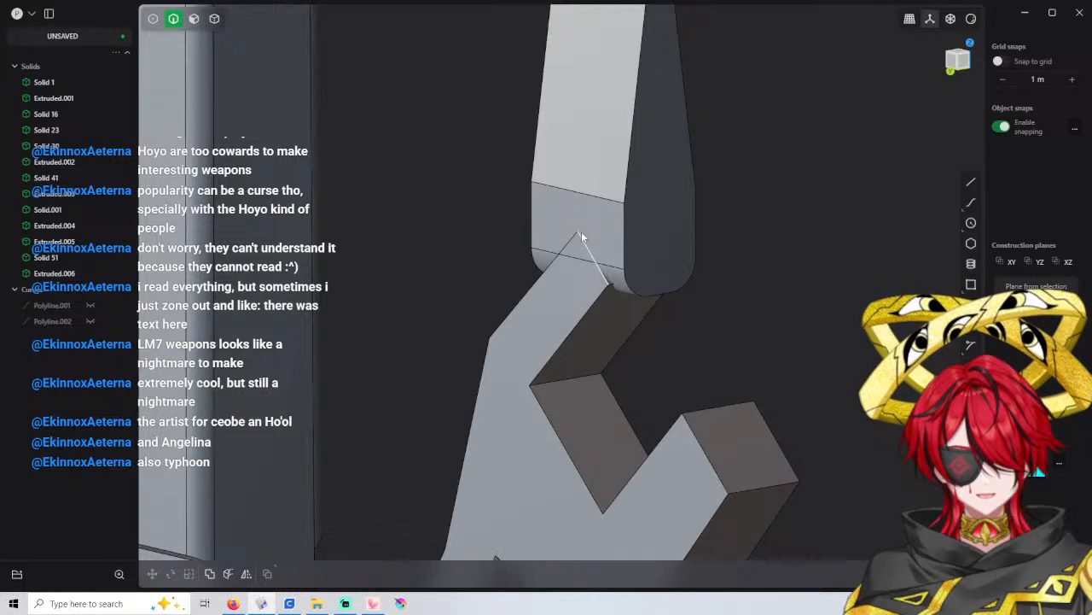
Hide the tapered block to expose the tip of the upper prong
scroll(581, 241, "up", 3)
middle_click_drag(581, 233, 575, 234)
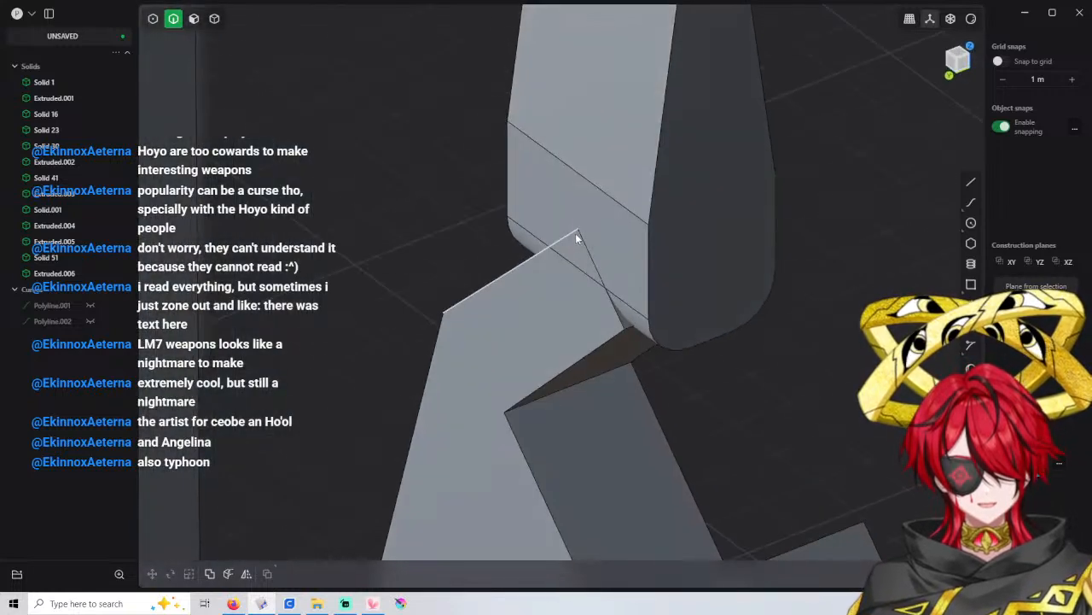
scroll(581, 232, "up", 1)
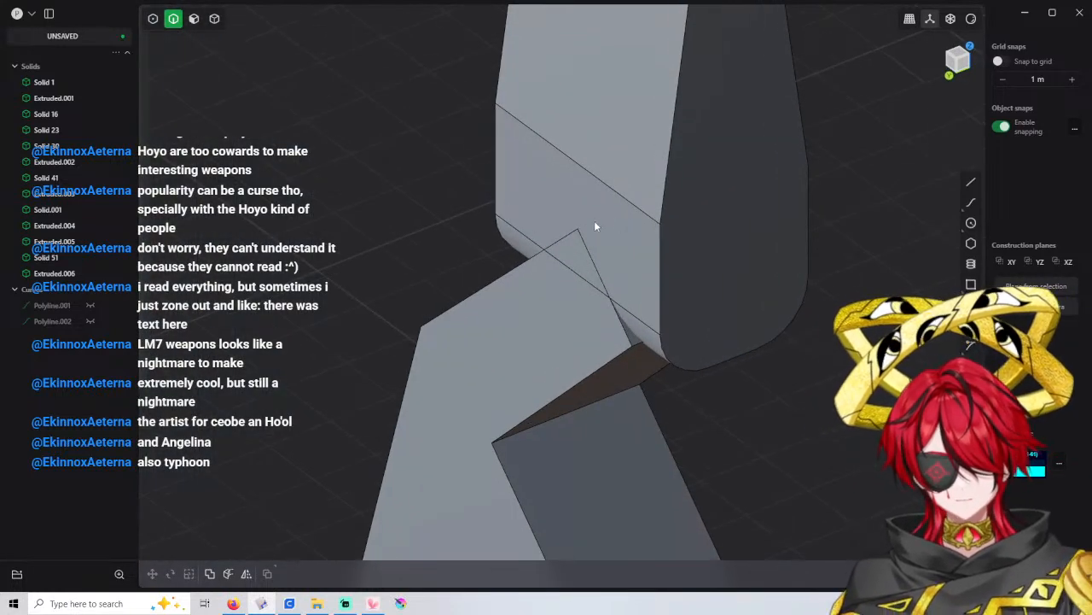
key("4")
left_click(612, 238)
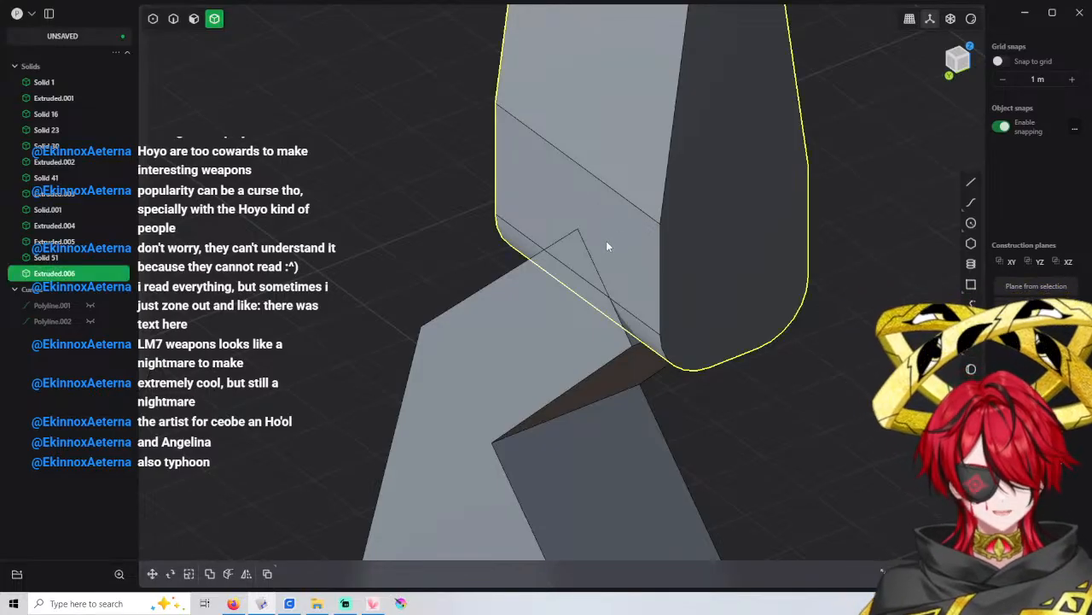
key("h")
key("2")
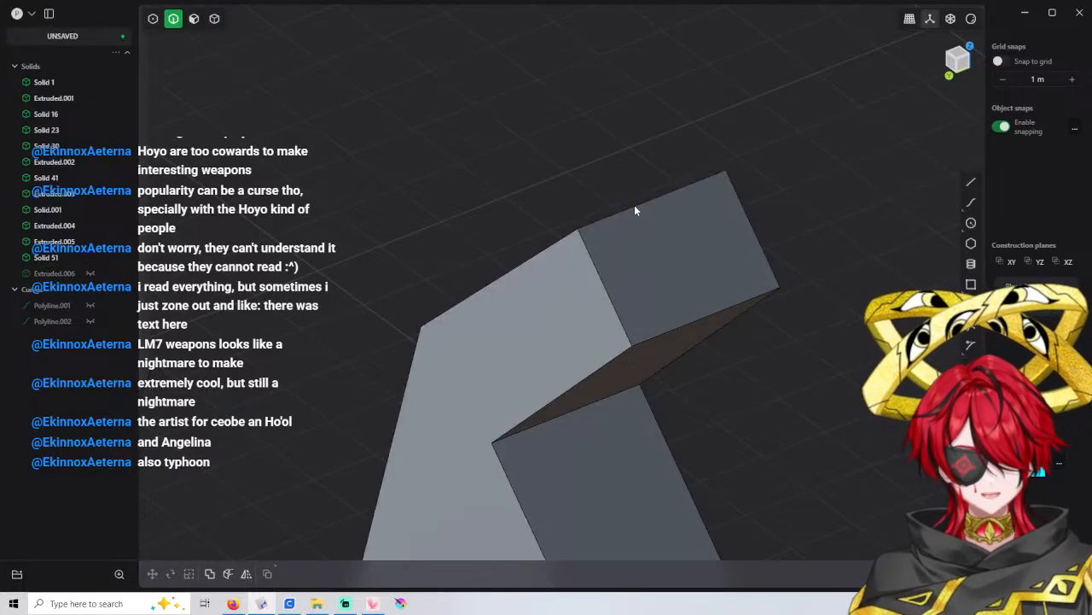
Chamfer the top edge of the upper prong's tip with both distances at -1 m
left_click(634, 210)
key("f")
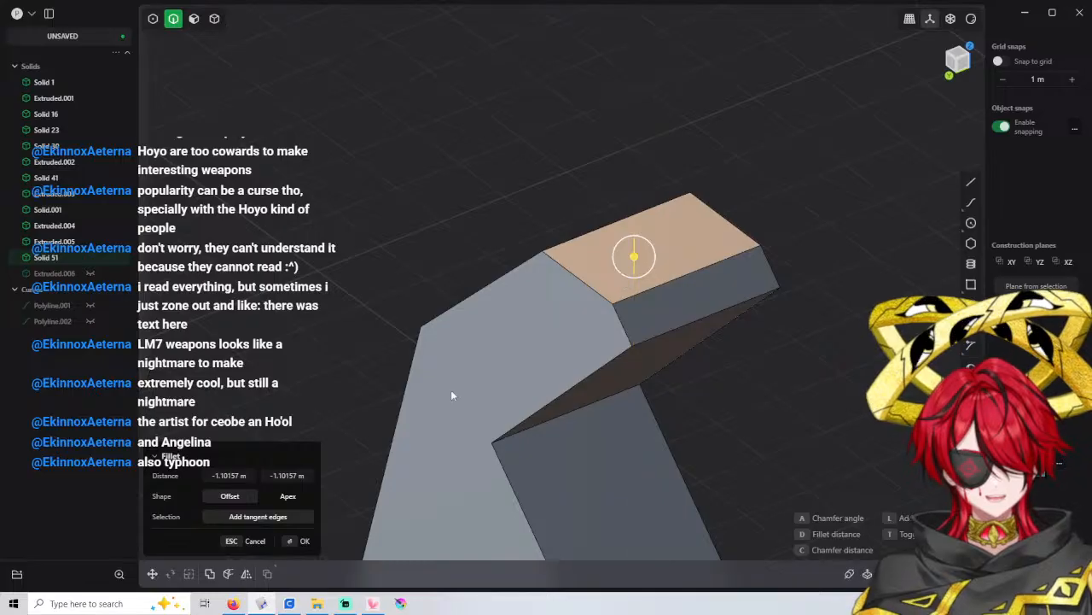
left_click(234, 477)
type("-1")
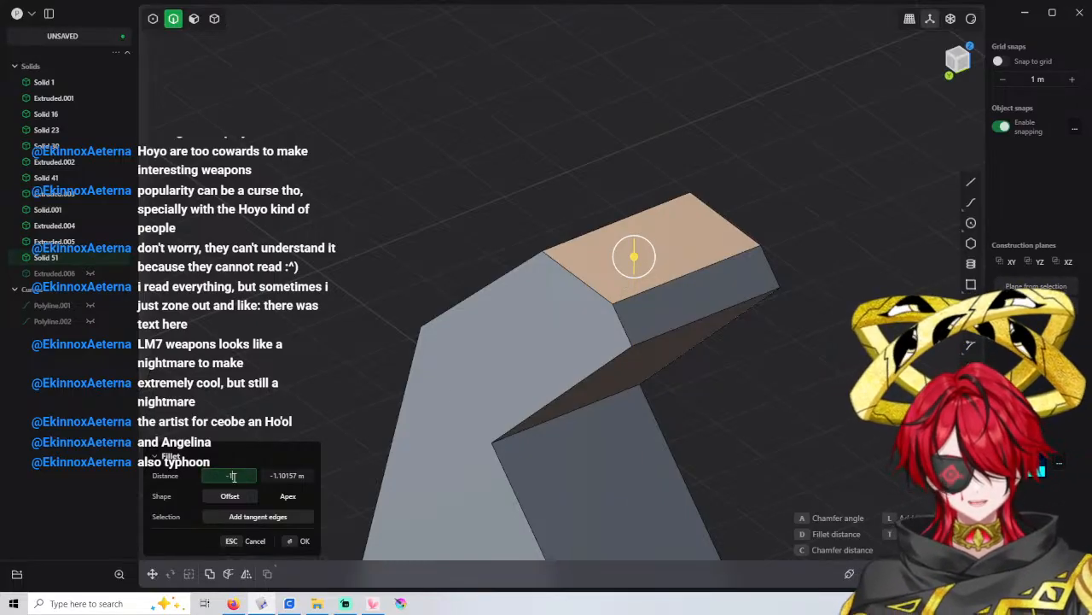
left_click(278, 475)
type("-1")
key("Return")
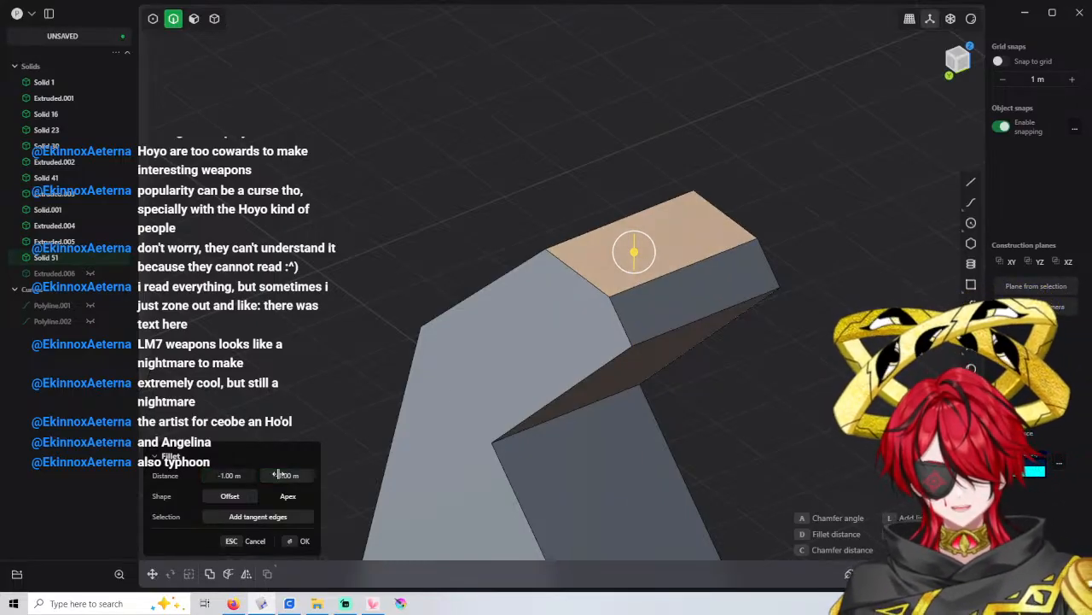
key("Return")
left_click(414, 267)
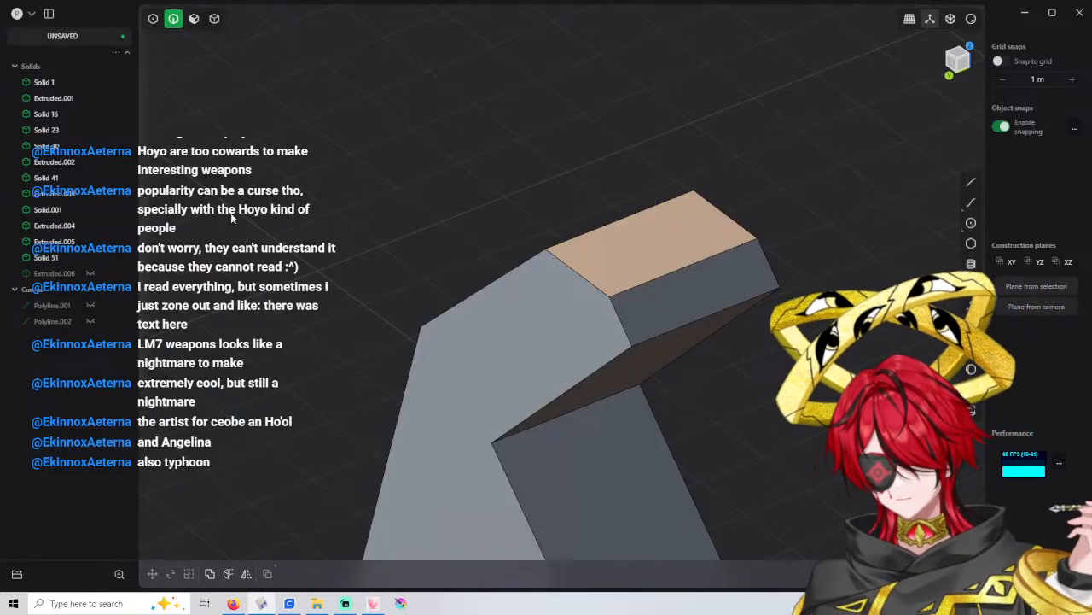
Show the hidden tapered block again above the prong
left_click(91, 274)
mouse_move(512, 260)
middle_mouse_down()
mouse_move(591, 240)
mouse_move(513, 237)
mouse_move(498, 247)
middle_mouse_up()
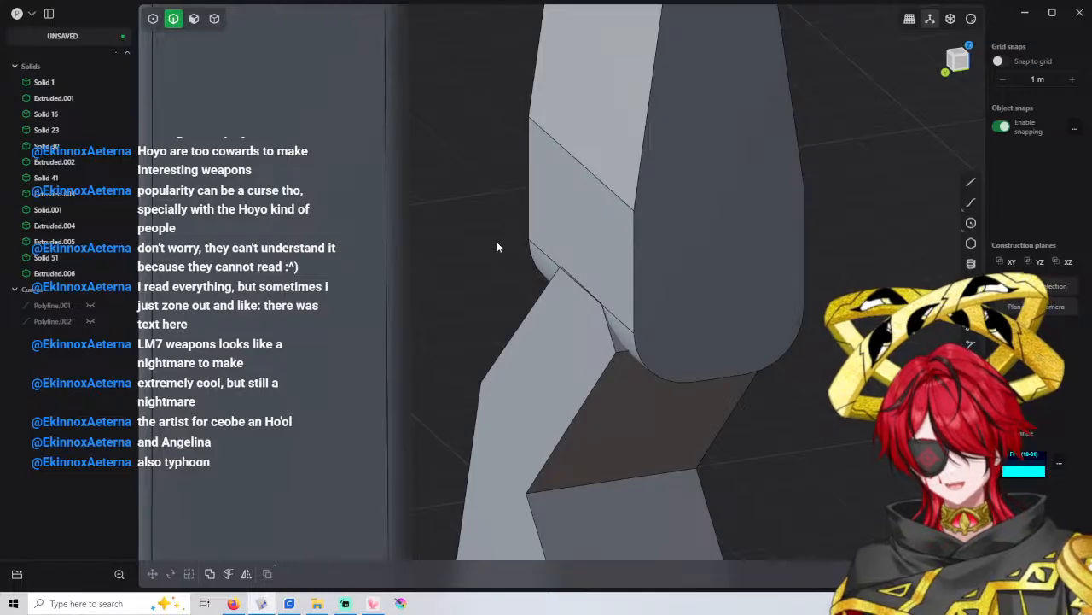
middle_click_drag(497, 247, 509, 242)
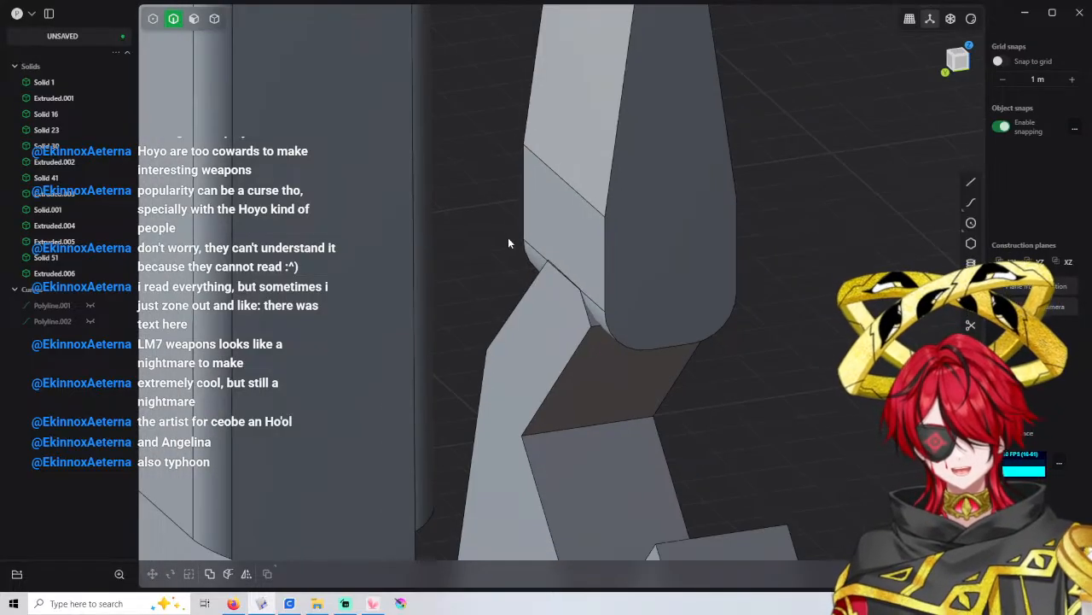
left_click(590, 196)
middle_click_drag(696, 200, 555, 195)
left_click(757, 208)
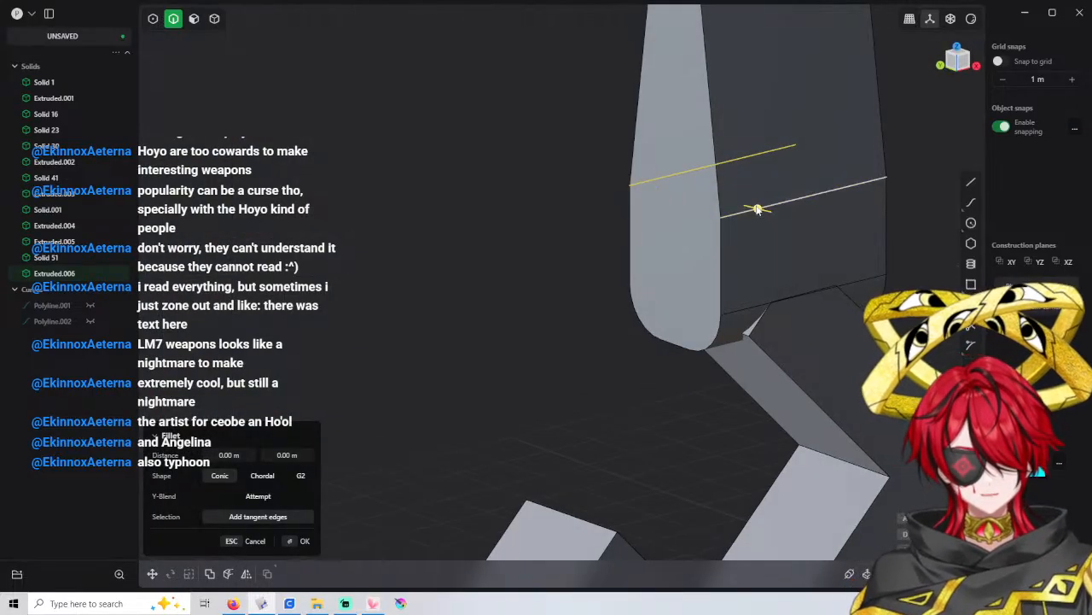
key("Escape")
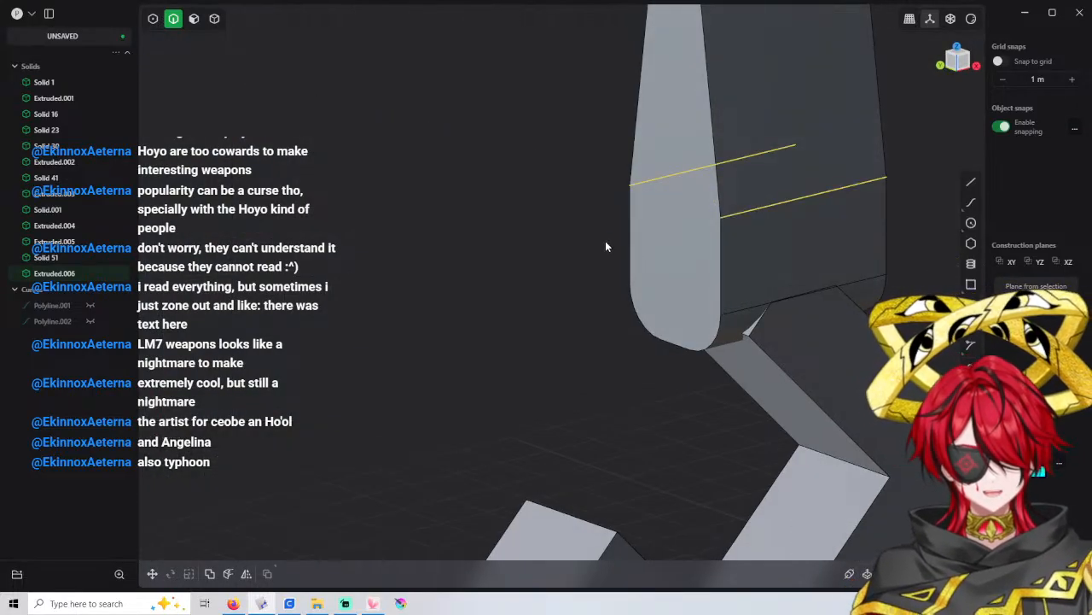
middle_click_drag(664, 248, 817, 260)
scroll(817, 259, "down", 2)
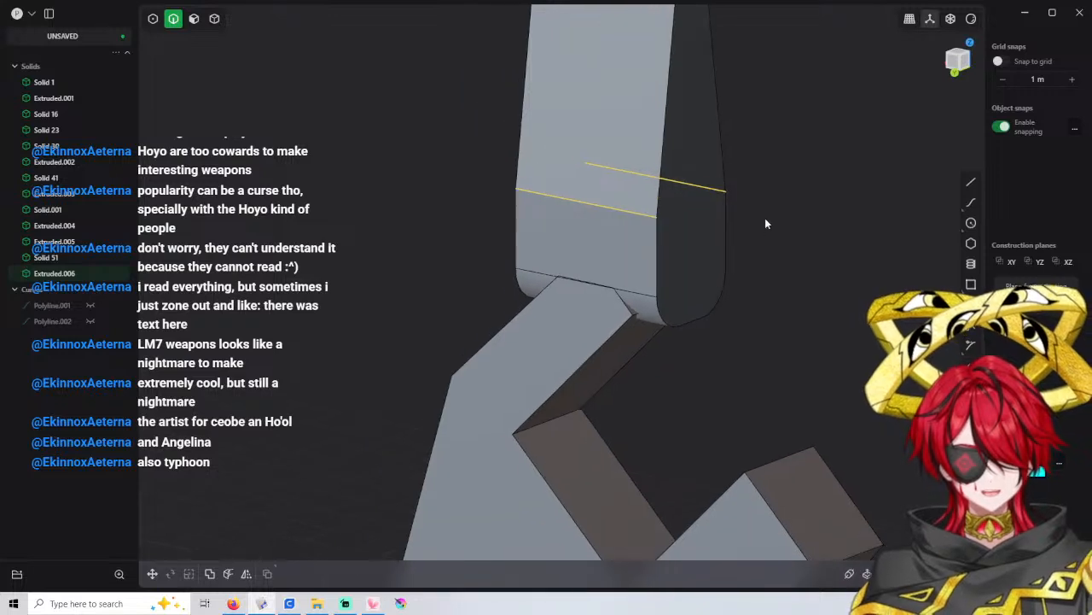
left_click(763, 220)
Start a chamfer on one short top edge of the tapered block and set its first distance to -0.2 m
scroll(683, 247, "down", 1)
middle_click_drag(683, 252, 586, 248)
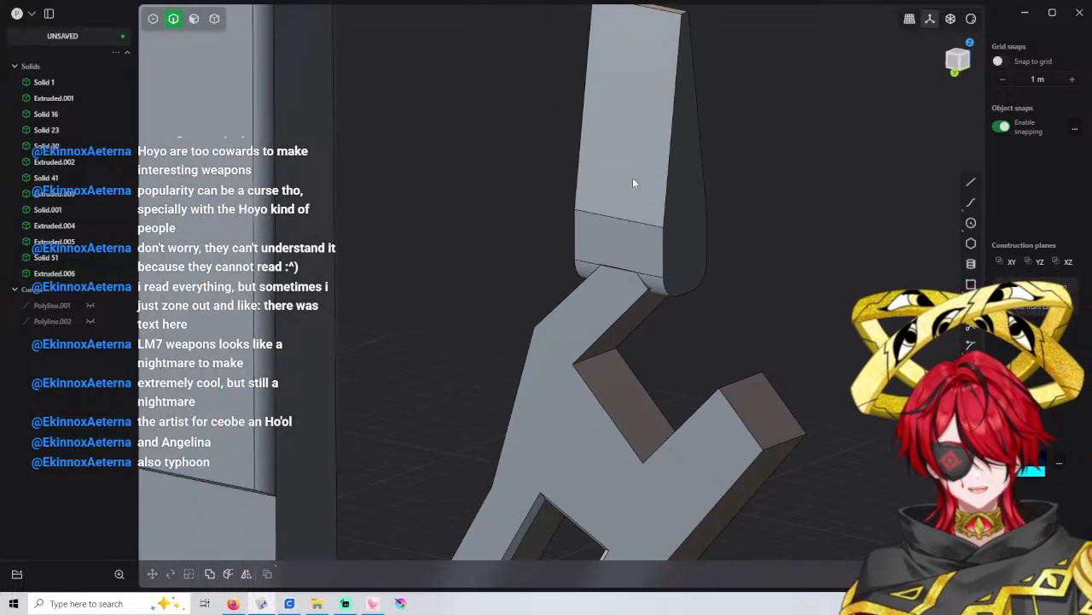
middle_click_drag(638, 178, 658, 236)
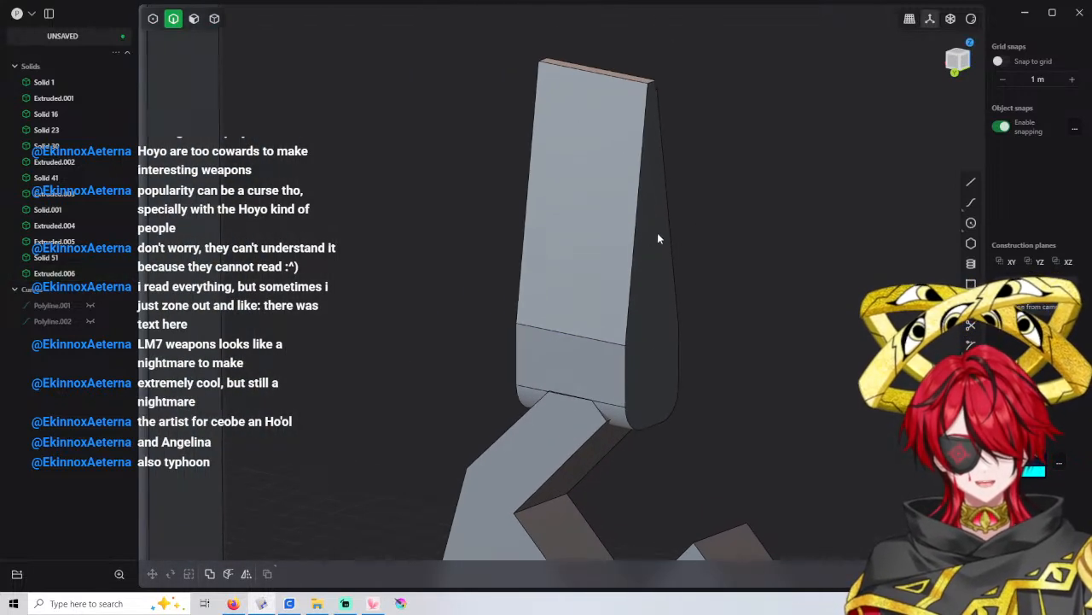
scroll(657, 151, "up", 2)
left_click(653, 69)
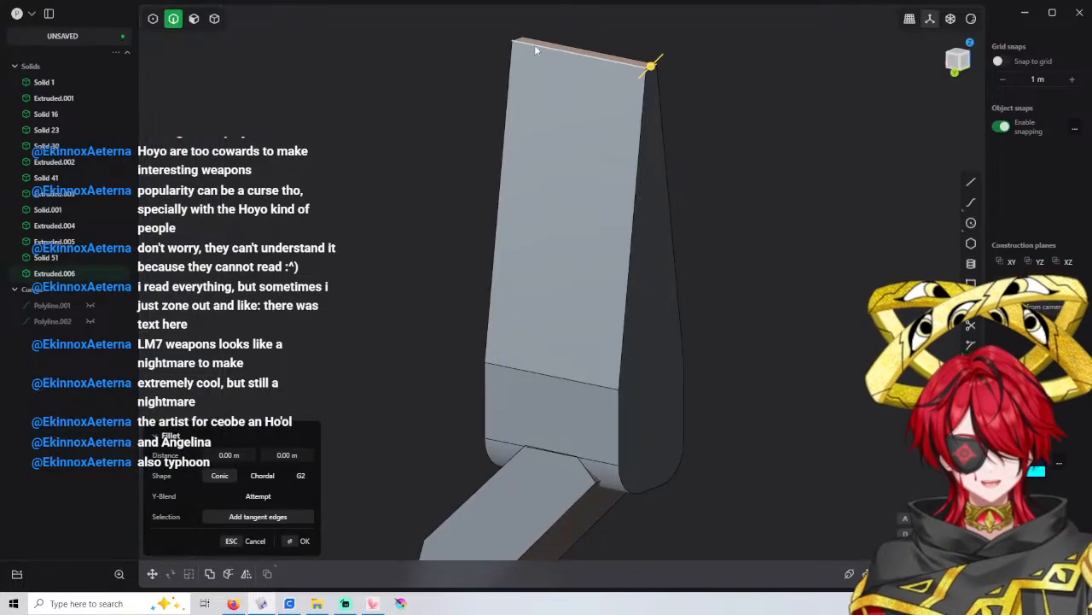
left_click_drag(651, 66, 647, 77)
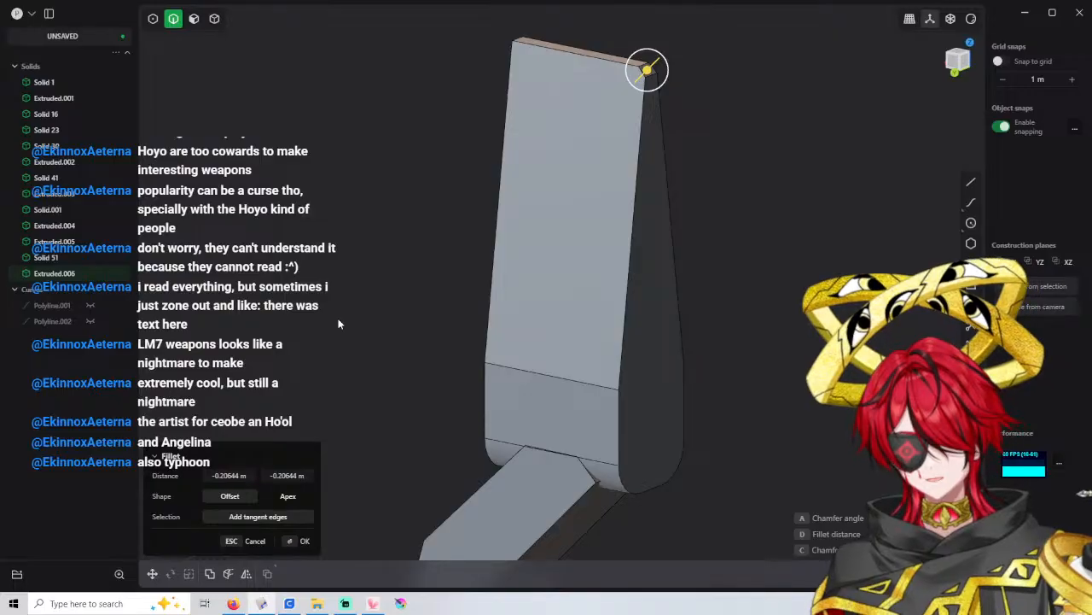
left_click(244, 477)
type("-2")
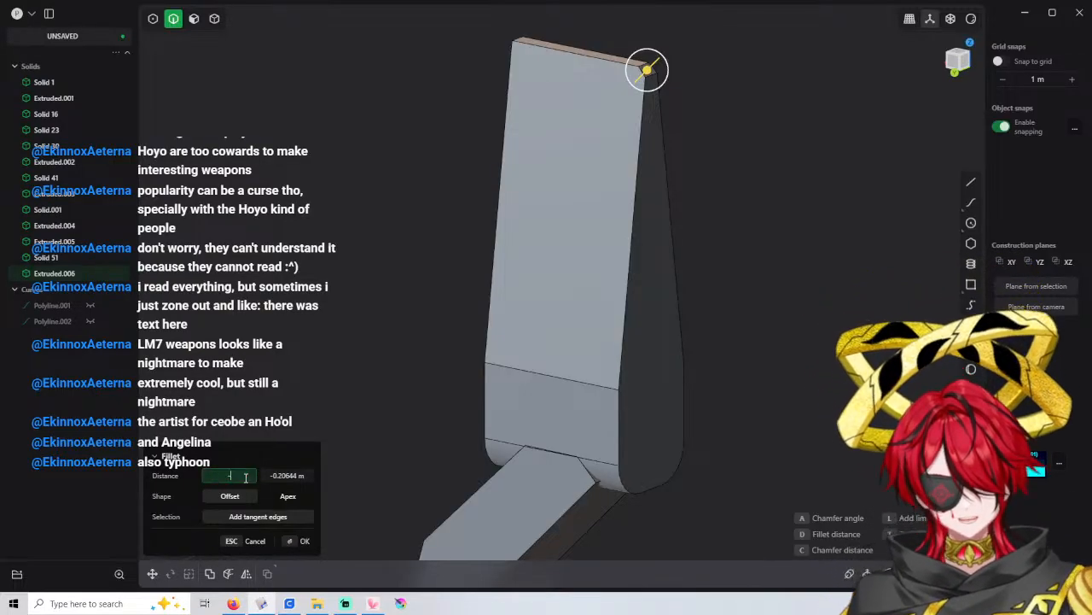
key("Return")
left_click(245, 477)
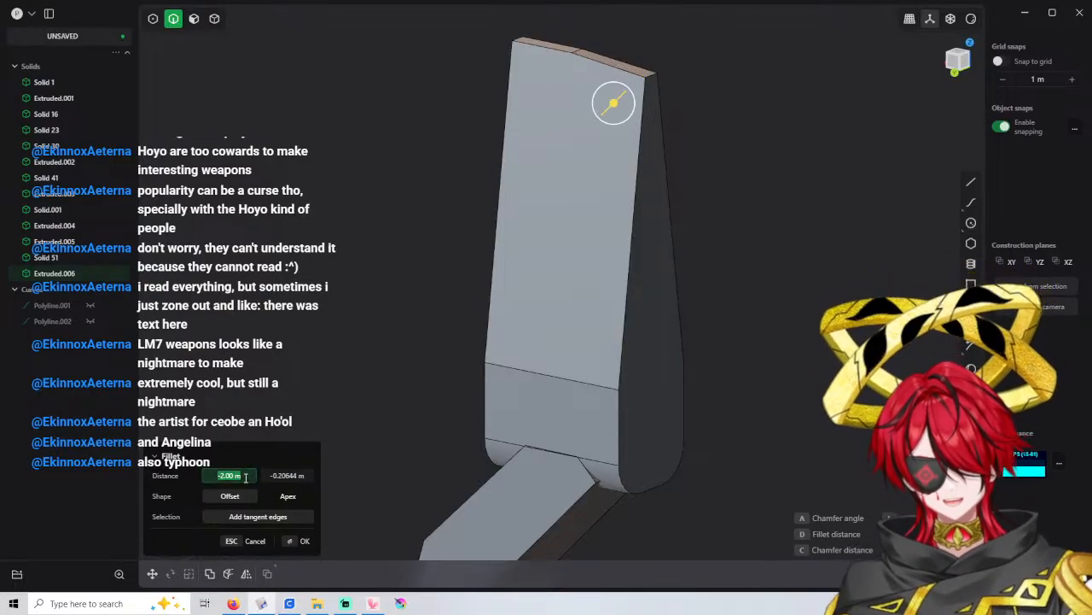
type("-0.2")
Try -2 m and -6 m as the chamfer's second distance down the block's side face
left_click(278, 476)
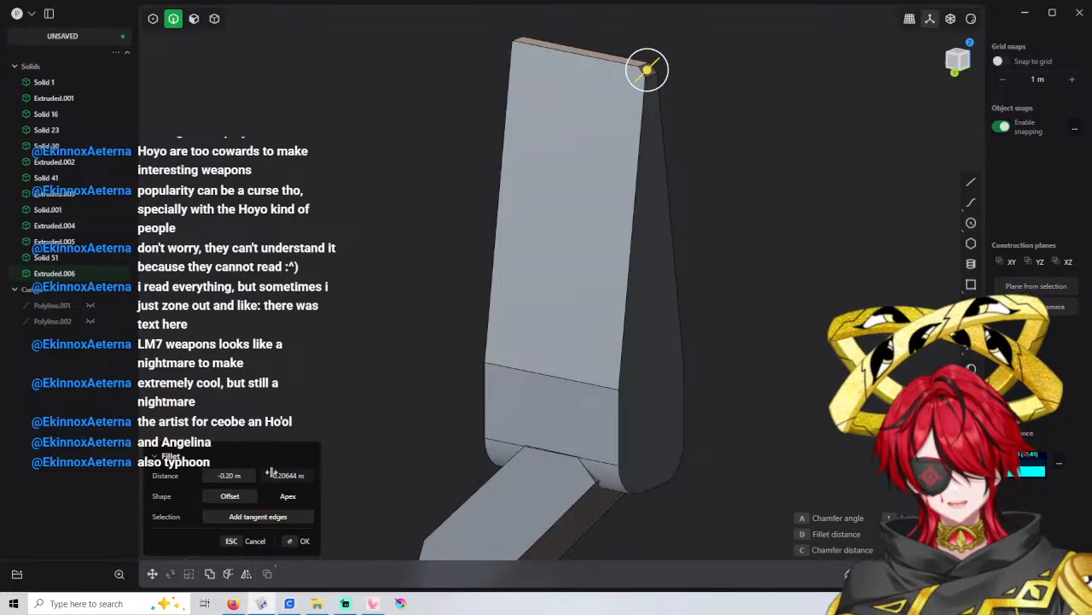
type("-")
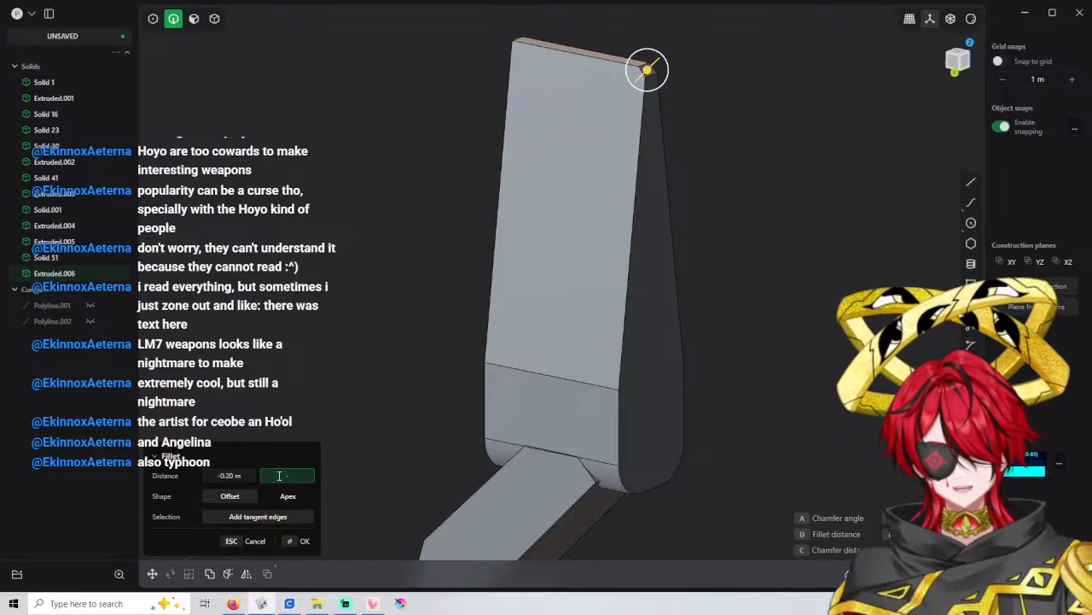
type("2")
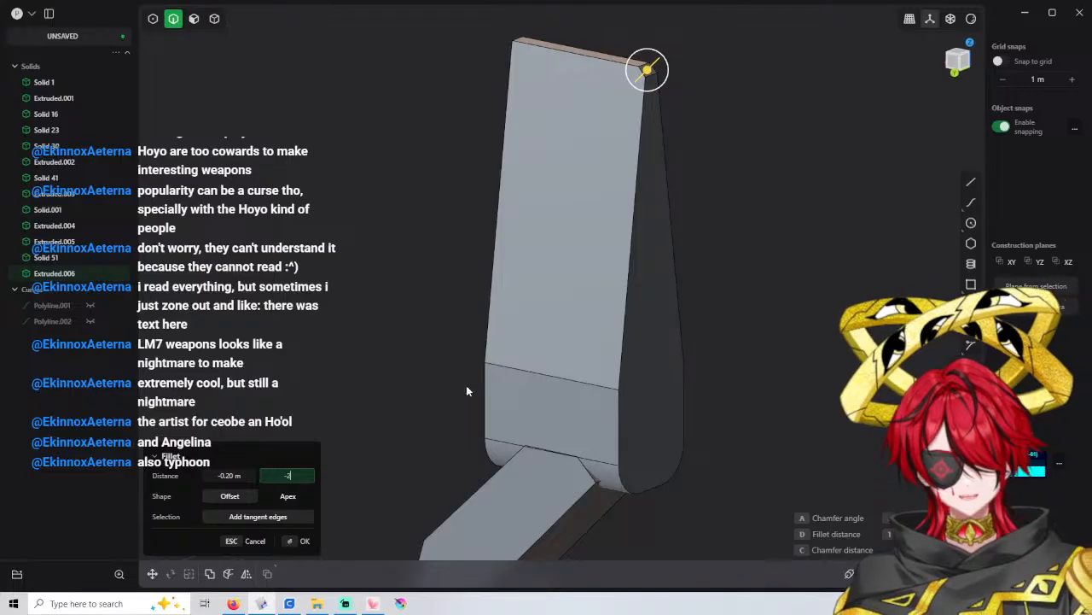
key("Return")
left_click(303, 476)
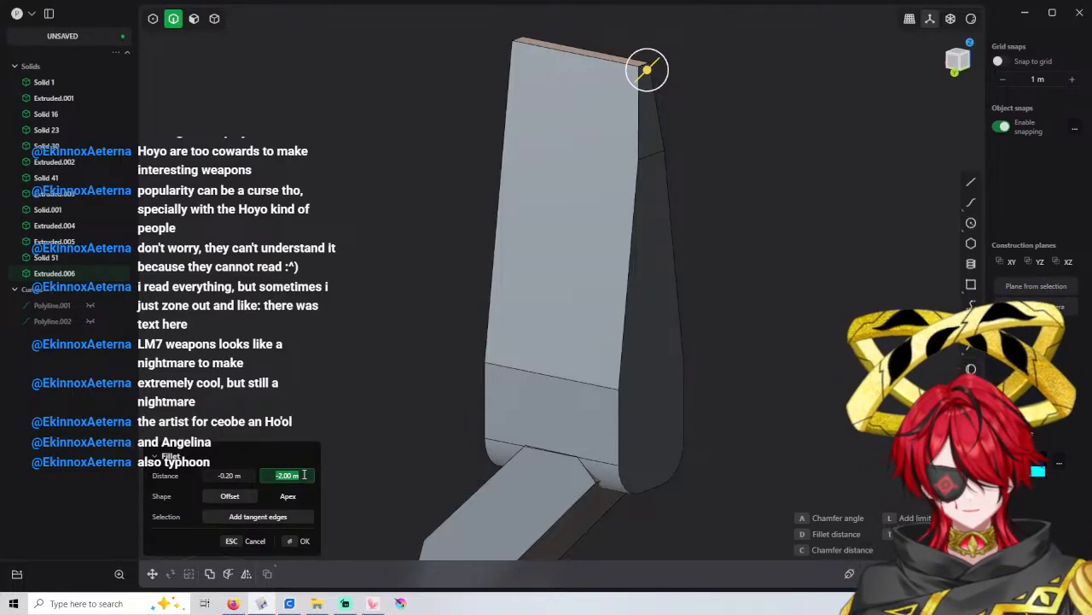
type("-6")
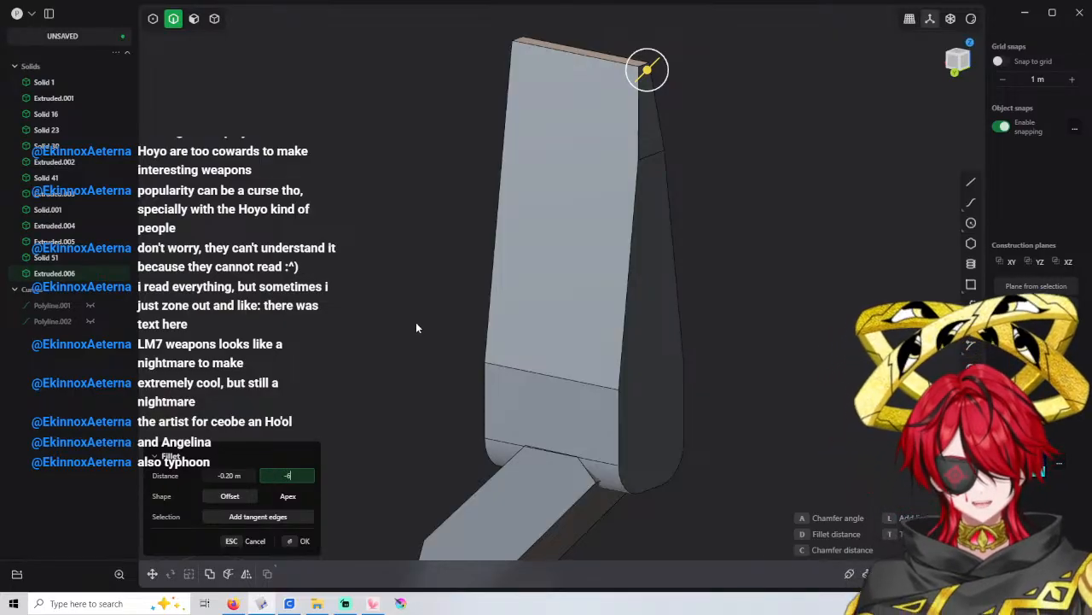
key("Return")
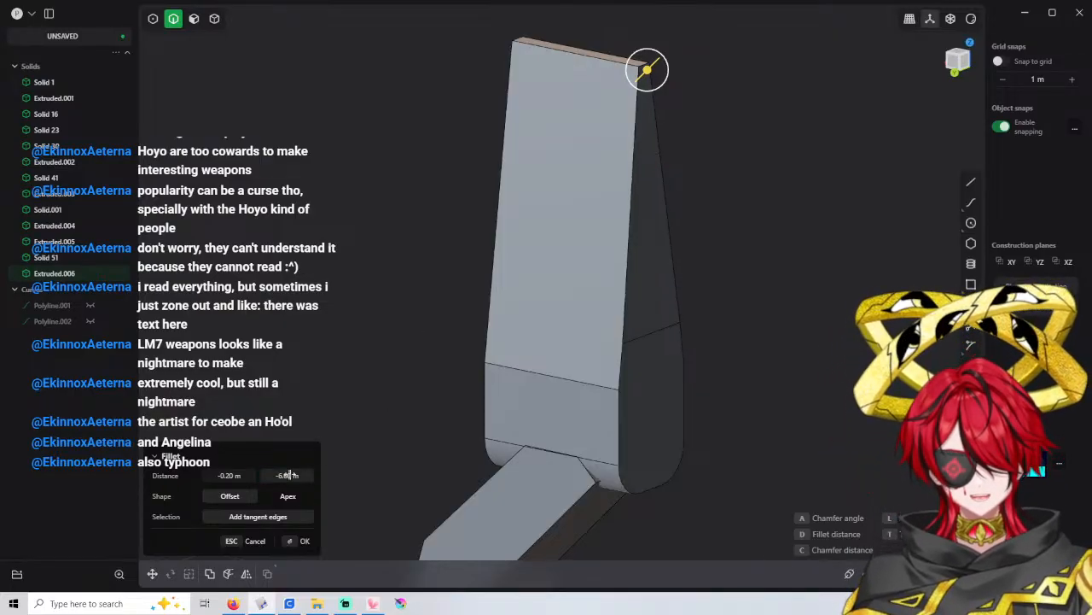
left_click(291, 474)
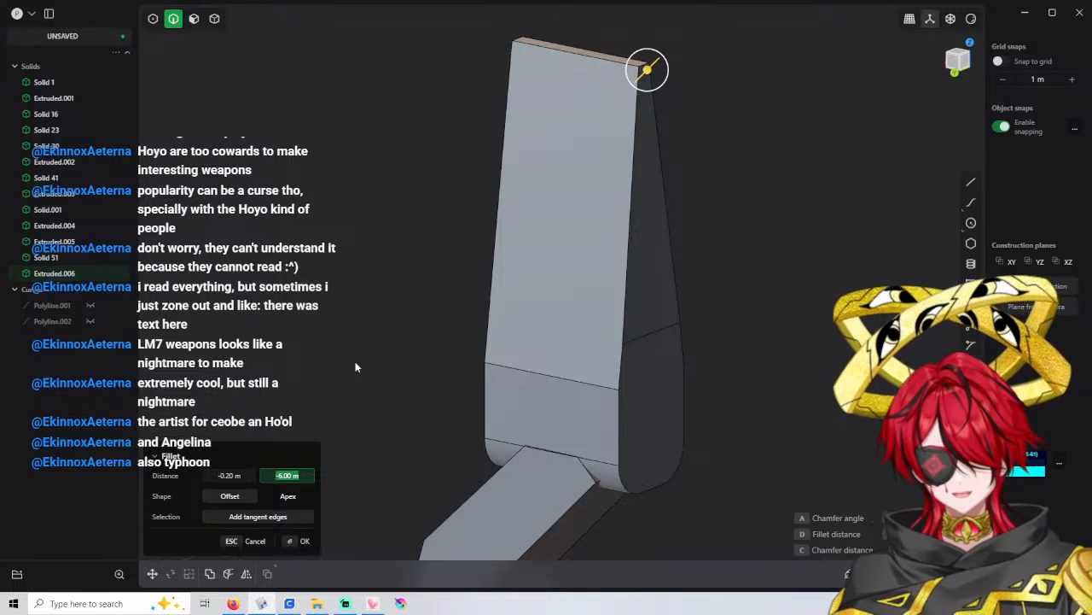
type("-")
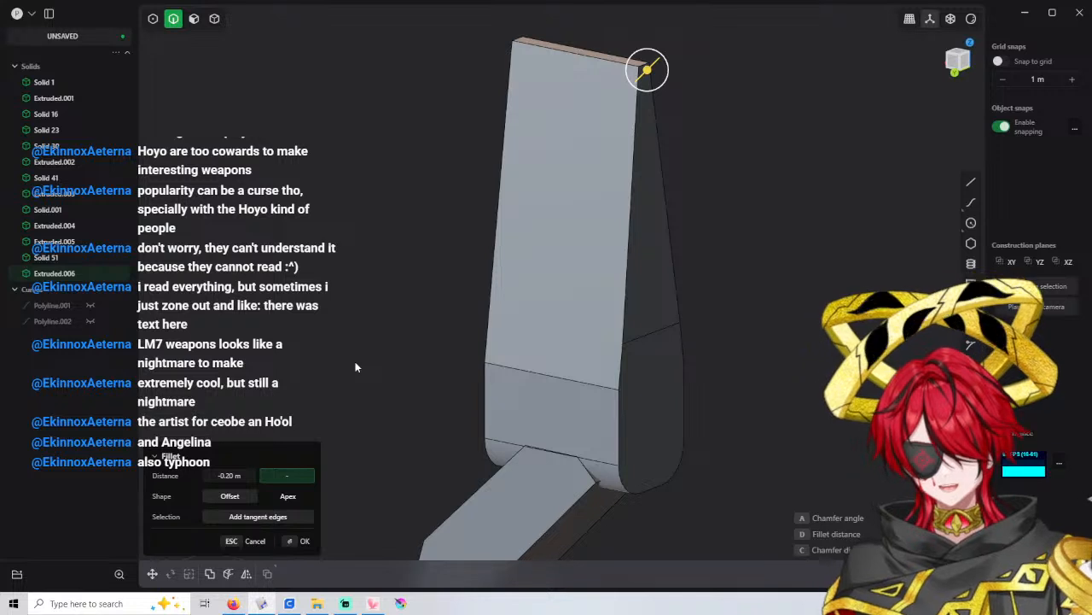
type("-6")
key("Return")
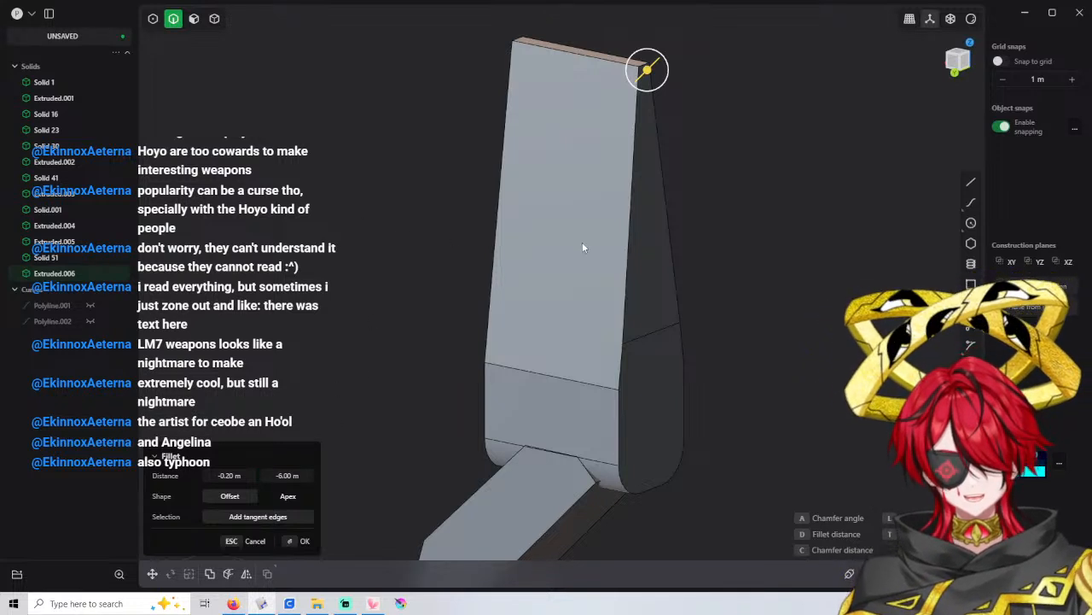
Try longer second distances of -8 m and -9 m for the side face chamfer
left_click(286, 475)
key("BackSpace")
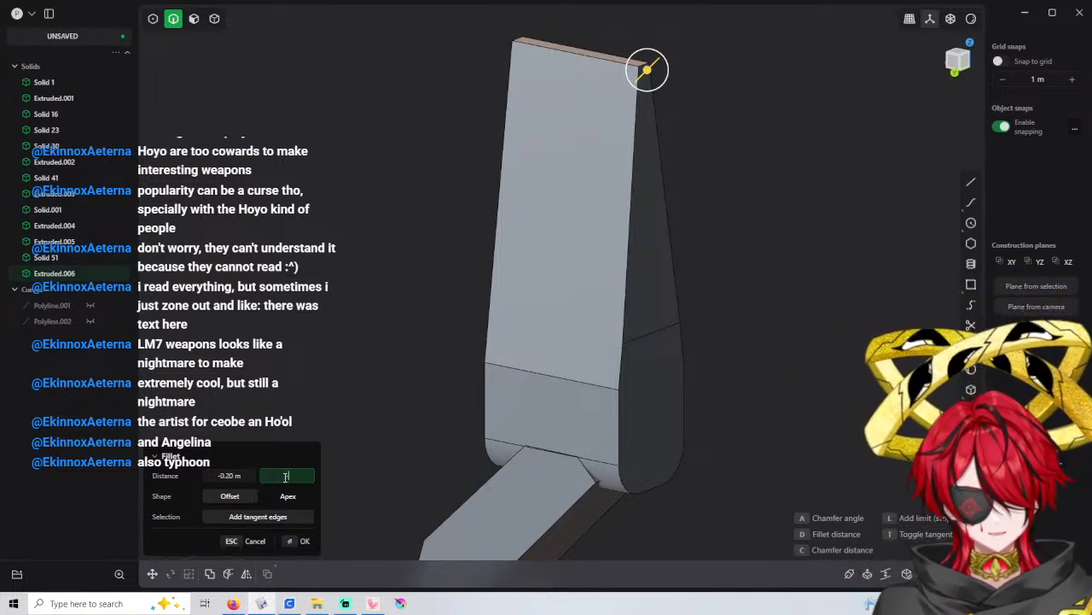
type("-8")
key("Return")
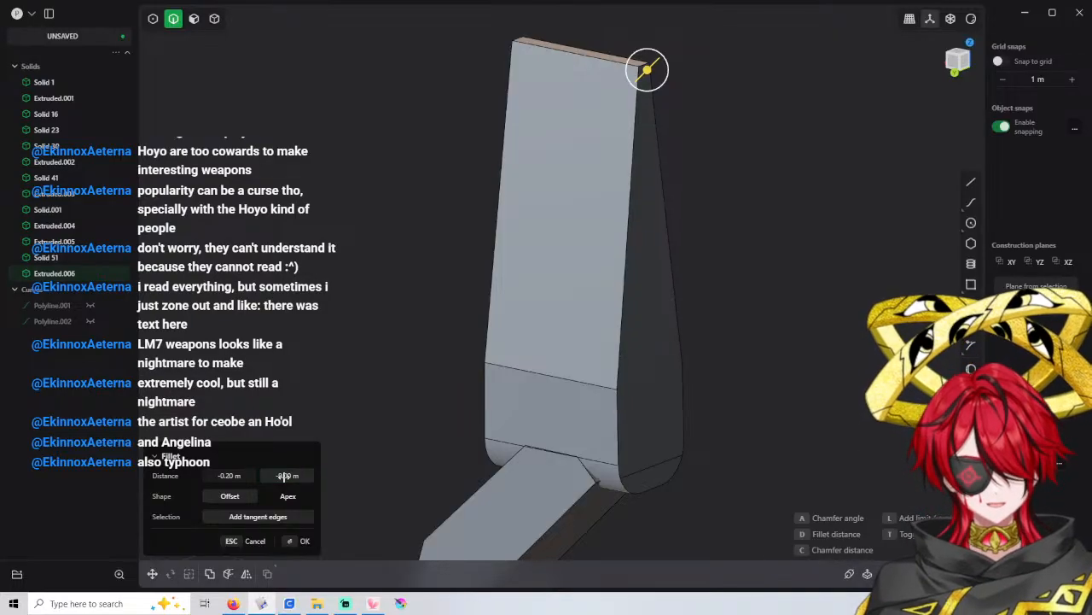
left_click(286, 475)
type("-9")
key("Return")
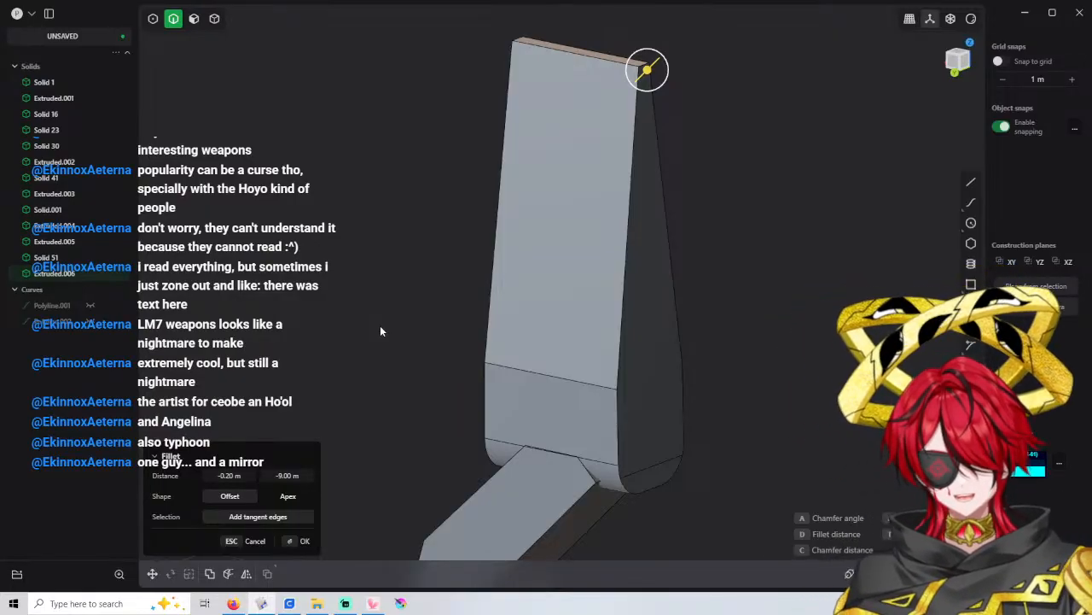
Apply the side chamfer with the second distance at -10 m and the first distance at -0.5 m
left_click(286, 475)
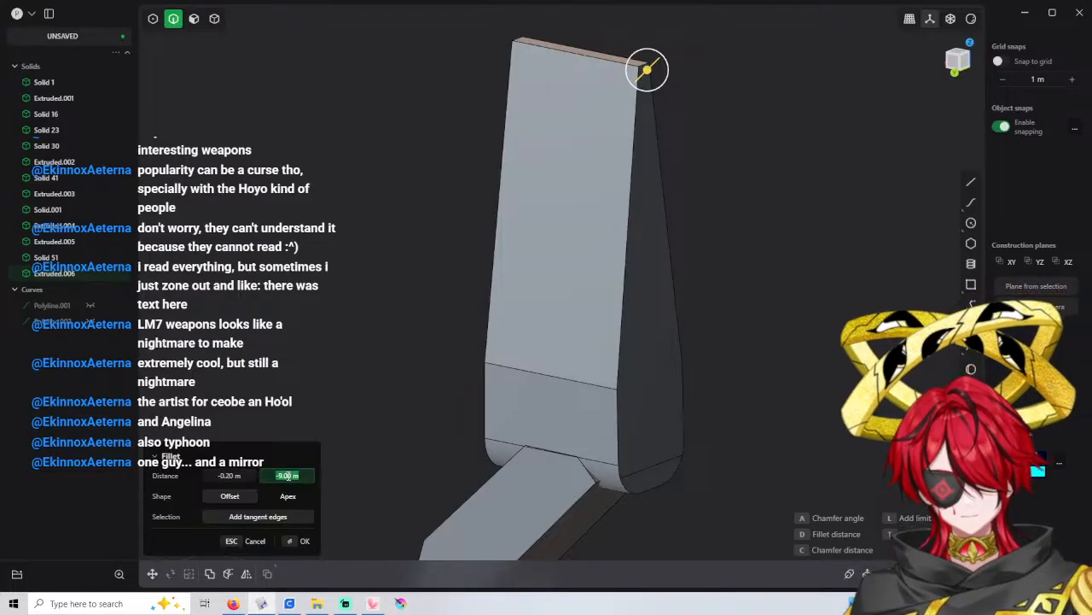
type("-10")
key("Return")
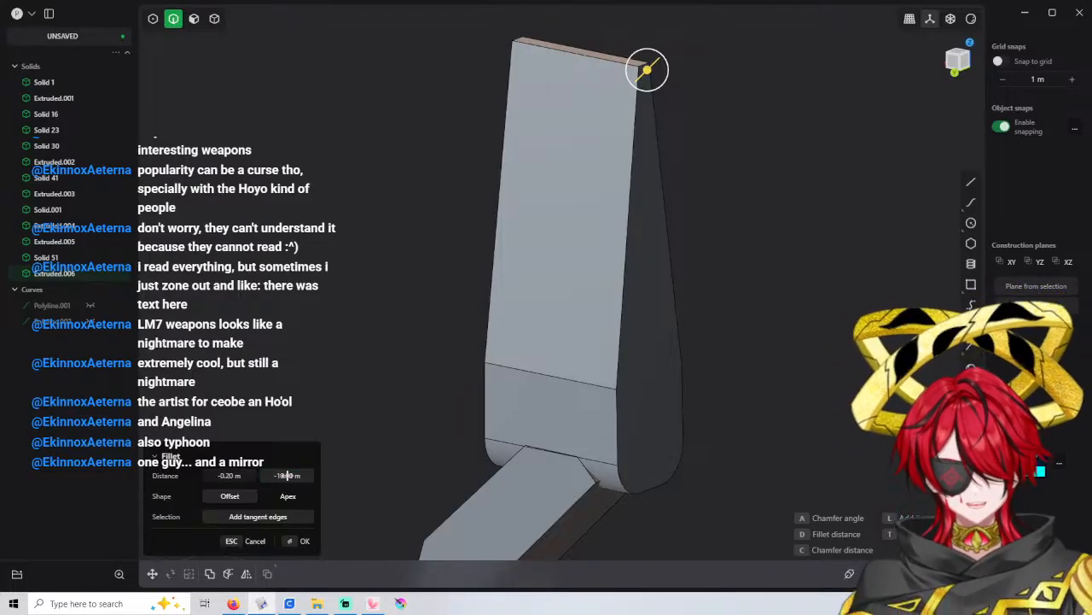
middle_click_drag(632, 308, 705, 268)
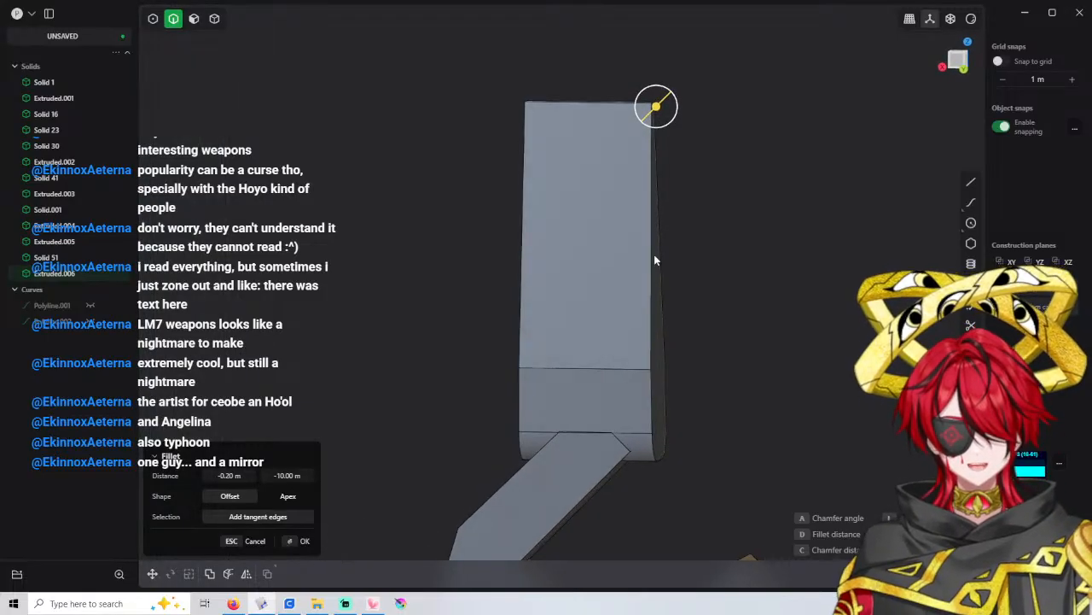
left_click(243, 476)
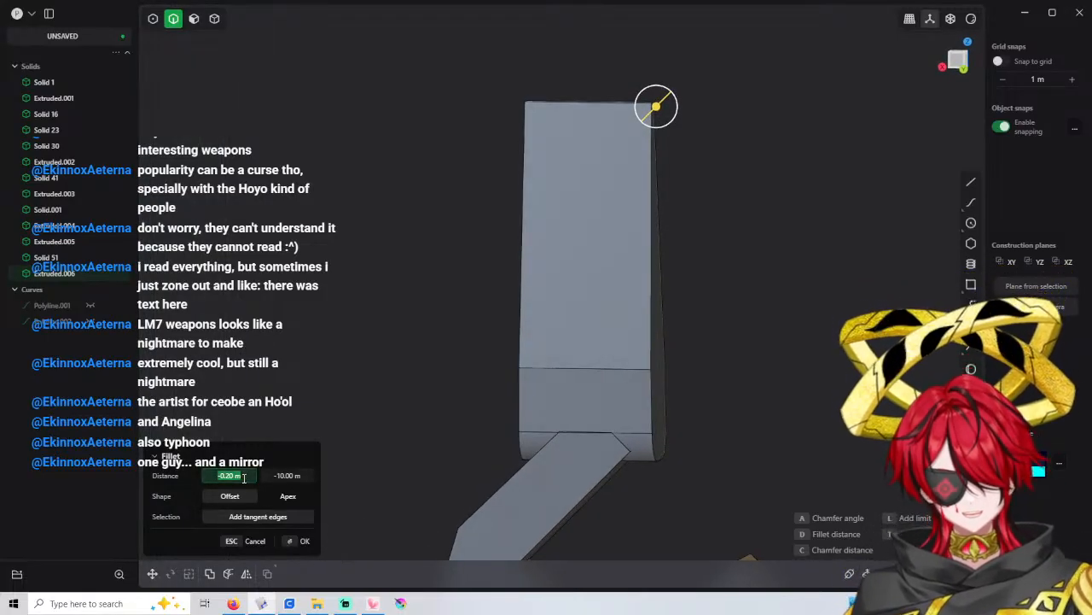
type("-0.5")
key("Return")
key("Return")
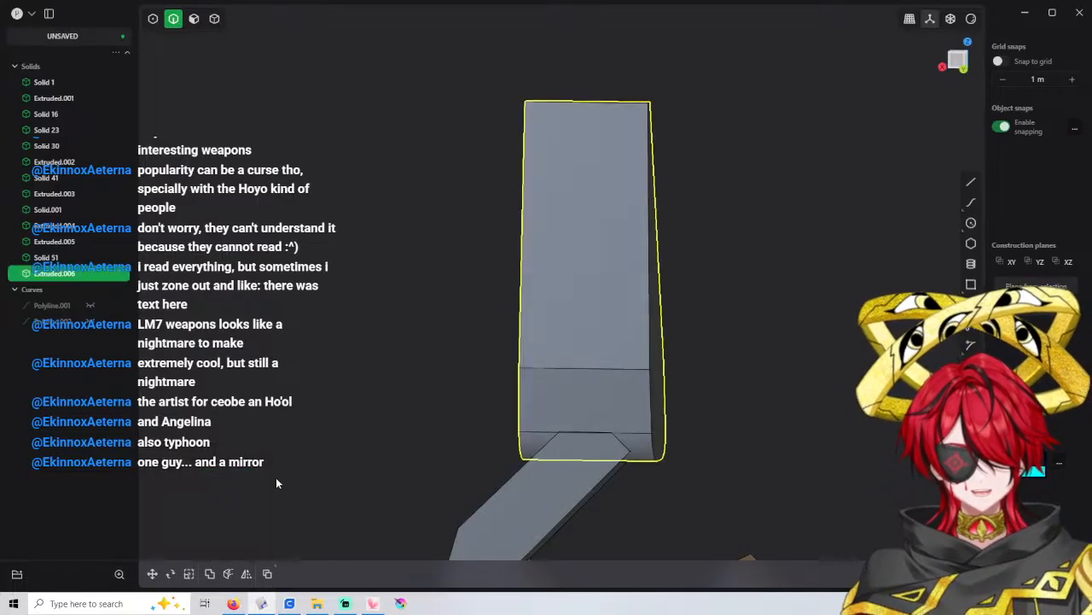
left_click(782, 188)
Start a chamfer on the opposite short top edge of the tapered block with both distances at -0.3 m
middle_click_drag(782, 188, 531, 134)
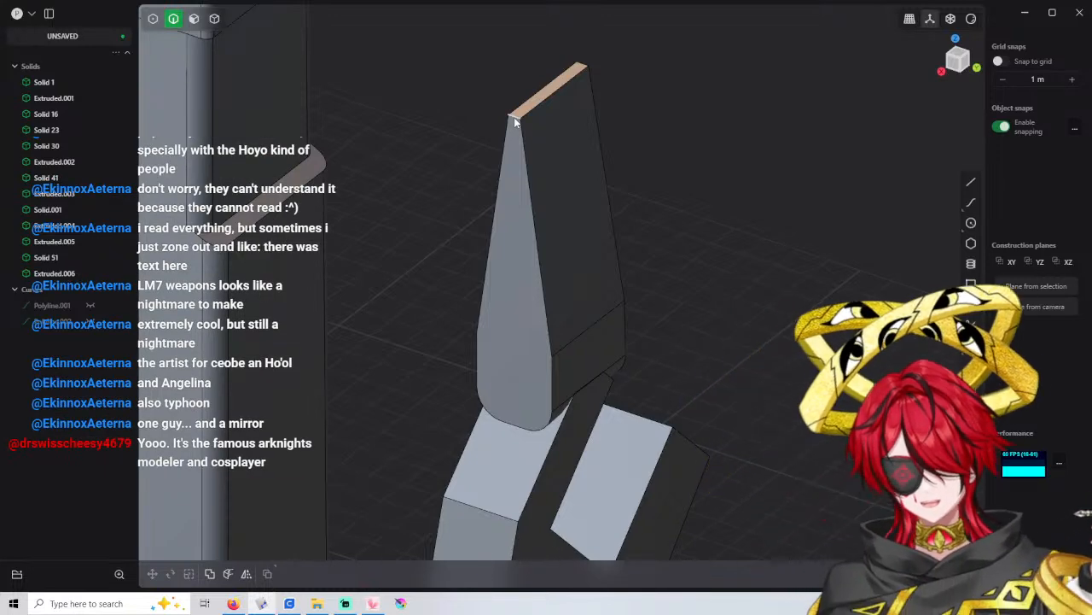
left_click(514, 120)
key("f")
middle_click_drag(573, 176, 496, 95)
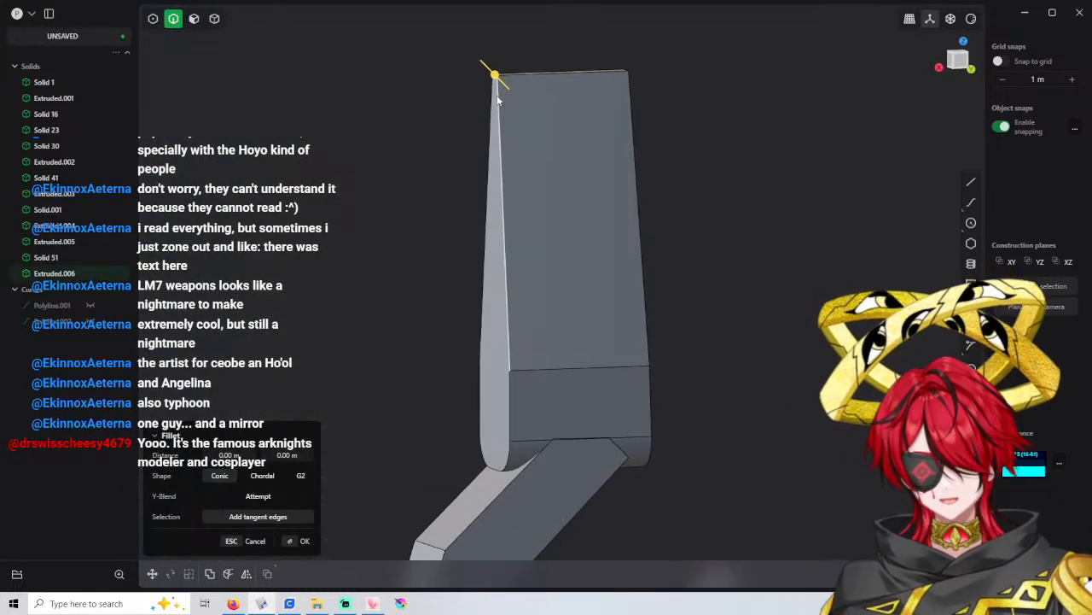
left_click_drag(497, 76, 500, 81)
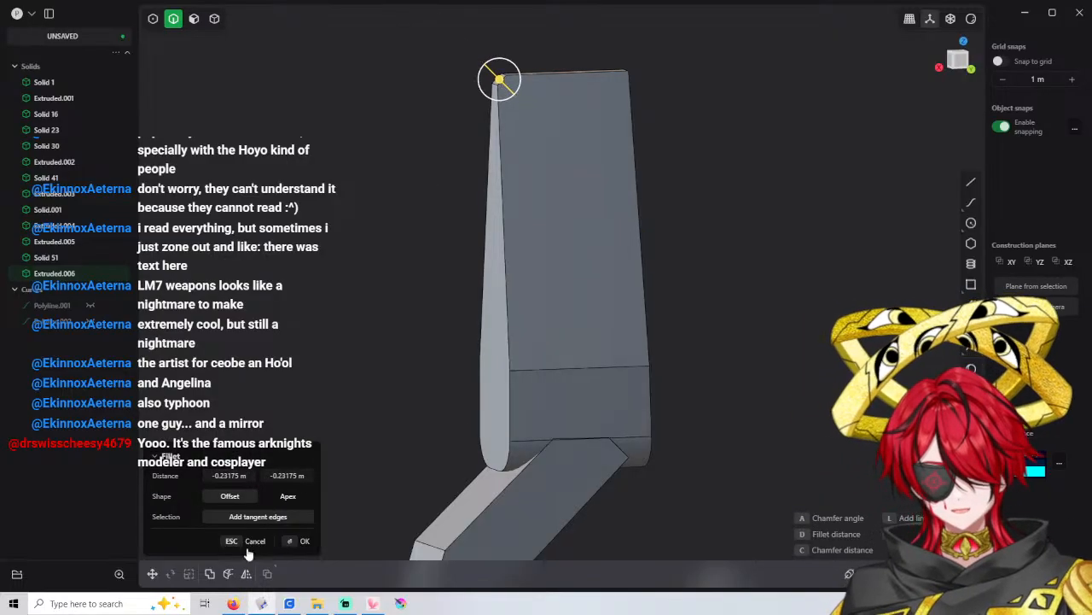
left_click(274, 475)
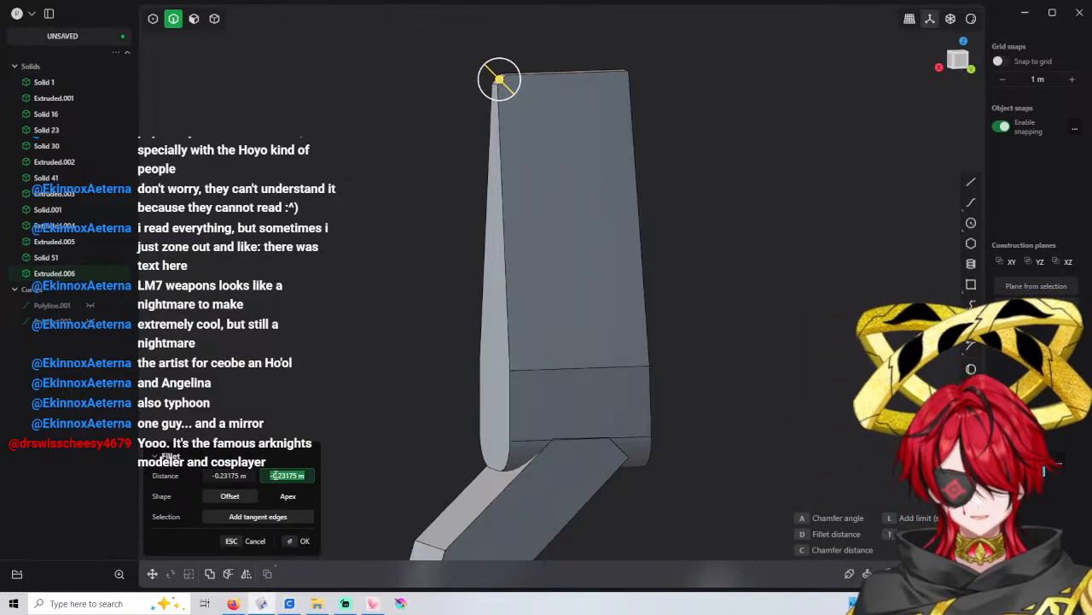
type("-0.3")
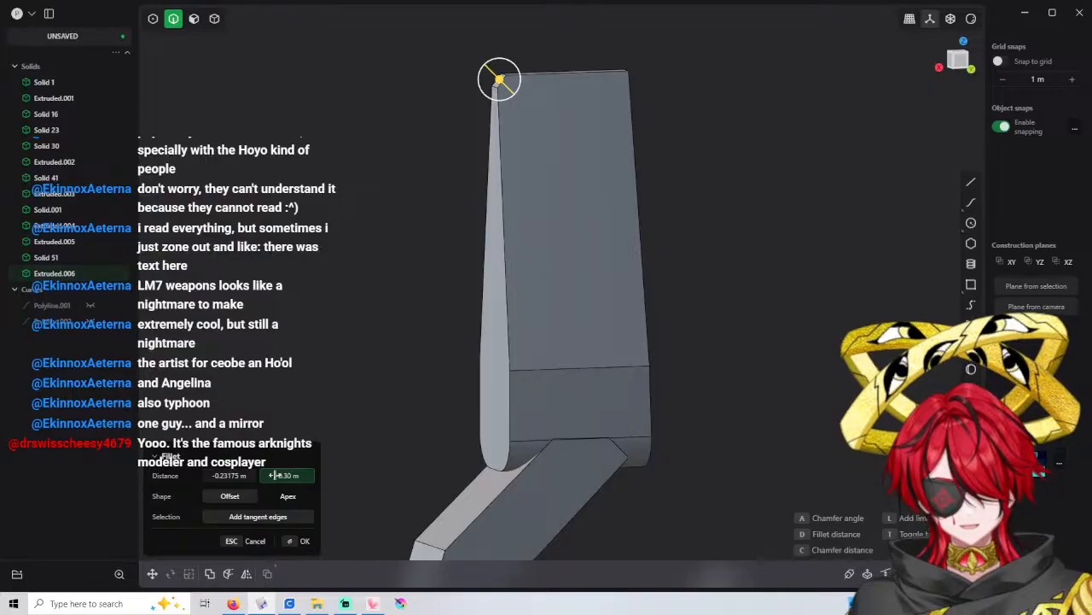
left_click(247, 473)
type("-0.3")
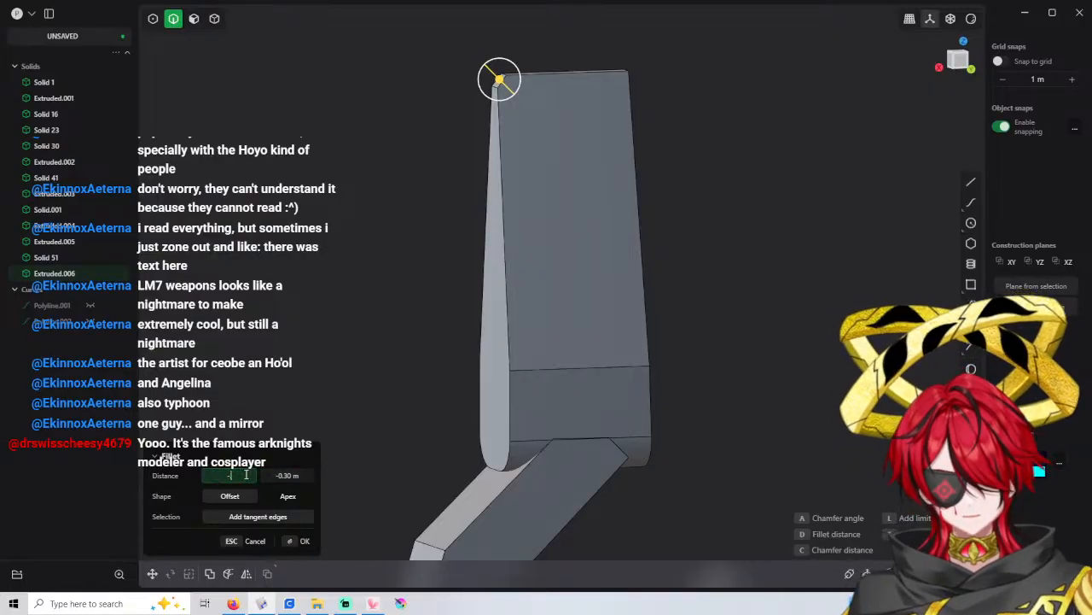
key("Return")
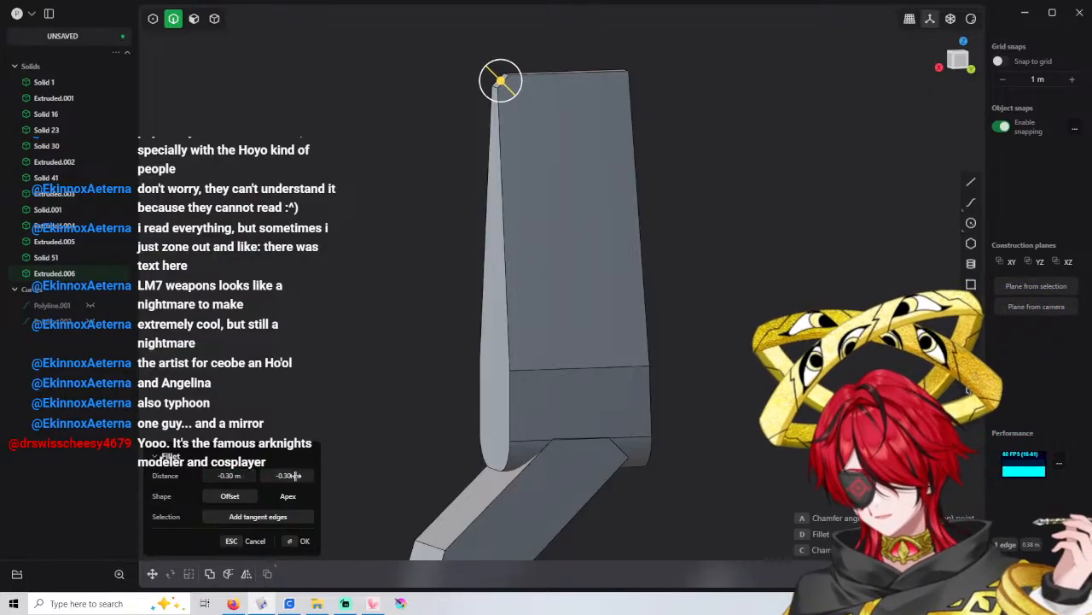
Set the opposite chamfer's second distance to -10 m and apply it to the tapered block
left_click(294, 476)
type("-")
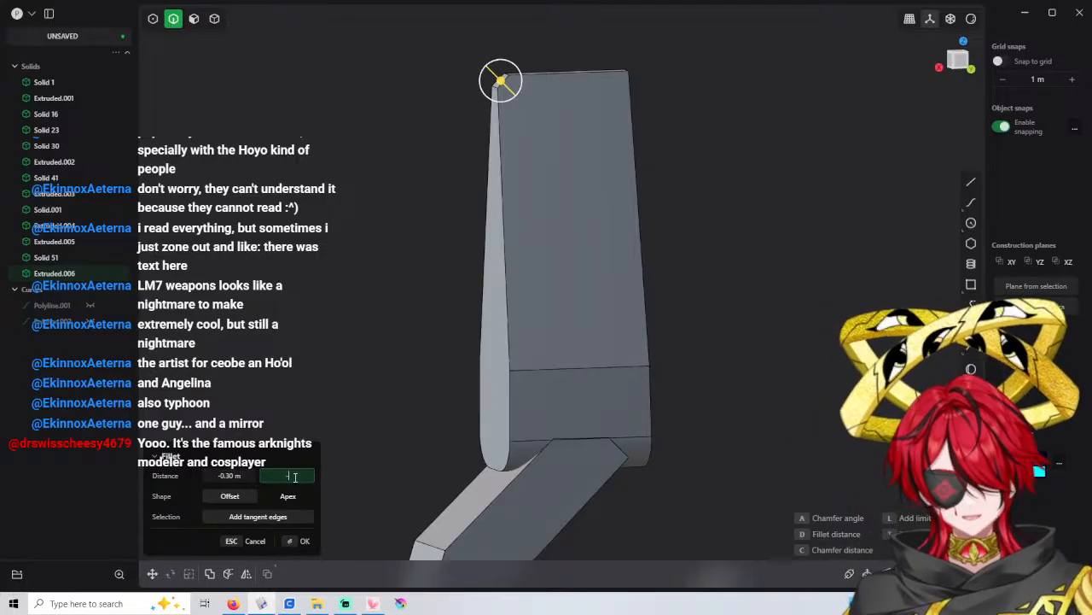
type("10")
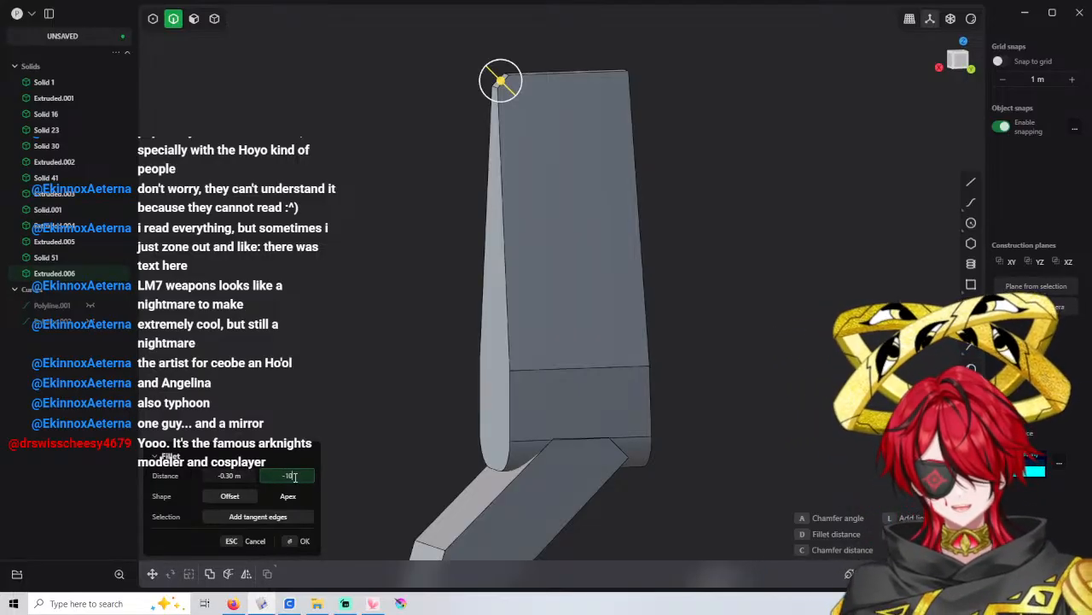
key("Return")
key("Return")
left_click(370, 363)
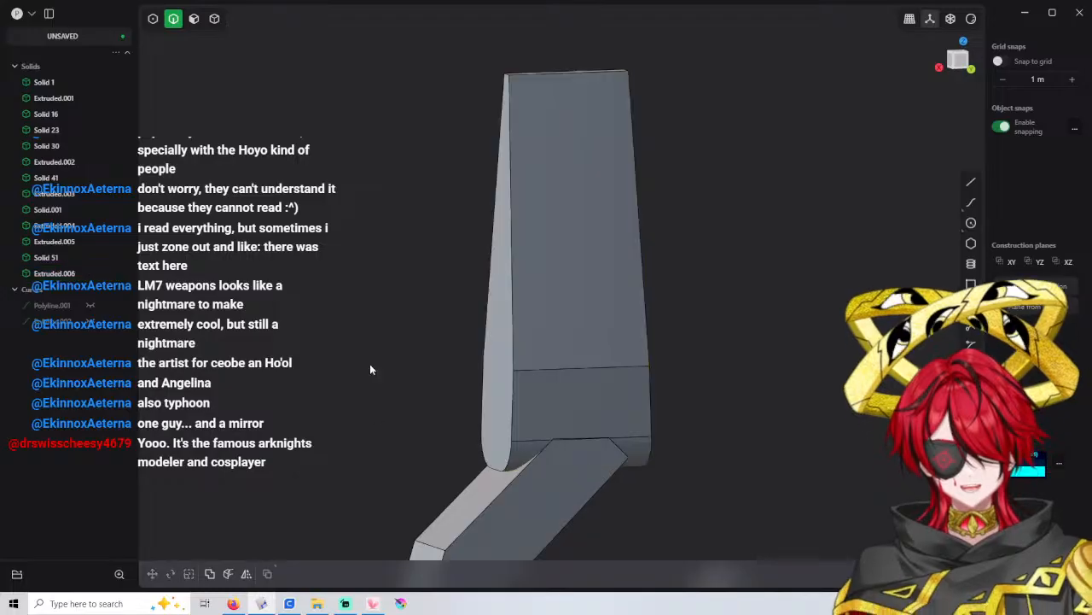
mouse_move(514, 313)
middle_mouse_down()
mouse_move(601, 281)
mouse_move(531, 313)
middle_mouse_up()
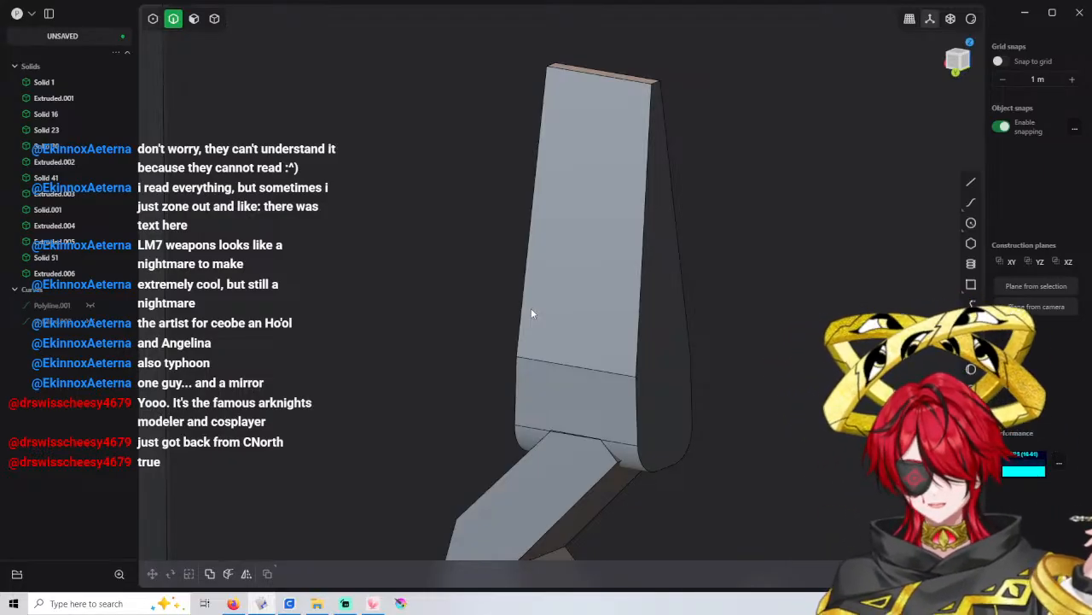
scroll(625, 234, "down", 2)
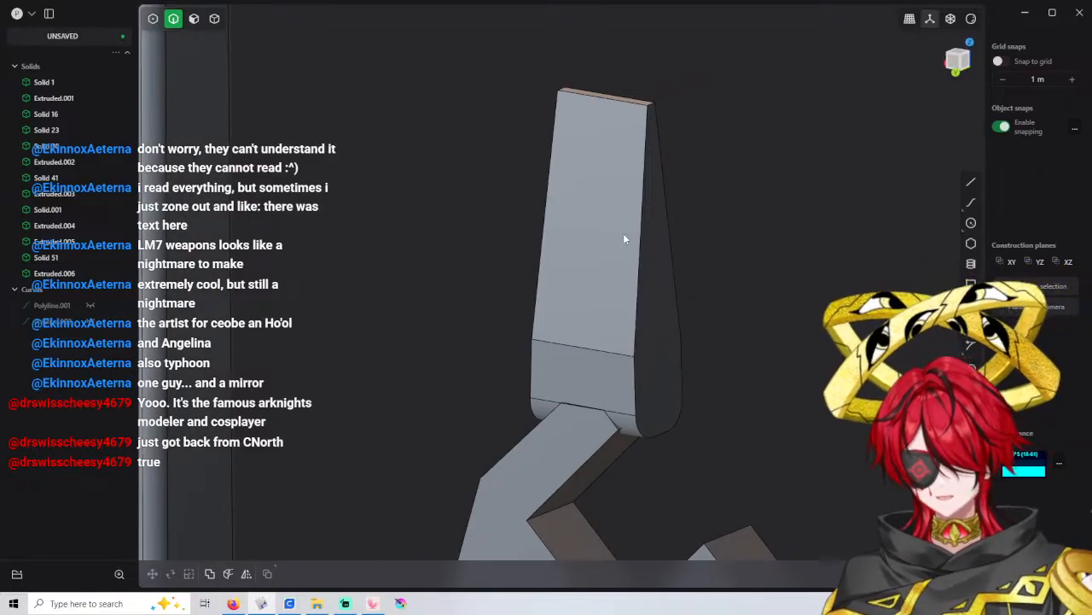
Offset the side face of the tapered block above the upper prong by 1.5 m
mouse_move(665, 294)
middle_mouse_down()
mouse_move(627, 269)
mouse_move(663, 302)
middle_mouse_up()
middle_click_drag(663, 302, 554, 209, "shift")
scroll(559, 207, "up", 2)
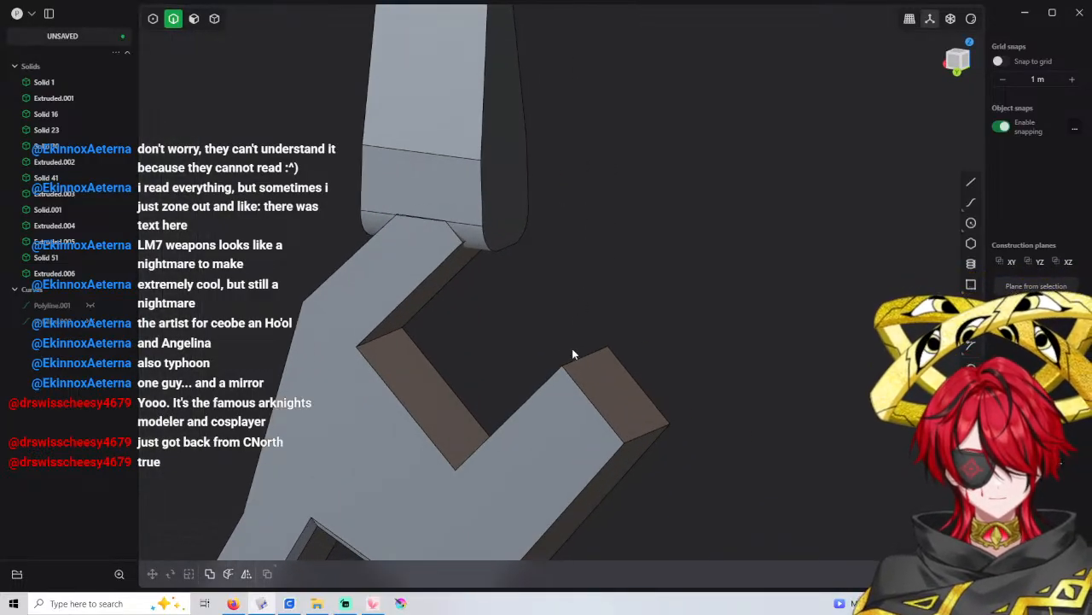
scroll(573, 348, "down", 3)
key("3")
left_click(528, 198)
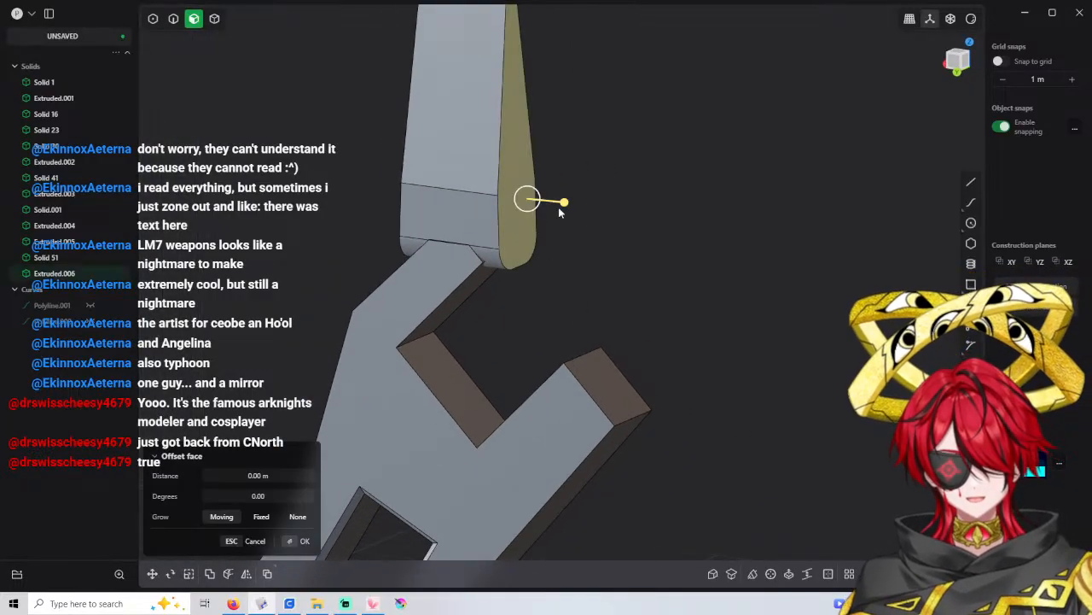
left_click_drag(562, 208, 618, 223)
middle_click_drag(618, 223, 543, 287)
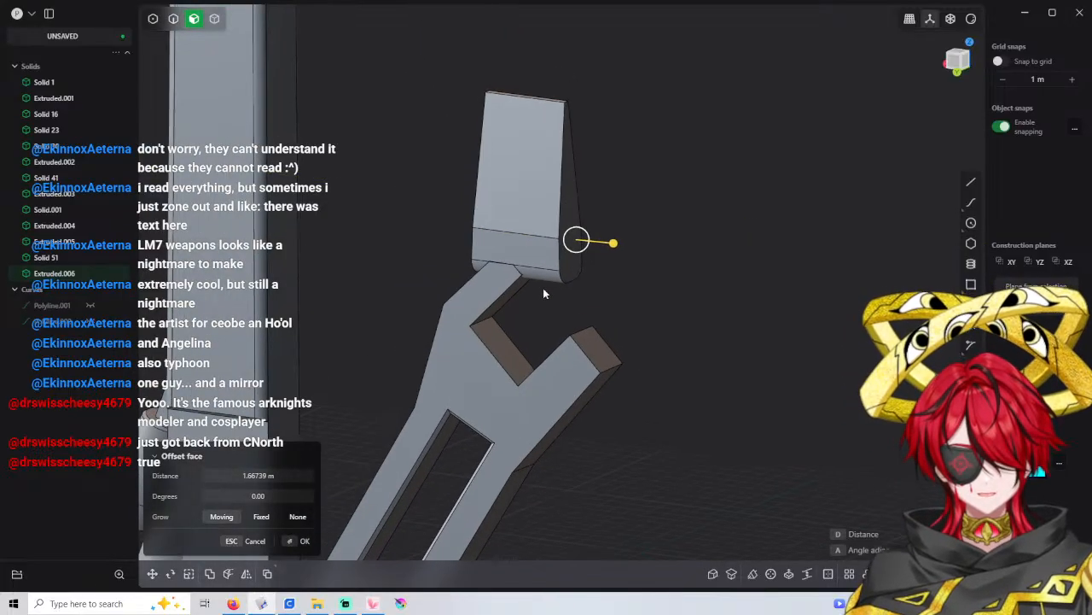
left_click(273, 472)
type("1.")
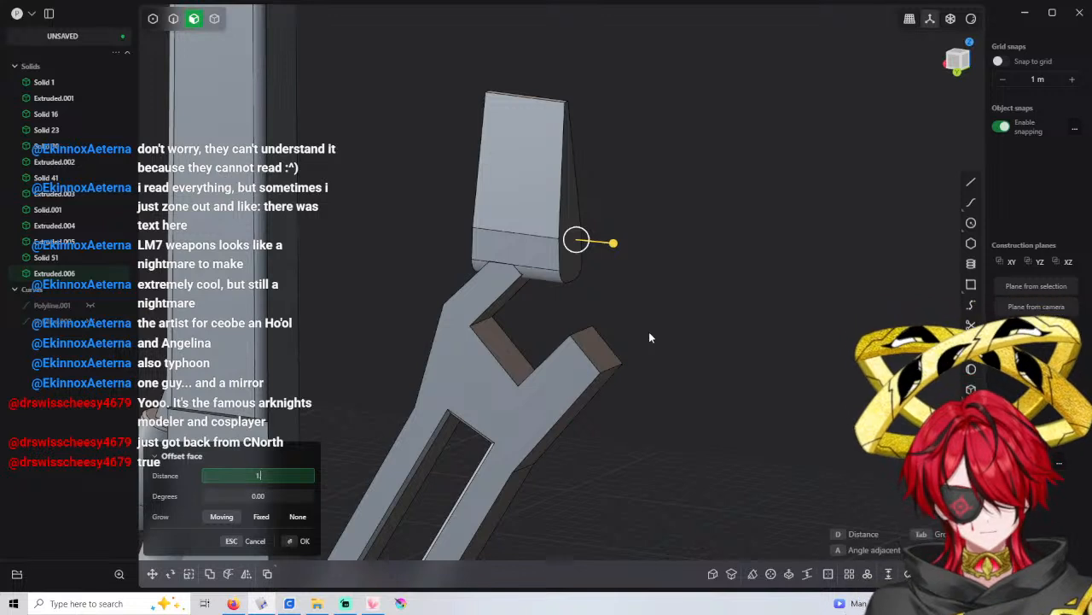
type("5")
key("Return")
key("Return")
Scale the tapered block along the Z axis, trying a factor of 1.5 and settling on 1.2
left_click(214, 19)
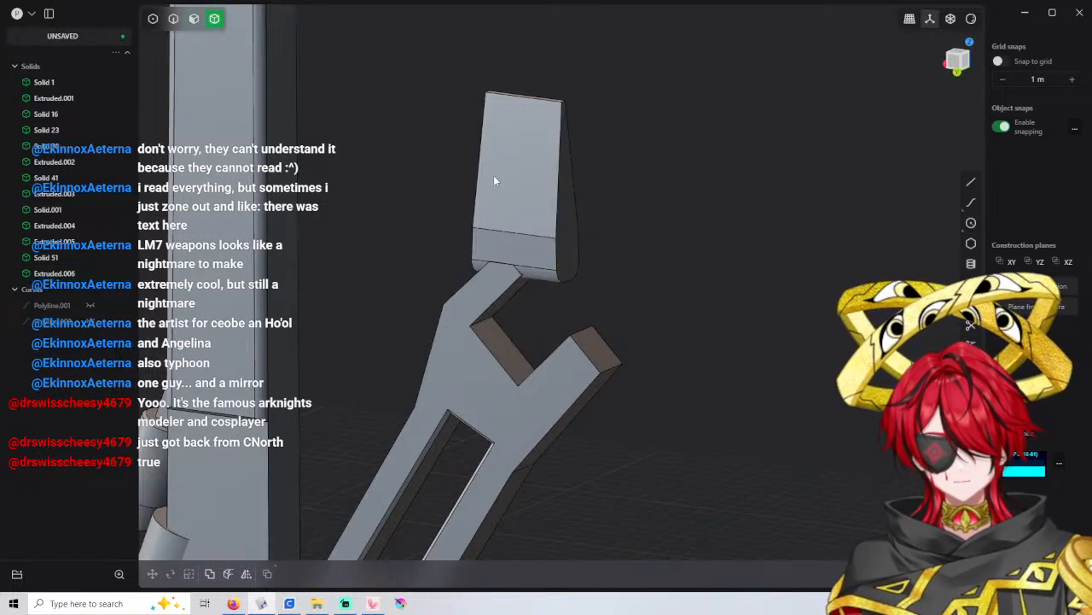
left_click(516, 183)
key("r")
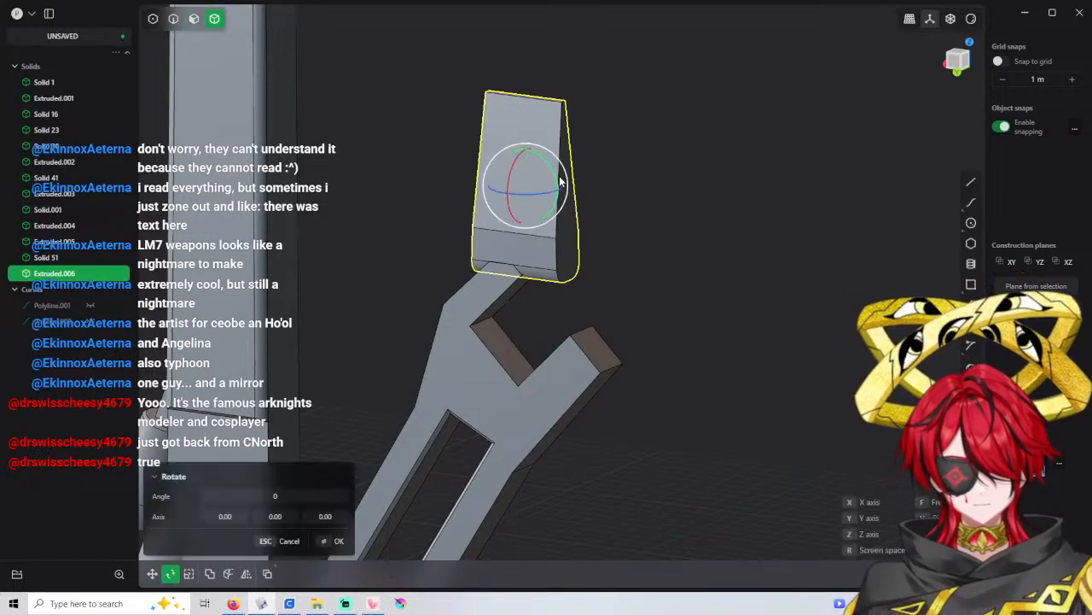
key("s")
key("z")
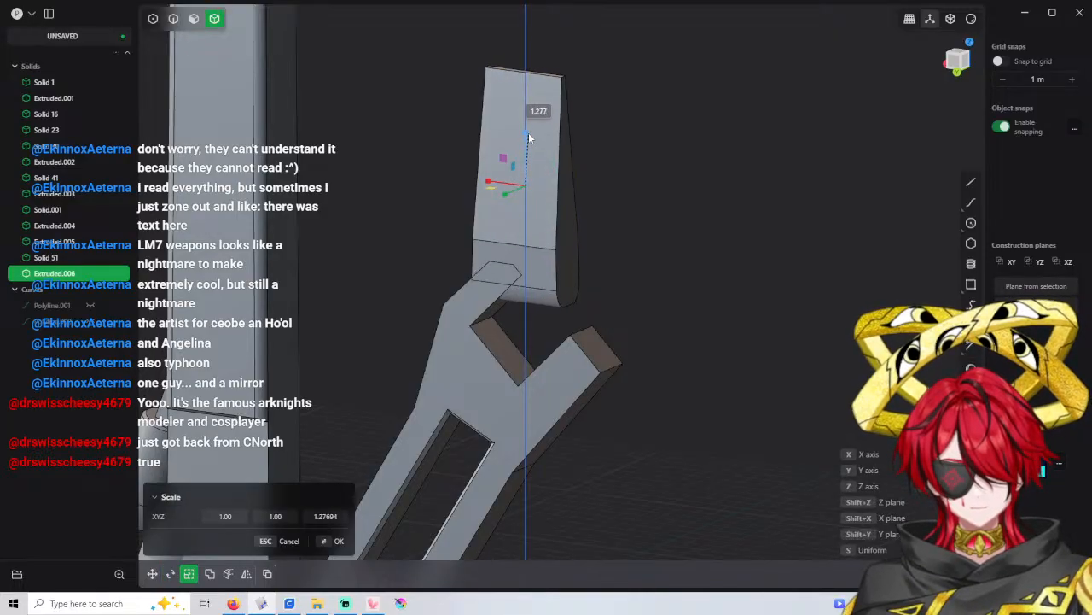
middle_click_drag(536, 212, 554, 221)
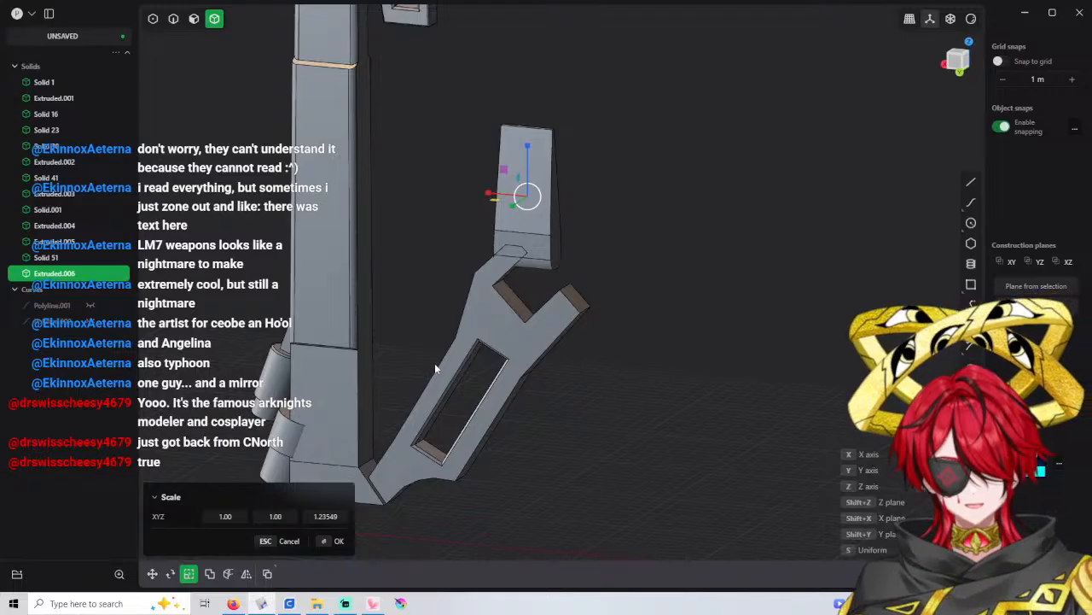
left_click(325, 516)
type("1.5")
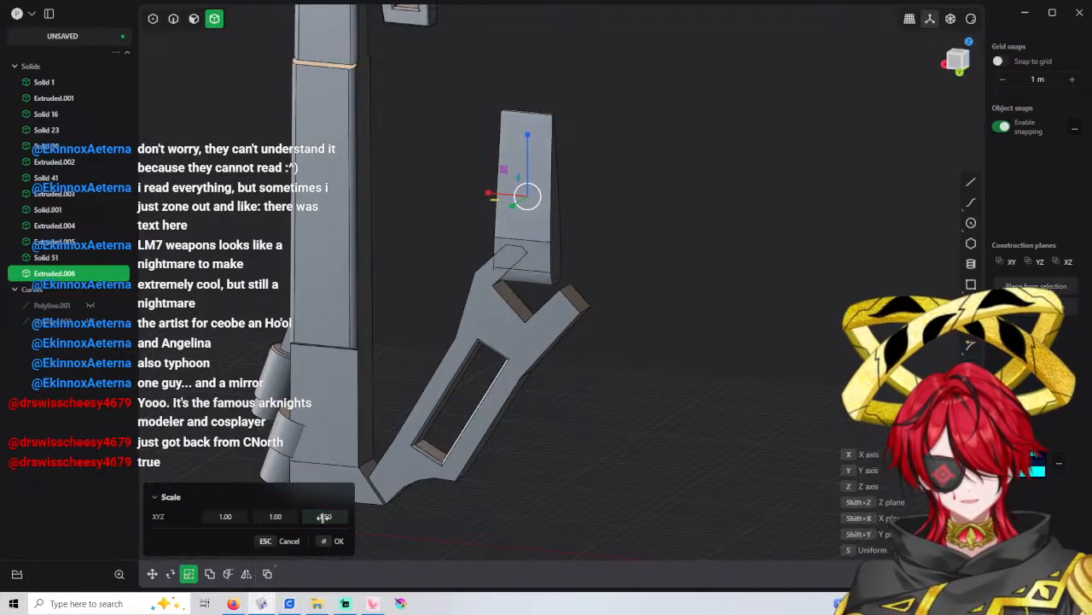
left_click(323, 517)
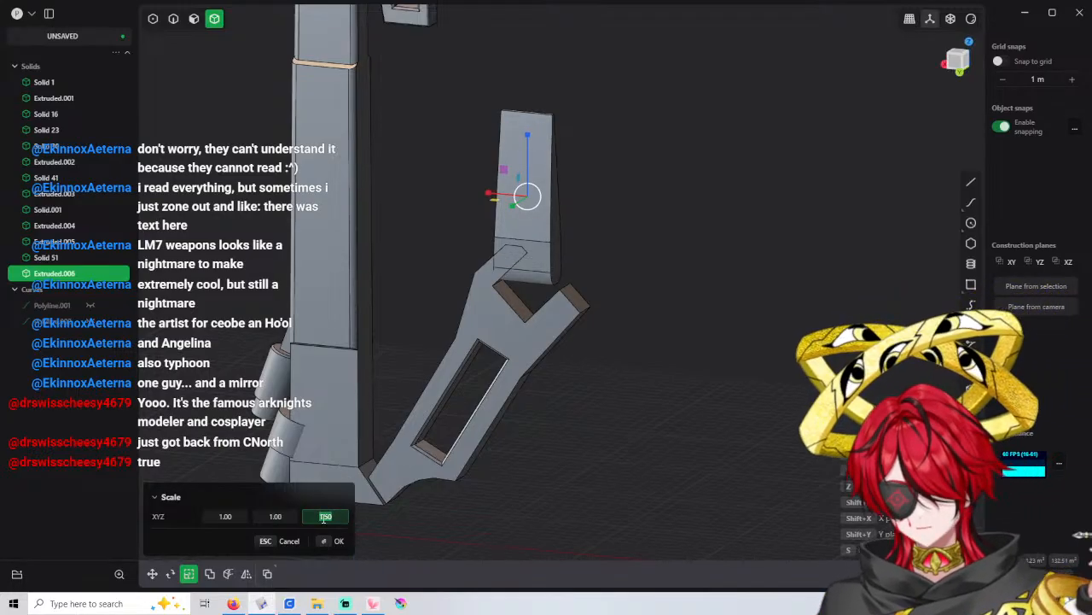
type("1.3")
key("Return")
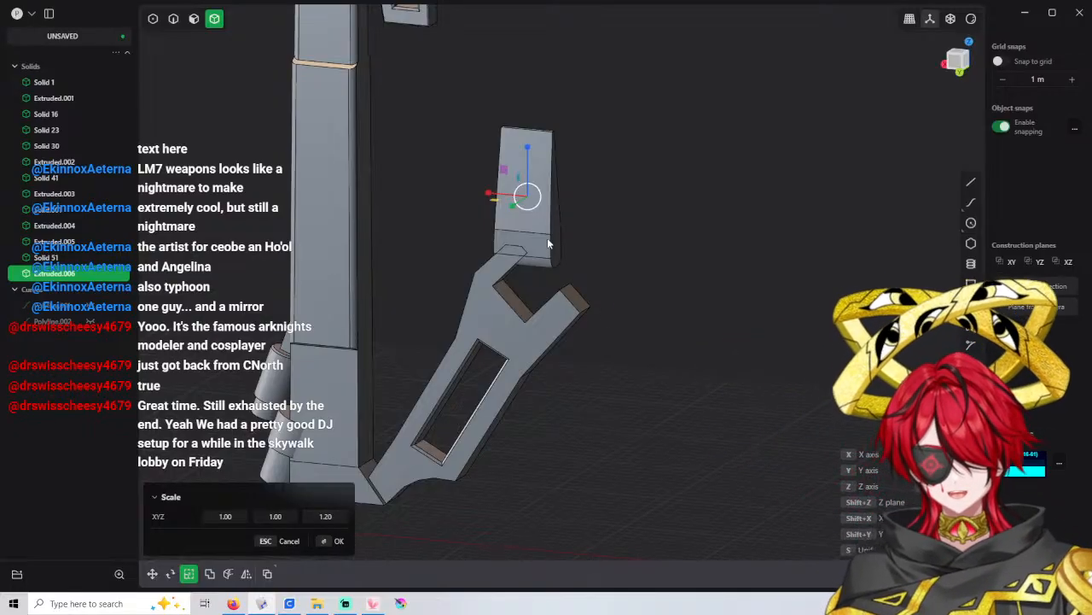
Try thickening the tapered block along Y by a factor of about 1.25, and return the Y factor to 1
middle_click_drag(547, 237, 529, 195)
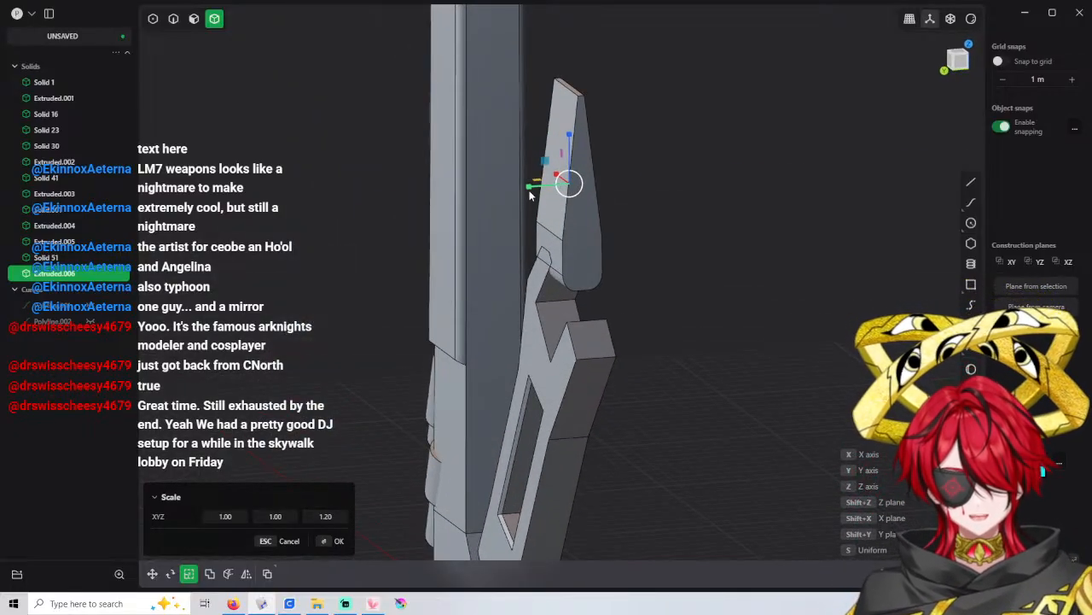
left_click_drag(529, 192, 519, 198)
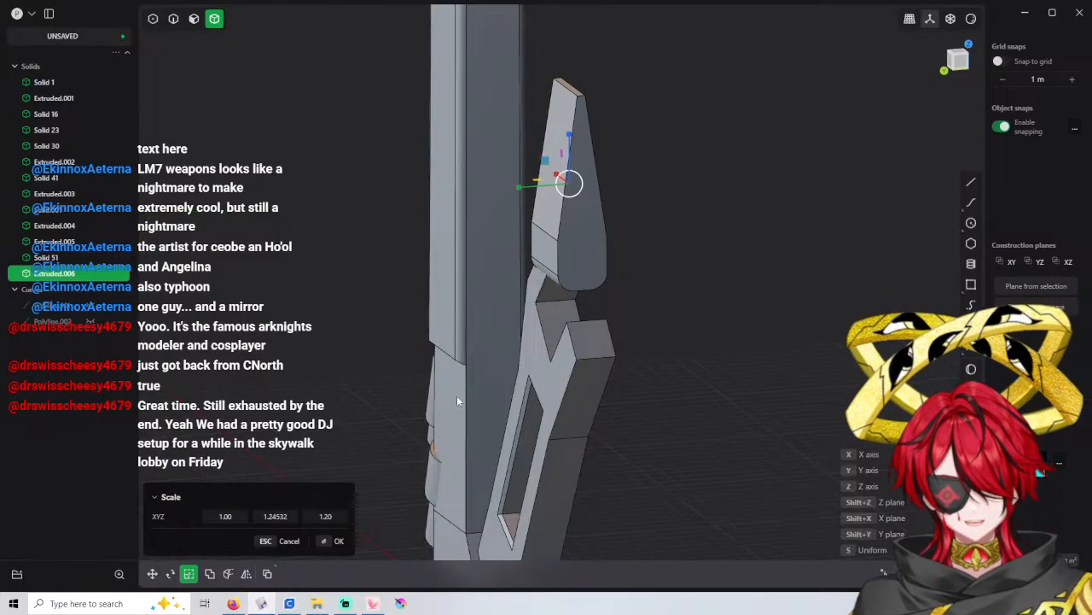
middle_click_drag(457, 401, 275, 467)
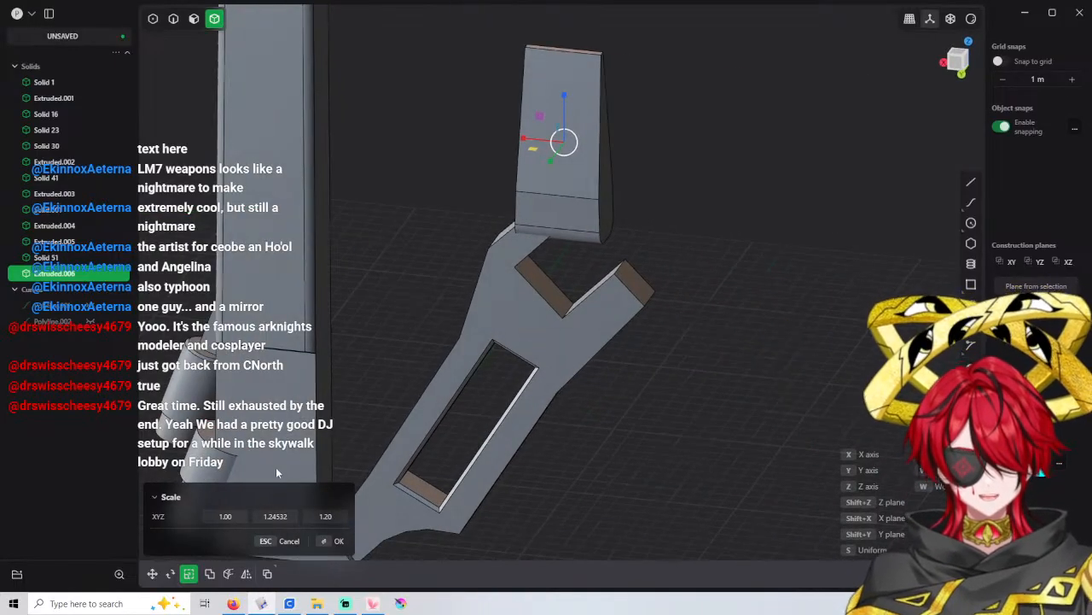
left_click(284, 514)
type("1")
key("Return")
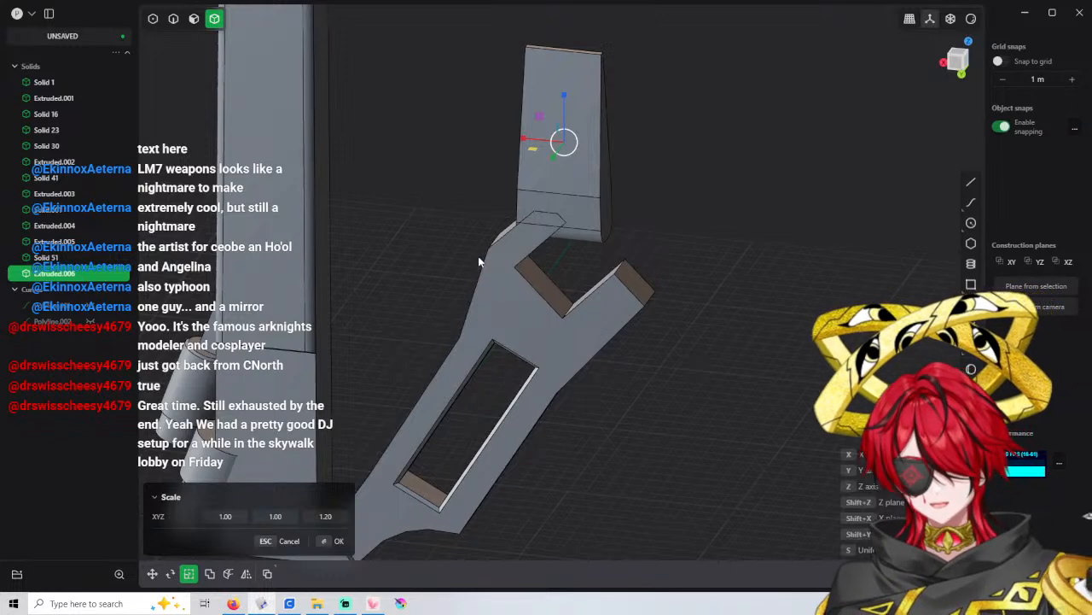
Try a Z factor of 1.4 on the tapered block, return it to 1.2 and apply the scaling
middle_click_drag(479, 258, 417, 247)
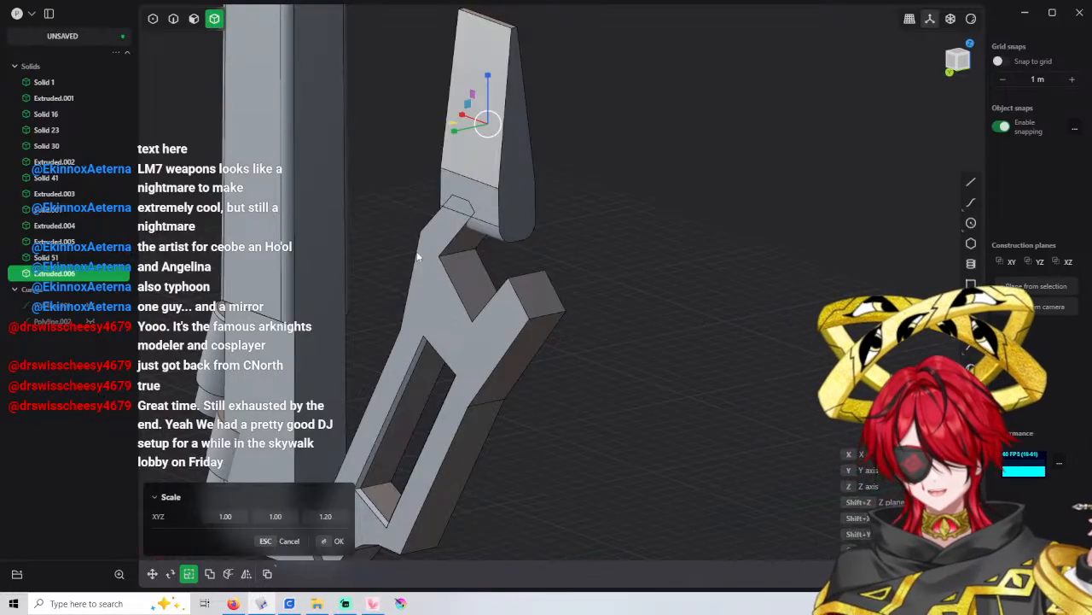
left_click(325, 515)
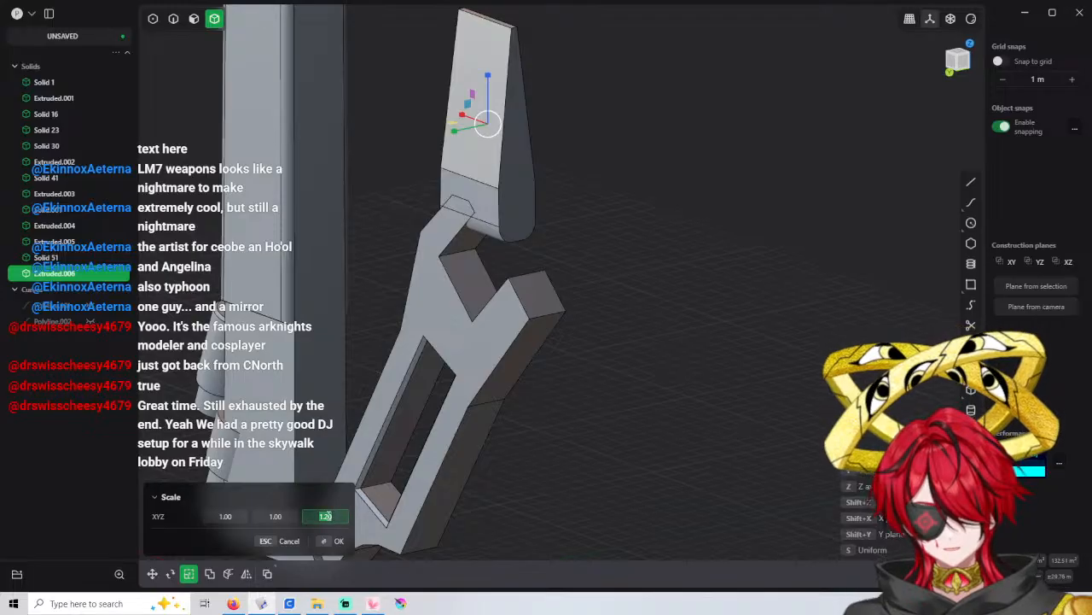
type("1.4")
key("Return")
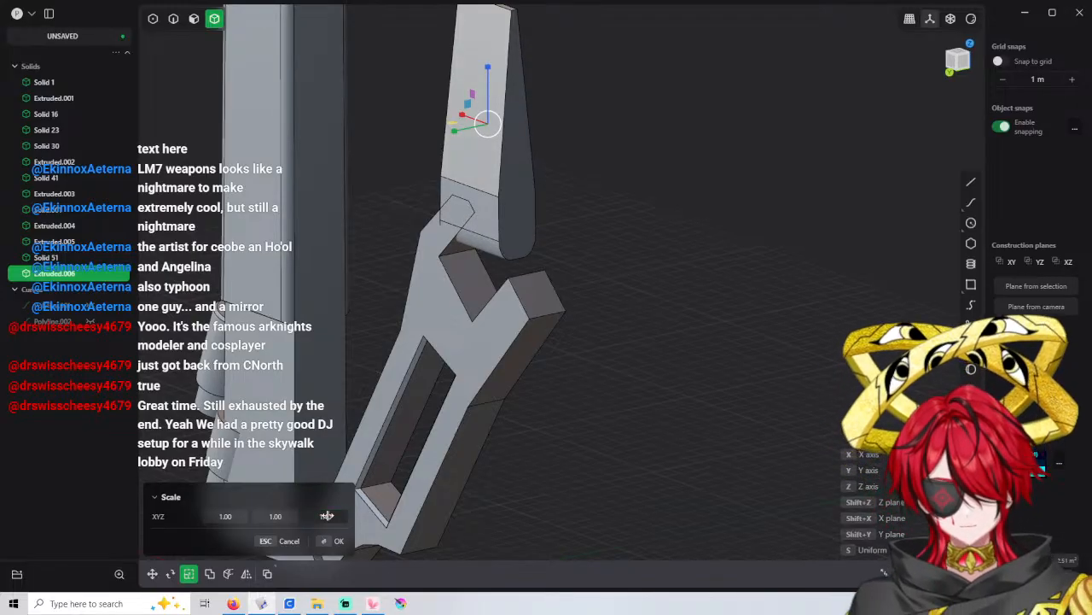
left_click(328, 516)
type("1.2")
key("Return")
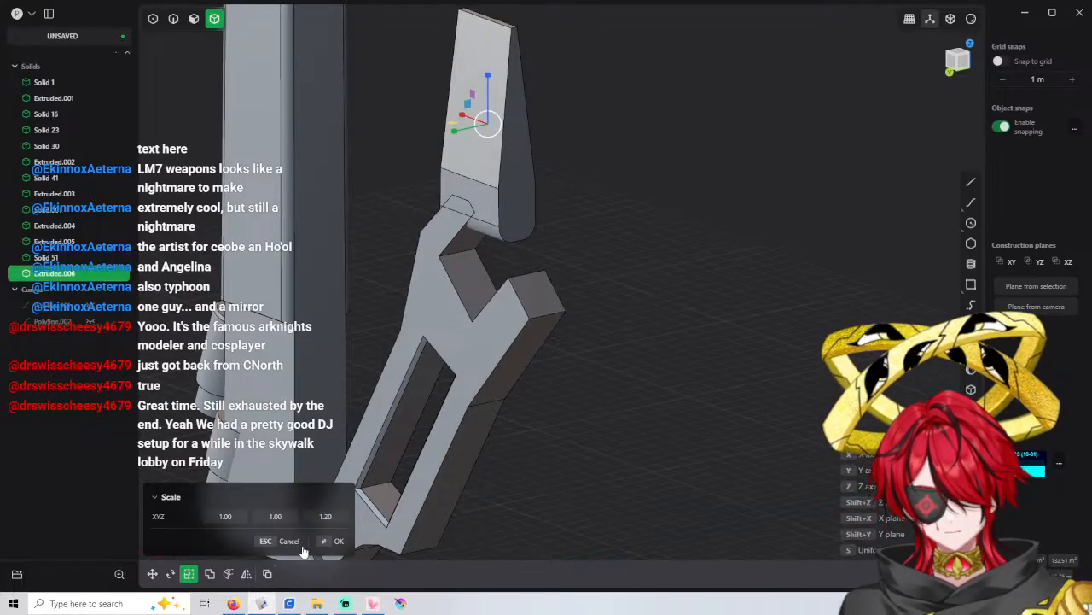
key("Return")
scroll(585, 310, "down", 3)
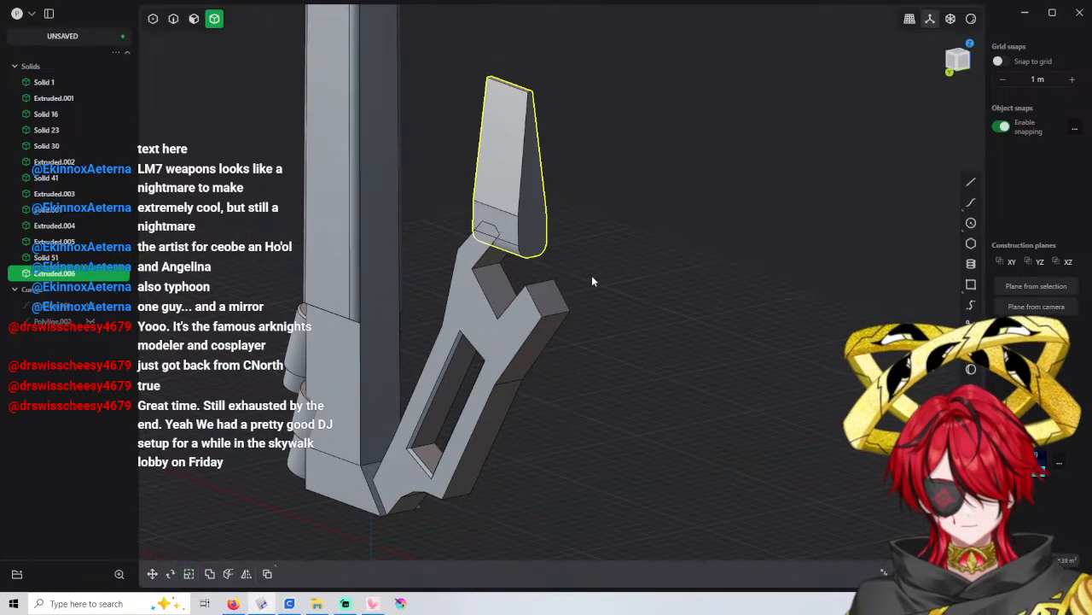
left_click(593, 281)
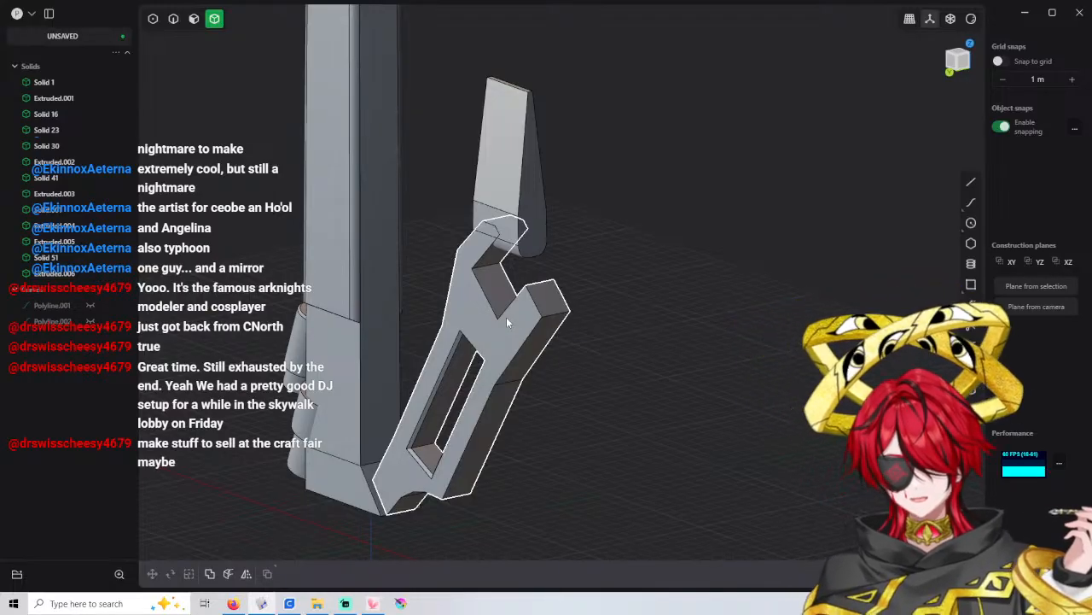
In the back view, draw a 4.5 m circle centred on the upper corner of the stock's lower prong
left_click(612, 239)
middle_click_drag(558, 242, 522, 201)
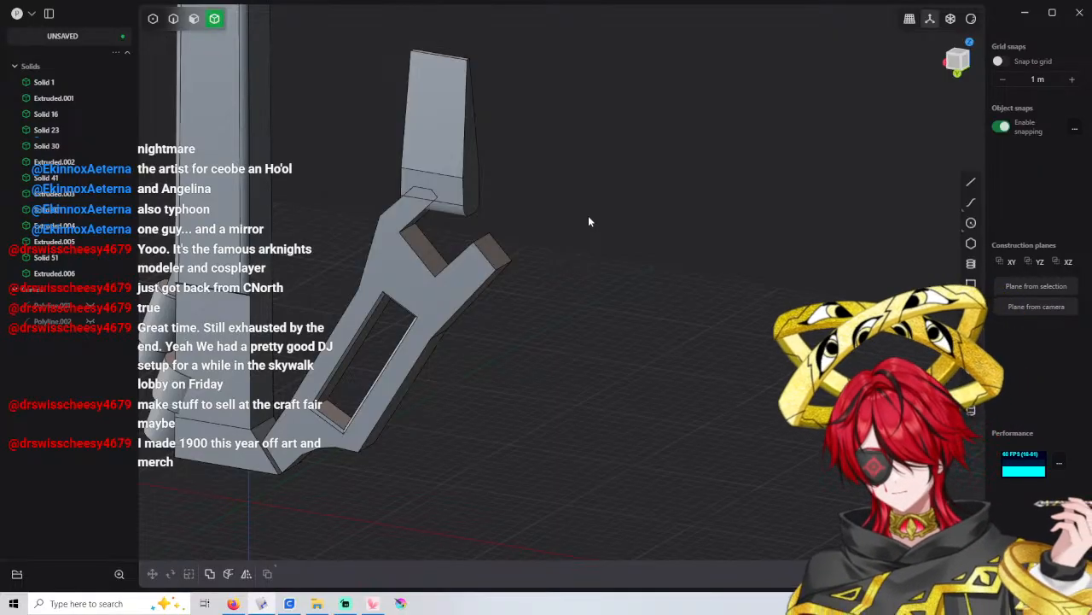
scroll(478, 226, "up", 3)
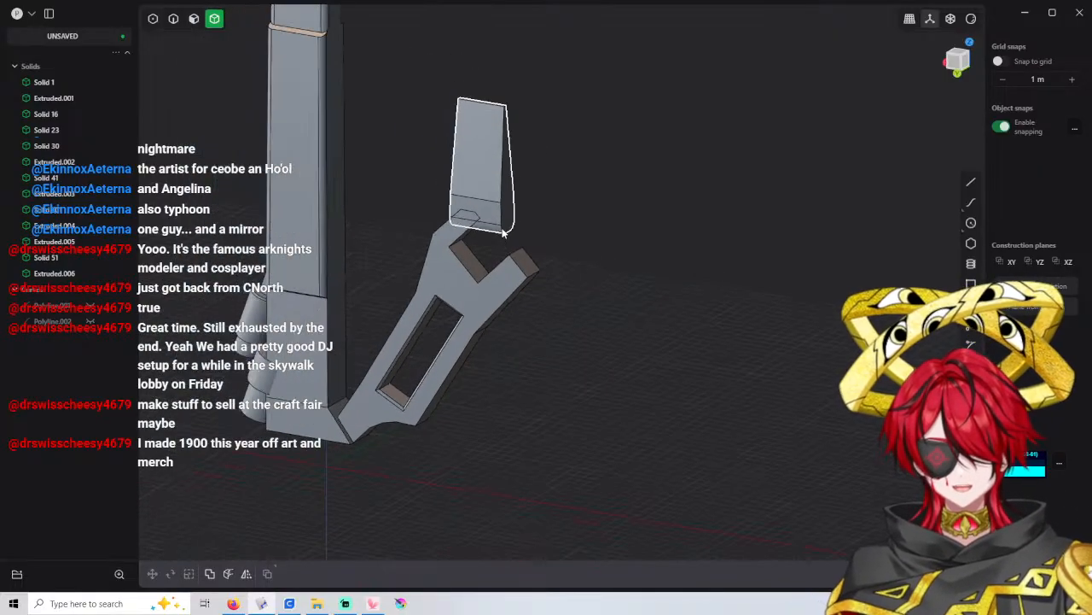
scroll(504, 232, "up", 2)
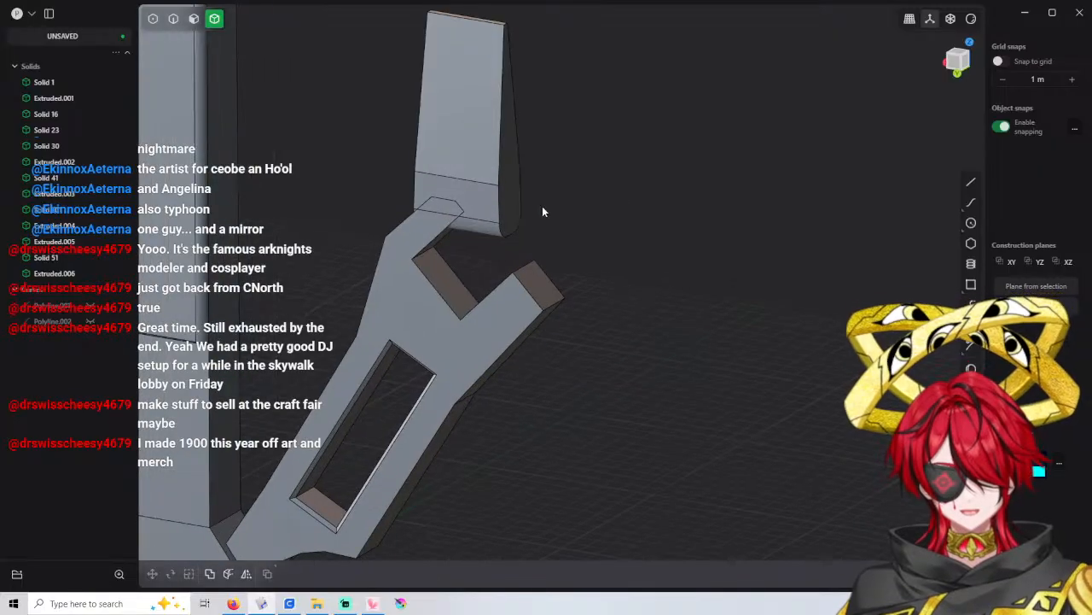
left_click(970, 223)
left_click(957, 74)
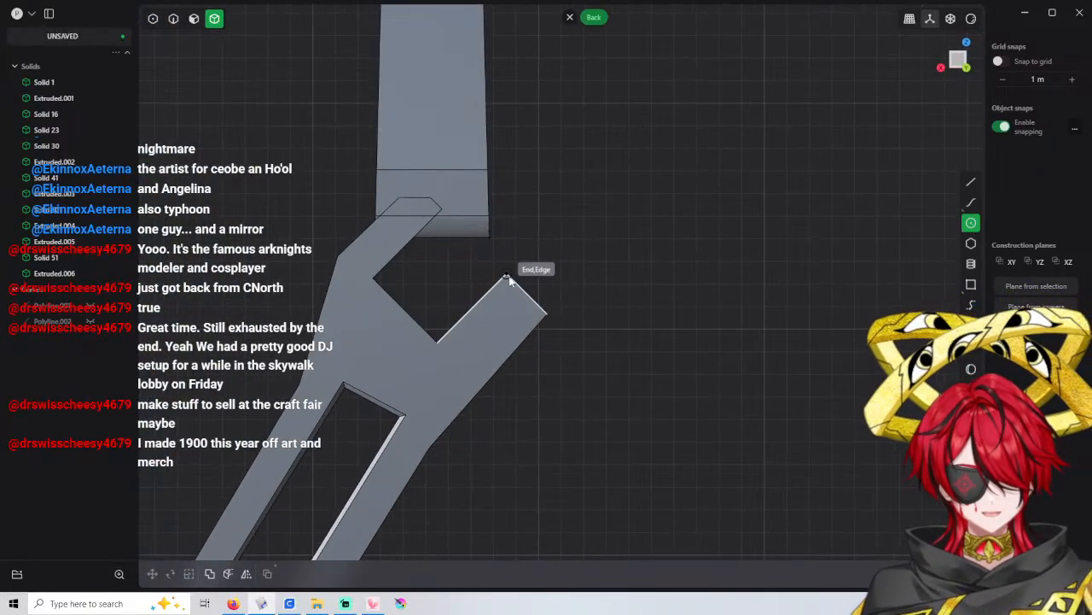
left_click(507, 275)
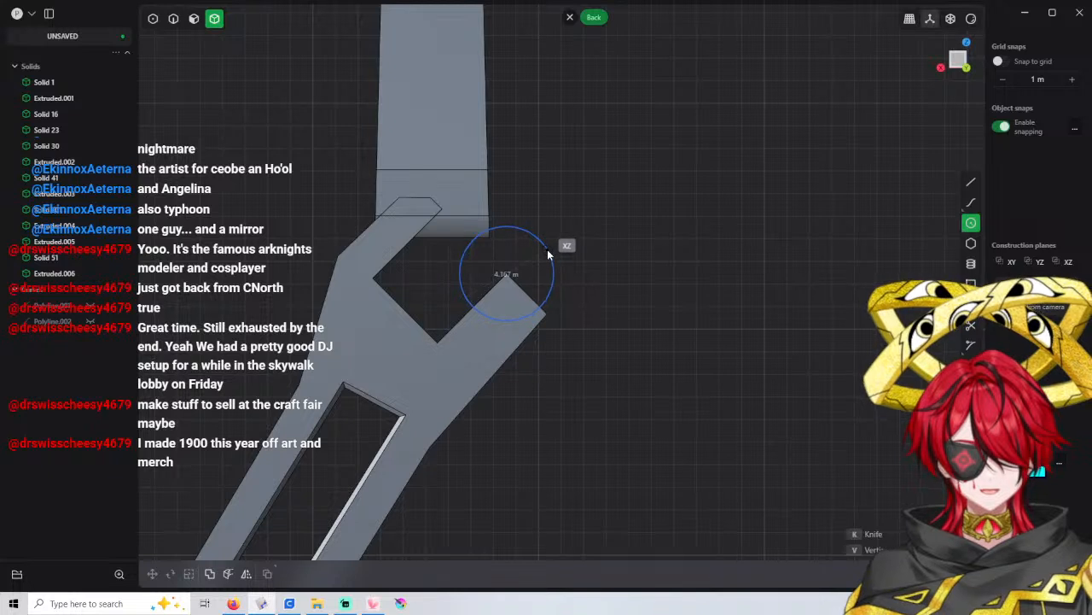
key("Tab")
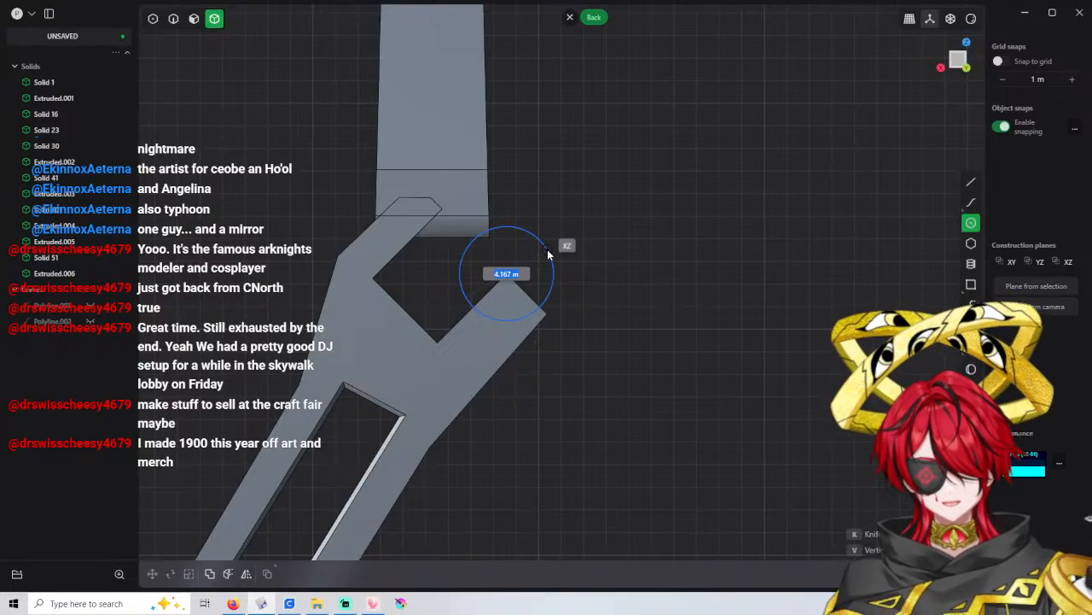
type("4.5")
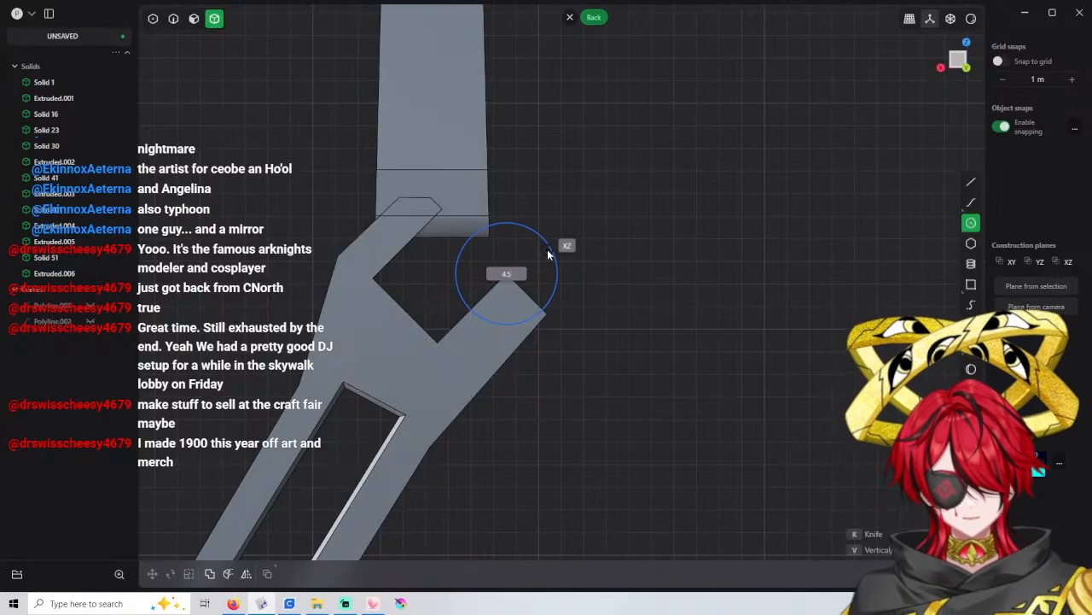
key("Return")
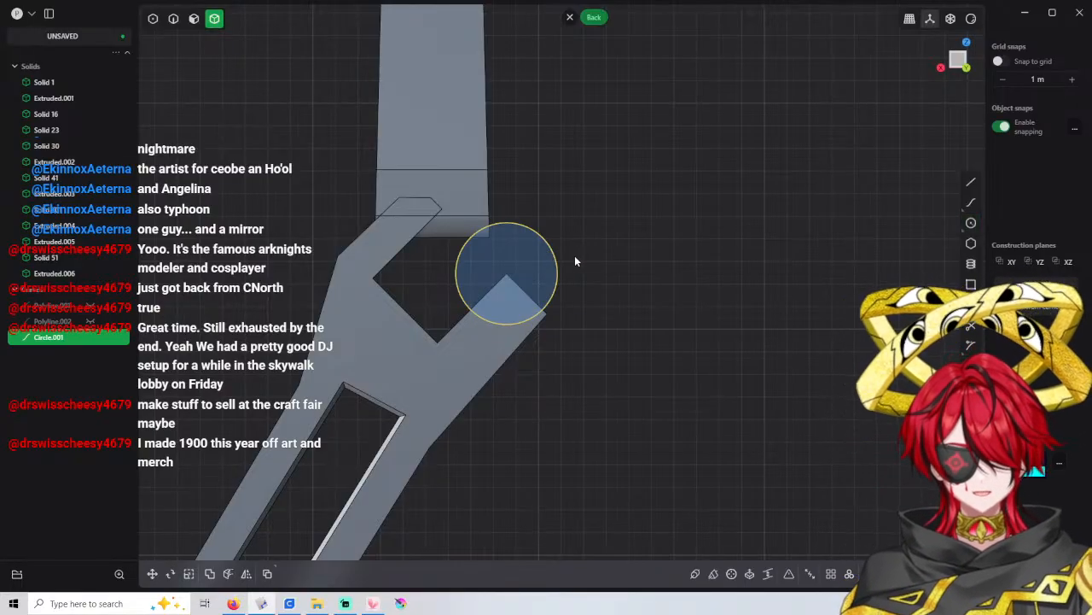
Extrude the circle through the lower prong into a cylinder that extends past the prong's side face
key("3")
middle_click_drag(547, 230, 499, 258)
left_click(531, 261)
key("e")
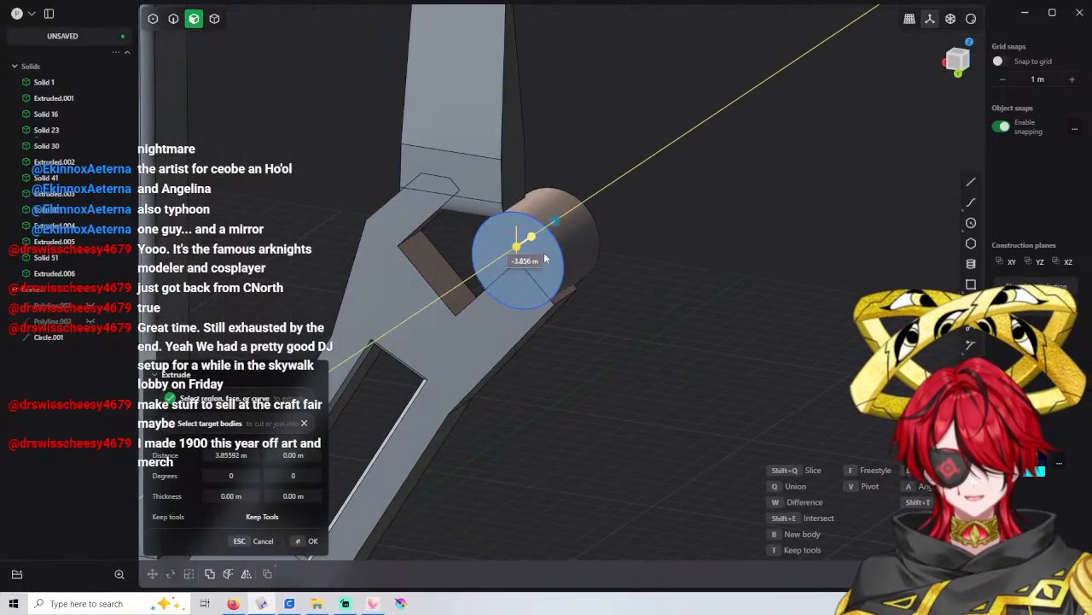
middle_click_drag(550, 257, 597, 279)
key("Return")
key("4")
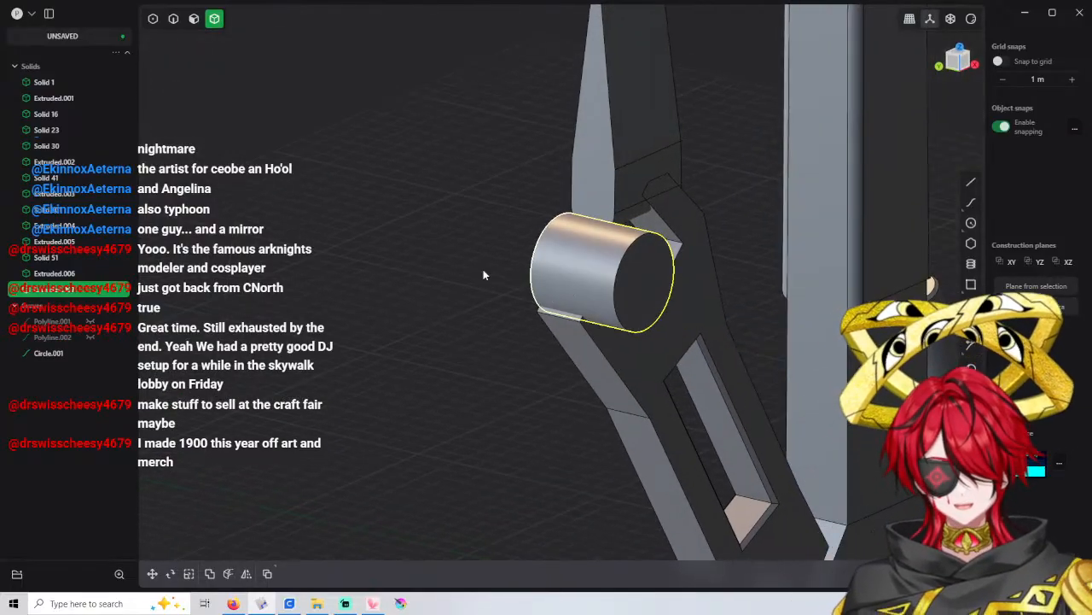
Cut the cylinder with the stock's side face and delete the piece protruding beyond it
key("c")
left_click(669, 343)
right_click(669, 343)
left_click(644, 285)
key("x")
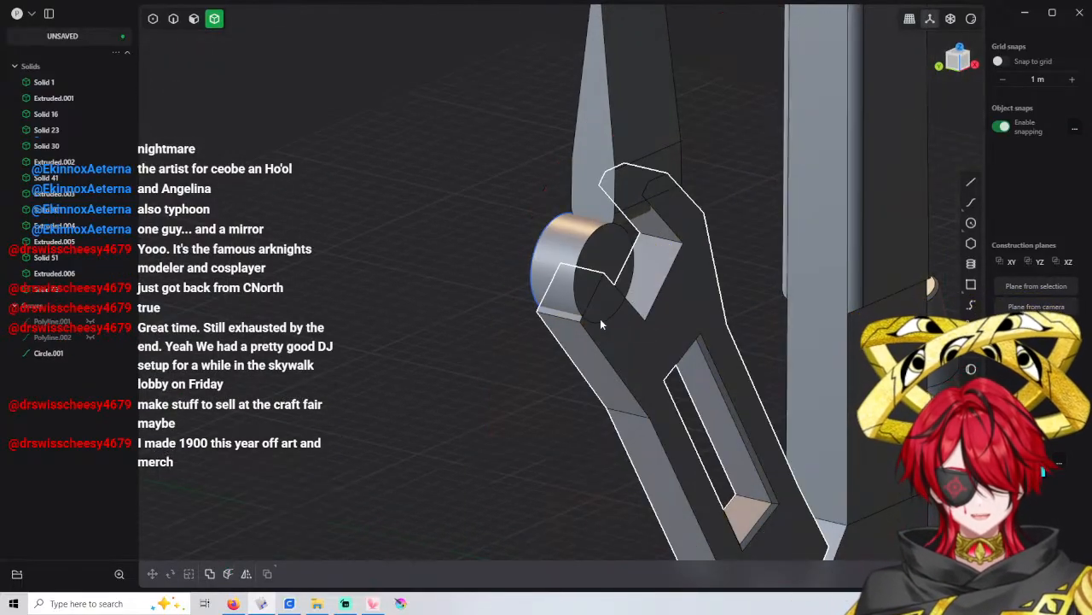
Delete the leftover circle curve, Circle.001, at the cylinder's outer end
middle_click_drag(533, 259, 575, 298)
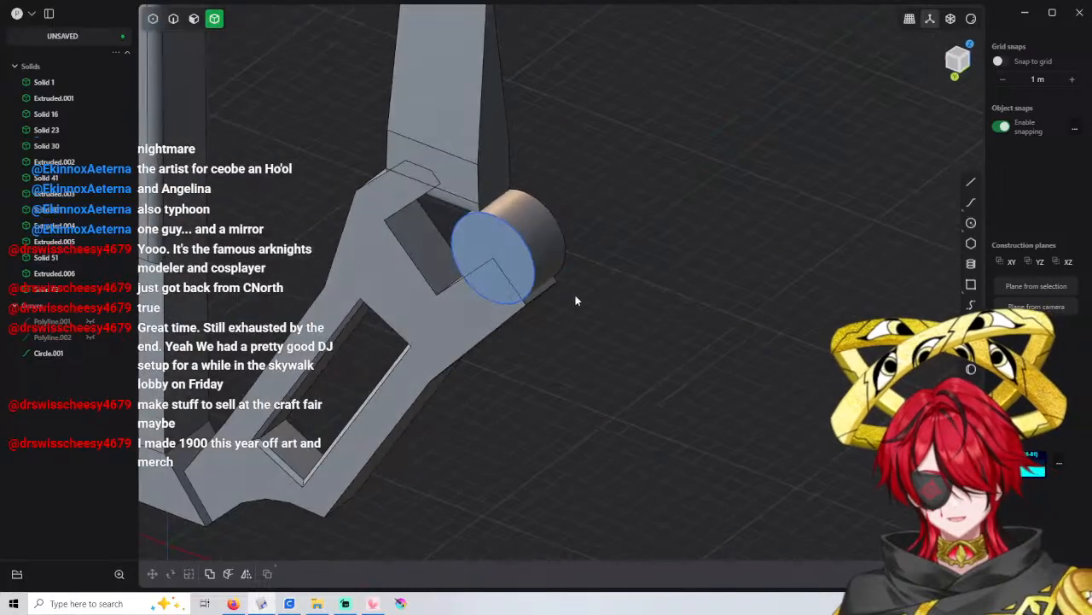
left_click(58, 353)
key("x")
Offset the cylinder's end faces outward so they stand slightly proud of the stock's sides
key("3")
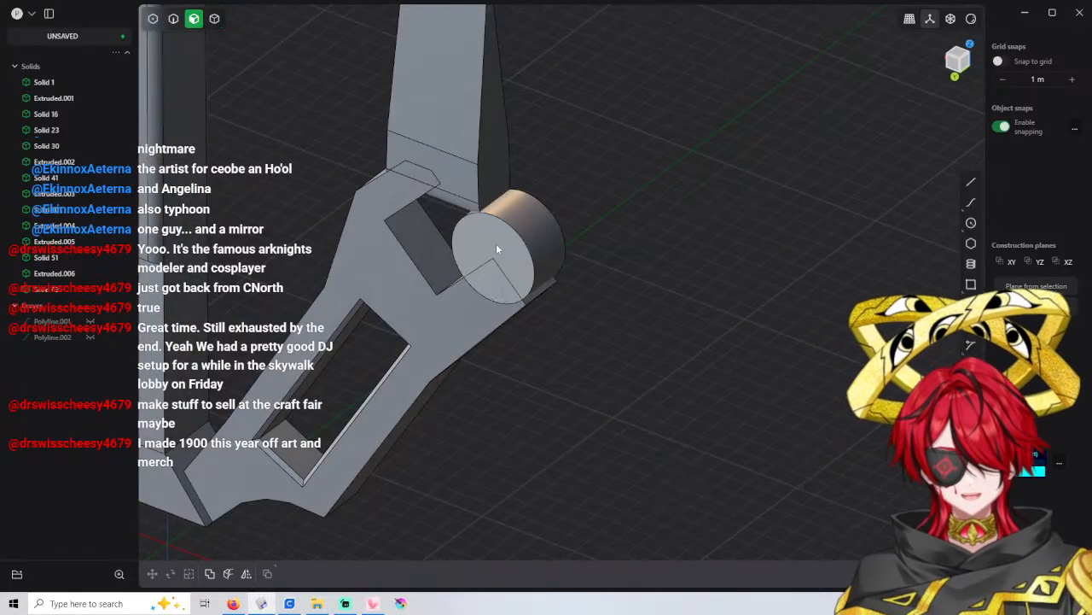
left_click(499, 245)
middle_click_drag(515, 258, 581, 230)
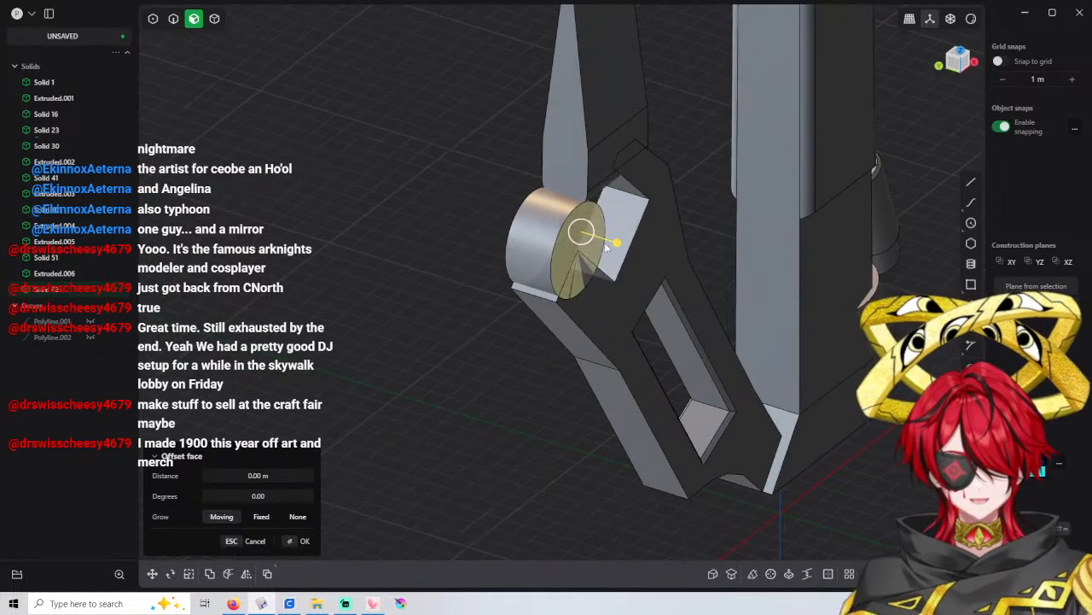
left_click_drag(606, 246, 666, 264)
left_click(285, 474)
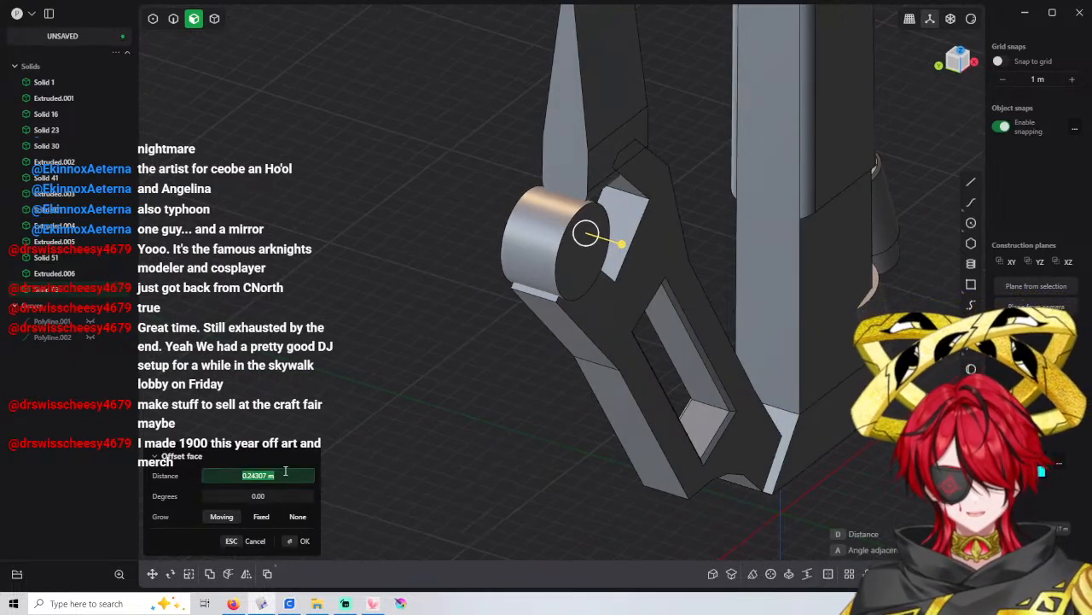
type("0")
key("Return")
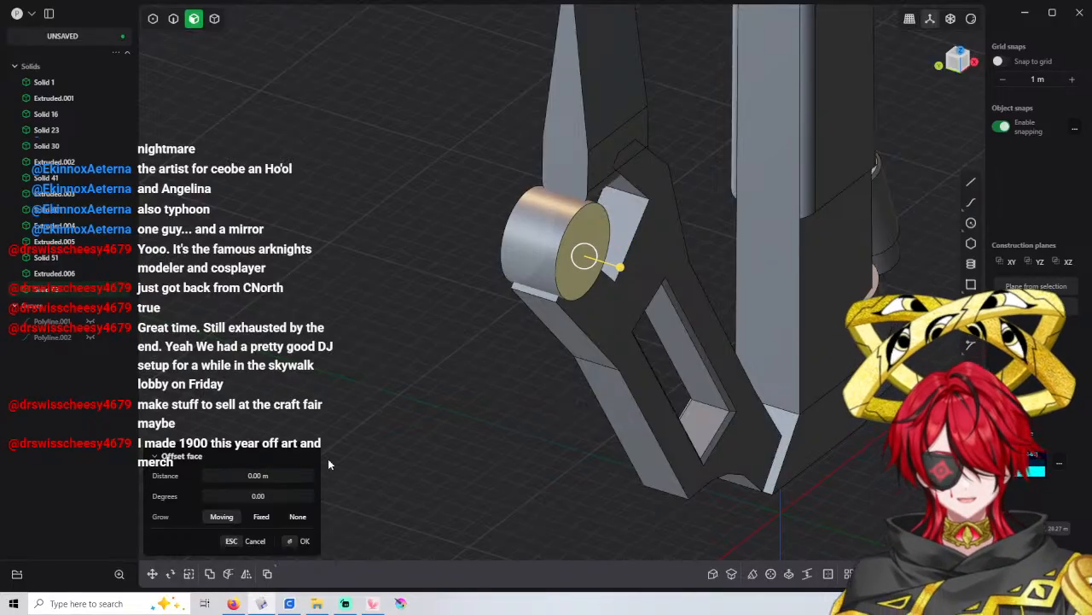
left_click(489, 252)
Draw a 3.5 m circle centred on the cylinder's end face
scroll(493, 193, "up", 2)
middle_click_drag(586, 205, 537, 181)
left_click(972, 224)
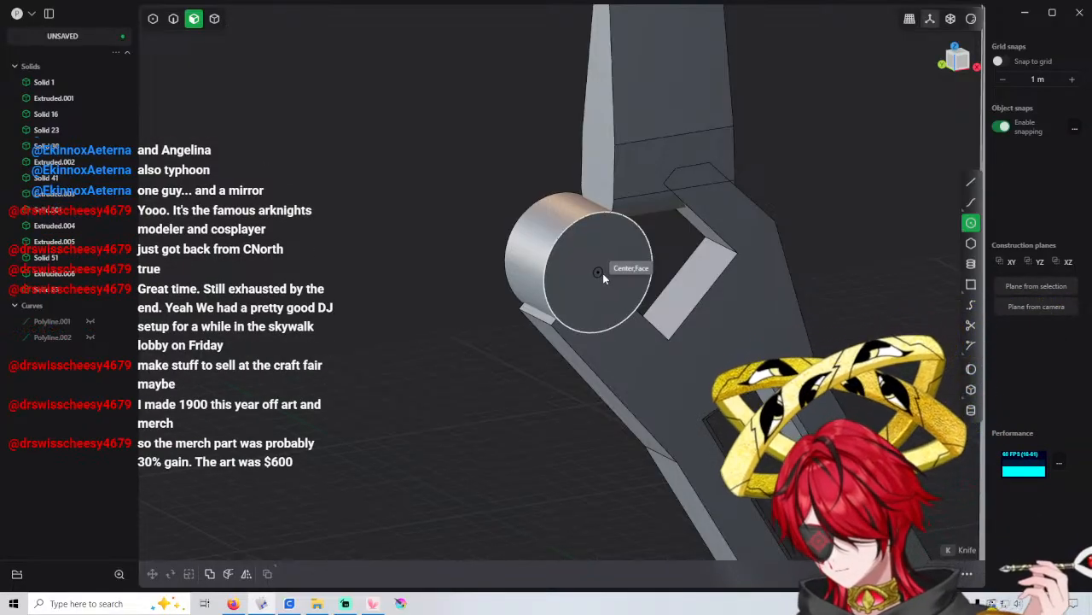
left_click(601, 273)
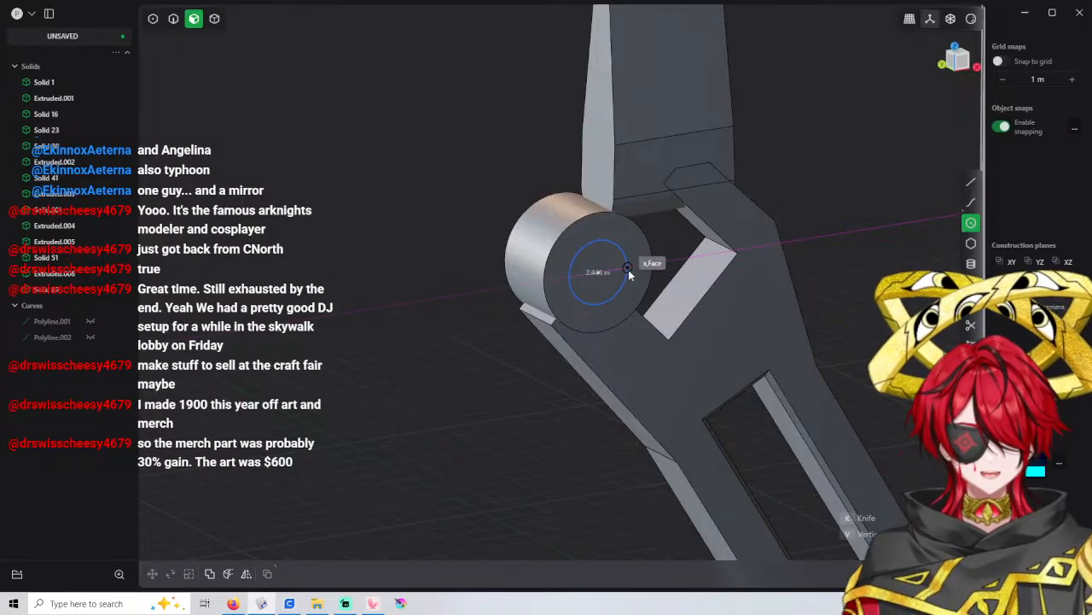
key("Tab")
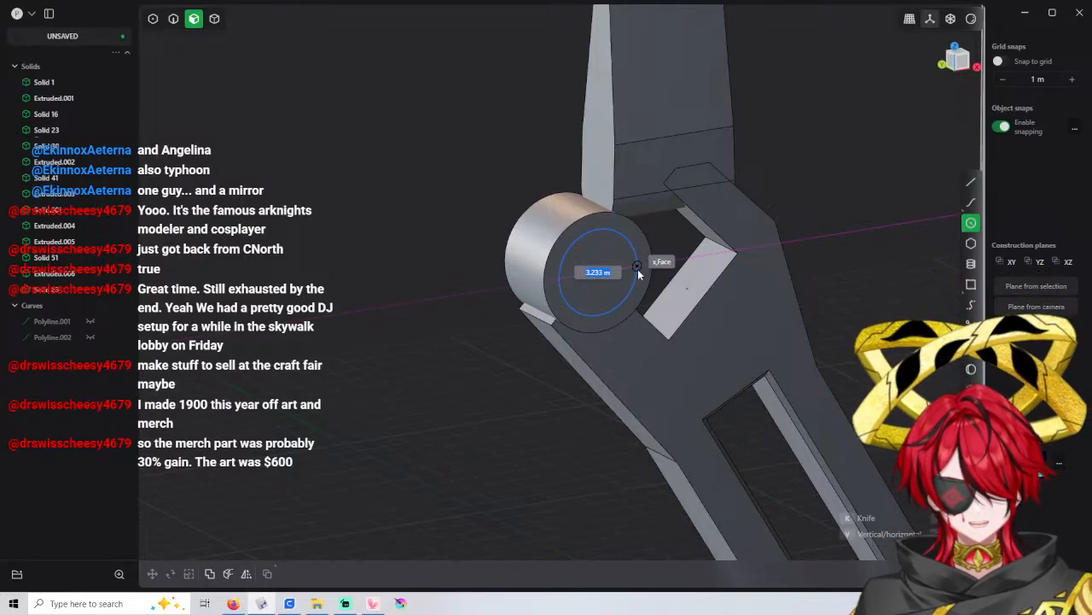
type("3.5")
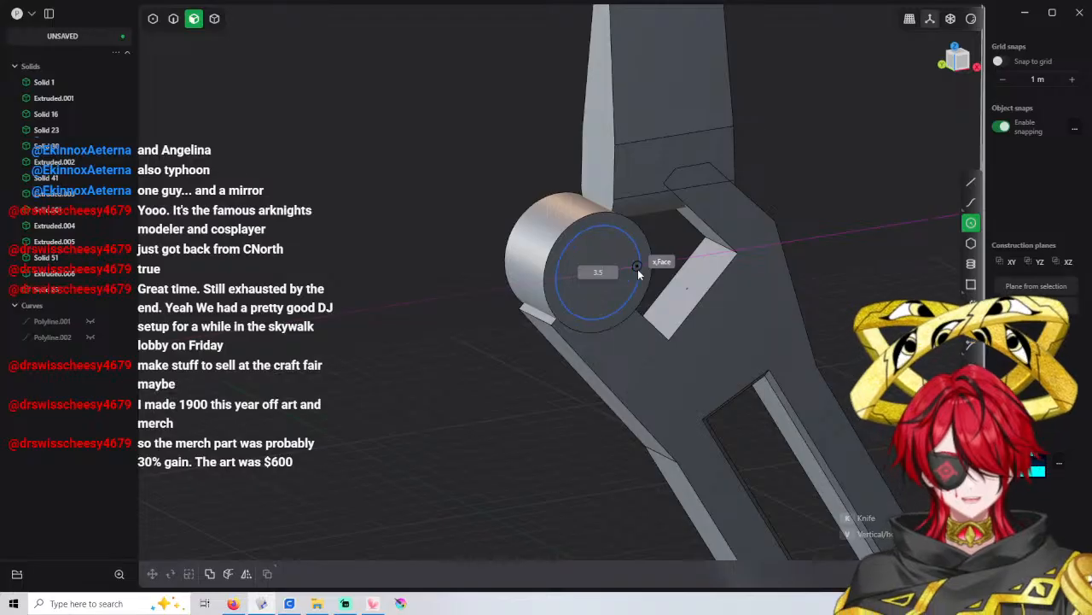
key("Return")
Extrude the circle 0.40 m with the cylinder as target body, cutting a round recess into its end face
left_click(603, 279)
key("e")
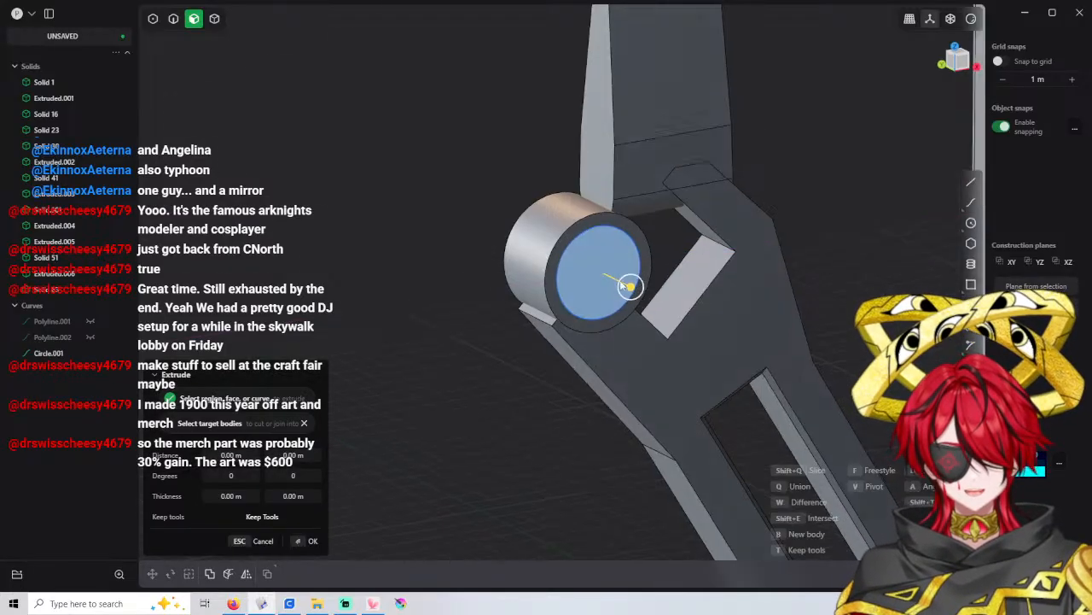
middle_click_drag(615, 282, 653, 296)
left_click_drag(652, 295, 645, 290)
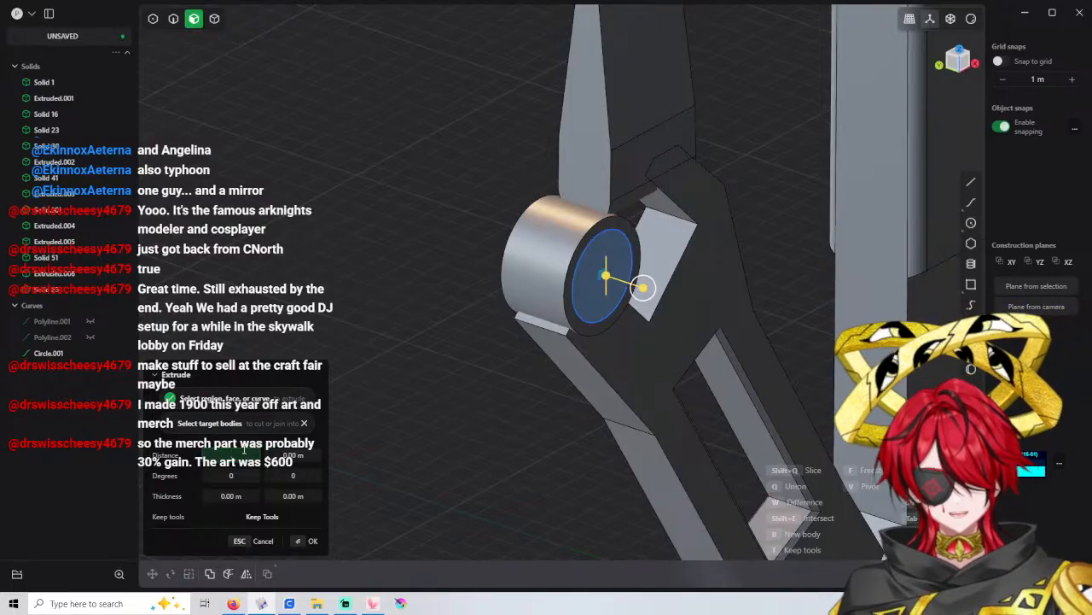
type(".4")
key("Return")
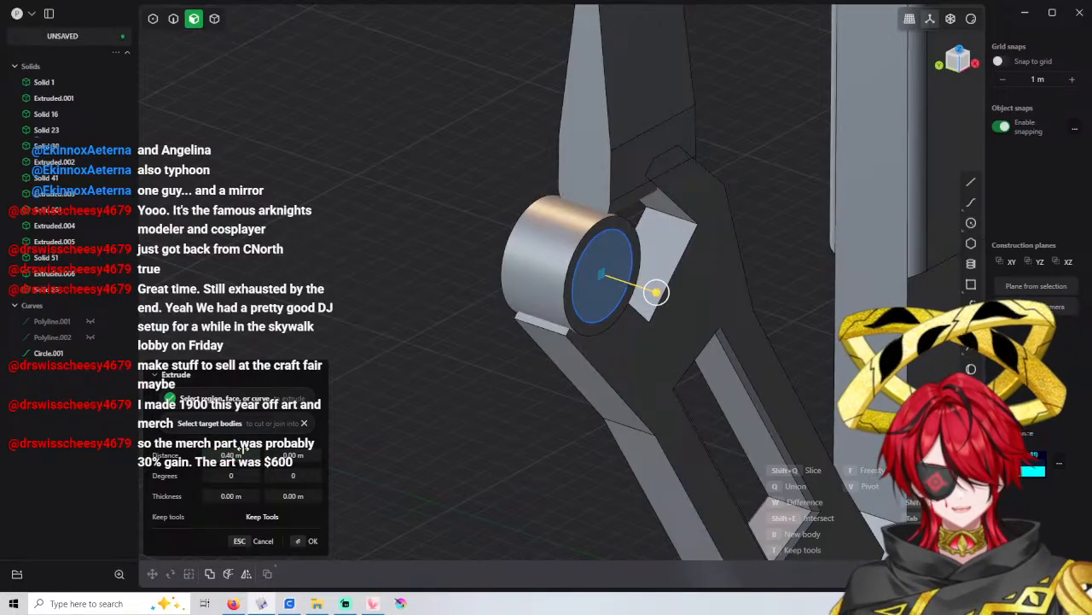
left_click(266, 424)
left_click(536, 280)
right_click(536, 282)
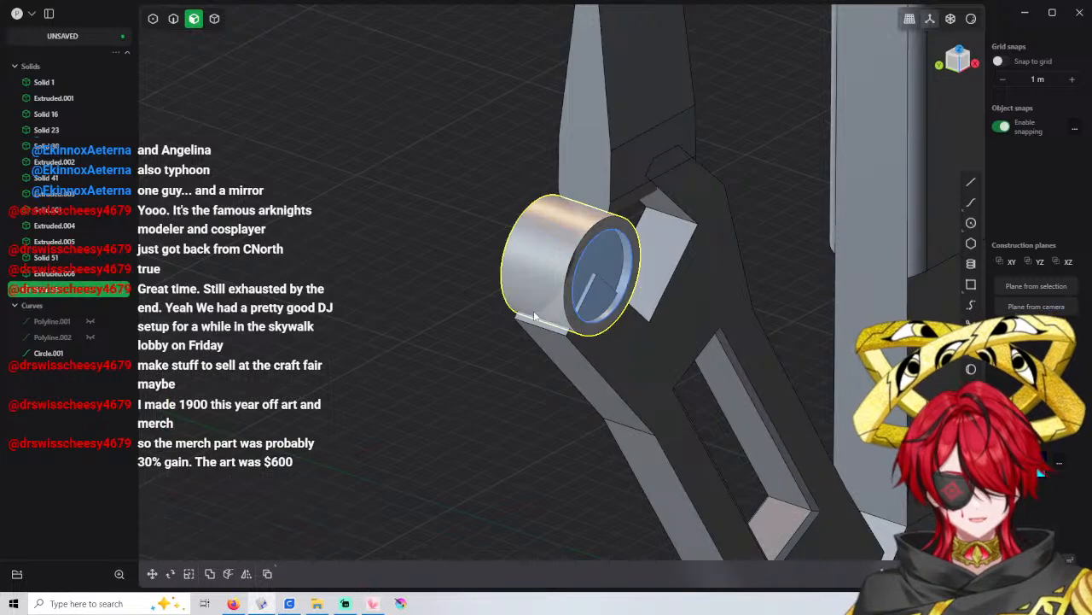
Extrude the same circle 0.40 m into a separate disc filling the recess, and delete the circle curve, Circle.001
mouse_move(609, 316)
middle_mouse_down()
mouse_move(556, 297)
mouse_move(599, 313)
middle_mouse_up()
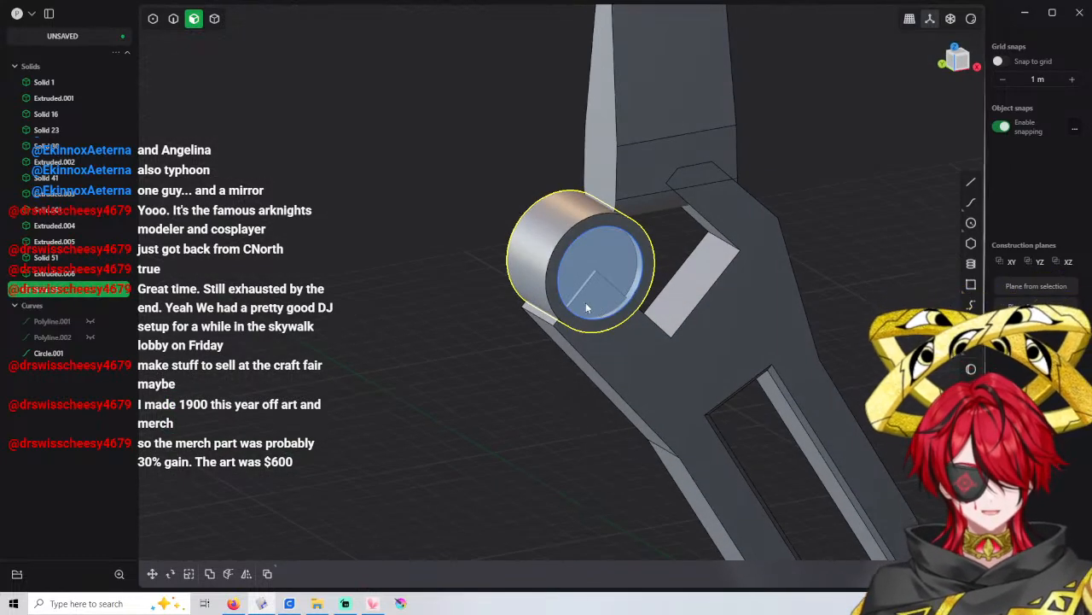
key("e")
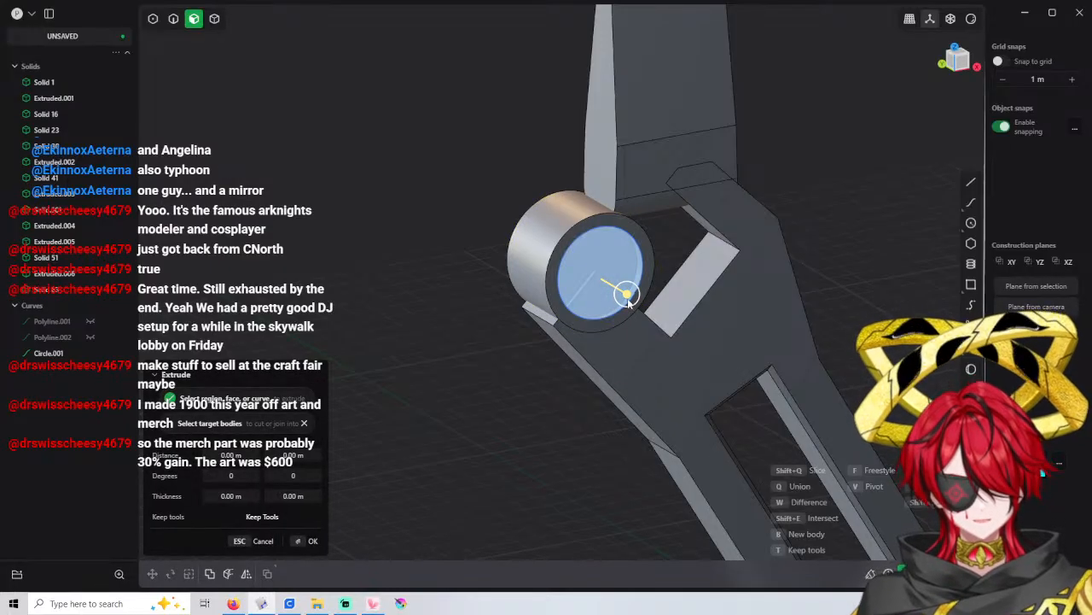
key("Escape")
key("e")
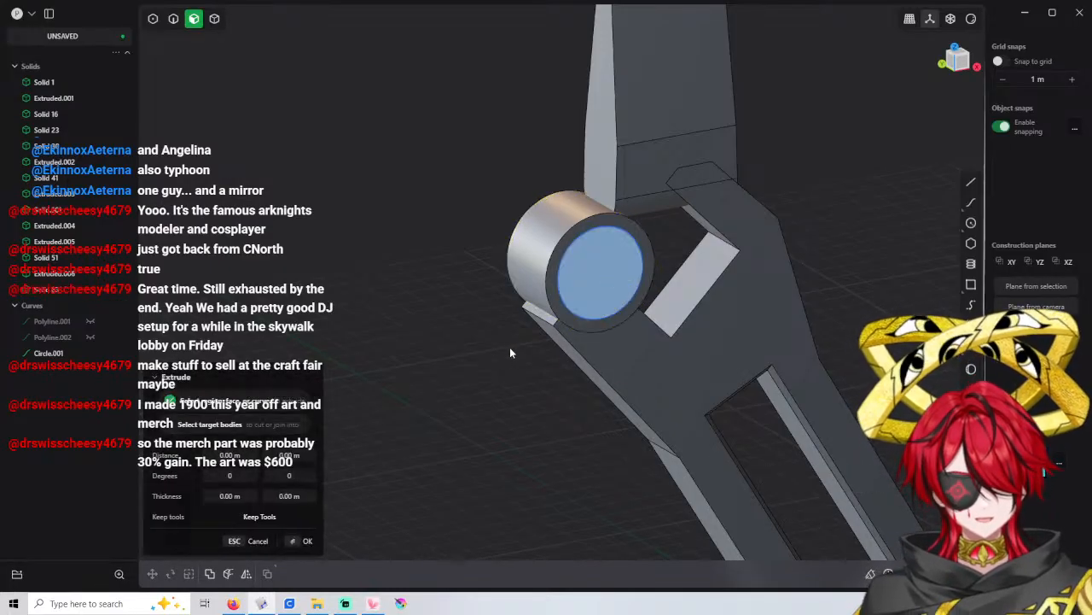
key("Escape")
key("e")
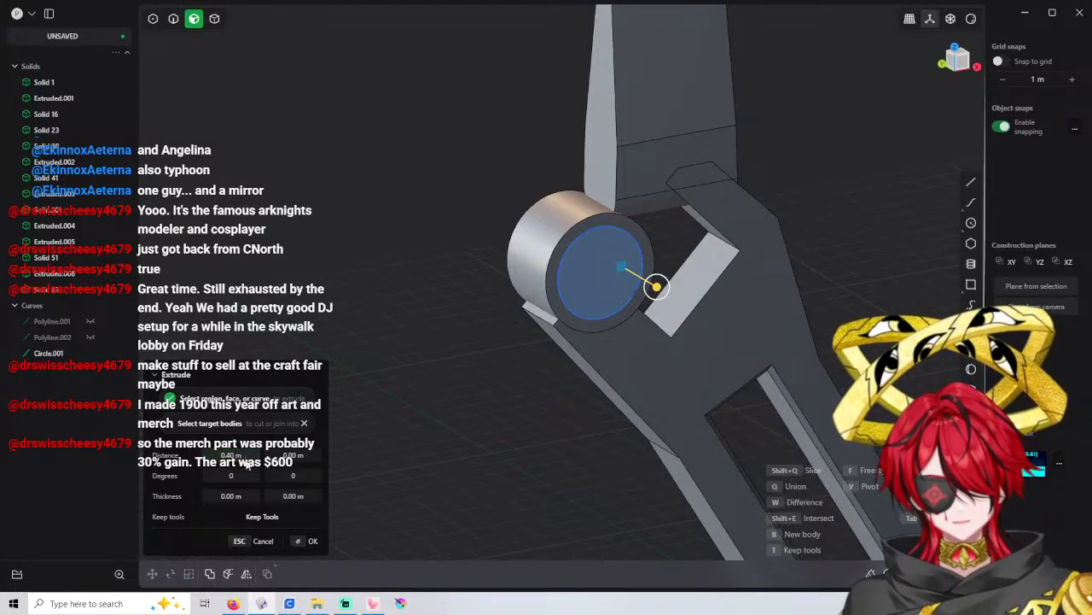
key("Return")
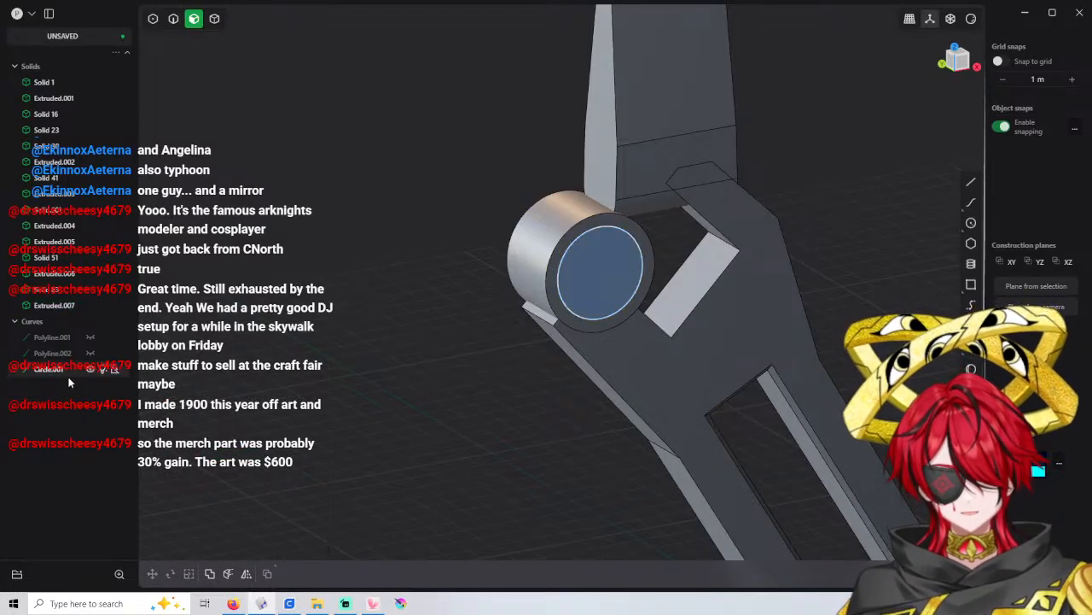
left_click(96, 370)
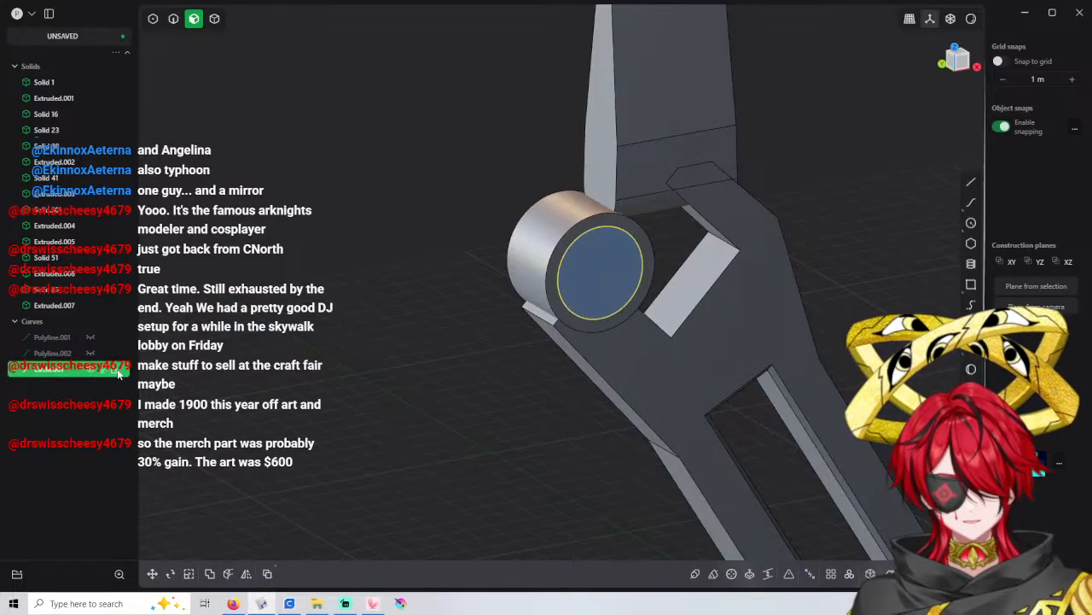
key("Delete")
Mirror the disc, Extruded.007, along the Y axis to the cylinder's opposite end
left_click(65, 312)
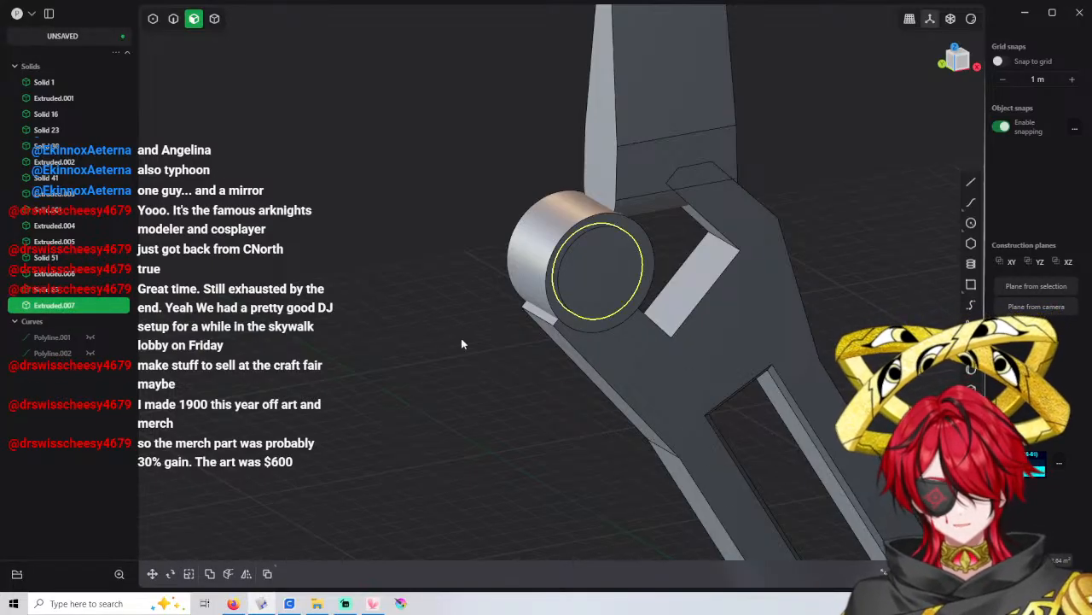
key("alt+x")
middle_click_drag(587, 340, 802, 333)
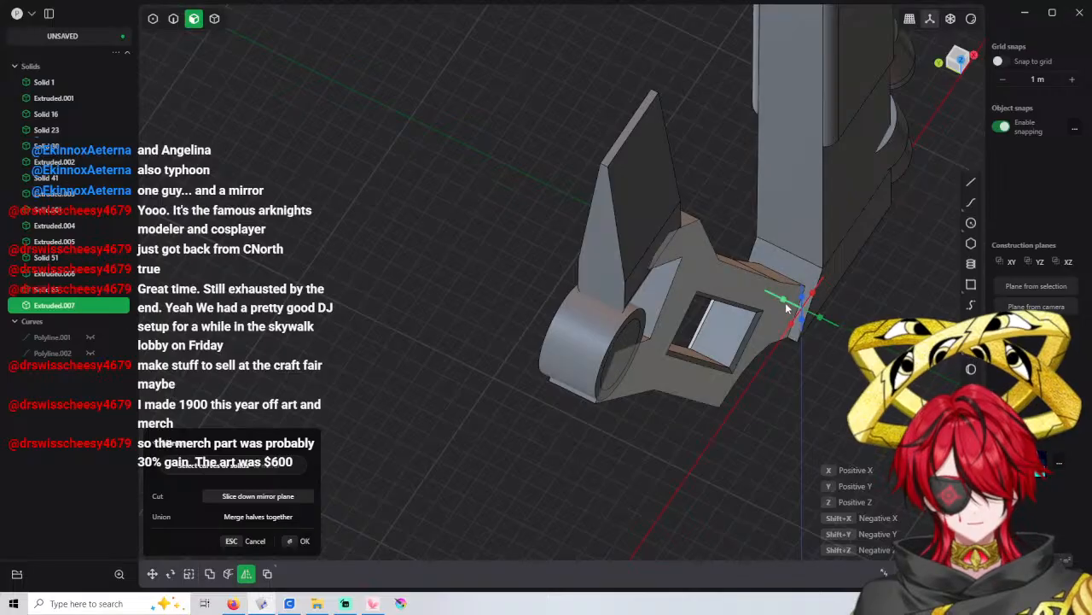
left_click(784, 301)
right_click(780, 300)
Duplicate both discs in place at the two ends of the cylinder
middle_click_drag(413, 336, 629, 257)
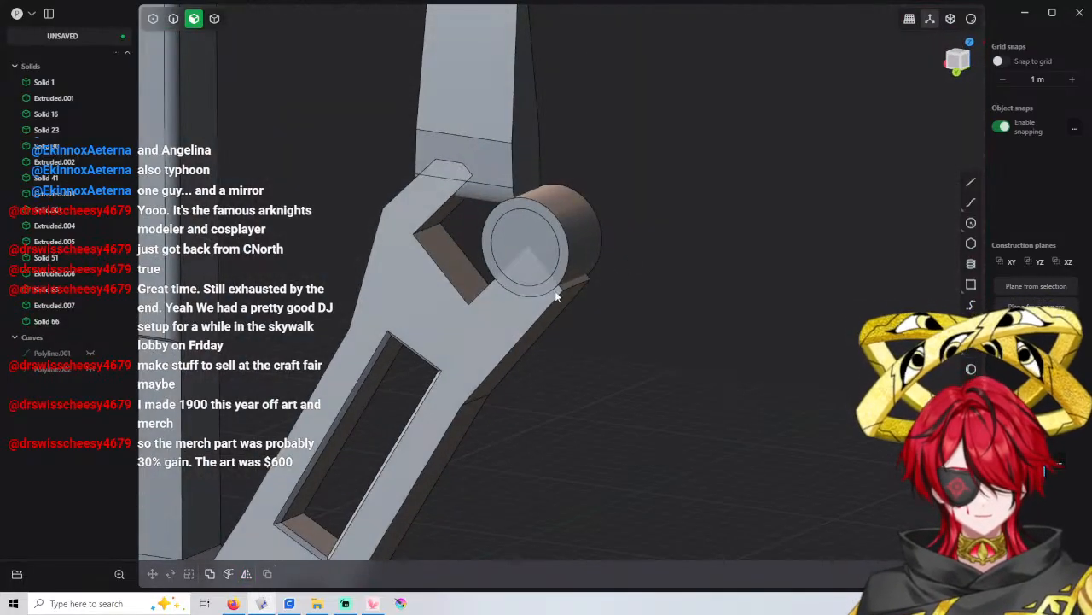
key("4")
left_click(543, 251)
middle_click_drag(543, 251, 628, 271)
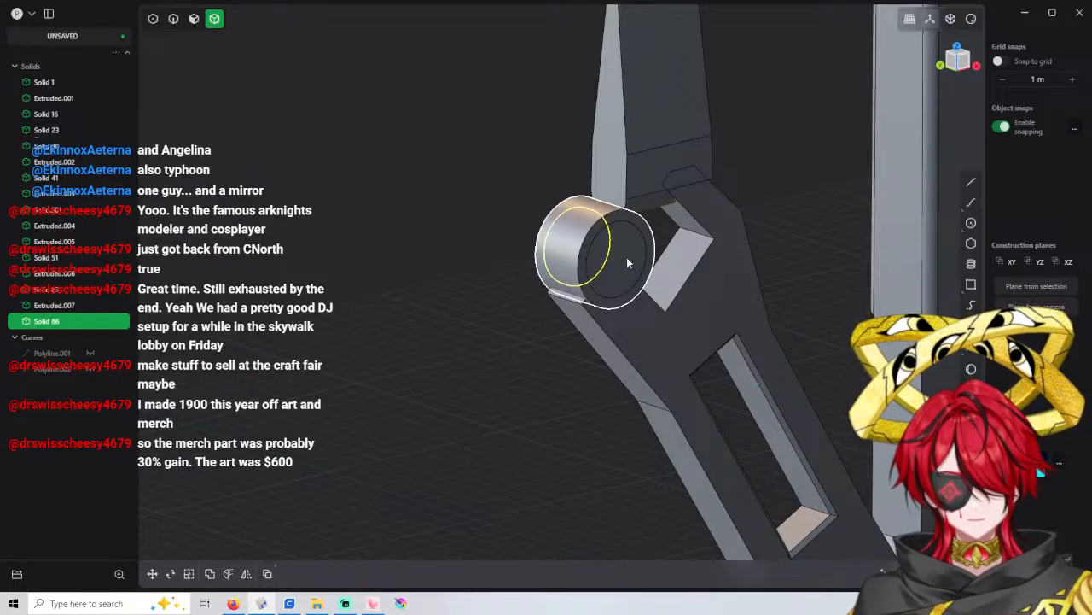
scroll(627, 256, "up", 5)
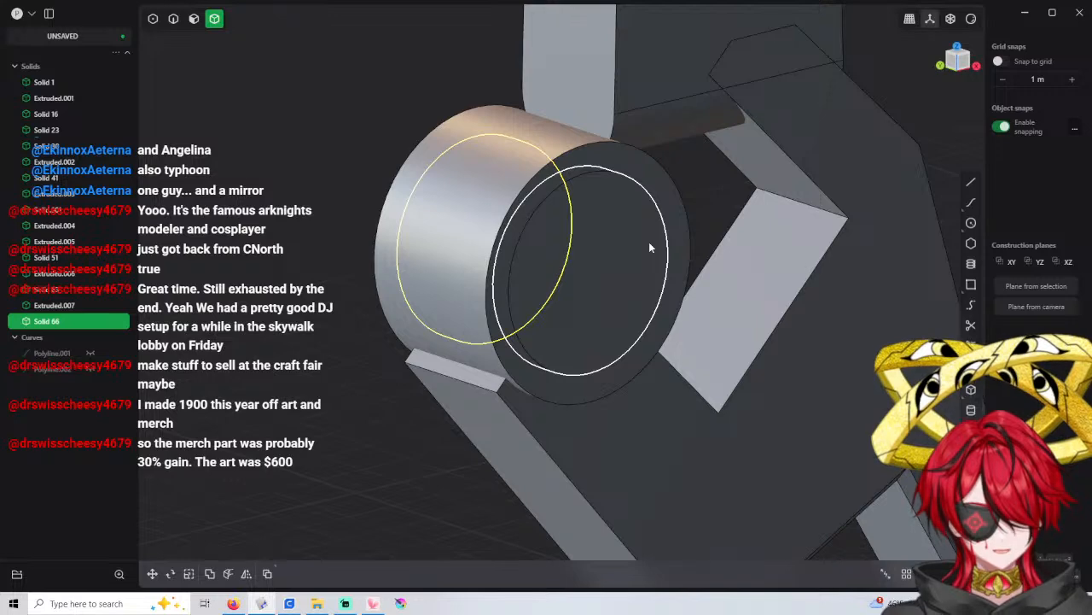
left_click(649, 248, "shift")
key("shift+d")
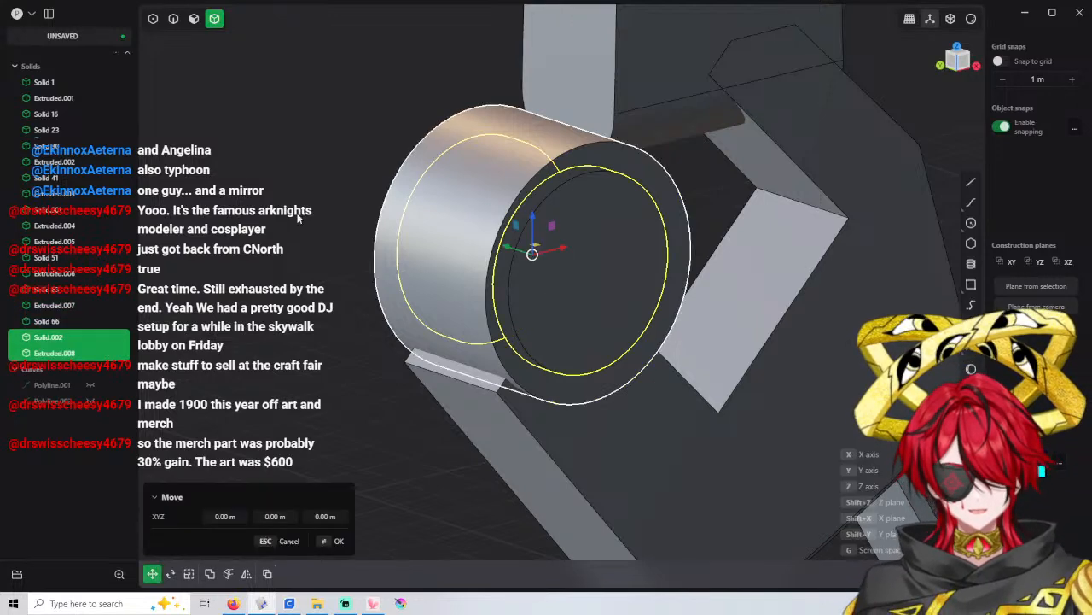
key("Escape")
key("Escape")
Subtract one pair of discs from the cylinder with a Boolean difference, and hide the cylinder
left_click(475, 175)
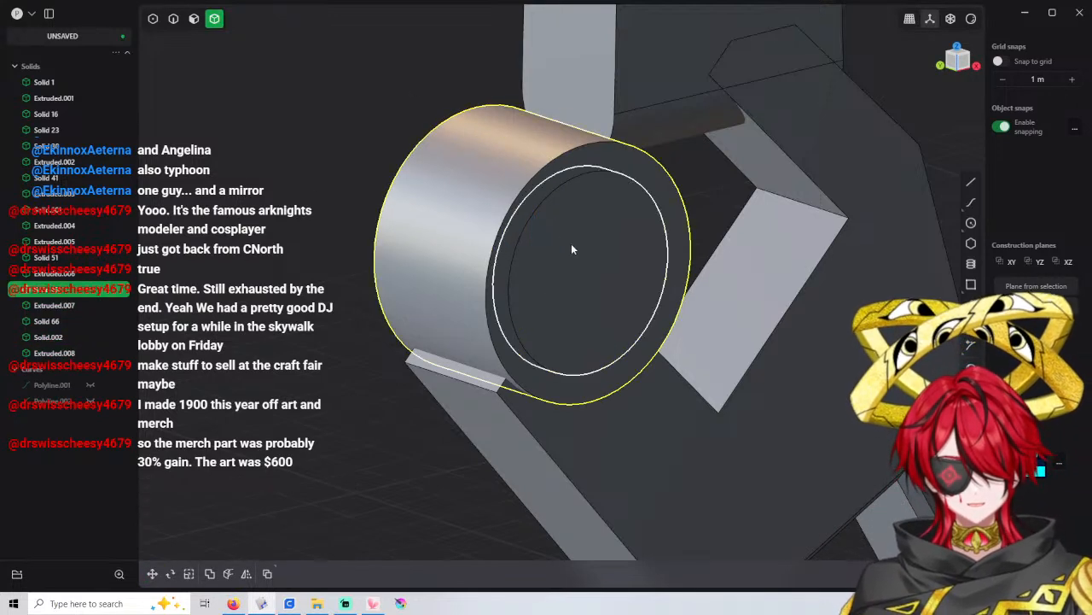
key("q")
middle_click_drag(600, 242, 318, 278)
left_click(314, 277)
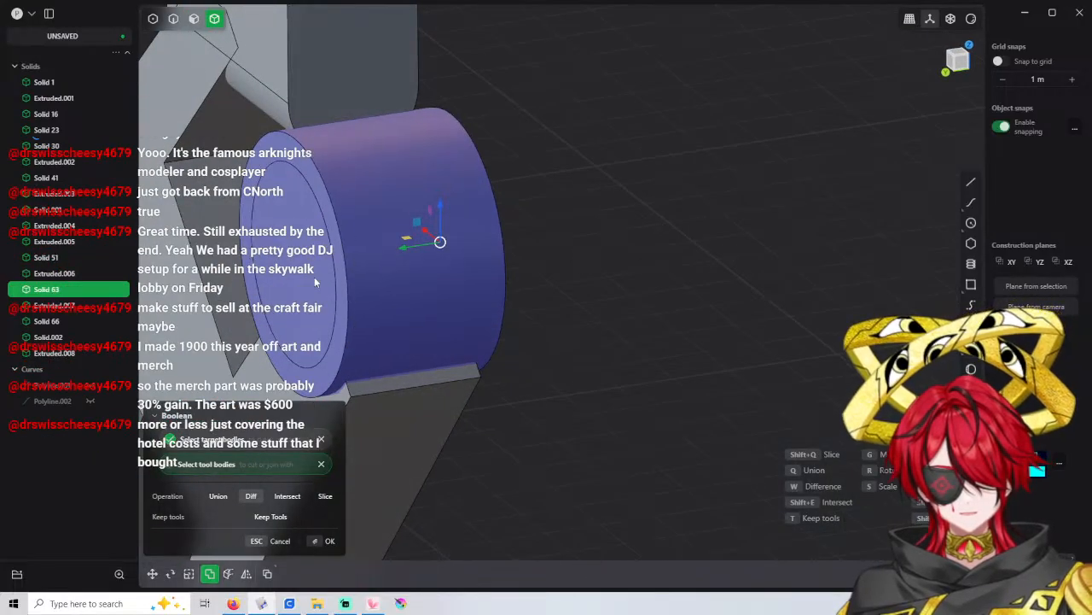
key("h")
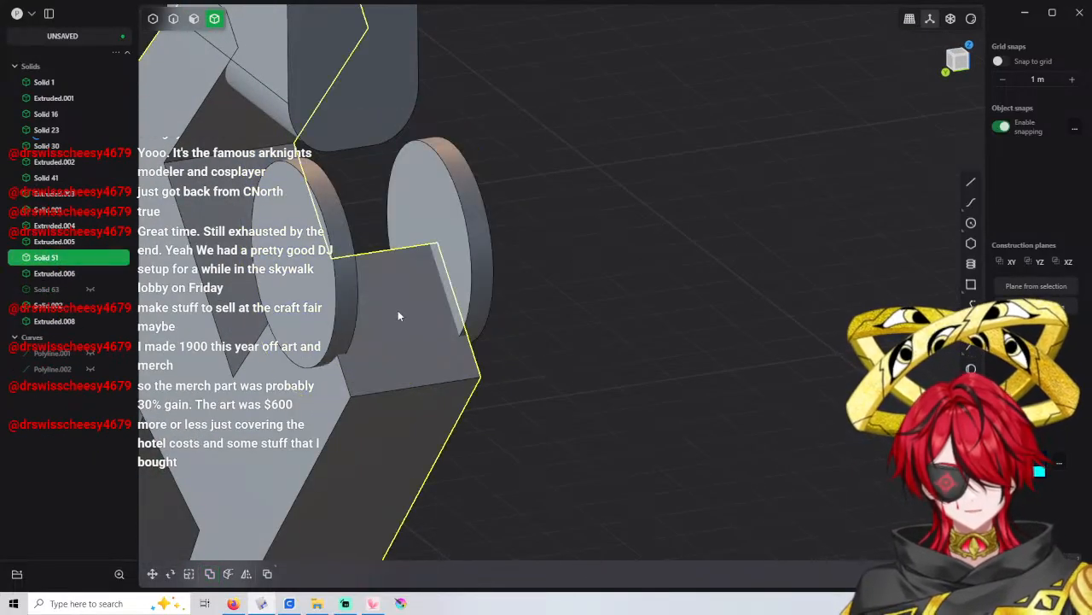
Subtract the two remaining discs from the stock's lower prong with a Boolean difference, notching both of its sides
left_click(397, 310)
key("q")
key("Escape")
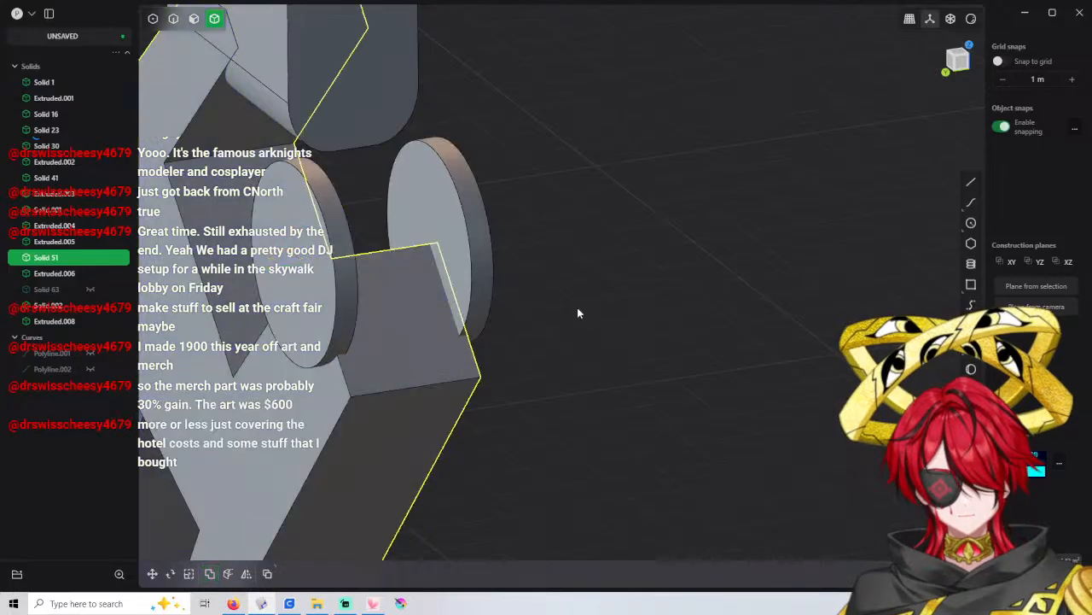
key("Escape")
left_click(390, 343)
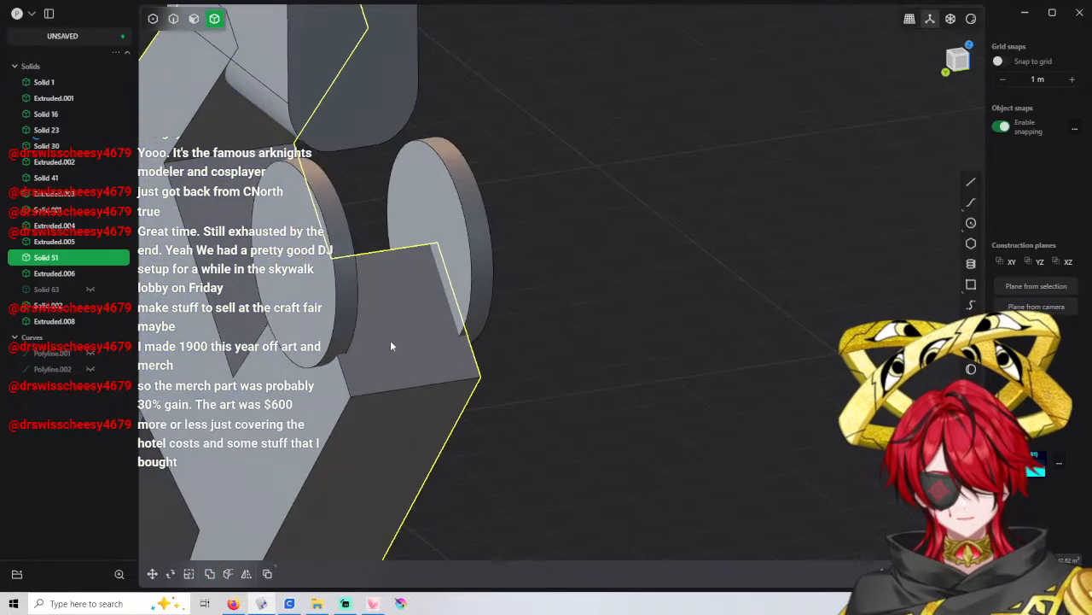
key("q")
left_click(339, 307)
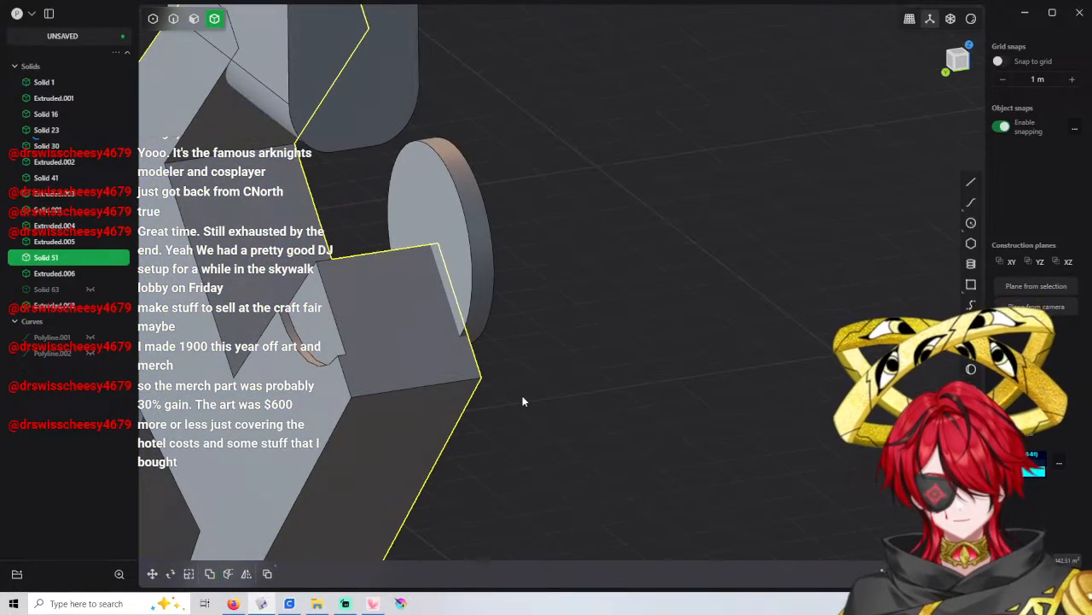
left_click(459, 272)
key("Return")
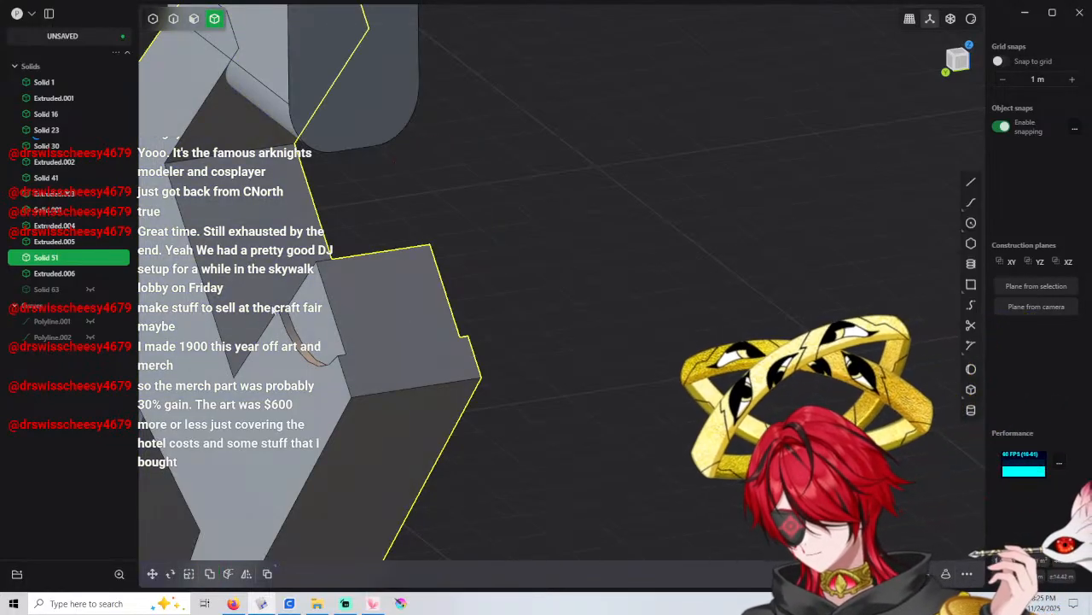
Unhide the cylinder, Solid 63, at the end of the lower prong and clear the selection
scroll(269, 309, "down", 2)
middle_click_drag(331, 298, 548, 304, "shift")
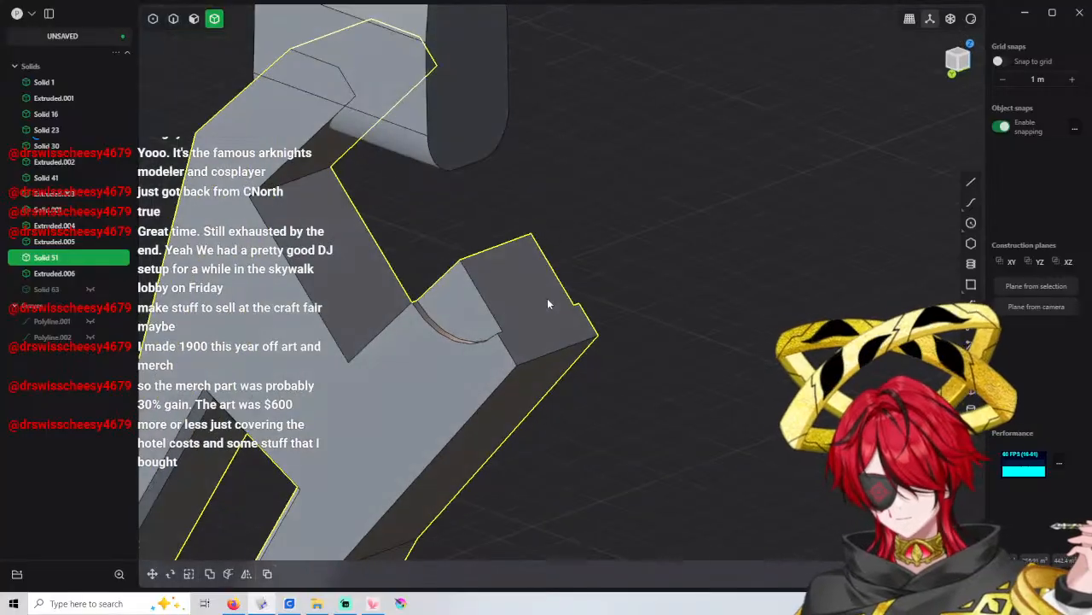
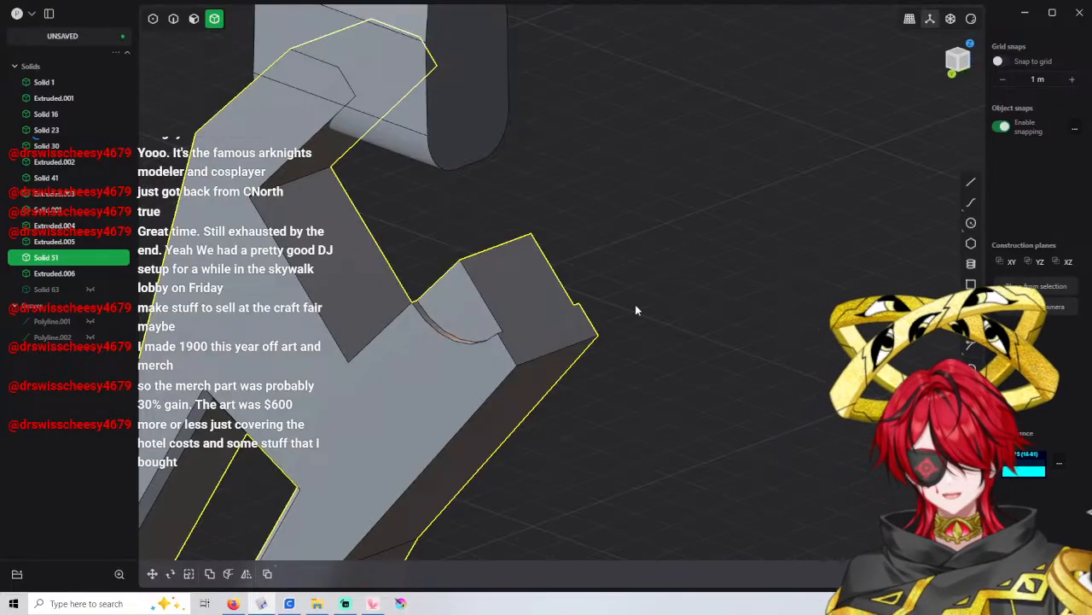
left_click(91, 289)
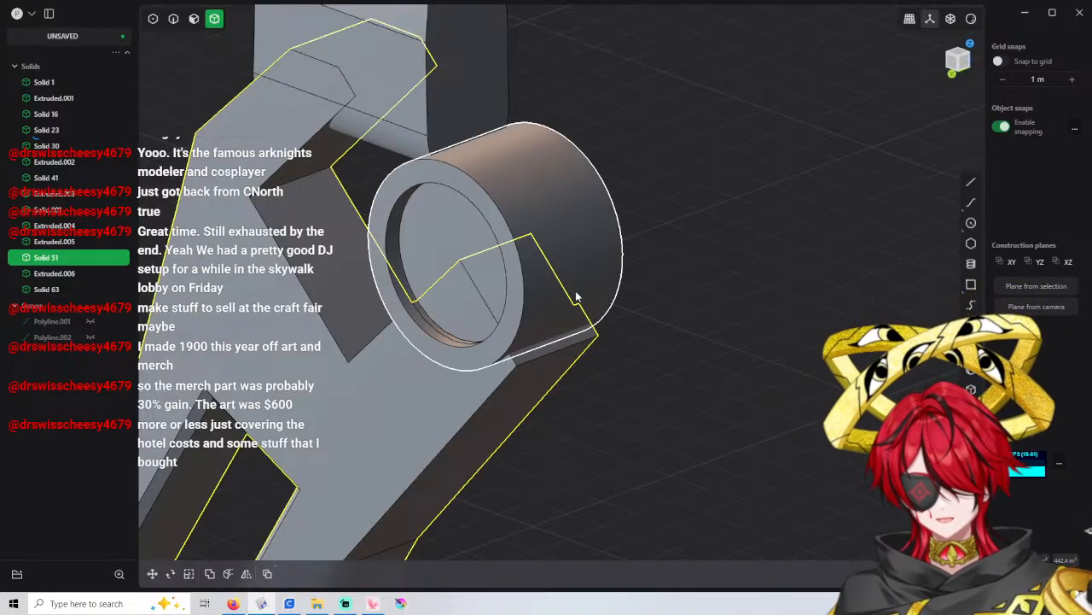
left_click(711, 193)
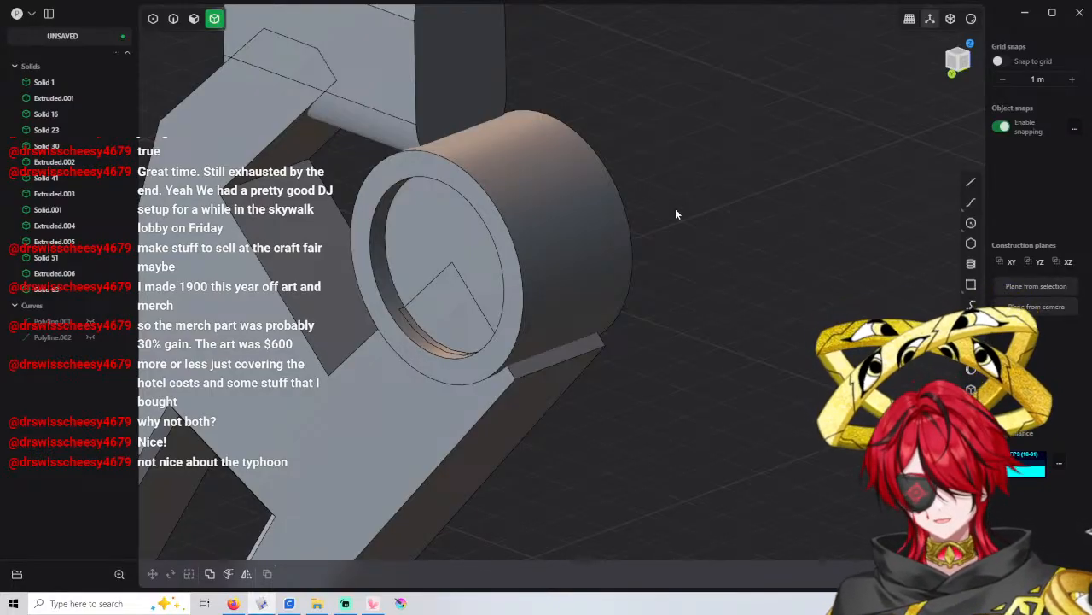
Examine the recessed cylinder and how it sits on the stock's lower prong from several angles
scroll(539, 262, "down", 3)
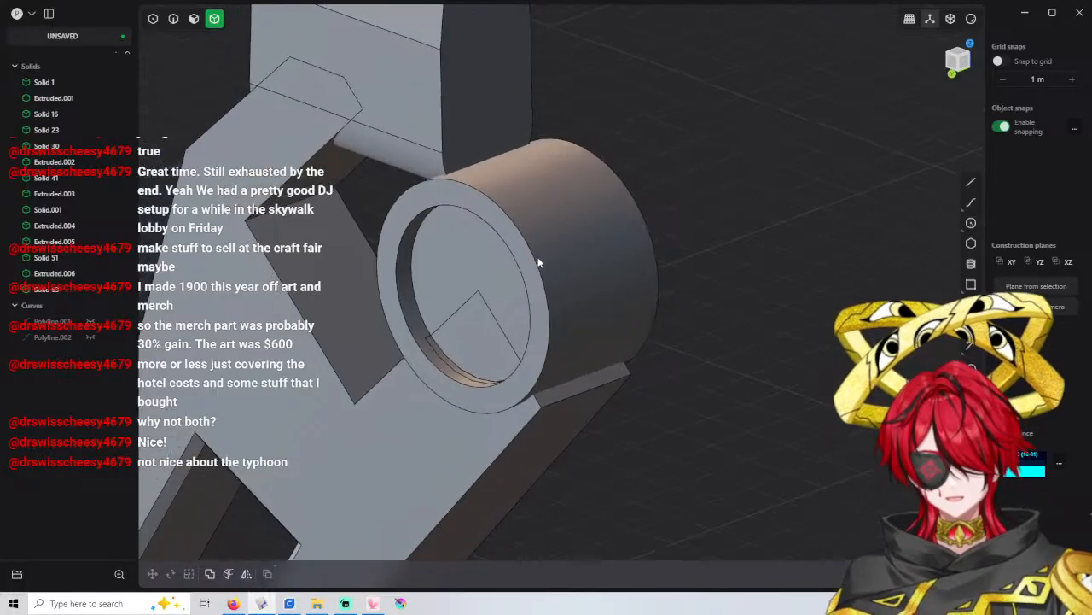
right_click_drag(490, 217, 536, 263)
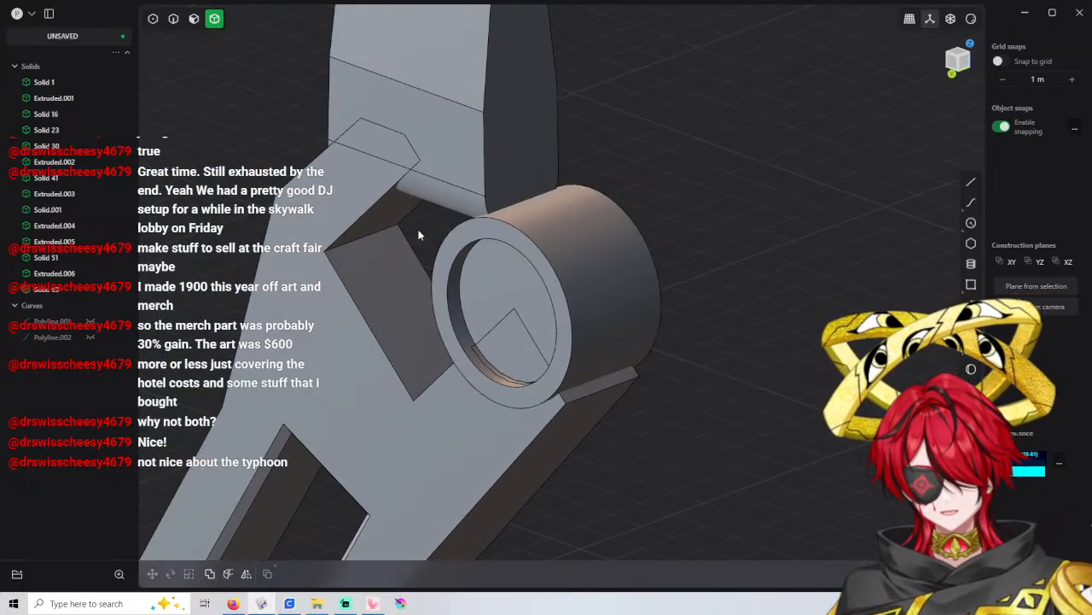
right_click_drag(428, 236, 464, 227)
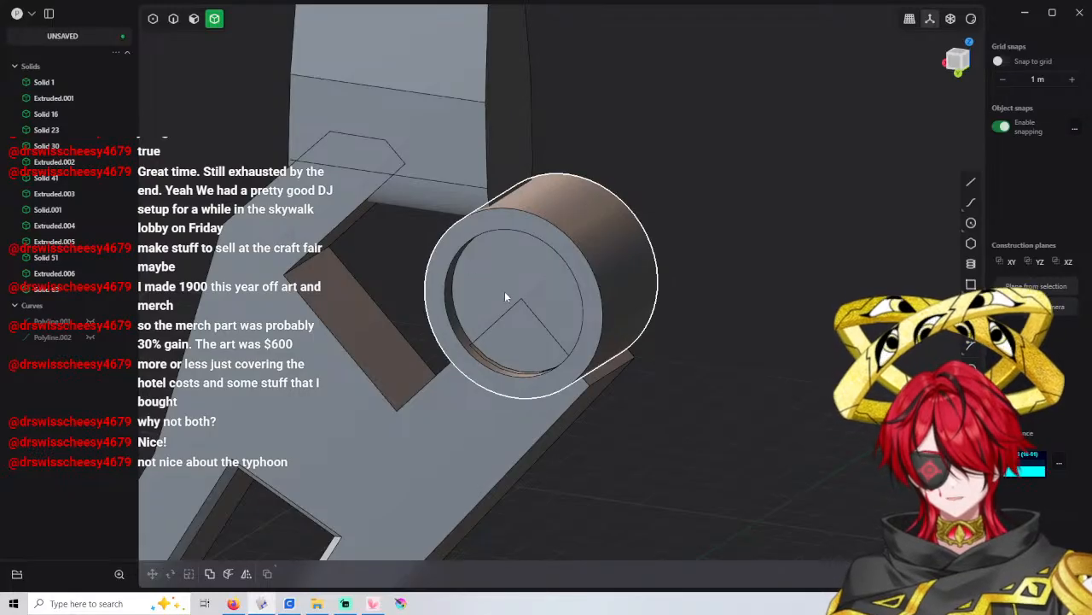
right_click_drag(505, 294, 481, 303)
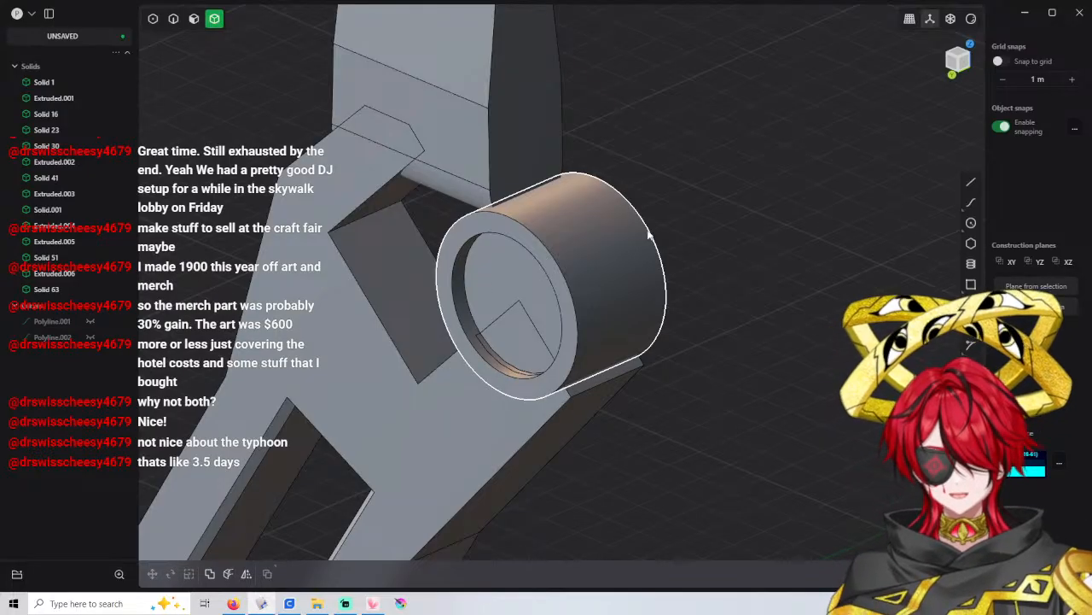
middle_click_drag(483, 284, 544, 154)
scroll(540, 221, "down", 3)
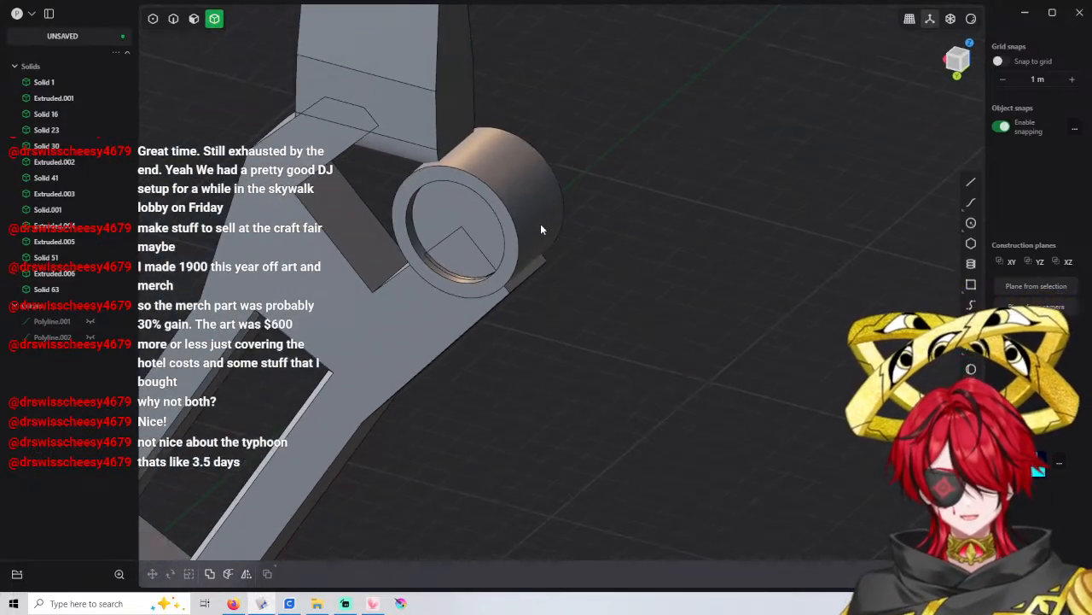
scroll(540, 223, "up", 4)
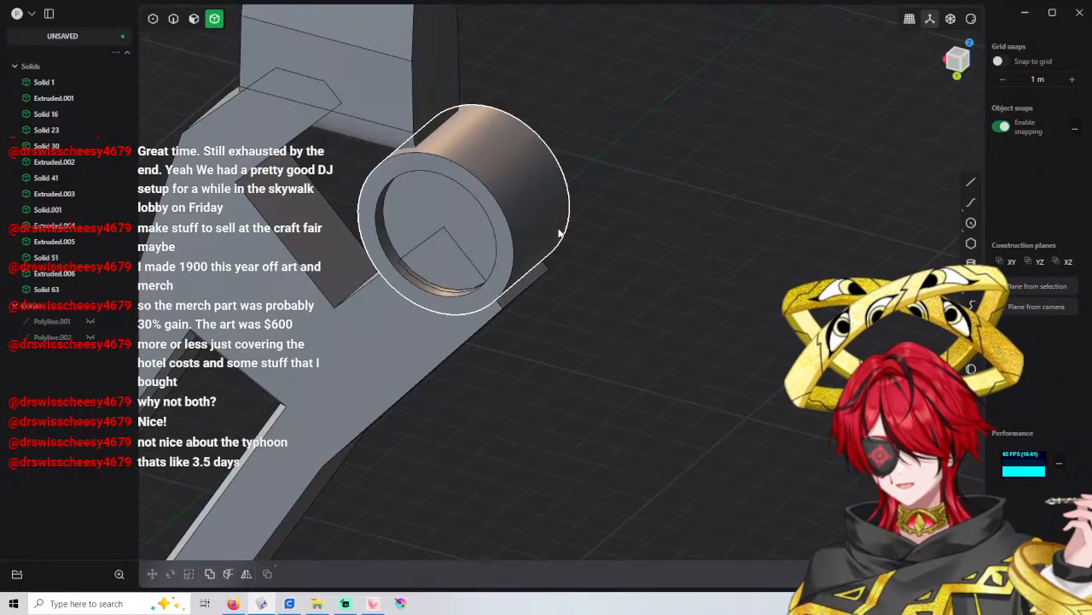
scroll(563, 246, "down", 2)
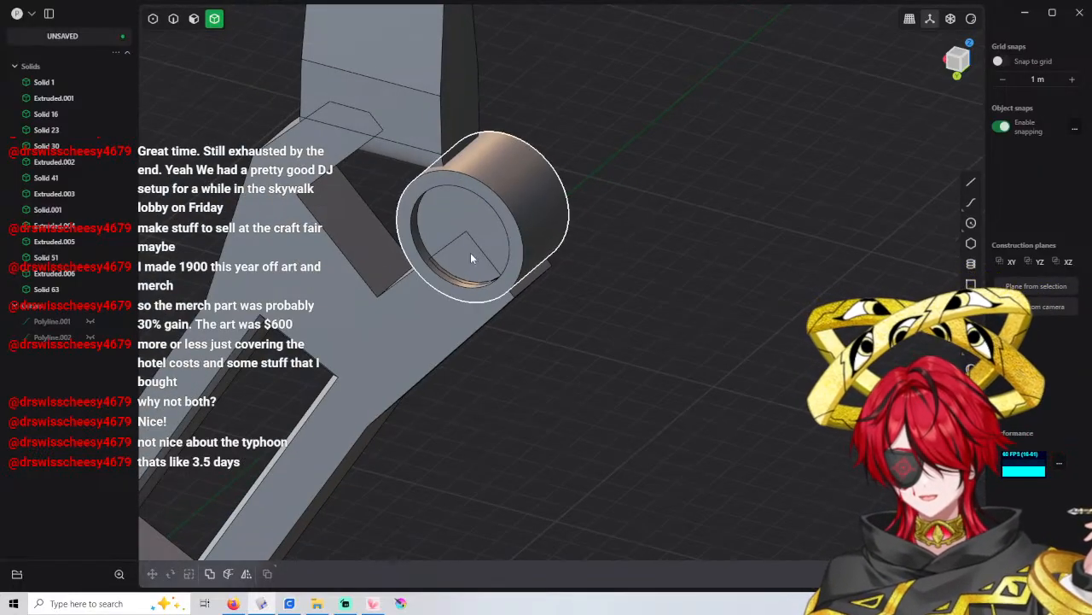
key("3")
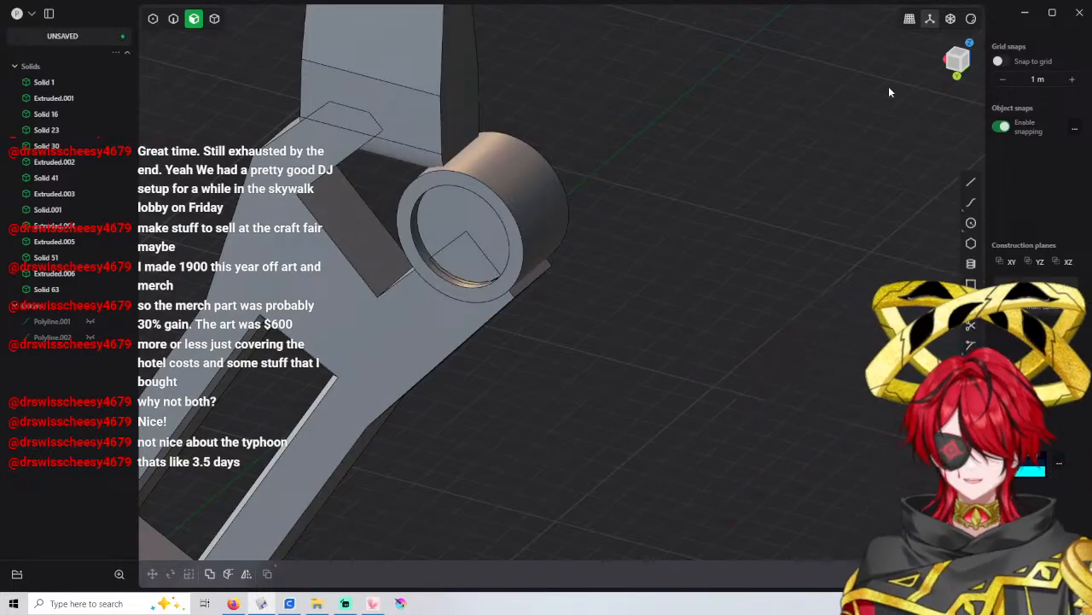
middle_click_drag(732, 131, 630, 143)
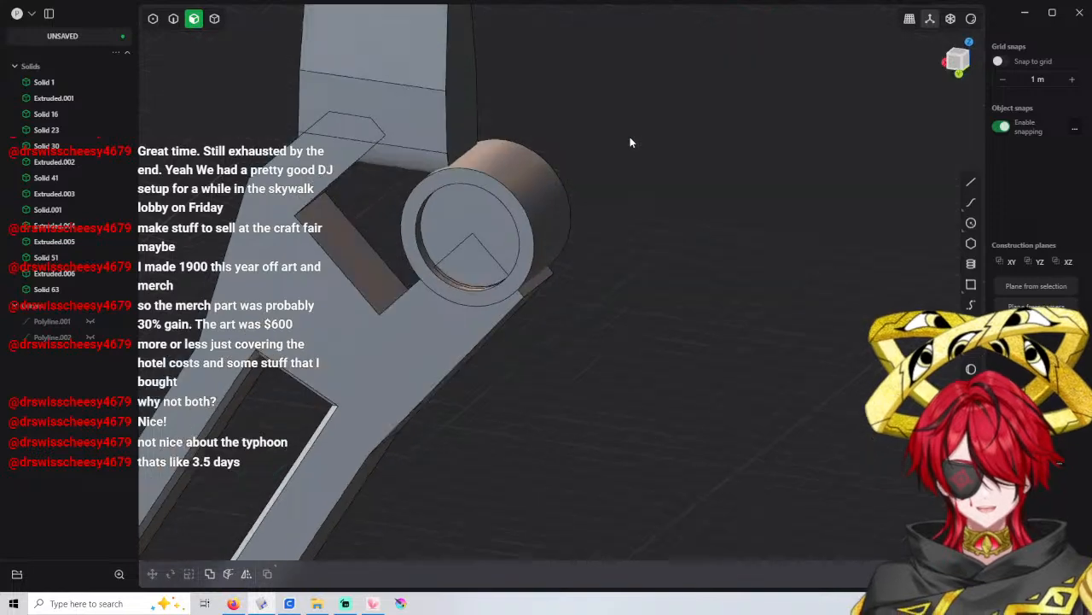
scroll(630, 139, "down", 2)
scroll(497, 183, "up", 1)
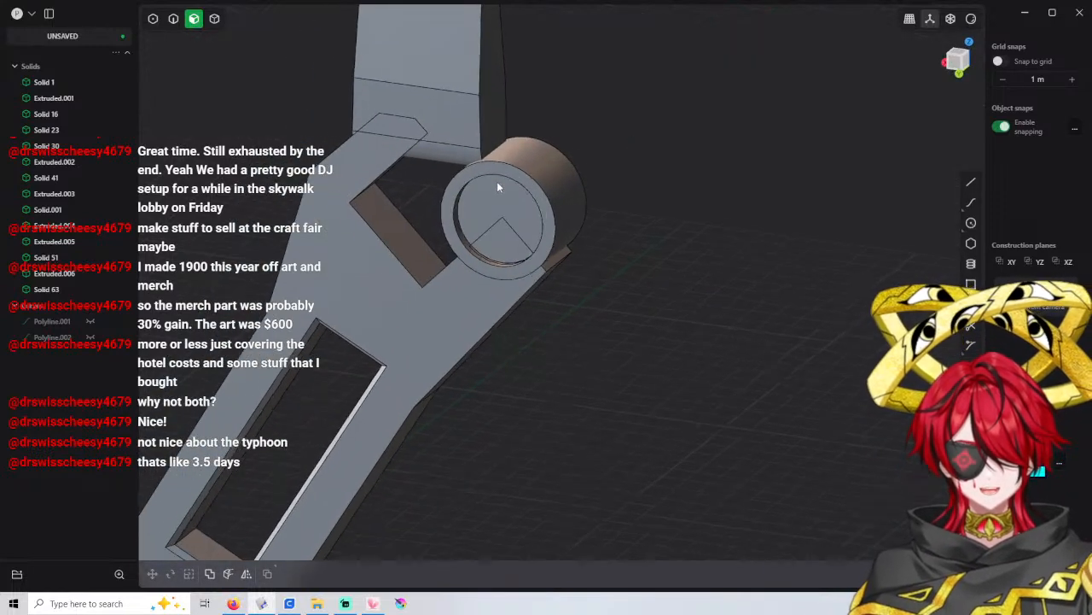
scroll(498, 180, "up", 1)
scroll(506, 178, "up", 1)
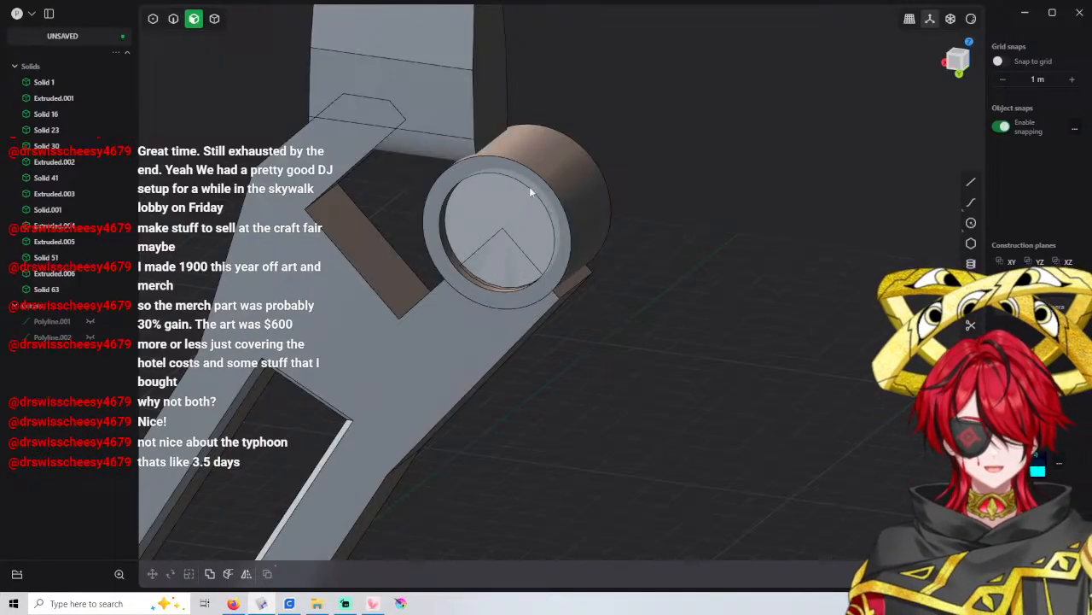
key("4")
left_click(552, 191)
key("g")
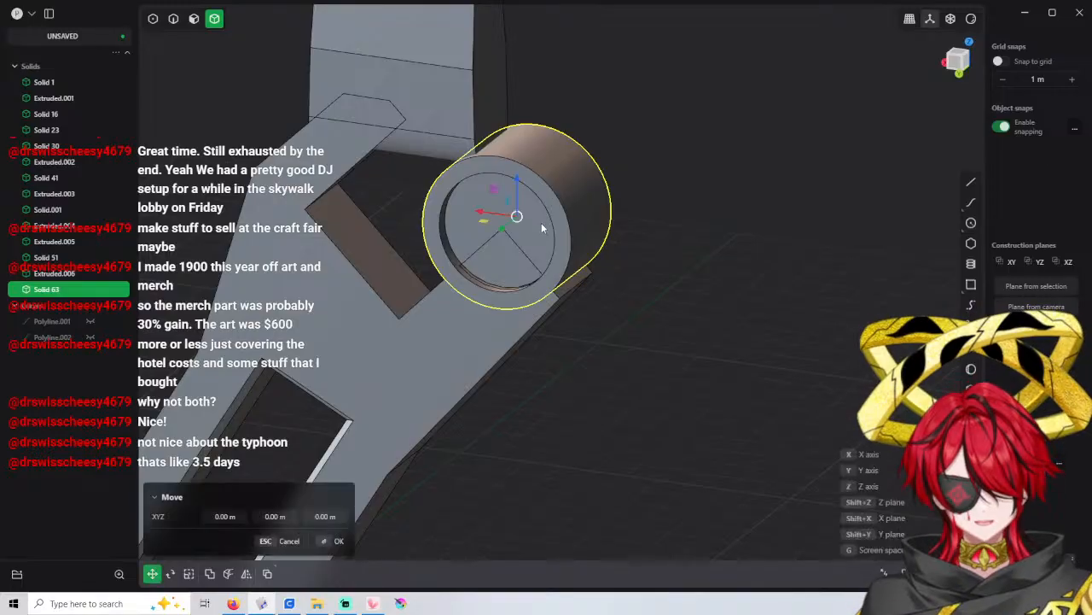
key("x")
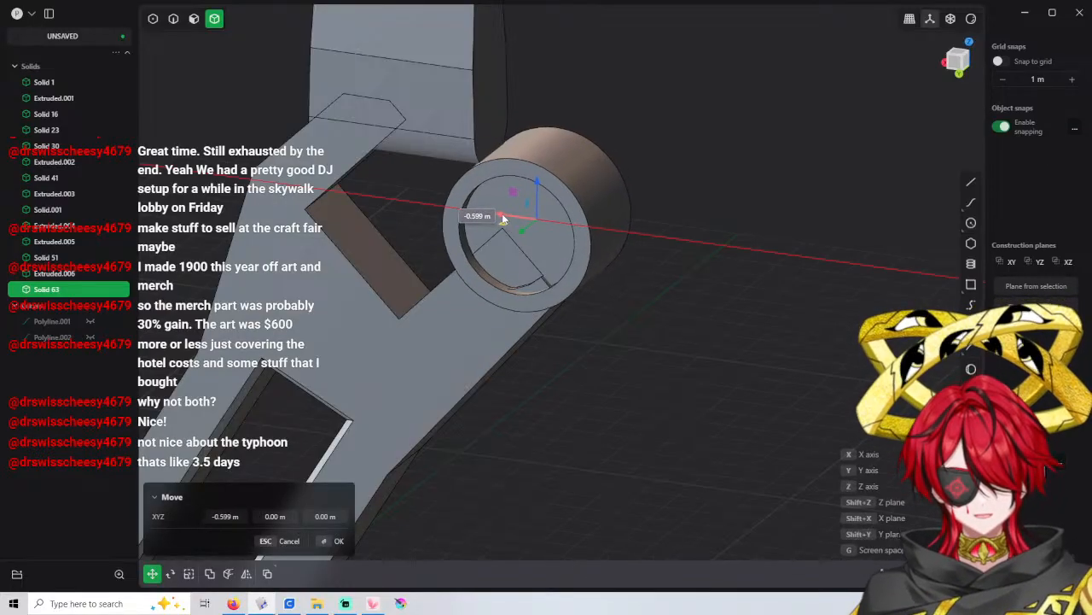
key("Escape")
Undo the Boolean differences on the lower prong and the cylinder, bringing back both pairs of discs
key("ctrl+z")
key("ctrl+z")
key("ctrl+z")
key("ctrl+z")
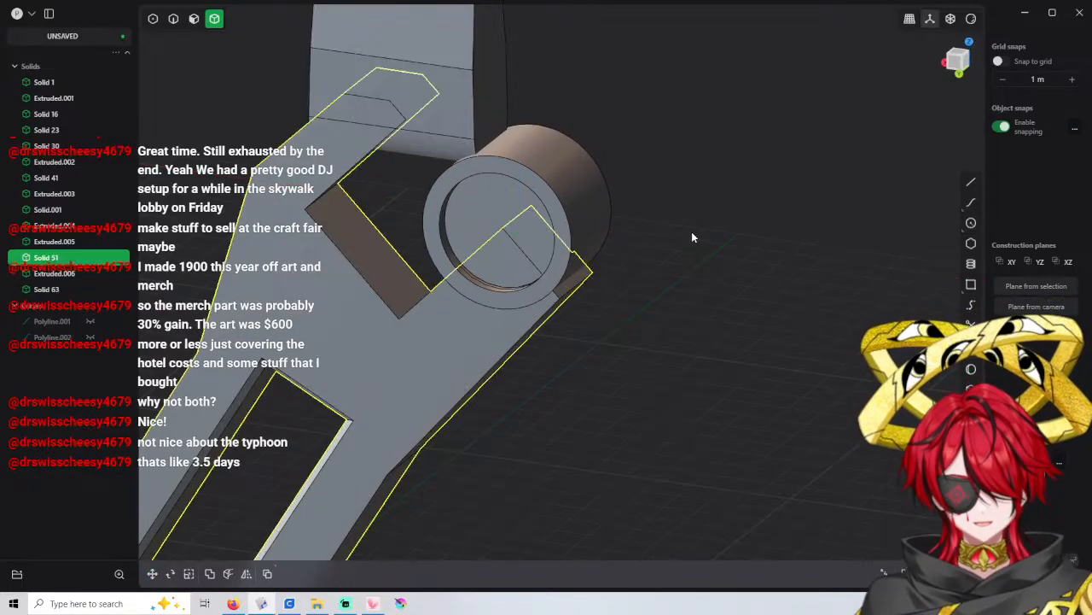
key("ctrl+shift+z")
key("ctrl+shift+z")
key("ctrl+shift+z")
key("ctrl+shift+z")
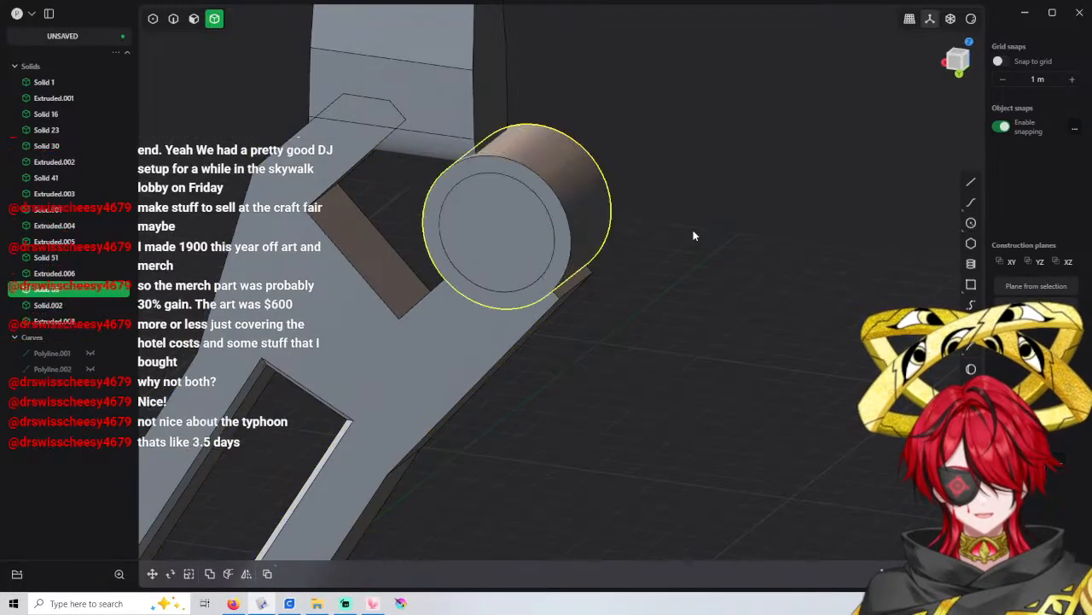
Delete the duplicate disc at the cylinder's near end, keeping one disc there as the cutter
left_click(539, 227)
left_click(572, 216)
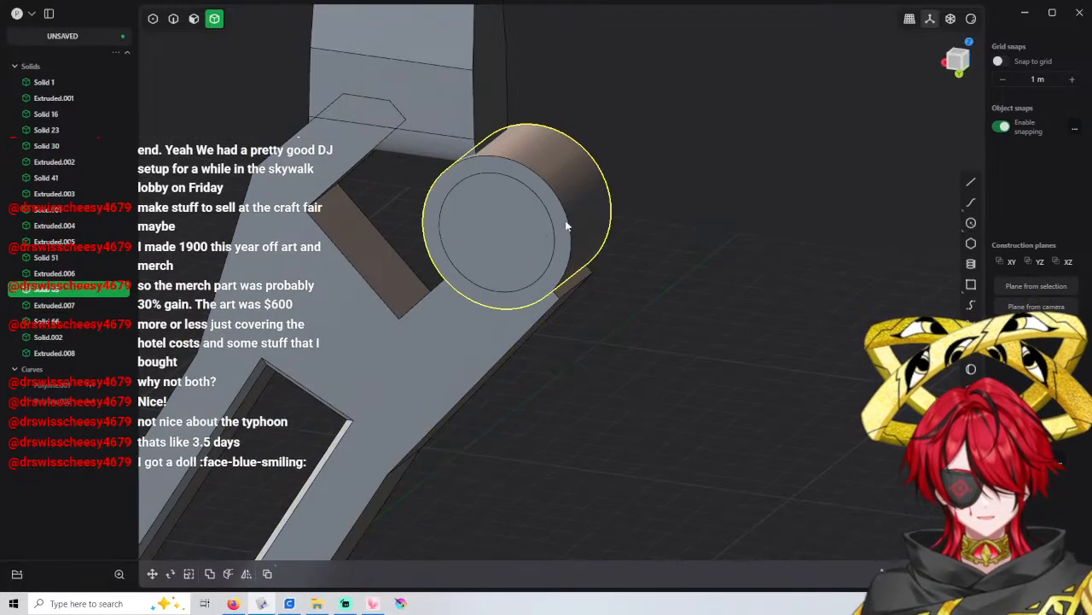
left_click(525, 239)
key("Delete")
middle_click_drag(527, 243, 527, 207)
left_click(530, 210)
key("Delete")
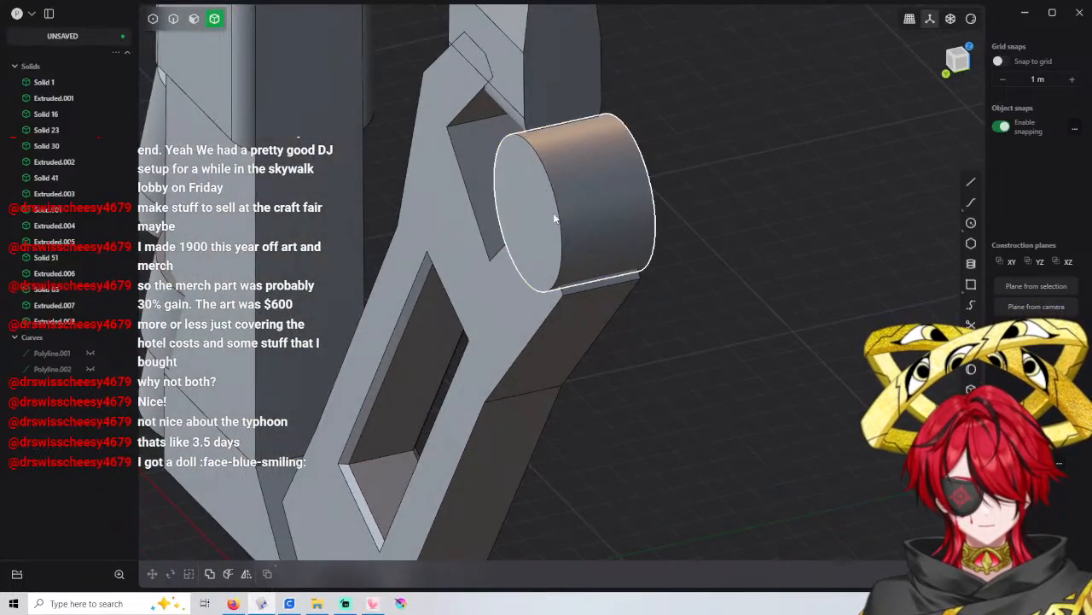
key("ctrl+z")
Subtract one disc from each end of the cylinder with Boolean differences and delete the leftover duplicate at the far end
left_click(574, 221)
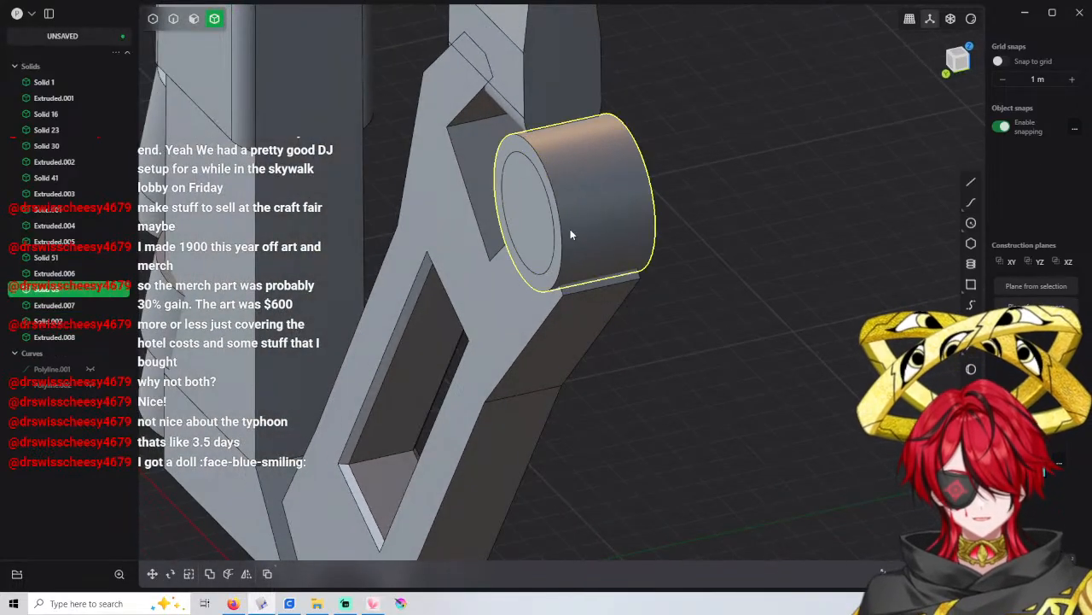
key("shift+b")
key("Return")
middle_click_drag(595, 208, 480, 214)
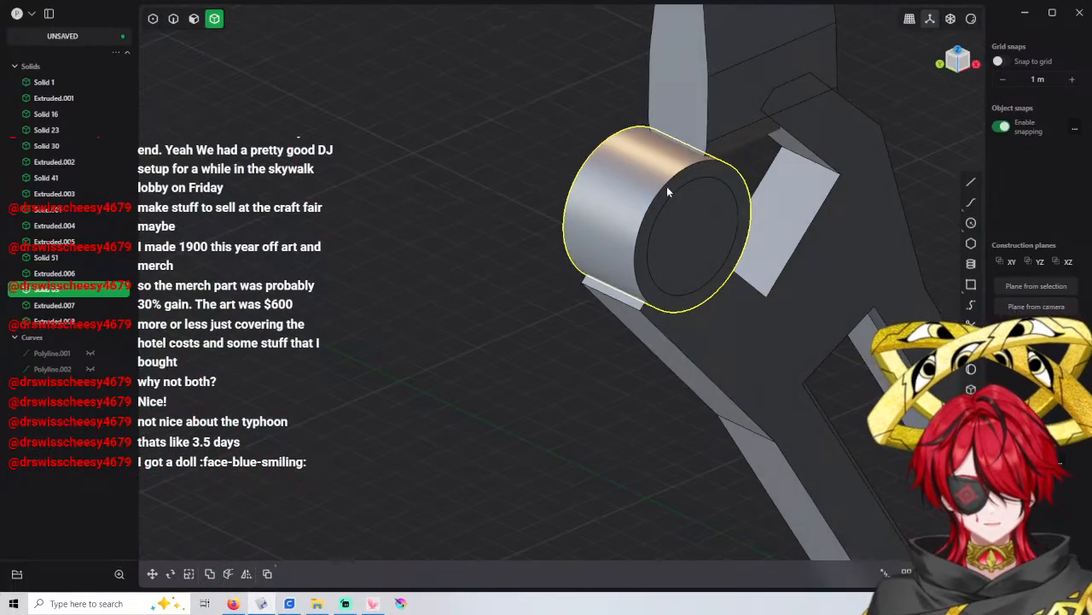
key("Escape")
left_click(691, 225)
key("shift+b")
key("Escape")
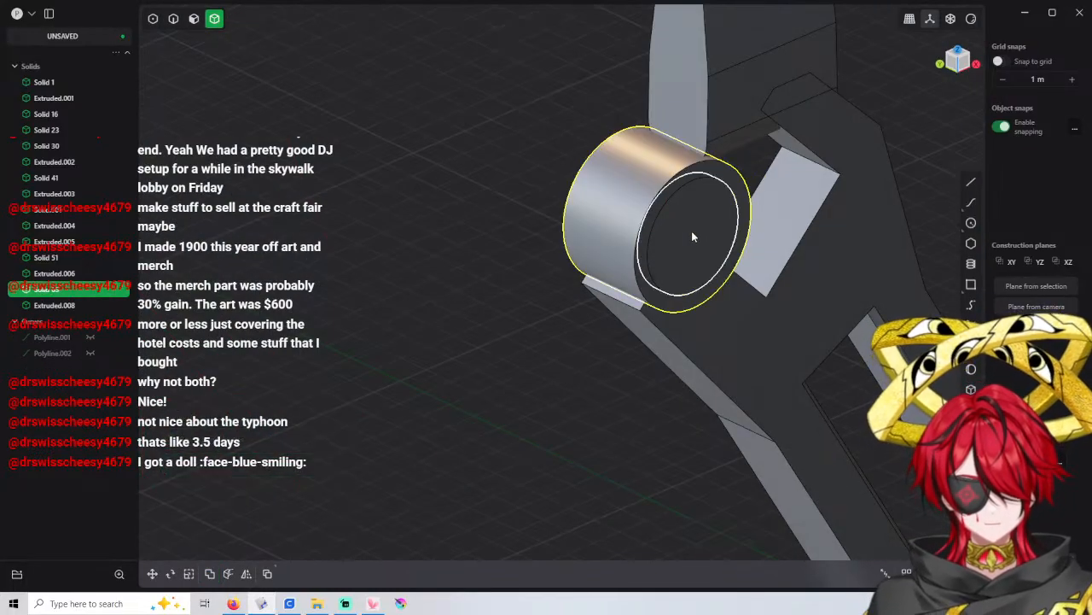
key("Delete")
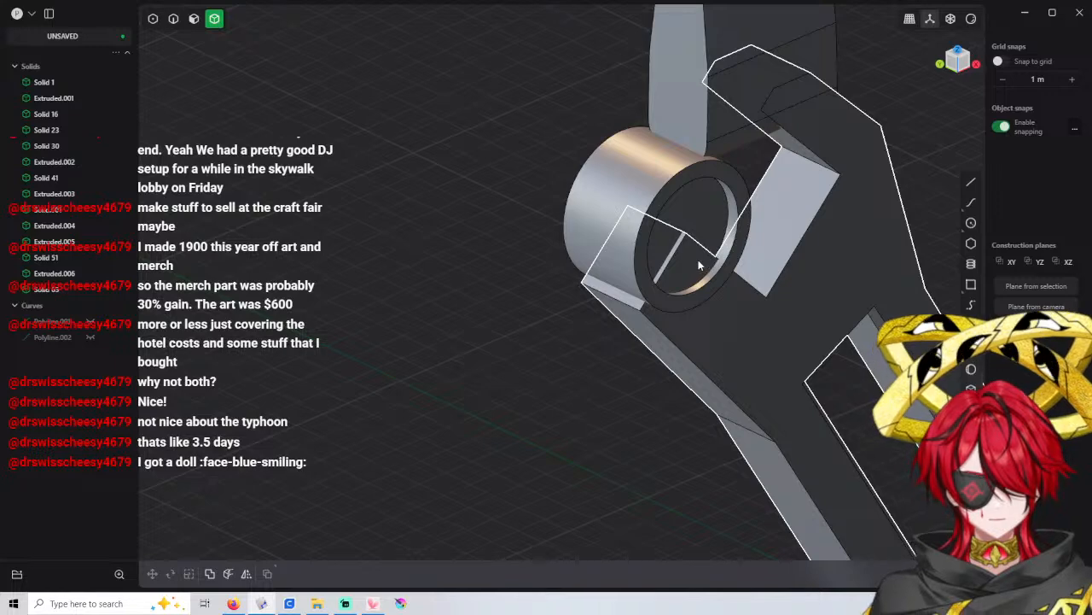
Move the recessed cylinder about -0.48 m in X and 0.71 m in Z toward the lower prong's tip
middle_click_drag(699, 263, 766, 220)
left_click(704, 222)
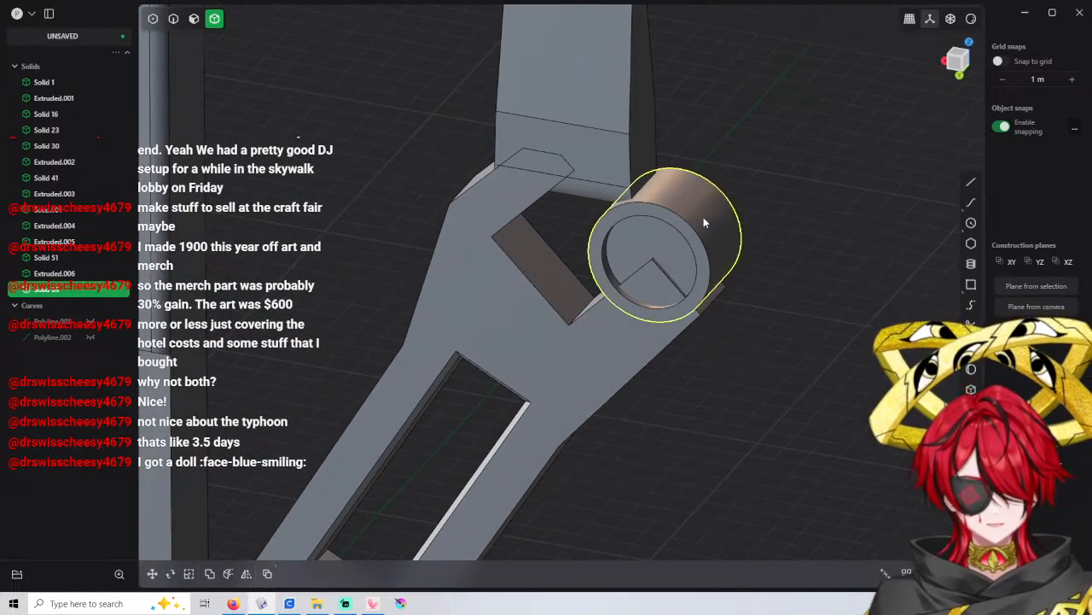
scroll(704, 222, "up", 1)
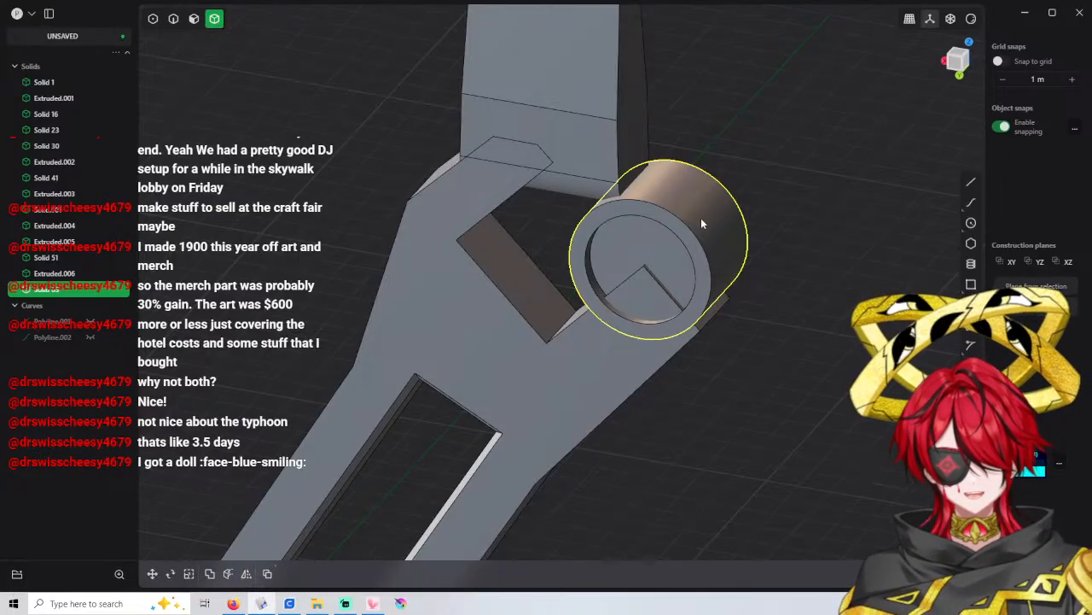
middle_click_drag(634, 263, 571, 301)
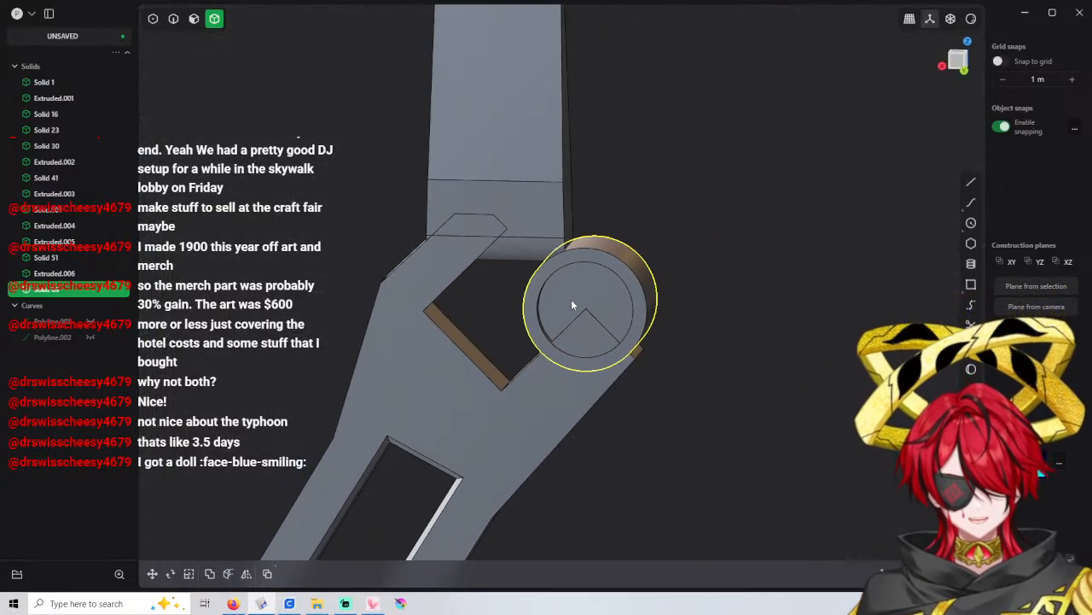
key("g")
left_click_drag(595, 265, 601, 247)
left_click_drag(560, 289, 613, 239)
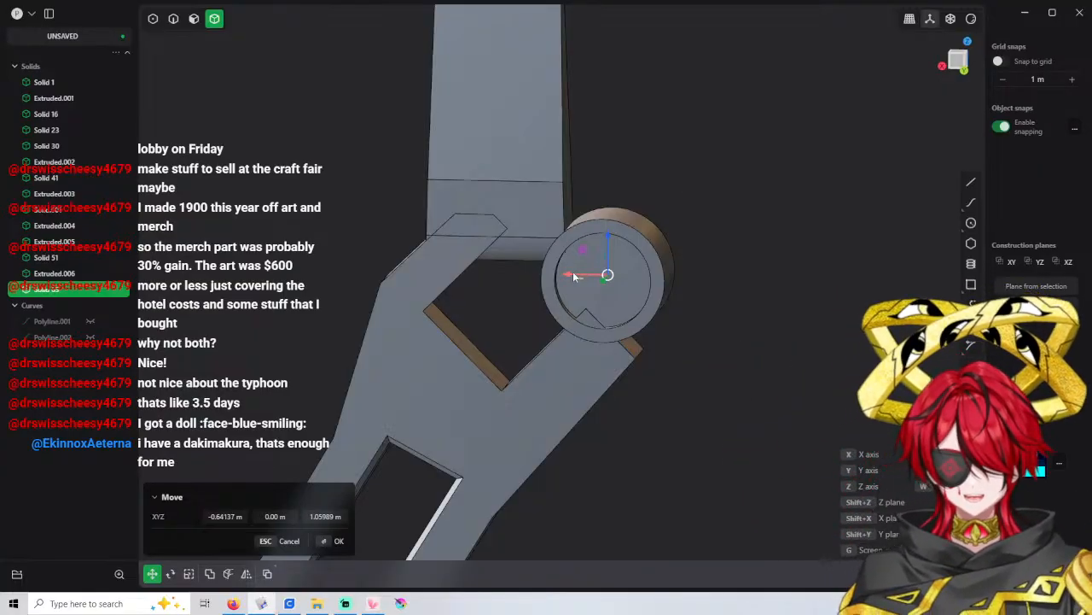
left_click_drag(574, 276, 571, 278)
left_click_drag(603, 244, 602, 253)
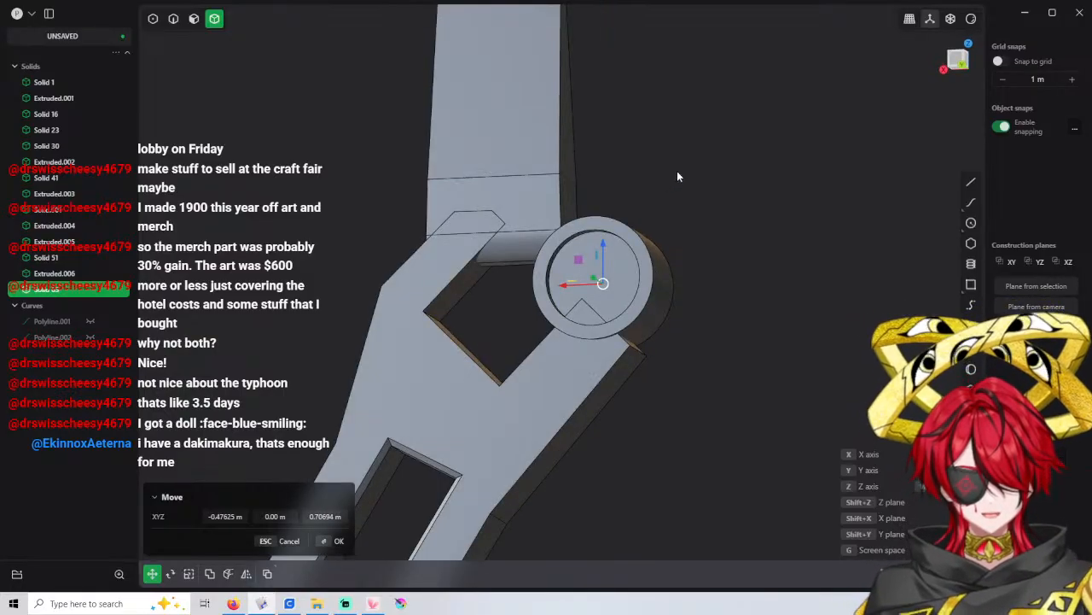
key("Return")
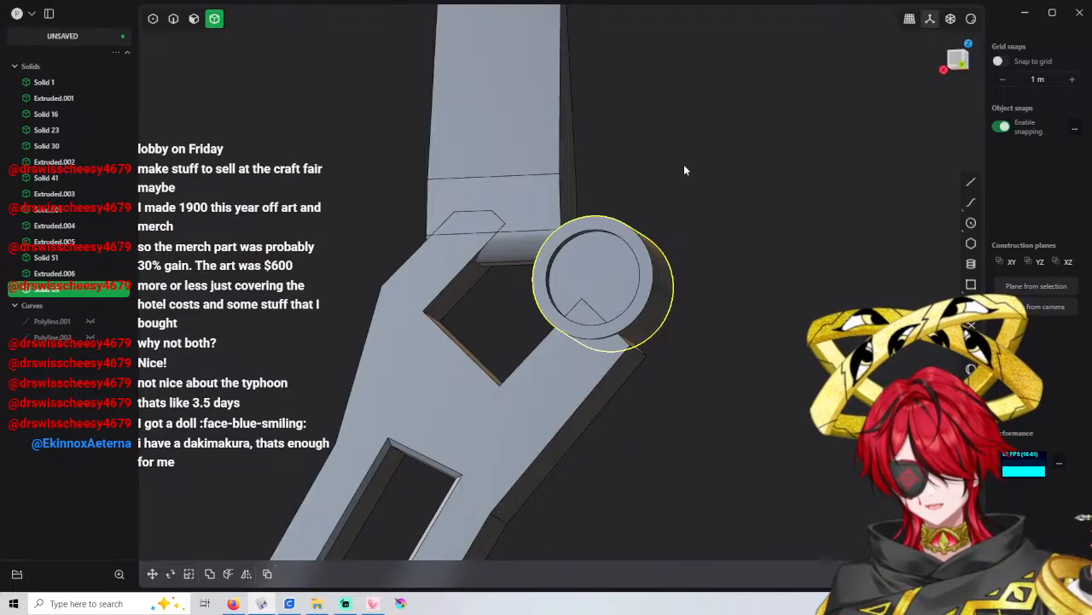
left_click(684, 170)
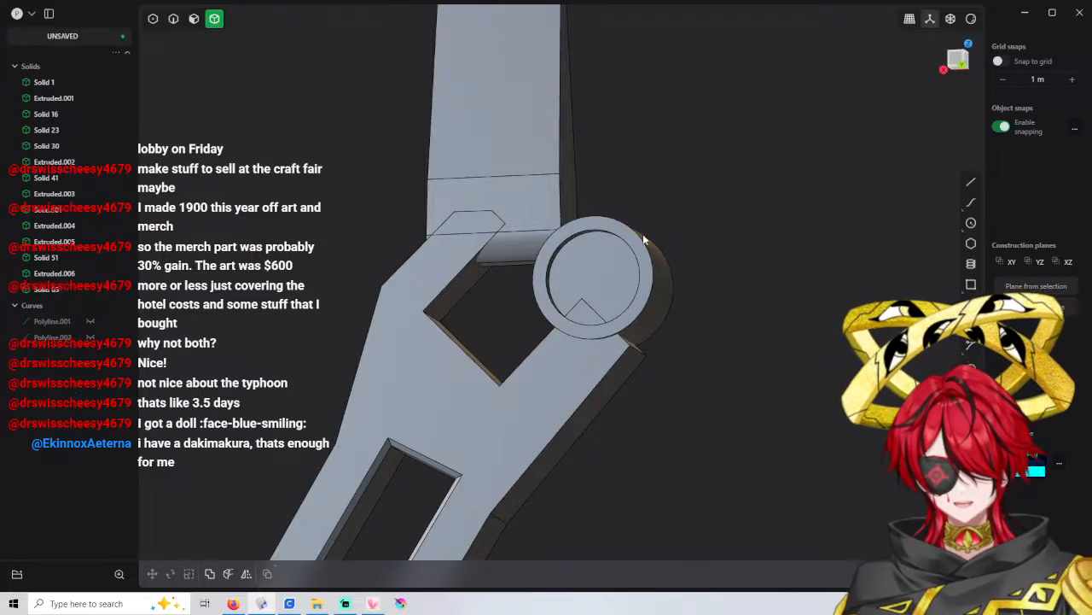
Move the cylinder about another -0.85 m in X and 0.53 m in Z, clearing the prong's corner from its recess
middle_click_drag(609, 207, 619, 248)
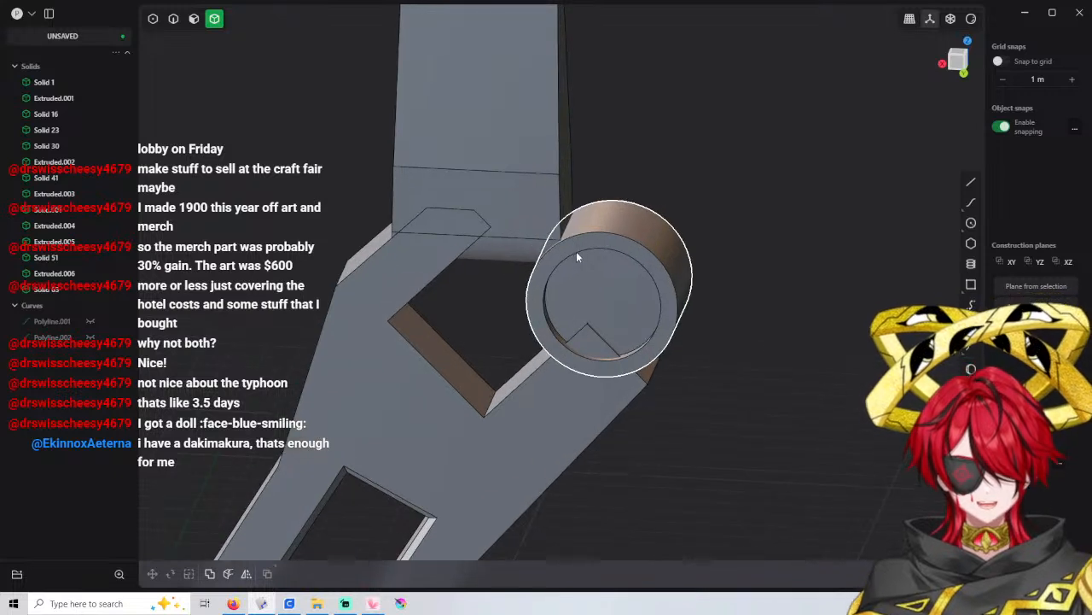
left_click(625, 275)
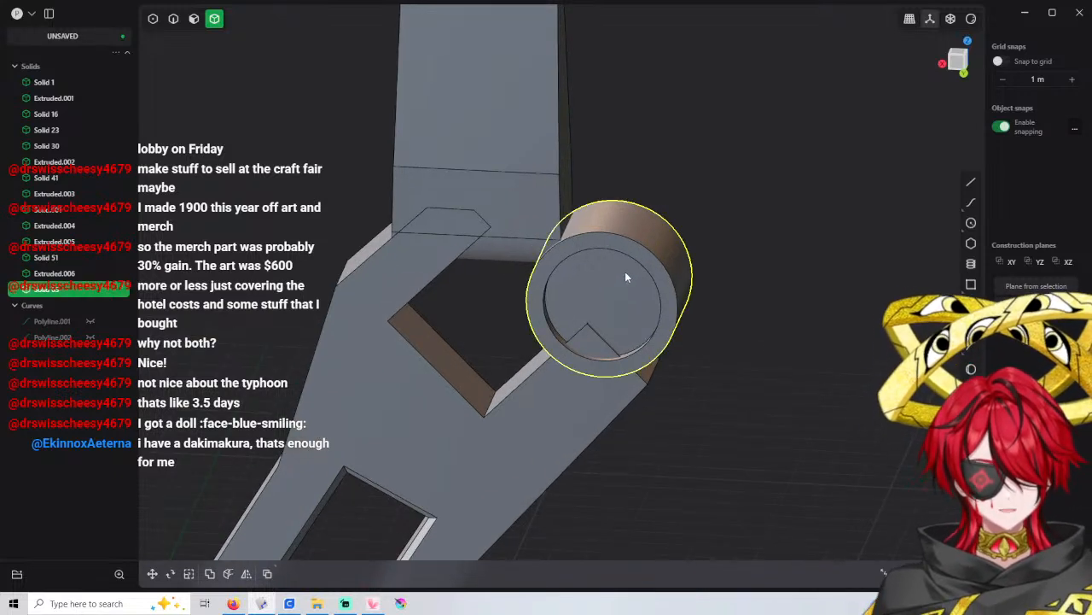
key("g")
left_click_drag(573, 290, 642, 269)
middle_click_drag(643, 269, 599, 306)
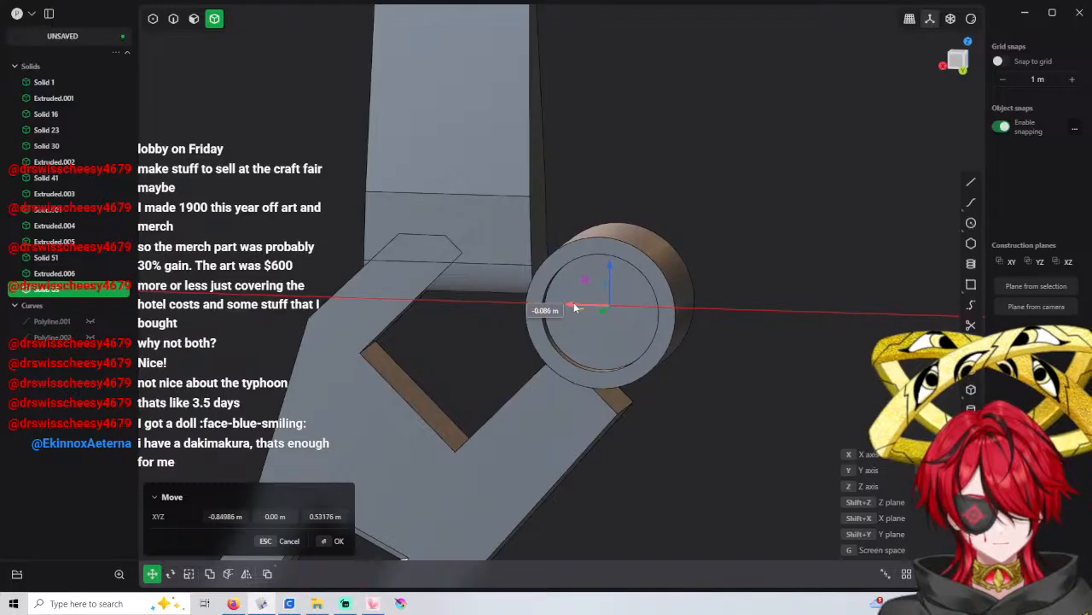
key("Return")
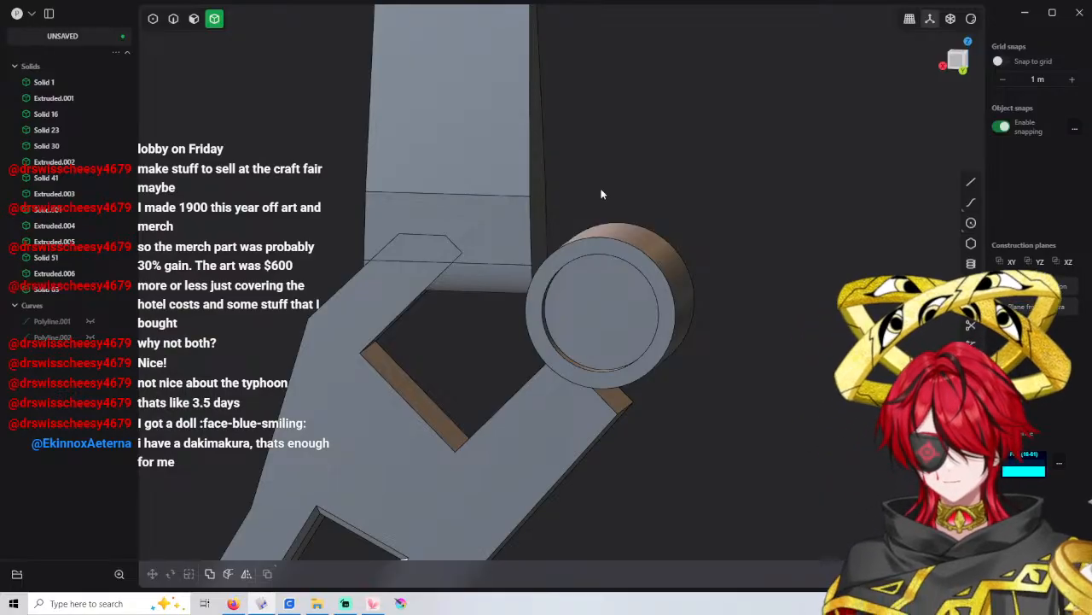
mouse_move(580, 210)
middle_mouse_down()
mouse_move(615, 195)
mouse_move(585, 219)
middle_mouse_up()
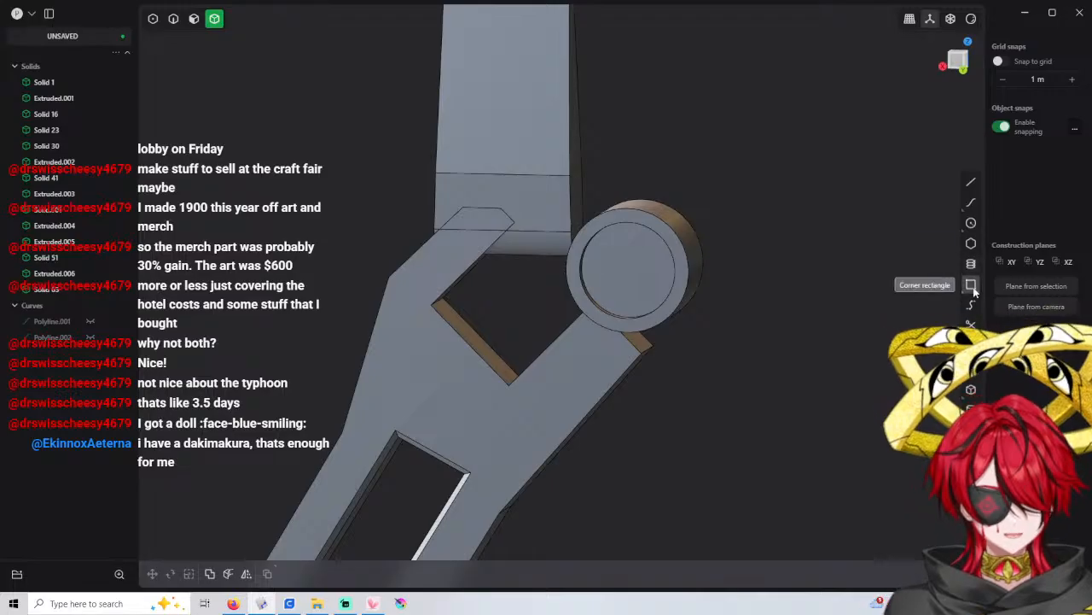
middle_click_drag(599, 271, 573, 278)
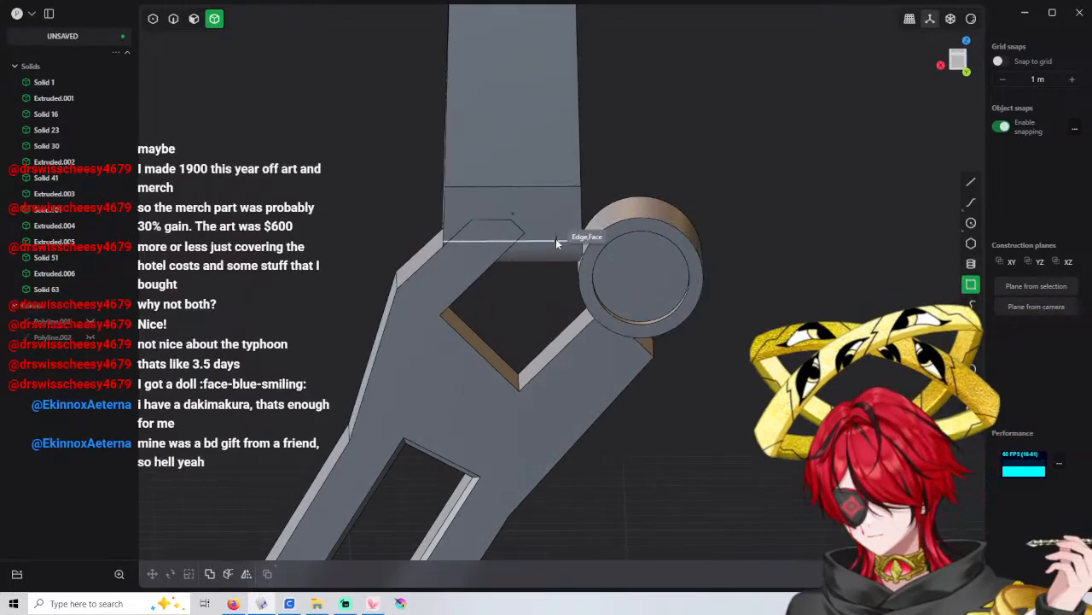
mouse_move(552, 238)
middle_mouse_down()
mouse_move(547, 254)
mouse_move(558, 257)
mouse_move(577, 241)
middle_mouse_up()
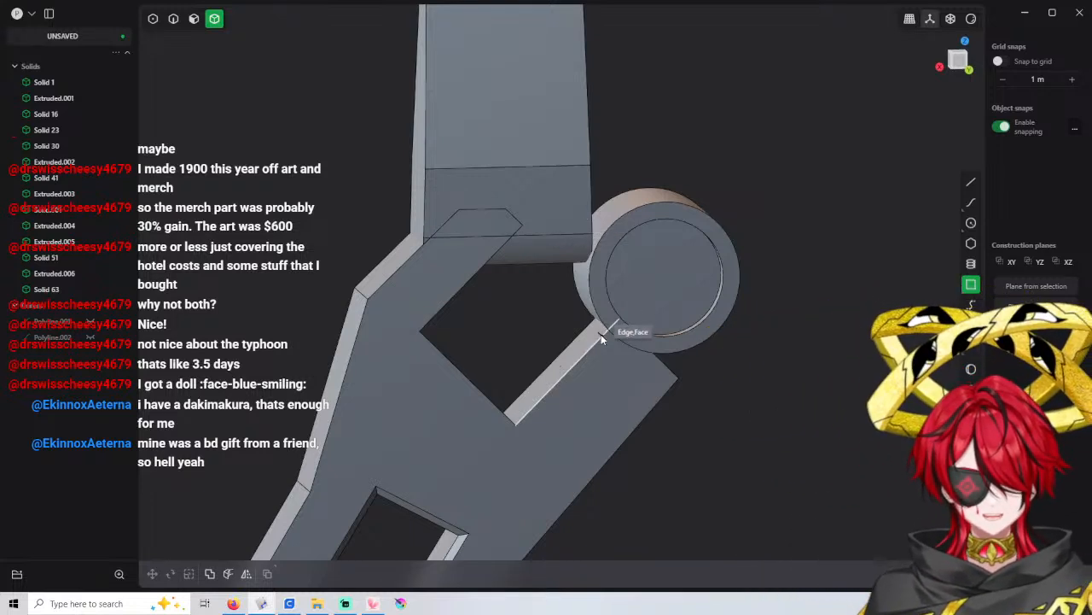
scroll(602, 327, "up", 2)
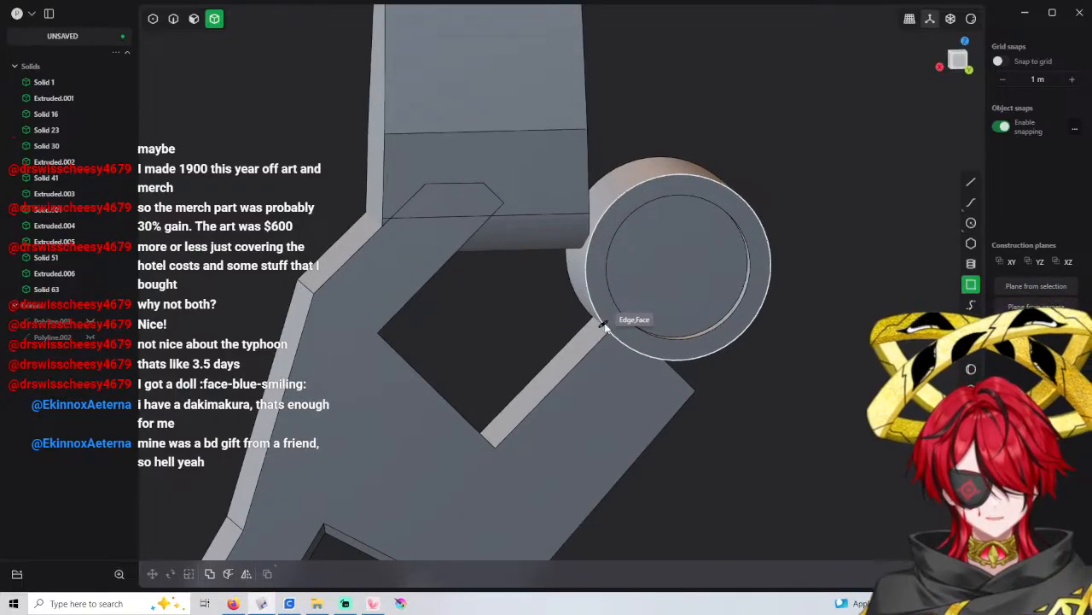
scroll(602, 326, "down", 1)
middle_click_drag(602, 327, 829, 295)
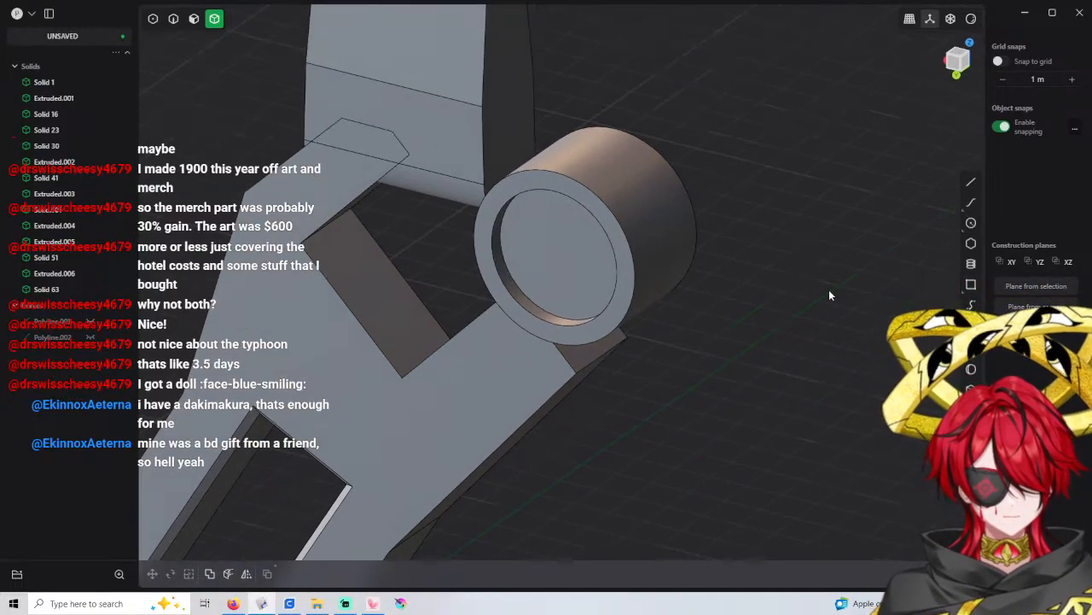
Draw a circle about 8.1 m in diameter on the XY plane, centred at the lower prong's tip corner below the recessed cylinder
left_click(971, 222)
scroll(601, 275, "down", 2)
middle_click_drag(601, 275, 599, 335)
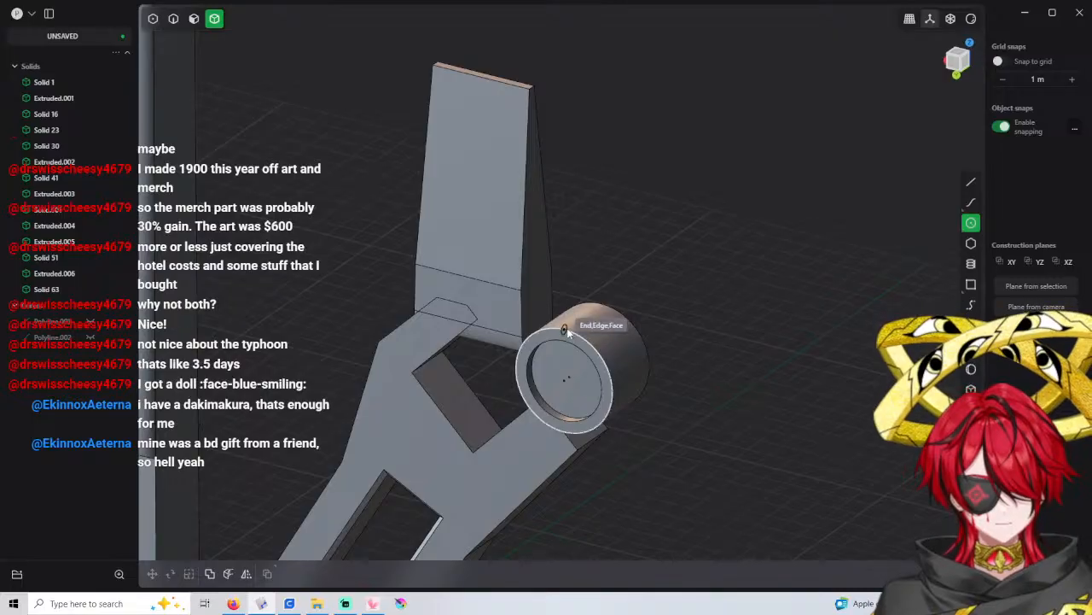
middle_click_drag(610, 408, 736, 387)
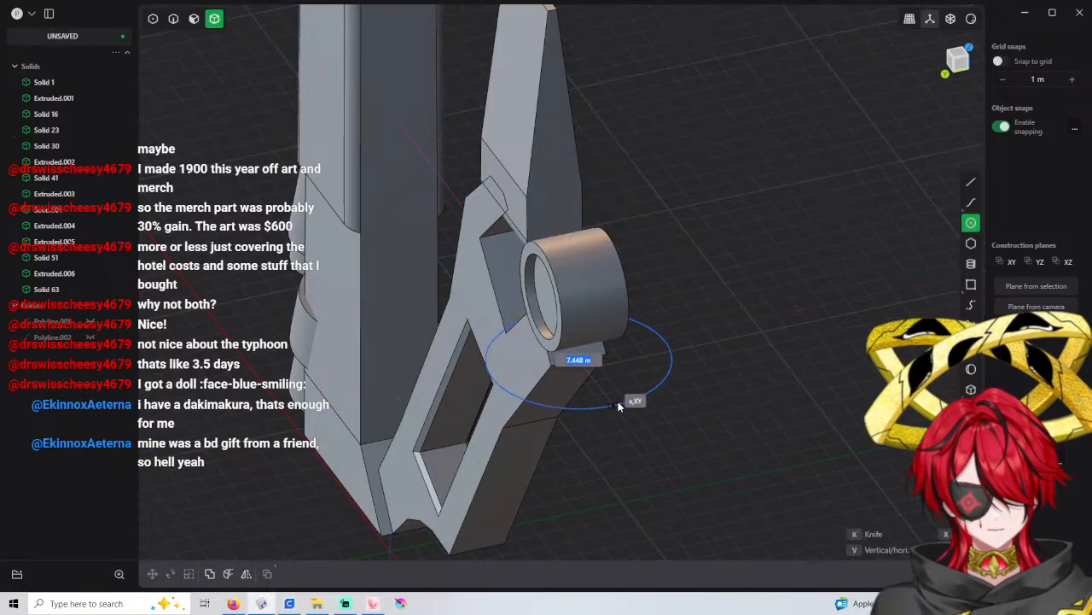
middle_click_drag(621, 422, 610, 425)
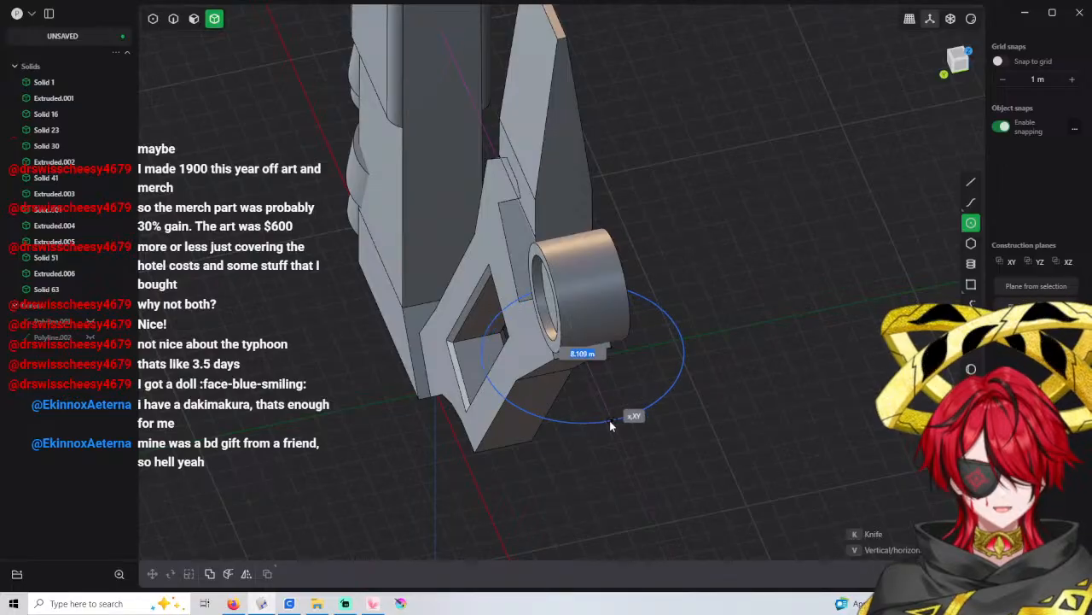
left_click(610, 422)
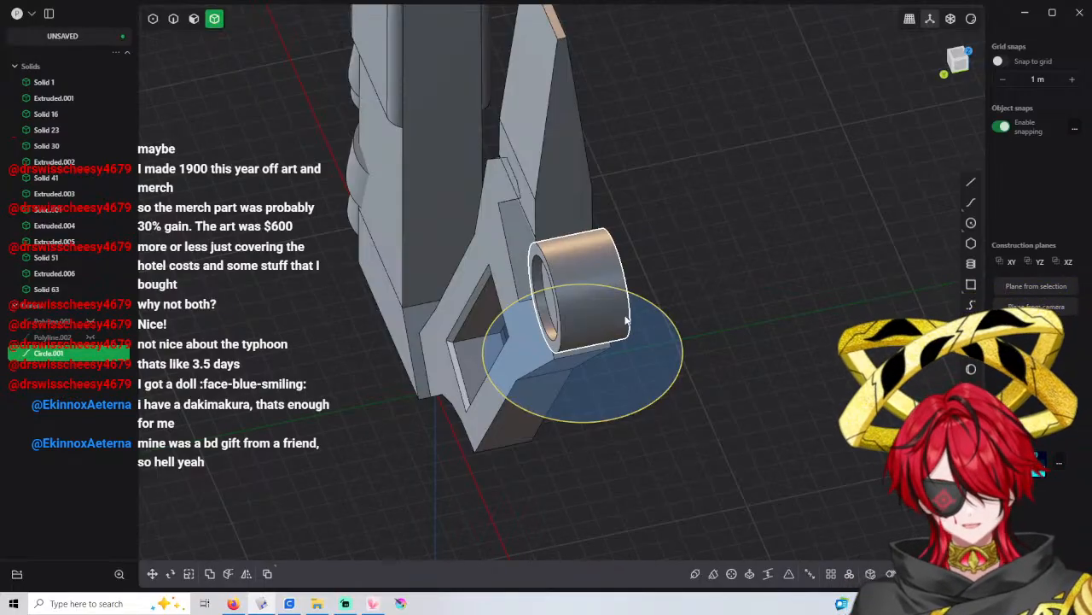
Extrude the circle about 5.06 m upward as a solid around the recessed cylinder and delete the source circle
key("3")
left_click(649, 358)
key("e")
left_click_drag(650, 325, 673, 232)
middle_click_drag(428, 400, 479, 368)
left_click(261, 457)
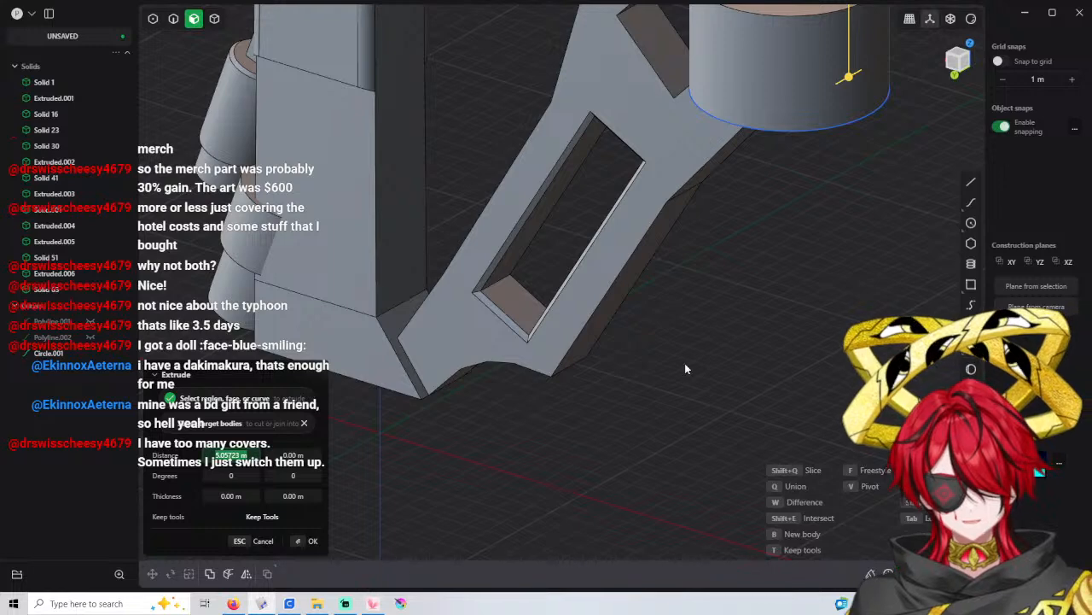
key("Return")
middle_click_drag(795, 253, 620, 403)
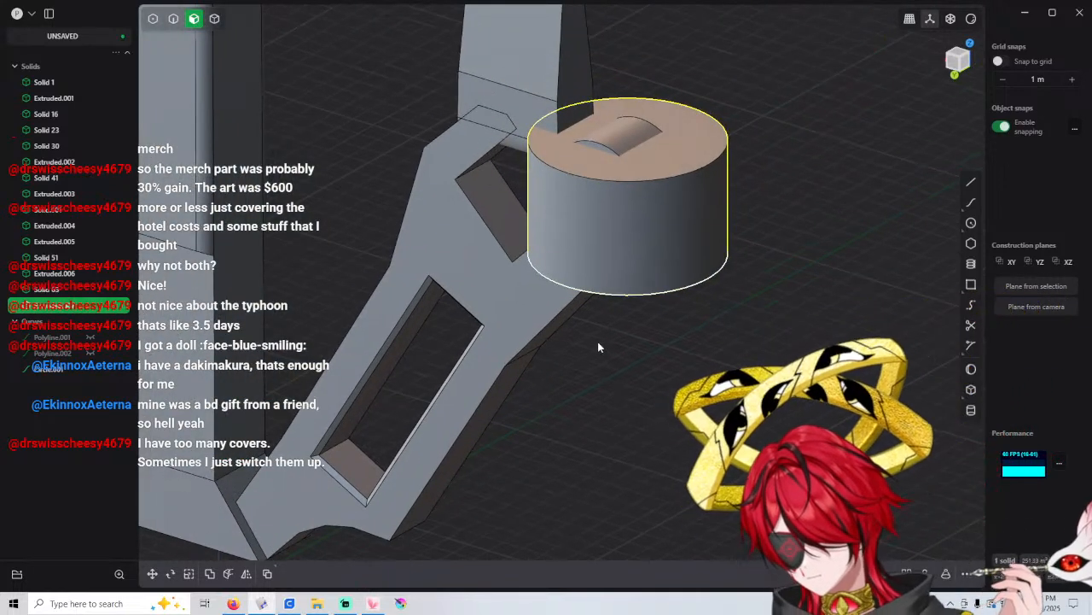
left_click(73, 370)
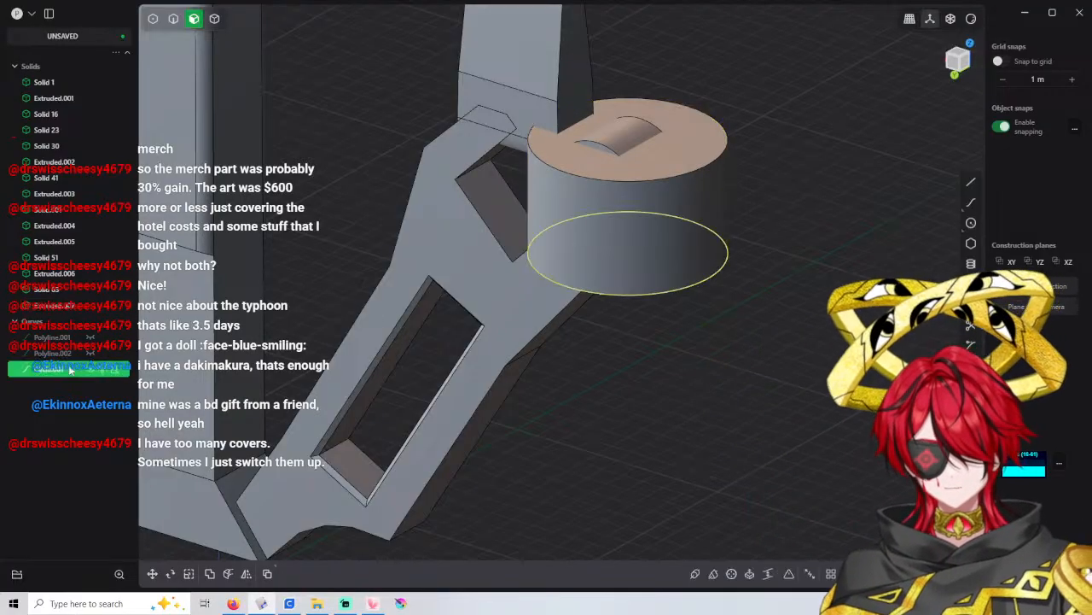
key("Delete")
Draw a small rectangle outward from the rim of the large cylinder's top and extrude it into a cutting block
key("4")
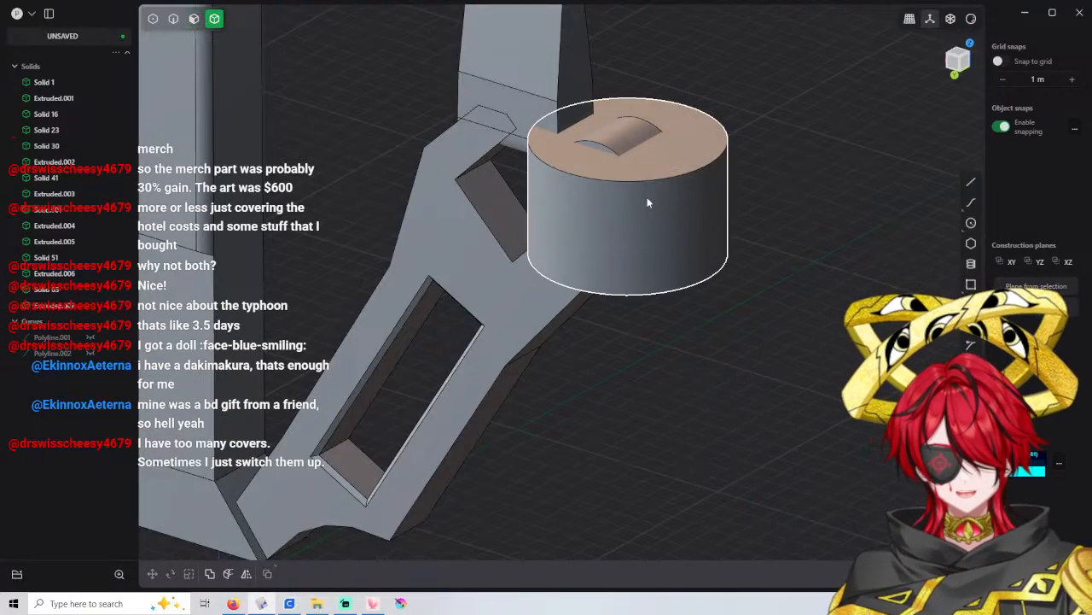
left_click(647, 197)
middle_click_drag(683, 169, 619, 191)
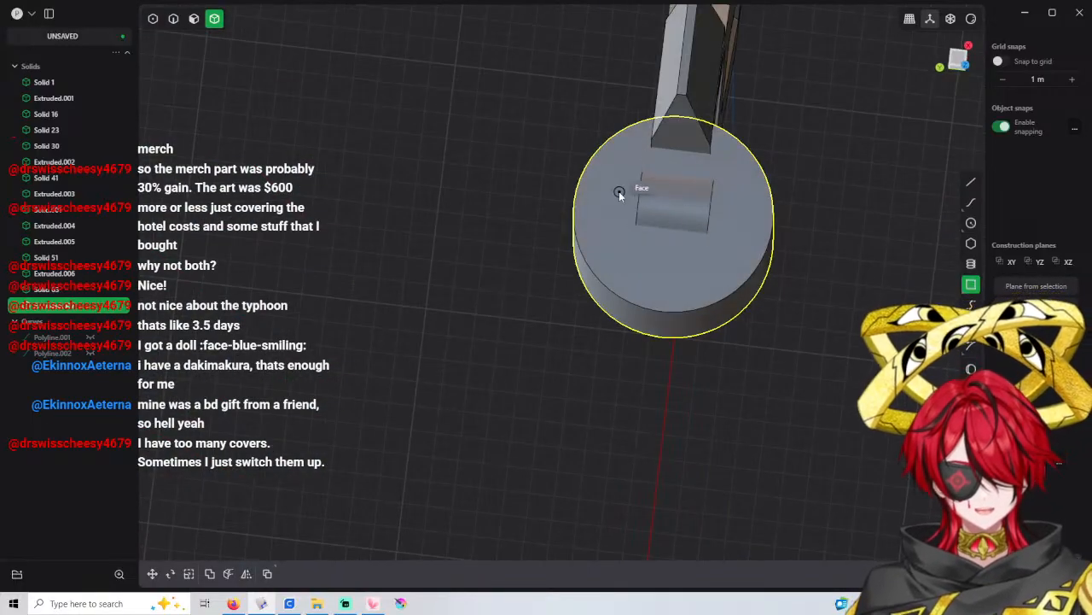
left_click(574, 198)
left_click(484, 246)
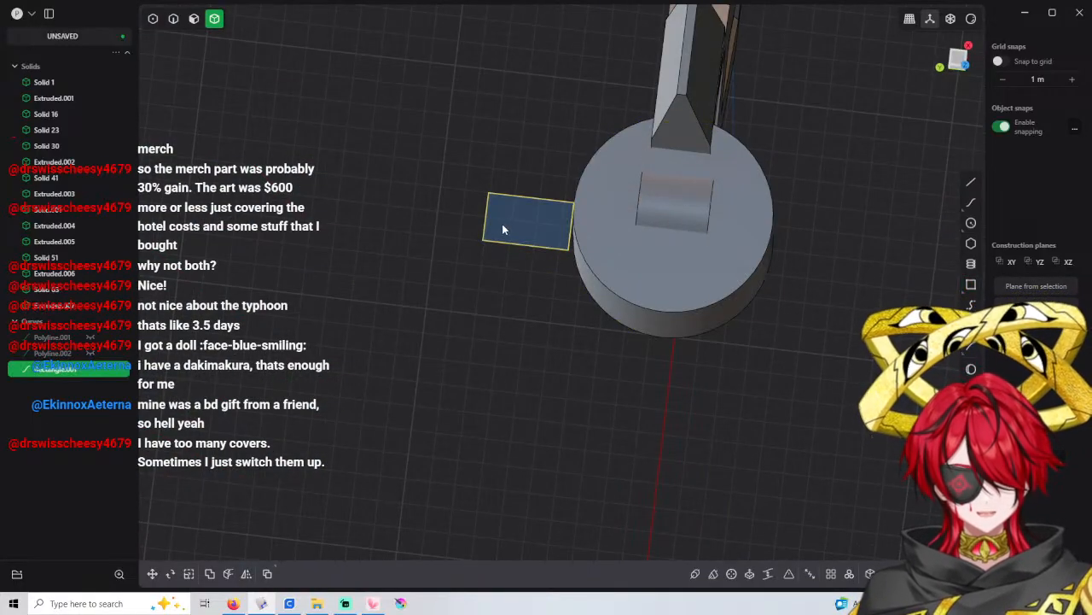
key("e")
mouse_move(540, 232)
middle_mouse_down()
mouse_move(609, 211)
mouse_move(568, 266)
mouse_move(554, 241)
middle_mouse_up()
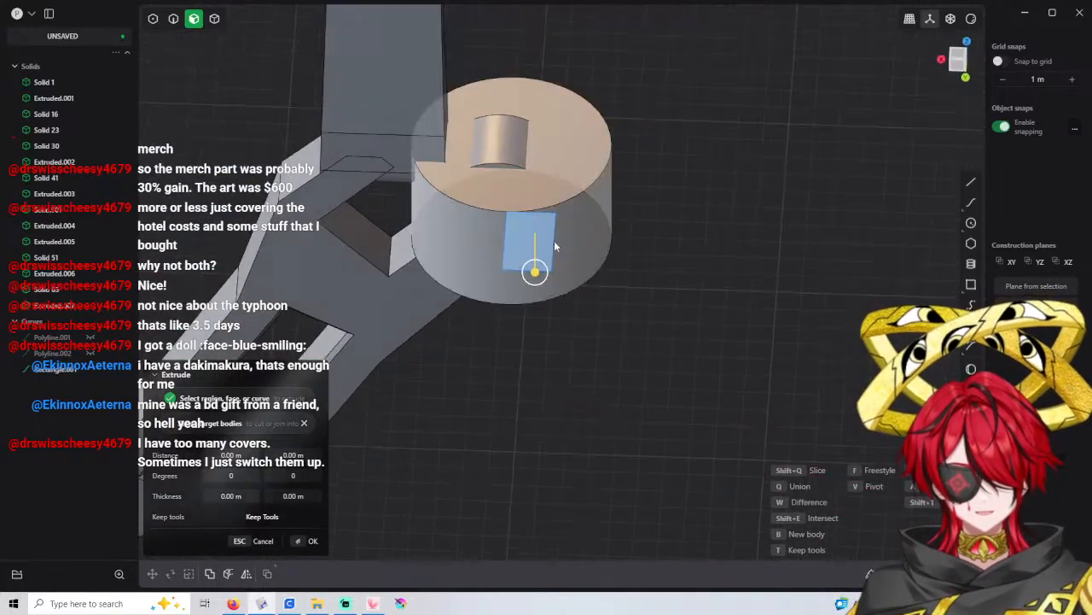
left_click_drag(536, 273, 554, 203)
right_click(553, 203)
Cut the large cylinder vertically in half with the block's side face, then delete the stock-side half and the block
key("4")
left_click(481, 226)
middle_click_drag(481, 226, 570, 205)
key("c")
left_click(490, 217)
right_click(492, 216)
left_click(509, 207)
key("x")
left_click(449, 255)
key("x")
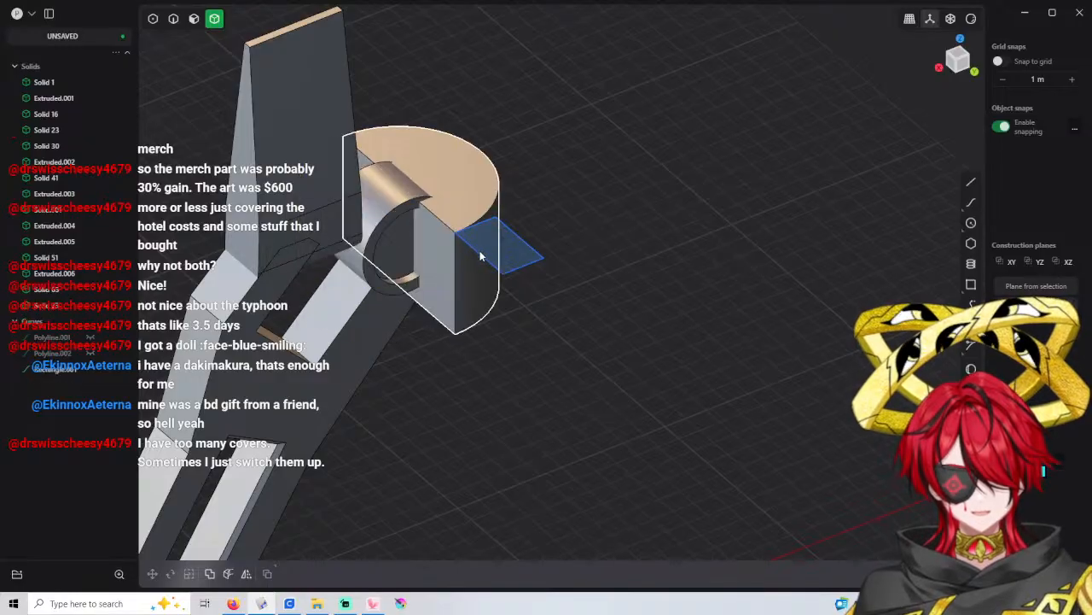
Draw a 2 m by 1 m rectangle on the XZ plane from the half-cylinder's lower corner at the prong's tip
middle_click_drag(483, 174, 443, 188)
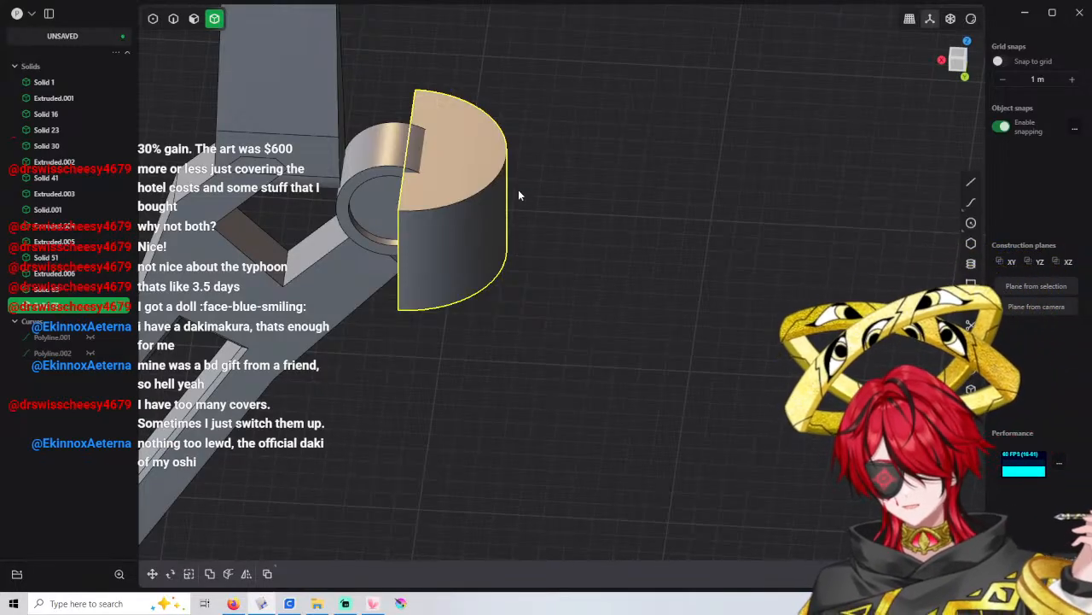
middle_click_drag(501, 202, 571, 143, "shift")
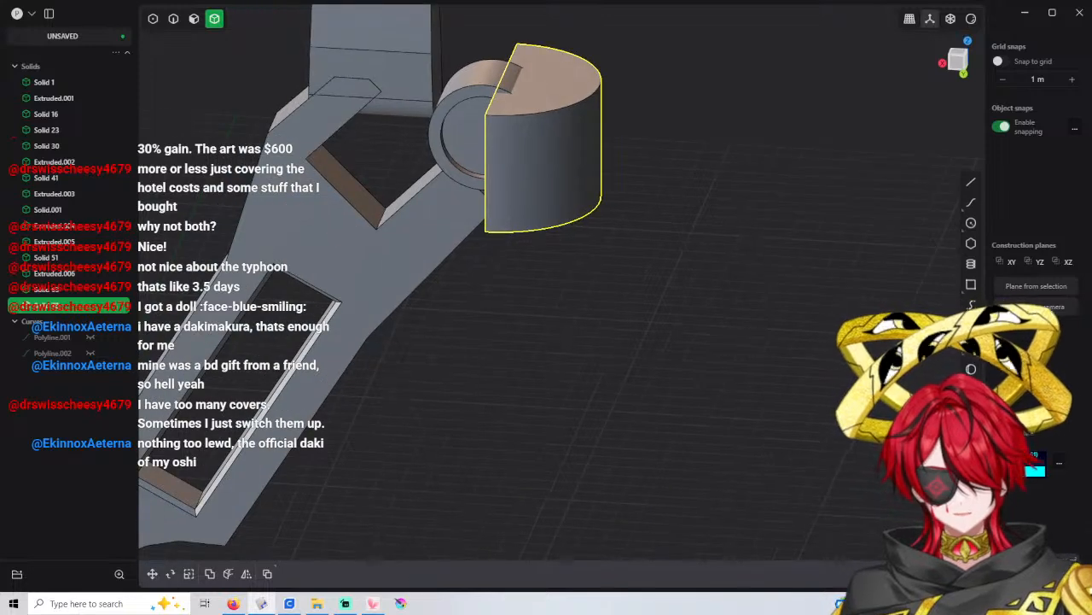
left_click(976, 285)
scroll(526, 261, "up", 2)
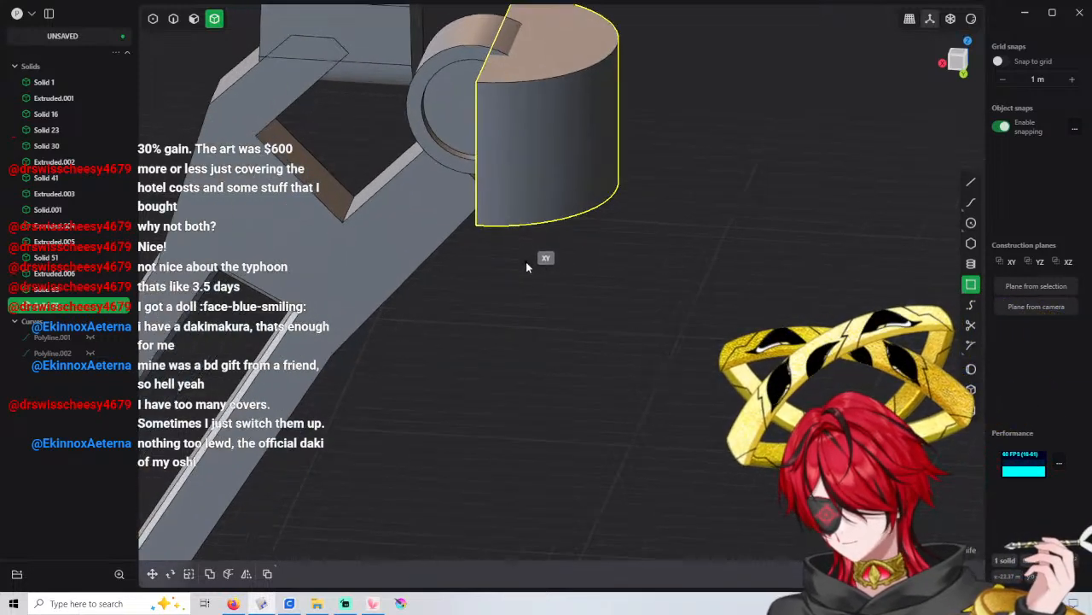
left_click(478, 230)
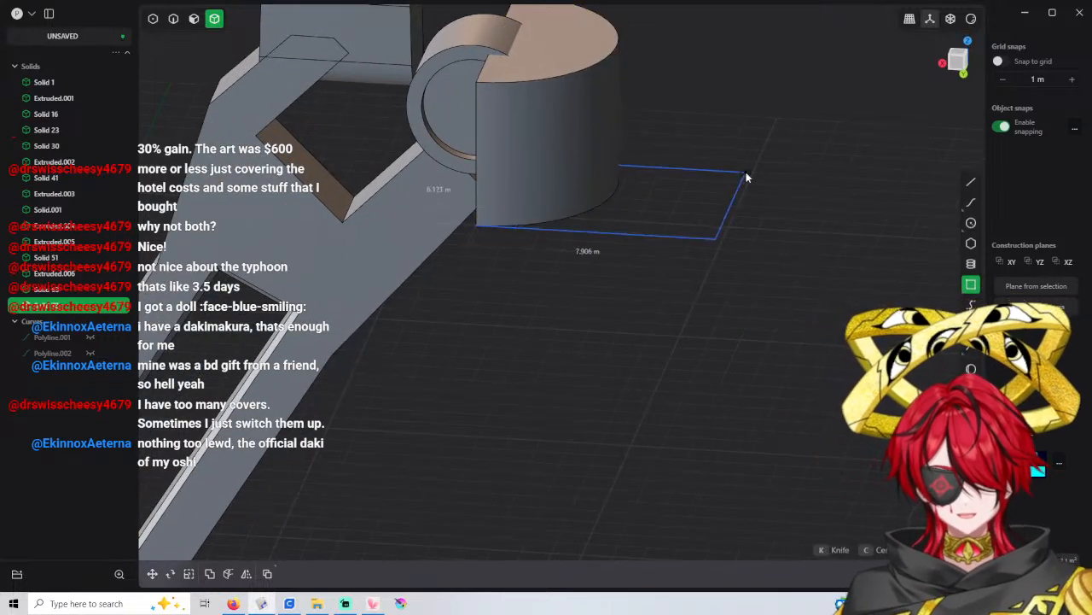
left_click(959, 64)
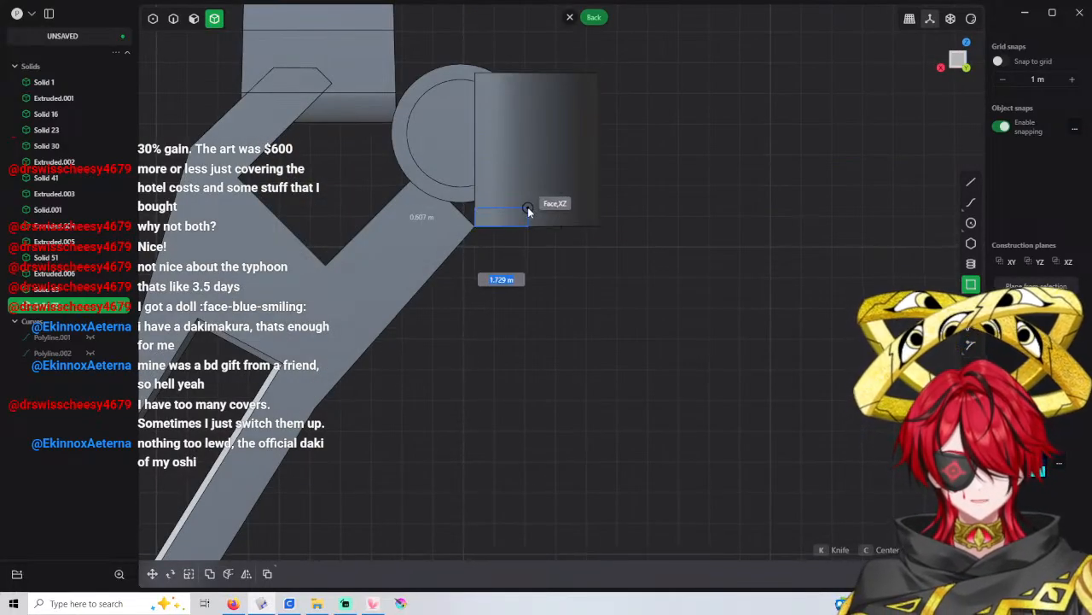
type("2")
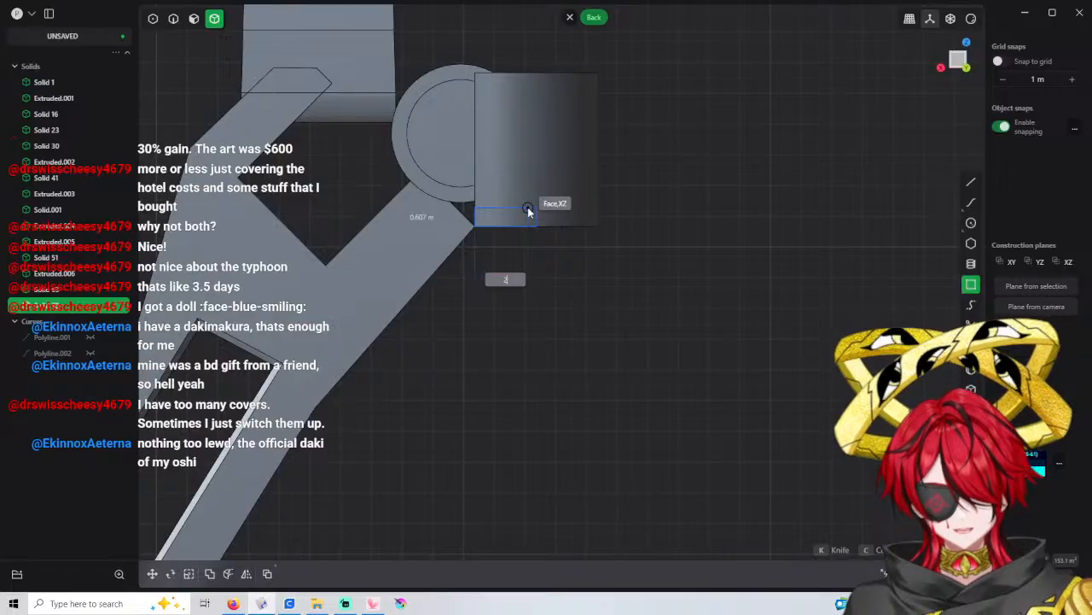
key("Tab")
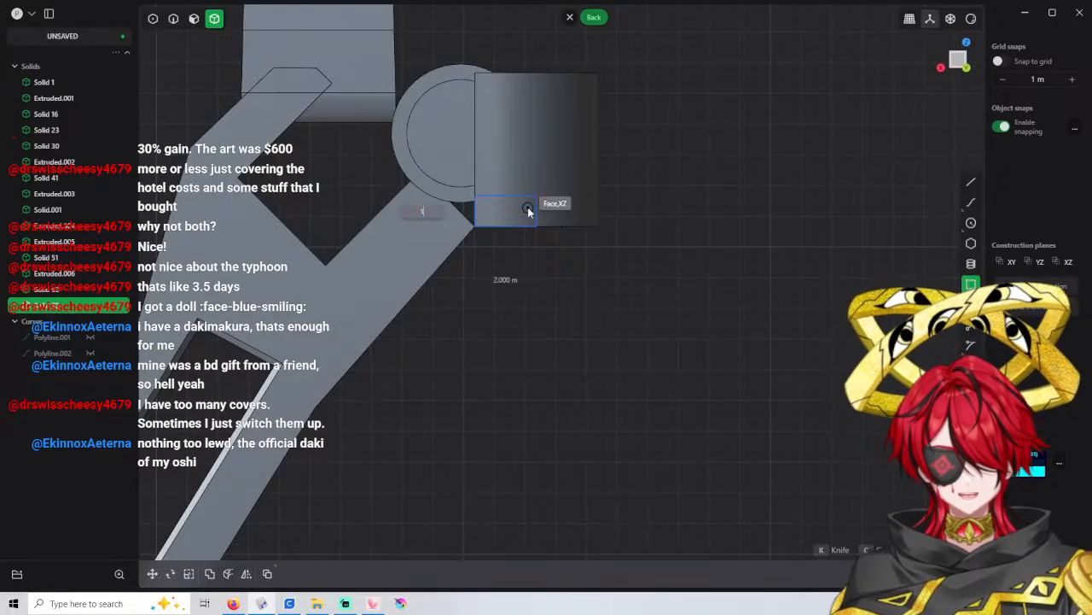
key("Return")
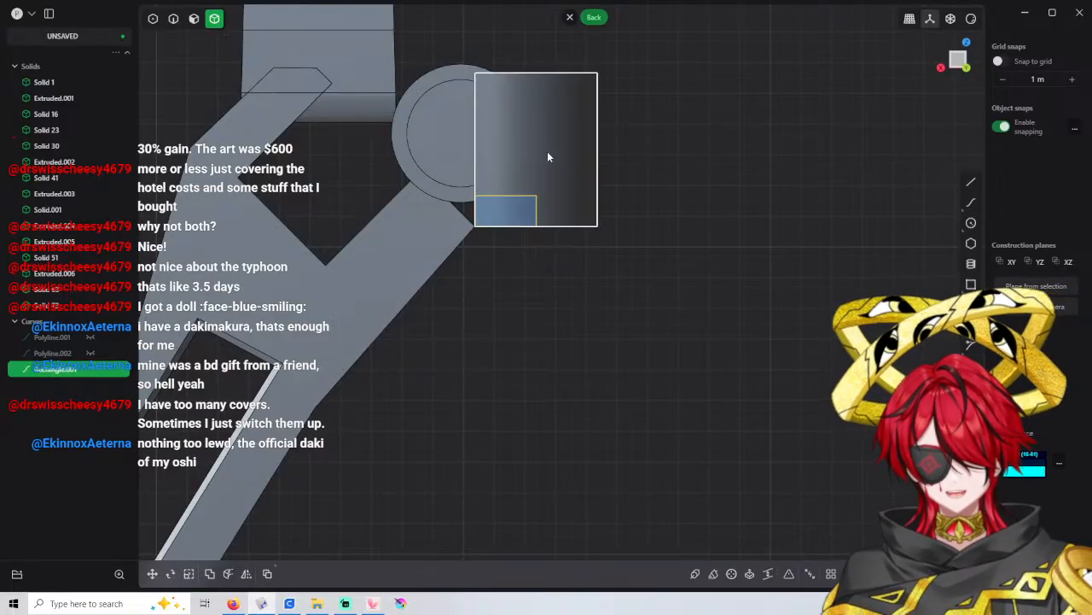
Extrude the 2 m by 1 m rectangle into a small block in front of the half-cylinder
key("3")
middle_click_drag(538, 168, 517, 204)
left_click(515, 207)
key("e")
left_click_drag(502, 226, 493, 240)
right_click(494, 239)
Split the half-cylinder horizontally with the small block's top face, then delete the block and its rectangle
key("4")
left_click(542, 142)
key("c")
left_click(509, 205)
key("Return")
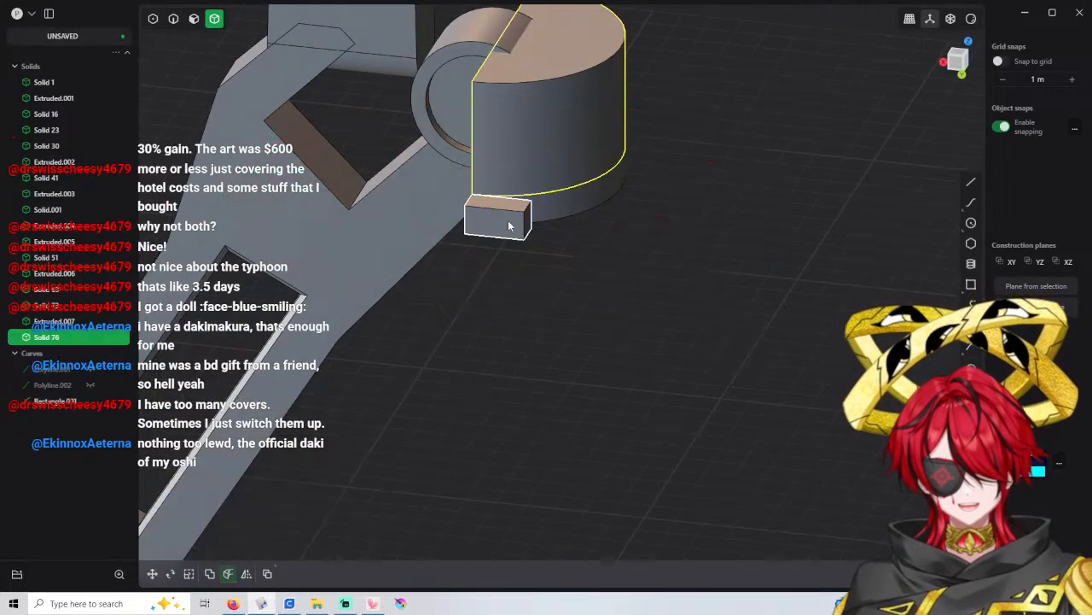
left_click(64, 385)
key("Delete")
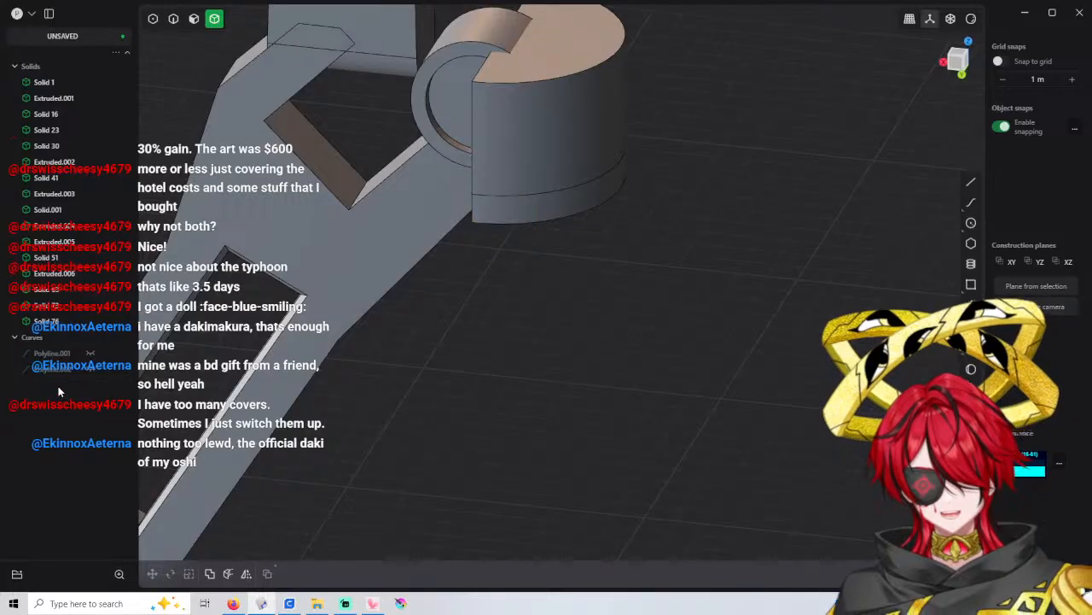
Chamfer the lower curved edge of the half-cylinder's upper piece by about 0.08 m
key("2")
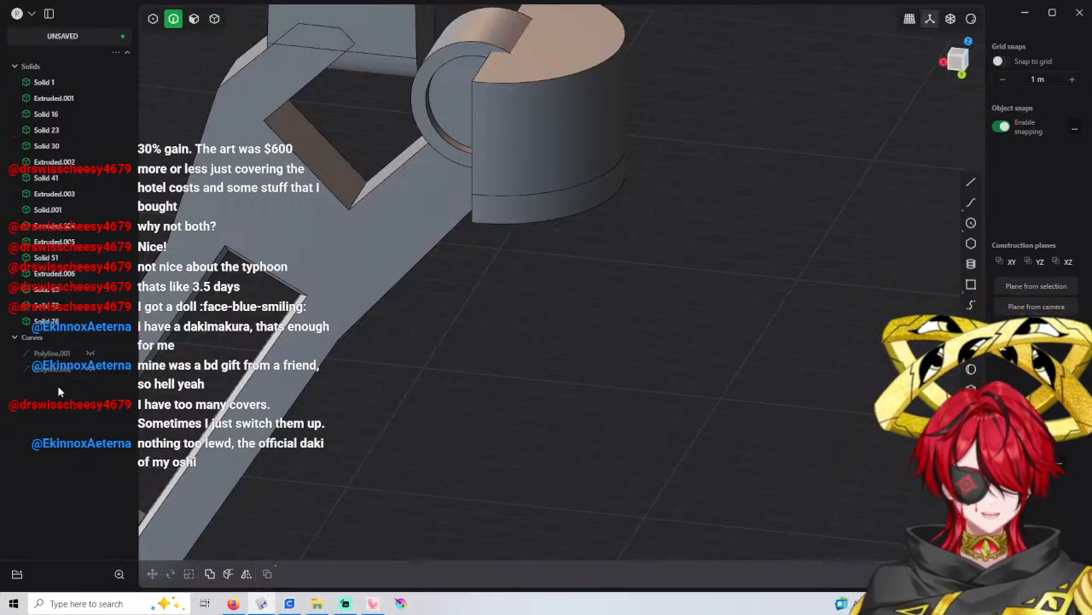
left_click(546, 197)
key("f")
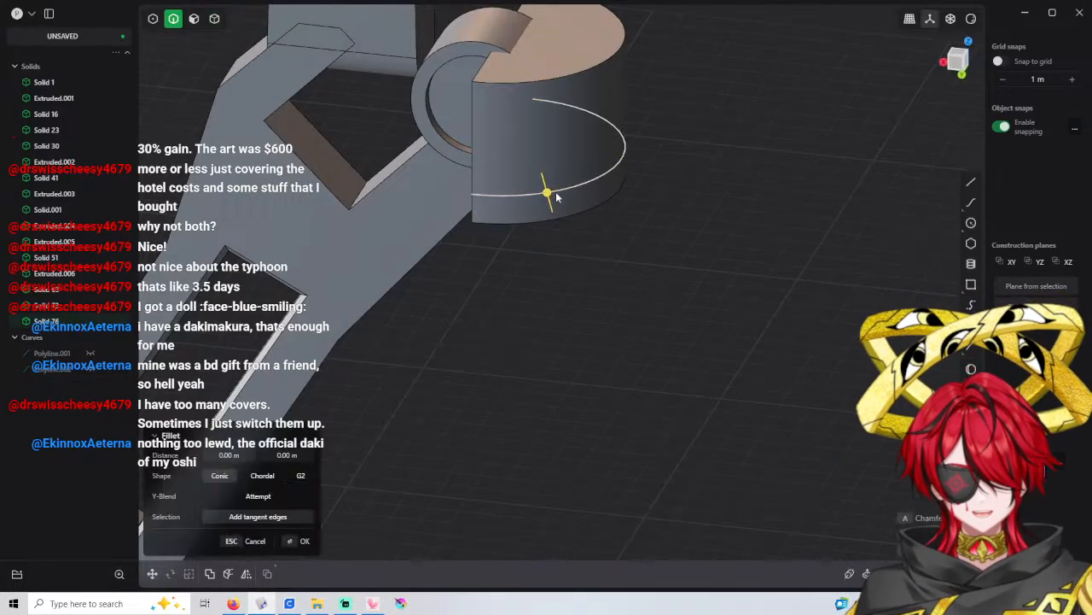
left_click_drag(550, 196, 546, 181)
scroll(543, 204, "up", 4)
scroll(548, 189, "up", 5)
Set both distances of the upper piece's chamfer to -0.1 m and apply it
left_click(248, 475)
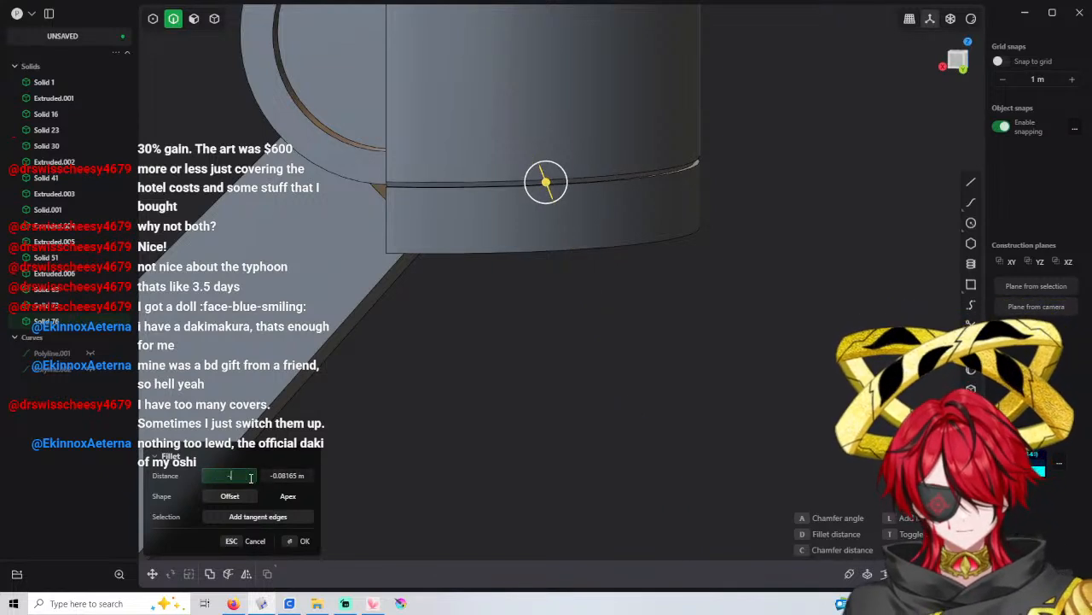
type("-.1")
left_click(269, 476)
type("-0")
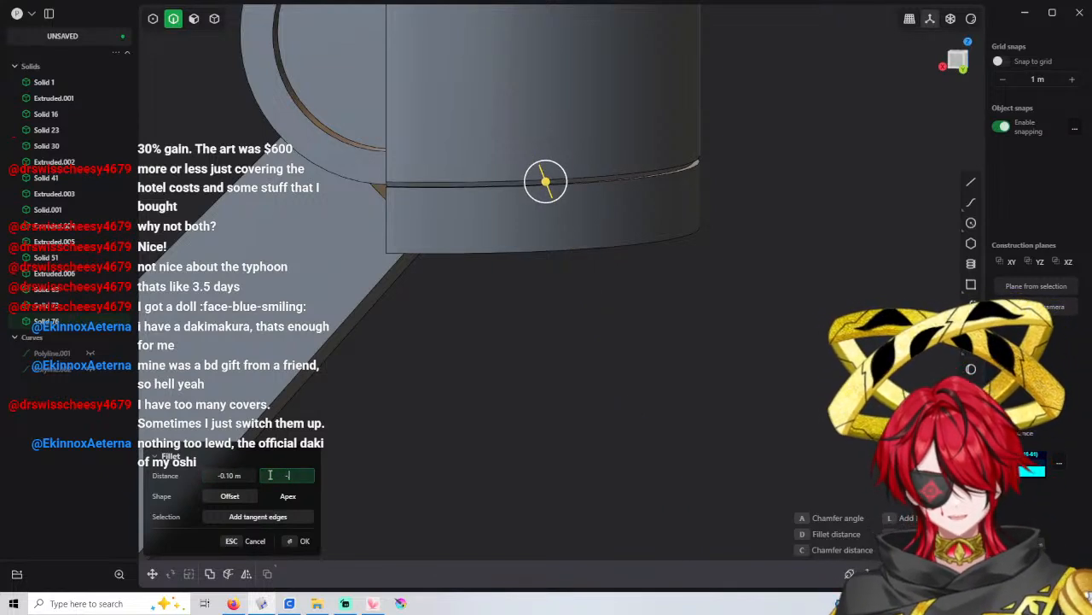
type(".1")
key("Return")
key("Return")
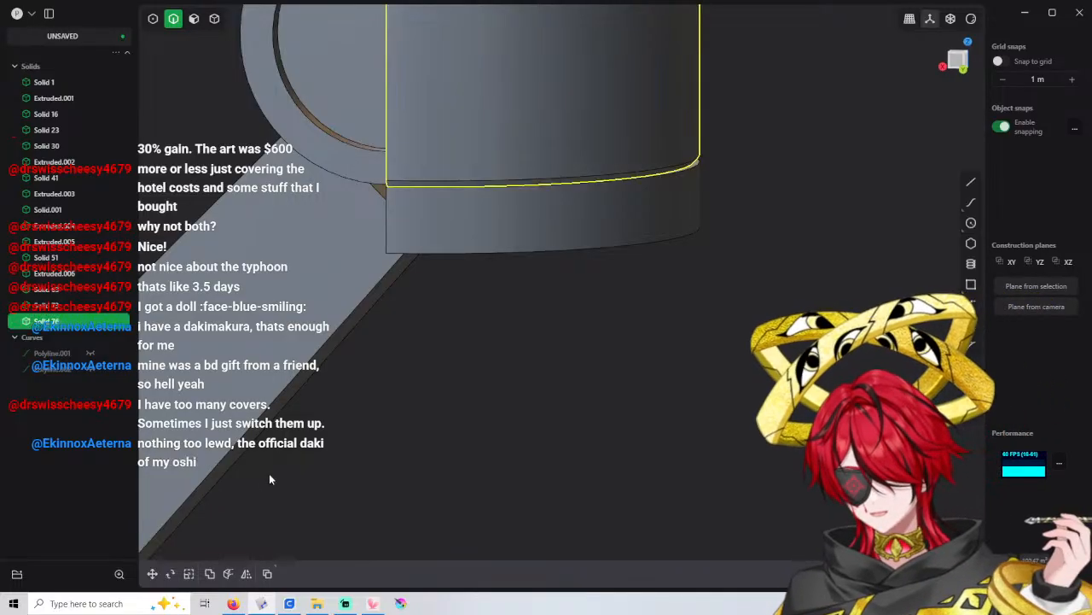
Chamfer the upper curved edge of the half-cylinder's lower piece with both distances set to -0.1 m
scroll(574, 230, "up", 3)
middle_click_drag(594, 159, 589, 187)
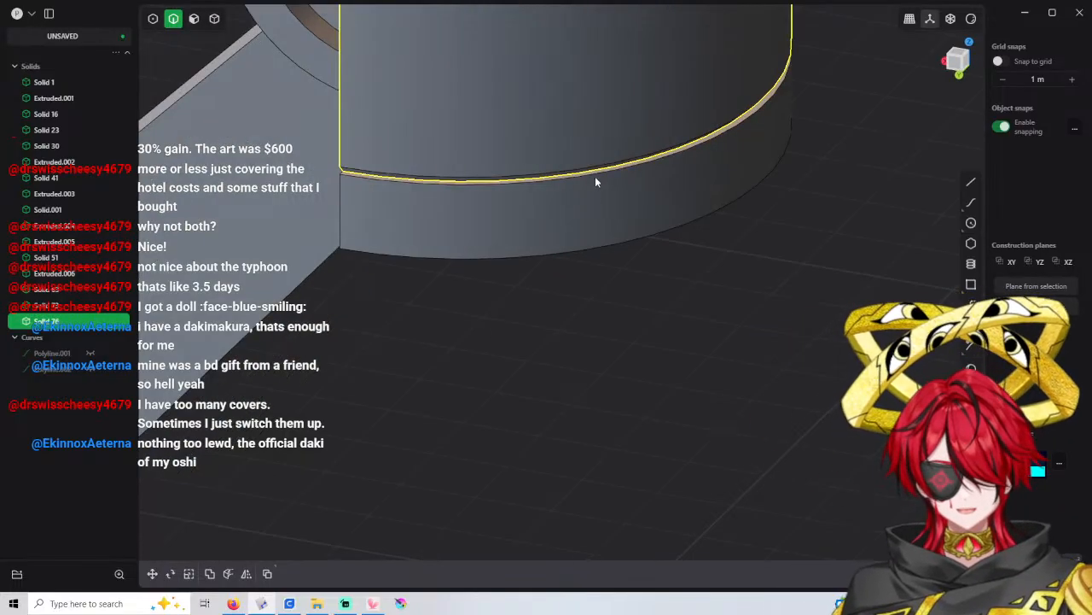
left_click(595, 180)
key("f")
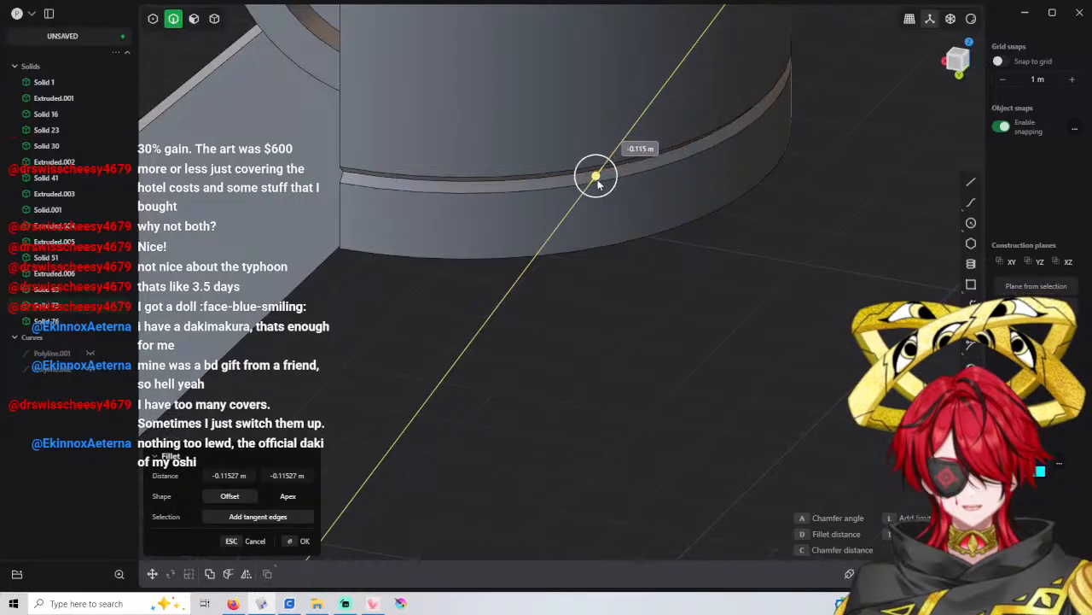
left_click(595, 177)
middle_click_drag(443, 257, 466, 220)
left_click(248, 475)
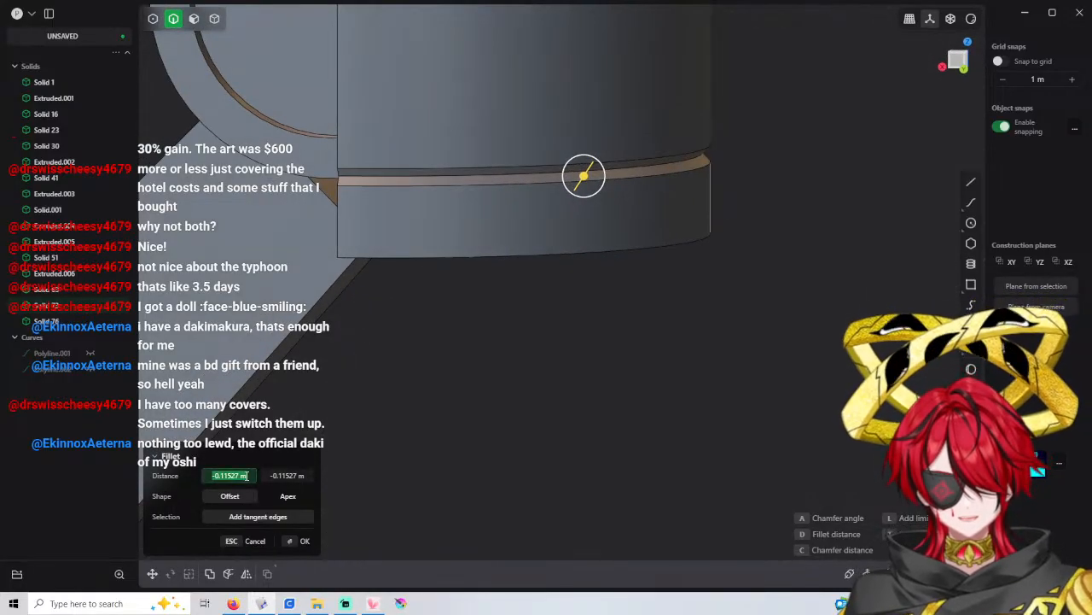
left_click(282, 476)
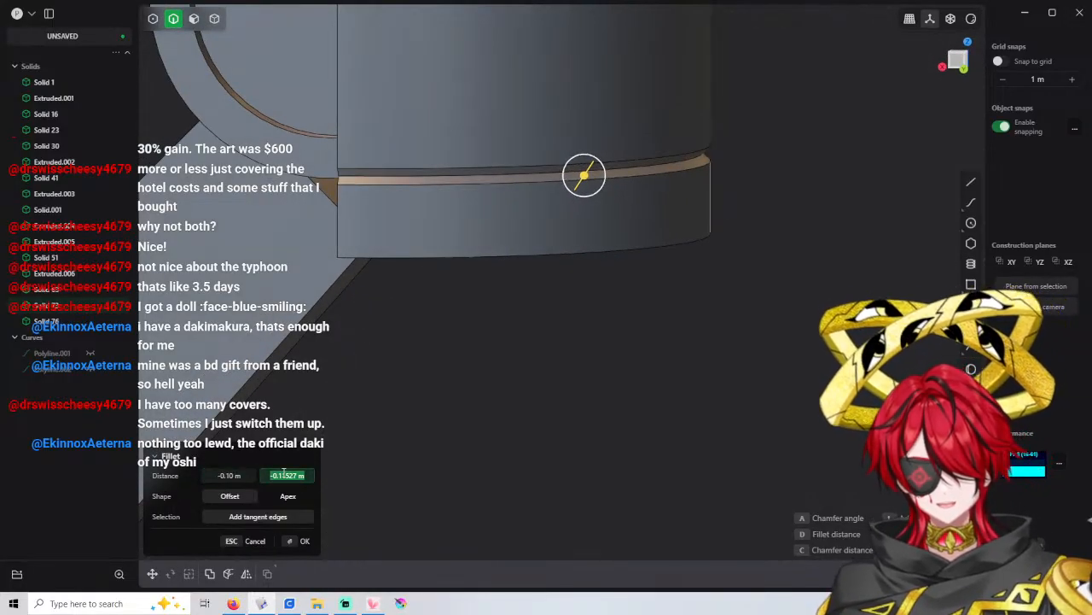
type("-.1")
key("Return")
right_click(393, 463)
left_click(401, 458)
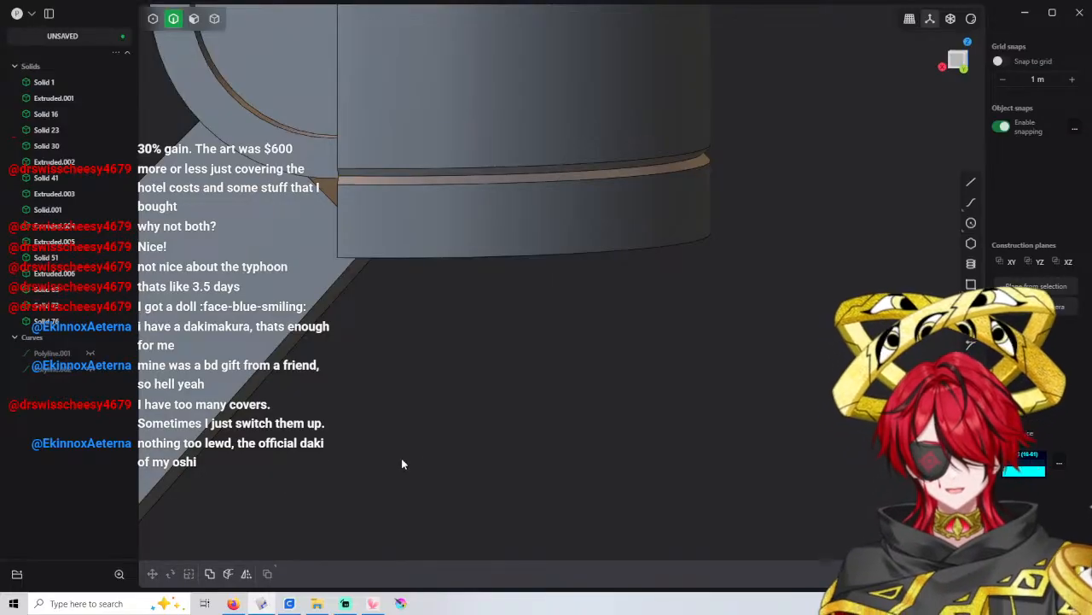
Union the upper and lower pieces of the half-cylinder into one solid with a Boolean operation
key("4")
scroll(597, 259, "down", 2)
scroll(601, 261, "down", 4)
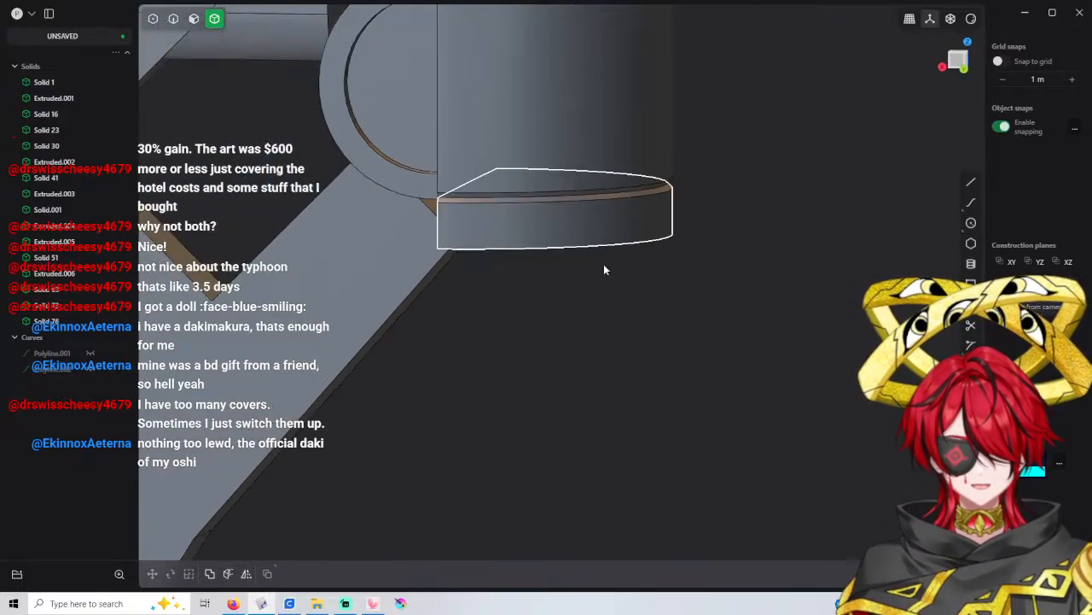
left_click(534, 288)
left_click(544, 367, "shift")
key("q")
right_click(660, 332)
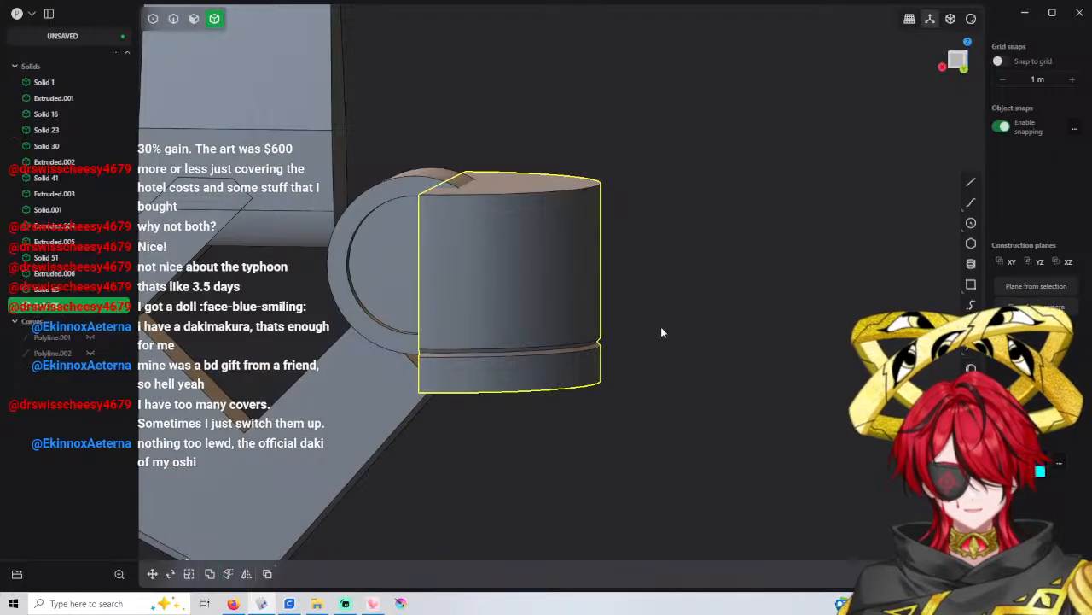
left_click(545, 317)
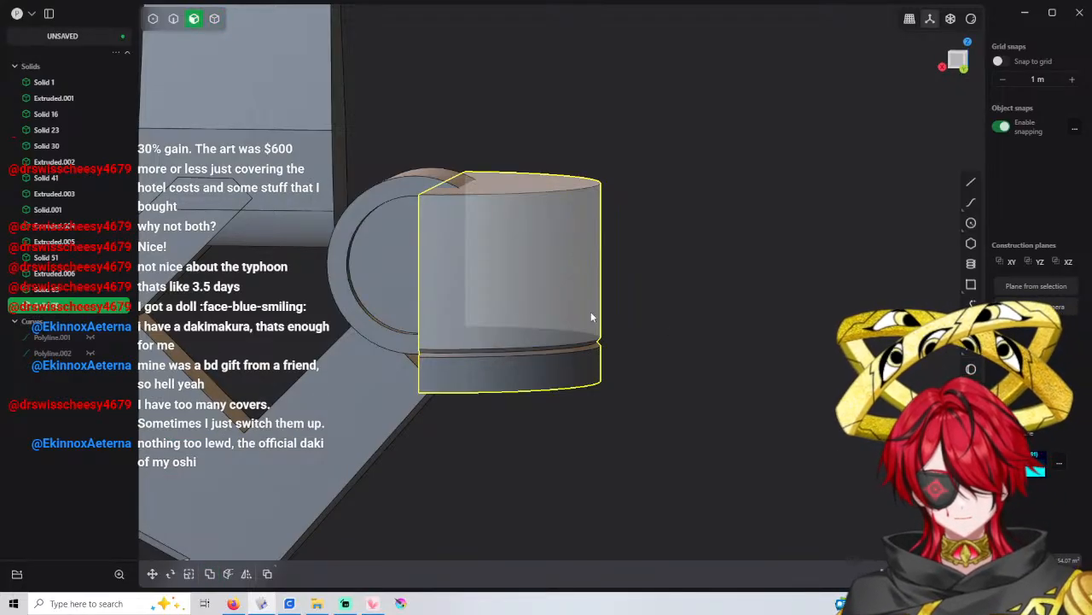
key("o")
key("Escape")
Rotate the joined half-cylinder 180 degrees about the vertical Z axis
left_click(516, 275)
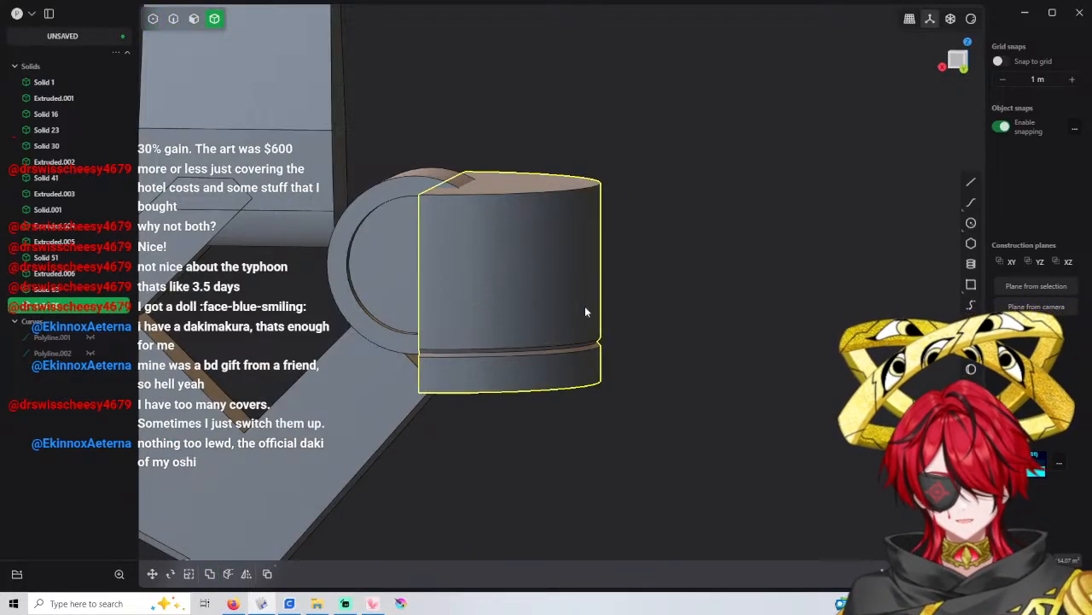
middle_click_drag(584, 306, 569, 341)
key("r")
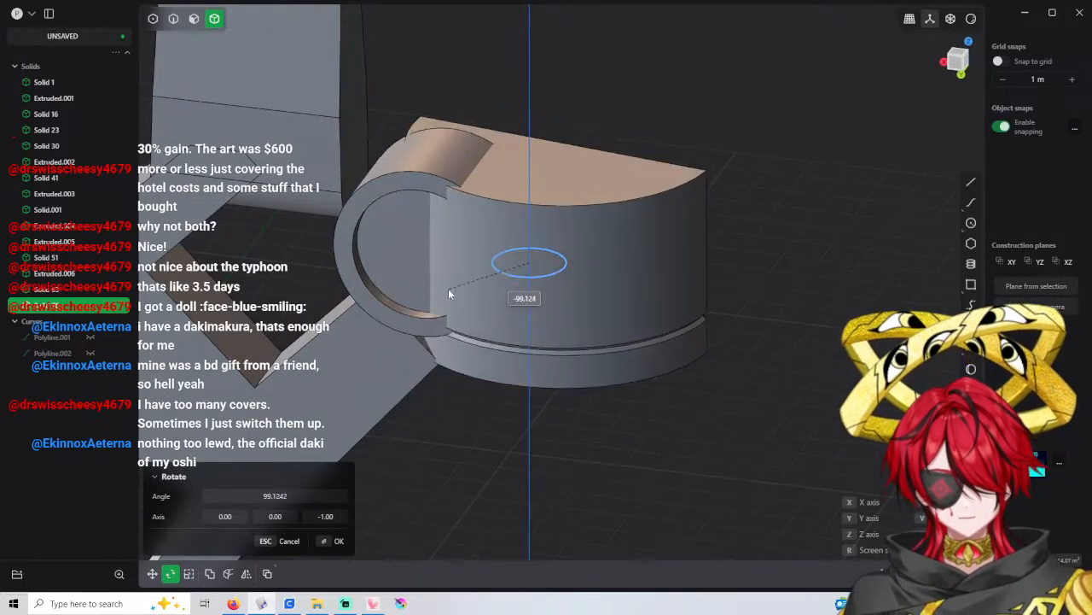
left_click(317, 498)
type("180")
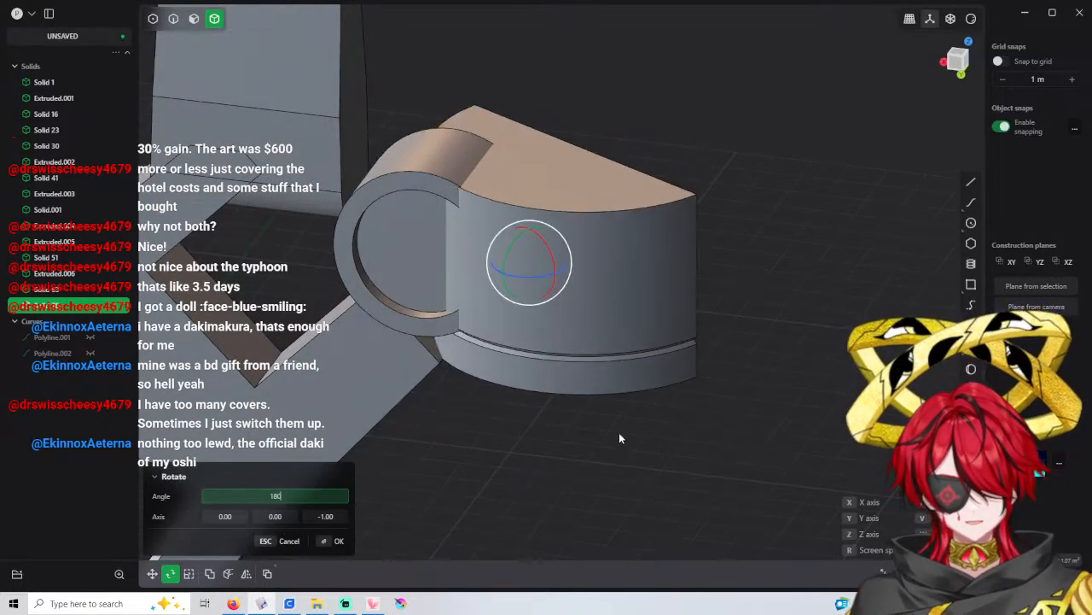
key("Return")
key("Return")
Tilt the half-cylinder by rotating it 30 degrees about the Y axis
middle_click_drag(563, 349, 581, 332)
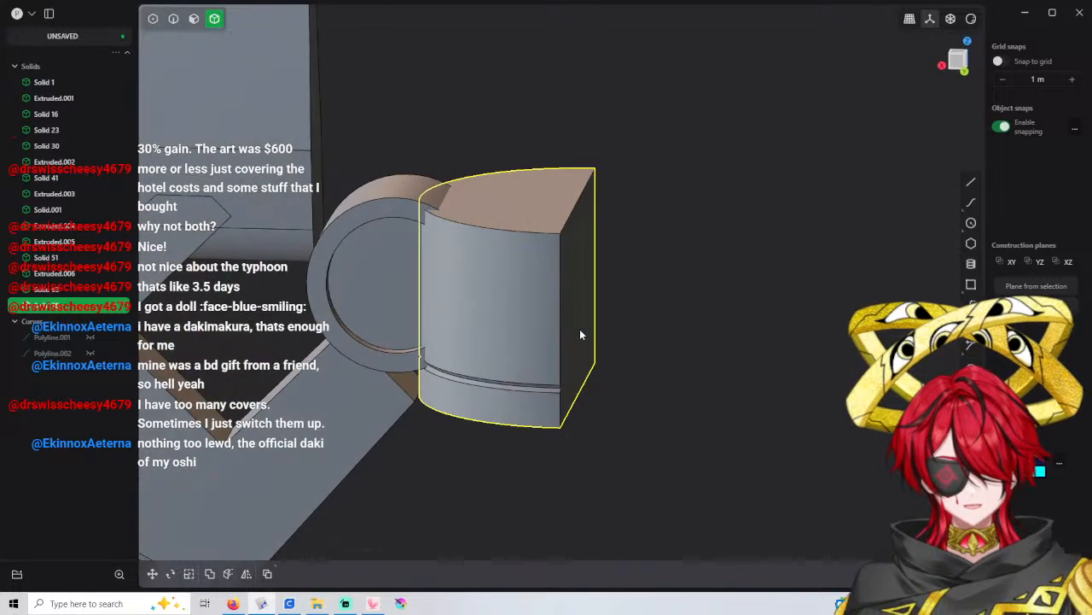
key("r")
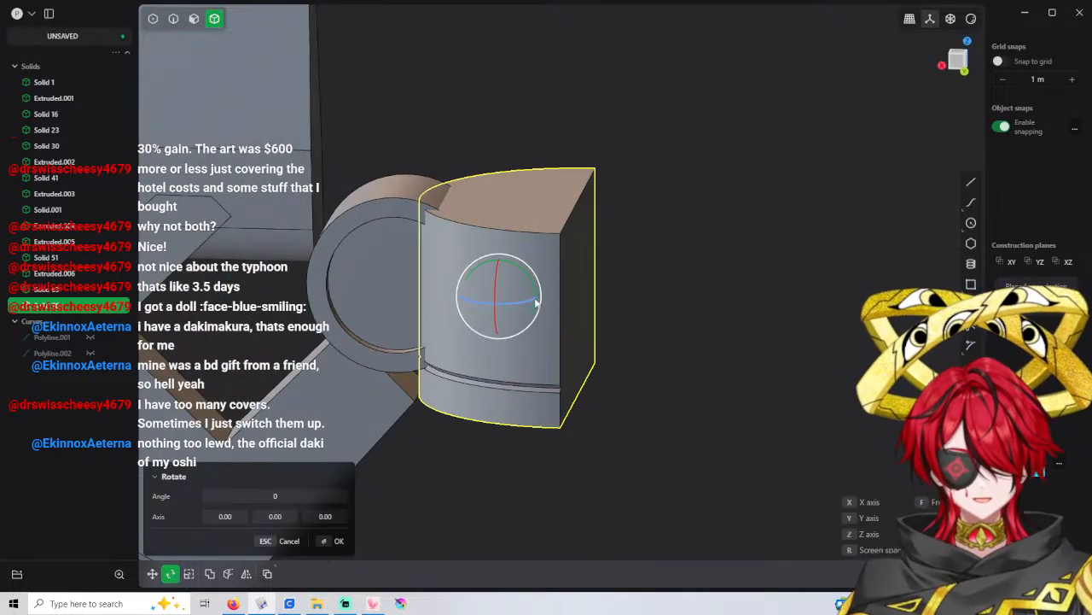
key("y")
left_click(309, 496)
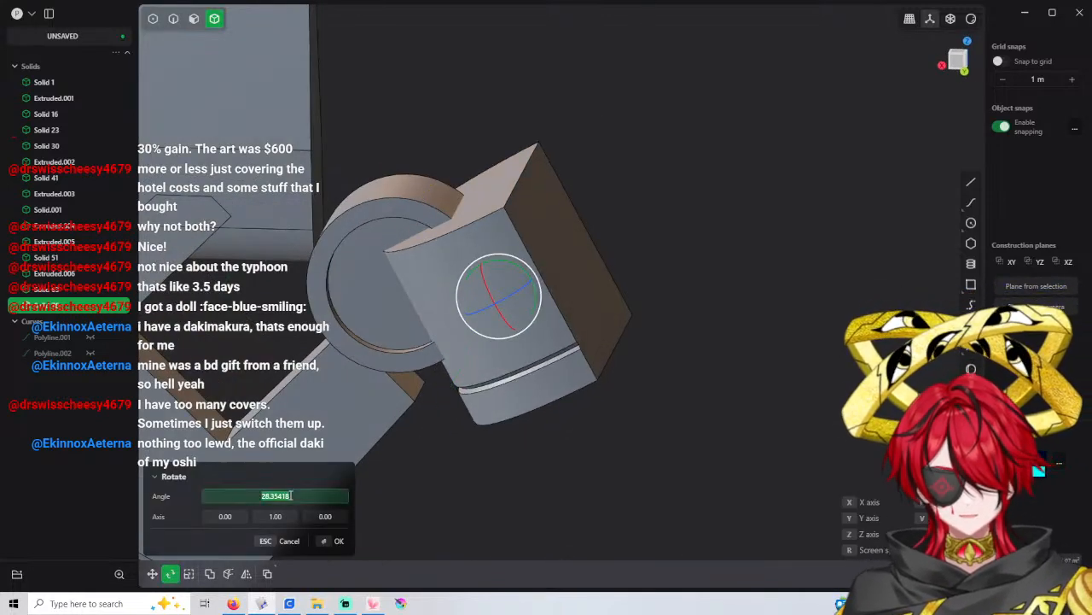
type("30")
key("Return")
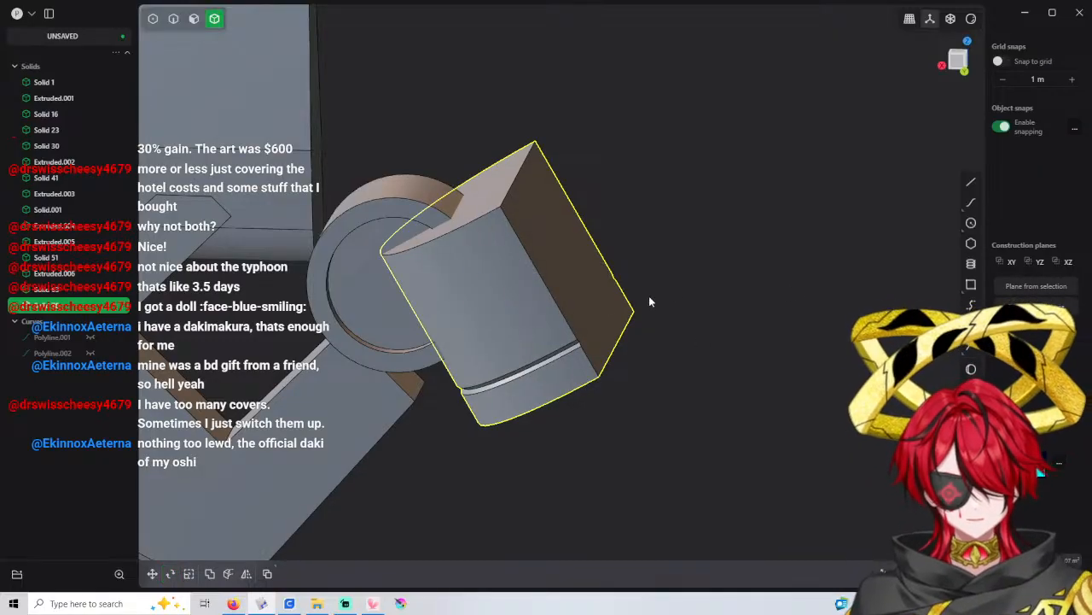
Move the tilted half-cylinder 5 m along the X axis, past the round recessed cylinder toward the stock's cutout
key("g")
left_click_drag(474, 298, 233, 341)
scroll(285, 314, "down", 3)
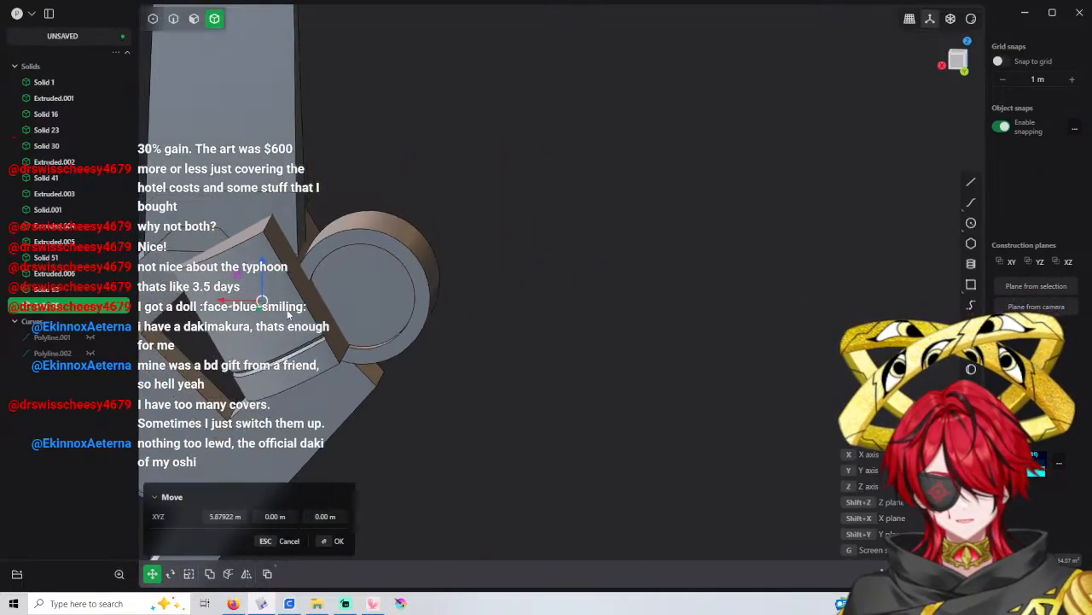
middle_click_drag(286, 314, 491, 254, "shift")
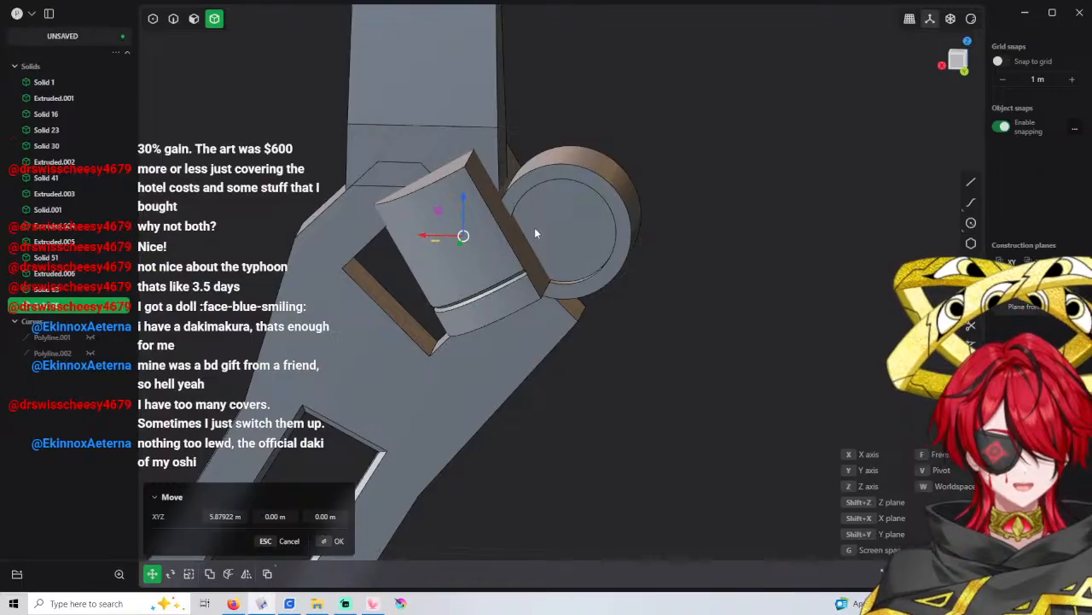
mouse_move(520, 241)
middle_mouse_down()
mouse_move(502, 238)
mouse_move(497, 250)
mouse_move(517, 239)
middle_mouse_up()
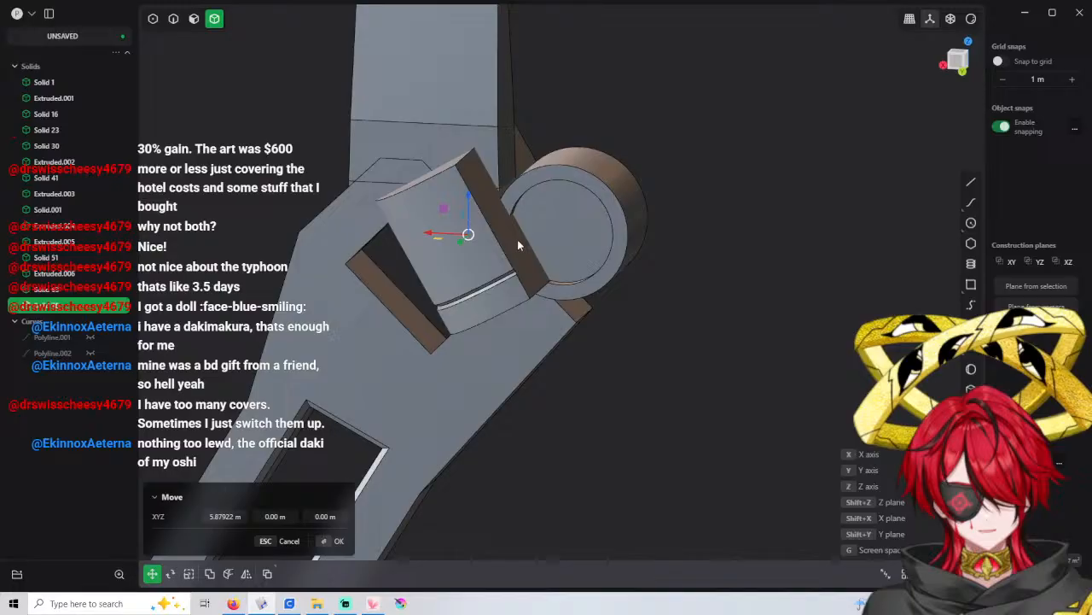
left_click(224, 517)
type("5")
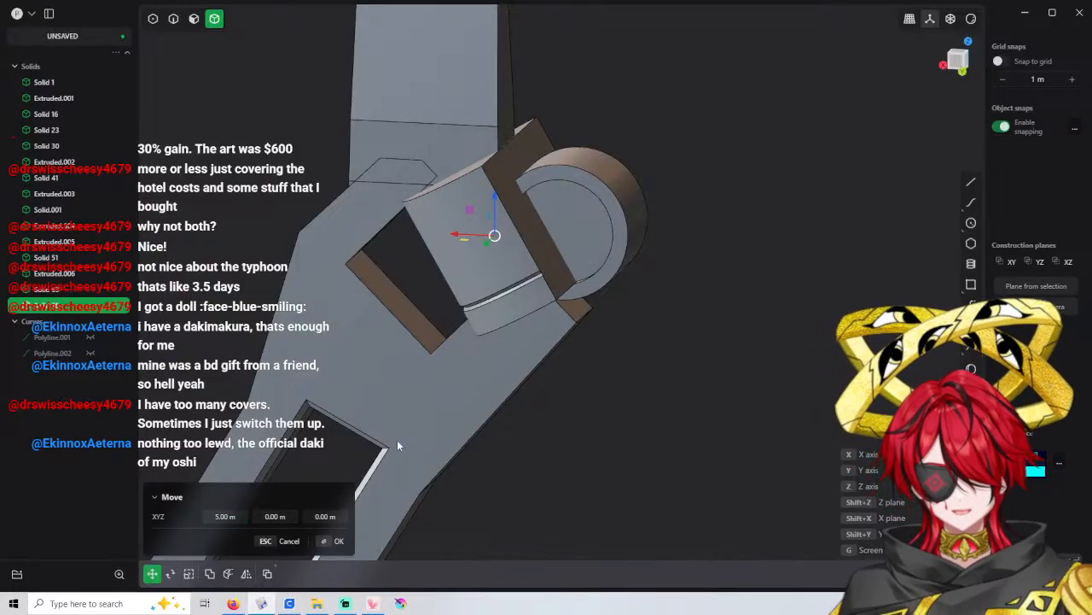
left_click(223, 516)
type("8")
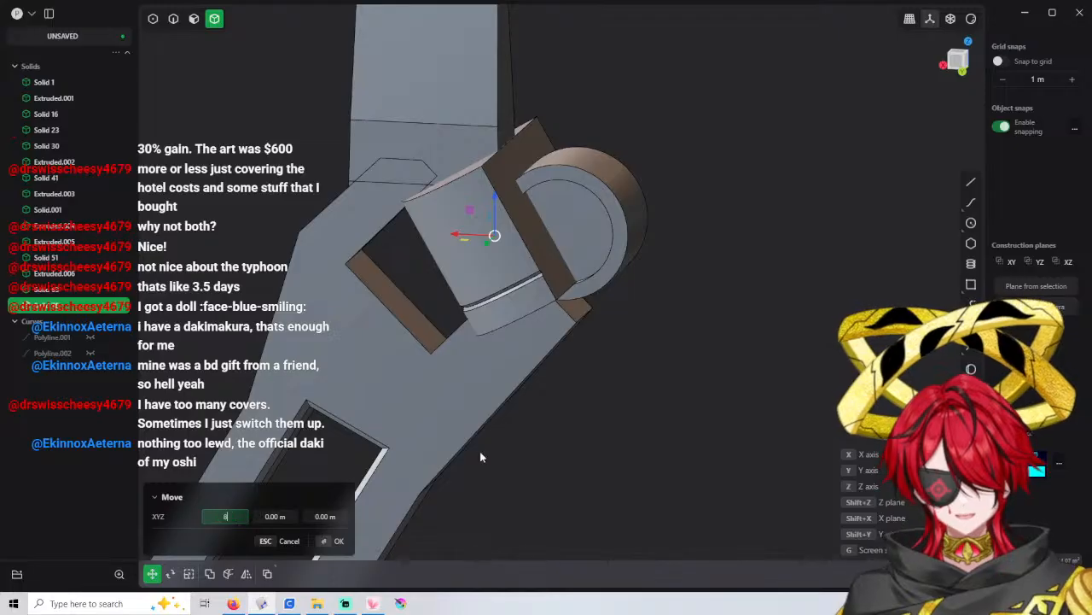
left_click(235, 515)
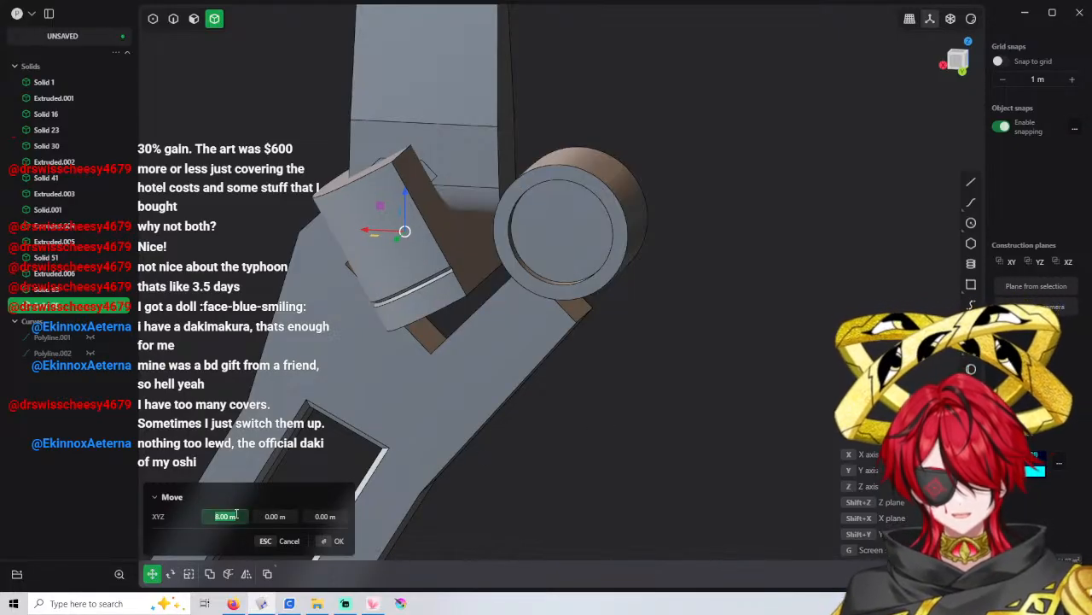
key("Escape")
key("Escape")
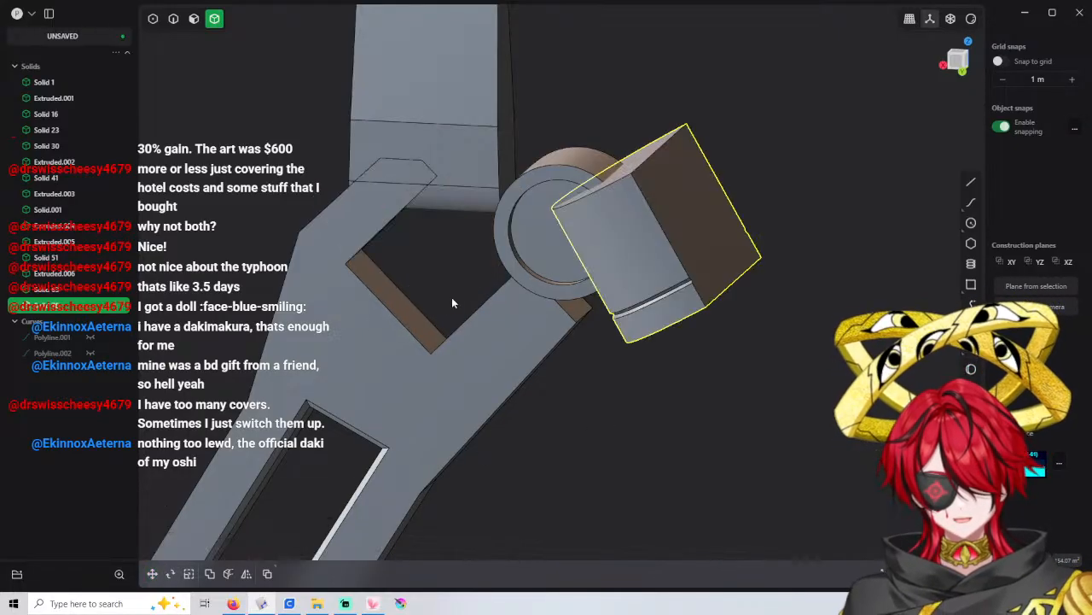
Move the curved block along the X axis so it overlaps the rectangular opening in the arm
key("g")
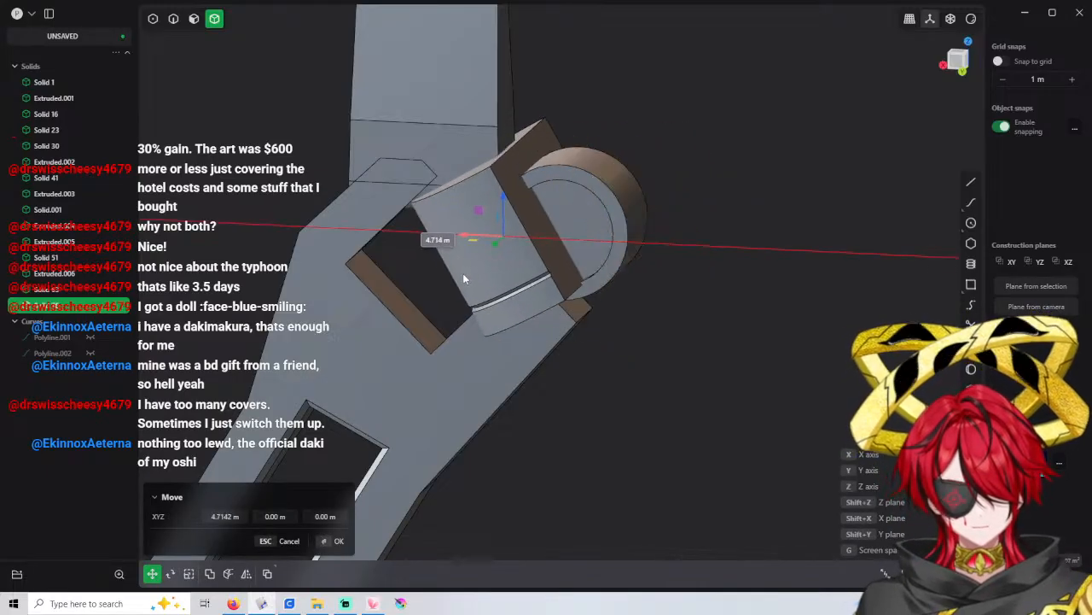
left_click(573, 346)
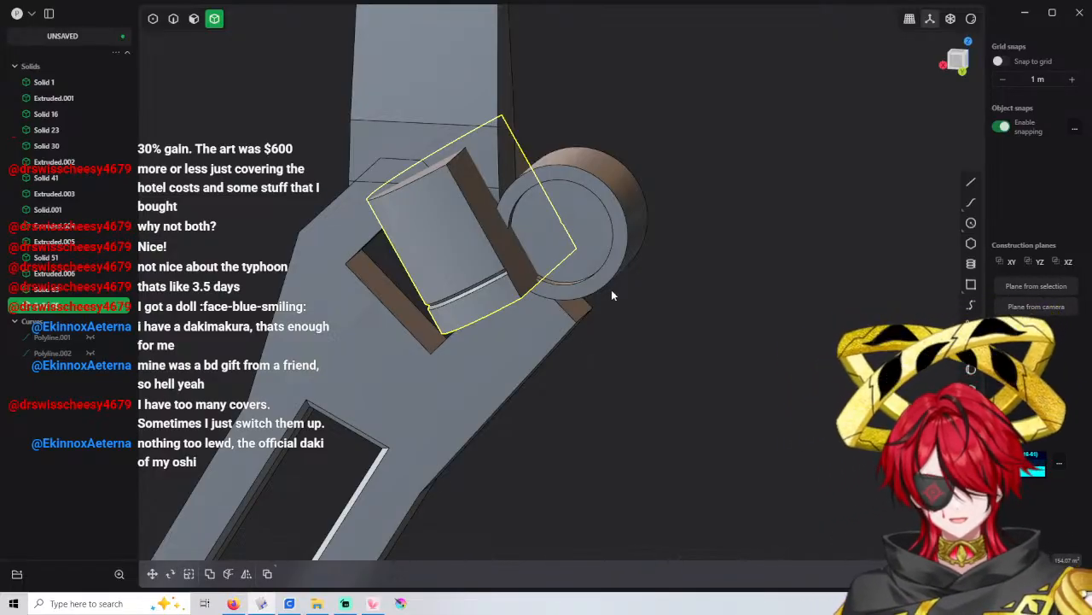
Scale the curved block by 0.6 on the X, Y and Z axes
key("s")
left_click_drag(453, 245, 456, 240)
middle_click_drag(456, 257, 512, 295)
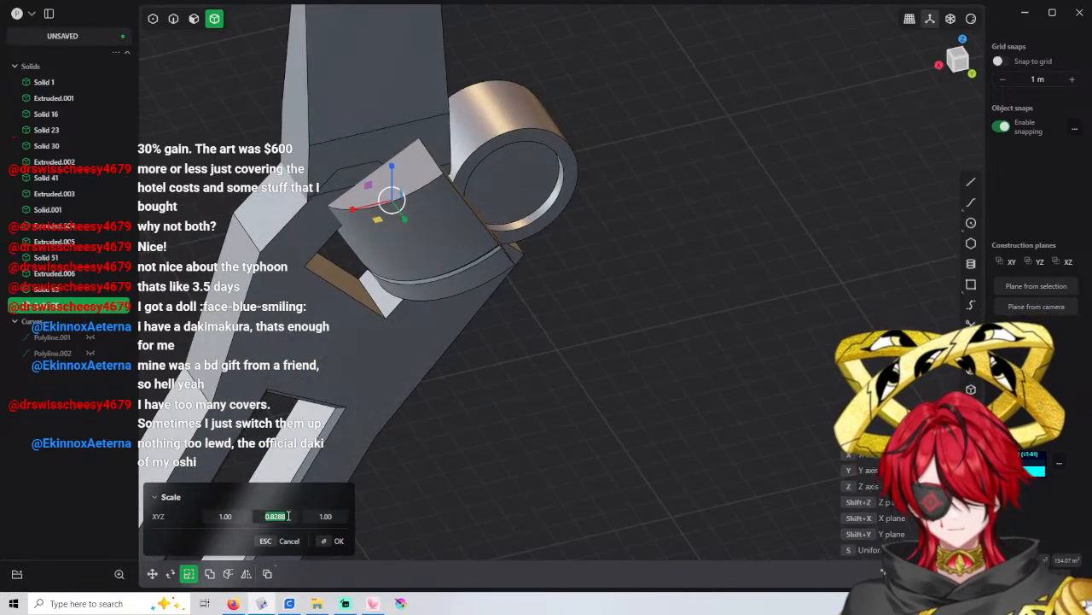
middle_click_drag(483, 328, 427, 273)
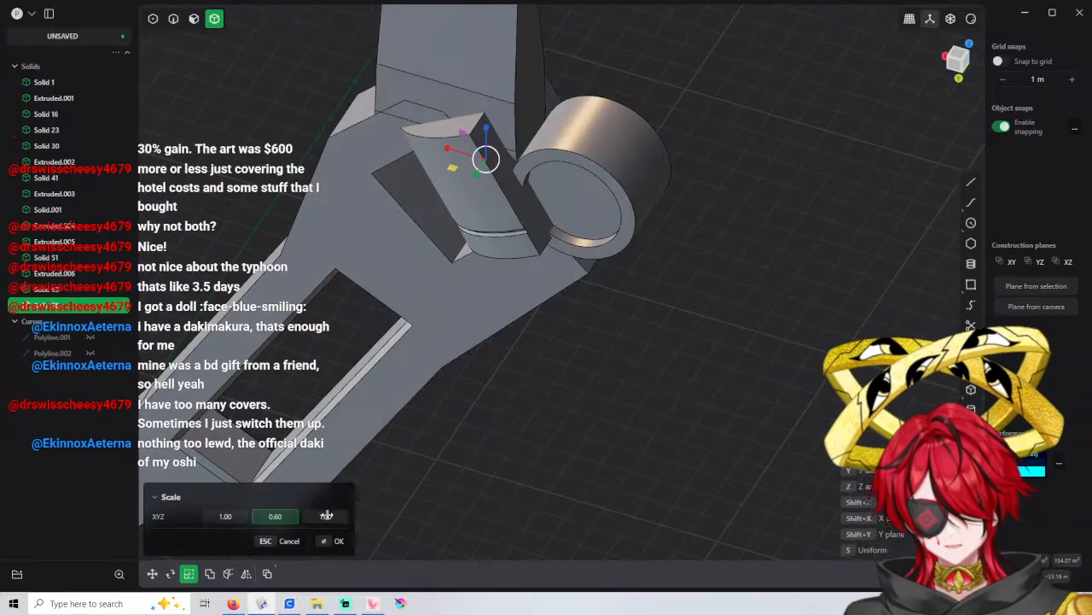
key("Tab")
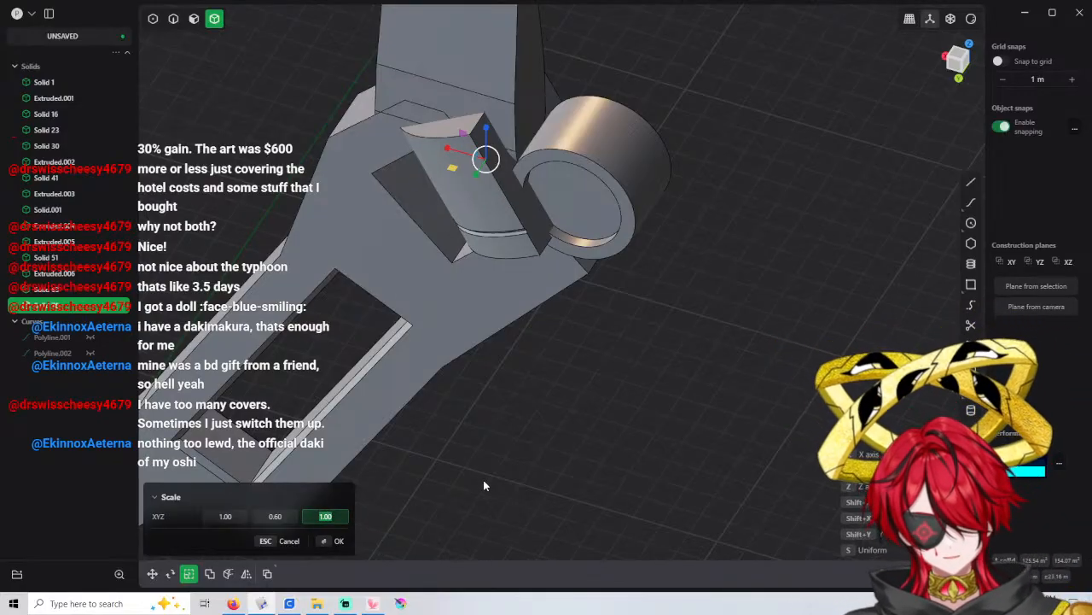
type(".6")
left_click(238, 520)
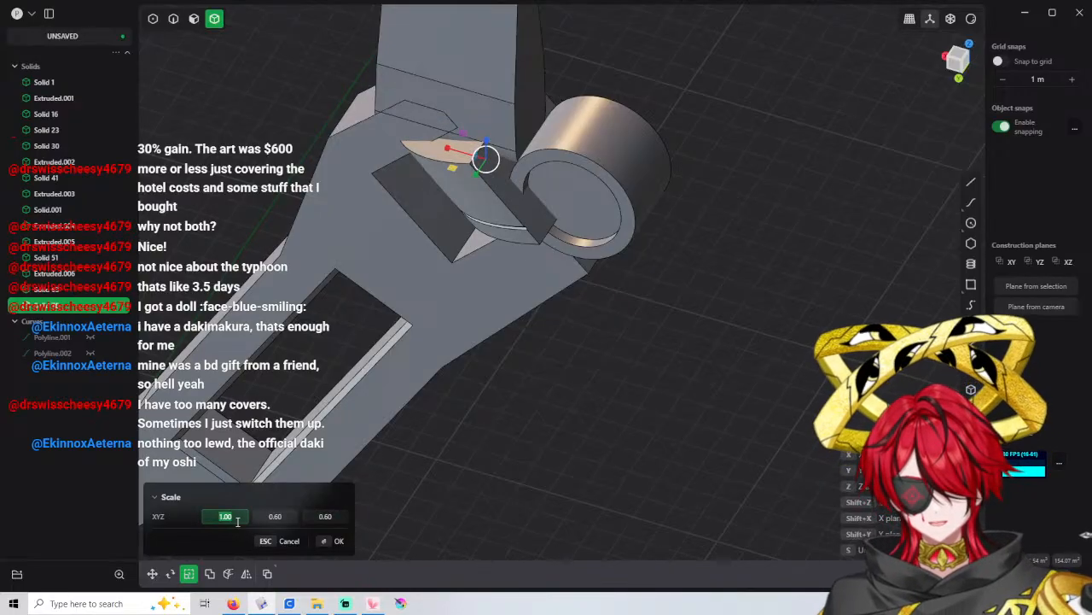
type(".6")
key("Return")
middle_click_drag(295, 478, 503, 254)
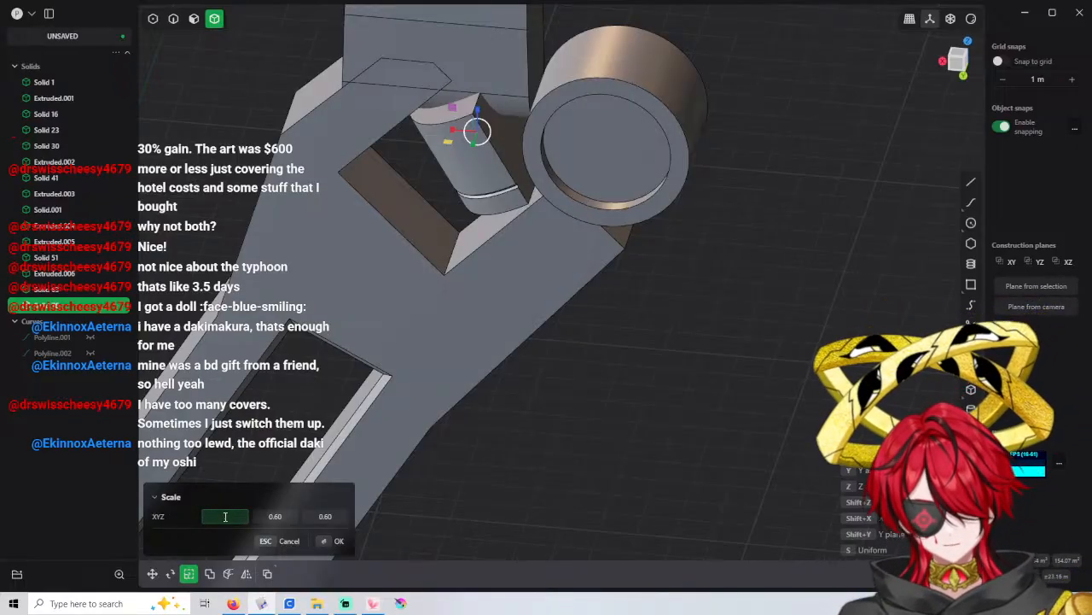
type(".6")
key("Return")
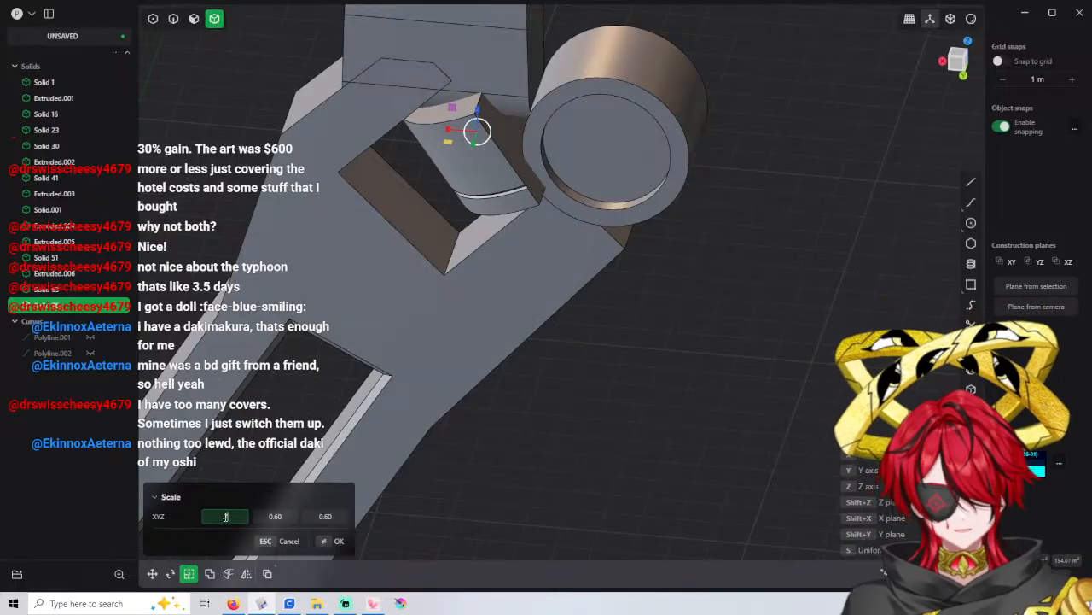
Set the curved block's scale factors to 0.8 on X, Y and Z and apply the scaling
left_click(227, 517)
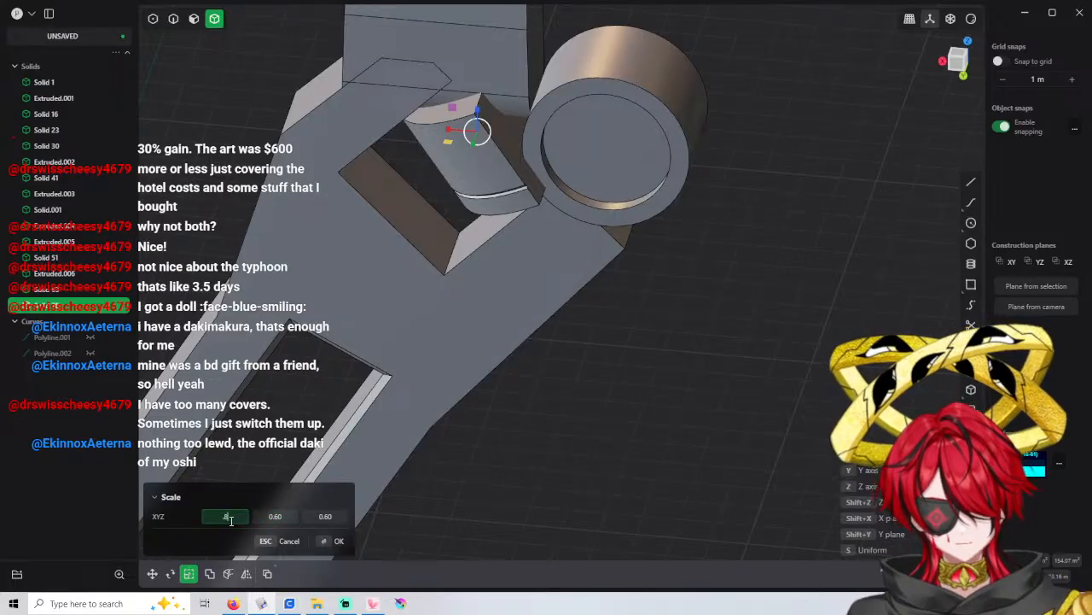
left_click(286, 518)
type(".8")
key("Return")
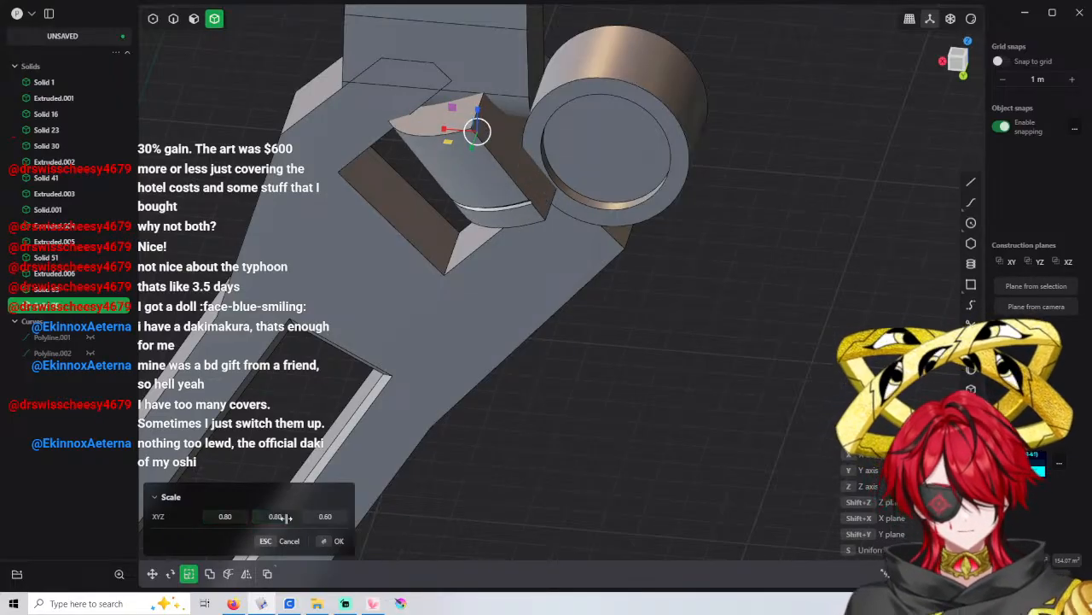
left_click(329, 518)
type(".8")
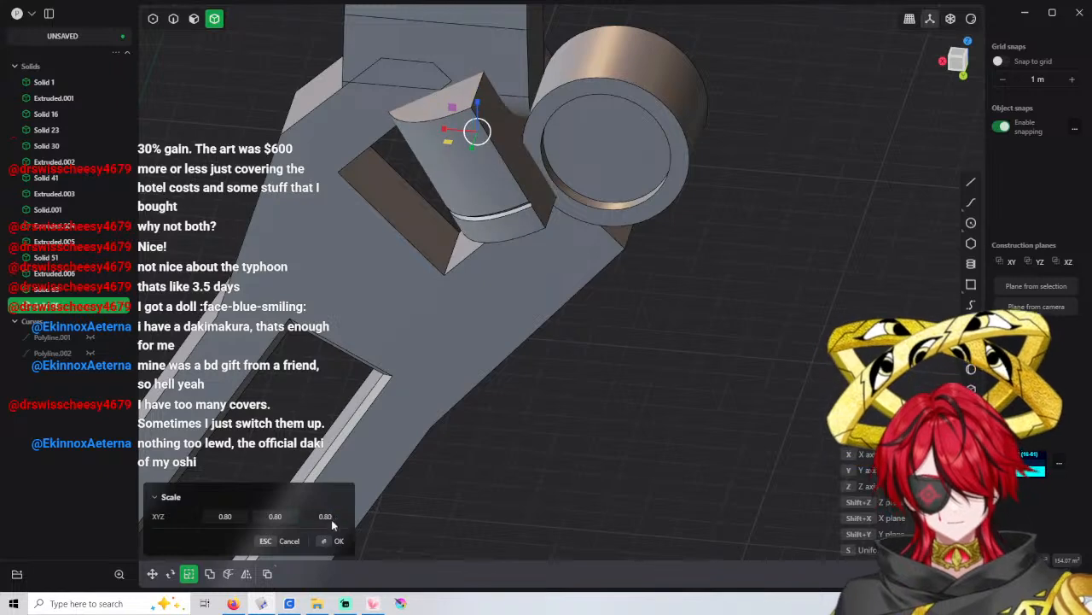
key("Return")
Rotate the curved block about 10.4 degrees around the Y axis to align with the rectangular opening
middle_click_drag(487, 352, 553, 286)
key("r")
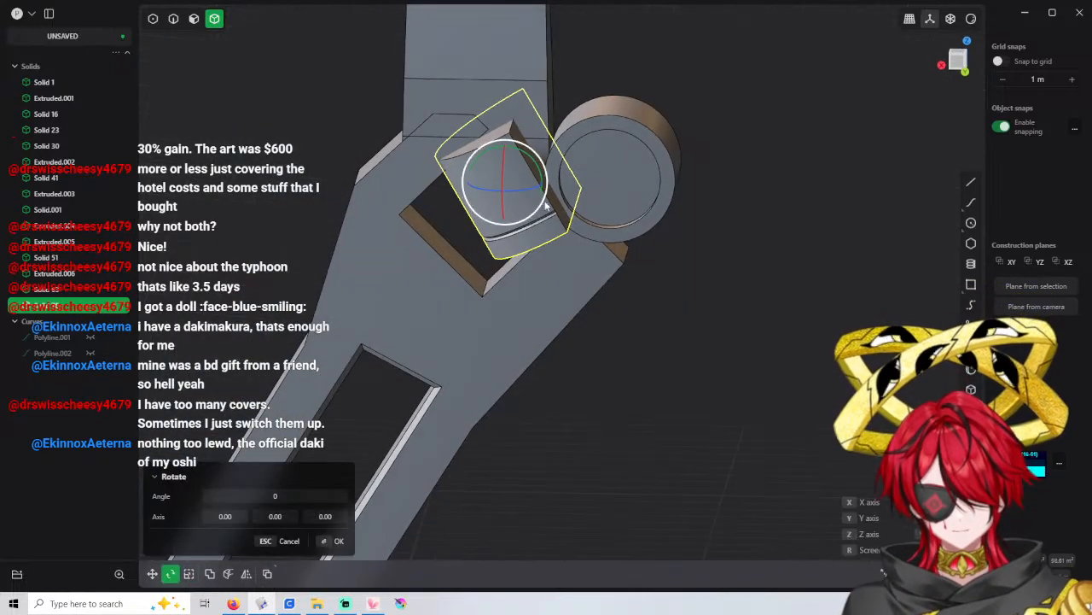
left_click_drag(537, 168, 537, 167)
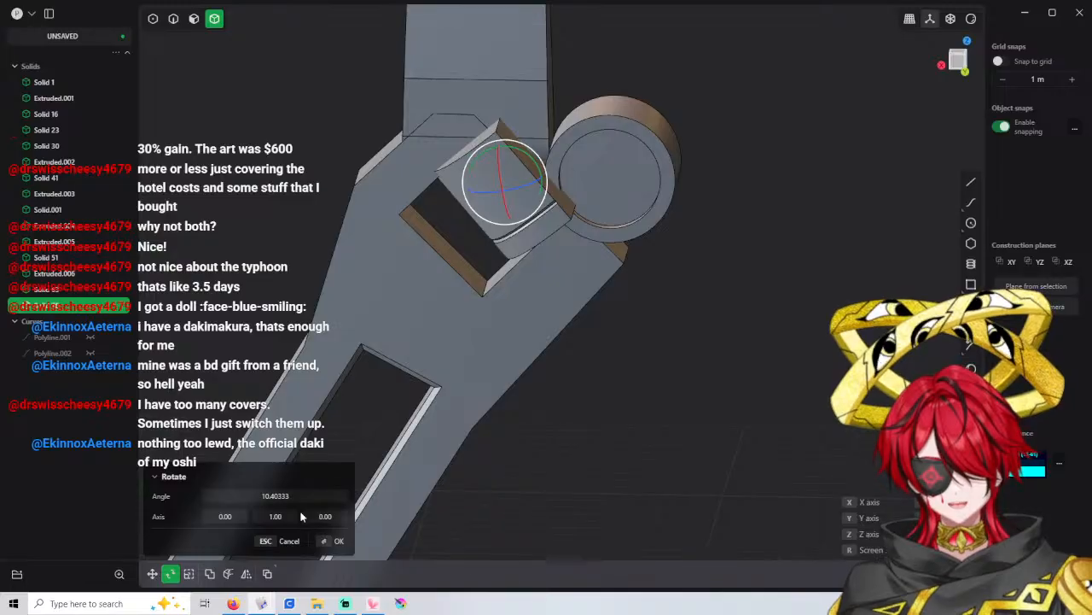
left_click(299, 495)
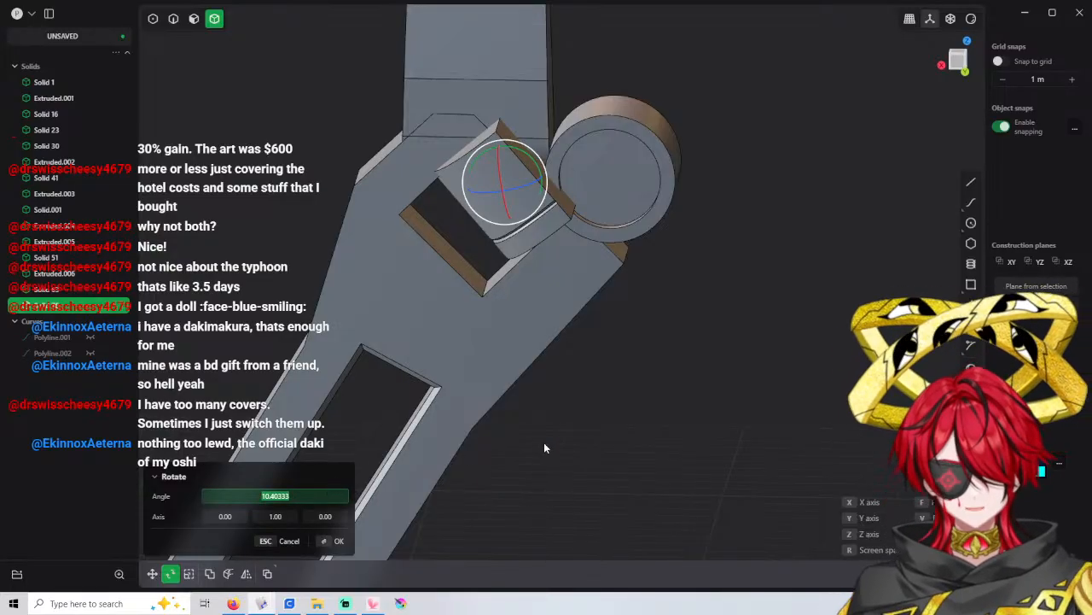
key("Return")
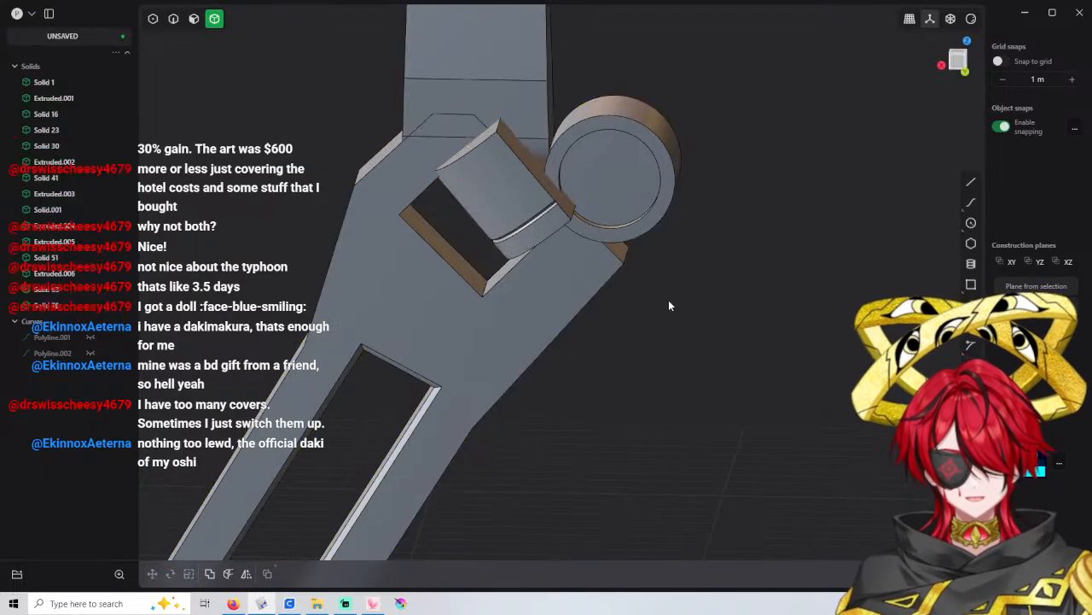
Flip the curved block by scaling it by -1 along the X axis
left_click(530, 215)
key("s")
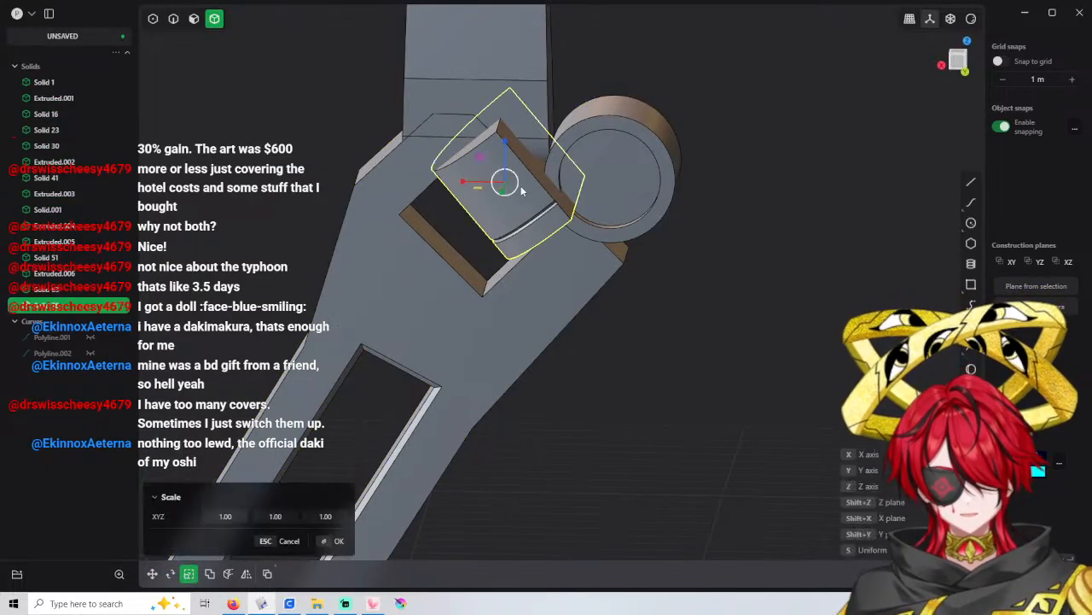
left_click_drag(465, 186, 478, 252)
left_click(230, 517)
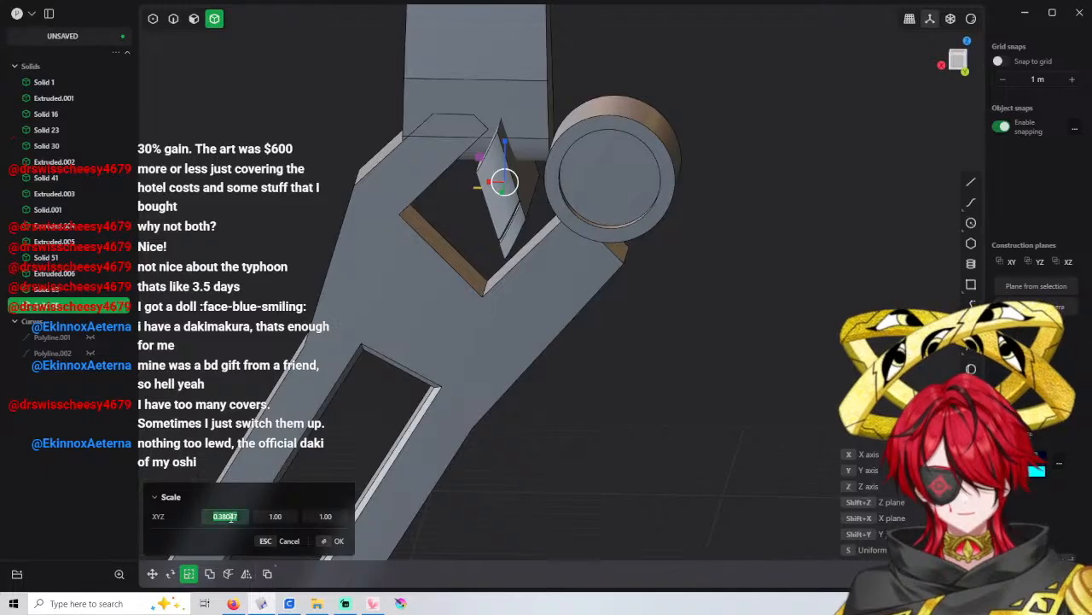
type("-1")
key("Return")
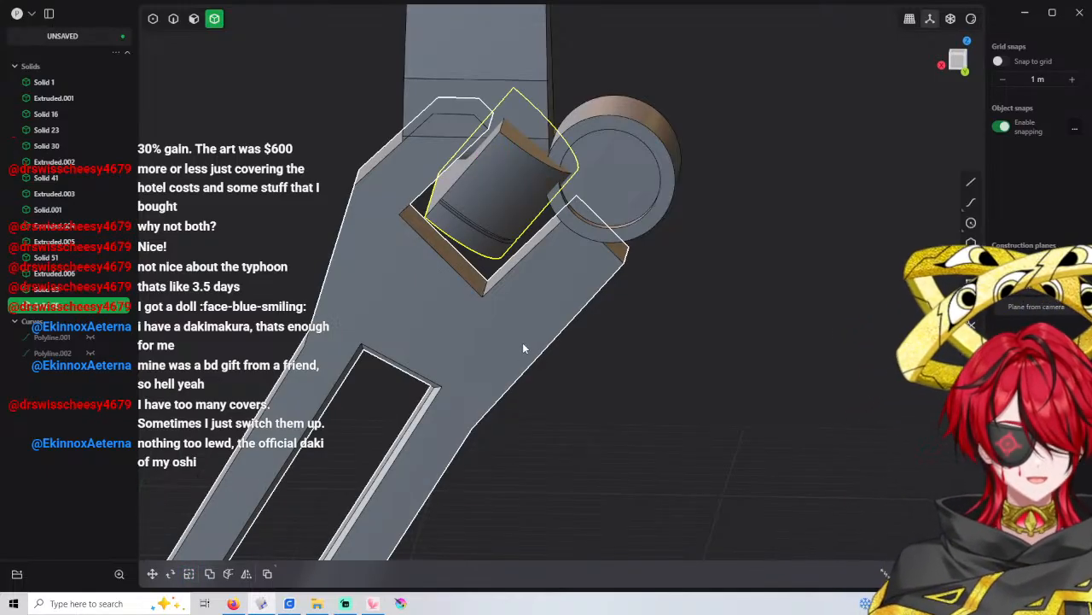
Rotate the flipped block 90 degrees around the negative Y axis
key("r")
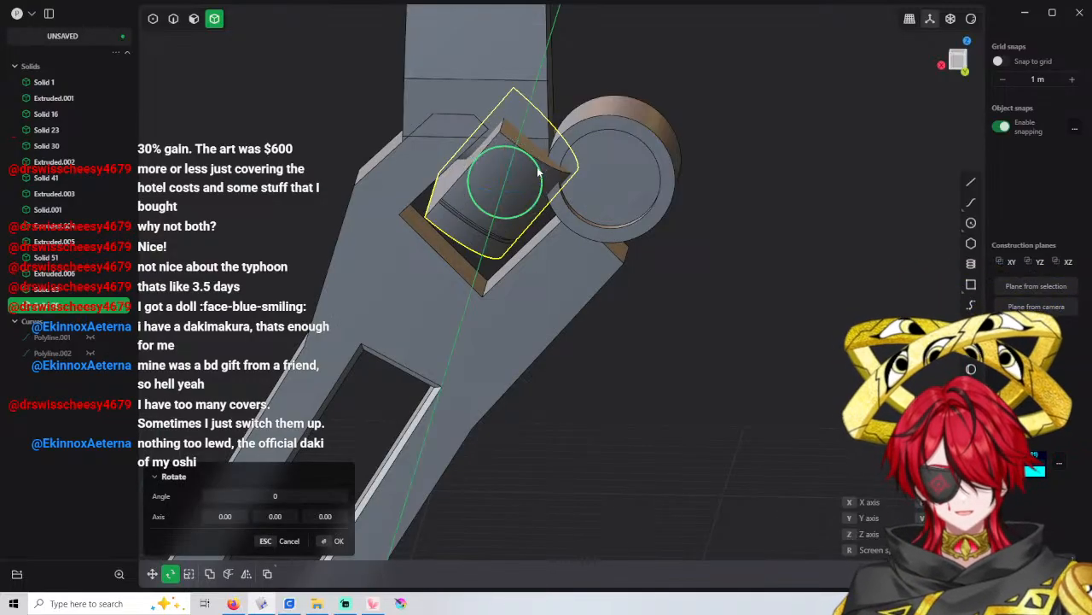
left_click(273, 495)
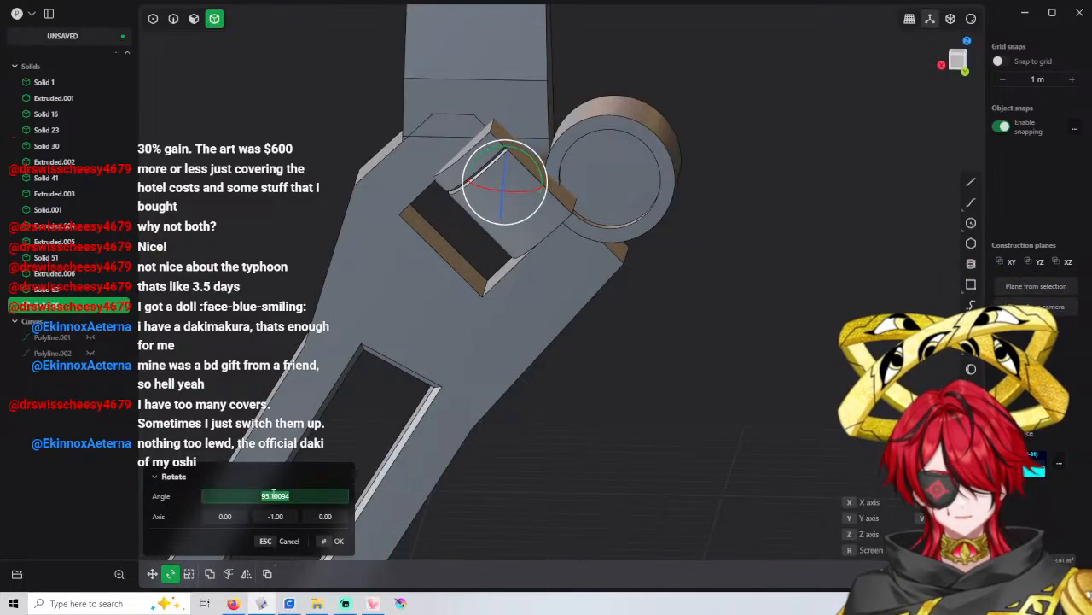
type("90")
key("Return")
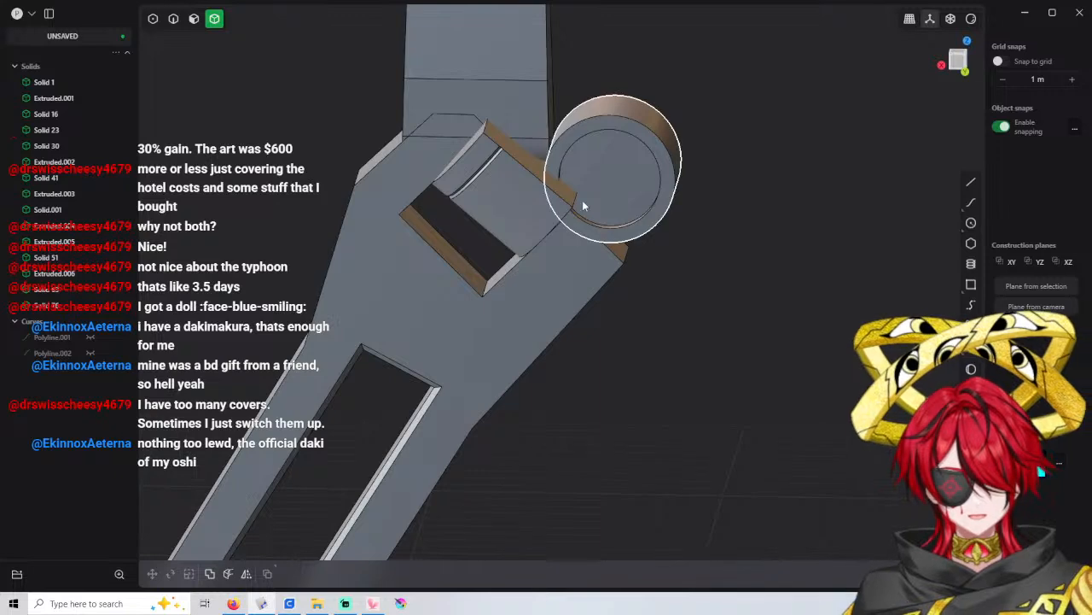
Move the block down into the arm's rectangular opening, clear of the round joint cylinder
mouse_move(566, 174)
middle_mouse_down()
mouse_move(570, 184)
mouse_move(554, 182)
middle_mouse_up()
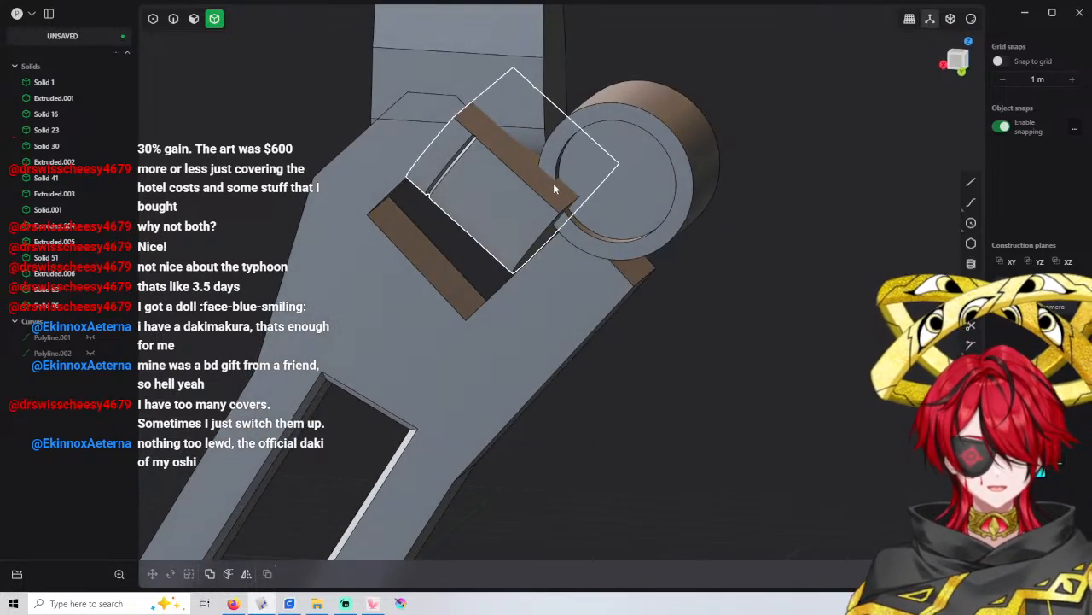
left_click(530, 192)
key("g")
left_click_drag(501, 146, 511, 188)
mouse_move(510, 188)
middle_mouse_down()
mouse_move(534, 164)
mouse_move(514, 185)
middle_mouse_up()
Scale the block uniformly by 0.9 on the X, Y and Z axes
key("s")
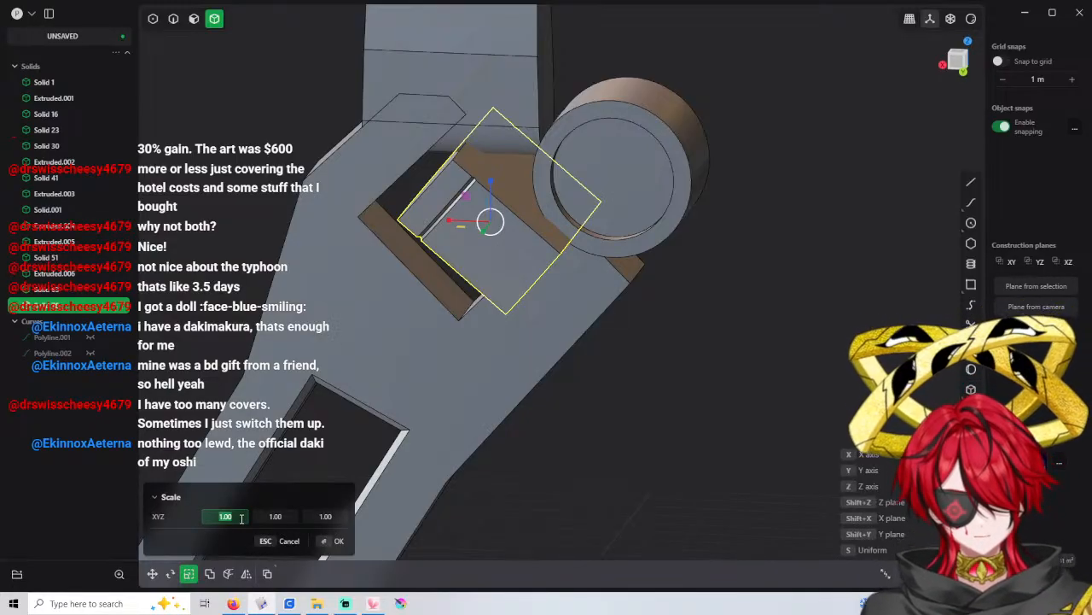
type(".9")
key("Tab")
type(".9")
left_click(332, 516)
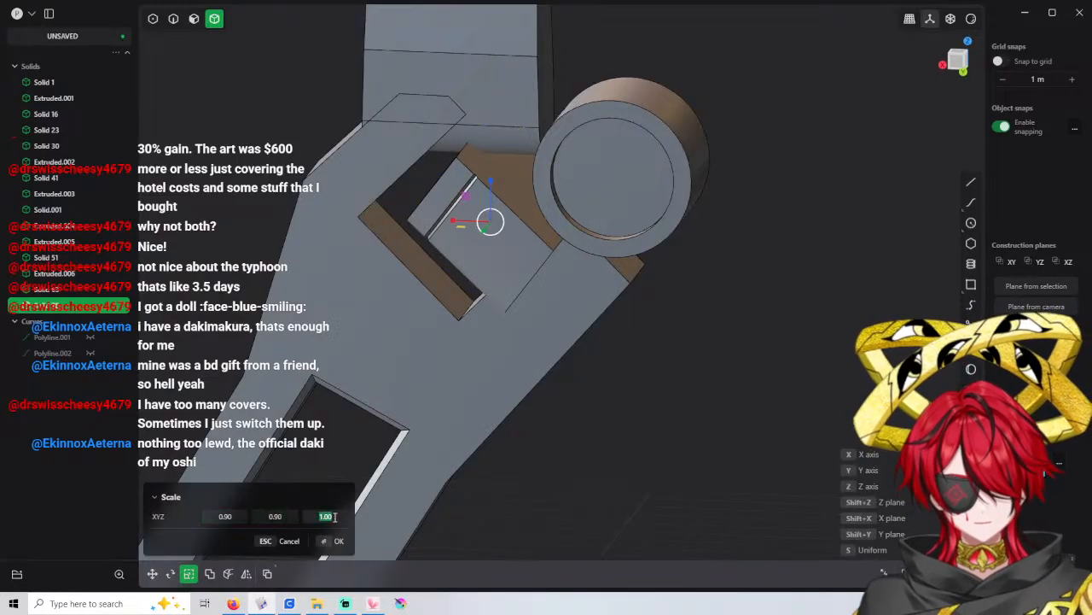
key("Return")
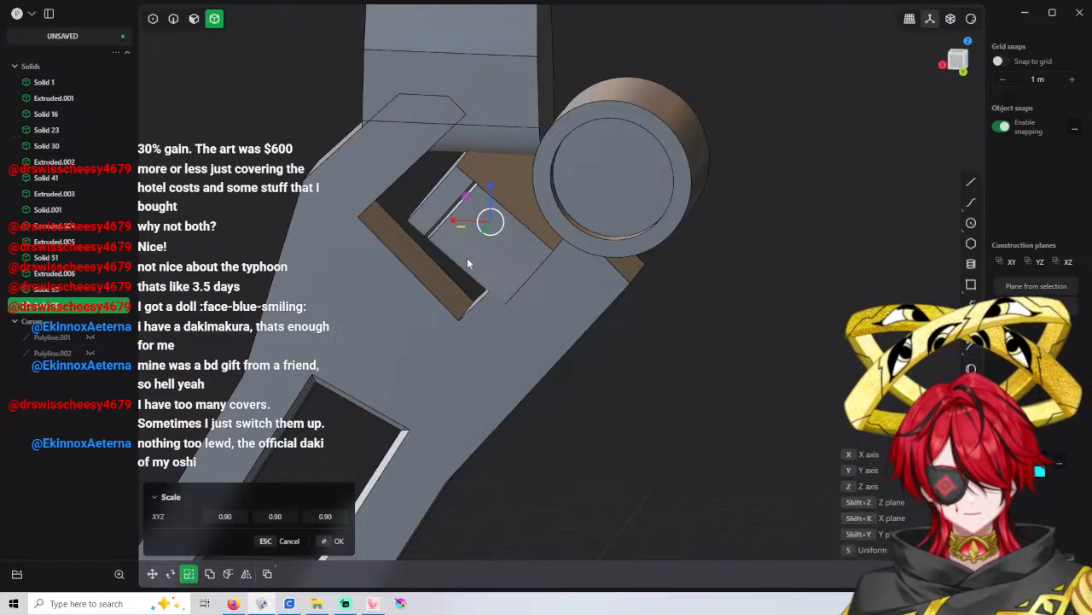
key("Return")
Offset the block's upper end face outward to lengthen it toward the far end of the opening
middle_click_drag(468, 258, 510, 247)
key("3")
left_click(434, 181)
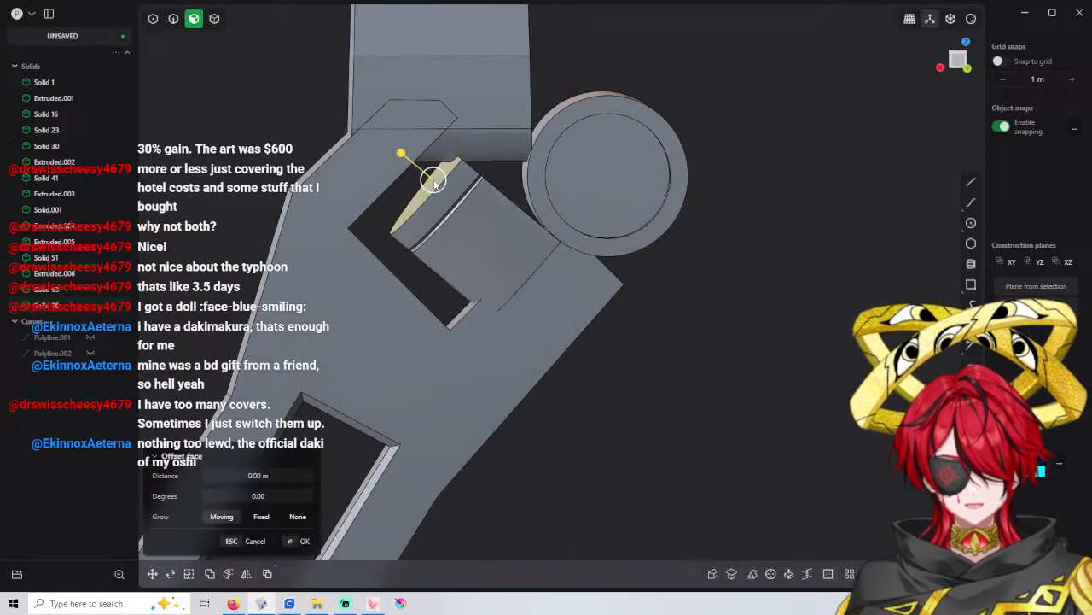
left_click_drag(402, 154, 382, 144)
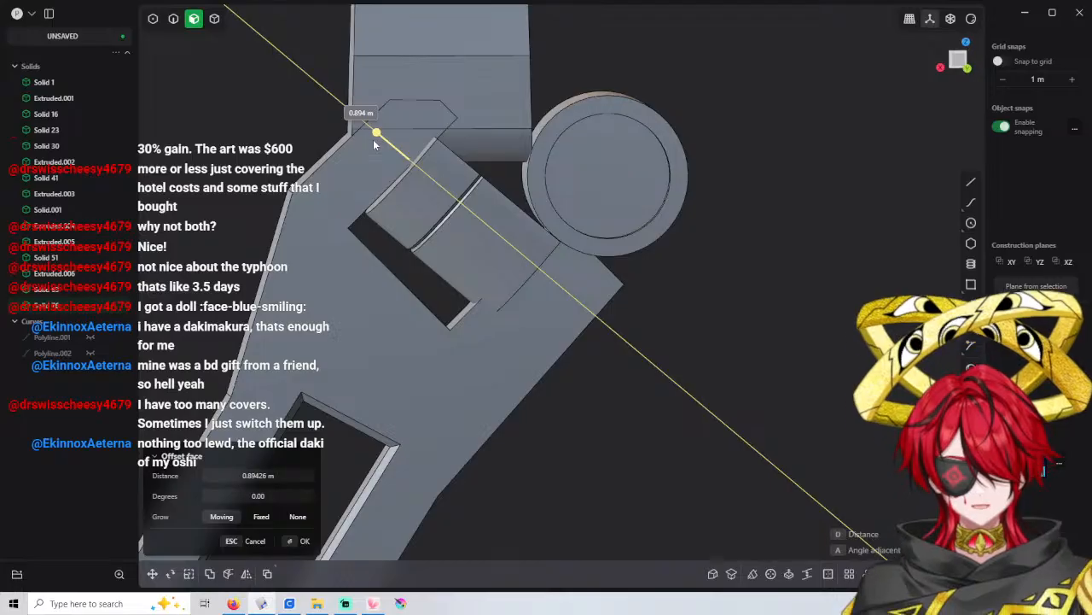
left_click_drag(373, 145, 380, 147)
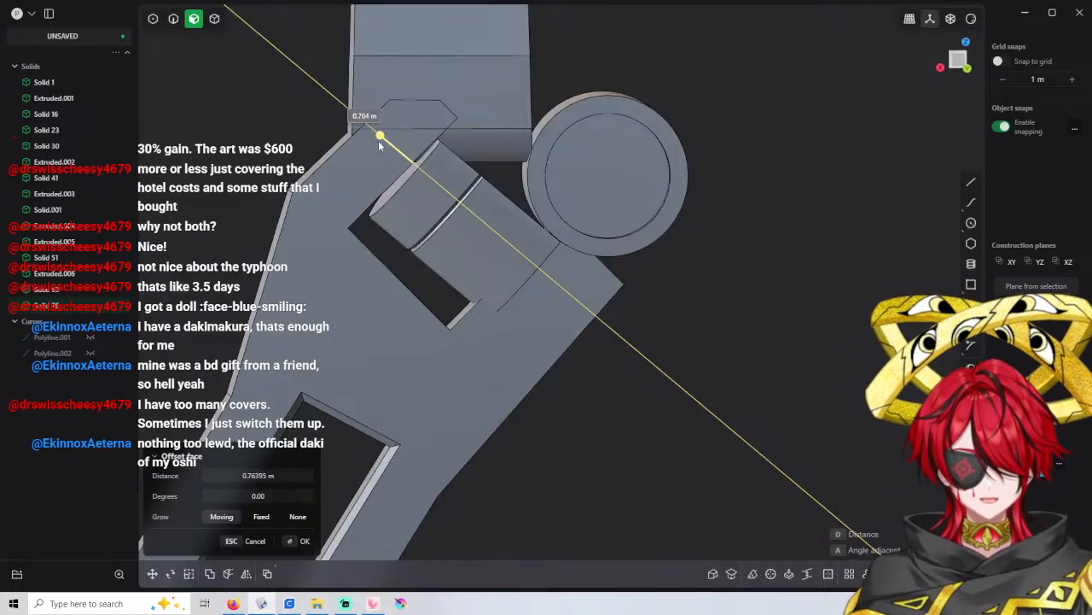
left_click(292, 475)
type("1.8")
key("Return")
key("Return")
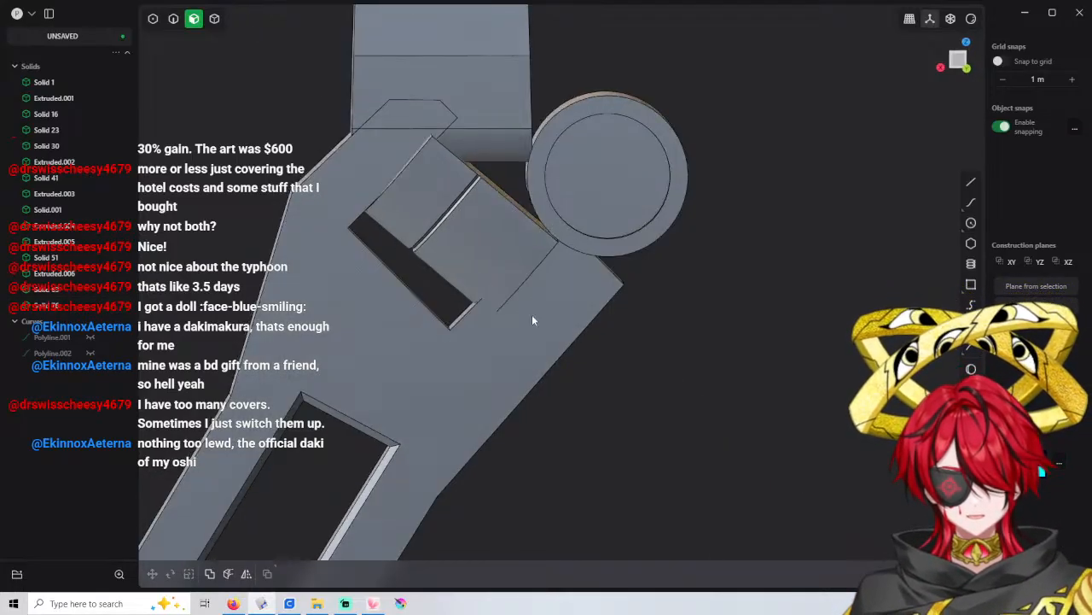
Examine how the curved block sits in the arm's rectangular opening beside the round joint cylinder
middle_click_drag(532, 314, 495, 326)
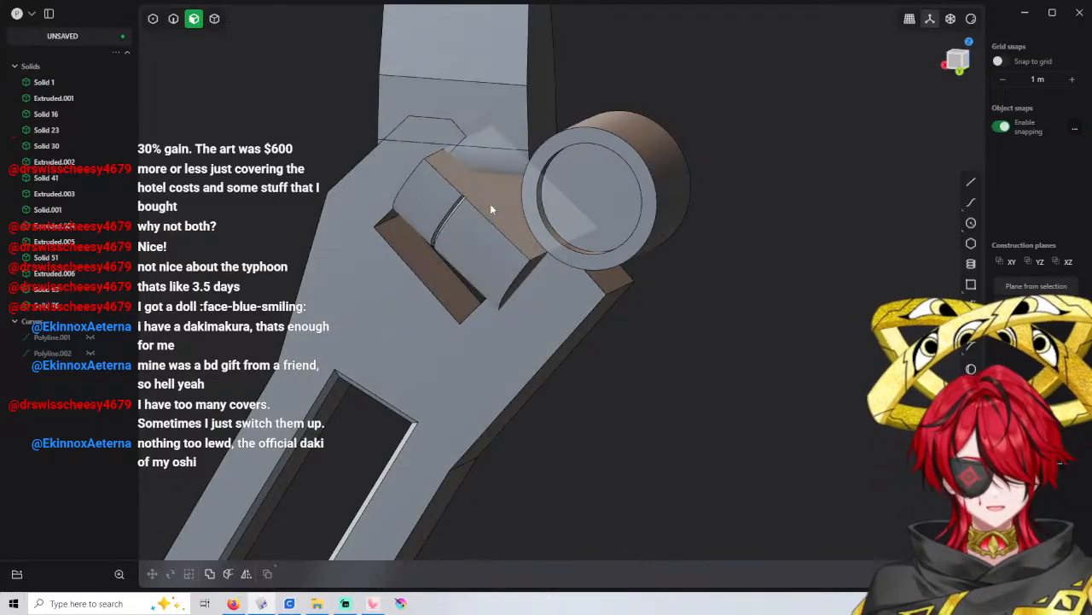
key("4")
left_click(481, 213)
middle_click_drag(493, 227, 544, 221)
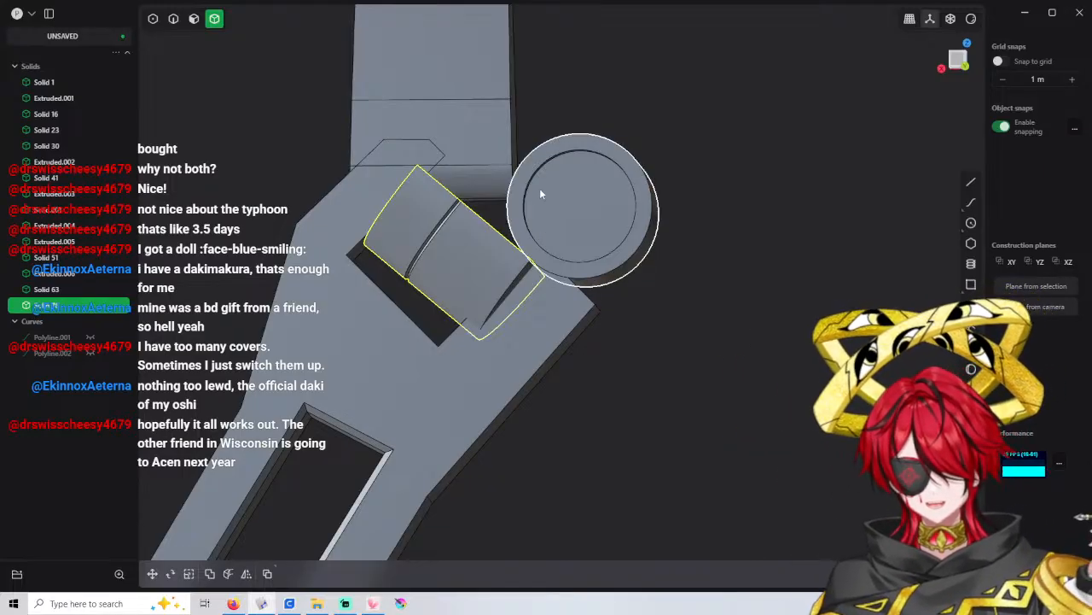
key("3")
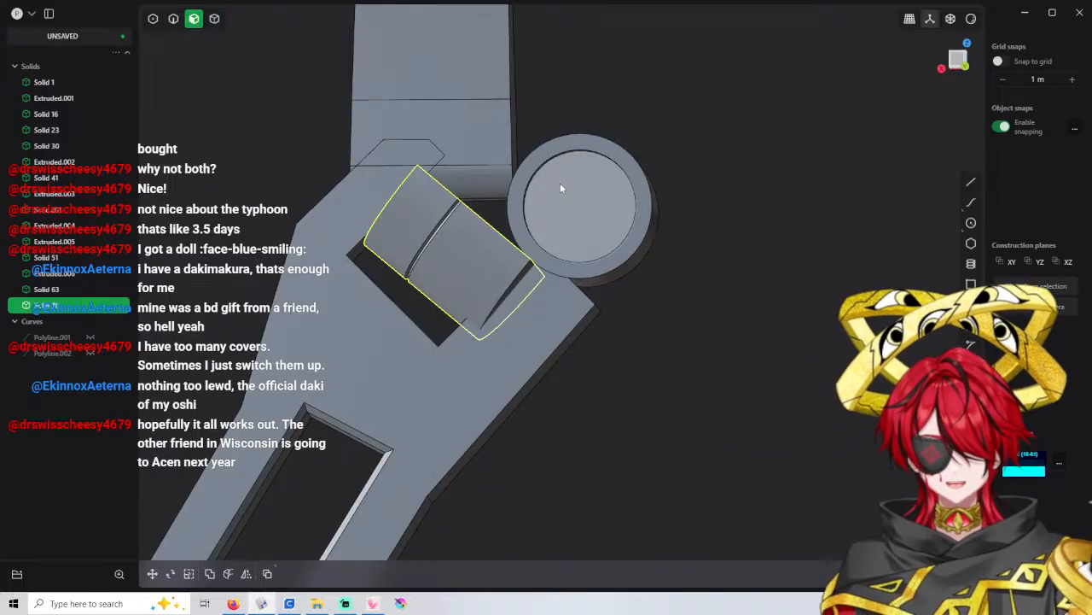
left_click(728, 192)
middle_click_drag(492, 251, 458, 265)
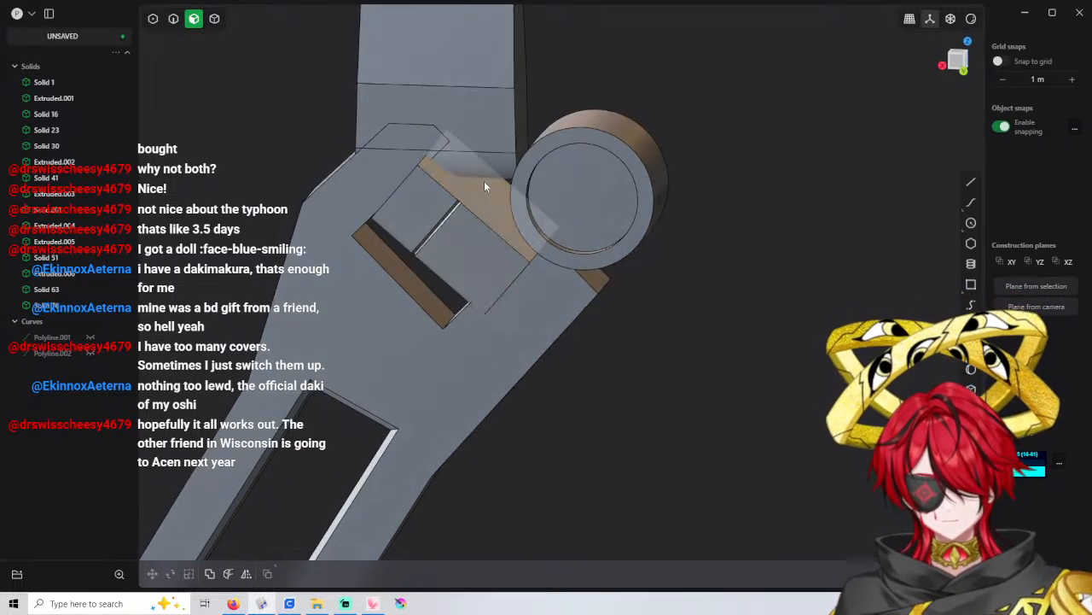
mouse_move(488, 186)
middle_mouse_down()
mouse_move(499, 193)
mouse_move(494, 181)
mouse_move(489, 192)
middle_mouse_up()
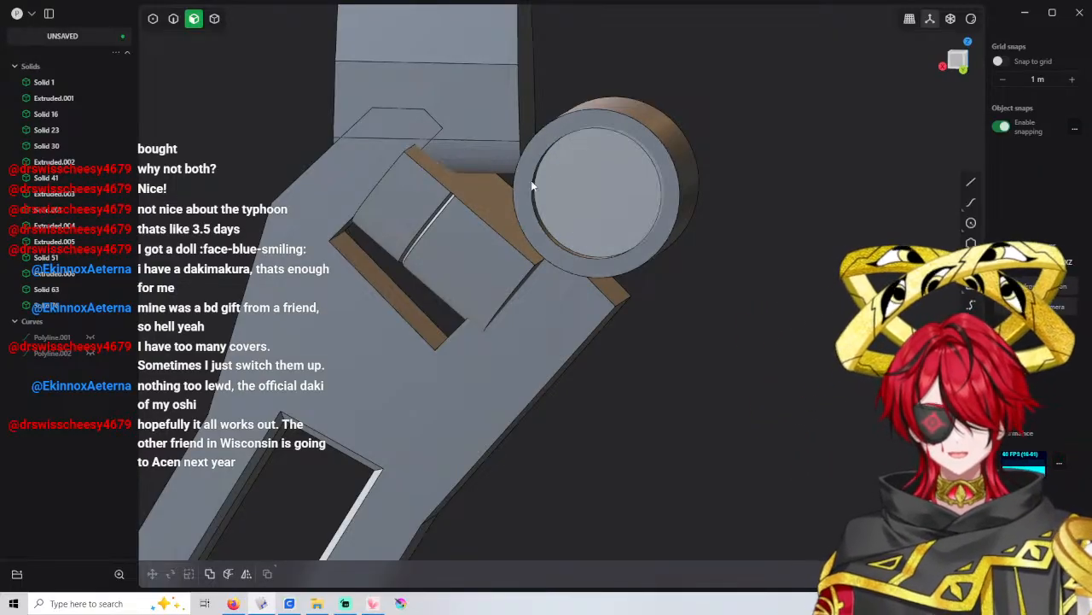
mouse_move(531, 184)
middle_mouse_down()
mouse_move(519, 146)
mouse_move(546, 170)
mouse_move(523, 177)
mouse_move(552, 188)
middle_mouse_up()
left_click(401, 173)
key("o")
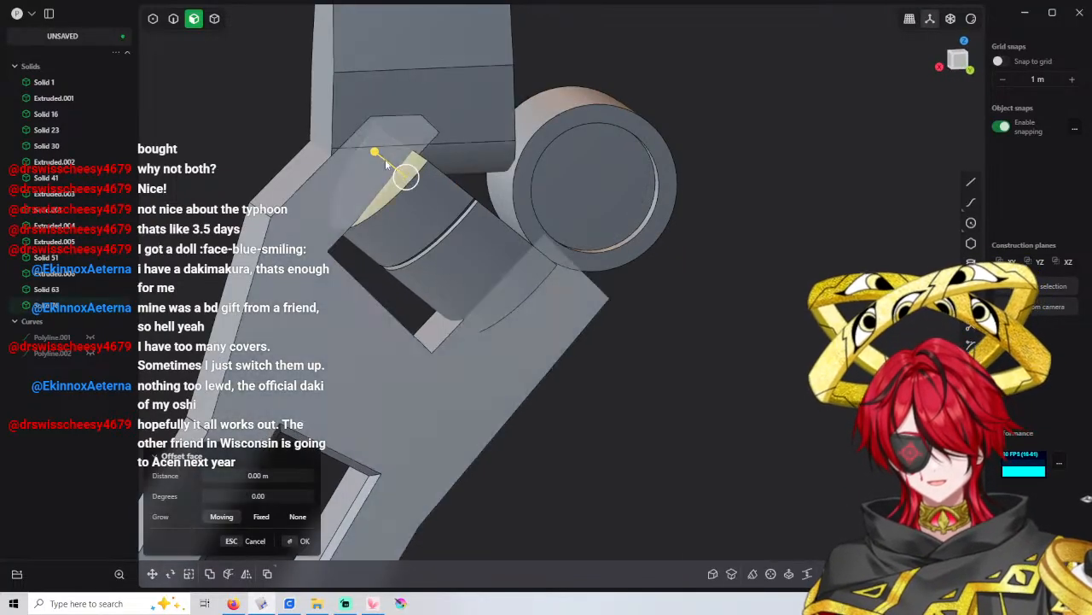
left_click_drag(386, 162, 432, 157)
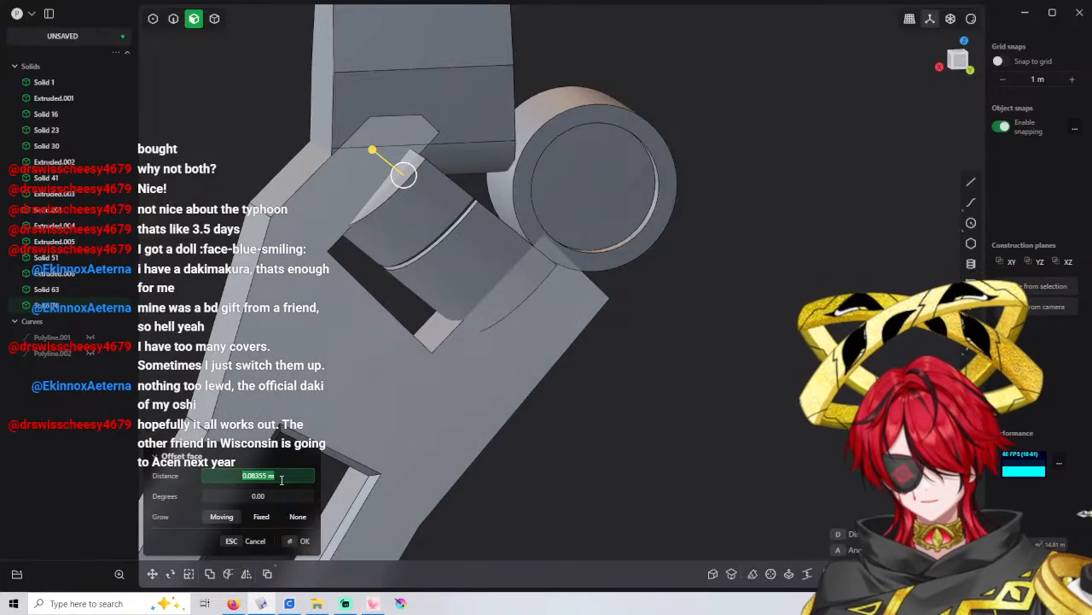
key("a")
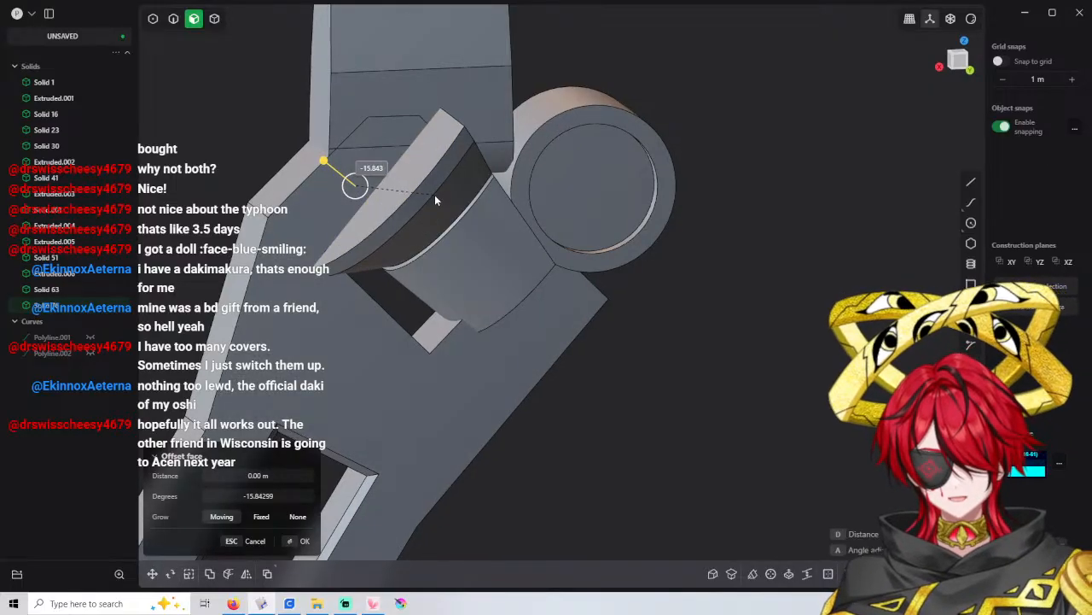
key("Escape")
Move the curved block by -0.2888 m, 0.30416 m and 0.13546 m in X, Y and Z
middle_click_drag(495, 210, 439, 191)
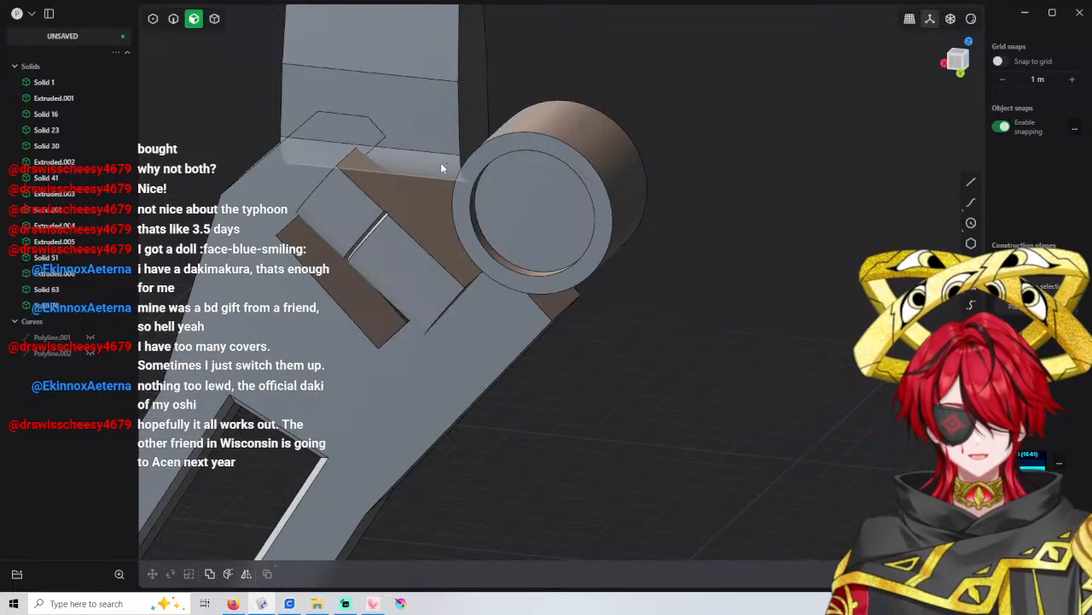
mouse_move(423, 202)
middle_mouse_down()
mouse_move(456, 152)
mouse_move(422, 186)
middle_mouse_up()
key("4")
left_click(417, 208)
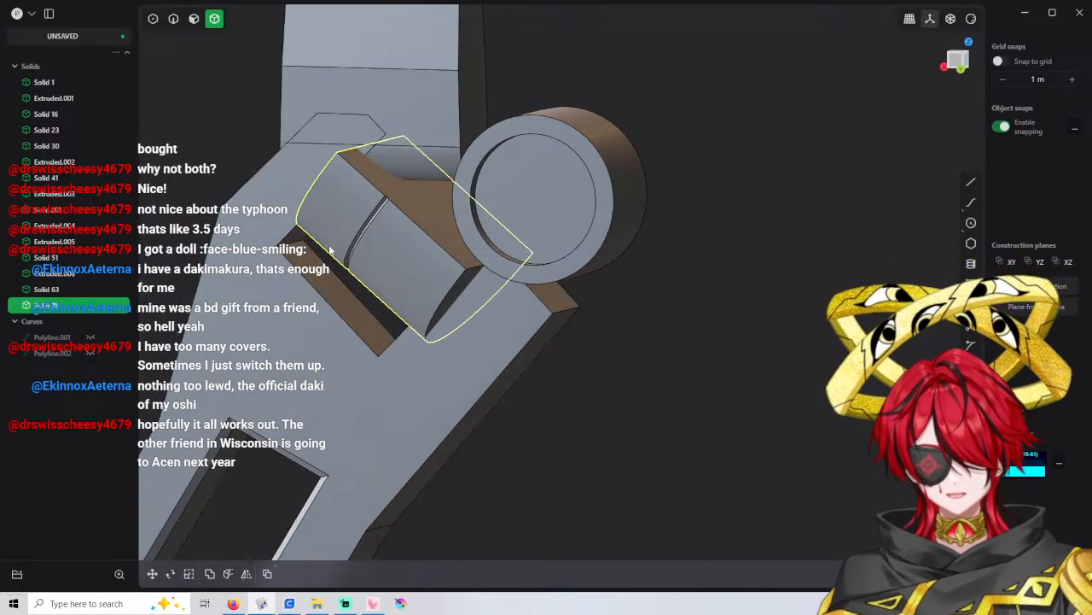
key("g")
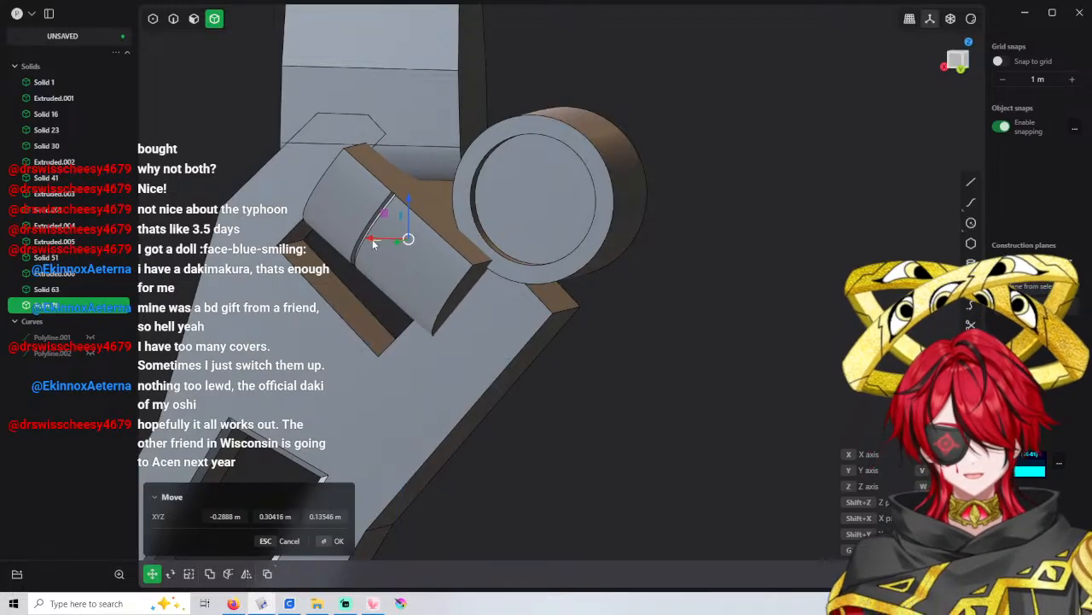
mouse_move(375, 240)
middle_mouse_down()
mouse_move(391, 255)
mouse_move(392, 234)
middle_mouse_up()
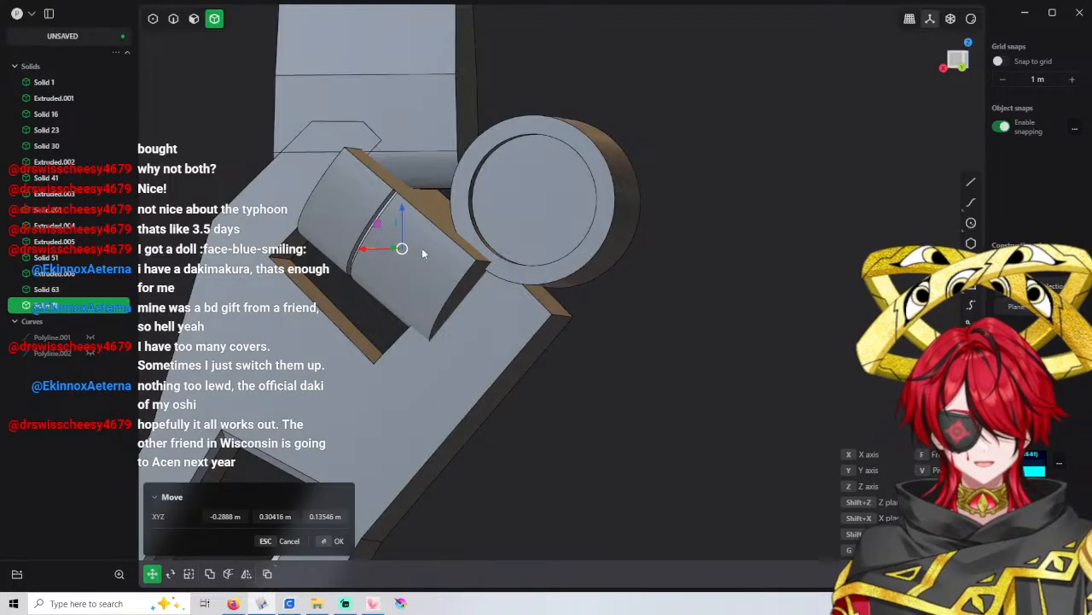
left_click(469, 281)
key("Escape")
key("3")
left_click(463, 284)
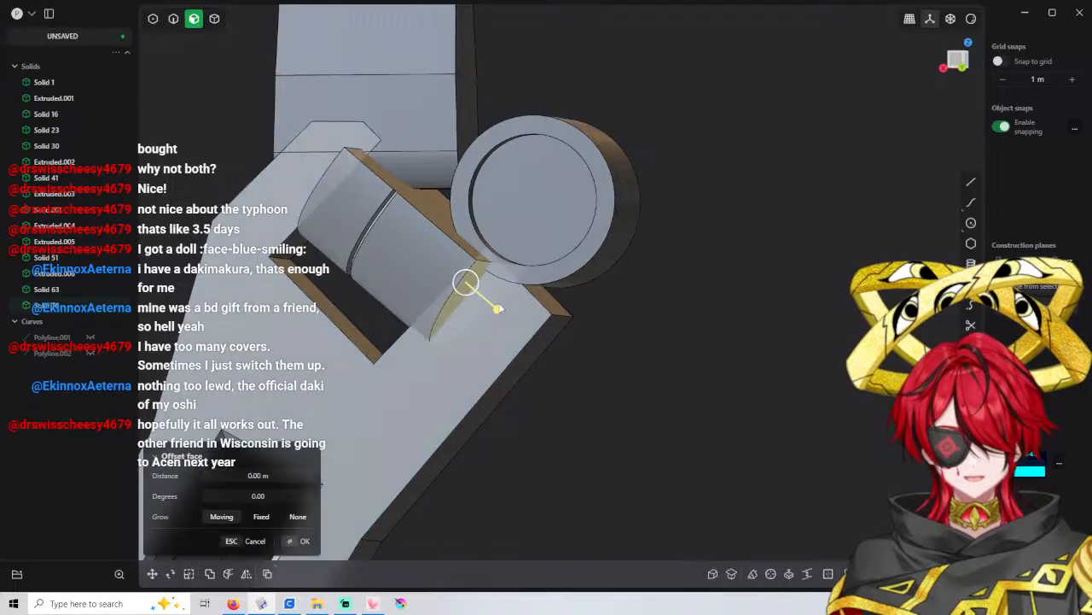
left_click_drag(501, 310, 560, 362)
key("Escape")
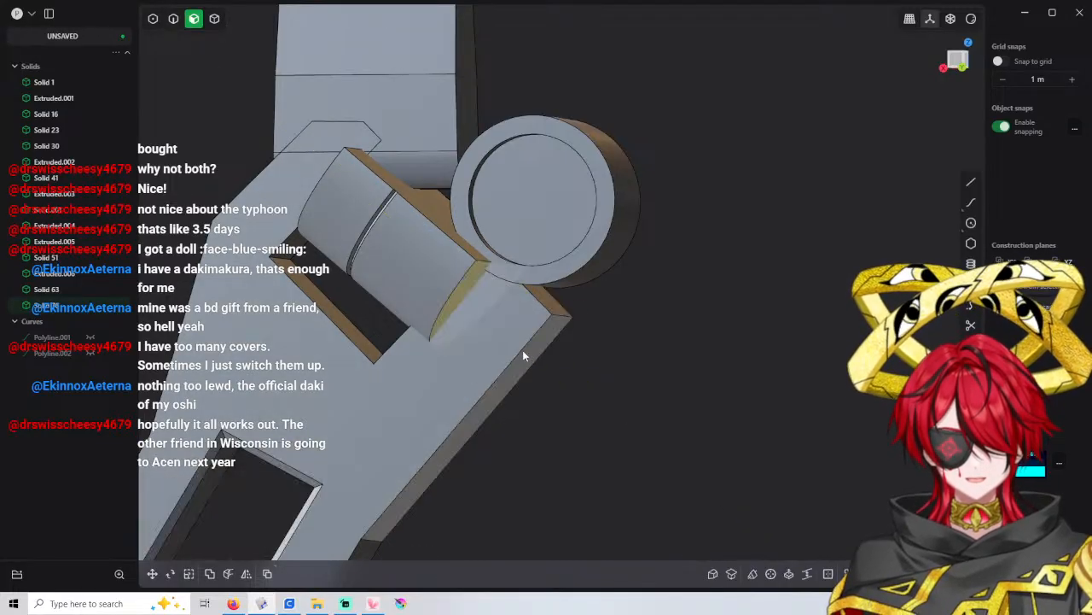
Offset the arm's slanted side face just below the joint cylinder by -1 m
scroll(516, 371, "down", 2)
middle_click_drag(512, 376, 507, 317, "shift")
left_click(507, 317)
left_click_drag(538, 346, 522, 328)
left_click(267, 477)
type("-1")
key("Return")
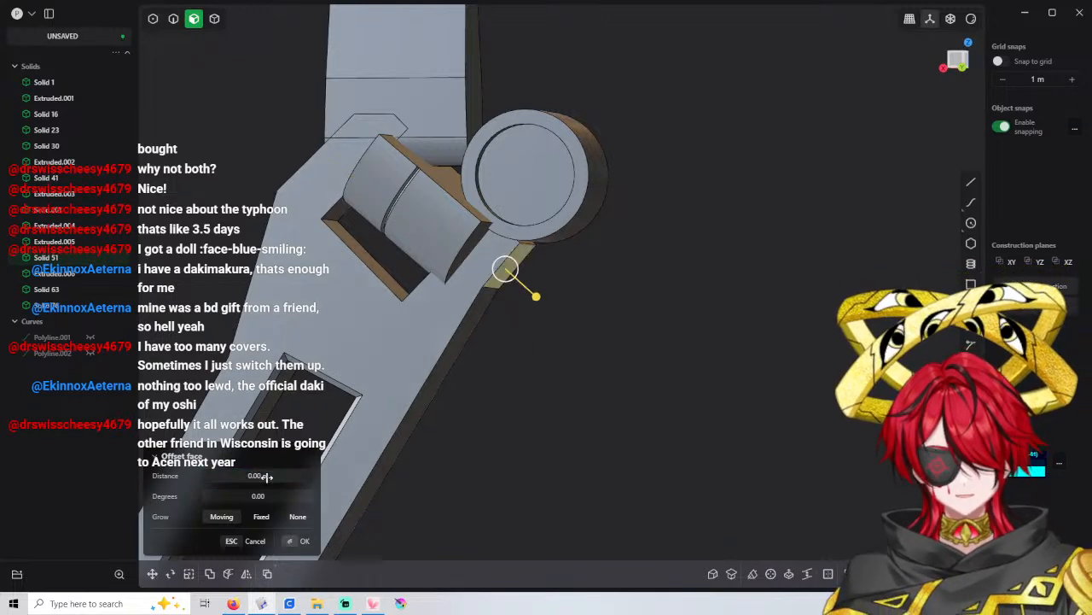
Offset the arm's long outer side face beside the elongated slot inward to narrow the arm
middle_click_drag(437, 362, 495, 304, "shift")
left_click(498, 312)
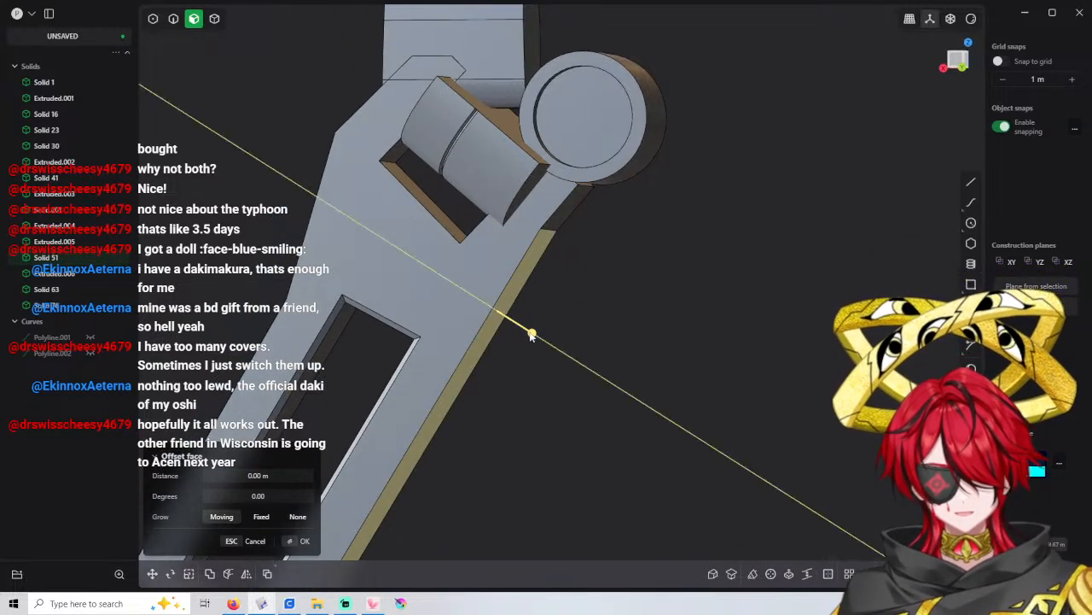
left_click_drag(530, 333, 516, 331)
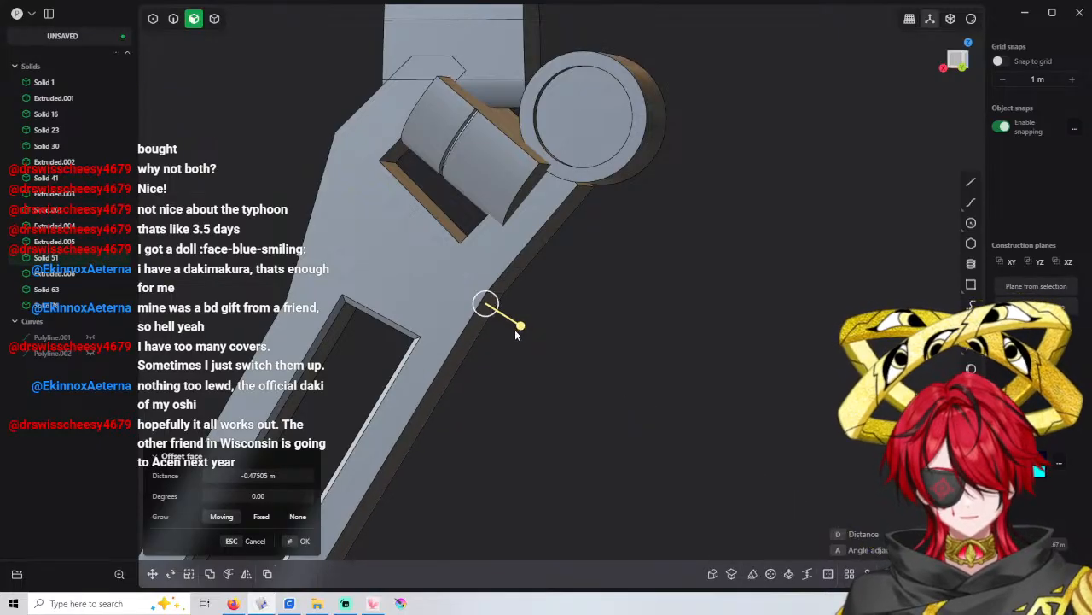
left_click(284, 474)
type("0")
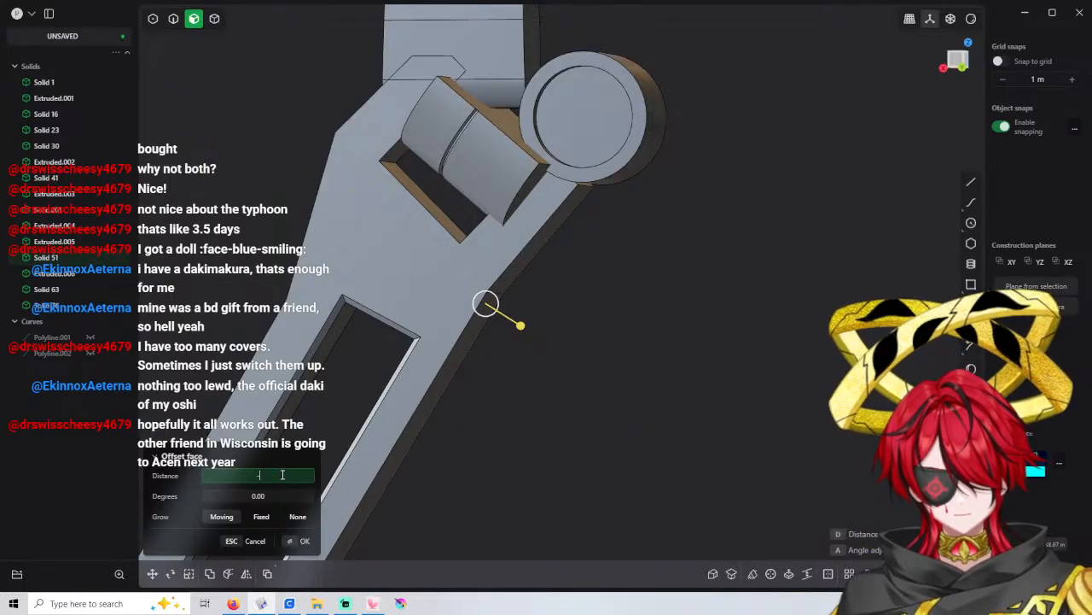
key("Return")
key("Escape")
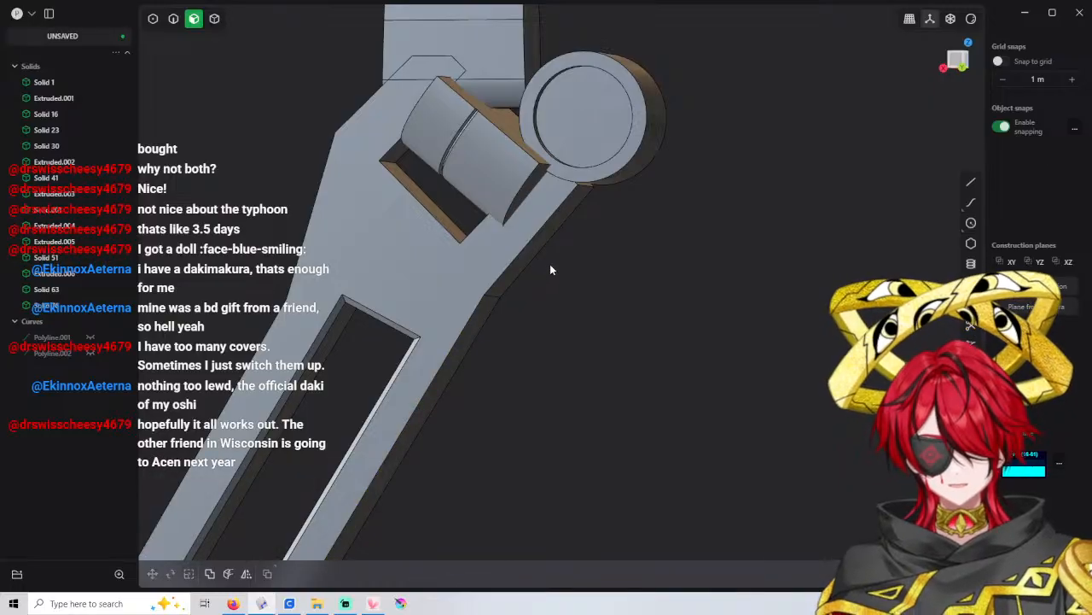
Offset the curved block's lower end face outward by about 1.16 m so it extends past the arm's edge
left_click_drag(527, 186, 578, 238)
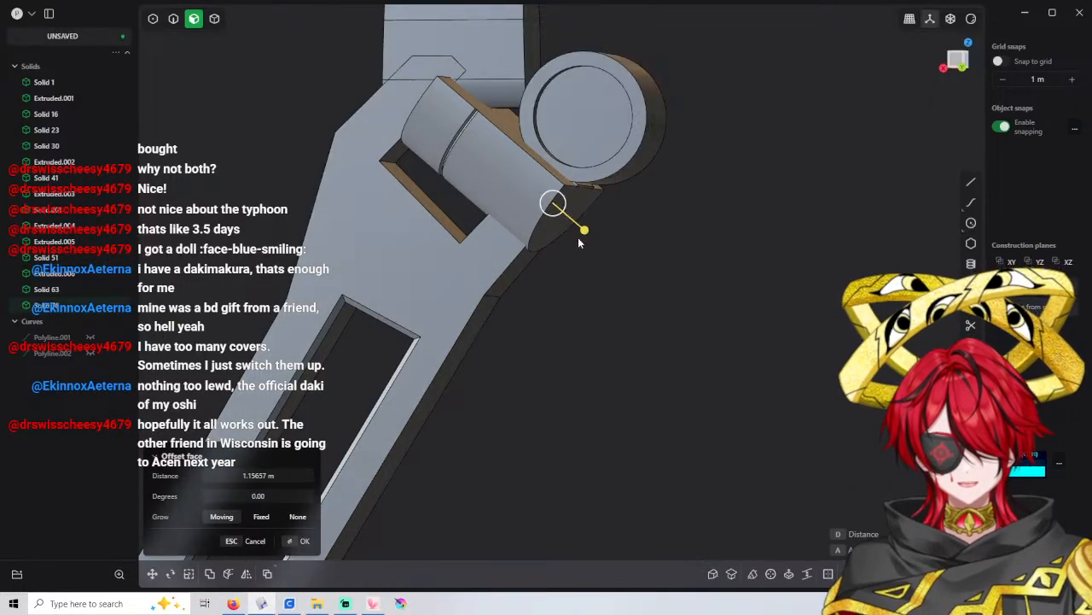
left_click(584, 321)
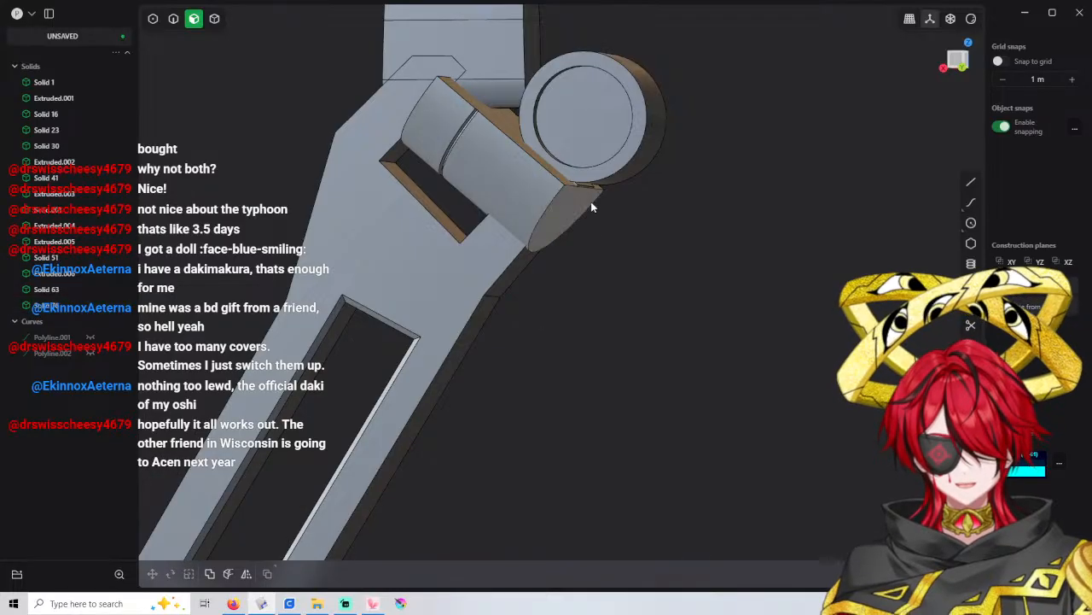
scroll(586, 181, "up", 2)
Cut the arm using the curved block's flat face facing the joint cylinder as the cutter
key("4")
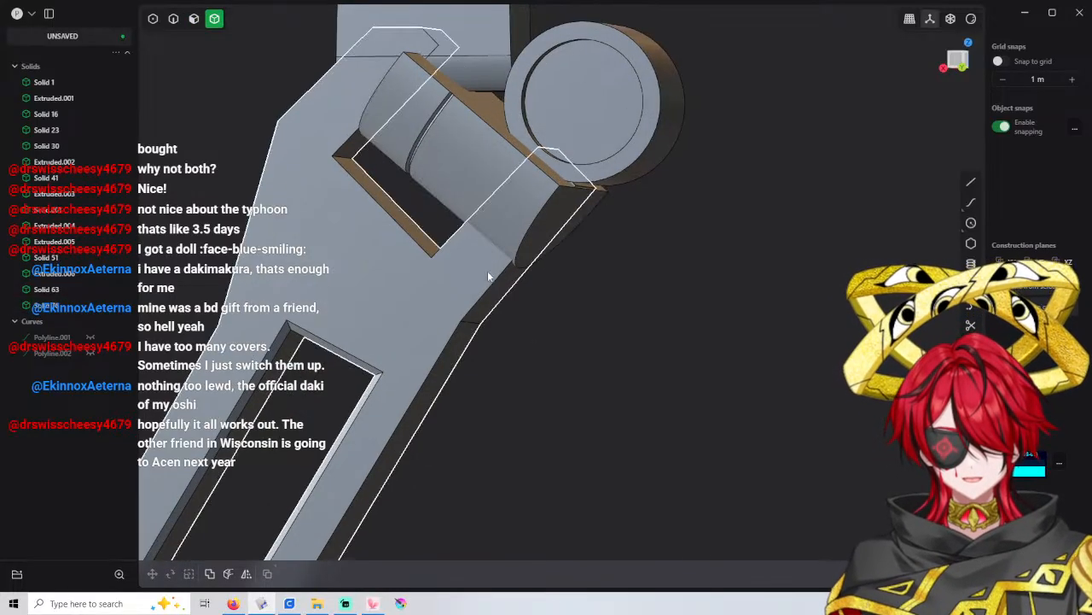
left_click(488, 270)
key("c")
left_click(537, 162)
right_click(557, 172)
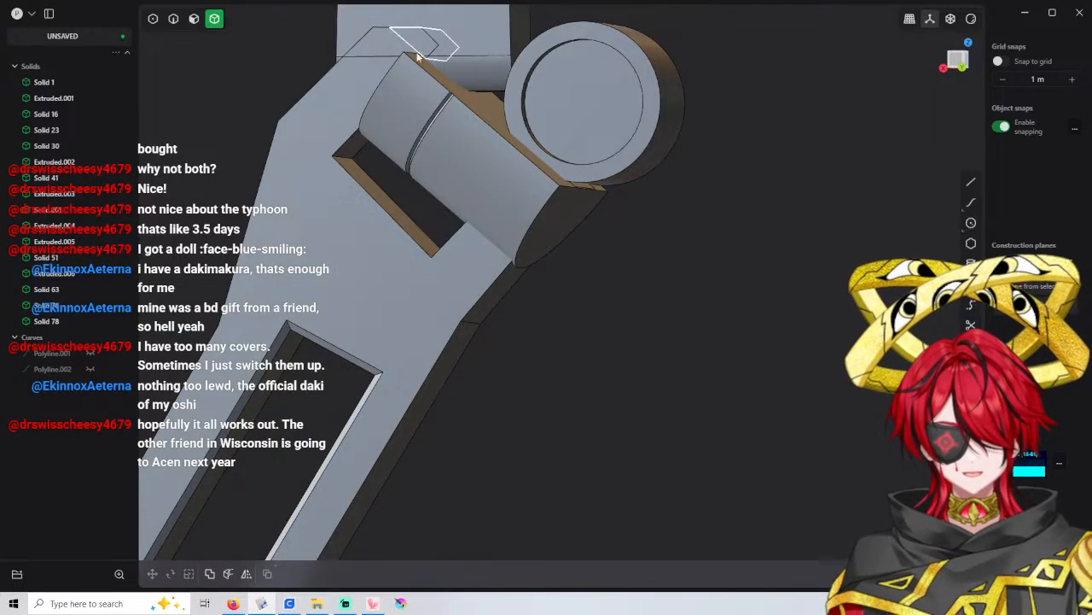
Merge the split-off upper tip back into the arm with a Boolean union
middle_click_drag(417, 56, 460, 286)
left_click(439, 248)
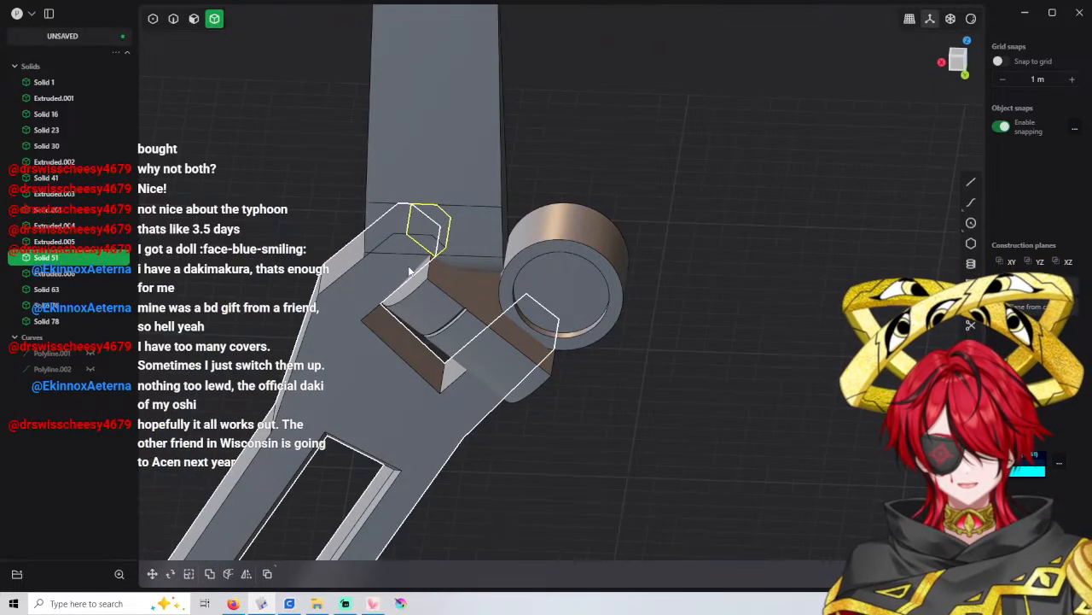
key("q")
right_click(647, 302)
Examine the joint cylinder, the extended curved block and the narrowed arm from several angles
middle_click_drag(567, 284, 547, 252)
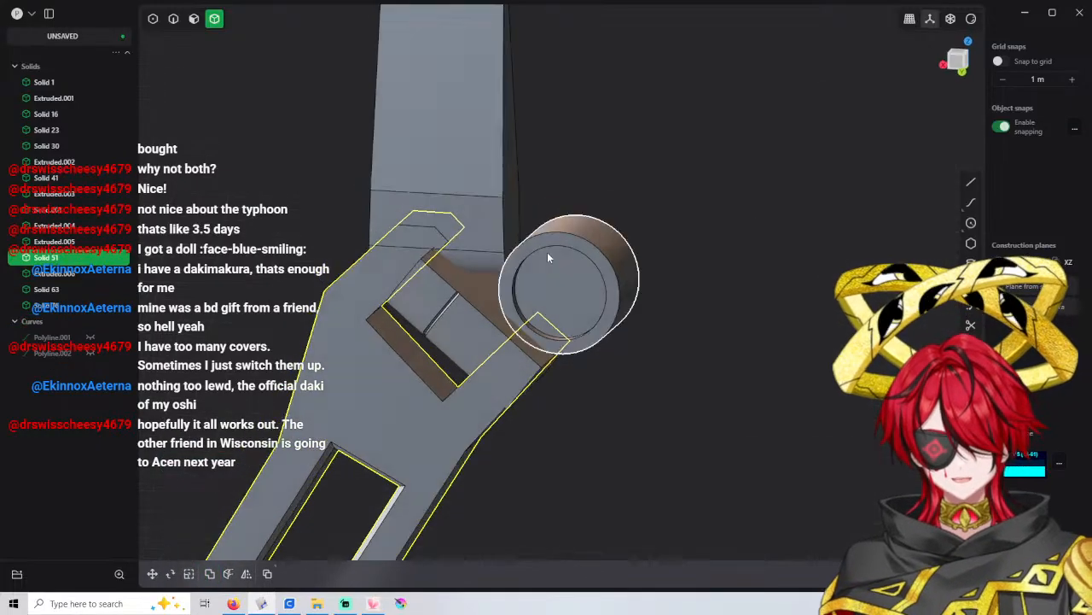
scroll(490, 293, "up", 2)
mouse_move(489, 293)
middle_mouse_down()
mouse_move(475, 288)
mouse_move(507, 287)
middle_mouse_up()
scroll(495, 304, "up", 2)
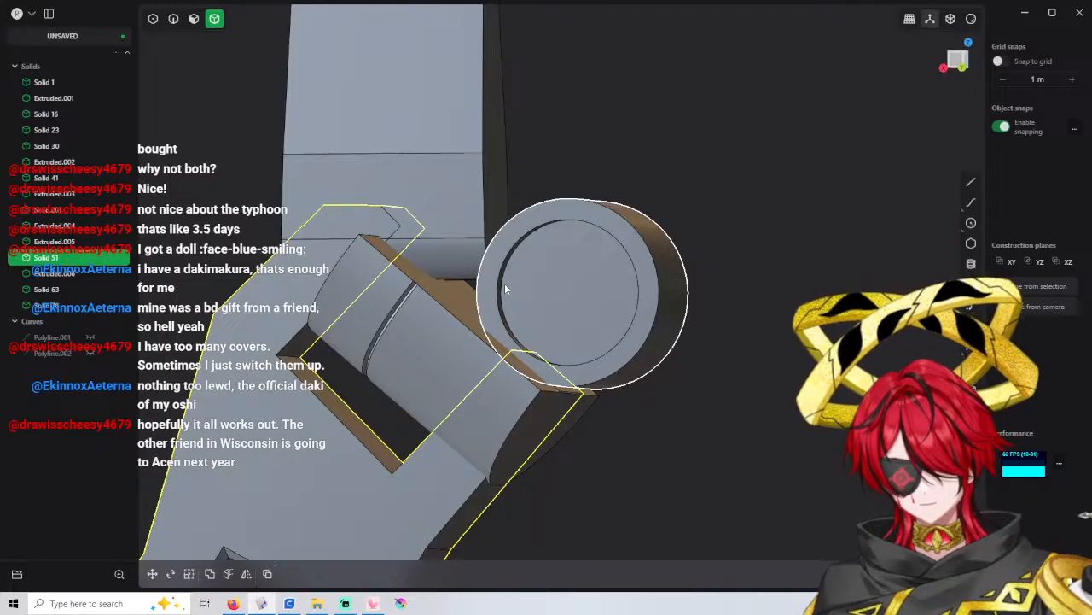
left_click(627, 107)
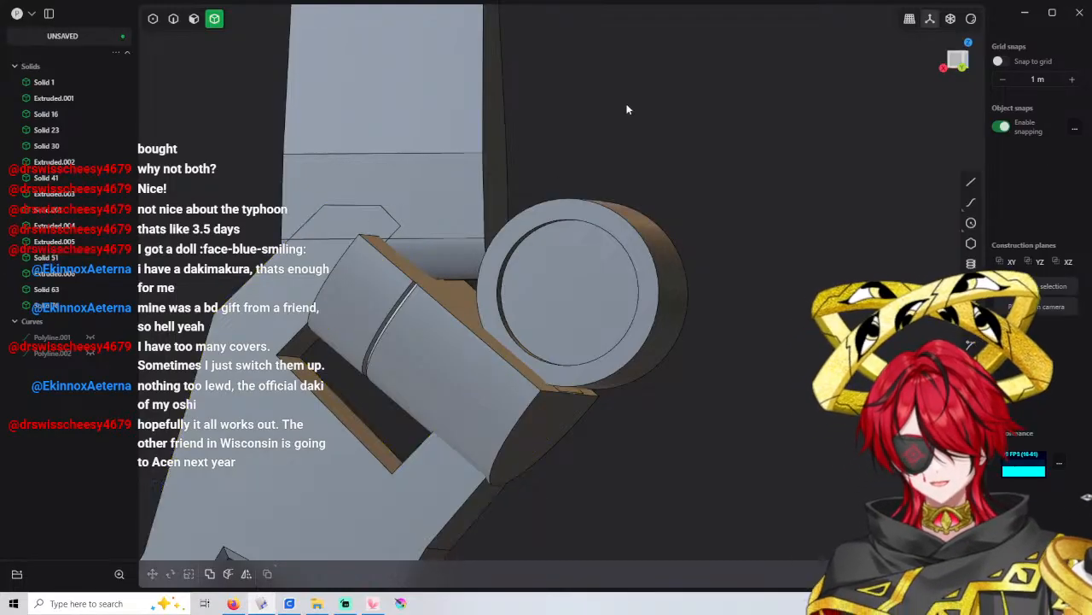
scroll(590, 187, "down", 2)
middle_click_drag(590, 186, 524, 93, "shift")
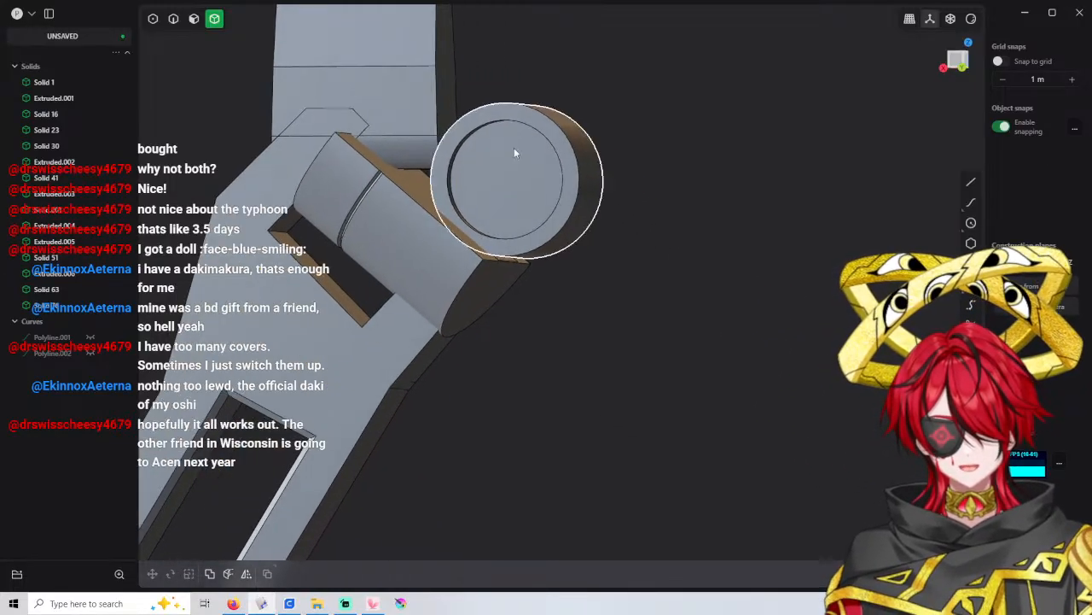
middle_click_drag(551, 137, 545, 180)
scroll(505, 188, "down", 4)
left_click_drag(573, 113, 489, 186, "shift")
scroll(489, 185, "up", 2)
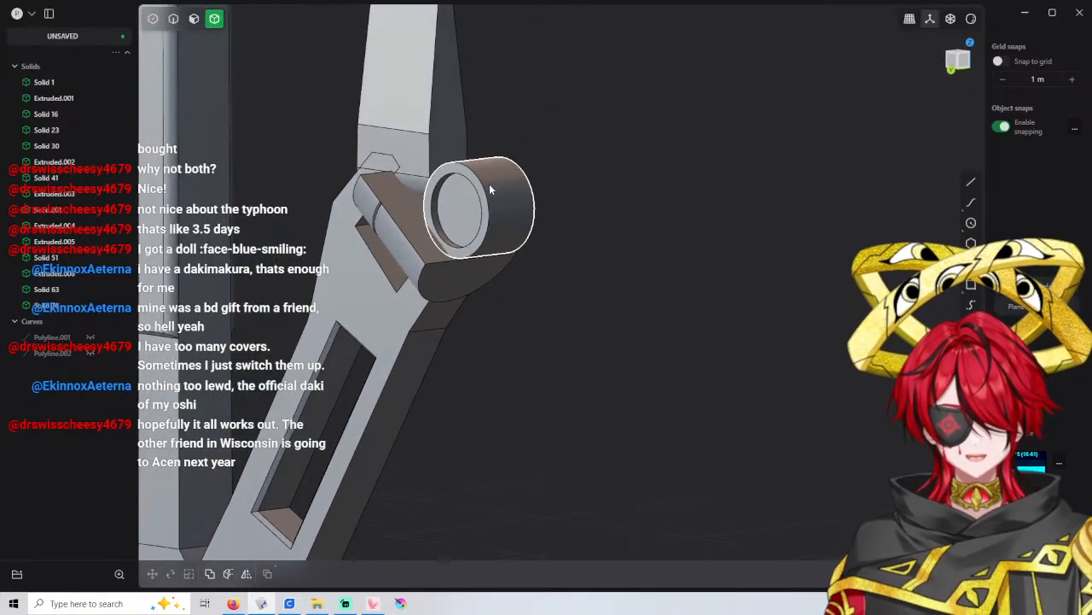
key("3")
middle_click_drag(522, 212, 598, 140)
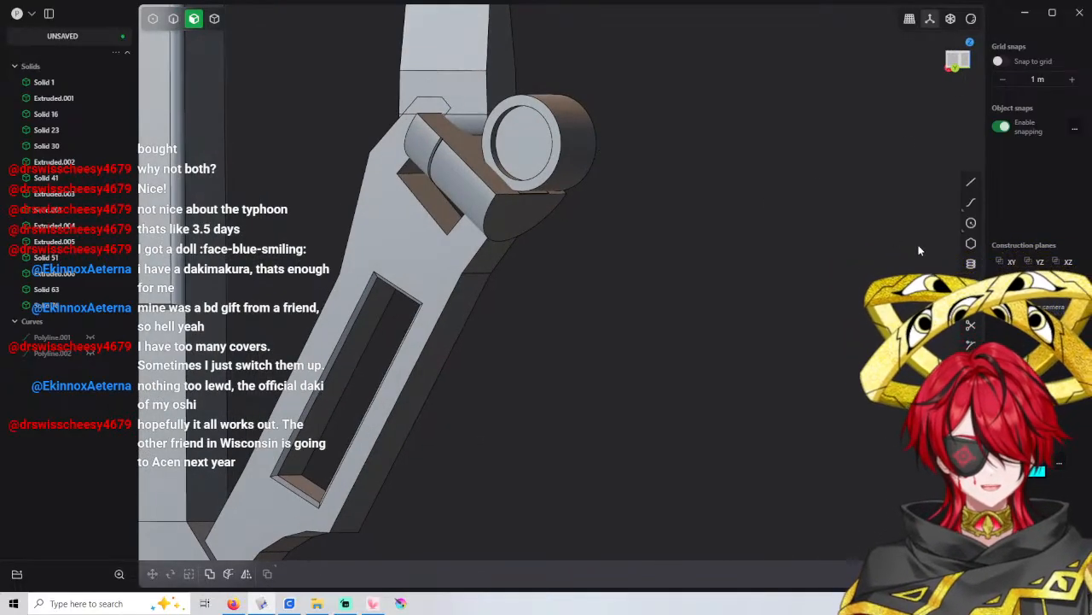
Sketch a corner rectangle over the lower outer quadrant of the joint cylinder's end, from its lower rim to its outermost point
left_click(954, 61)
left_click(972, 285)
middle_click_drag(585, 168, 575, 123, "shift")
scroll(574, 123, "down", 2)
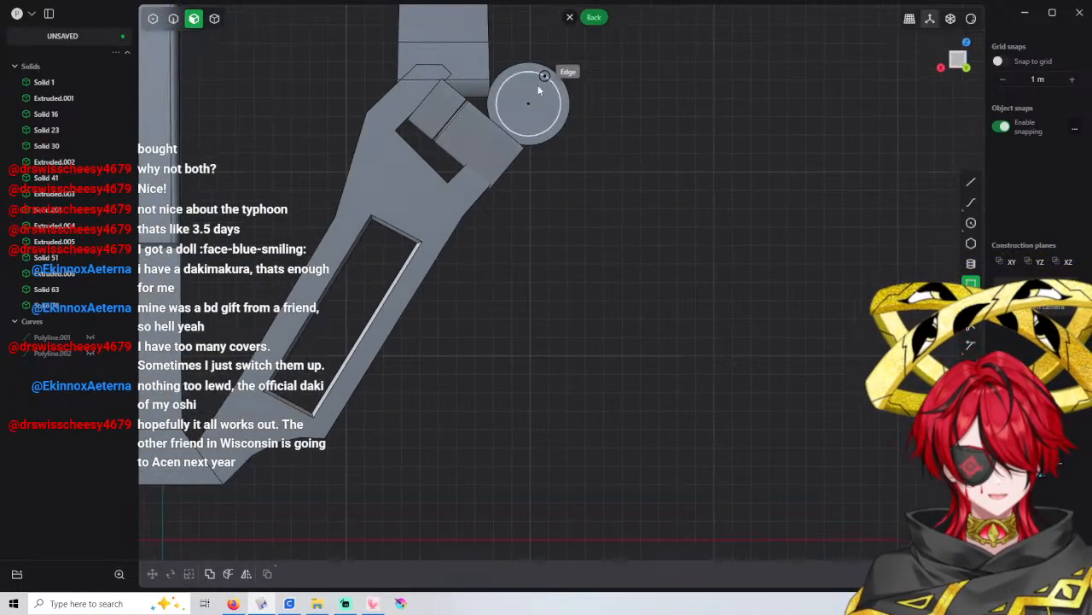
scroll(536, 87, "up", 2)
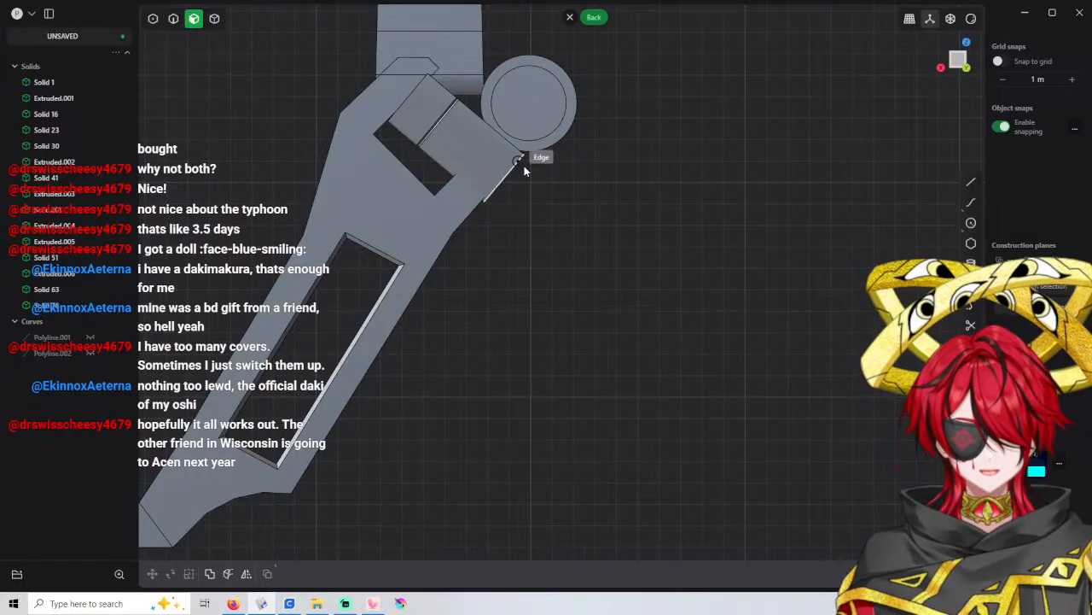
scroll(544, 146, "up", 1)
mouse_move(543, 141)
middle_mouse_down()
mouse_move(444, 183)
mouse_move(472, 183)
mouse_move(501, 154)
middle_mouse_up()
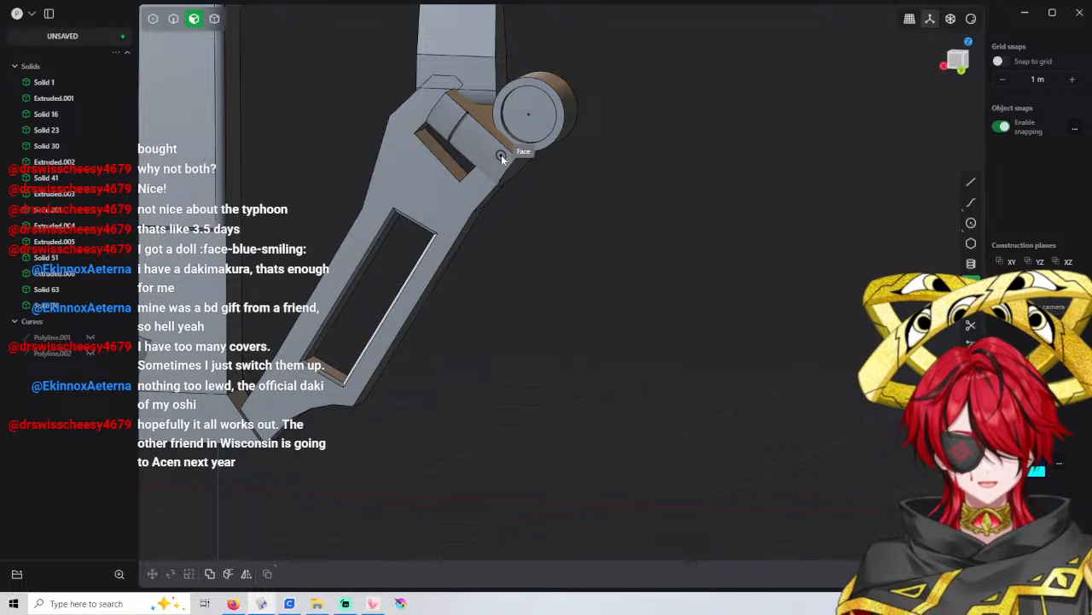
scroll(501, 155, "up", 2)
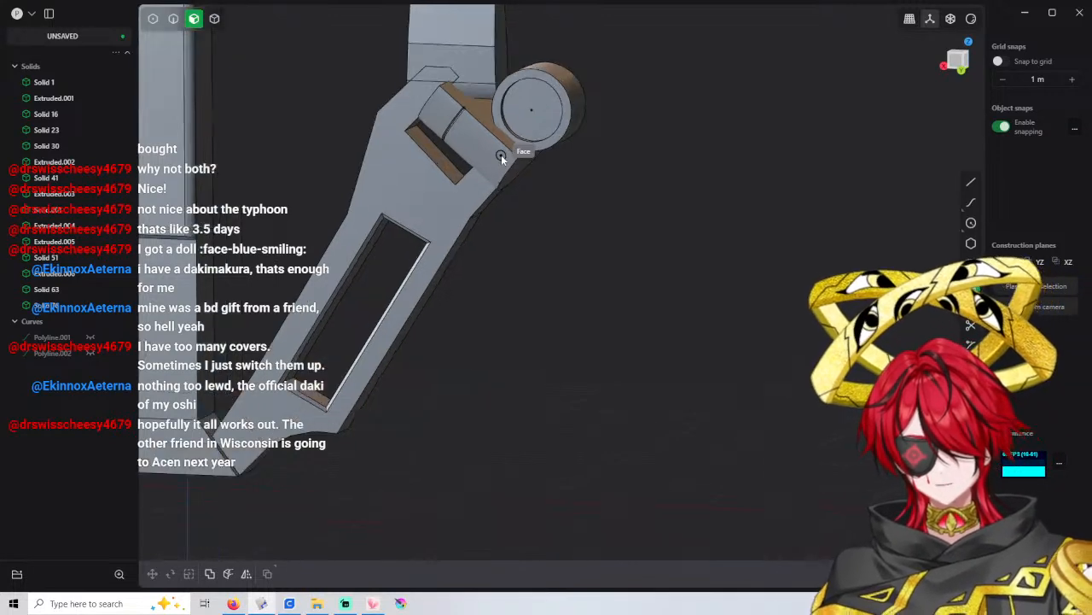
middle_click_drag(537, 143, 621, 110)
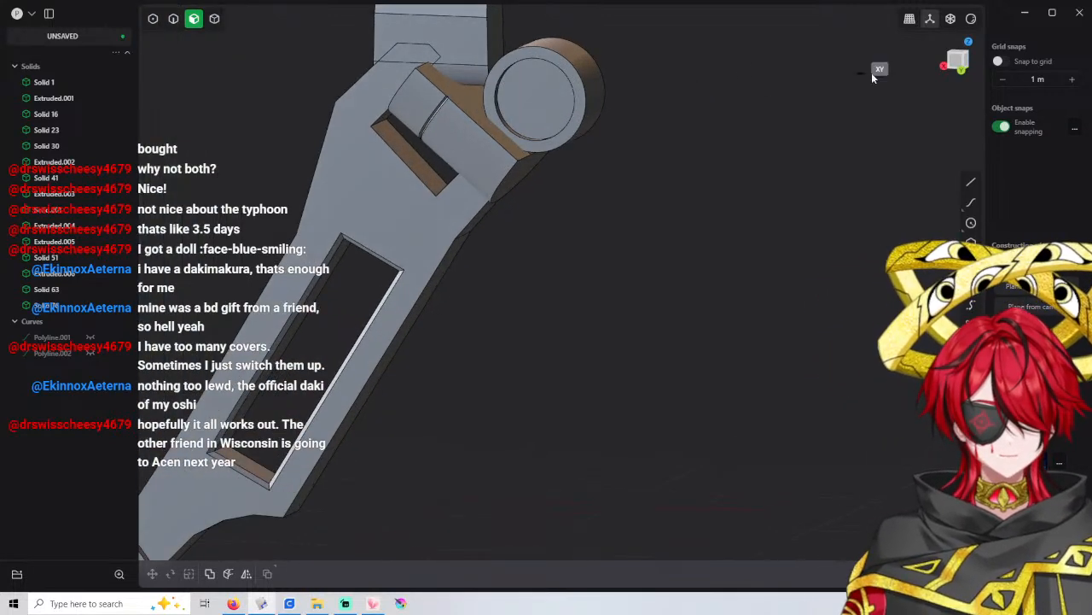
left_click(962, 89)
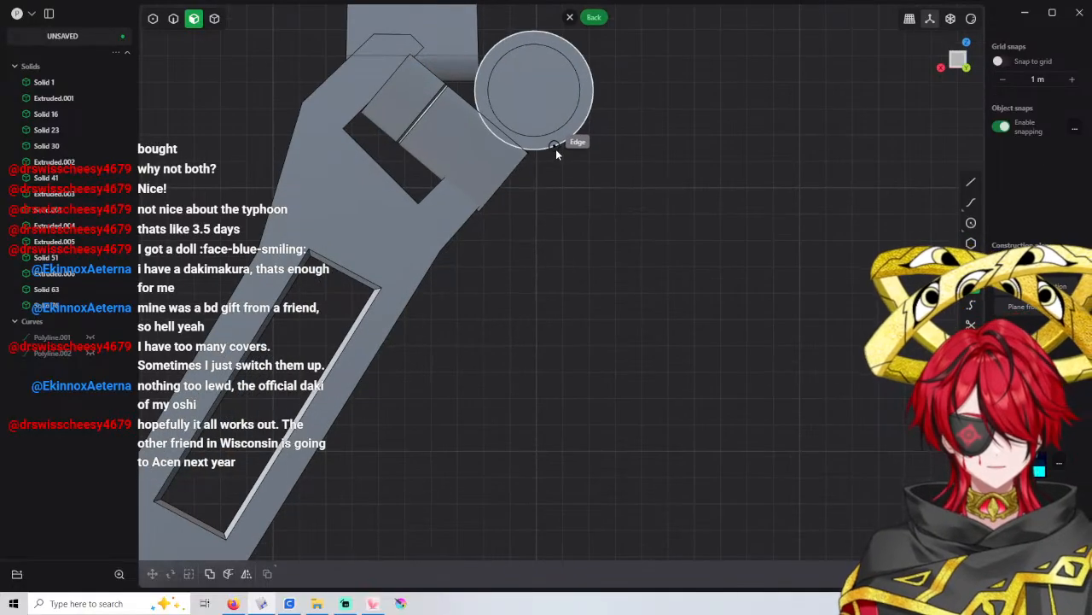
left_click(593, 90)
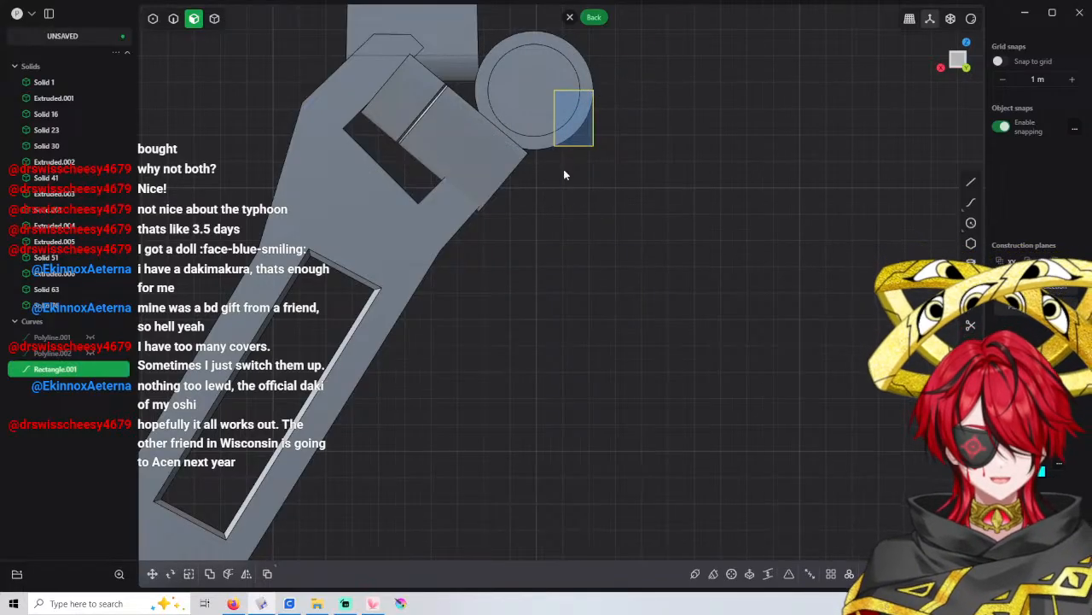
Extrude the rectangle into a block running along the joint cylinder and past its far end
left_click(579, 143)
key("e")
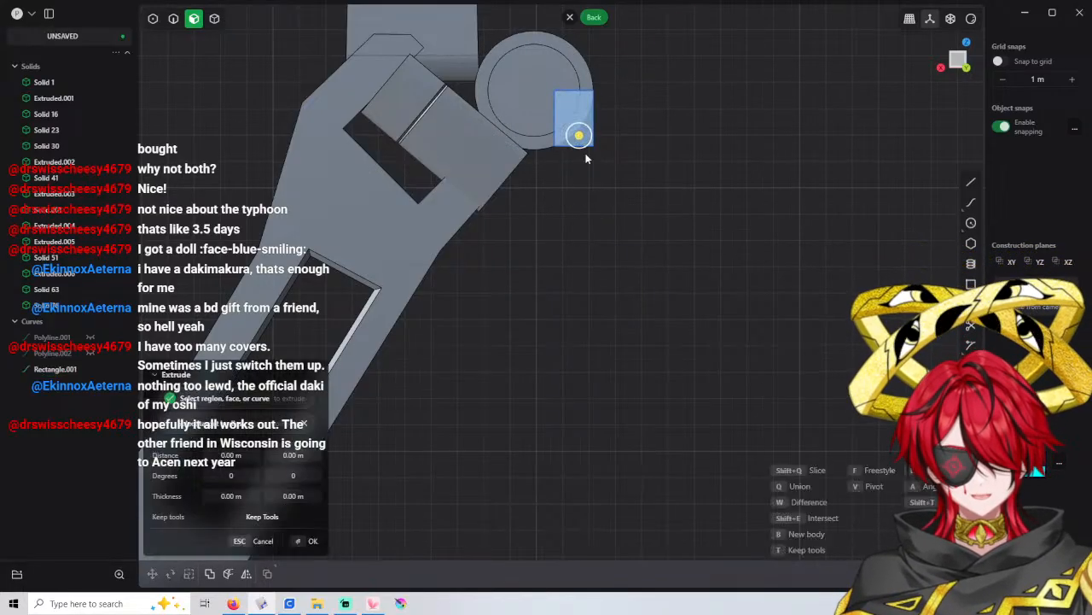
middle_click_drag(575, 159, 528, 161)
left_click_drag(546, 132, 549, 132)
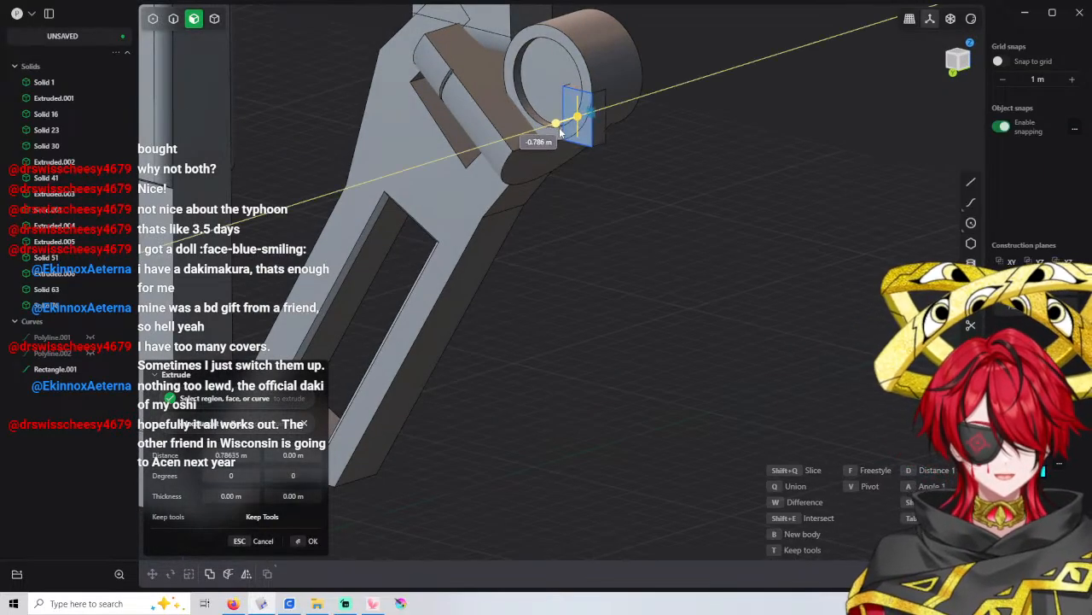
left_click_drag(593, 127, 637, 118)
right_click(642, 122)
Cut the extruded block with the joint cylinder's far end face and delete the piece protruding beyond it
key("4")
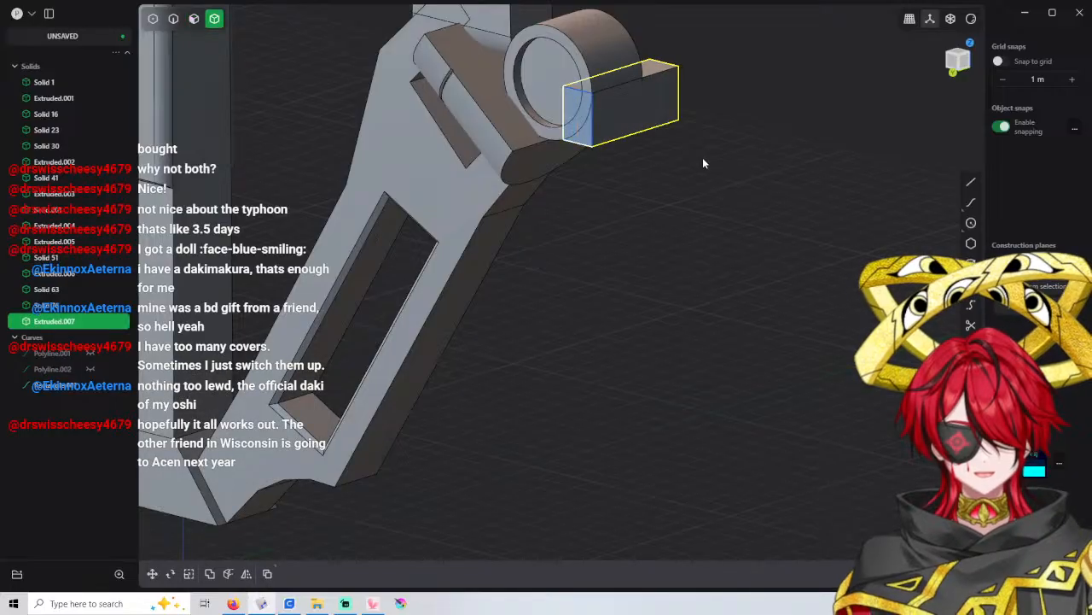
middle_click_drag(702, 159, 581, 176)
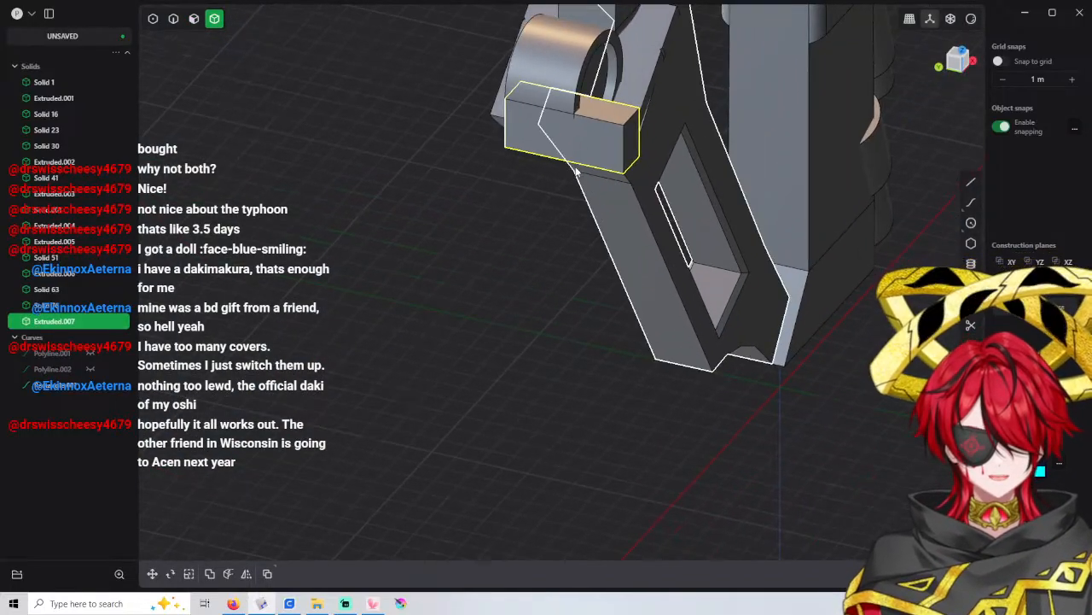
key("ctrl+x")
left_click(579, 101)
key("Return")
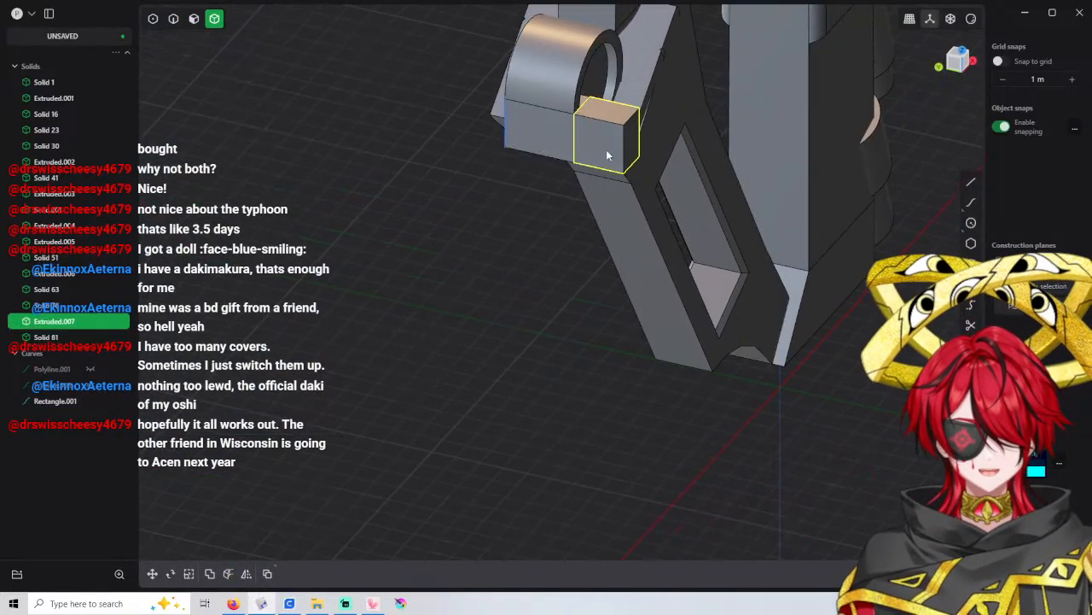
middle_click_drag(537, 175, 612, 122)
Cut the block along the joint cylinder's curved surface, deleting the piece inside the cylinder and the leftover rectangle curve
key("ctrl+x")
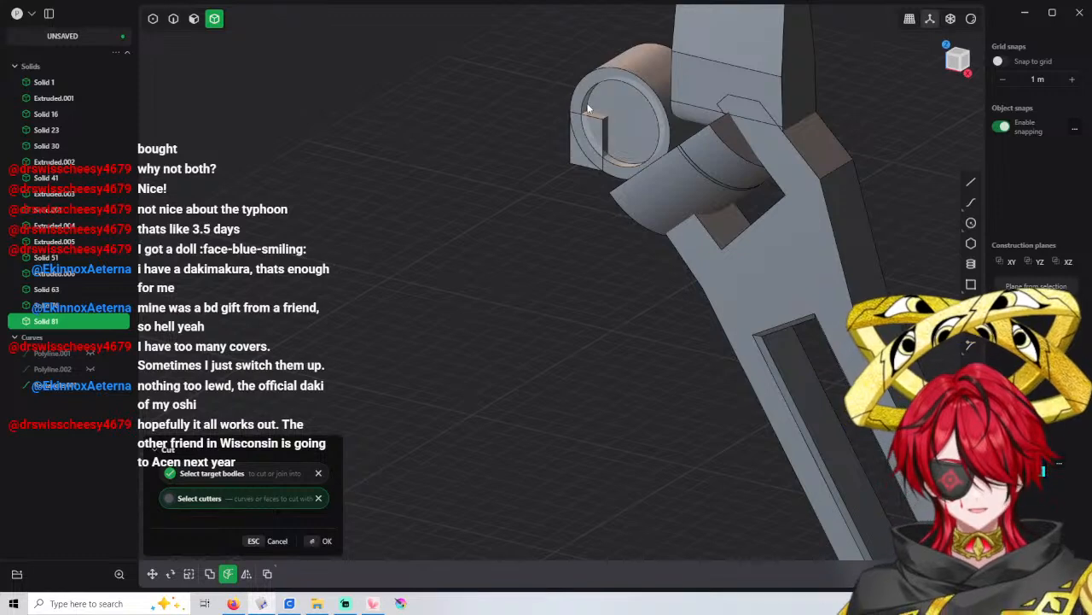
key("Return")
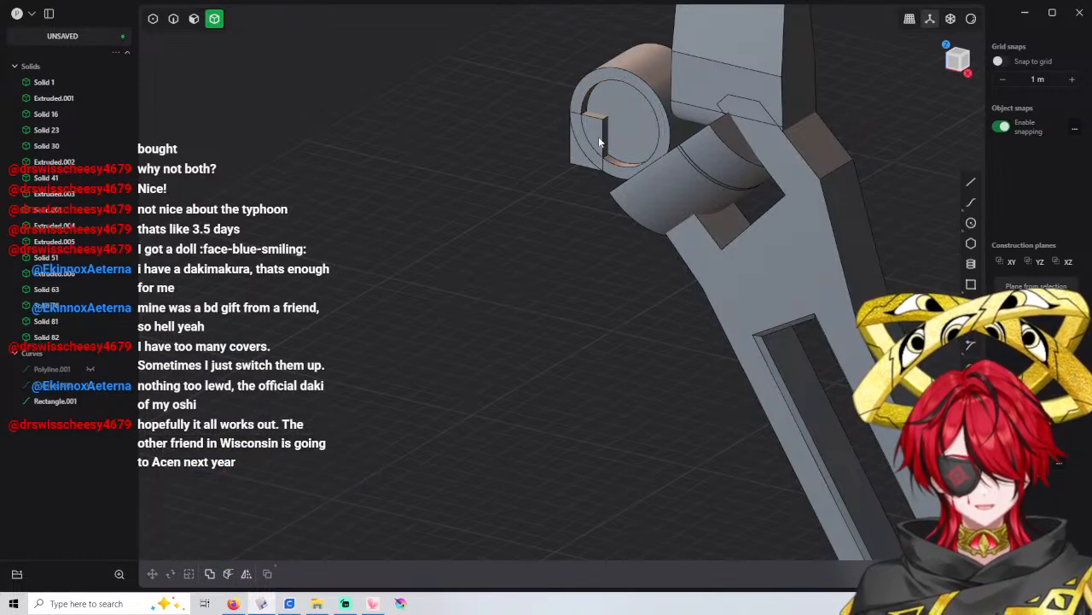
left_click(599, 137)
key("Delete")
middle_click_drag(598, 136, 718, 166)
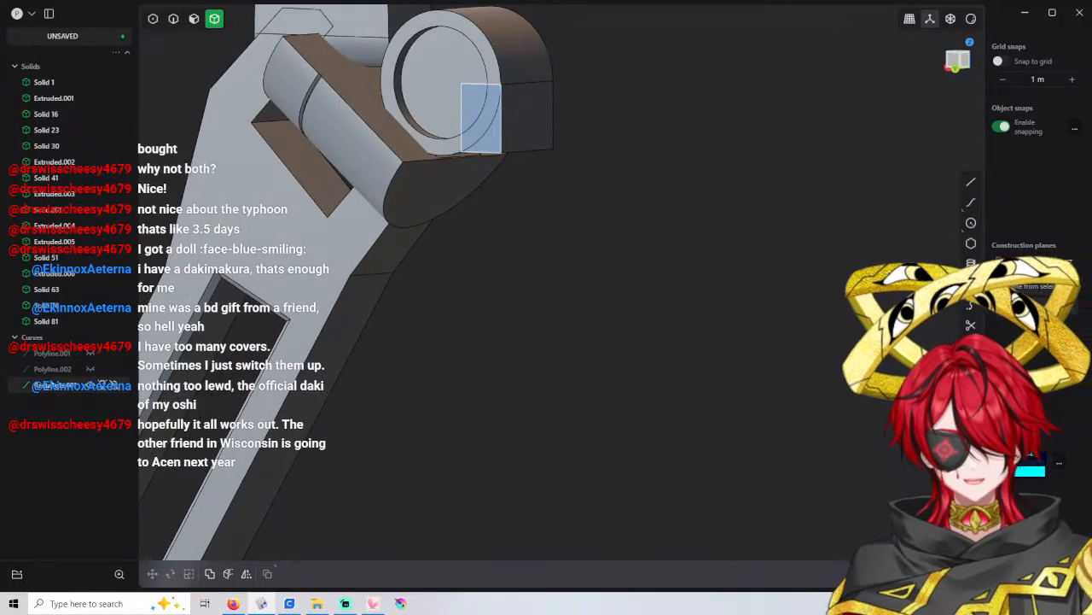
left_click(50, 382)
key("Delete")
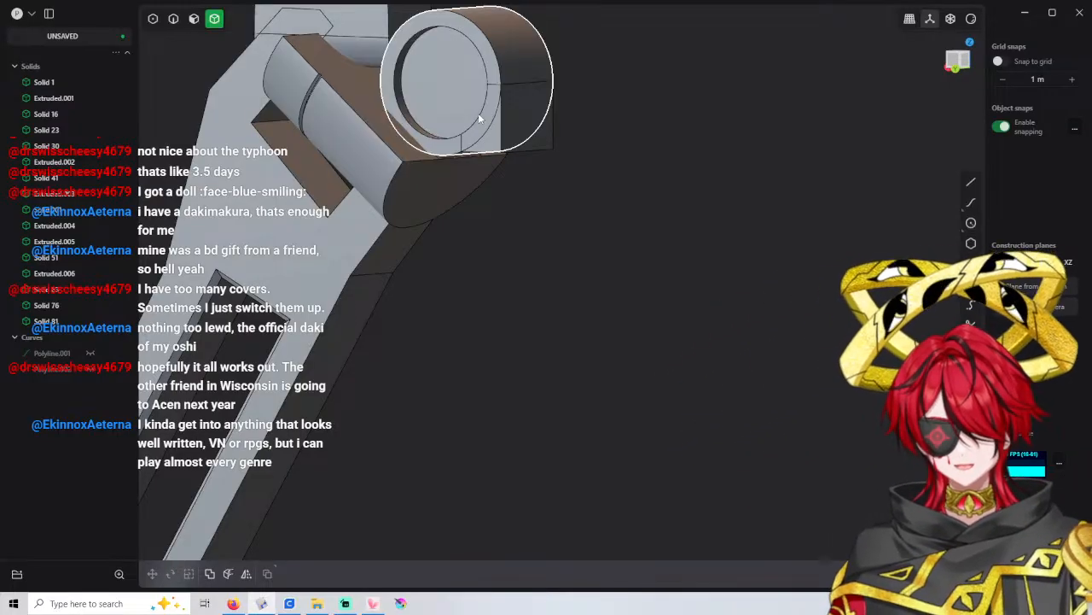
Hide the joint cylinder and offset the corner block's inner side face by -0.25 m
scroll(480, 120, "up", 4)
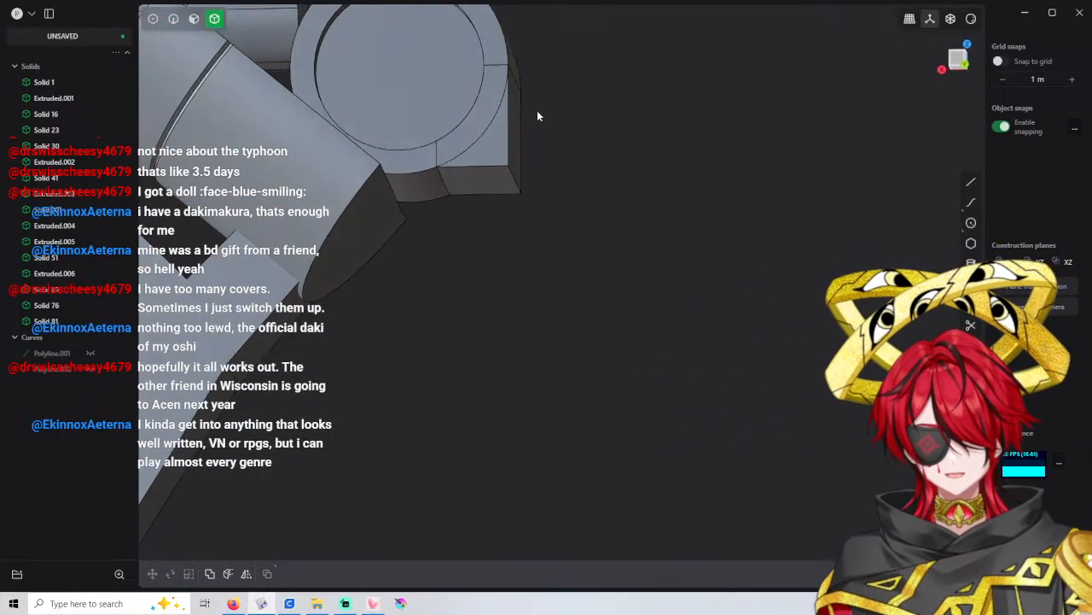
left_click(415, 172)
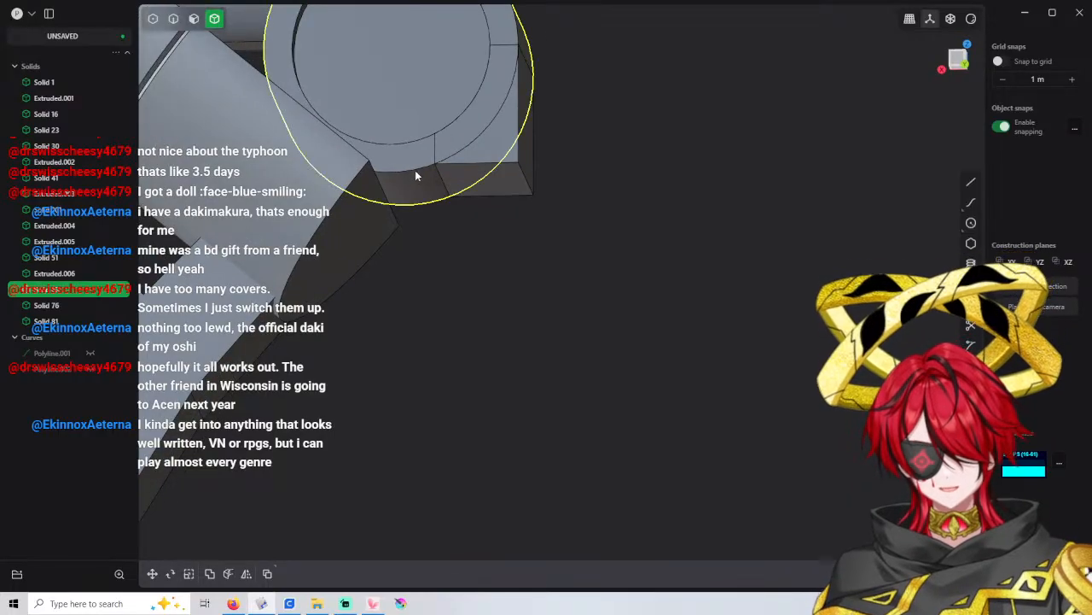
key("h")
middle_click_drag(466, 157, 482, 205)
key("3")
left_click(429, 138)
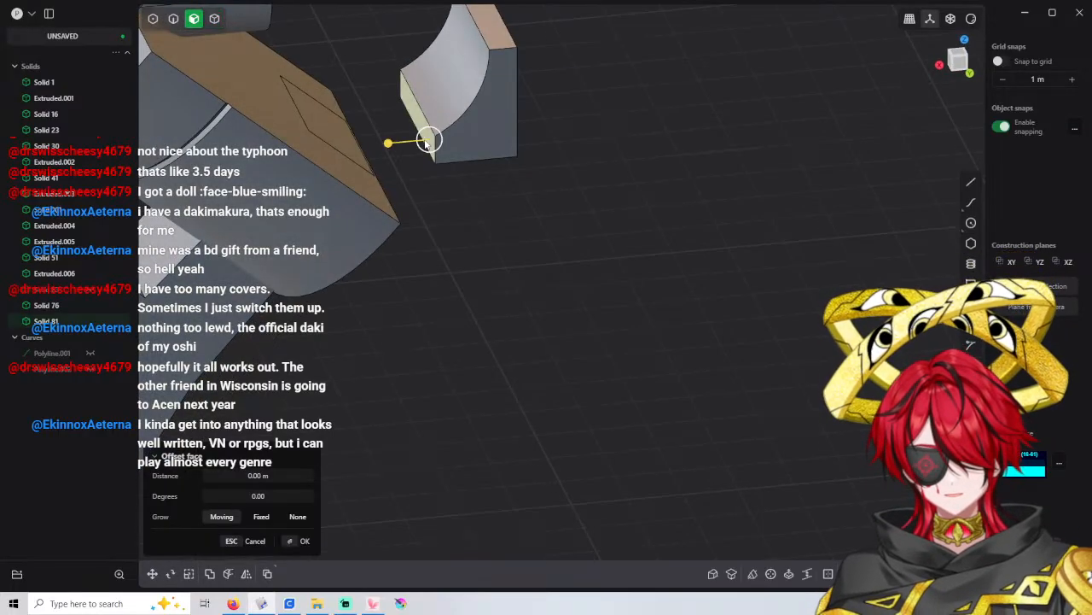
left_click_drag(388, 144, 405, 148)
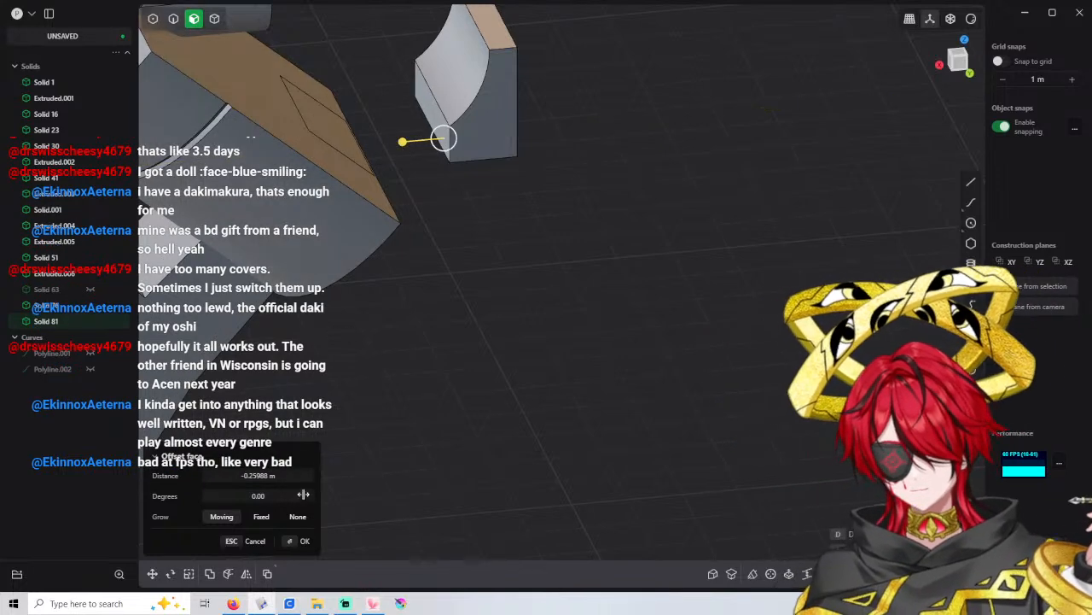
left_click(280, 474)
middle_click_drag(400, 353, 406, 325)
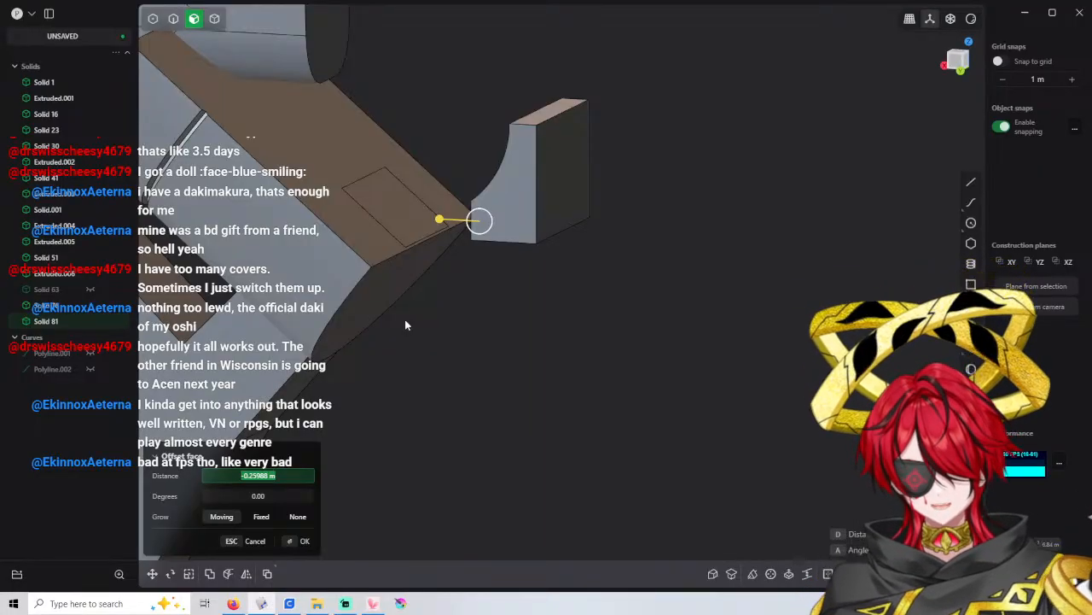
type("-.2")
key("Return")
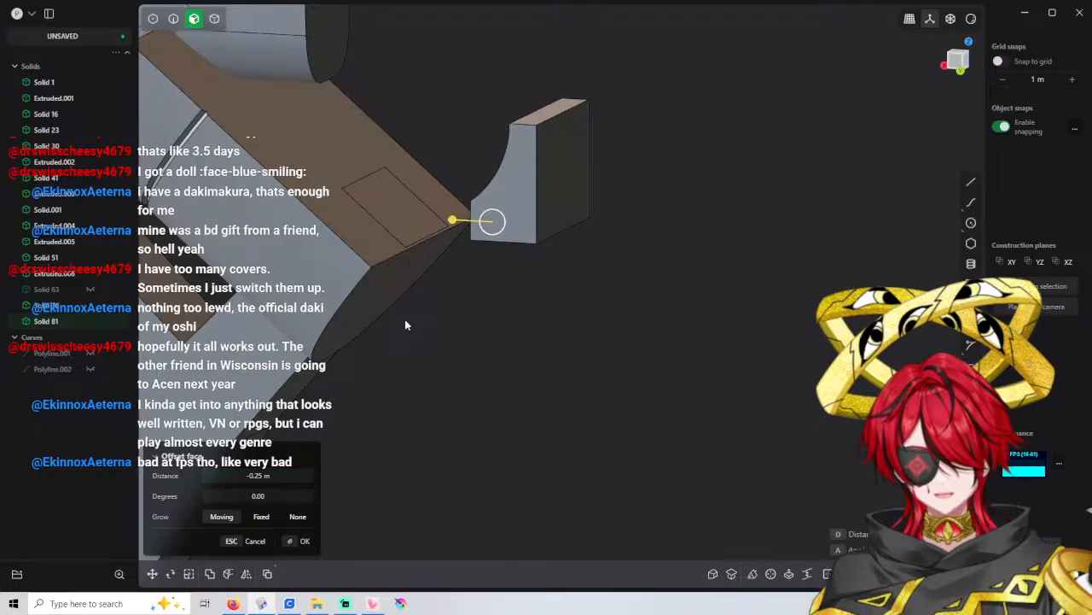
left_click(478, 275)
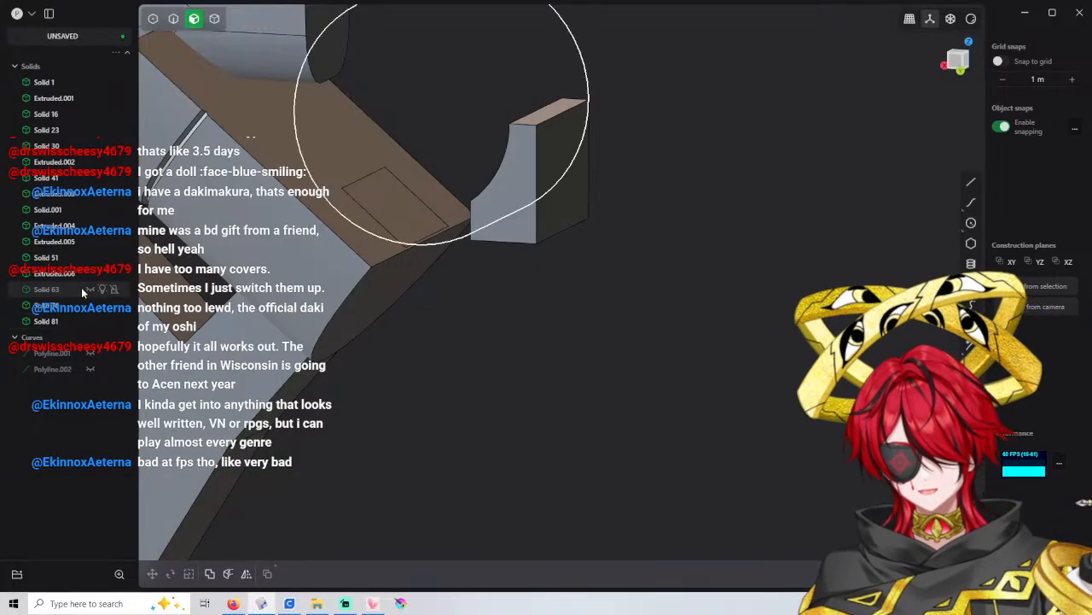
Show the joint cylinder again and offset the corner block's inner side face by another -0.25 m
left_click(90, 290)
scroll(481, 169, "up", 2)
middle_click_drag(480, 169, 481, 252)
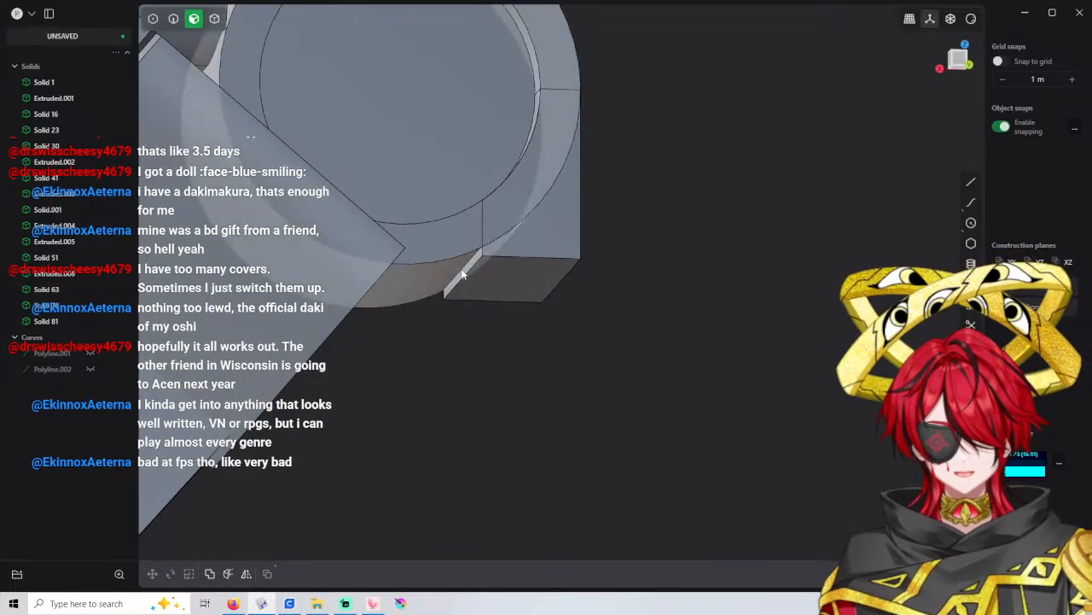
left_click(467, 271)
left_click_drag(427, 271, 444, 272)
left_click(295, 476)
type("-.2")
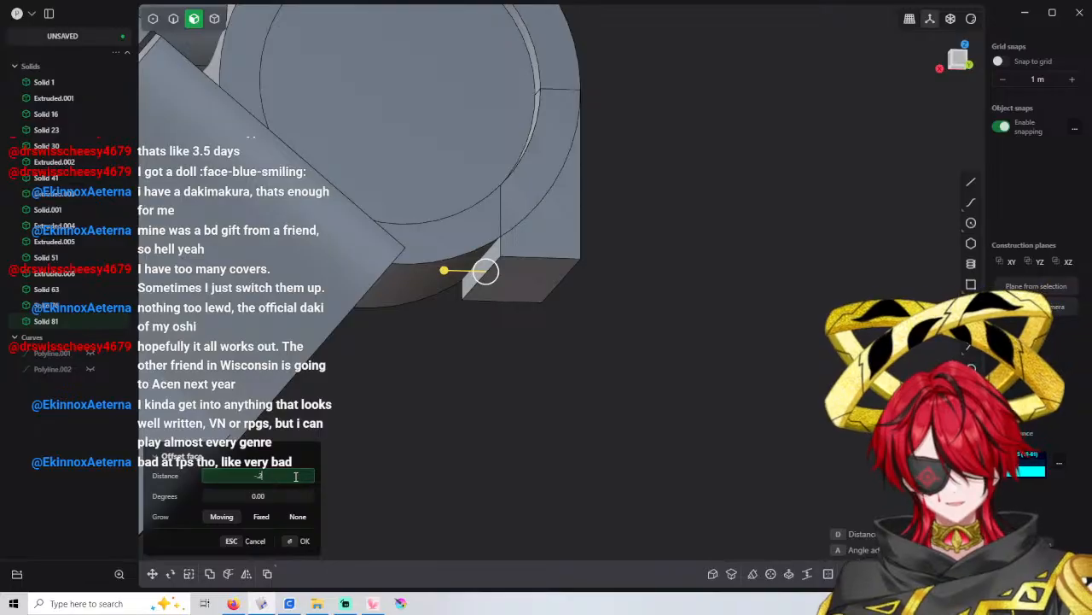
type("5")
key("Return")
right_click(503, 433)
Offset the corner block's bottom face downward by slightly more than 1.8 m so it hangs below the joint cylinder
key("4")
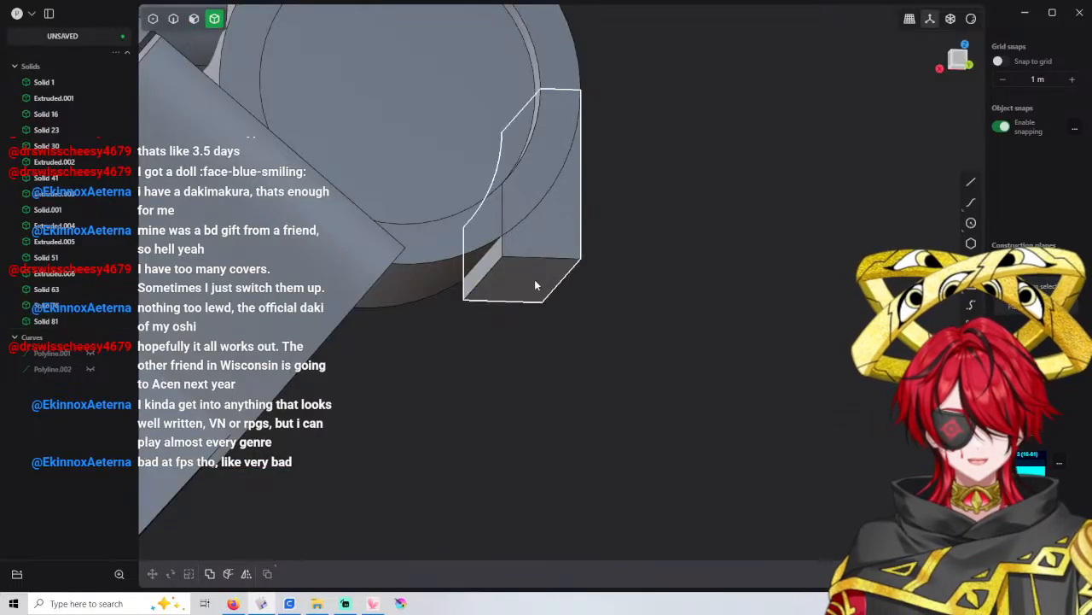
key("3")
left_click(532, 291)
left_click_drag(532, 332, 530, 396)
scroll(545, 295, "down", 3)
middle_click_drag(544, 294, 423, 232)
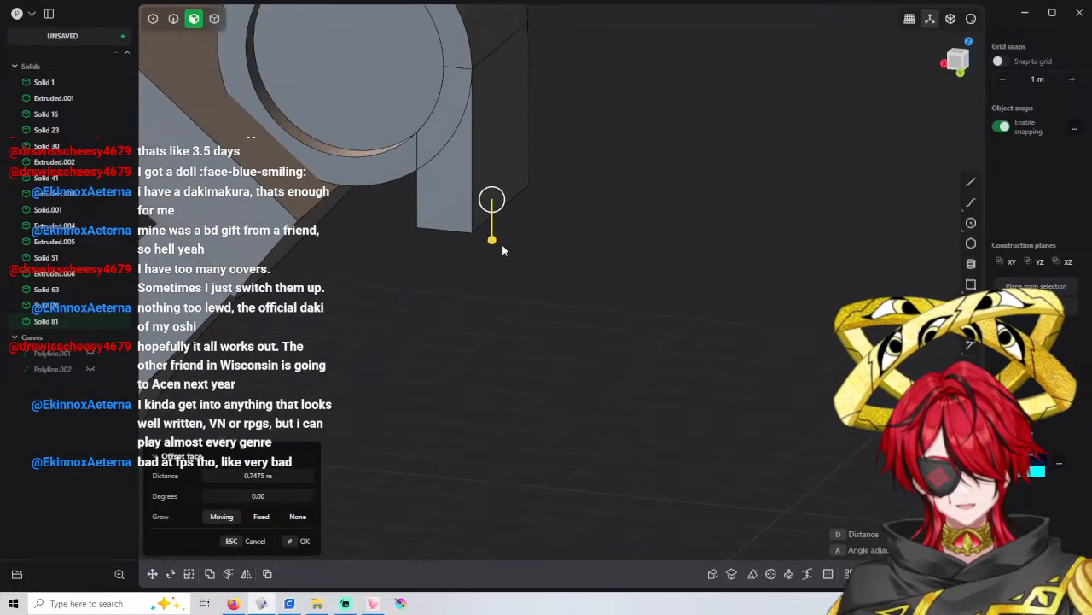
left_click_drag(502, 250, 495, 306)
scroll(492, 298, "down", 3)
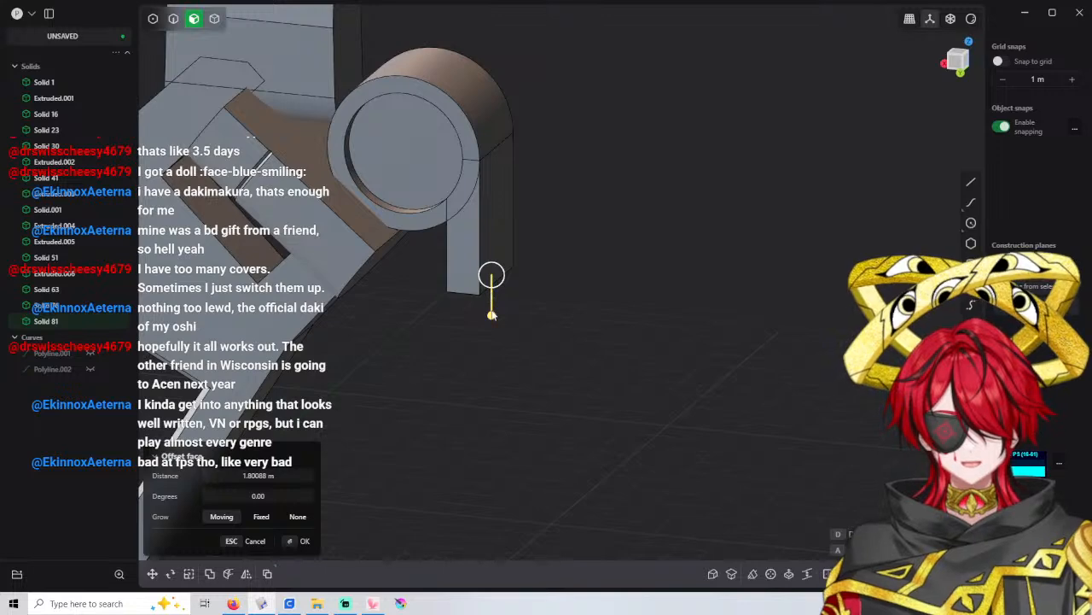
key("Return")
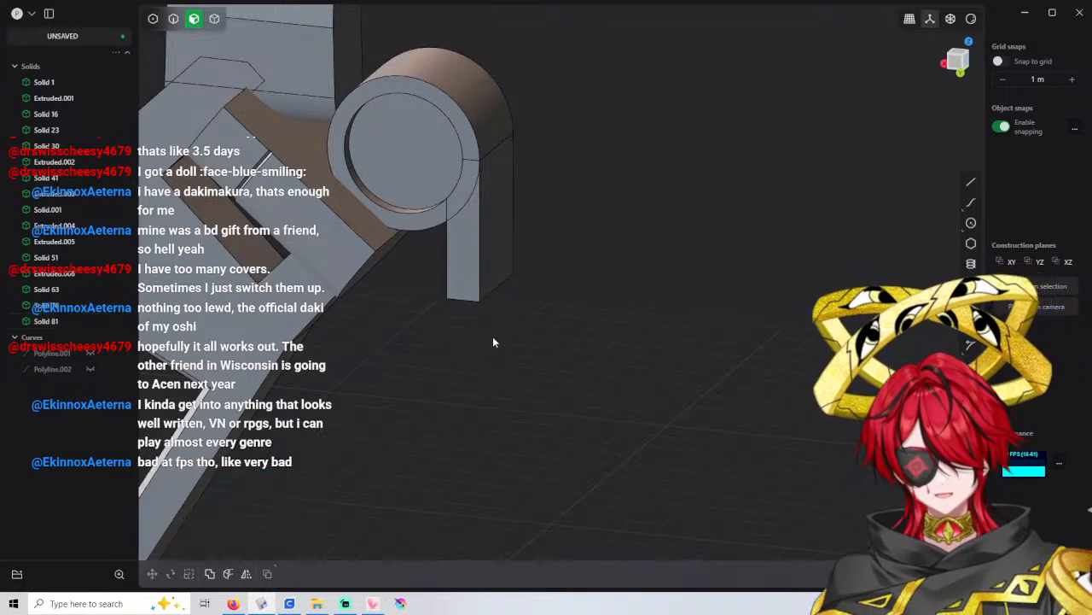
Examine the lengthened block on the joint cylinder up close and in relation to the whole arm
middle_click_drag(493, 336, 513, 218)
scroll(545, 240, "down", 2)
scroll(545, 240, "up", 4)
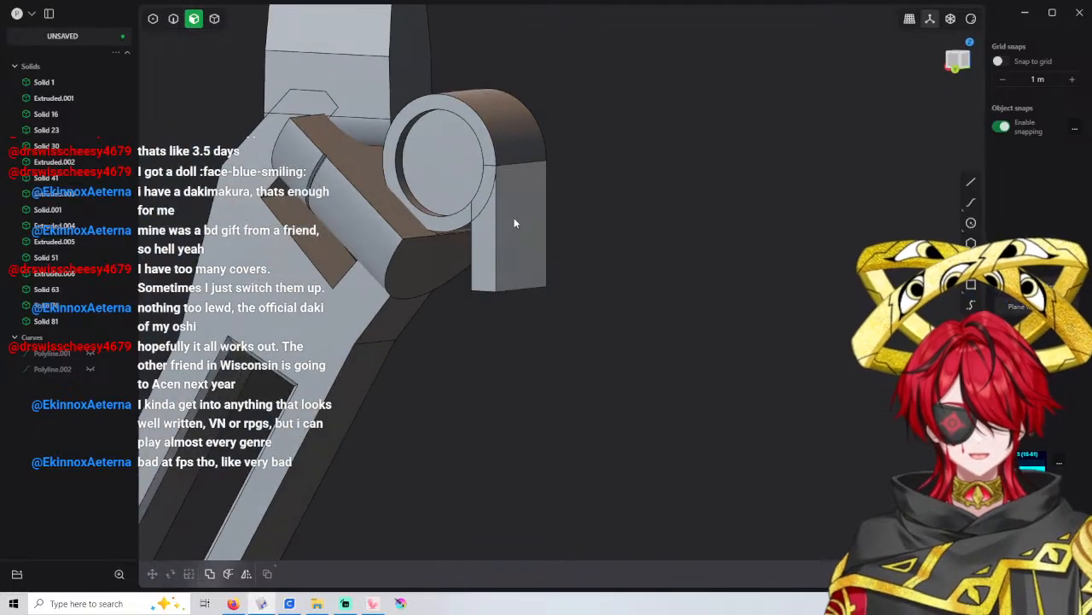
scroll(514, 219, "up", 2)
scroll(514, 221, "down", 5)
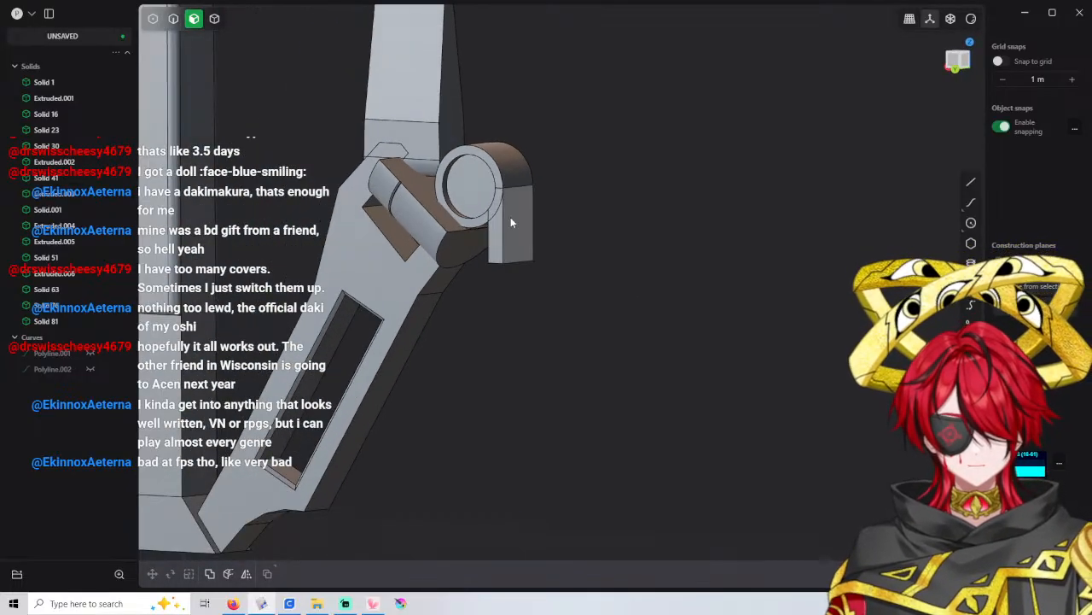
scroll(481, 199, "up", 2)
mouse_move(481, 199)
middle_mouse_down()
mouse_move(550, 208)
mouse_move(594, 155)
mouse_move(584, 226)
mouse_move(626, 239)
middle_mouse_up()
scroll(542, 222, "down", 2)
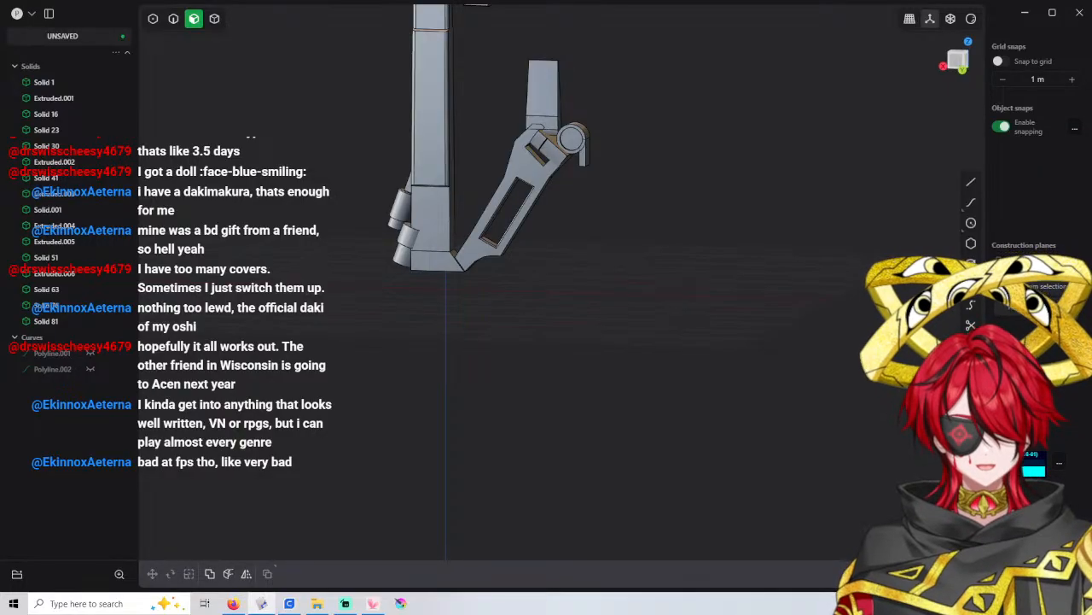
Switch to Firefox and study the weapon's red arm and lower mechanism in the Ceobe reference artwork
key("alt+Tab")
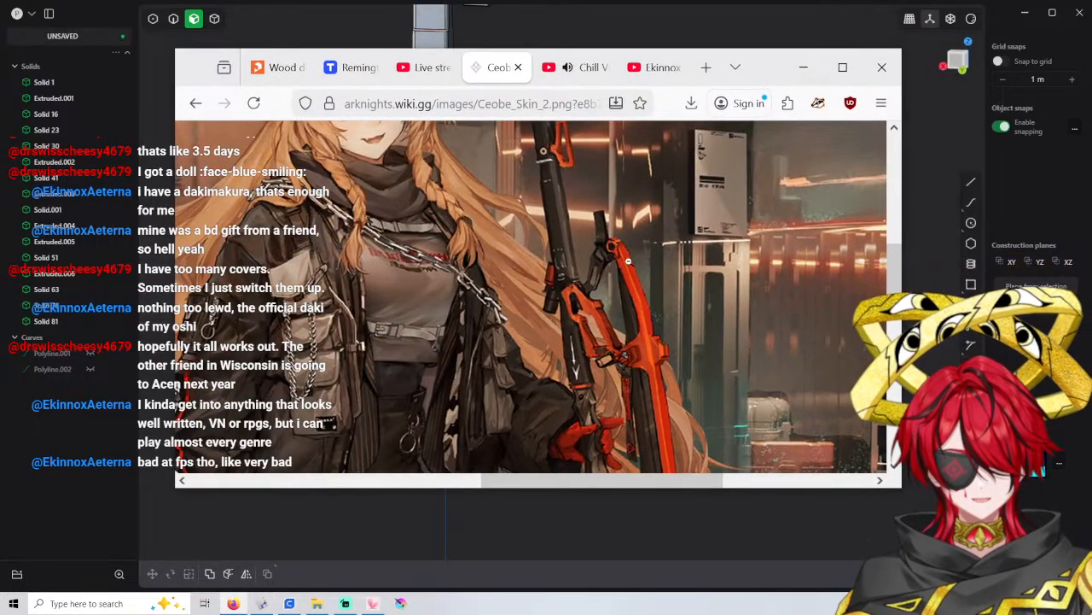
scroll(647, 328, "down", 2)
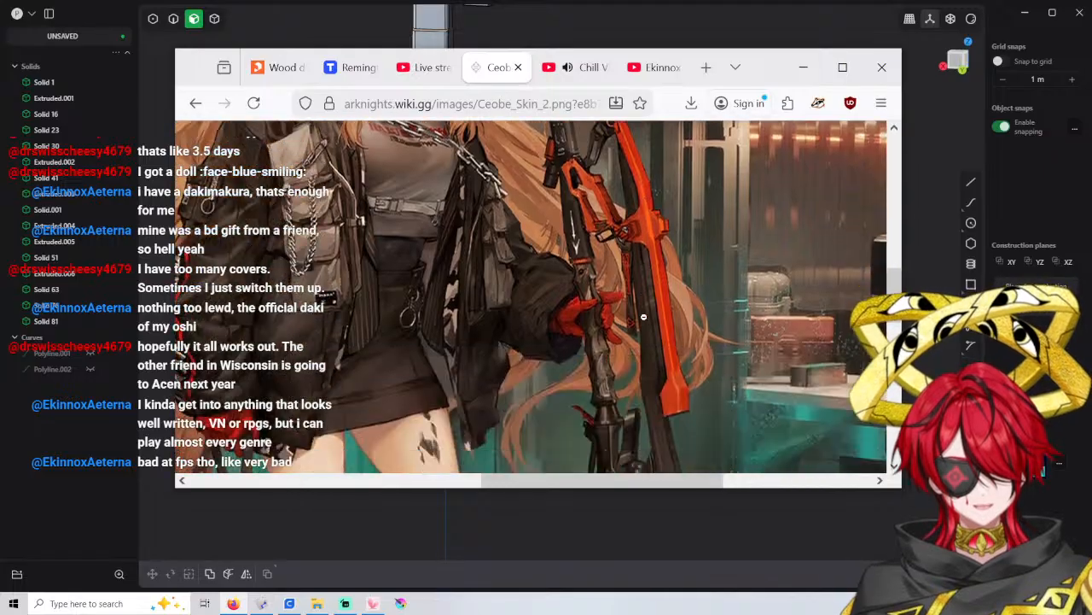
scroll(642, 265, "down", 5)
scroll(656, 217, "up", 2)
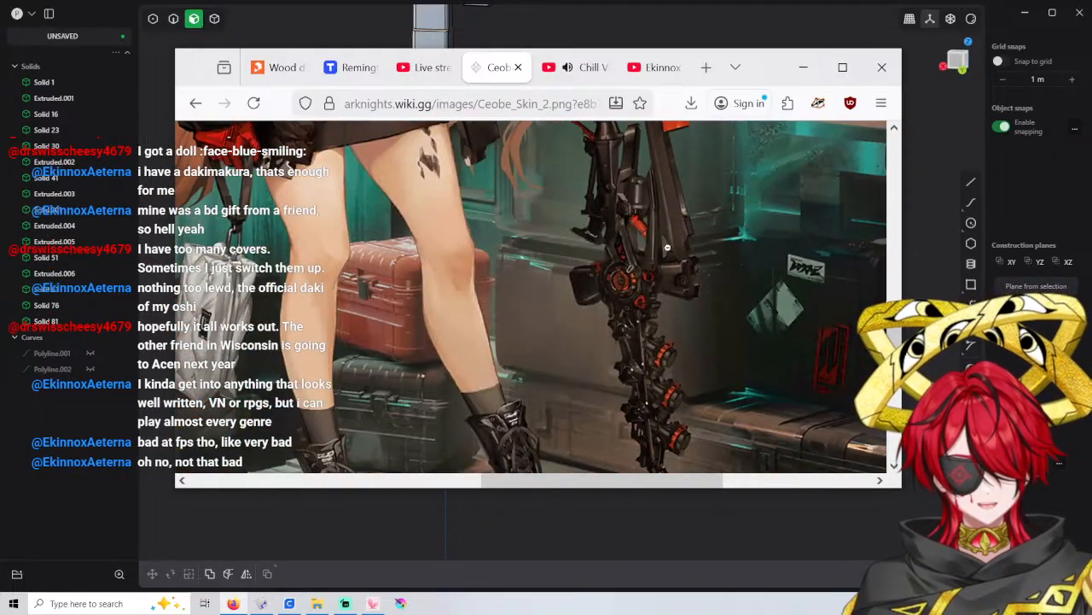
Compare the weapon's upper red arm with its lower mechanism in the Ceobe artwork and return to the model
scroll(668, 248, "up", 5)
scroll(663, 251, "down", 4)
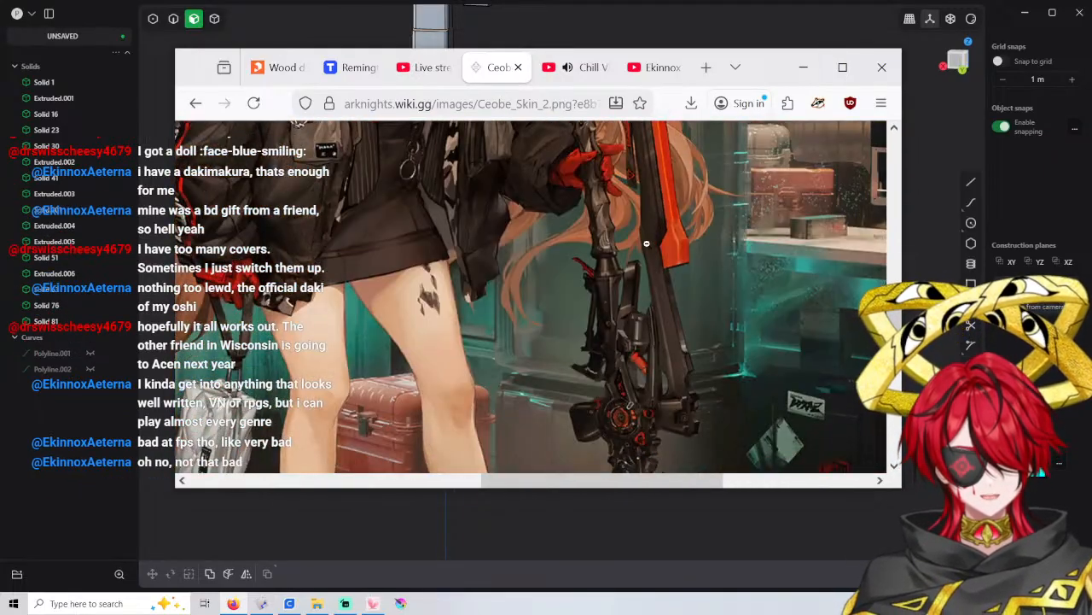
scroll(646, 248, "up", 5)
scroll(647, 273, "down", 4)
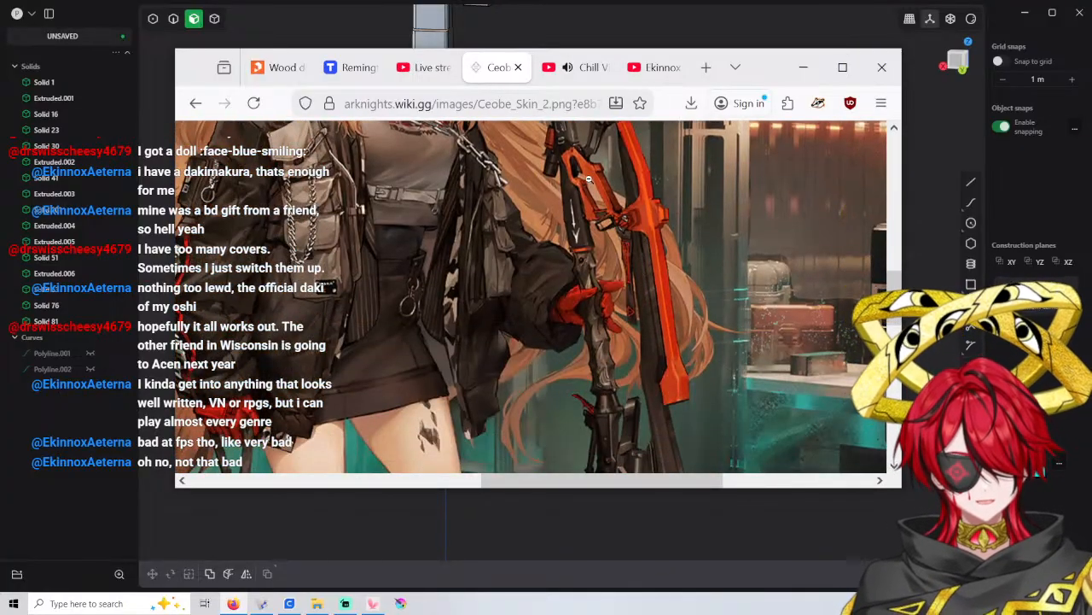
scroll(629, 231, "up", 2)
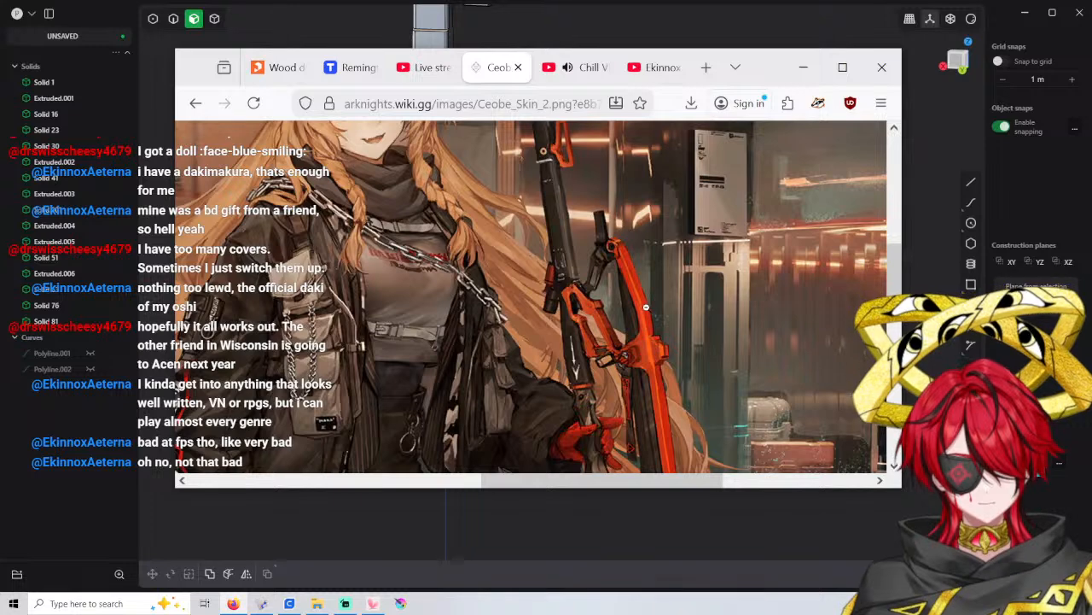
scroll(646, 294, "down", 2)
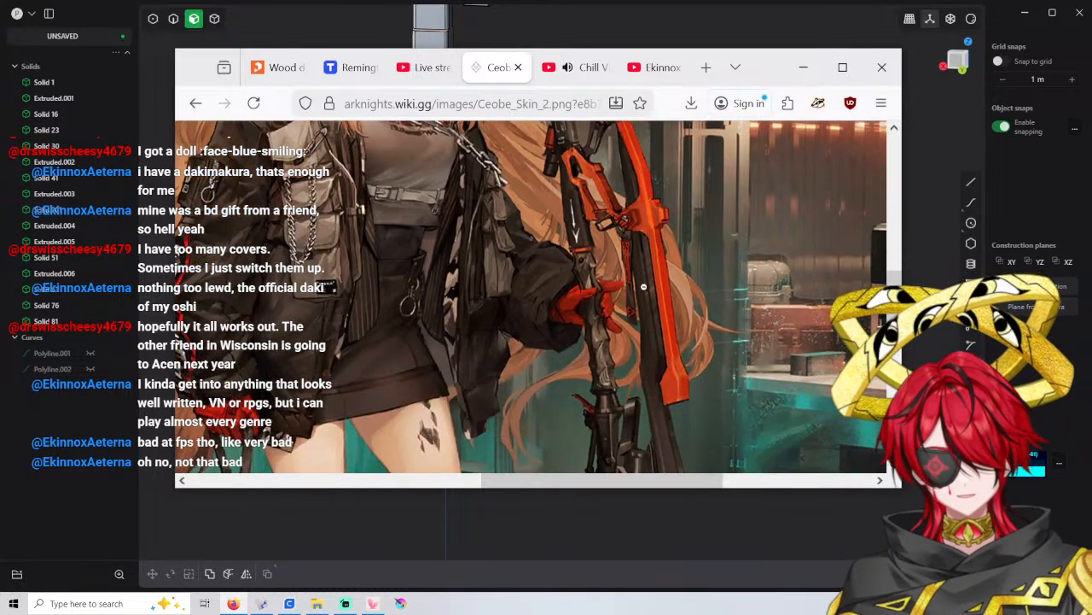
scroll(644, 286, "down", 2)
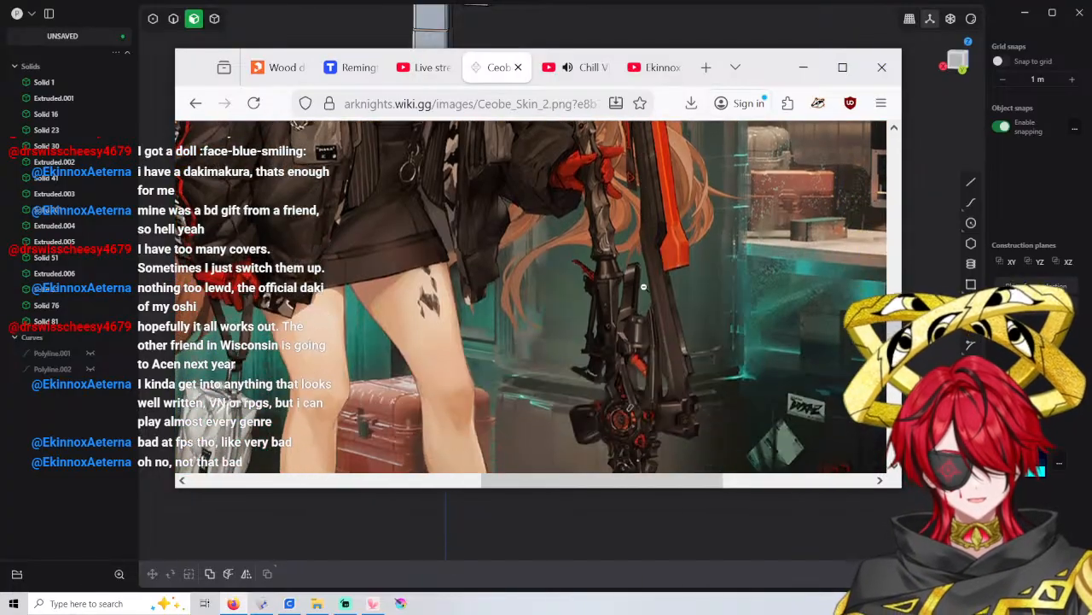
scroll(643, 286, "up", 2)
scroll(644, 287, "up", 2)
scroll(644, 287, "down", 3)
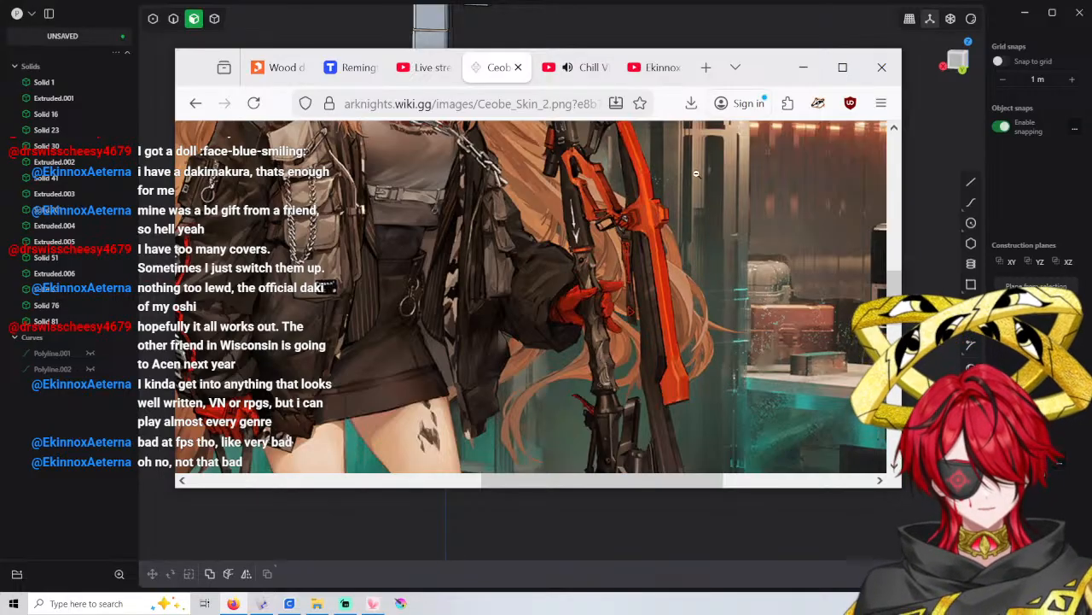
left_click(803, 67)
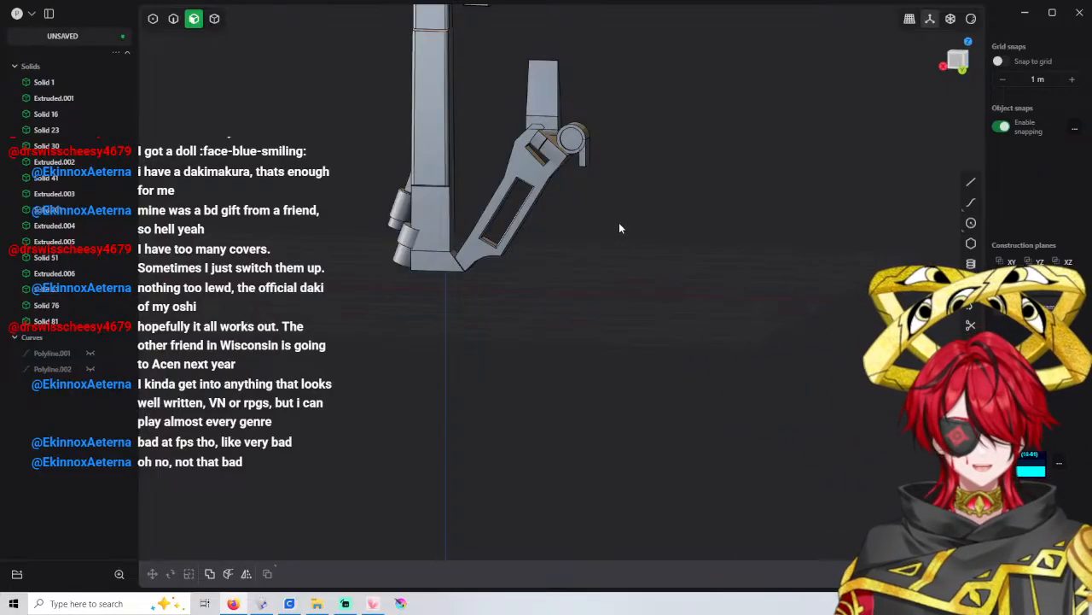
Union the main vertical shaft with the angled corner block at its base into one solid
scroll(618, 222, "up", 5)
scroll(462, 298, "up", 5)
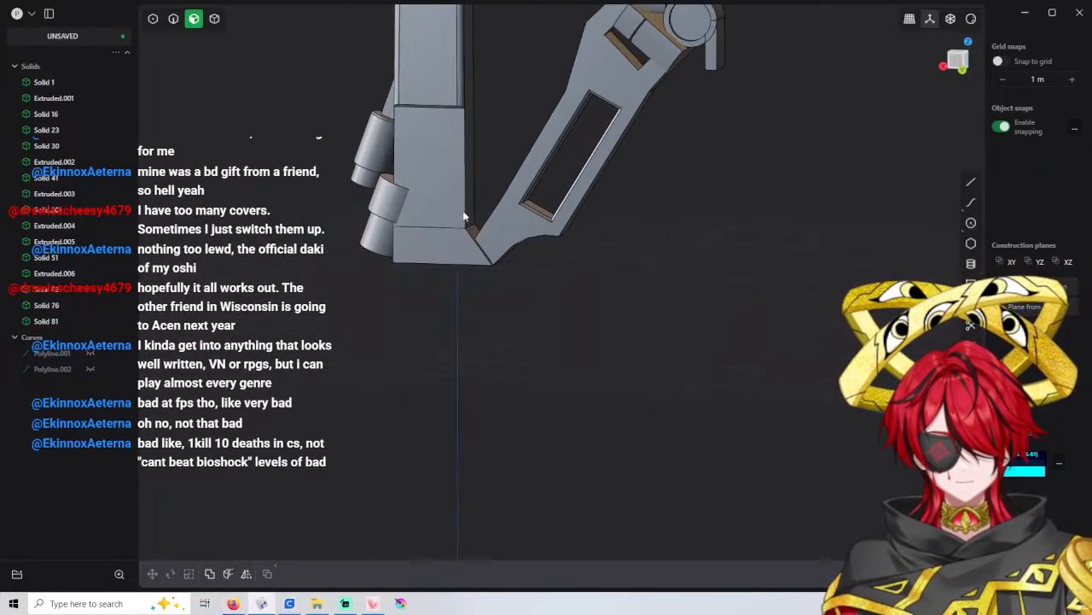
scroll(527, 294, "up", 1)
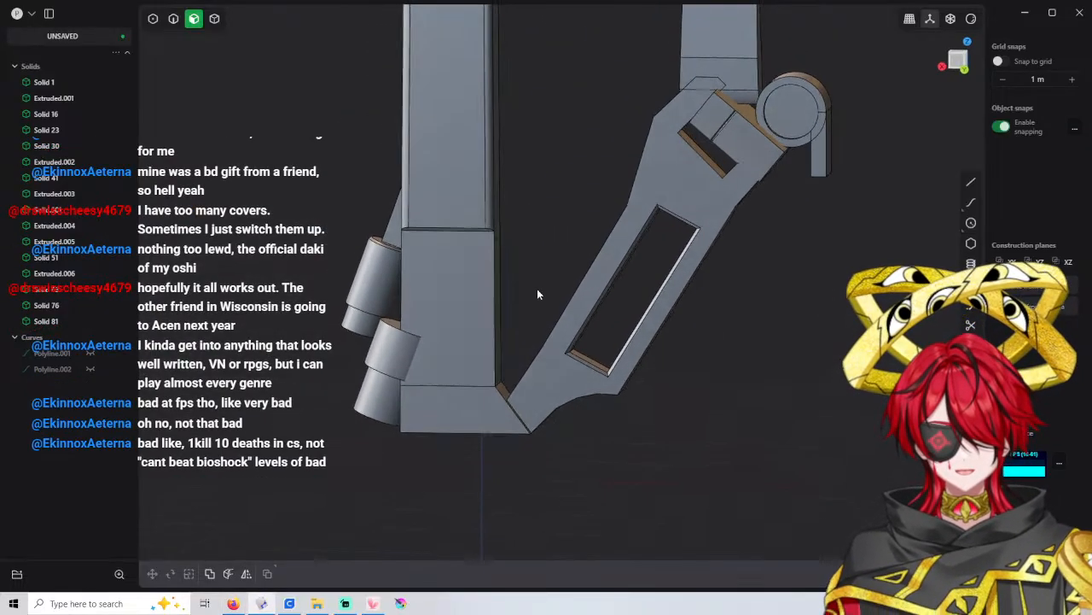
scroll(548, 294, "up", 3)
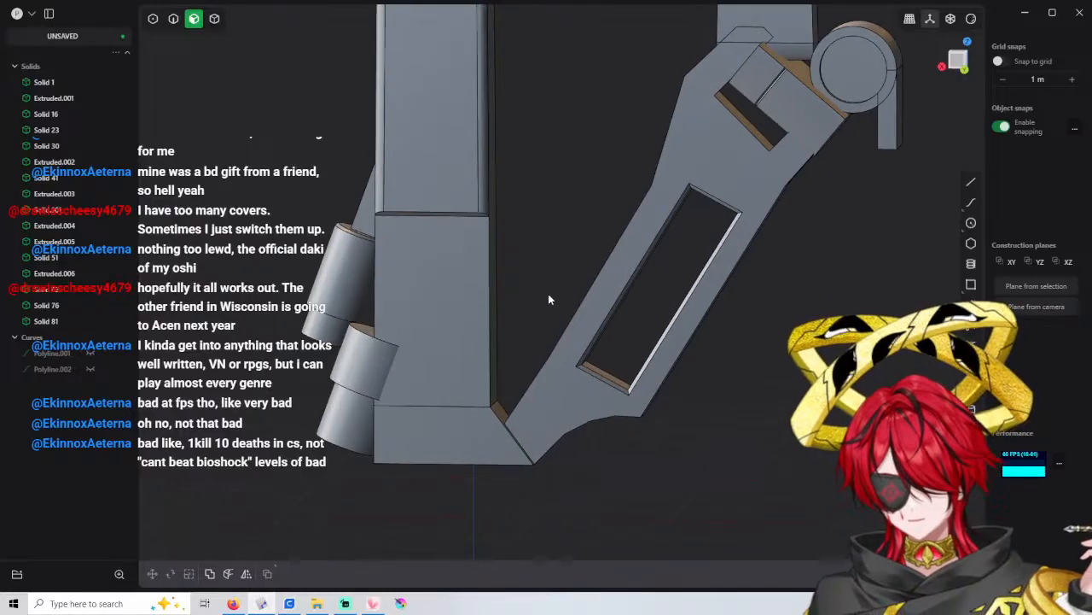
scroll(548, 294, "down", 3)
middle_click_drag(548, 294, 575, 282, "shift")
scroll(557, 273, "up", 2)
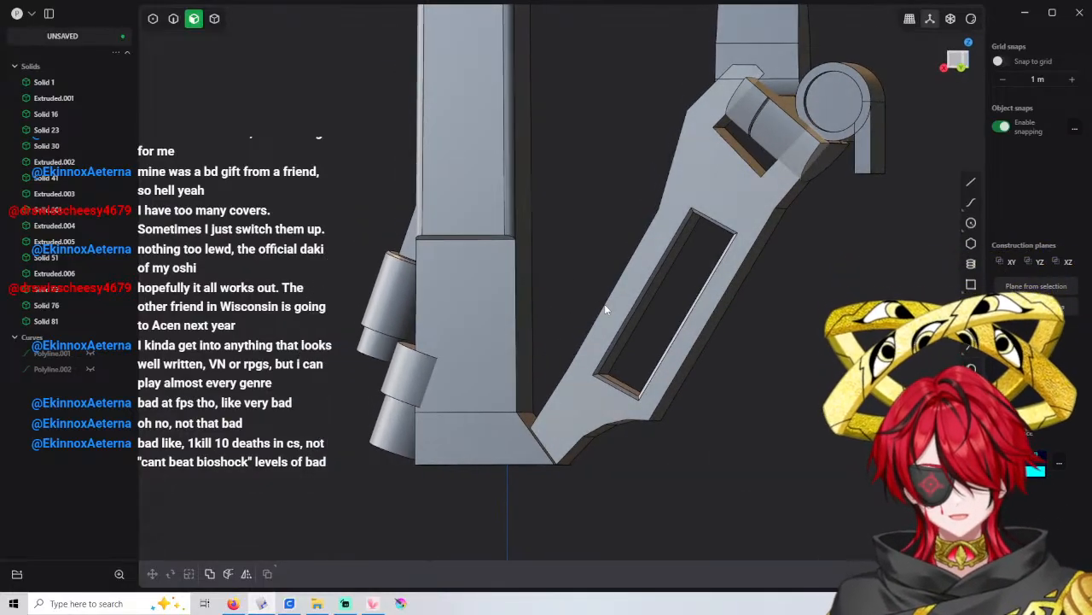
middle_click_drag(606, 309, 627, 235, "shift")
scroll(626, 303, "down", 1)
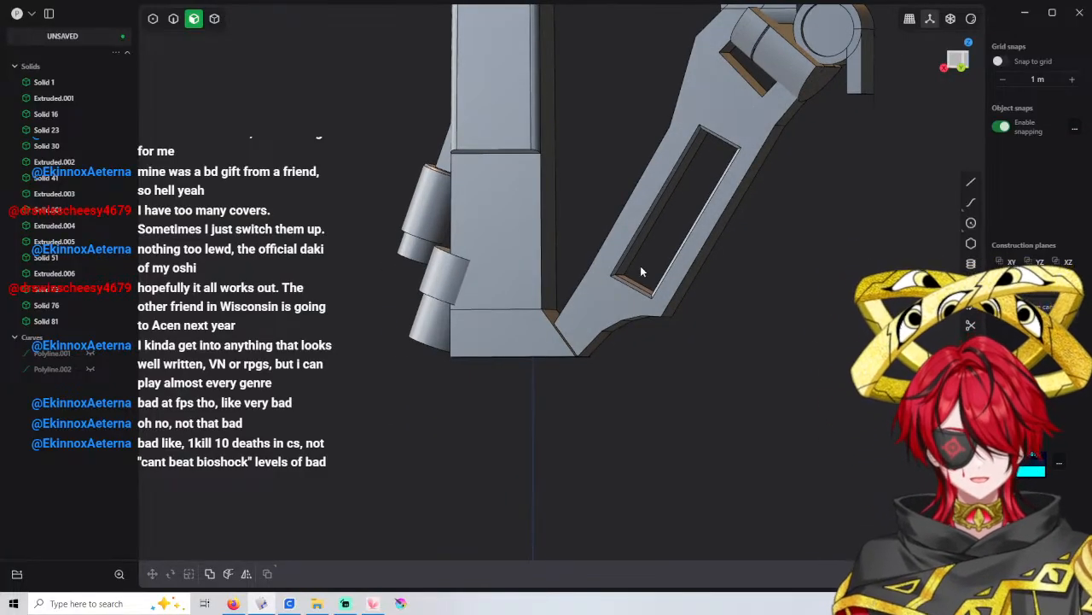
left_click(215, 19)
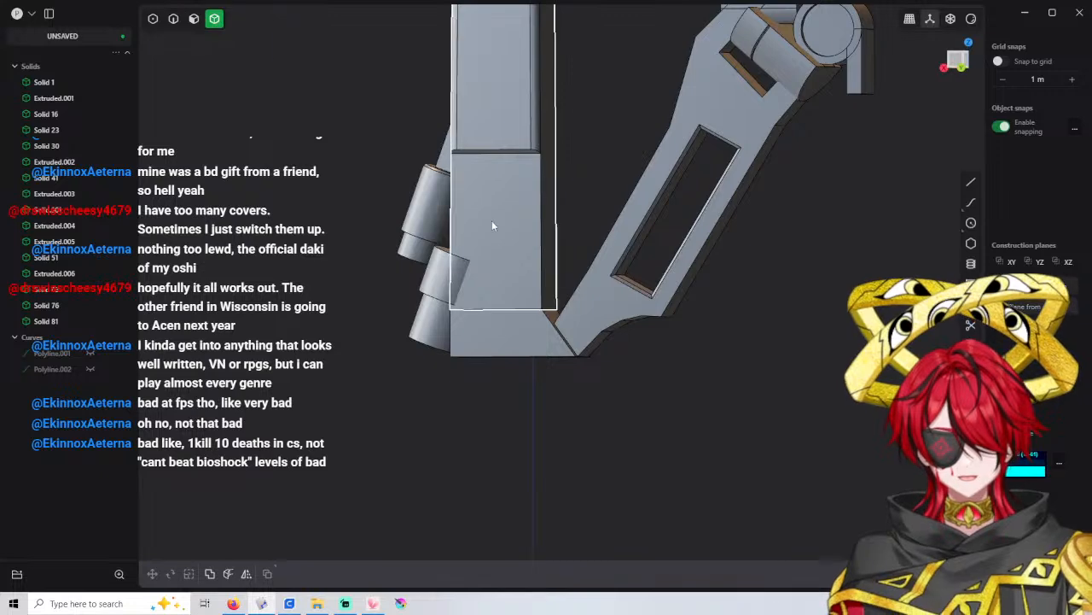
key("q")
right_click(549, 239)
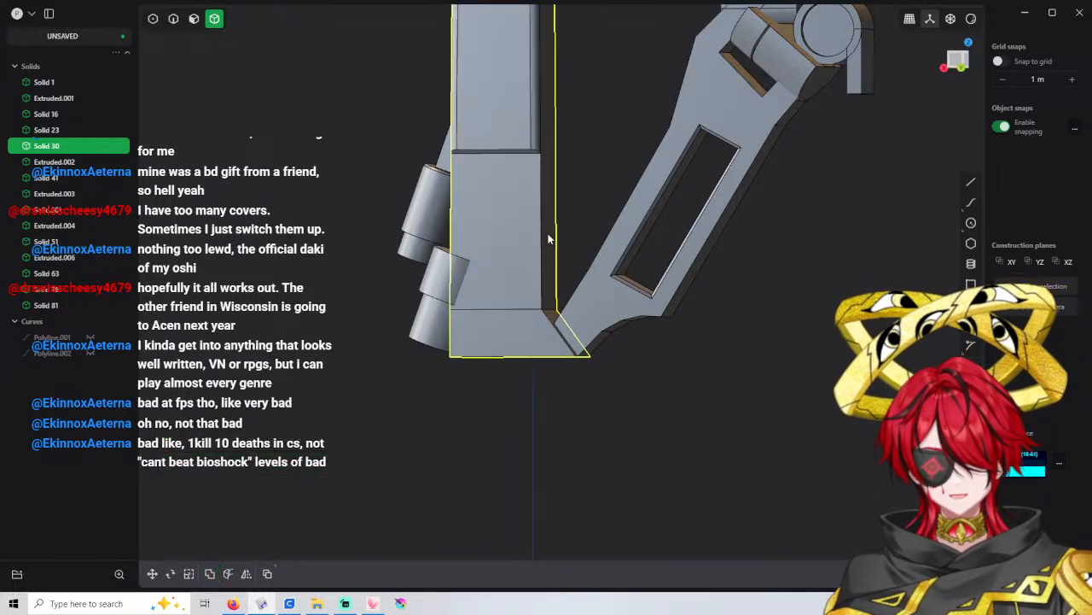
scroll(549, 240, "down", 2)
mouse_move(546, 253)
middle_mouse_down()
mouse_move(468, 310)
mouse_move(566, 252)
mouse_move(499, 270)
mouse_move(556, 252)
mouse_move(728, 263)
mouse_move(639, 270)
mouse_move(568, 265)
mouse_move(562, 252)
middle_mouse_up()
scroll(557, 260, "up", 2)
scroll(562, 252, "up", 2)
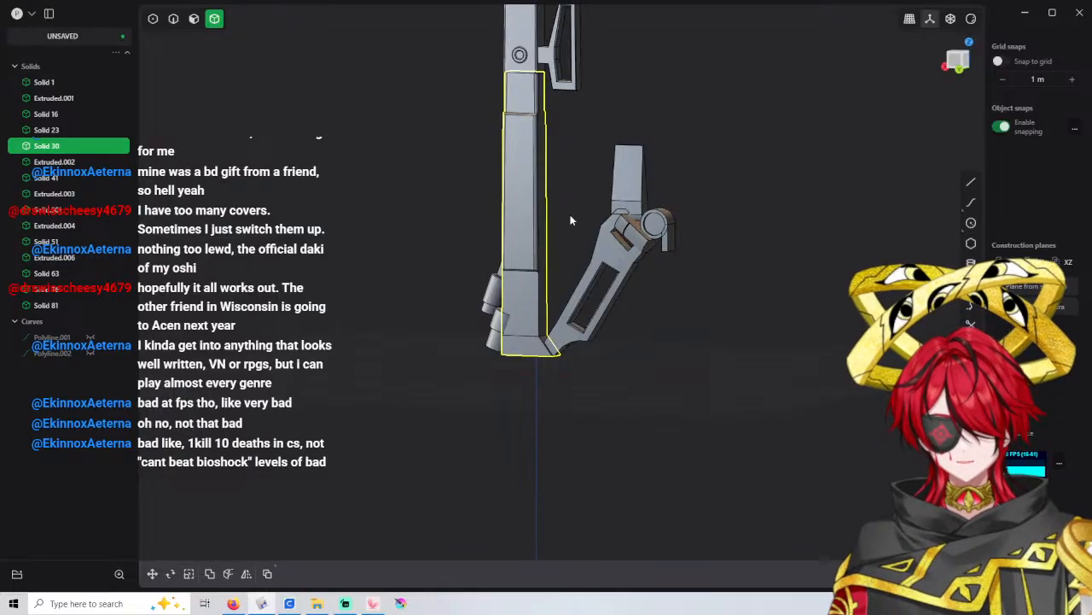
middle_click_drag(575, 219, 550, 186, "shift")
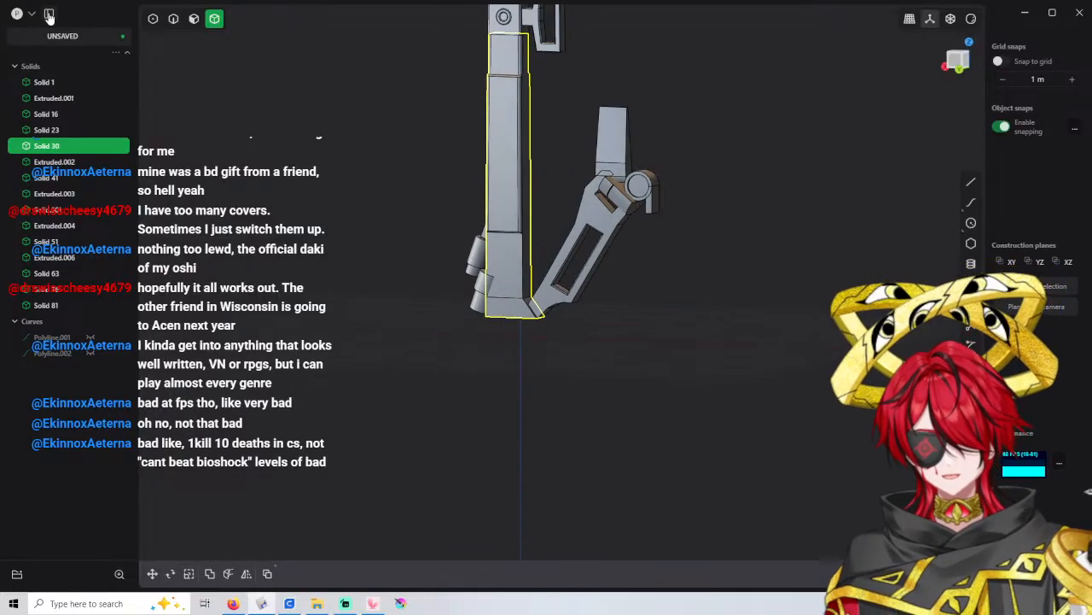
Start saving the unsaved model and create a folder named Ceobe inside the Arknights Casters folder
left_click(19, 13)
left_click(102, 101)
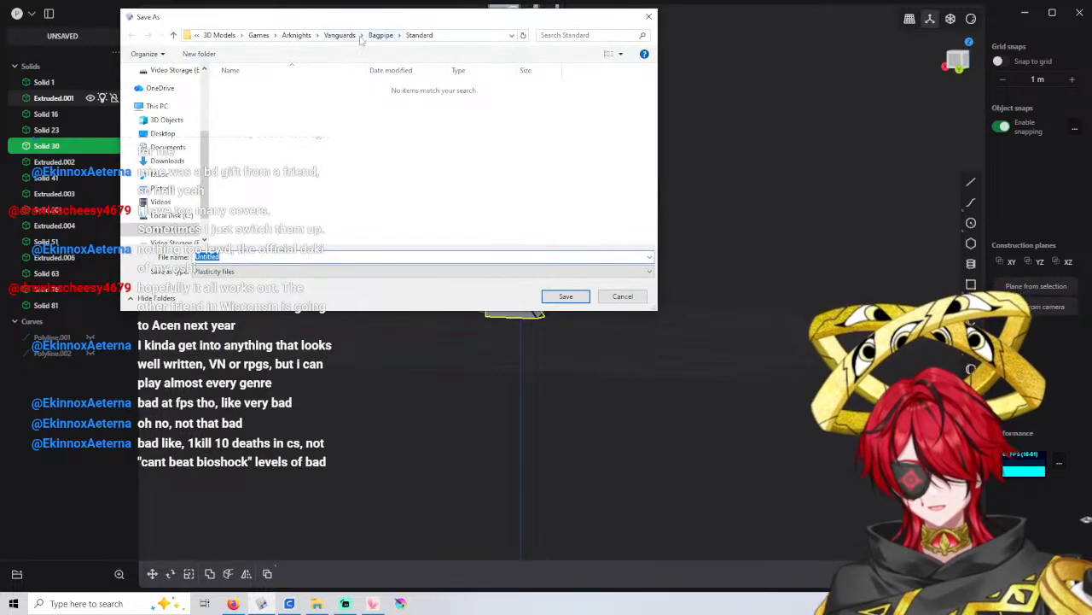
left_click(299, 36)
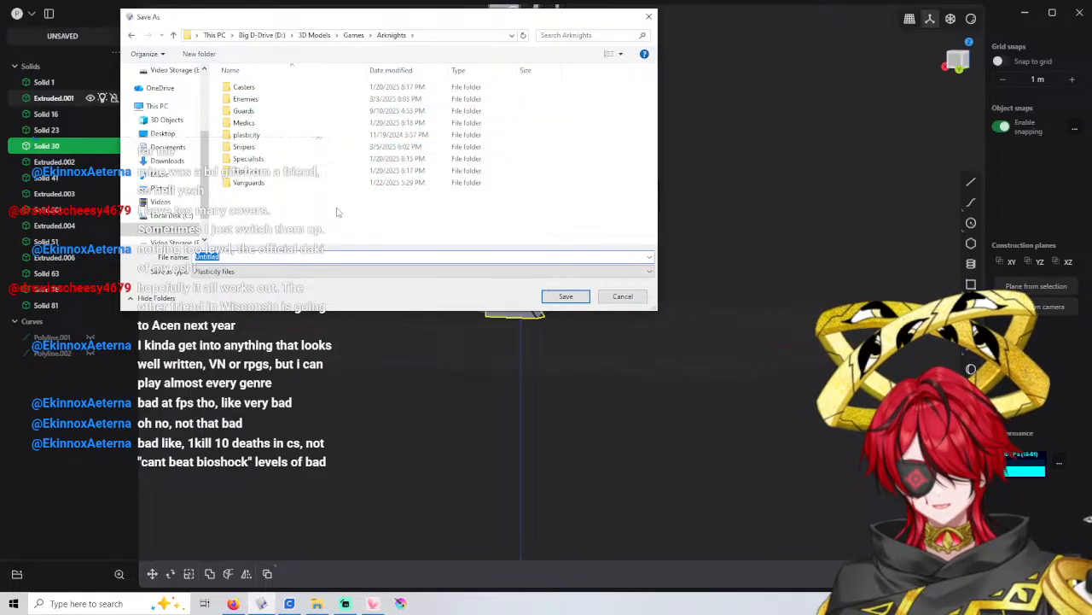
double_click(260, 87)
left_click(200, 54)
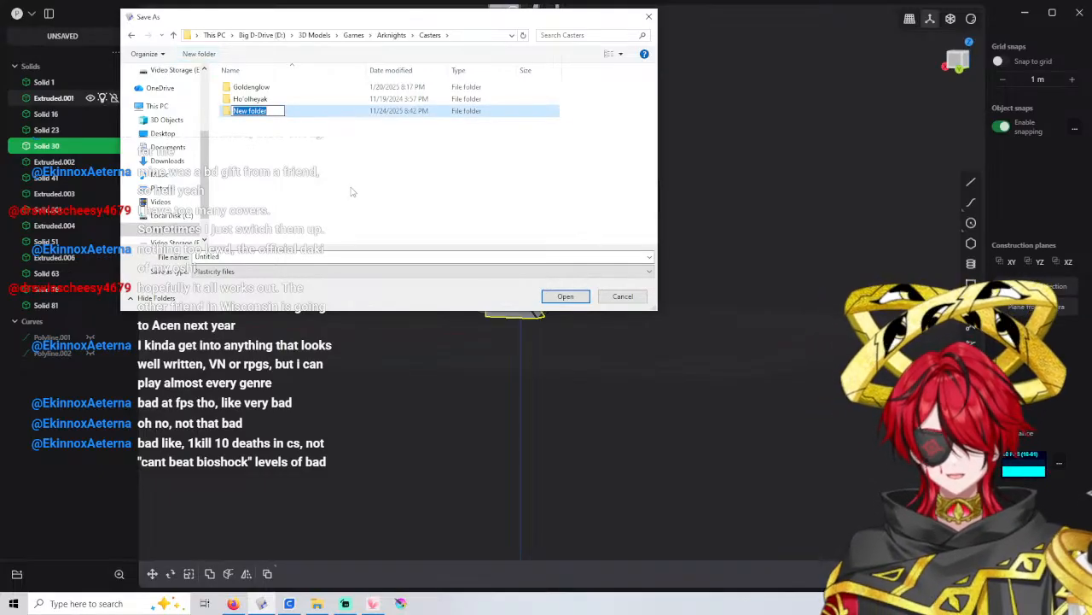
type("C")
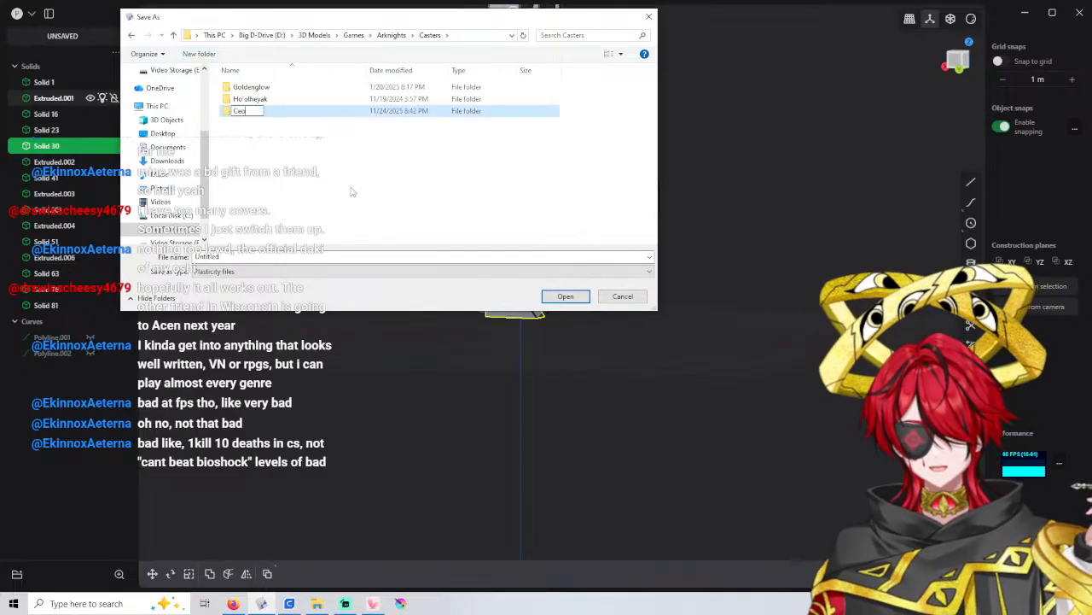
type("eobe")
key("Return")
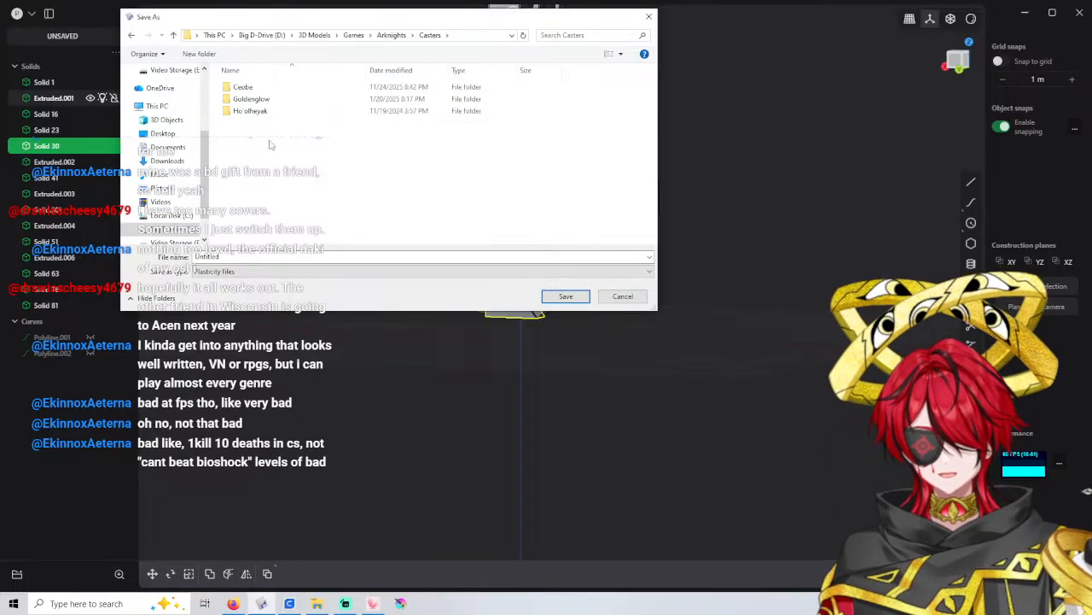
Save the model as TempestSpear in the new Ceobe folder
key("Return")
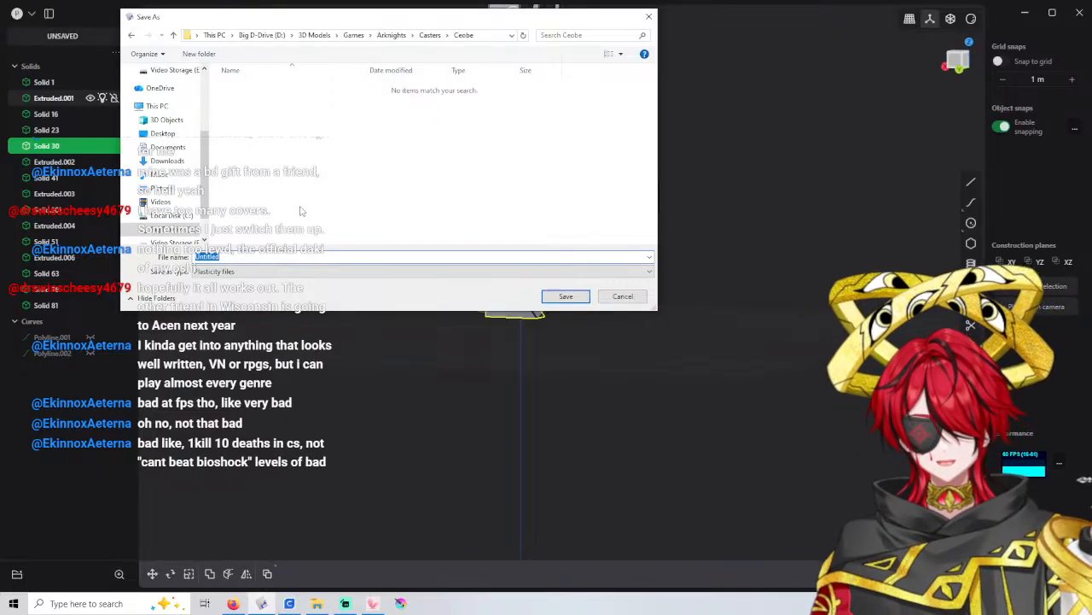
key("super+t")
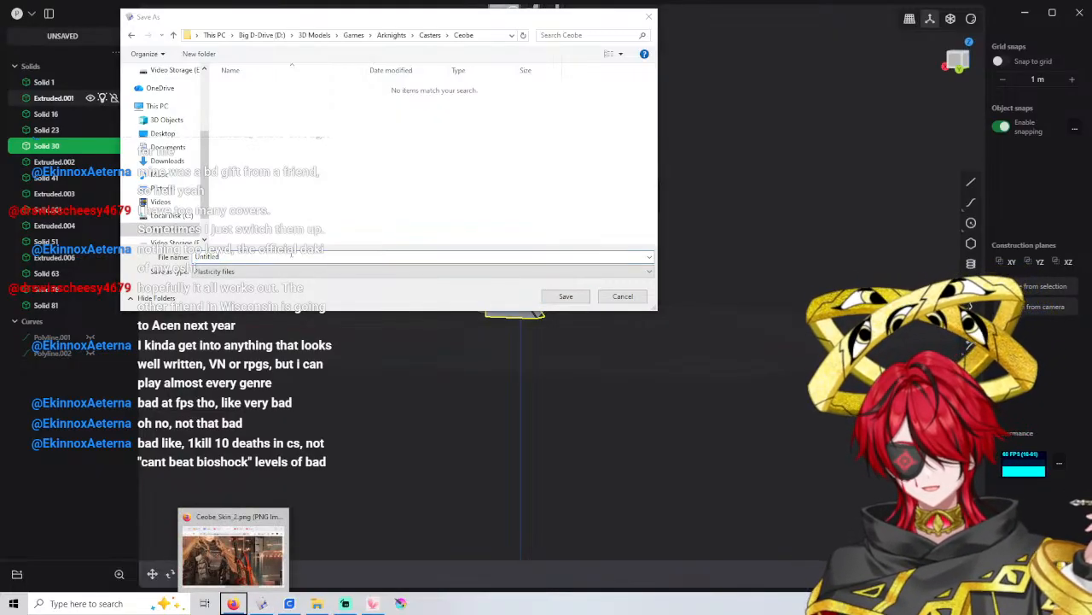
key("Escape")
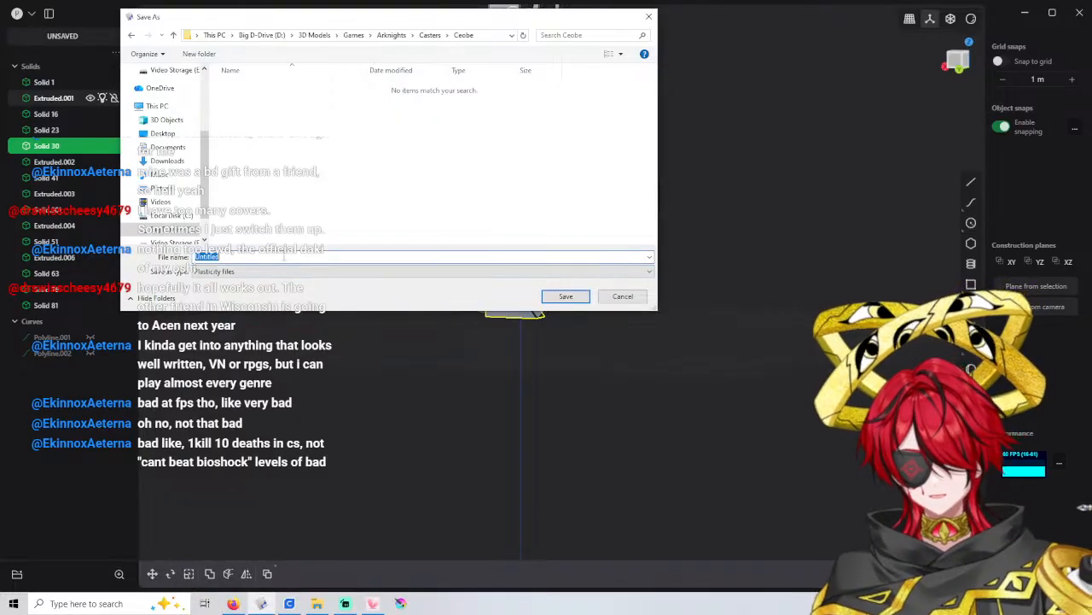
type("C")
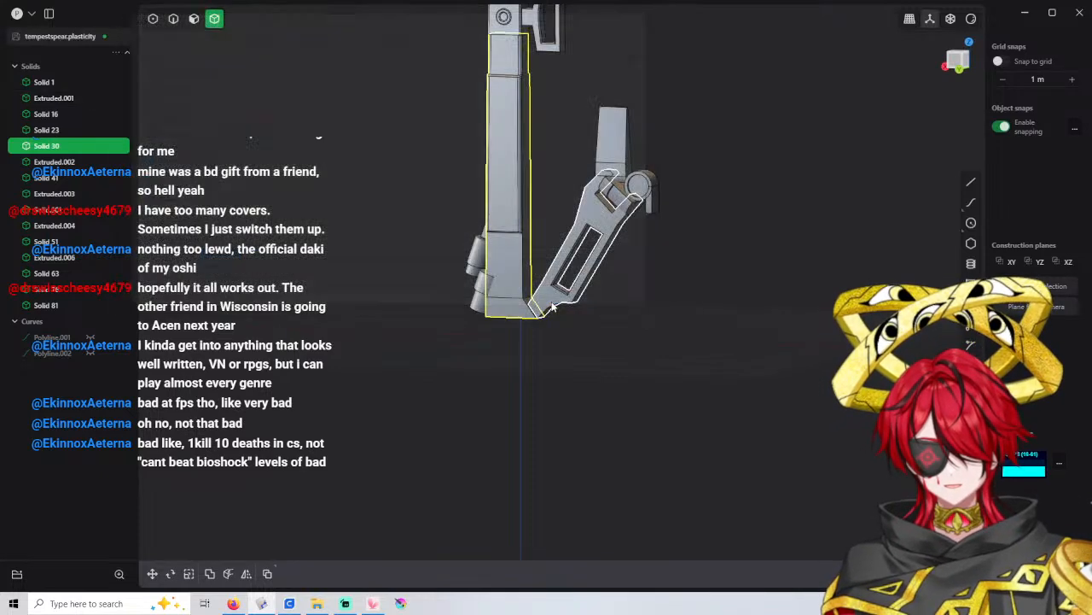
Open the entelechia Plasticity file from the Arknights Guards folder's Entelechia subfolder
left_click(29, 17)
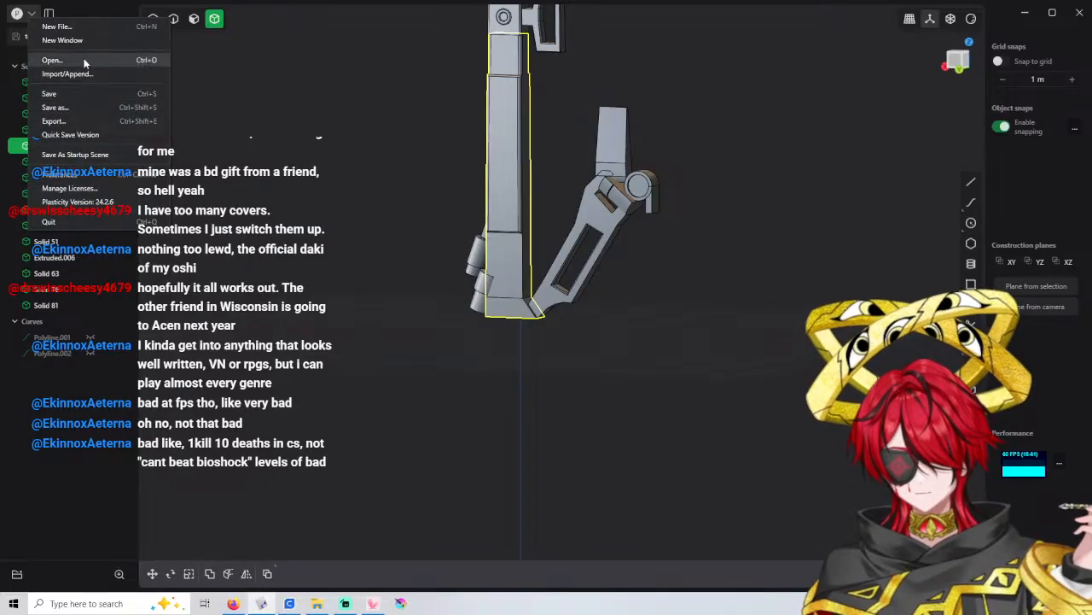
left_click(85, 58)
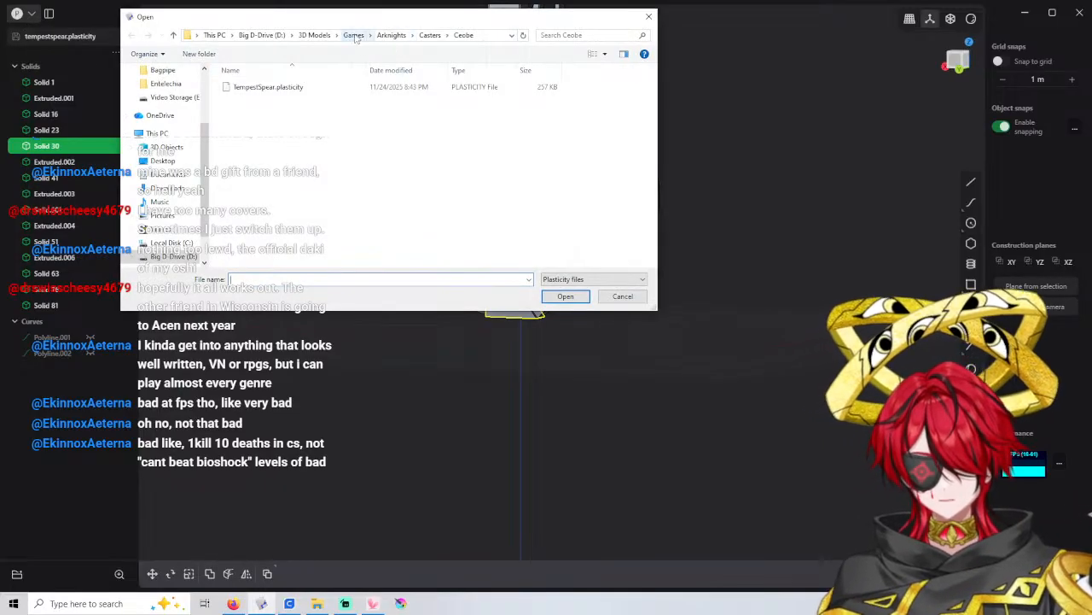
left_click(389, 37)
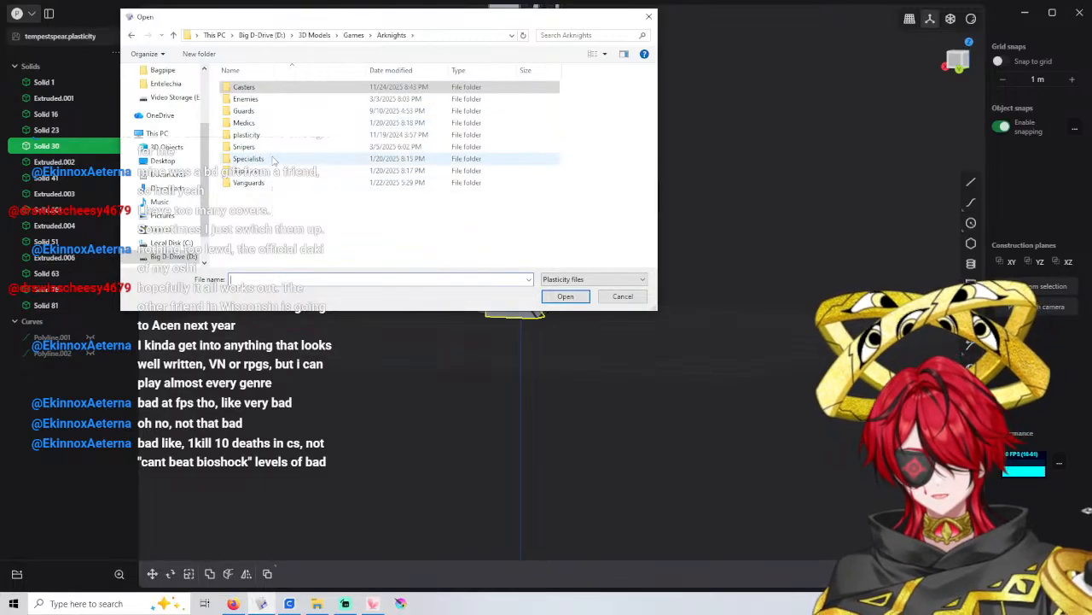
double_click(273, 111)
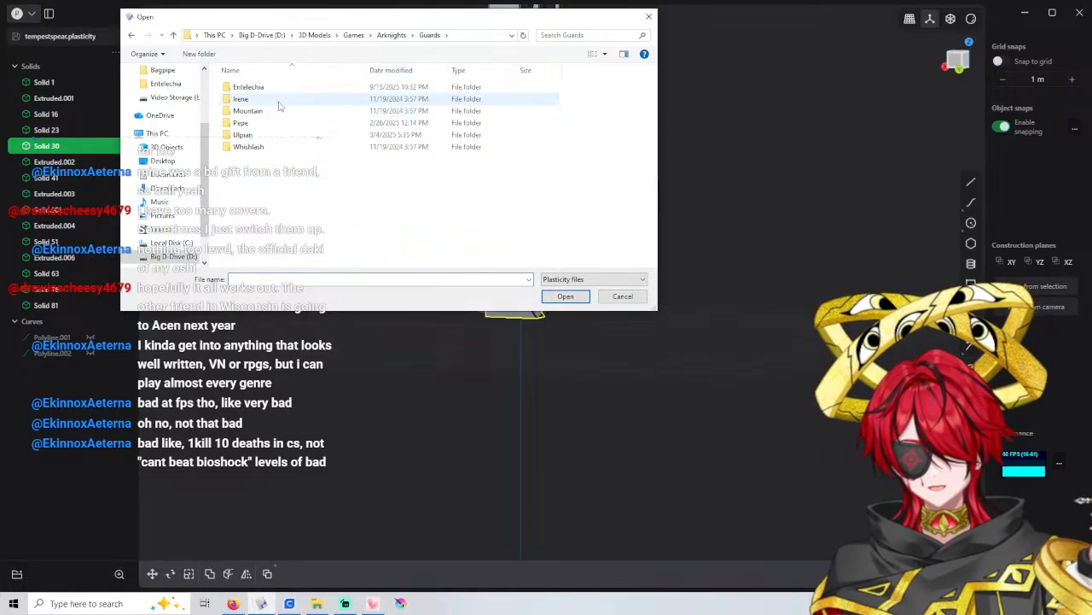
double_click(273, 91)
double_click(308, 109)
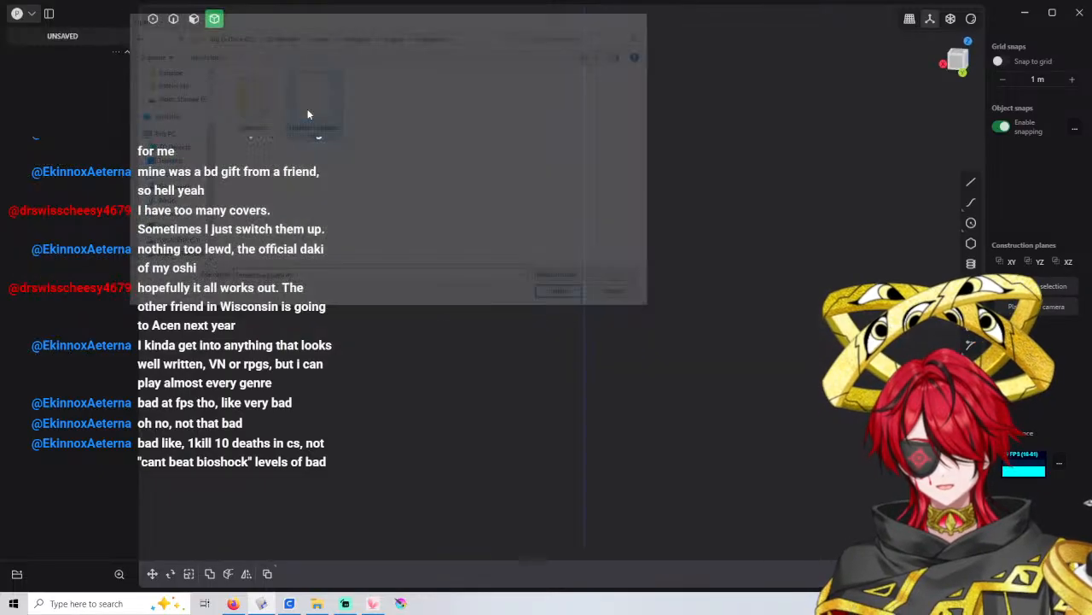
Toggle the visibility of Extruded.001 and Solid.002 so the scythe's blade is shown
middle_click_drag(517, 251, 380, 143)
left_click(88, 178)
left_click(91, 226)
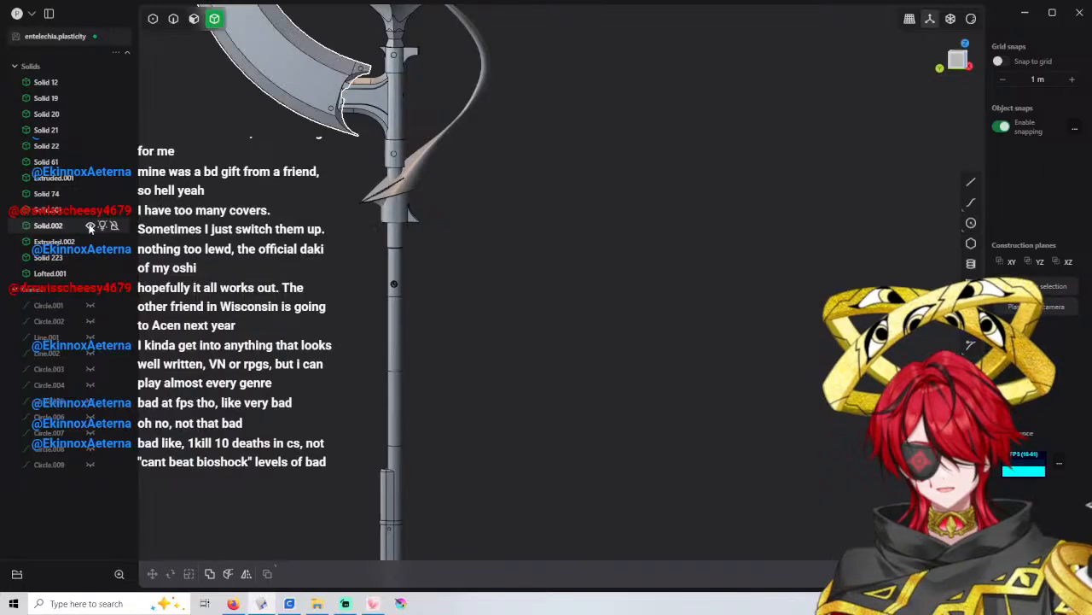
Examine the scythe's construction from the curved blade and guard down the segmented shaft to the pointed end
scroll(309, 215, "down", 3)
scroll(311, 215, "down", 2)
middle_click_drag(330, 280, 338, 386, "shift")
scroll(338, 385, "down", 3)
middle_click_drag(389, 295, 502, 200, "shift")
middle_click_drag(563, 157, 590, 179)
scroll(492, 191, "up", 4)
scroll(507, 205, "up", 2)
scroll(563, 192, "down", 3)
scroll(522, 249, "up", 3)
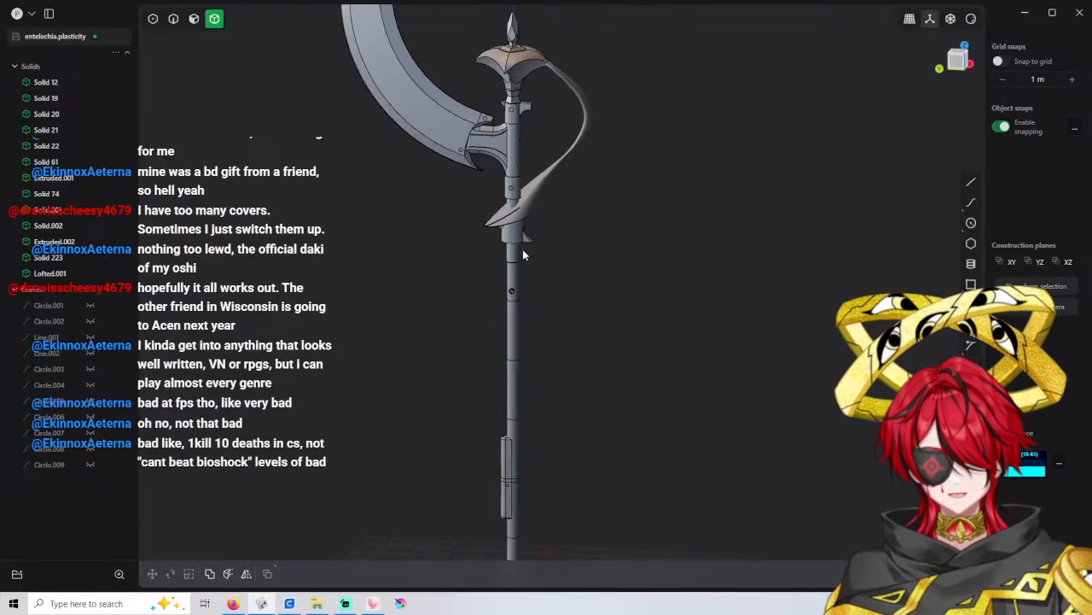
scroll(514, 298, "up", 2)
middle_click_drag(512, 288, 540, 258)
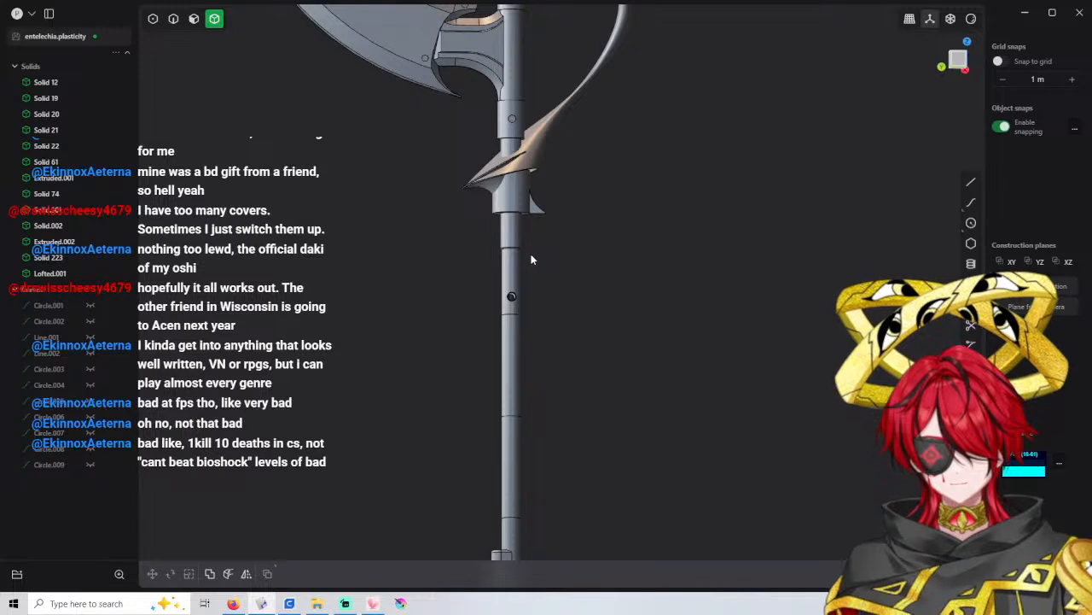
scroll(531, 255, "down", 2)
middle_click_drag(505, 346, 509, 106, "shift")
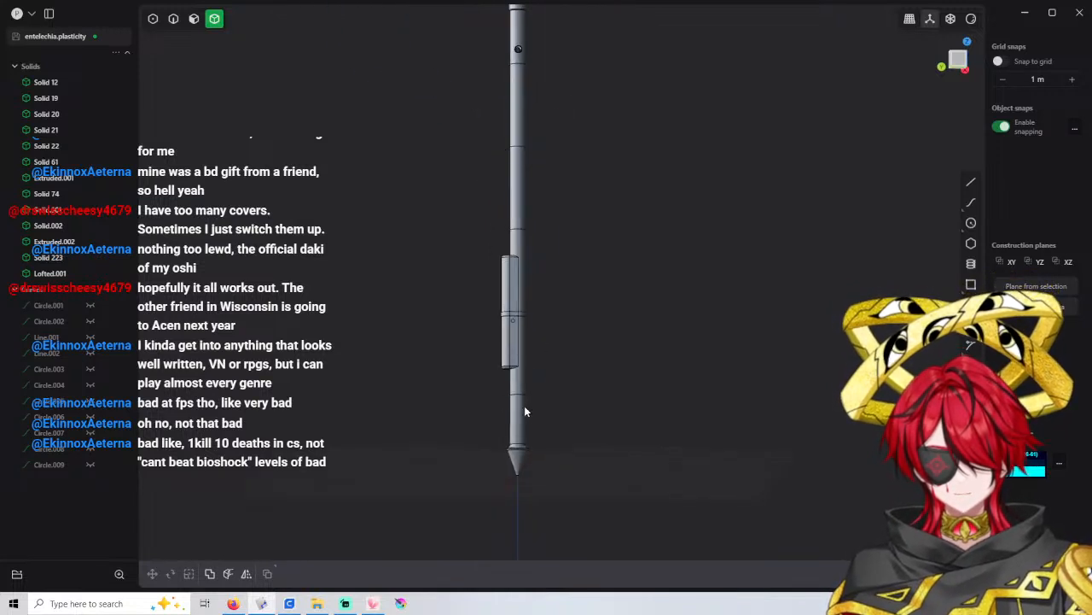
Hide the shaft segment between the pointed end piece and the shaft above it to expose their connection
left_click(517, 389)
middle_click_drag(516, 388, 508, 437)
scroll(514, 393, "up", 1)
key("h")
scroll(517, 329, "up", 1)
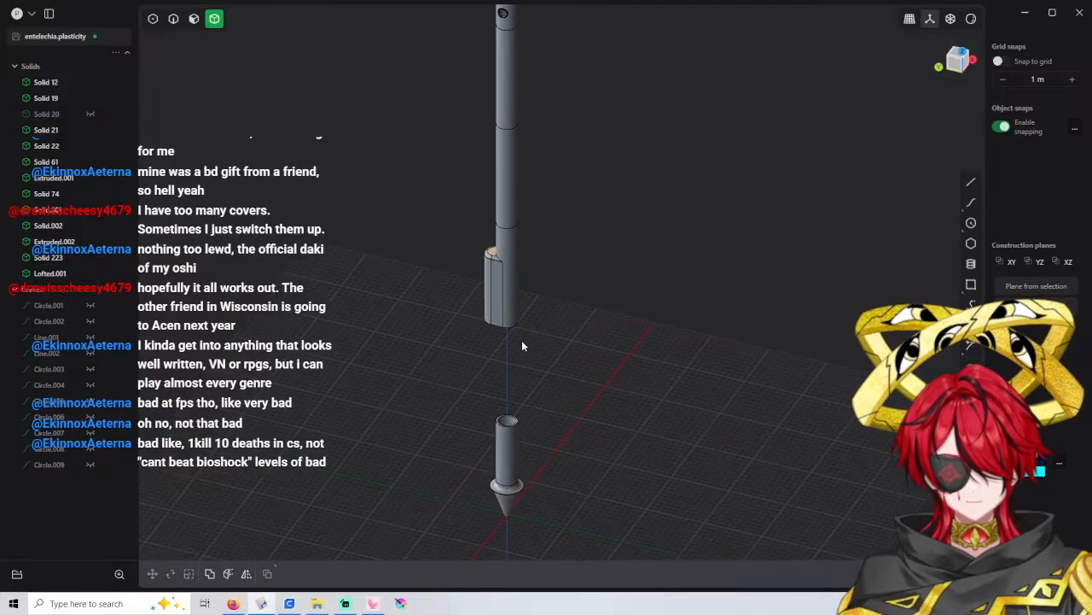
Restore the hidden shaft segment, and hide and restore the bracket that joins the curved blade to the shaft
key("ctrl+z")
middle_click_drag(522, 333, 474, 289, "shift")
left_click(479, 171)
key("h")
key("ctrl+z")
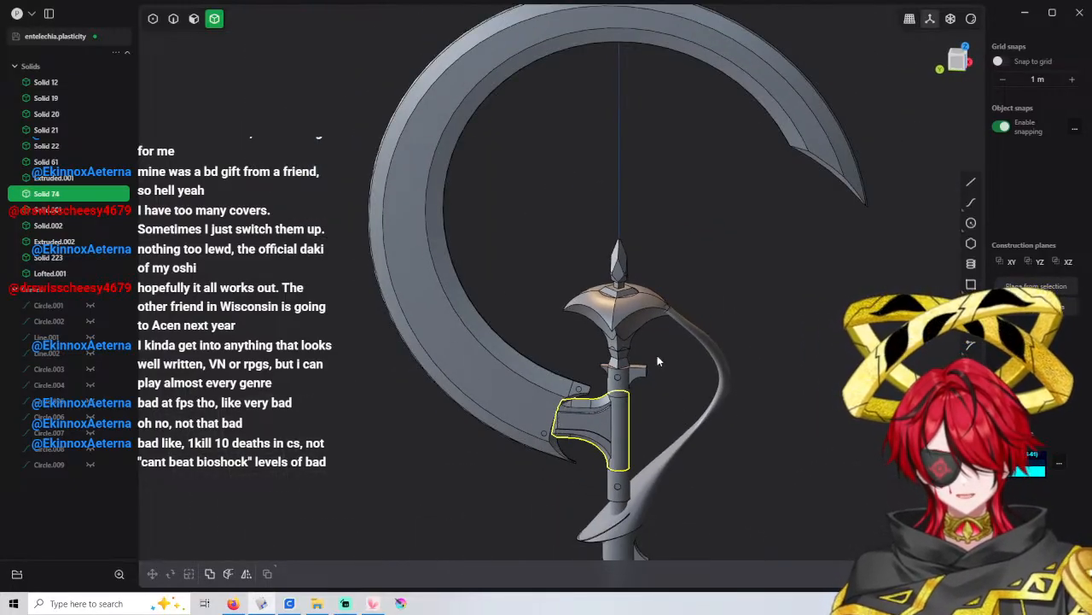
Try a Boolean union of Extruded.002 with the curved guard Lofted.001, and undo it to keep the parts separate
middle_click_drag(657, 355, 536, 257, "shift")
left_click(503, 427)
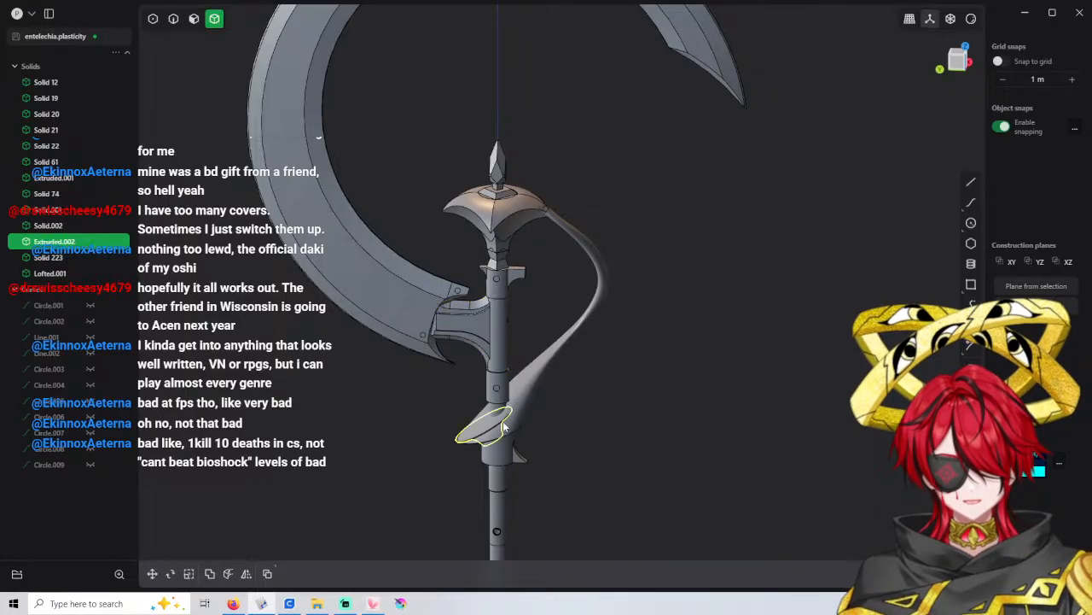
scroll(512, 423, "up", 5)
middle_click_drag(526, 419, 505, 252, "shift")
scroll(424, 326, "up", 3)
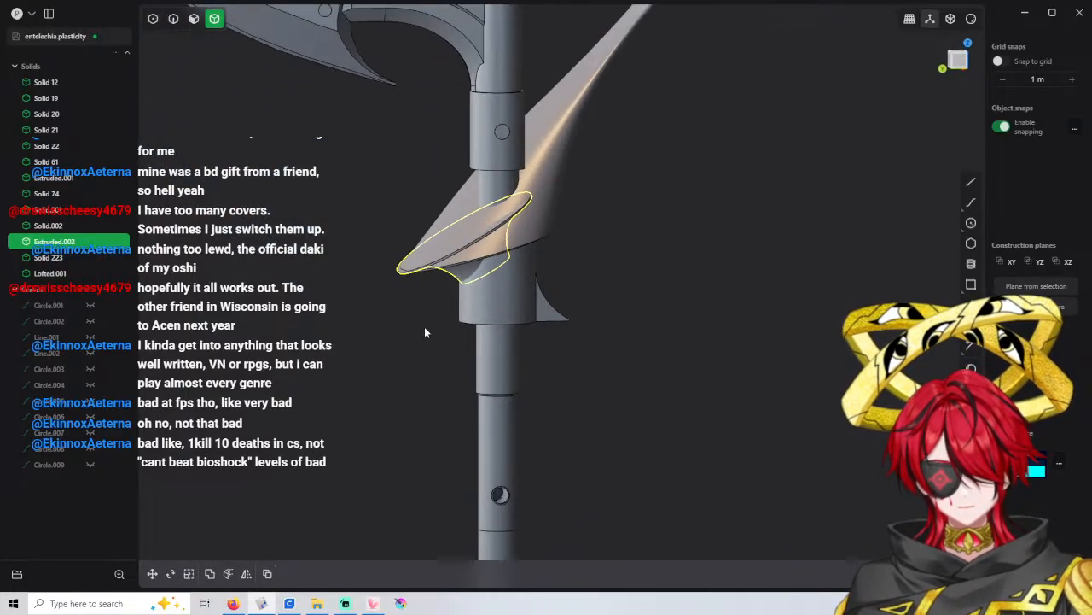
left_click(525, 222)
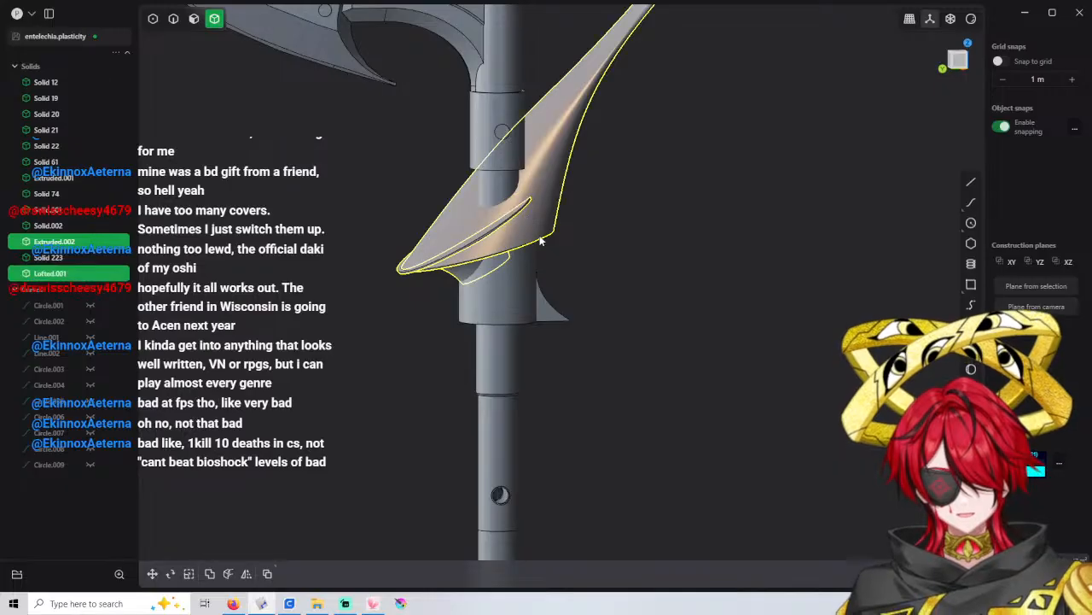
scroll(527, 260, "up", 2)
key("q")
right_click(620, 256)
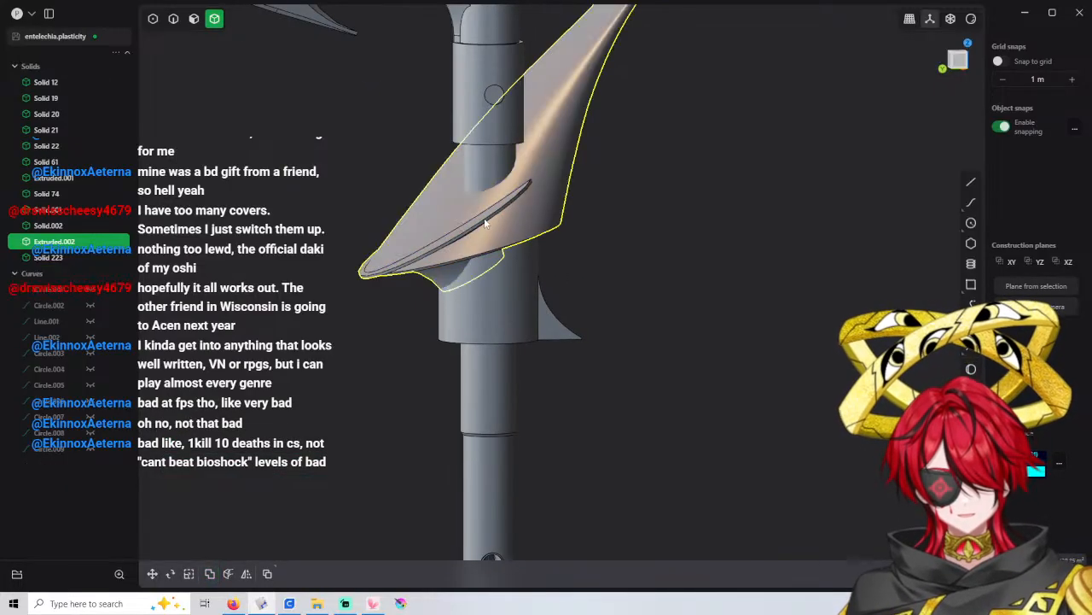
middle_click_drag(483, 222, 451, 276)
key("ctrl+z")
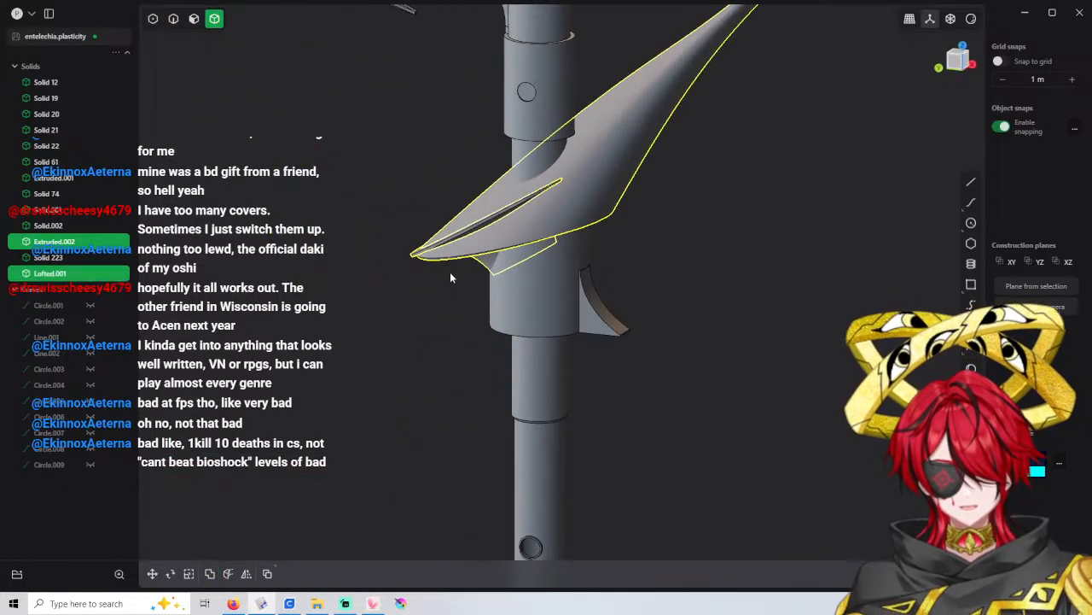
left_click(401, 319)
middle_click_drag(548, 210, 621, 221)
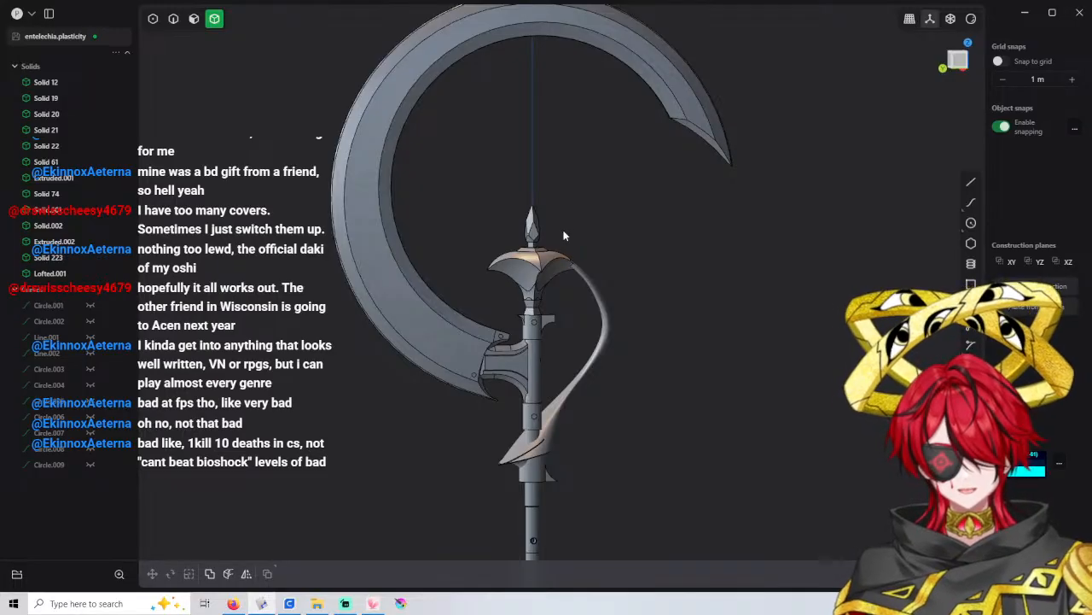
middle_click_drag(563, 235, 560, 287)
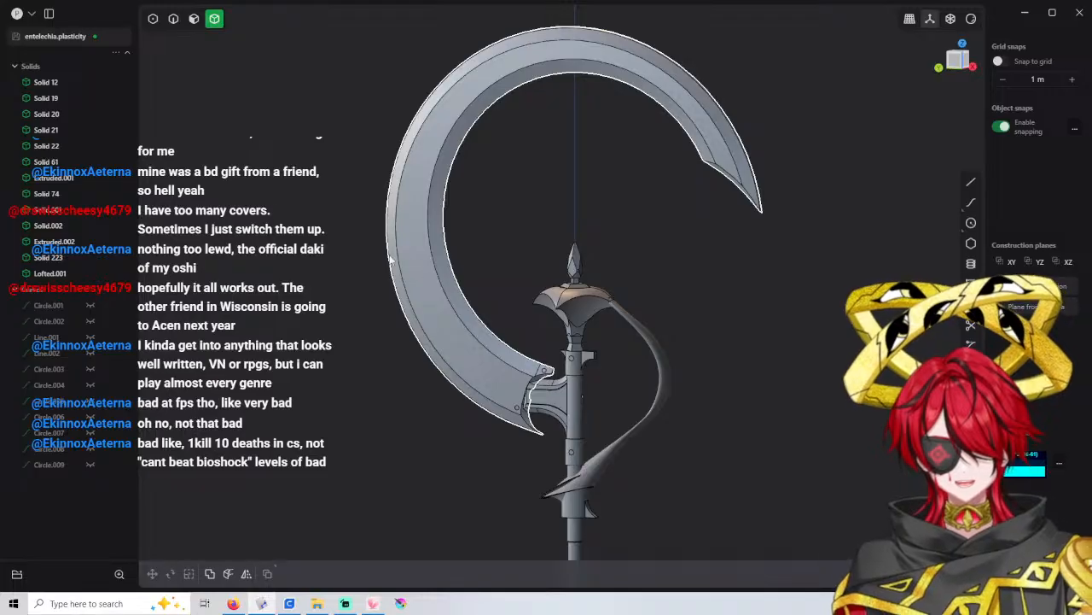
left_click(24, 13)
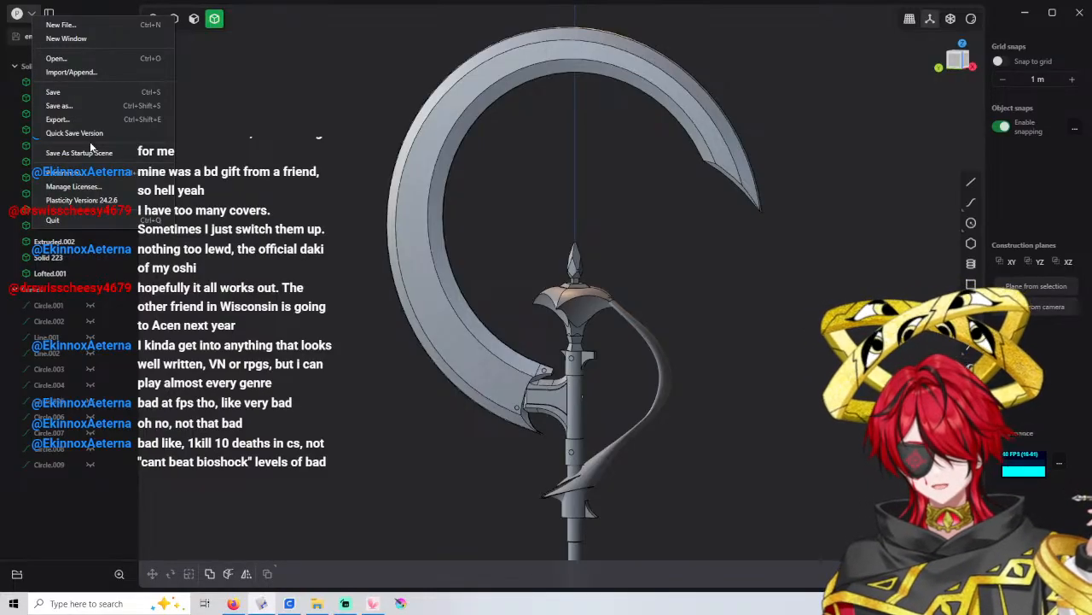
left_click(56, 58)
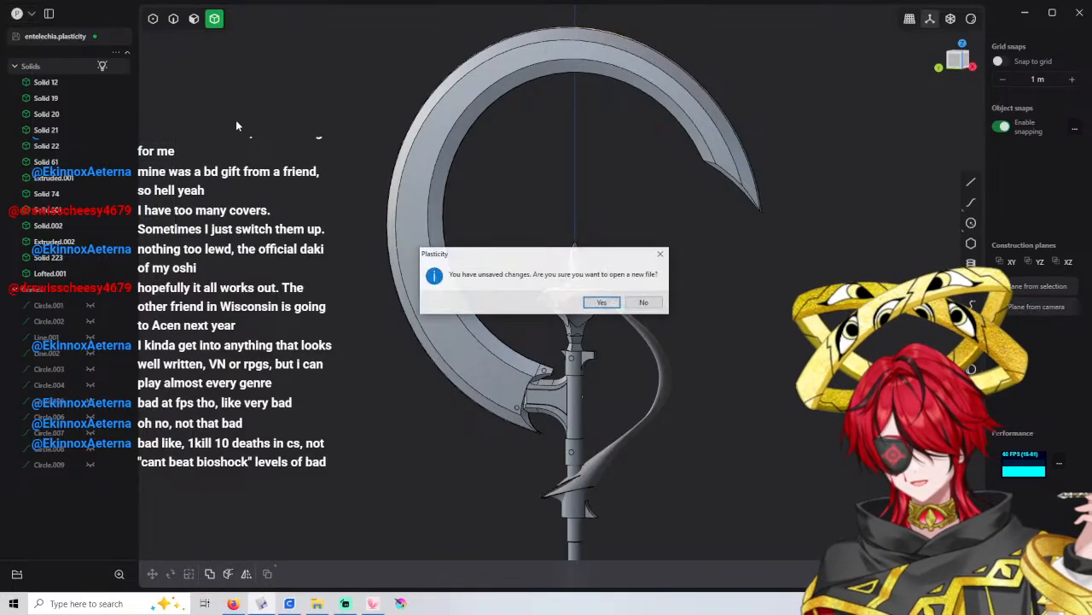
left_click(638, 304)
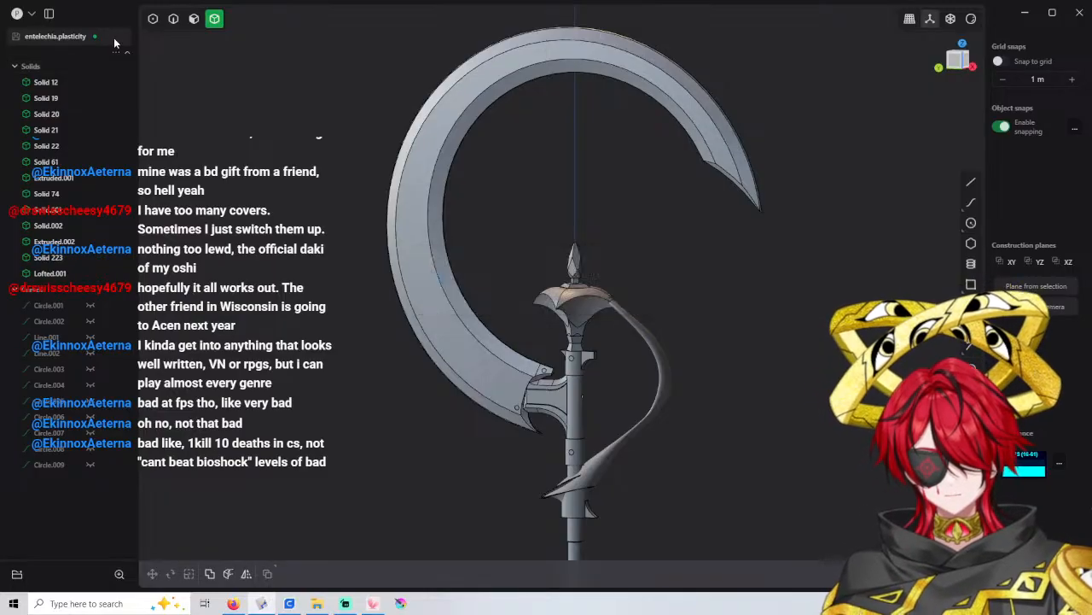
Save the entelechia file and open Whishlash.plasticity from the Guards folder's Whishlash subfolder
left_click(16, 13)
left_click(68, 92)
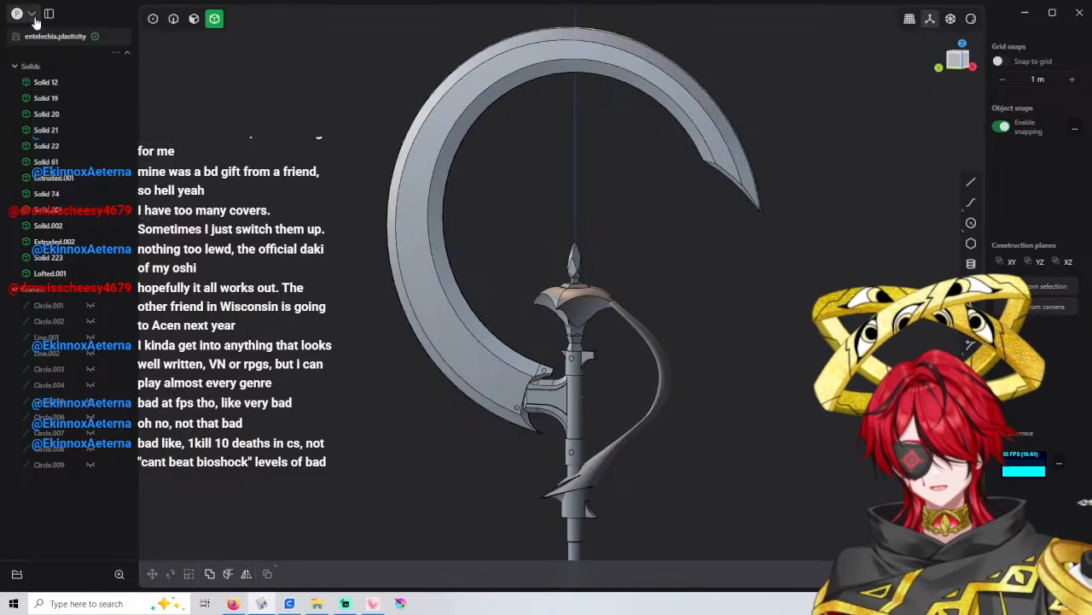
left_click(16, 13)
left_click(56, 58)
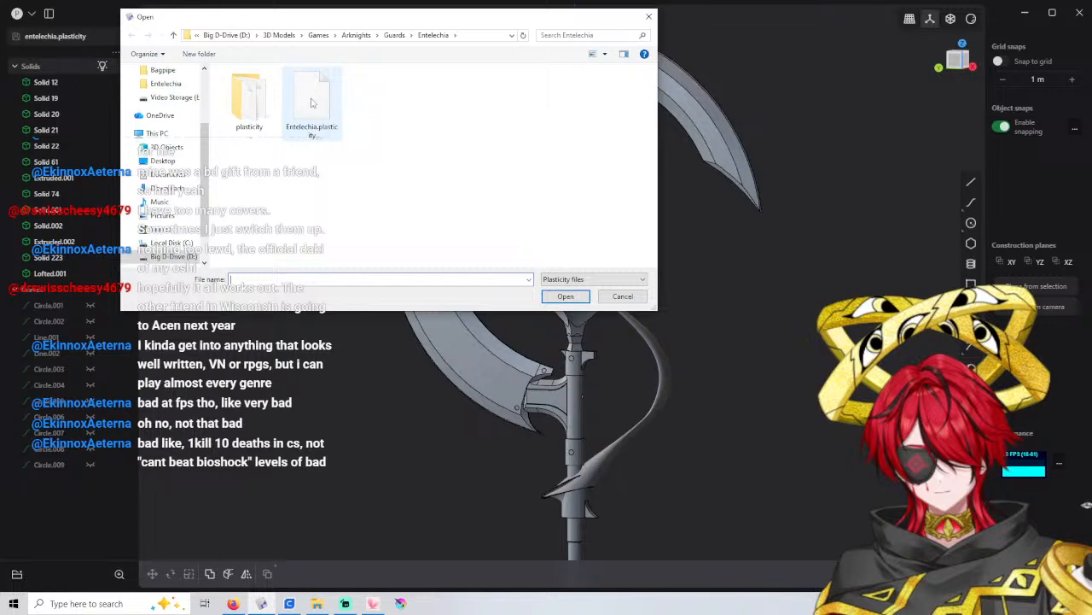
left_click(392, 37)
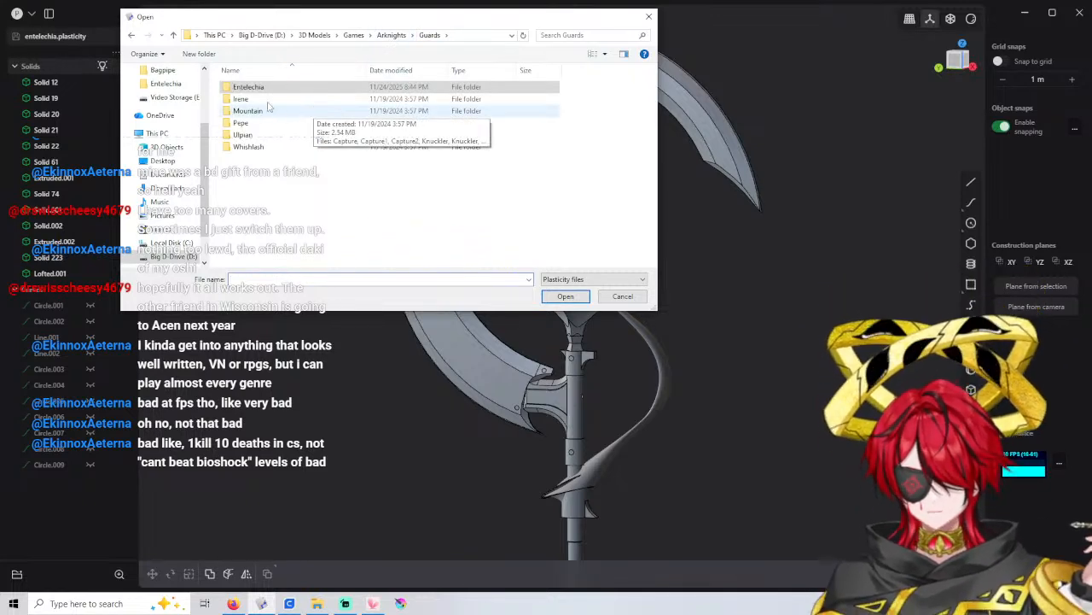
double_click(260, 146)
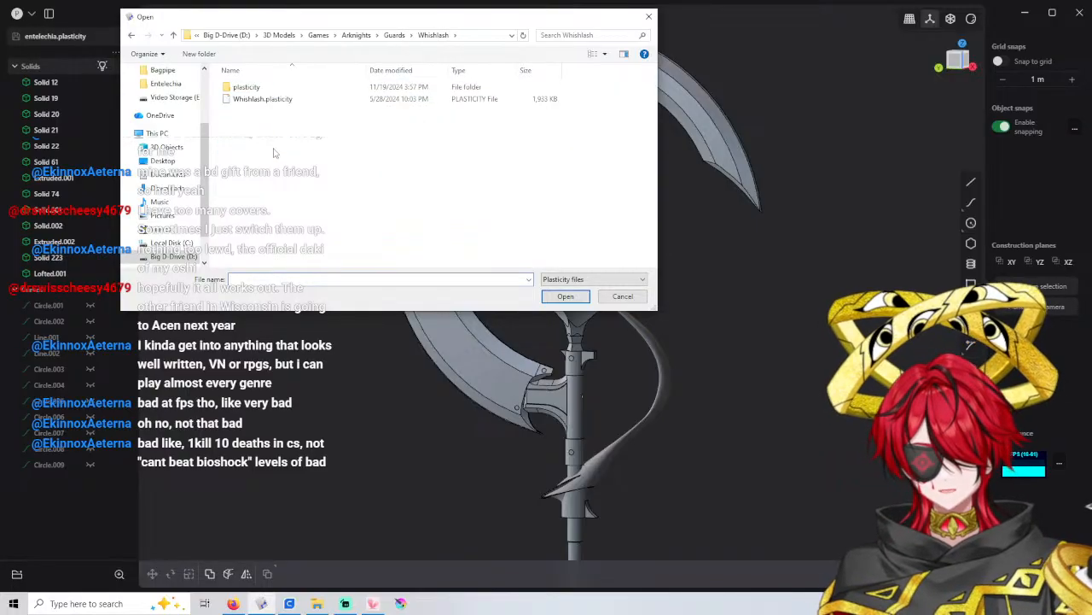
double_click(271, 101)
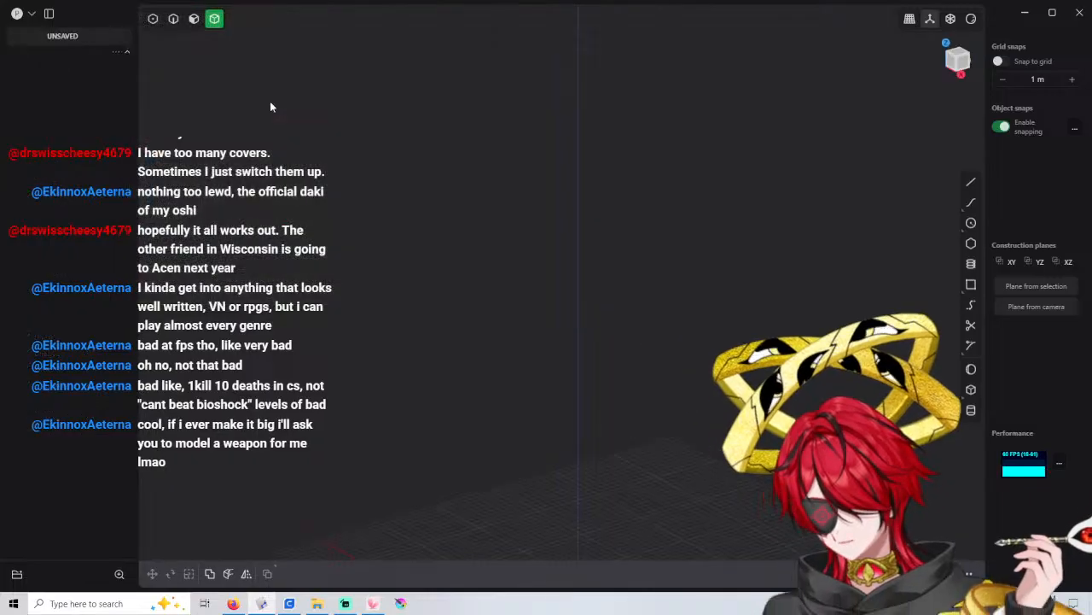
Hide all the scabbard segments from the guard down to the tip to expose the sword's segmented blade
scroll(551, 163, "down", 5)
middle_click_drag(580, 200, 584, 125, "shift")
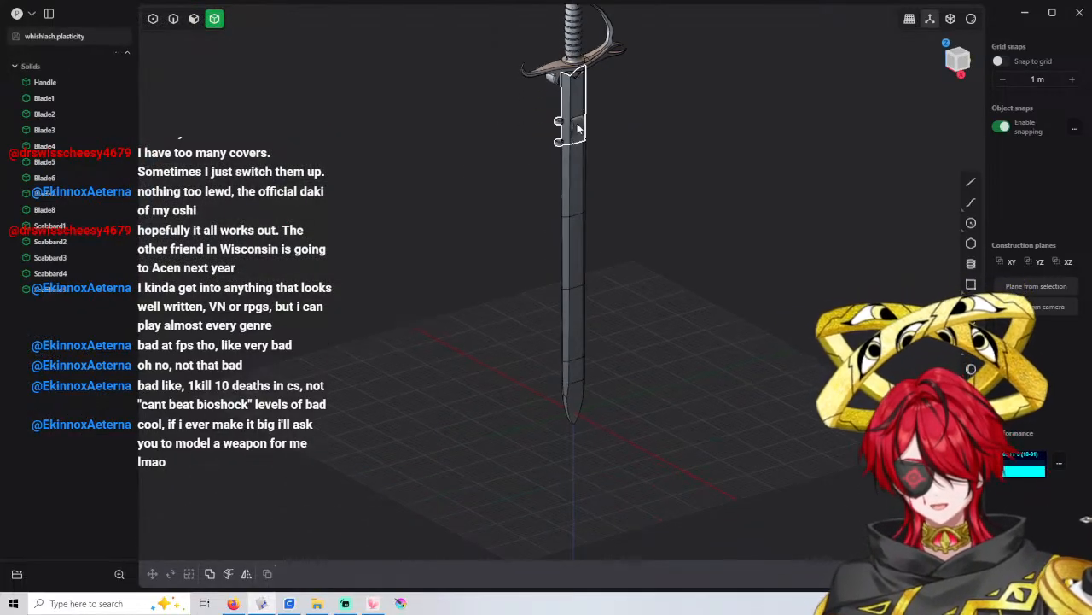
left_click(577, 128)
left_click(580, 189)
left_click(575, 270)
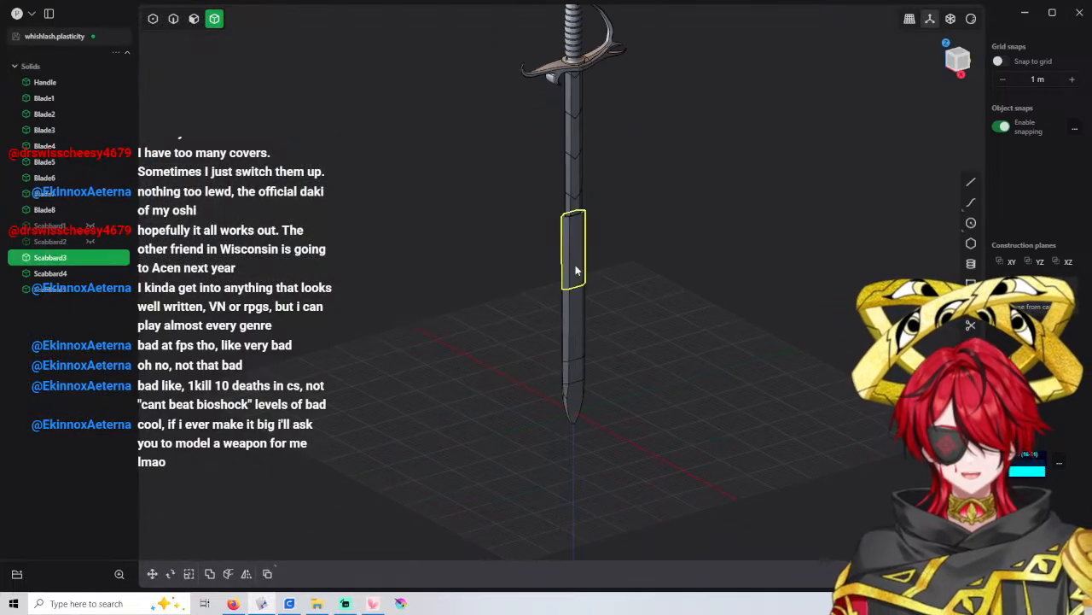
key("h")
left_click(577, 332)
key("h")
left_click(578, 384)
key("h")
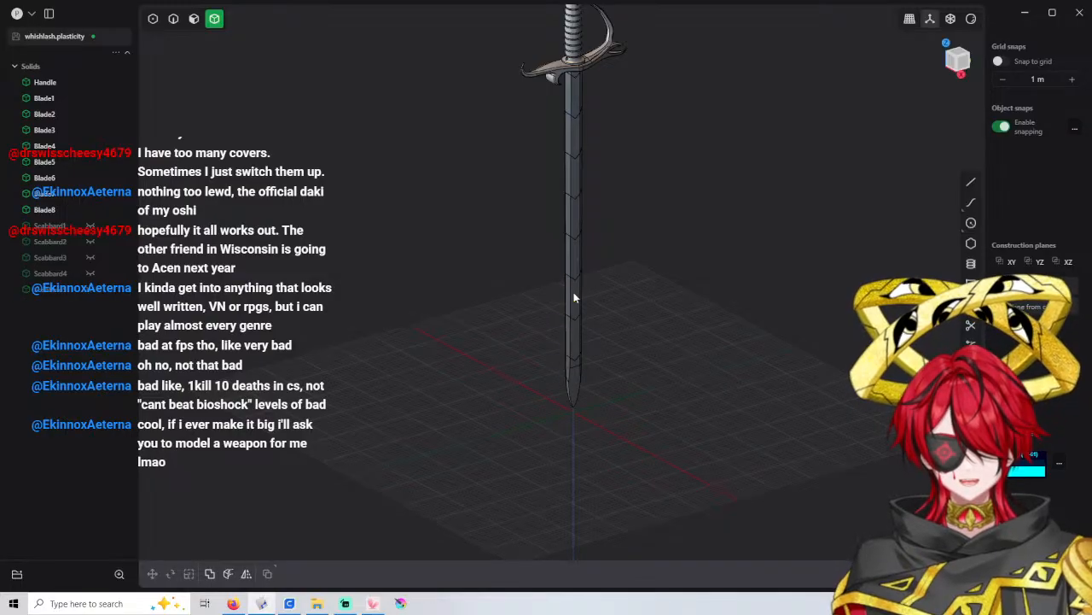
Hide the Blade6 segment and examine the holes in the V-shaped end face of the blade segment beneath it
left_click(575, 300)
key("h")
scroll(573, 299, "up", 2)
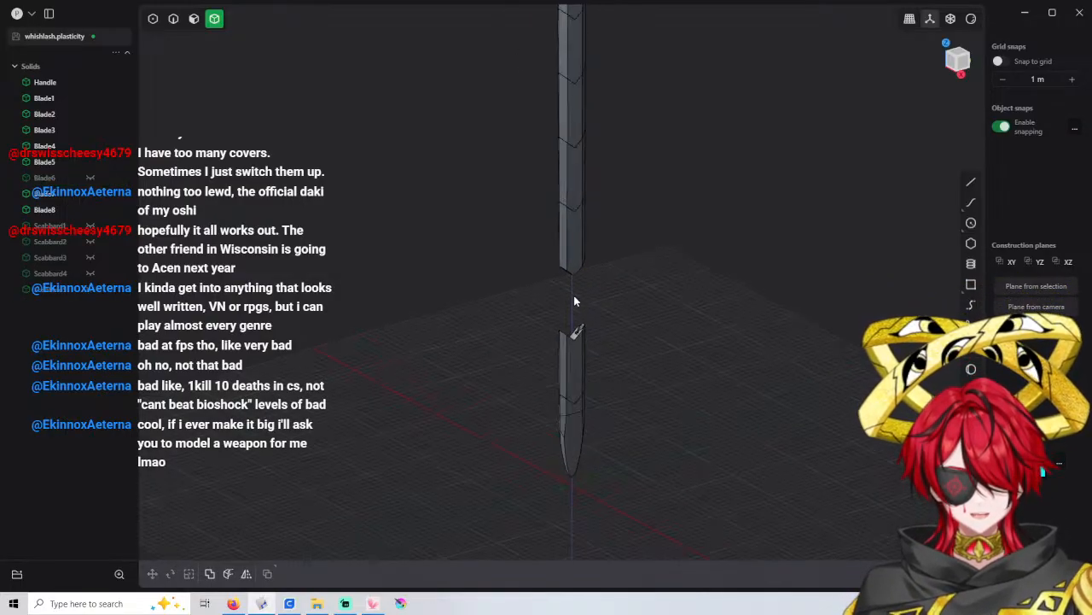
scroll(573, 301, "up", 5)
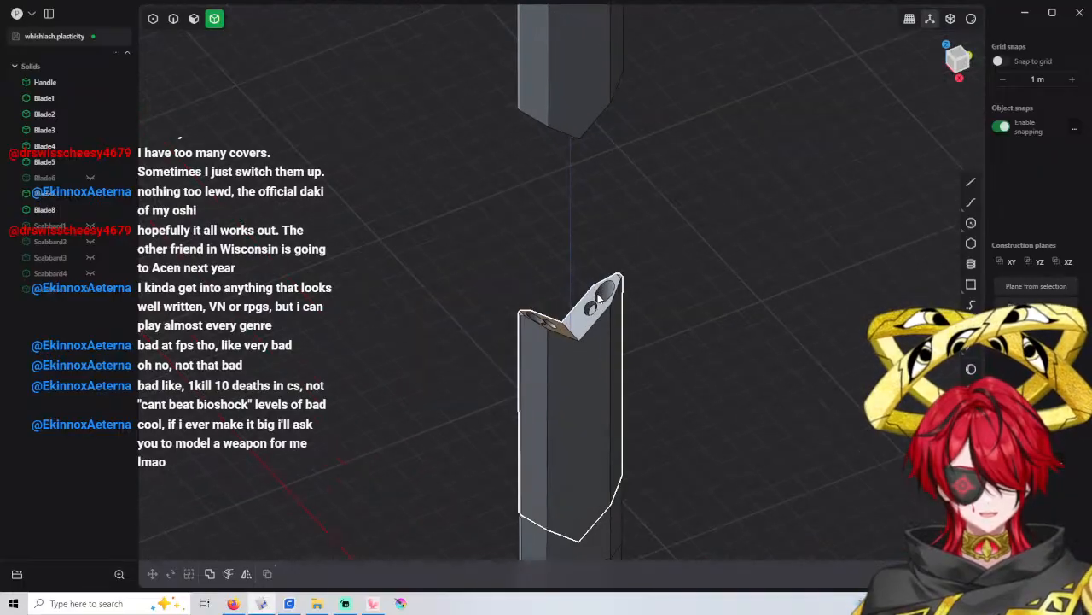
scroll(598, 298, "up", 8)
middle_click_drag(586, 326, 463, 350)
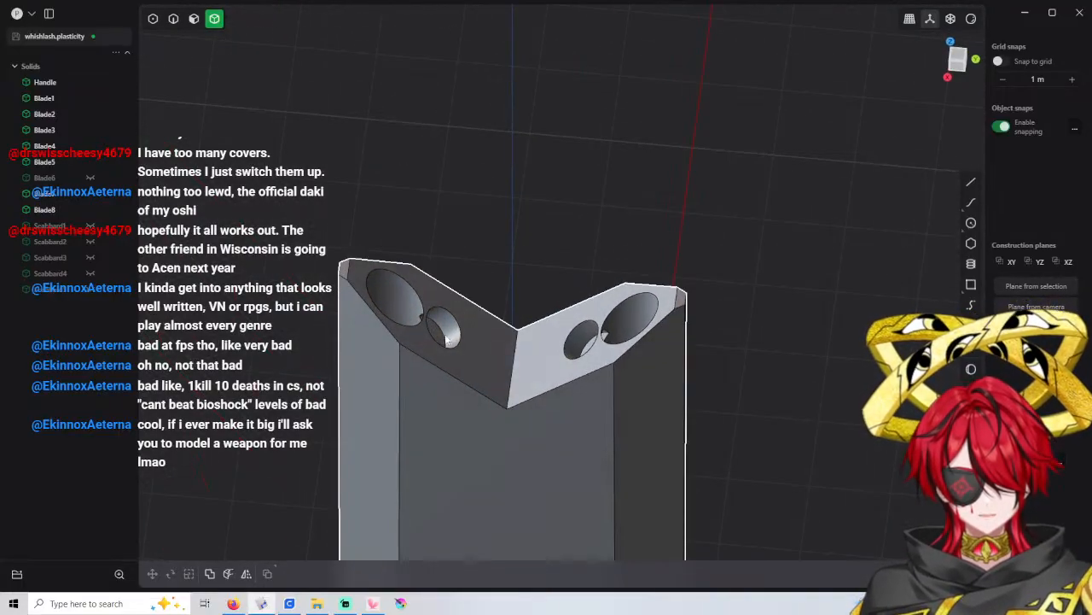
middle_click_drag(624, 342, 649, 315)
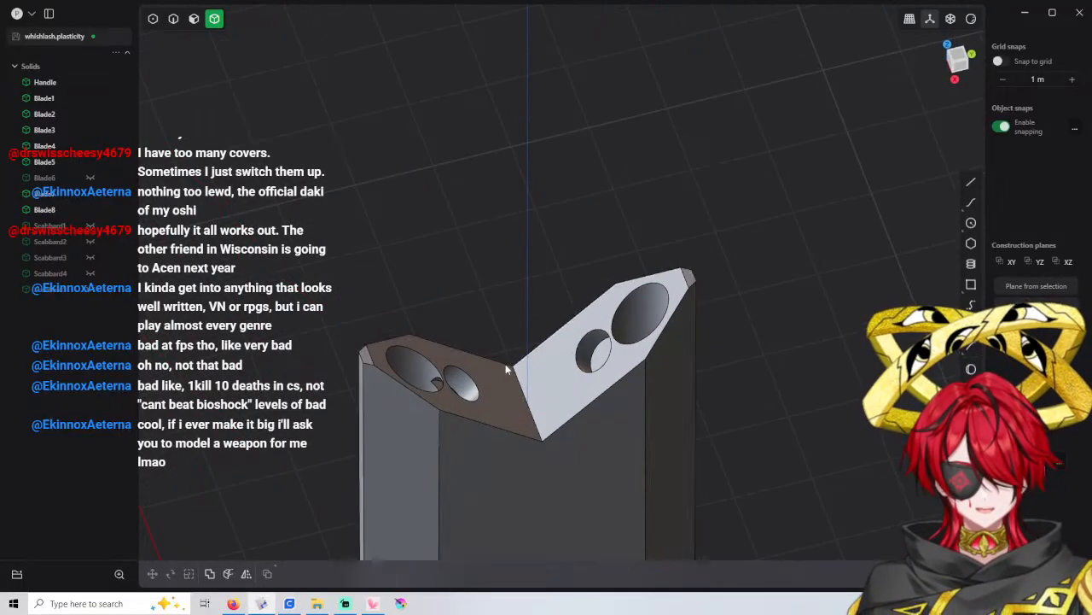
scroll(646, 331, "down", 8)
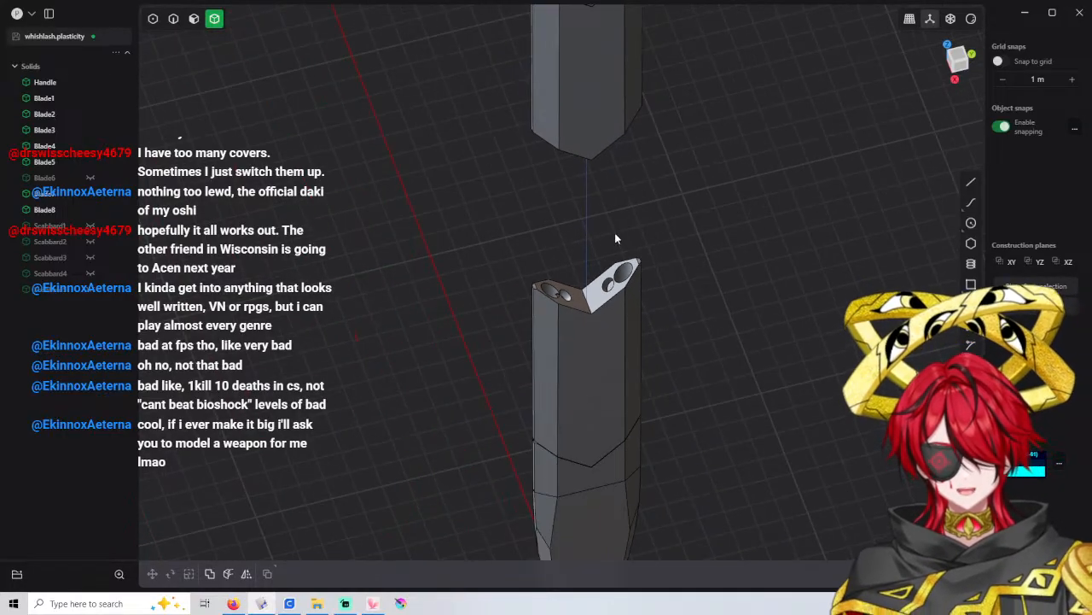
middle_click_drag(615, 236, 606, 231)
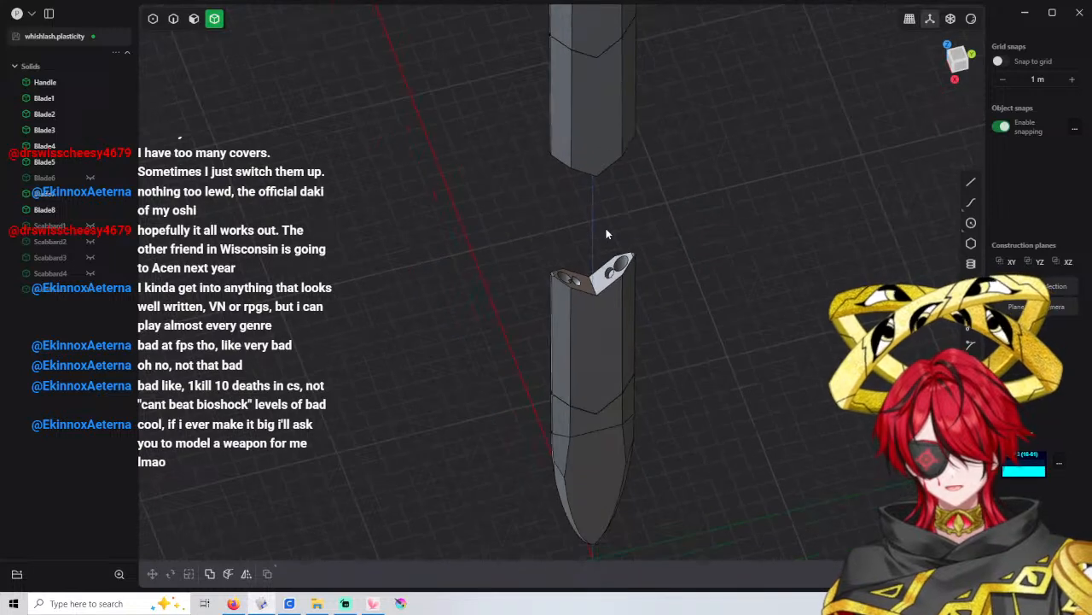
scroll(601, 223, "down", 8)
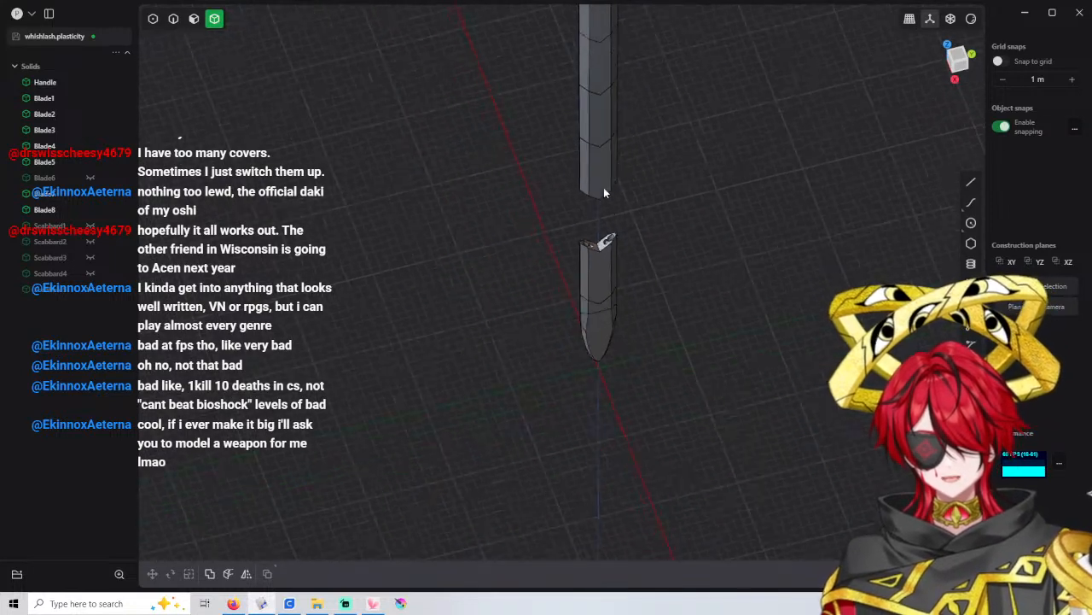
Show Blade6 again and examine the complete sword from the hilt along the segmented blade
middle_click_drag(604, 189, 629, 325, "shift")
scroll(629, 325, "down", 3)
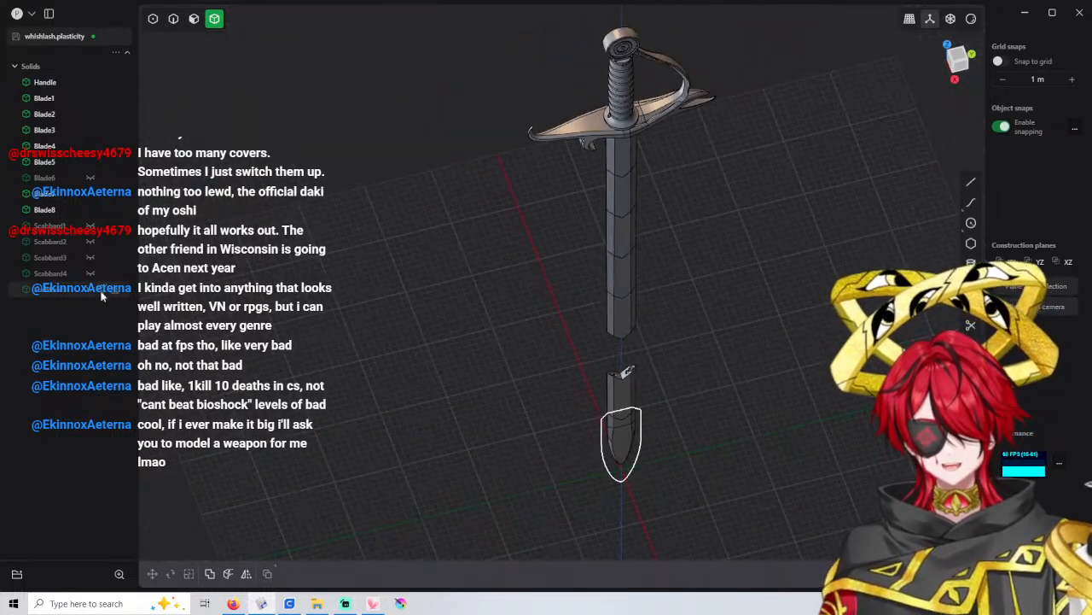
left_click(89, 179)
middle_click_drag(686, 285, 591, 359)
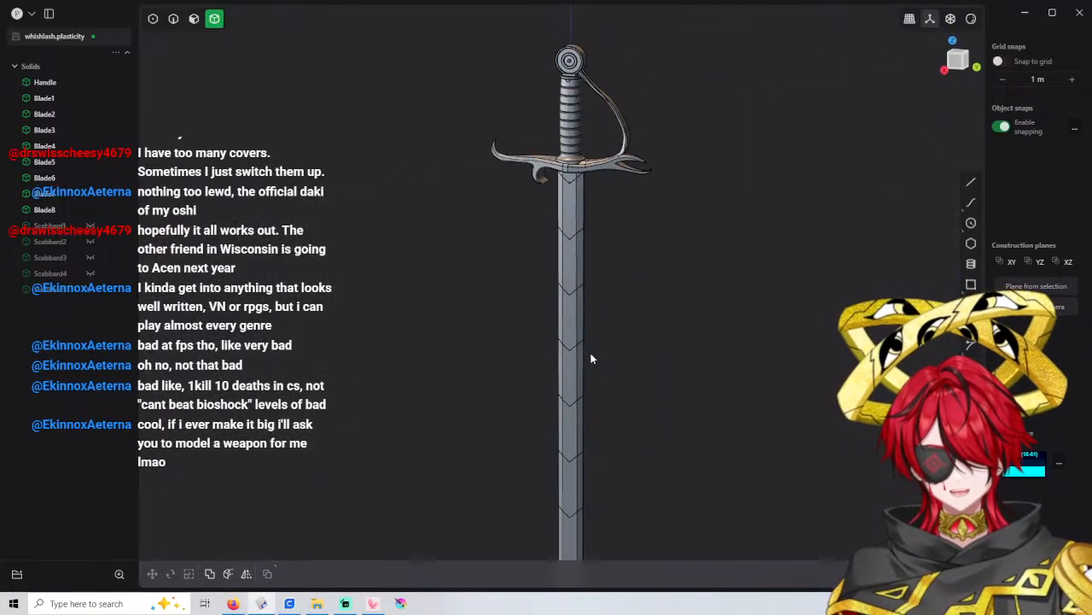
scroll(570, 219, "up", 4)
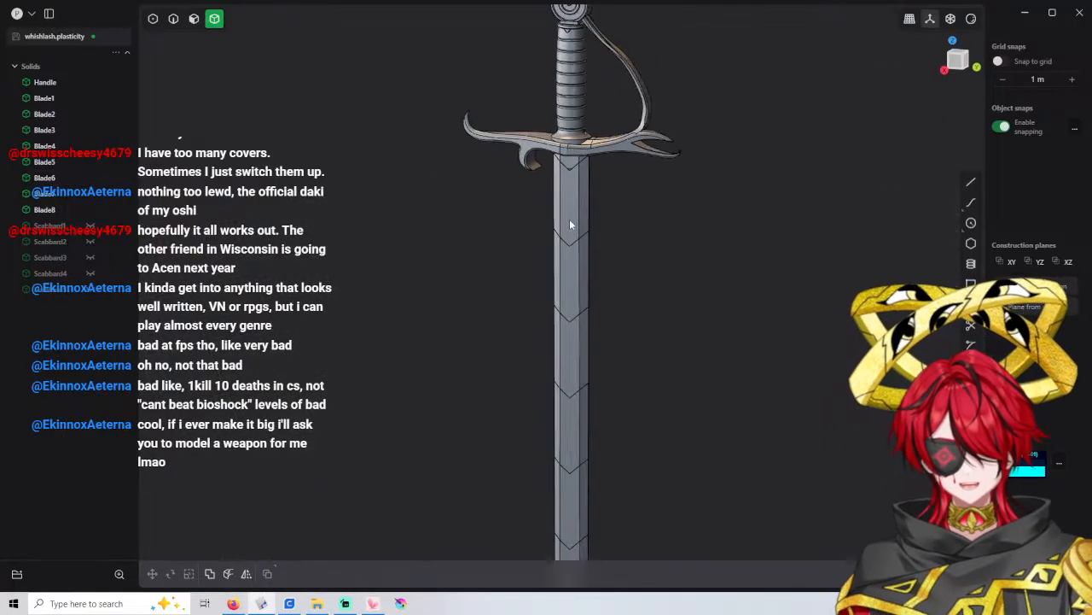
scroll(578, 188, "down", 1)
scroll(577, 208, "down", 1)
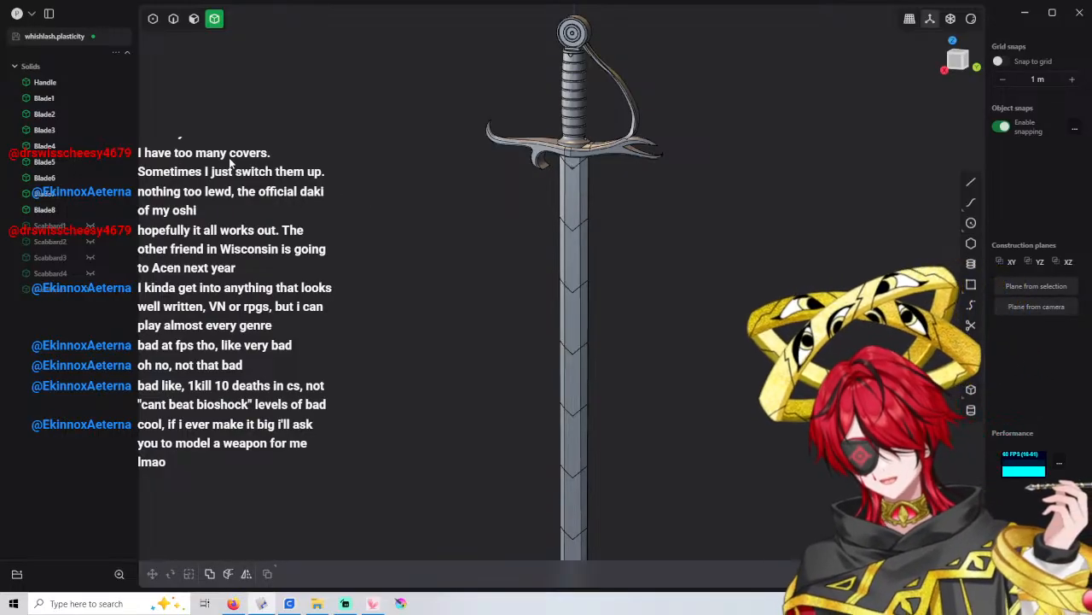
Discard the unsaved Whishlash changes and open Typhon.plasticity from the Arknights Snipers folder's Typhon subfolder to view its segmented model
left_click(33, 14)
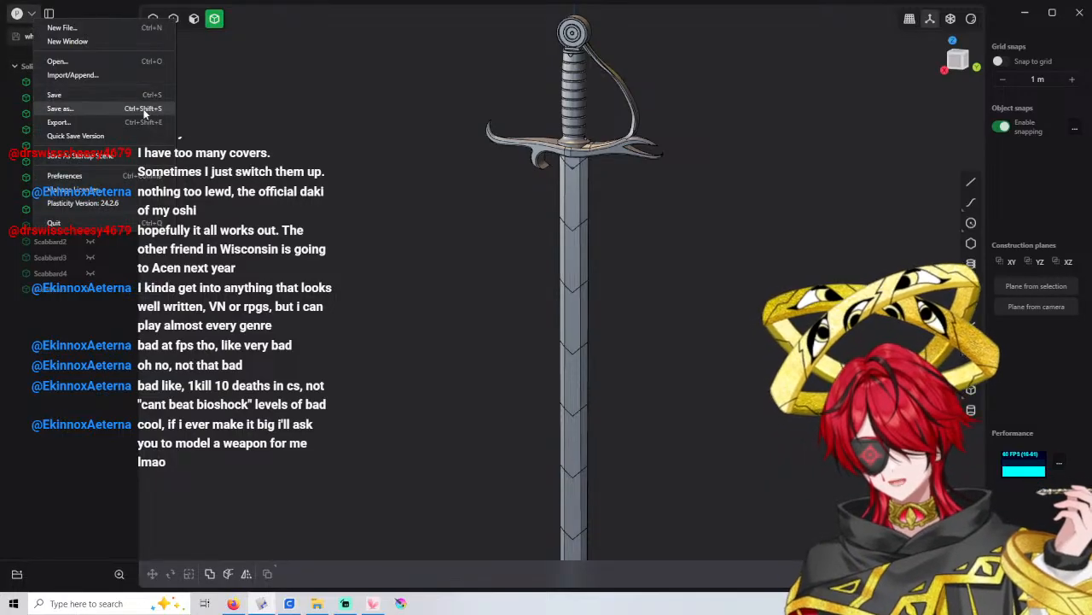
left_click(111, 61)
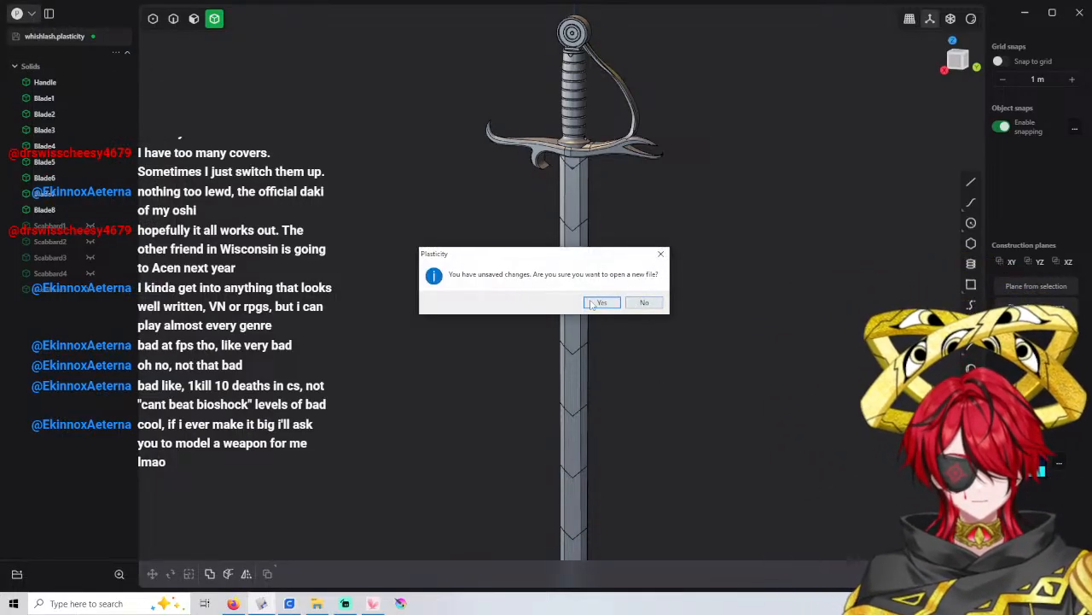
left_click(644, 304)
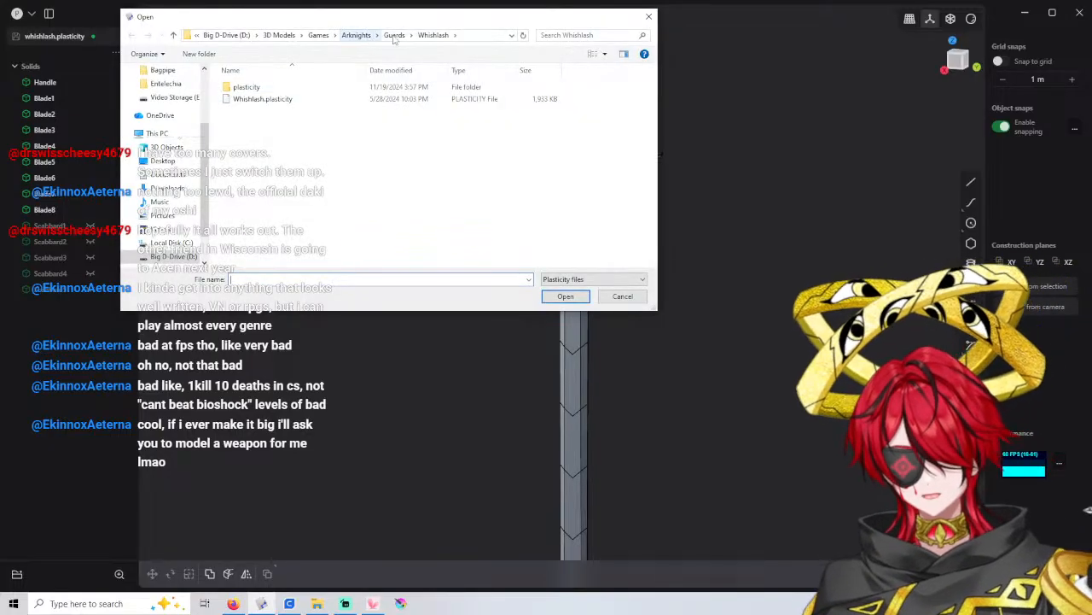
left_click(394, 35)
left_click(353, 35)
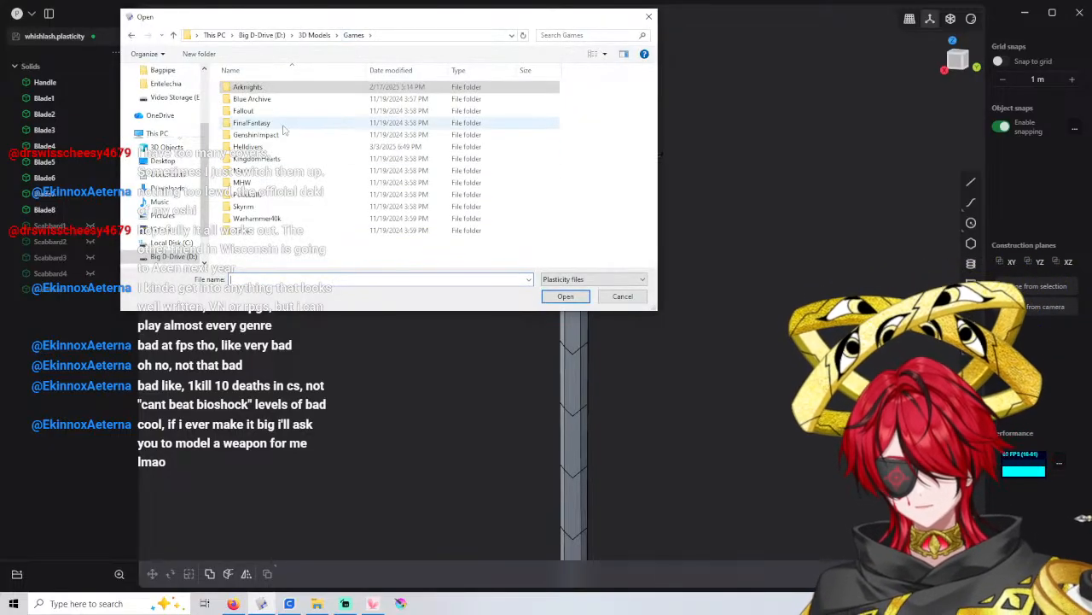
double_click(272, 89)
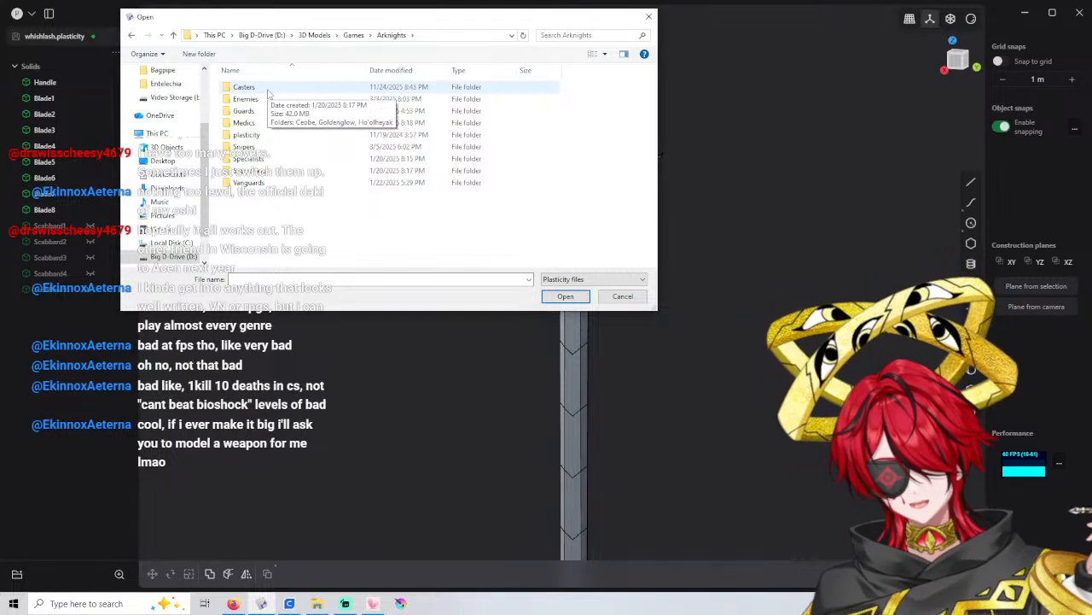
double_click(289, 146)
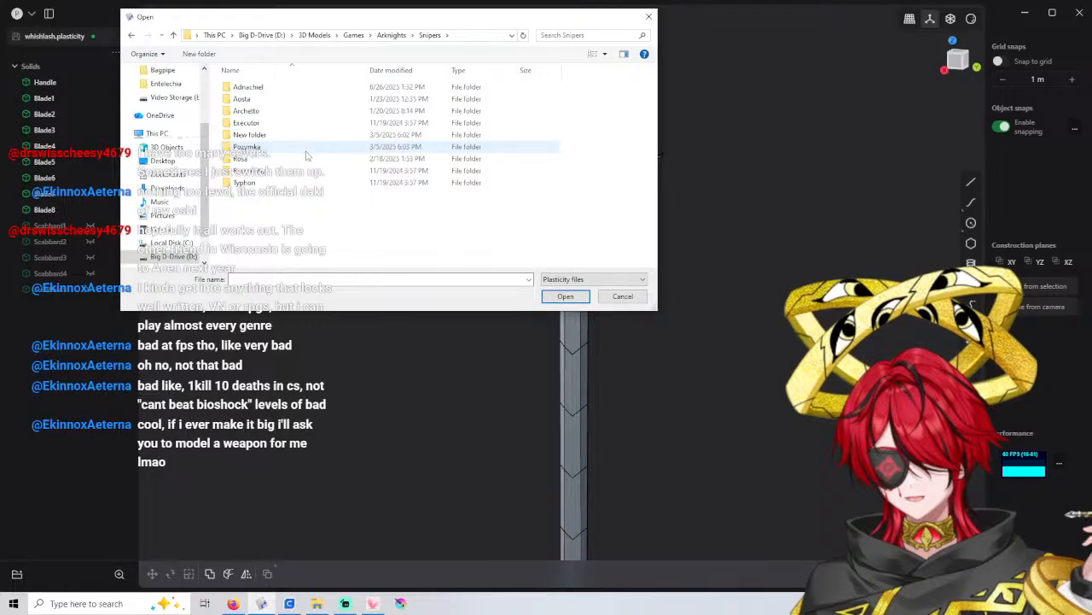
double_click(275, 183)
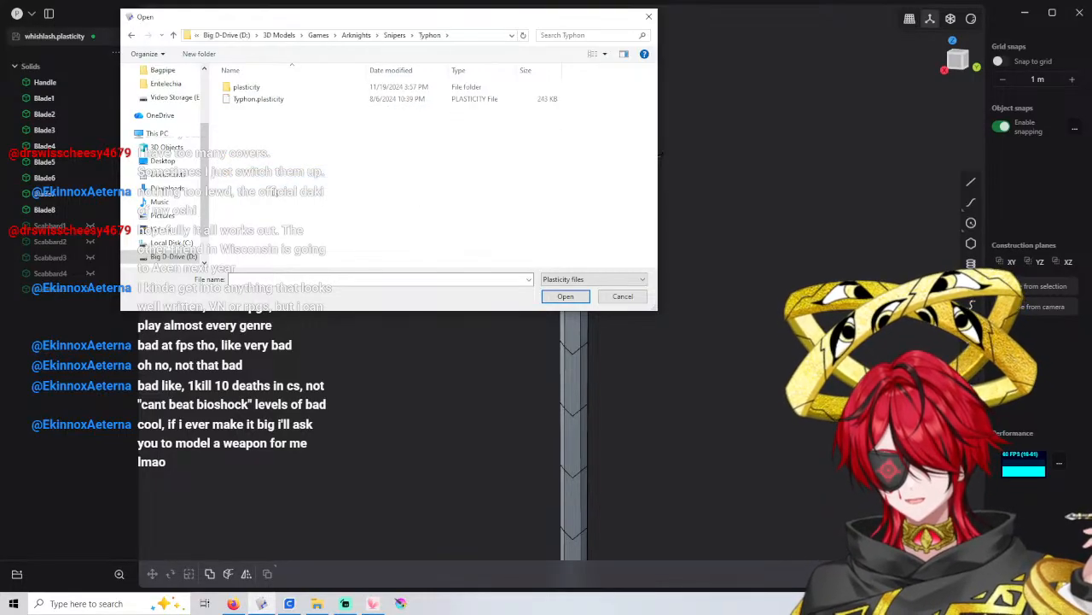
left_click(312, 100)
double_click(313, 102)
scroll(477, 209, "down", 2)
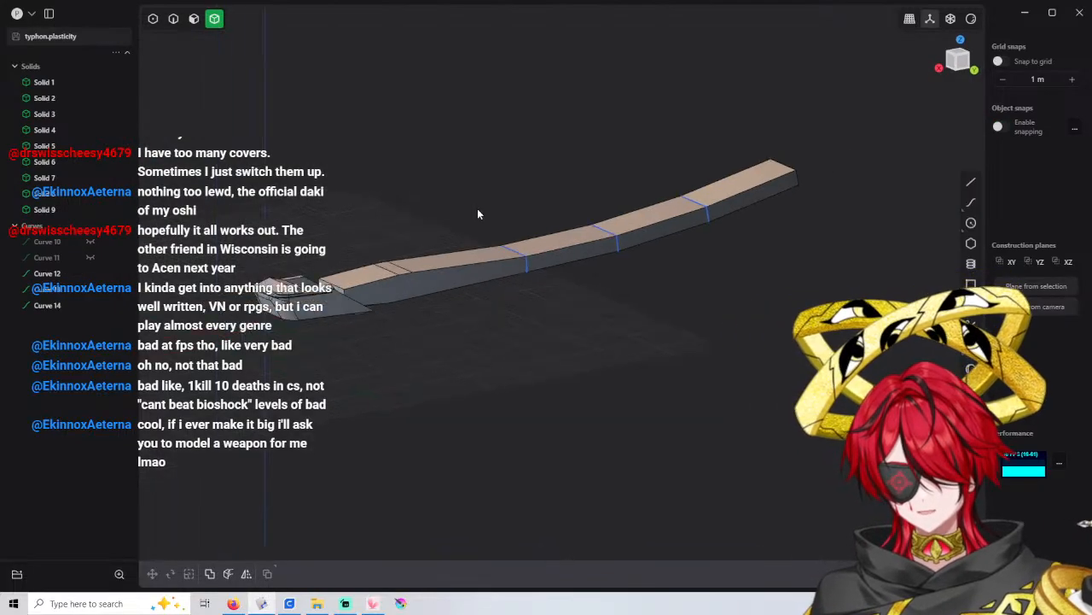
Browse the Arknights Snipers, Medics, Supporters and Vanguards folders for another earlier weapon file to review
left_click(33, 14)
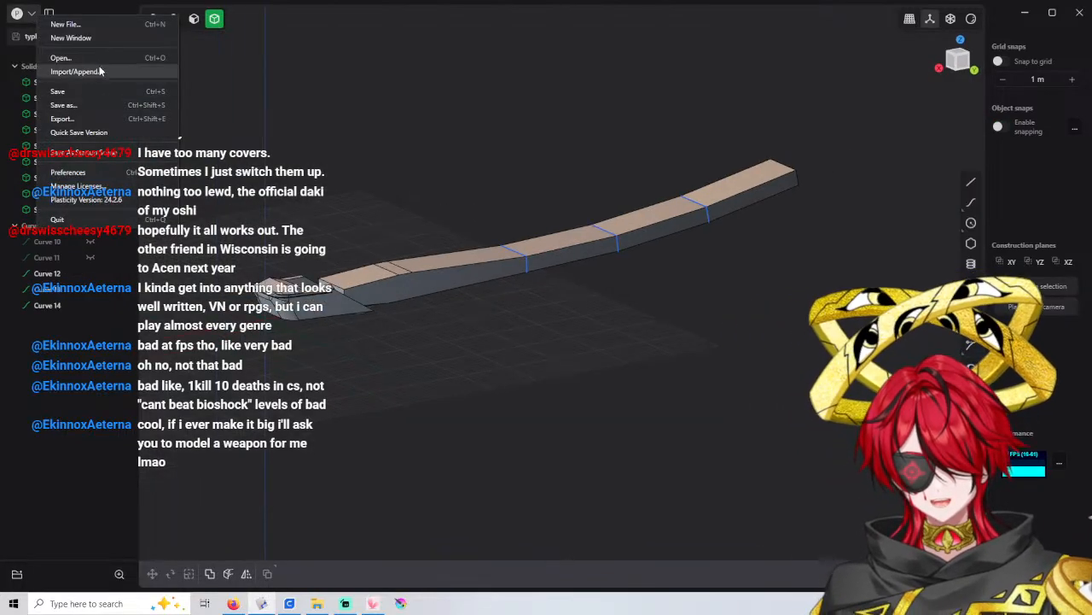
left_click(85, 56)
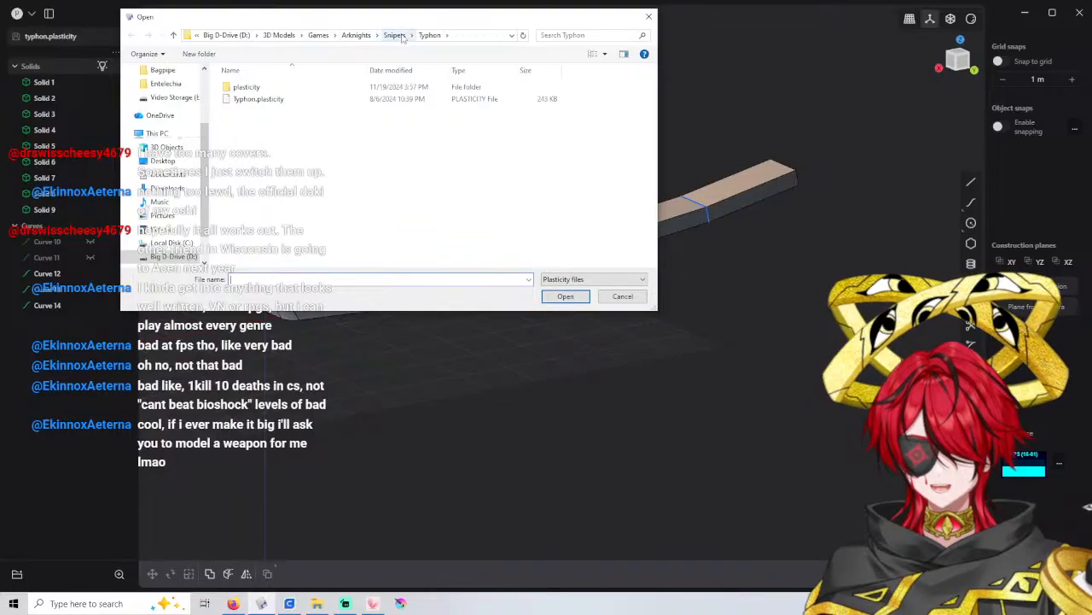
left_click(429, 35)
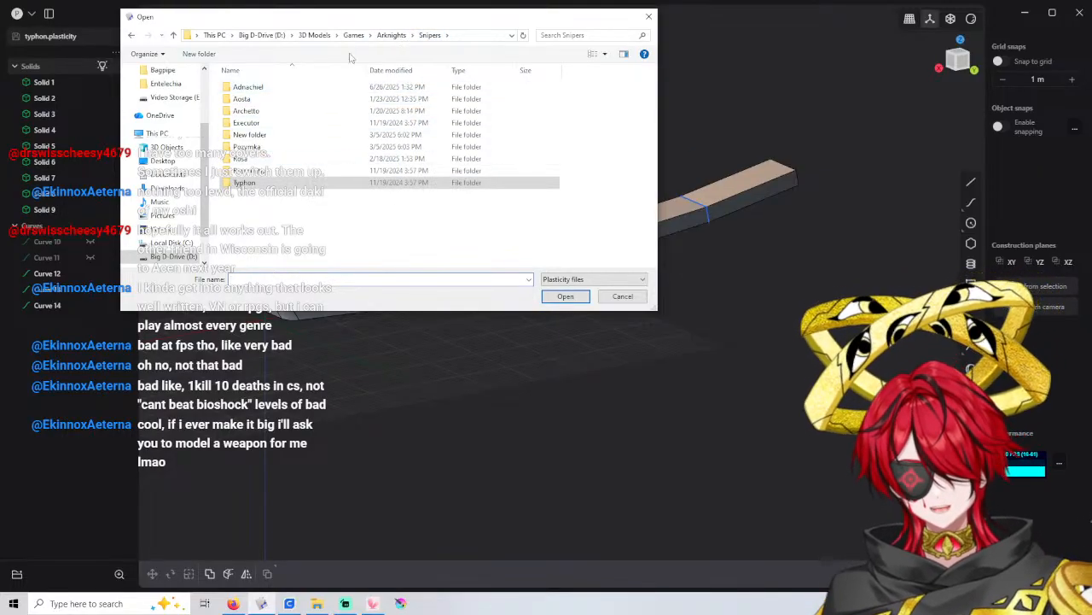
left_click(391, 35)
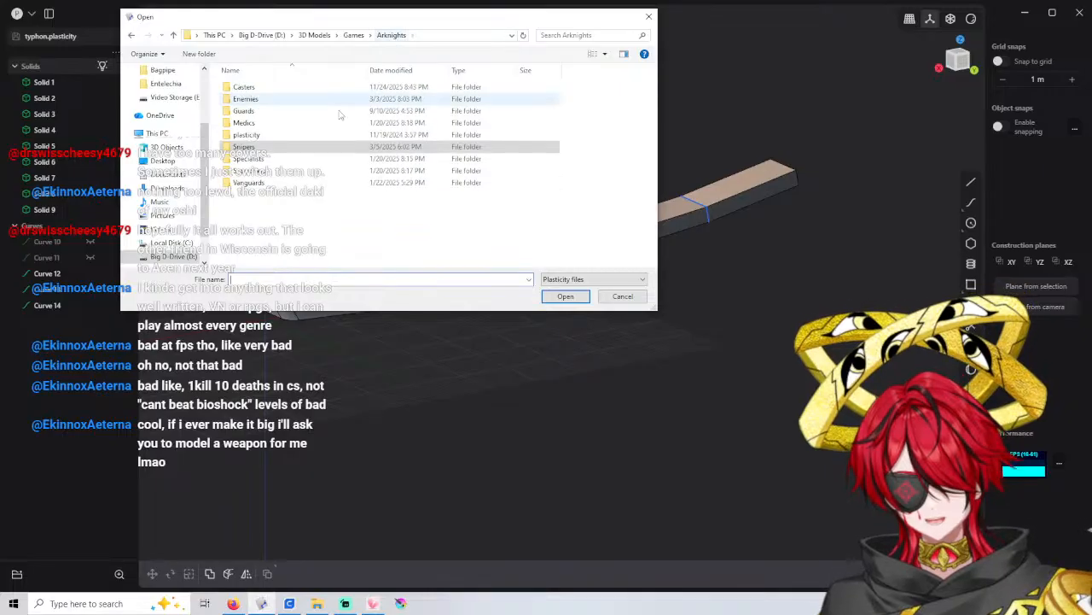
double_click(287, 123)
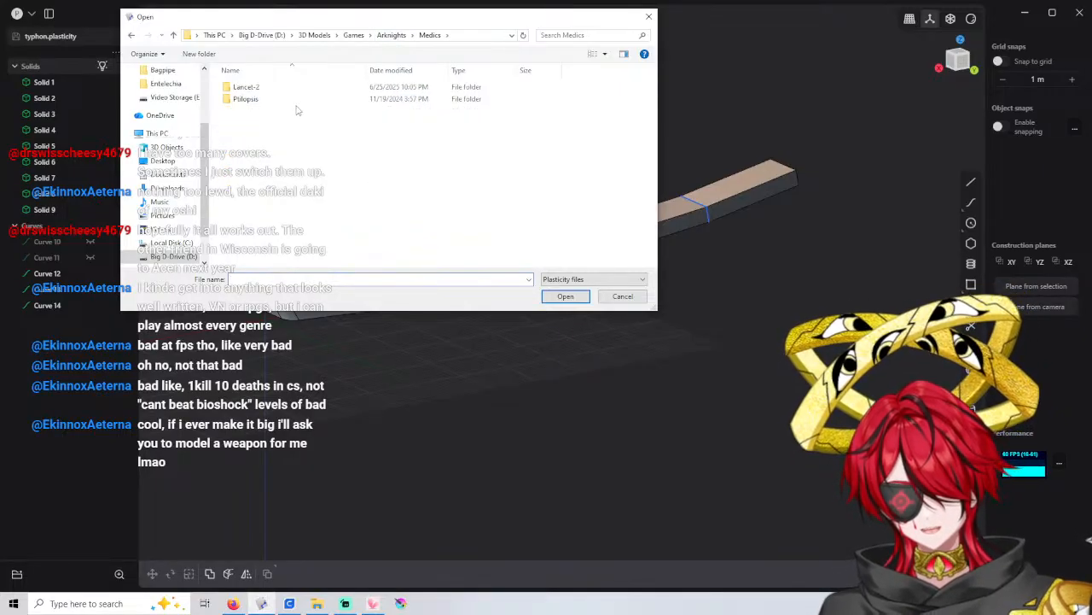
left_click(391, 35)
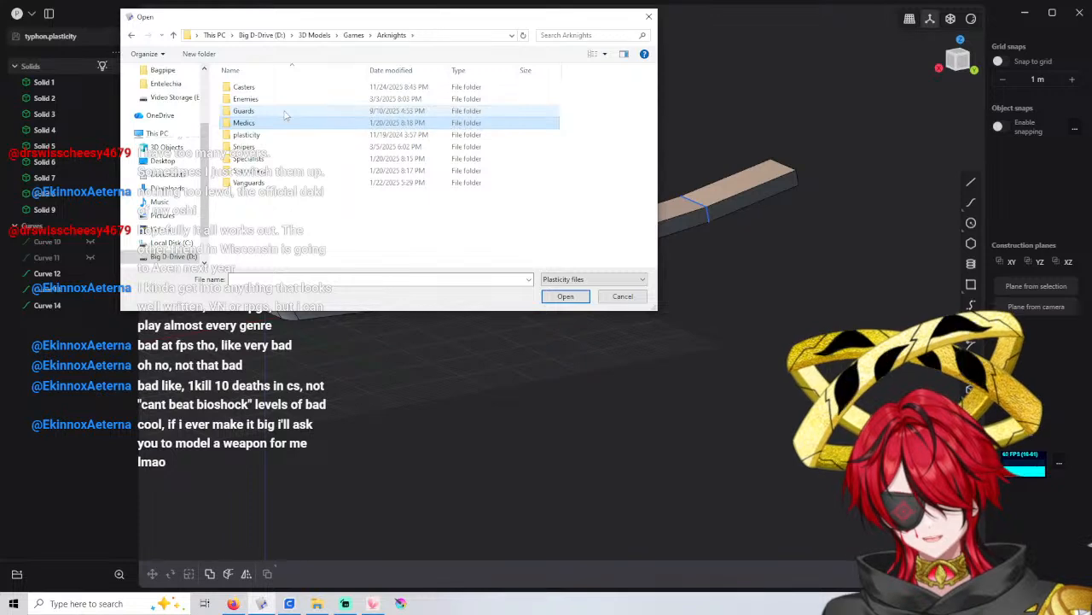
double_click(287, 170)
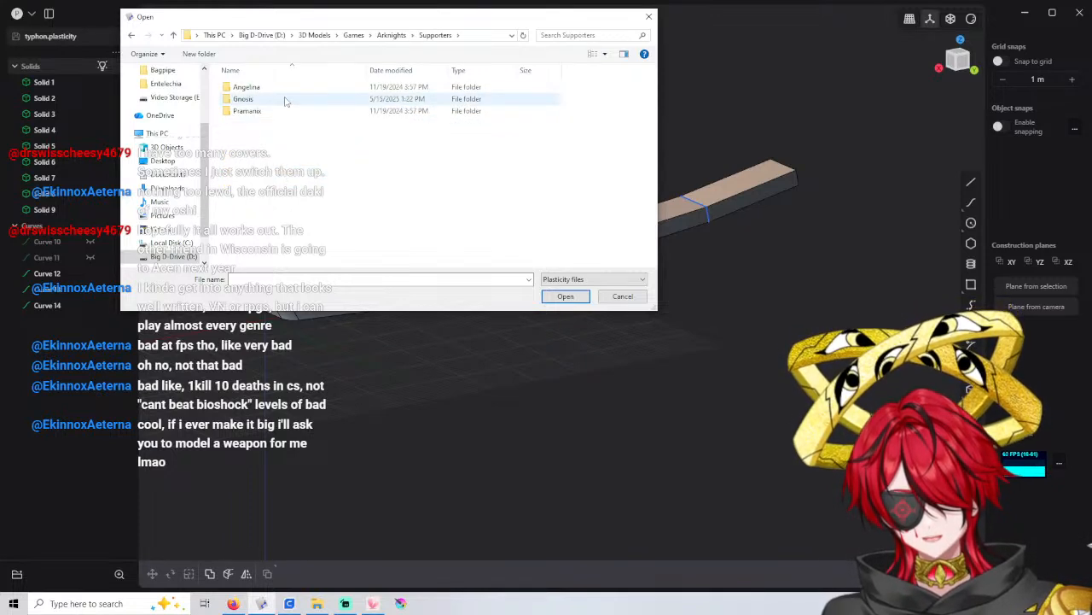
left_click(390, 35)
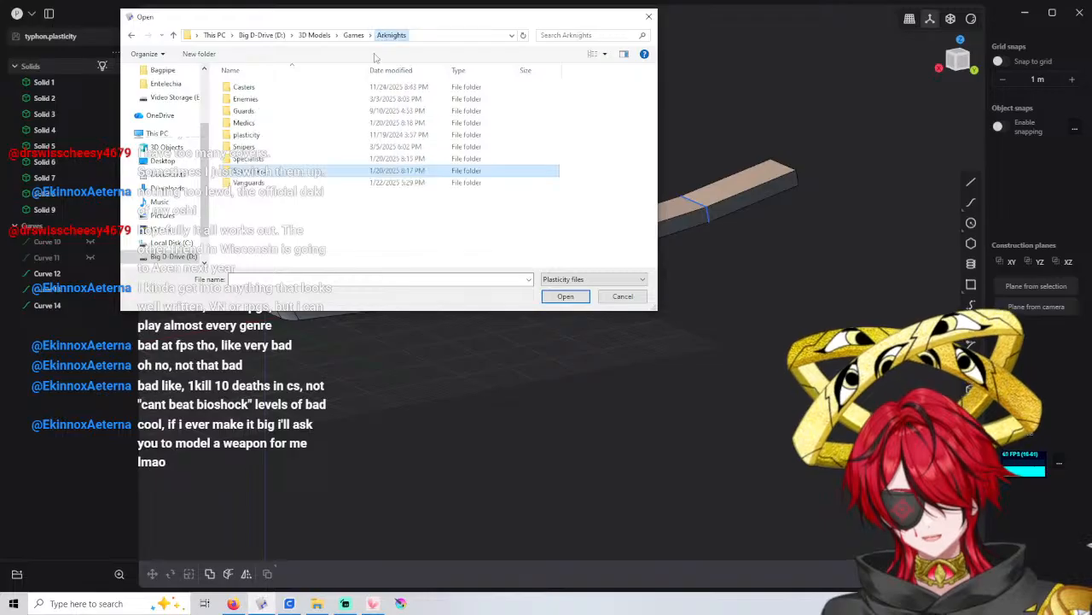
double_click(284, 183)
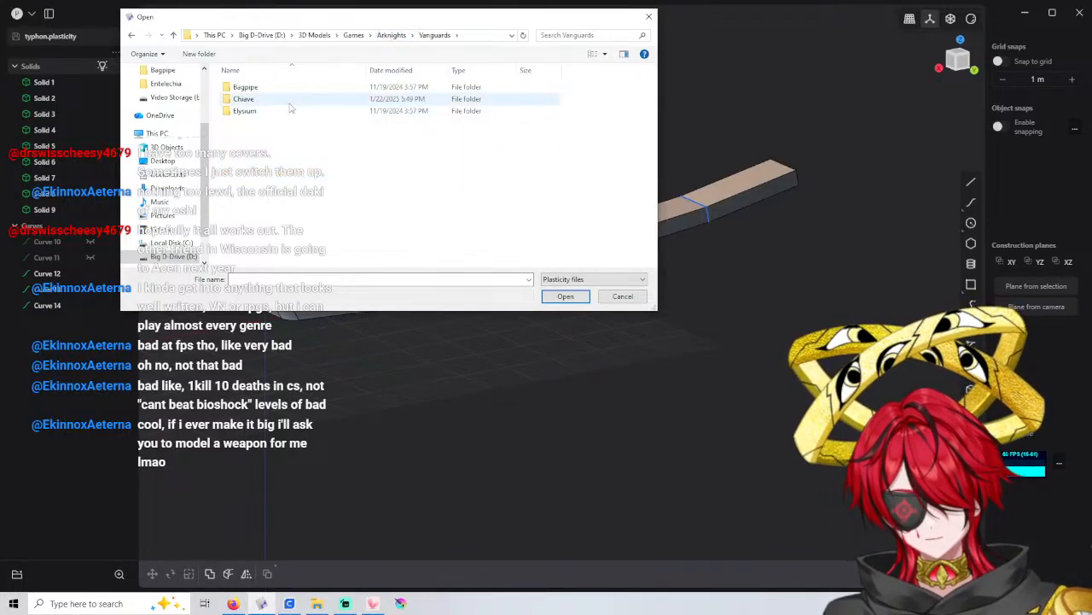
left_click(401, 35)
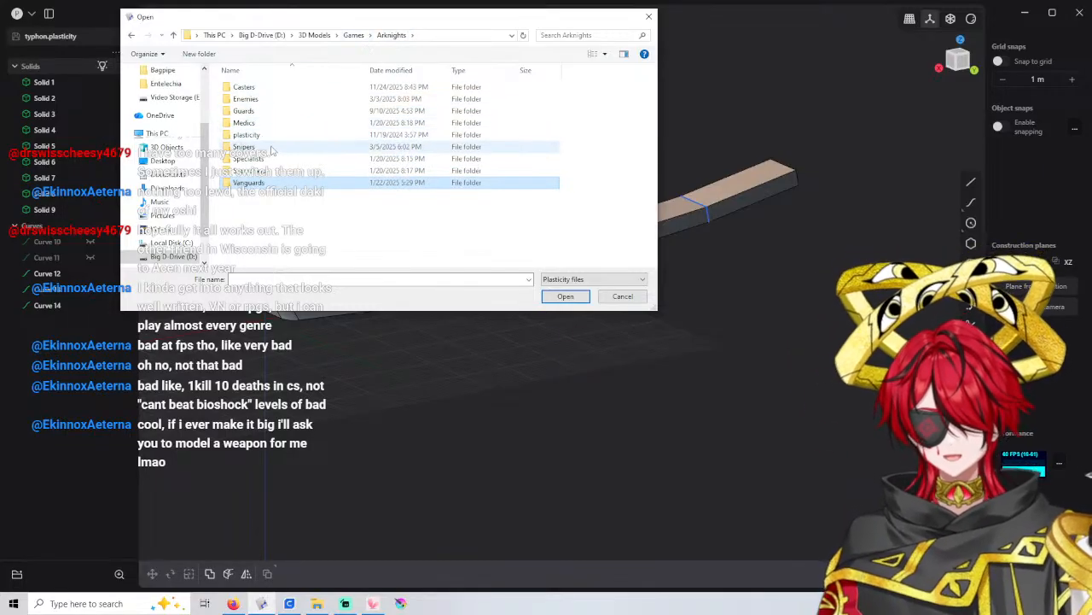
Open TempestSpear.plasticity from the Casters folder's Ceobe subfolder
double_click(275, 87)
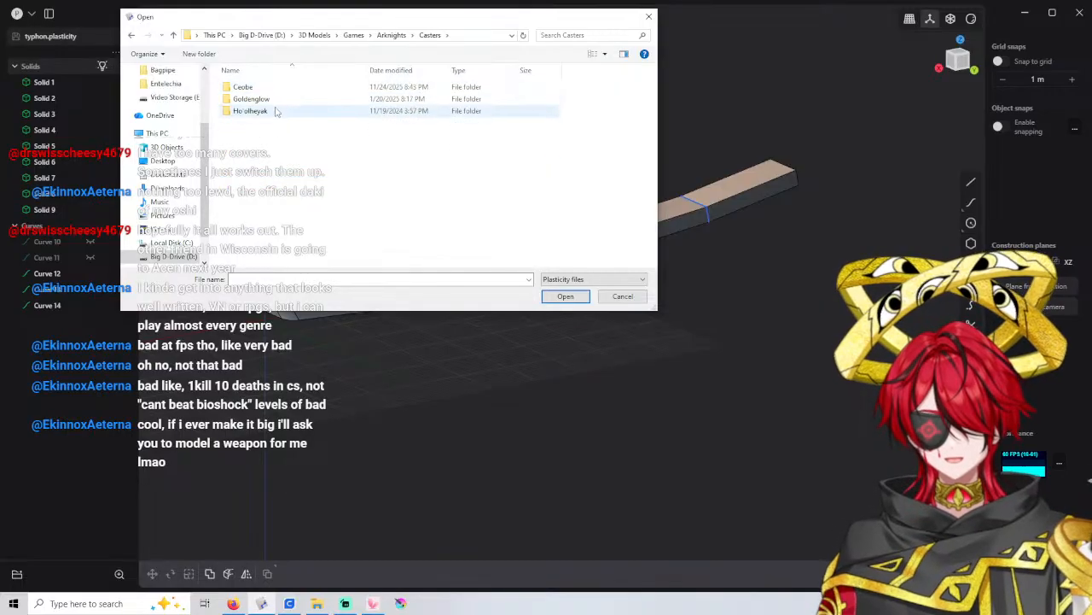
double_click(273, 98)
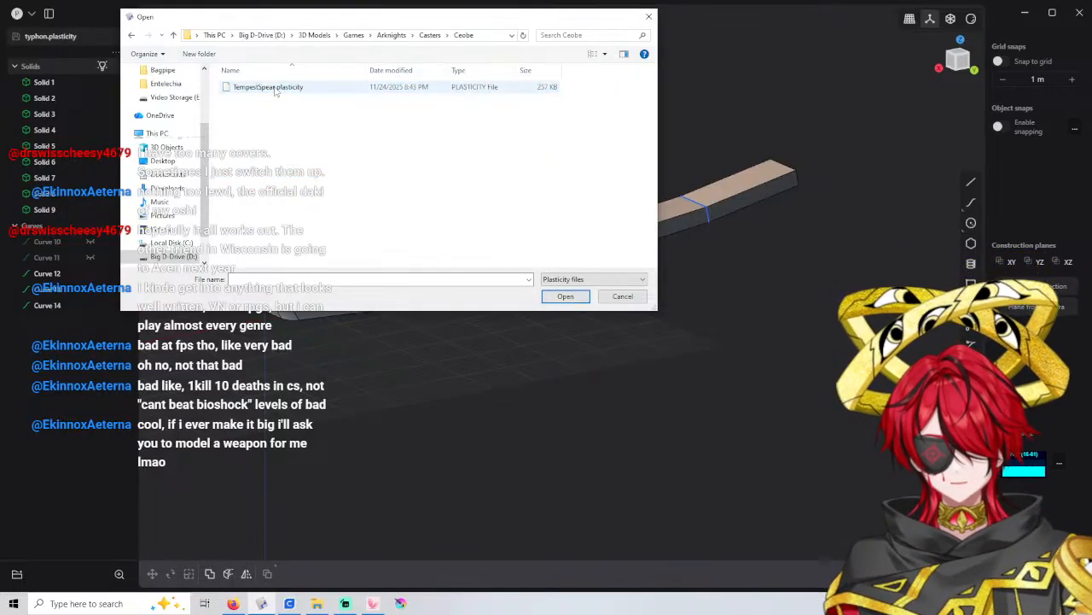
double_click(281, 87)
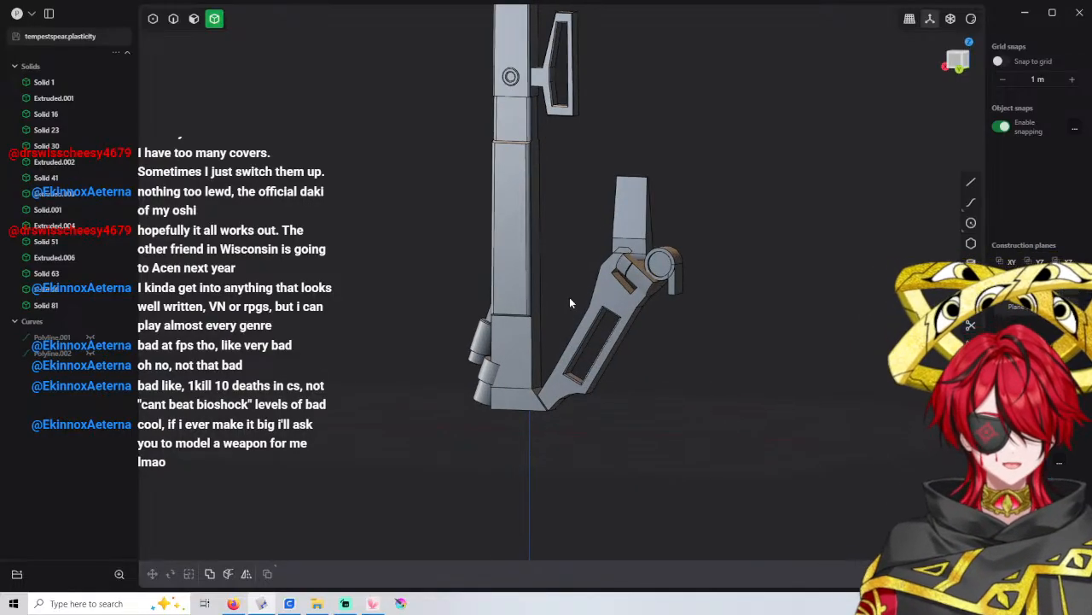
Examine the lower end of the spear's shaft, its bottom face and the adjoining angled arm from several angles
middle_click_drag(589, 392, 501, 202, "shift")
scroll(603, 327, "up", 3)
left_click(966, 68)
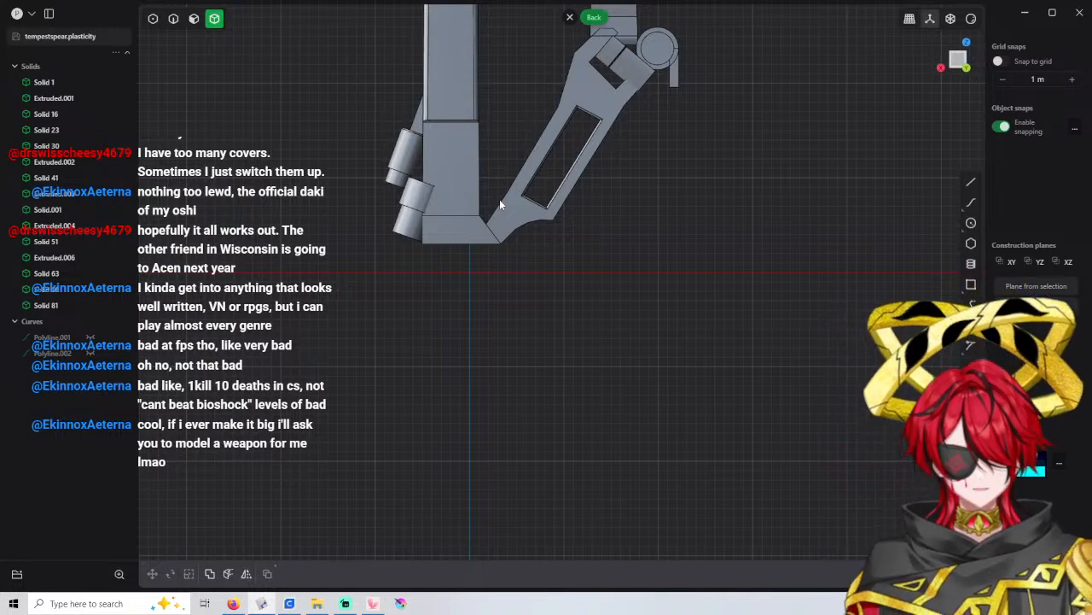
mouse_move(475, 225)
middle_mouse_down()
mouse_move(467, 193)
mouse_move(479, 190)
mouse_move(509, 251)
mouse_move(559, 171)
mouse_move(538, 193)
middle_mouse_up()
scroll(455, 196, "up", 5)
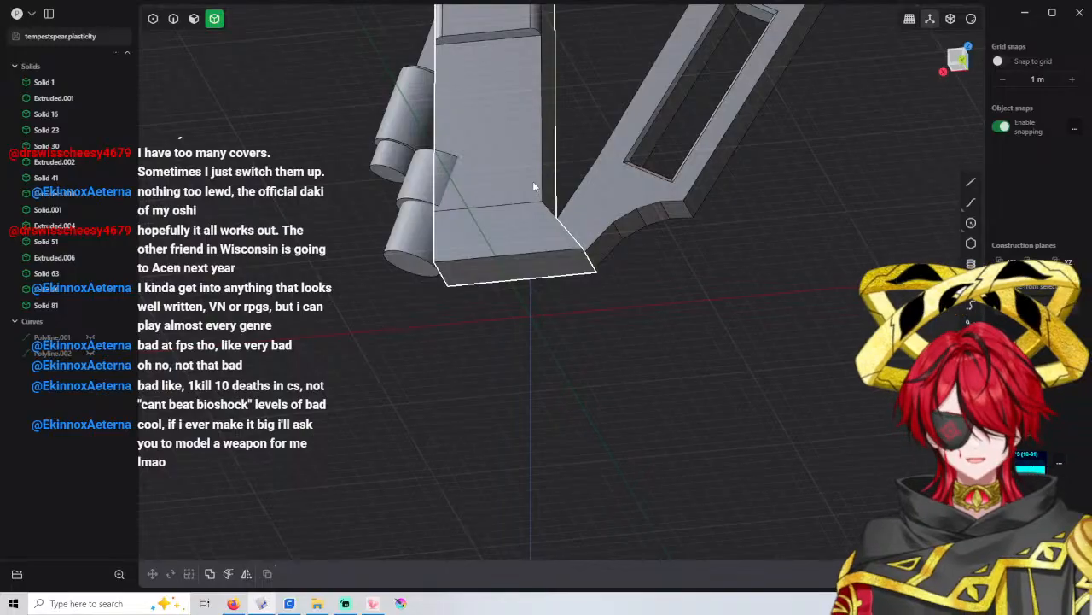
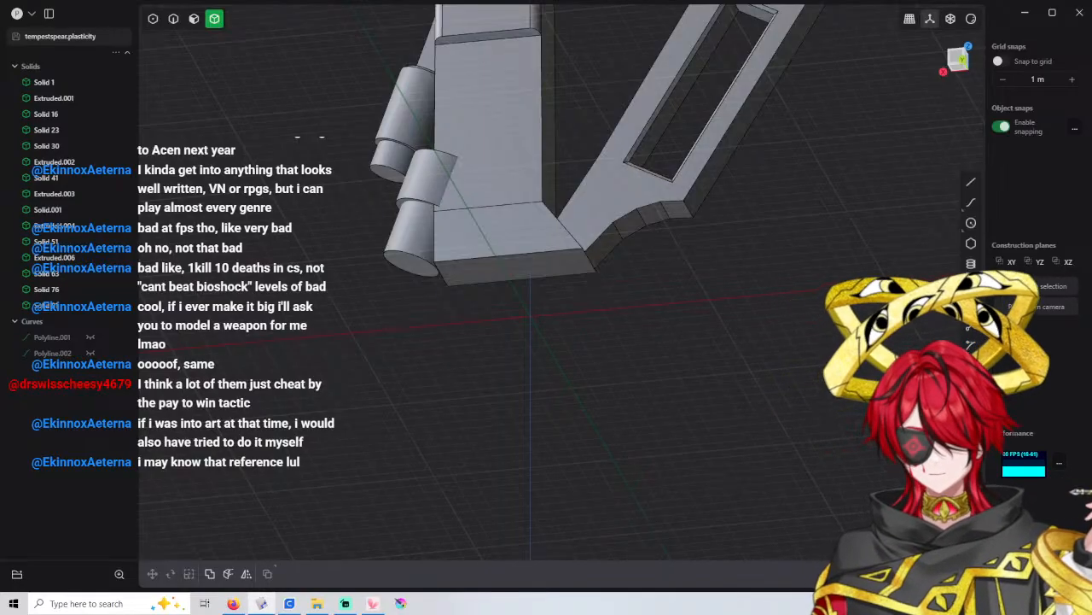
mouse_move(422, 309)
middle_mouse_down("shift")
mouse_move(314, 388)
mouse_move(377, 298)
mouse_move(442, 305)
mouse_move(405, 340)
mouse_move(409, 302)
middle_mouse_up("shift")
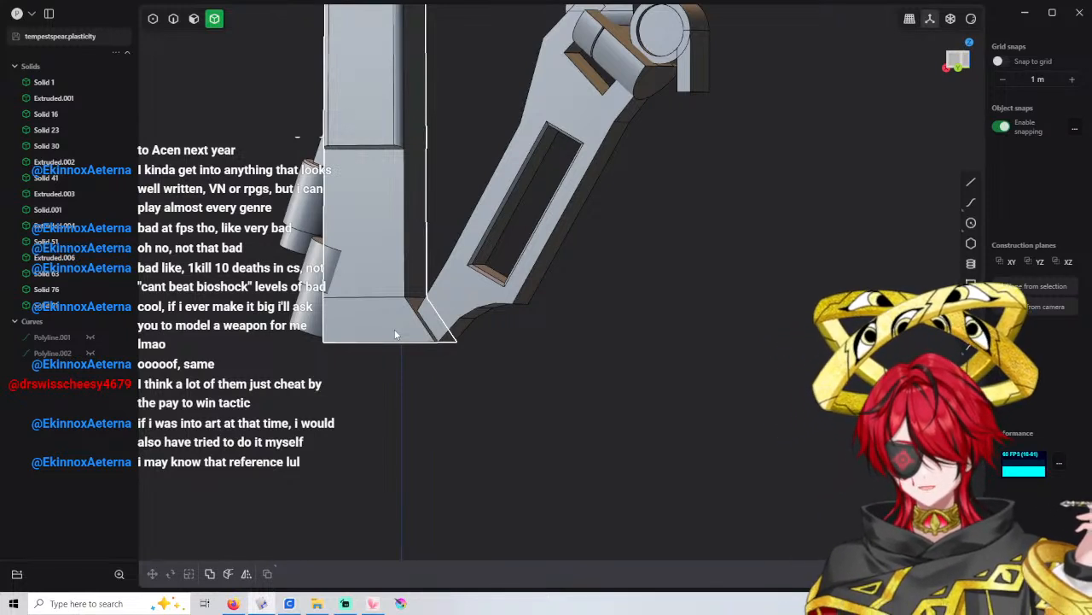
middle_click_drag(402, 271, 460, 263, "shift")
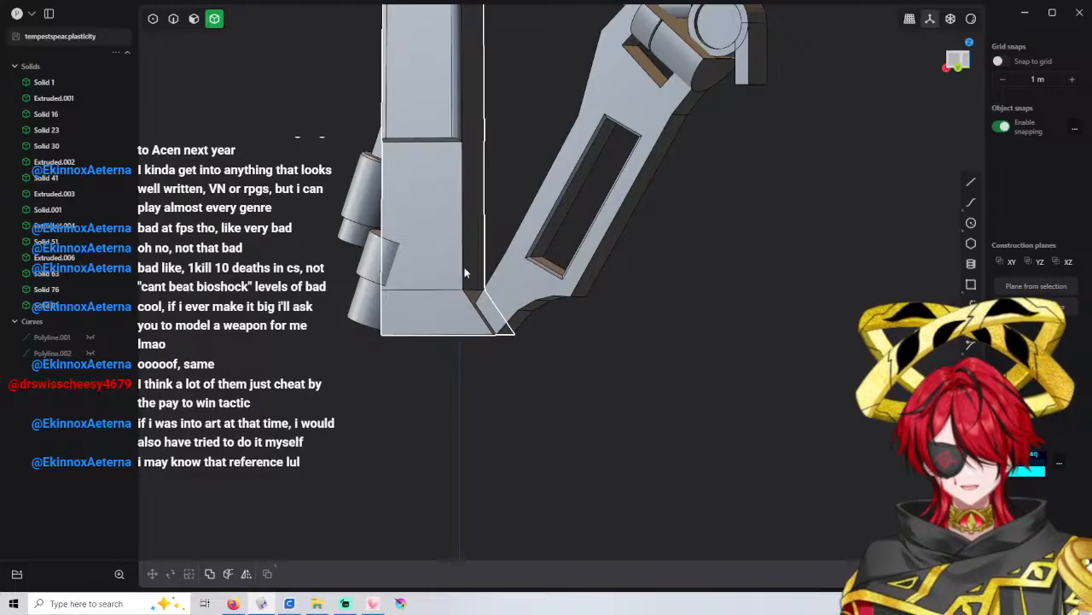
middle_click_drag(465, 277, 507, 277)
Anchor a center rectangle in the middle of the shaft's bottom face
key("3")
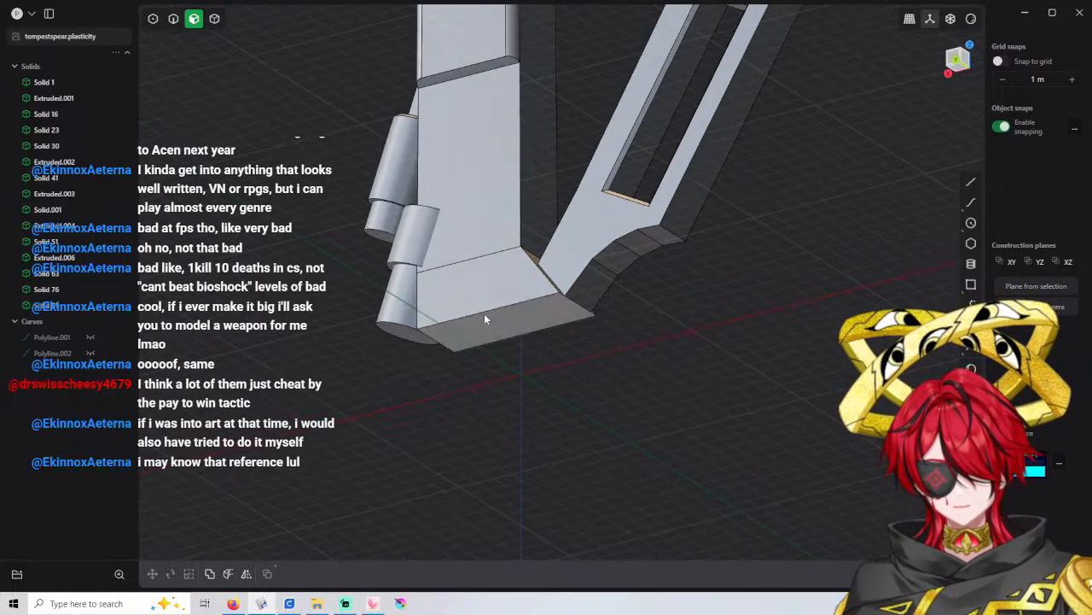
scroll(484, 318, "up", 1)
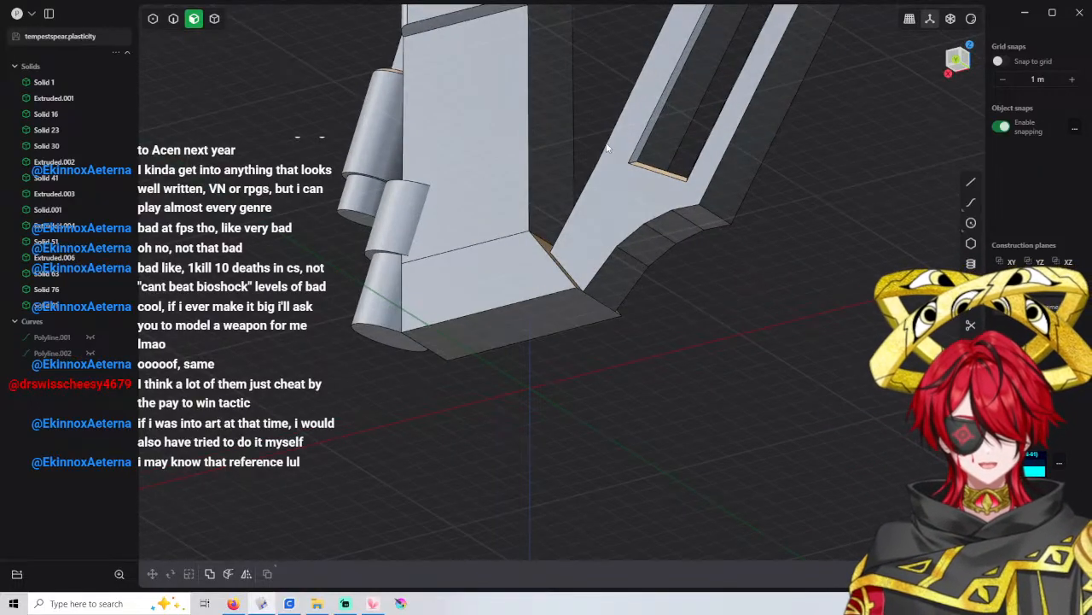
middle_click_drag(608, 149, 597, 139)
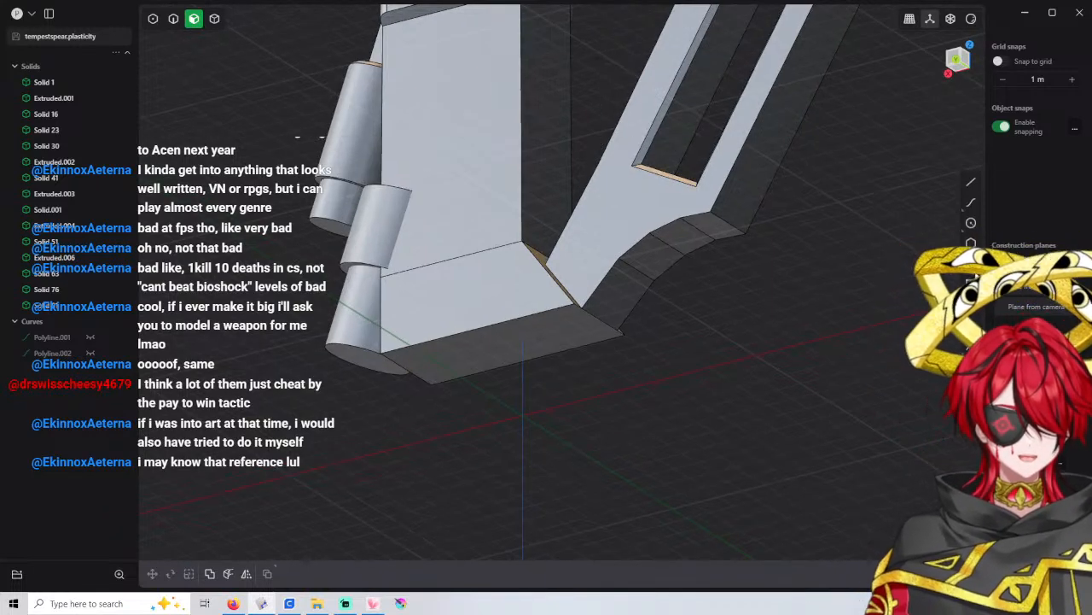
middle_click_drag(578, 353, 504, 355)
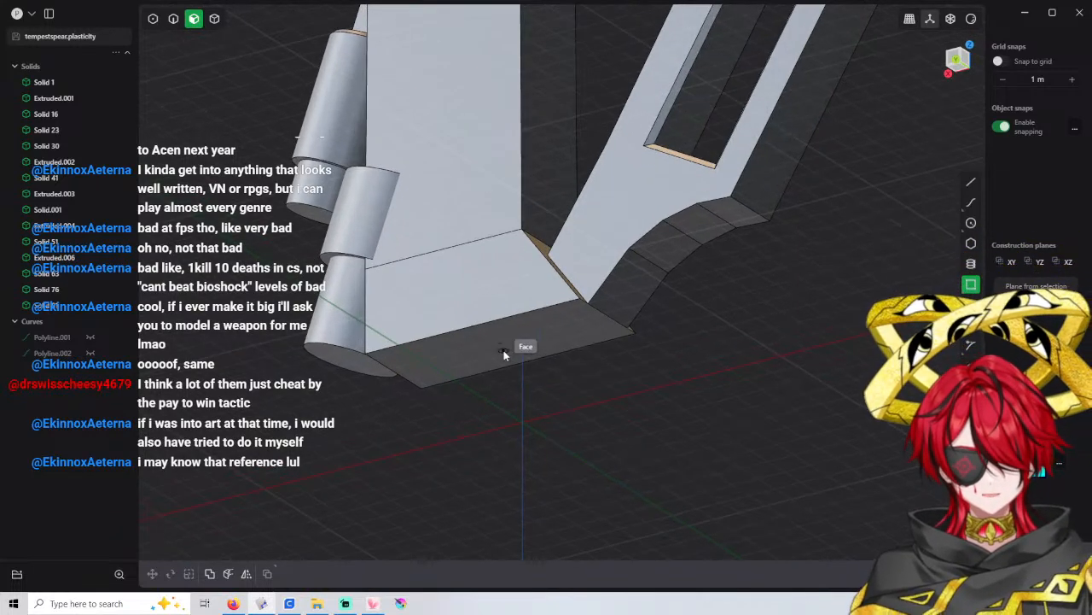
left_click(504, 350)
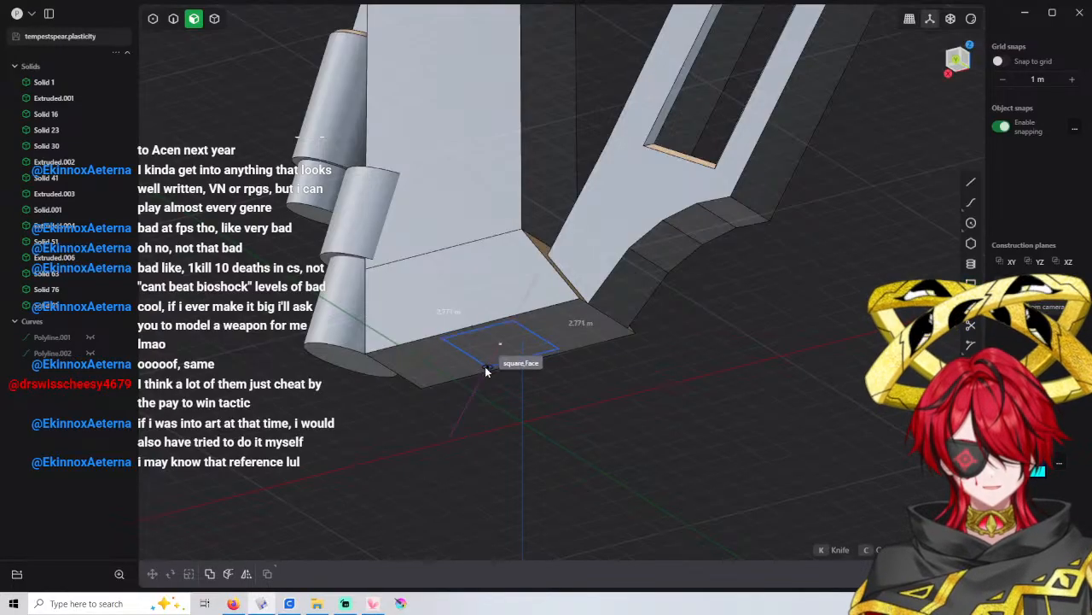
left_click(486, 371)
mouse_move(459, 376)
middle_mouse_down()
mouse_move(460, 309)
mouse_move(445, 361)
middle_mouse_up()
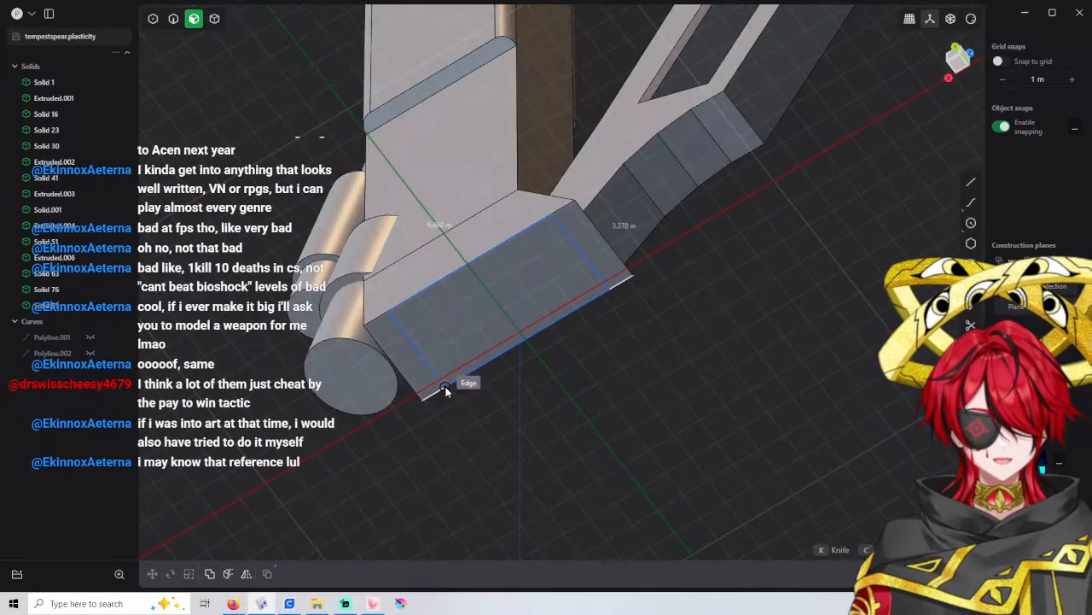
Try a length of 6.4 m for the rectangle on the shaft's bottom face
key("Tab")
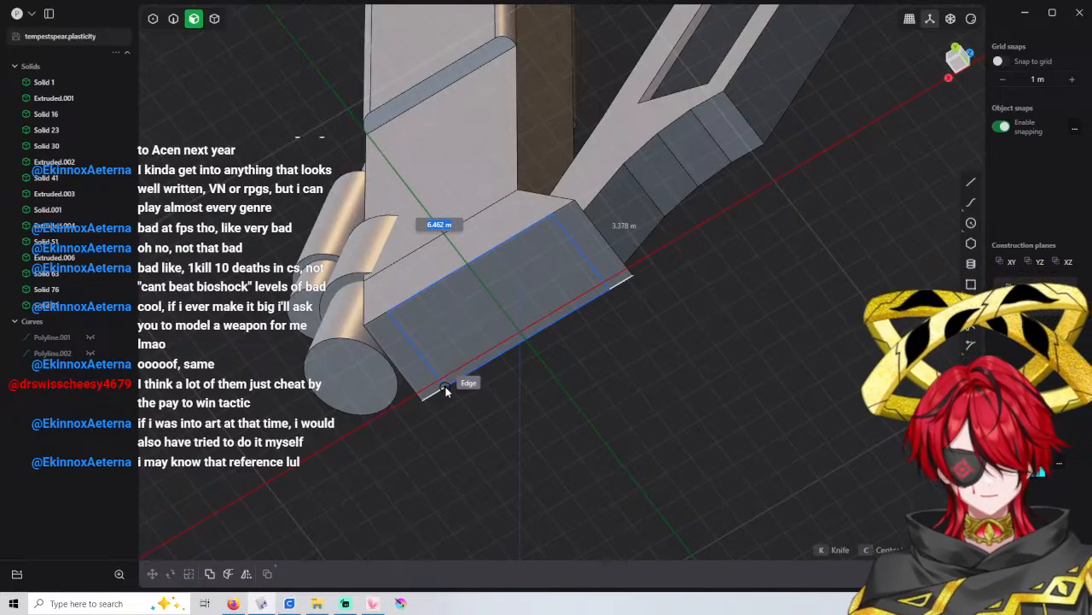
type("6")
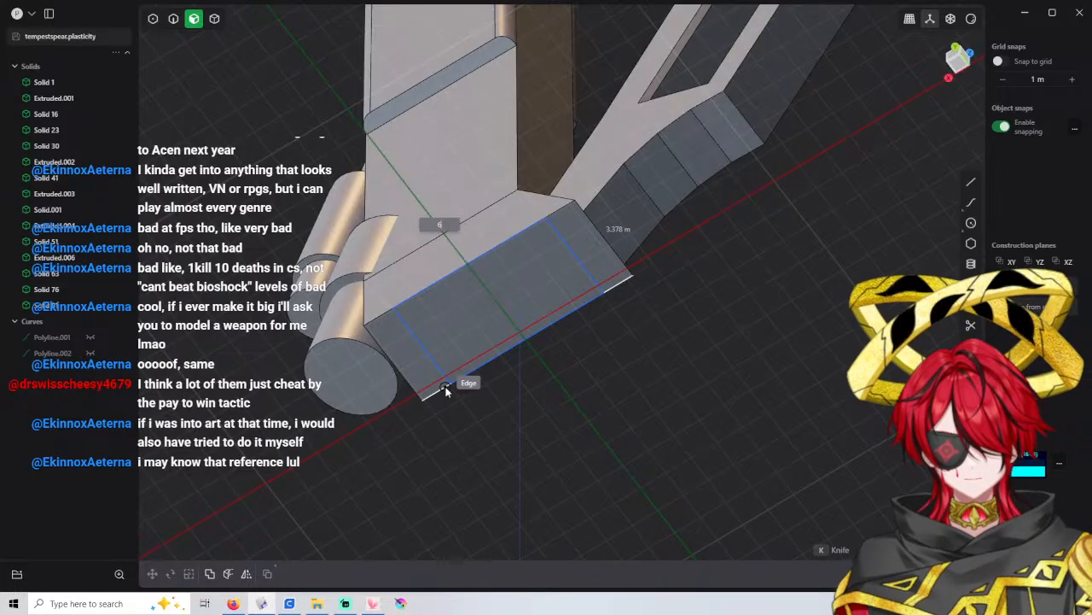
type(".4")
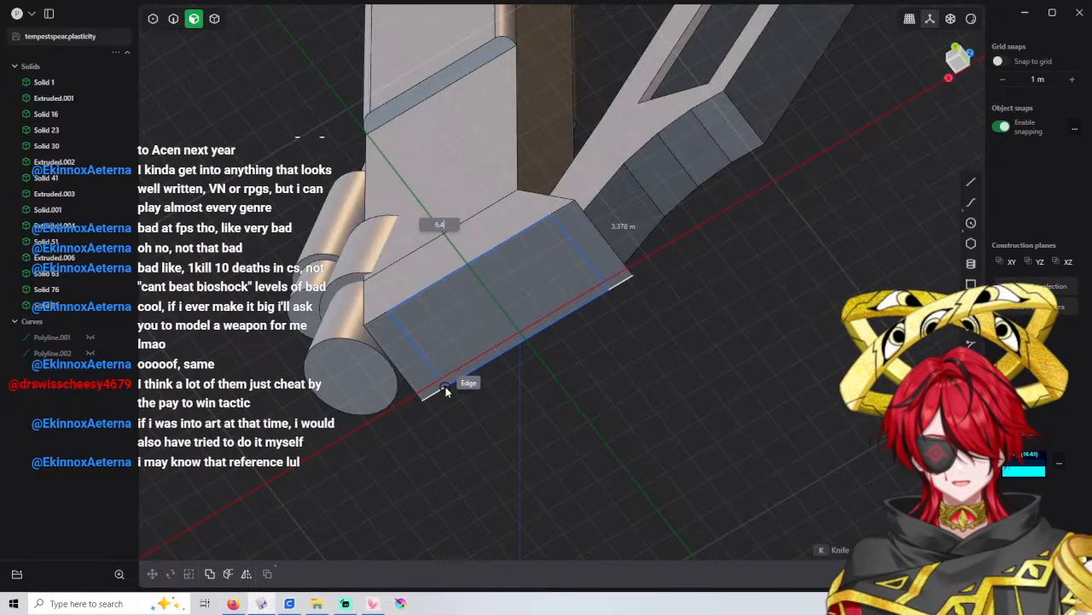
key("Tab")
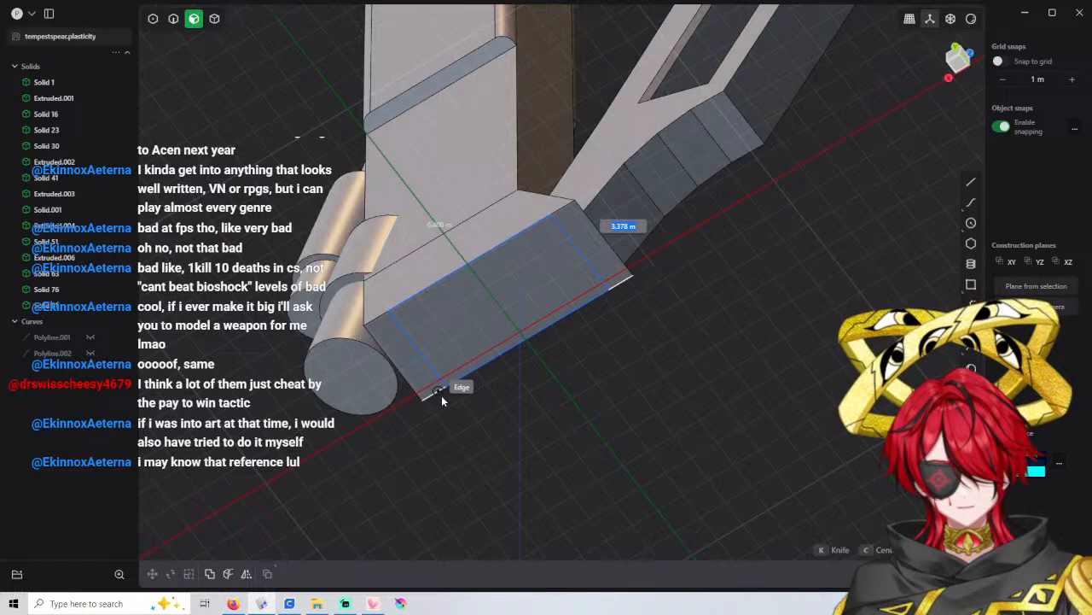
key("Tab")
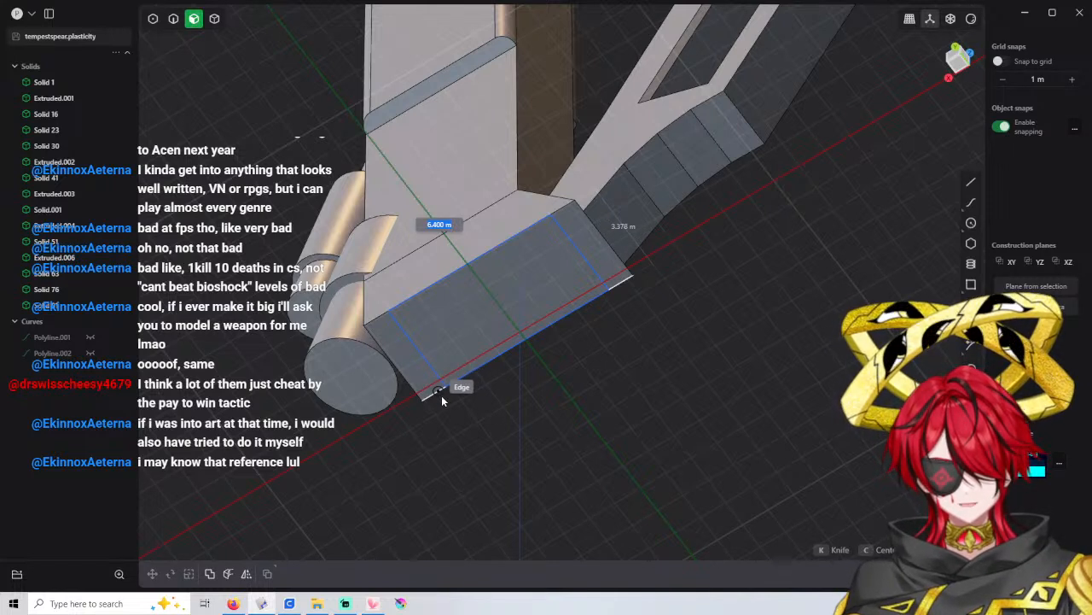
key("BackSpace")
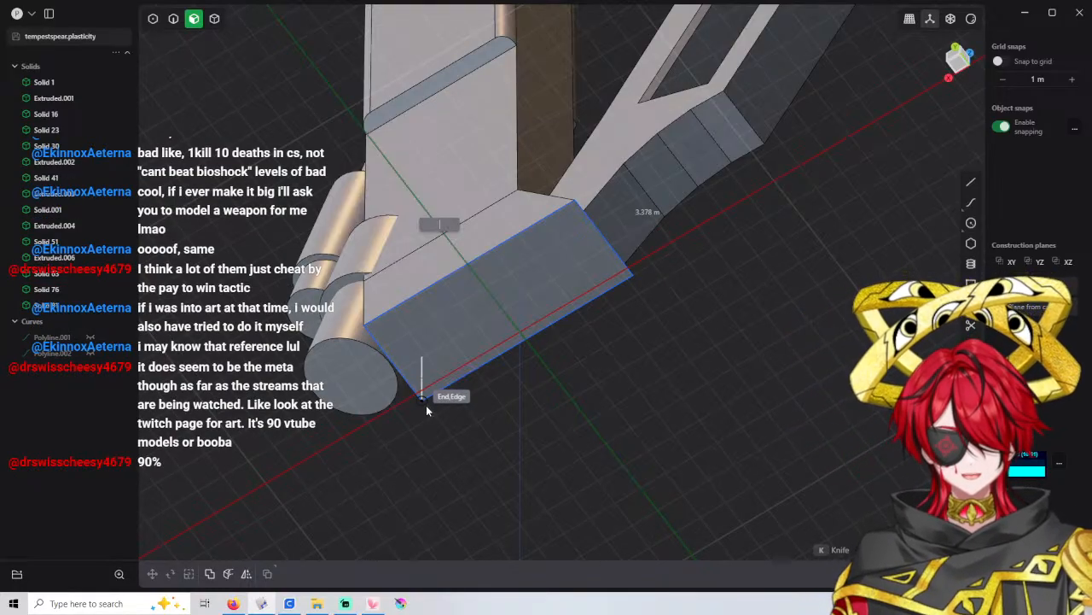
Finish the rectangle at the bottom face's corner so that it outlines the entire face
scroll(426, 405, "down", 2)
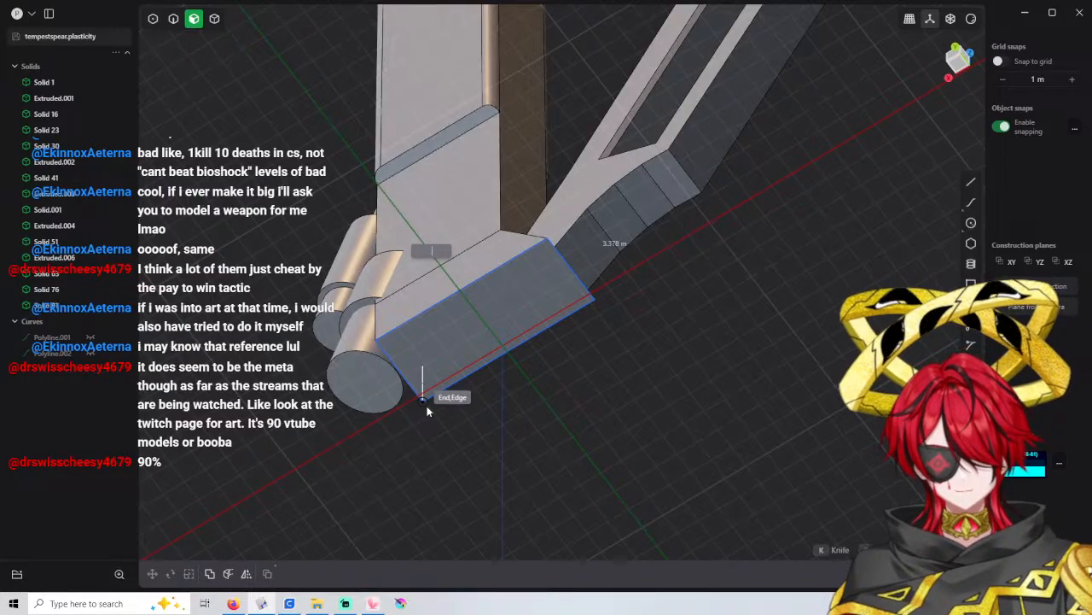
left_click(437, 362)
middle_click_drag(438, 362, 468, 393)
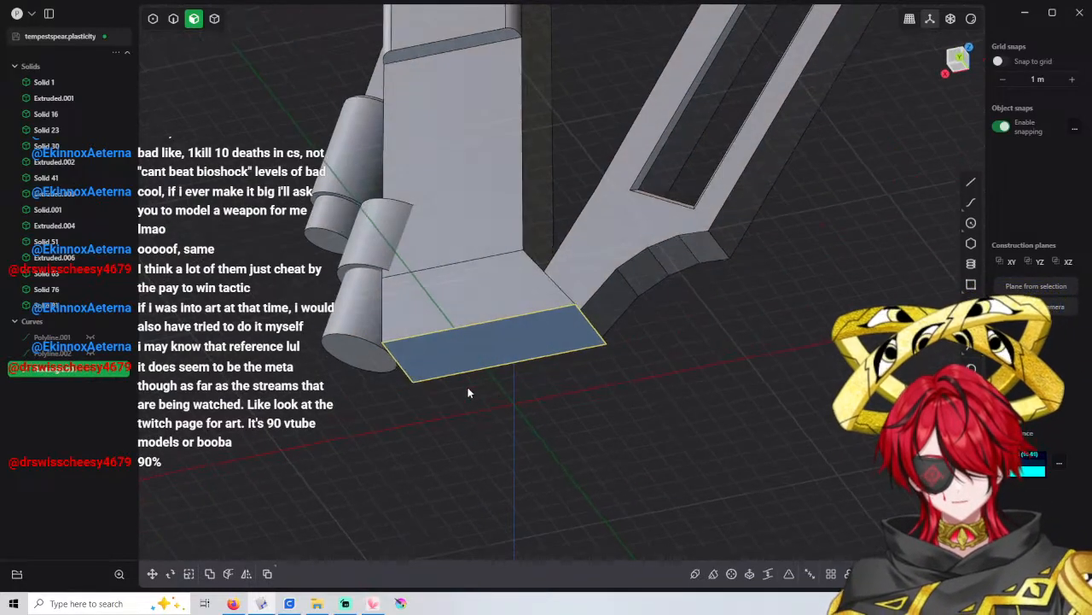
Extrude the rectangle 3 m downward as a block beneath the shaft
key("e")
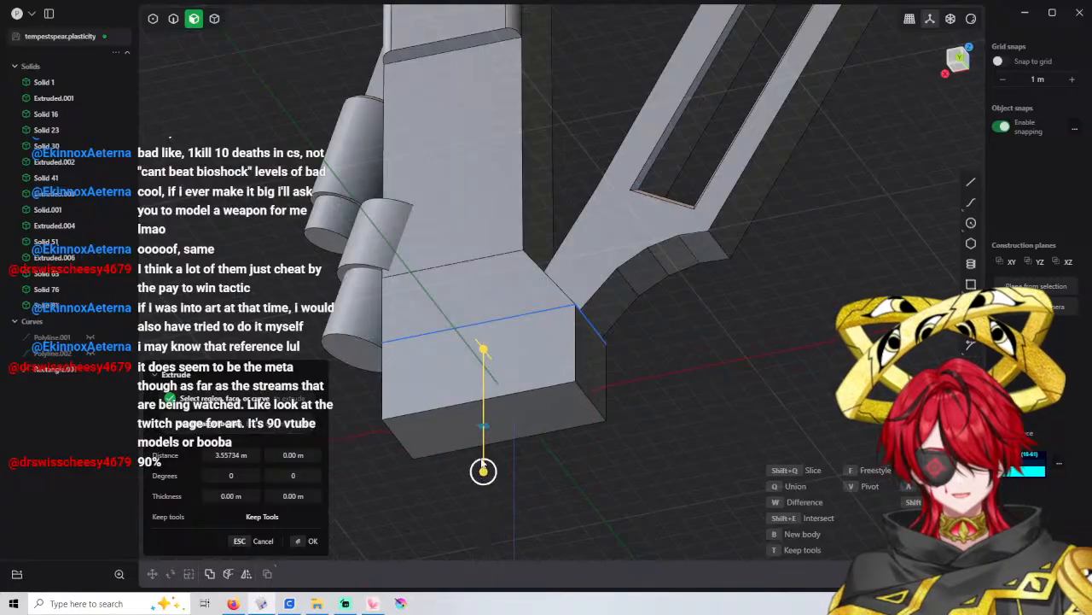
middle_click_drag(483, 465, 537, 317)
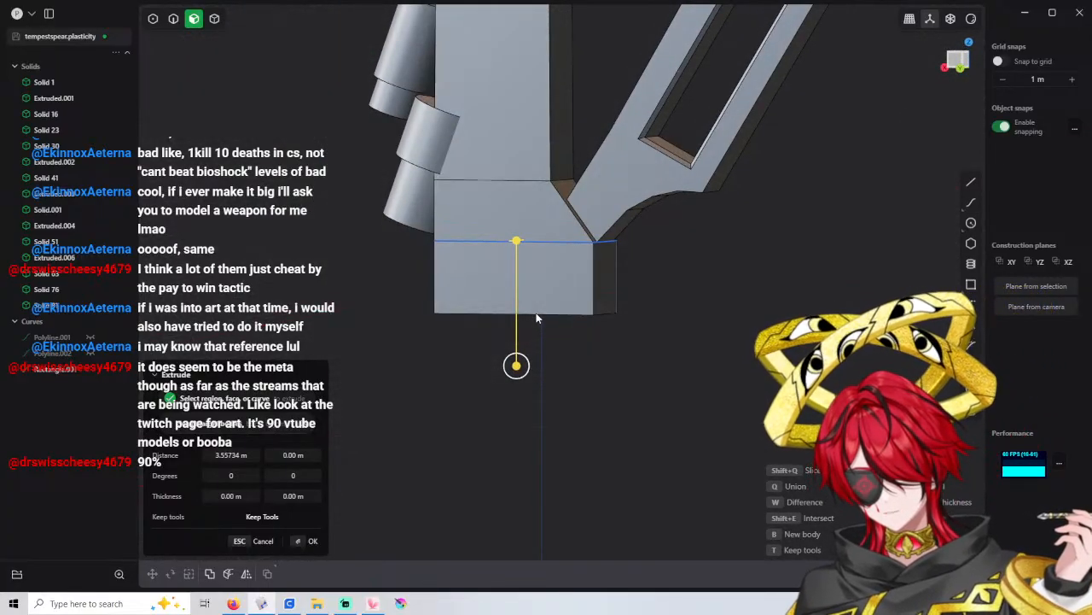
scroll(543, 321, "up", 2)
left_click(256, 461)
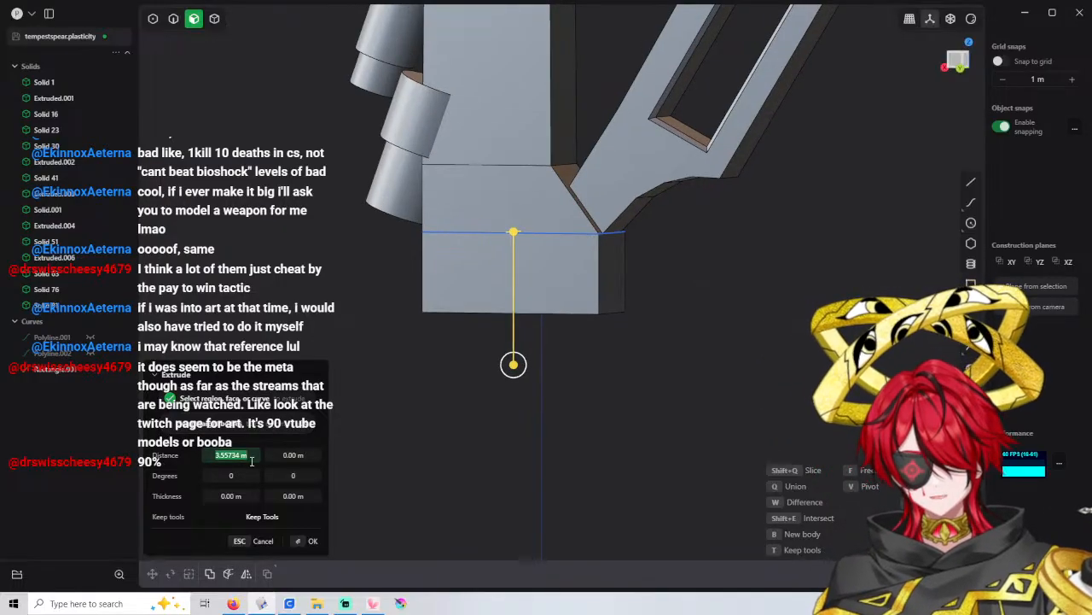
type("3")
key("Return")
right_click(414, 404)
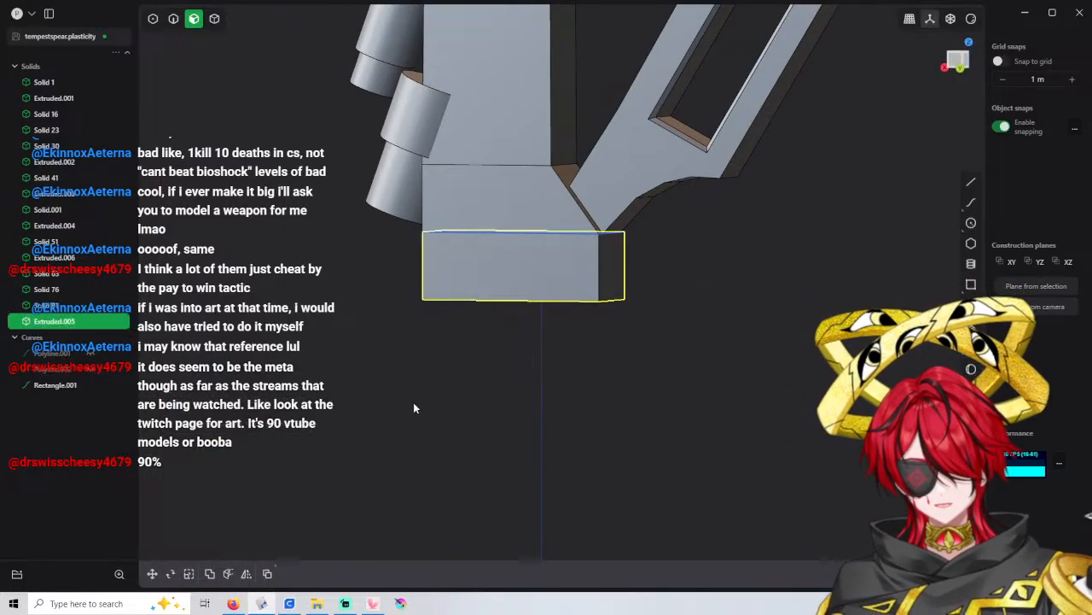
Offset the new block's side face below the angled arm by -3 m
left_click(456, 361)
key("4")
left_click(622, 287)
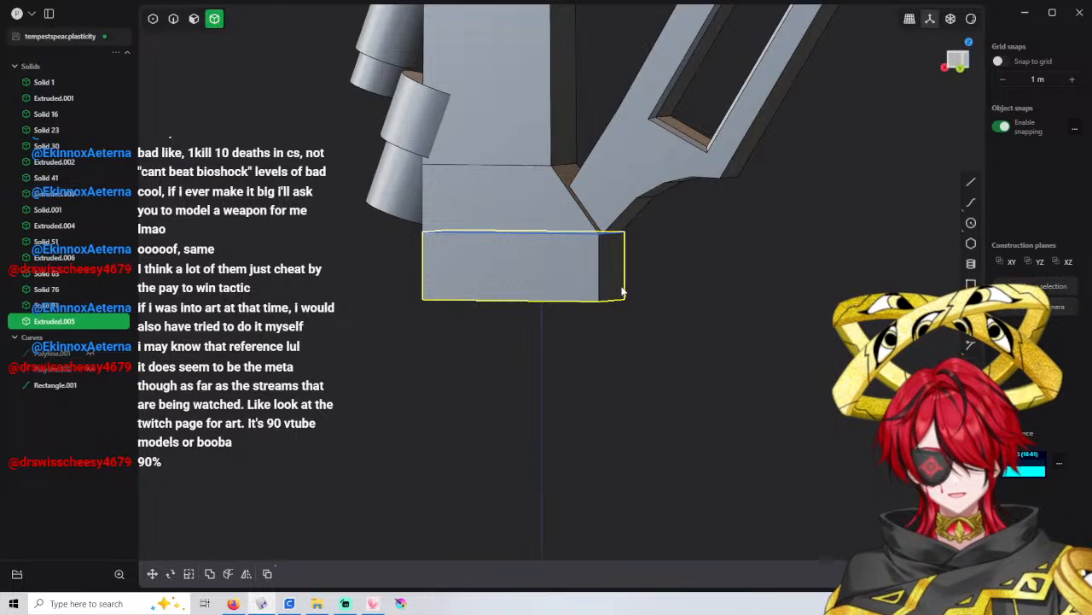
key("3")
left_click(618, 278)
left_click_drag(653, 276, 546, 326)
key("d")
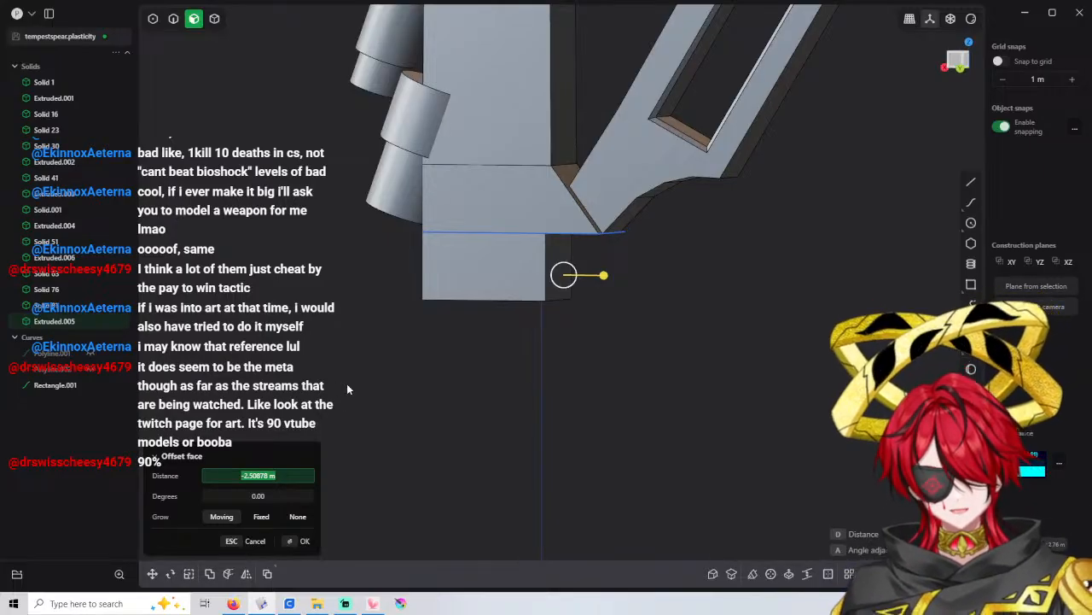
type("-3")
key("Return")
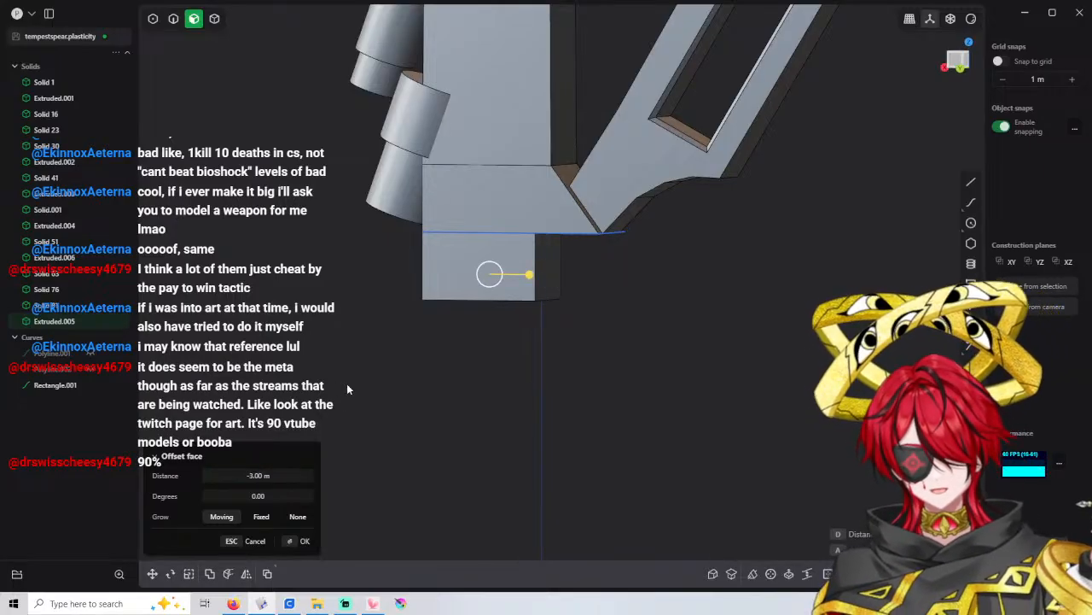
Change the side face's offset distance to -2.5 m and accept the offset
left_click(273, 476)
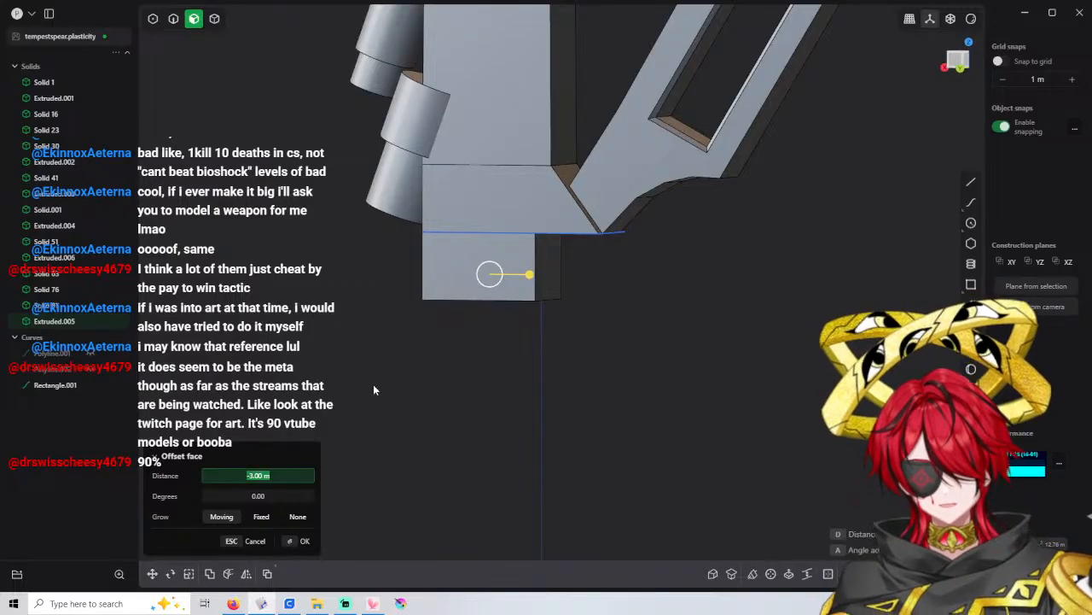
type("-2")
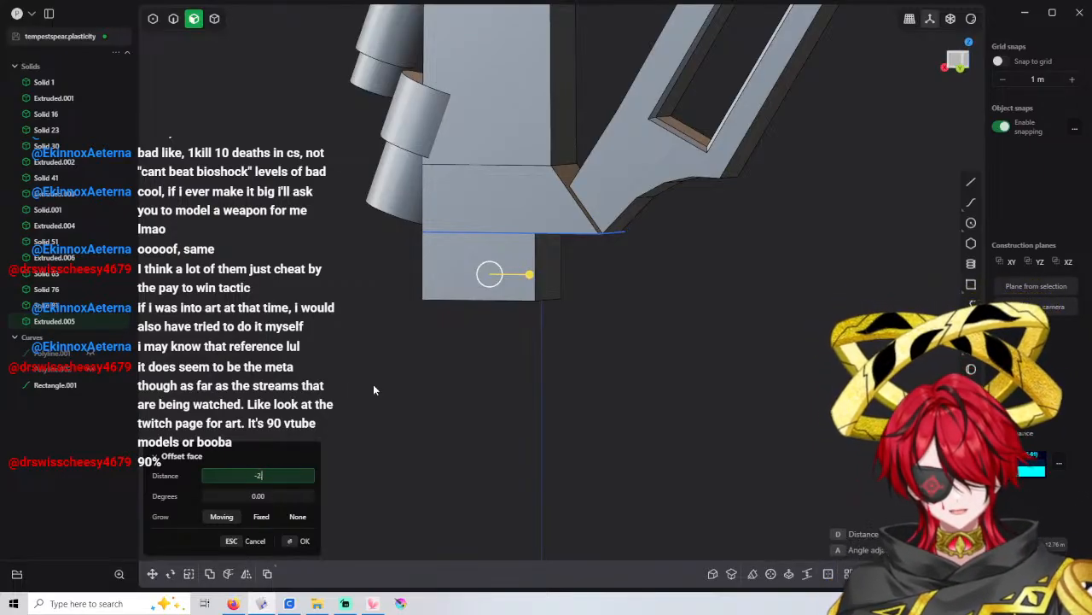
key("Return")
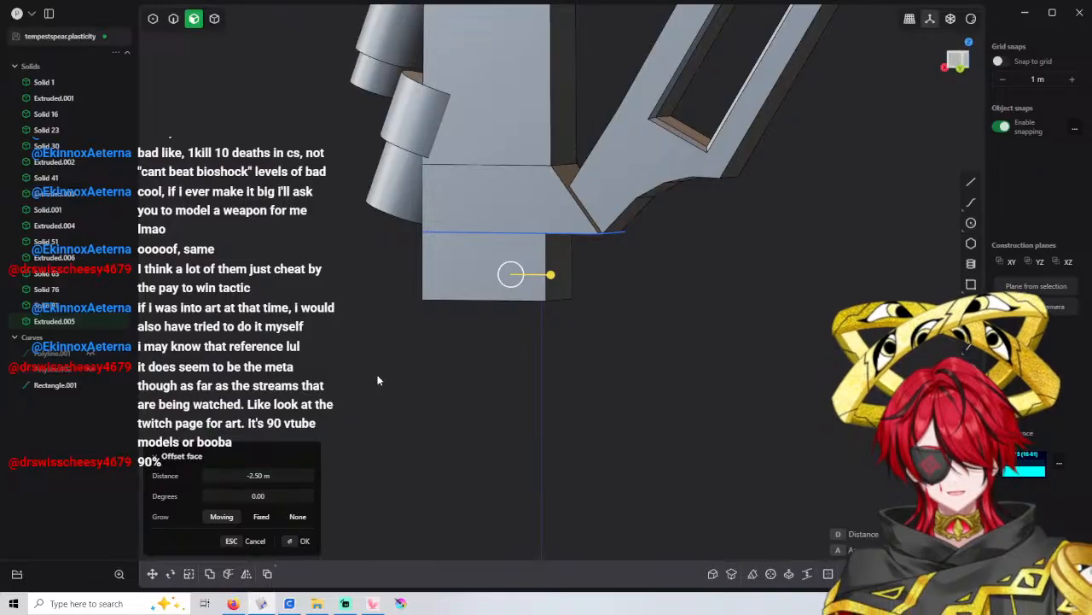
key("Return")
Examine the narrowed block beneath the shaft and its fit against the lower end and angled arm
middle_click_drag(384, 274, 490, 236)
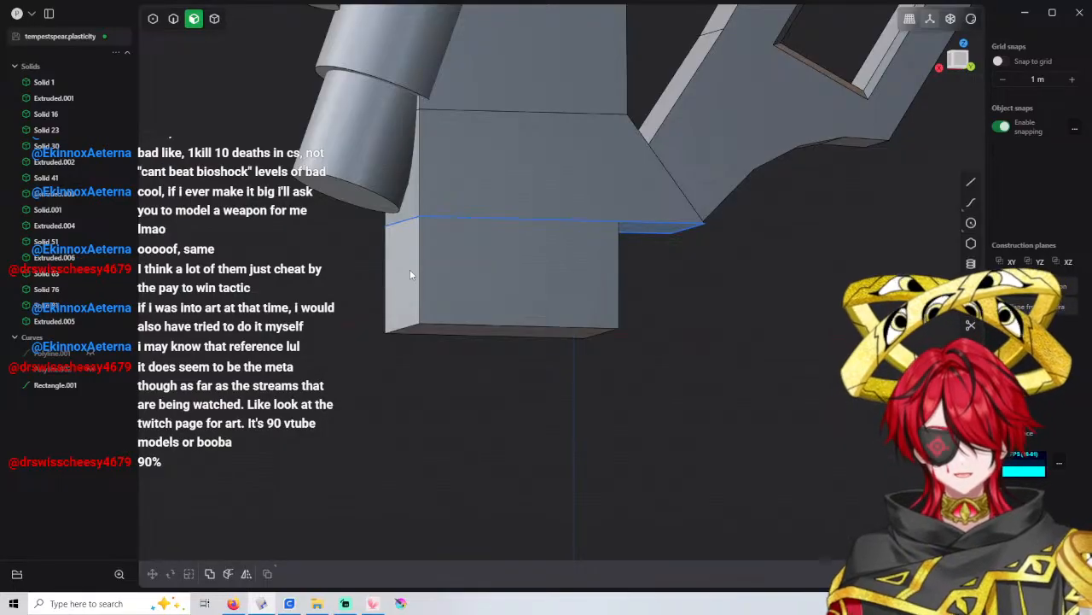
middle_click_drag(410, 274, 497, 276)
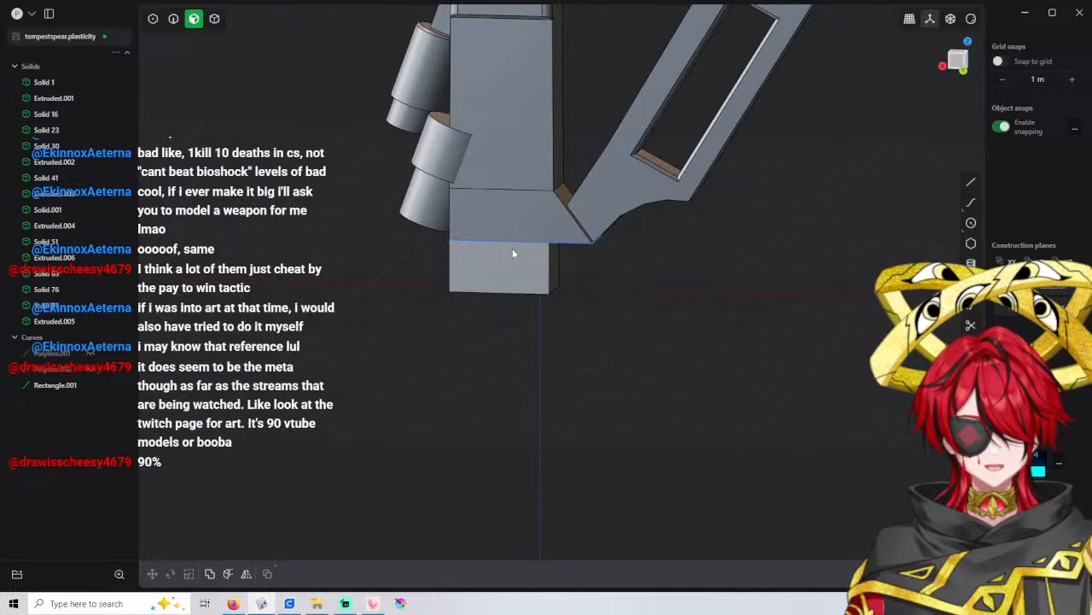
scroll(512, 249, "down", 4)
scroll(510, 247, "up", 6)
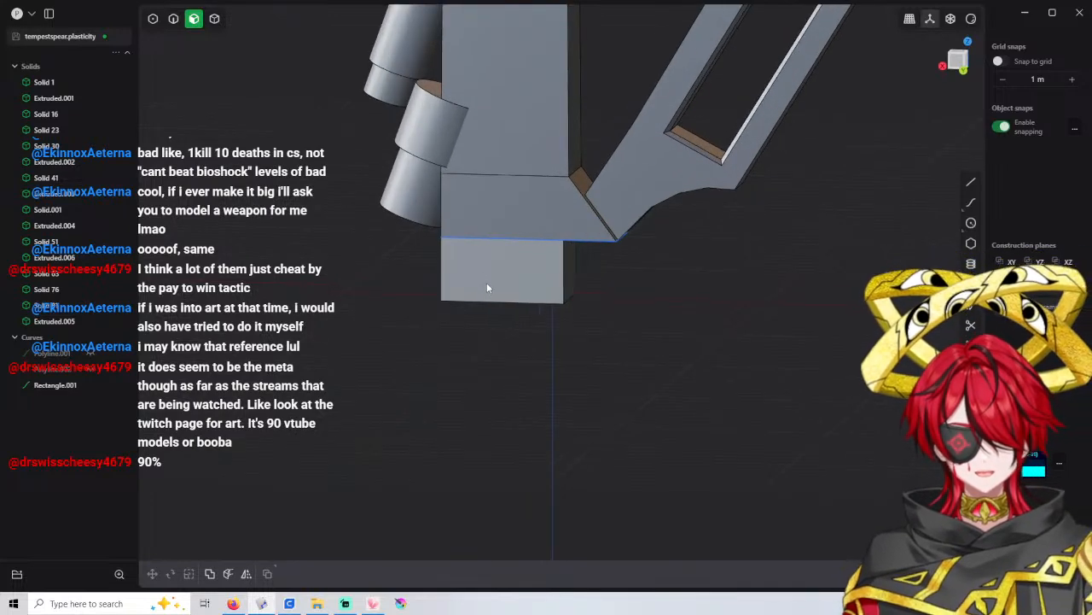
scroll(487, 283, "down", 2)
middle_click_drag(487, 284, 513, 214, "shift")
scroll(410, 217, "down", 3)
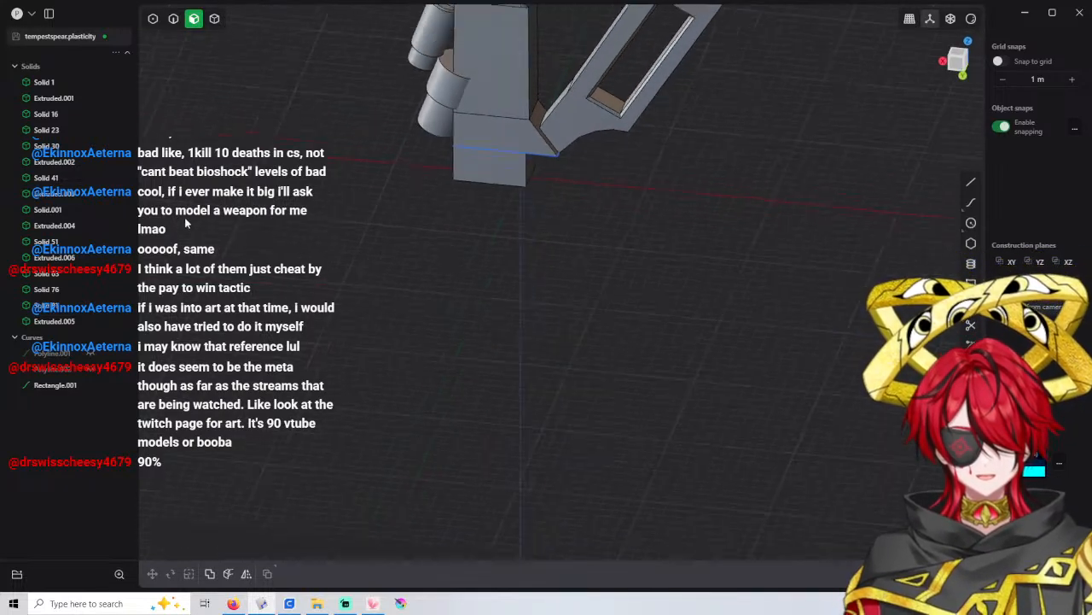
scroll(185, 222, "down", 3)
Delete all the curves, Polyline.001 through Rectangle.001
left_click(52, 353)
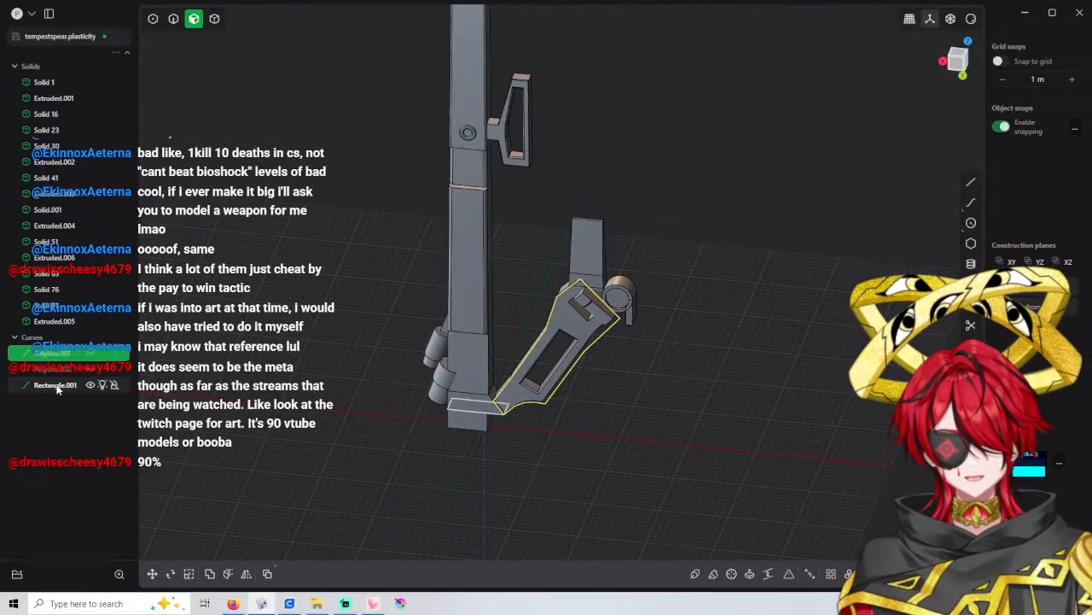
left_click(57, 385, "shift")
key("Delete")
Move all the solids, from Solid 1 through Extruded.005, up 50 m along the Z axis
left_click(45, 82)
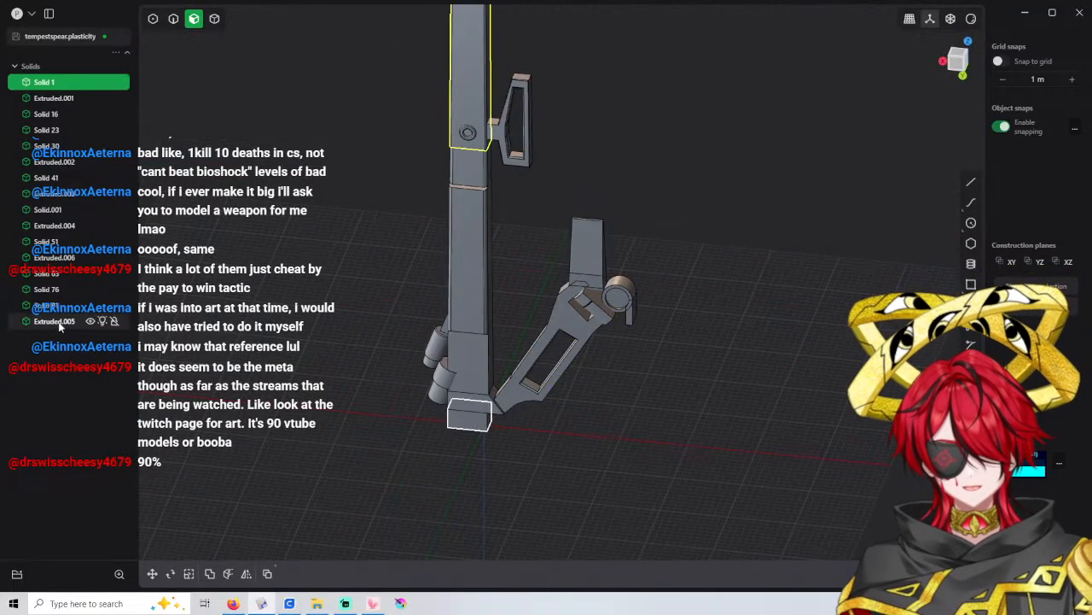
left_click(54, 321, "shift")
middle_click_drag(361, 307, 500, 334)
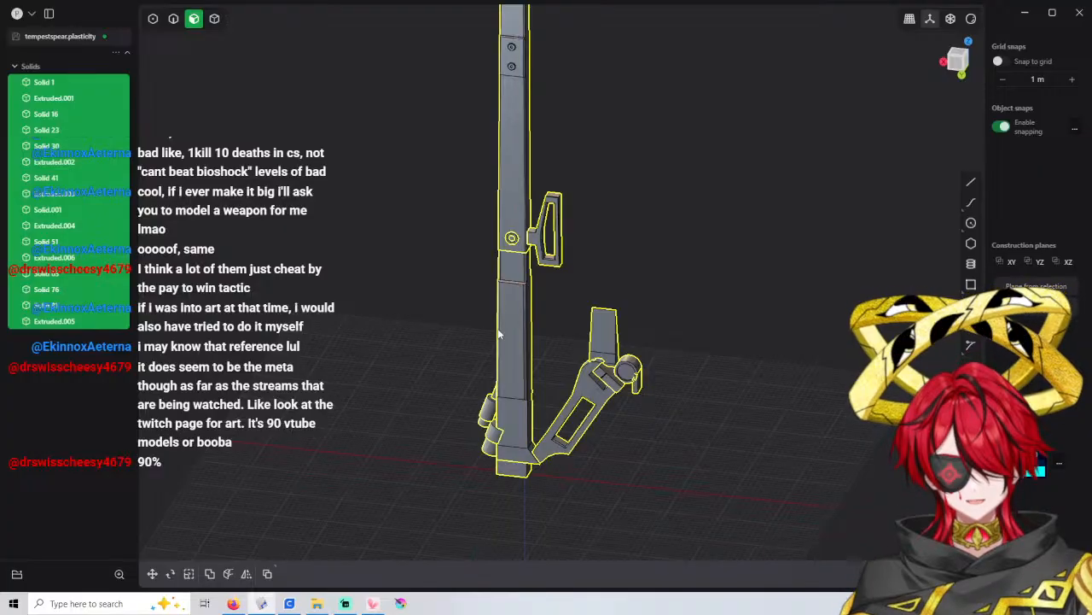
key("g")
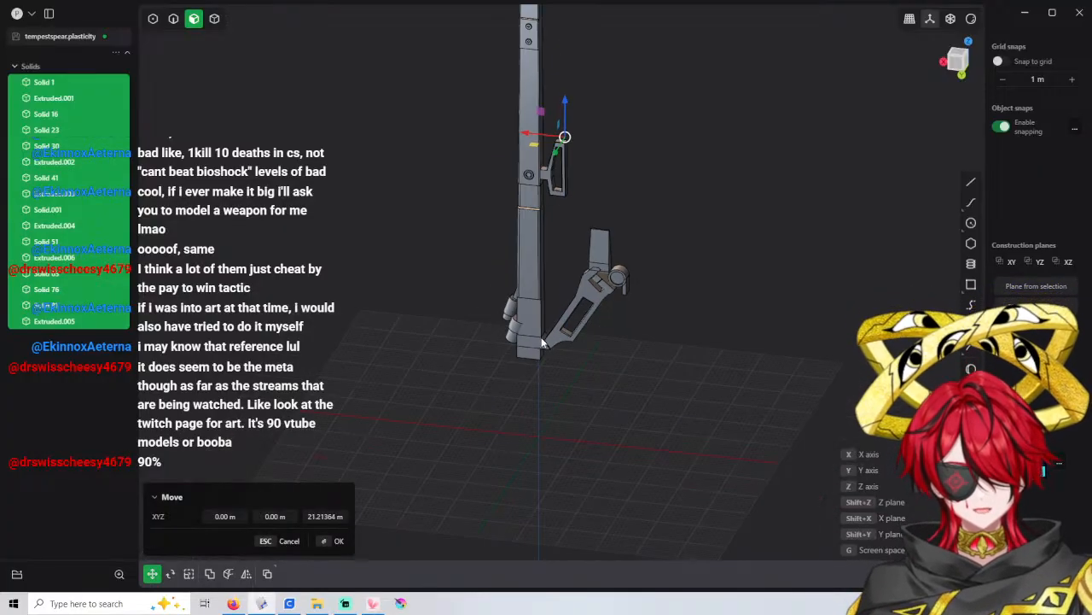
scroll(542, 342, "down", 2)
middle_click_drag(542, 342, 523, 429, "shift")
left_click_drag(545, 235, 547, 155)
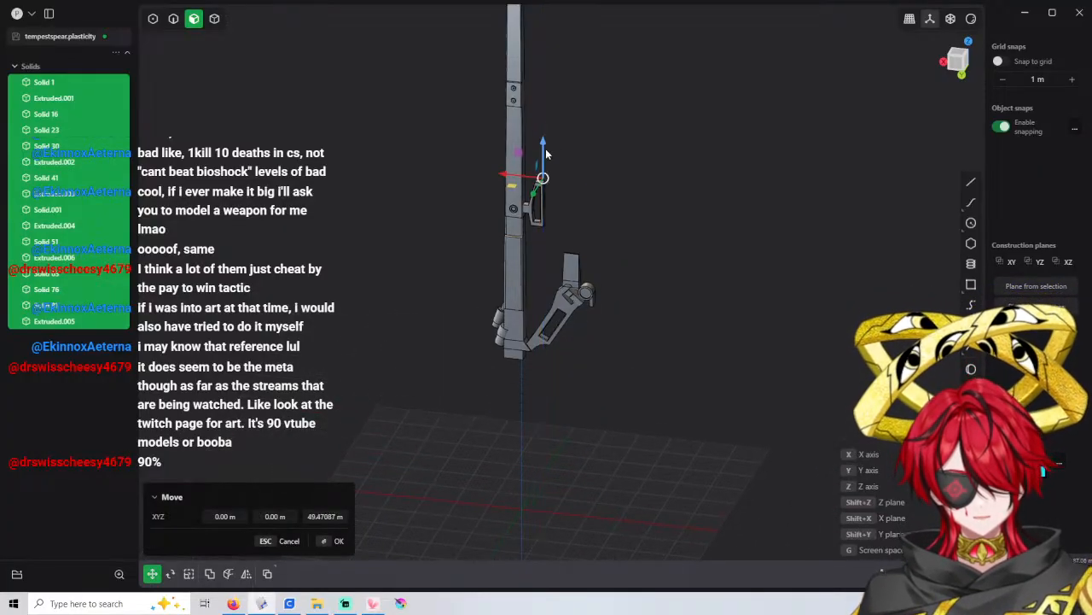
left_click(340, 516)
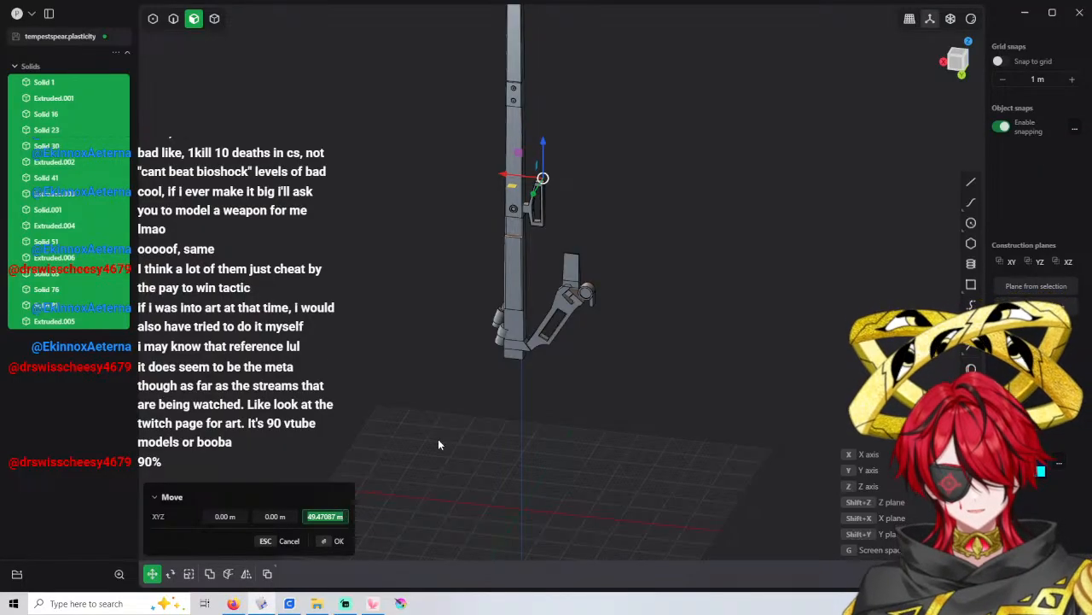
type("50")
key("Return")
key("Return")
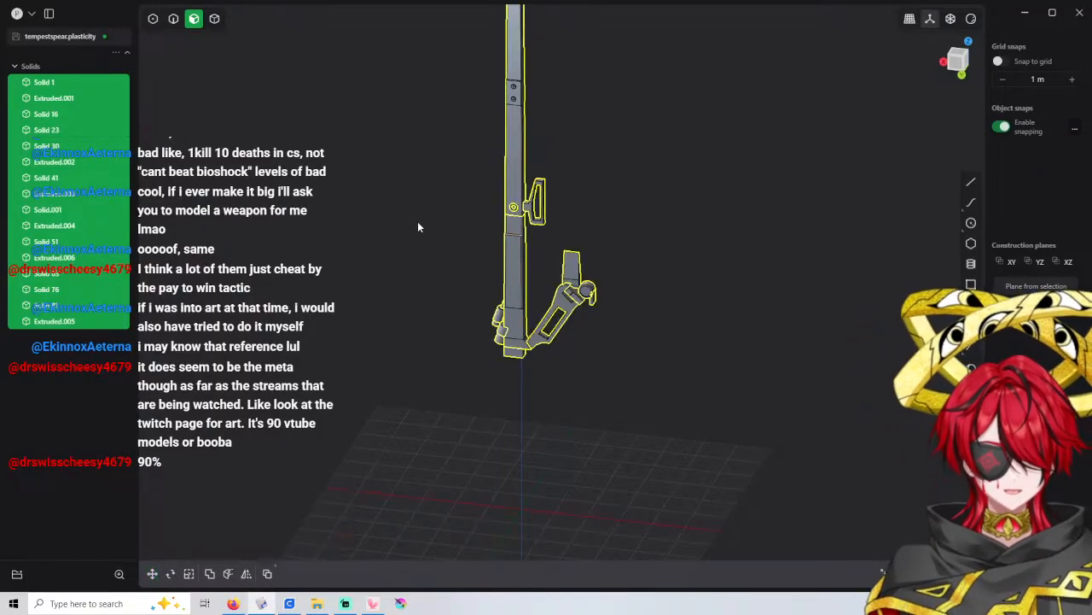
Measure the distance from the shaft's top end down to the origin in the back view using the Line tool
left_click(418, 226)
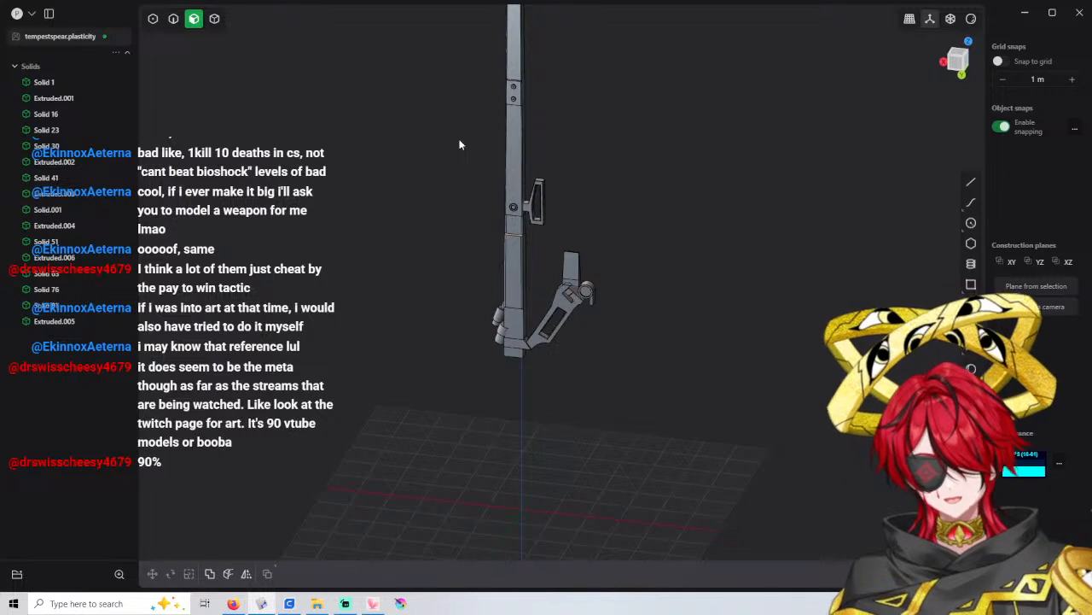
middle_click_drag(571, 239, 594, 211)
scroll(595, 211, "down", 3)
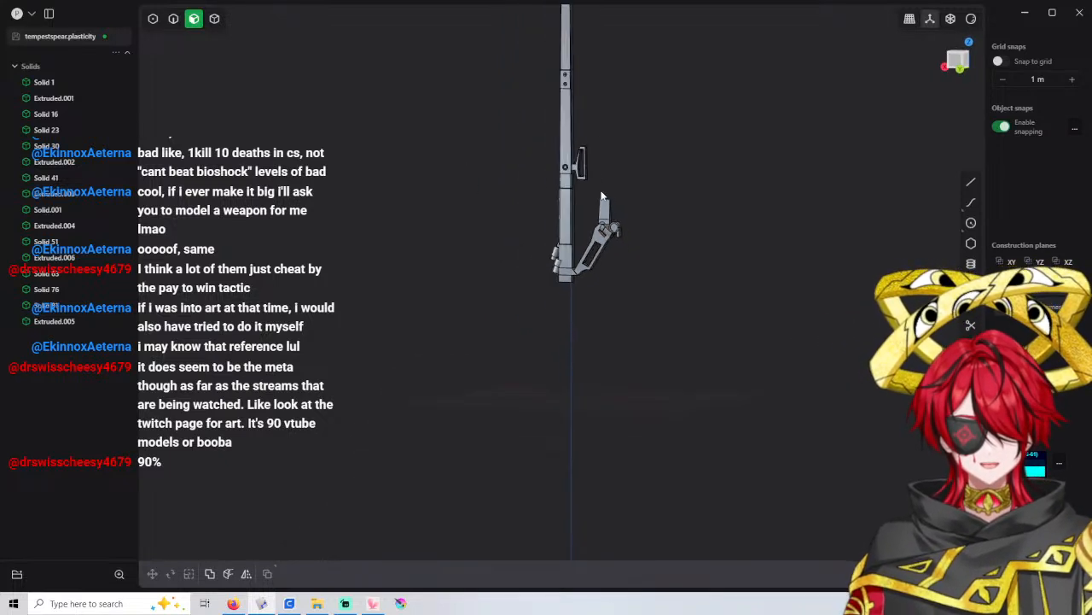
left_click(951, 76)
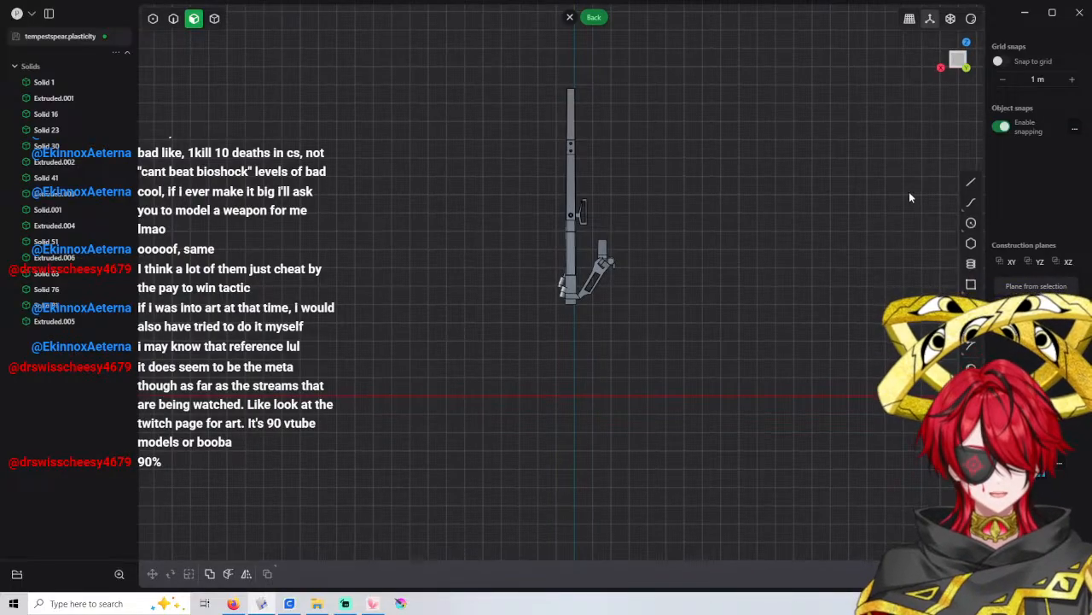
left_click(972, 182)
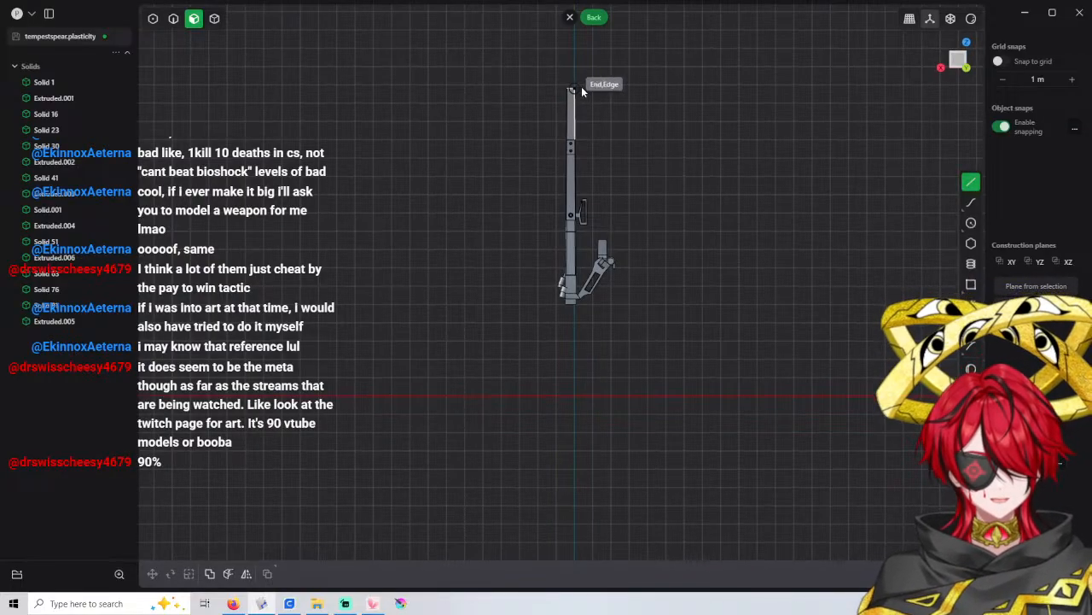
left_click(574, 88)
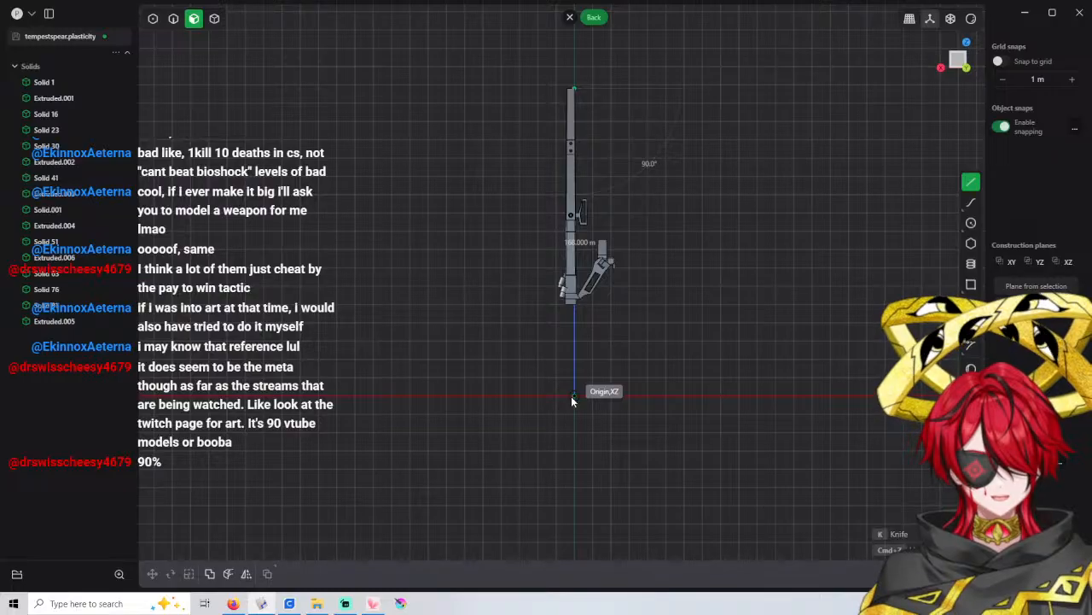
key("Escape")
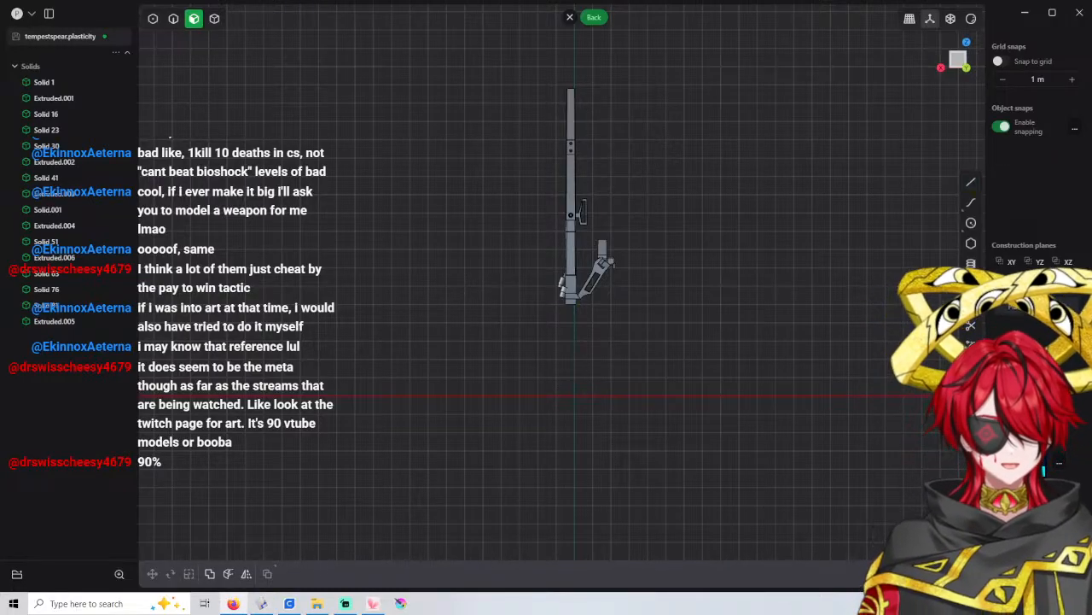
Switch to Firefox and examine the spear's sections and overall proportions against the character in the Ceobe_Skin_2.png reference artwork
left_click_drag(1016, 0, 830, 105)
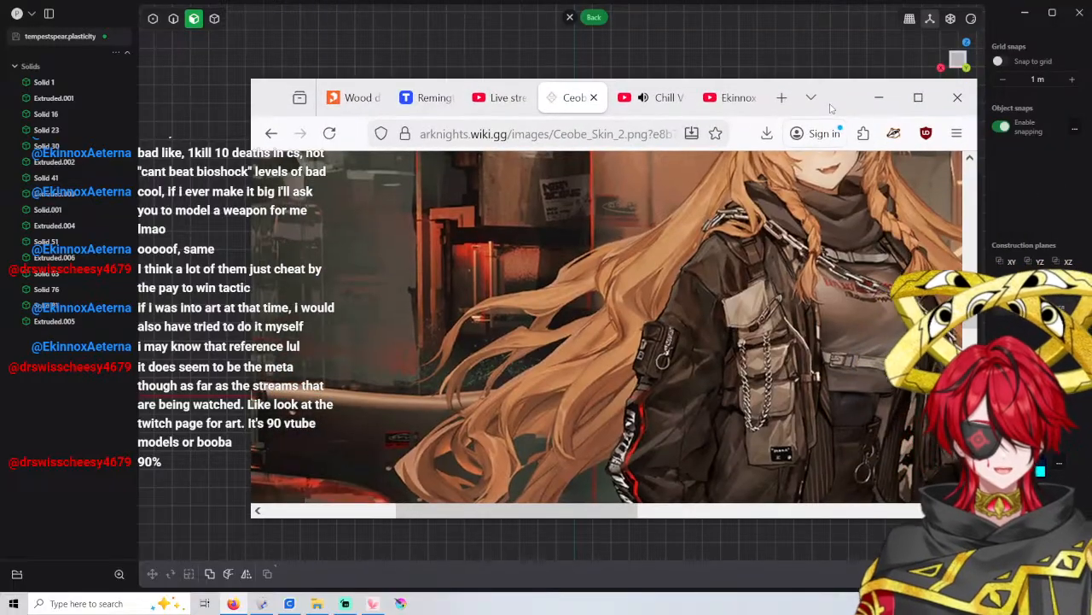
left_click(919, 98)
scroll(805, 177, "down", 5)
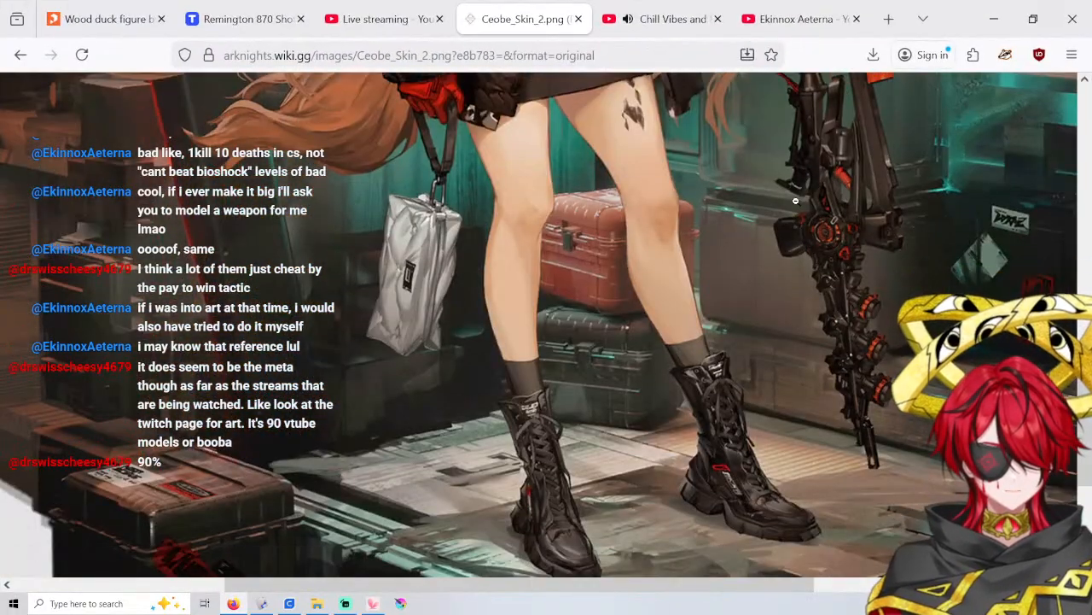
scroll(869, 468, "up", 10)
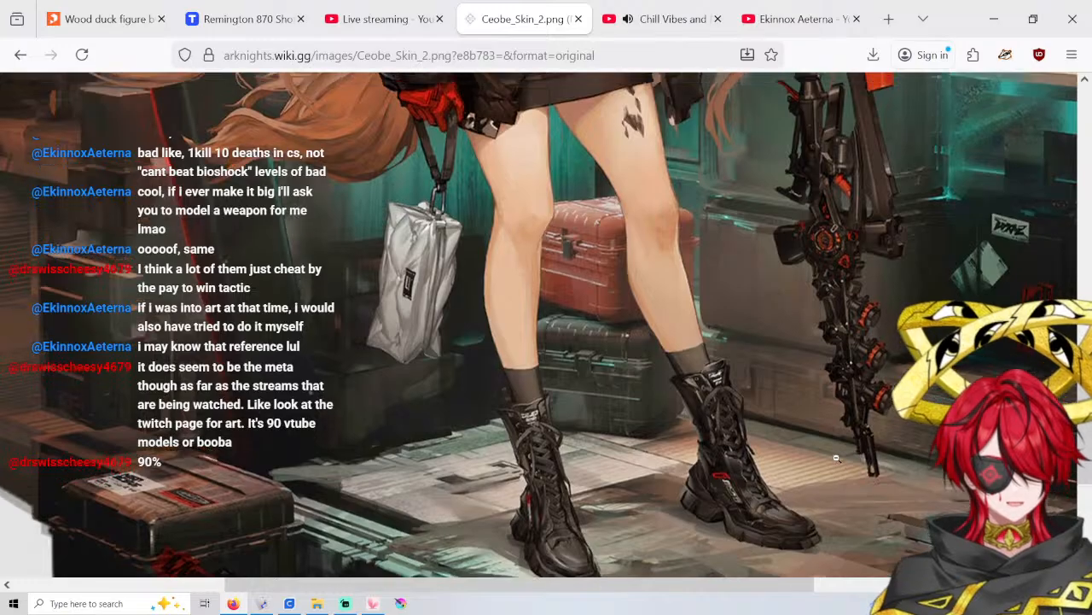
scroll(787, 401, "down", 5)
scroll(787, 401, "down", 2)
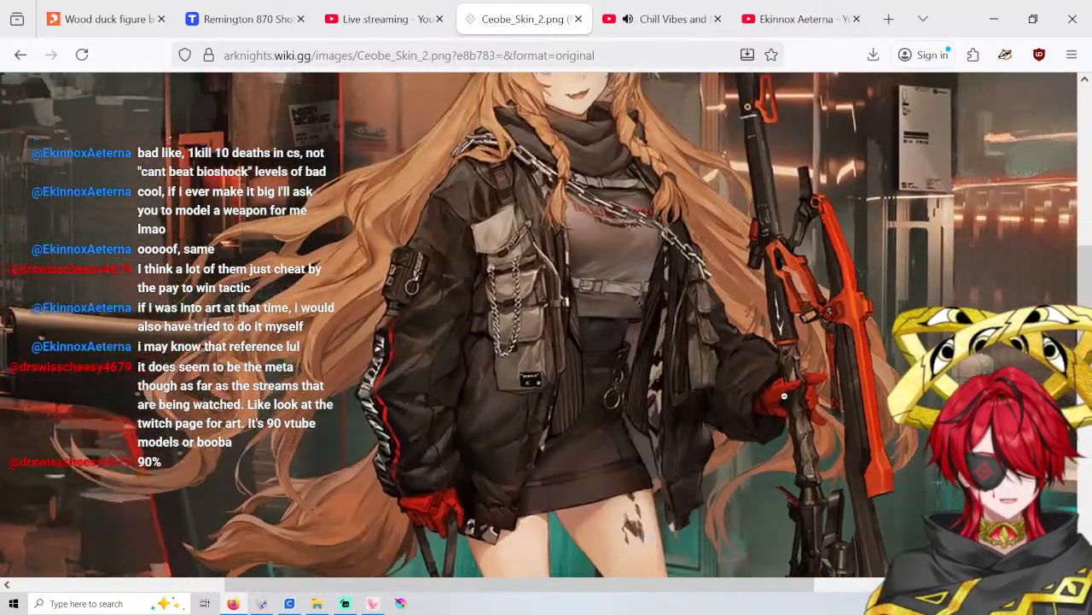
scroll(775, 377, "up", 6)
scroll(719, 325, "down", 5)
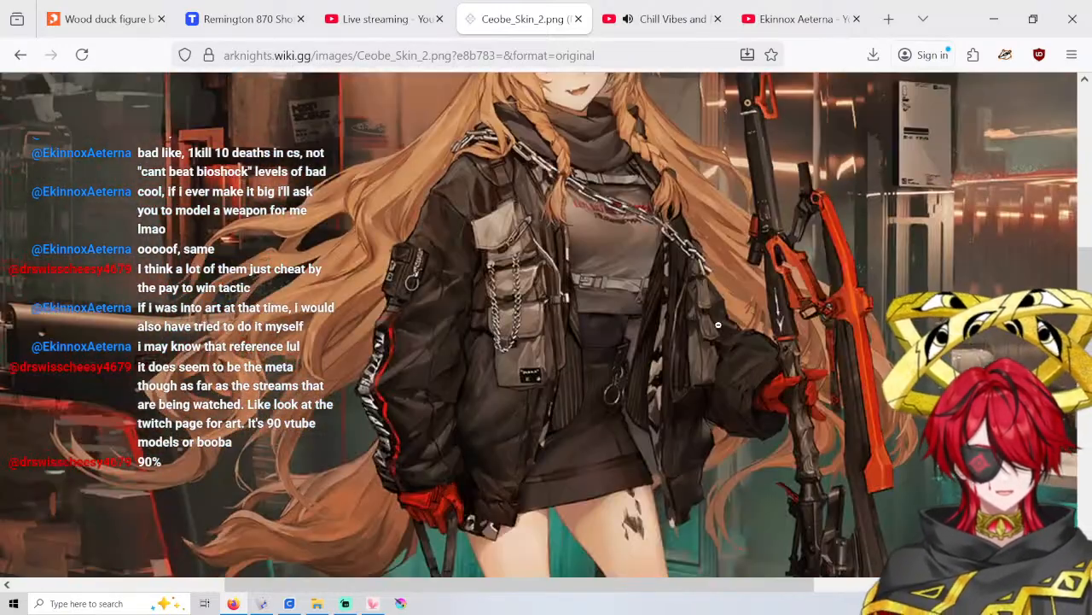
scroll(719, 325, "up", 5)
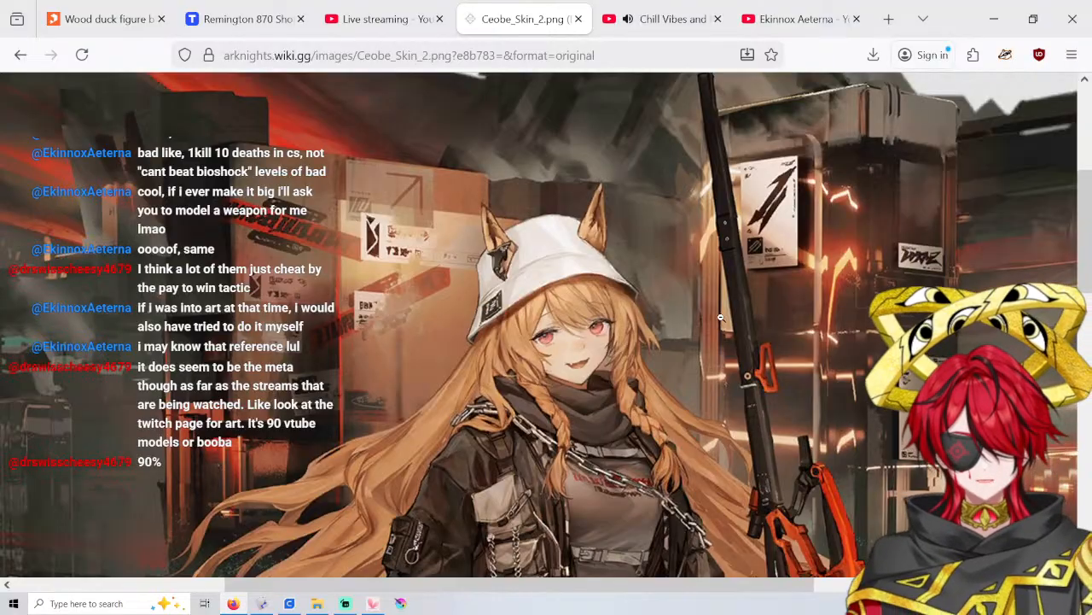
scroll(721, 318, "down", 5)
scroll(772, 322, "down", 3)
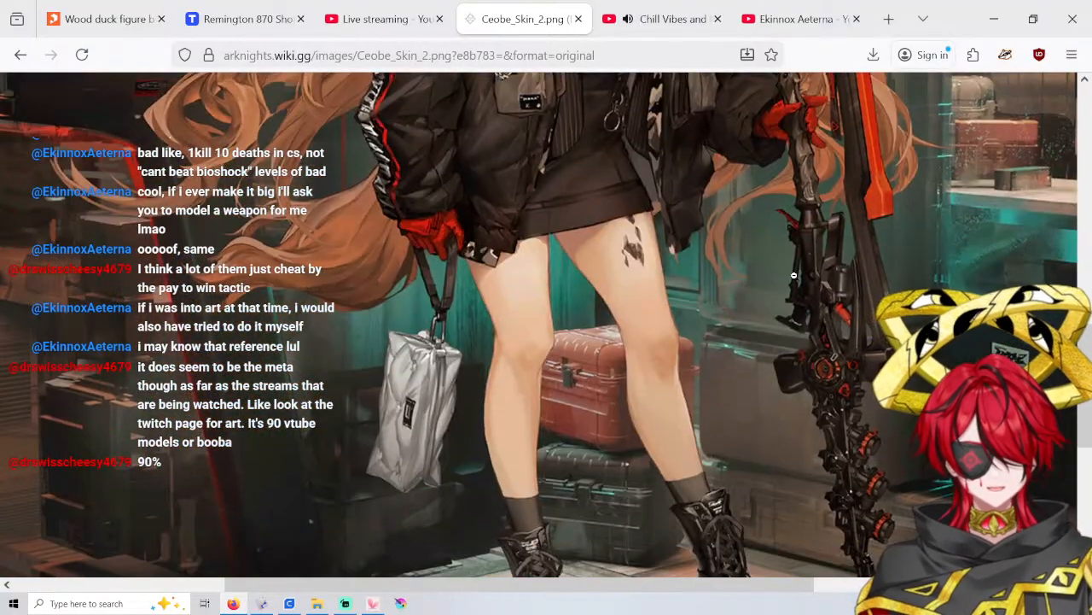
scroll(794, 275, "up", 3)
scroll(794, 275, "down", 3)
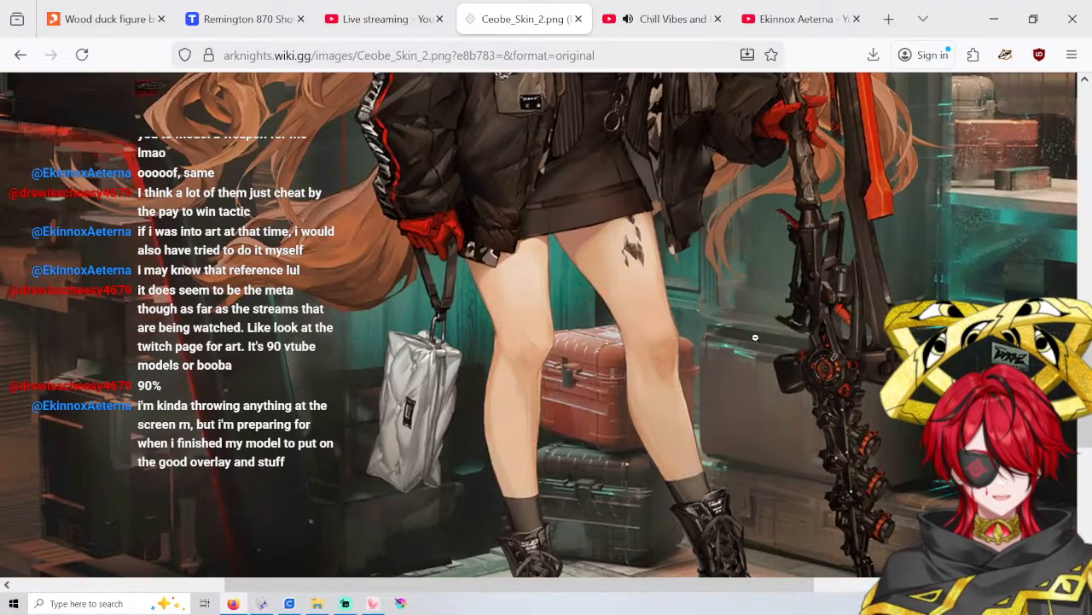
scroll(756, 338, "up", 5)
scroll(760, 333, "up", 5)
scroll(764, 327, "down", 5)
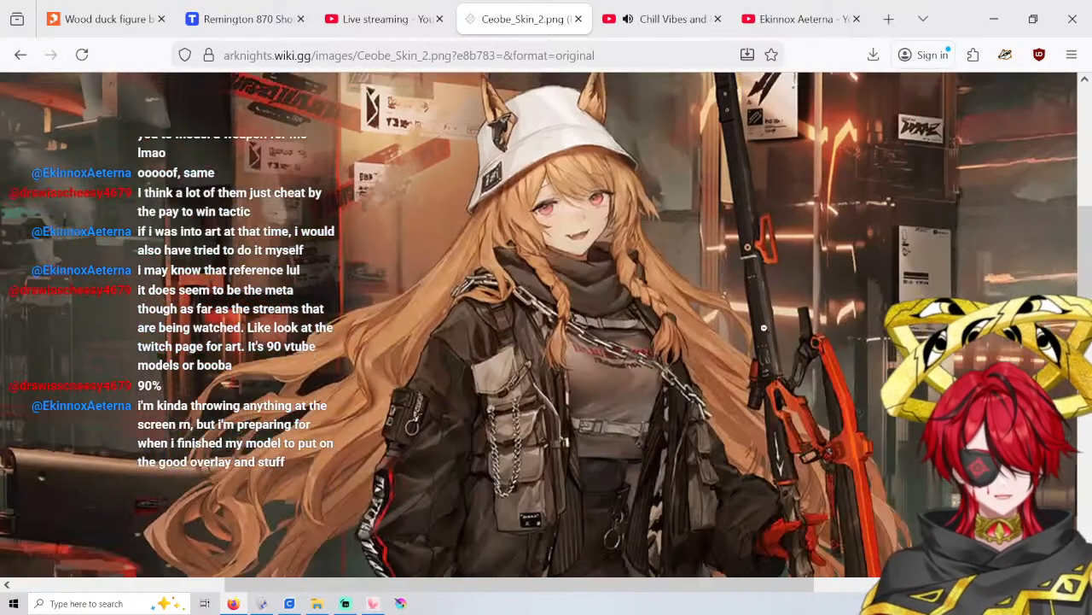
left_click(994, 19)
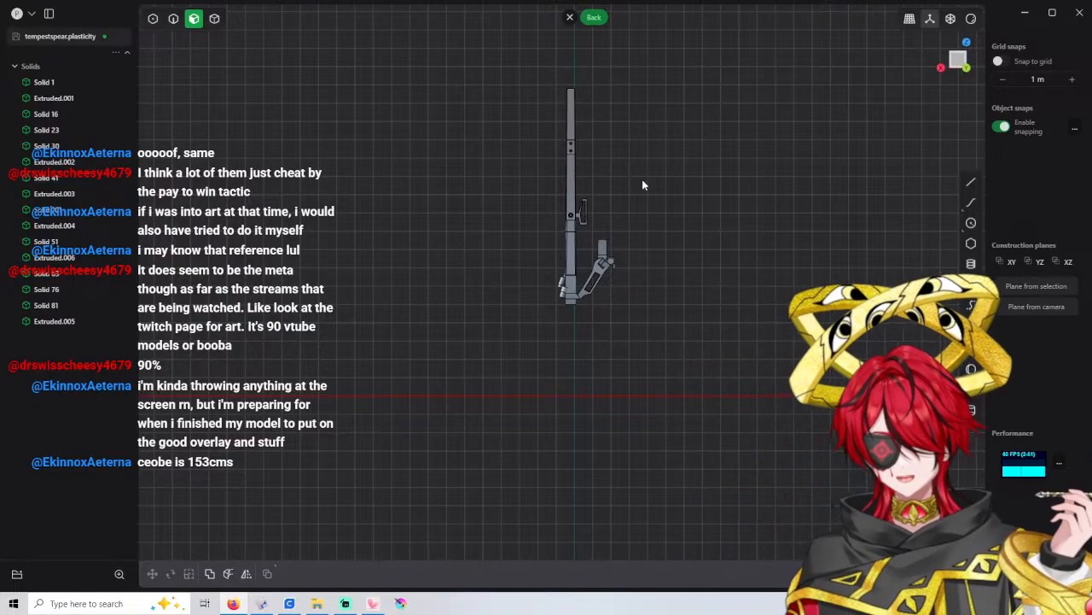
Examine the modelled spear from the shaft's top end down to the lower block and angled arm
scroll(582, 184, "up", 5)
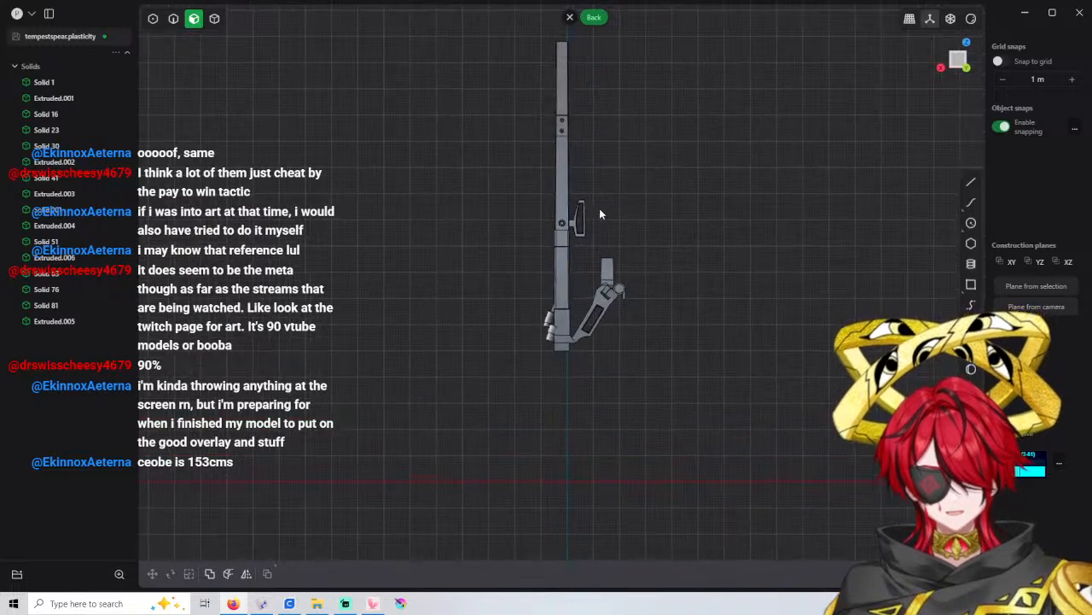
scroll(594, 216, "up", 3)
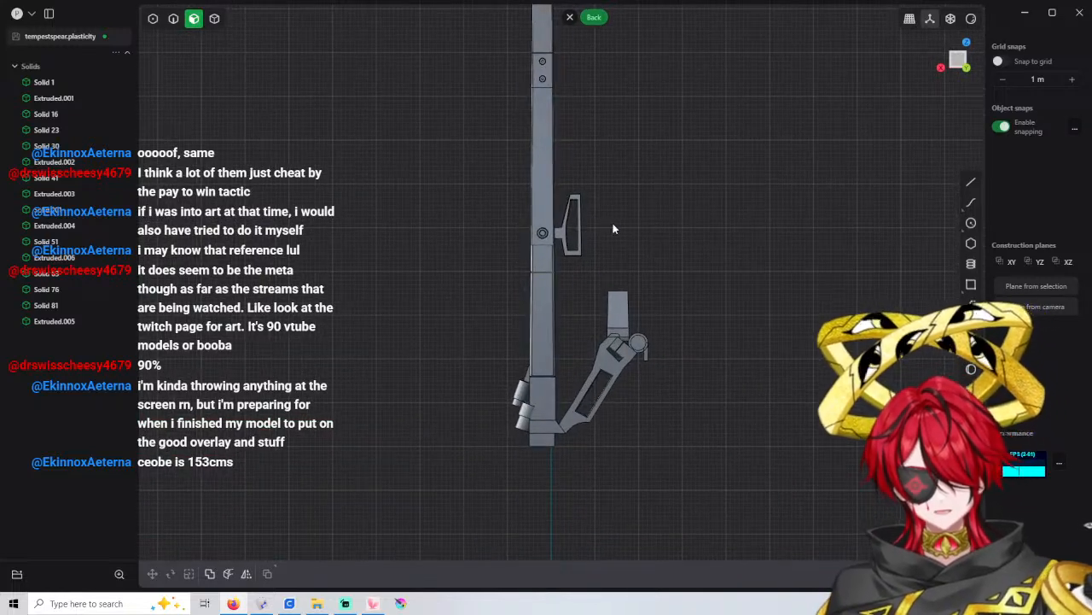
middle_click_drag(613, 229, 637, 304)
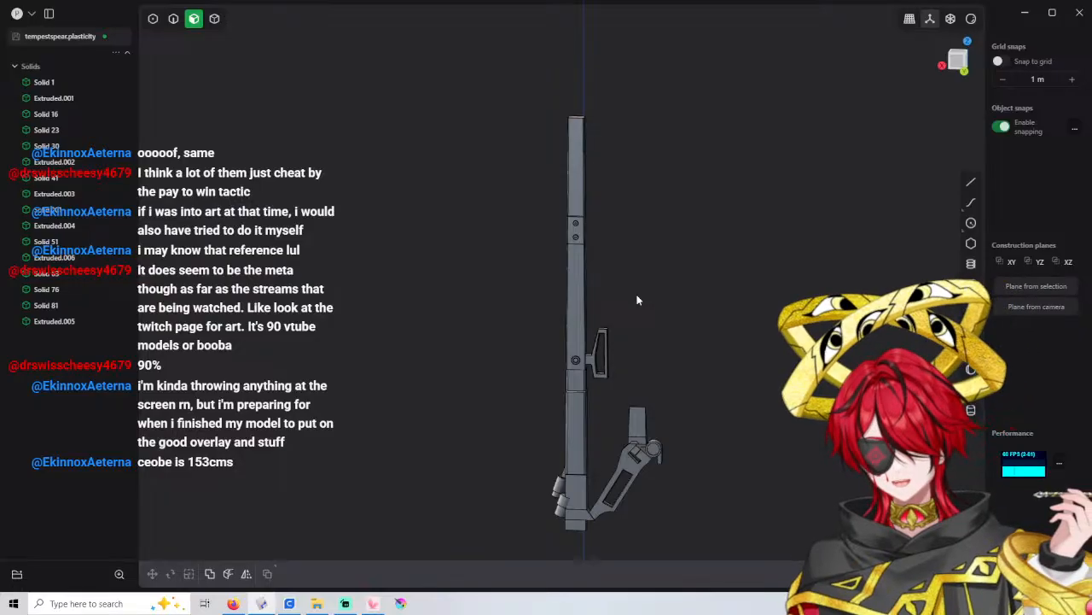
mouse_move(614, 242)
middle_mouse_down()
mouse_move(623, 265)
mouse_move(641, 195)
mouse_move(673, 245)
mouse_move(646, 317)
mouse_move(603, 307)
mouse_move(621, 243)
middle_mouse_up()
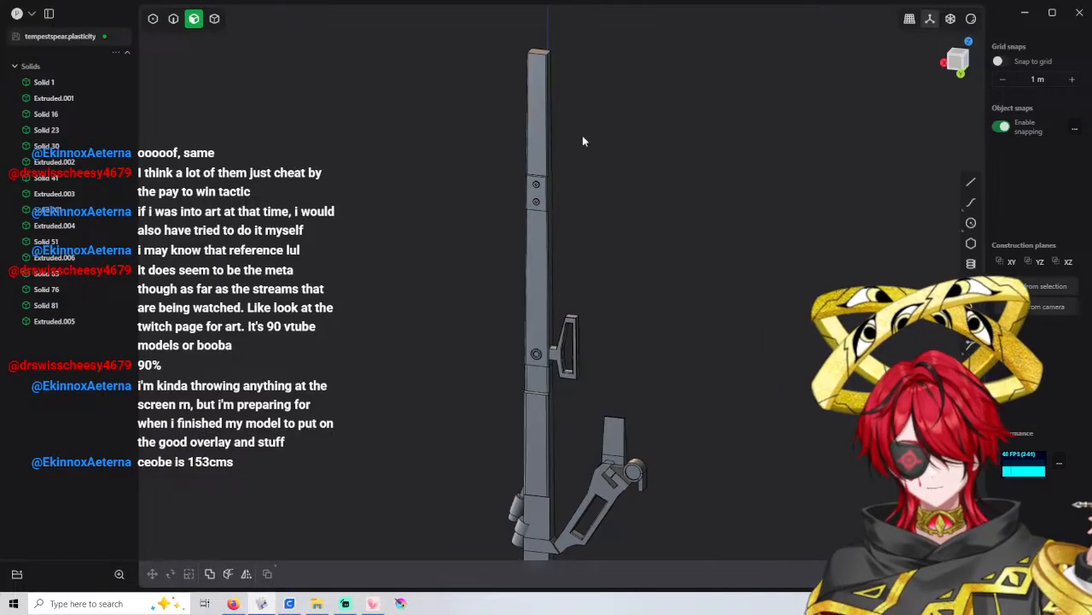
scroll(577, 137, "up", 2)
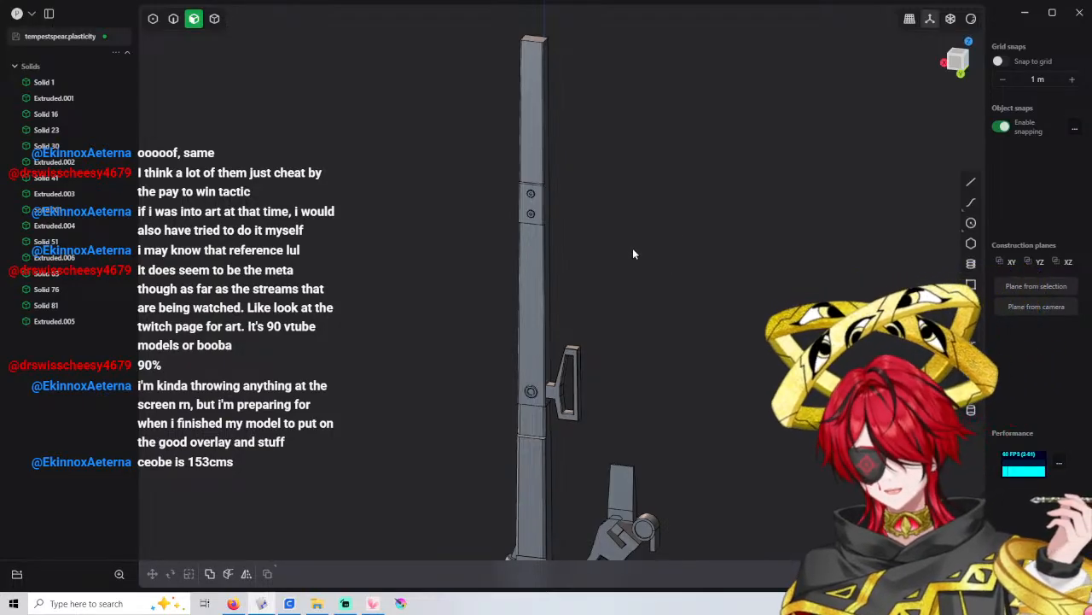
middle_click_drag(633, 251, 517, 234)
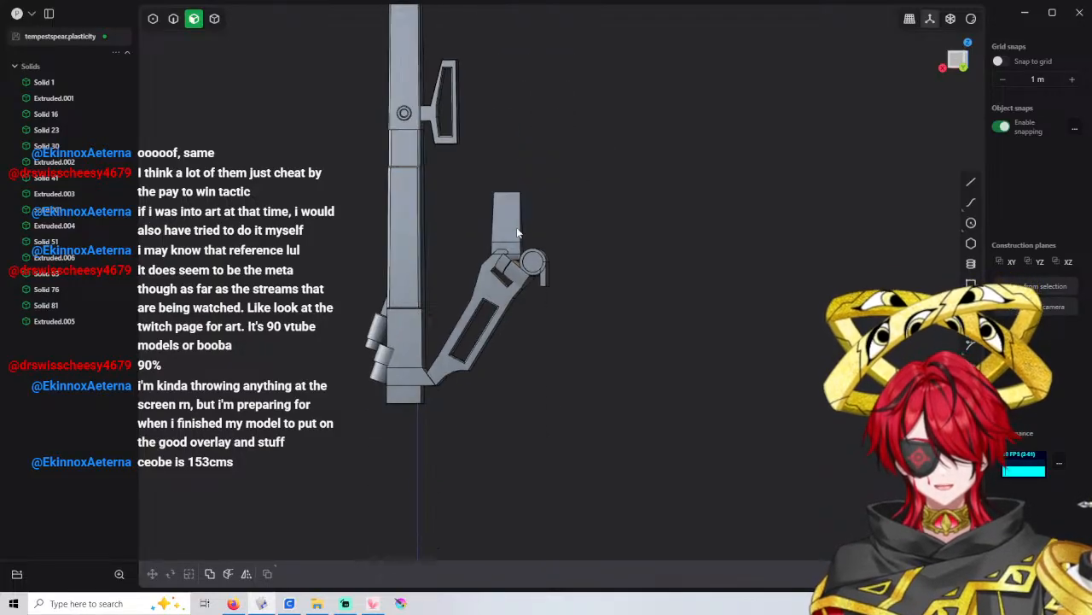
Draw a vertical reference line about 154 m long down from the shaft's top end in the back view, and delete it
left_click(967, 70)
scroll(588, 356, "down", 4)
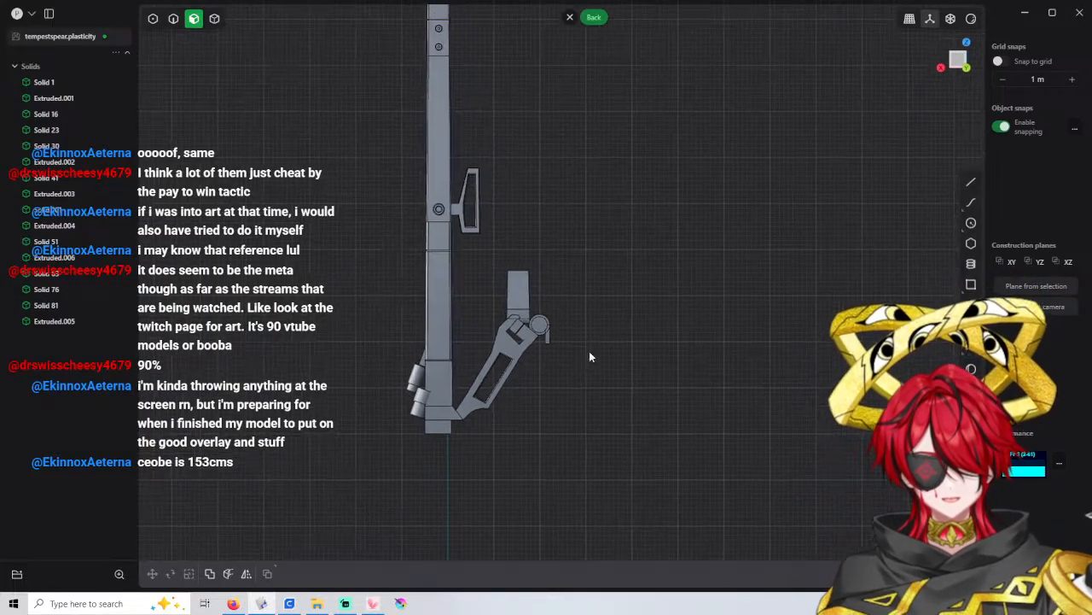
left_click(971, 182)
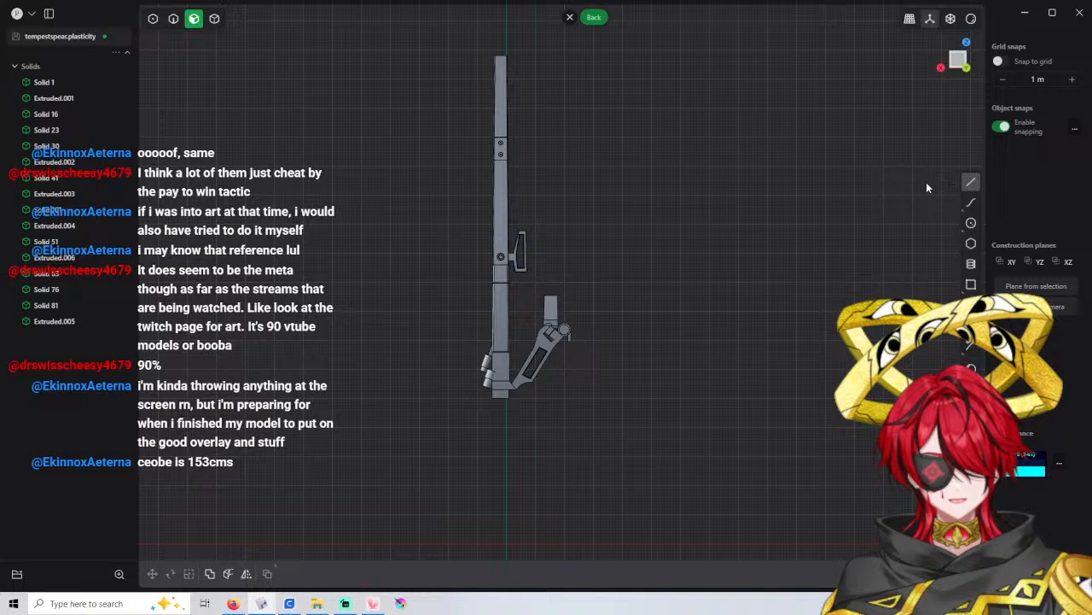
left_click(504, 56)
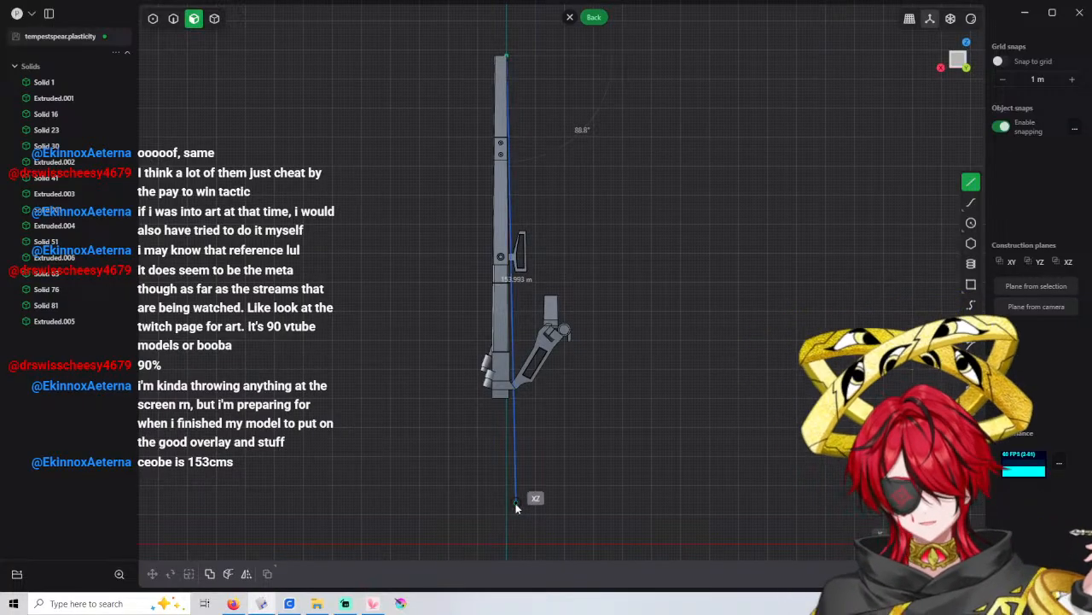
left_click(516, 506)
scroll(512, 501, "down", 2)
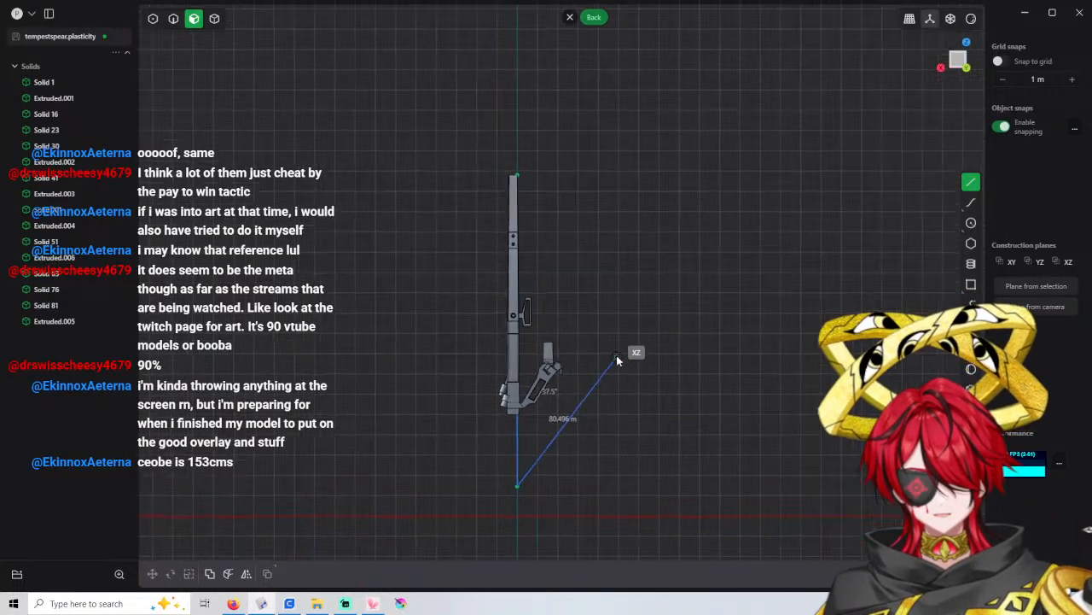
scroll(616, 363, "down", 1)
right_click(612, 386)
middle_click_drag(603, 282, 613, 334, "shift")
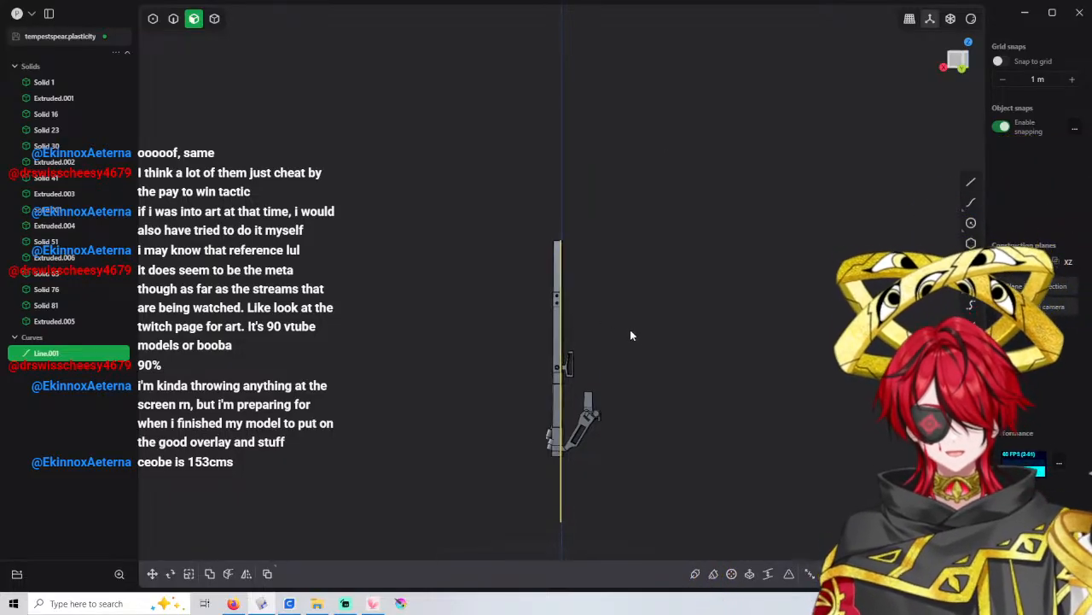
middle_click_drag(629, 333, 630, 203, "shift")
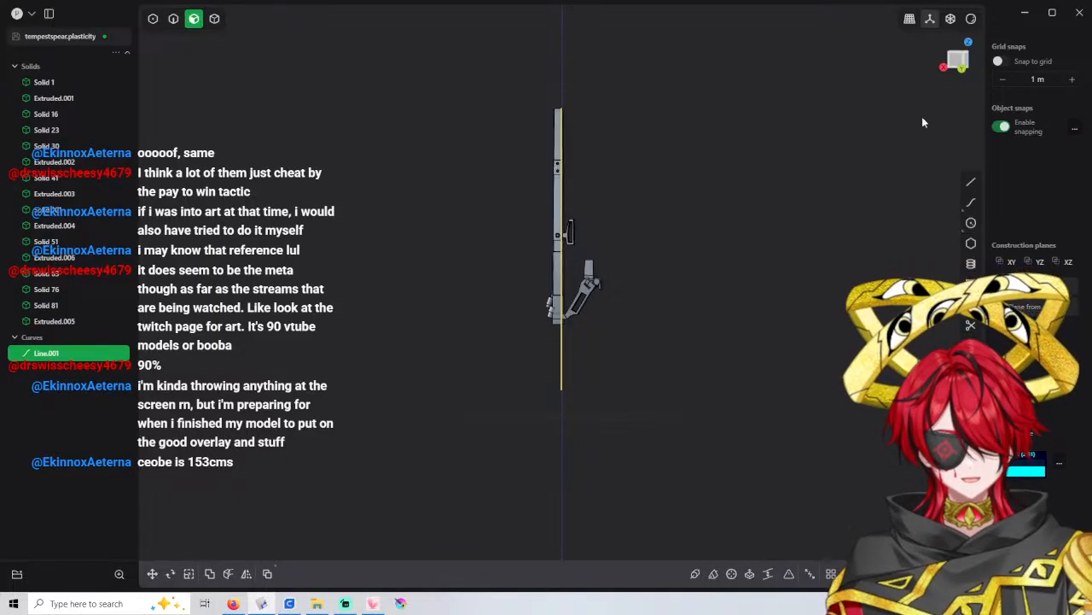
key("Delete")
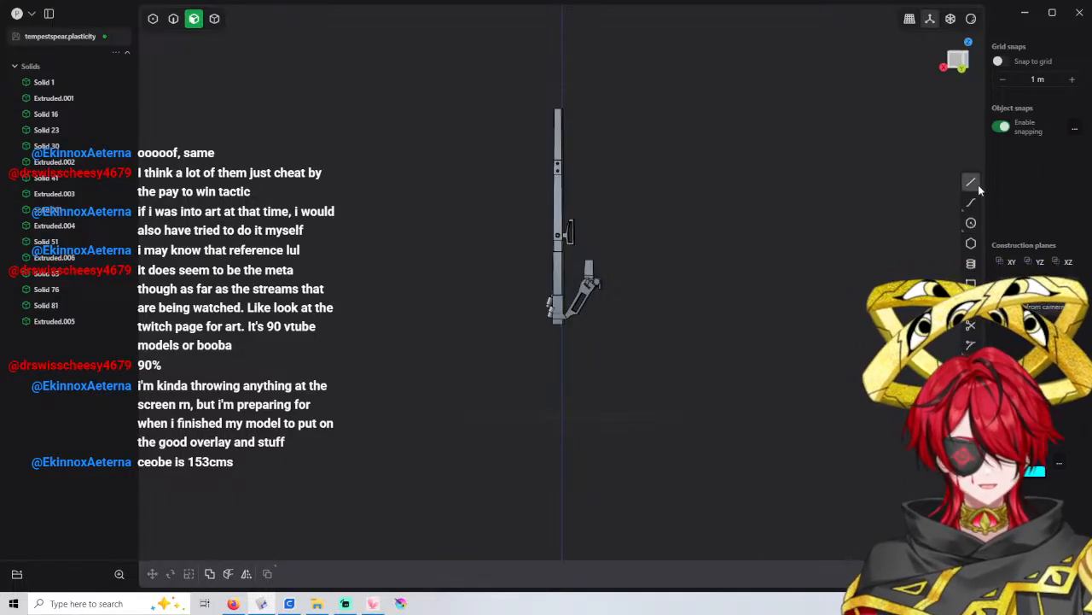
left_click(970, 183)
scroll(616, 177, "up", 2)
left_click(547, 96)
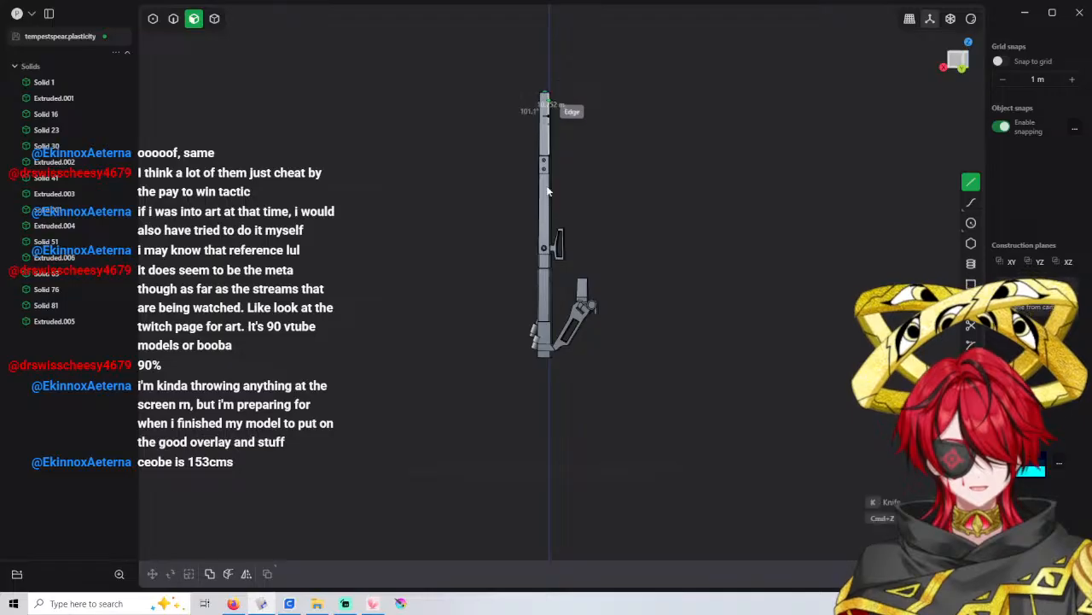
left_click(551, 361)
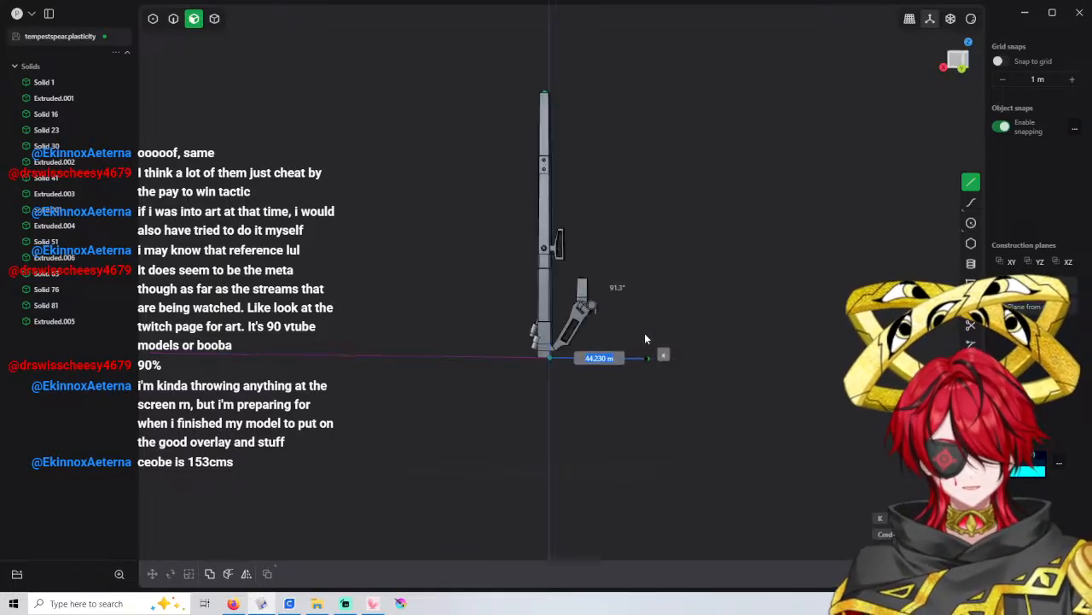
key("Escape")
Measure down the shaft from its top-end height with a vertical trial line beside the spear in the back view
left_click(970, 184)
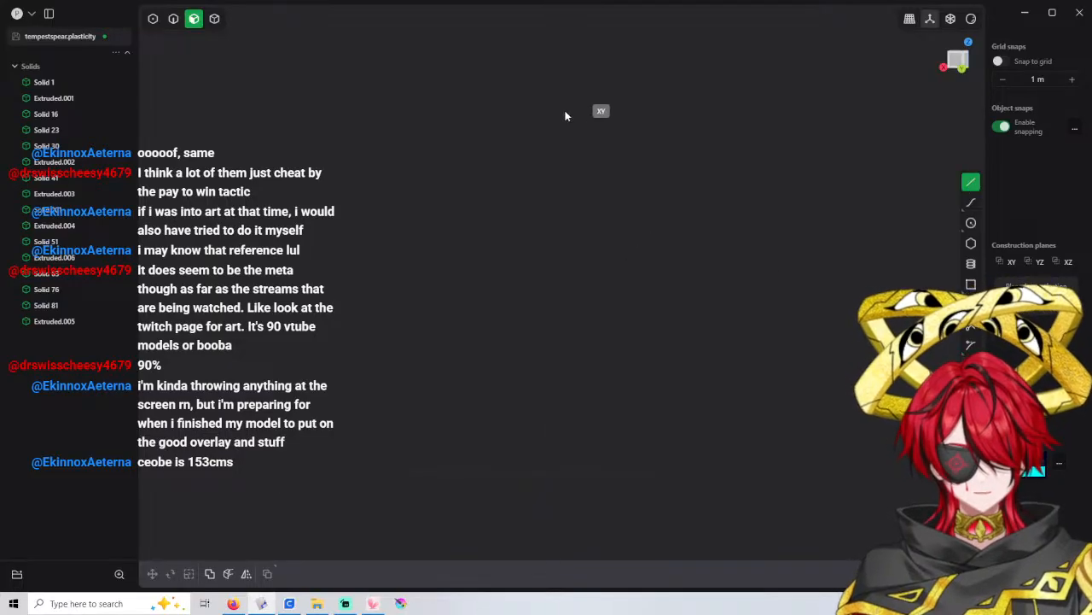
left_click(958, 72)
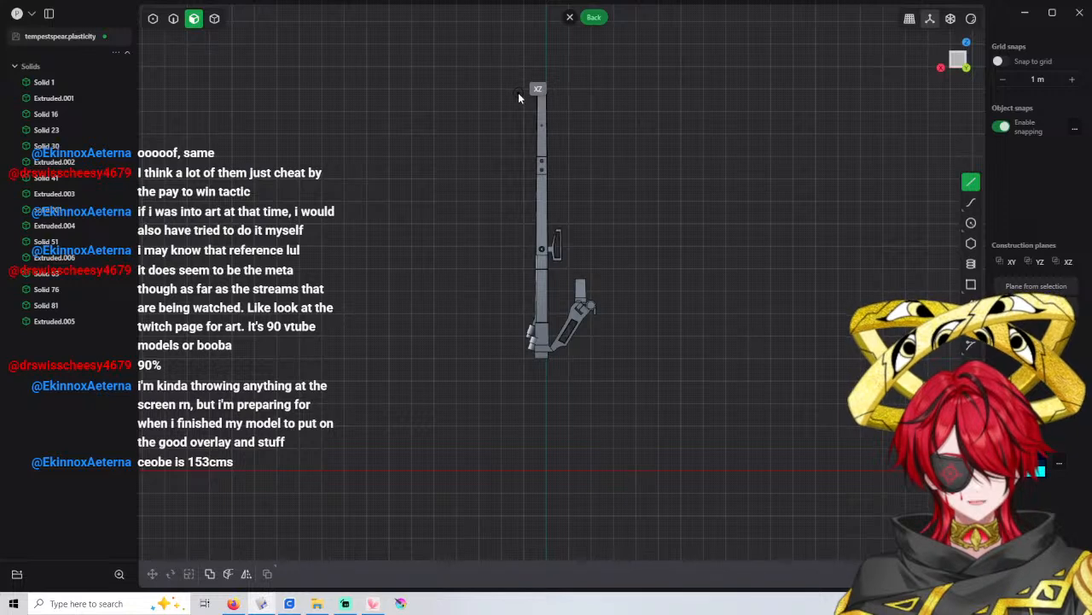
left_click(518, 93)
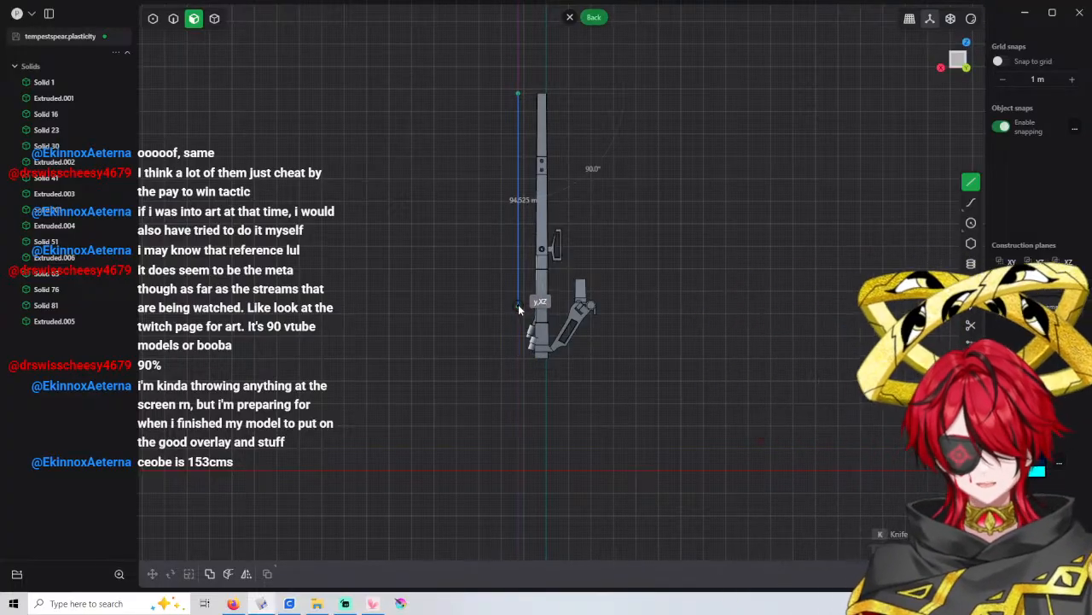
scroll(576, 229, "up", 5)
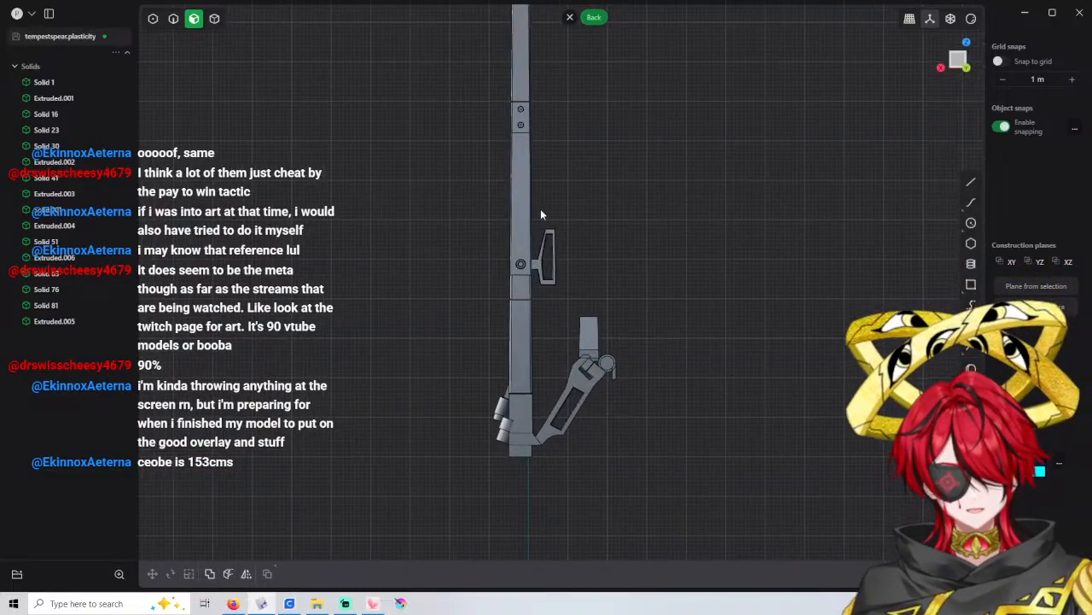
scroll(543, 207, "down", 3)
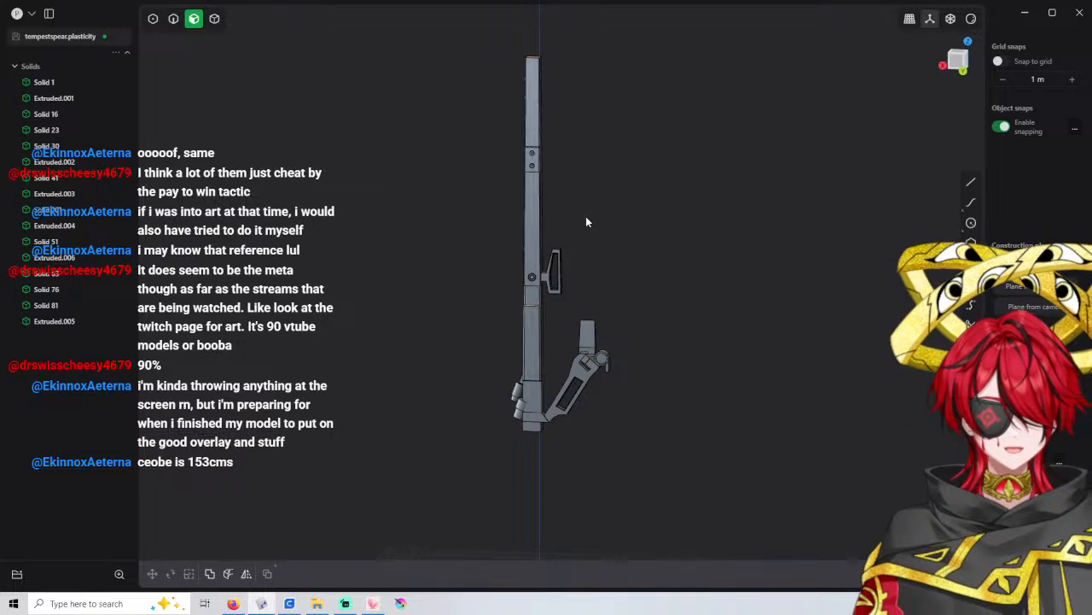
scroll(612, 167, "down", 2)
middle_click_drag(612, 167, 558, 157)
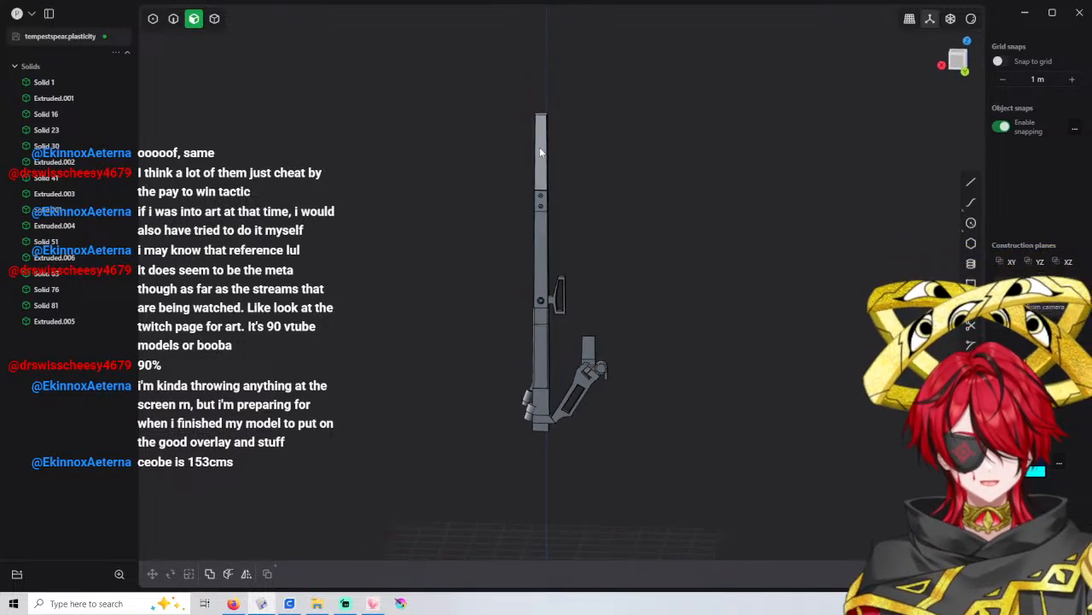
left_click(214, 18)
left_click(538, 153)
scroll(555, 296, "up", 3)
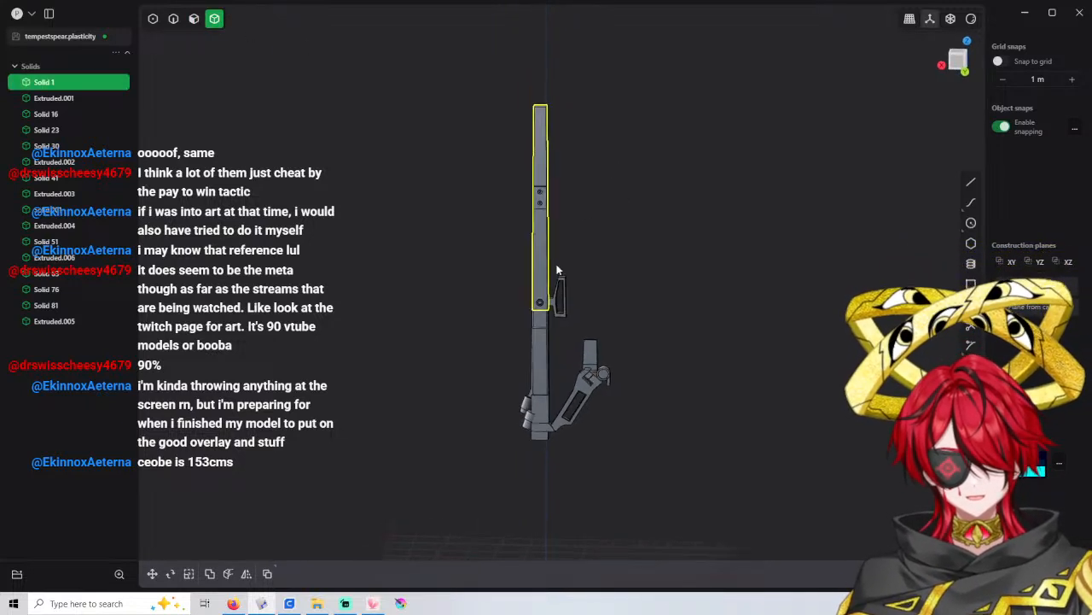
scroll(555, 297, "up", 1)
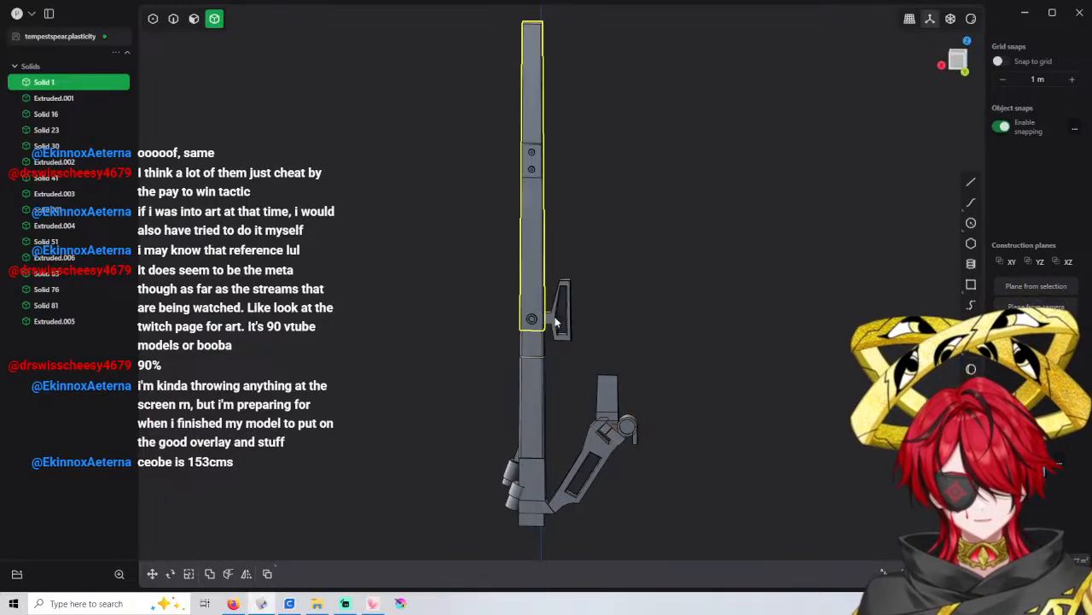
left_click(561, 314)
key("s")
scroll(572, 175, "down", 1)
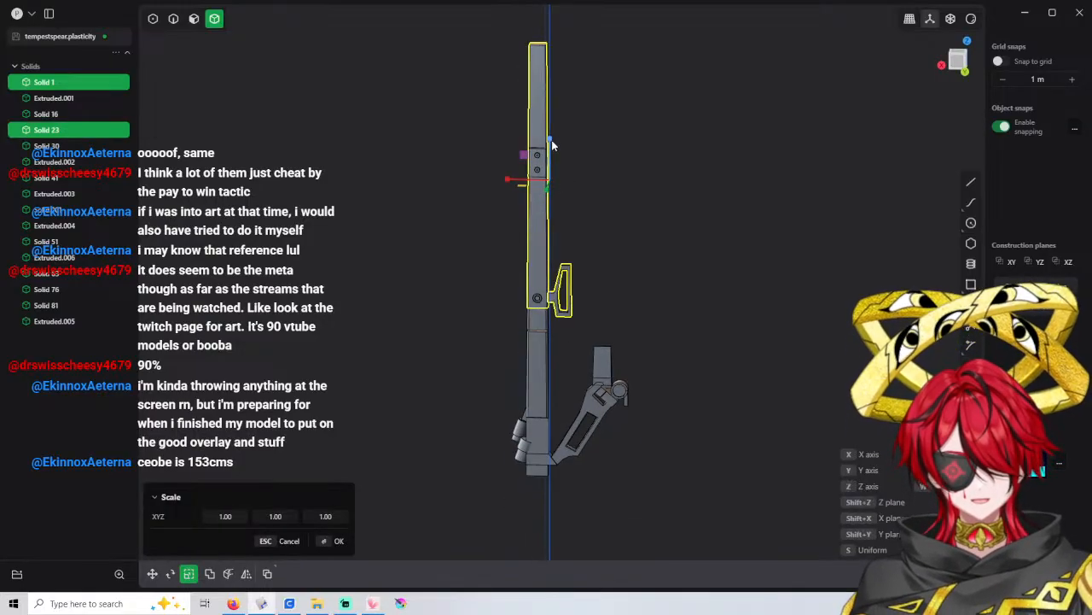
key("Escape")
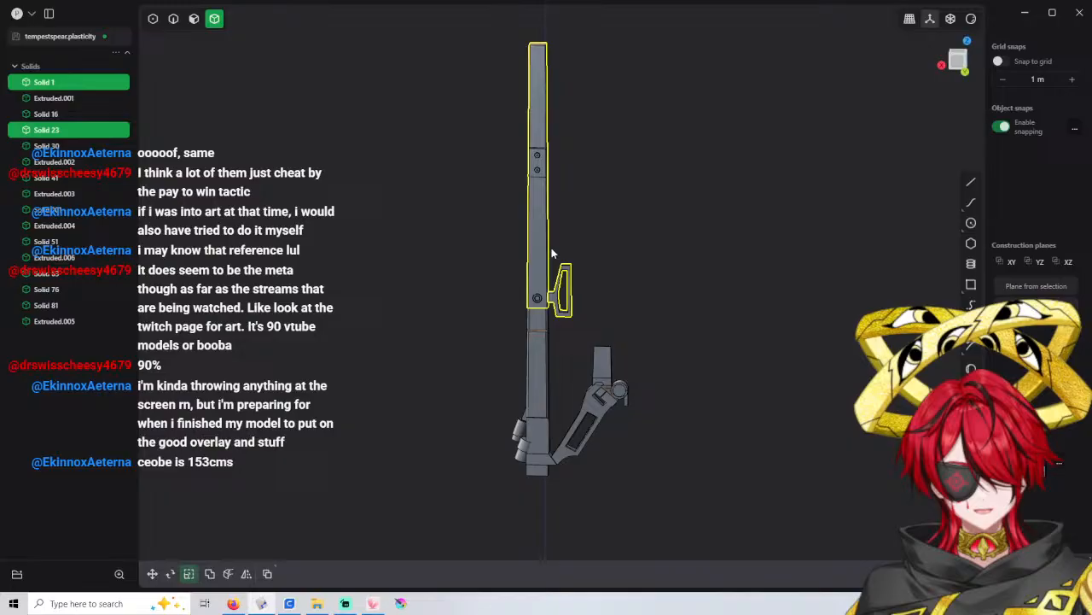
Separate the paired bolts on both sides of the upper shaft's collar from the shaft into their own solids
left_click(620, 258)
scroll(543, 301, "up", 4)
left_click(543, 299)
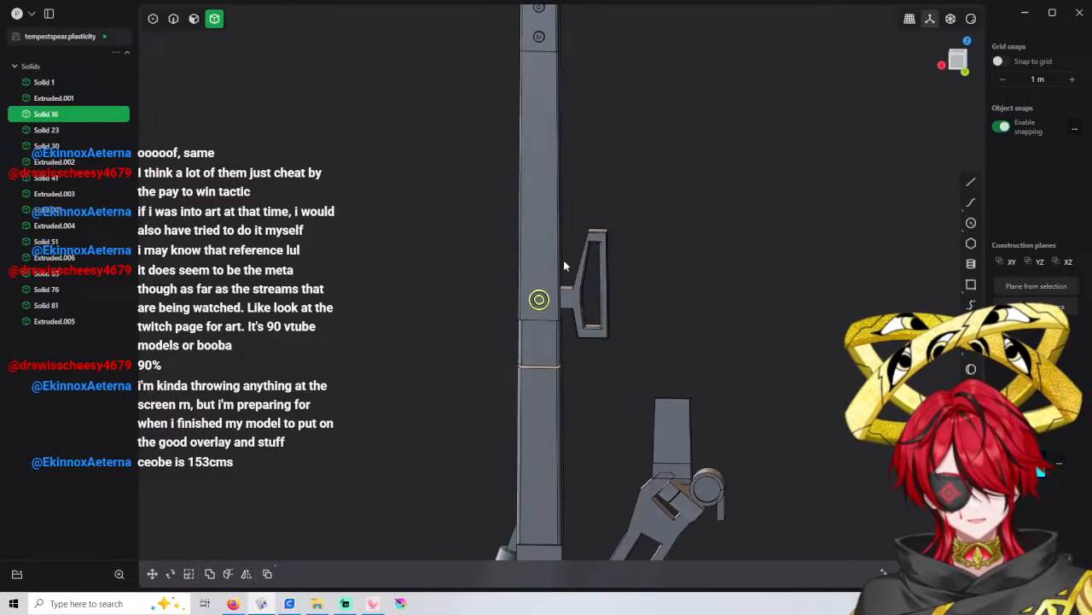
middle_click_drag(563, 259, 546, 150)
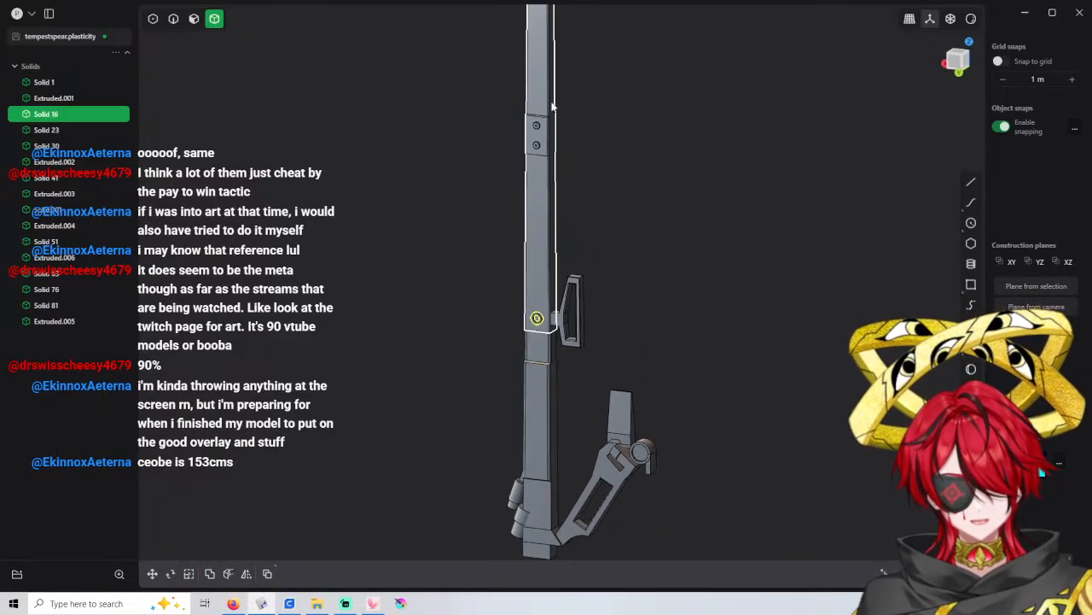
left_click(549, 169)
scroll(537, 137, "up", 4)
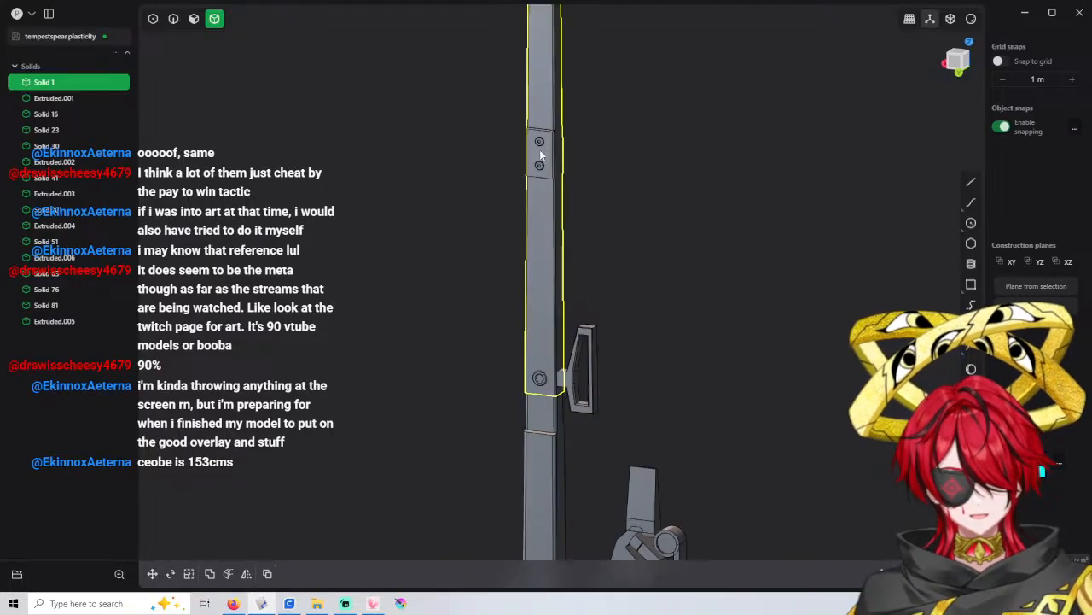
key("c")
key("Return")
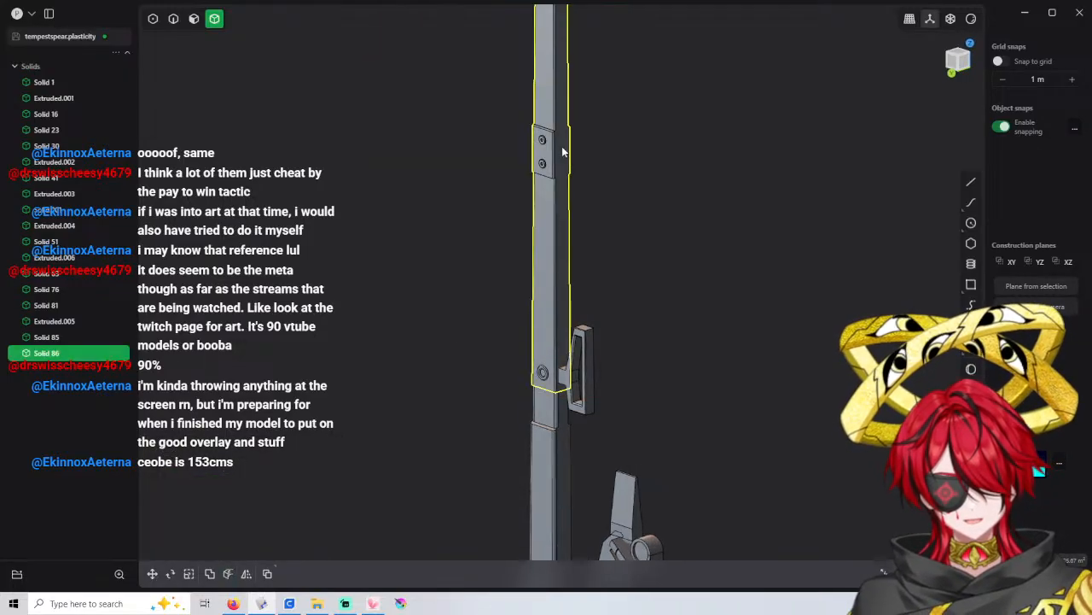
left_click(565, 149)
middle_click_drag(563, 151, 473, 160)
key("c")
left_click(587, 145)
key("Return")
left_click(587, 164)
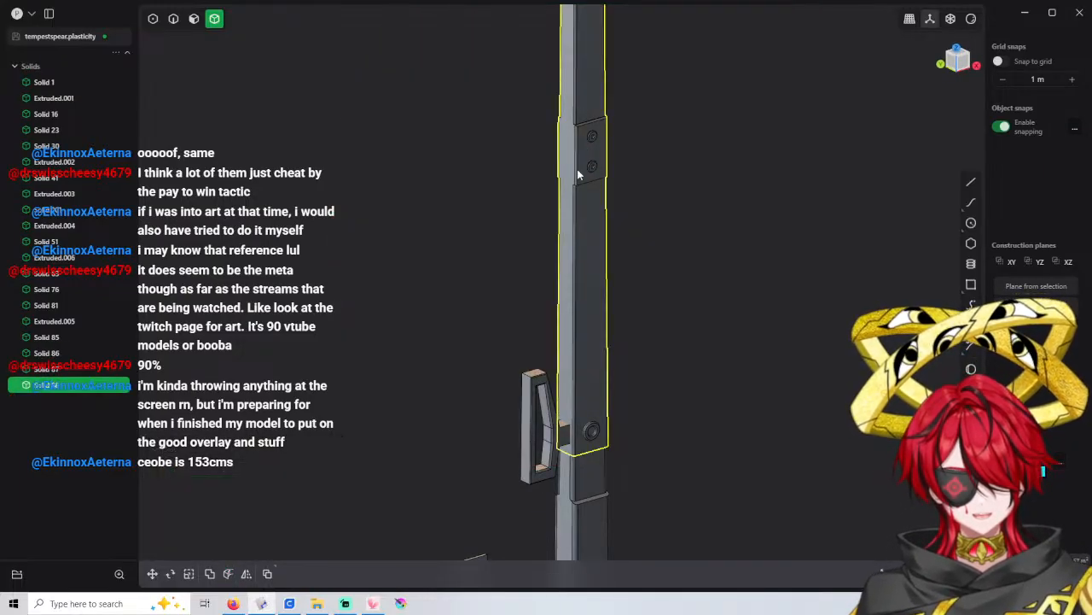
Scale the upper shaft solid to 0.80 along the Z axis
middle_click_drag(578, 172, 642, 214)
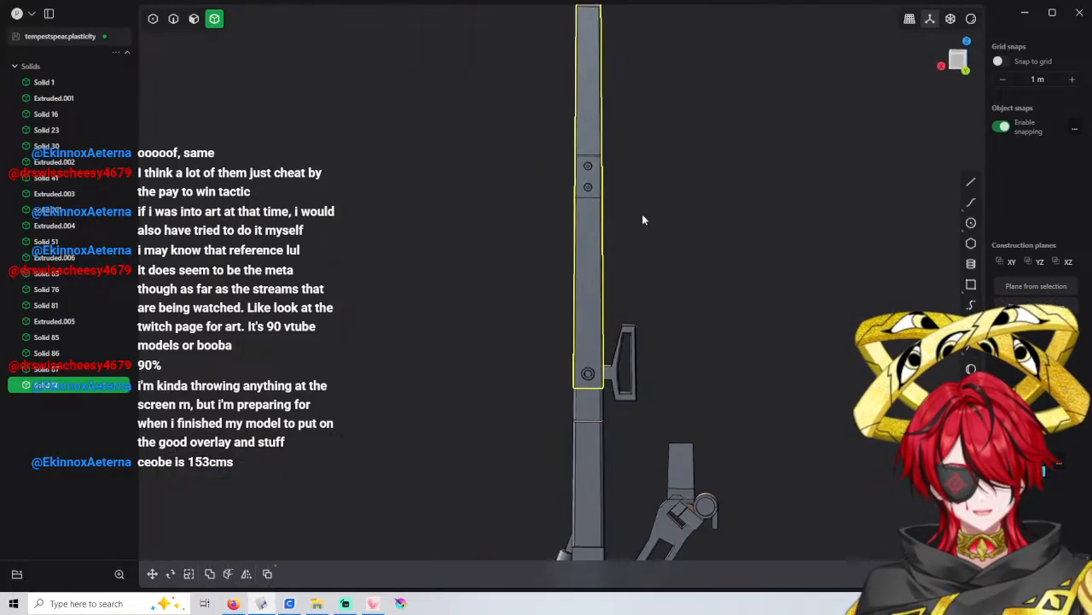
scroll(630, 230, "down", 2)
key("s")
left_click_drag(597, 165, 599, 175)
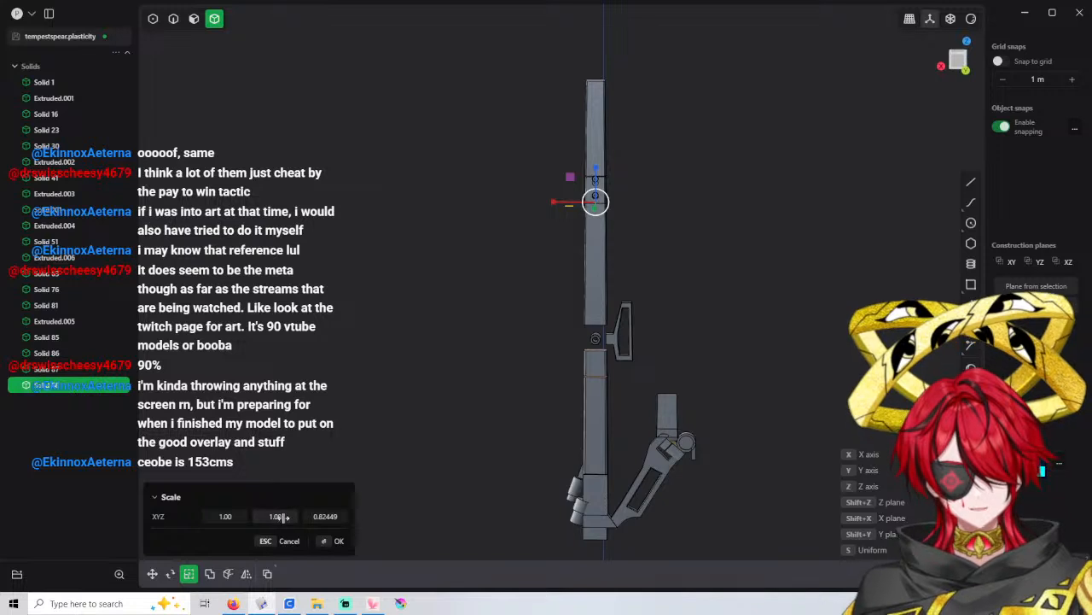
scroll(554, 407, "down", 2)
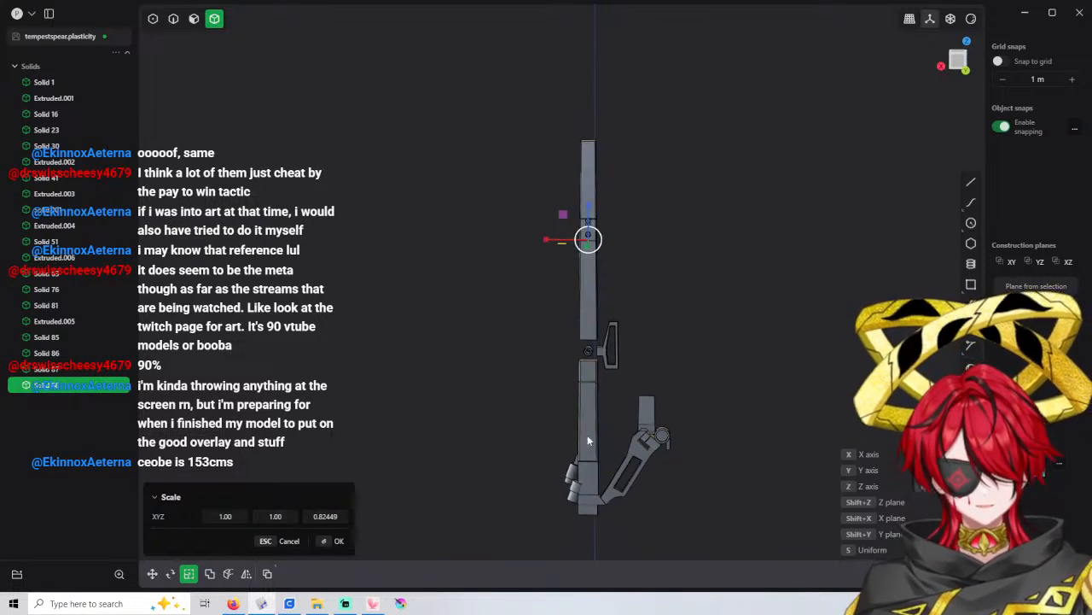
left_click(334, 514)
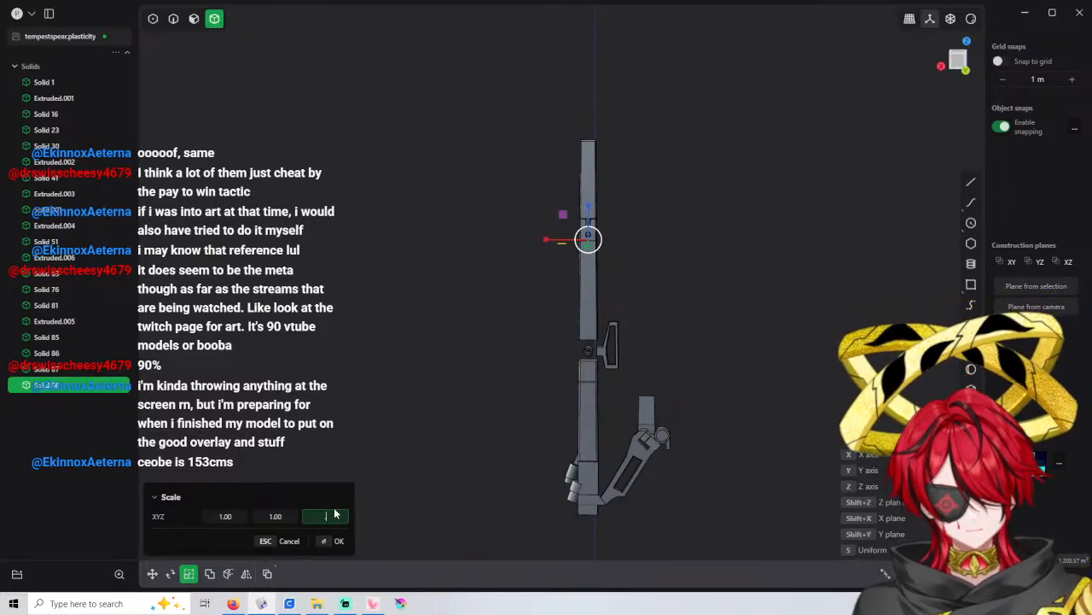
type("0.80")
key("Return")
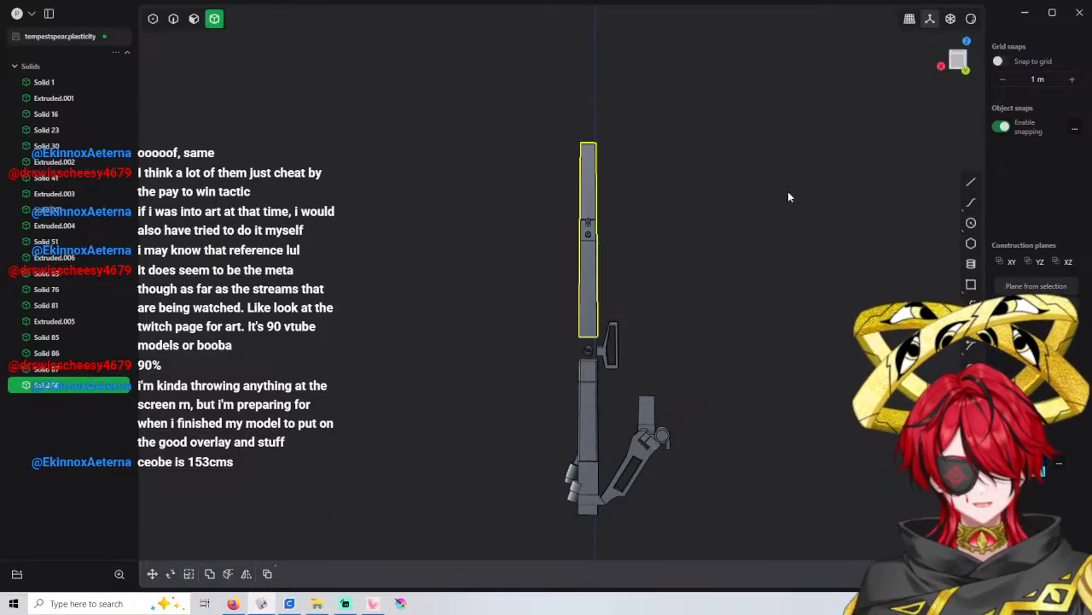
Measure diagonally along the angled arm with a trial line in the back view, and undo the upper shaft's scaling
middle_click_drag(670, 353, 693, 212, "shift")
left_click(968, 69)
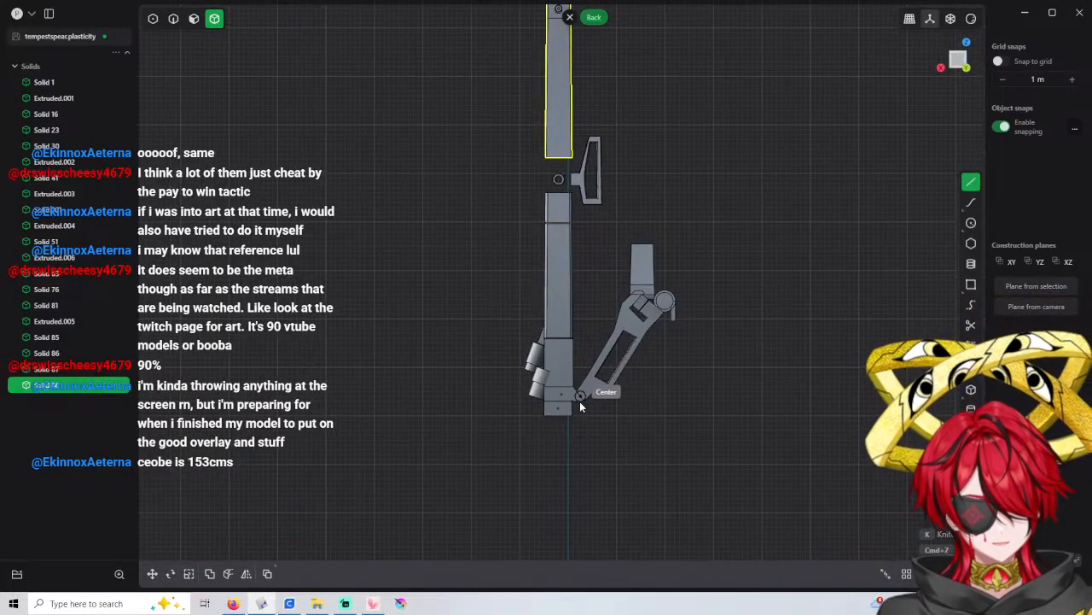
left_click(580, 404)
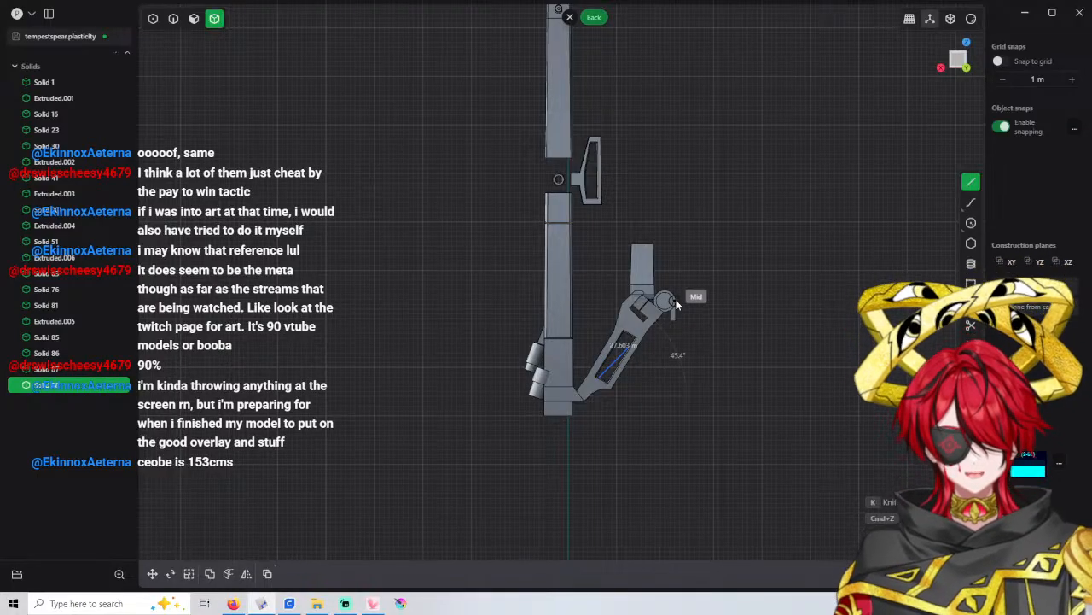
left_click(675, 302)
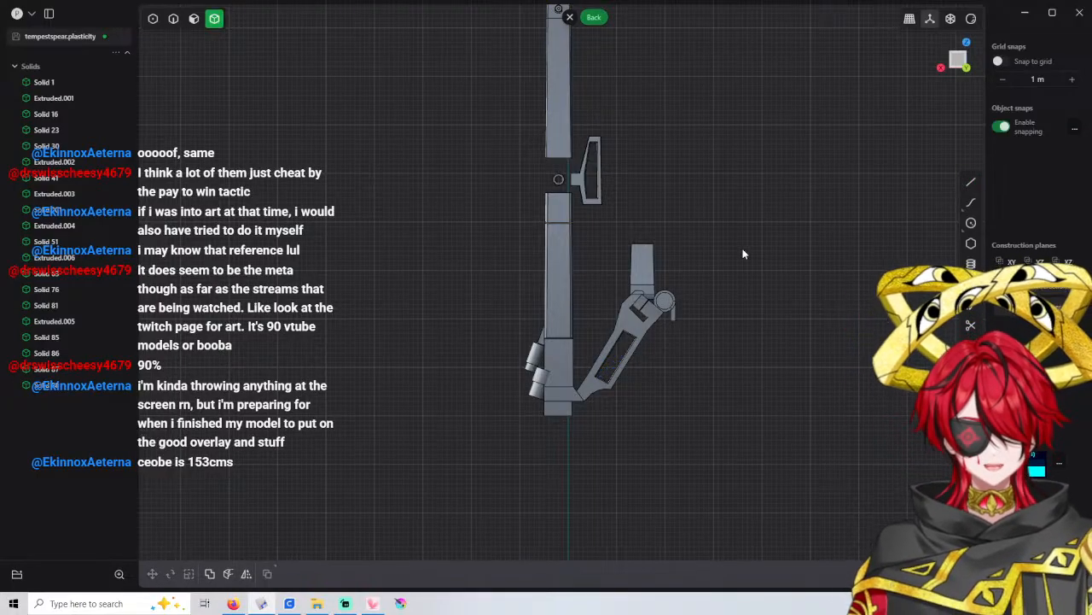
key("ctrl+z")
key("ctrl+z")
Scale all of the spear's solids together to 0.90 in X, Y and Z
scroll(743, 250, "down", 3)
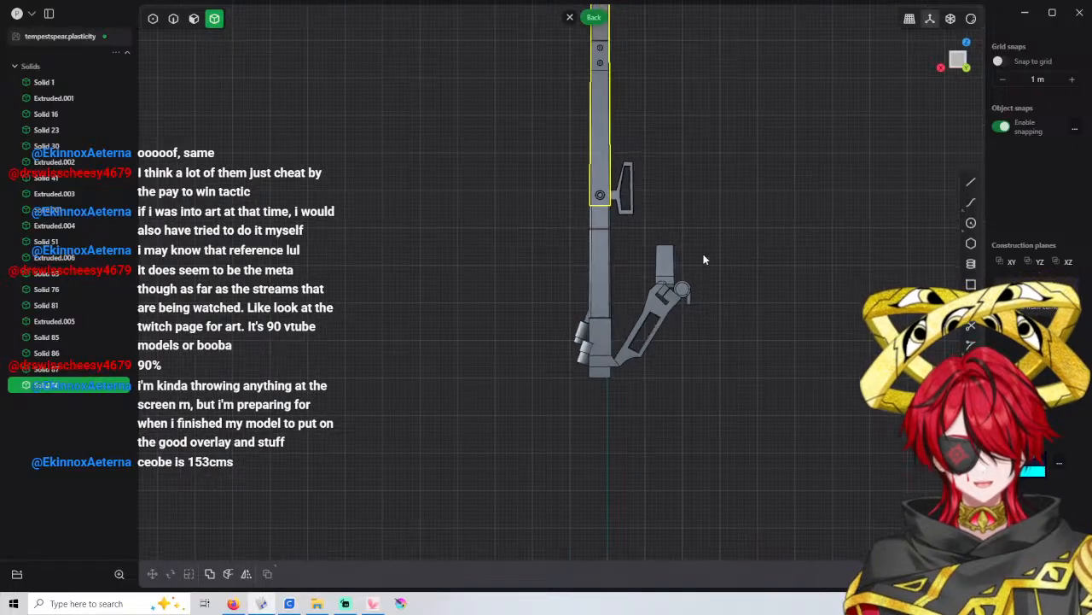
scroll(640, 256, "down", 2)
left_click(47, 81)
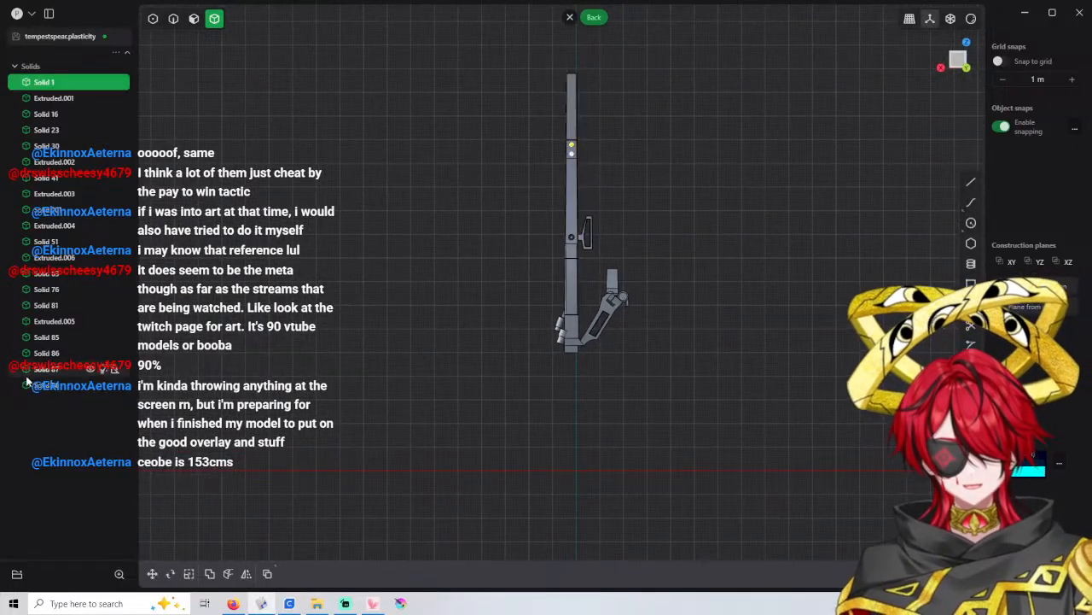
left_click(34, 384, "shift")
key("s")
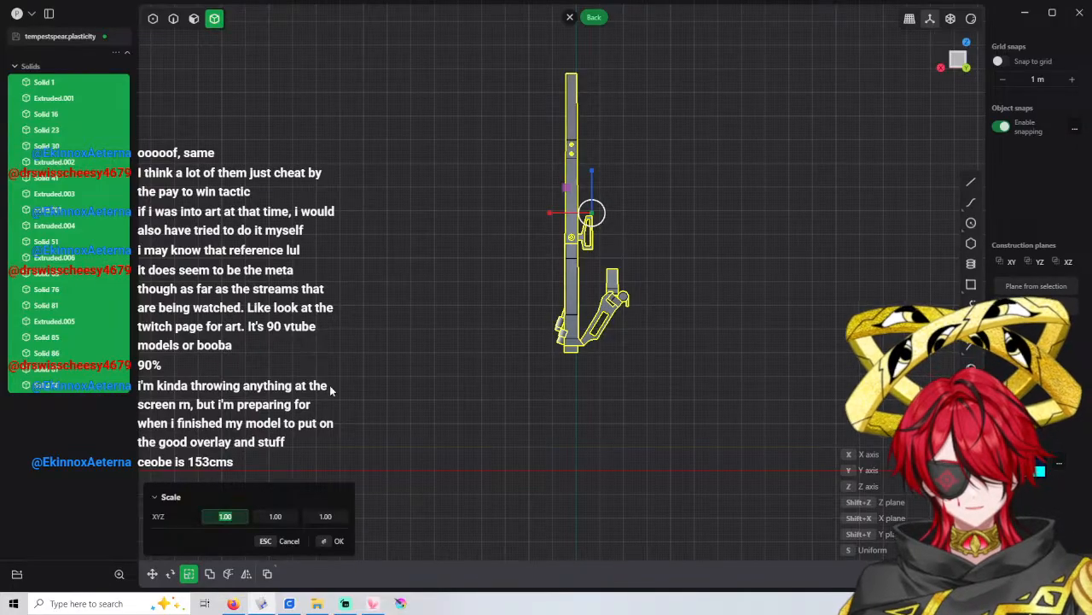
type("0.8")
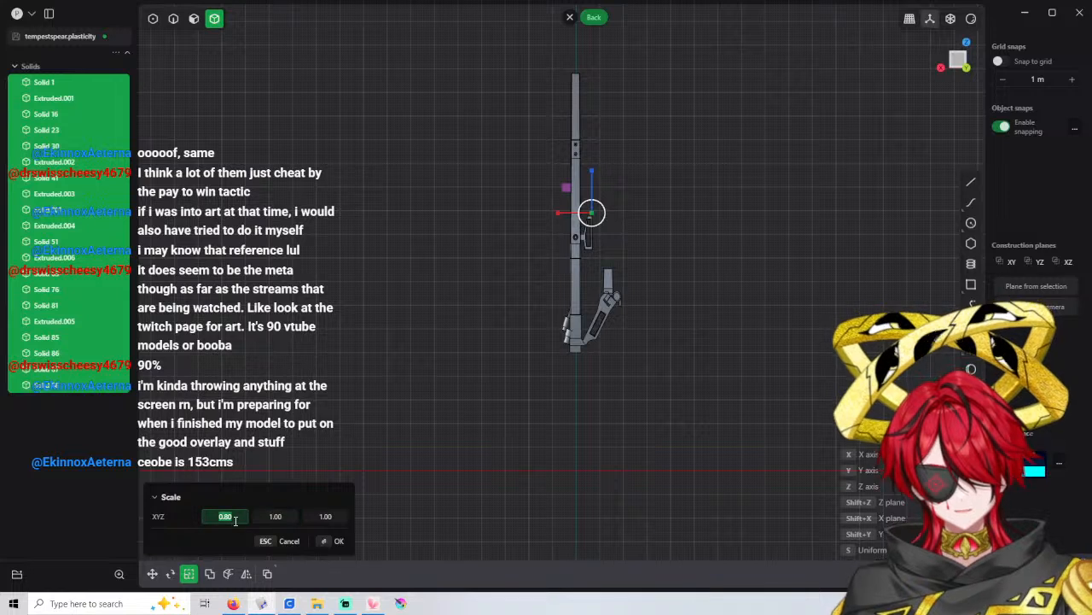
key("Return")
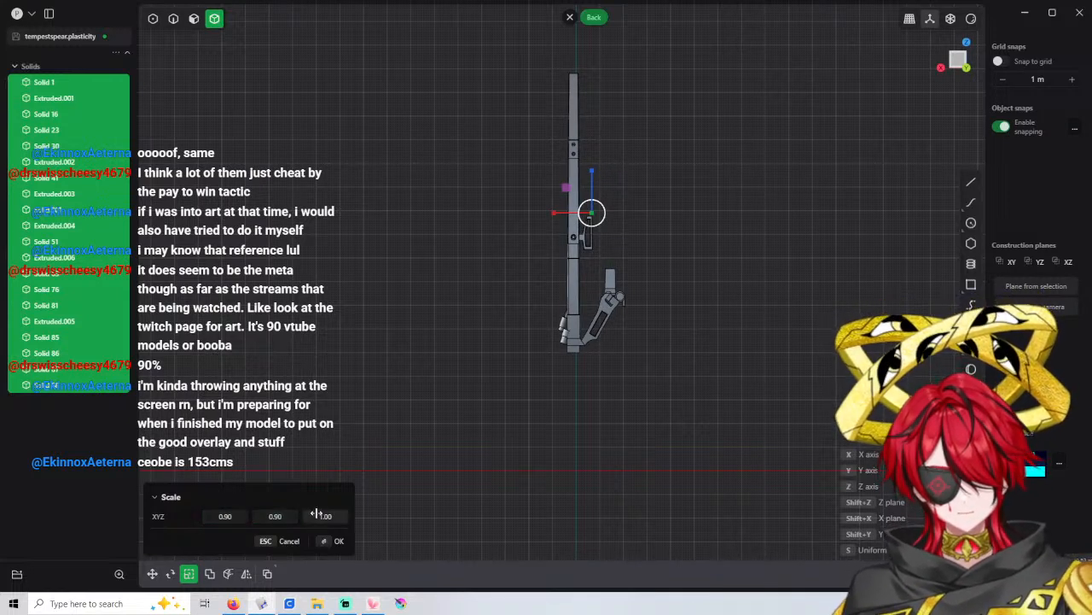
type(".9")
key("Return")
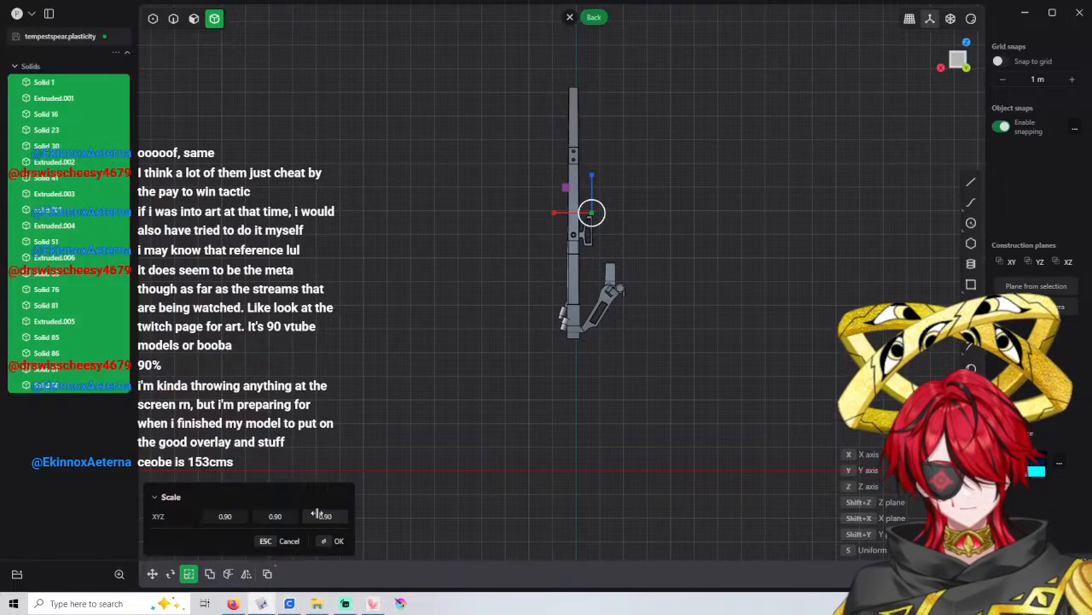
scroll(610, 282, "up", 5)
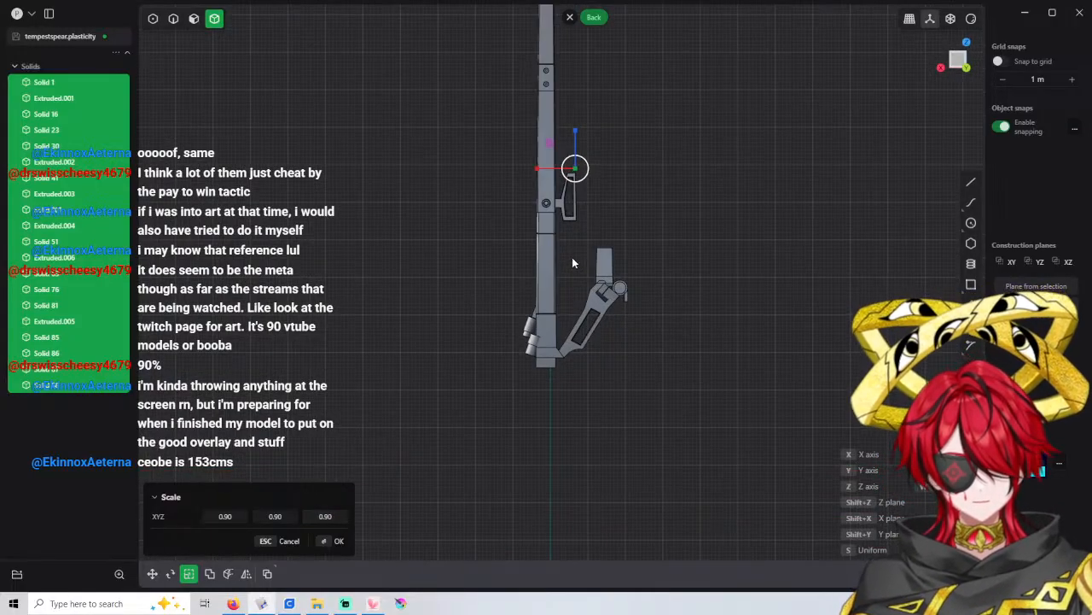
scroll(572, 257, "down", 3)
middle_click_drag(572, 257, 570, 311, "shift")
scroll(586, 301, "up", 5)
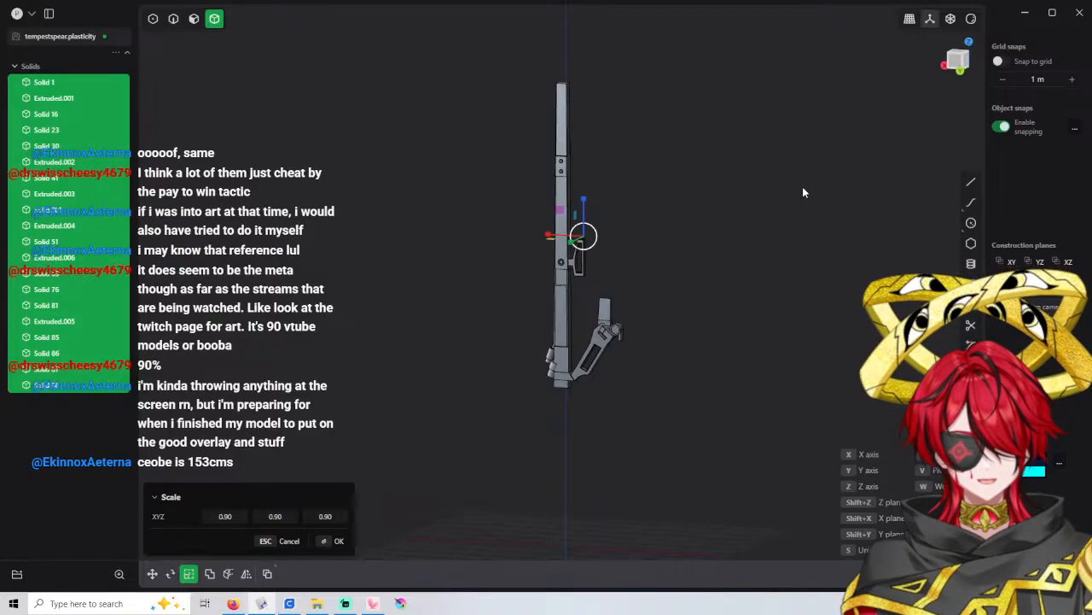
key("Return")
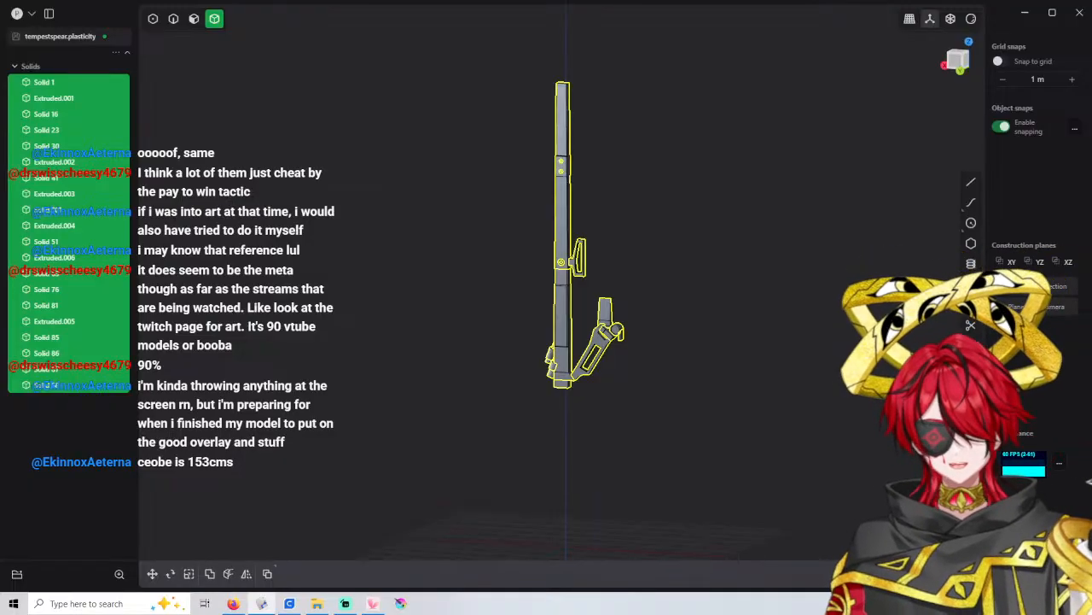
left_click(717, 222)
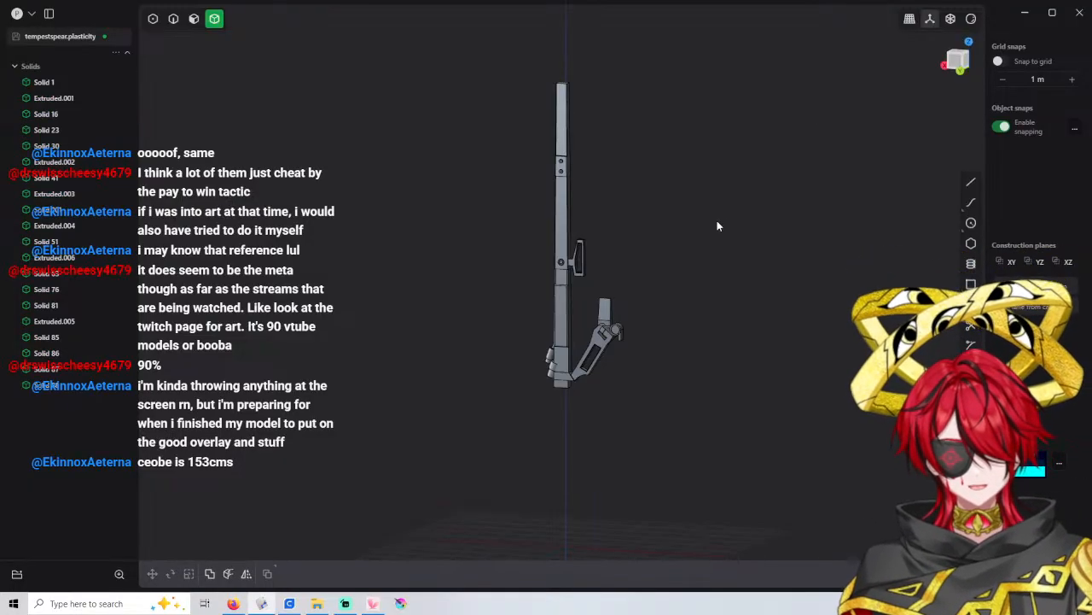
Measure the whole spear from its top-end height with a trial line beside it in the back view
left_click(959, 60)
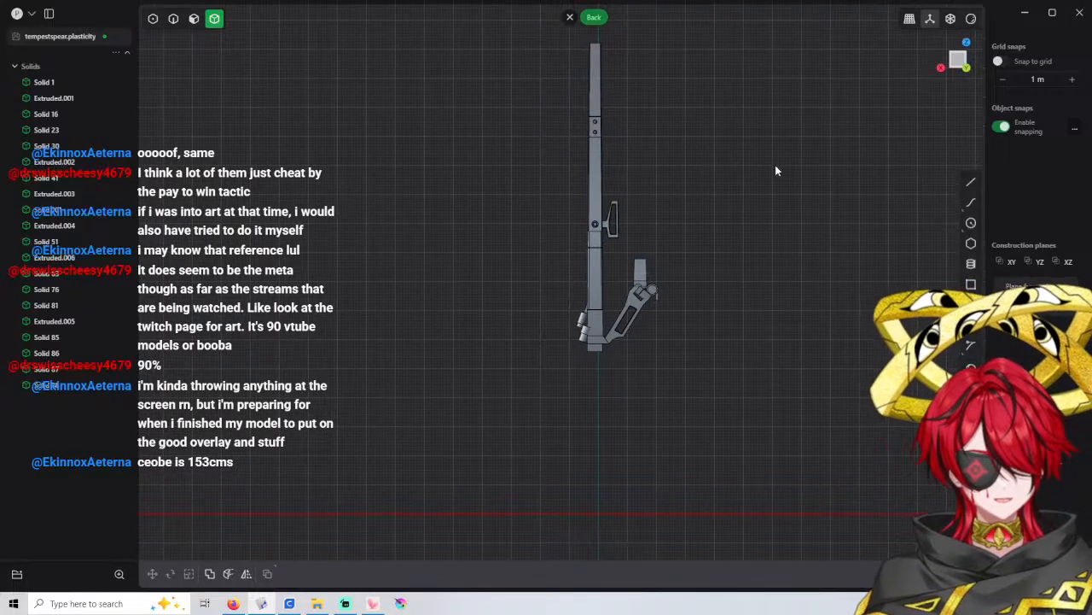
left_click(971, 182)
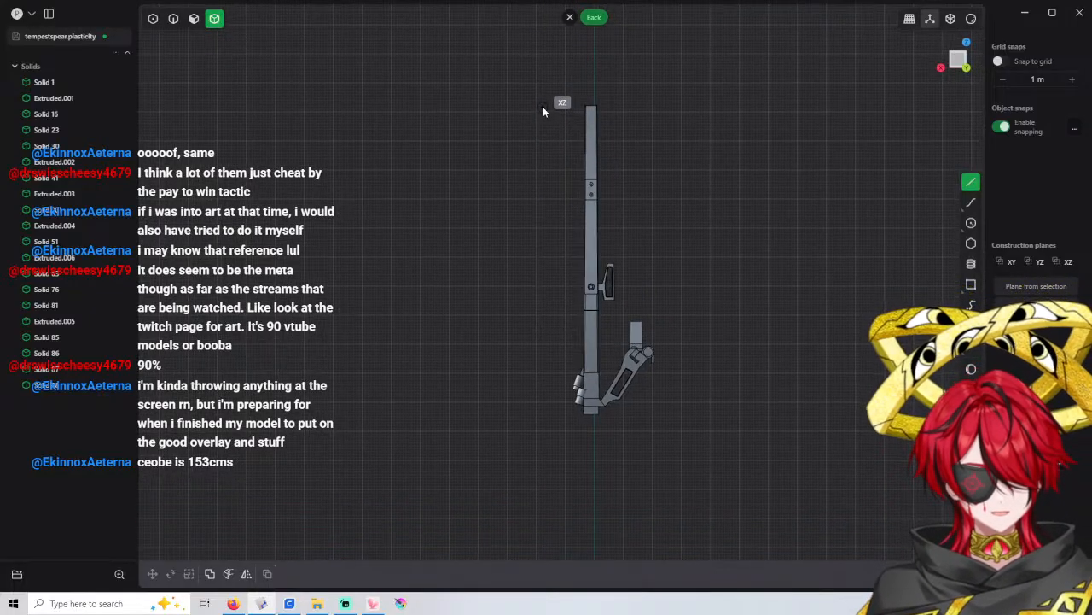
left_click(542, 106)
key("Escape")
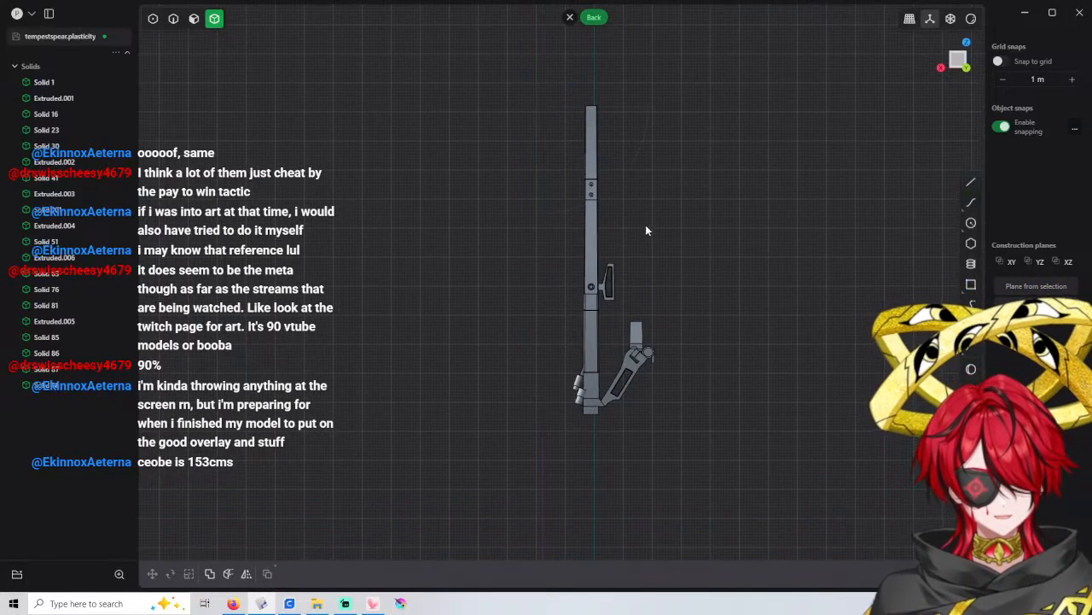
Scale all of the spear's solids together to 0.80 in X, Y and Z
middle_click_drag(645, 231, 563, 234)
key("ctrl+a")
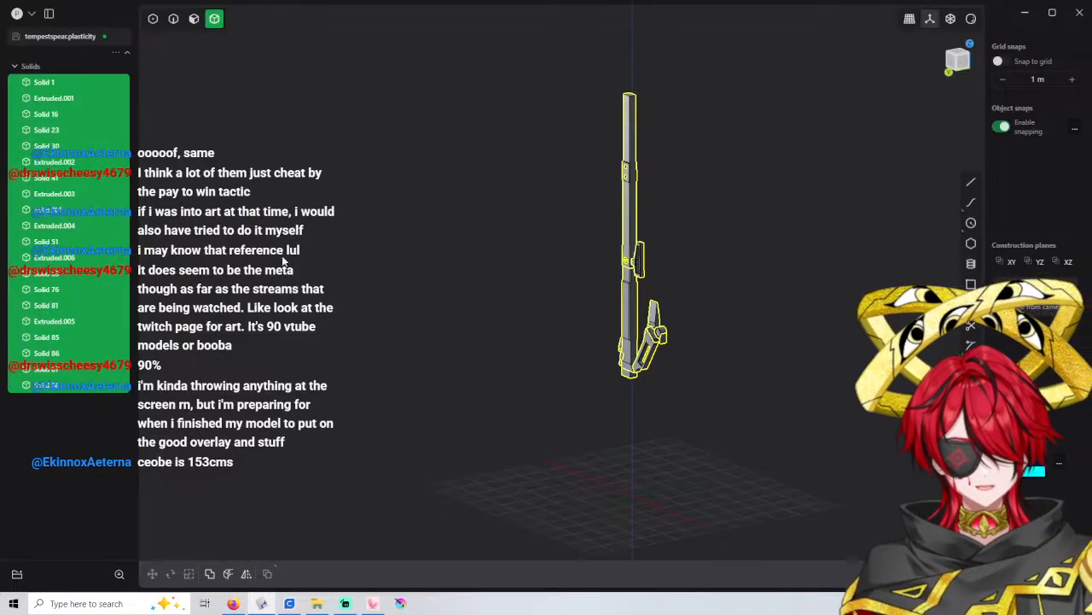
key("s")
left_click(225, 516)
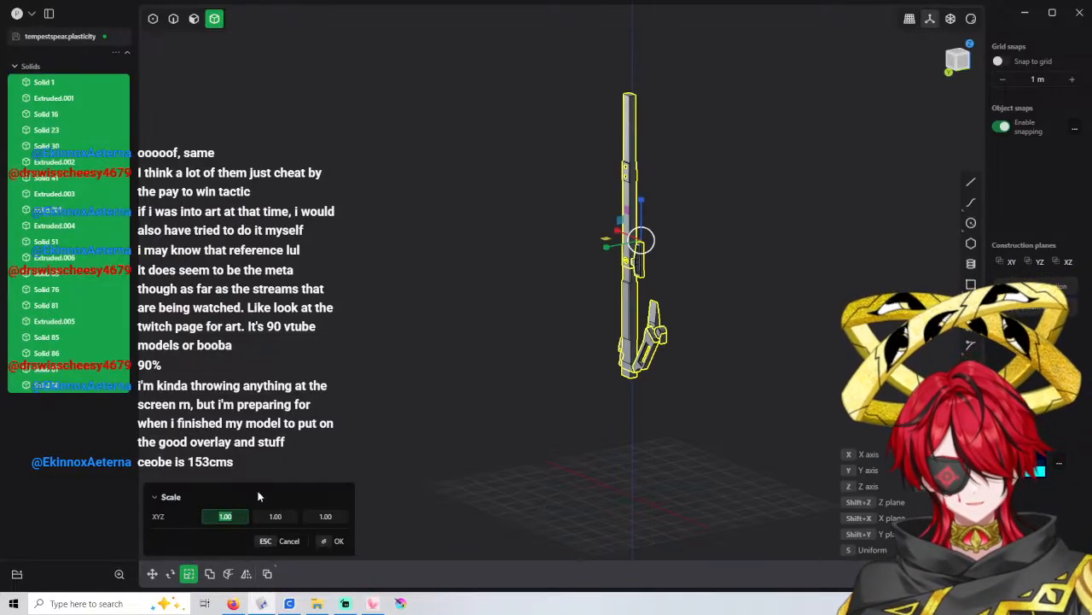
type("0.8")
key("Return")
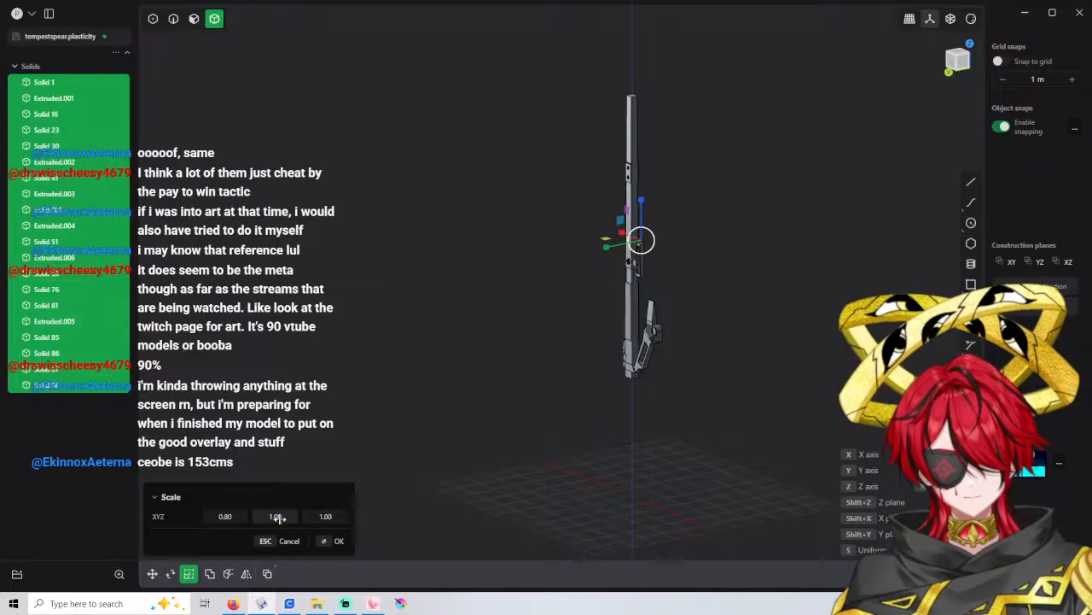
left_click(278, 518)
type("0.8")
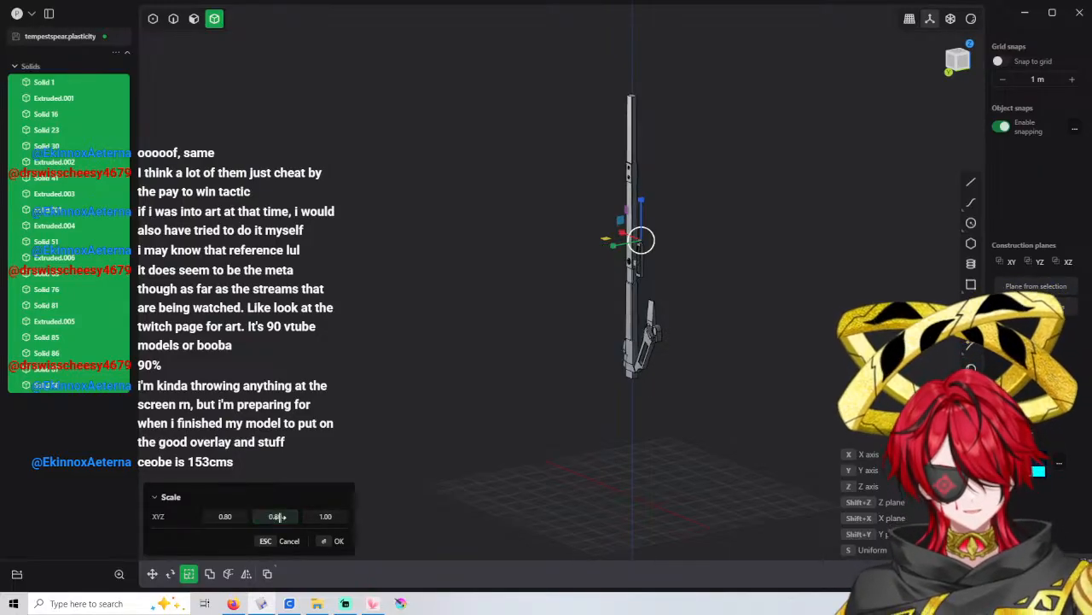
left_click(326, 516)
scroll(680, 331, "up", 3)
middle_click_drag(666, 338, 560, 435, "shift")
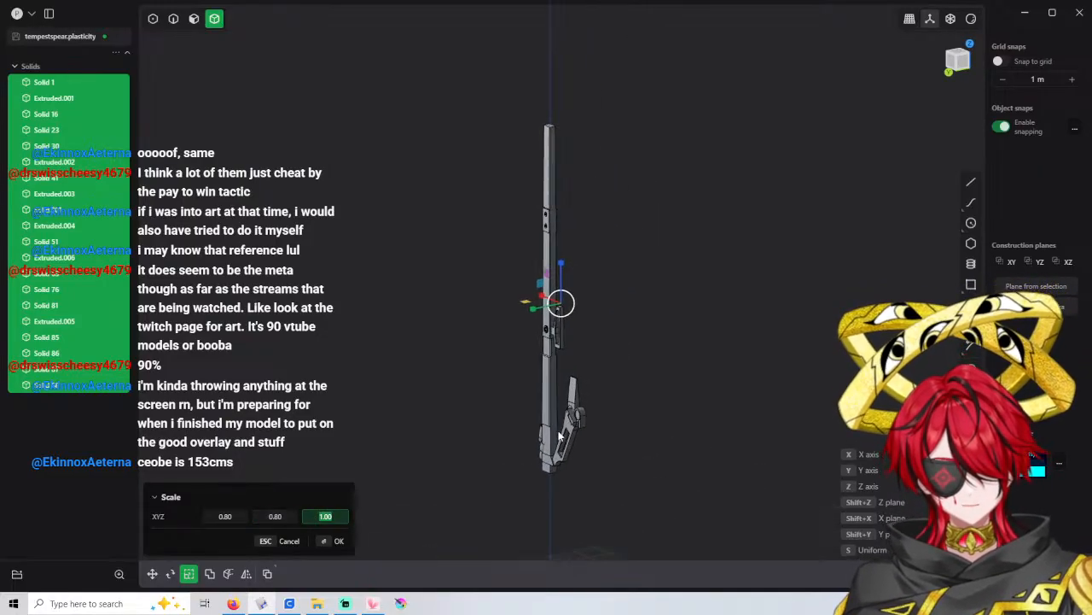
type("0.8")
key("Return")
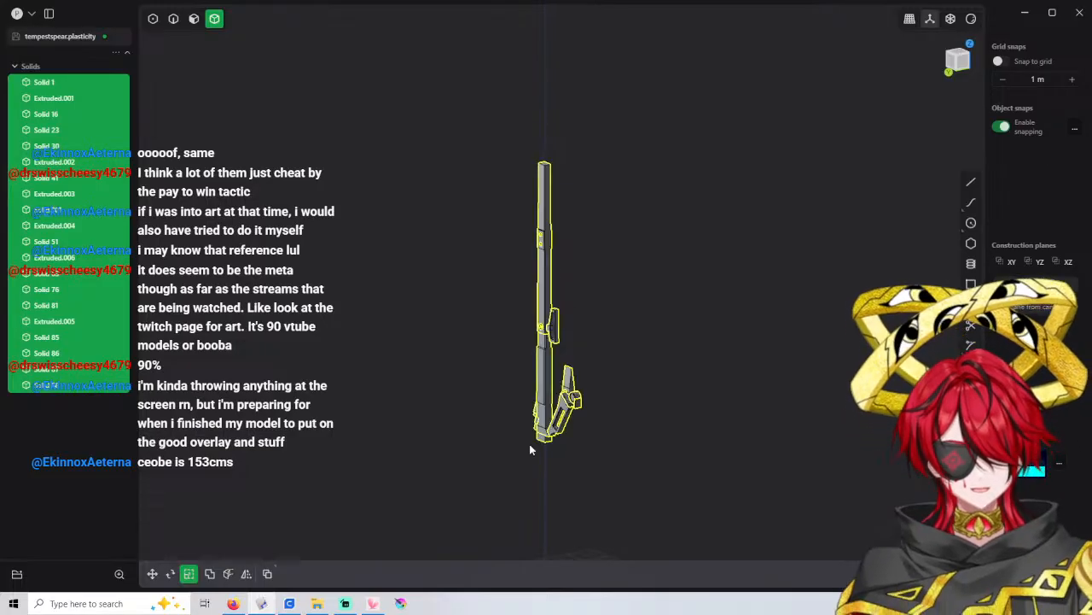
left_click(511, 370)
Measure the whole spear's height from its upper end to its lower end with a trial line in the back view
scroll(512, 370, "up", 2)
middle_click_drag(555, 343, 638, 334)
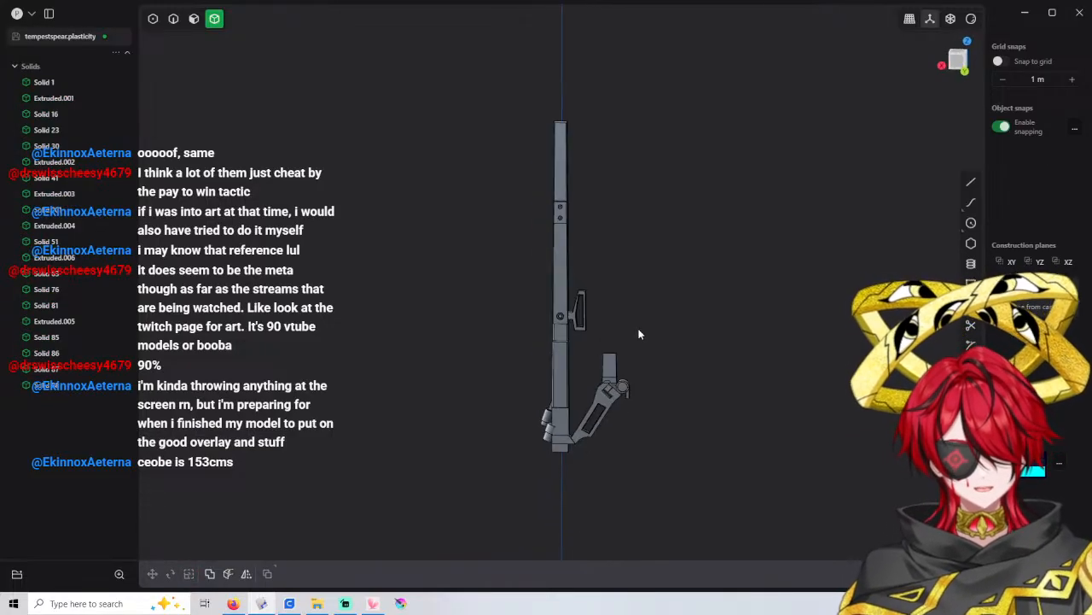
left_click(965, 72)
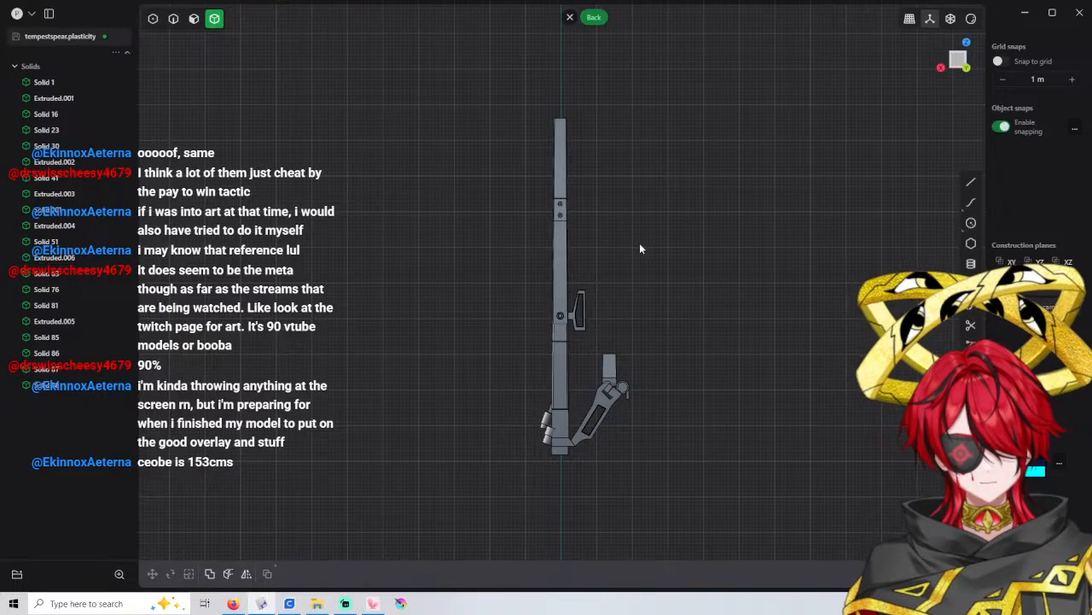
left_click(971, 182)
scroll(546, 136, "up", 1)
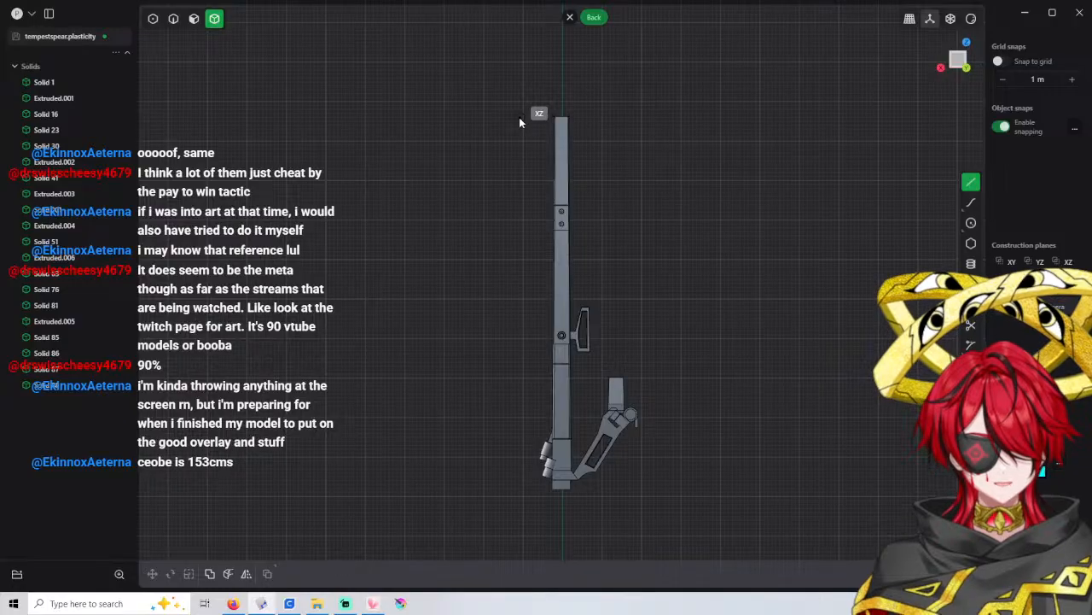
left_click(519, 117)
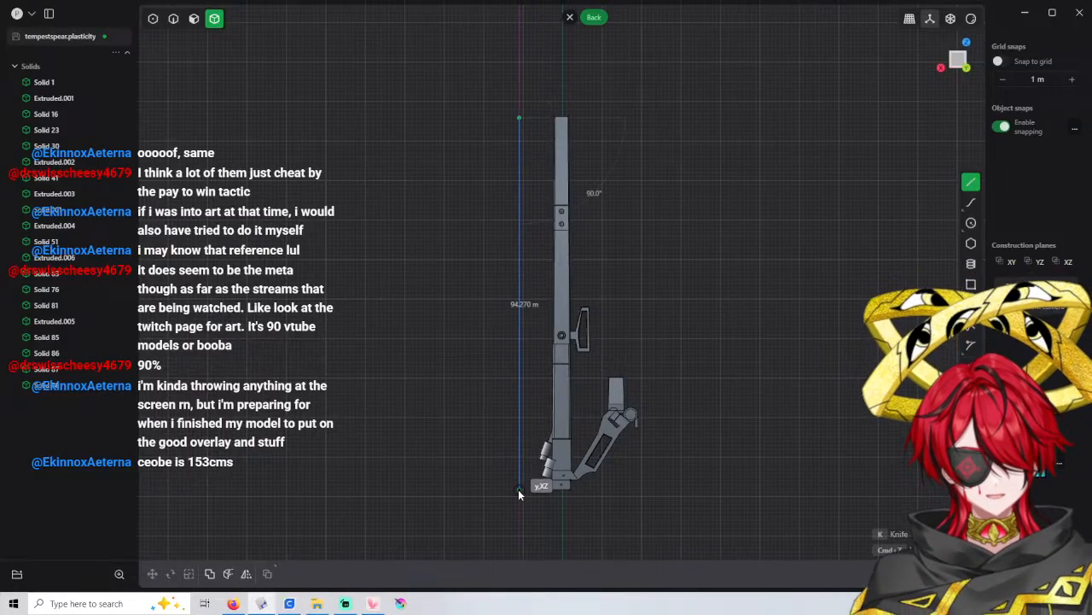
key("Escape")
Offset the outer side face of the small upright block on the angled arm by -1 m to narrow it
scroll(518, 489, "down", 3)
middle_click_drag(519, 489, 613, 305)
scroll(581, 285, "up", 3)
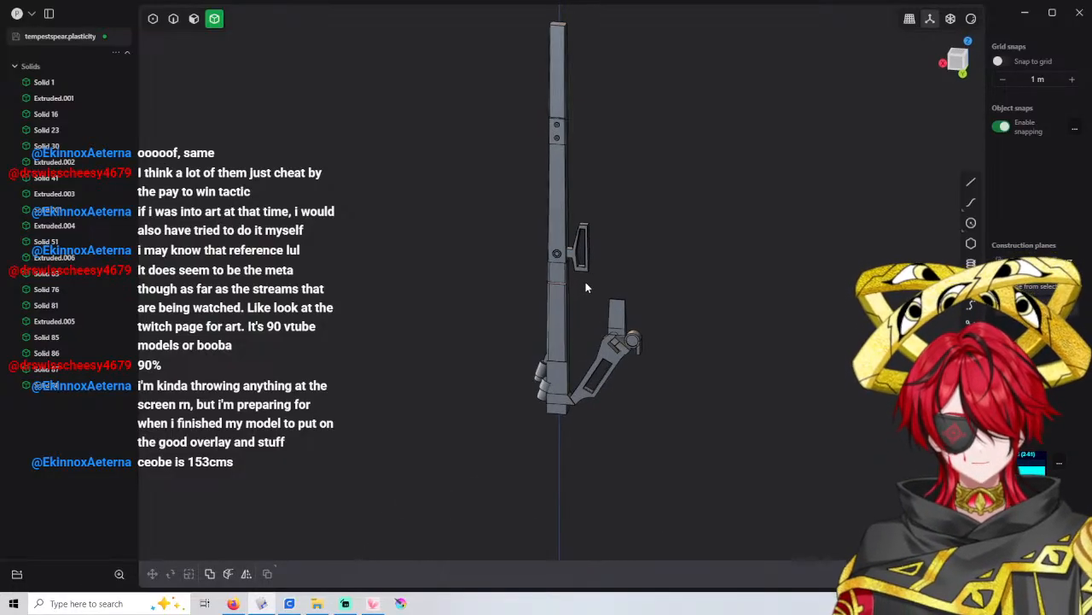
scroll(627, 325, "up", 3)
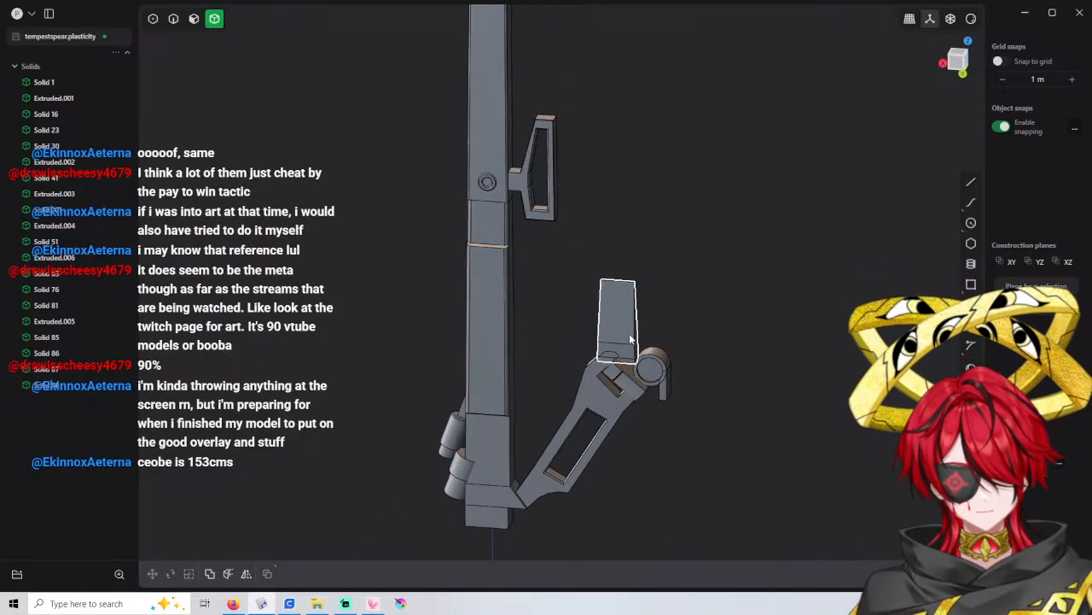
key("ctrl+a")
scroll(632, 334, "up", 1)
middle_click_drag(658, 367, 577, 198, "shift")
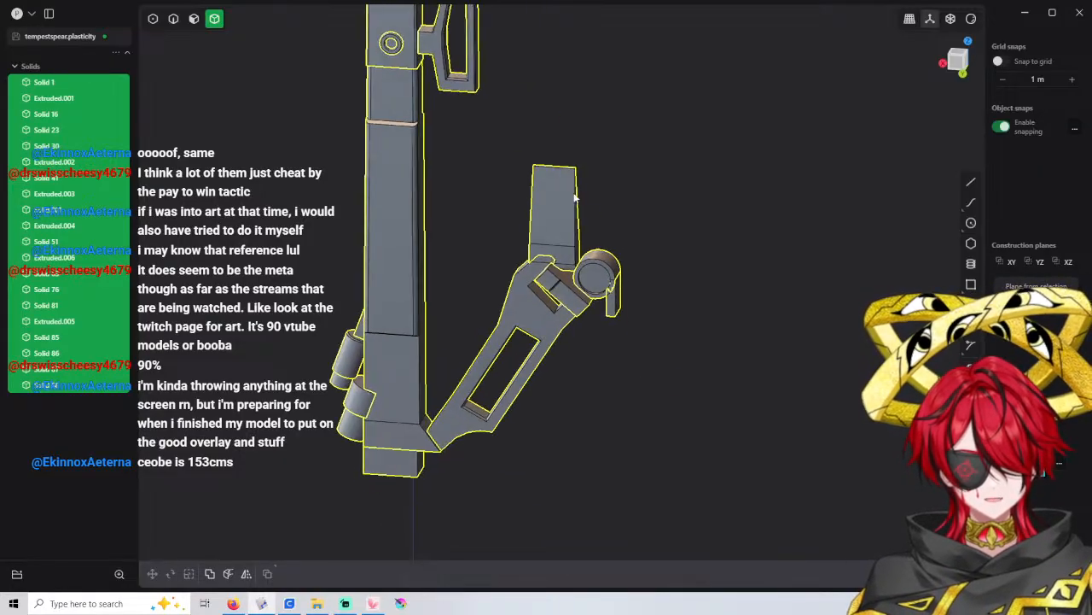
key("3")
left_click(578, 246)
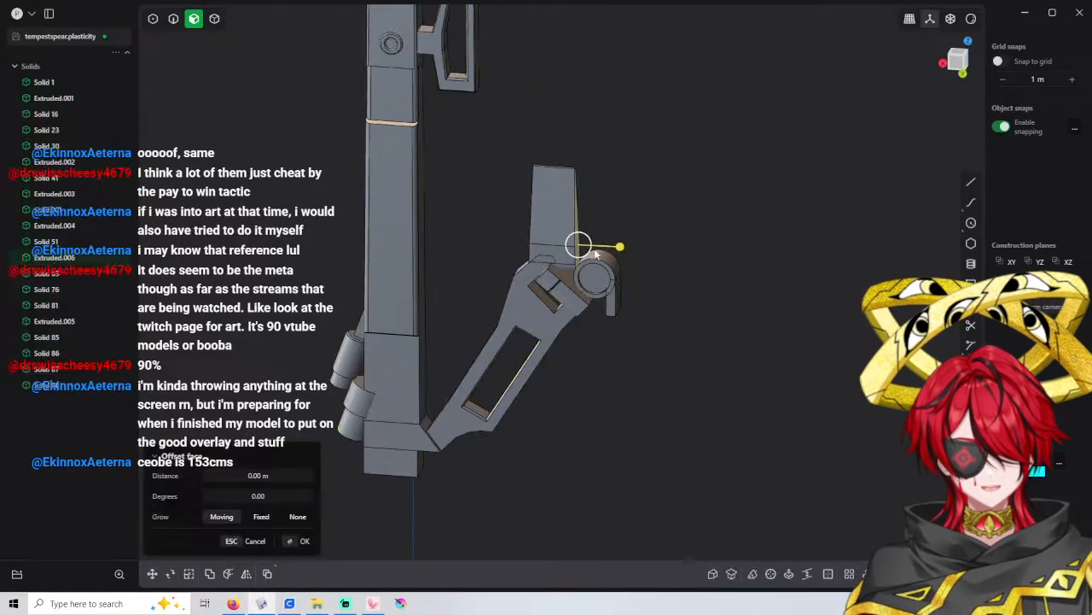
left_click_drag(623, 249, 610, 247)
left_click(281, 473)
type("-")
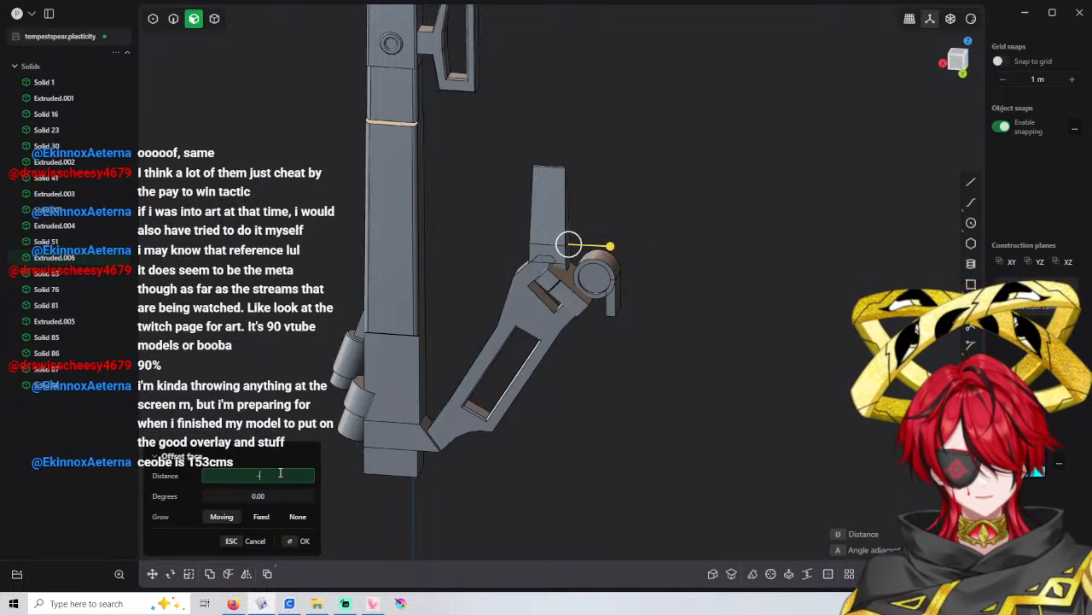
type("1")
key("Return")
right_click(481, 266)
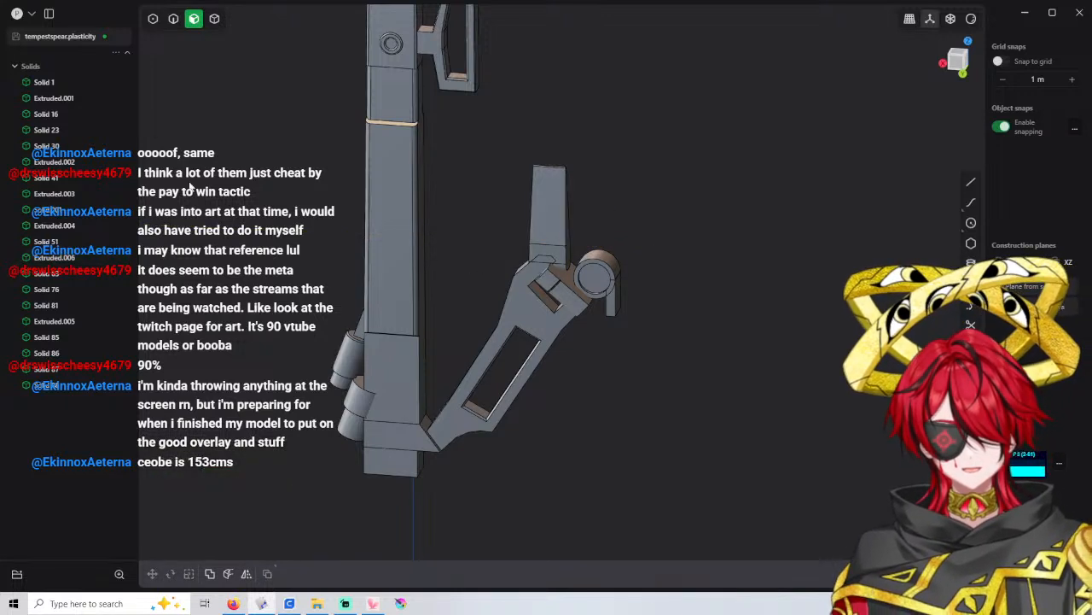
Scale all of the spear's solids together to 0.65 in X, Y and Z
left_click(45, 82)
left_click(47, 385, "shift")
key("s")
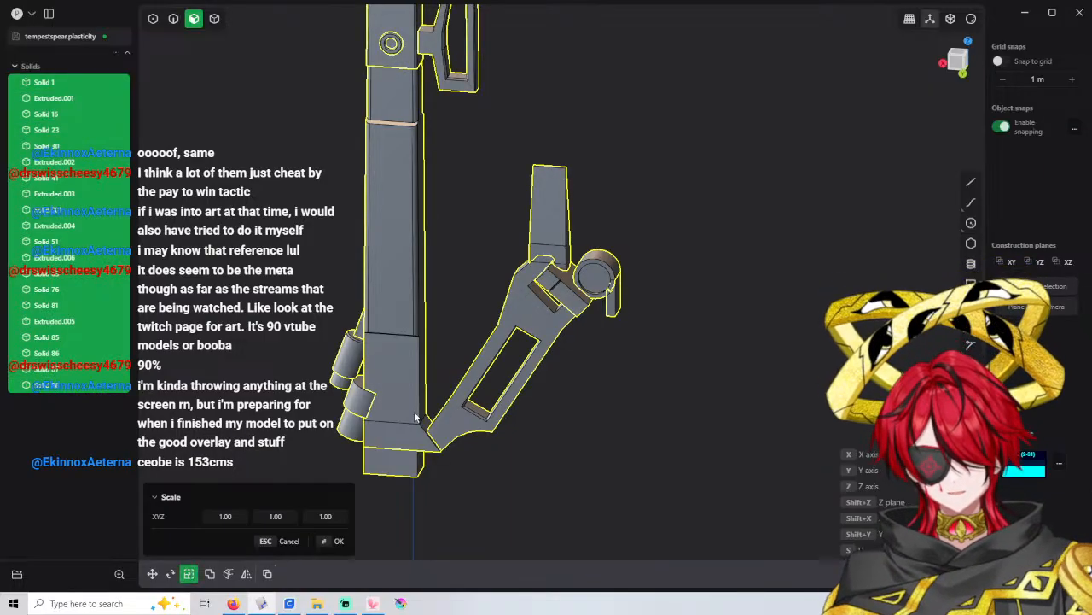
left_click(225, 516)
type(".")
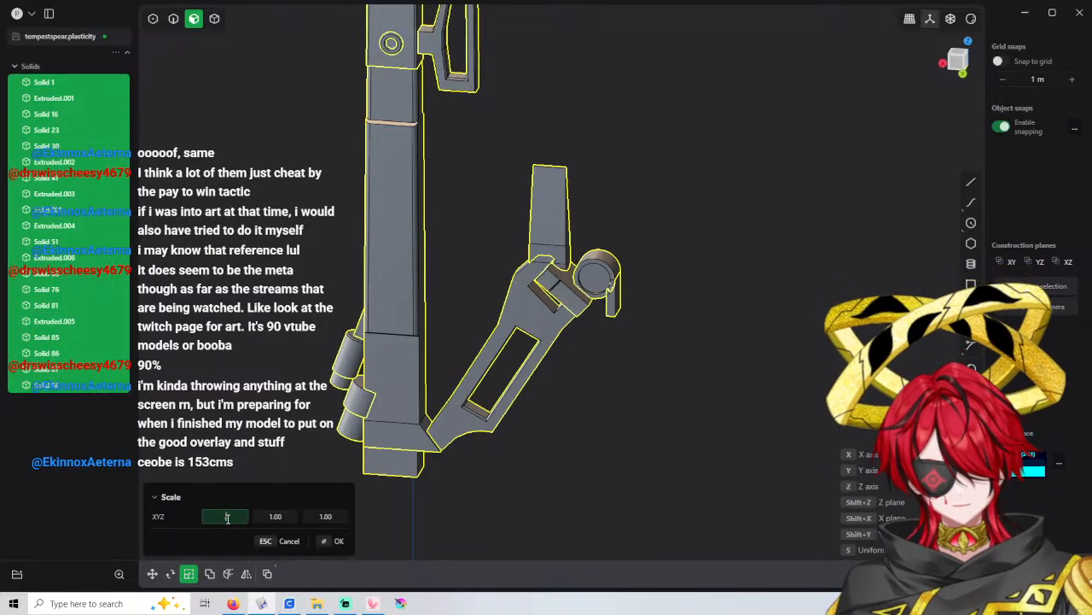
type("65")
key("Return")
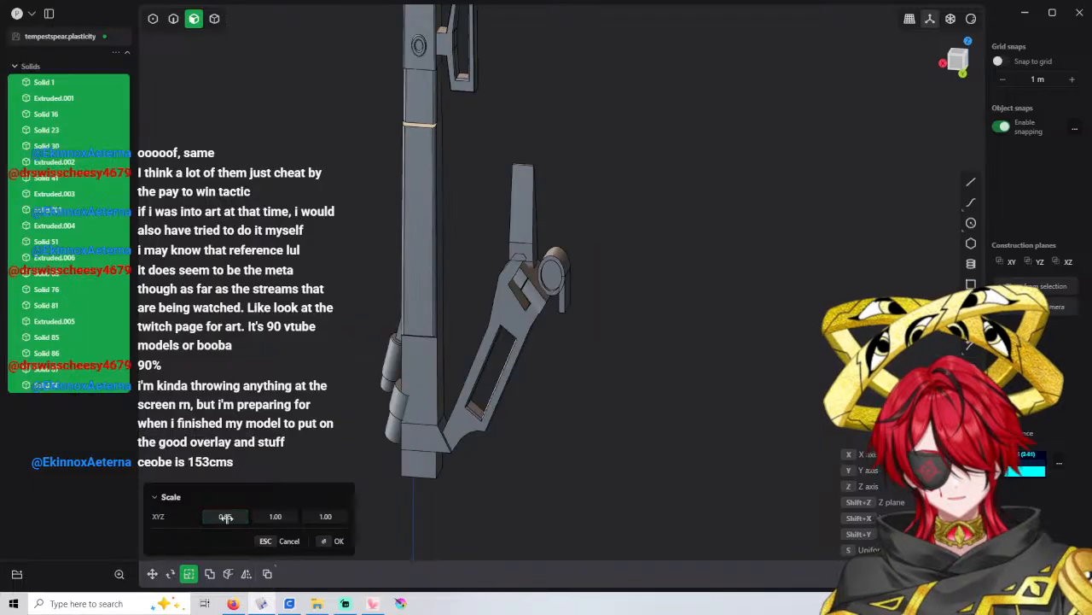
left_click(275, 516)
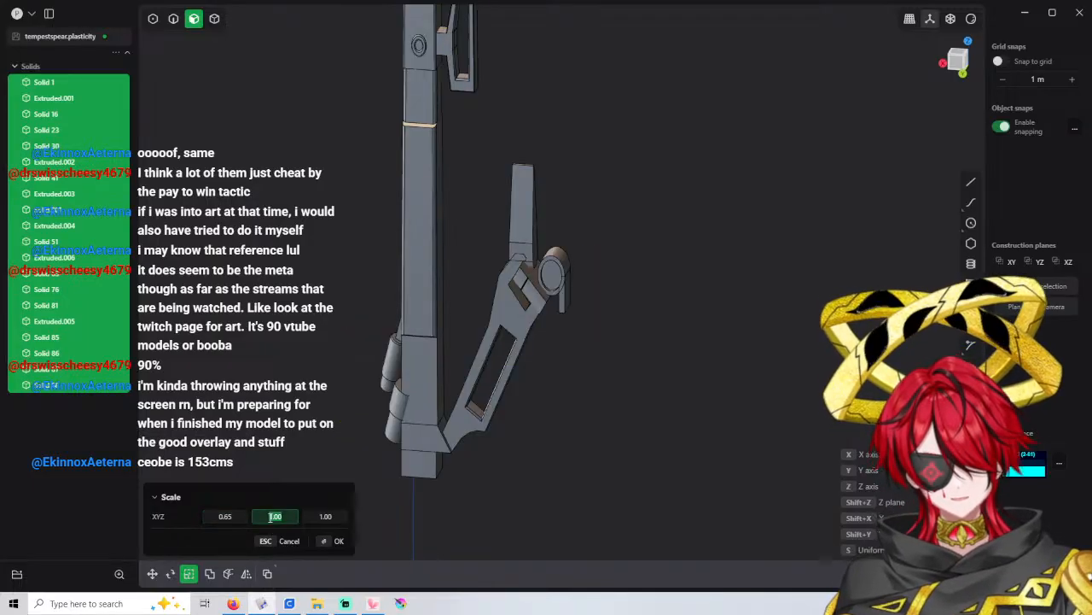
type(".65")
key("Return")
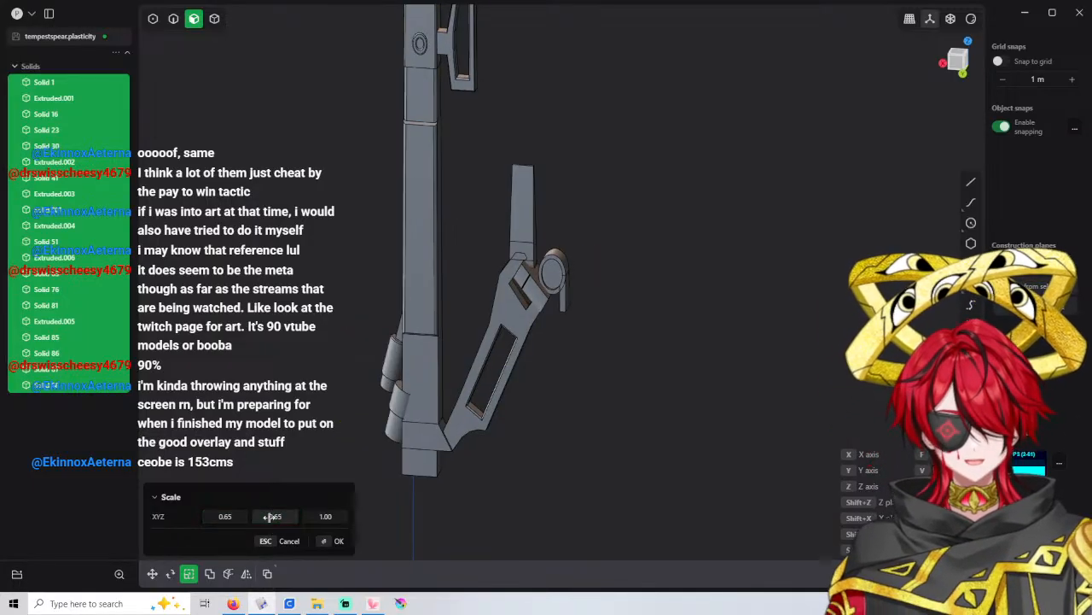
left_click(317, 516)
type(".65")
key("Return")
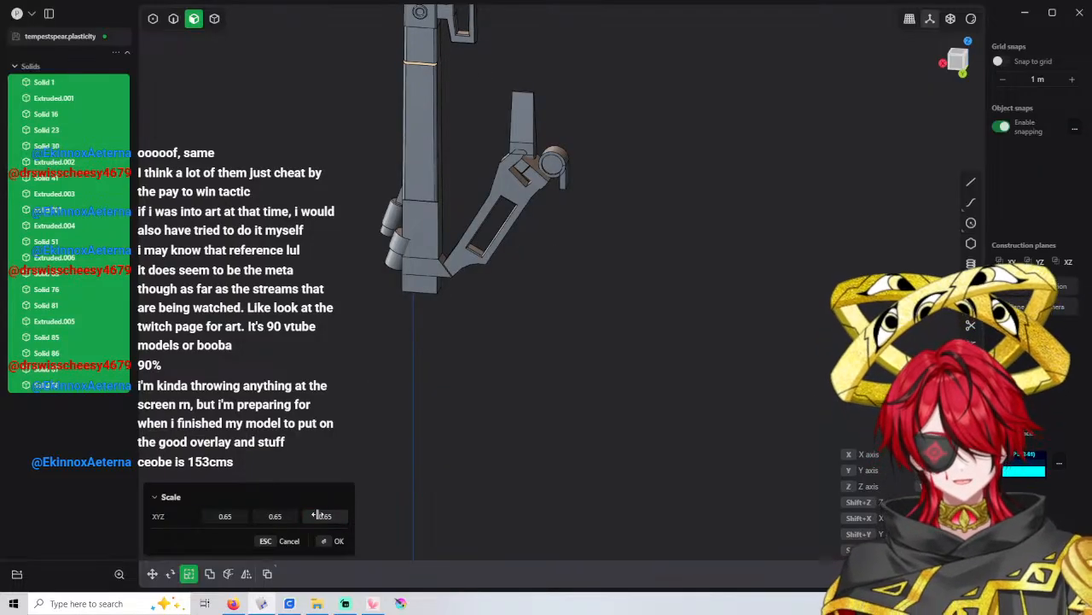
scroll(459, 344, "down", 7)
right_click(538, 295)
left_click(539, 294)
scroll(539, 294, "down", 4)
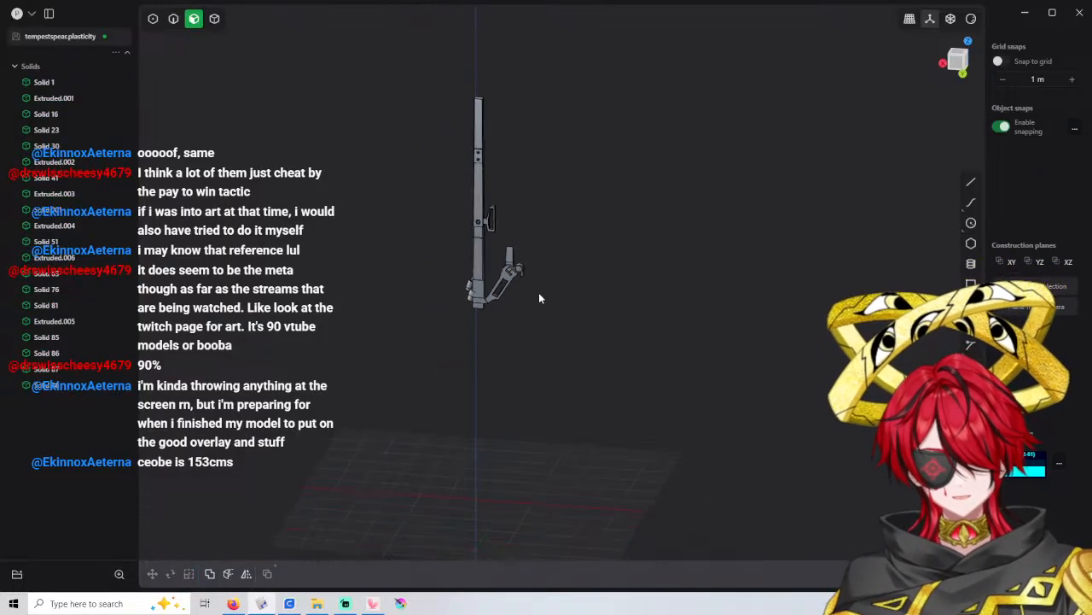
Measure the rescaled spear's full height with a trial line alongside the shaft in the back view
middle_click_drag(561, 308, 502, 302)
scroll(502, 299, "up", 3)
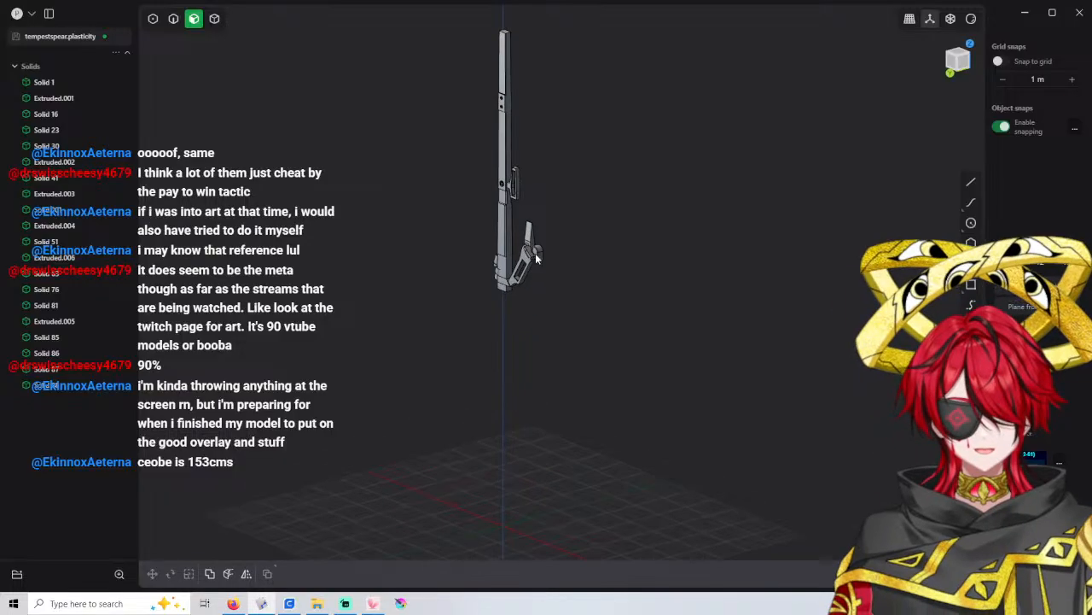
scroll(536, 259, "up", 2)
middle_click_drag(536, 259, 652, 229)
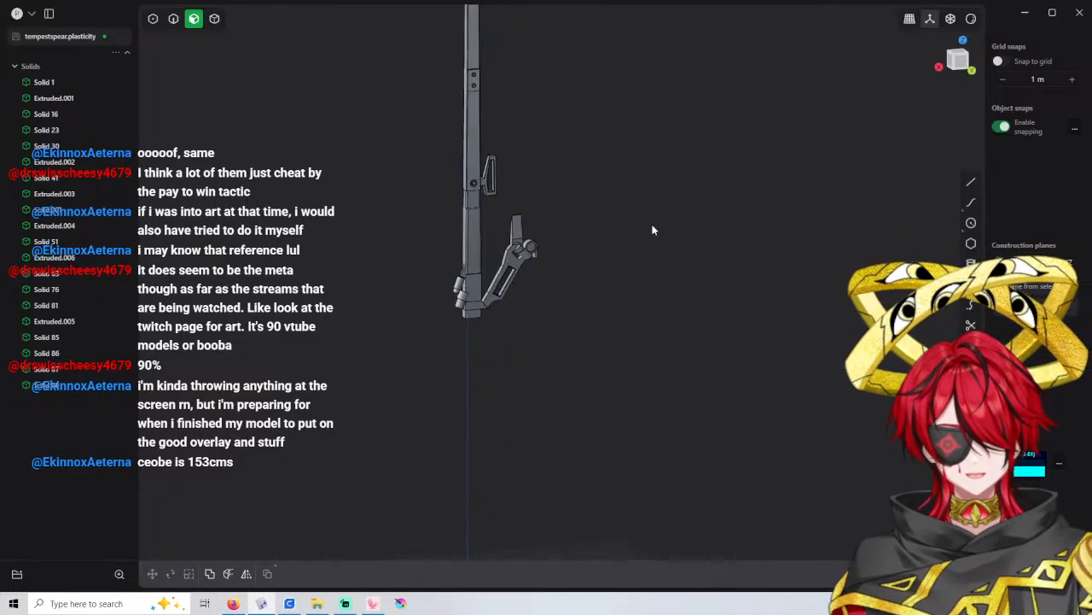
left_click(974, 73)
left_click(970, 181)
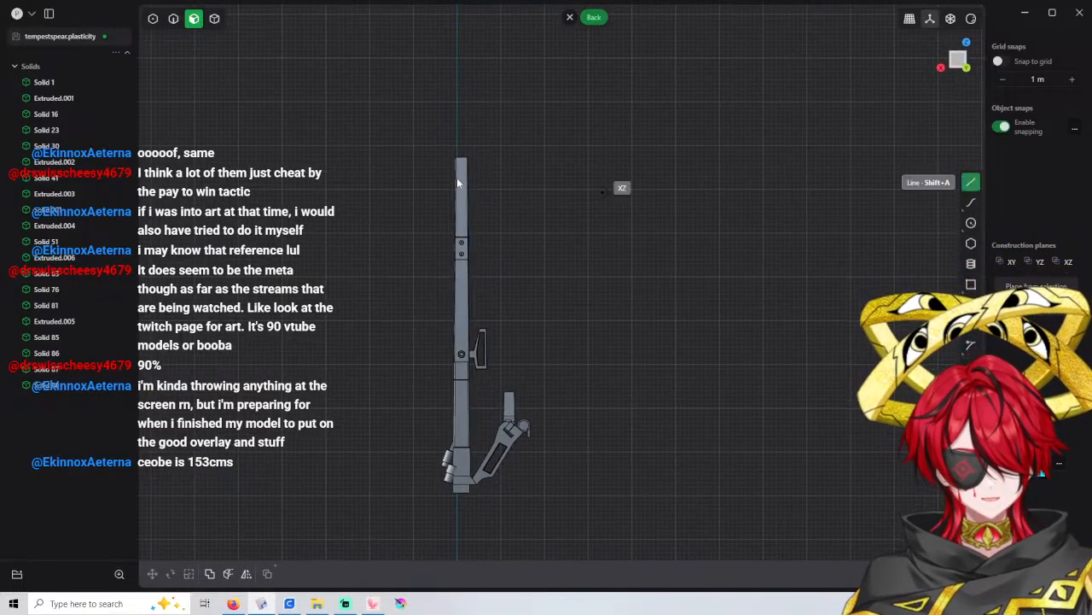
left_click(417, 157)
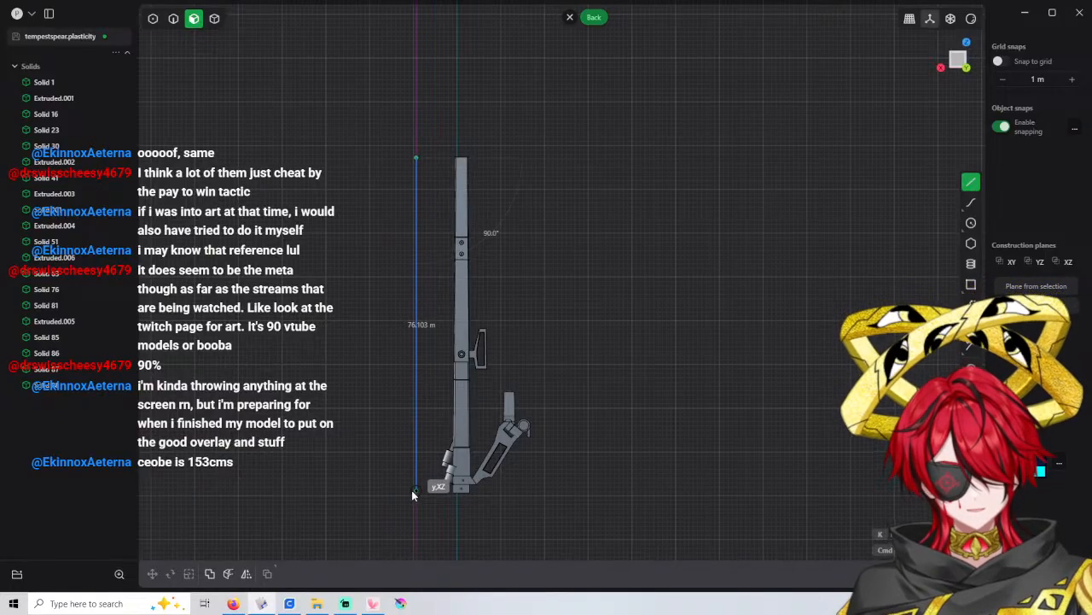
key("Escape")
Examine the rescaled spear's shaft, handle and angled arm from several angles and distances
middle_click_drag(585, 259, 501, 229)
scroll(507, 214, "up", 3)
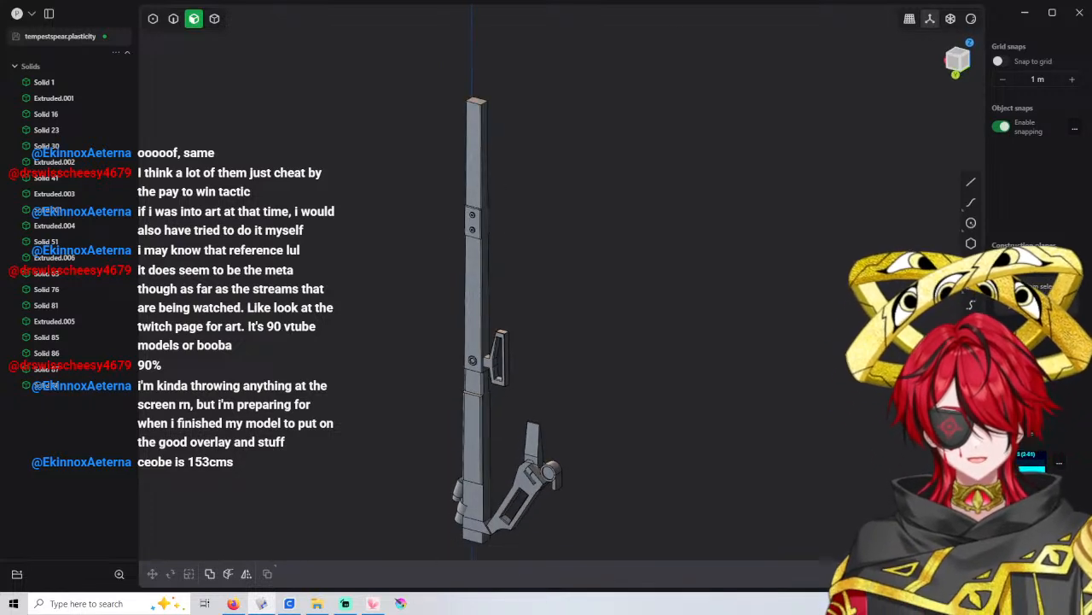
mouse_move(528, 213)
middle_mouse_down()
mouse_move(546, 184)
mouse_move(544, 209)
middle_mouse_up()
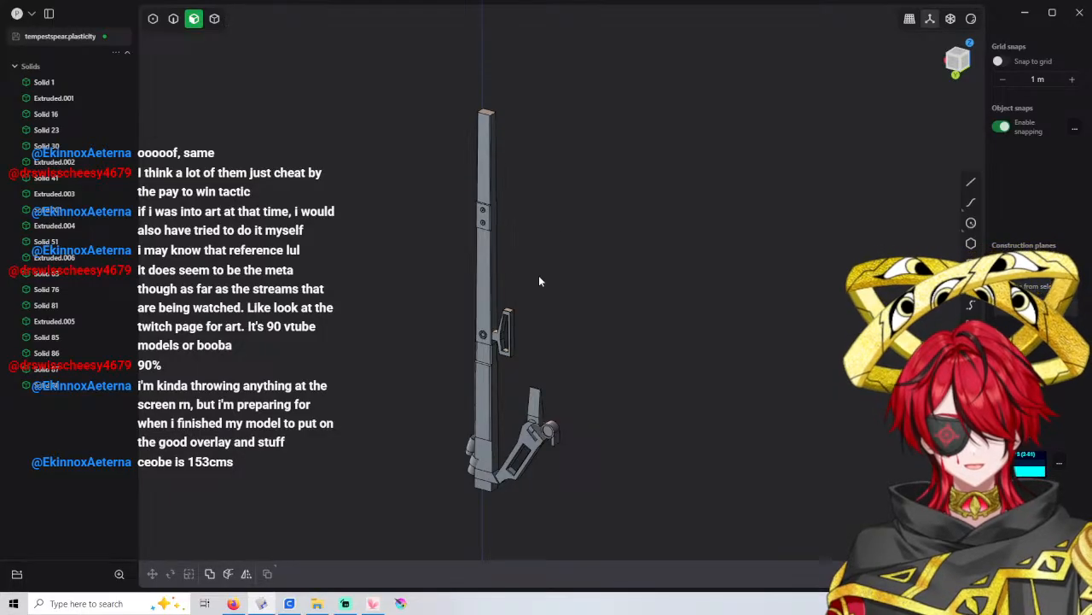
middle_click_drag(524, 274, 575, 193)
middle_click_drag(568, 293, 561, 306)
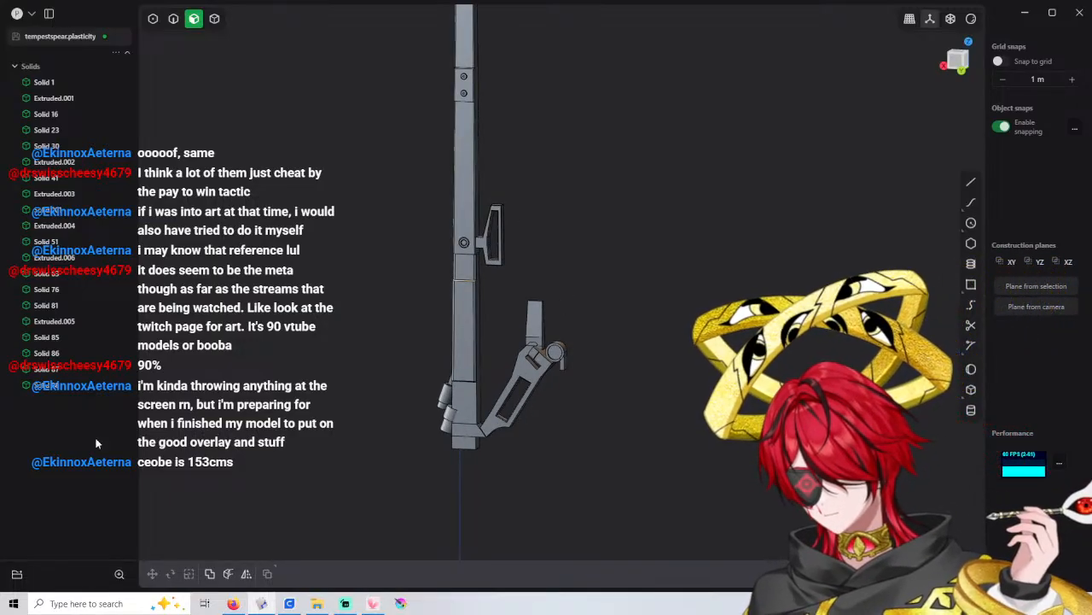
middle_click_drag(651, 251, 601, 261)
scroll(585, 317, "up", 2)
middle_click_drag(520, 363, 512, 318, "shift")
scroll(508, 318, "up", 2)
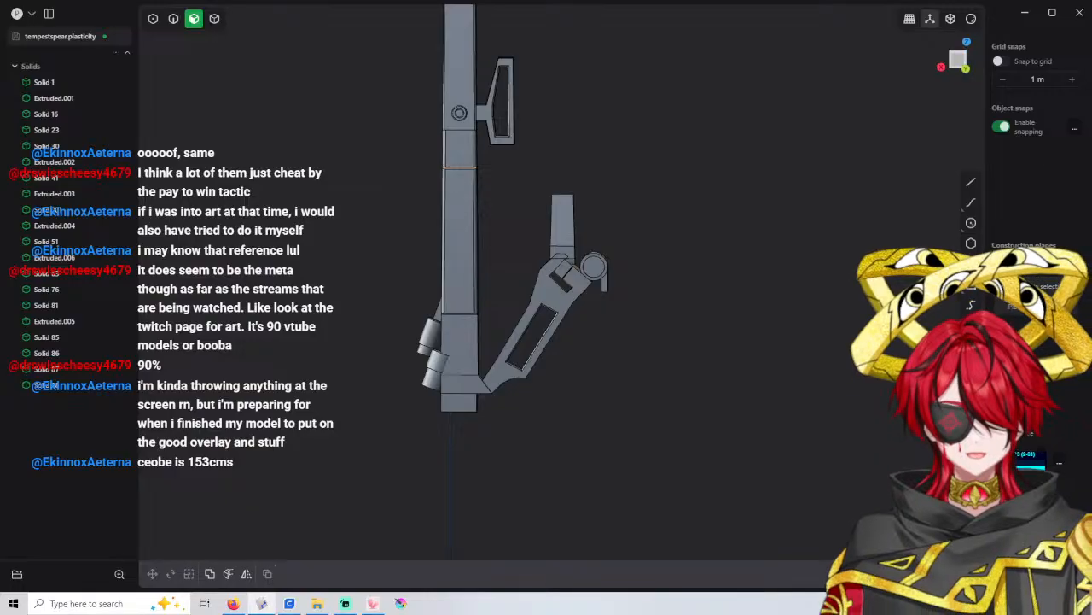
Offset the bottom face of the spear's lower shaft block outward by 6 m to lengthen the lower end
middle_click_drag(452, 380, 466, 210, "shift")
scroll(452, 173, "up", 3)
scroll(459, 213, "up", 2)
scroll(480, 177, "up", 2)
left_click(482, 233)
left_click_drag(483, 275, 484, 425)
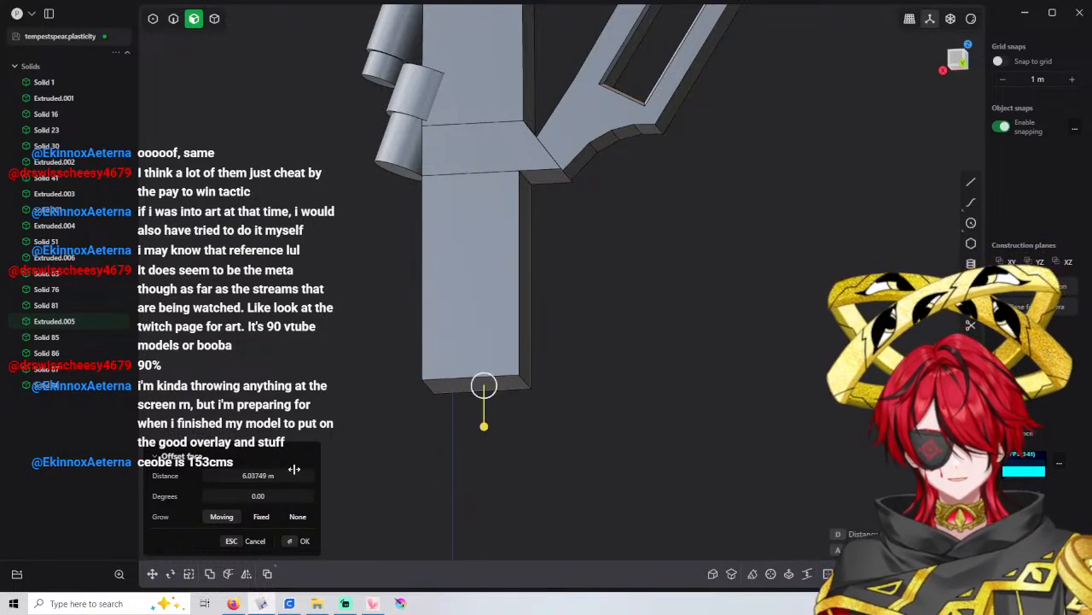
left_click(291, 474)
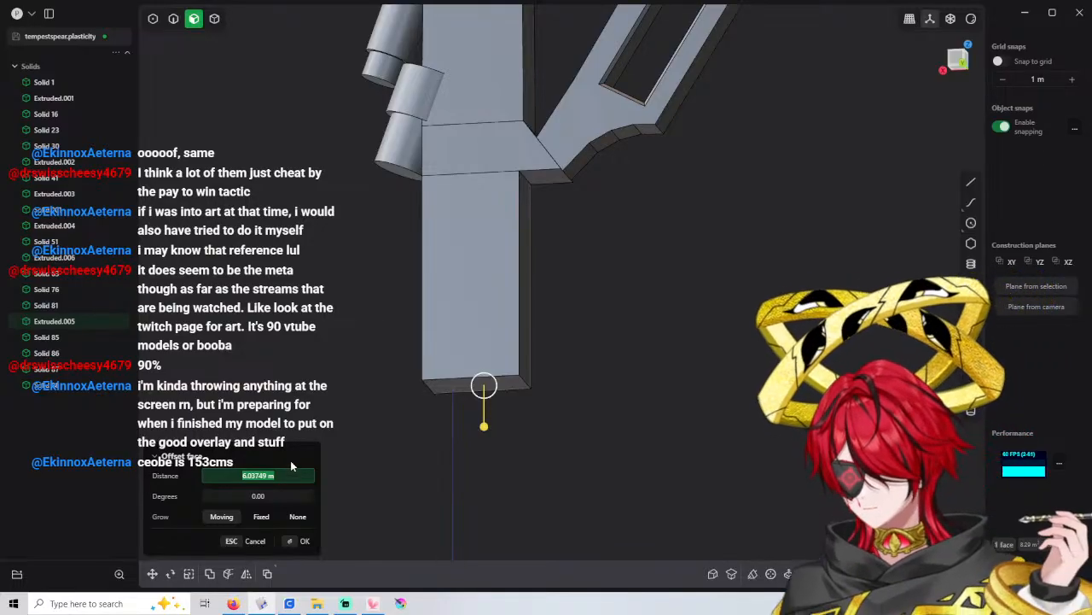
type("4")
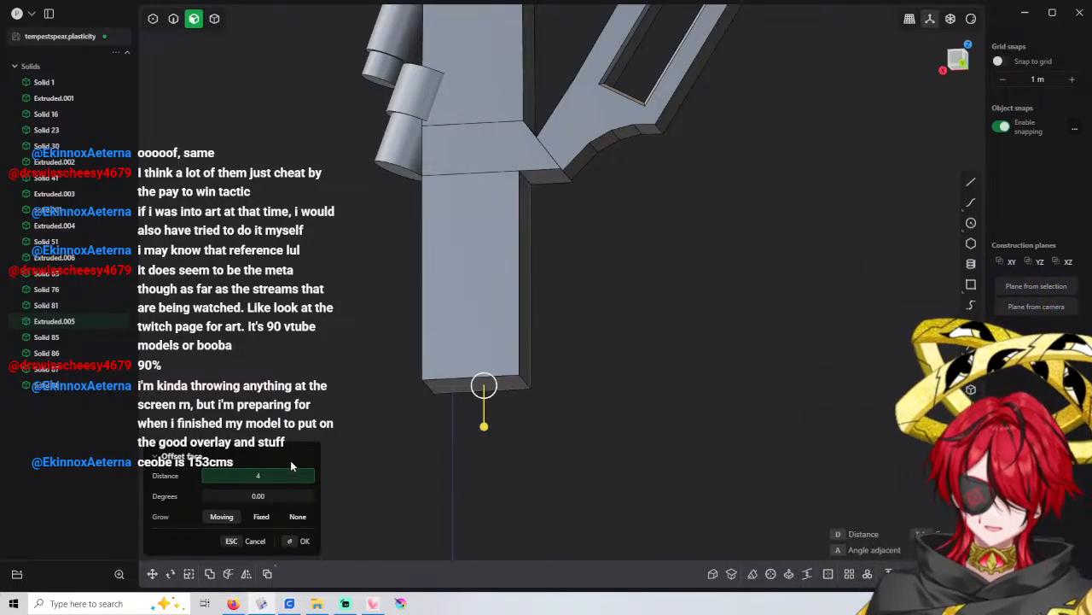
key("Return")
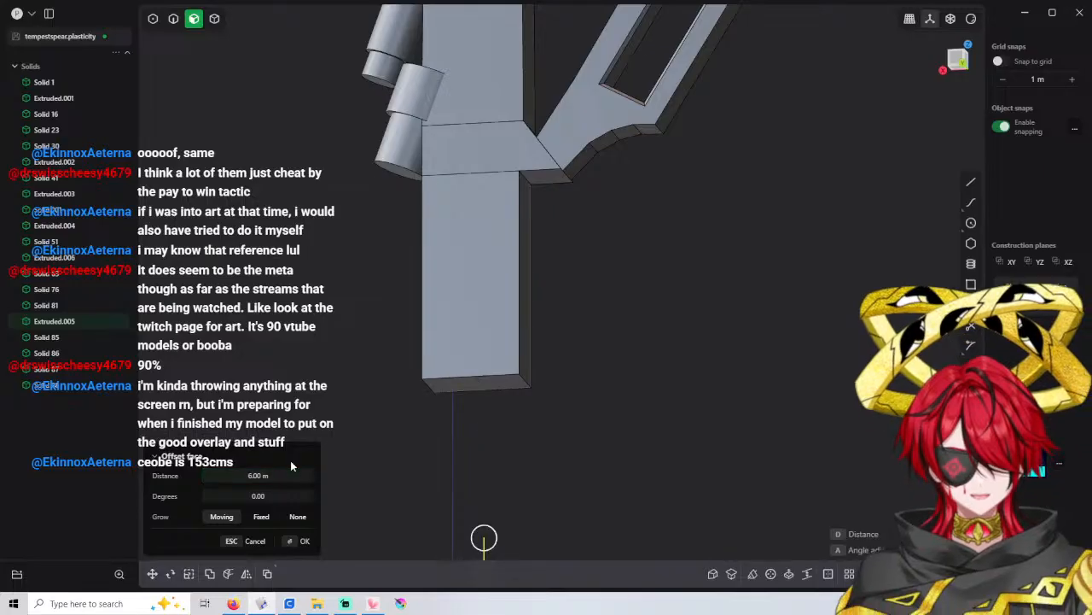
right_click(304, 297)
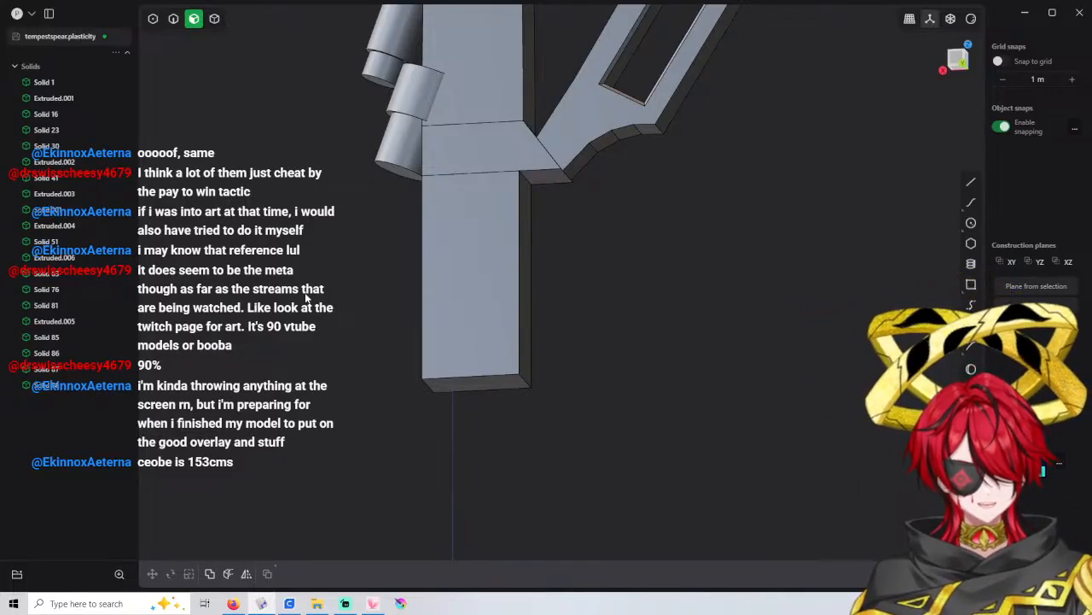
Examine the lengthened lower end, side cylinders and angled arm from the back and at a slight angle
middle_click_drag(371, 248, 398, 227, "shift")
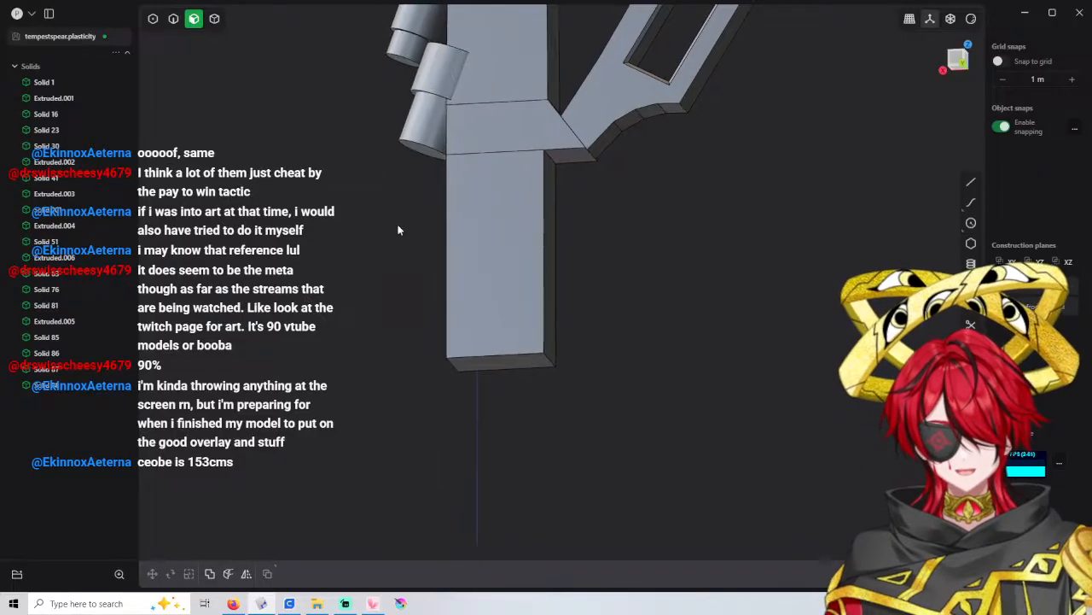
scroll(442, 220, "down", 2)
left_click(958, 60)
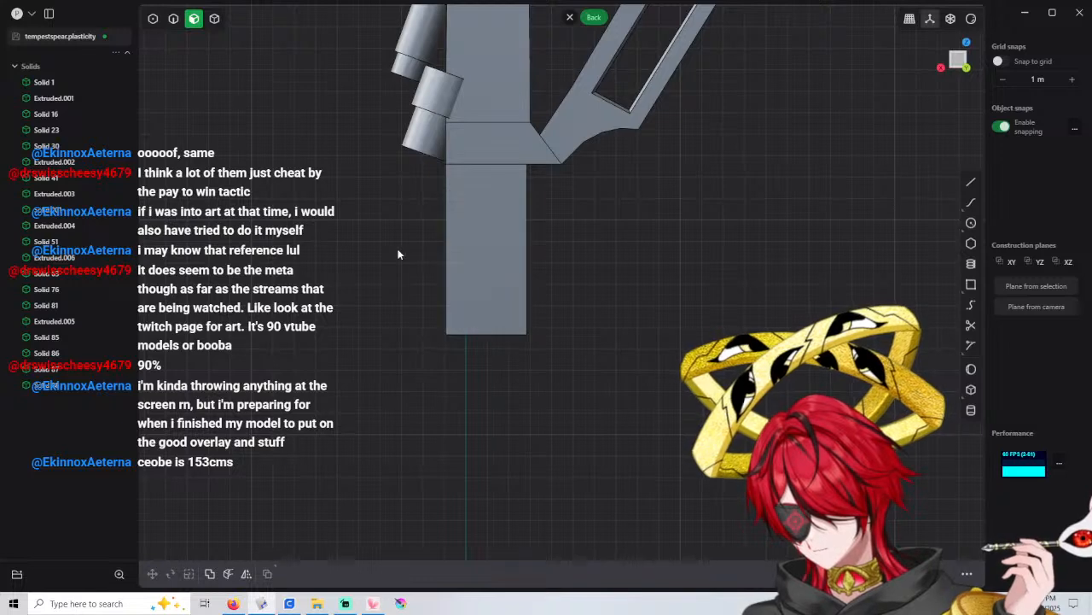
middle_click_drag(539, 239, 573, 309, "shift")
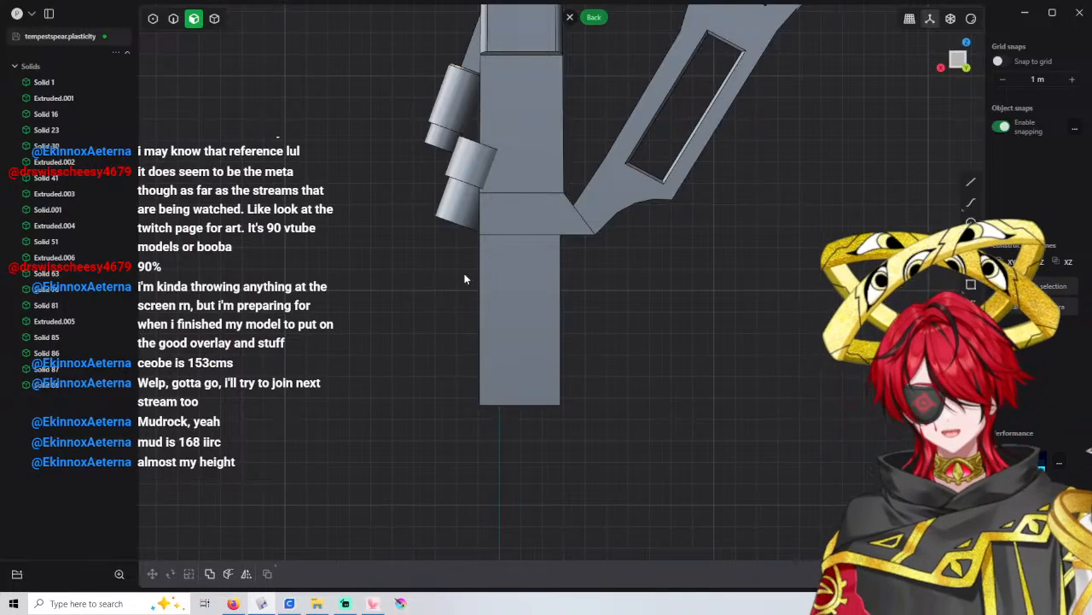
scroll(514, 279, "down", 2)
middle_click_drag(515, 278, 540, 273)
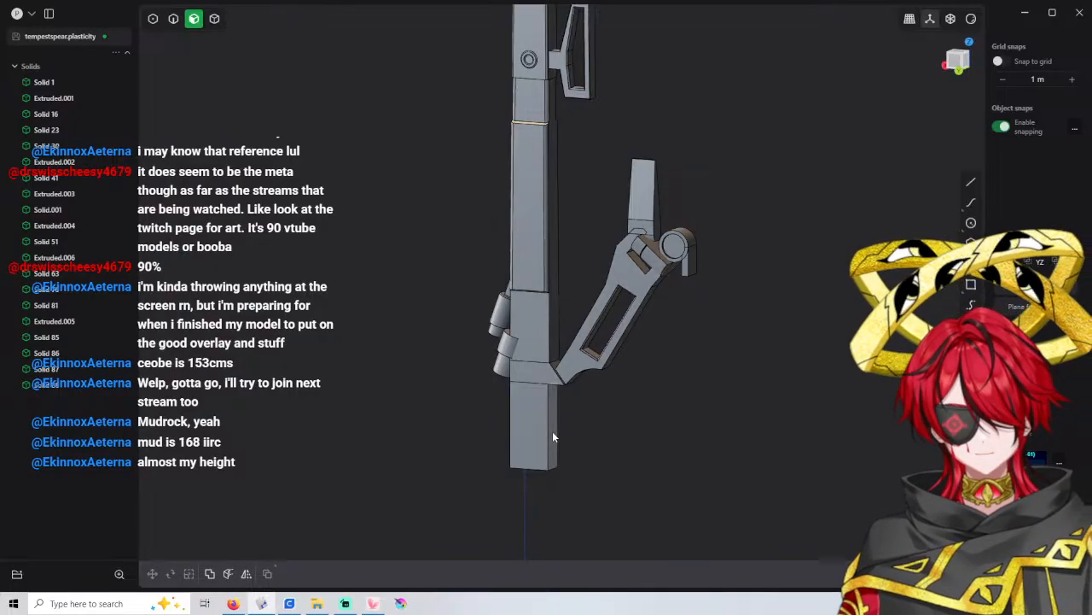
scroll(578, 343, "down", 3)
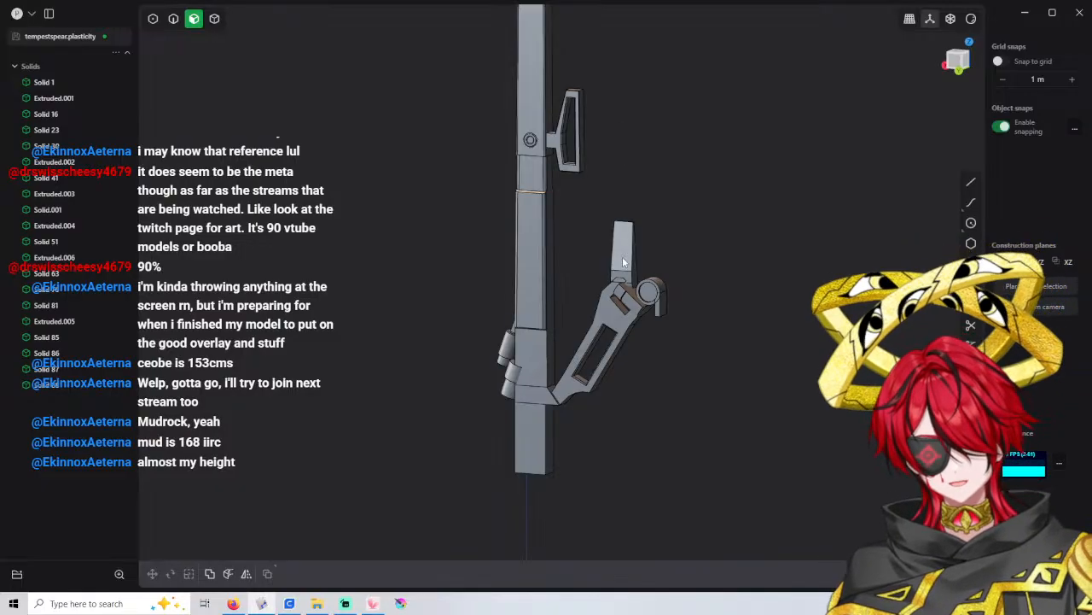
middle_click_drag(623, 263, 579, 250, "shift")
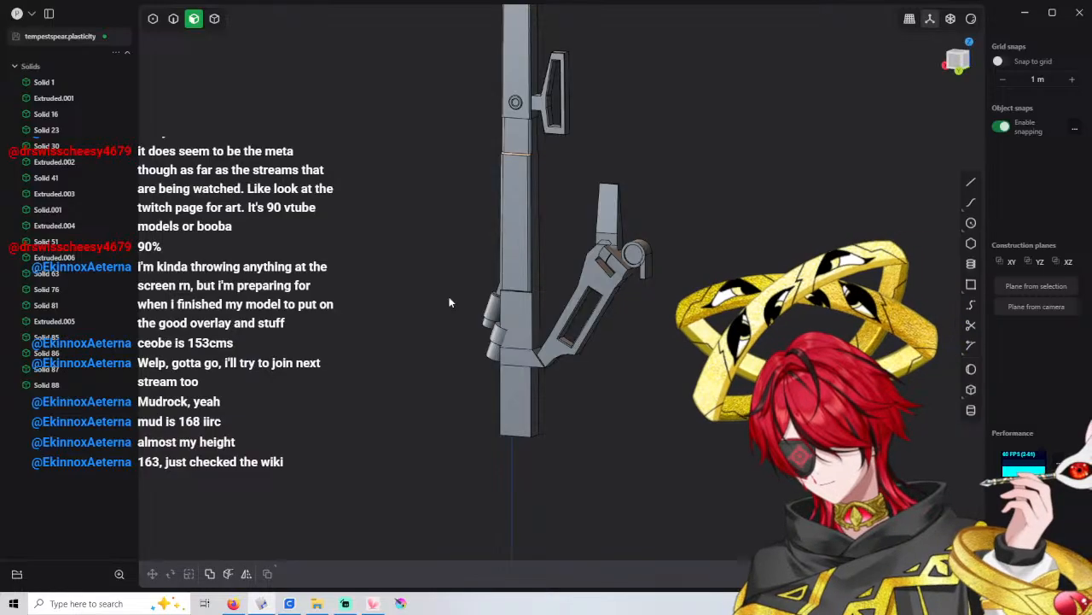
scroll(489, 277, "up", 3)
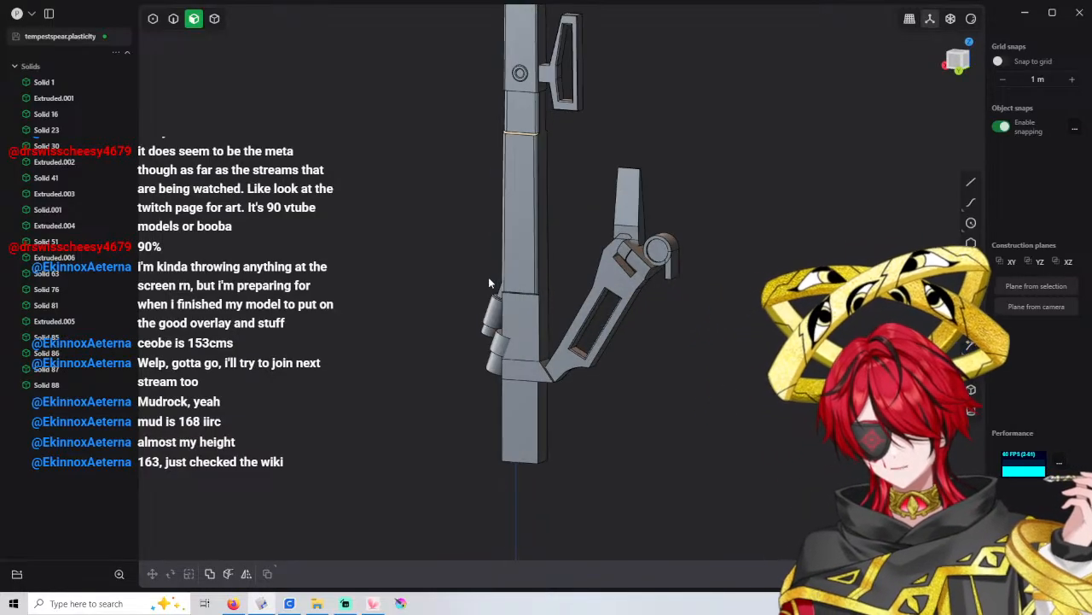
scroll(489, 278, "down", 4)
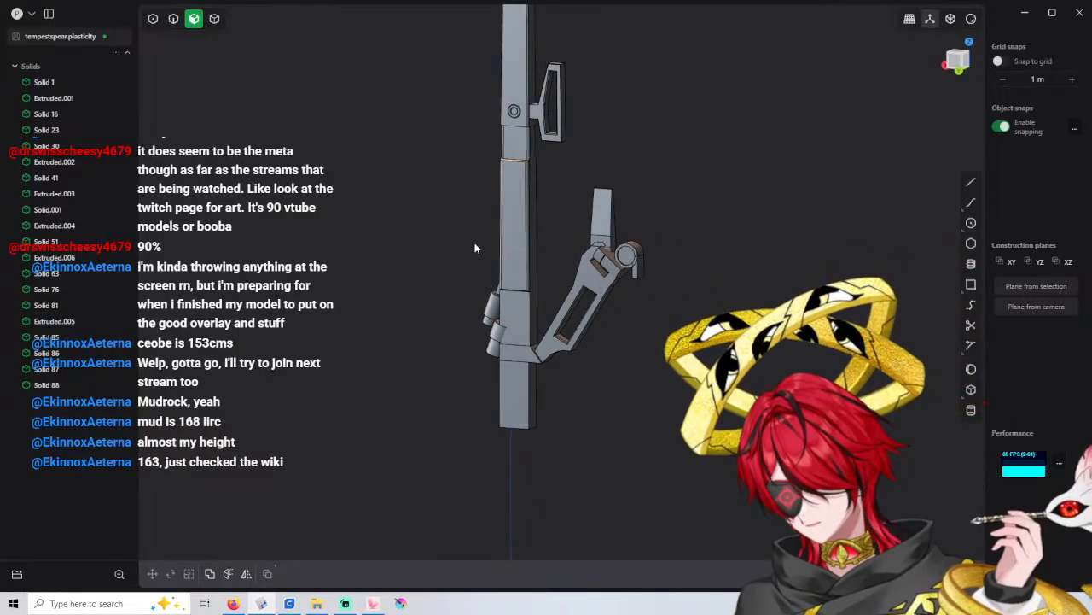
Examine the whole spear's proportions from tip to lower end at several angles and distances
middle_click_drag(480, 244, 496, 405, "shift")
scroll(499, 352, "down", 2)
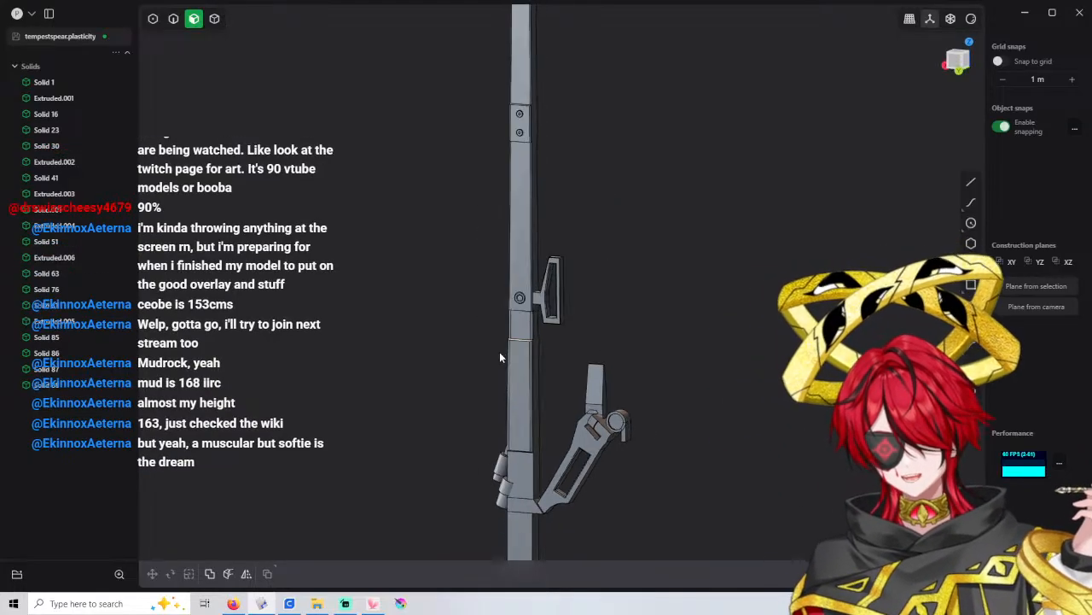
scroll(500, 345, "down", 1)
mouse_move(511, 365)
middle_mouse_down("shift")
mouse_move(532, 379)
mouse_move(541, 321)
mouse_move(550, 346)
mouse_move(510, 347)
middle_mouse_up("shift")
scroll(538, 373, "down", 2)
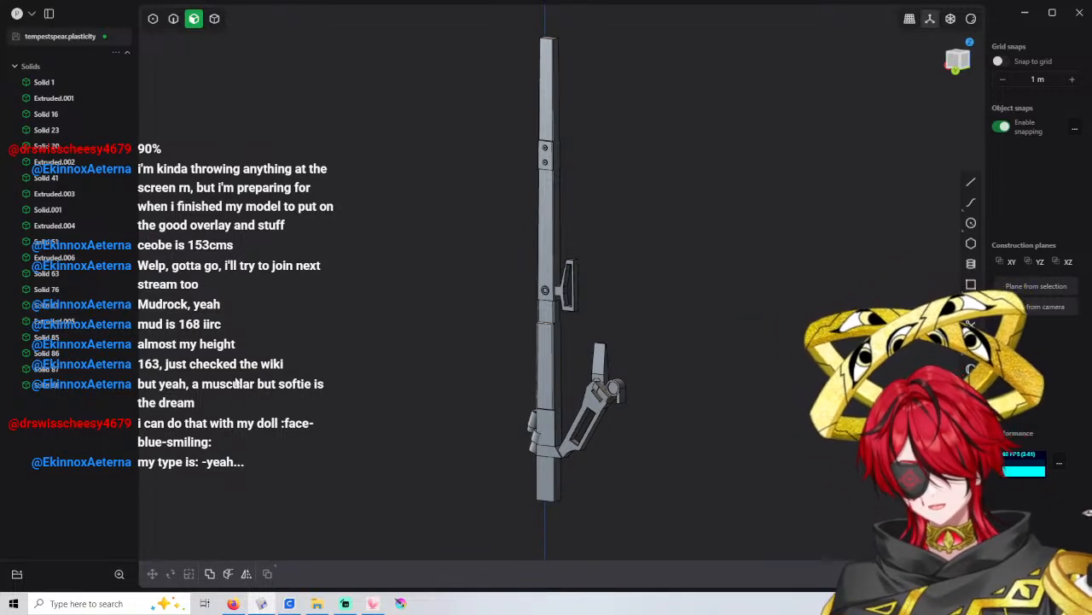
middle_click_drag(286, 399, 426, 403)
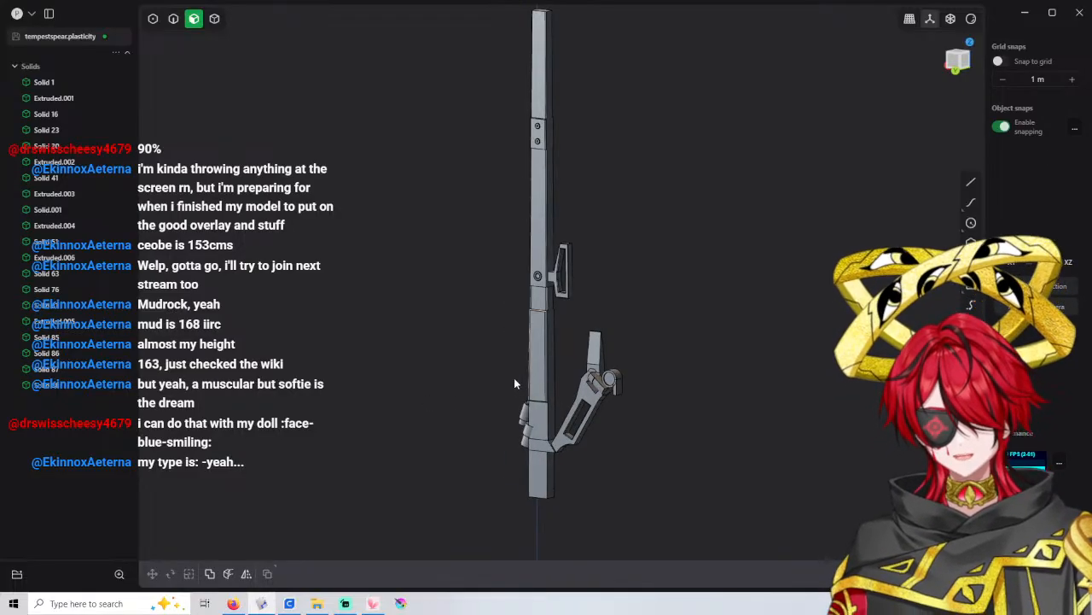
middle_click_drag(514, 377, 528, 350)
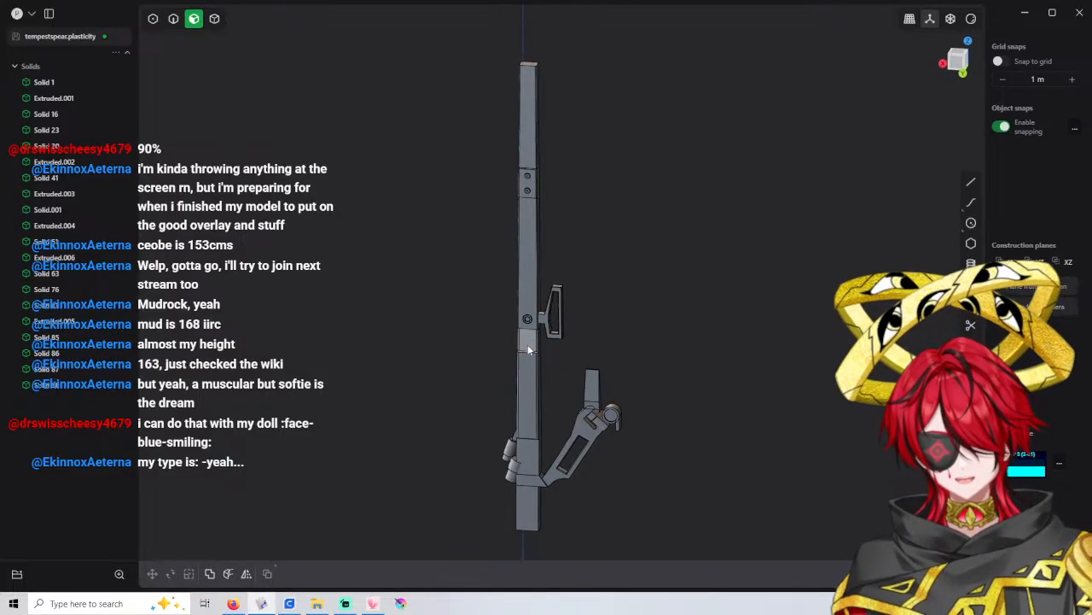
scroll(484, 281, "up", 2)
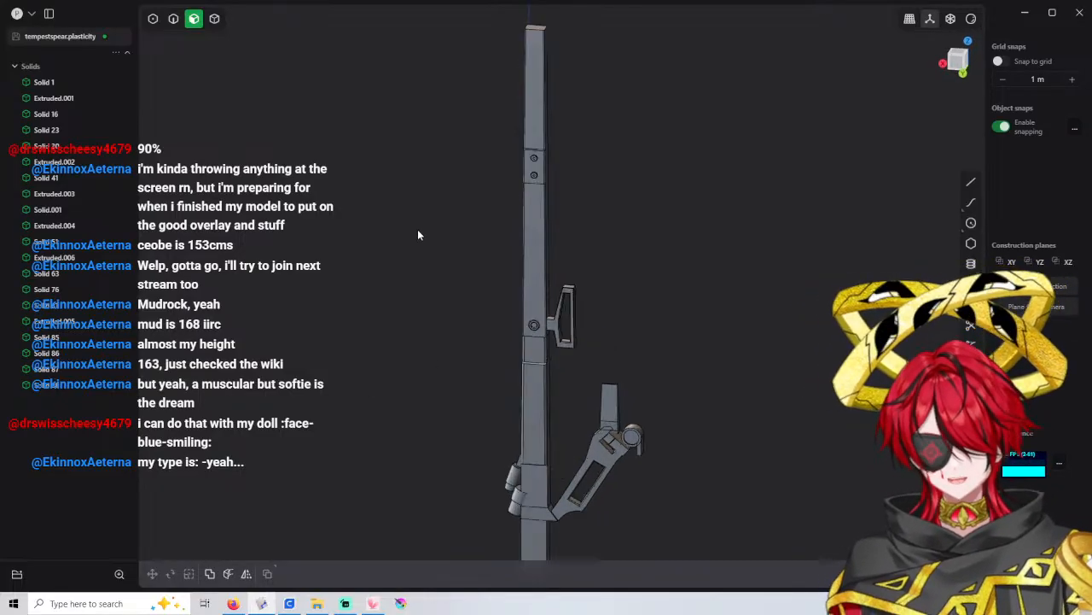
scroll(479, 228, "down", 2)
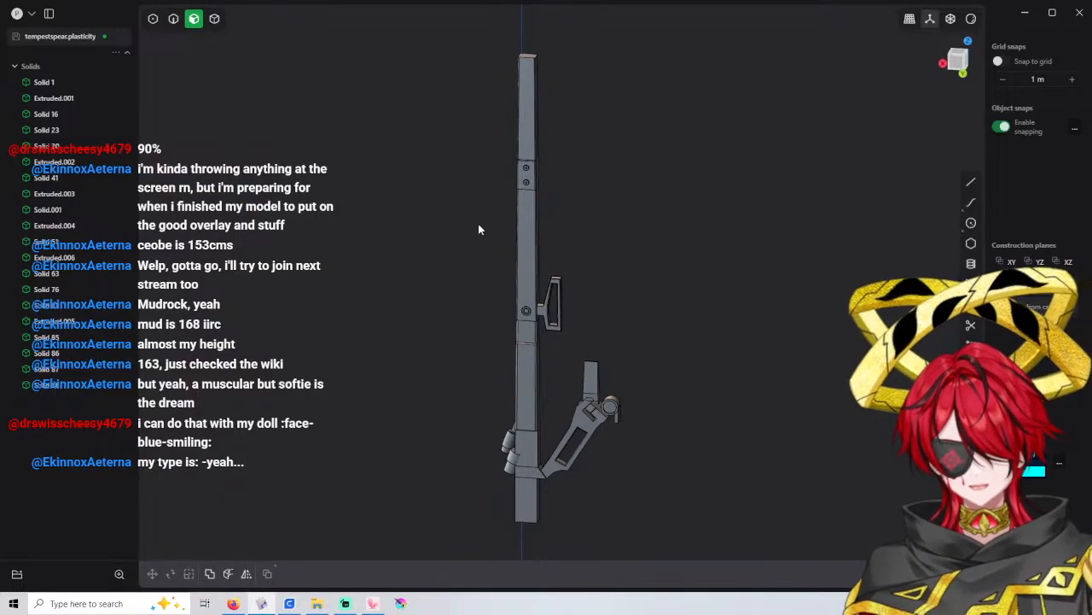